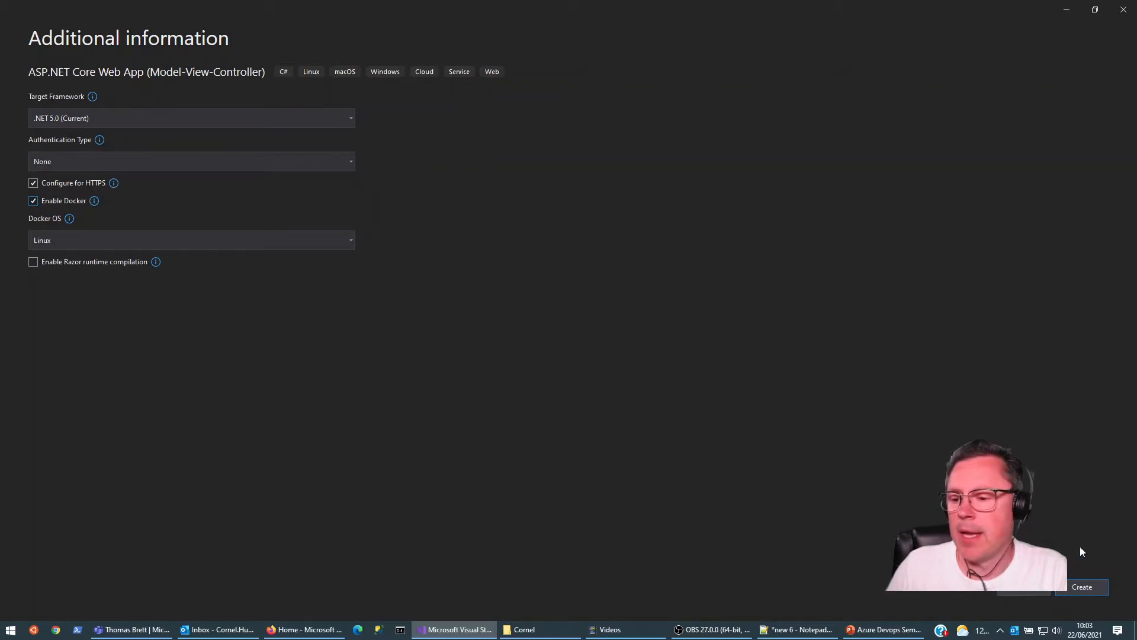
Step: Create the ASP.NET Core MVC project with Linux Docker support and run it in its container for debugging
left_click(1088, 586)
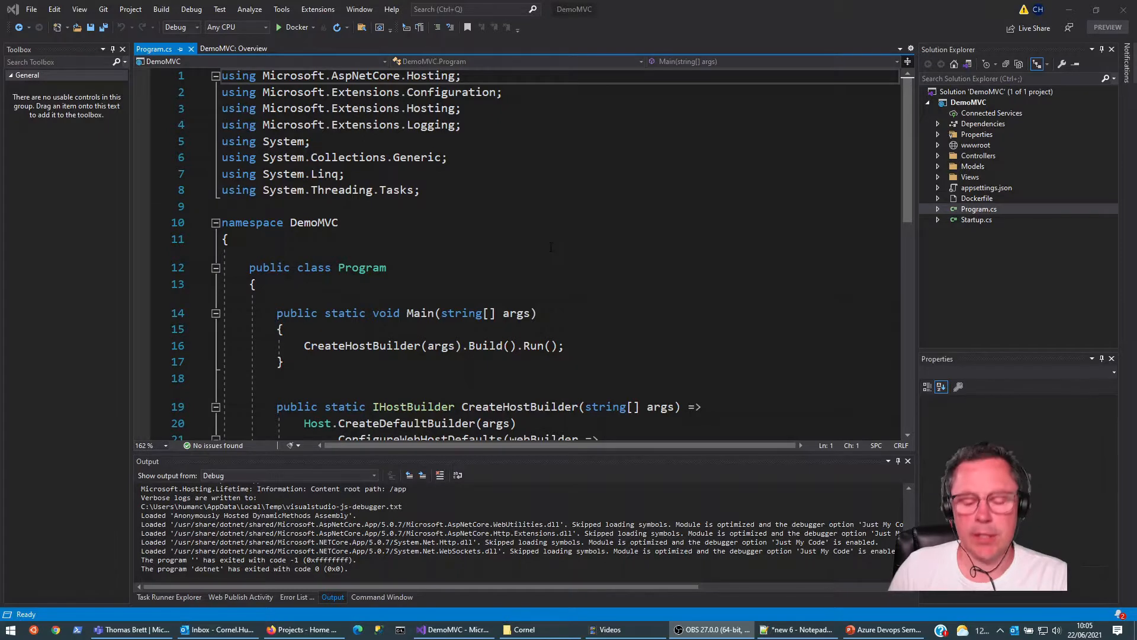
left_click(550, 247)
key("ctrl+shift+b")
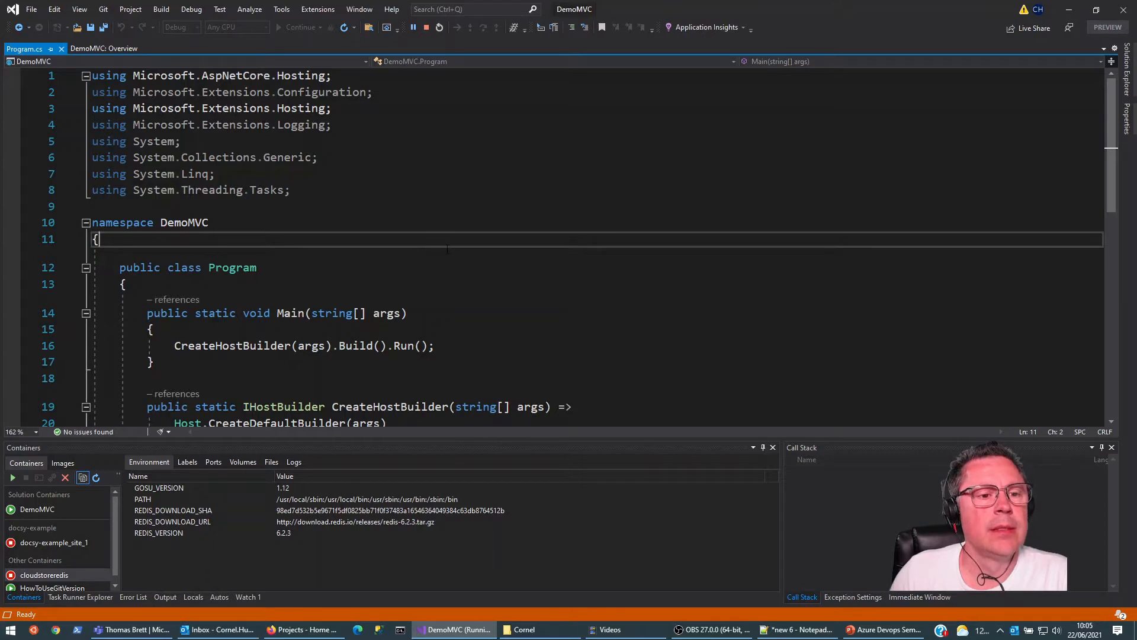
left_click(485, 223)
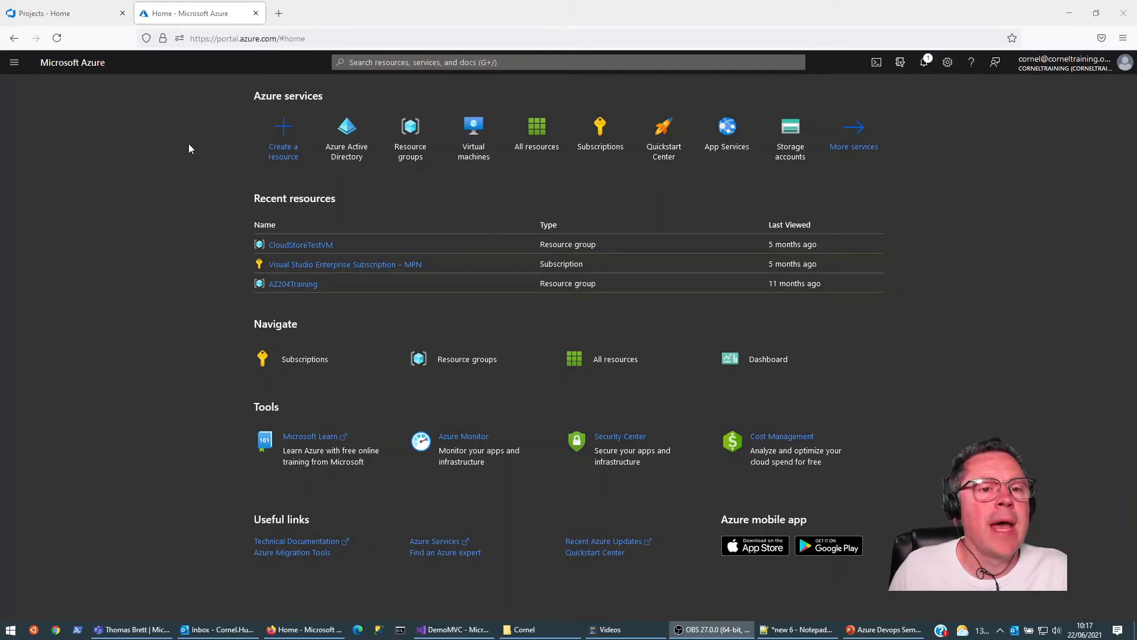
Step: Start a new Container Registry resource in the Azure portal and create the resource group LearnDevops for it
left_click(290, 148)
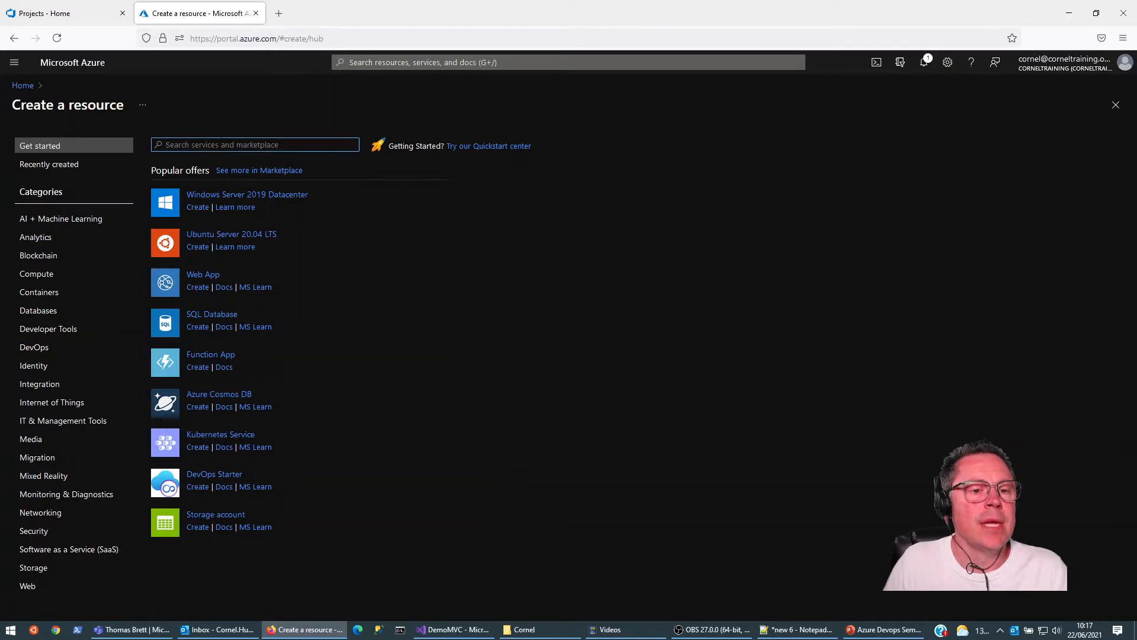
left_click(38, 294)
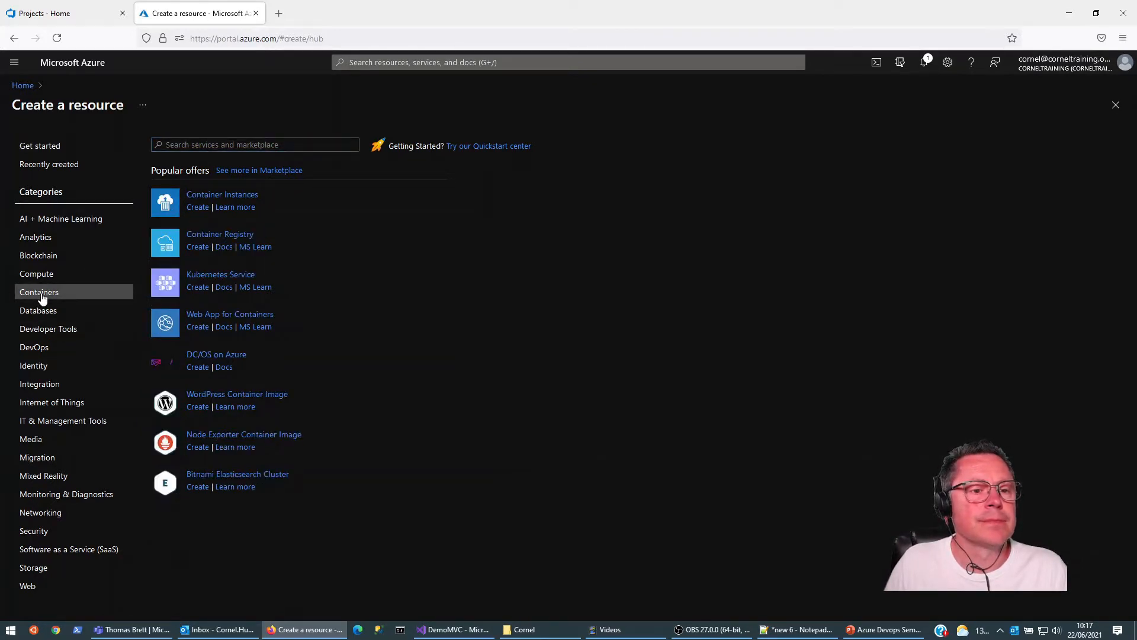
left_click(198, 247)
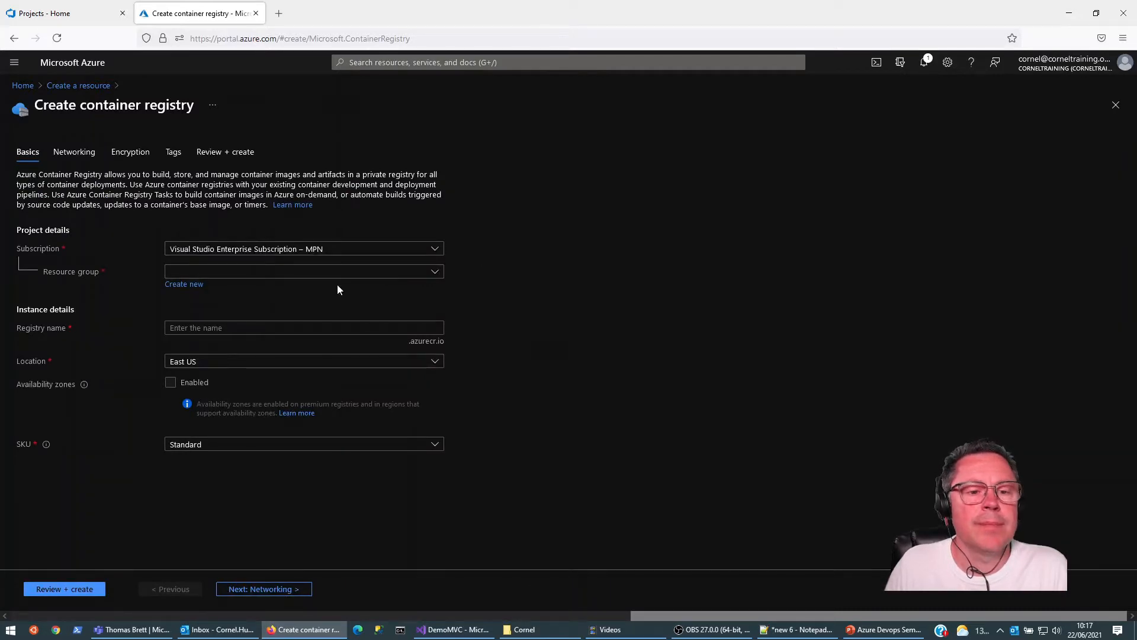
left_click(187, 287)
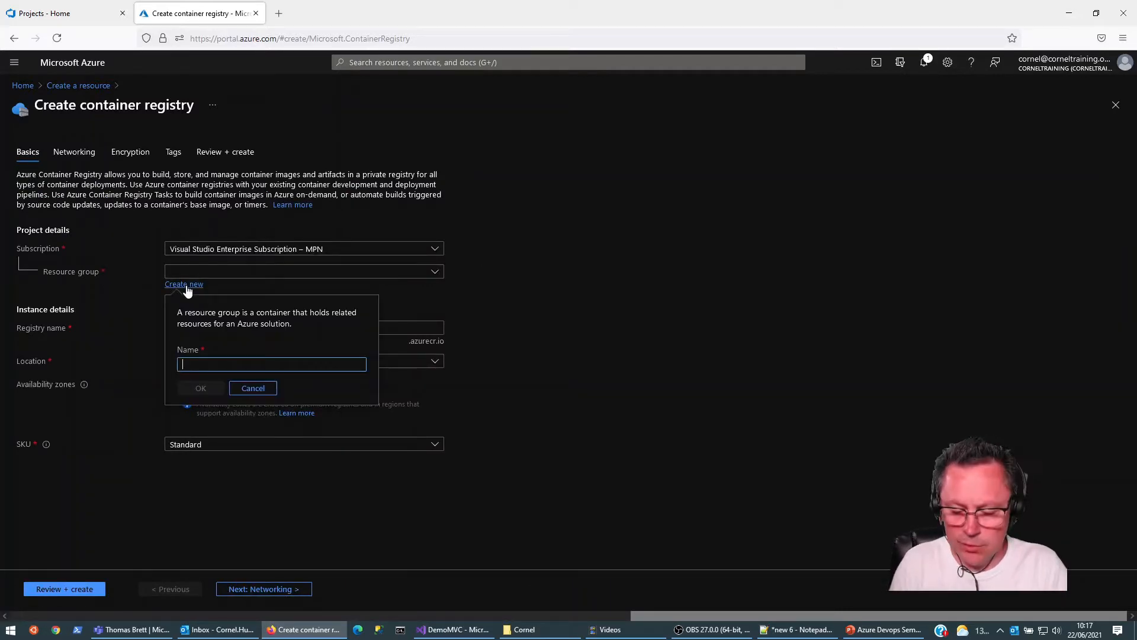
type("LearnDevops")
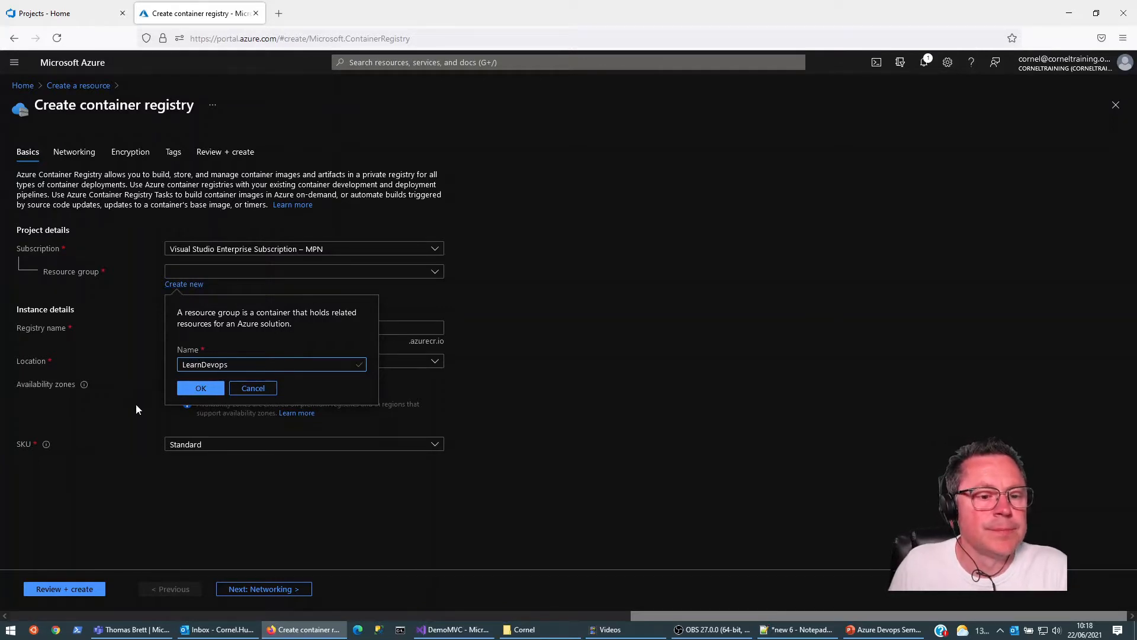
left_click(210, 391)
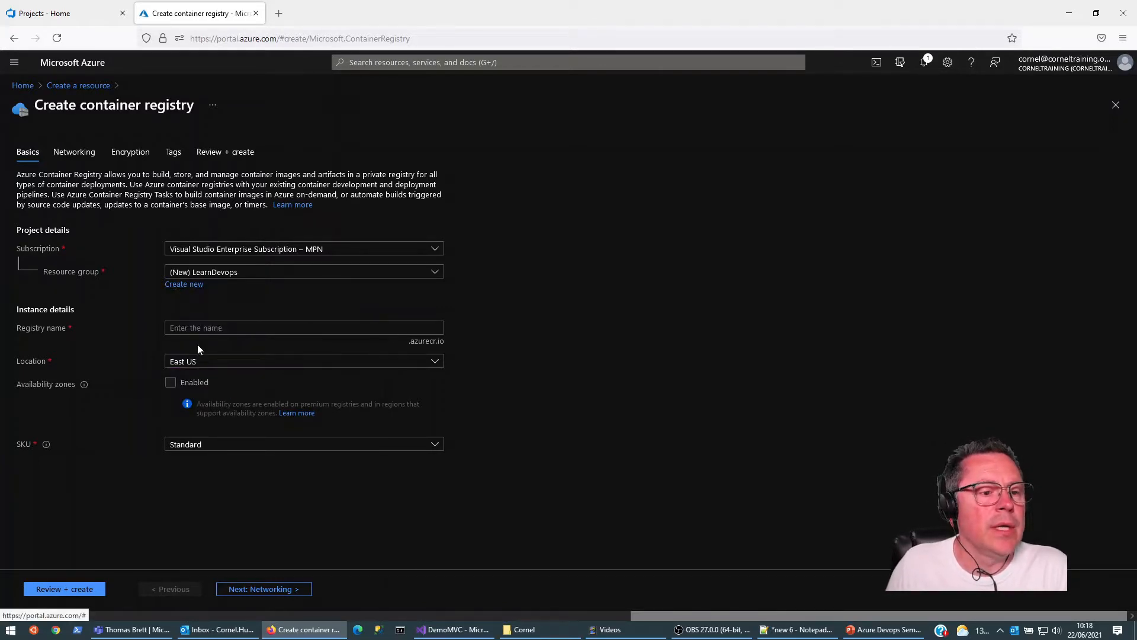
Step: Name the registry LearnDevops, set its location to North Europe, and validate and create it
left_click(243, 329)
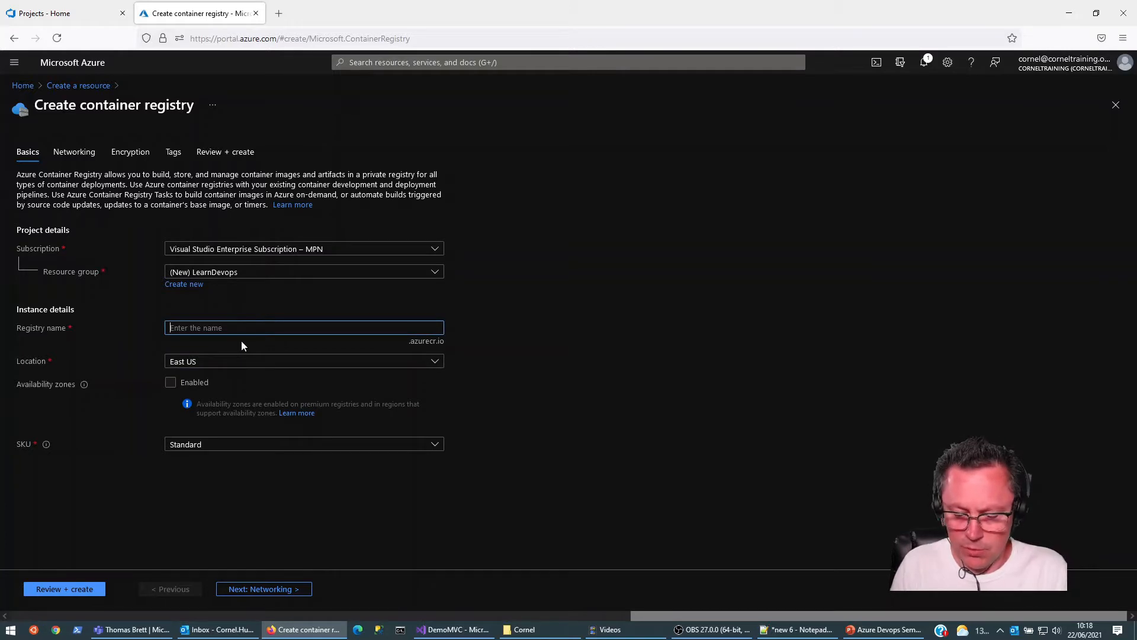
type("Le")
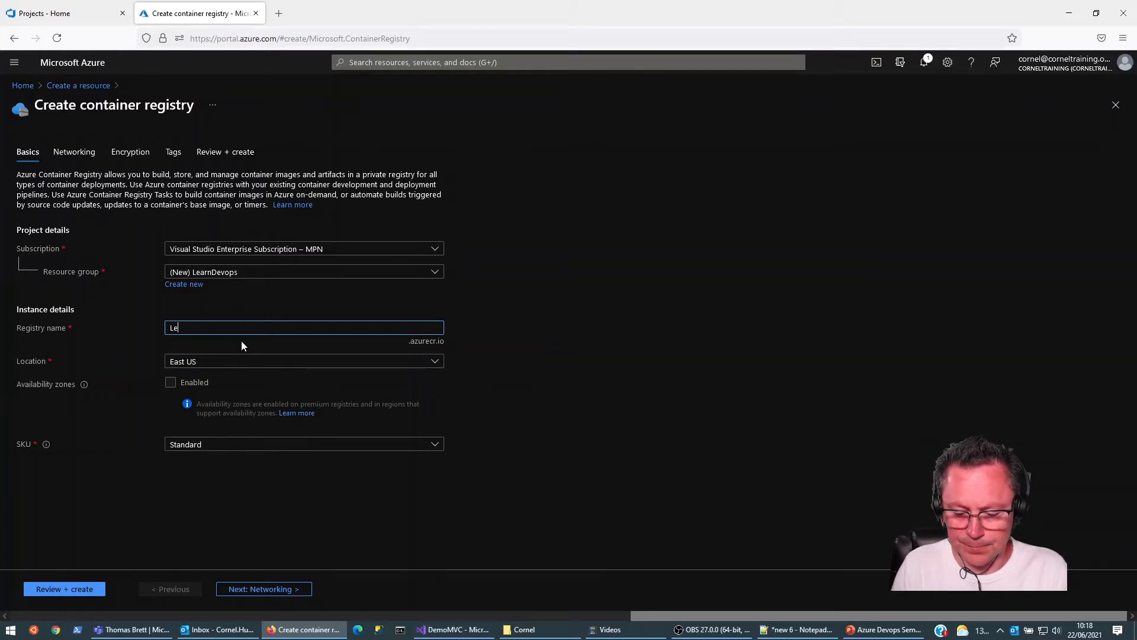
type("arnDevops")
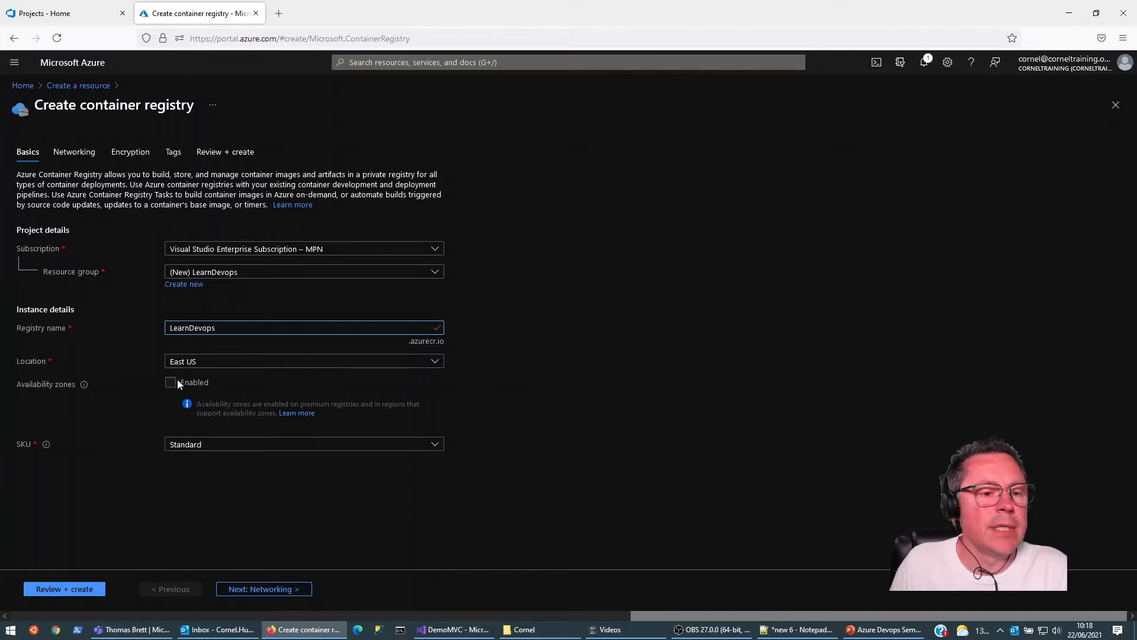
left_click(435, 363)
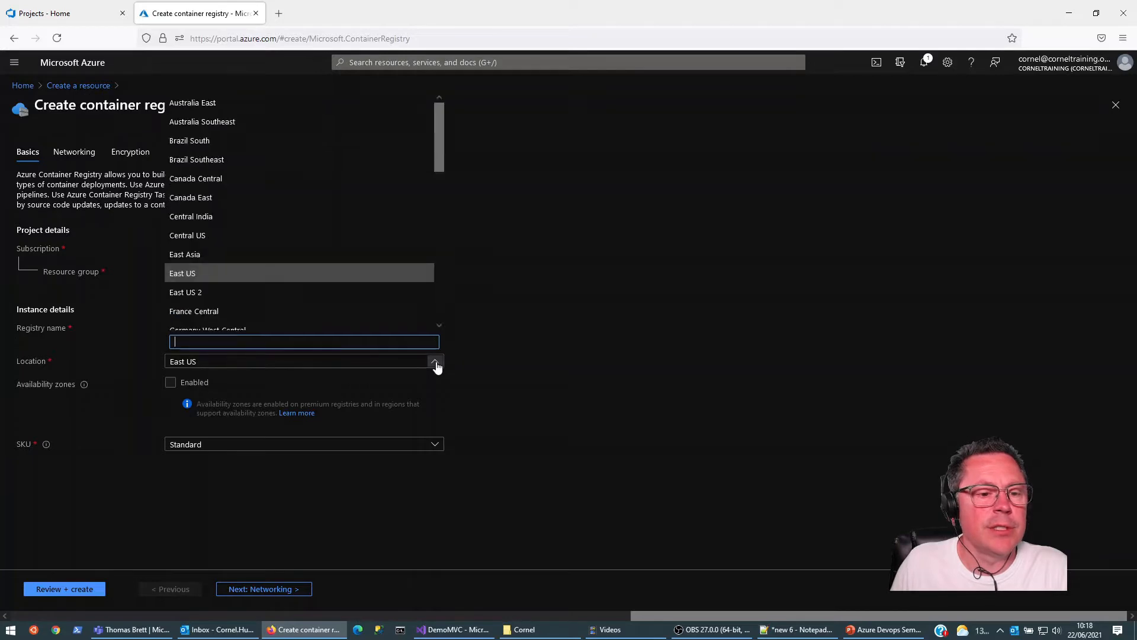
type("nort")
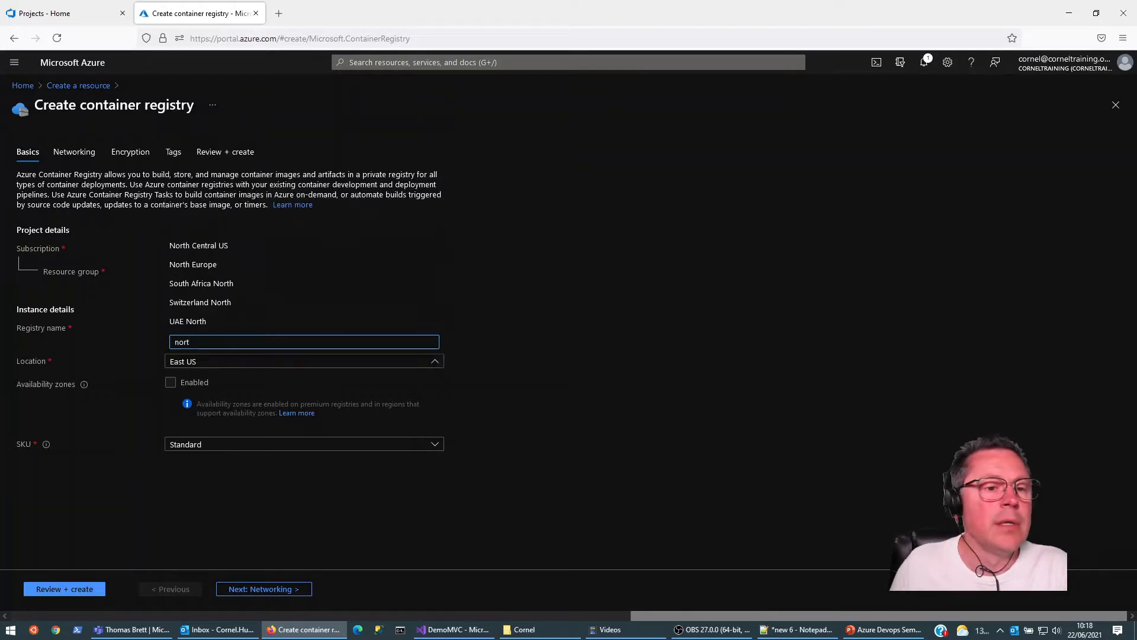
left_click(218, 269)
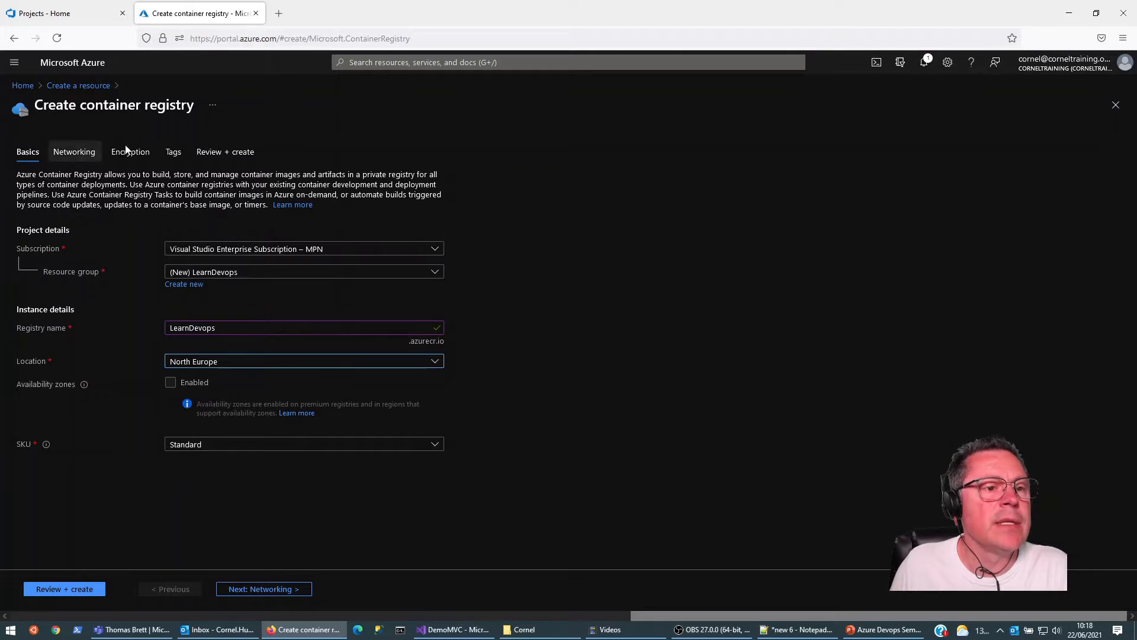
left_click(54, 590)
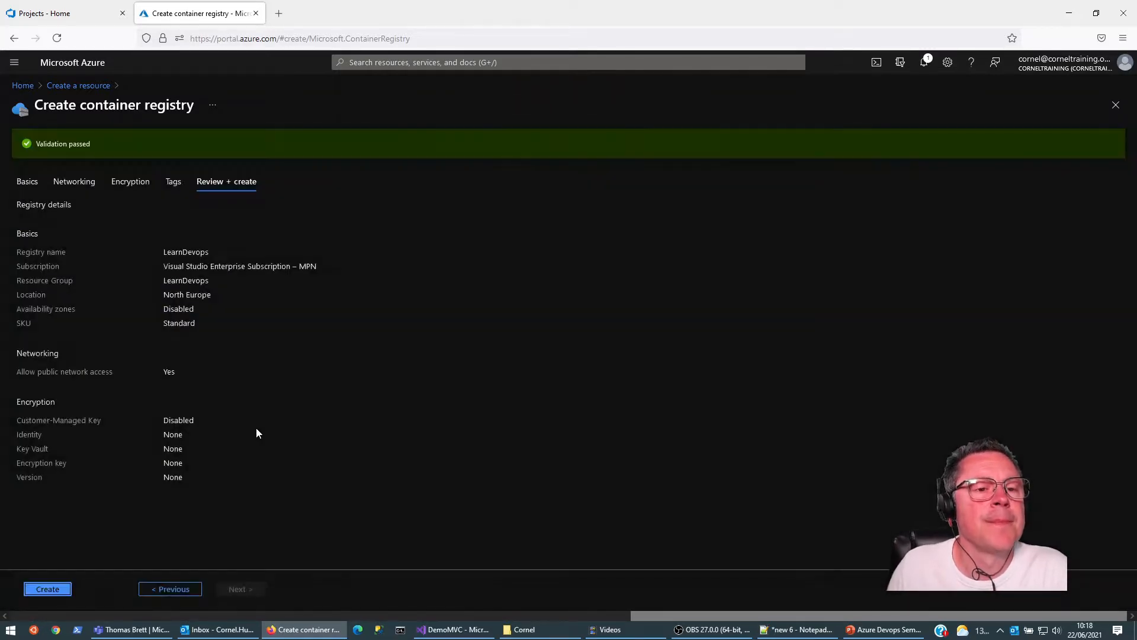
left_click(52, 591)
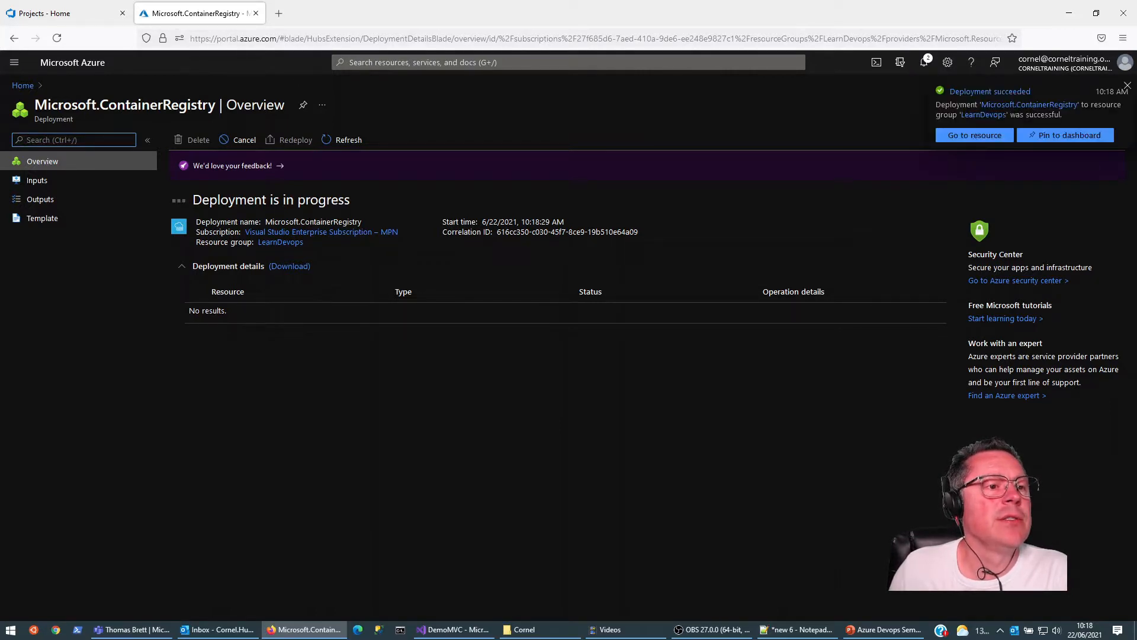
Step: Open Azure Active Directory and check the notifications for the container registry deployment
left_click(14, 62)
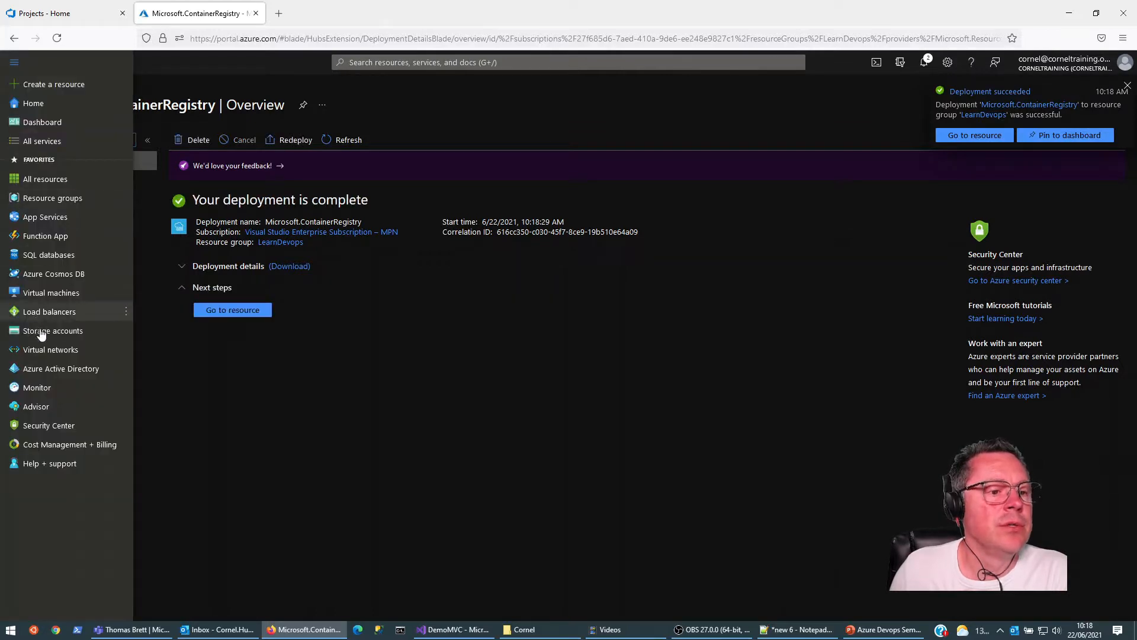
left_click(47, 367)
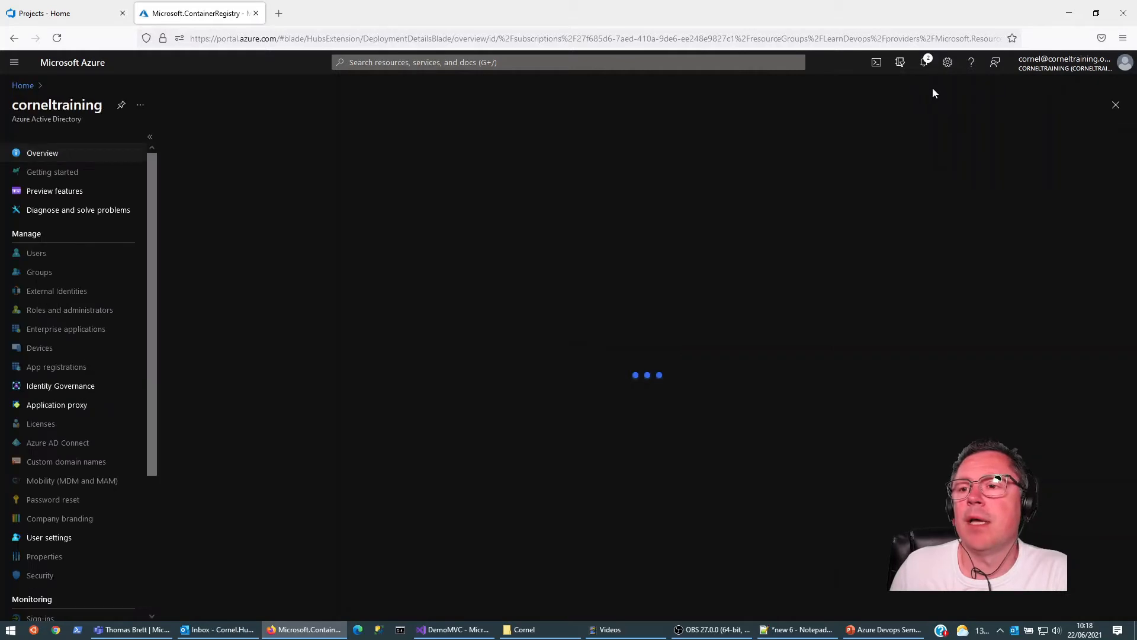
left_click(923, 70)
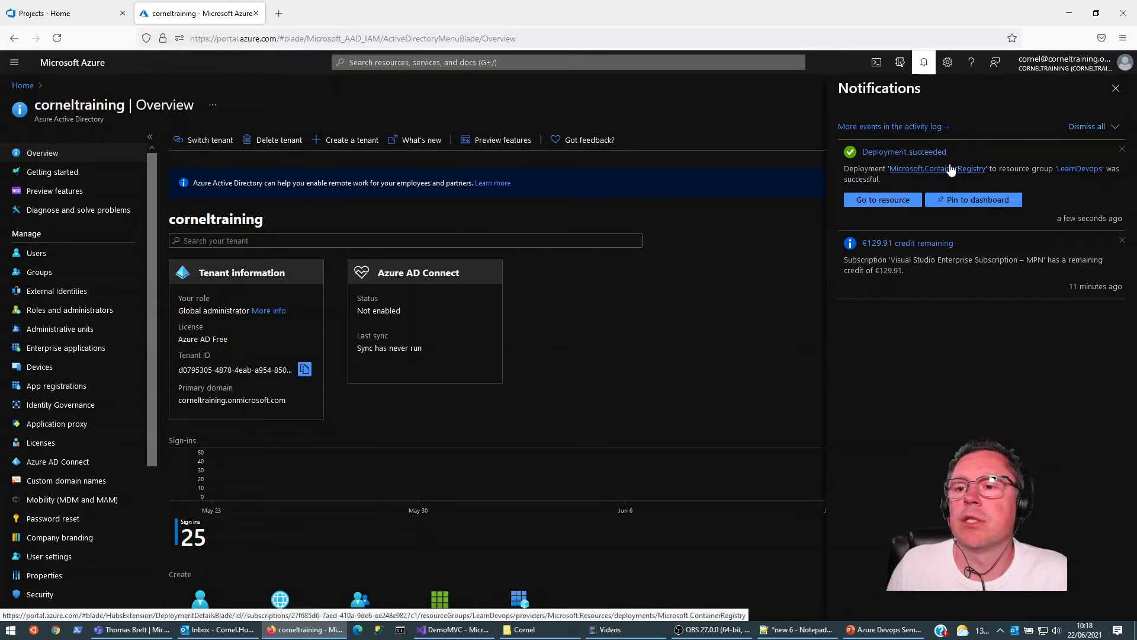
left_click(1115, 90)
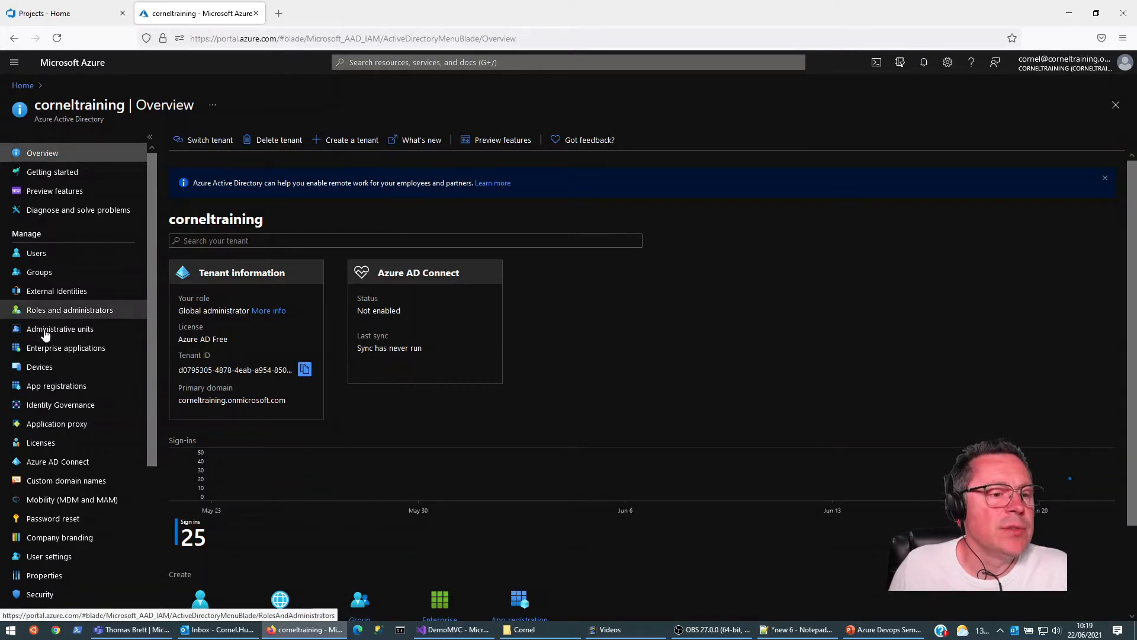
Step: Register a new single-tenant application named sp-learndevops in Azure Active Directory
left_click(55, 388)
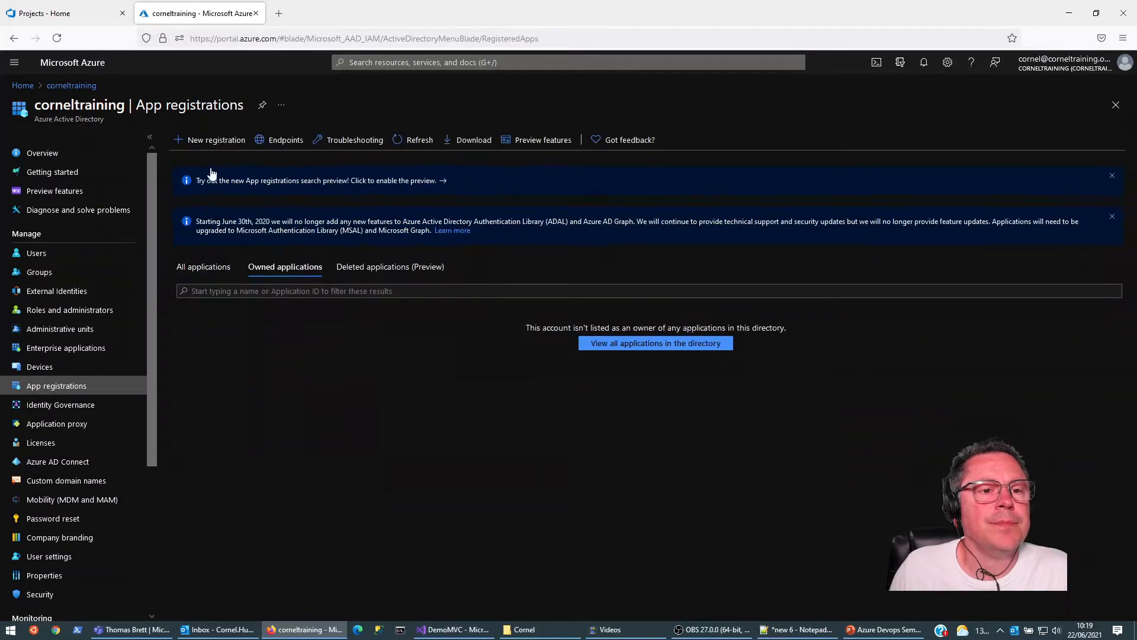
left_click(208, 143)
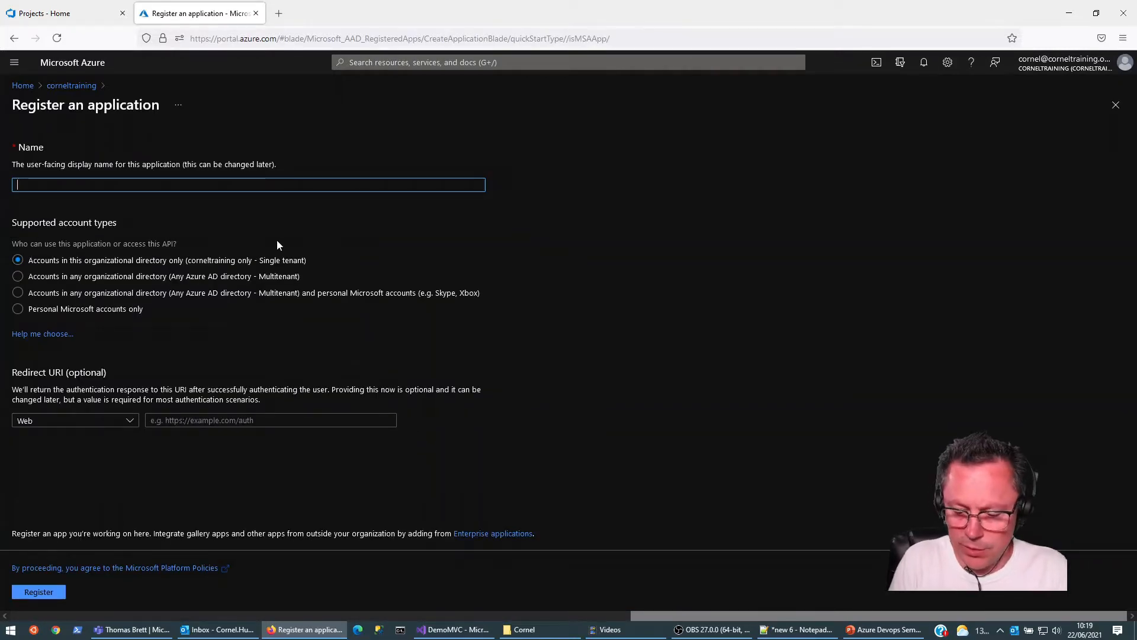
type("sp-")
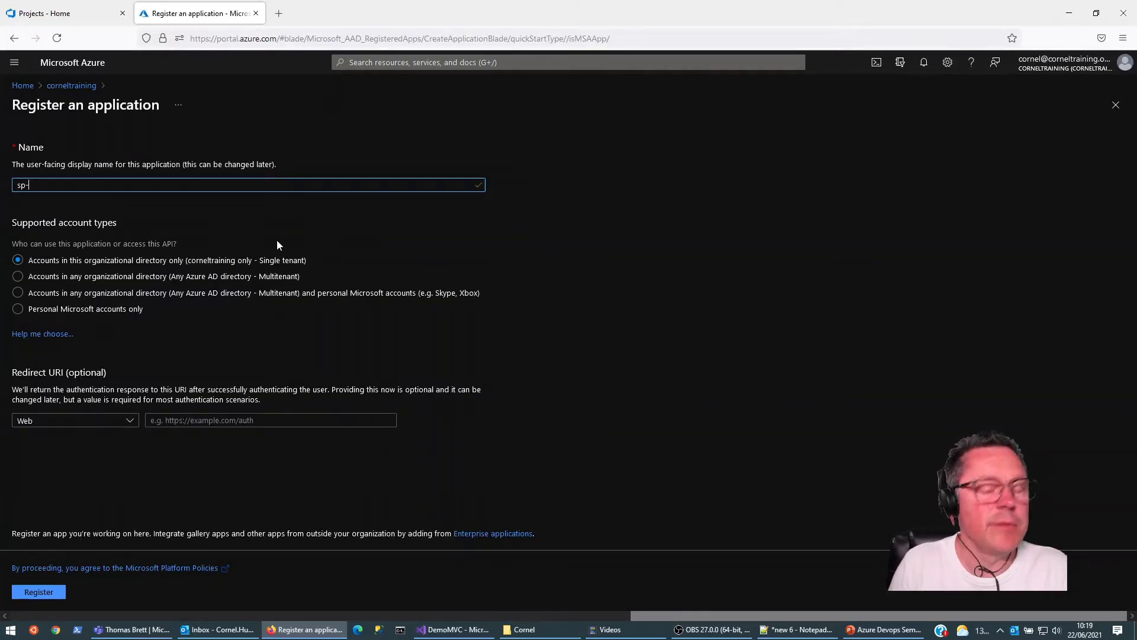
type("lea")
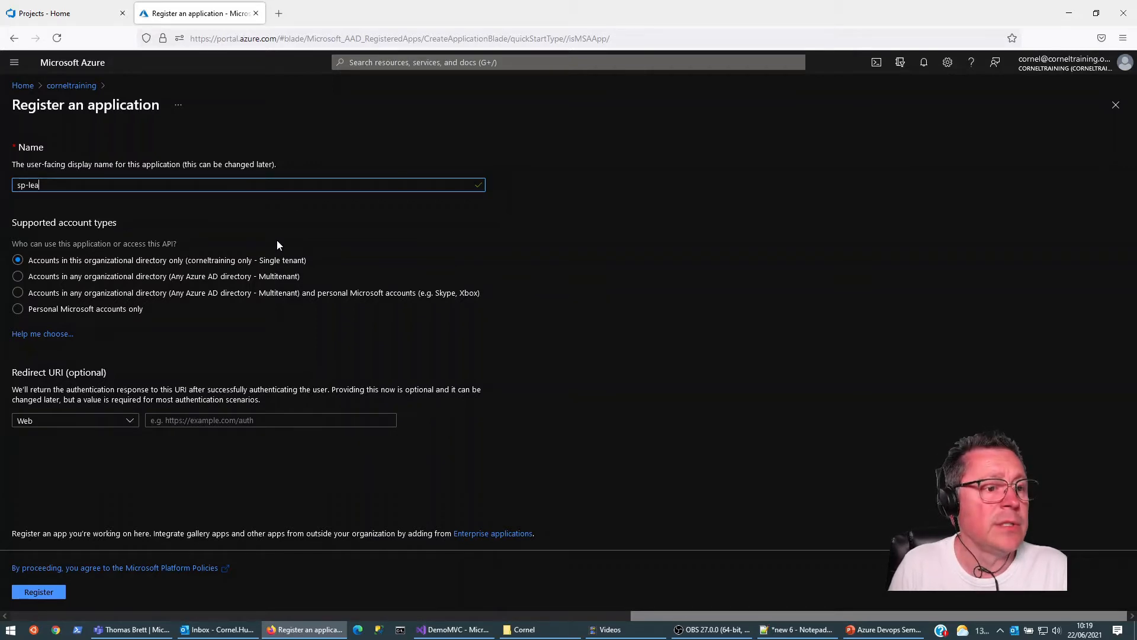
type("rndevops")
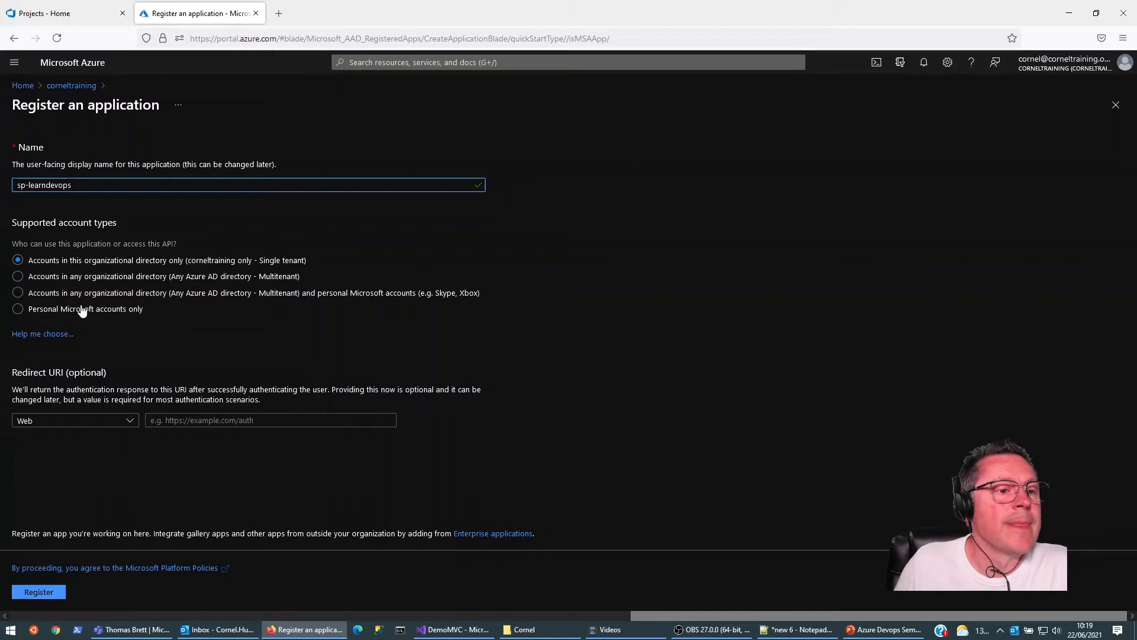
left_click(38, 591)
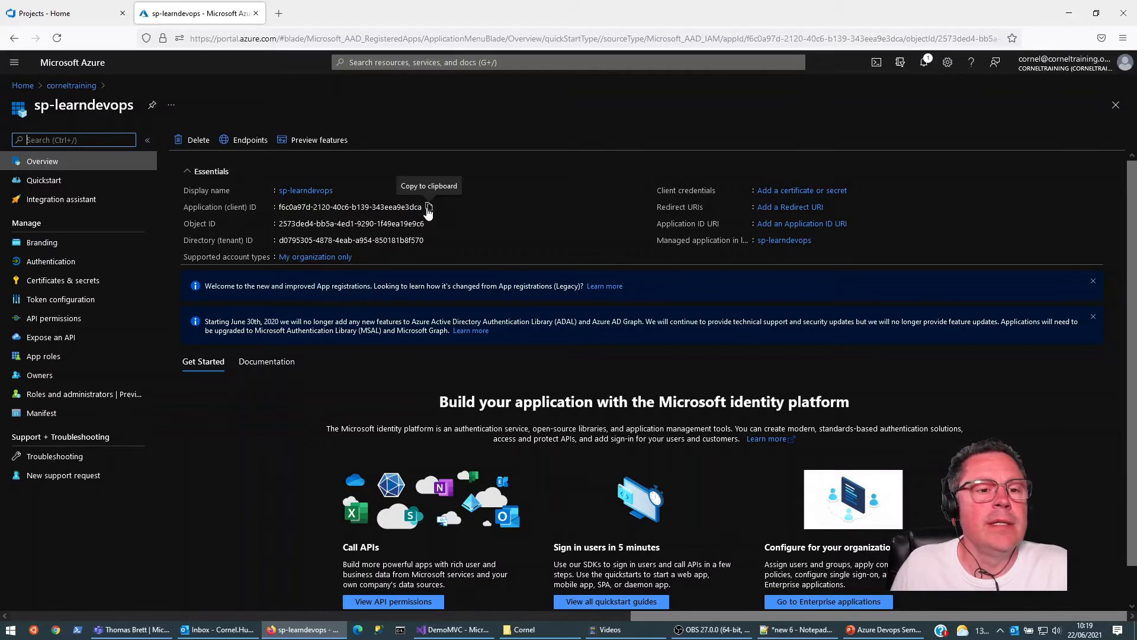
Step: Copy the application (client) ID of sp-learndevops and paste it into a new, maximized Notepad++ document
left_click(429, 208)
left_click(429, 208)
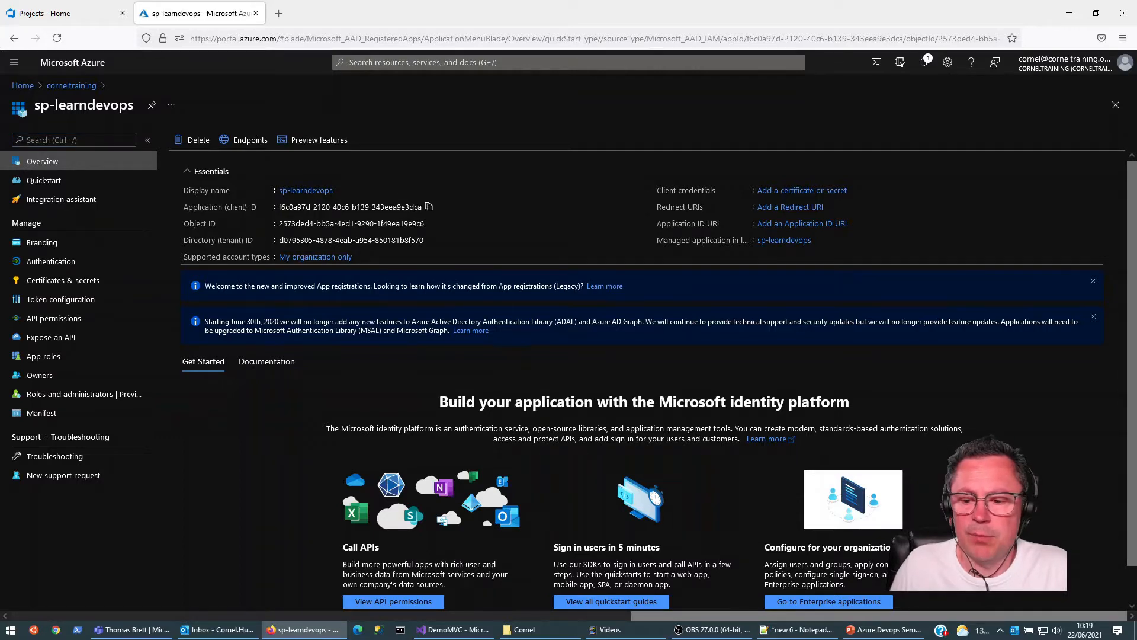
left_click(793, 630)
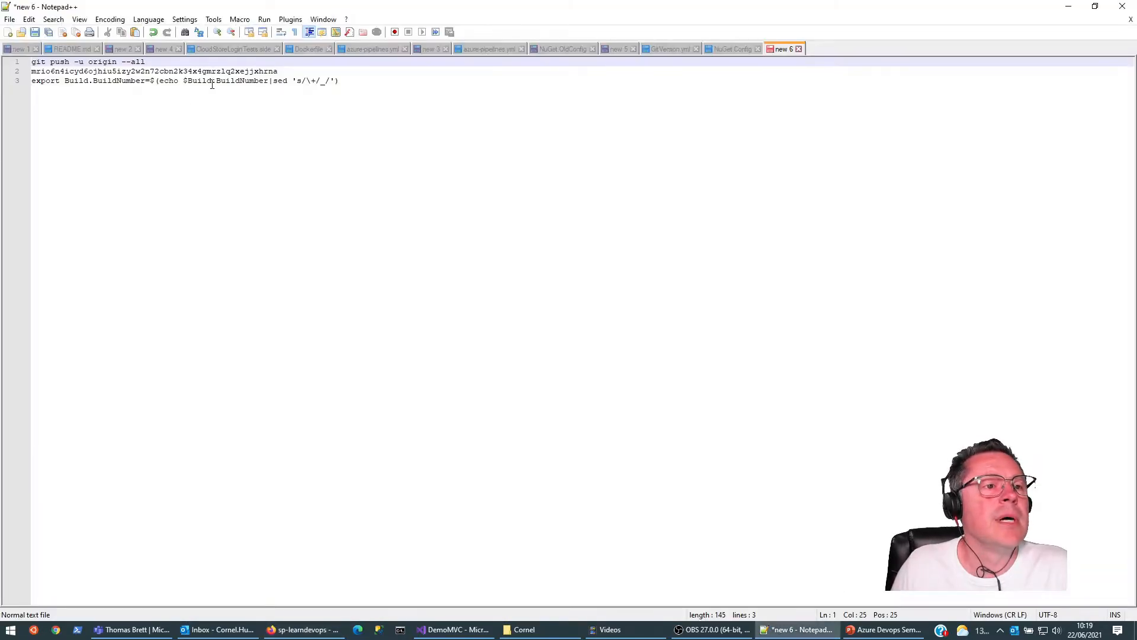
key("alt+Tab")
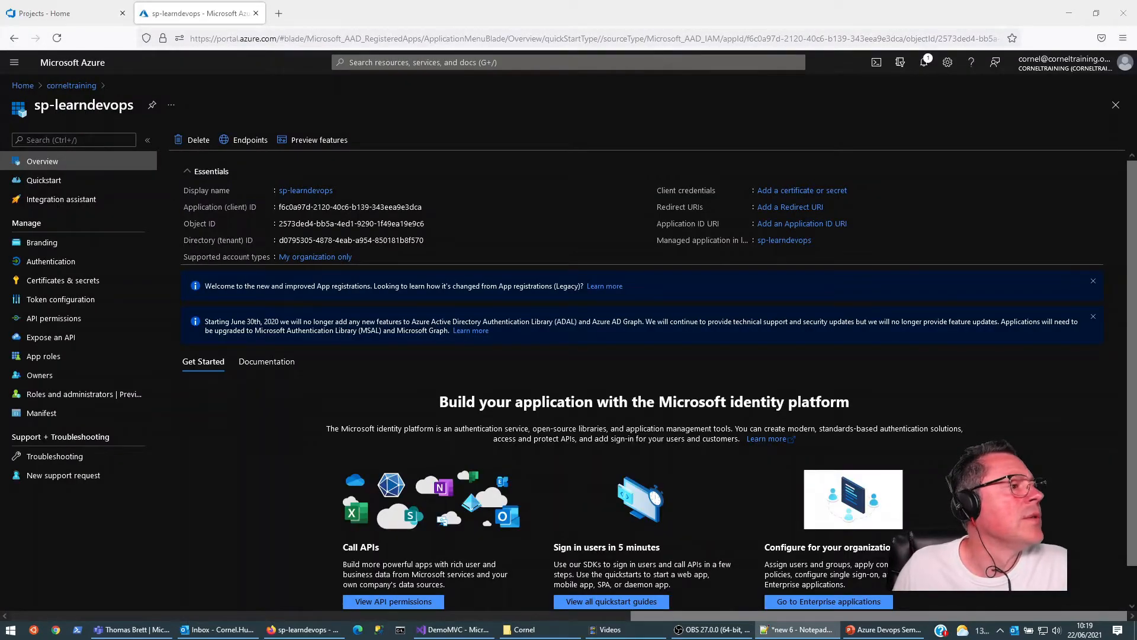
key("ctrl+n")
left_click_drag(0, 240, 465, 42)
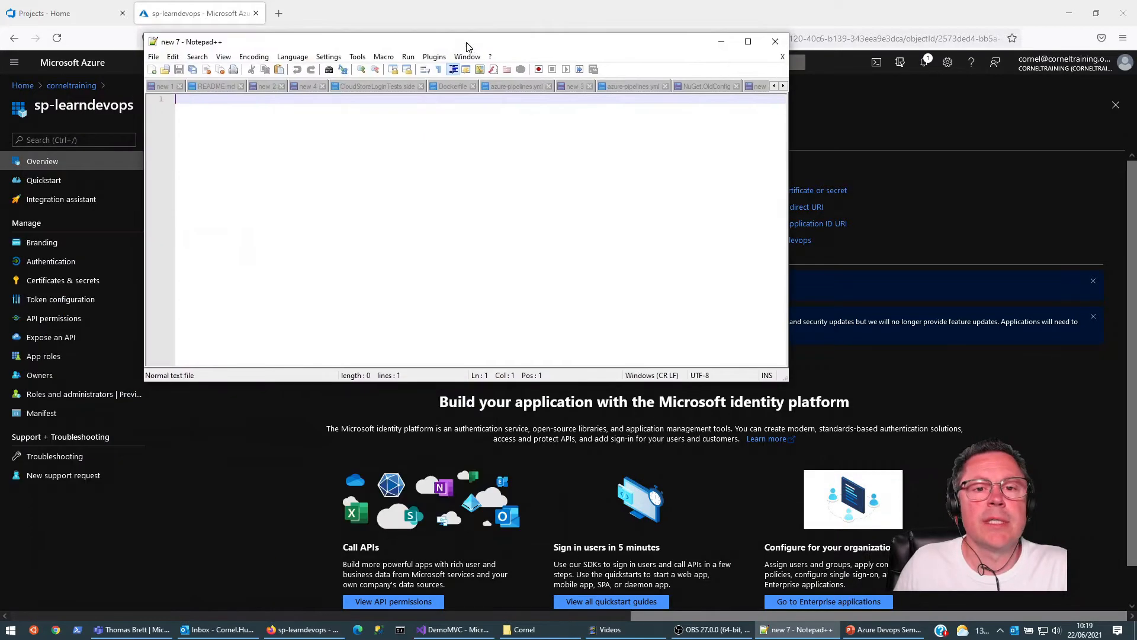
left_click(748, 42)
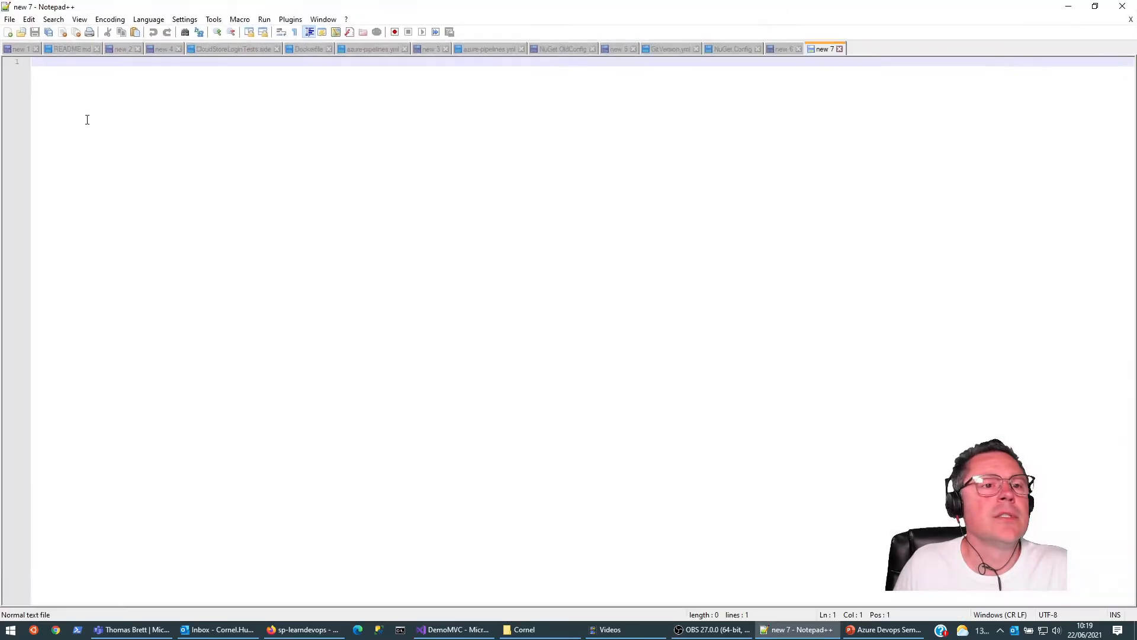
key("ctrl+v")
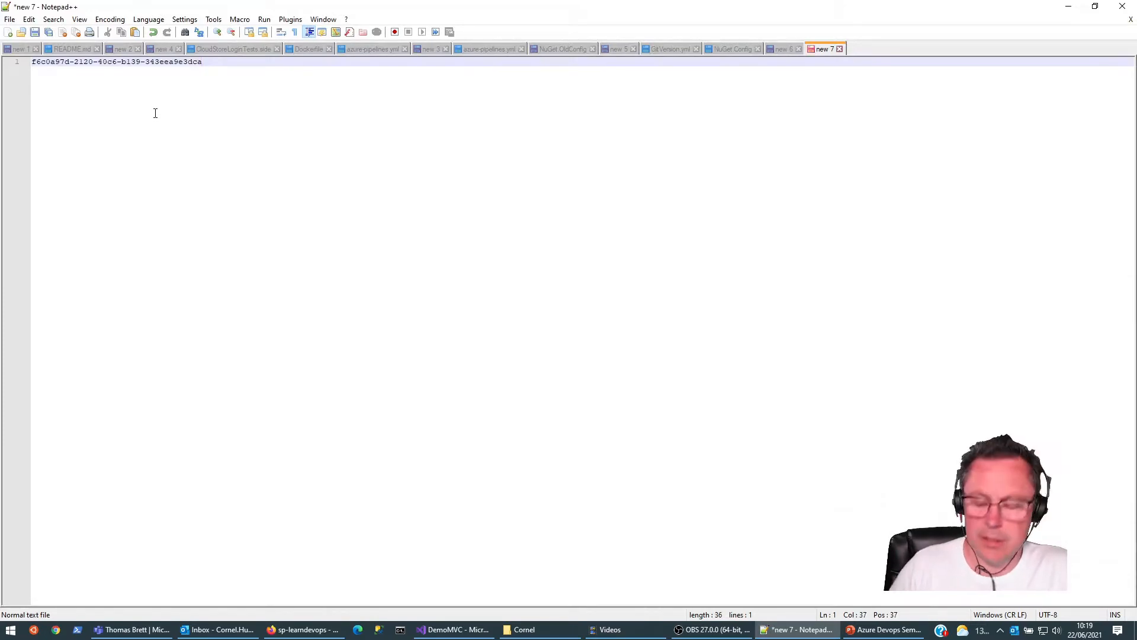
Step: Add the label ClientId on its own line above the pasted application ID
key("Return")
key("Up")
type("Client")
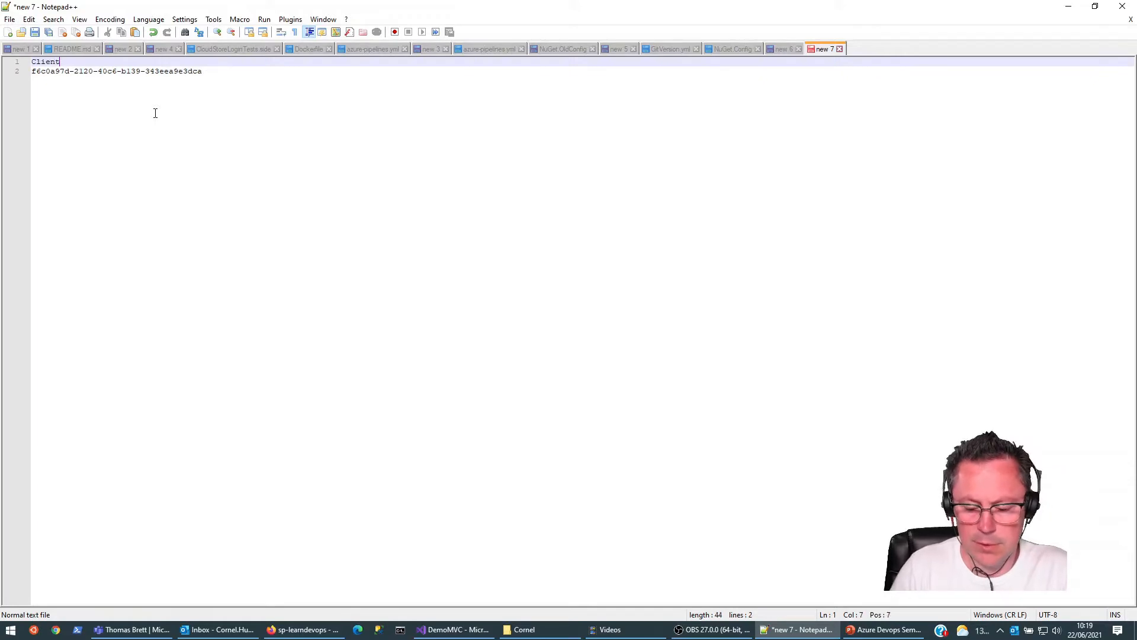
key("Down")
key("Insert")
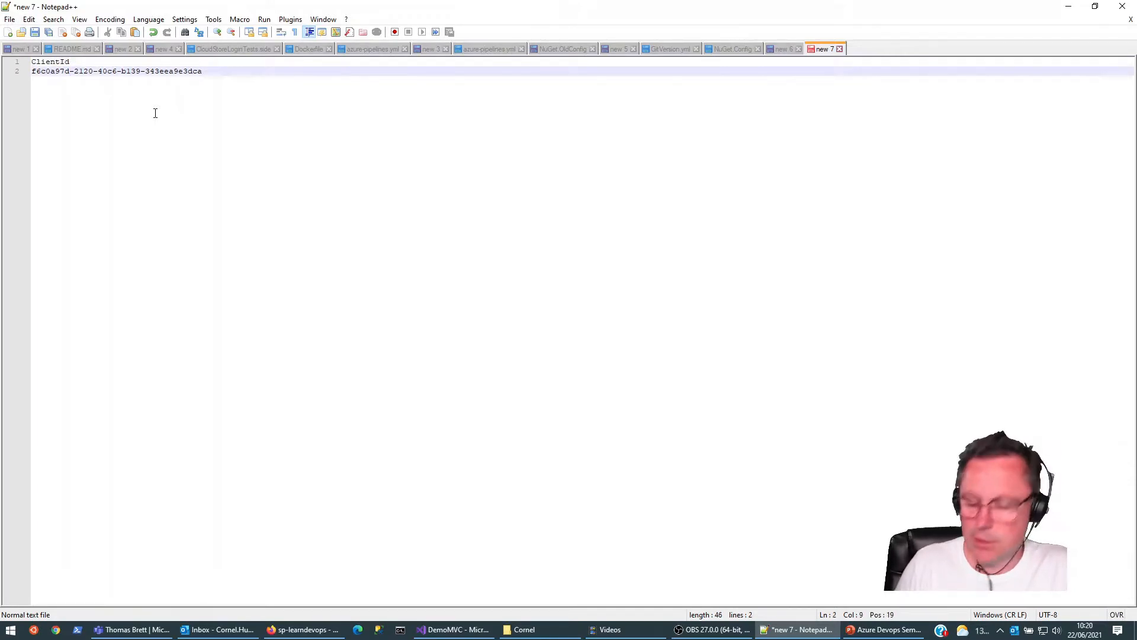
Step: Add the label Secret on its own line below the application ID, separated by a blank line
key("ctrl+z")
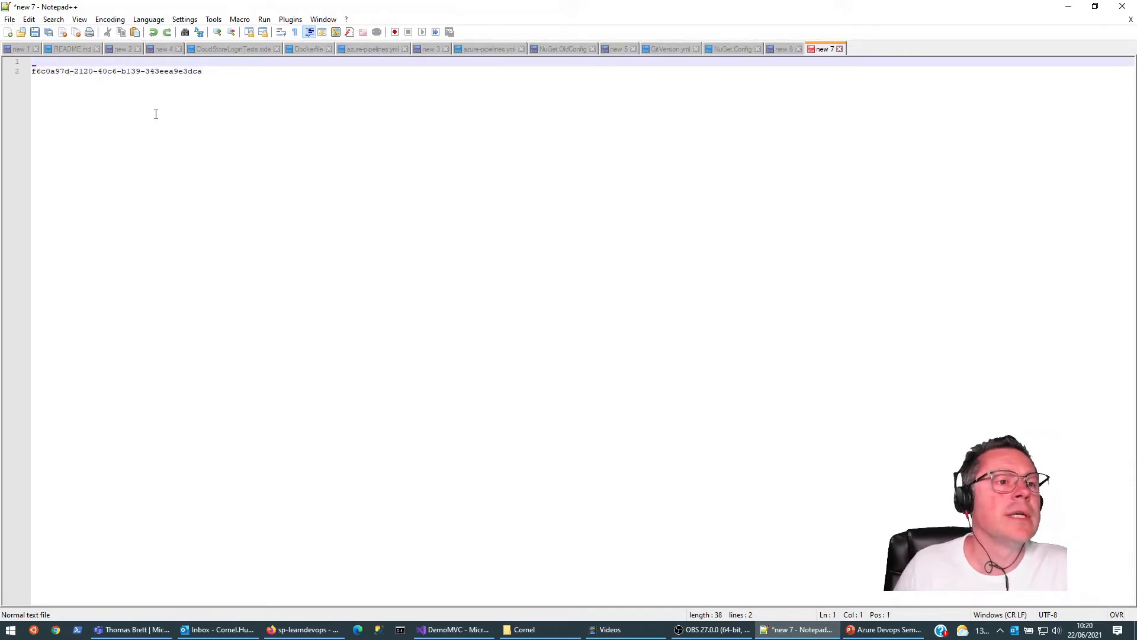
key("ctrl+y")
key("Down")
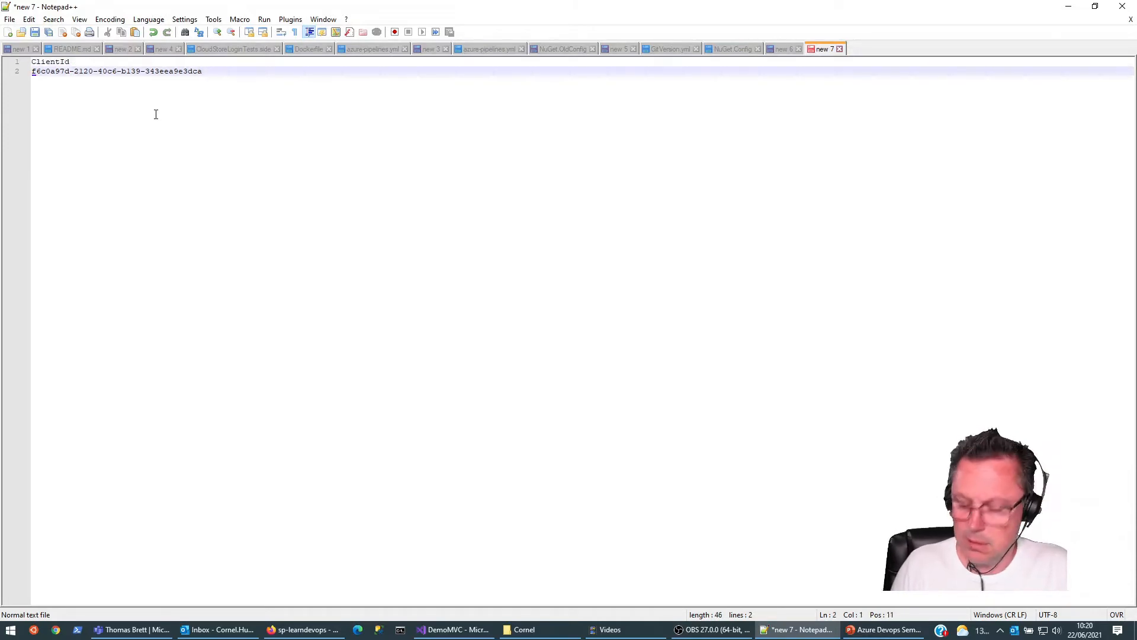
key("Return")
key("Return")
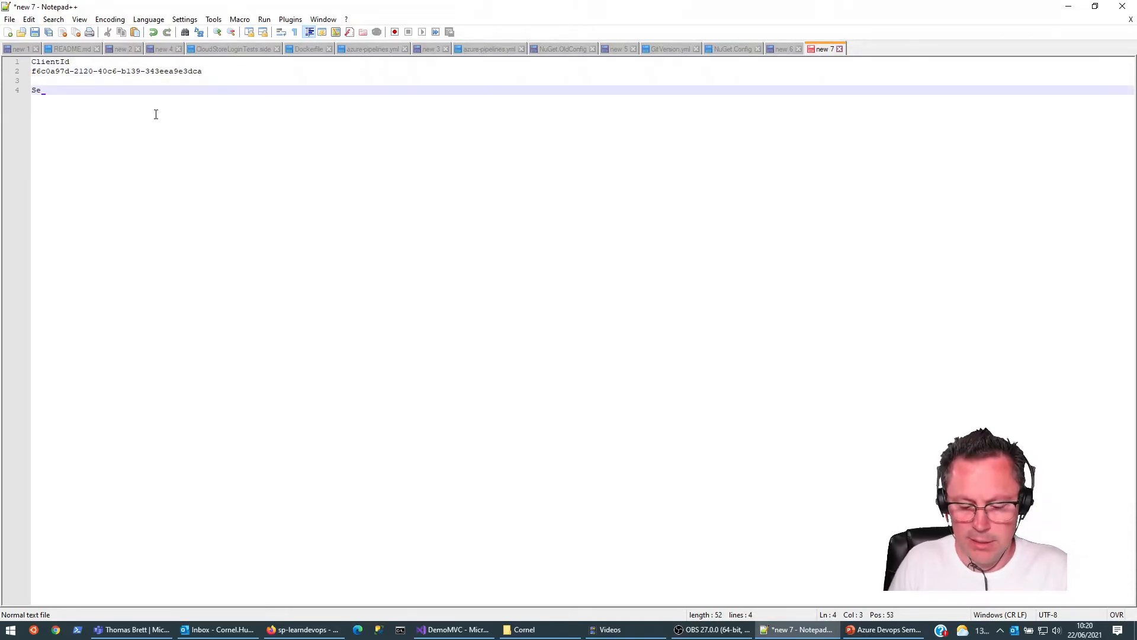
Step: Back in the Azure portal, add a client secret described as clientsecret to the sp-learndevops registration, keeping the recommended 6-month expiry
left_click(1068, 7)
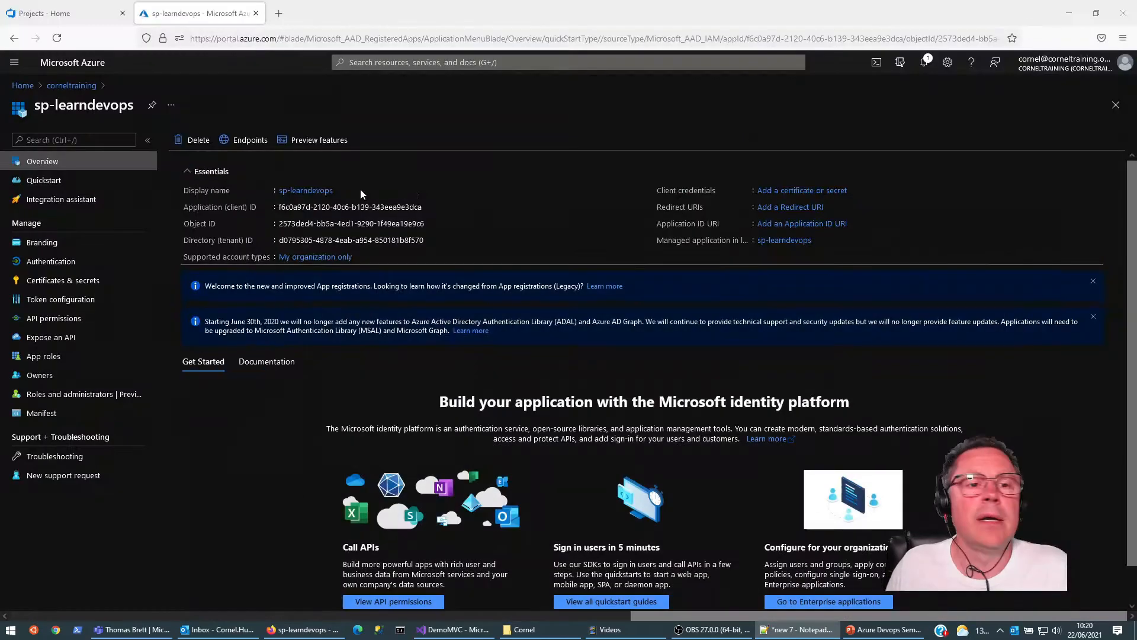
left_click(53, 287)
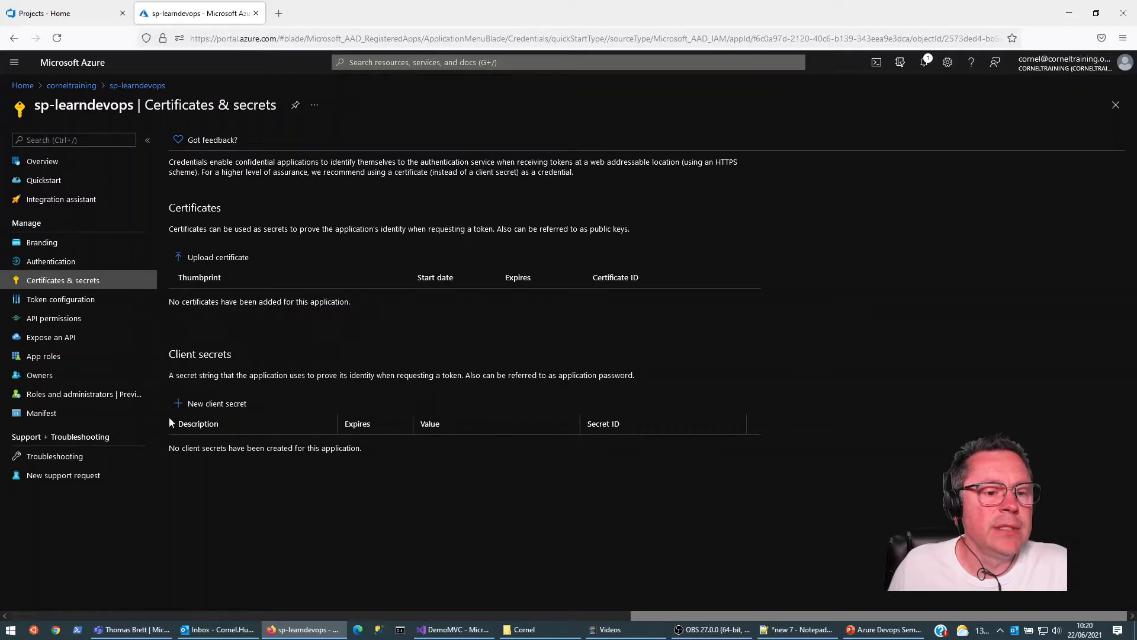
left_click(179, 407)
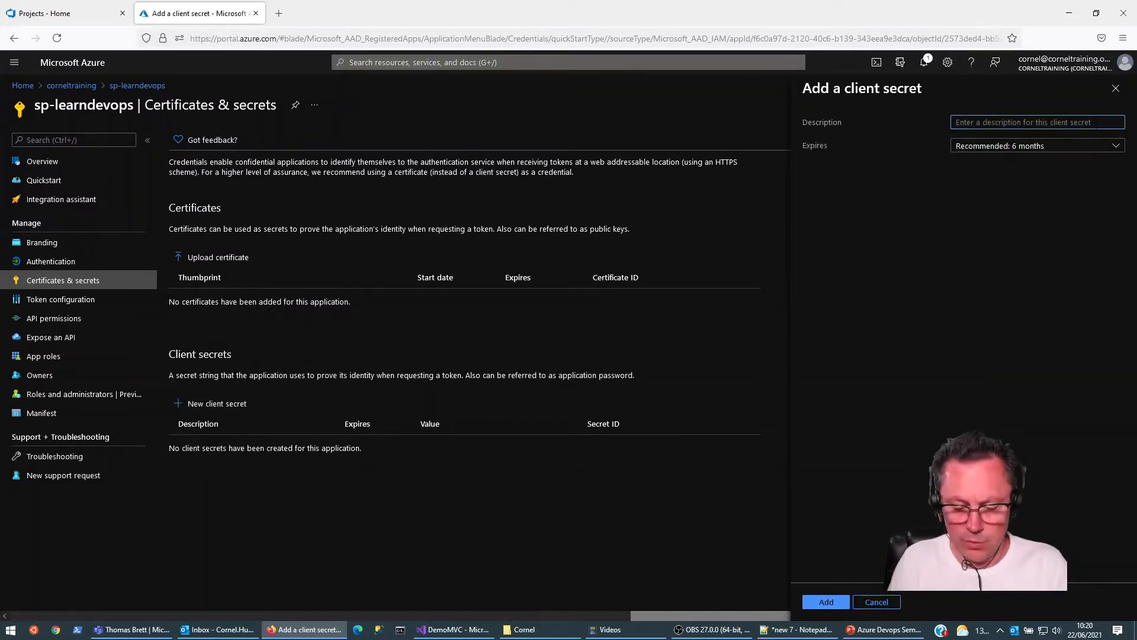
type("client")
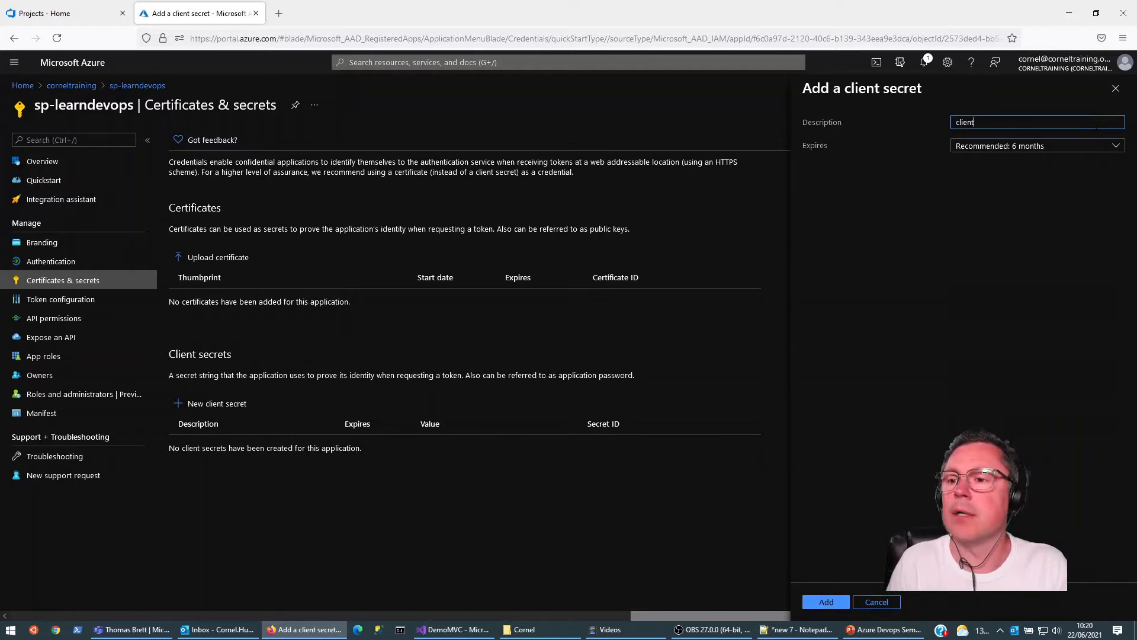
type("secret")
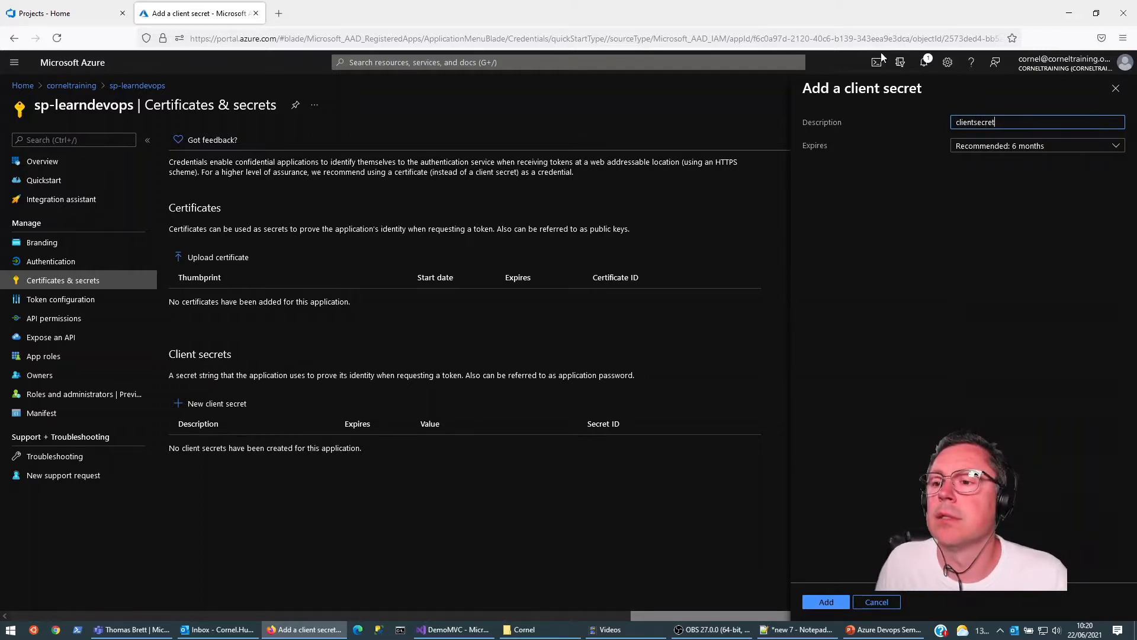
left_click(826, 602)
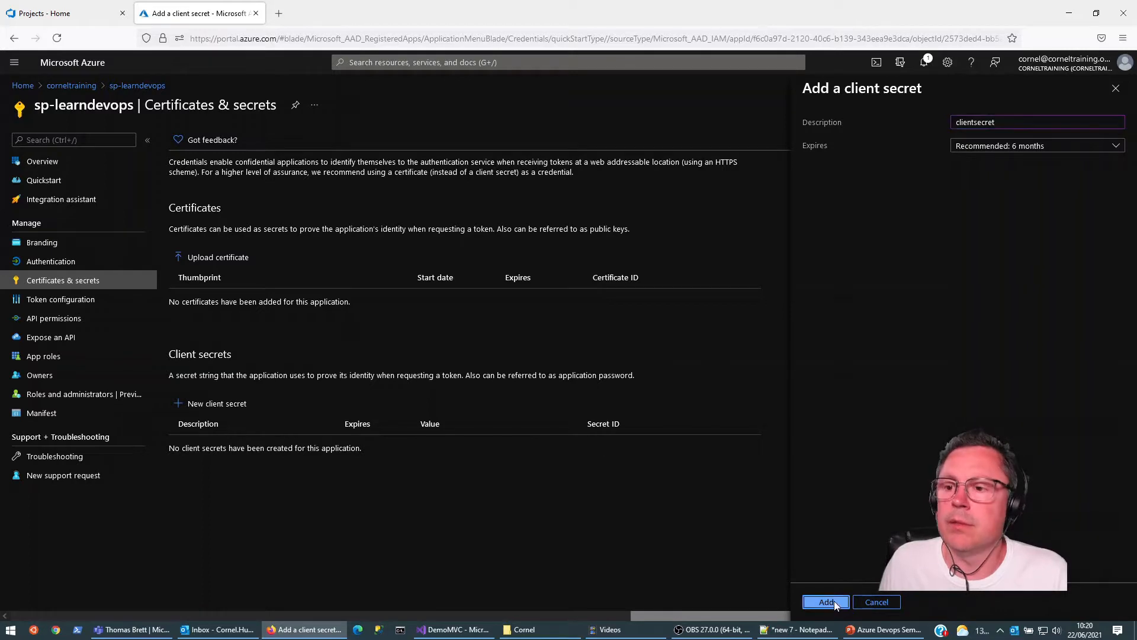
Step: Copy the new client secret's value and paste it on a new line under the Secret label in the Notepad++ document
left_click(570, 444)
left_click(796, 629)
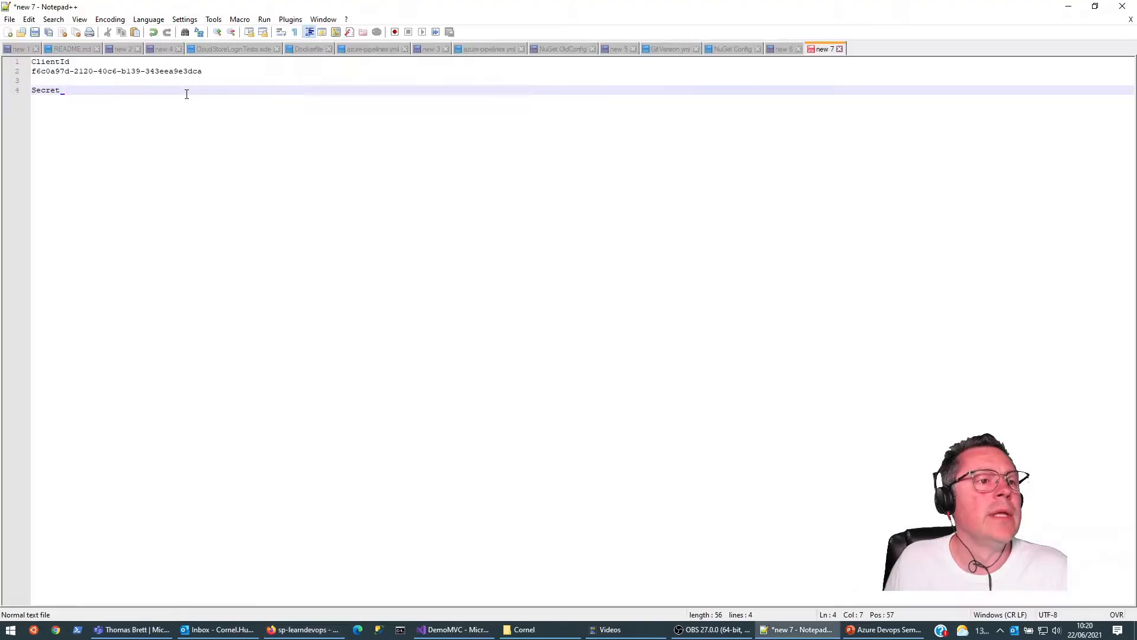
key("Return")
key("ctrl+v")
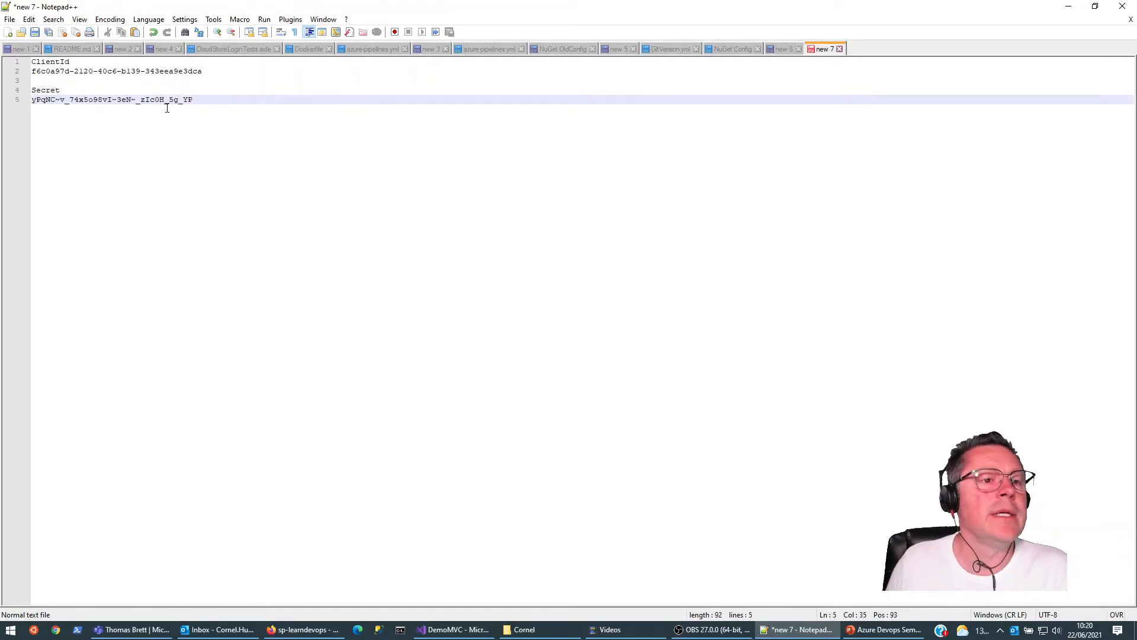
Step: Return to the Azure portal and open the LearnDevops container registry in the LearnDevops resource group
left_click(1075, 7)
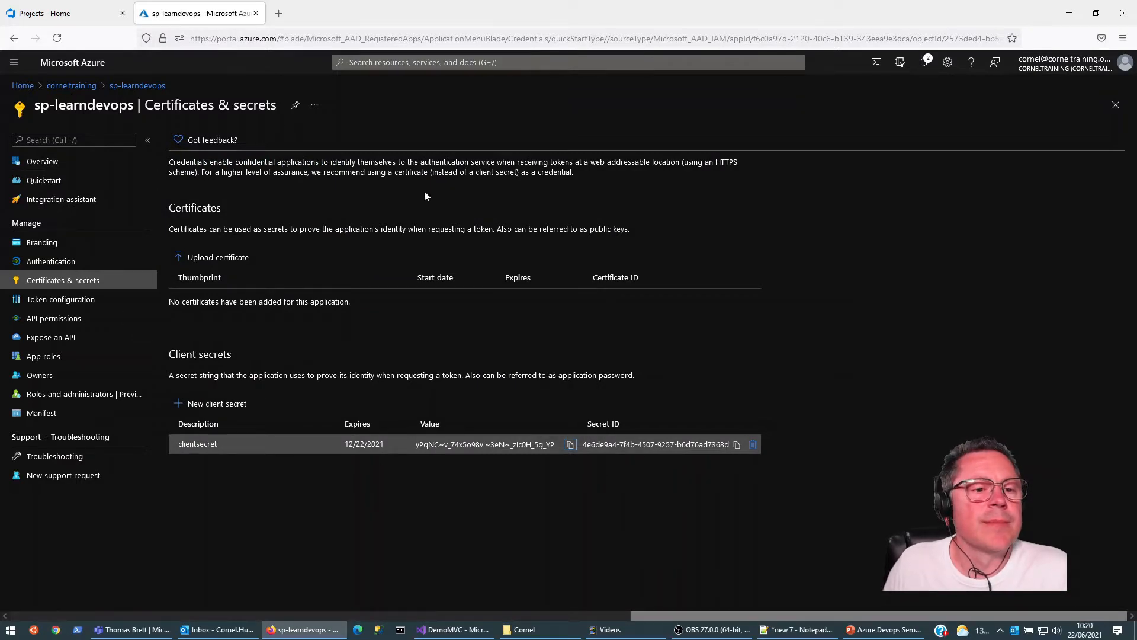
left_click(22, 87)
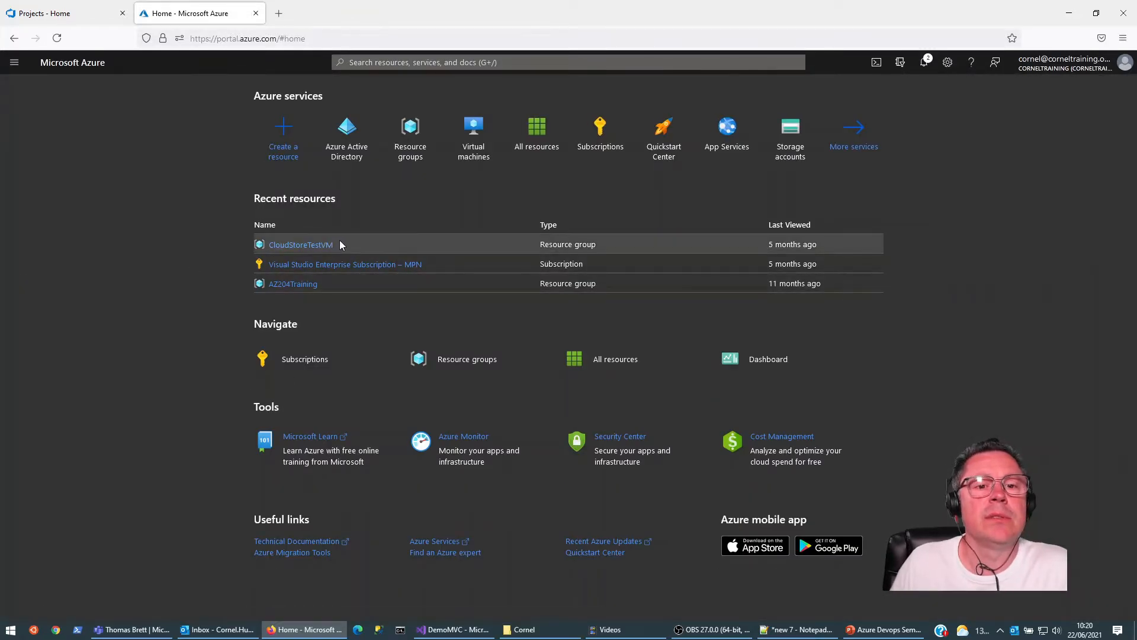
left_click(408, 145)
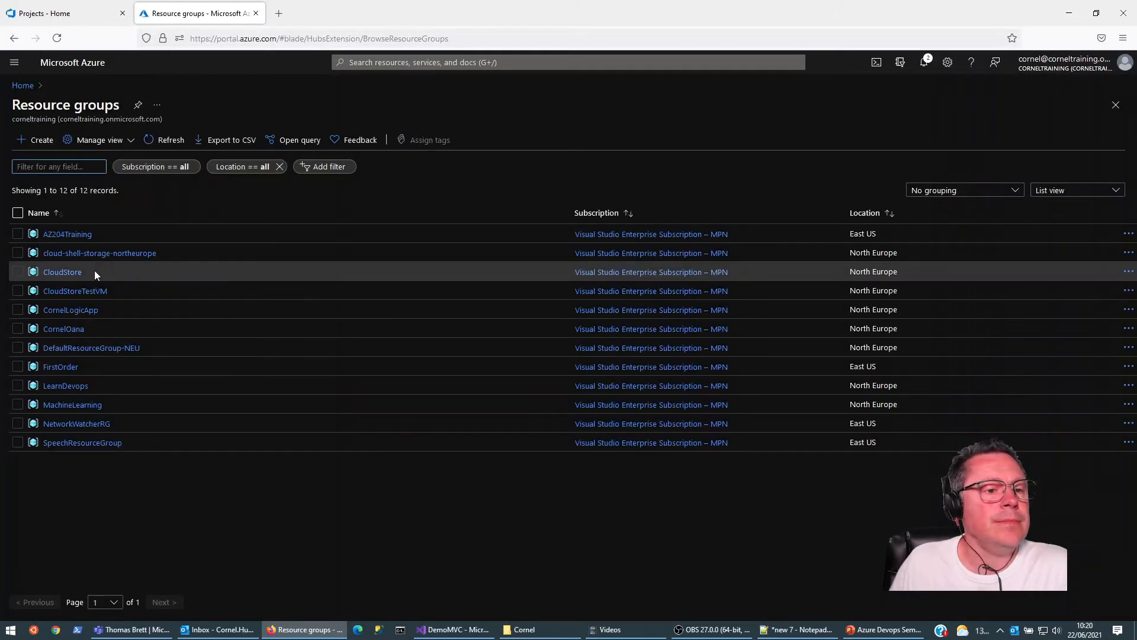
left_click(69, 385)
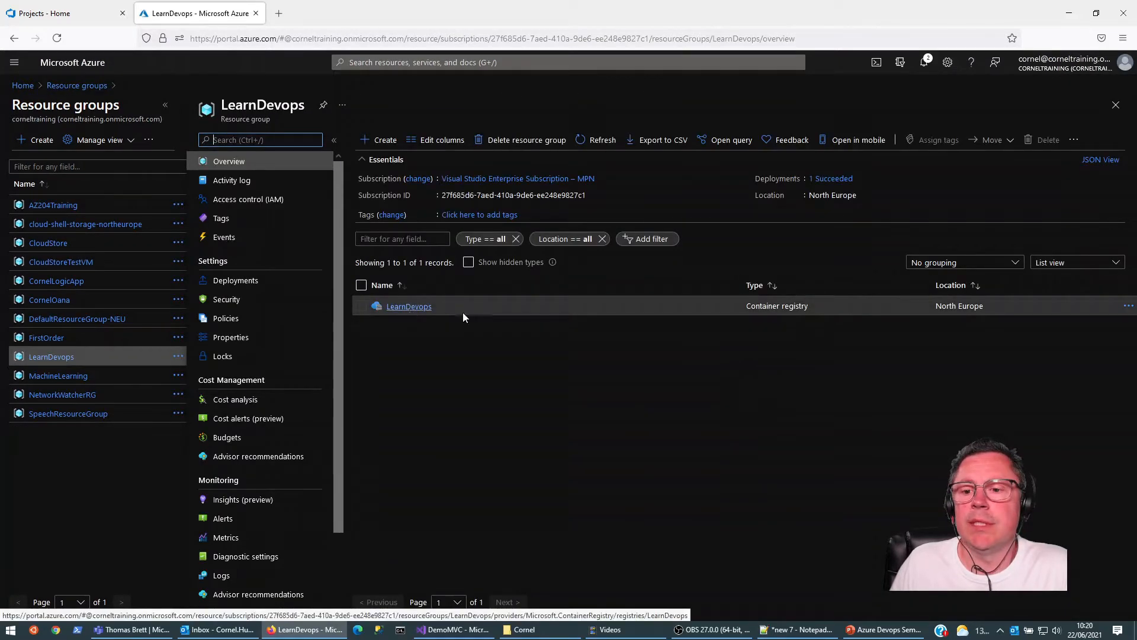
left_click(423, 308)
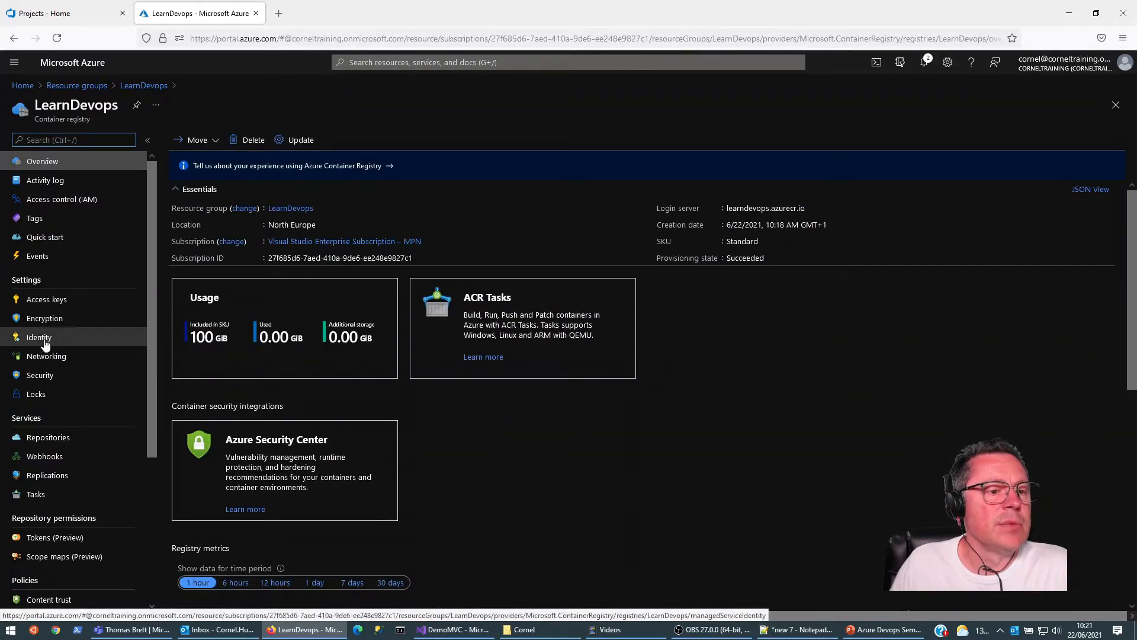
Step: Assign the Contributor role on the LearnDevops container registry to the sp-learndevops service principal and save the assignment
left_click(50, 199)
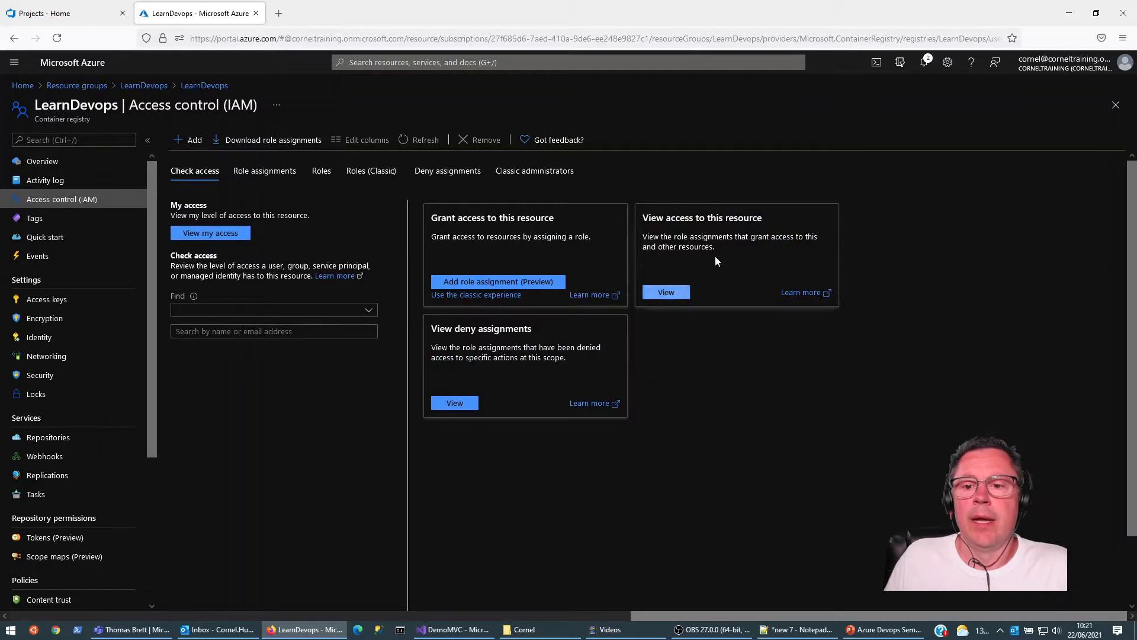
left_click(198, 144)
left_click(205, 157)
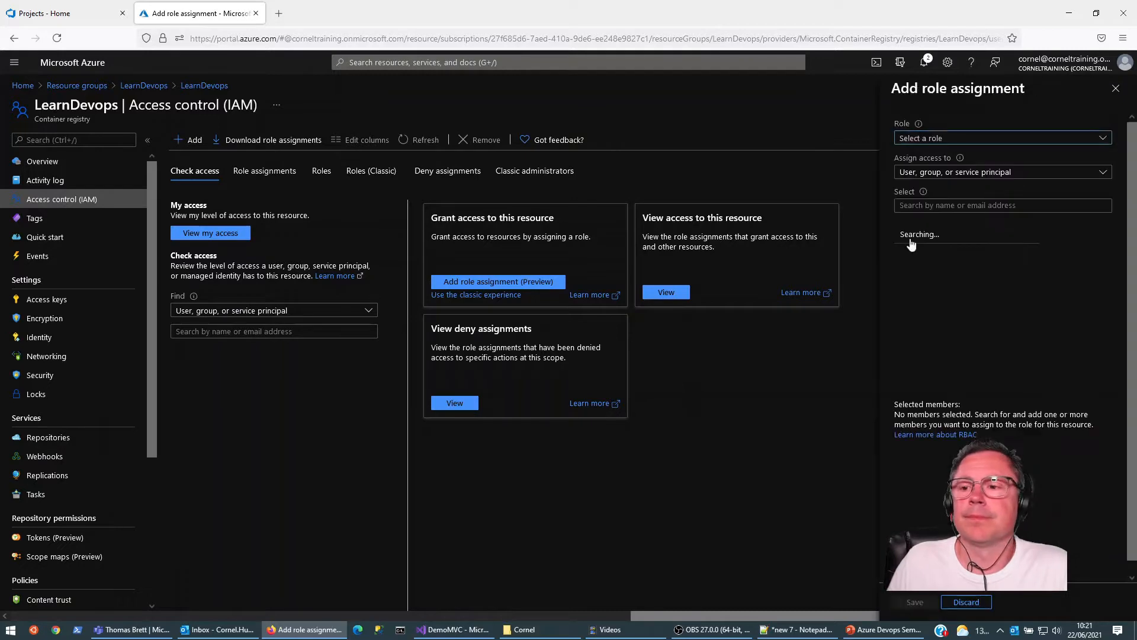
left_click(966, 144)
left_click(1001, 196)
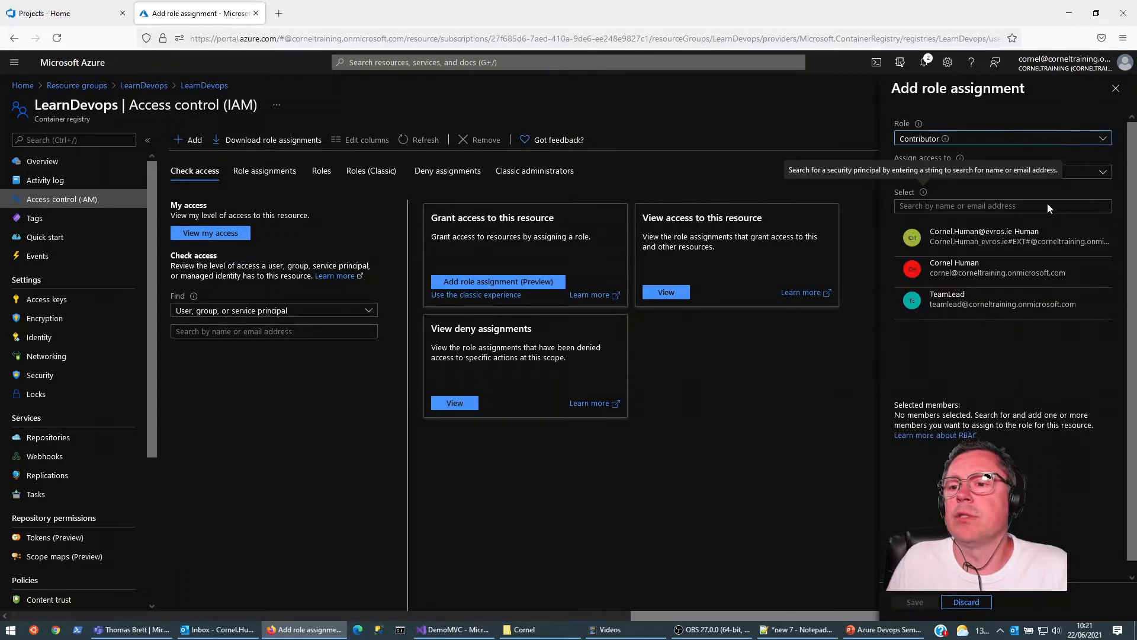
left_click(964, 207)
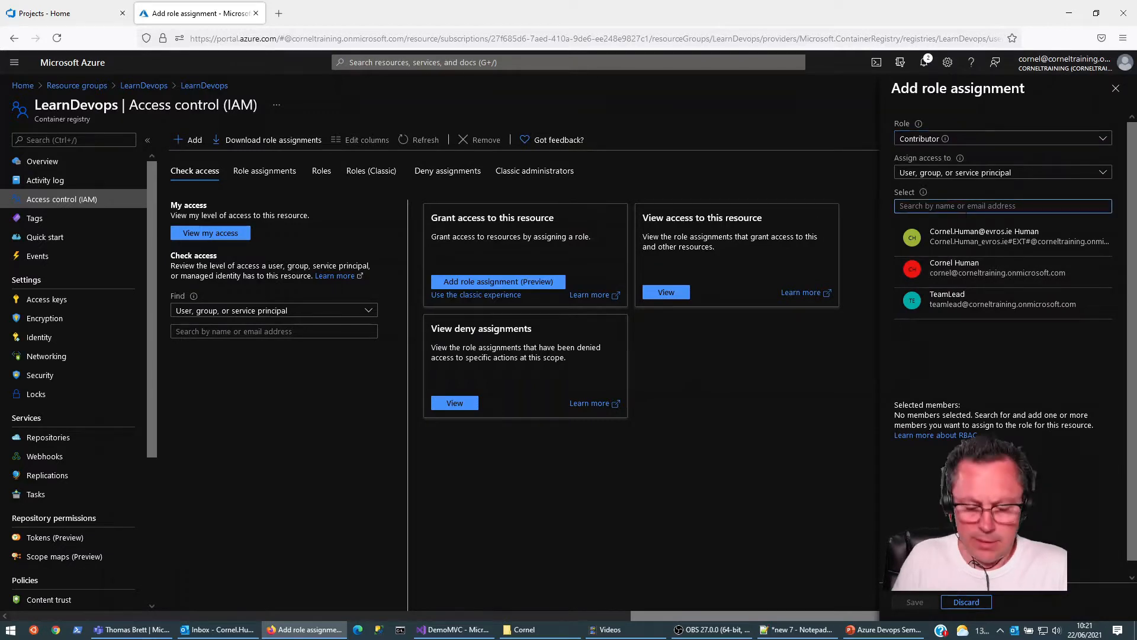
type("sp")
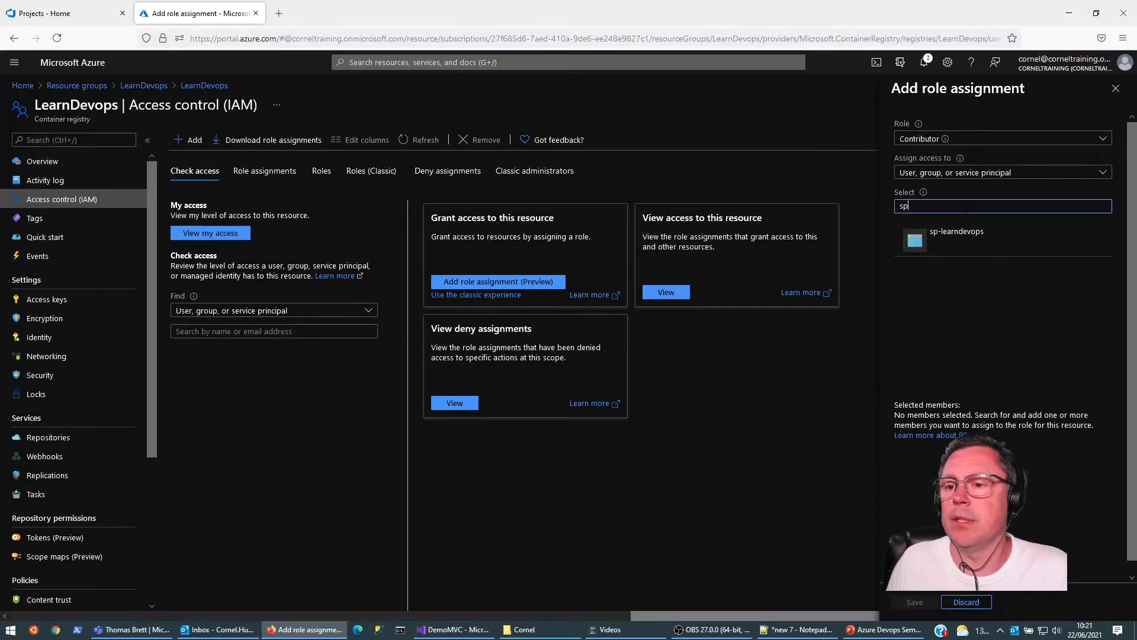
left_click(960, 232)
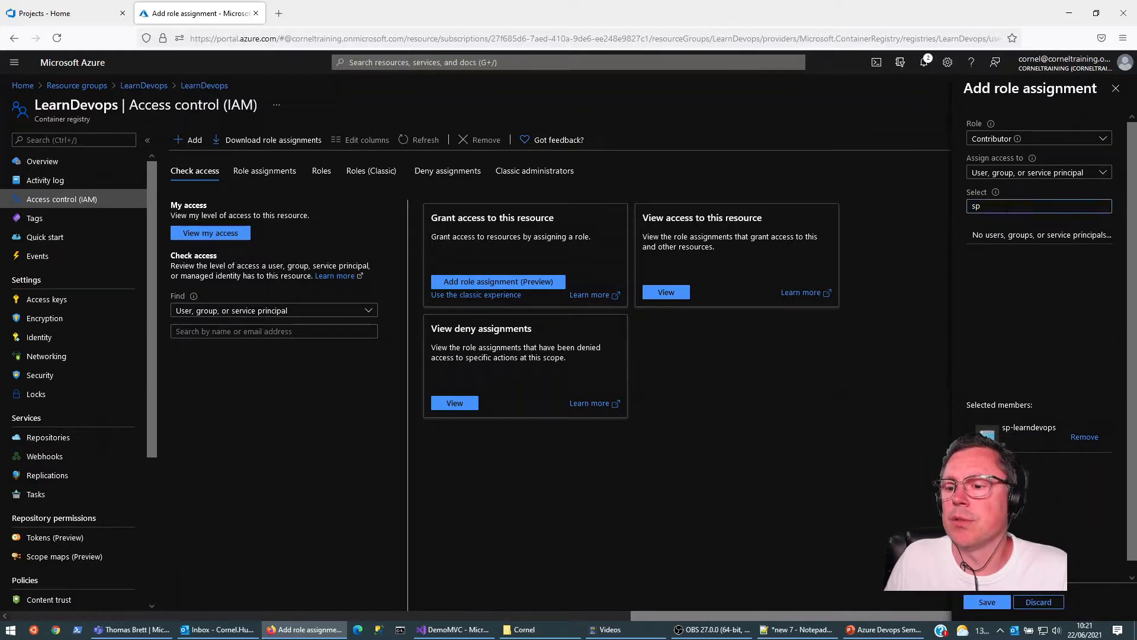
left_click(986, 602)
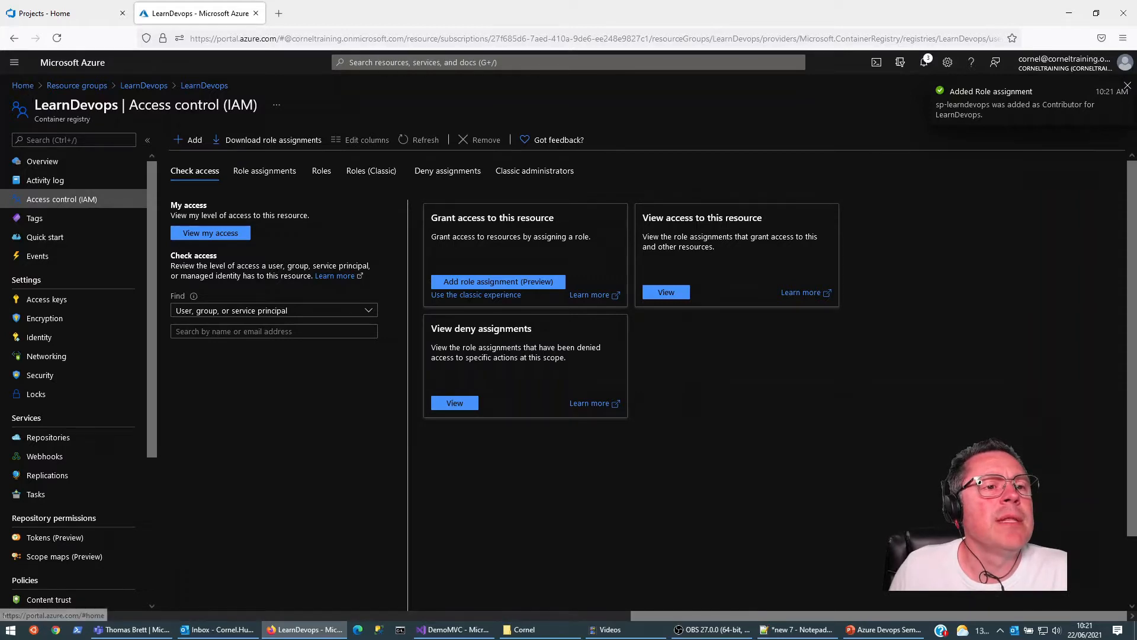
Step: Start an Ubuntu Server 20.04 LTS virtual machine in the LearnDevops resource group, named buildserver, in the North Europe region
left_click(145, 85)
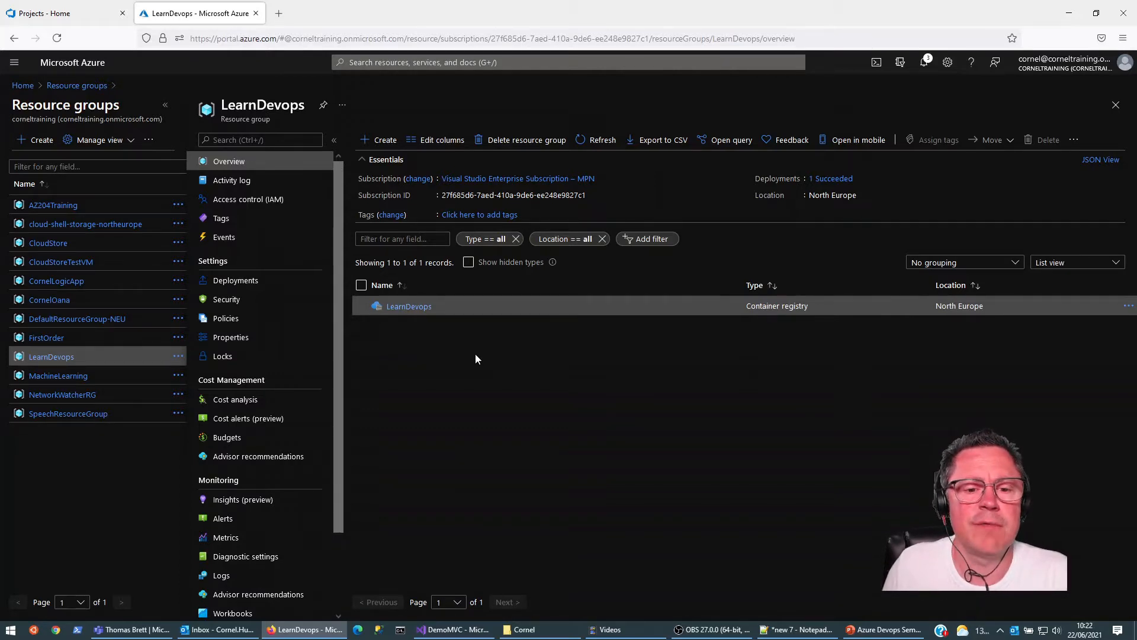
left_click(381, 140)
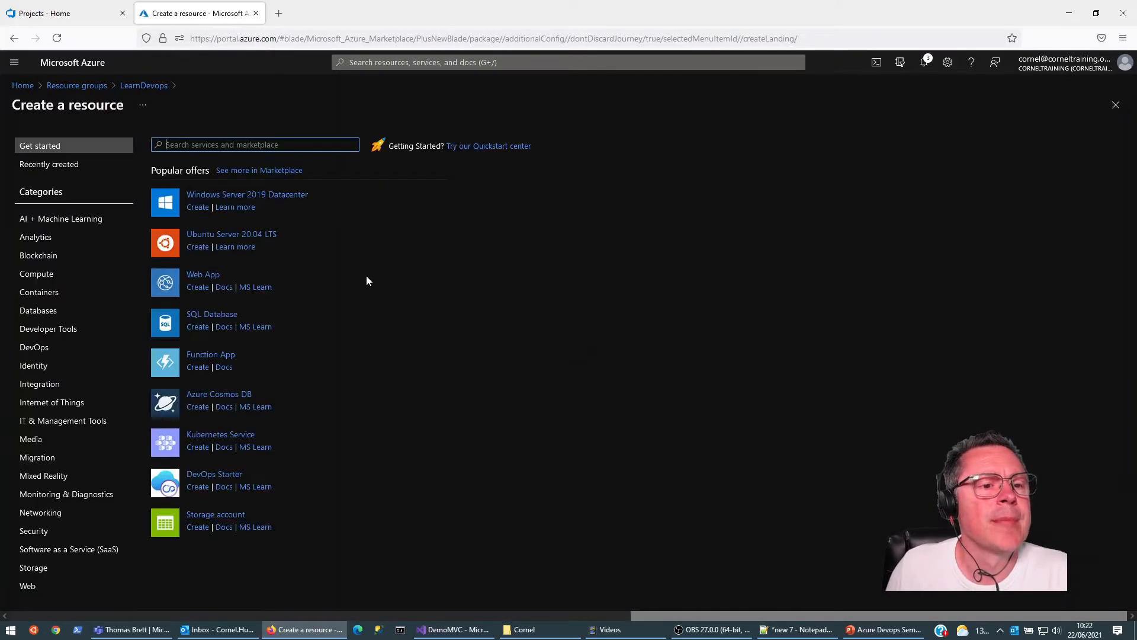
left_click(233, 236)
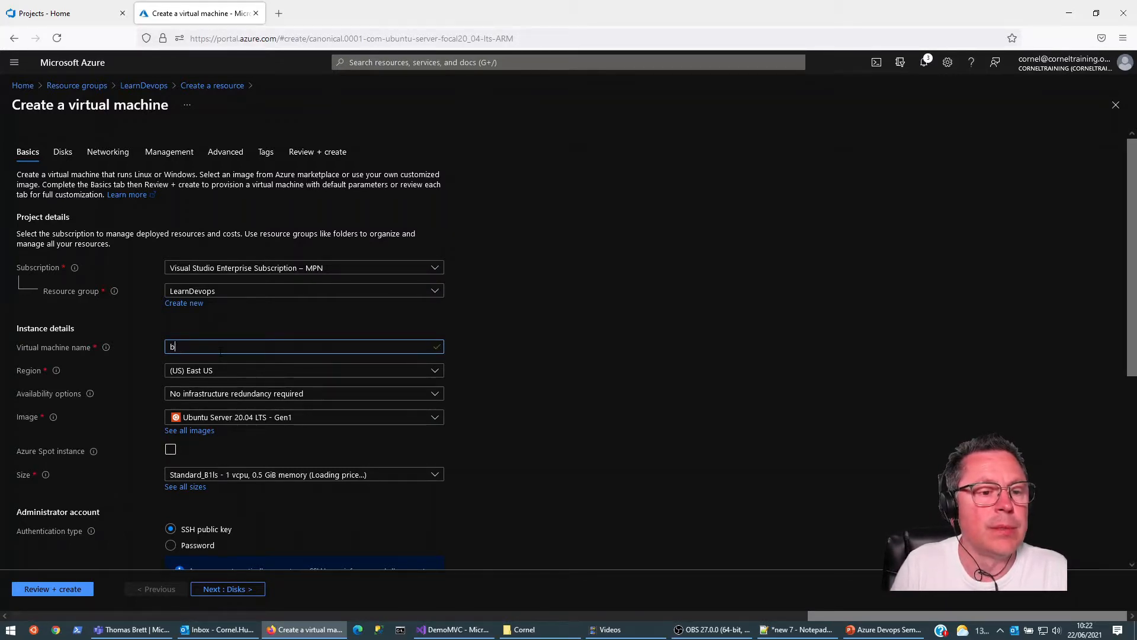
type("b")
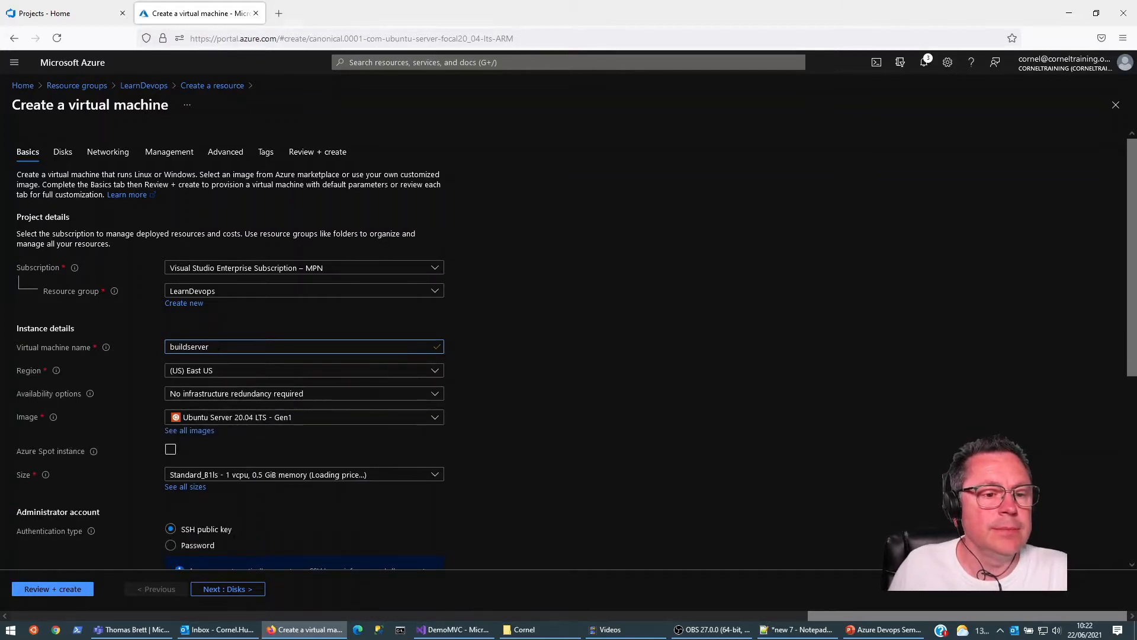
left_click(364, 373)
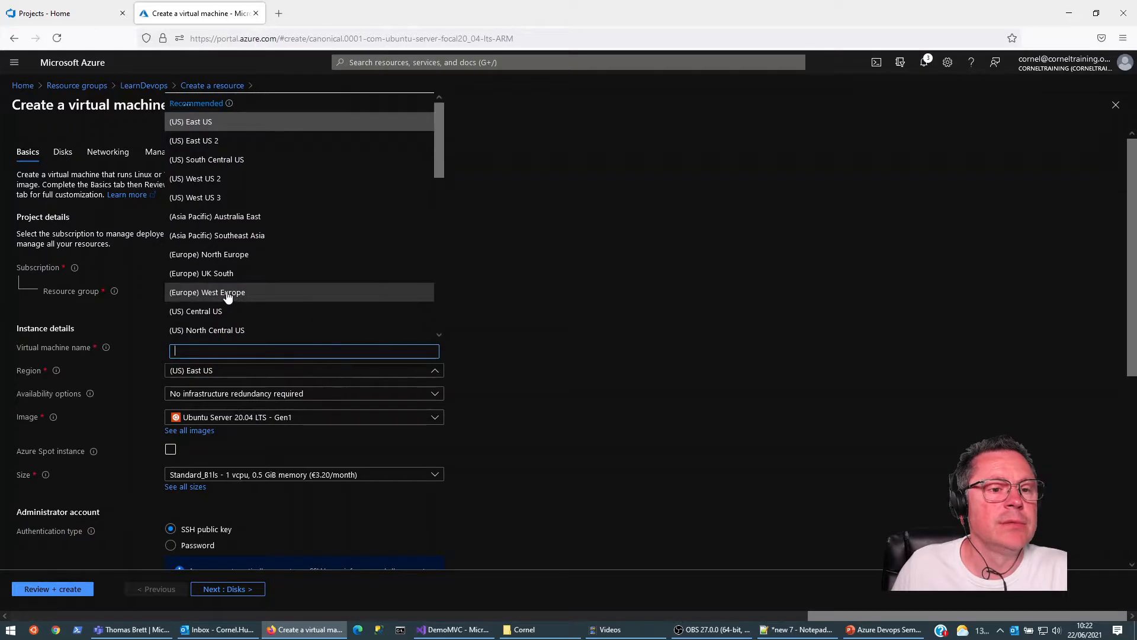
left_click(222, 255)
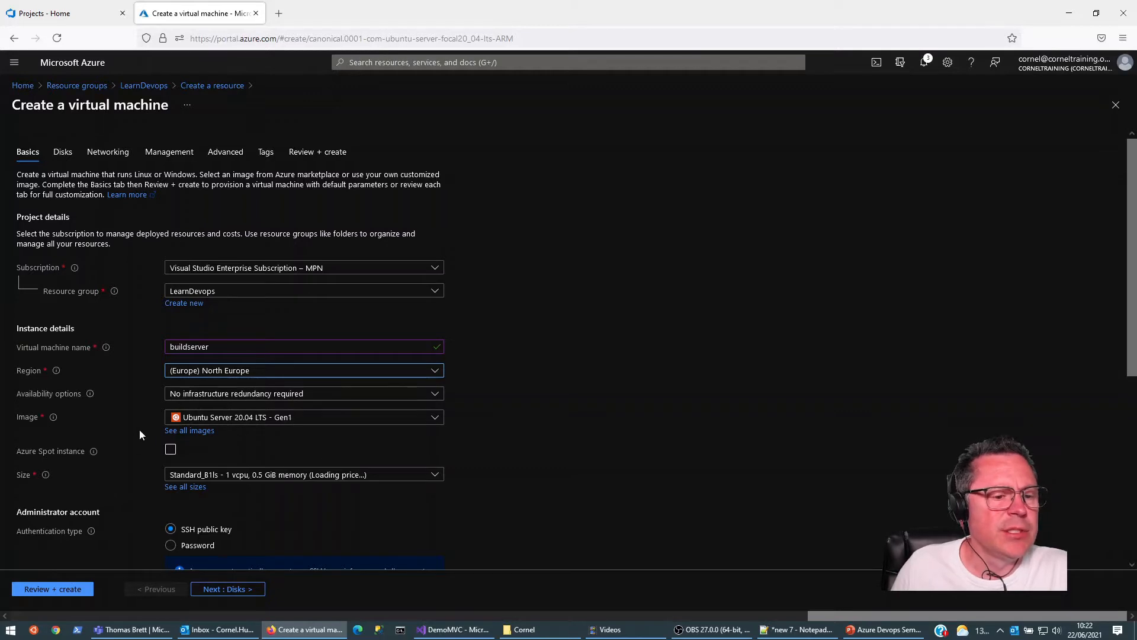
Step: Set the virtual machine's size to B1s from the full list of sizes
scroll(155, 499, "down", 2)
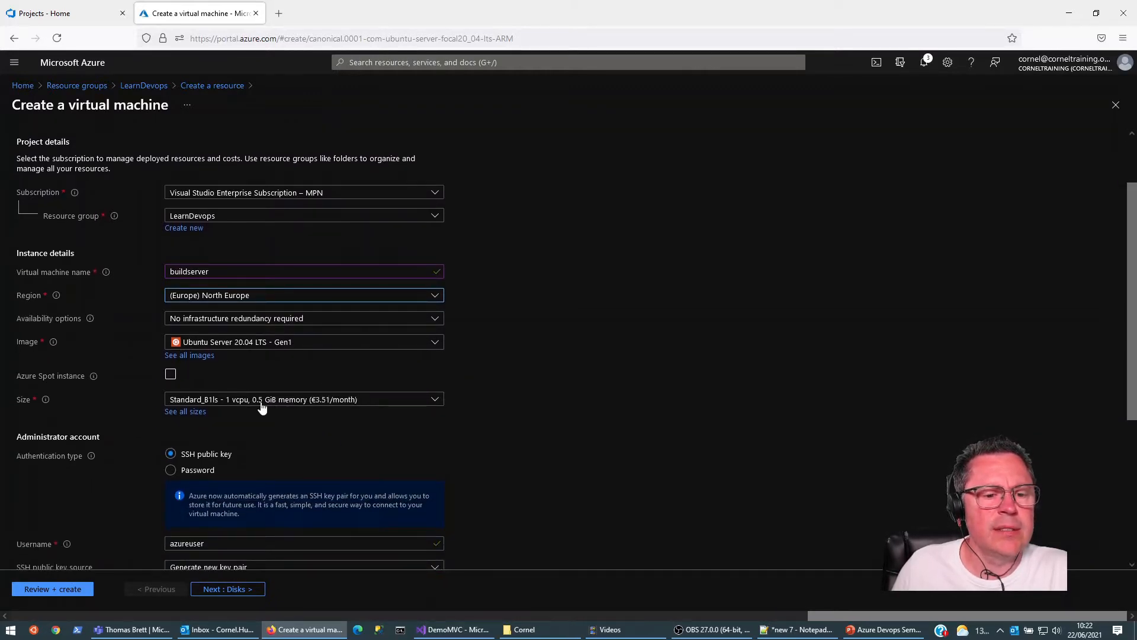
left_click(172, 413)
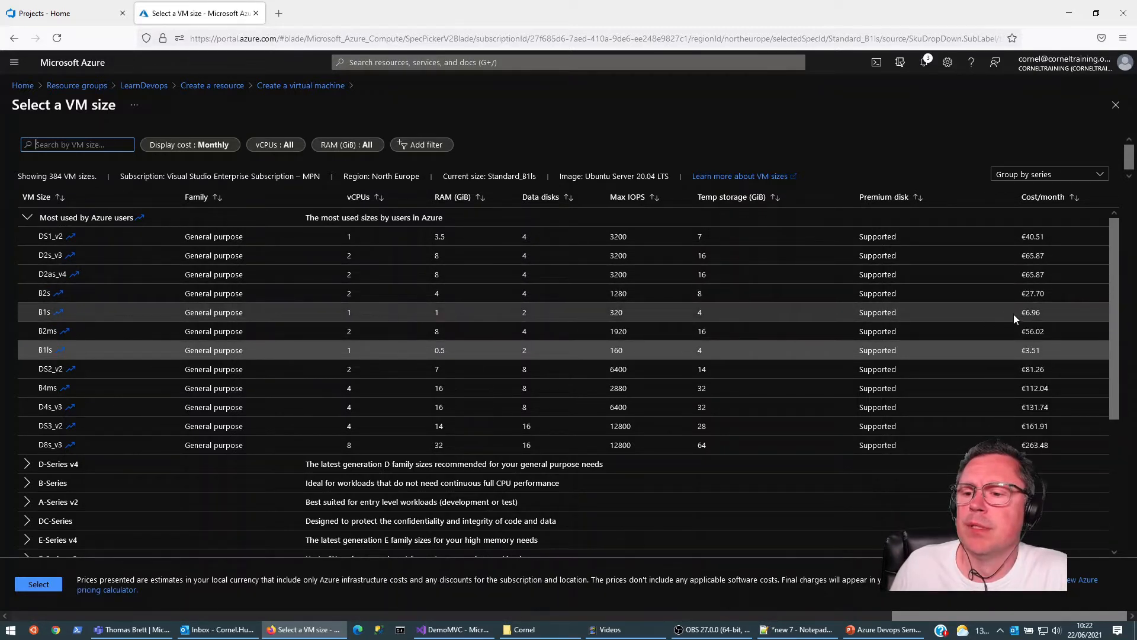
left_click(40, 312)
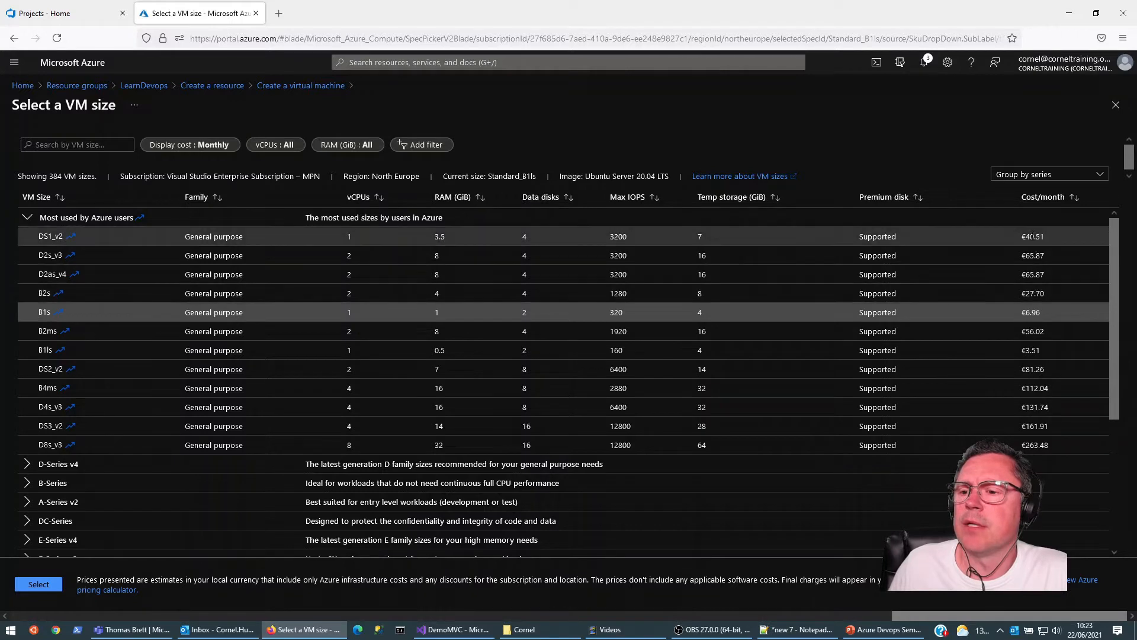
left_click(36, 585)
Step: Switch the administrator account to password authentication and set its username to azureadmin
scroll(133, 483, "down", 2)
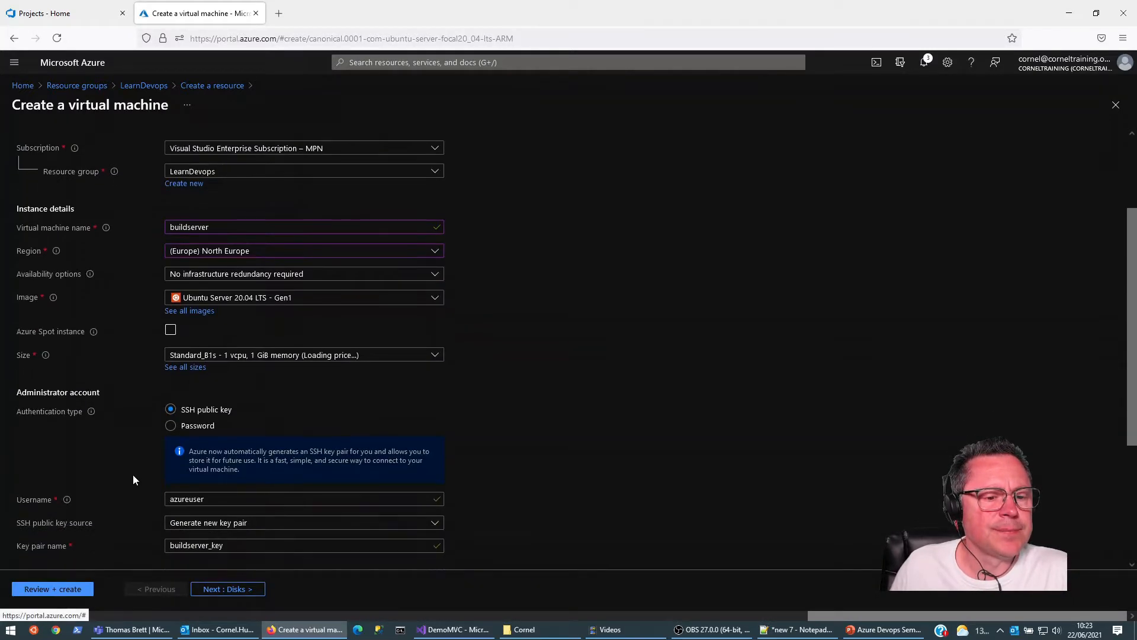
left_click(171, 410)
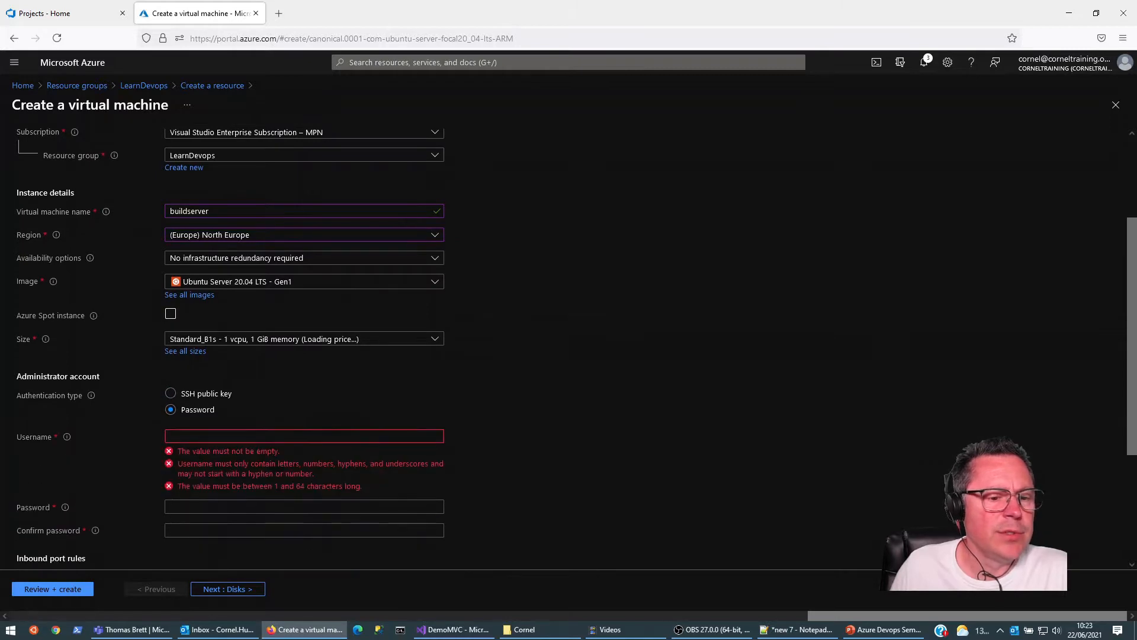
left_click(189, 436)
type("azureadmin")
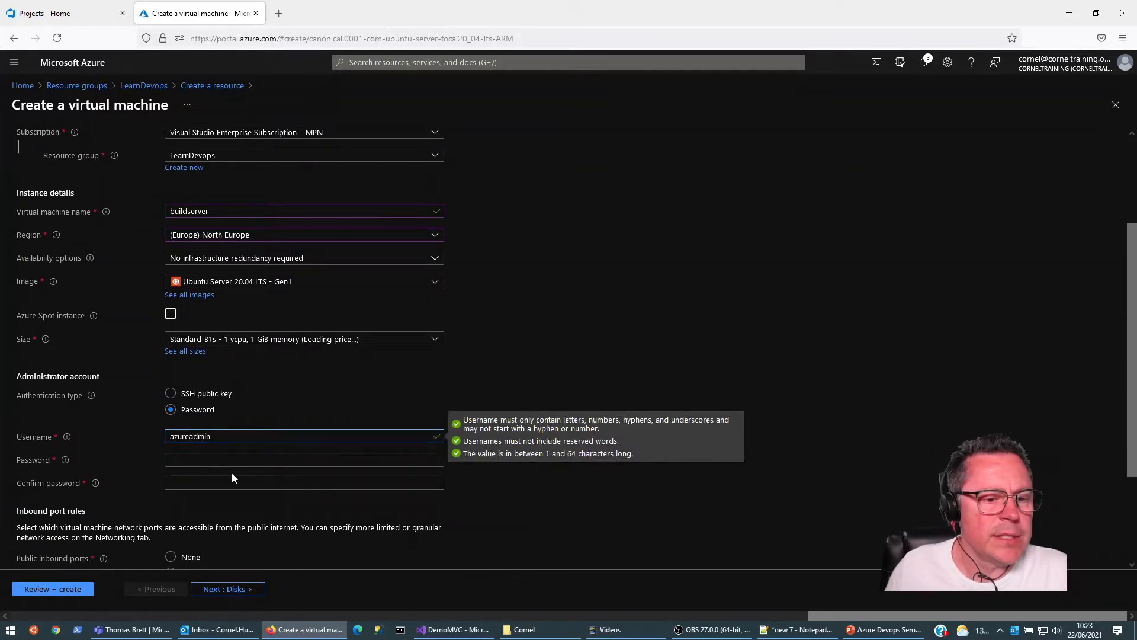
Step: Enter the administrator account's password and repeat it in the confirmation field
left_click(229, 460)
type("***************")
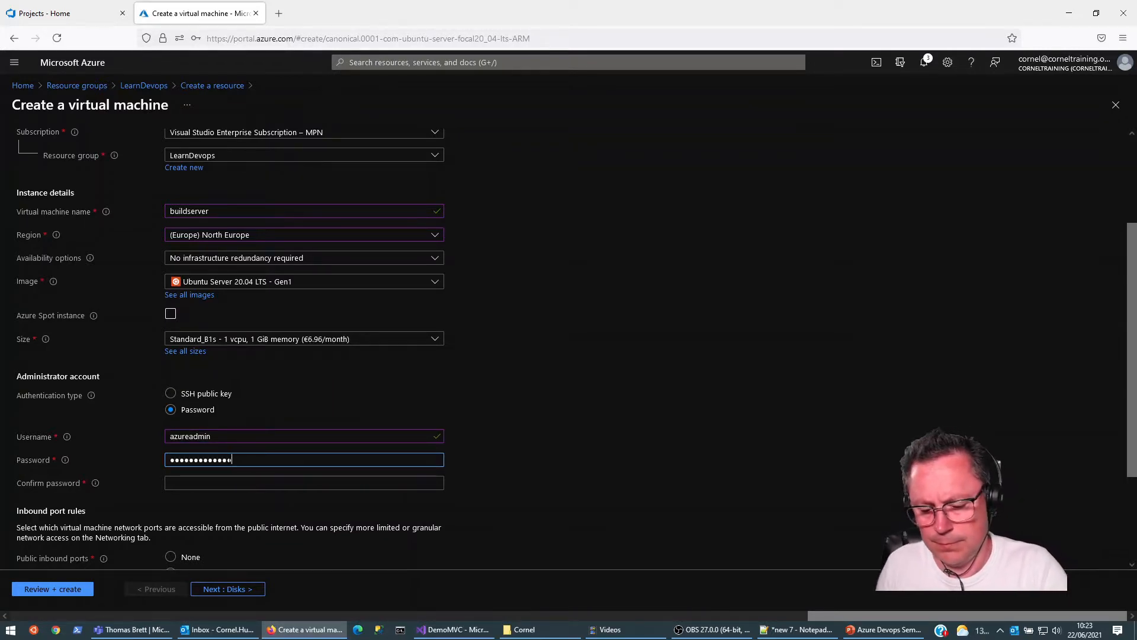
left_click(232, 483)
type("***************")
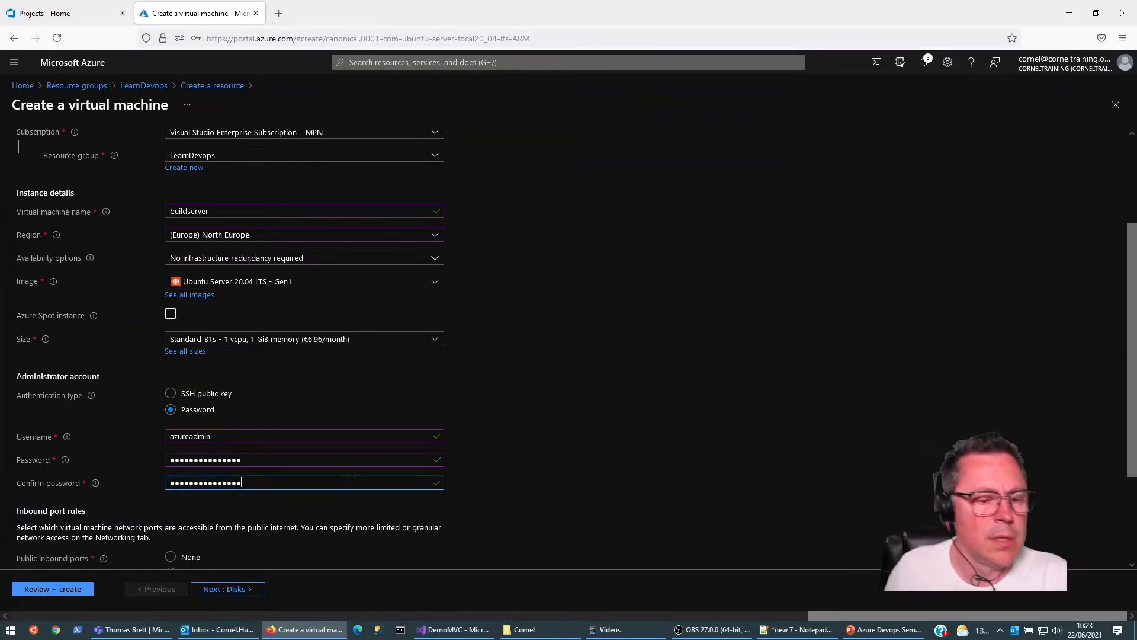
Step: Keep the default port, disk, networking and management settings, create the buildserver virtual machine, and decline saving its login in the browser
scroll(105, 467, "down", 2)
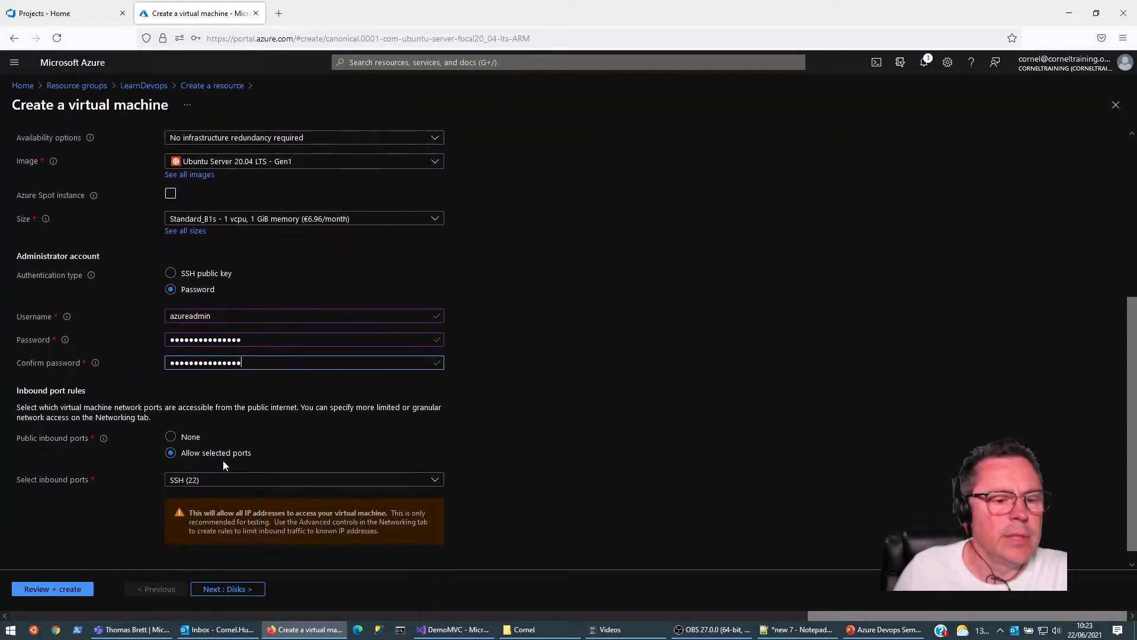
scroll(216, 408, "up", 5)
scroll(169, 397, "down", 5)
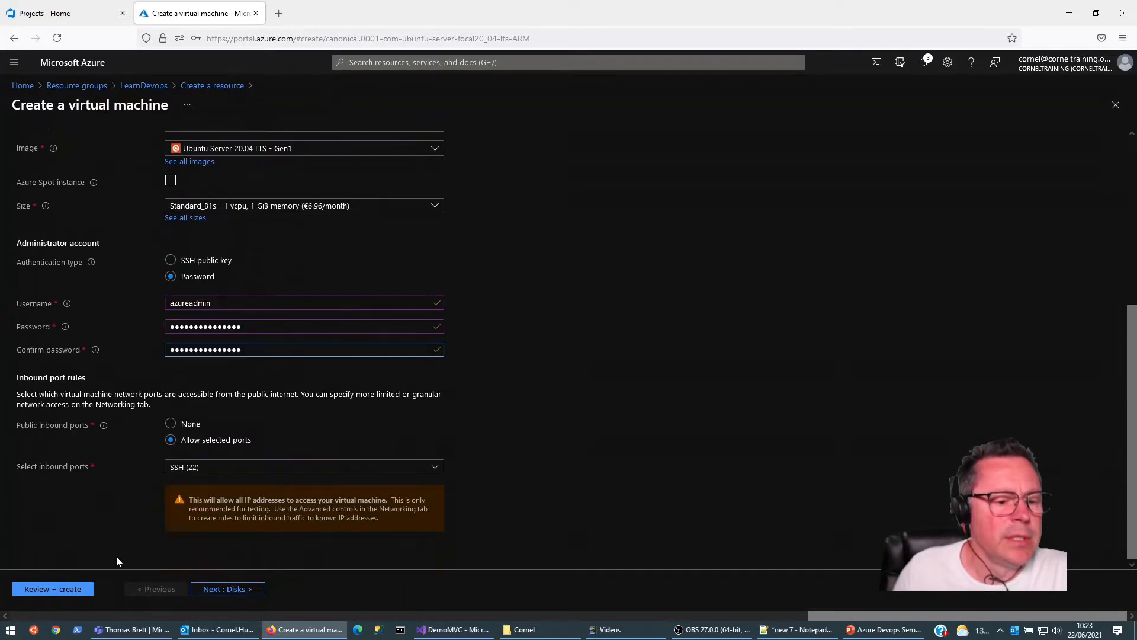
left_click(223, 589)
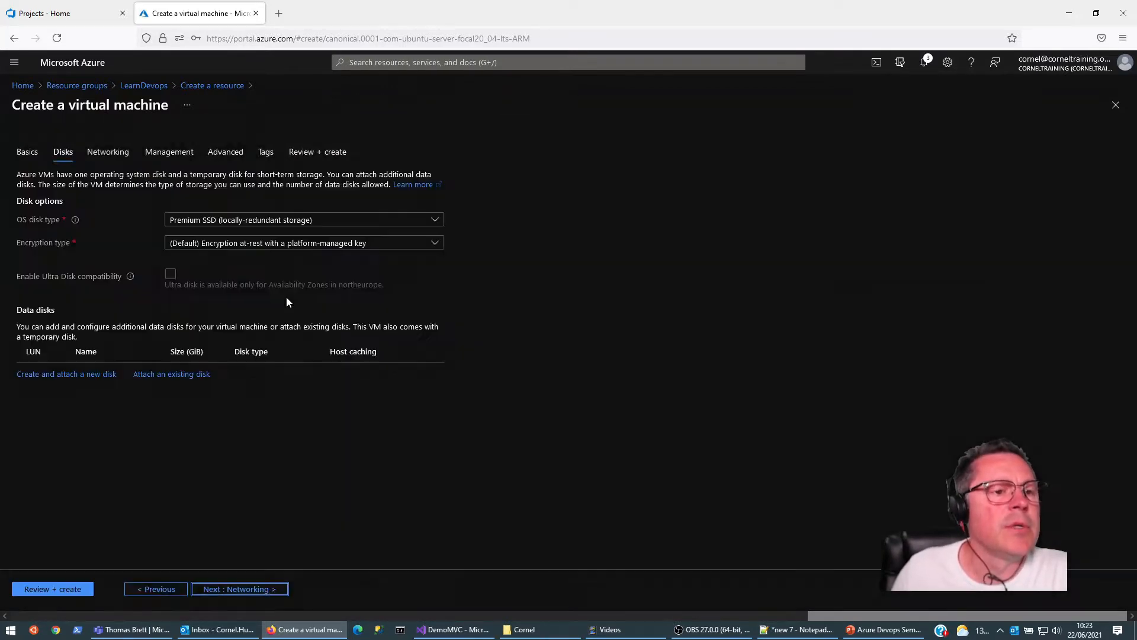
left_click(229, 590)
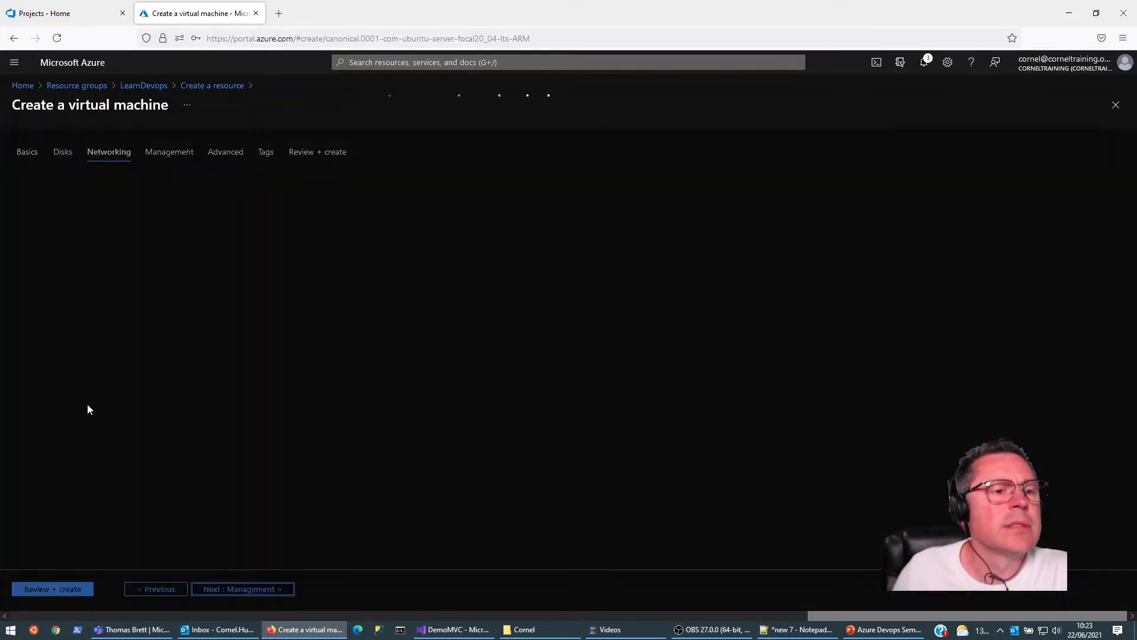
left_click(237, 590)
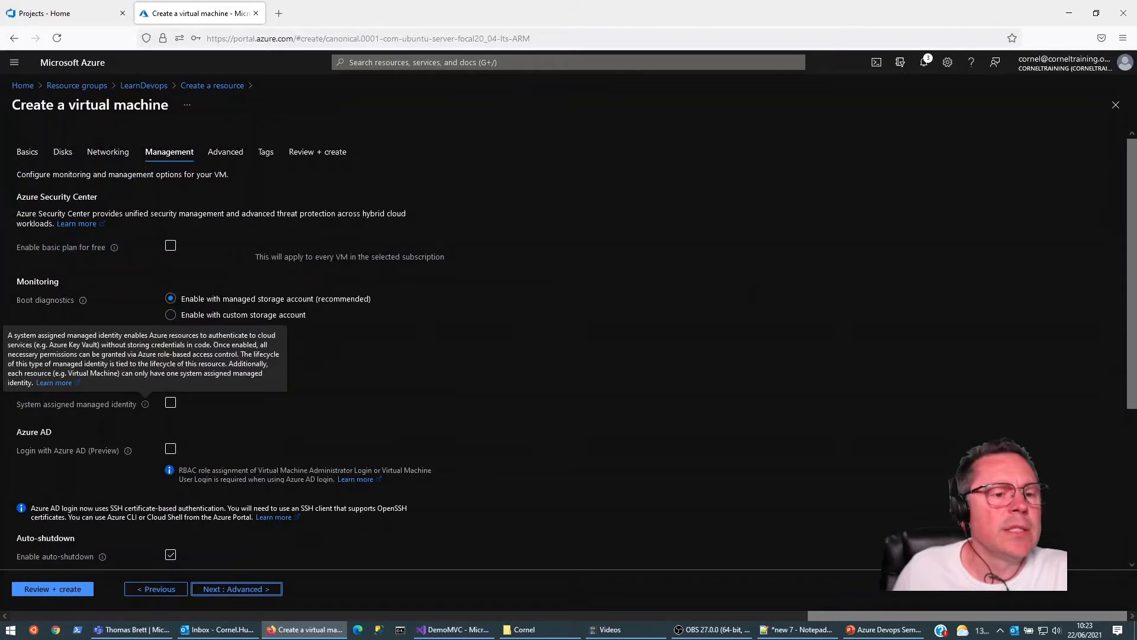
scroll(228, 400, "down", 2)
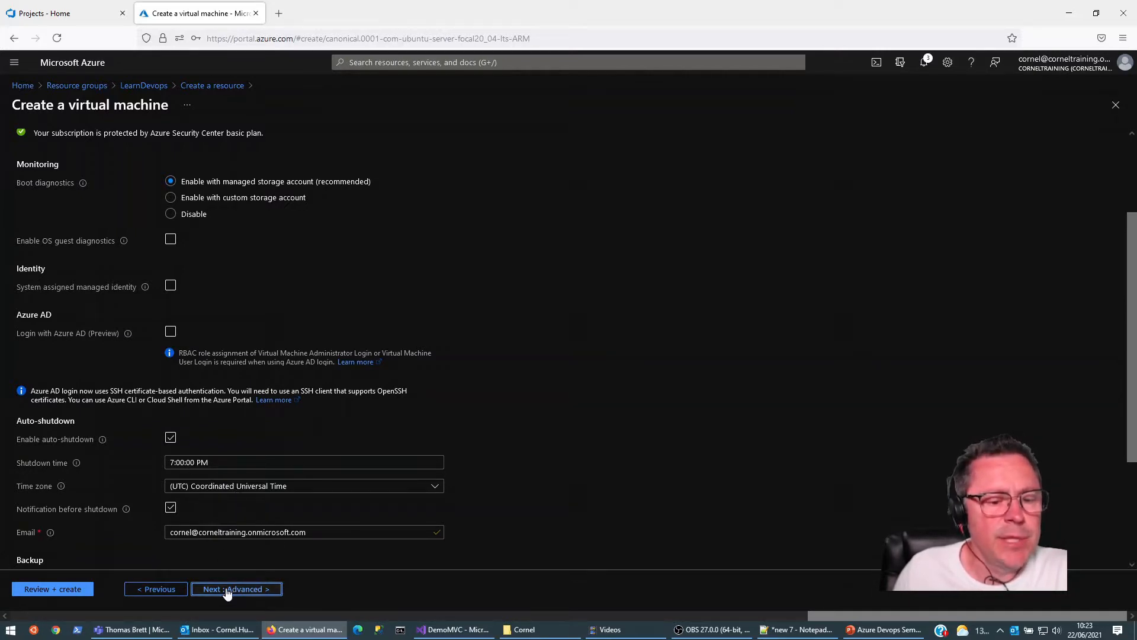
left_click(18, 590)
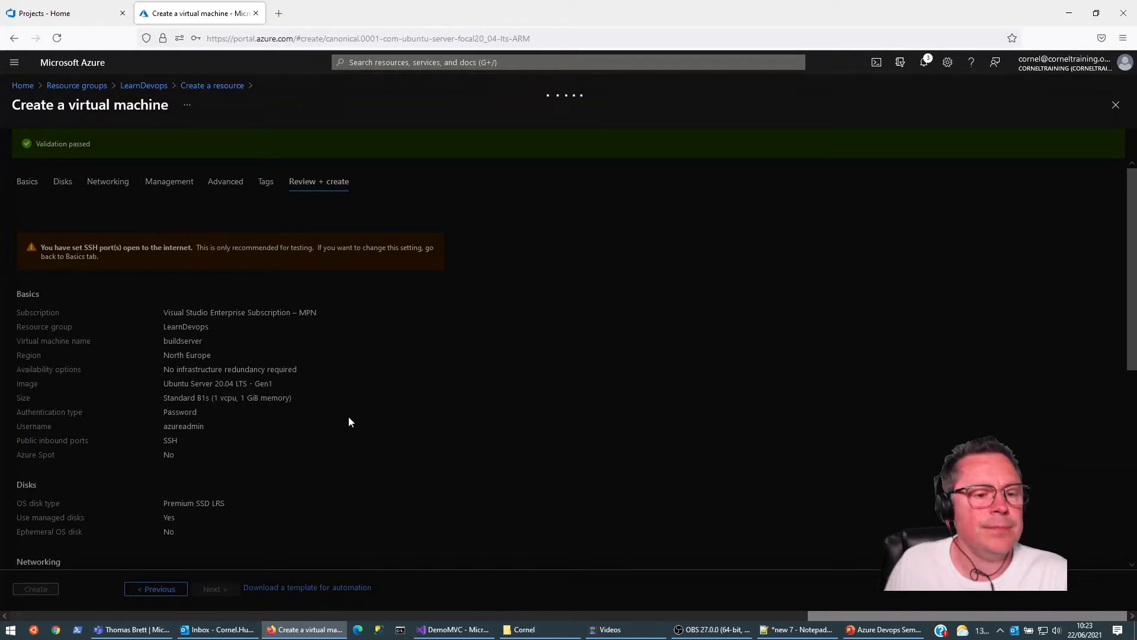
left_click(35, 589)
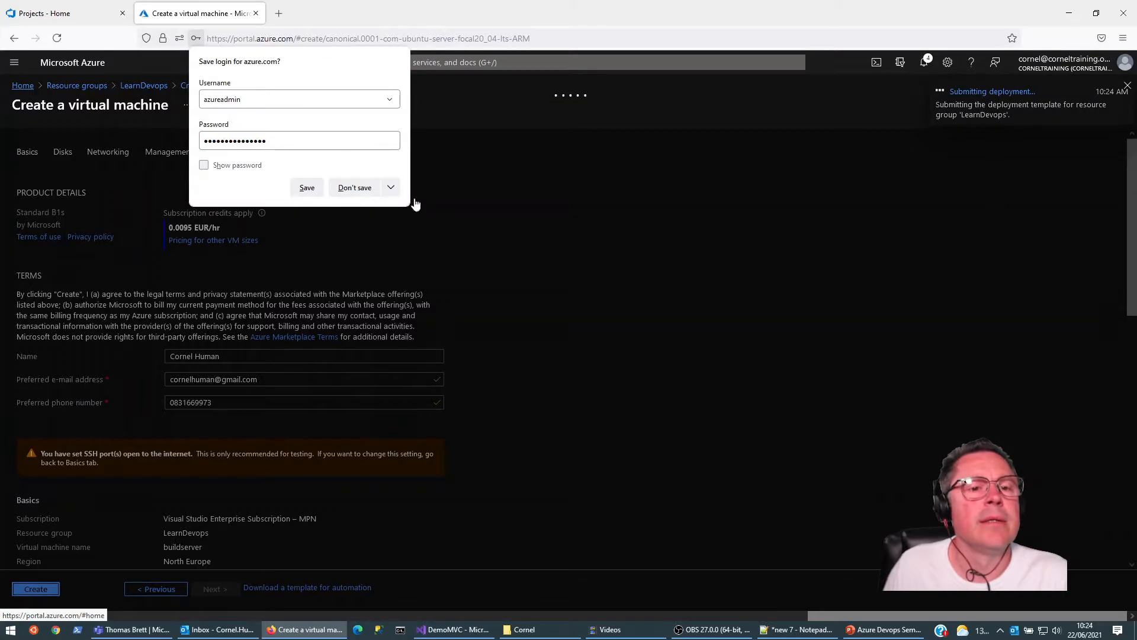
left_click(356, 188)
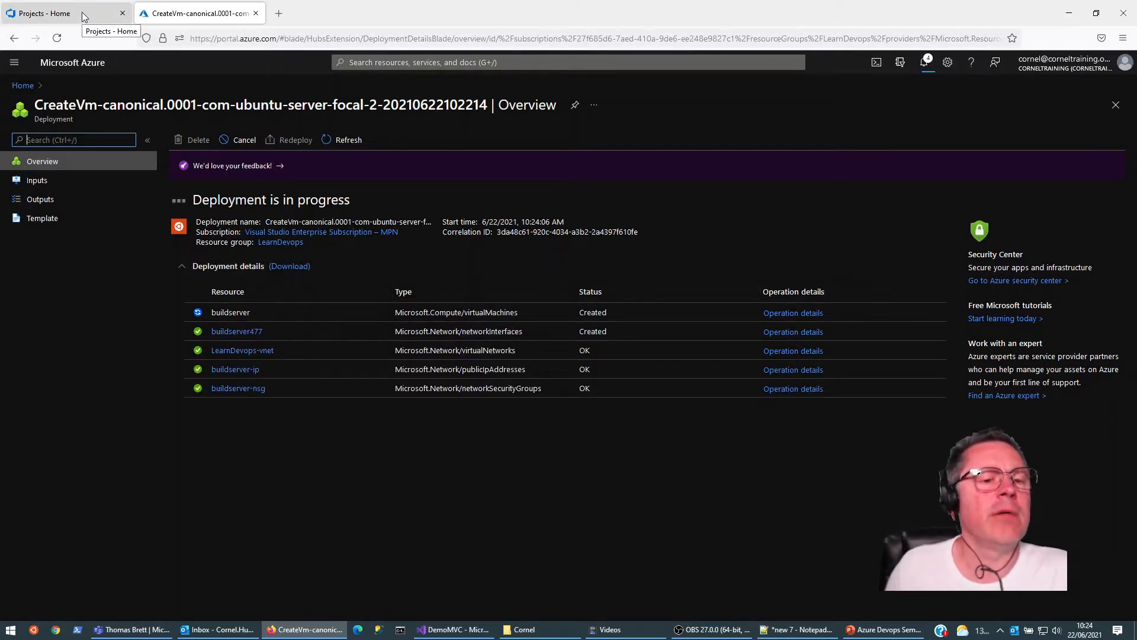
Step: Look through the contents of the local DemoMVC project folder in File Explorer
left_click(518, 629)
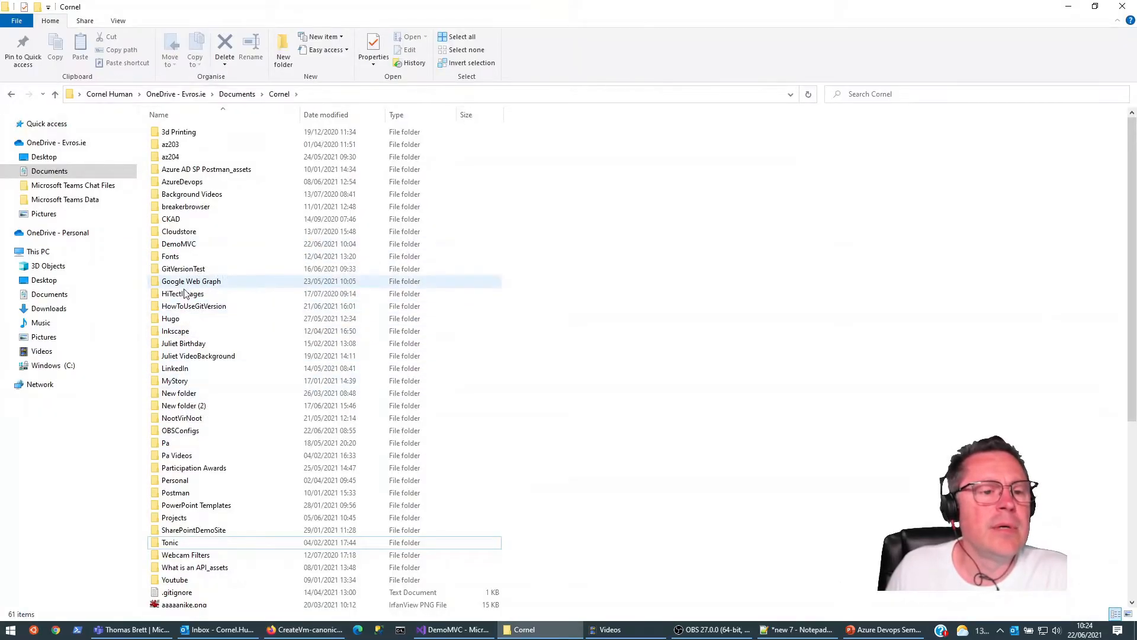
double_click(177, 244)
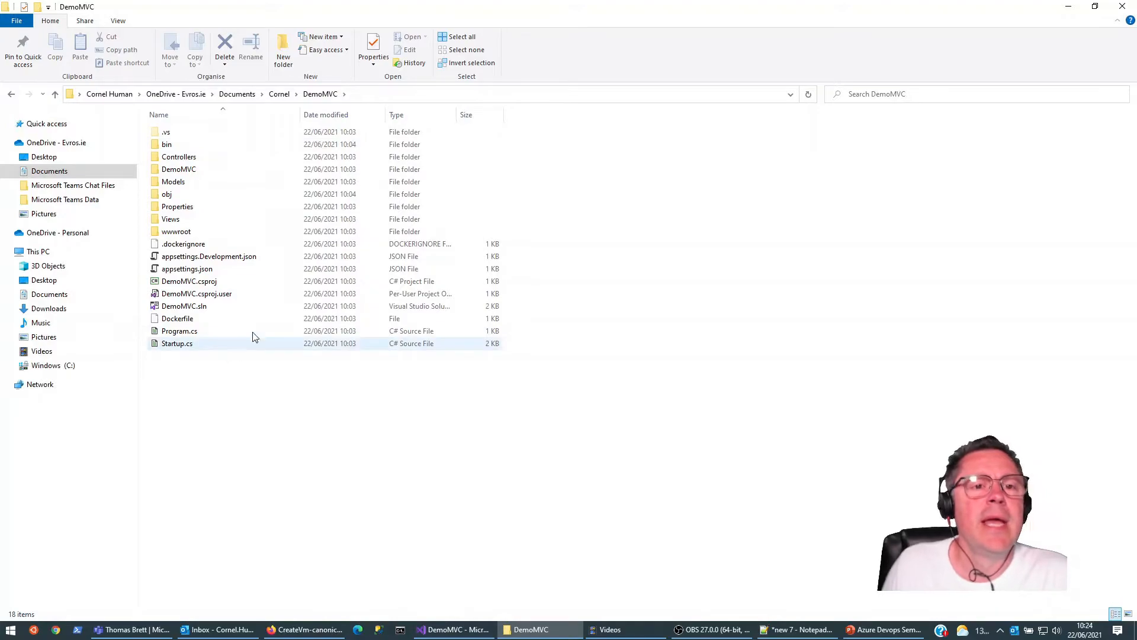
left_click(1071, 8)
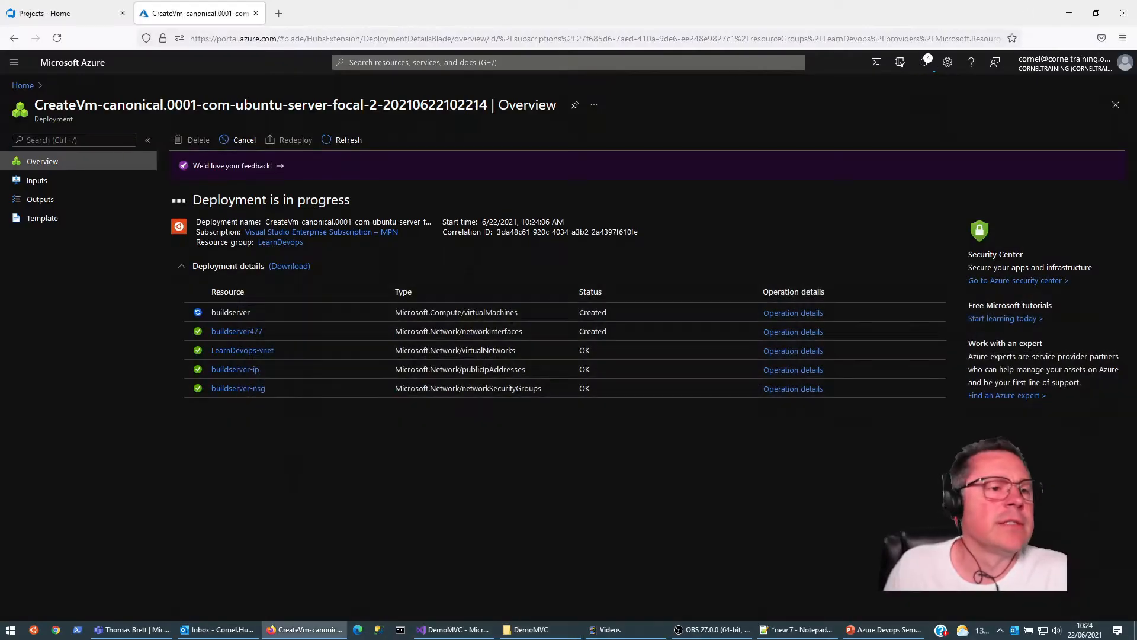
Step: Create a private project named LearnDevops with the description "LEarn Devop" in the corneltraining organization in Azure DevOps
left_click(88, 21)
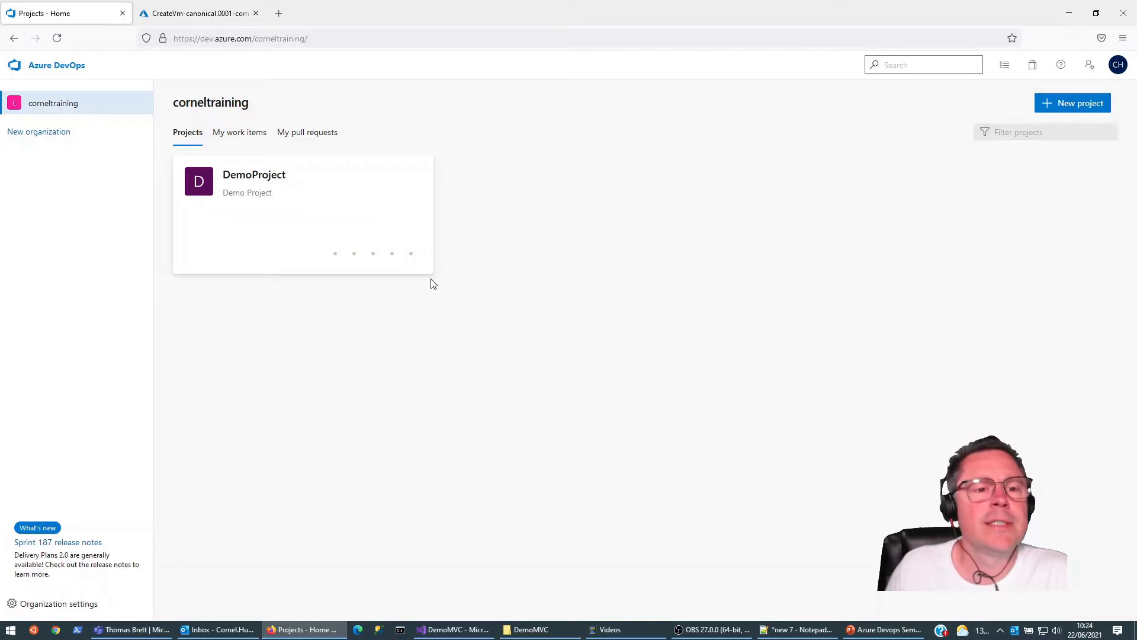
left_click(1087, 104)
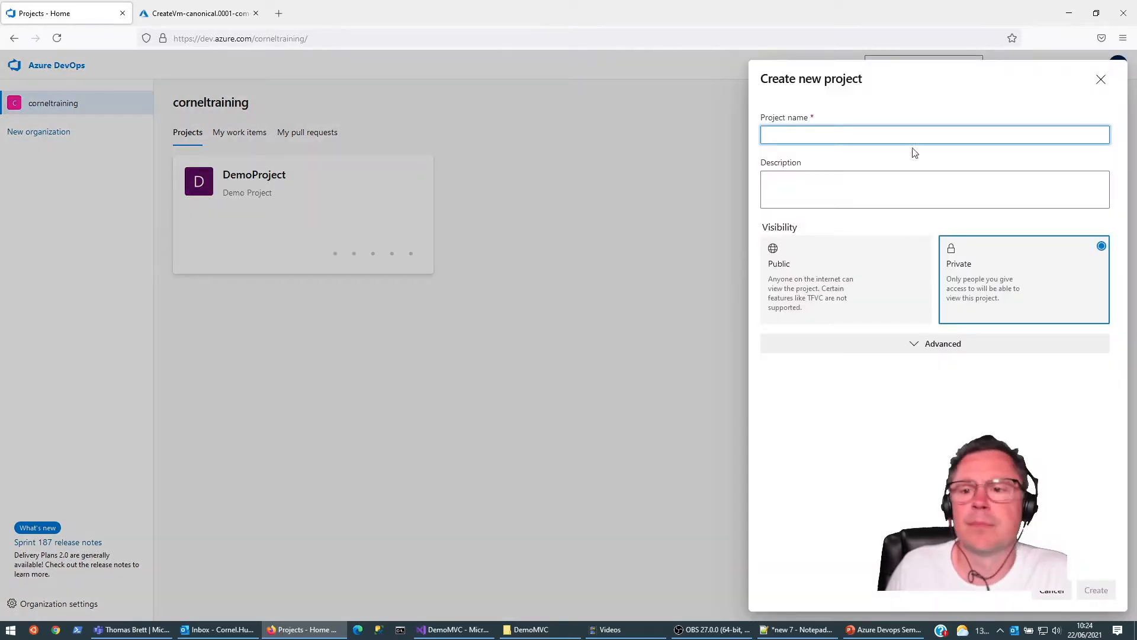
type("LearnDevops")
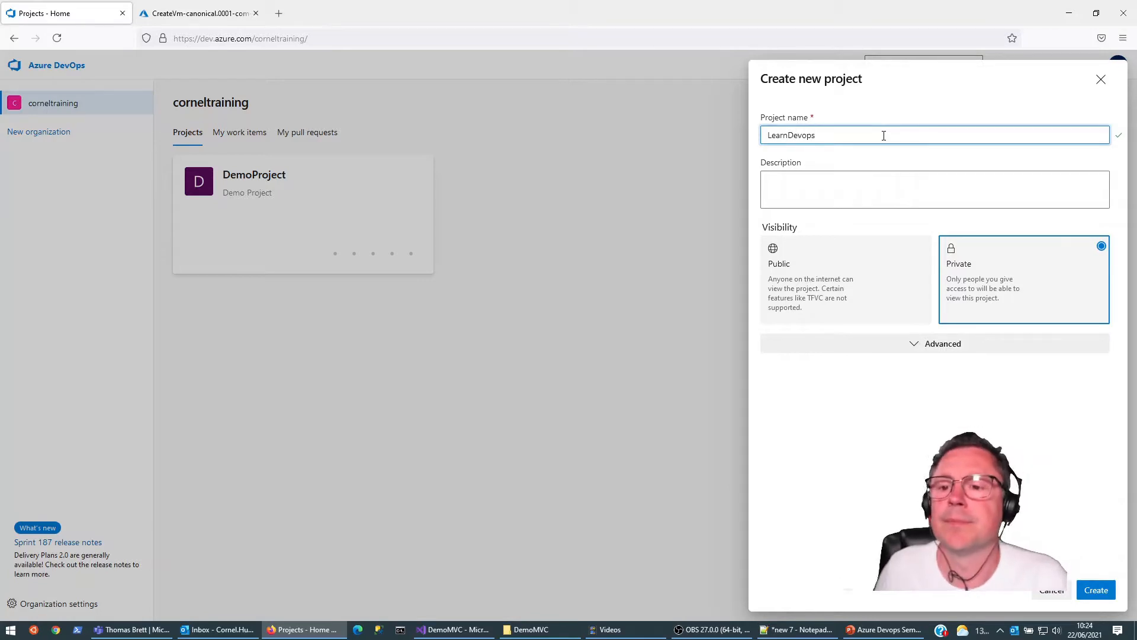
left_click(876, 187)
type("LEarn Devop")
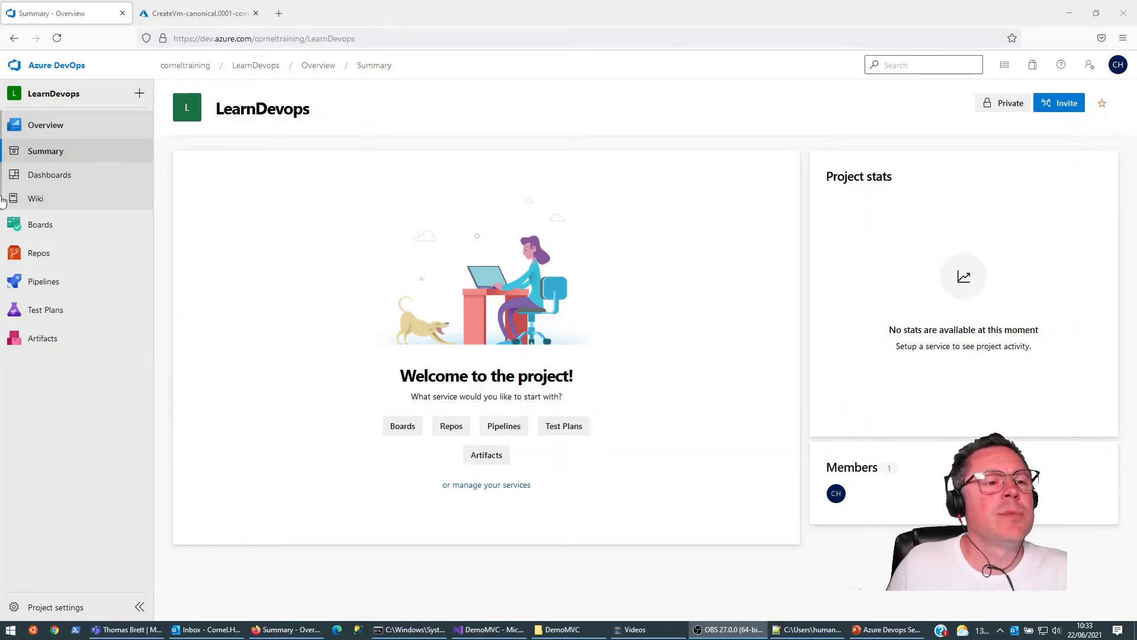
Step: Create an empty Git repository named DemoMVC, without a README, in the LearnDevops project
left_click(39, 255)
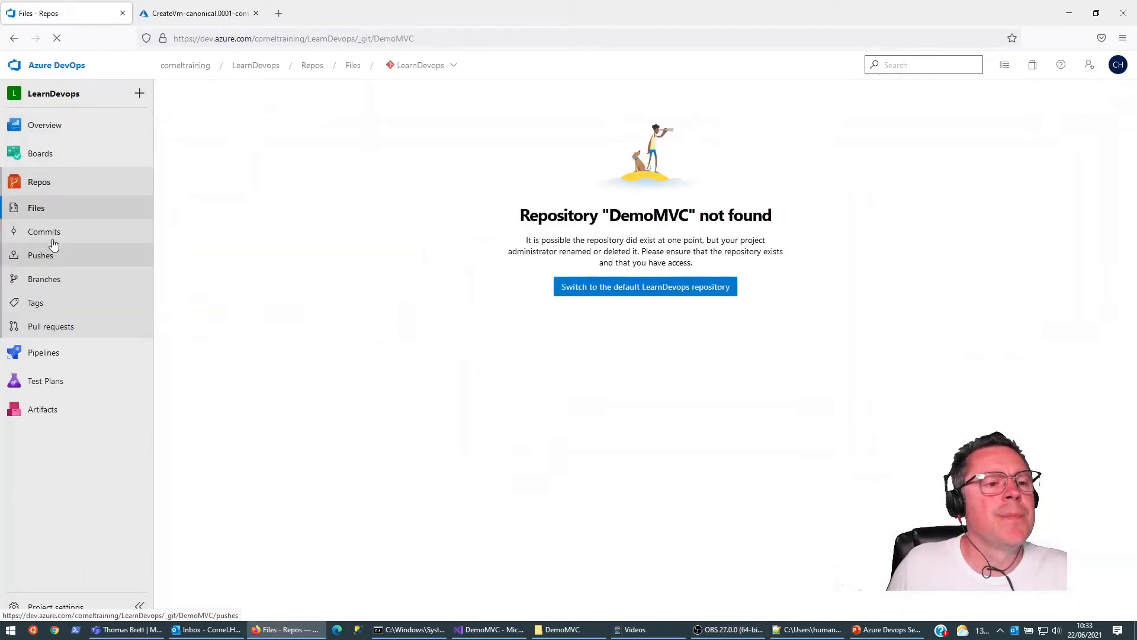
left_click(459, 68)
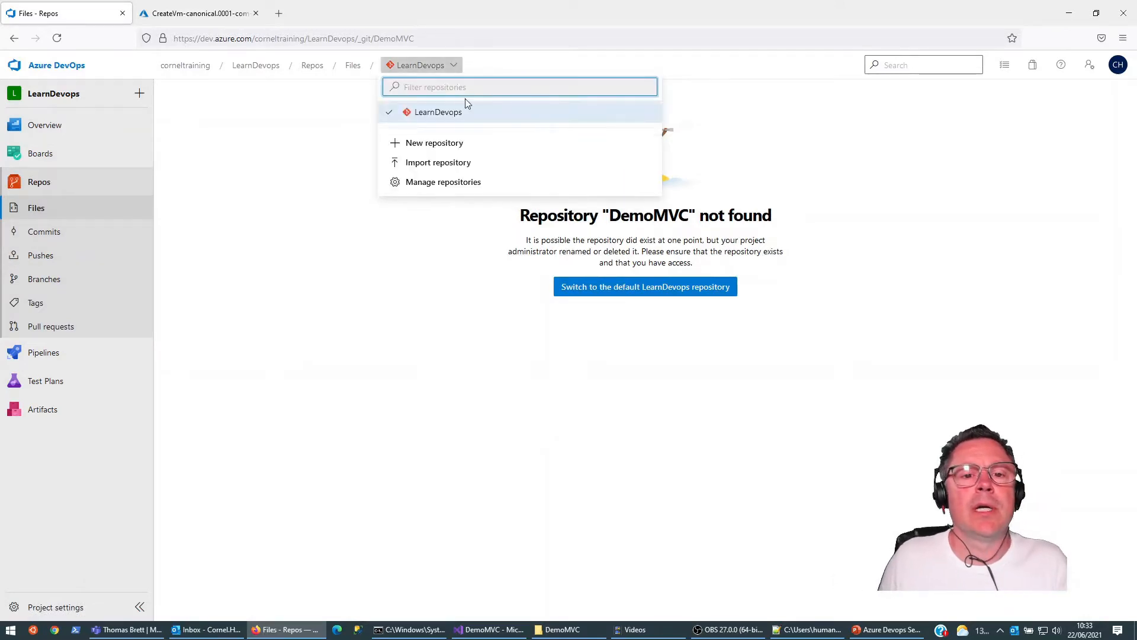
left_click(438, 144)
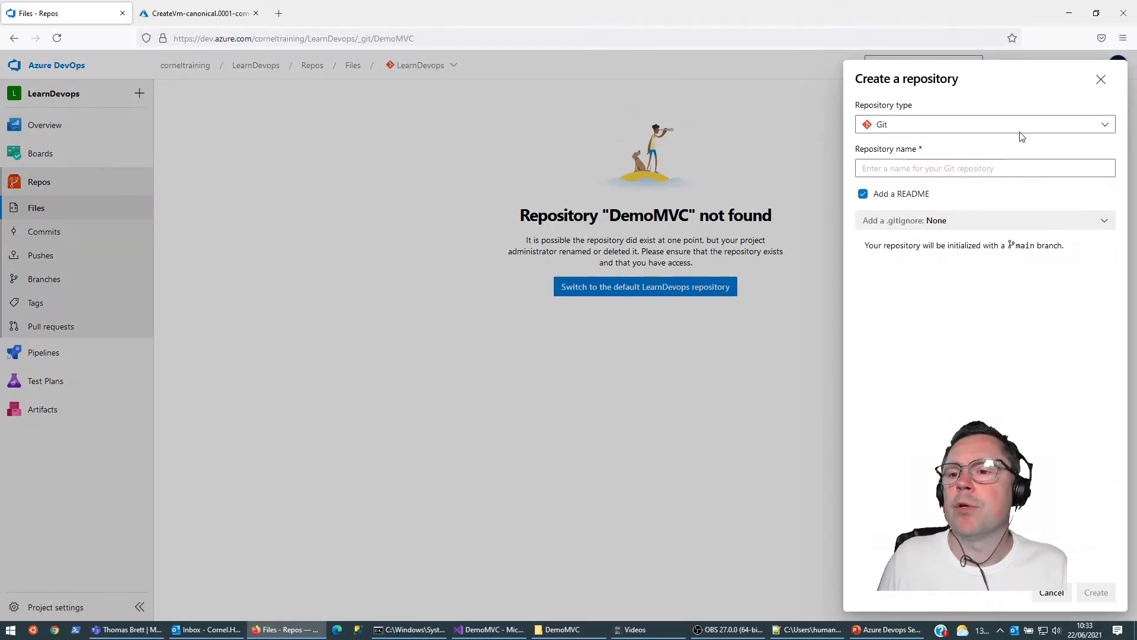
left_click(1010, 169)
type("DemoMVC")
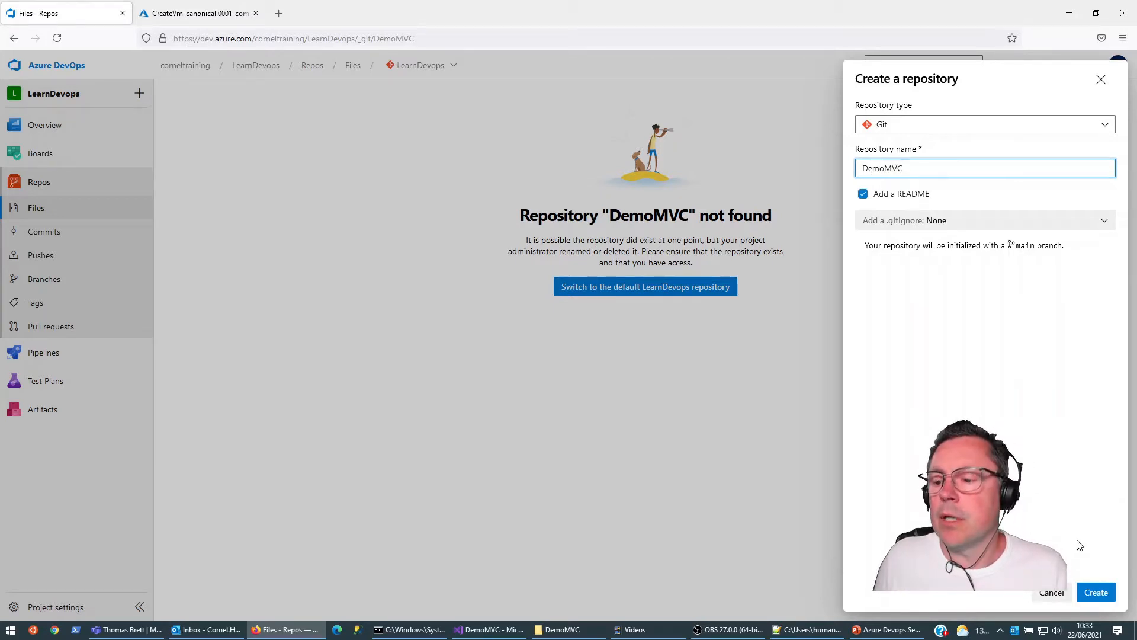
left_click(863, 194)
left_click(1095, 593)
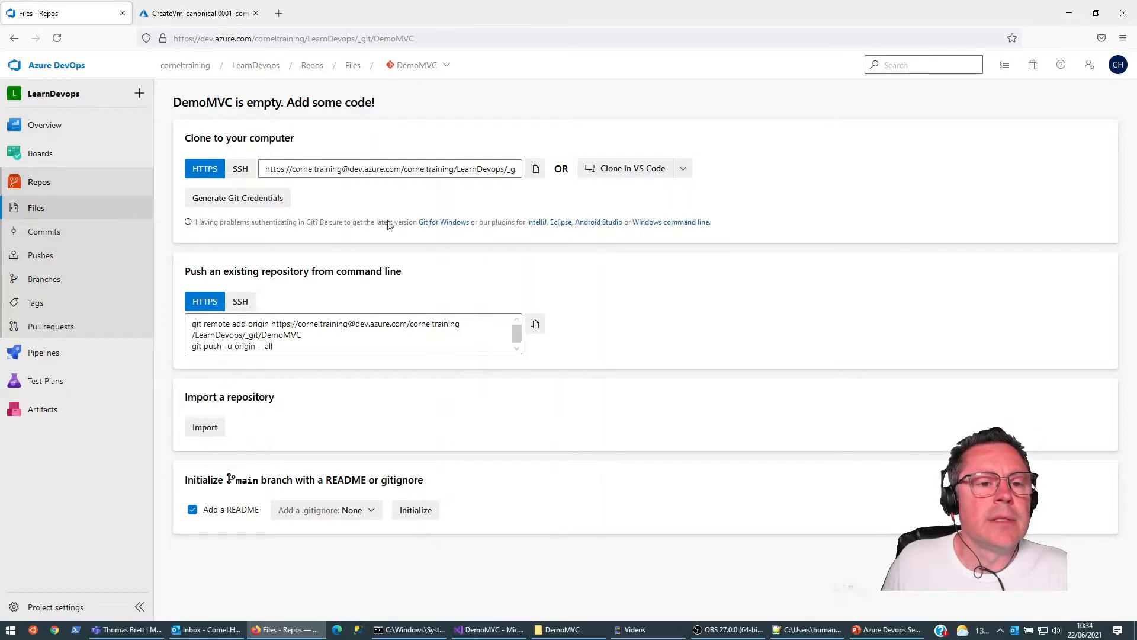
Step: Initialize Git in the local DemoMVC folder in Command Prompt and add the new Azure DevOps DemoMVC repository as remote origin
left_click_drag(192, 322, 302, 336)
key("ctrl+c")
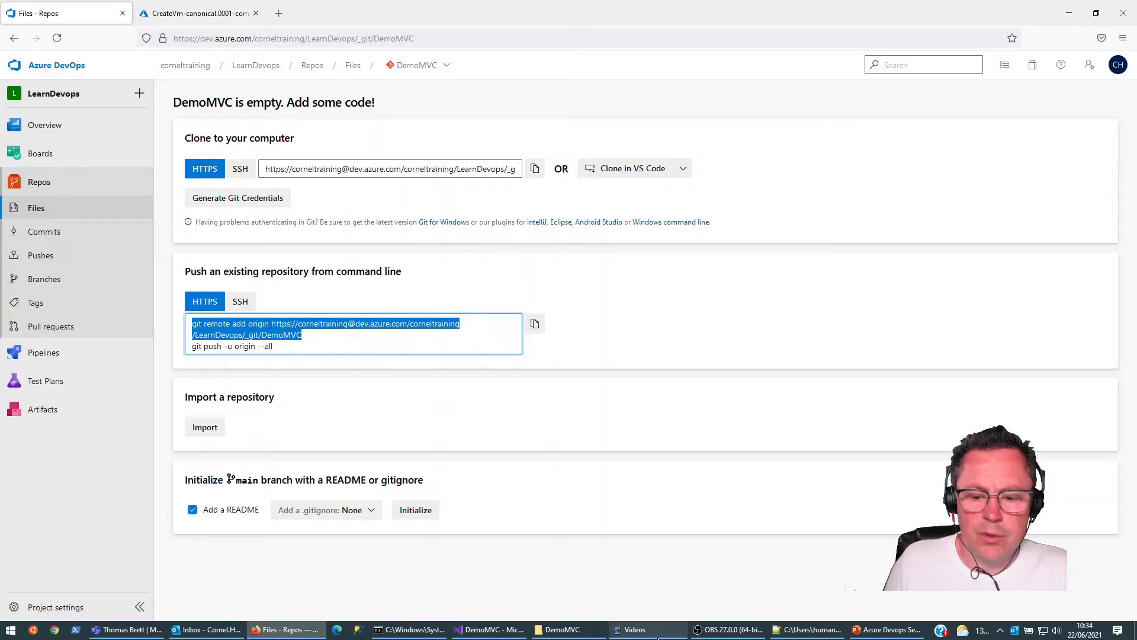
left_click(413, 630)
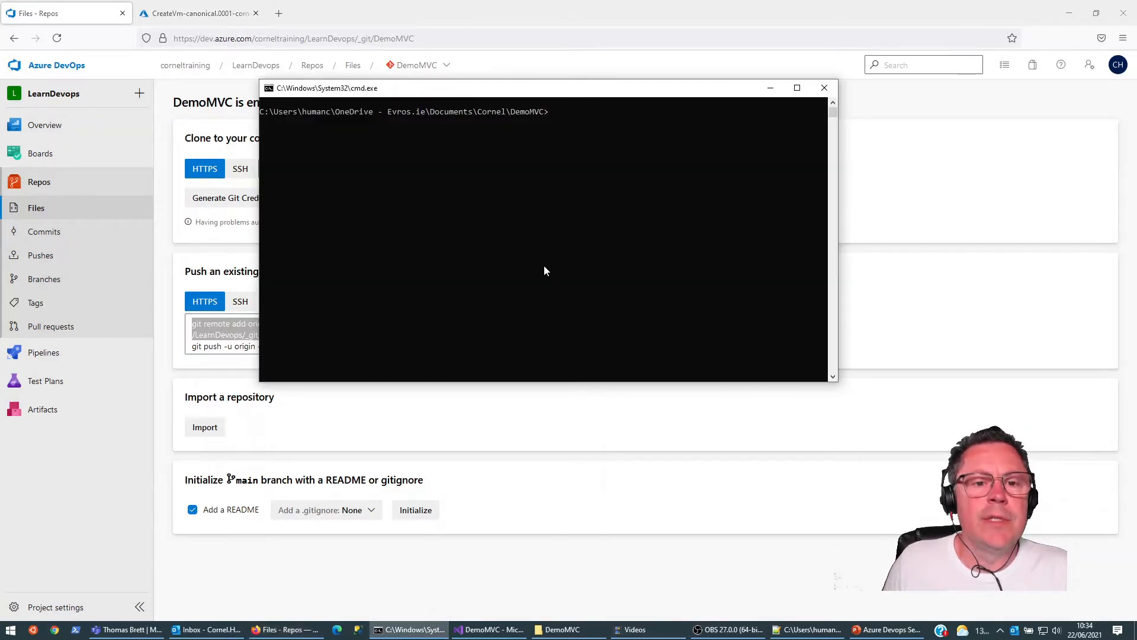
type("git init")
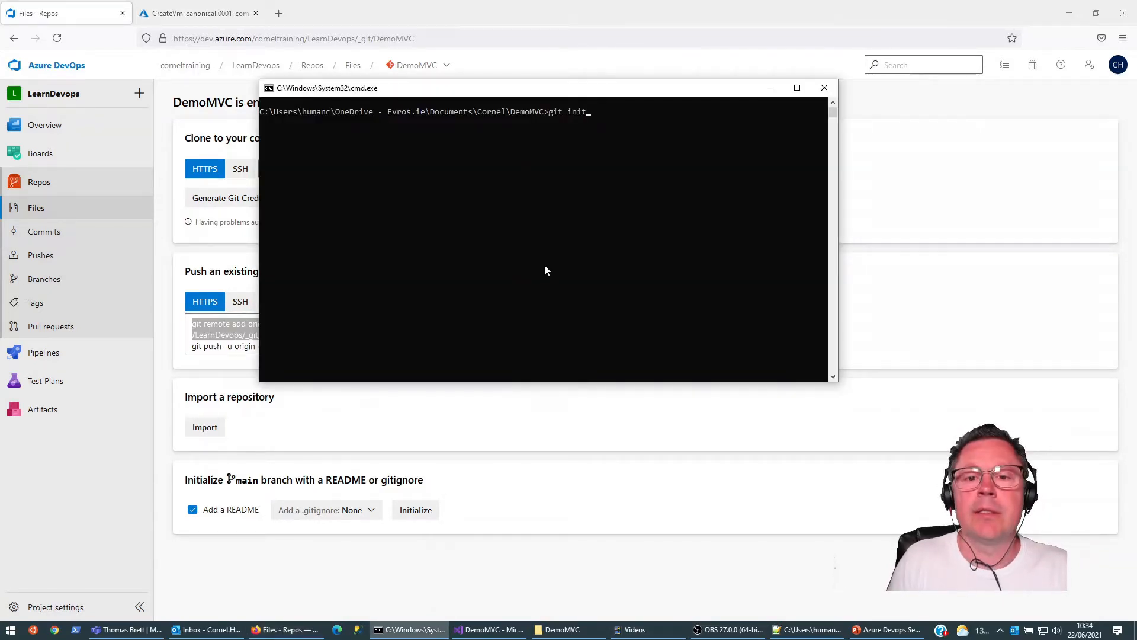
key("Return")
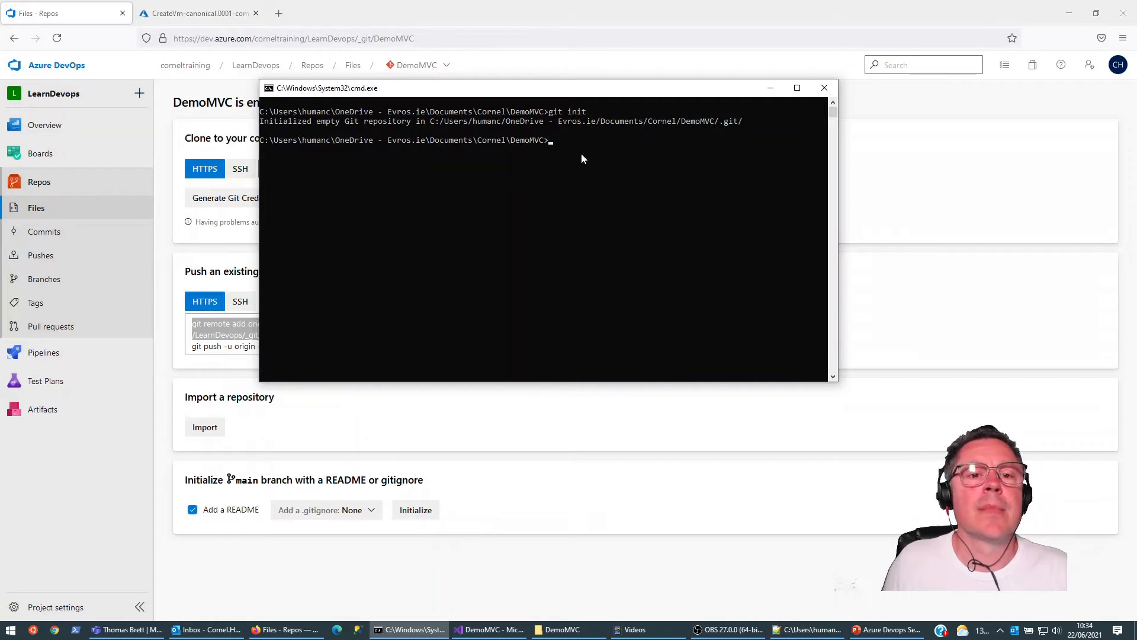
key("ctrl+v")
key("Return")
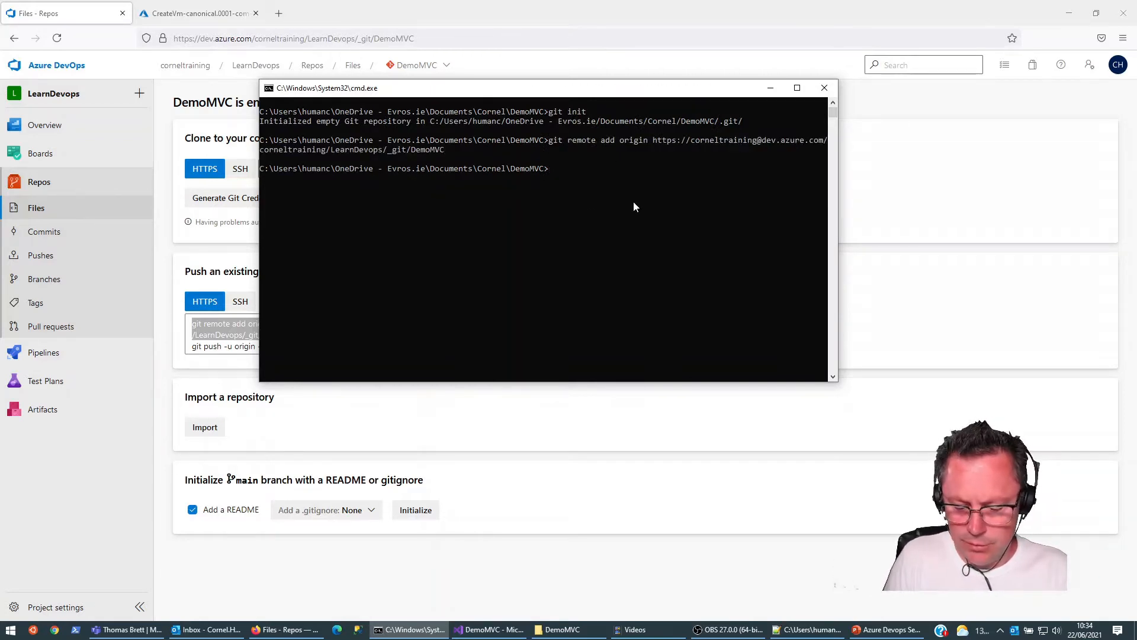
Step: Stage all DemoMVC files and commit them with the message "Initial commit"
type("git add .")
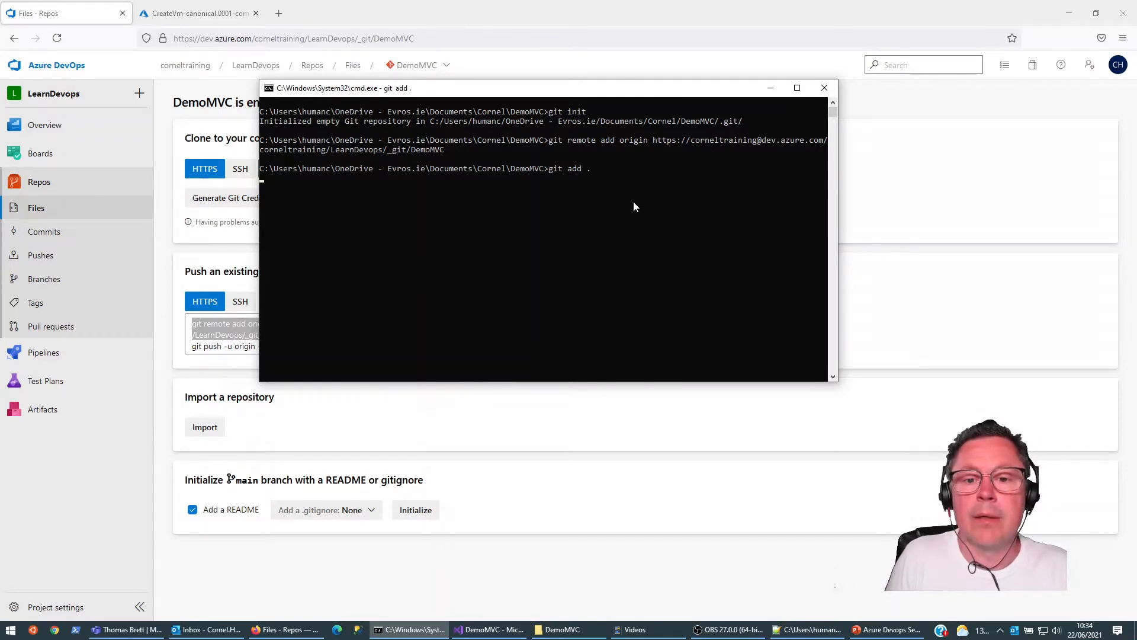
key("Return")
type("git")
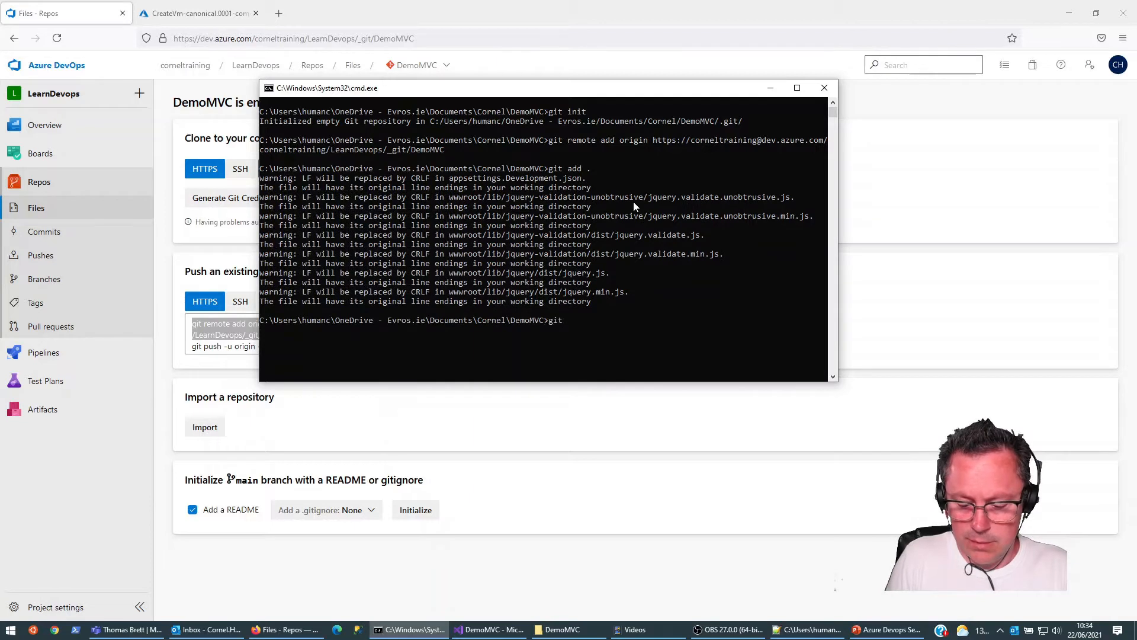
type(" commit -m \"Initial comm")
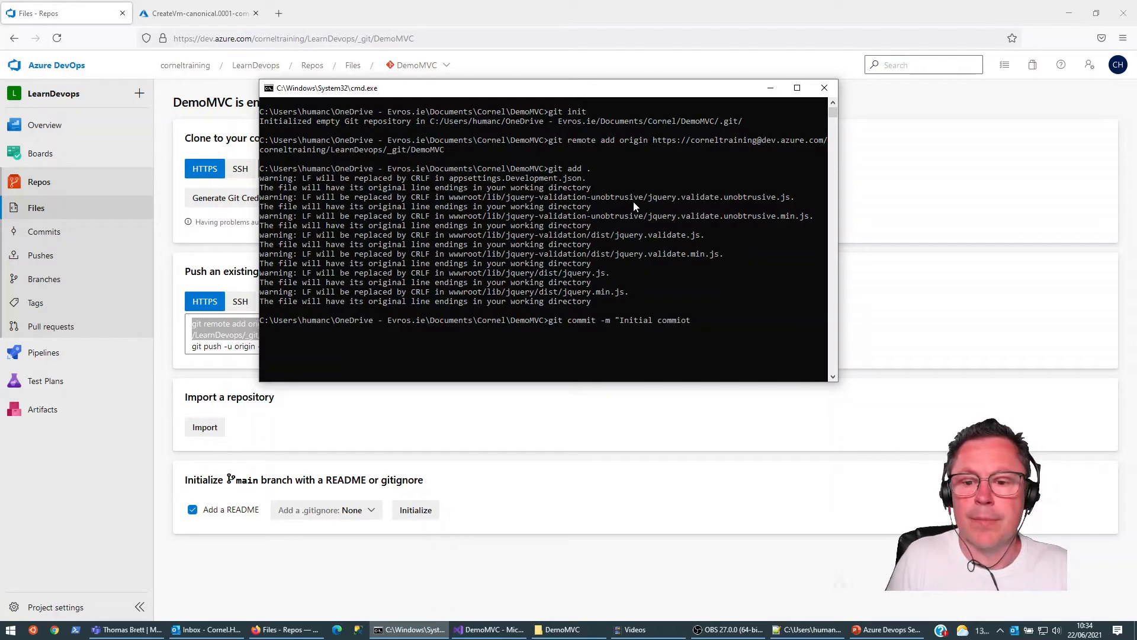
type("it")
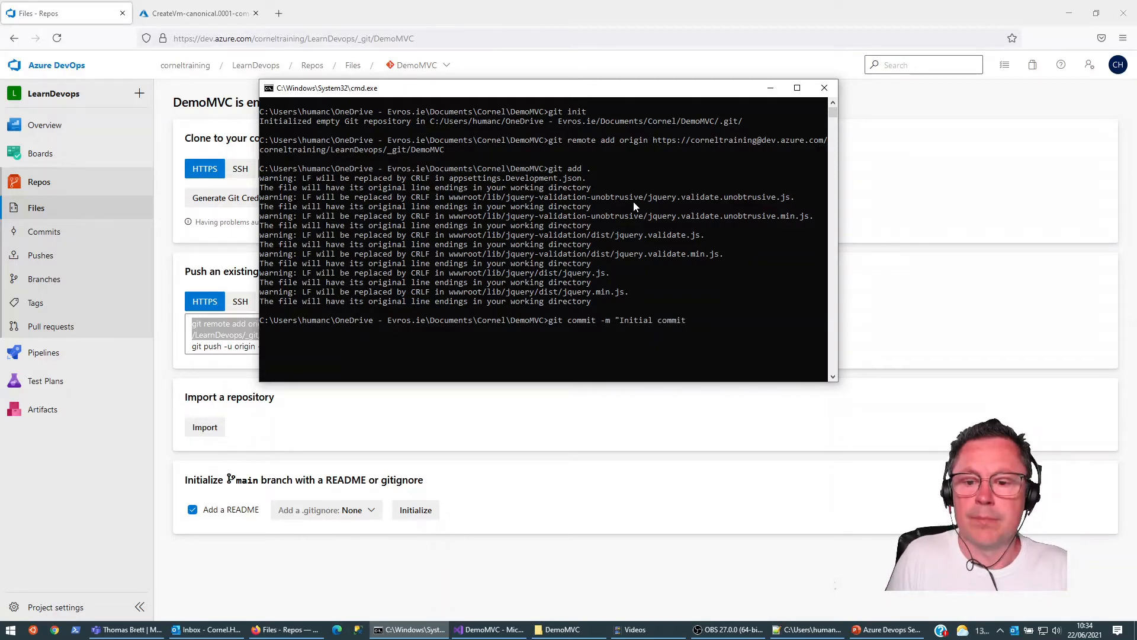
type("\"")
key("Return")
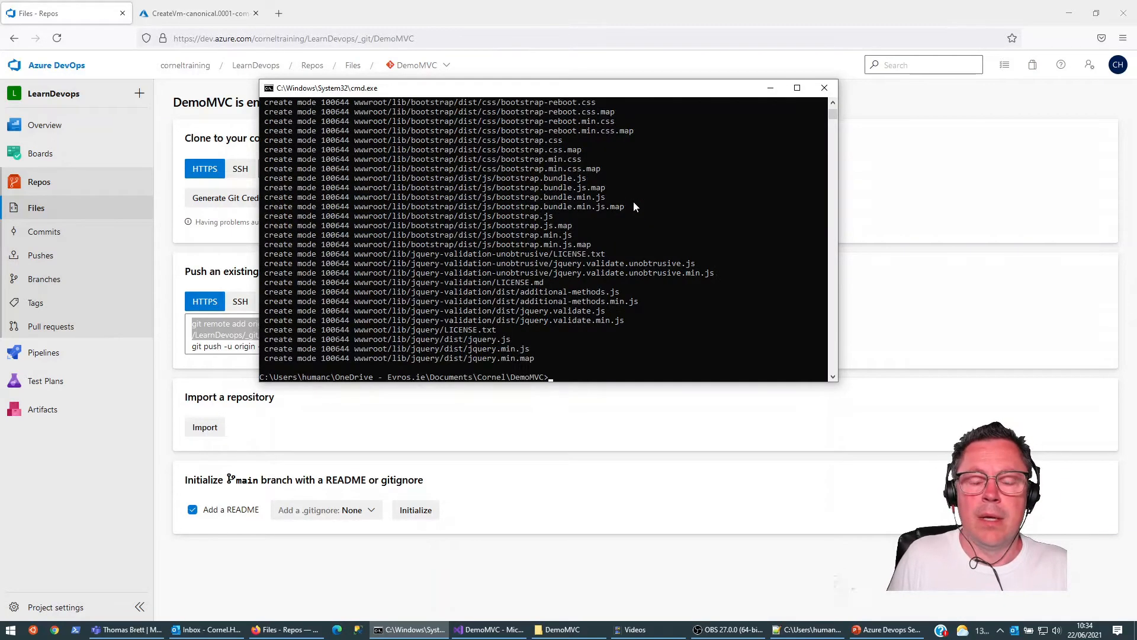
Step: Try to push the local DemoMVC master branch to origin with upstream tracking, cancelling the sign-in and password prompts
type("git push")
key("Return")
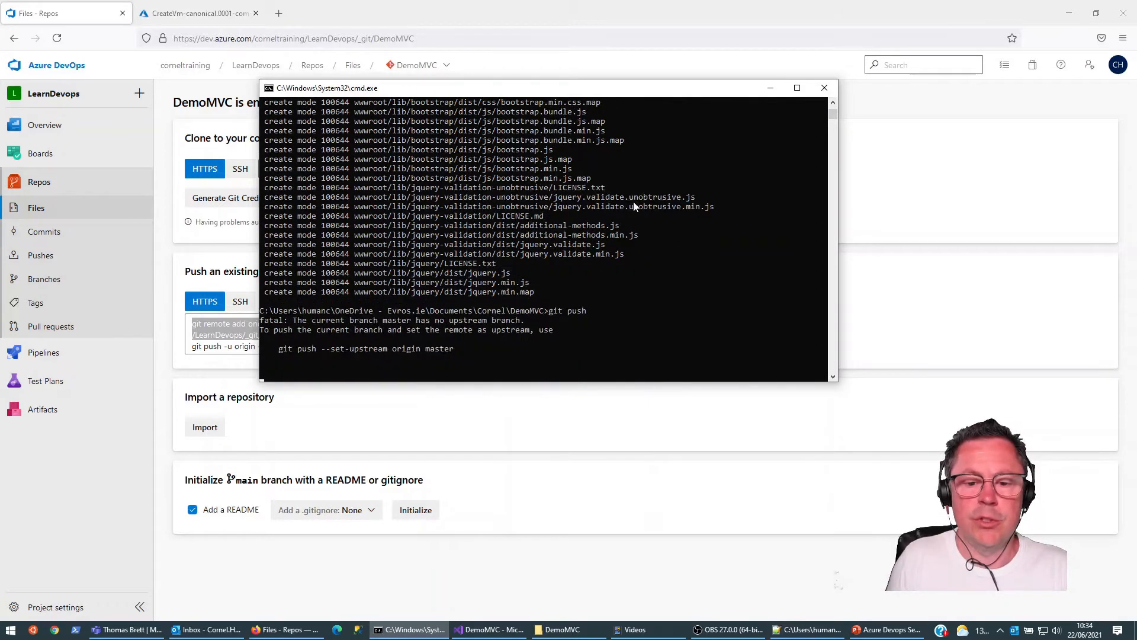
left_click_drag(279, 349, 451, 352)
key("ctrl+c")
key("ctrl+v")
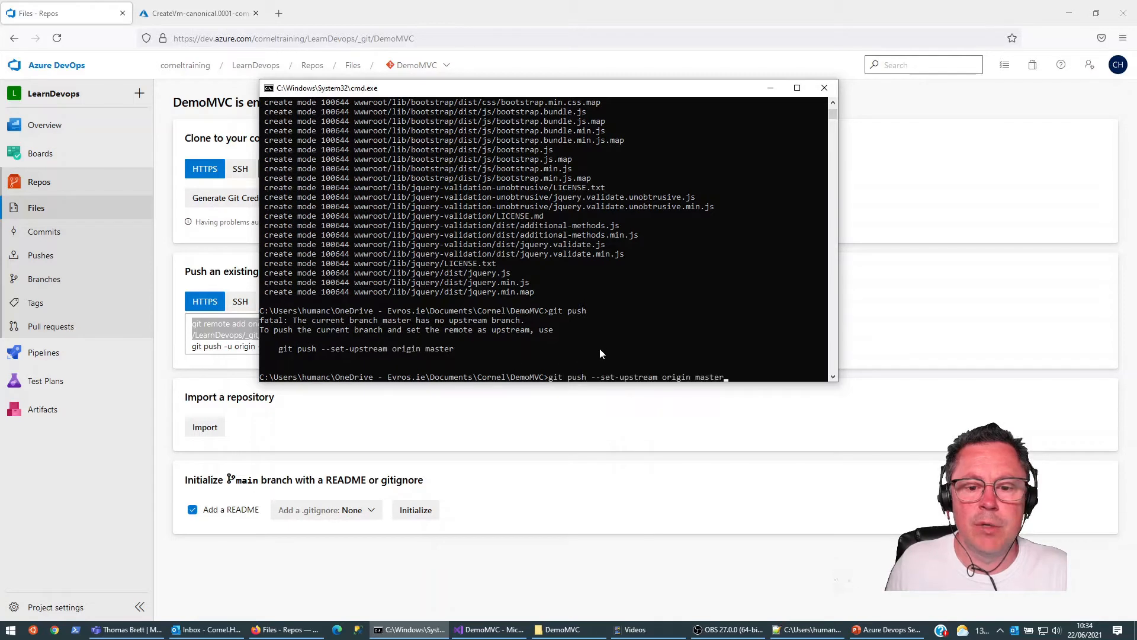
key("Return")
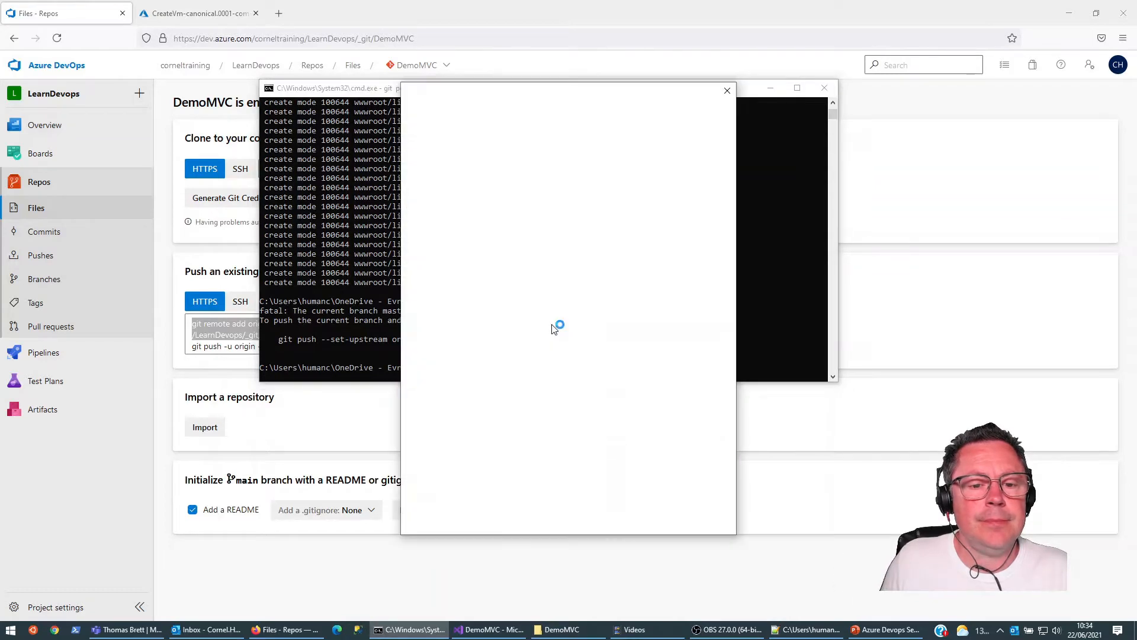
left_click(727, 91)
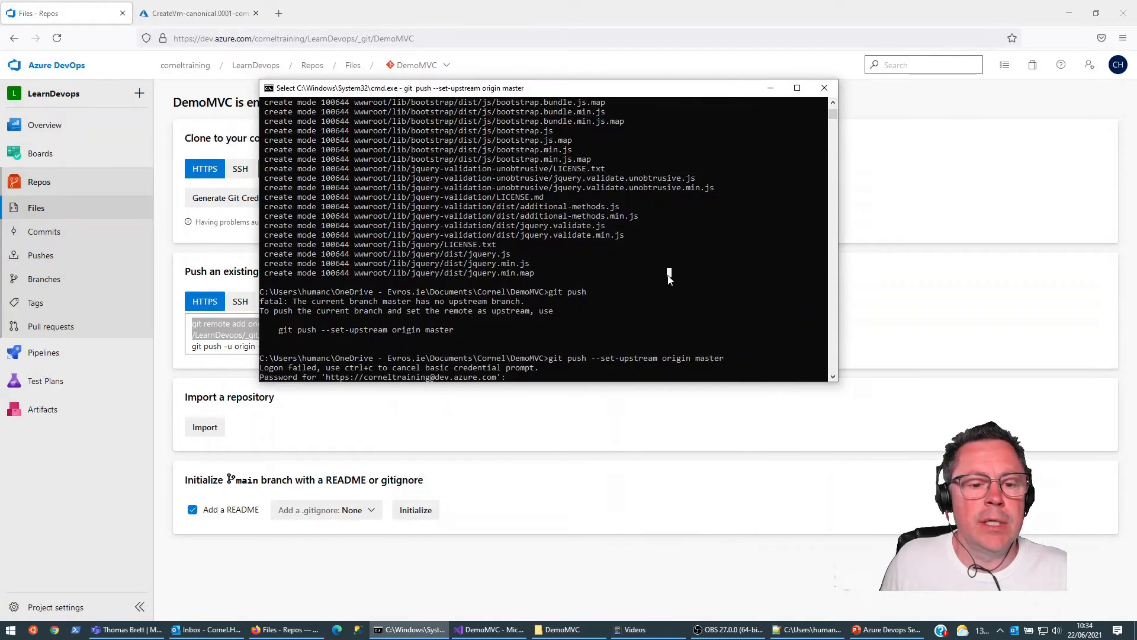
key("ctrl+c")
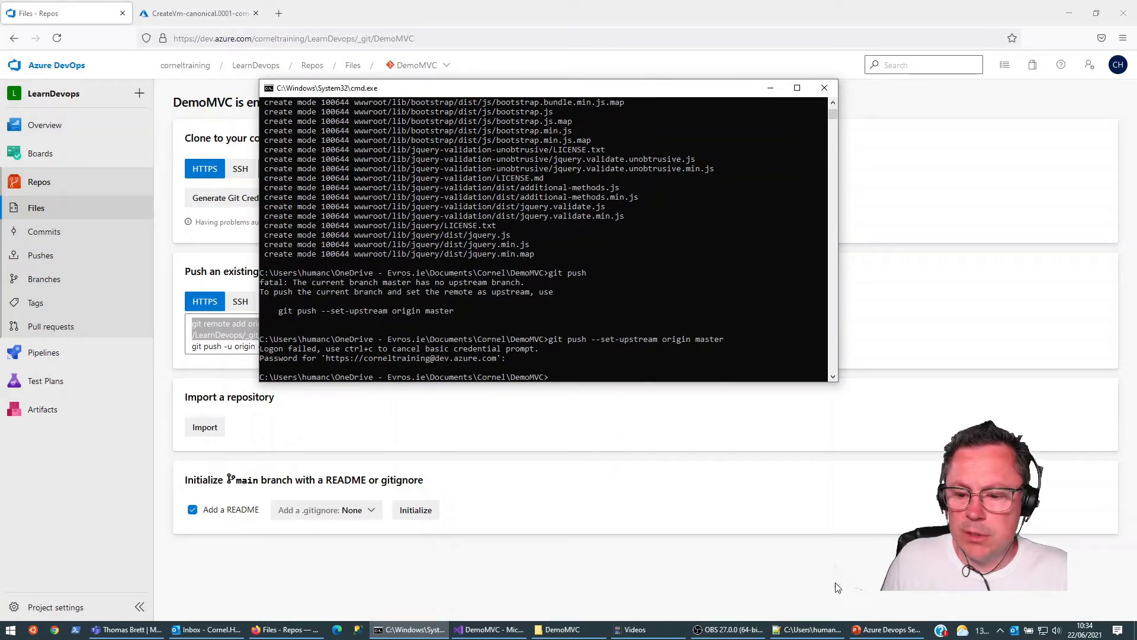
Step: Replace the user name in the origin URL of DemoMVC's .git/config with the access token from the Notepad++ notes and save the file
left_click(796, 631)
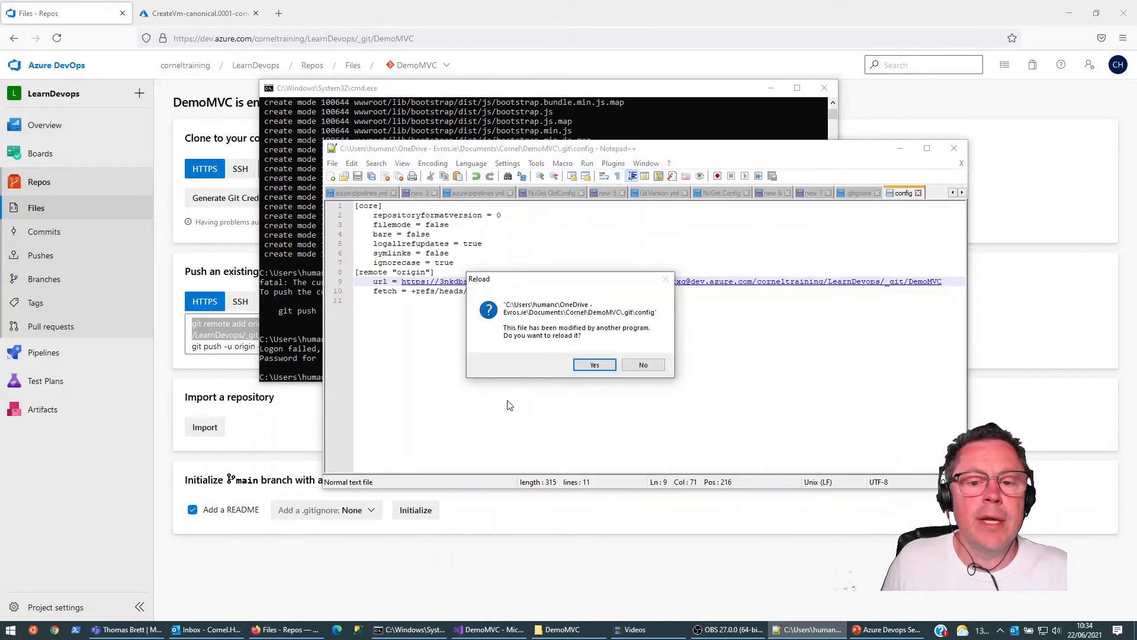
left_click(594, 365)
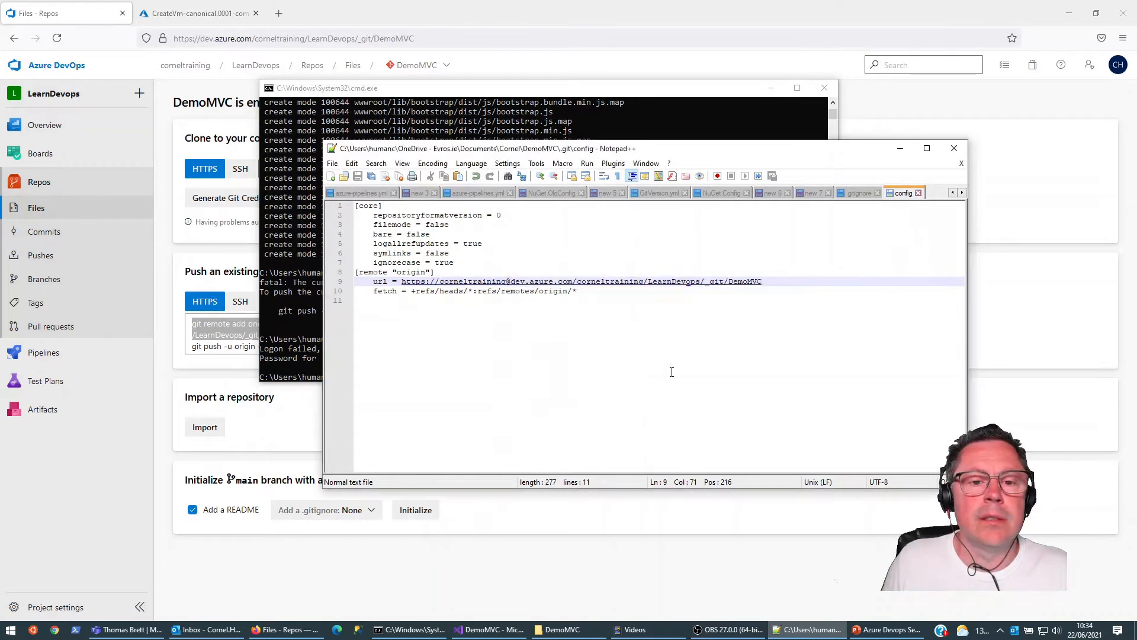
left_click(858, 193)
left_click(816, 194)
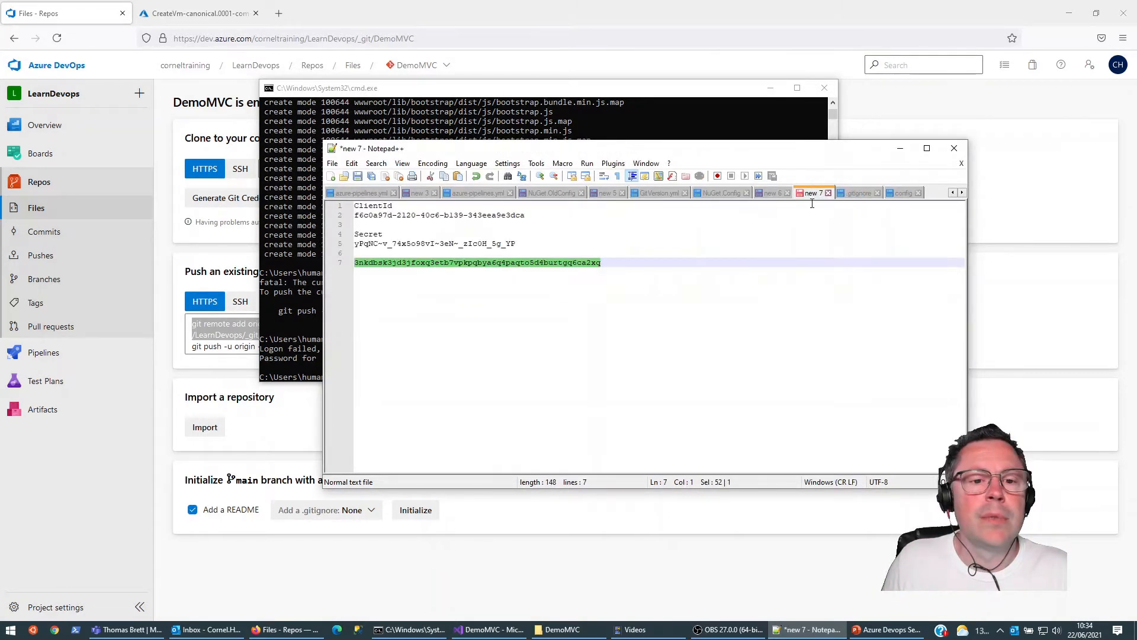
left_click(900, 194)
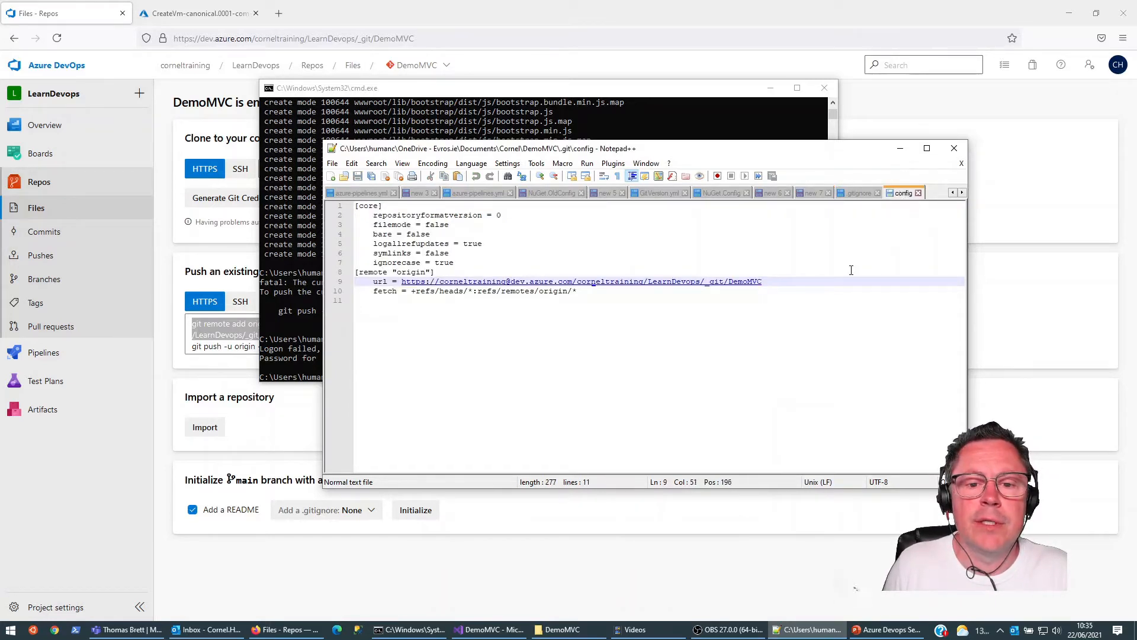
key("BackSpace")
key("BackSpace")
key("BackSpace")
key("BackSpace")
key("BackSpace")
key("BackSpace")
key("BackSpace")
key("BackSpace")
key("BackSpace")
key("BackSpace")
key("BackSpace")
key("BackSpace")
key("BackSpace")
key("BackSpace")
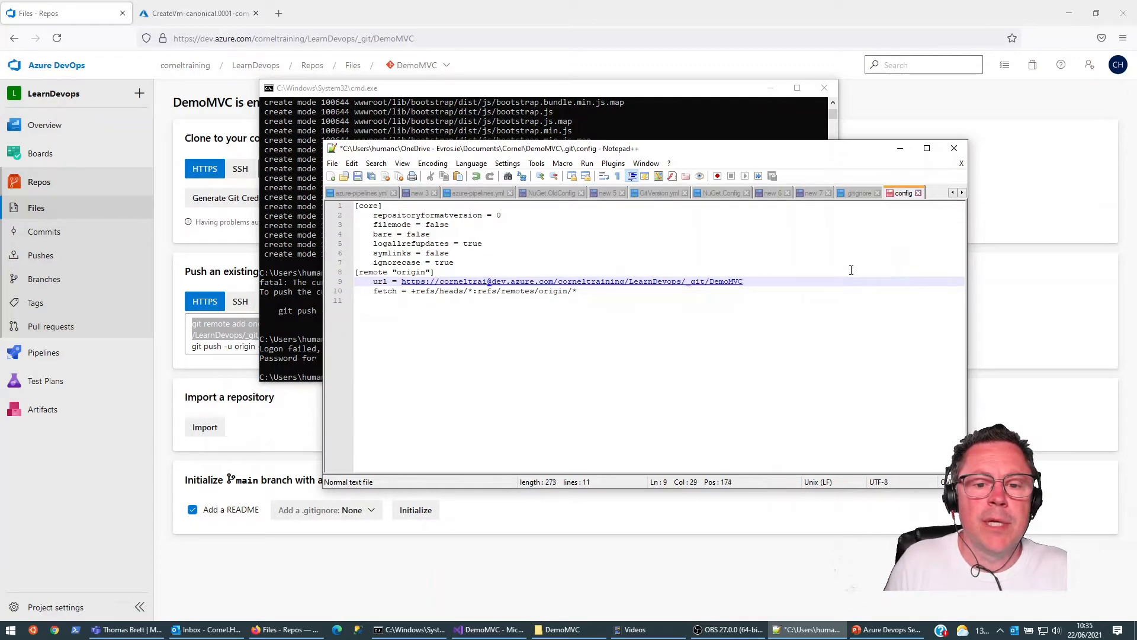
right_click(837, 276)
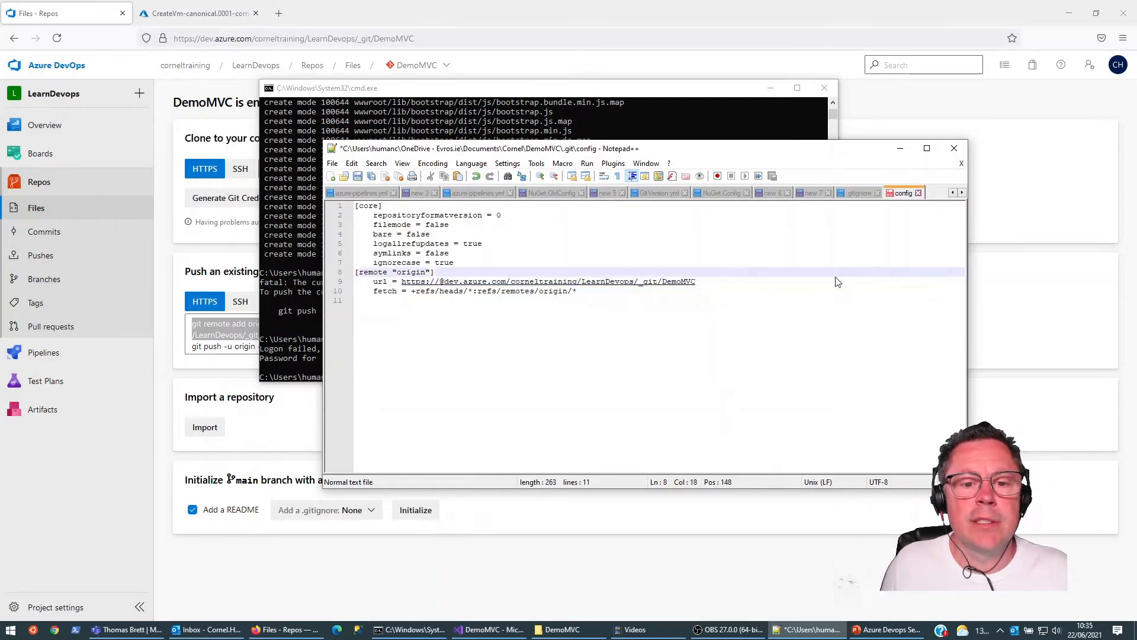
left_click(441, 284)
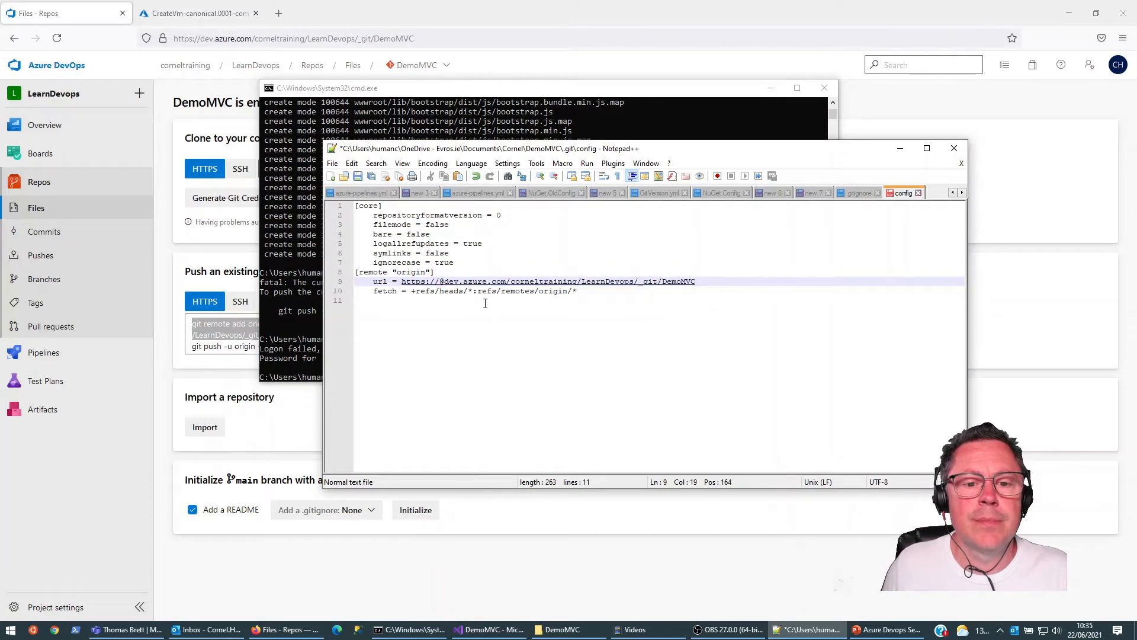
key("ctrl+v")
key("ctrl+s")
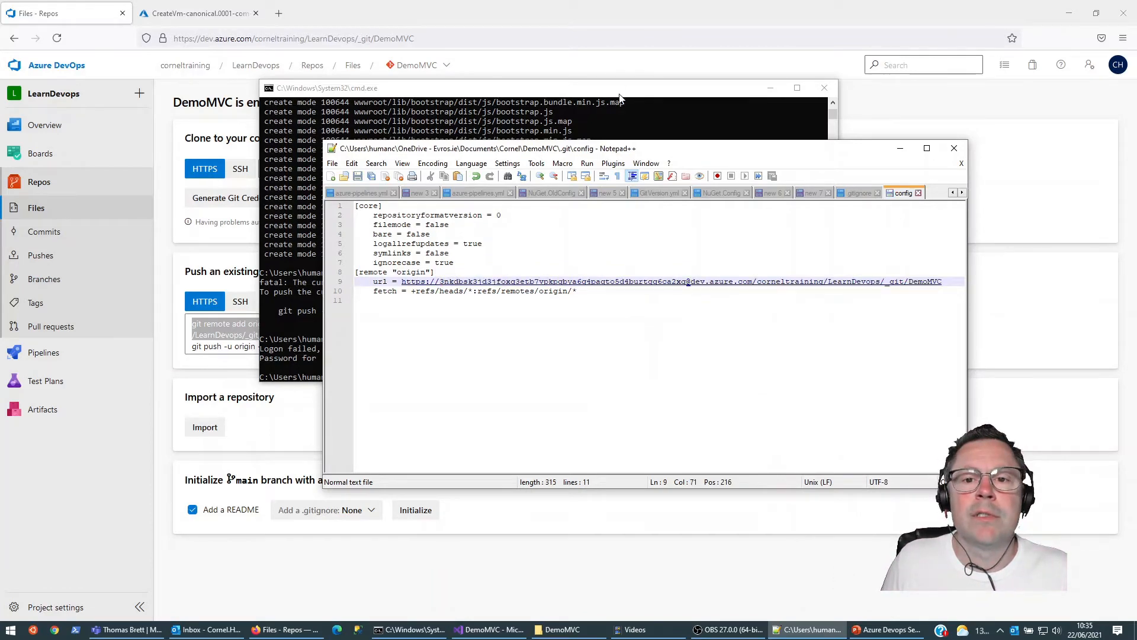
Step: Push the DemoMVC master branch to origin with upstream tracking in Command Prompt and refresh the repository page in Azure DevOps
left_click(620, 95)
key("Up")
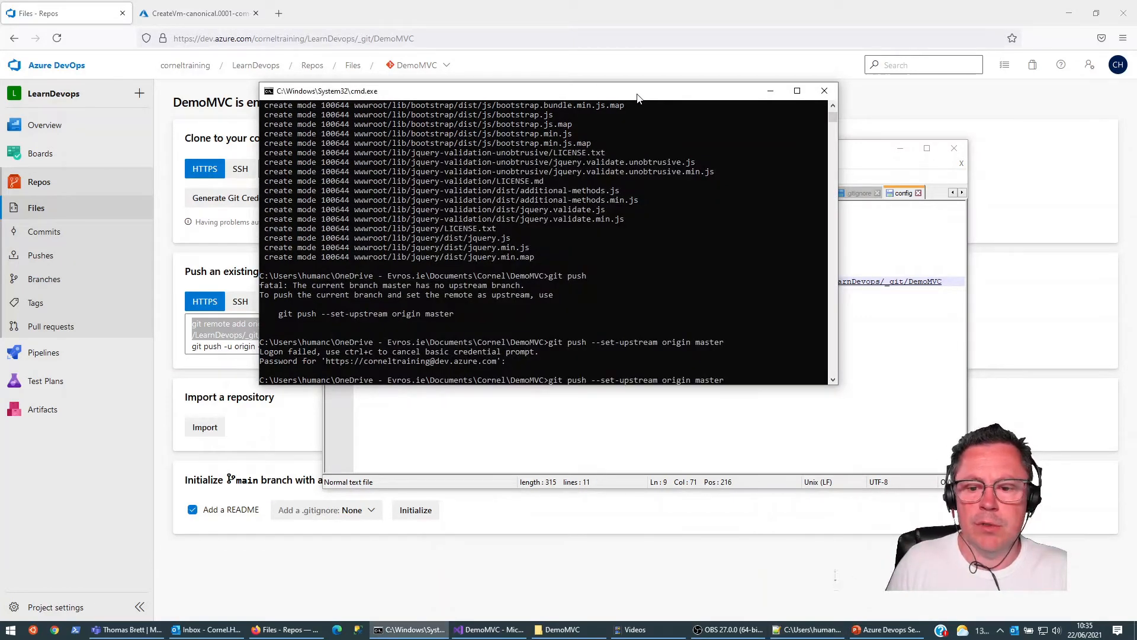
key("Return")
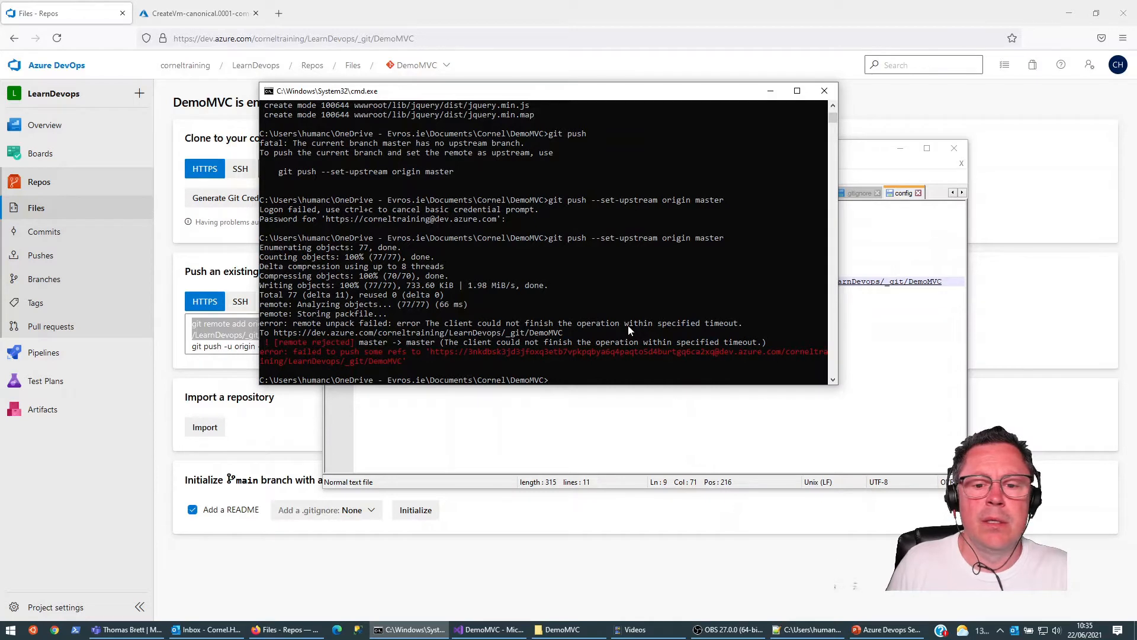
key("Up")
key("Return")
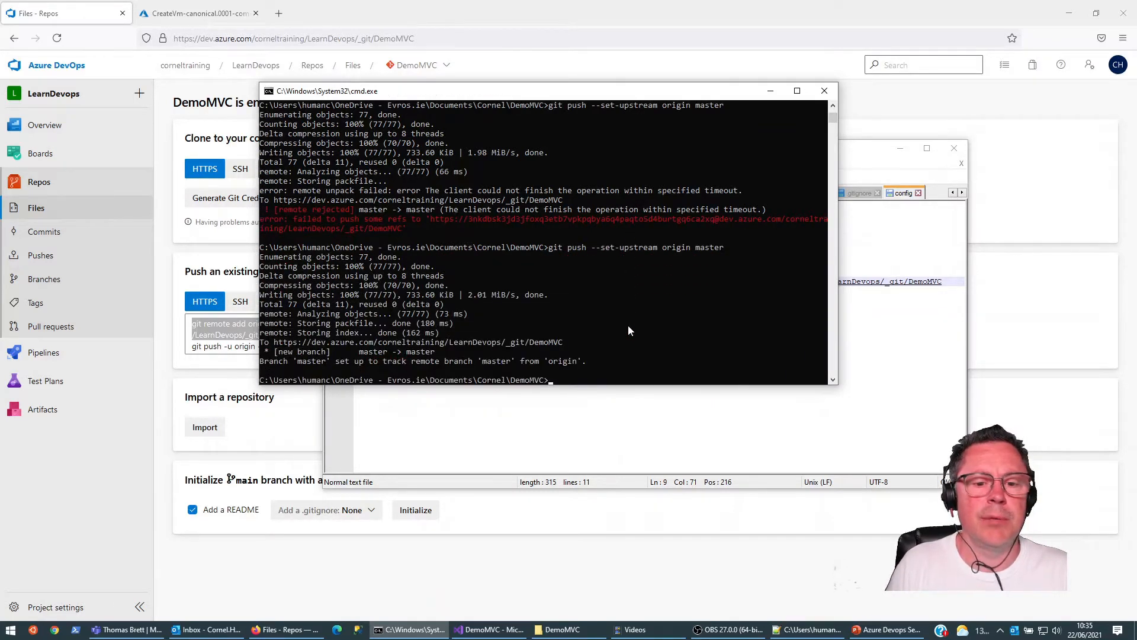
type("cls")
key("Return")
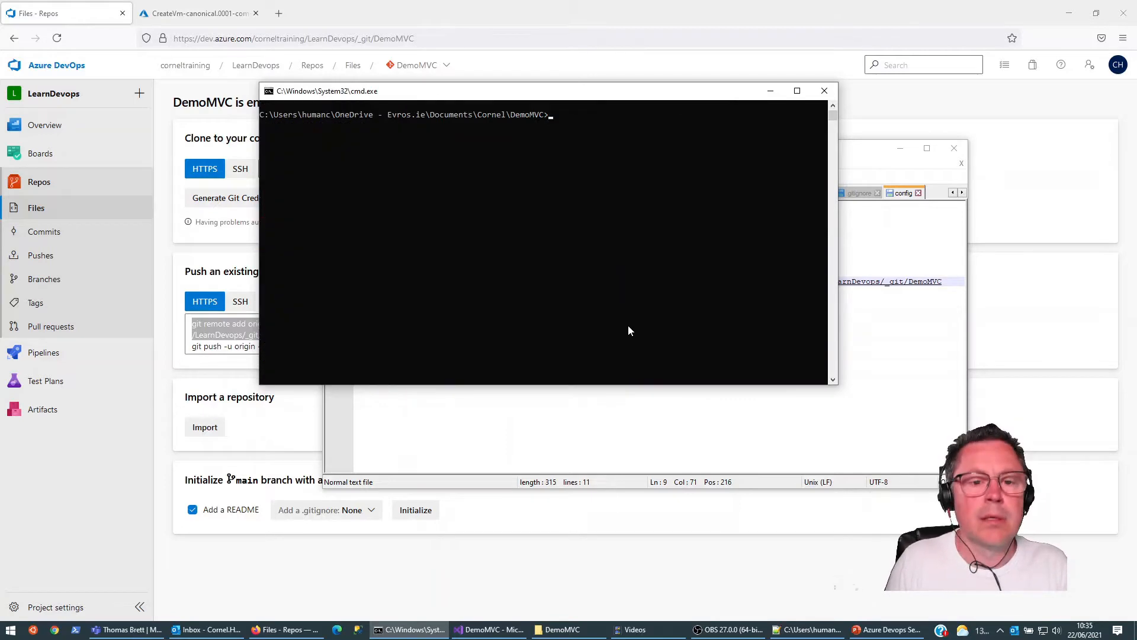
left_click(558, 4)
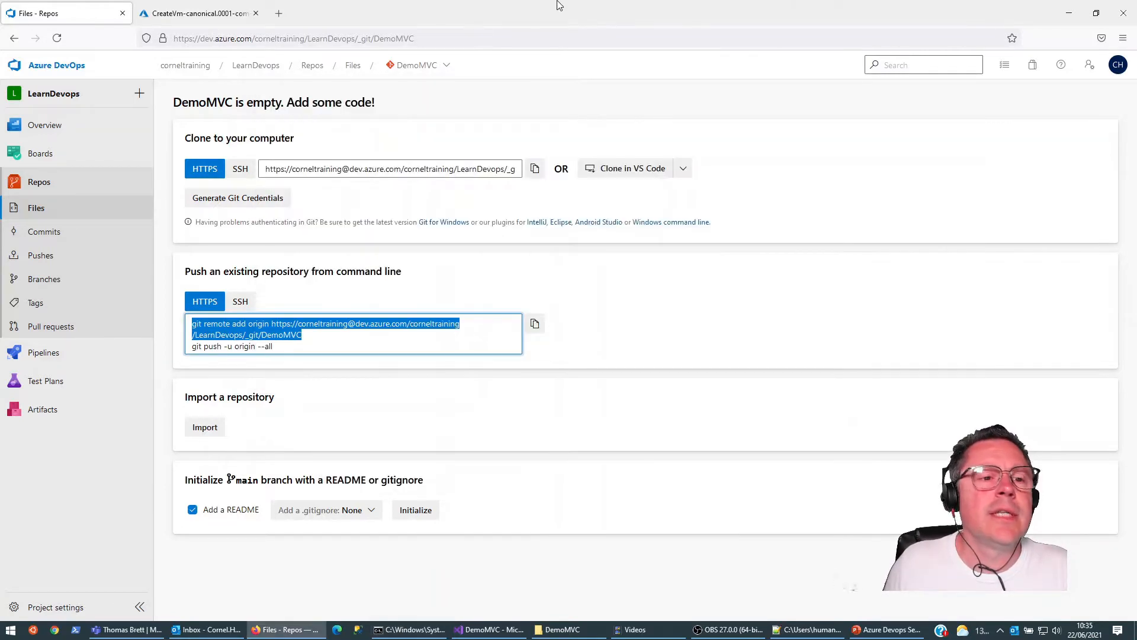
left_click(57, 38)
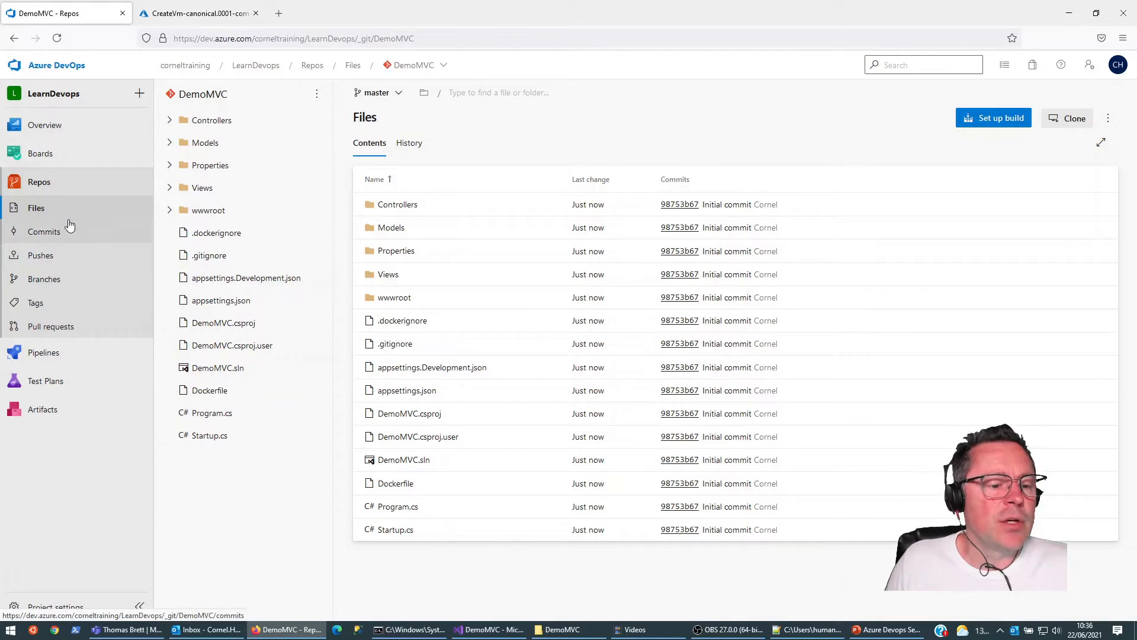
Step: Start a new service connection of type Docker Registry in the LearnDevops project settings
left_click(76, 610)
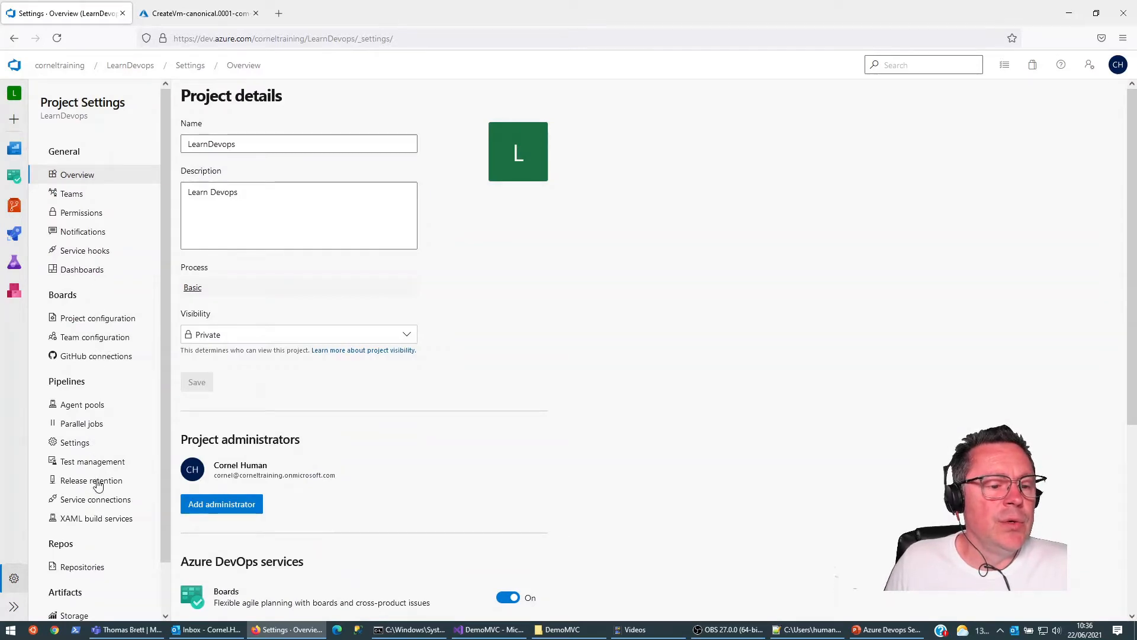
left_click(96, 500)
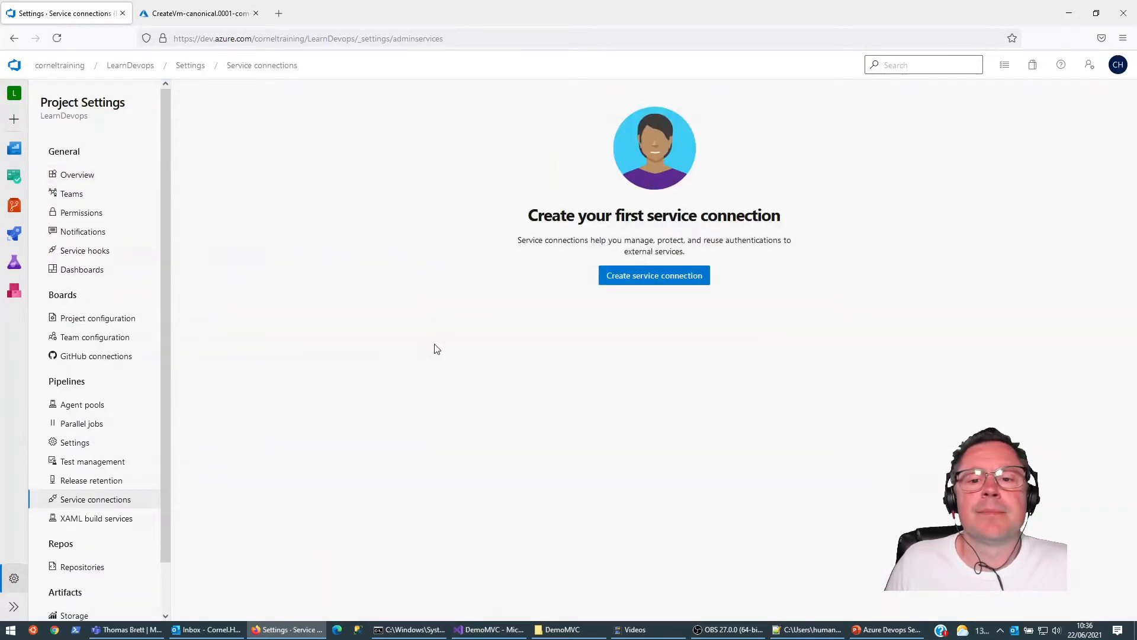
left_click(681, 280)
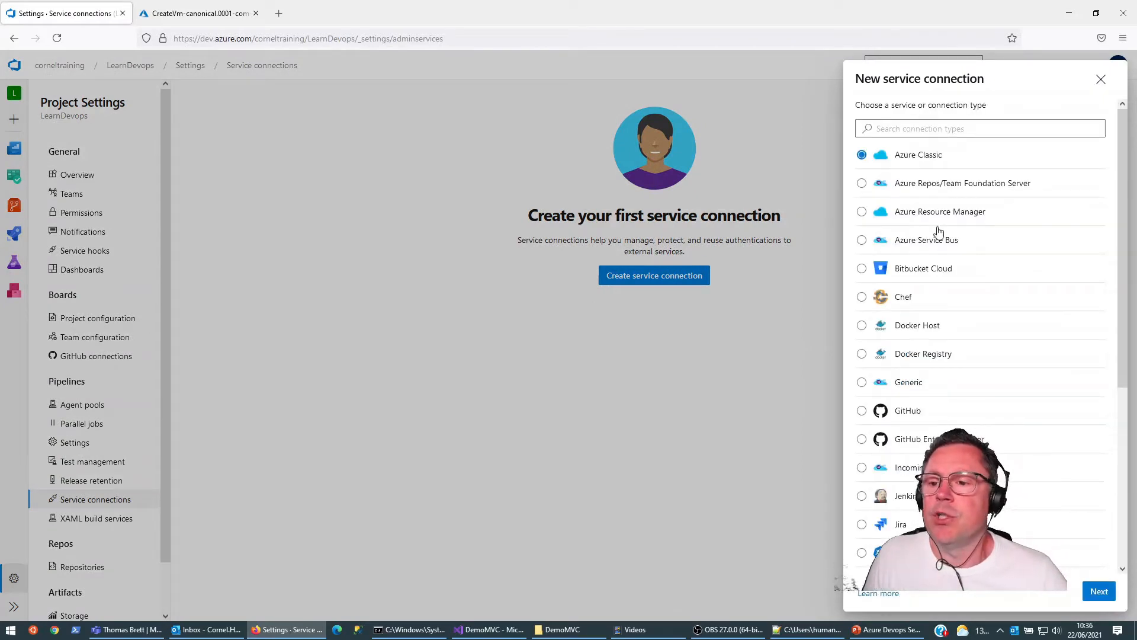
left_click(862, 354)
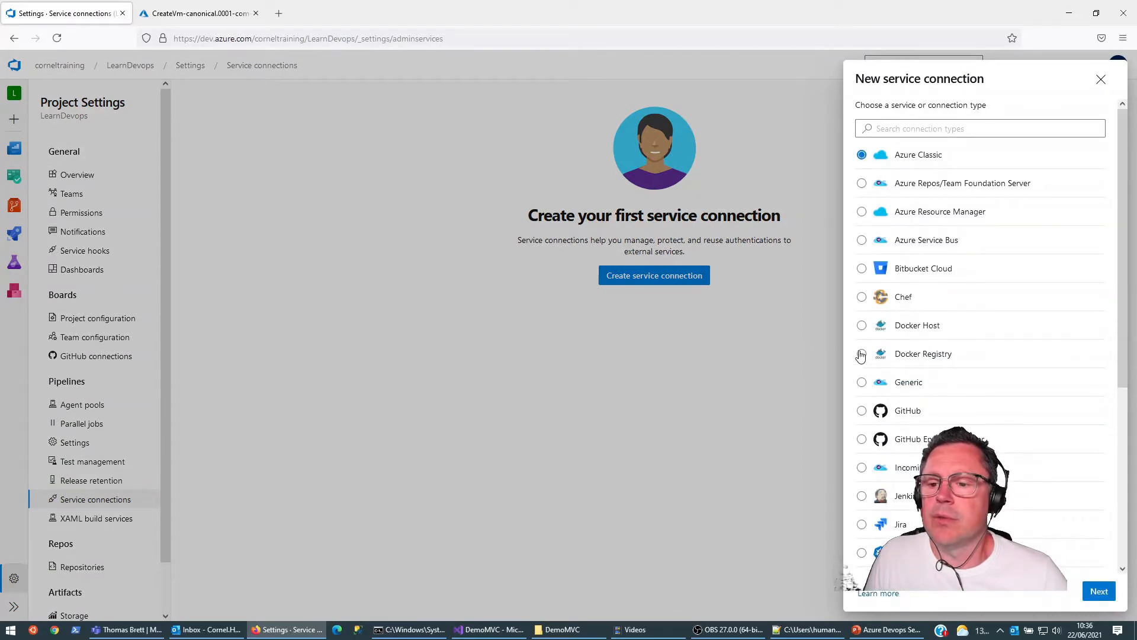
left_click(1099, 591)
left_click(971, 123)
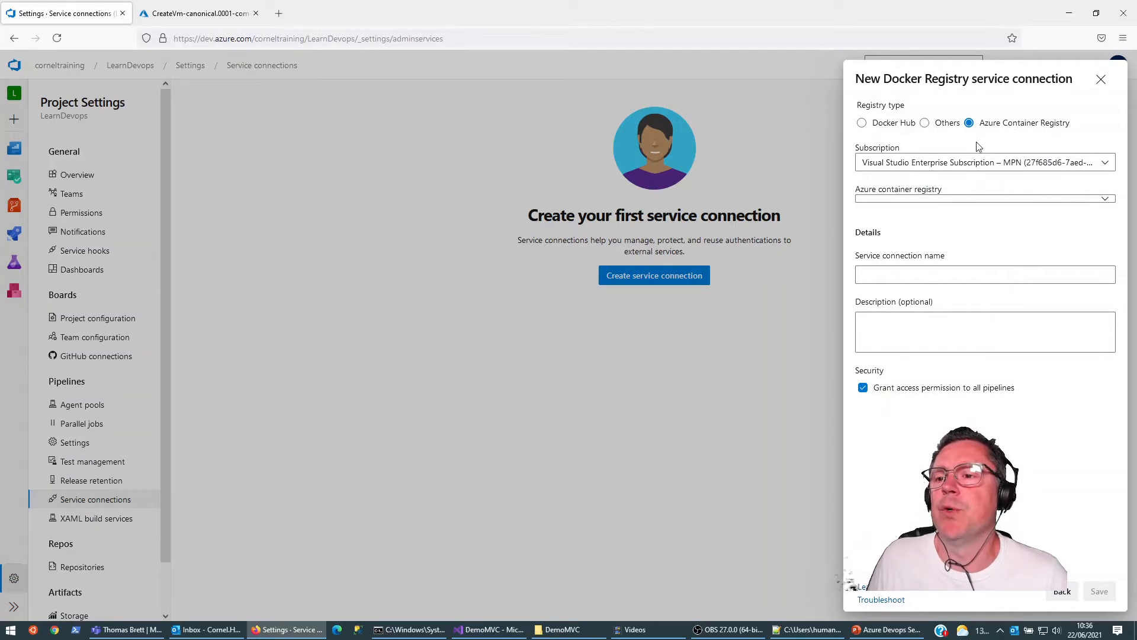
left_click(862, 123)
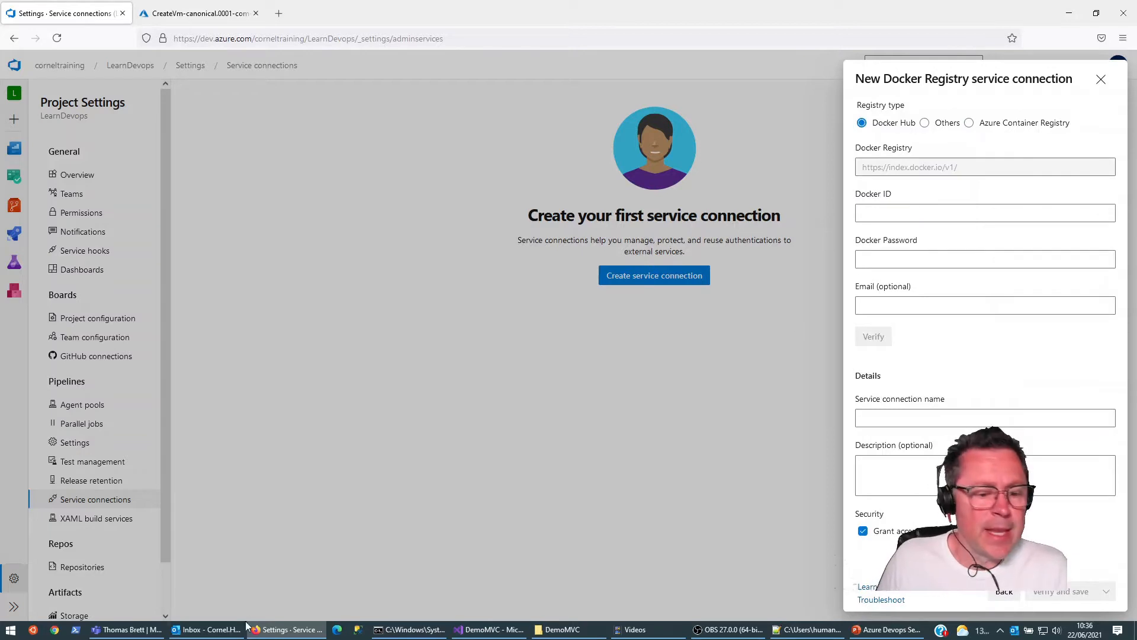
Step: Open the LearnDevops container registry in the Azure portal and copy its login server address
mouse_move(283, 636)
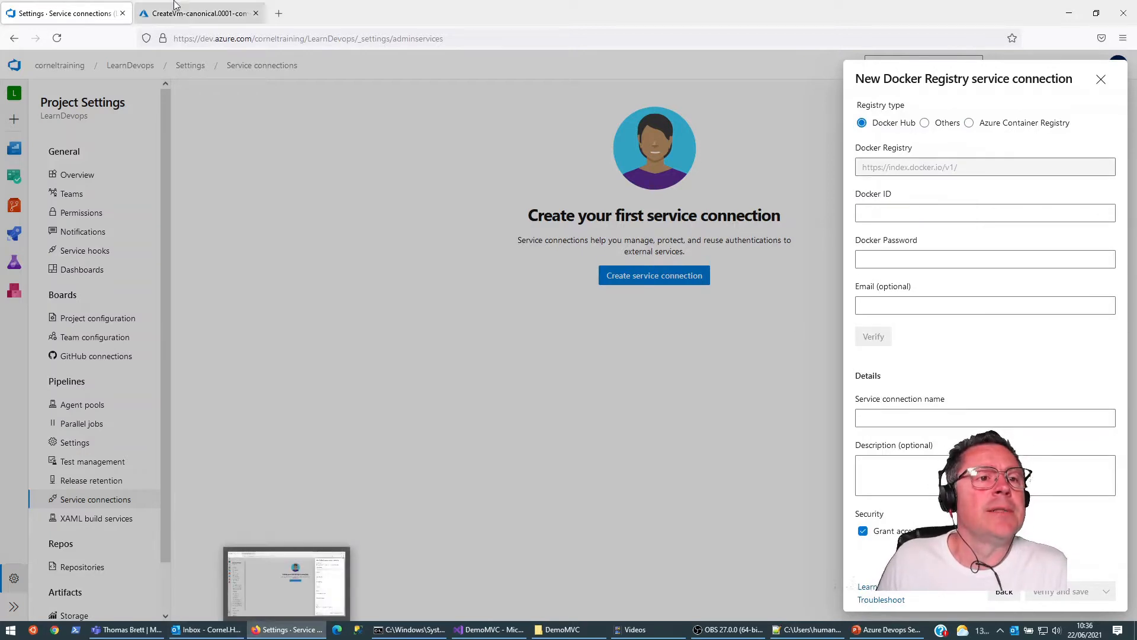
left_click(202, 14)
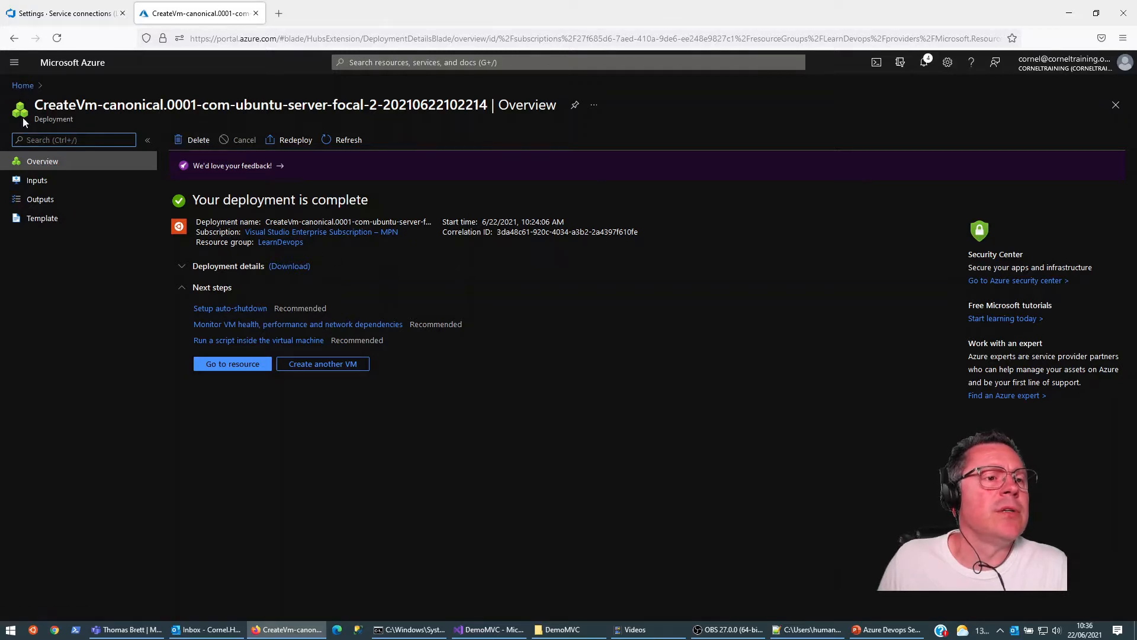
left_click(23, 86)
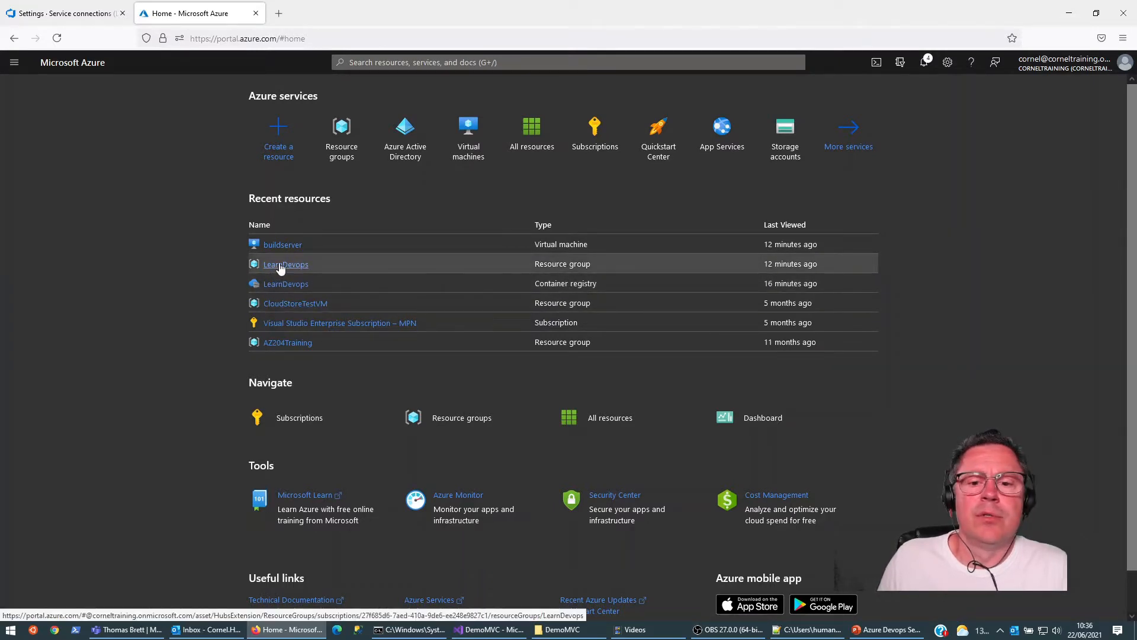
left_click(282, 285)
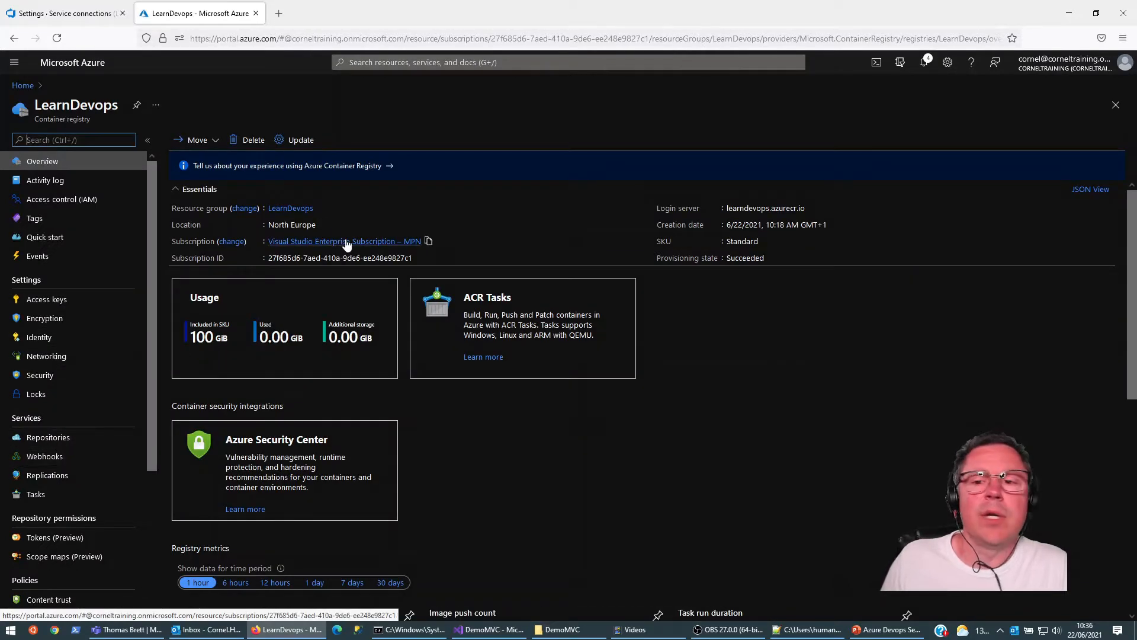
left_click(812, 208)
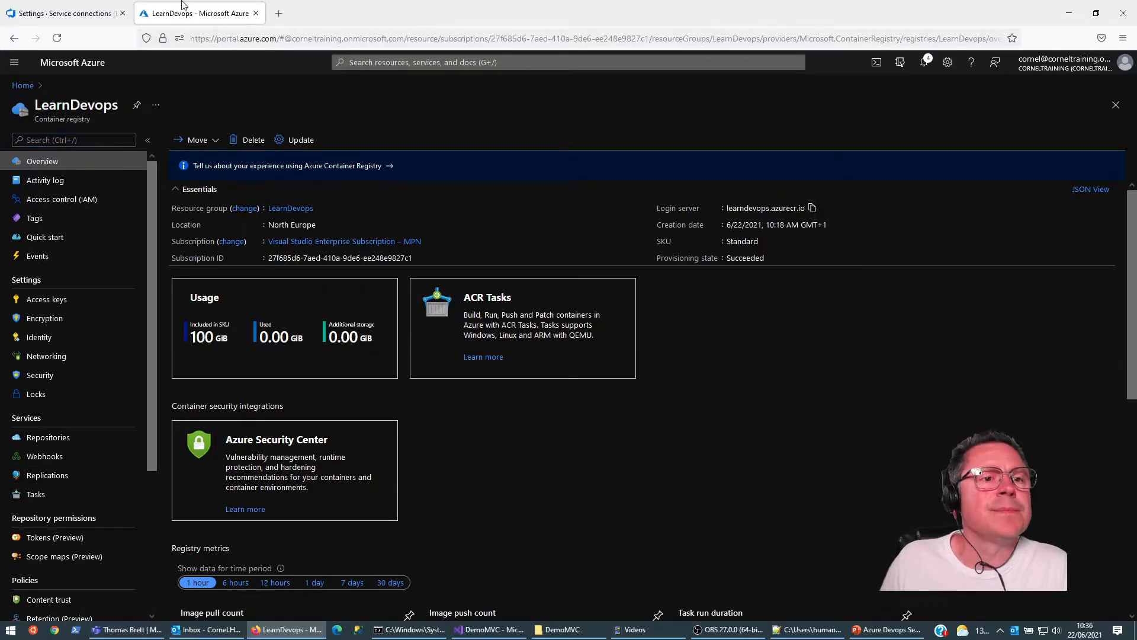
left_click(107, 13)
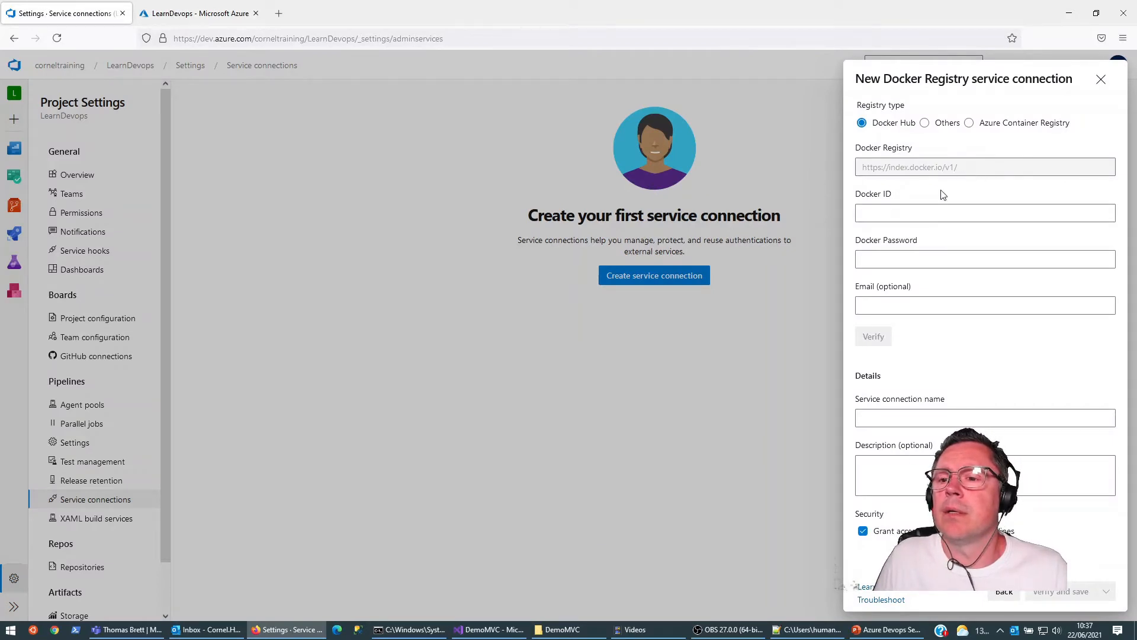
left_click(924, 123)
left_click(980, 169)
key("ctrl+a")
key("ctrl+v")
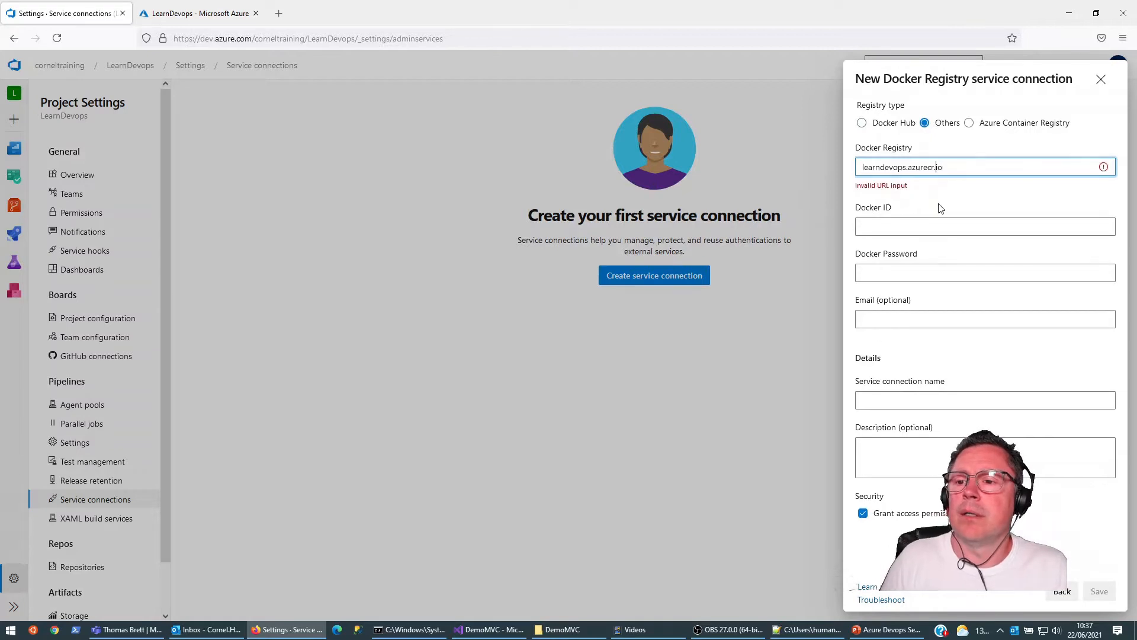
type("http")
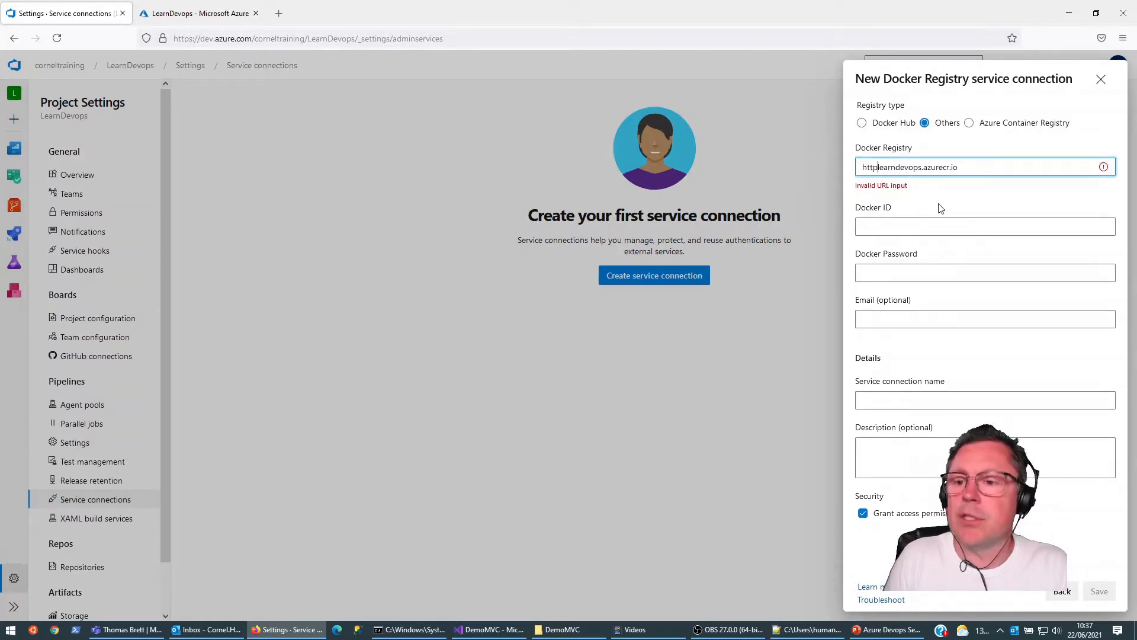
type("s://")
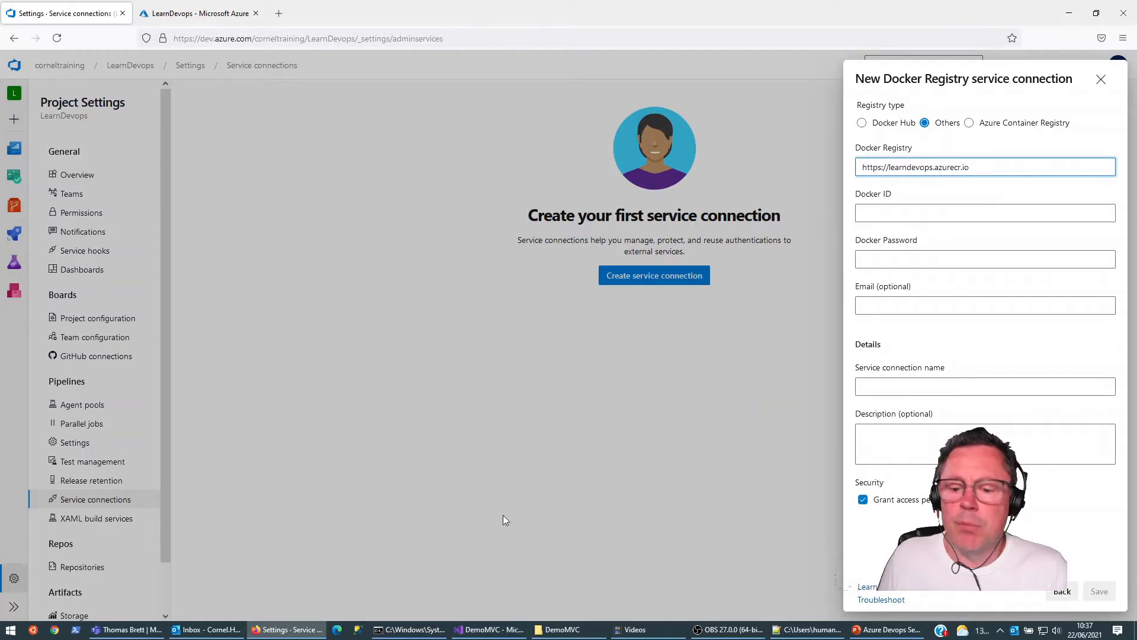
Step: Copy the service principal's client ID from the Notepad++ notes and paste it as the service connection's Docker ID
left_click(795, 633)
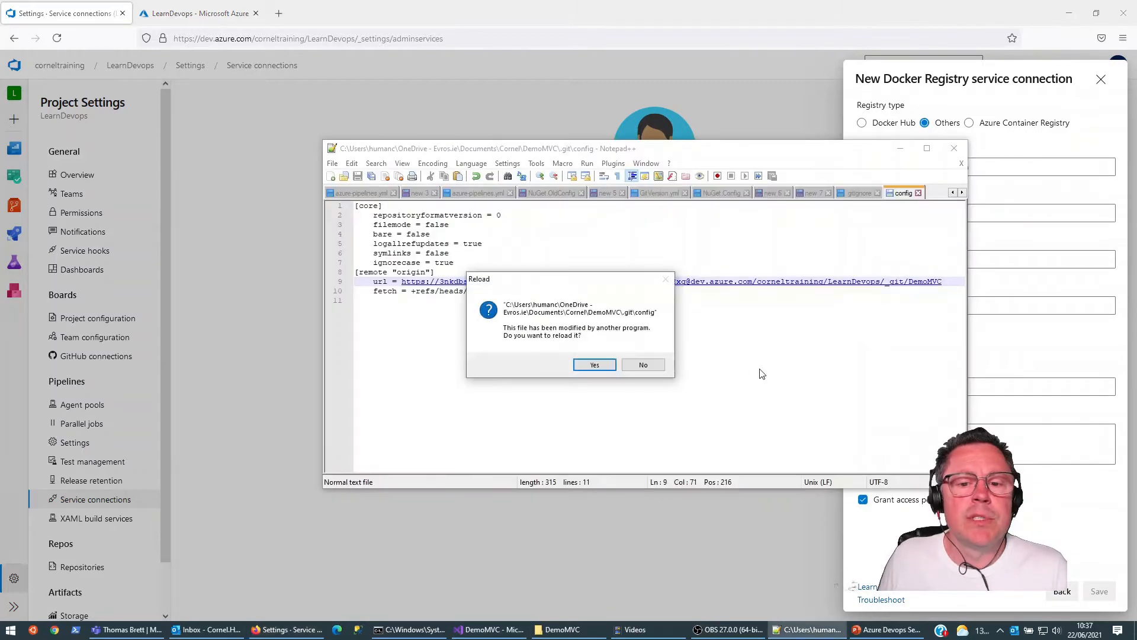
left_click(593, 362)
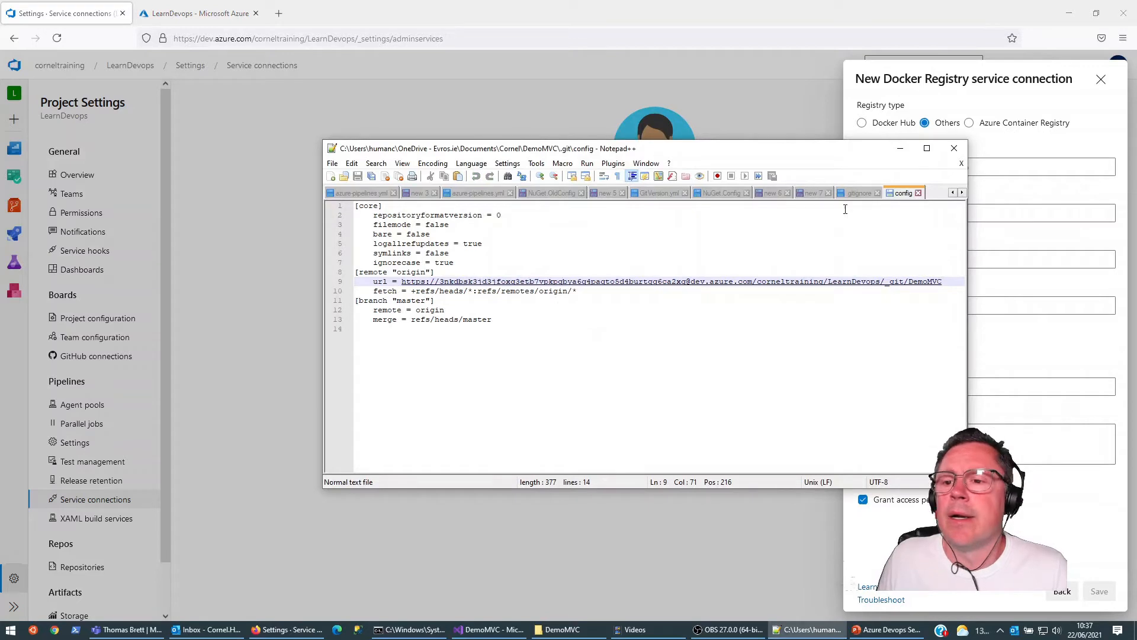
left_click(857, 195)
left_click(812, 194)
left_click_drag(356, 215, 533, 213)
key("ctrl+c")
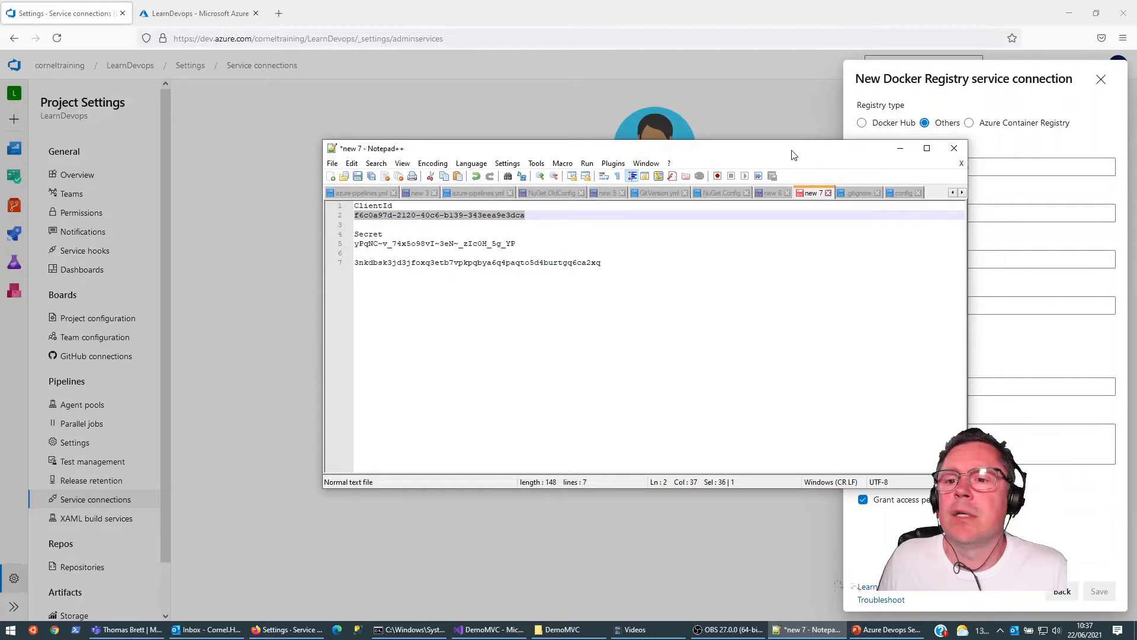
left_click_drag(808, 153, 587, 113)
left_click(894, 214)
key("ctrl+v")
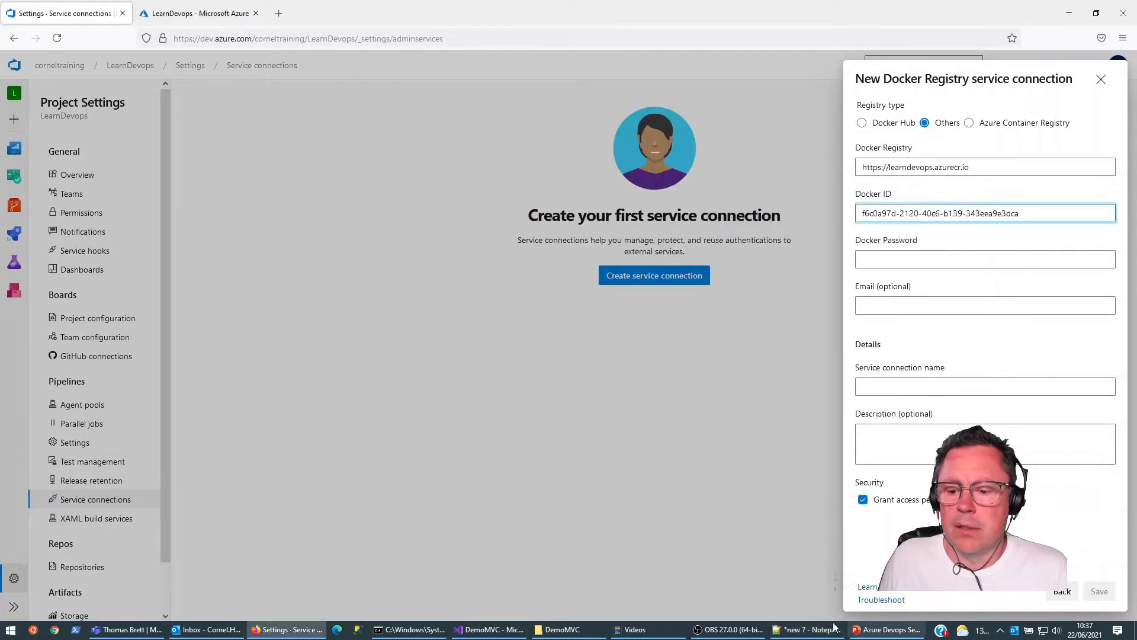
Step: Copy the service principal's secret from the Notepad++ notes and paste it as the service connection's Docker Password
left_click(806, 629)
left_click_drag(133, 204, 298, 203)
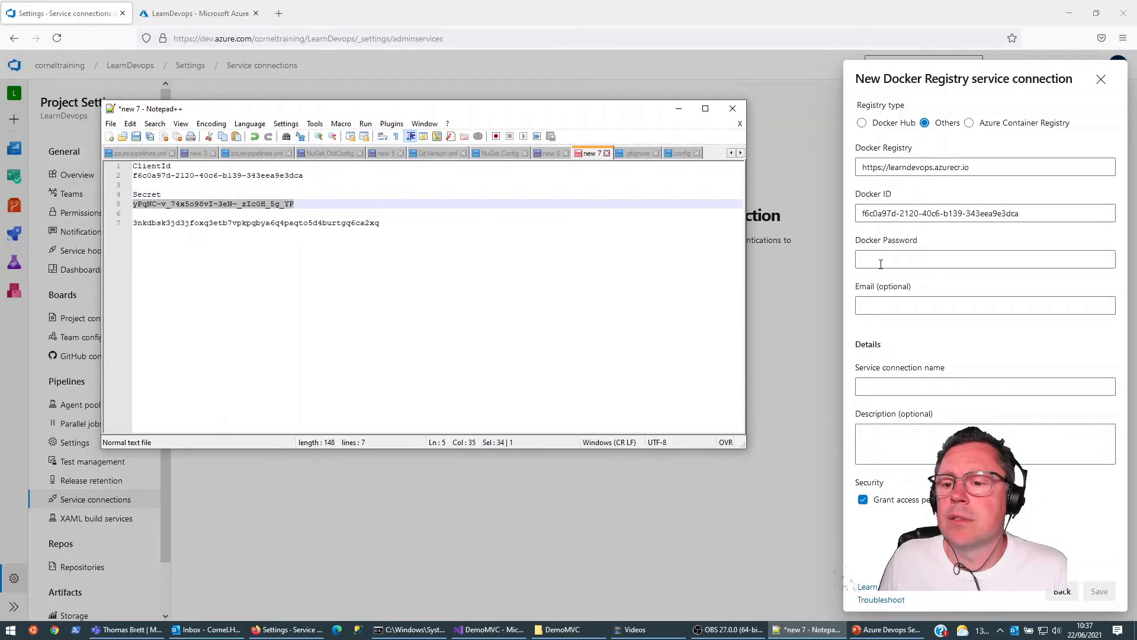
left_click(881, 264)
key("ctrl+v")
Step: Set the service connection's name and description to learndevopsacr, save it, and decline storing the login in the browser
left_click(895, 391)
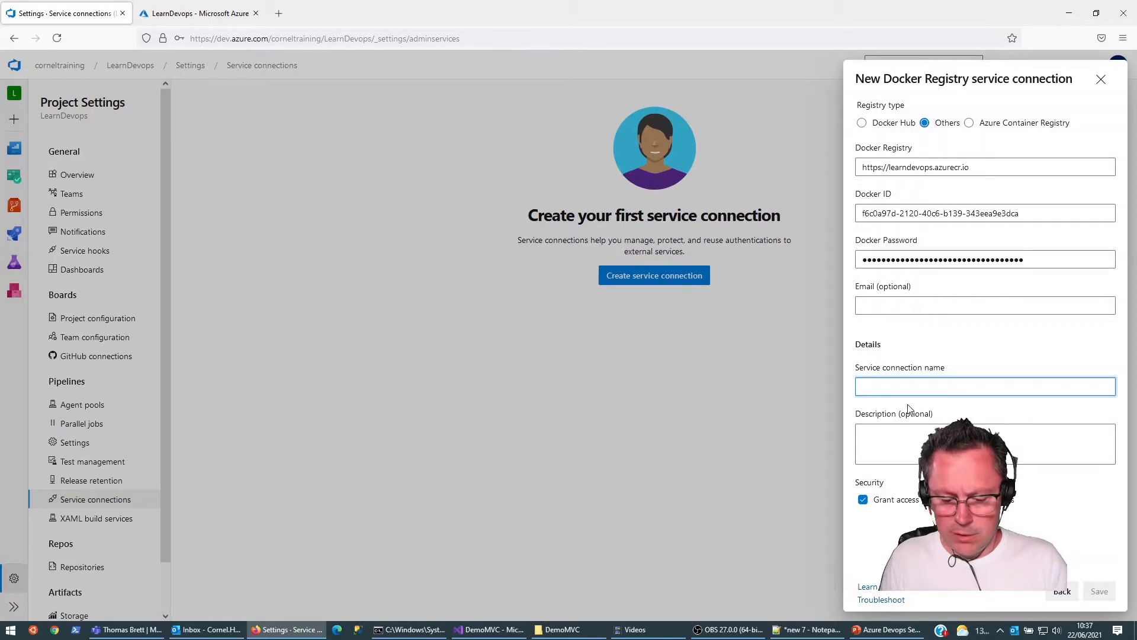
type("learndevopsacr")
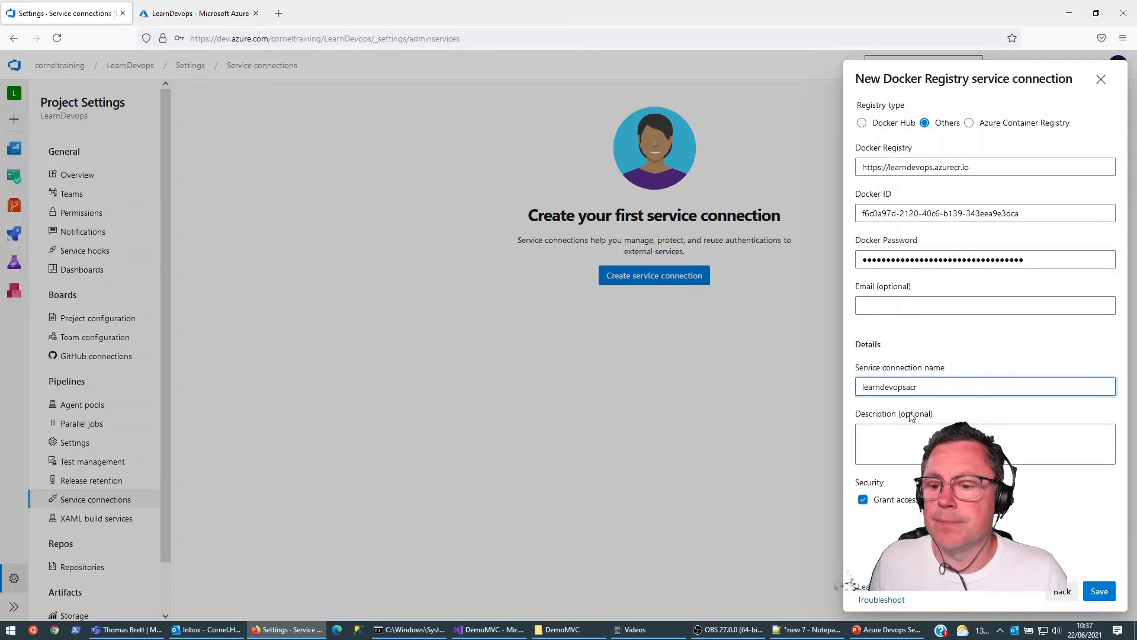
left_click_drag(941, 388, 808, 399)
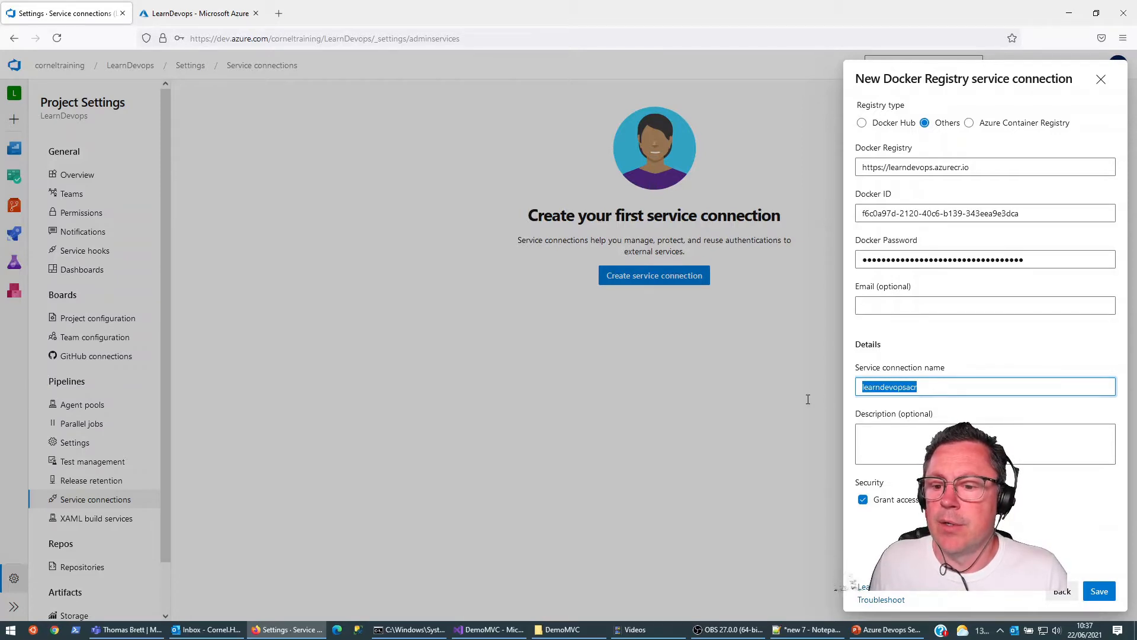
key("ctrl+c")
left_click(943, 430)
key("ctrl+v")
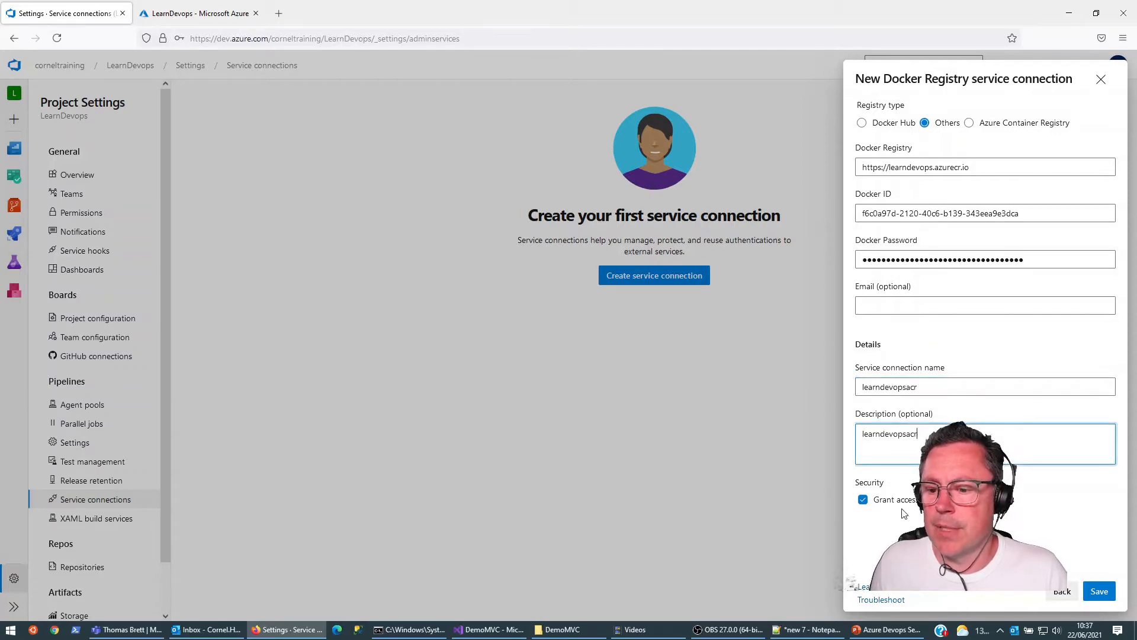
left_click(1101, 592)
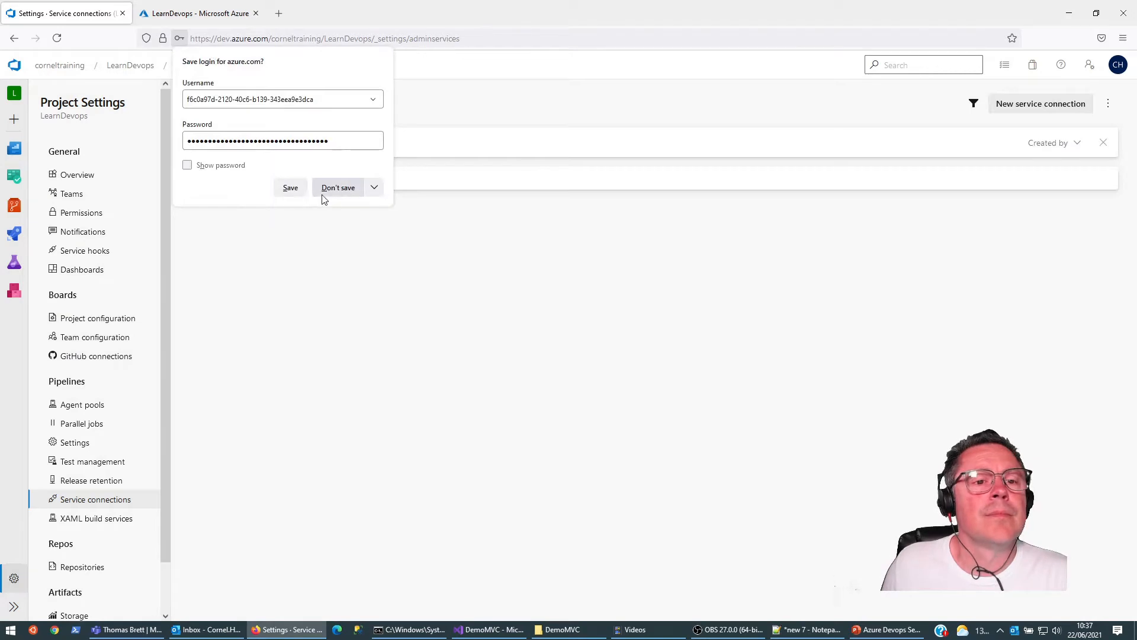
left_click(338, 187)
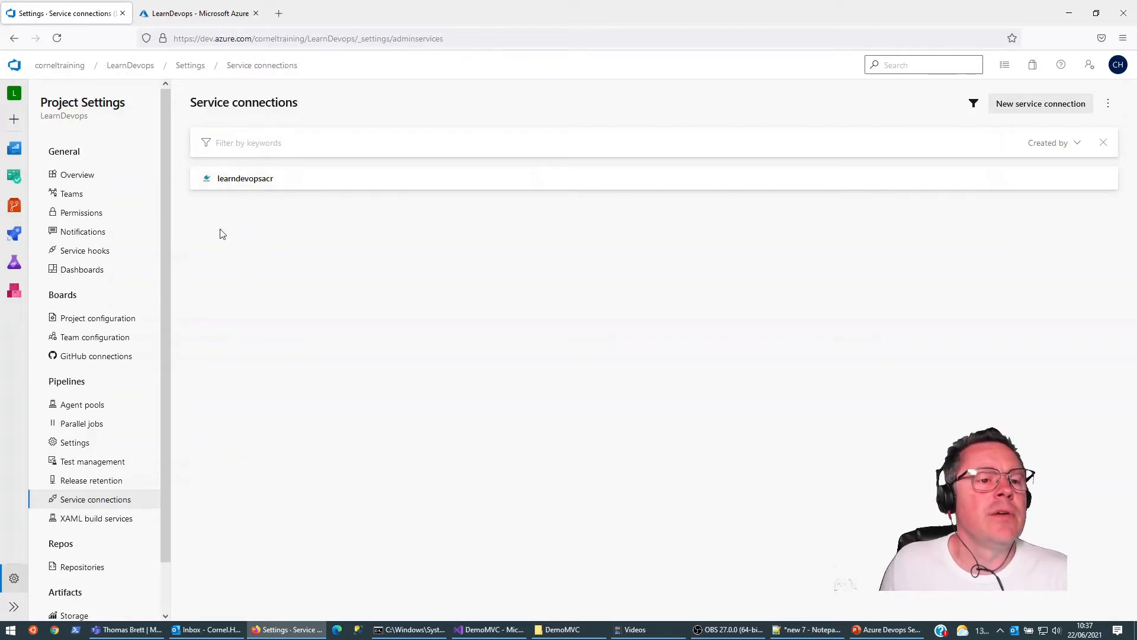
Step: Examine the access keys and overview metrics of the LearnDevops container registry in the Azure portal, then return to Azure DevOps
left_click(200, 13)
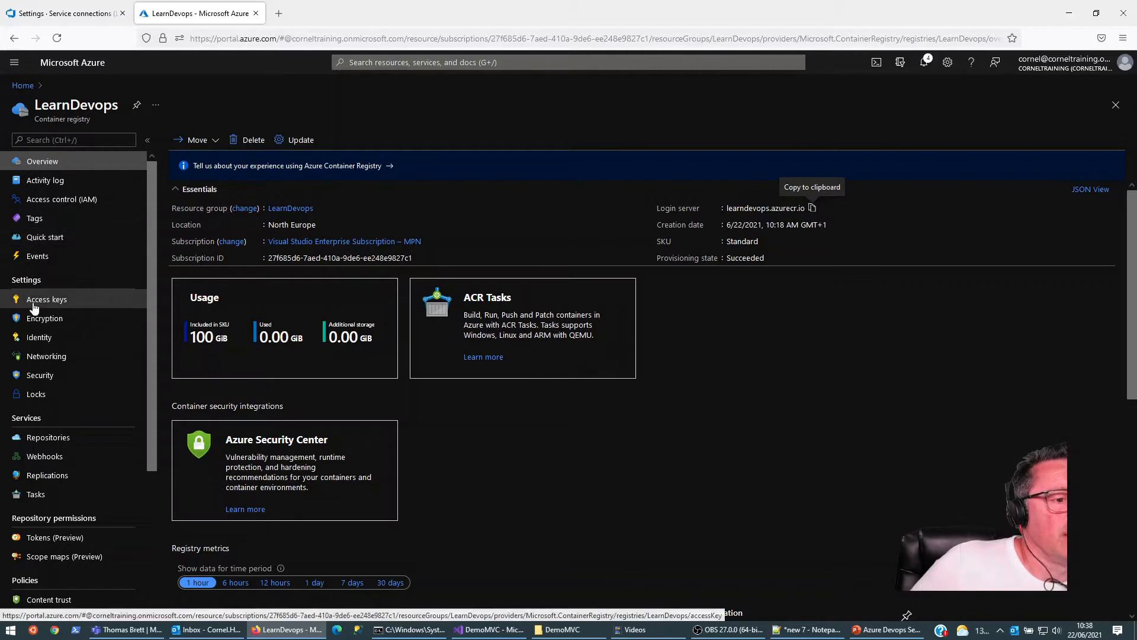
scroll(61, 384, "down", 1)
scroll(61, 384, "up", 1)
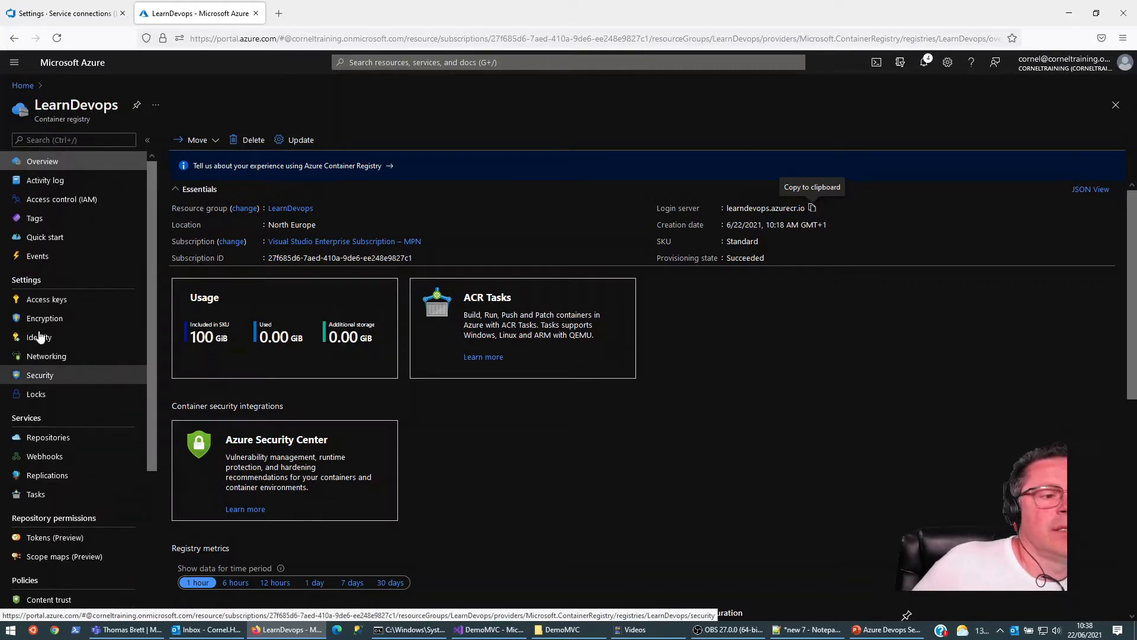
left_click(46, 300)
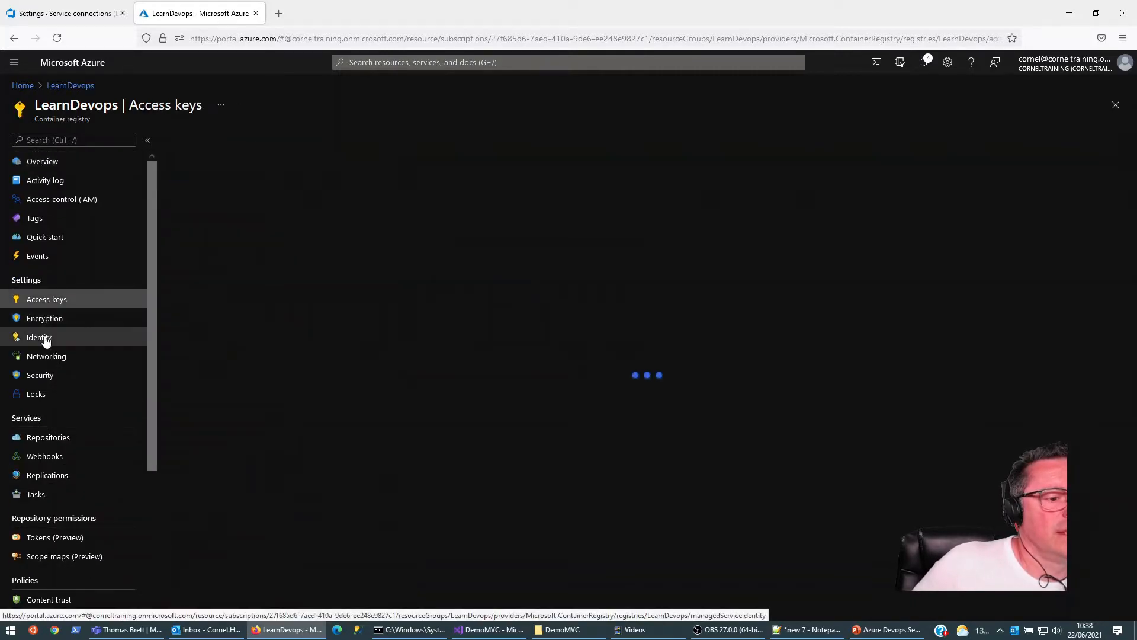
scroll(84, 387, "down", 3)
scroll(85, 385, "down", 1)
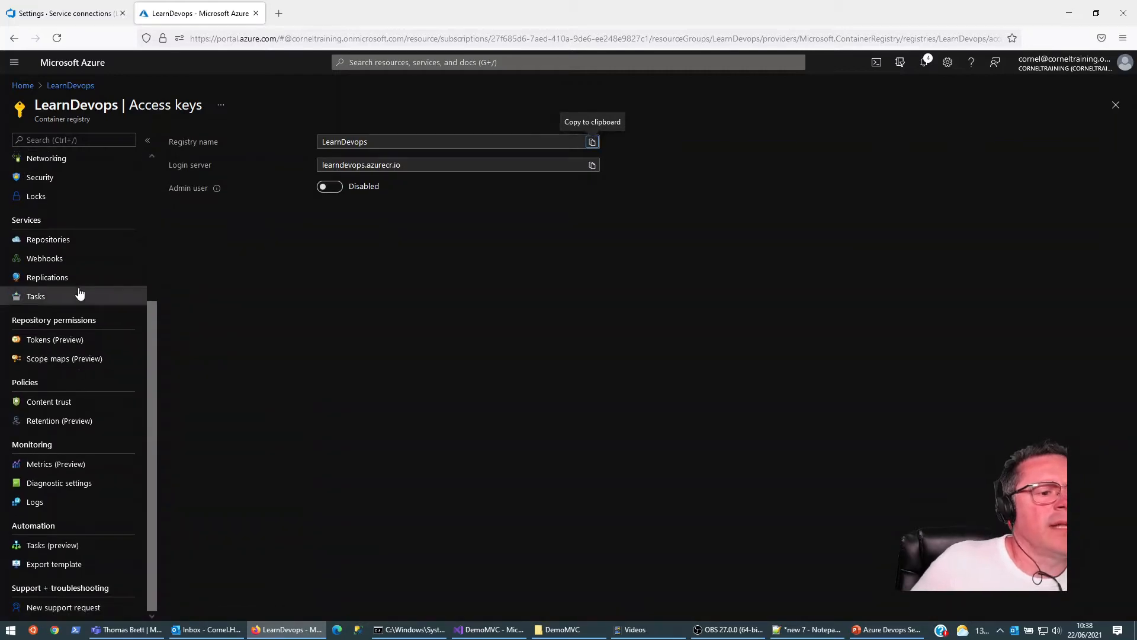
scroll(77, 296, "up", 3)
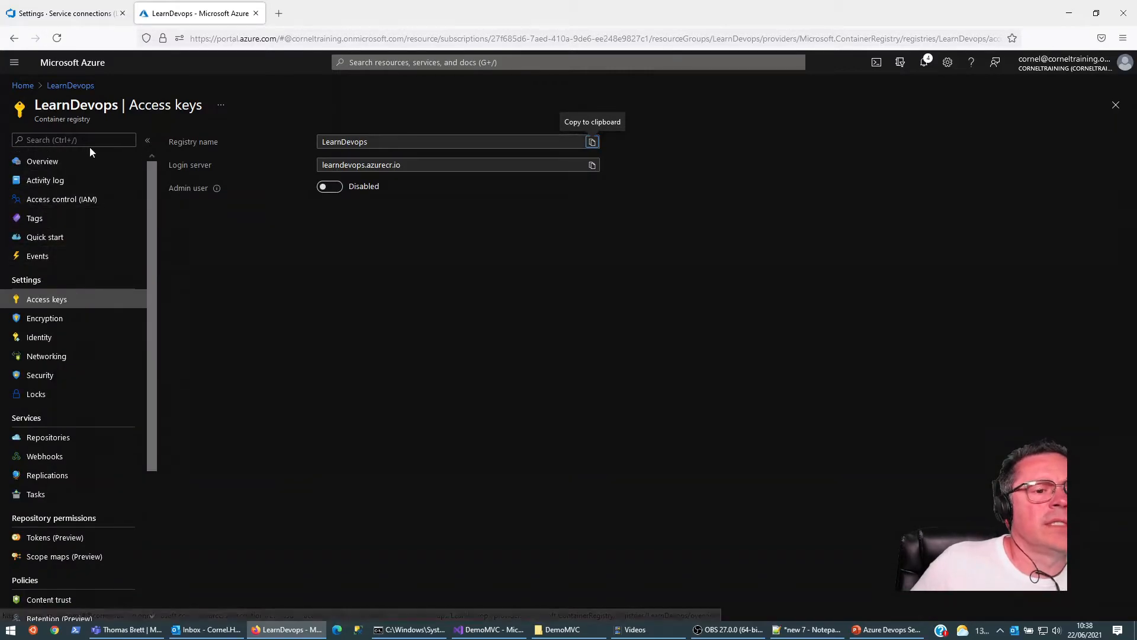
left_click(72, 164)
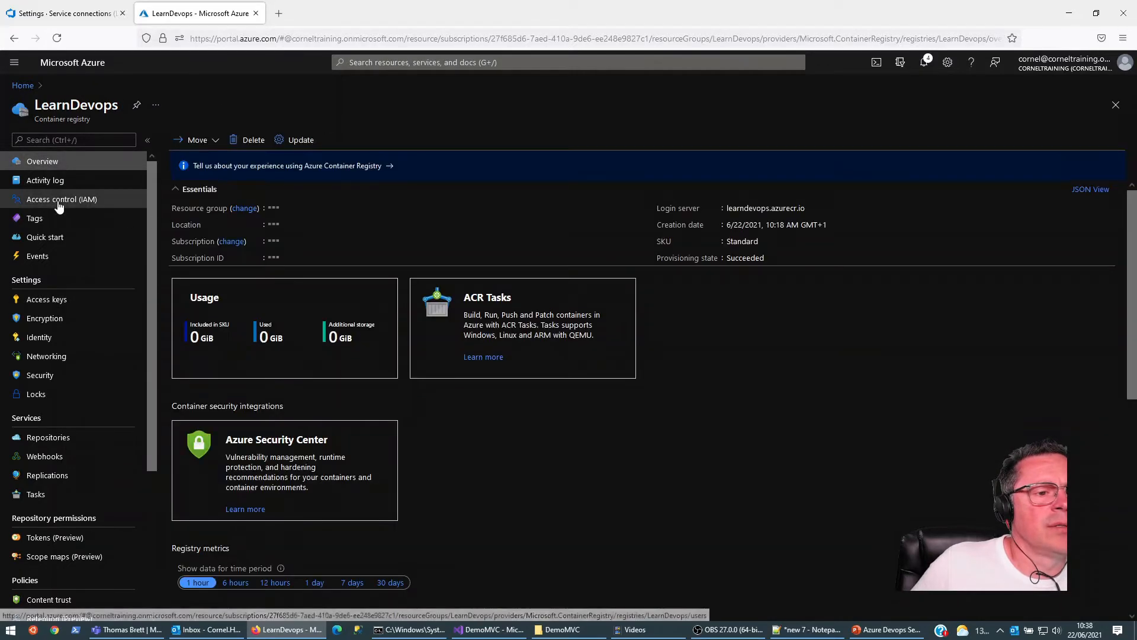
scroll(564, 335, "down", 6)
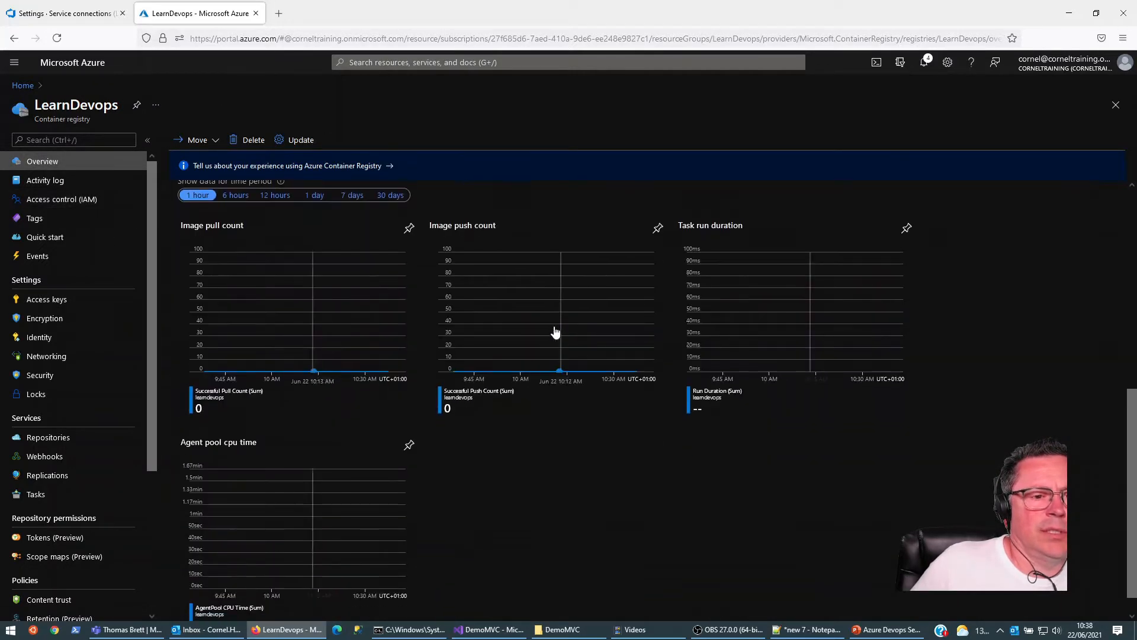
scroll(497, 314, "up", 6)
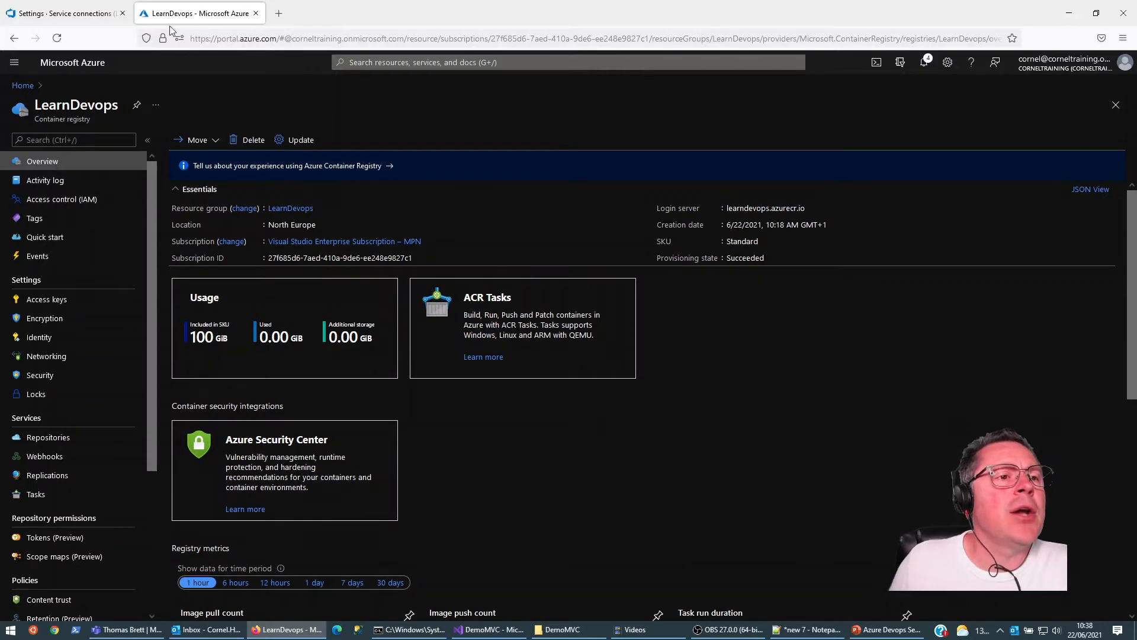
left_click(87, 13)
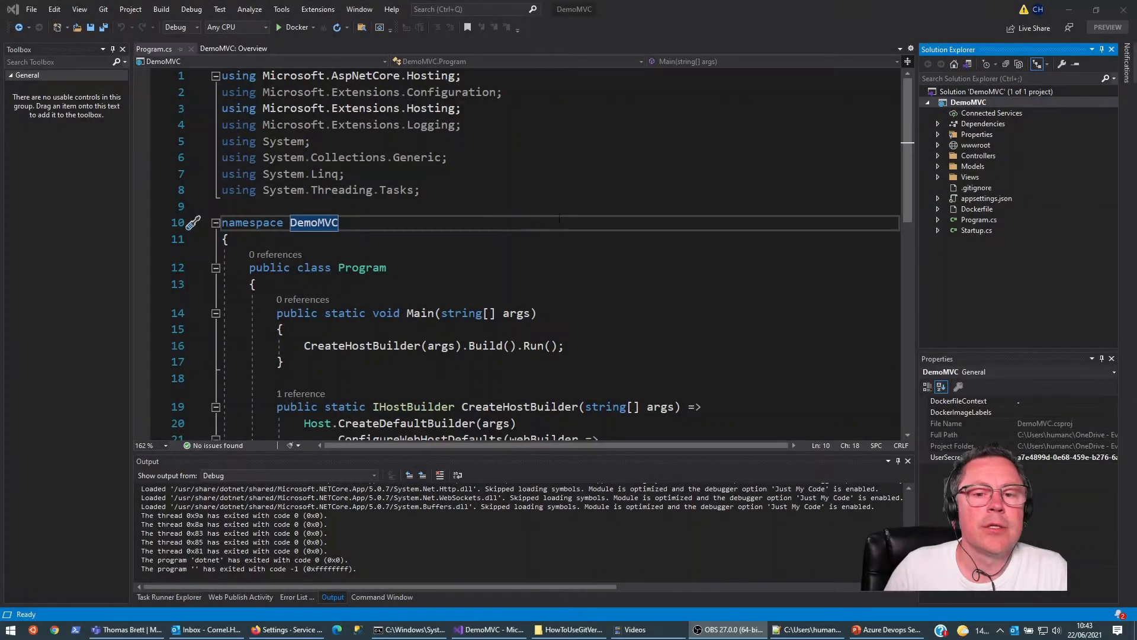
Step: Add a new YAML file named azure-pipelines.yml to the DemoMVC project in Visual Studio
left_click(965, 102)
right_click(961, 103)
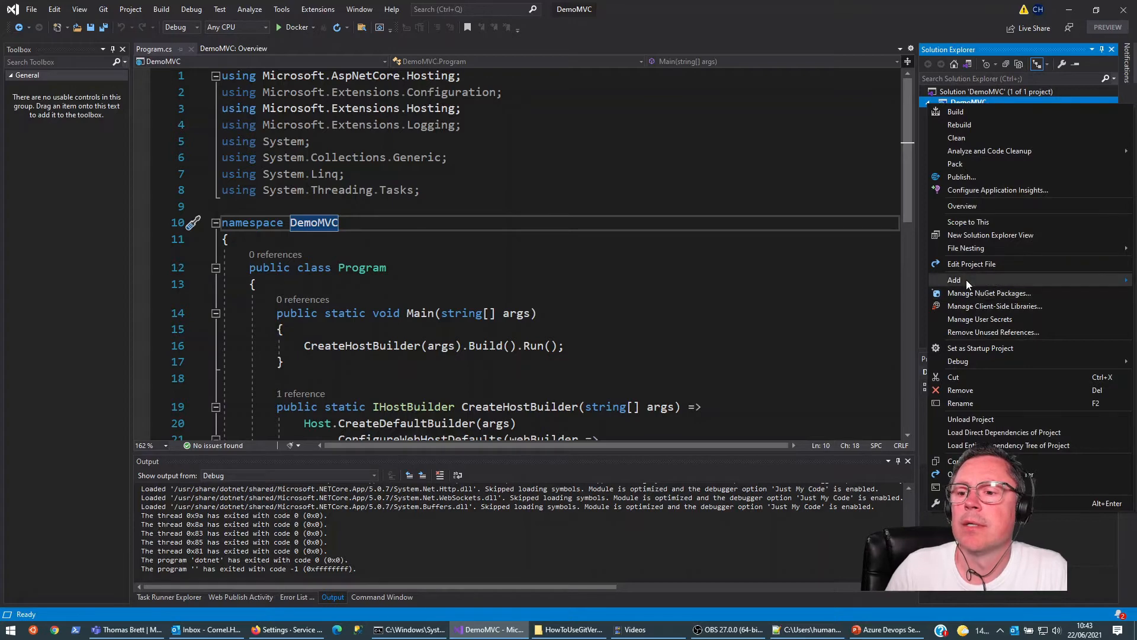
mouse_move(966, 279)
left_click(761, 280)
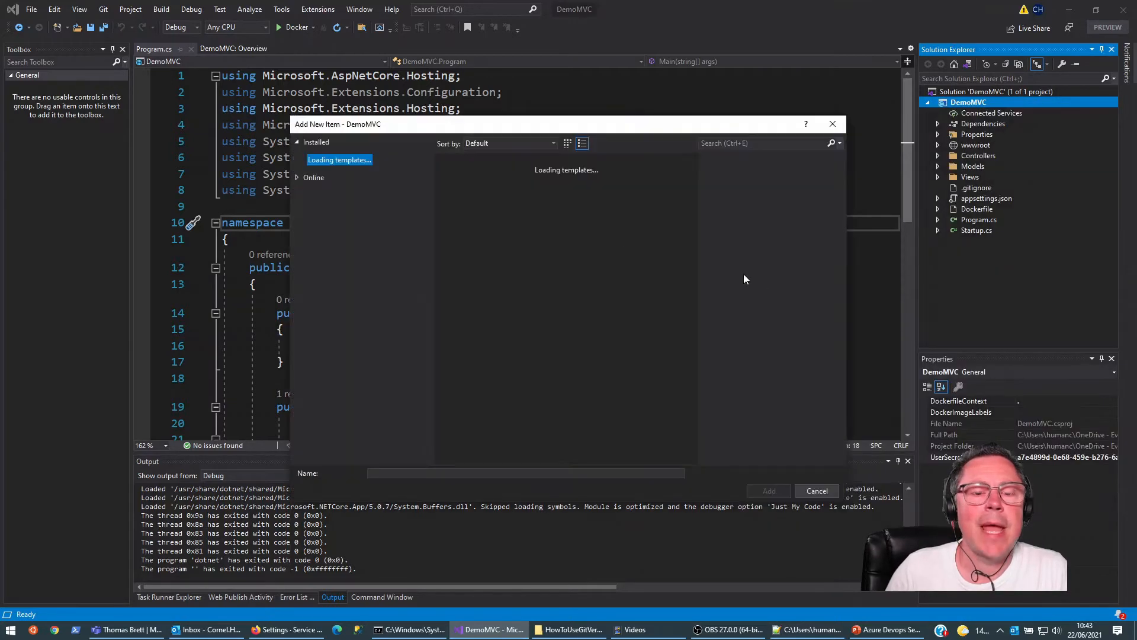
left_click(739, 142)
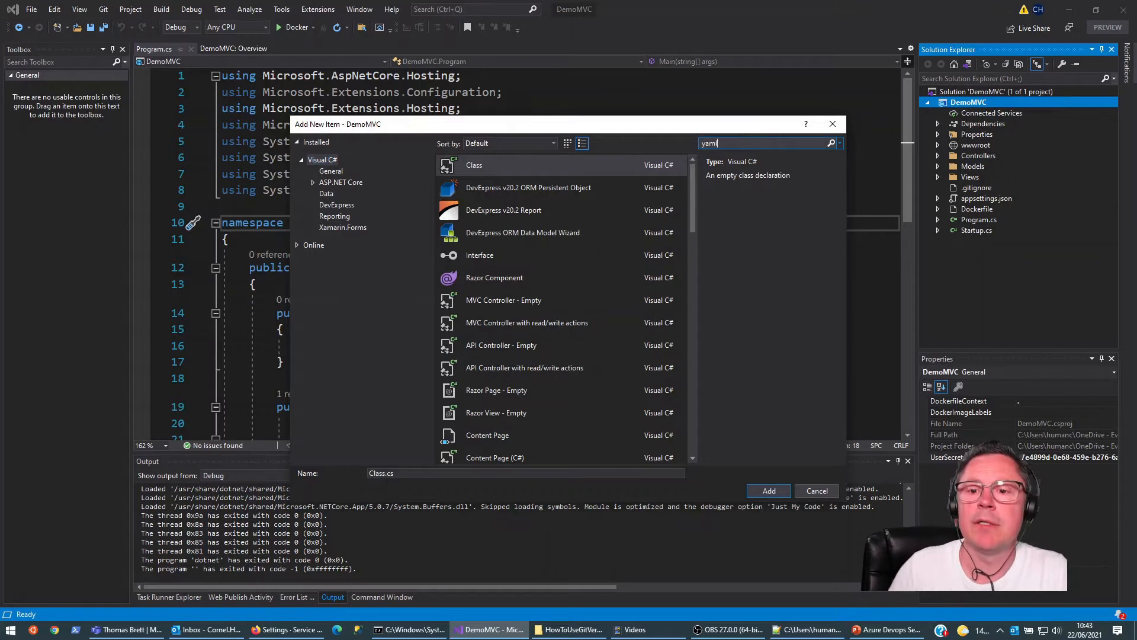
left_click(477, 166)
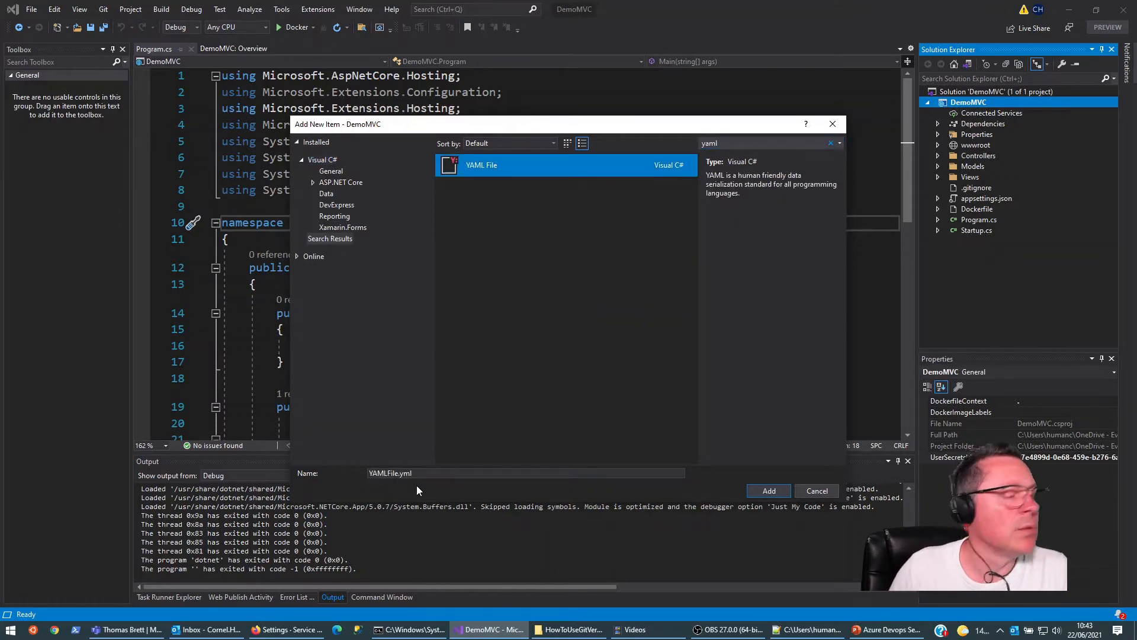
left_click(432, 472)
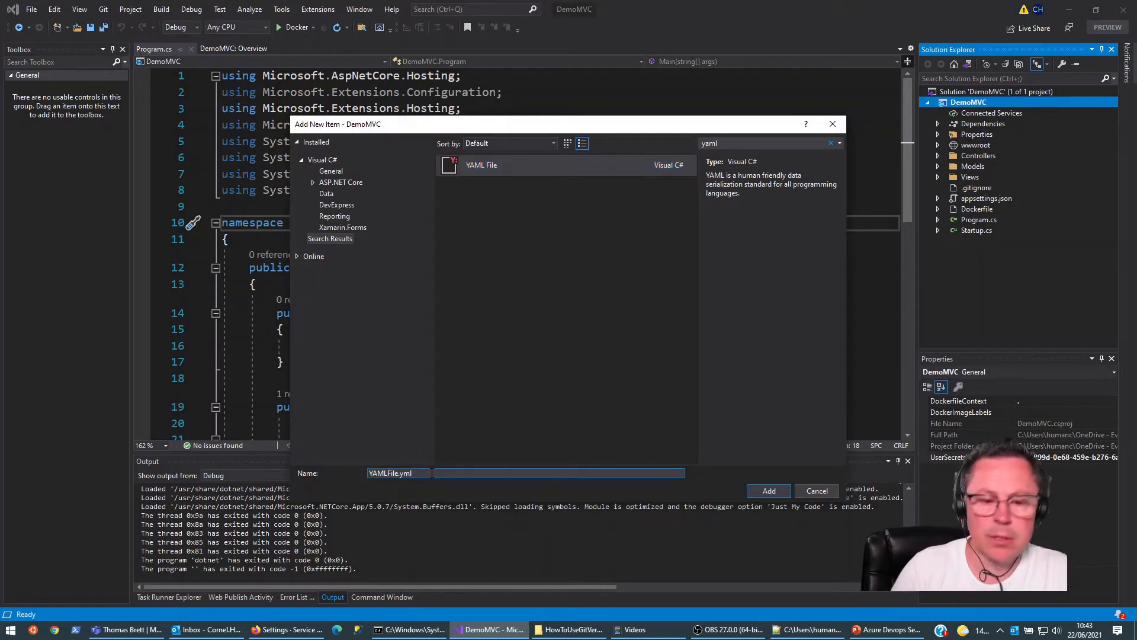
key("shift+Home")
type("azure-pipeline")
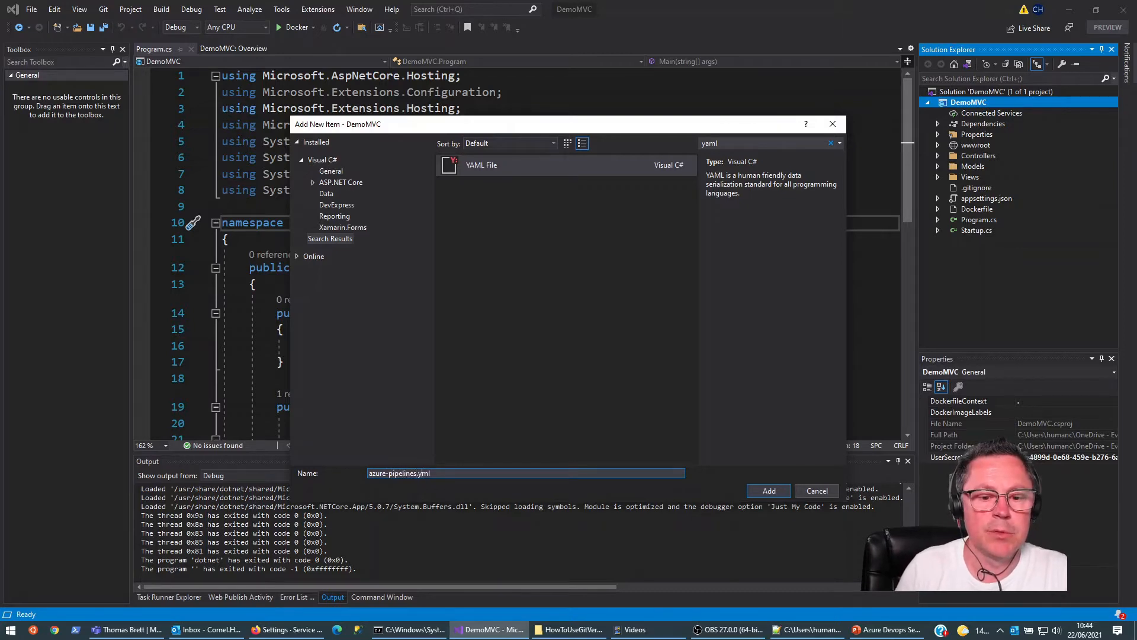
type("s")
key("Return")
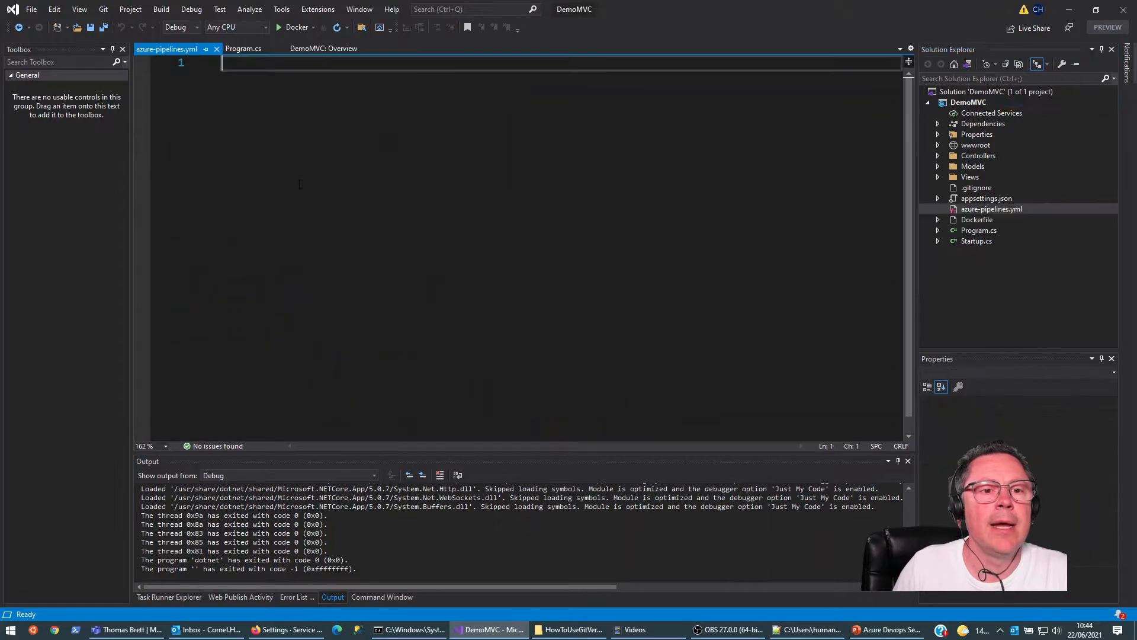
Step: Enter the comment "# This is my are nuild pipeline file" in azure-pipelines.yml and save the file
type("# This is my")
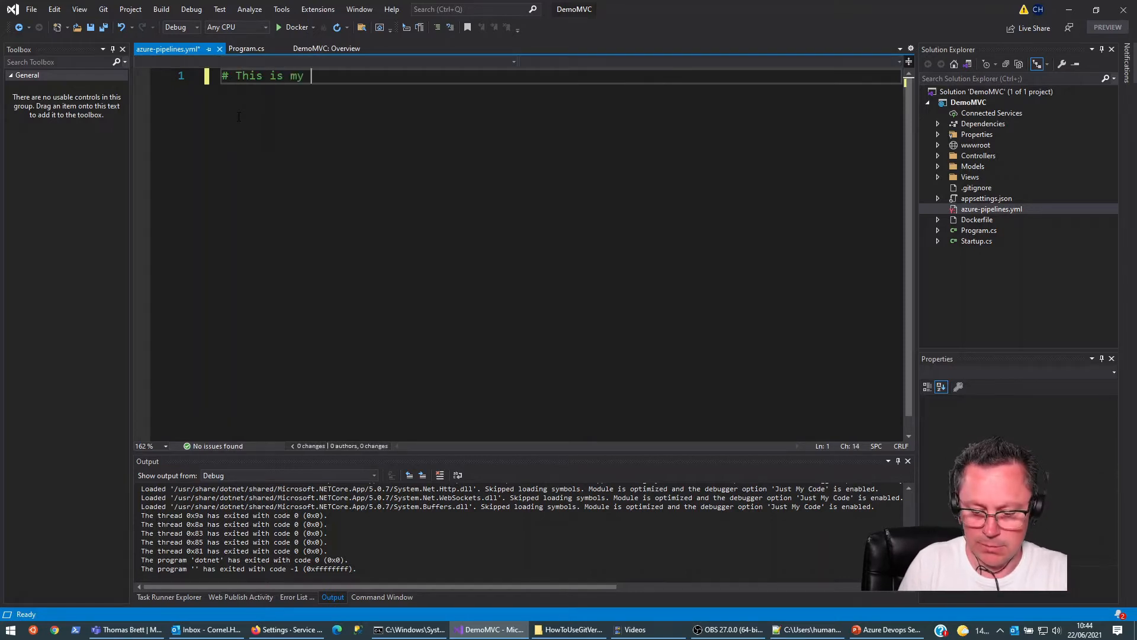
type(" are ")
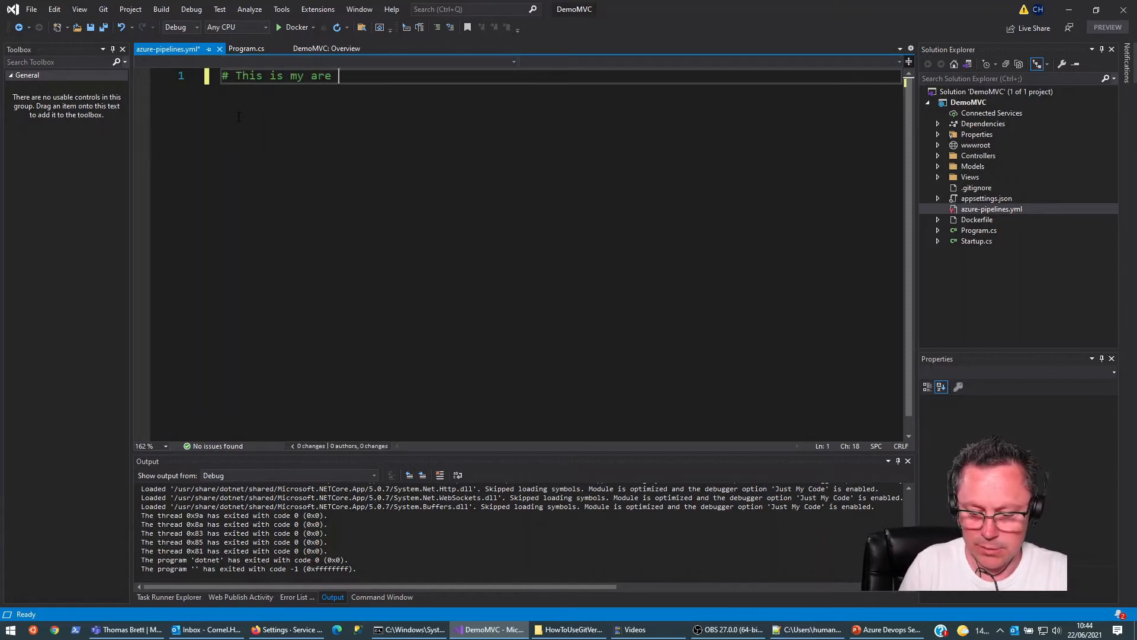
type("nuild pipeline file")
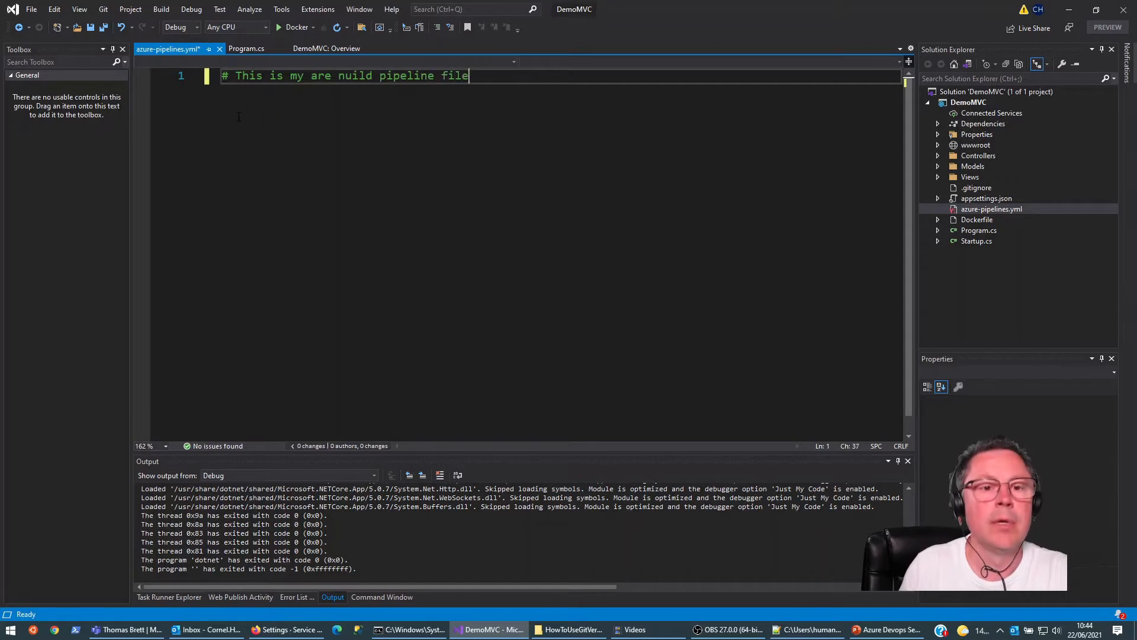
key("ctrl+s")
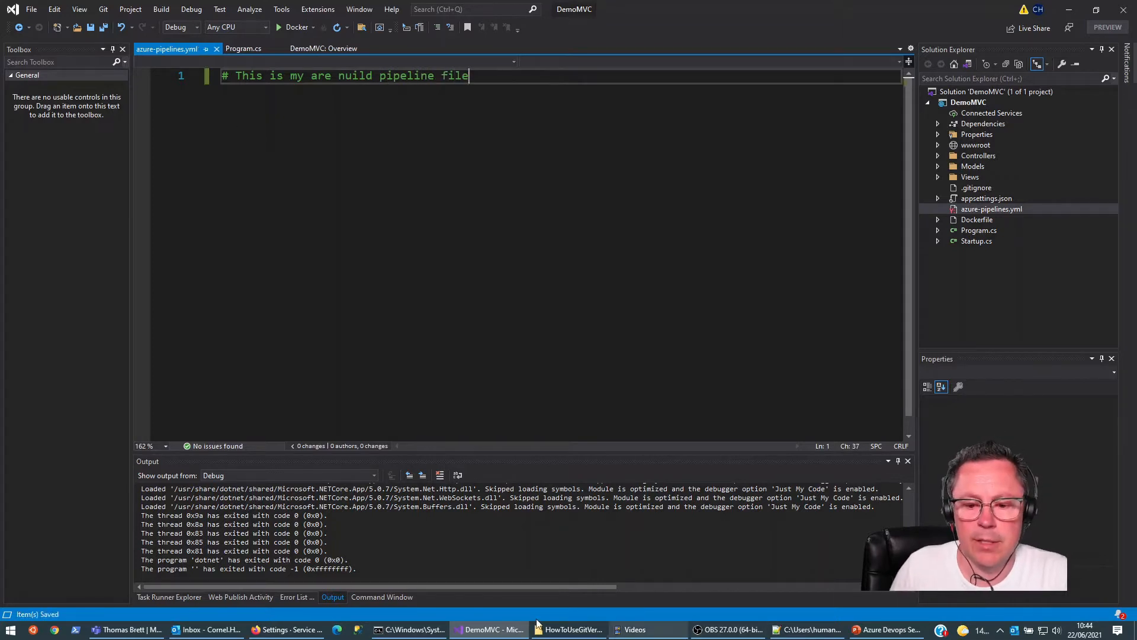
Step: Stage all DemoMVC changes in Command Prompt and commit them with the message "azure pipelines added"
left_click(405, 631)
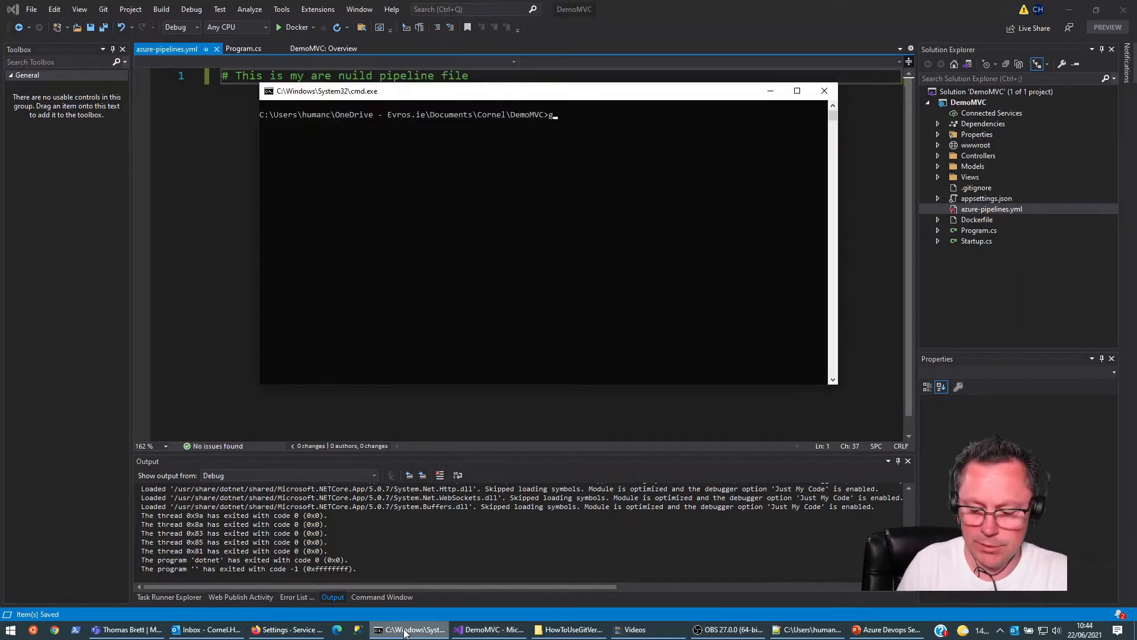
type("git add ")
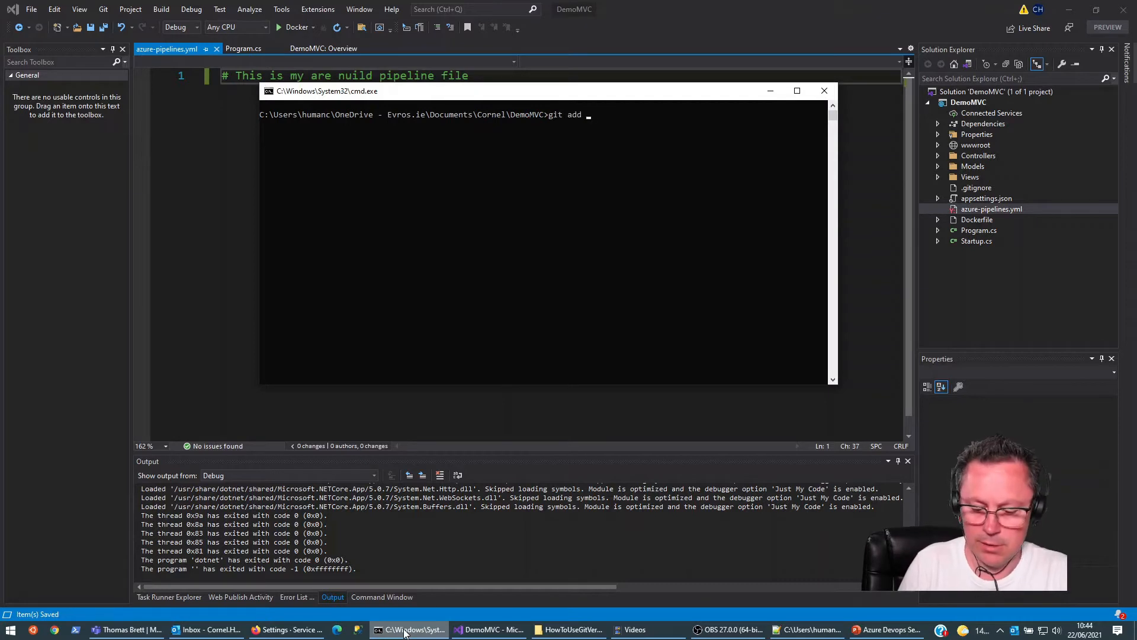
type(".")
key("Return")
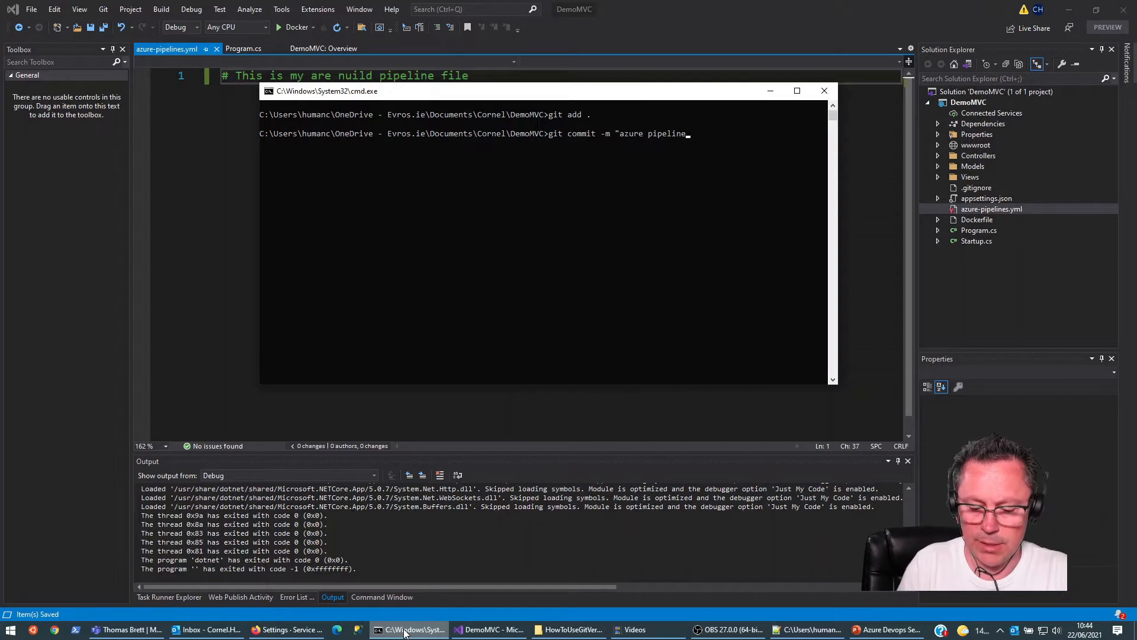
type("\"")
key("Return")
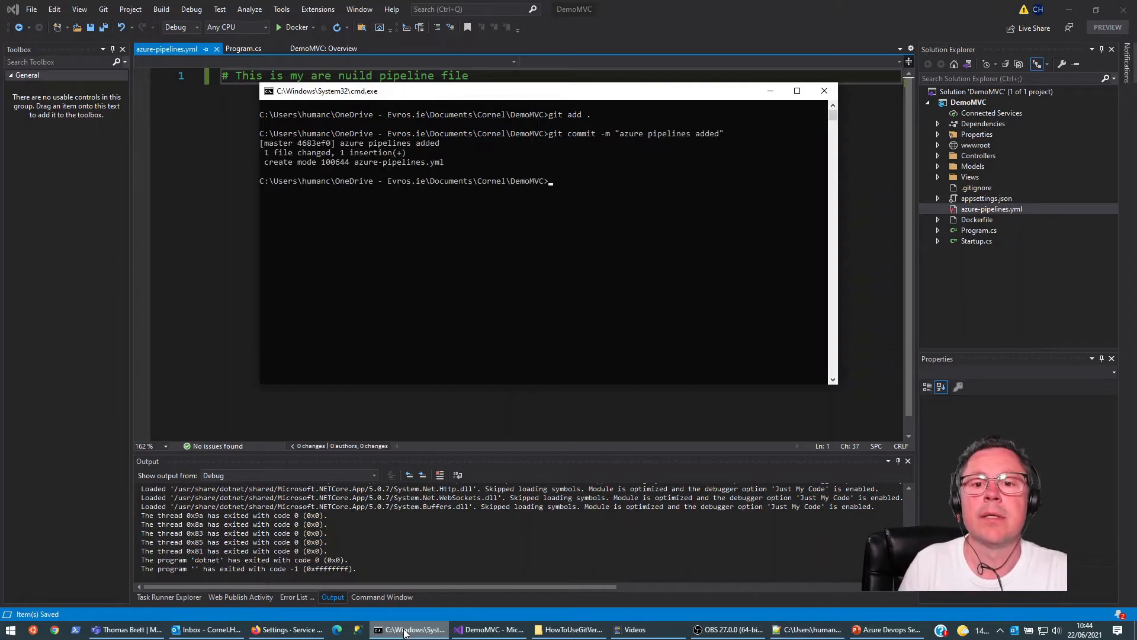
Step: Push the azure-pipelines.yml commit to the remote DemoMVC repository and switch back to Azure DevOps in Firefox
type("git push")
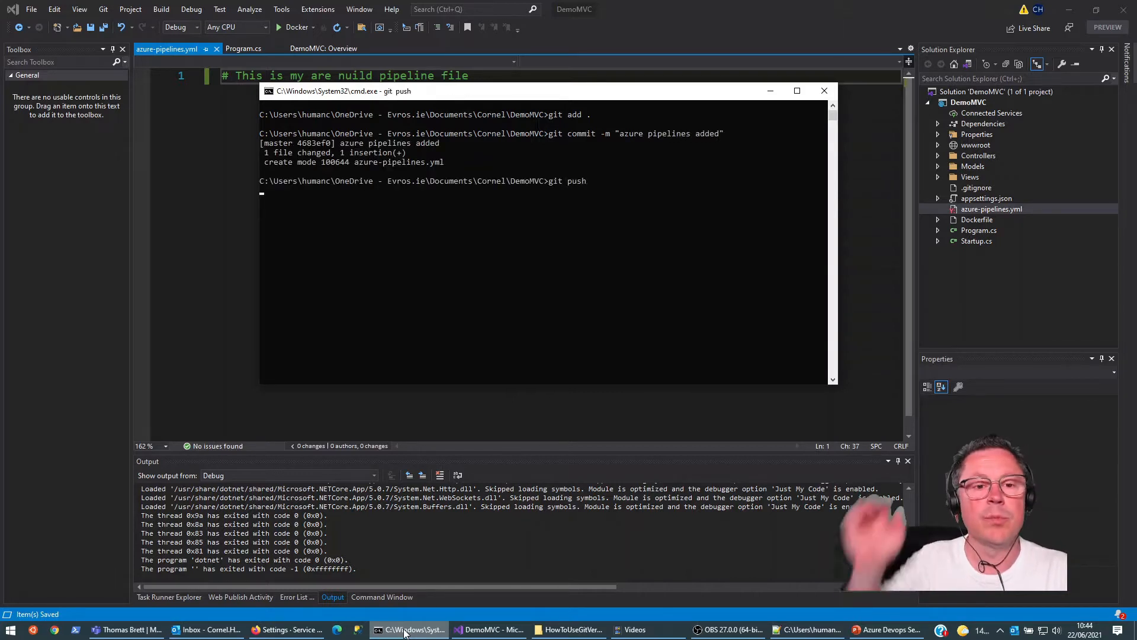
key("Return")
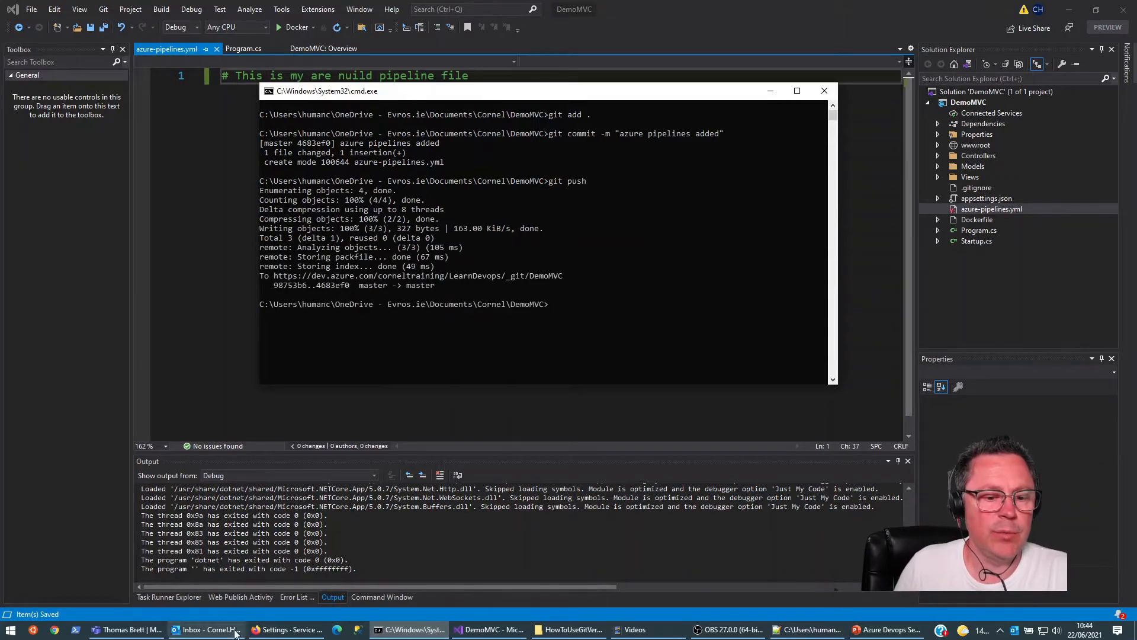
left_click(288, 629)
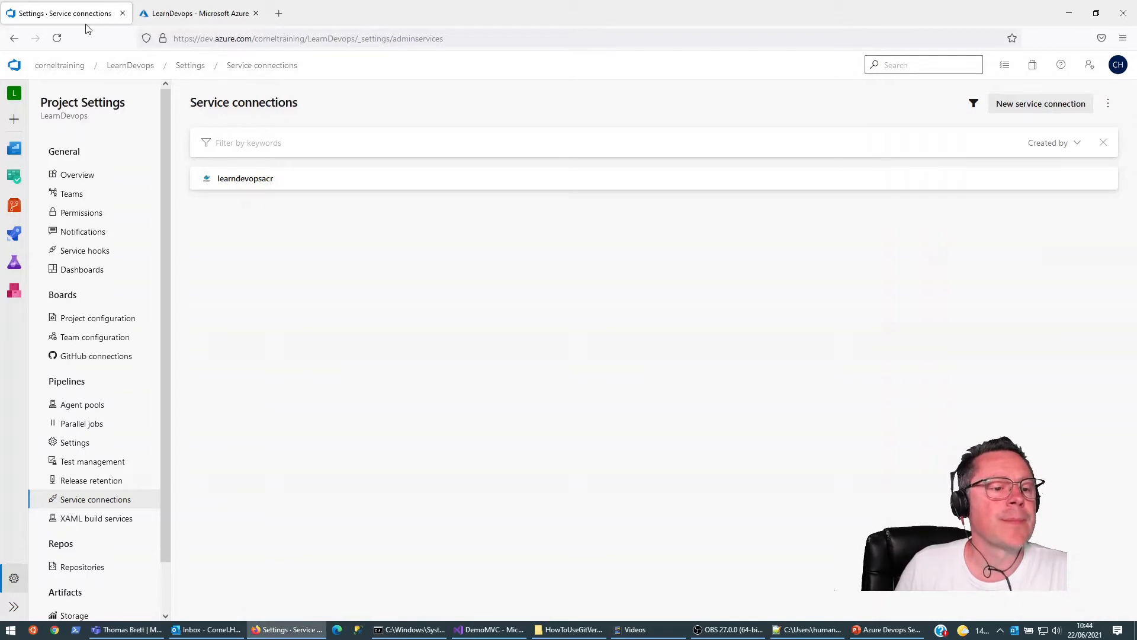
Step: Start a new LearnDevops pipeline in the classic editor, using Azure Repos Git, the DemoMVC repository and the master branch as source
left_click(132, 63)
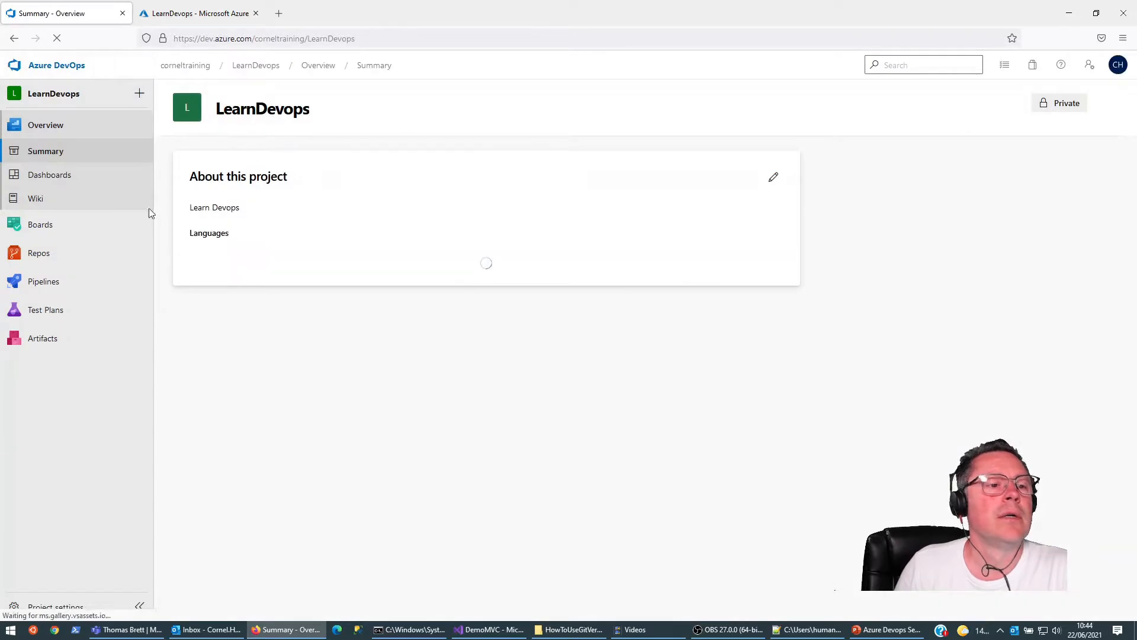
left_click(52, 281)
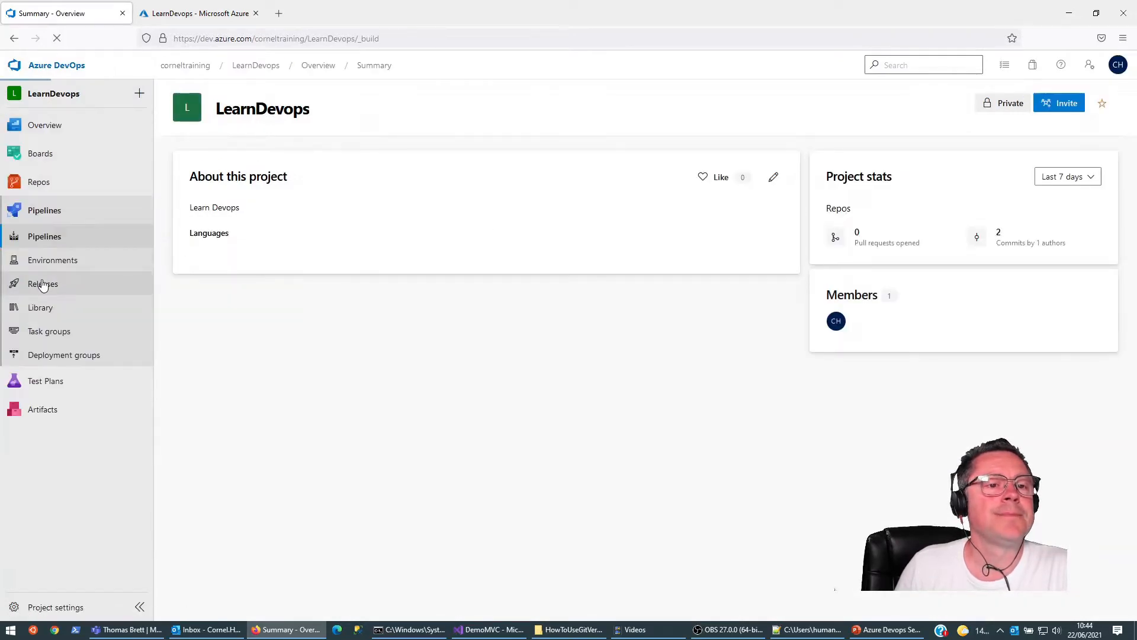
left_click(616, 437)
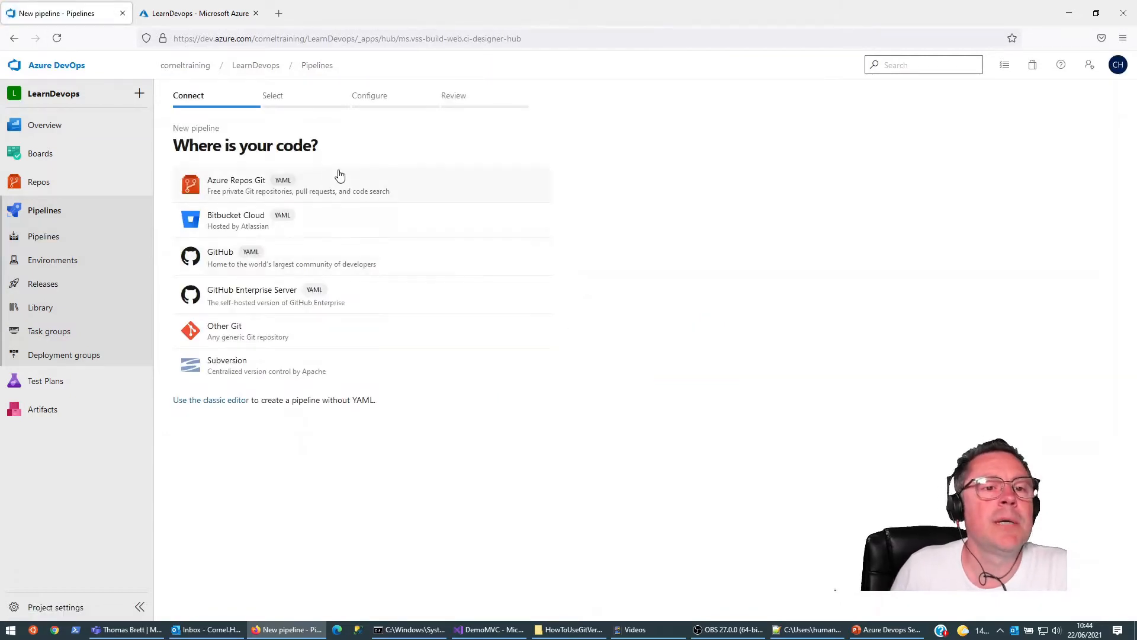
left_click(230, 333)
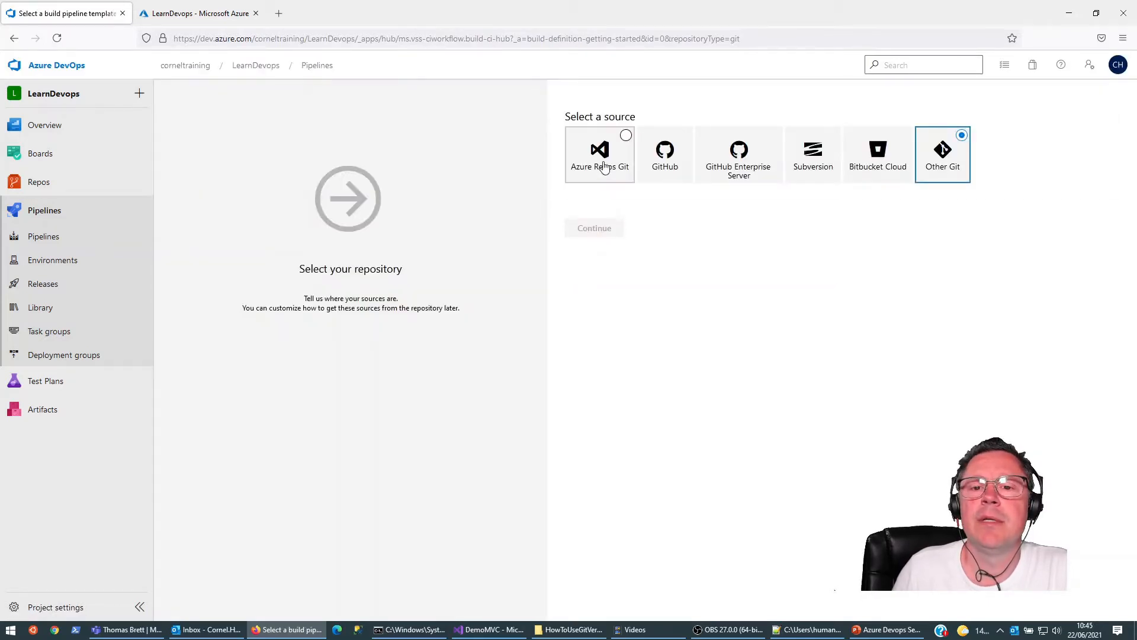
left_click(625, 135)
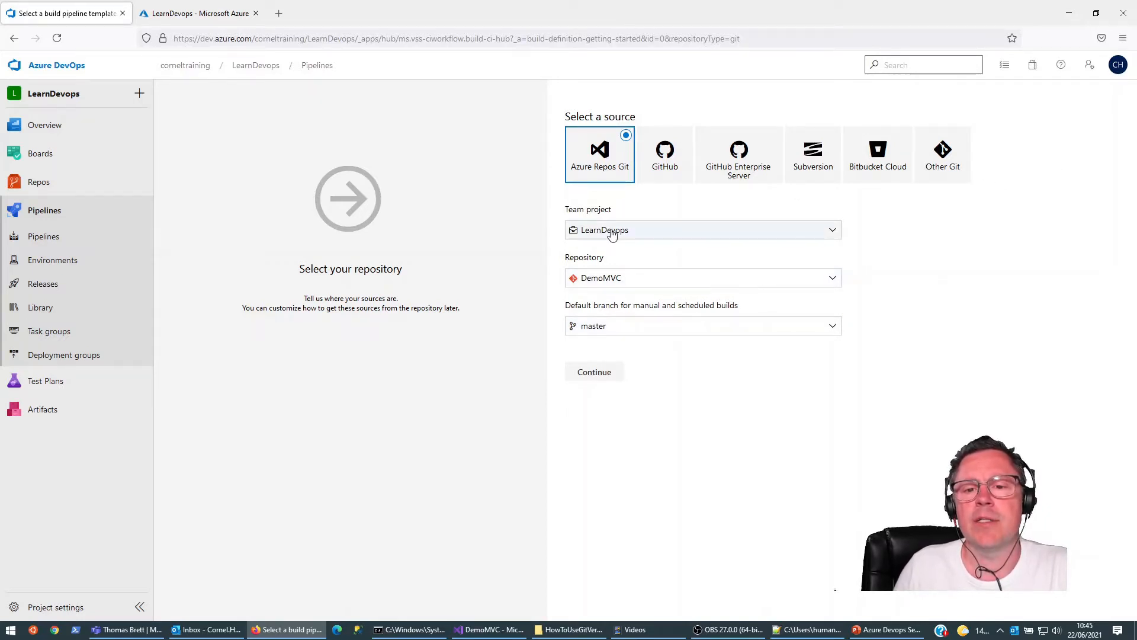
left_click(594, 372)
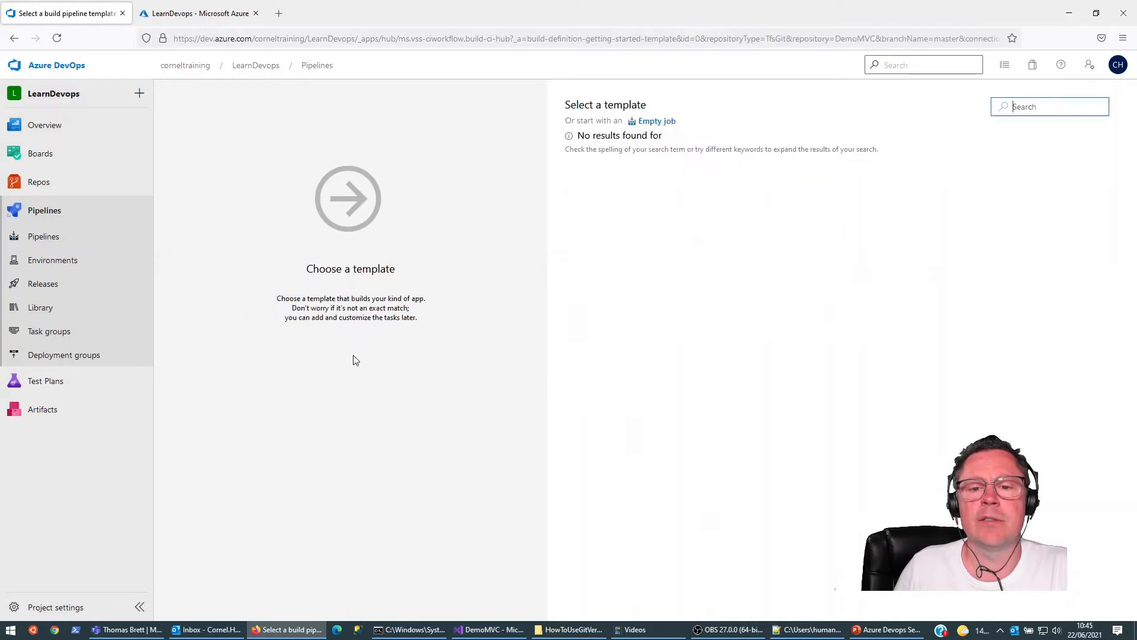
Step: Apply the YAML template to the pipeline and choose azure-pipelines.yml from the repository as its YAML file path
left_click_drag(611, 181, 613, 197)
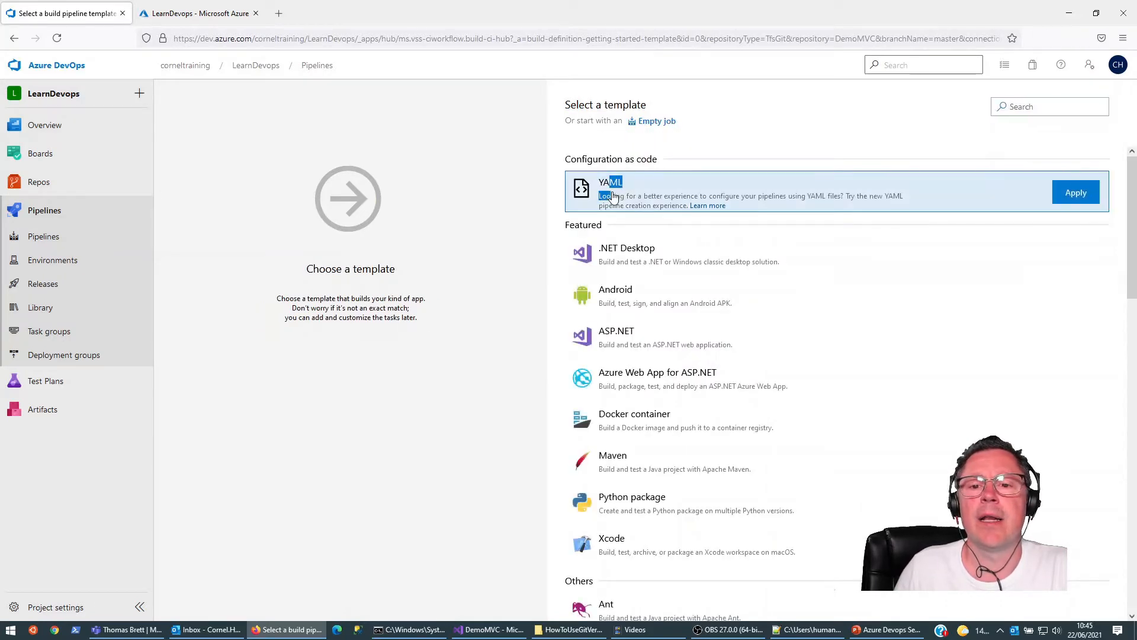
left_click(1078, 194)
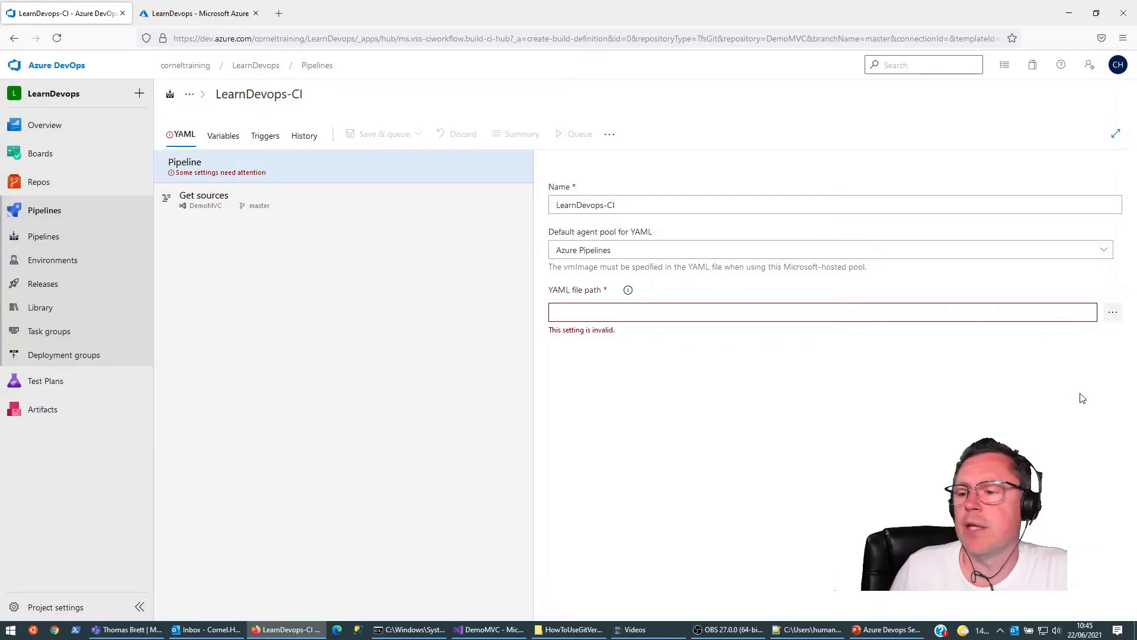
left_click(1113, 313)
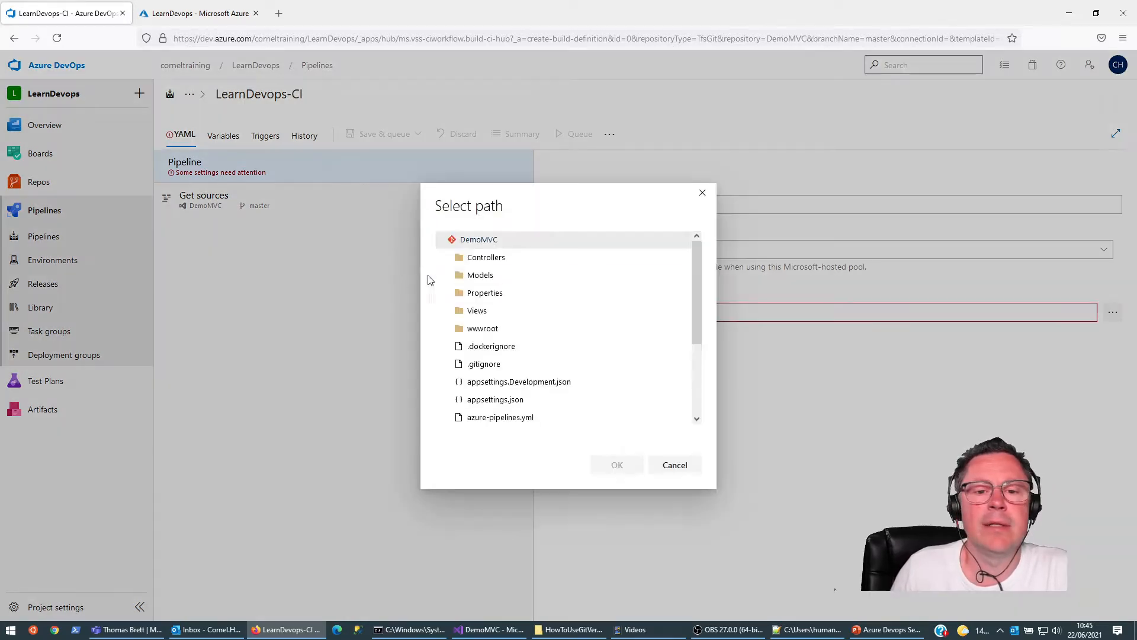
scroll(509, 364, "down", 2)
left_click(507, 358)
left_click(617, 465)
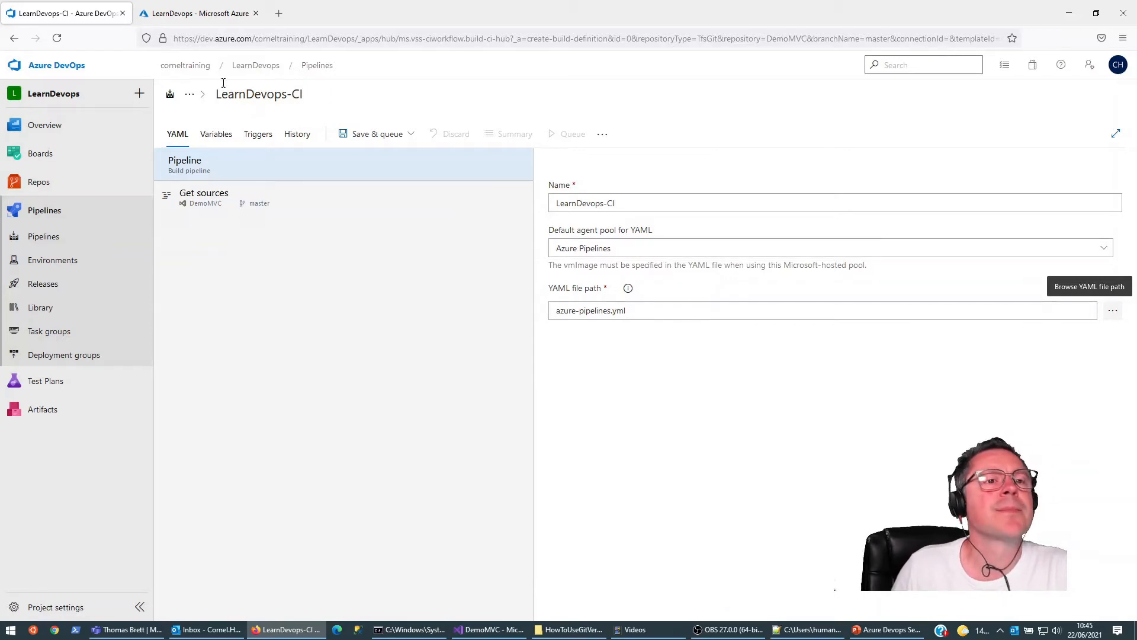
Step: Load the Azure DevOps organization home in a new browser tab and open the agent pools in the LearnDevops project settings
left_click_drag(175, 37, 313, 38)
key("ctrl+c")
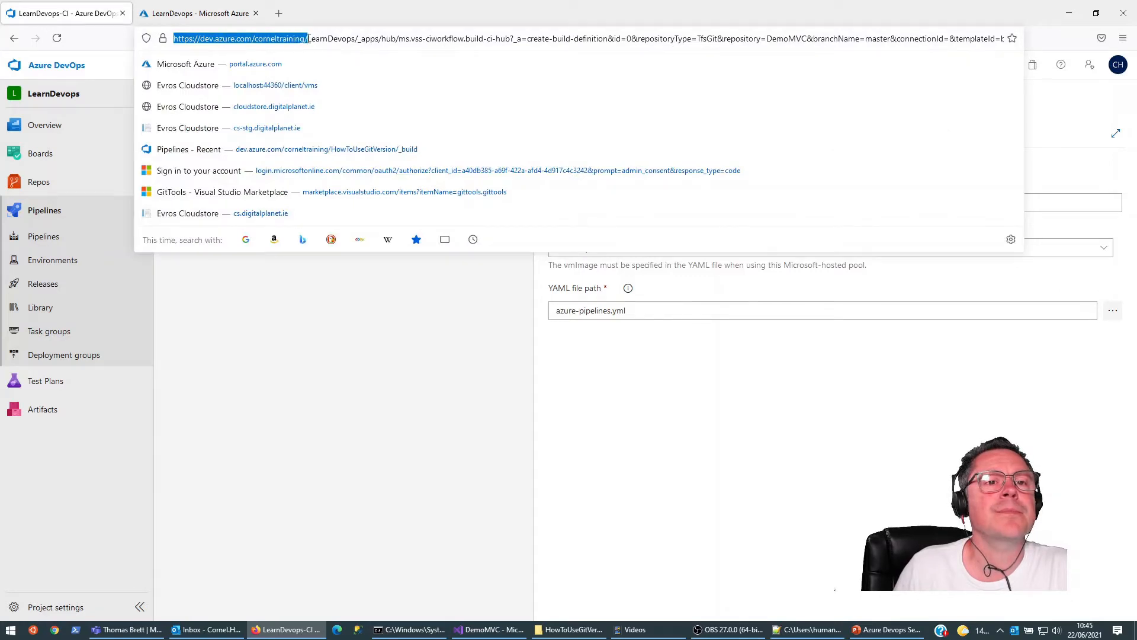
left_click(280, 18)
key("ctrl+v")
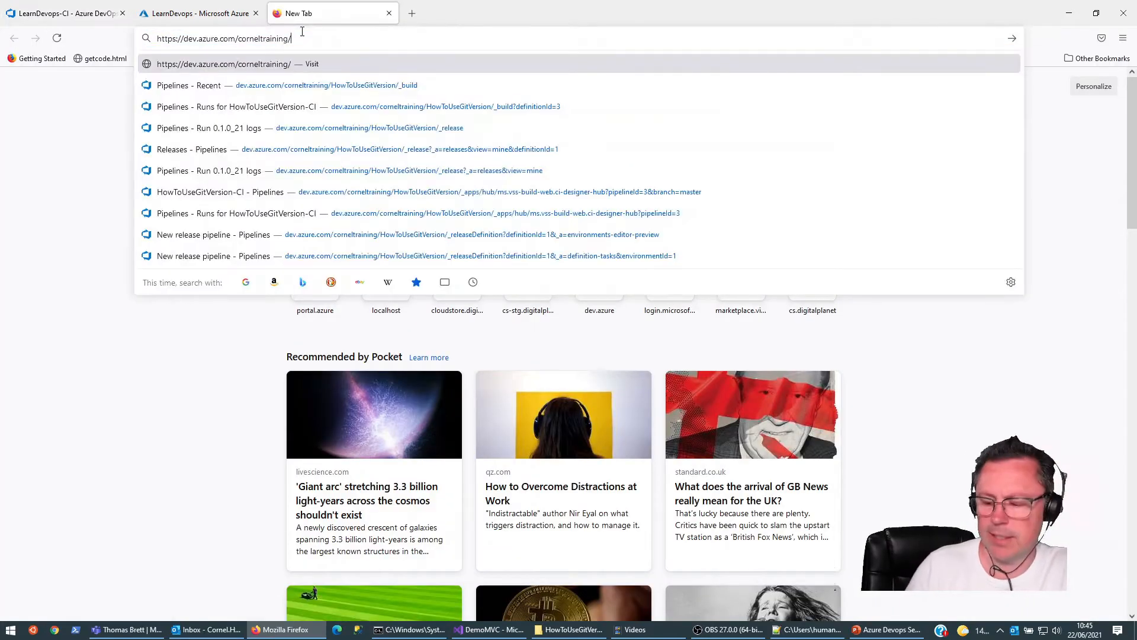
key("Return")
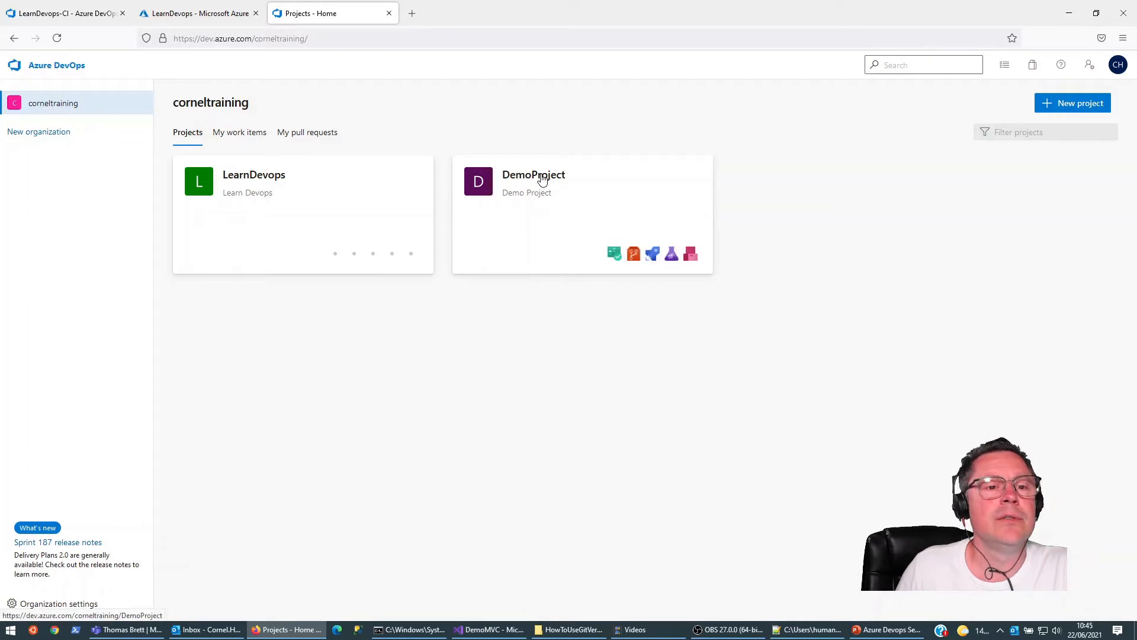
left_click(265, 175)
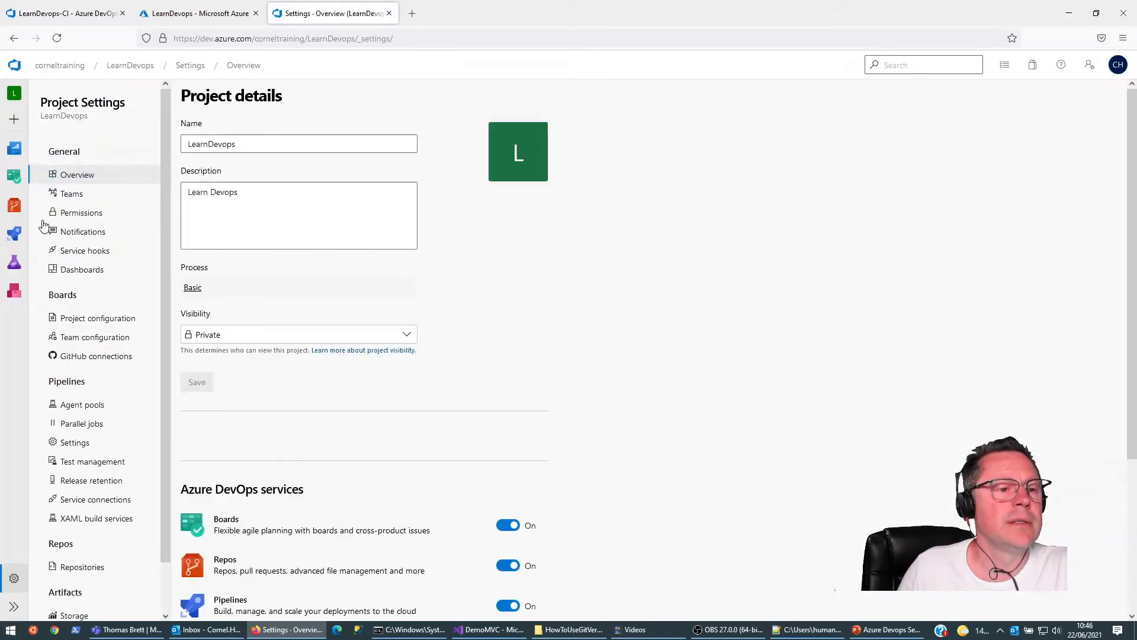
left_click(82, 406)
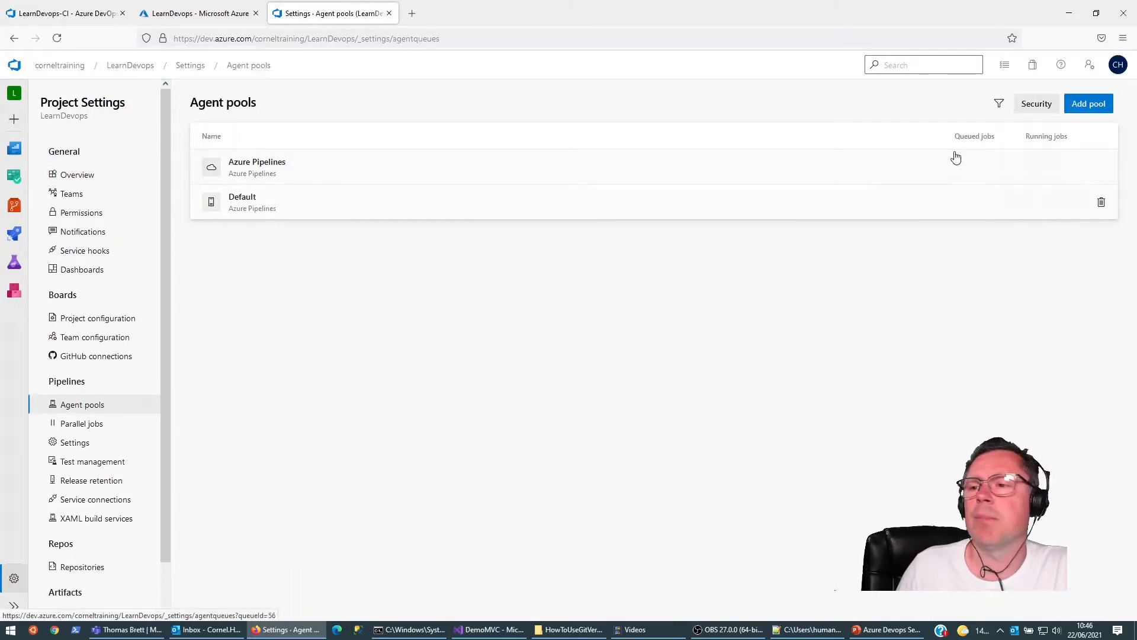
Step: Create a new self-hosted agent pool named LearnDevopsAgentPool, using the same text as its description
left_click(1093, 105)
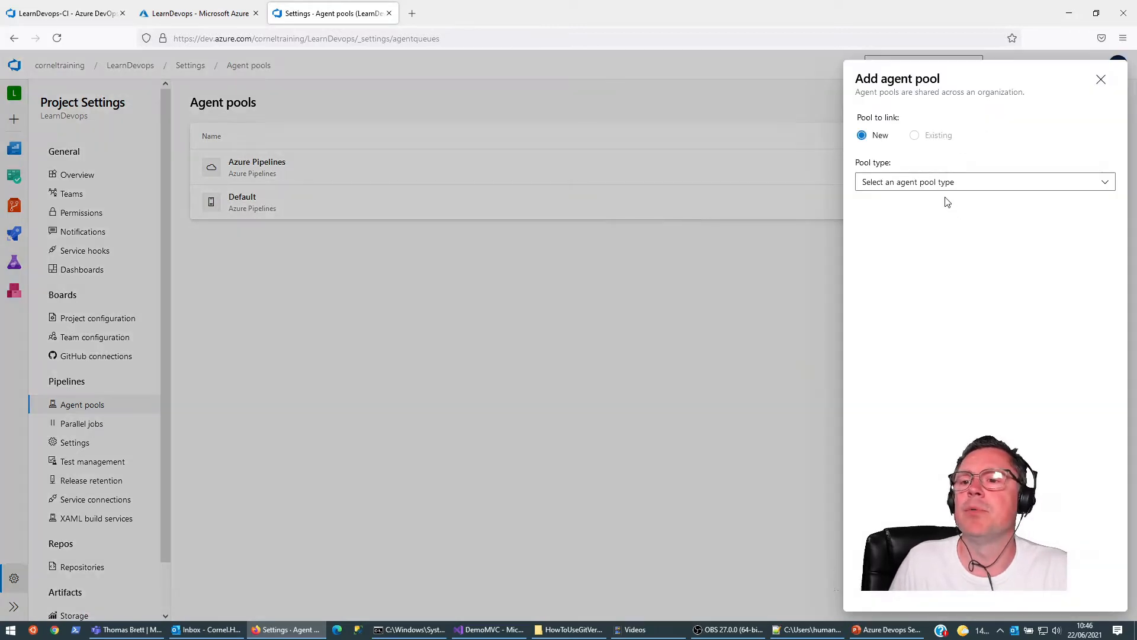
left_click(1105, 184)
left_click(906, 206)
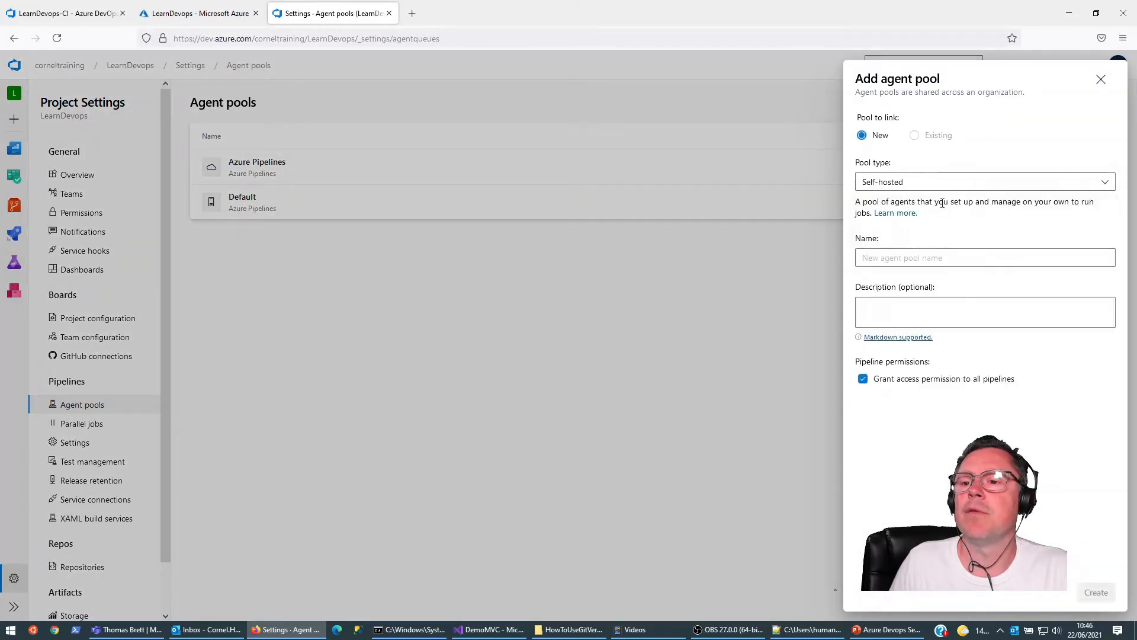
left_click(898, 254)
type("LearnD")
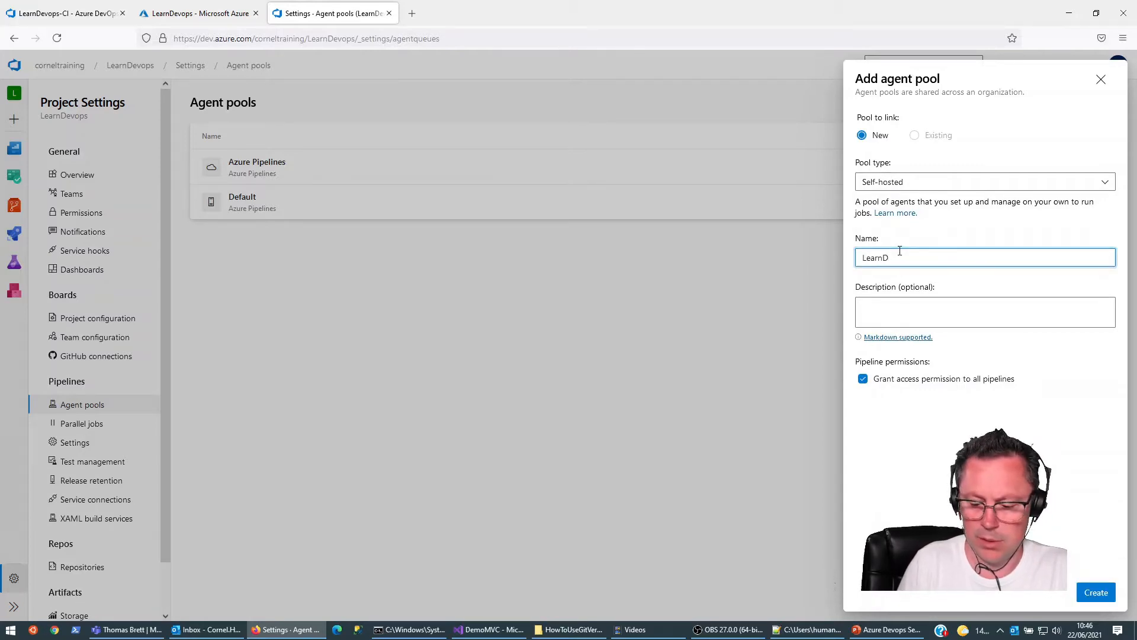
type("evopsAgentPool")
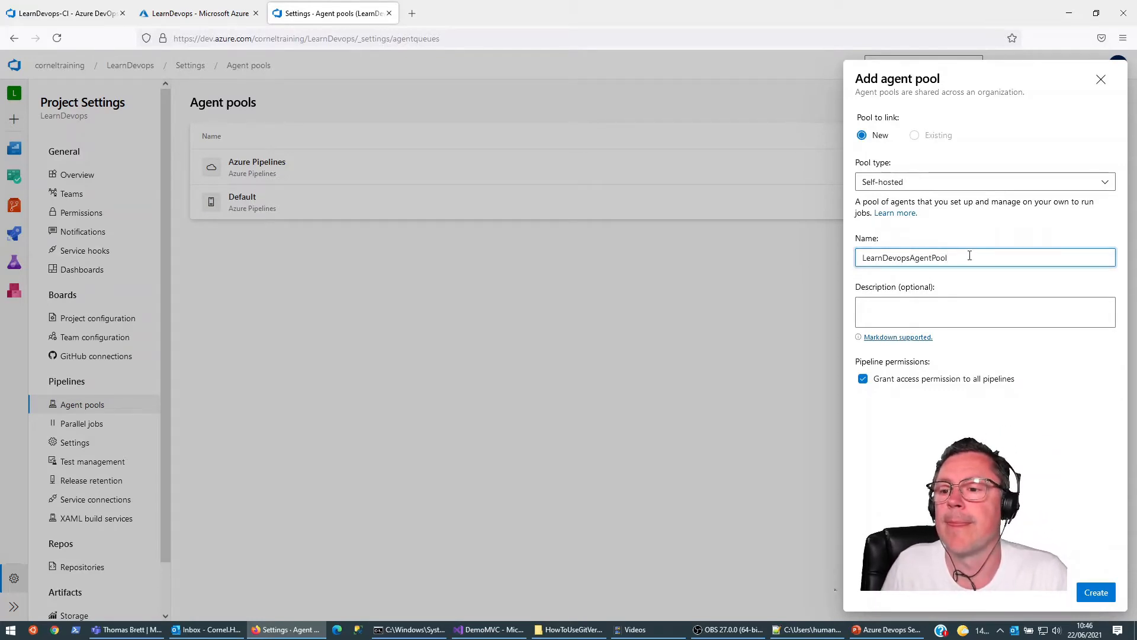
left_click_drag(967, 258, 800, 278)
key("ctrl+c")
left_click(931, 324)
key("ctrl+v")
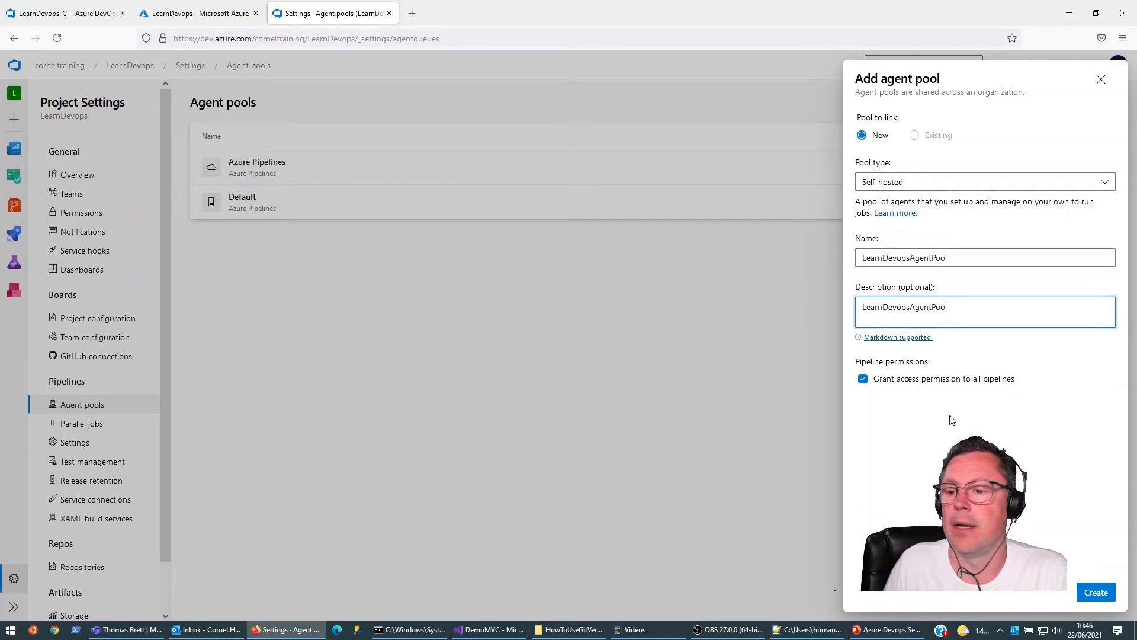
left_click(1097, 592)
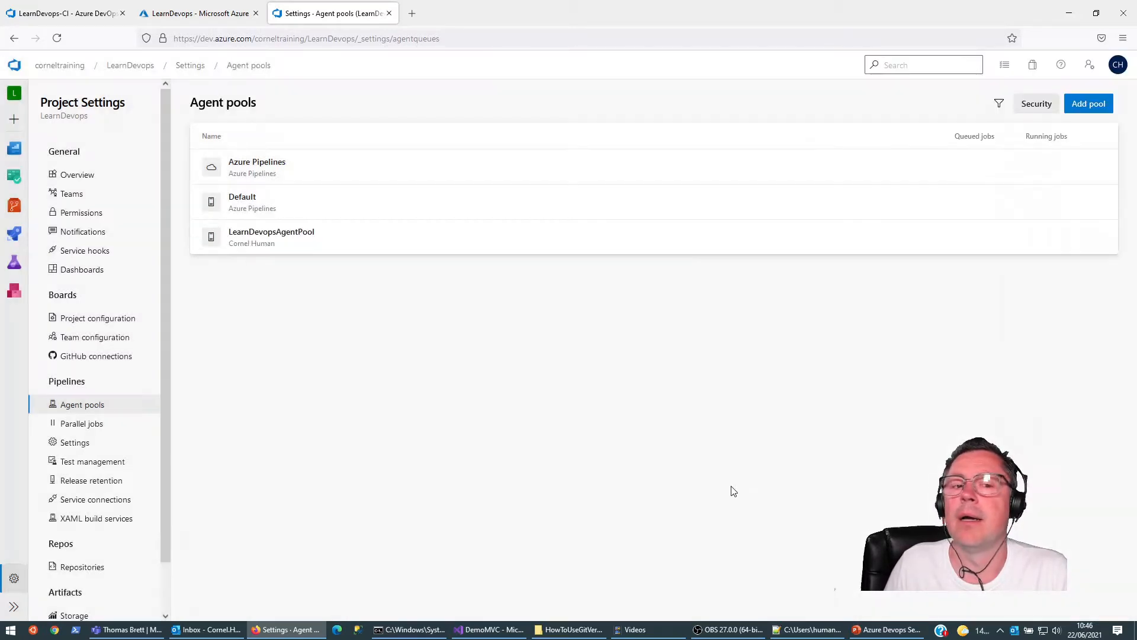
Step: Open the new agent instructions for LearnDevopsAgentPool and show the Linux x64 version
left_click(253, 230)
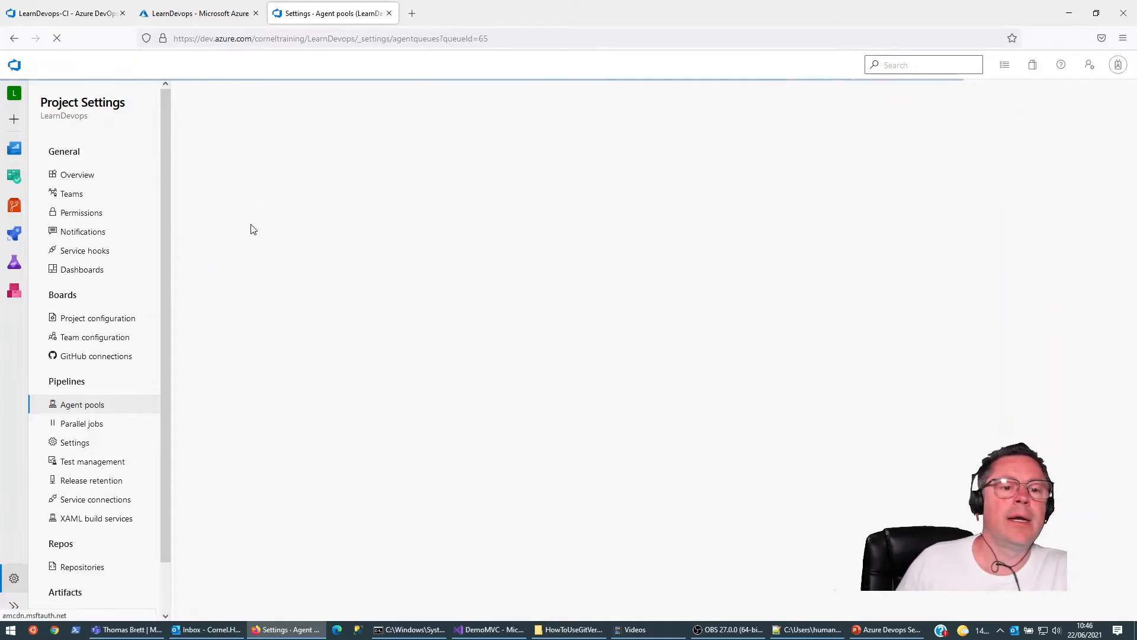
left_click(1065, 104)
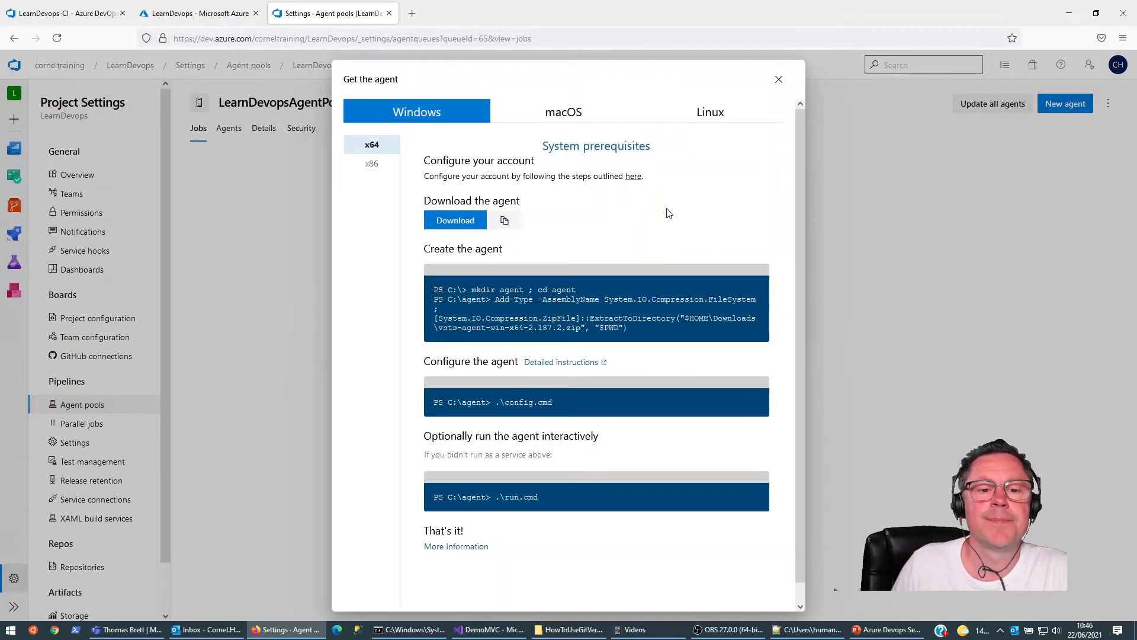
left_click(715, 119)
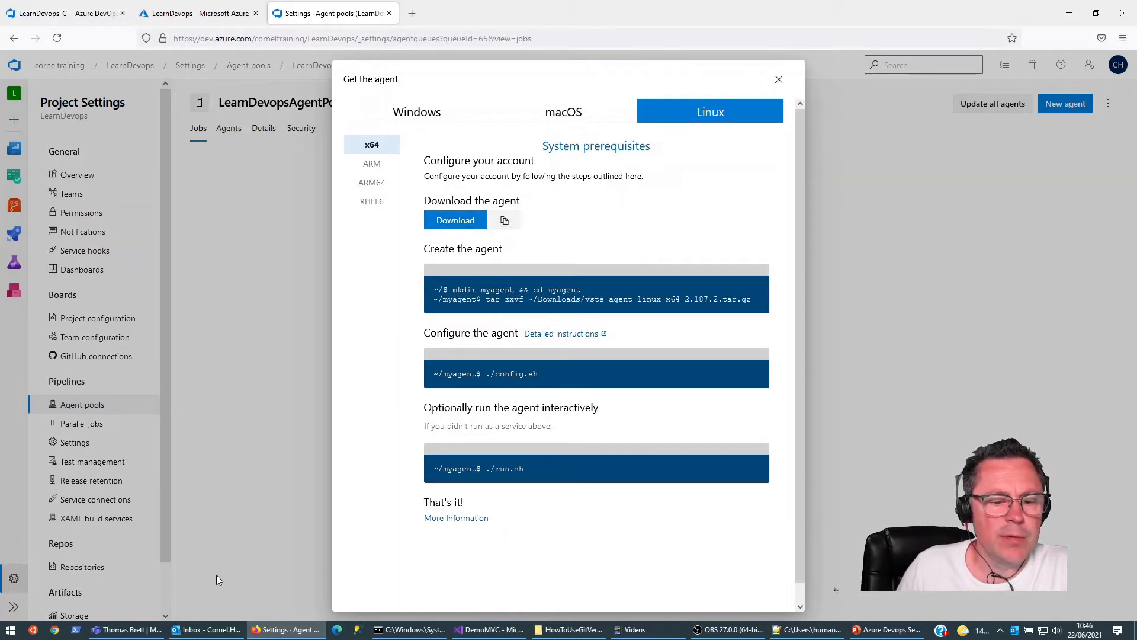
Step: Open the overview of the buildserver virtual machine in the Azure portal to find its public IP address
left_click(78, 13)
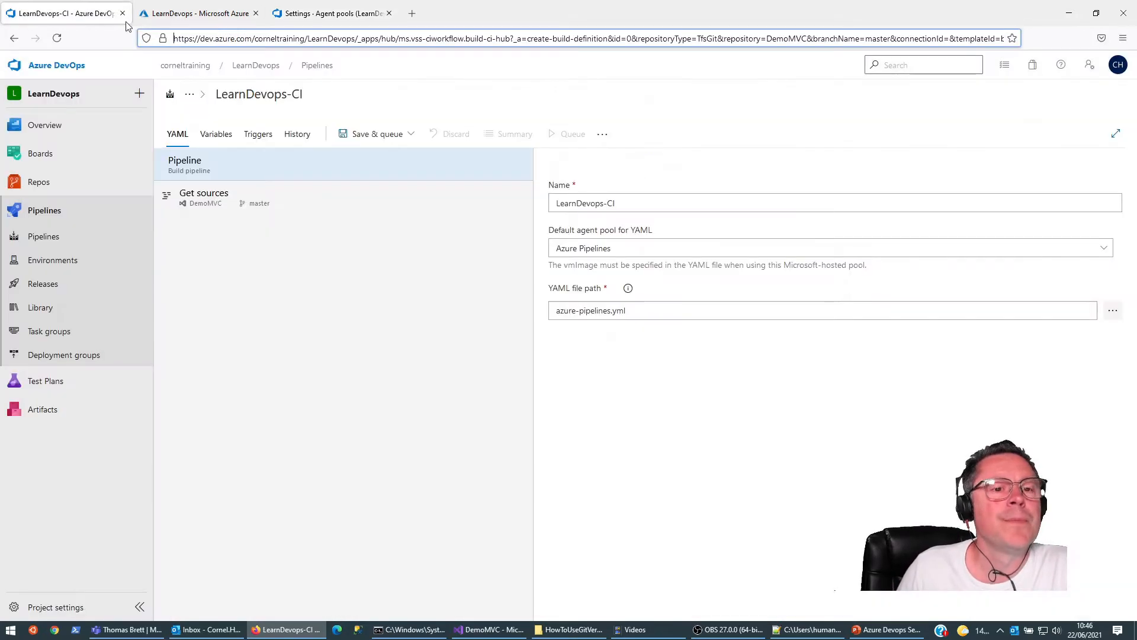
left_click(202, 13)
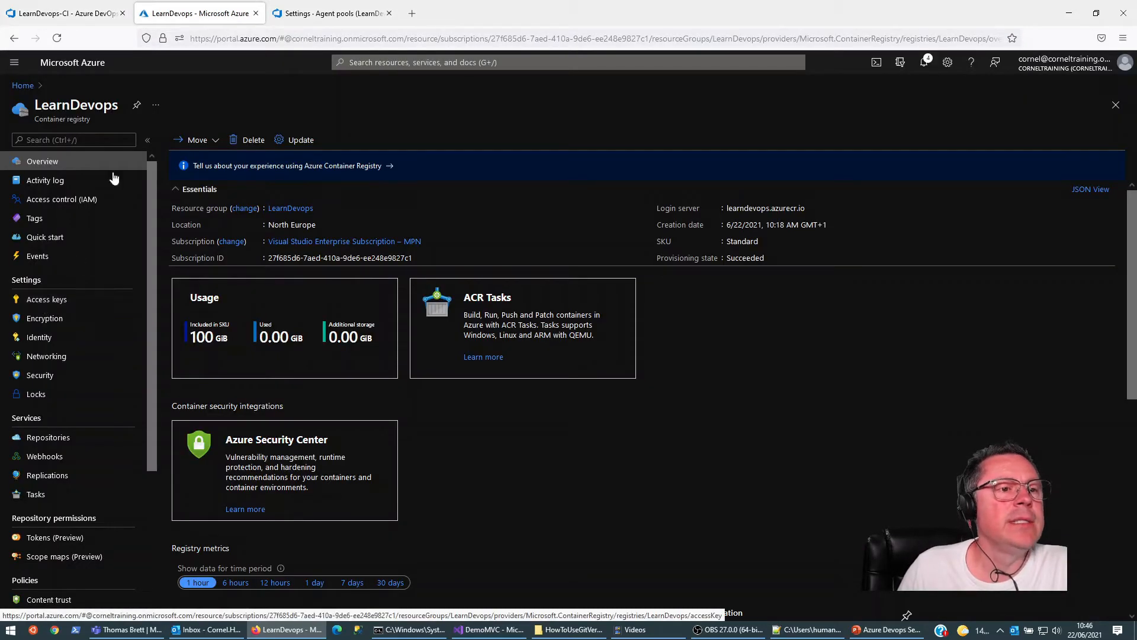
left_click(23, 86)
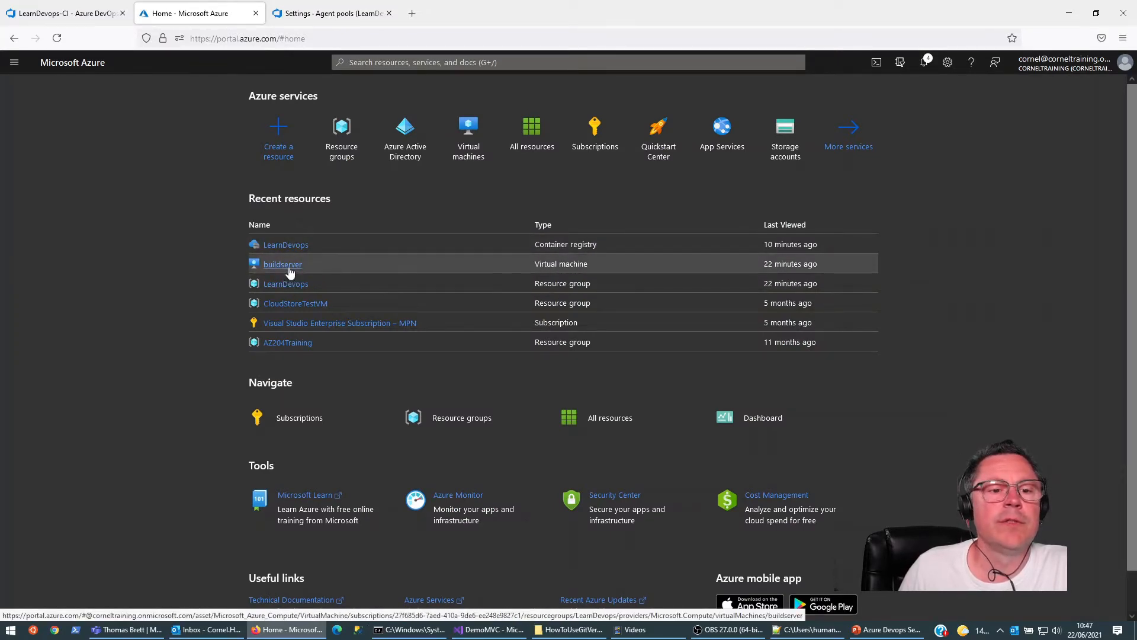
left_click(289, 266)
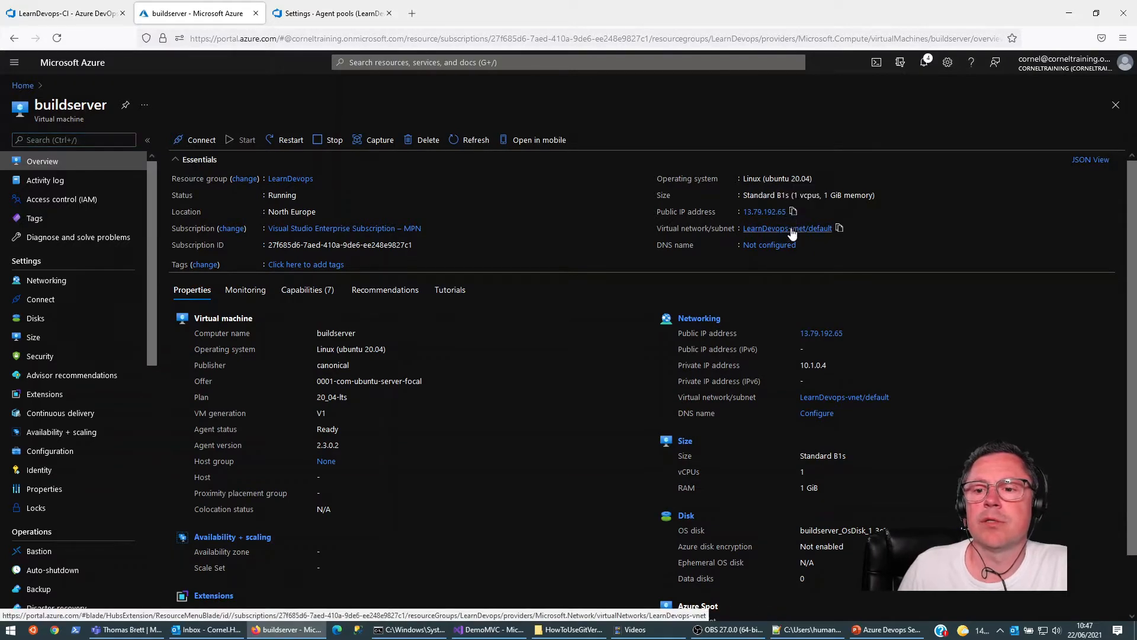
left_click(37, 634)
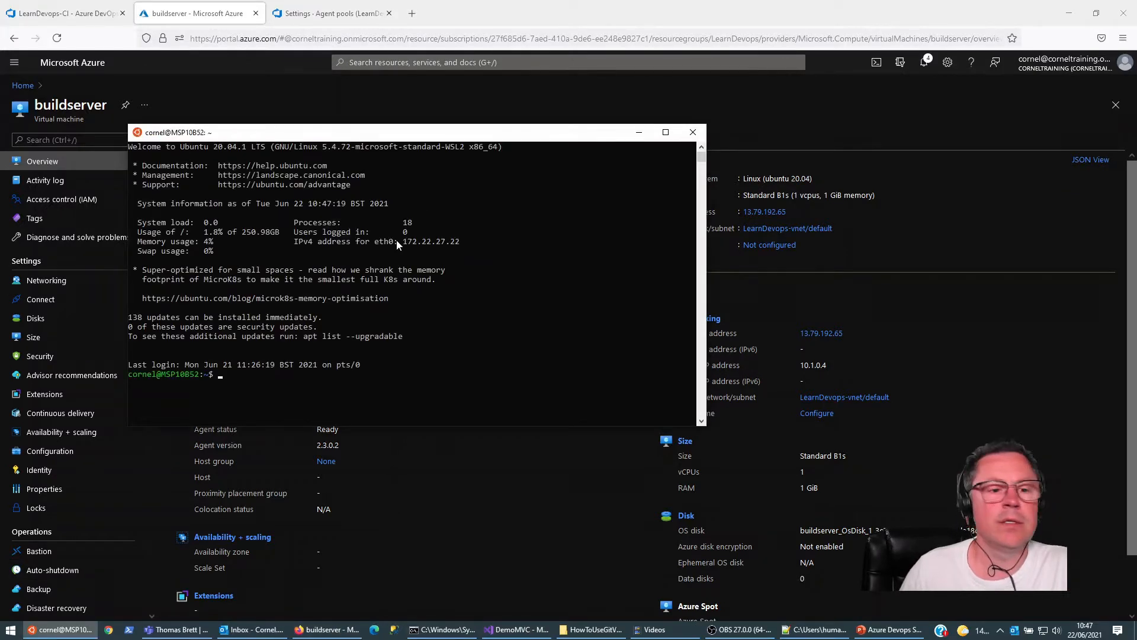
type("ssh")
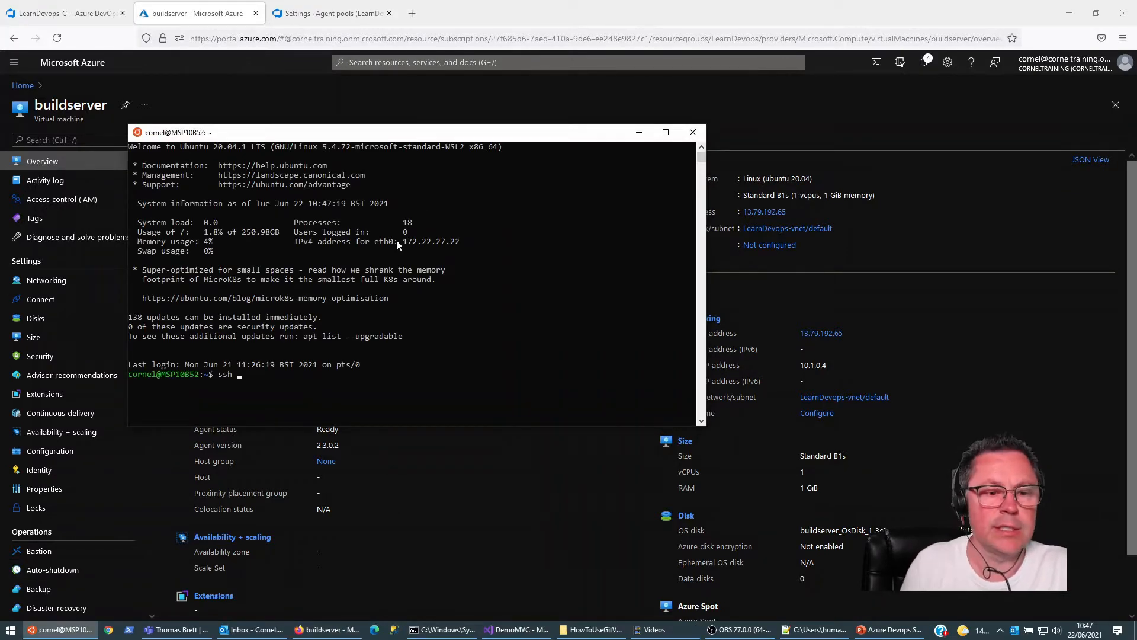
type(" azure")
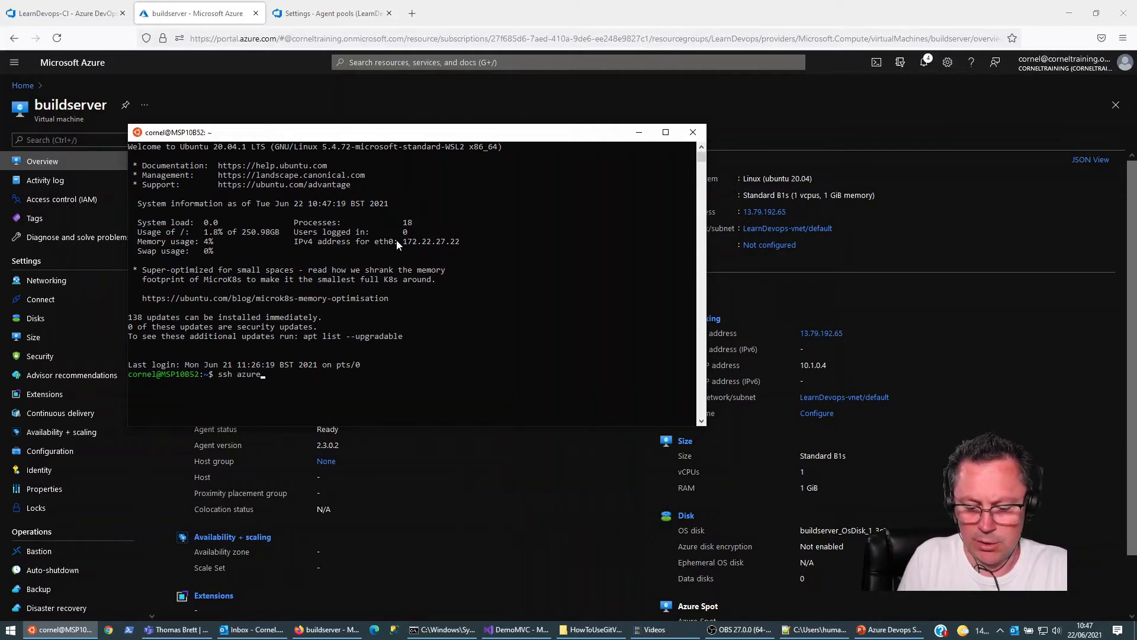
type("admin")
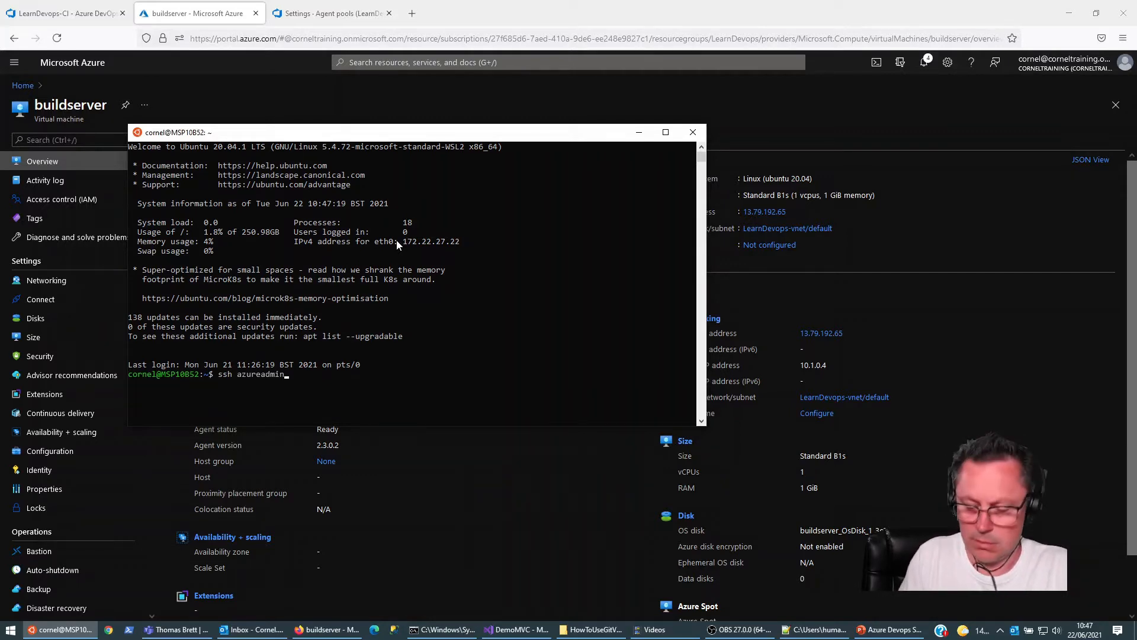
type("@")
right_click(395, 366)
key("Return")
type("yes")
key("Return")
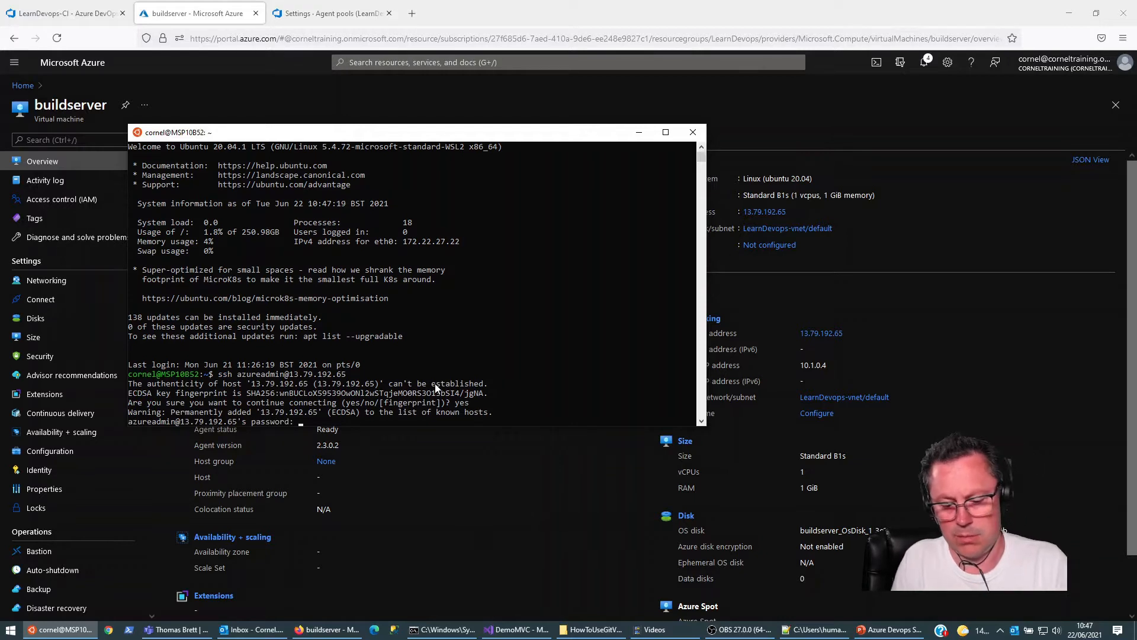
key("Return")
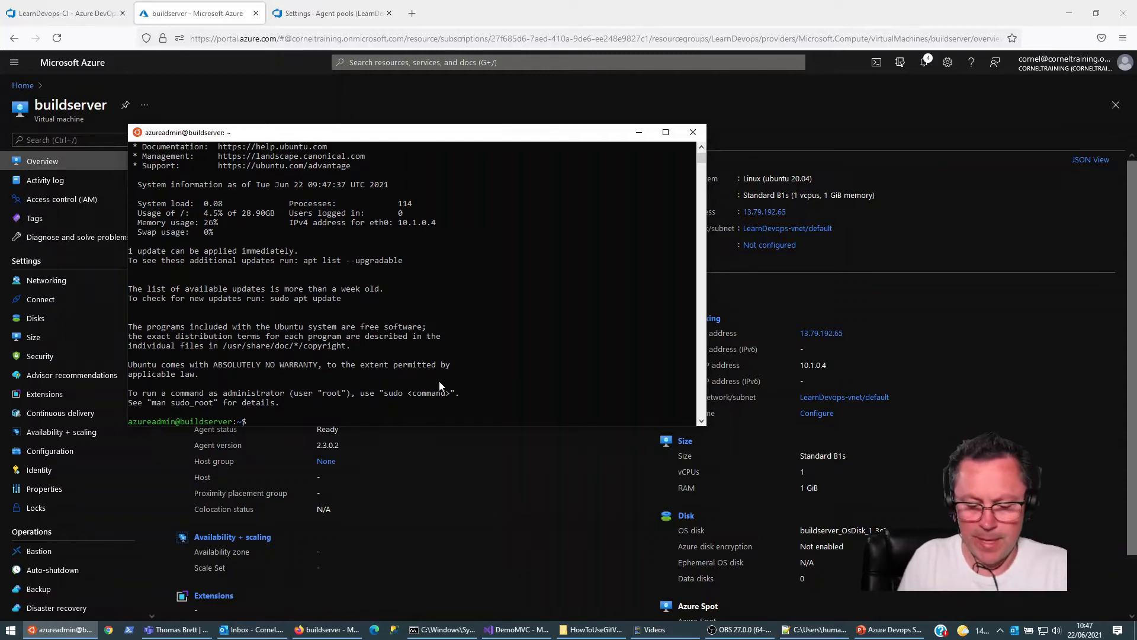
Step: List the contents of the build server's home directory and clear the terminal screen
type("ls")
key("Return")
type("cls")
key("Return")
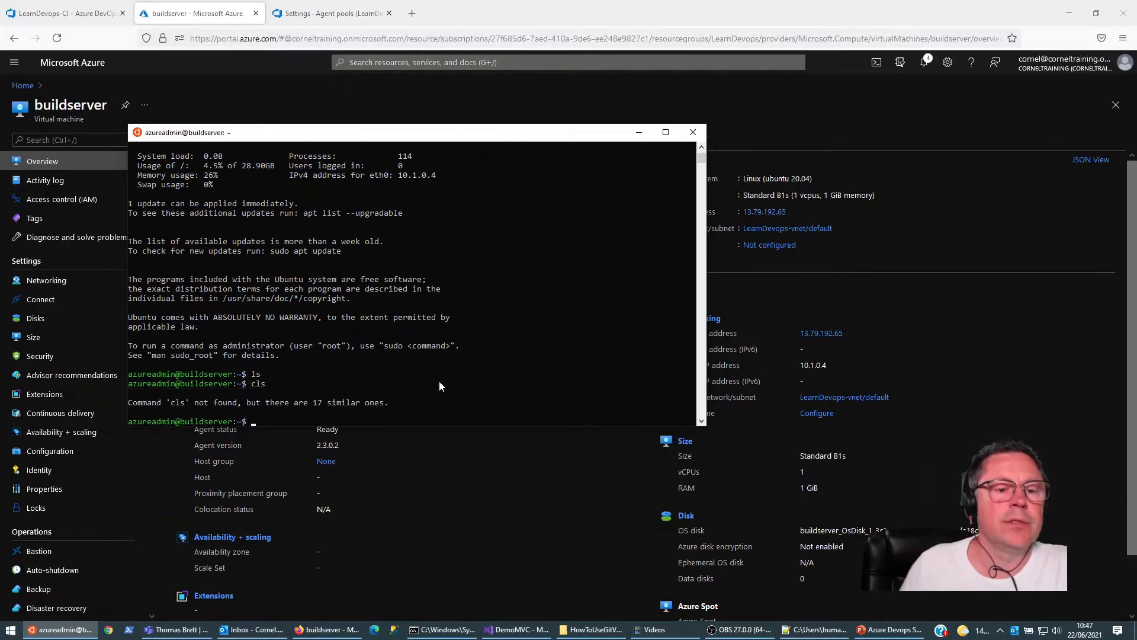
key("ctrl+l")
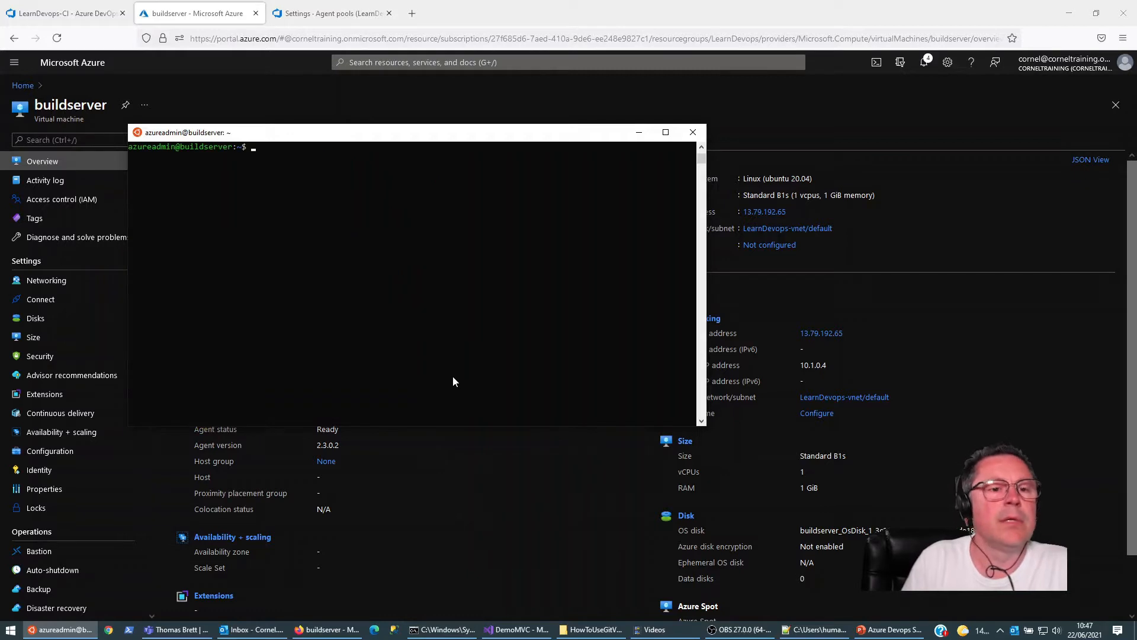
left_click_drag(409, 139, 460, 141)
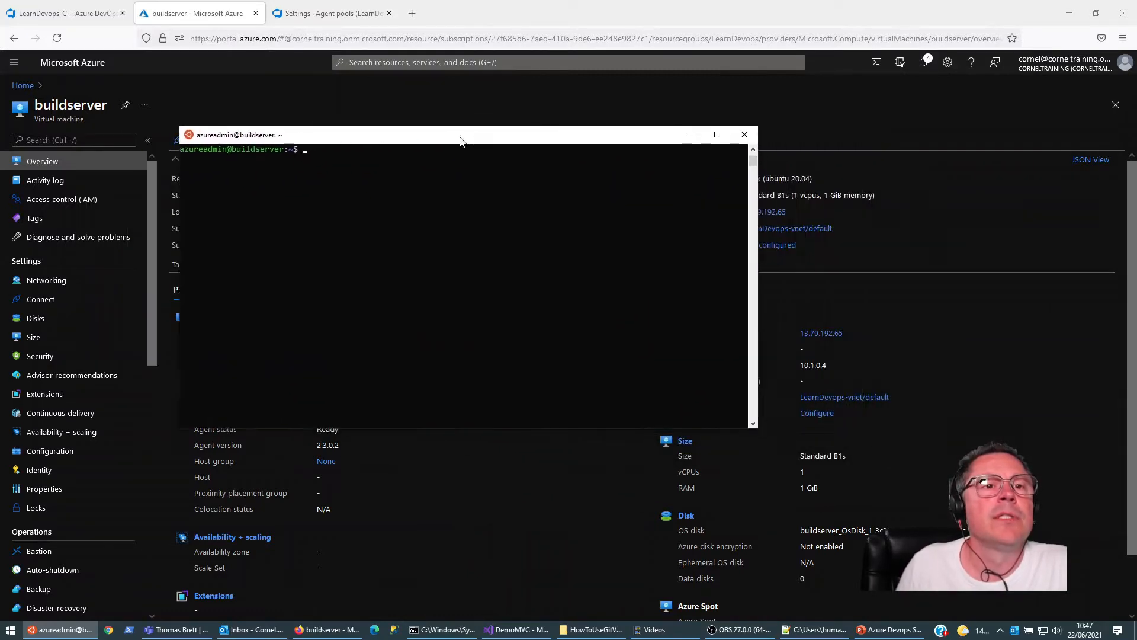
Step: Copy the Linux x64 agent's download URL, fetch the package with wget on the build server, and list the home directory
left_click(361, 13)
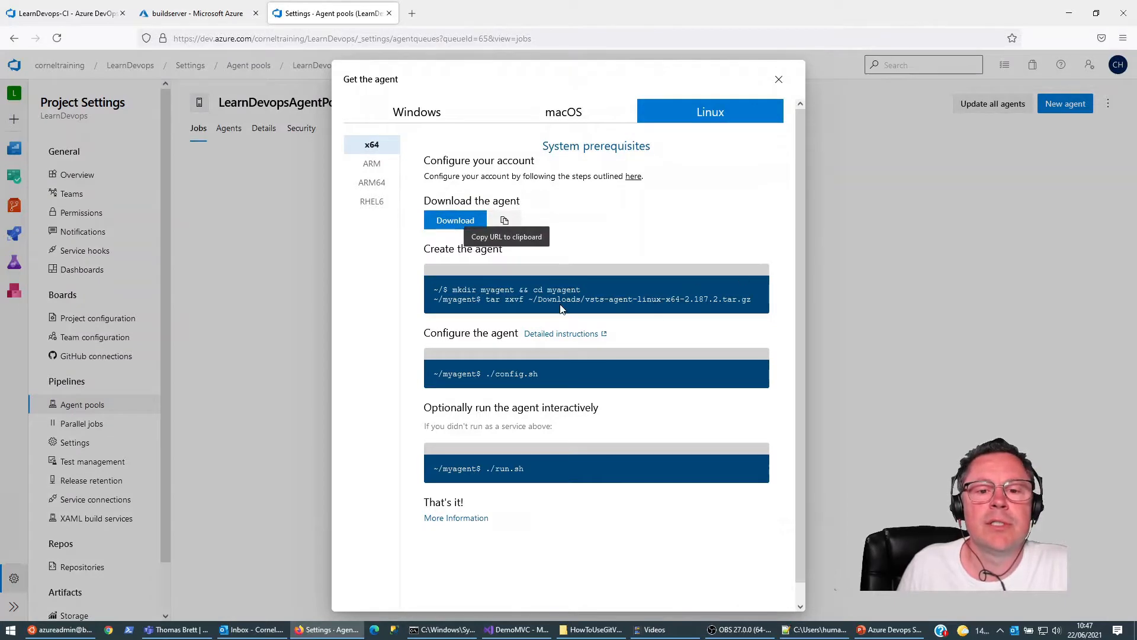
left_click(504, 221)
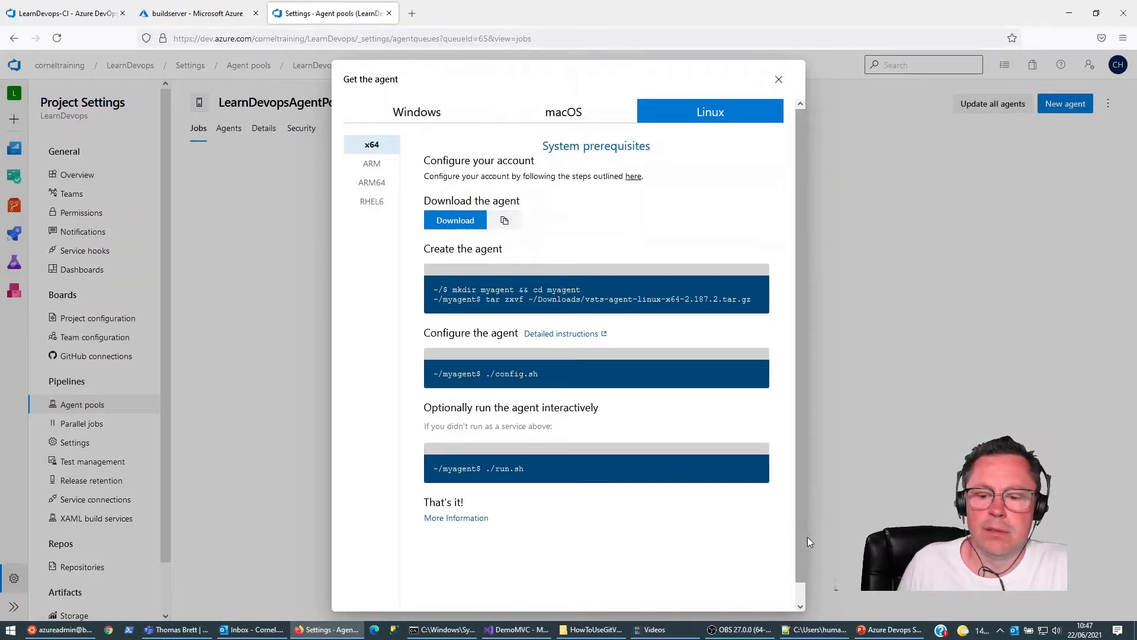
left_click(59, 629)
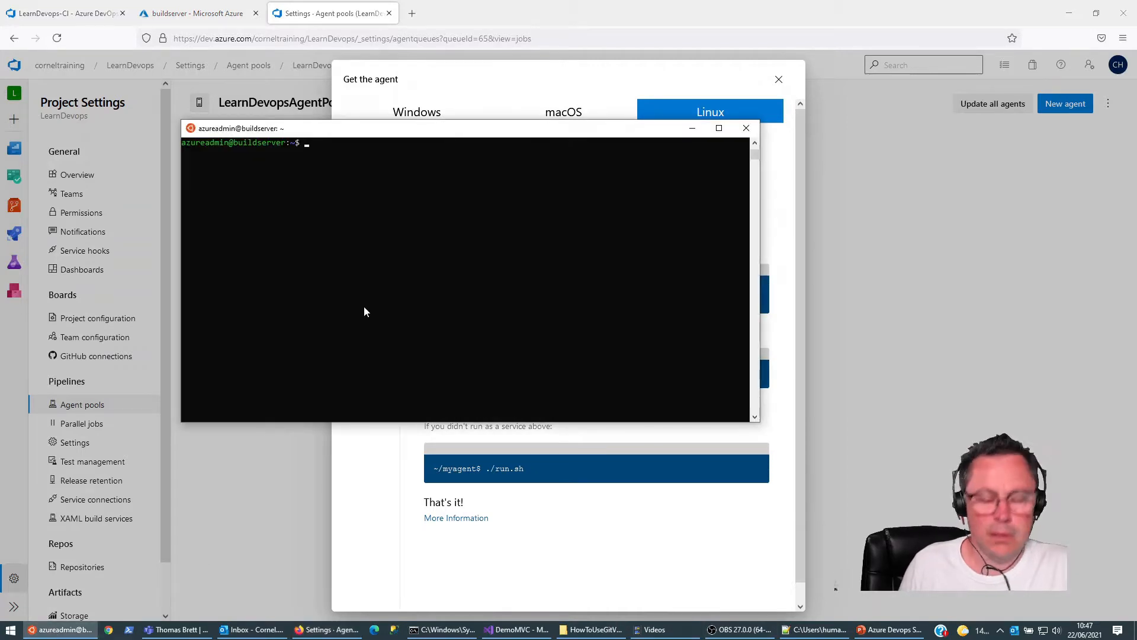
left_click_drag(460, 127, 484, 155)
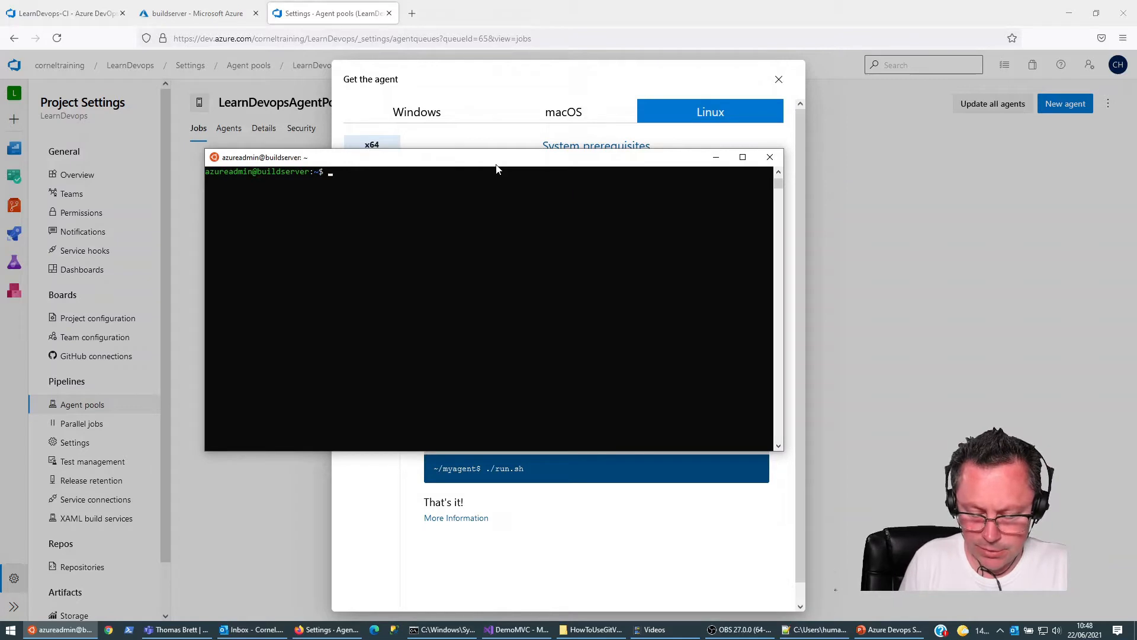
type("wge")
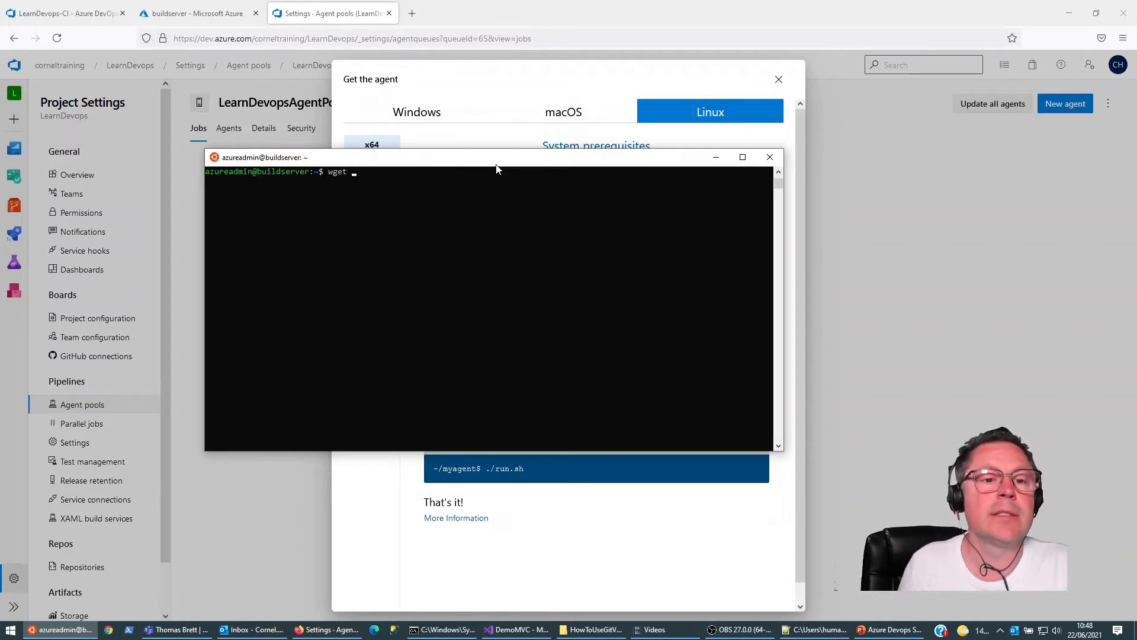
type("t")
right_click(505, 213)
key("Return")
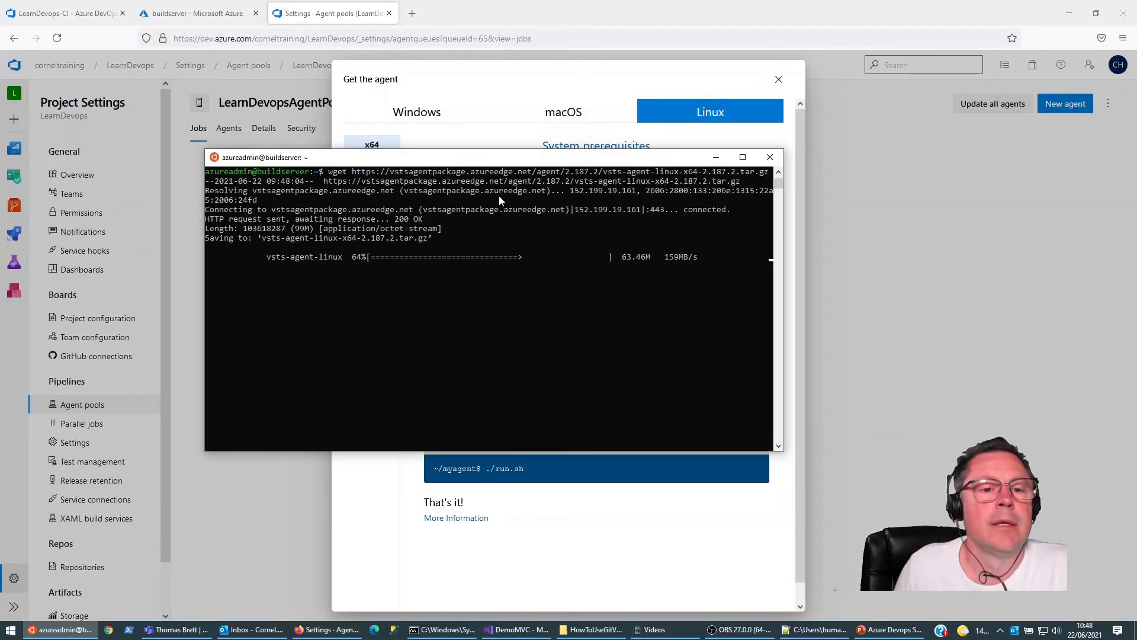
type("ls")
key("Return")
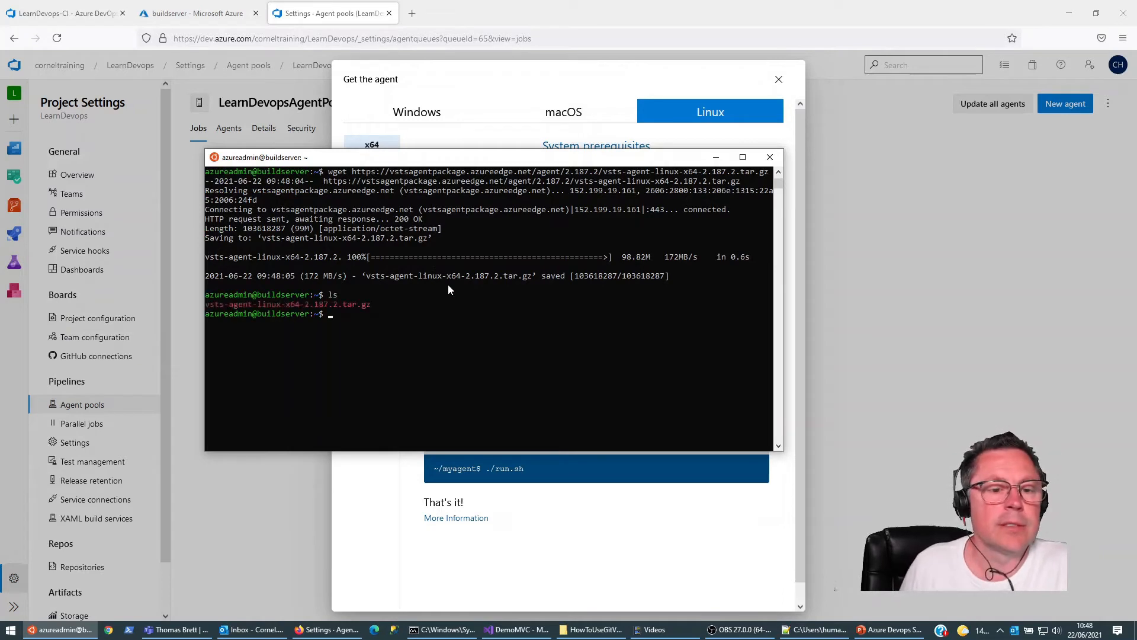
Step: Run the agent instructions' mkdir myagent && cd myagent command on the build server
left_click(508, 77)
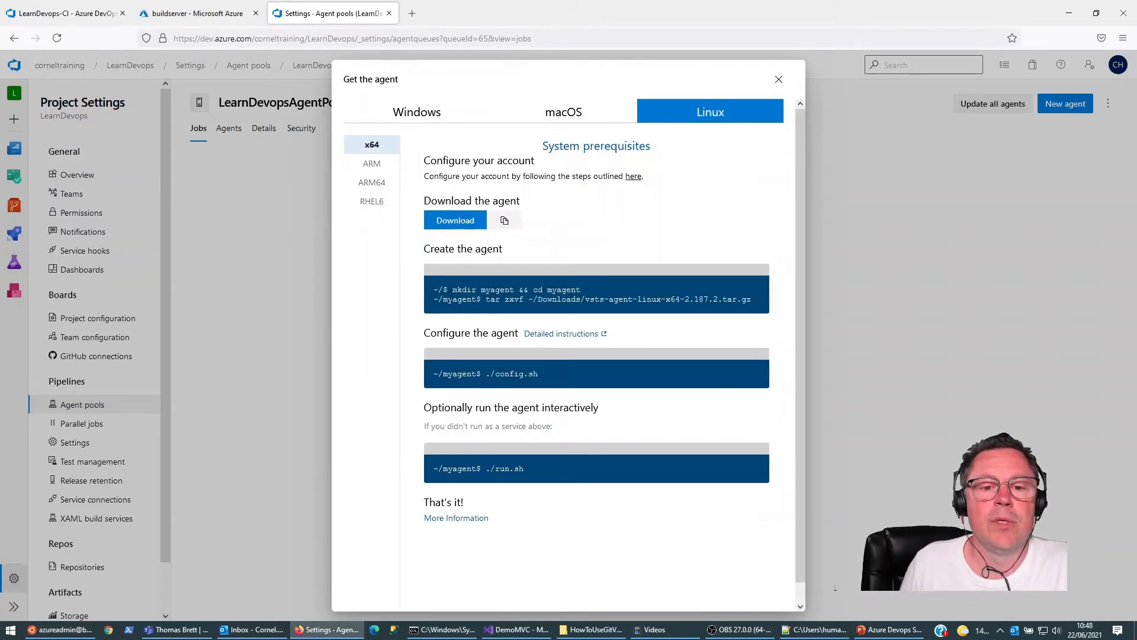
left_click_drag(452, 289, 578, 289)
key("super+c")
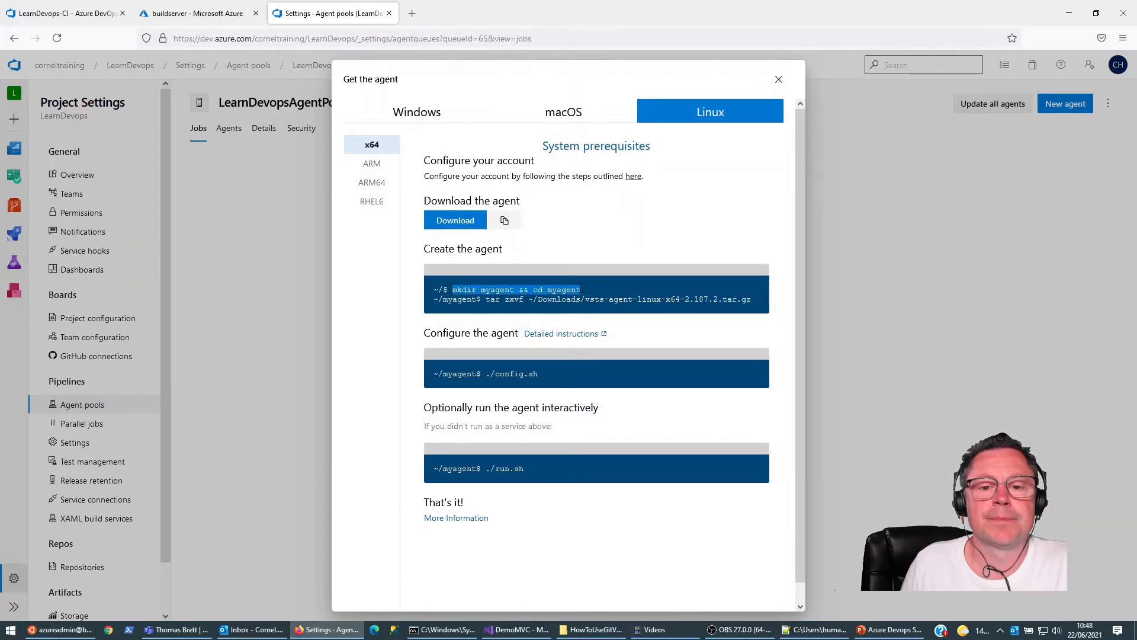
left_click(59, 629)
right_click(352, 393)
key("Return")
Step: Extract ~/vsts-agent-linux-x64-2.187.2.tar.gz into the myagent folder with tar zxvf, removing Downloads from the copied path, and list the extracted files
left_click(566, 80)
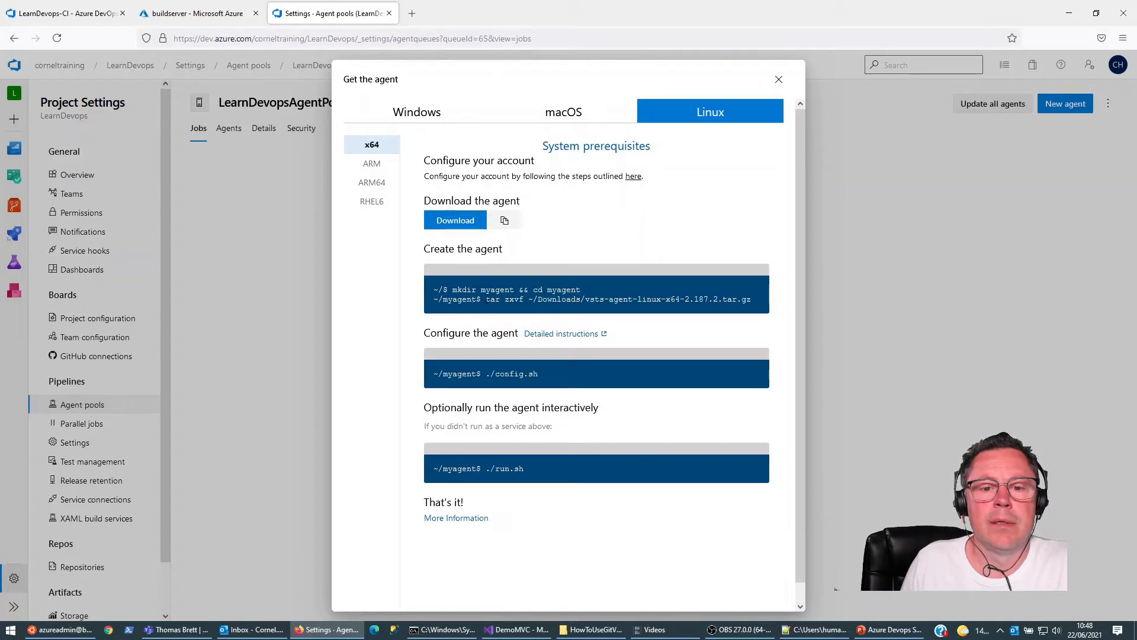
left_click_drag(493, 299, 751, 299)
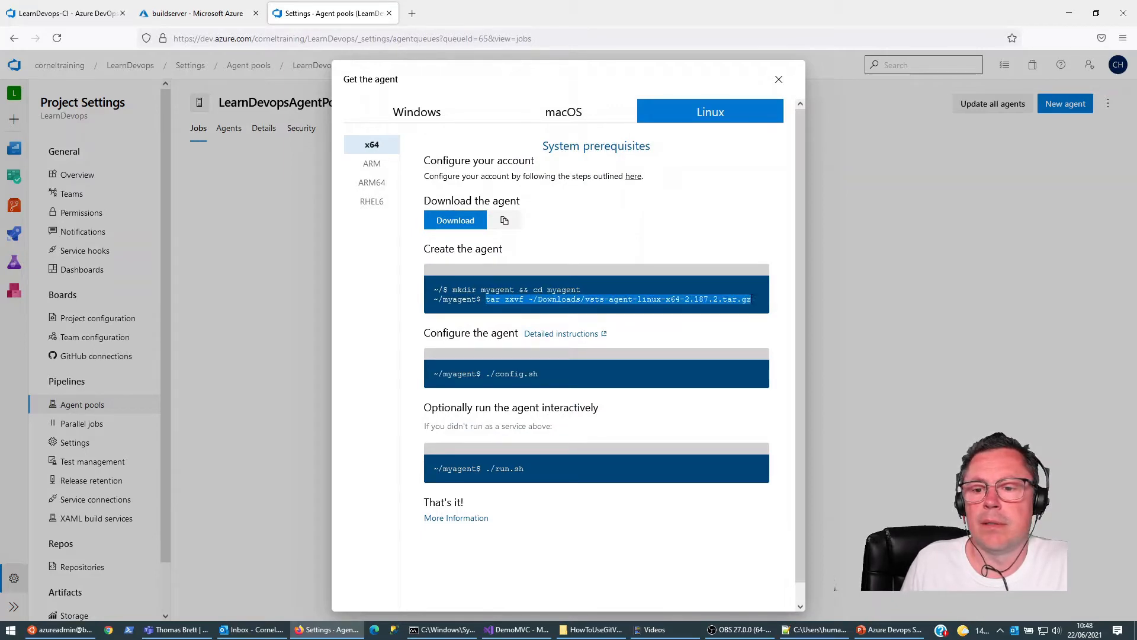
key("ctrl+c")
left_click(59, 629)
right_click(484, 360)
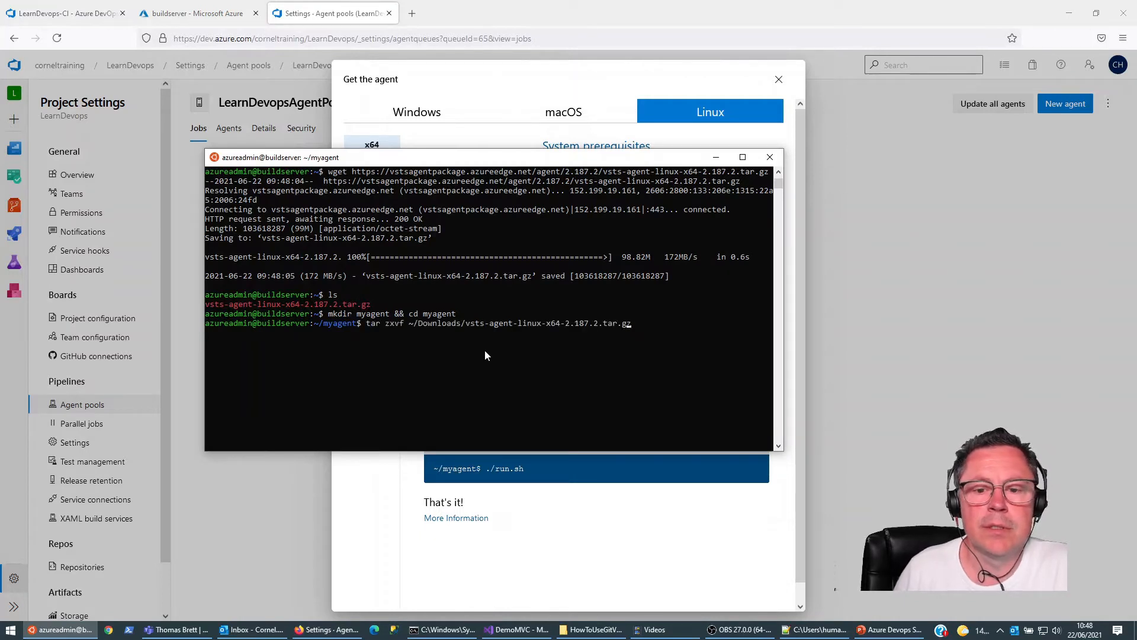
key("Left")
key("BackSpace")
key("BackSpace")
key("BackSpace")
key("BackSpace")
key("BackSpace")
key("BackSpace")
key("BackSpace")
key("BackSpace")
key("BackSpace")
key("BackSpace")
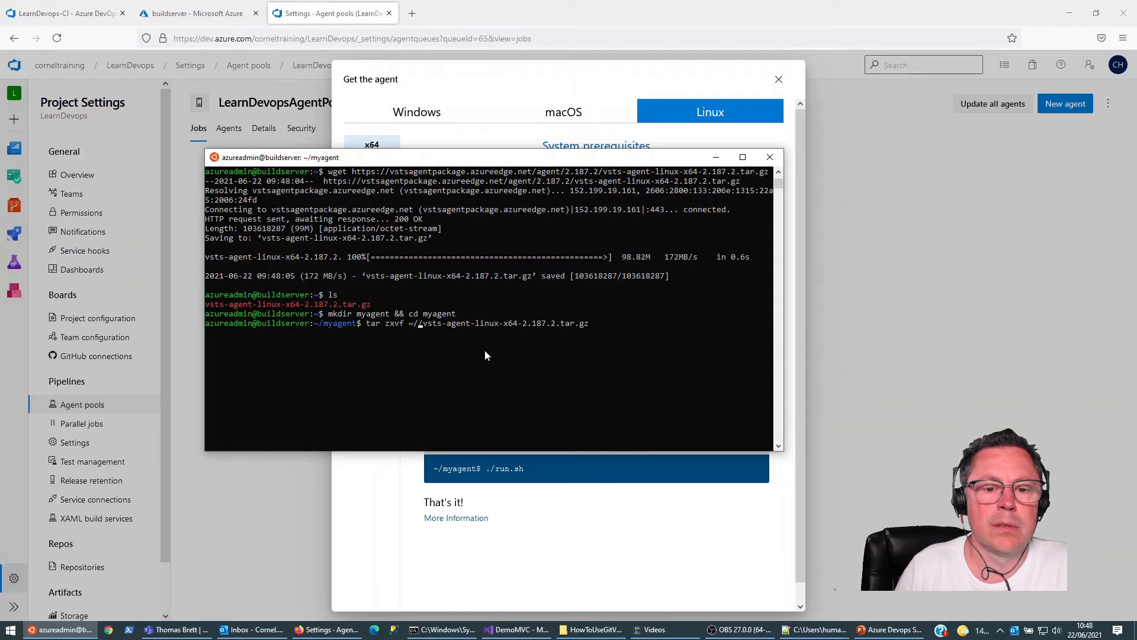
key("BackSpace")
key("Return")
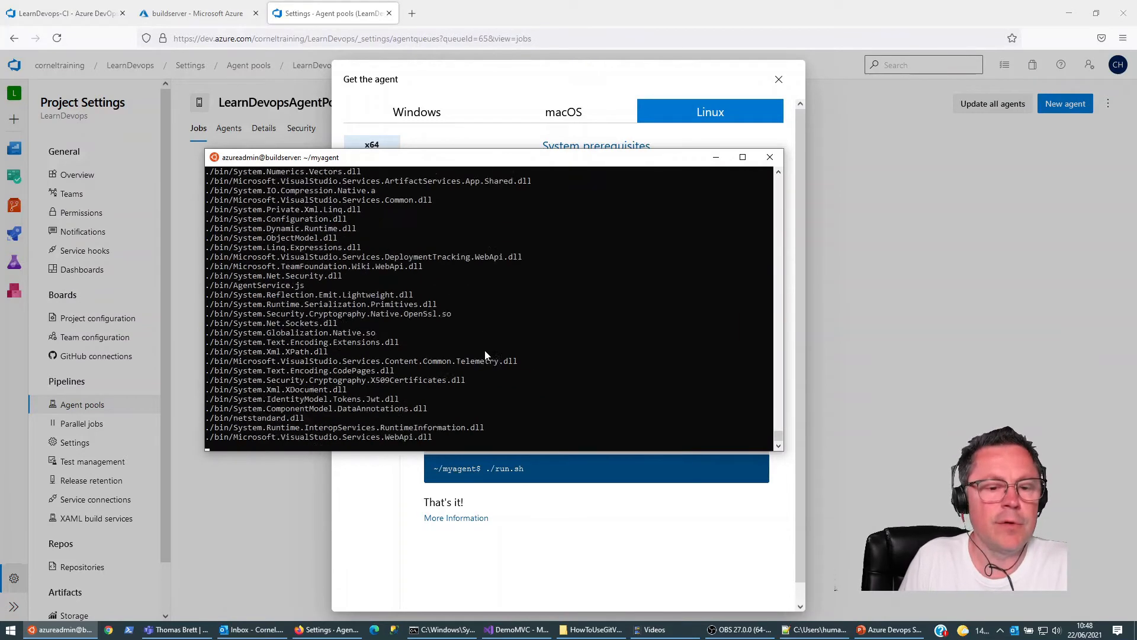
type("ls")
key("Return")
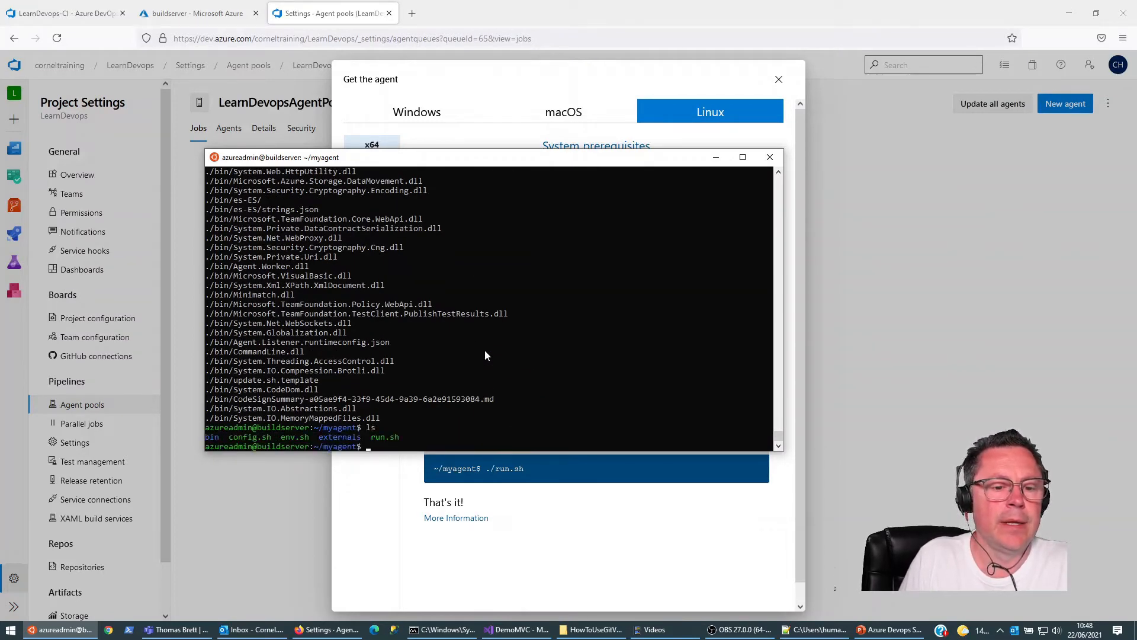
Step: Run ./config.sh in the myagent folder and accept the Team Explorer Everywhere license agreement with y
left_click_drag(512, 162, 114, 156)
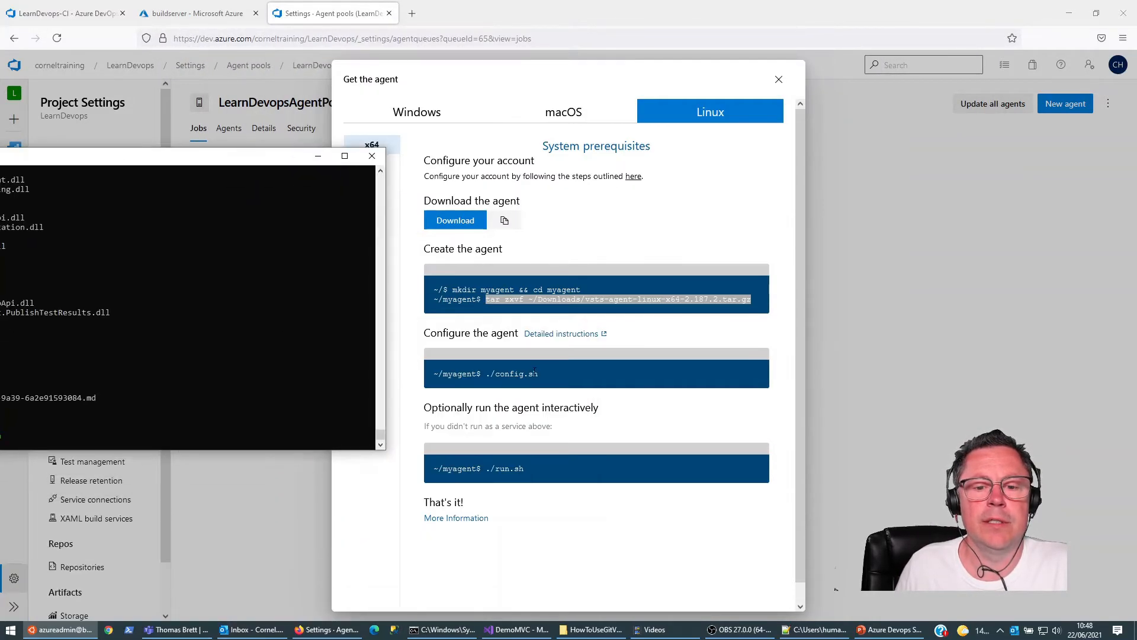
left_click_drag(252, 156, 748, 101)
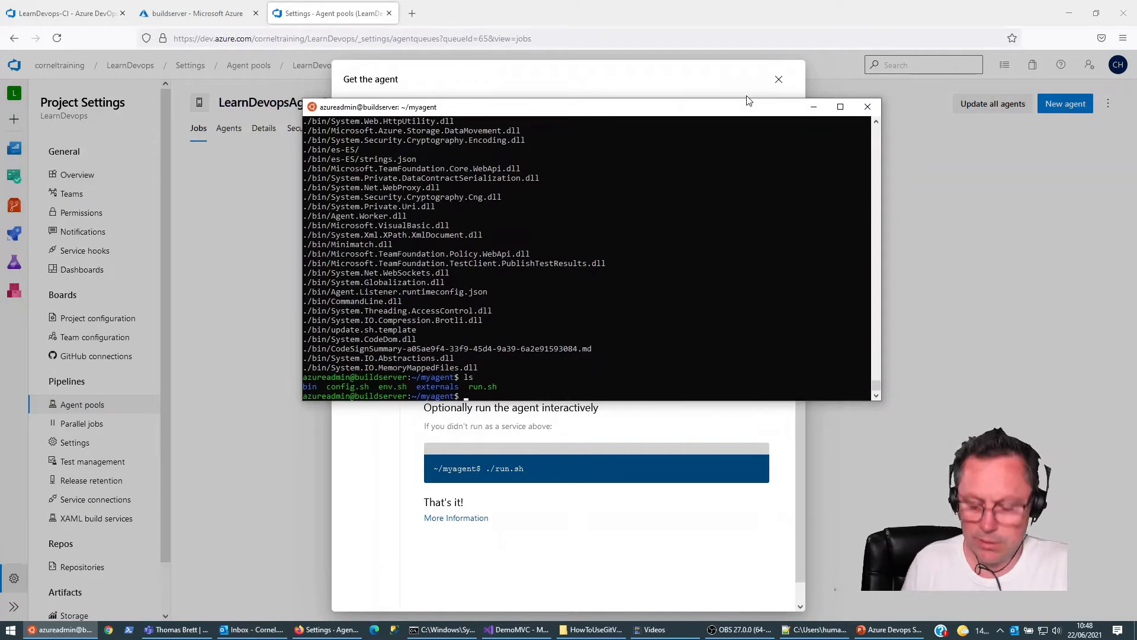
key("Tab")
key("Return")
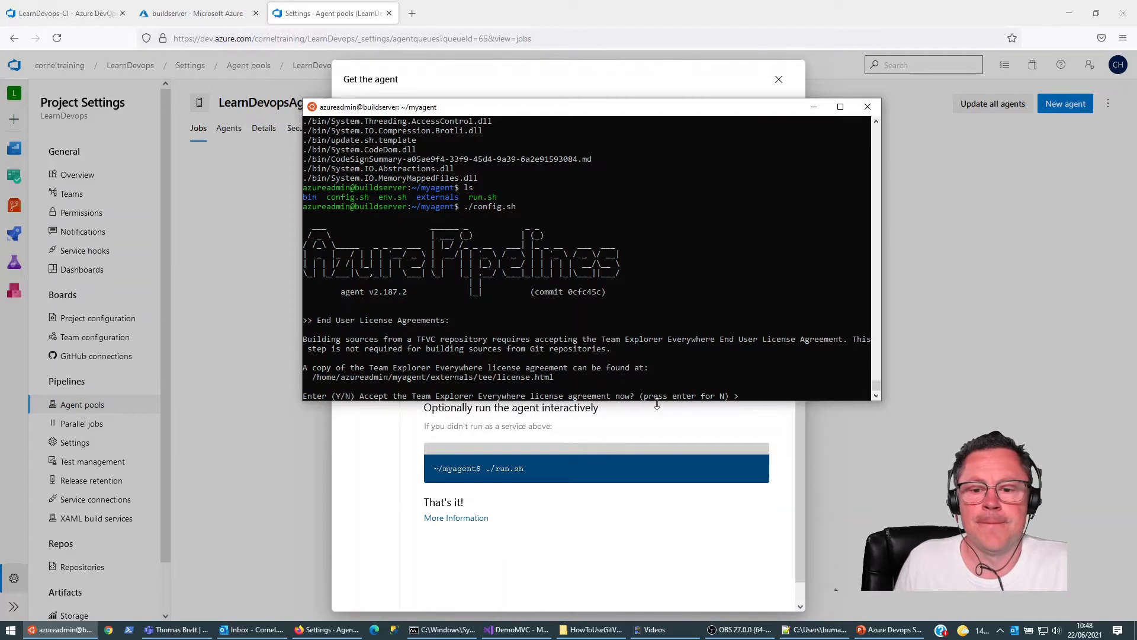
type("y")
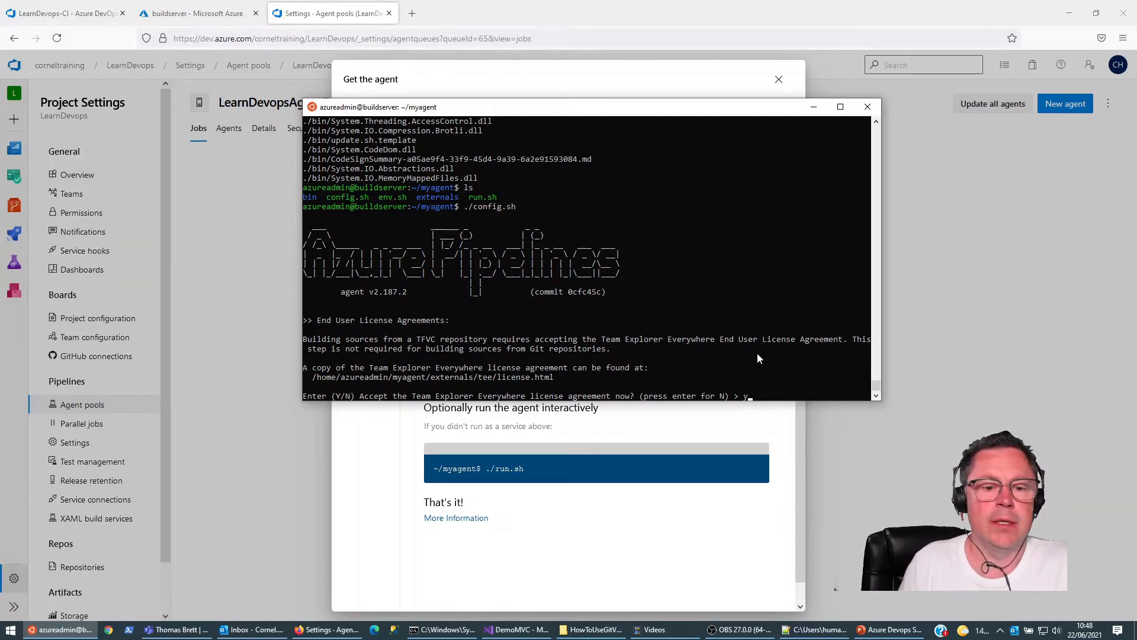
key("Return")
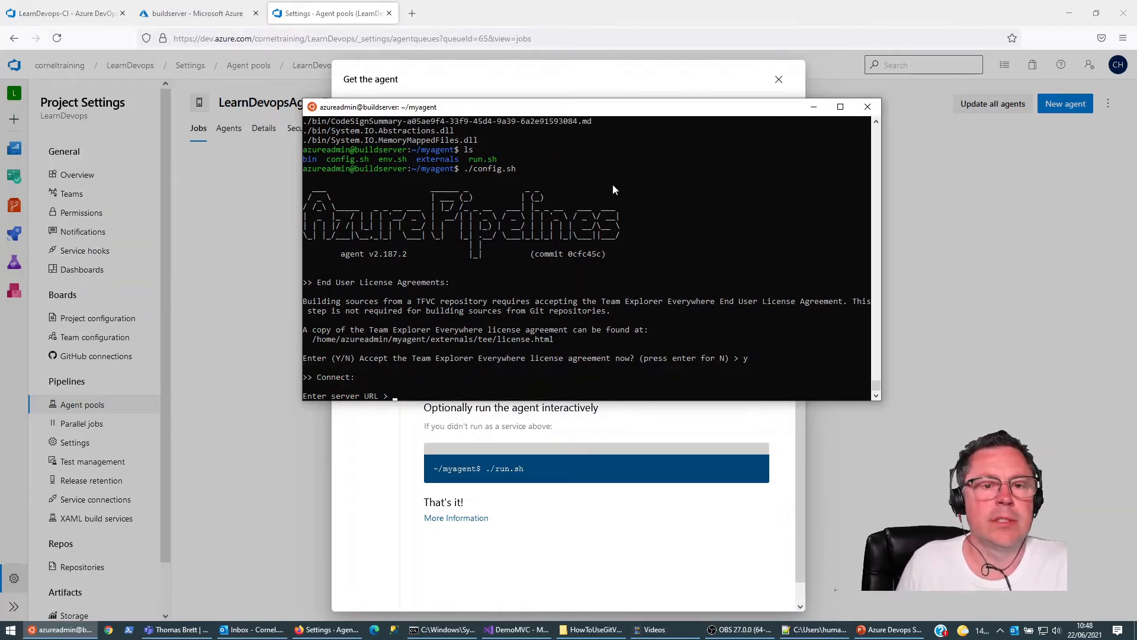
left_click(302, 19)
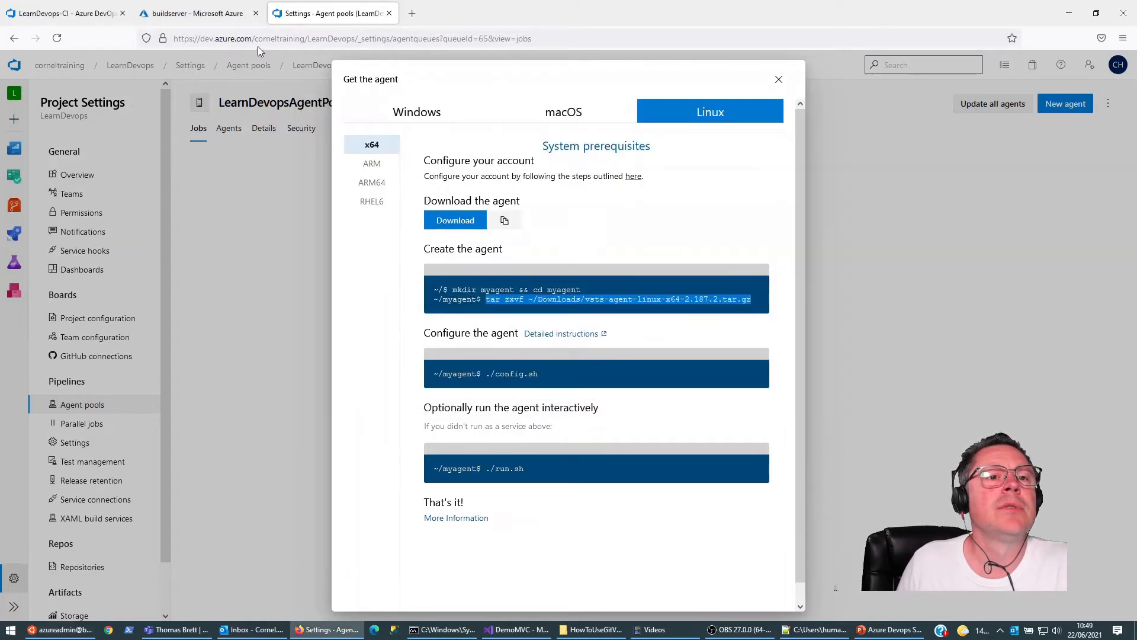
left_click_drag(306, 38, 174, 38)
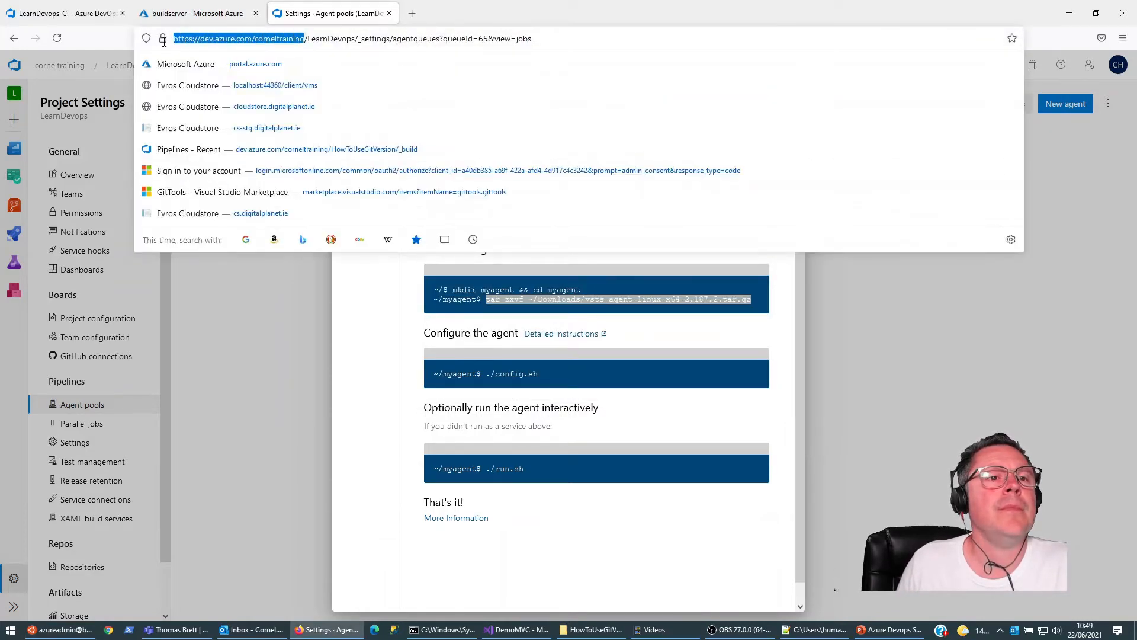
key("ctrl+c")
left_click(59, 629)
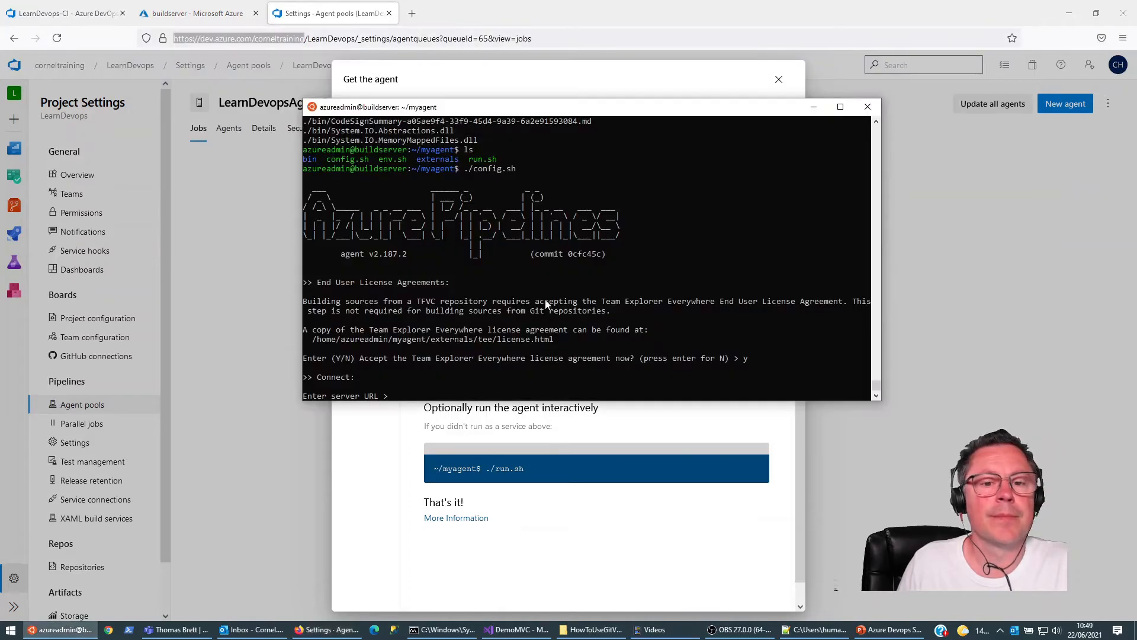
right_click(414, 375)
key("Return")
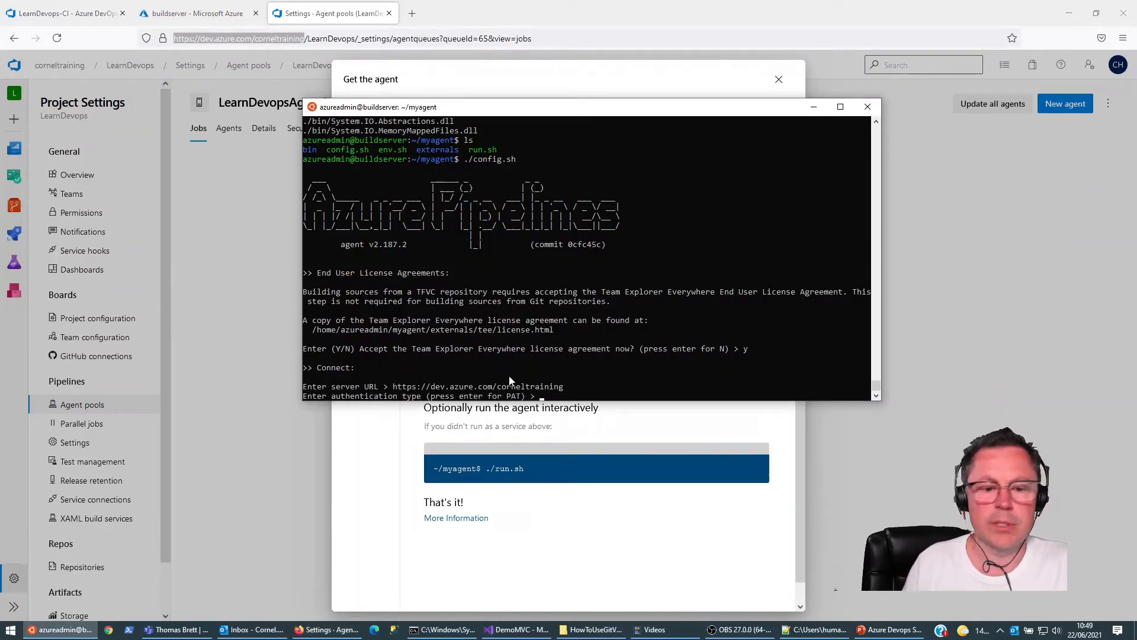
key("Return")
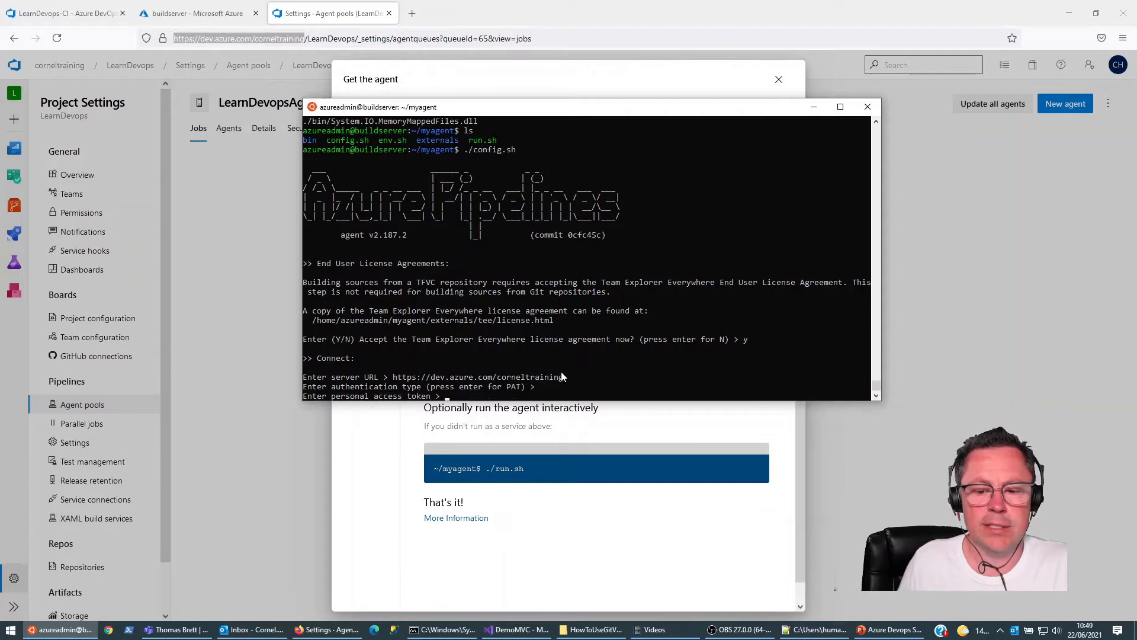
Step: Copy the saved personal access token from the new 7 note in Notepad++ and submit it at the terminal's agent configuration prompt
left_click(817, 630)
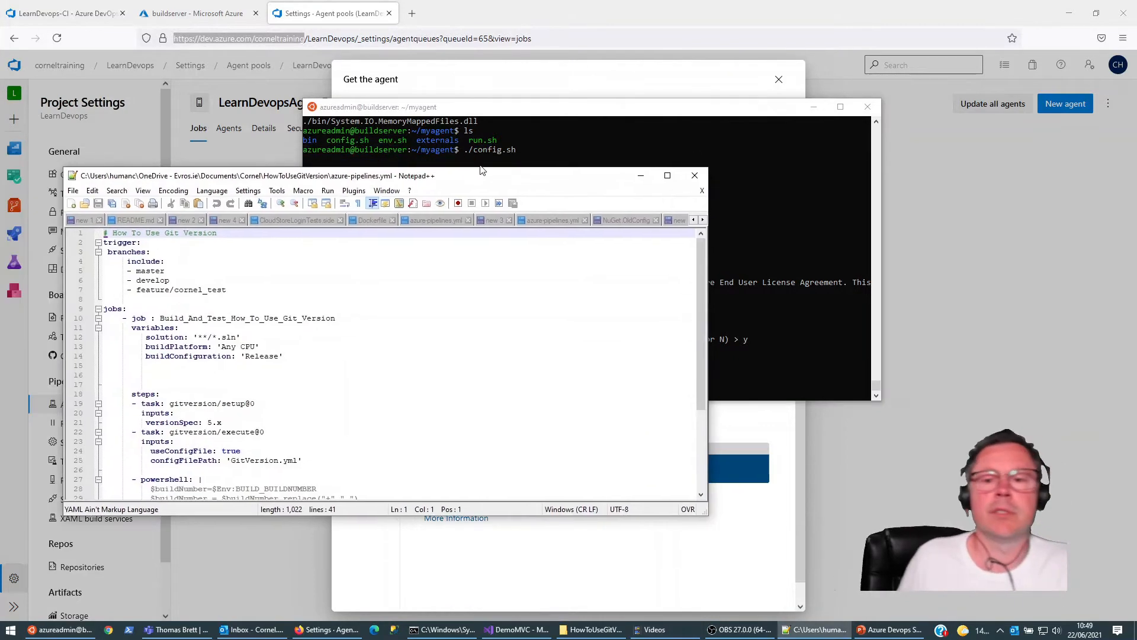
left_click(668, 173)
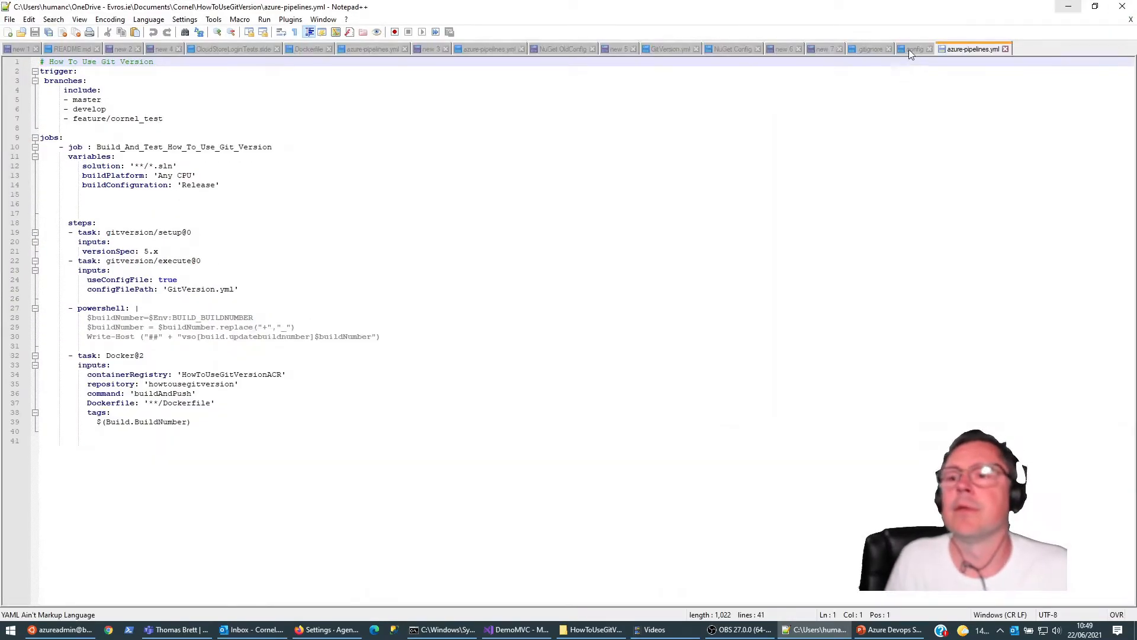
left_click(911, 49)
left_click(868, 50)
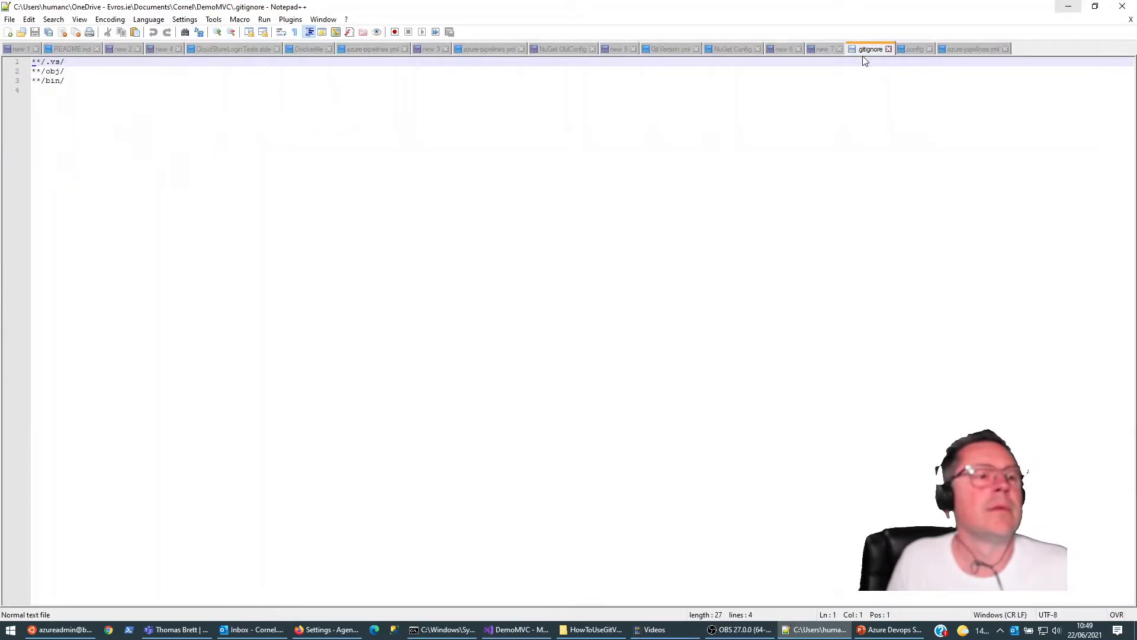
left_click(823, 47)
left_click(302, 120)
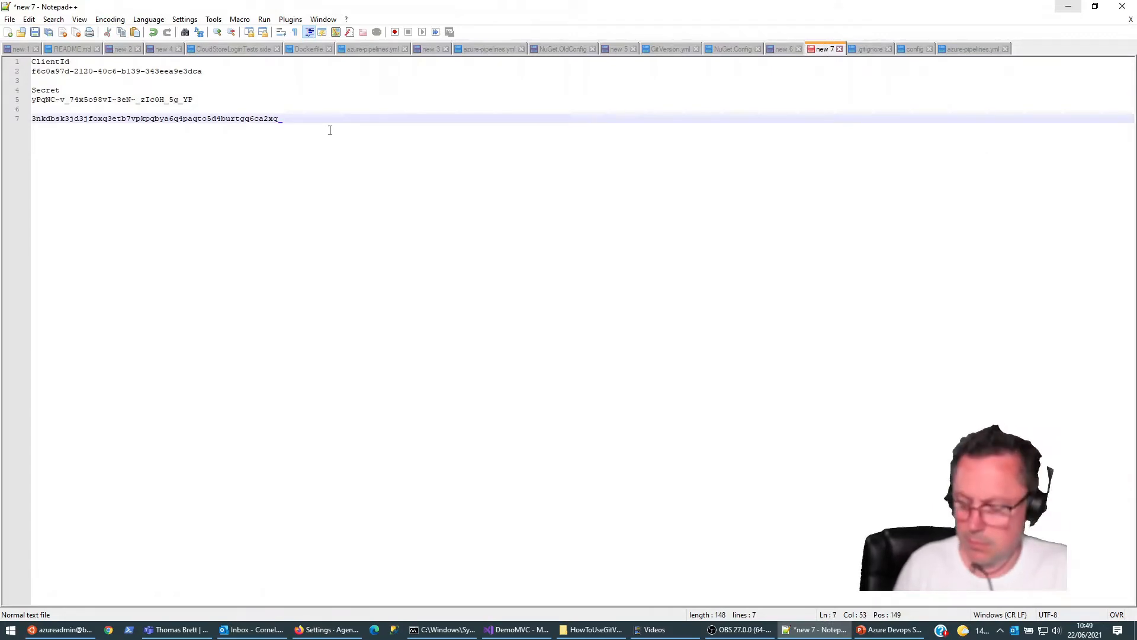
key("shift+Home")
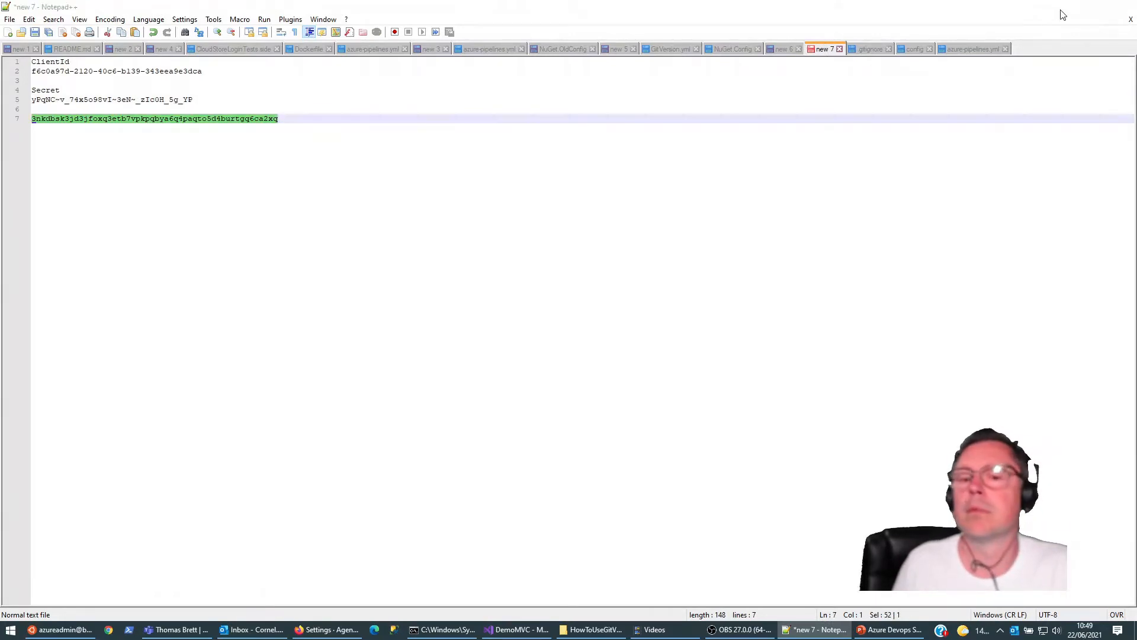
left_click(1068, 6)
right_click(590, 362)
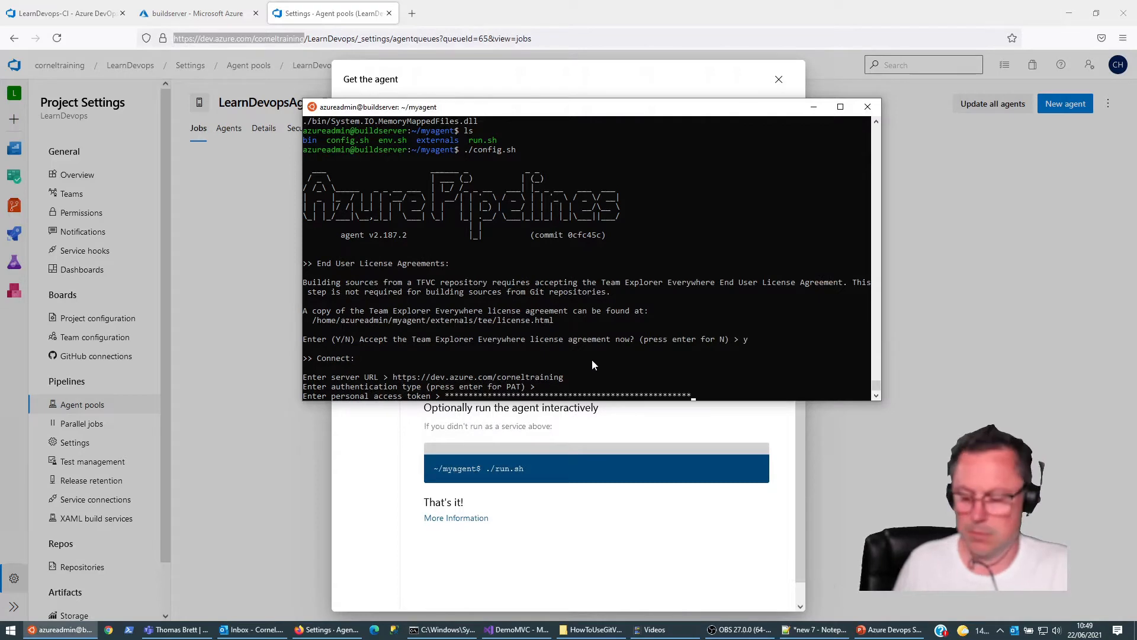
key("Return")
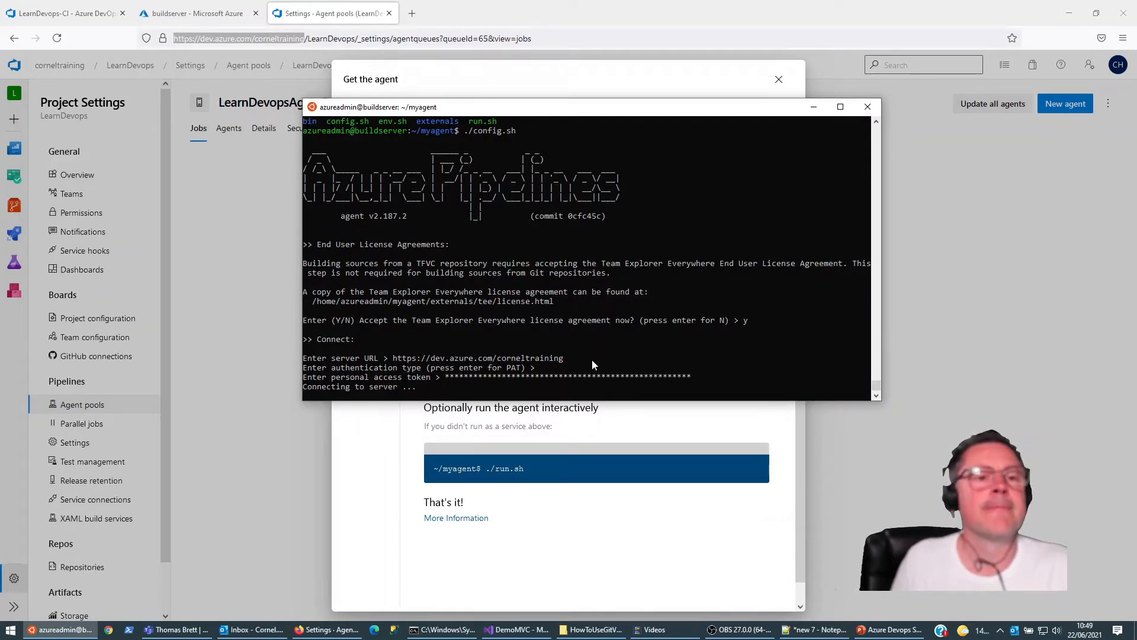
Step: Enter LearnDevopsAgentPool as the agent pool for the registration
left_click_drag(554, 113, 637, 122)
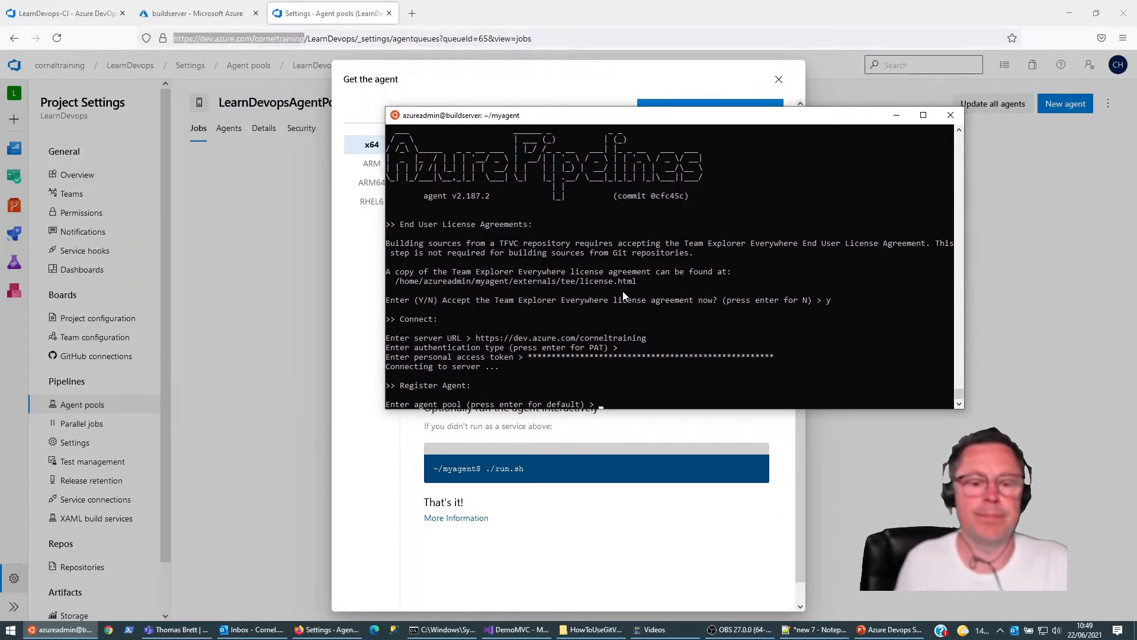
type("Learn")
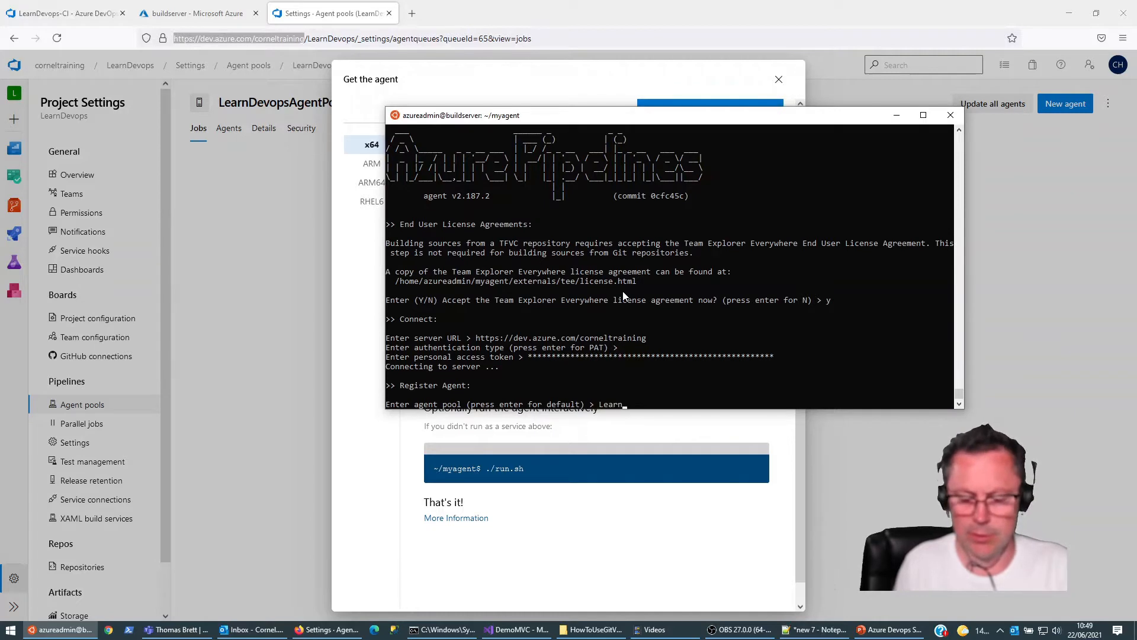
type("Devops")
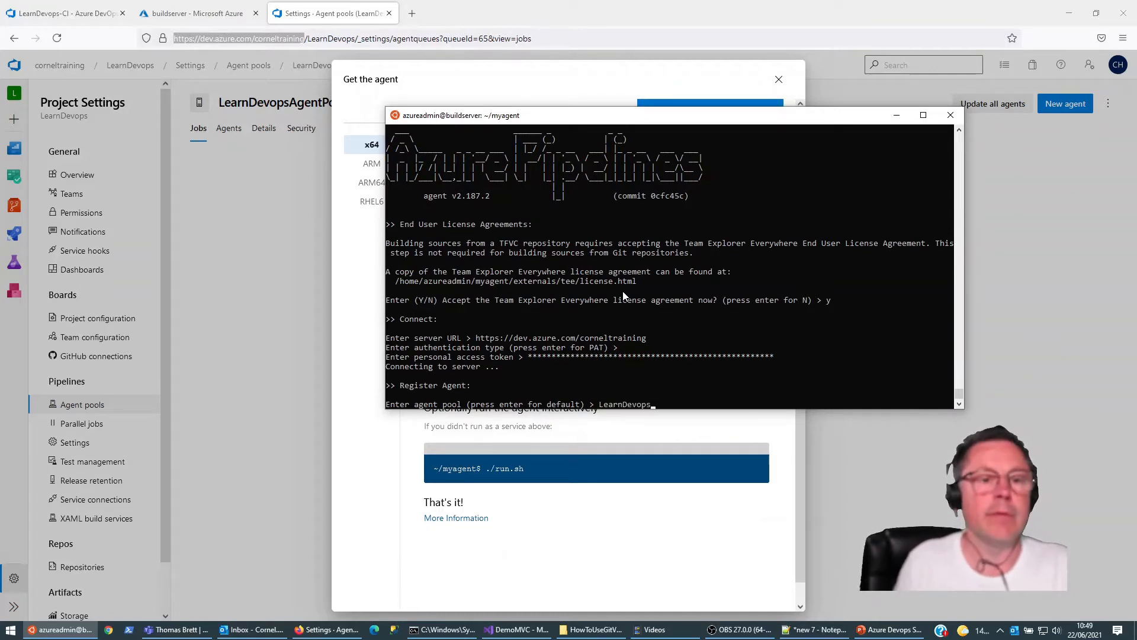
type("AgentPool")
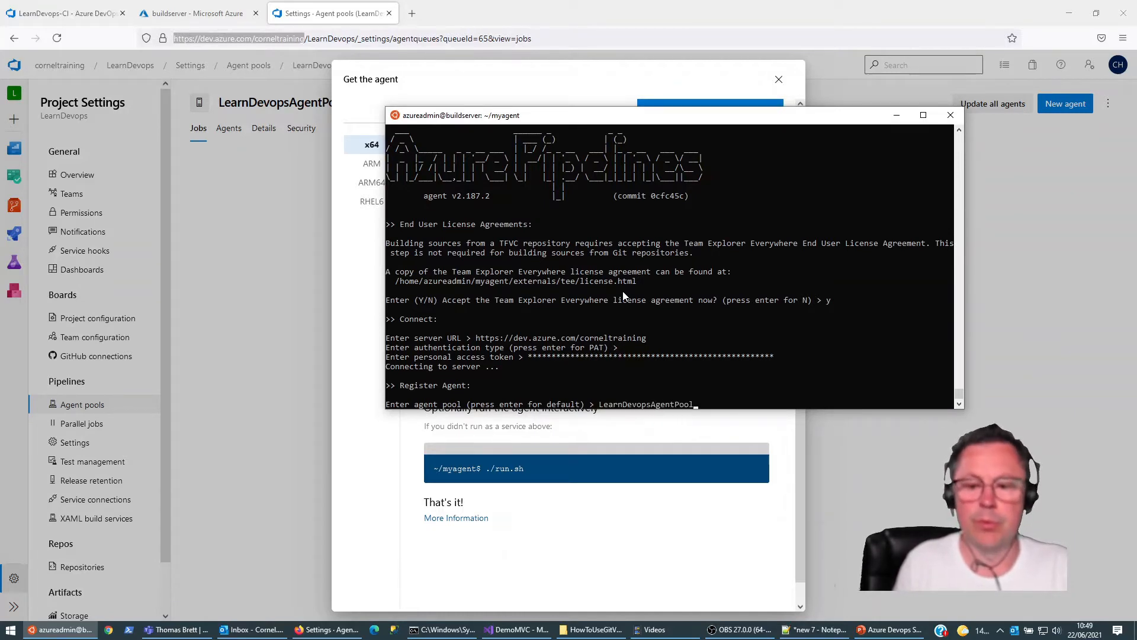
key("Return")
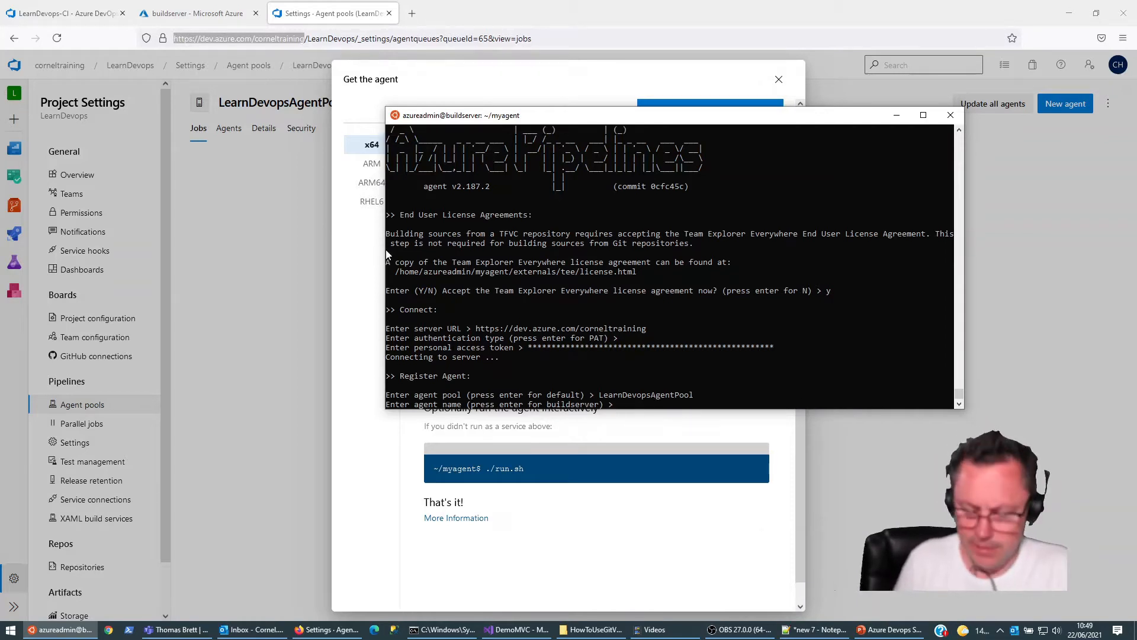
Step: Accept the default agent name buildserver and the default work folder _work to finish configuring the agent
type("BuildServer")
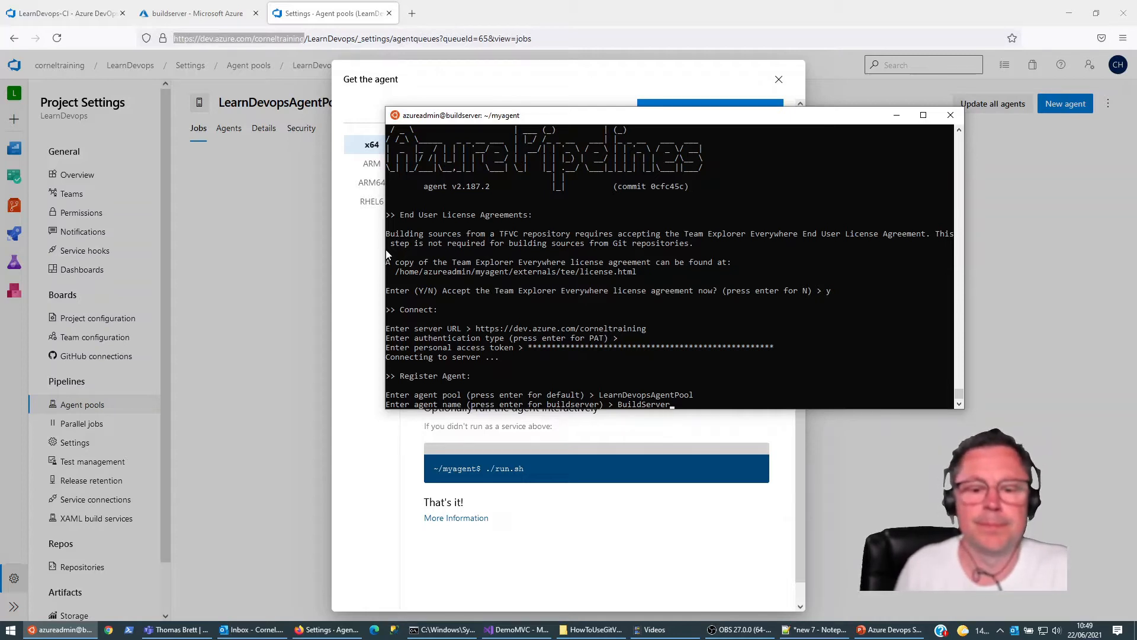
key("BackSpace")
key("BackSpace")
key("BackSpace")
key("BackSpace")
key("BackSpace")
key("BackSpace")
key("BackSpace")
key("BackSpace")
key("BackSpace")
key("BackSpace")
key("Return")
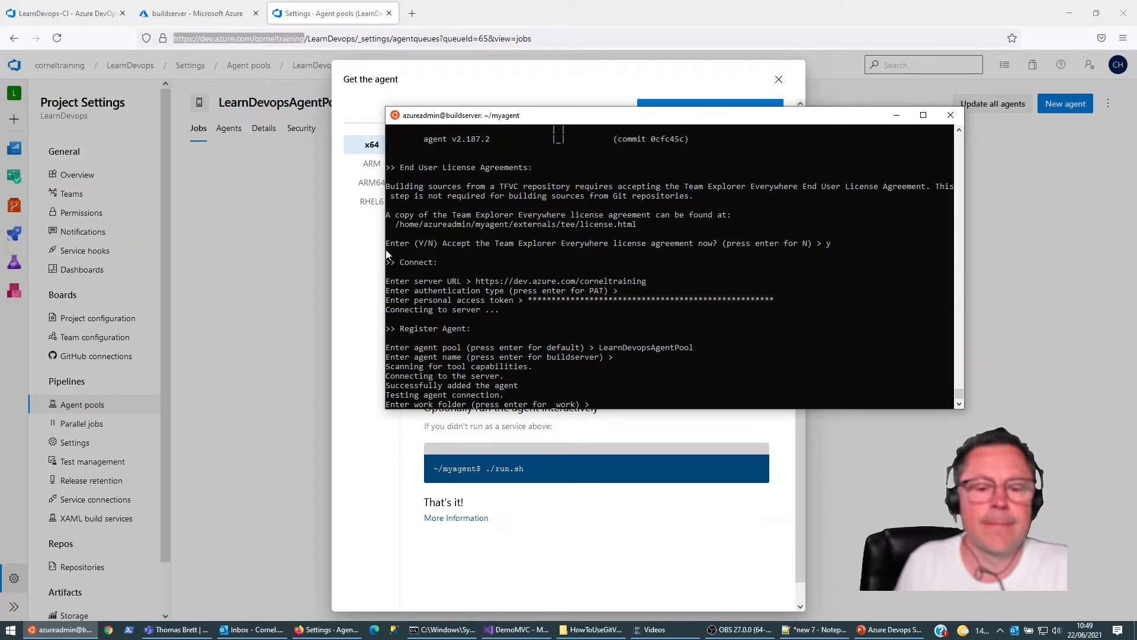
key("Return")
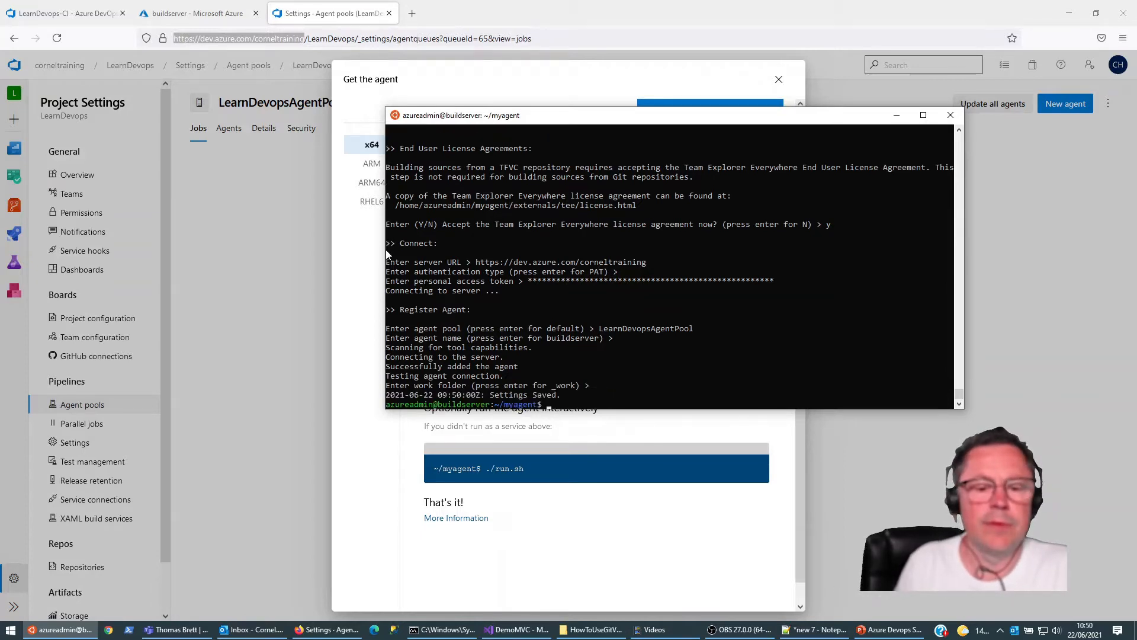
Step: Check the remaining agent setup instructions and list the files in the myagent folder with ls
left_click_drag(652, 117, 1013, 178)
scroll(579, 215, "down", 1)
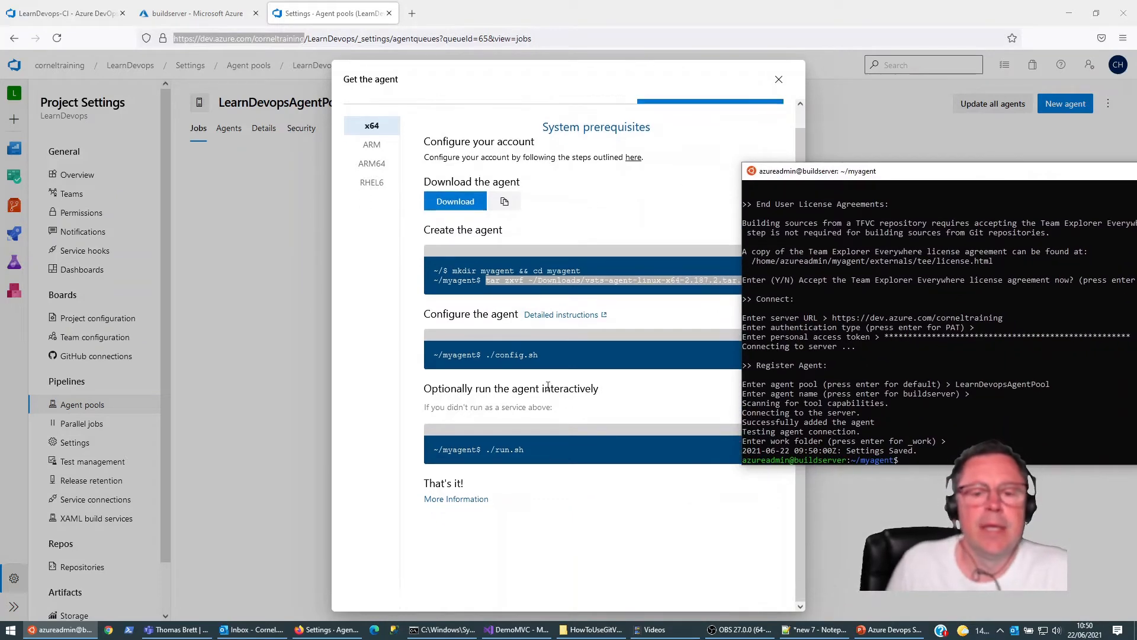
left_click_drag(912, 173, 509, 99)
type("ls")
key("Return")
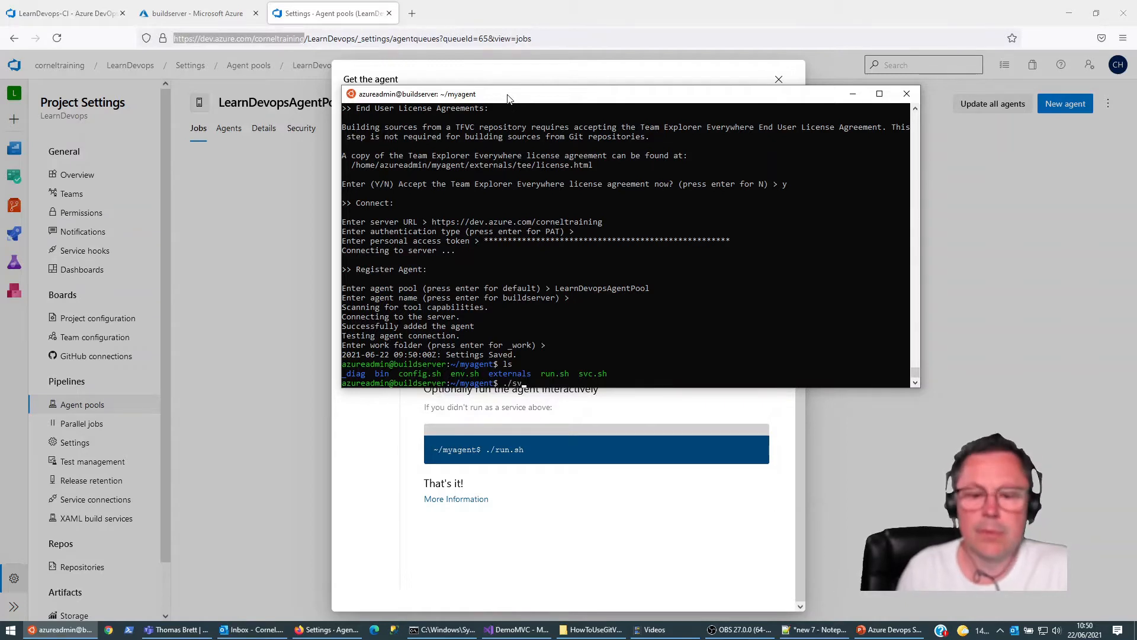
Step: Run ./svc.sh without arguments, then with sudo, to show its available service commands
type("./svc.sh")
key("Return")
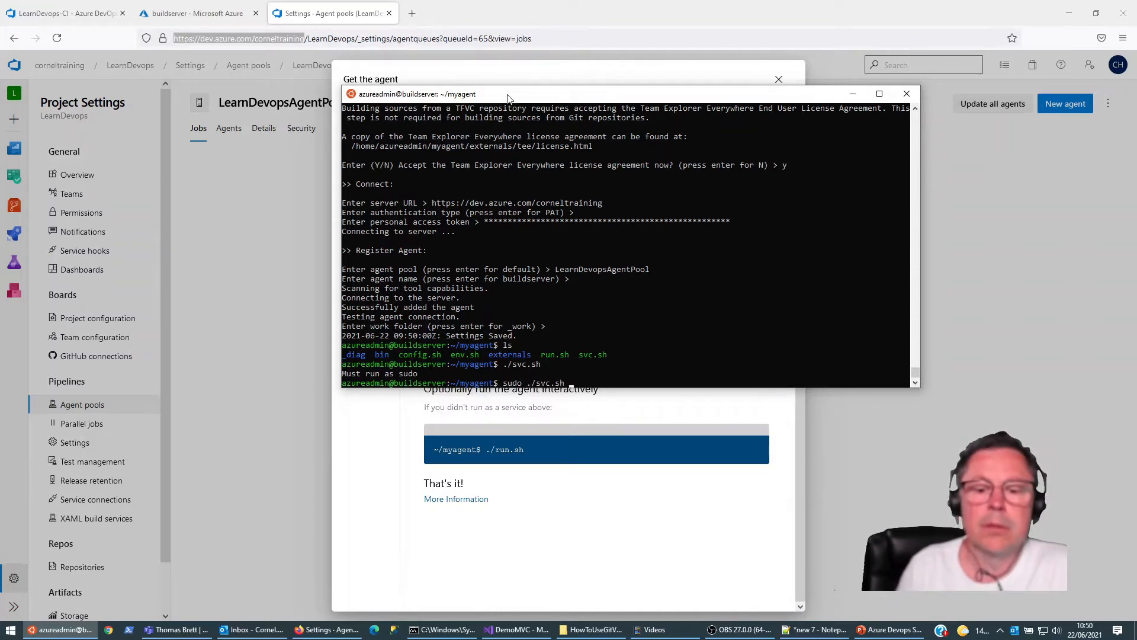
key("Return")
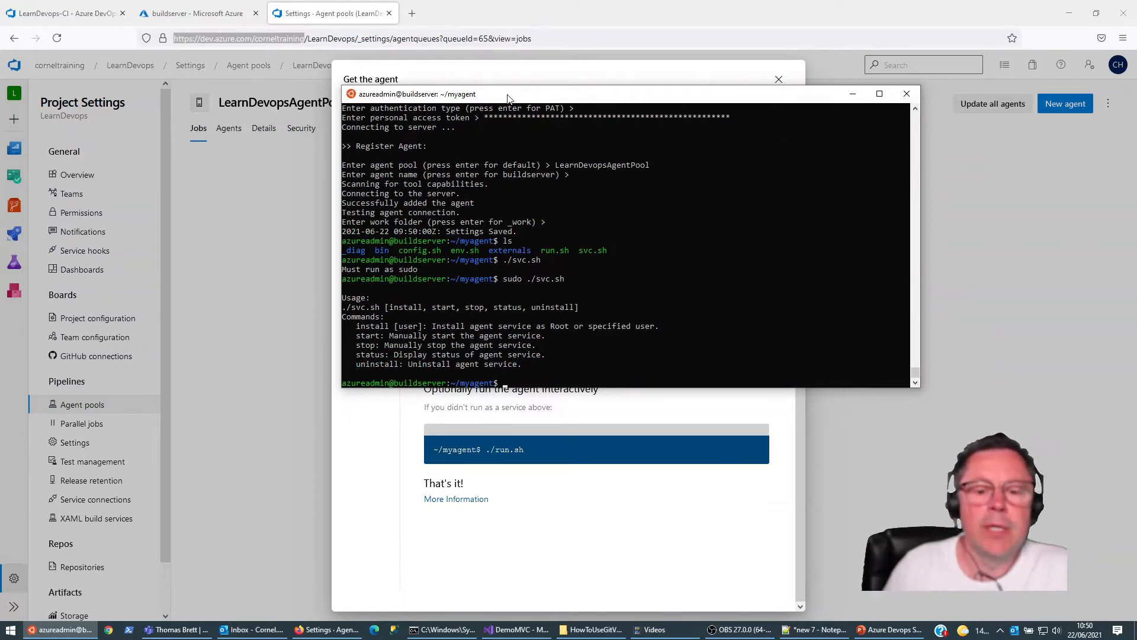
Step: Install the agent as a service with sudo ./svc.sh install and check it with sudo ./svc.sh status
key("Up")
type("install")
key("Return")
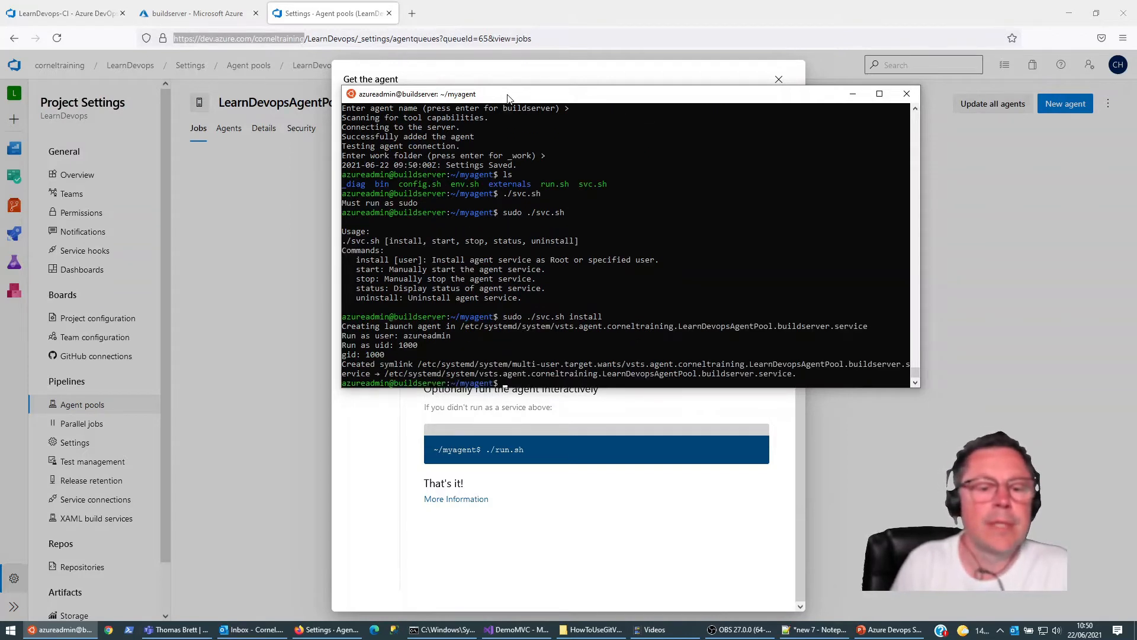
key("Up")
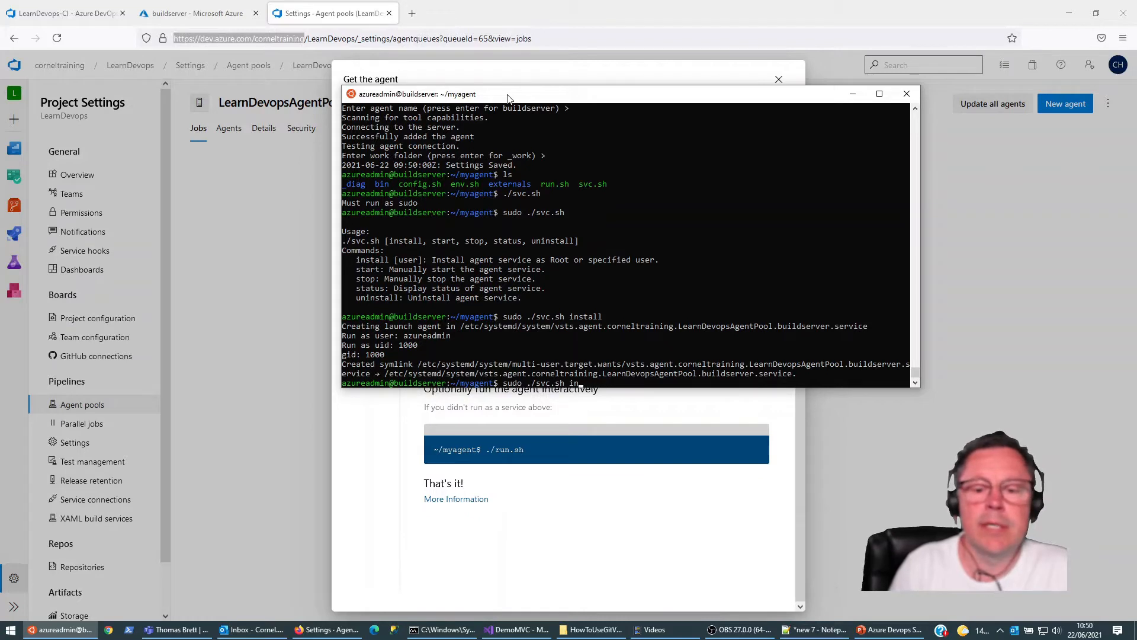
type("status")
key("Return")
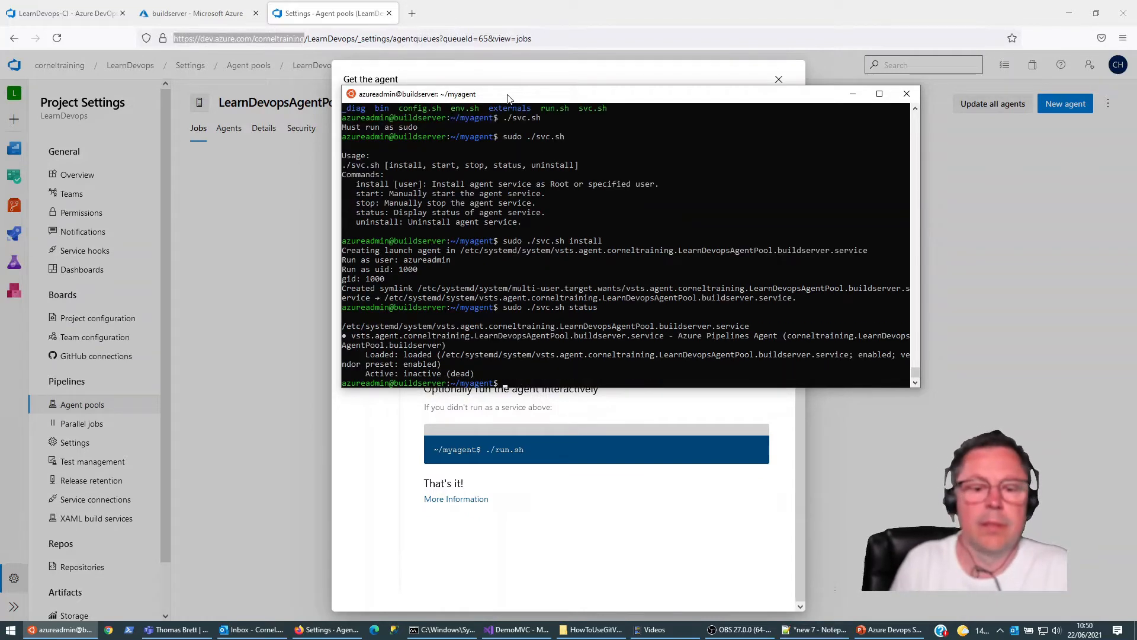
Step: Start the agent service with sudo ./svc.sh start and query its status again
key("Up")
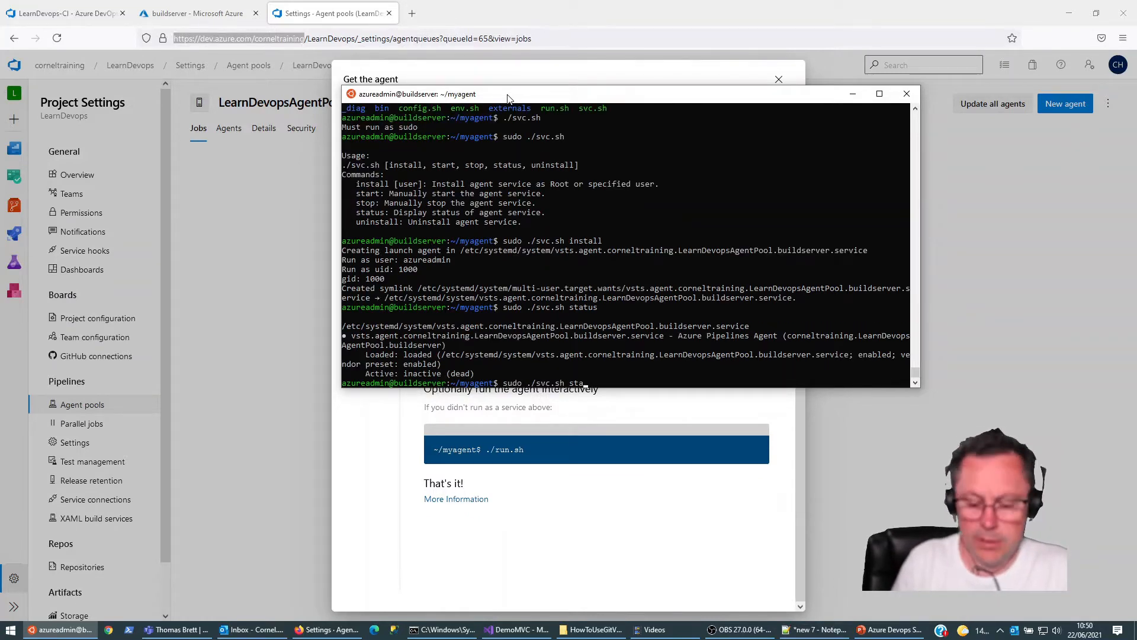
type("rt")
key("Return")
key("Up")
key("Up")
key("Return")
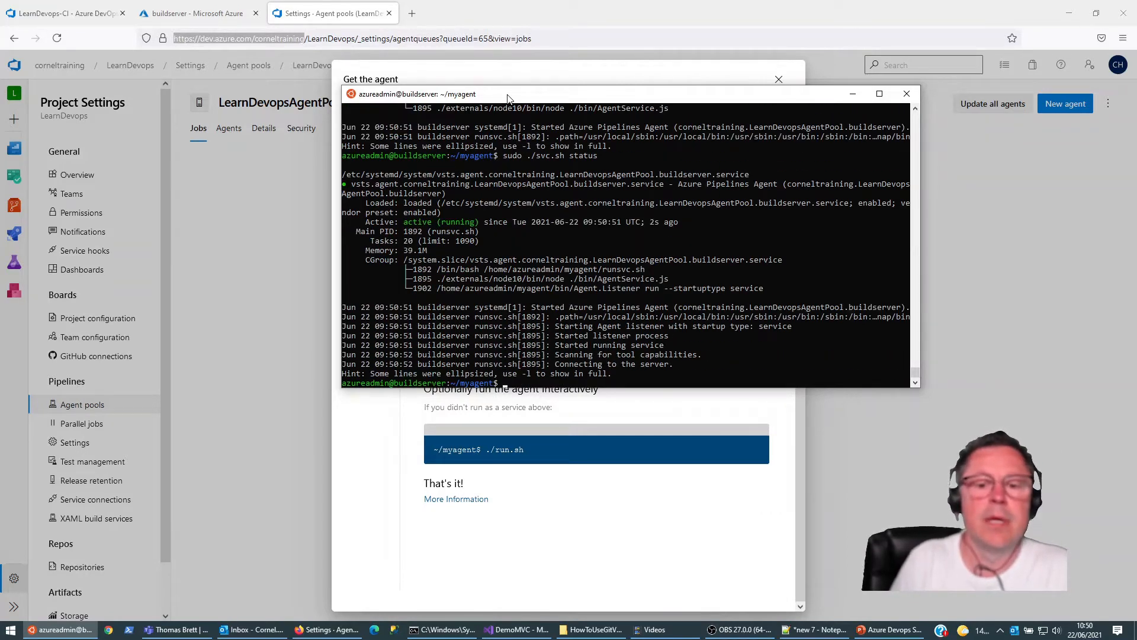
Step: Return to LearnDevopsAgentPool in the browser and view its list of registered agents
left_click_drag(571, 104, 643, 104)
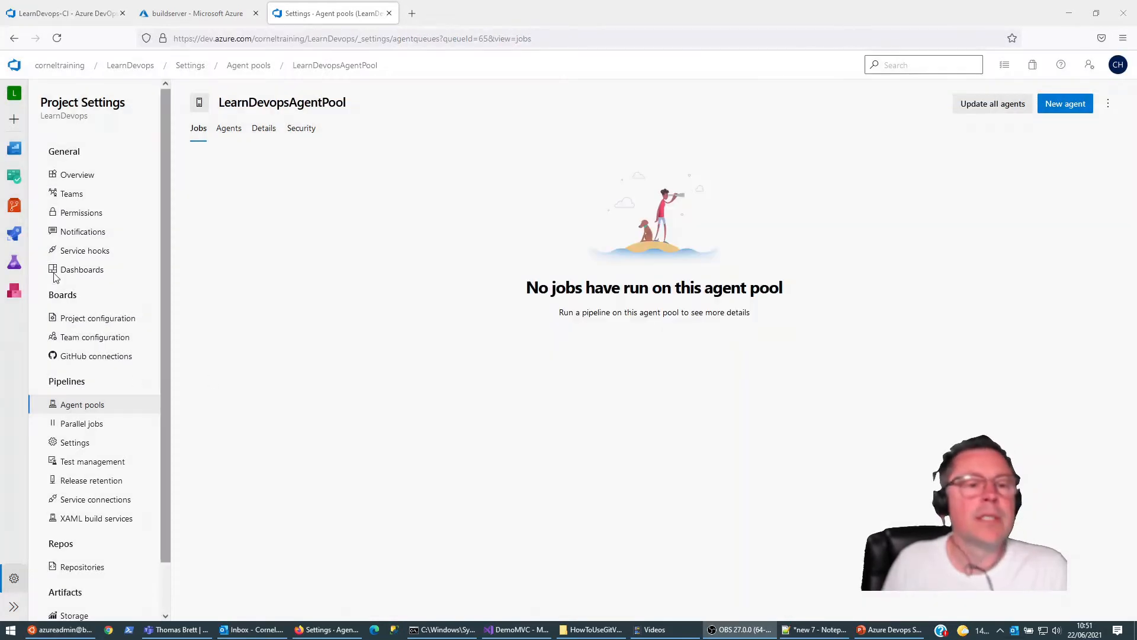
left_click(229, 132)
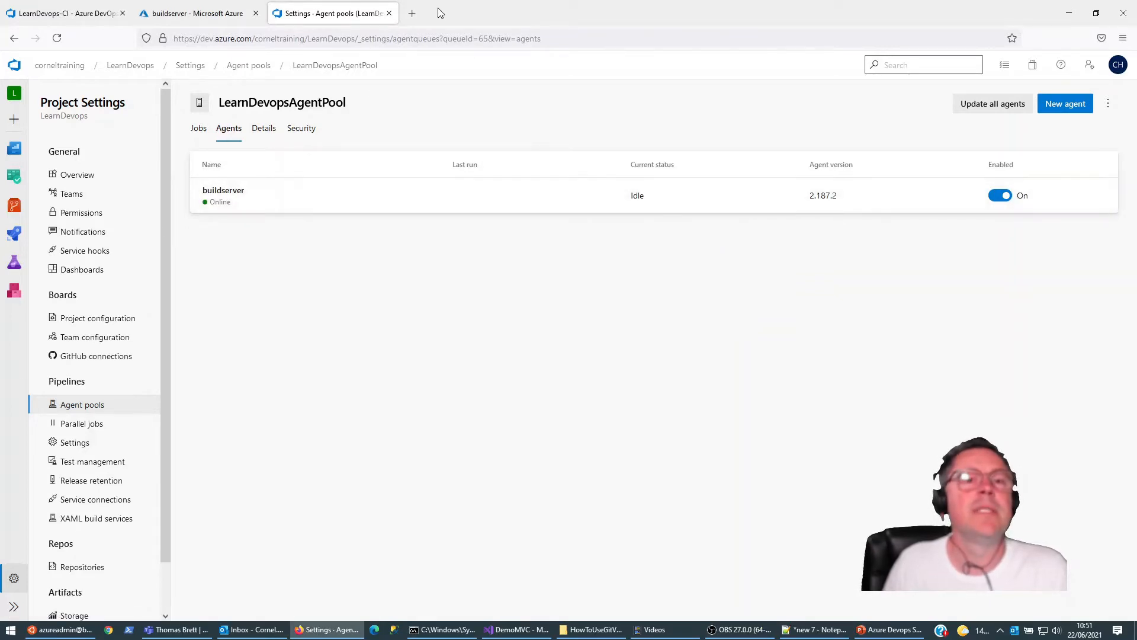
Step: Search the web for "dotnet framework latest version" in a new browser tab and review the supported versions on Microsoft's Download .NET Framework page
left_click(410, 13)
type("d")
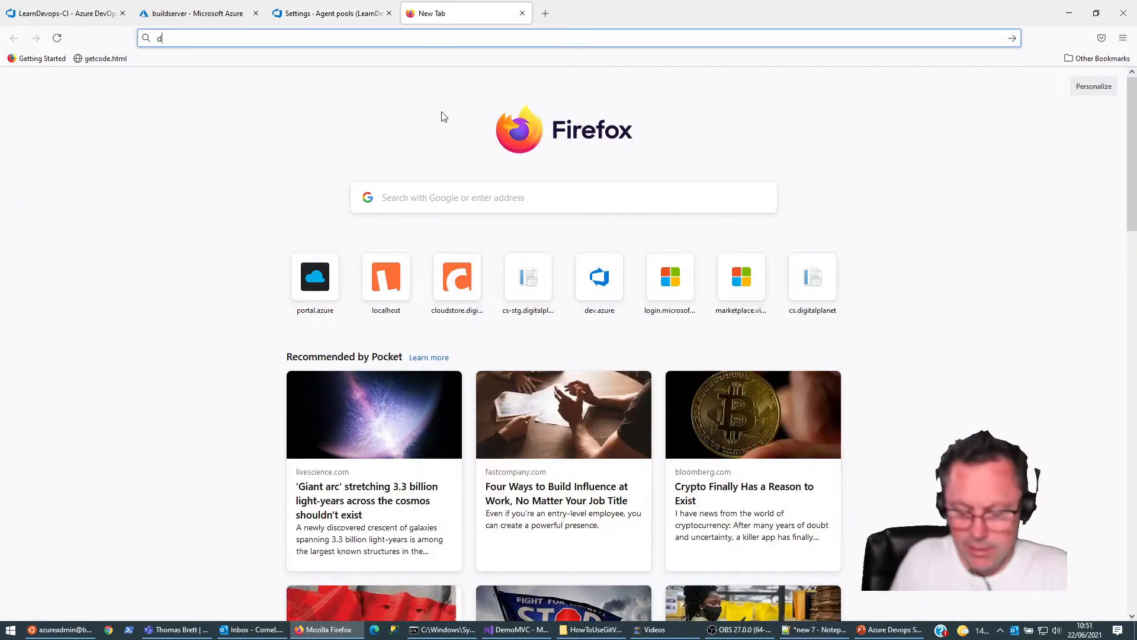
type("otnet framew")
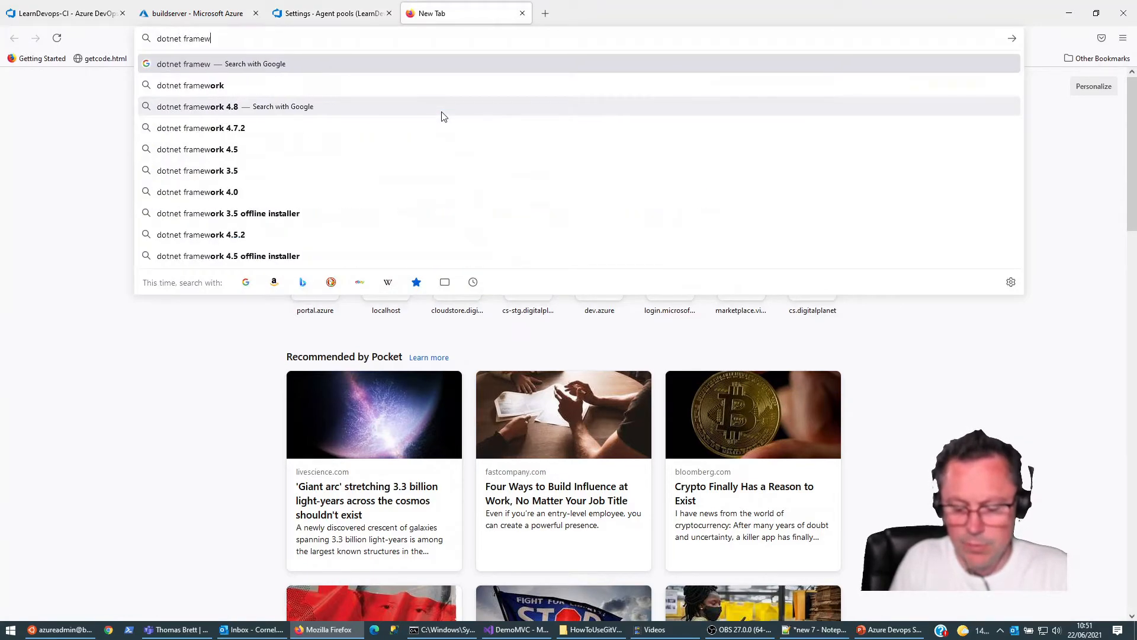
type("ork latest version")
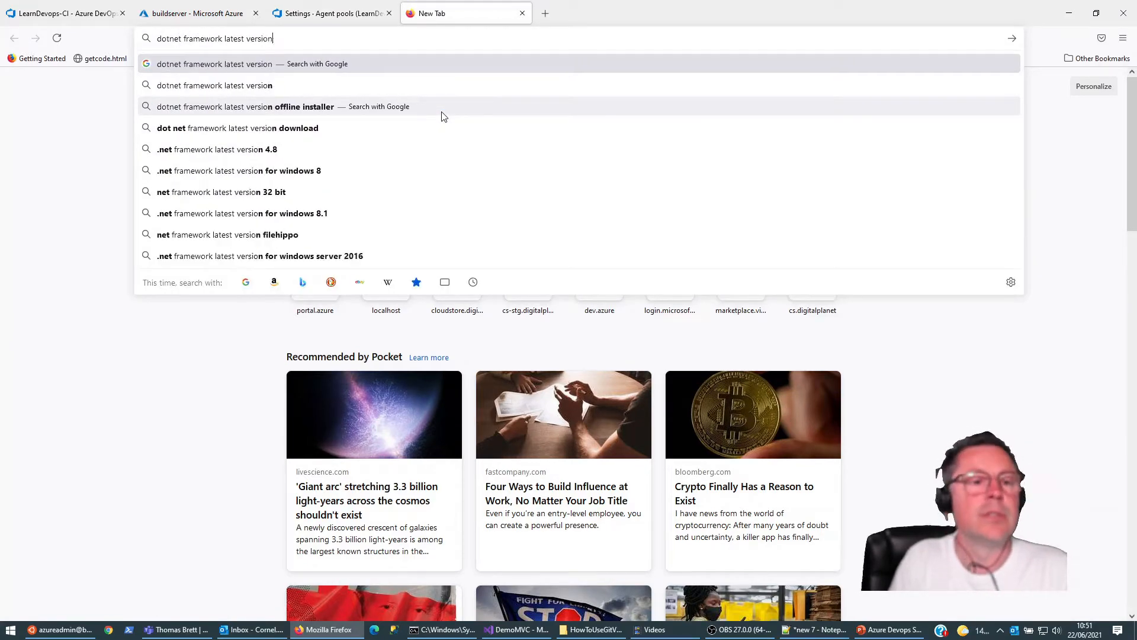
key("Return")
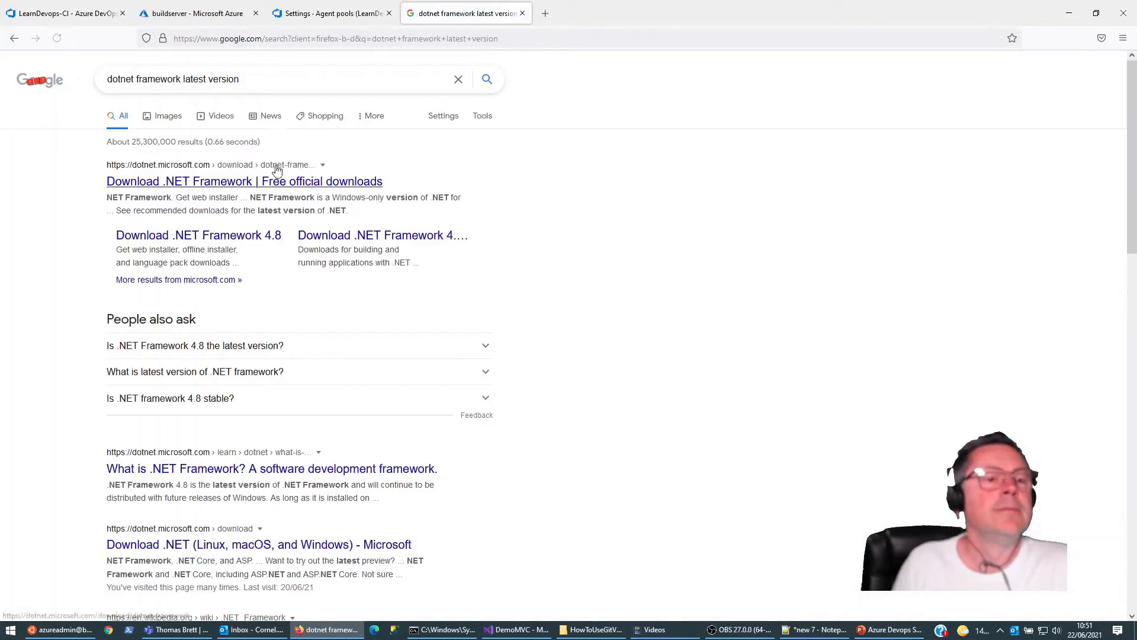
left_click(237, 184)
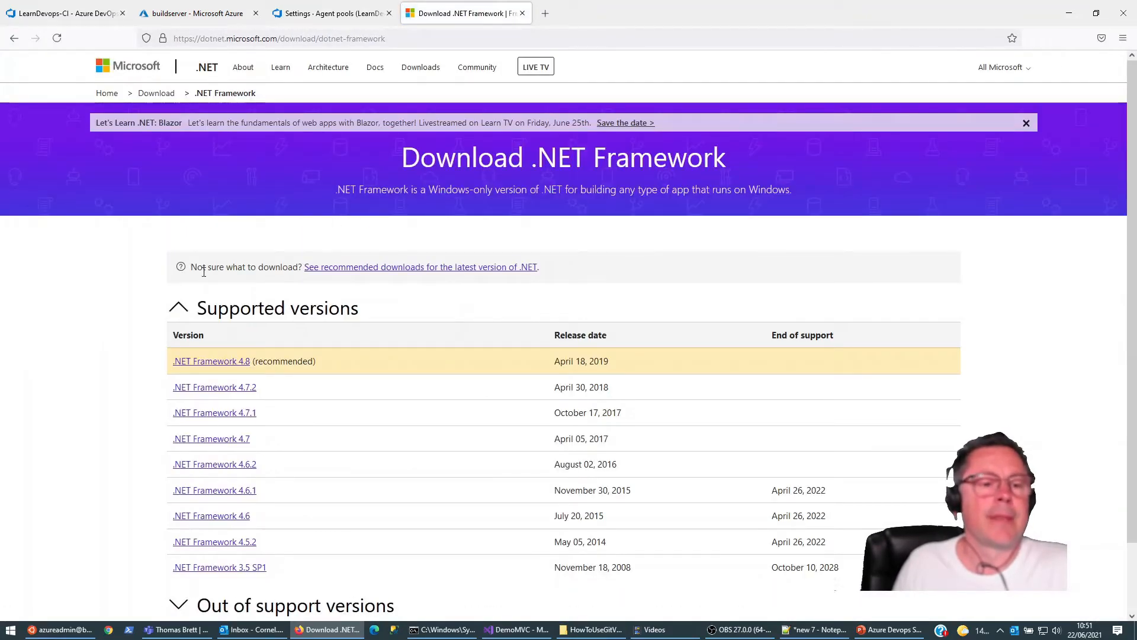
scroll(148, 295, "down", 1)
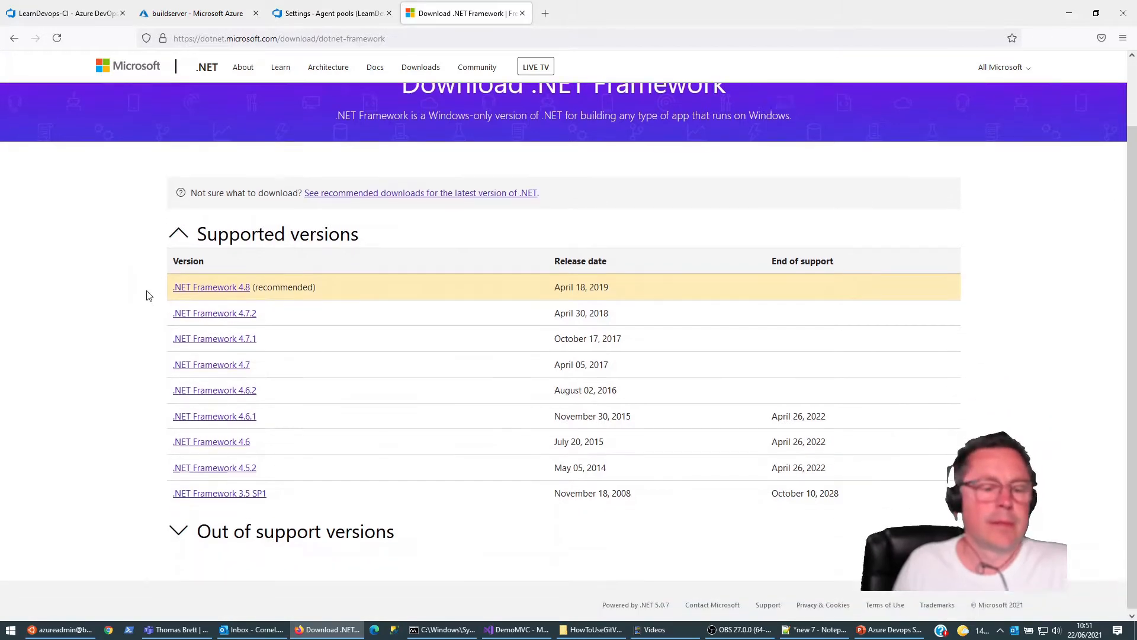
scroll(148, 295, "up", 1)
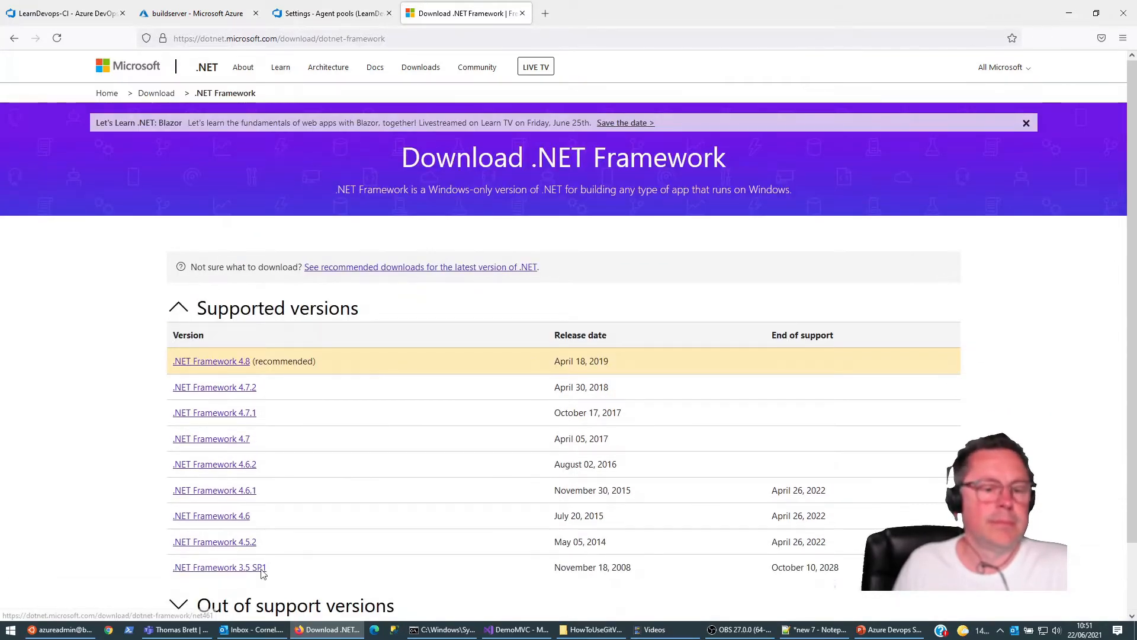
Step: Search the web for "dotnet core 5 linux install" and open Microsoft's Download .NET 5.0 page
left_click(427, 35)
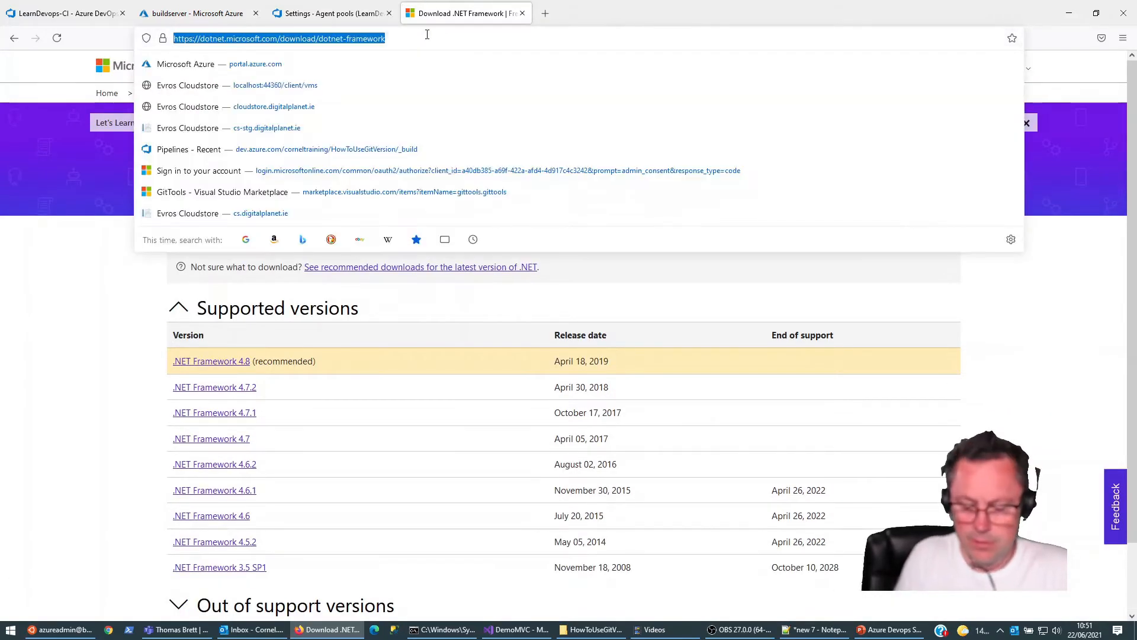
type("dotnet core")
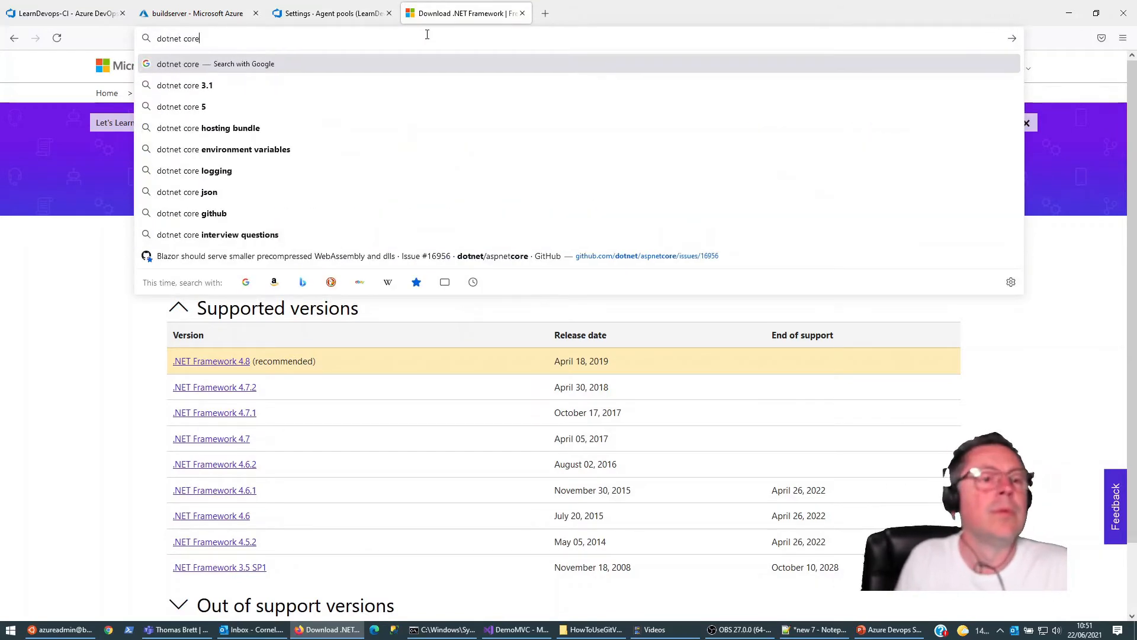
type(" 5 linux")
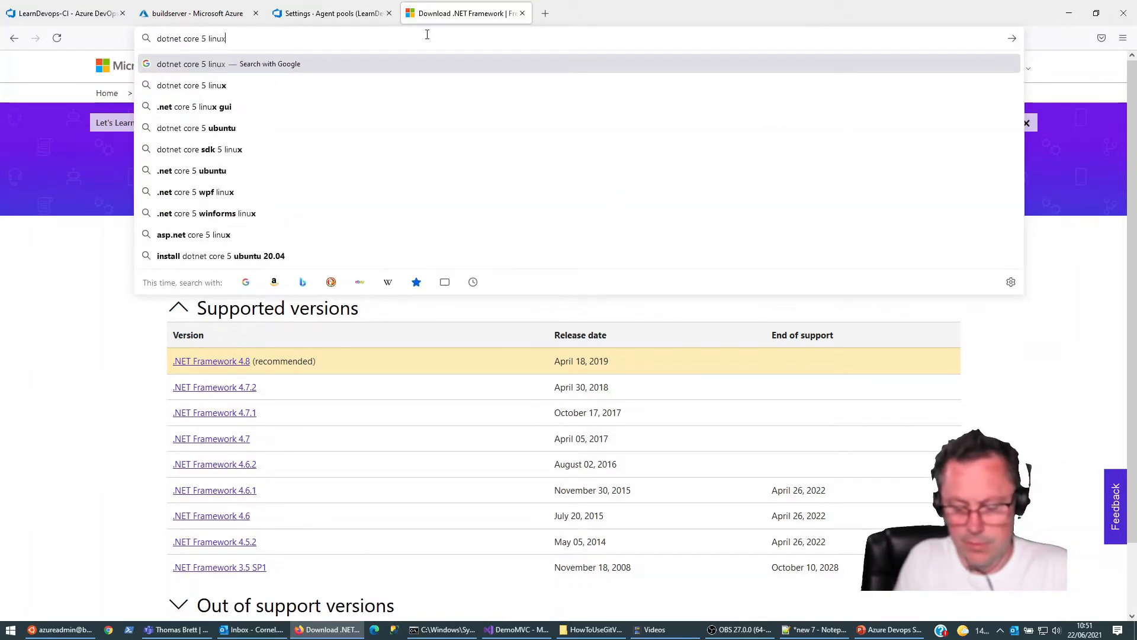
type(" install")
key("Return")
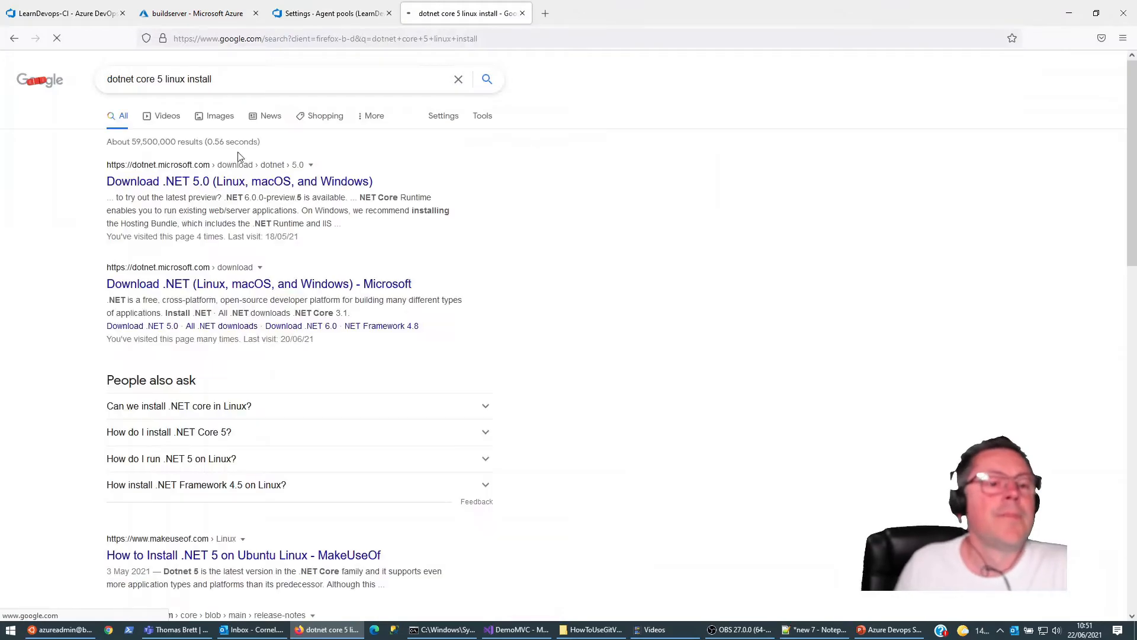
left_click(186, 188)
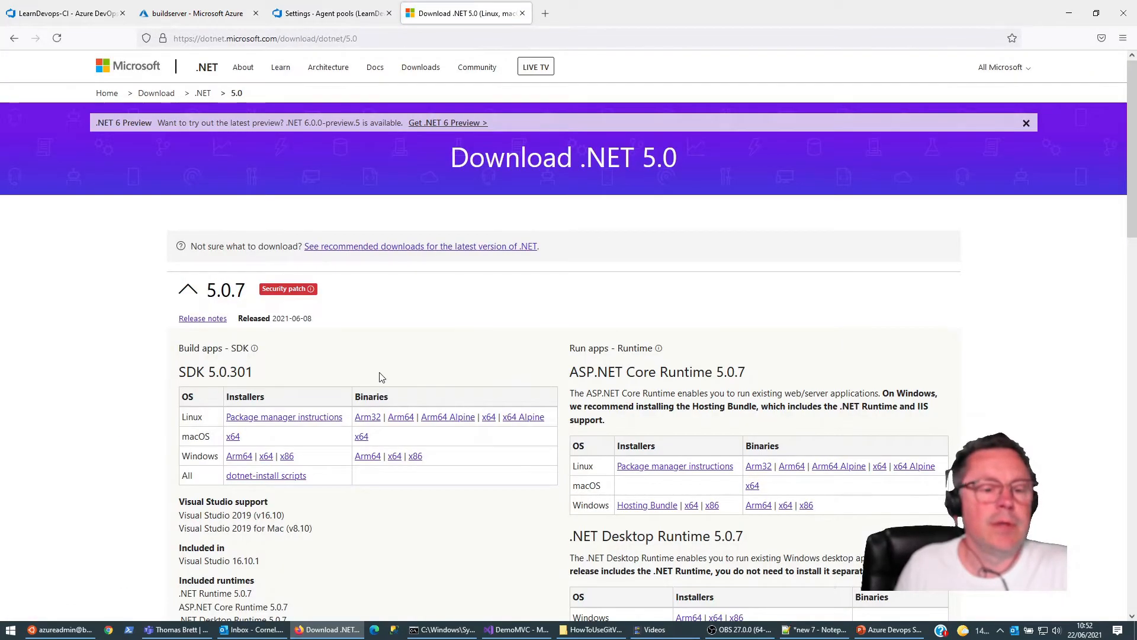
Step: Review the .NET 5.0 SDK downloads and open the Linux package manager instructions for SDK 5.0.301
scroll(382, 377, "down", 1)
scroll(382, 379, "down", 2)
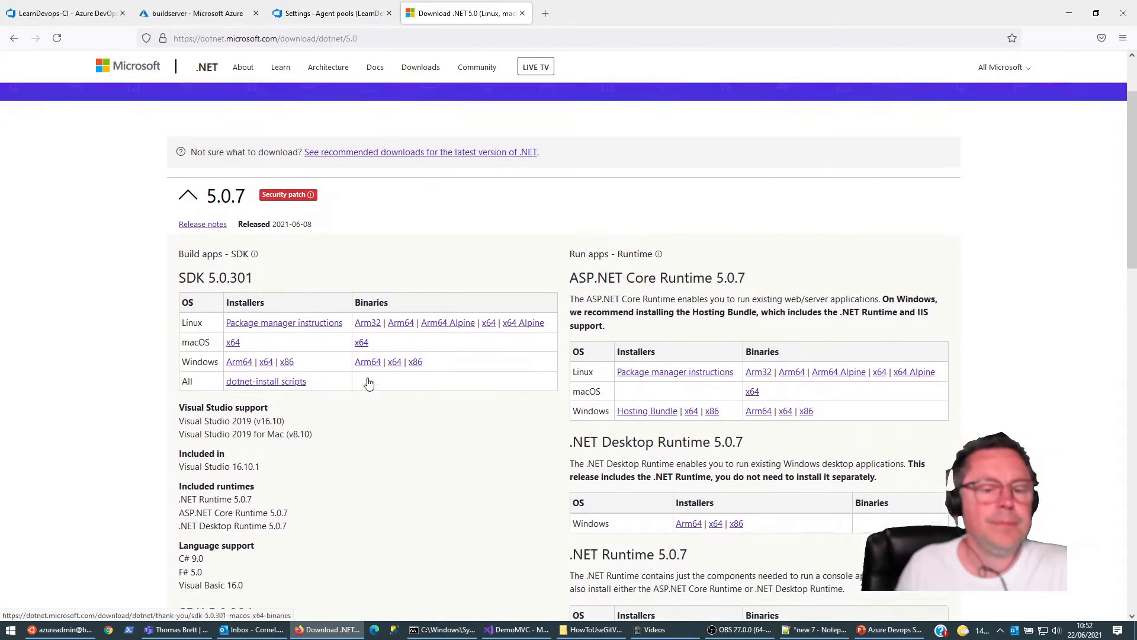
scroll(368, 383, "down", 2)
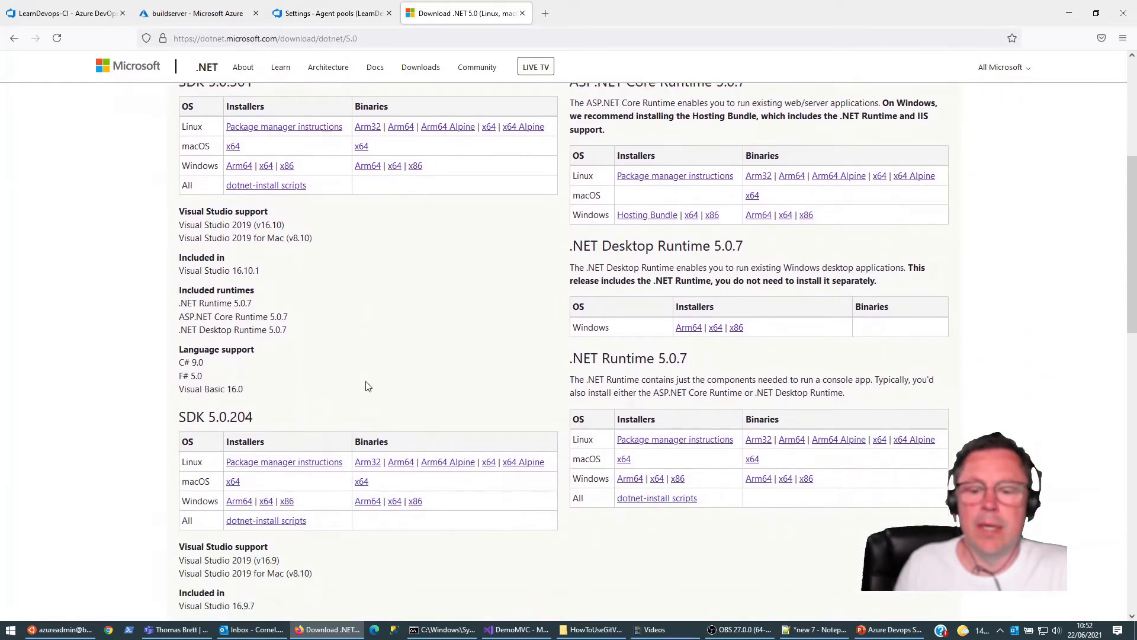
scroll(439, 394, "up", 4)
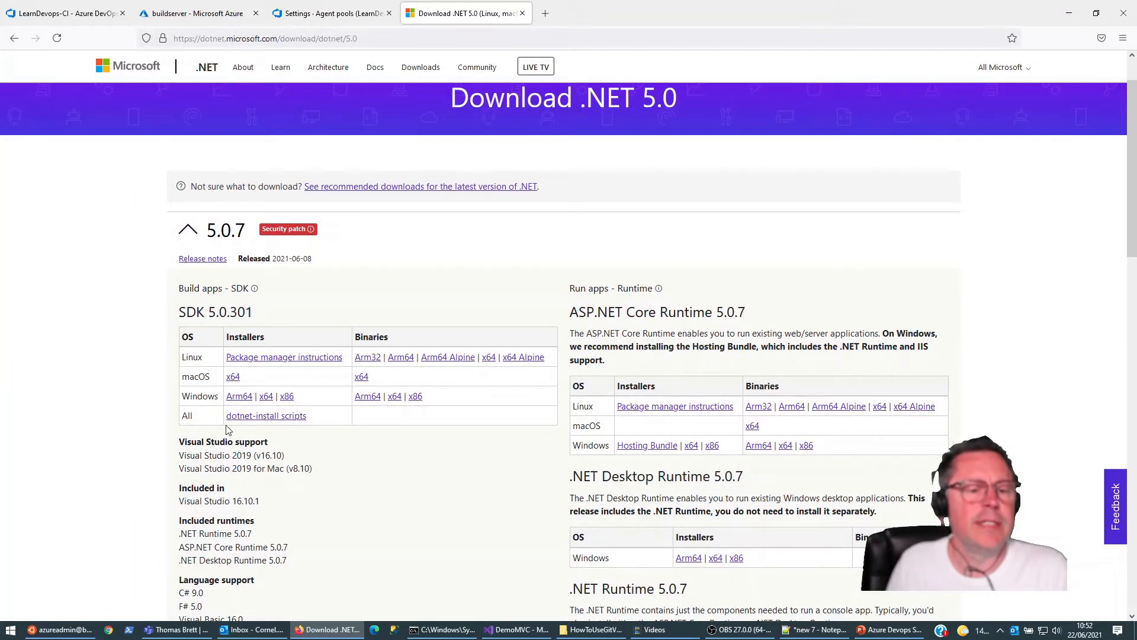
scroll(225, 410, "down", 3)
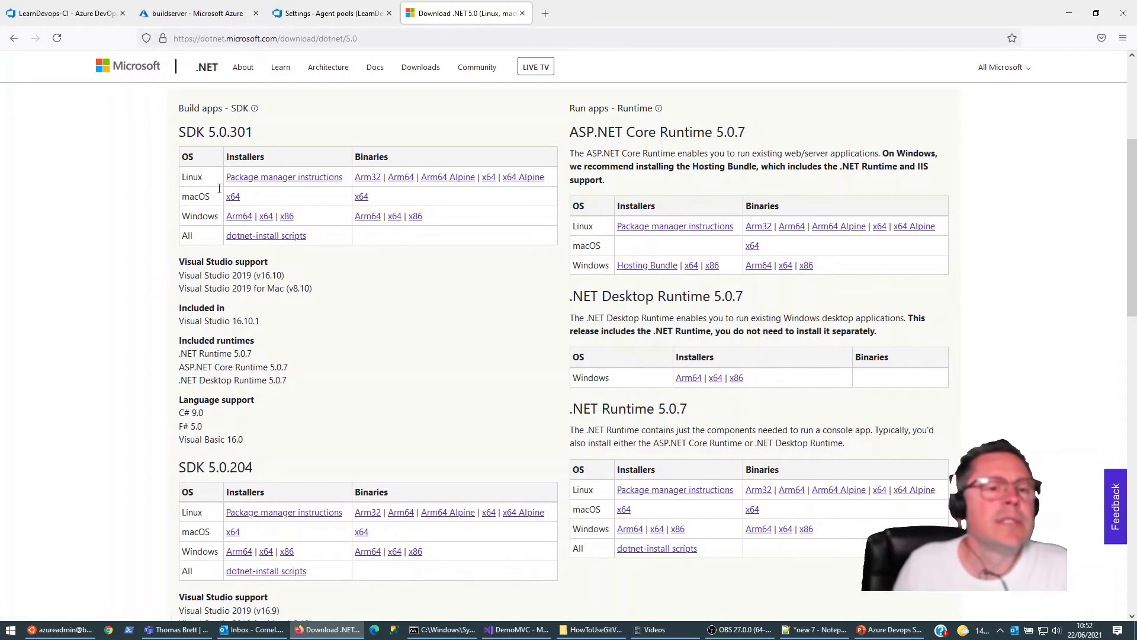
left_click(261, 178)
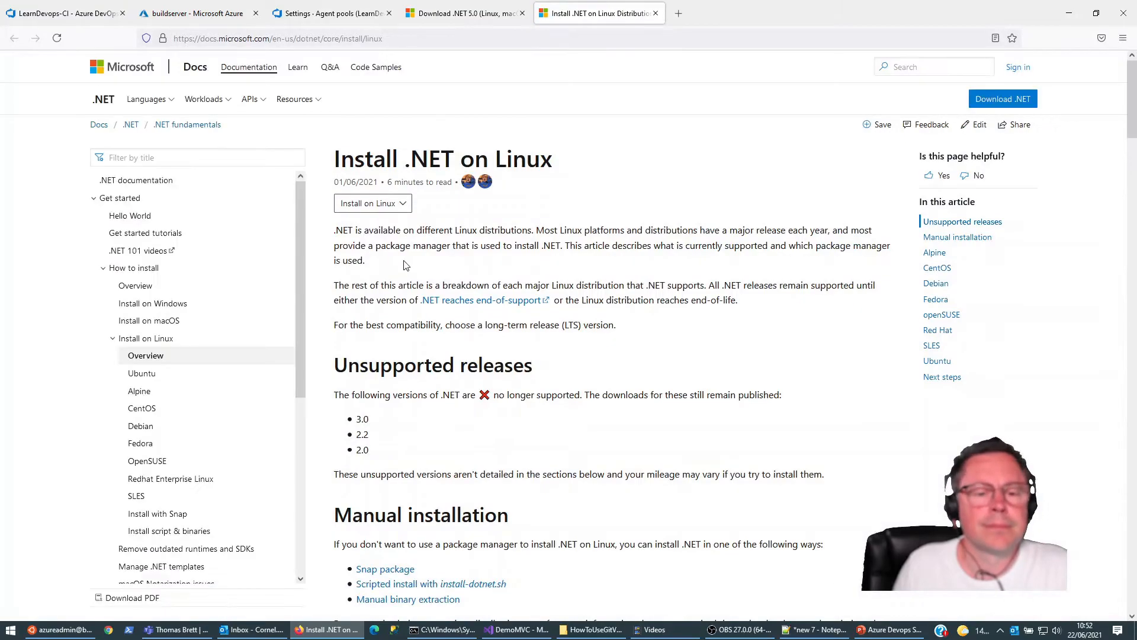
Step: Find the Ubuntu section in the Install .NET on Linux article and open the Install .NET on Ubuntu guide
scroll(406, 265, "down", 12)
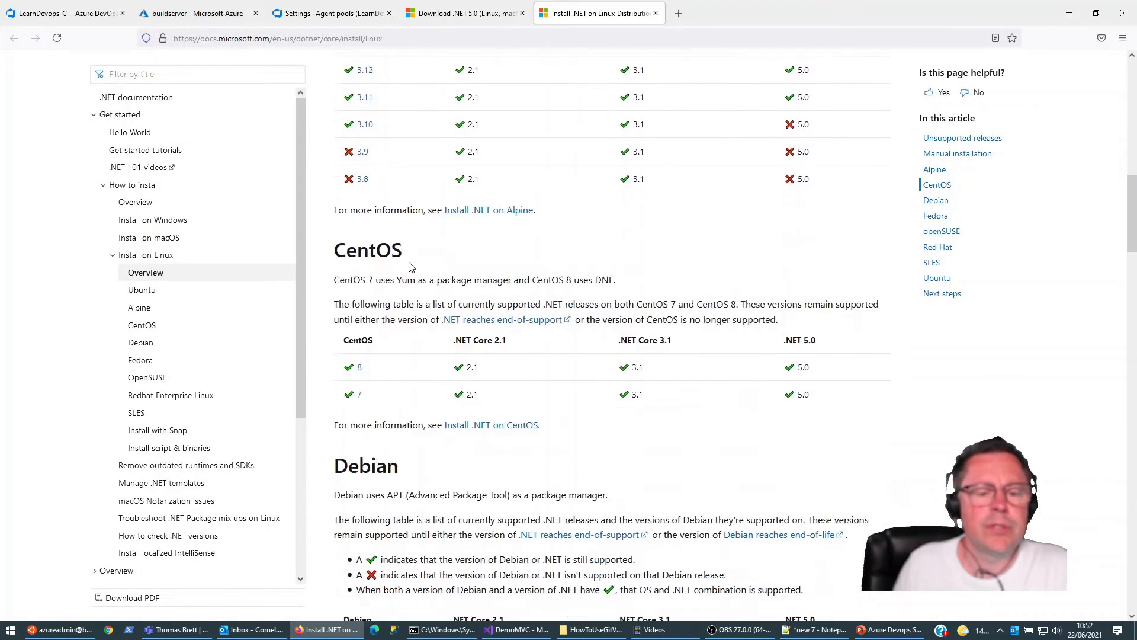
scroll(409, 266, "down", 15)
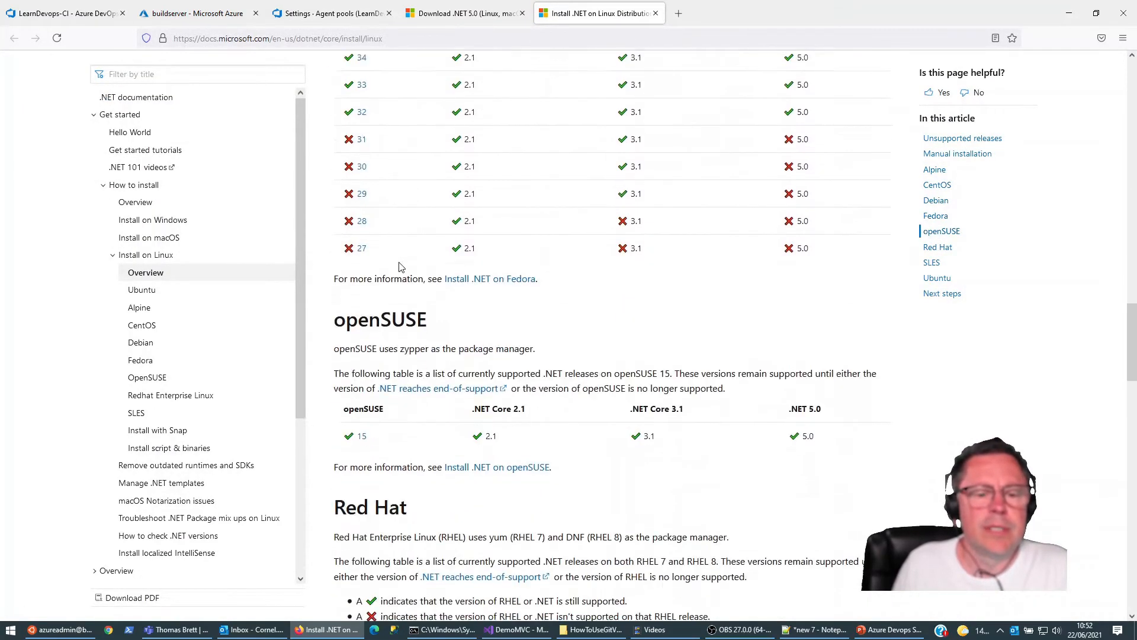
scroll(401, 265, "down", 15)
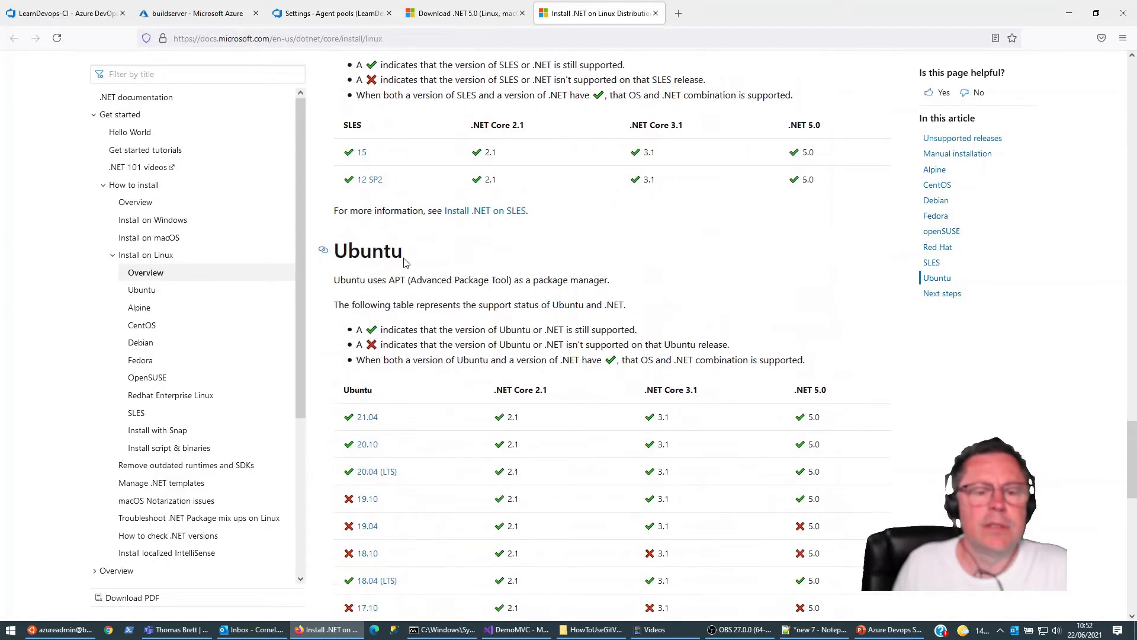
scroll(419, 292, "down", 12)
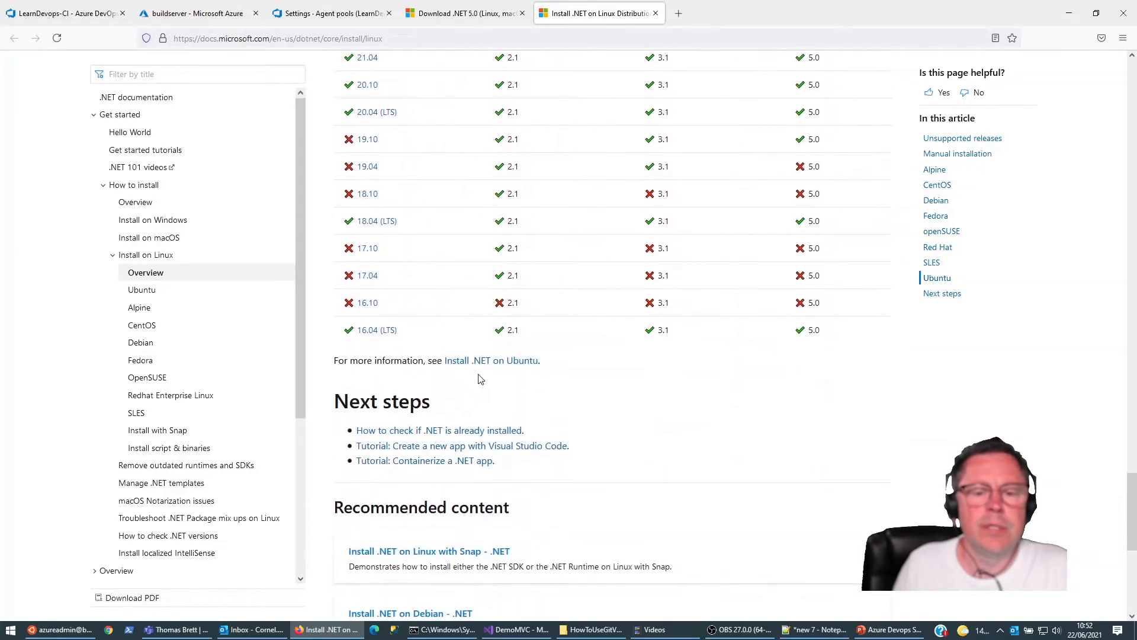
left_click(491, 359)
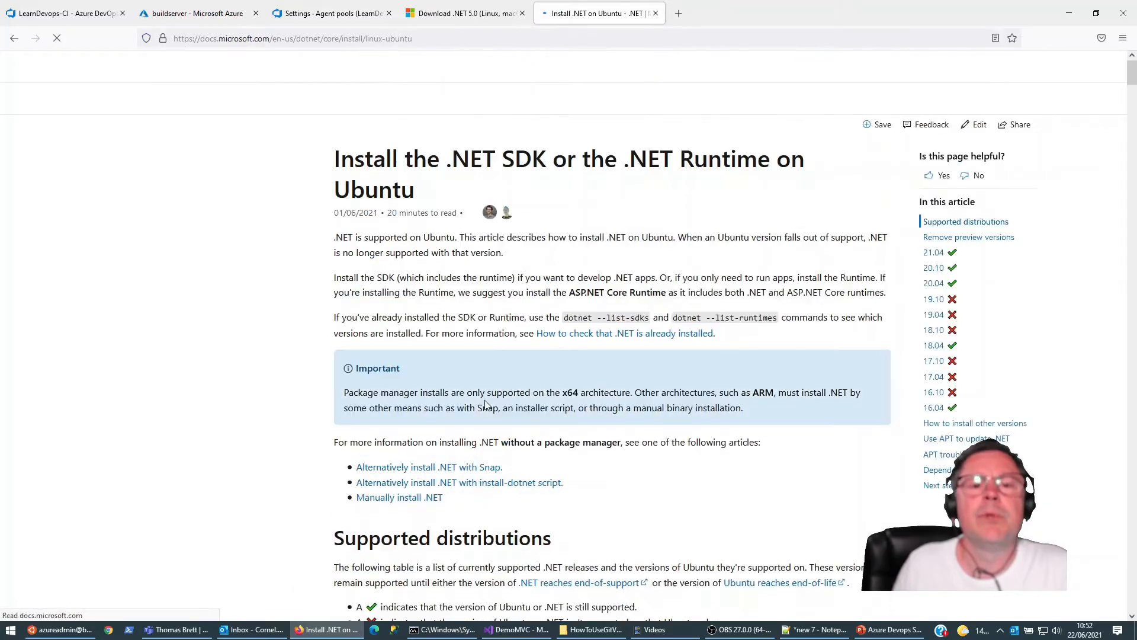
Step: Copy the Ubuntu 21.04 package repository commands and run them in the buildserver terminal to download and install packages-microsoft-prod.deb
scroll(481, 343, "down", 6)
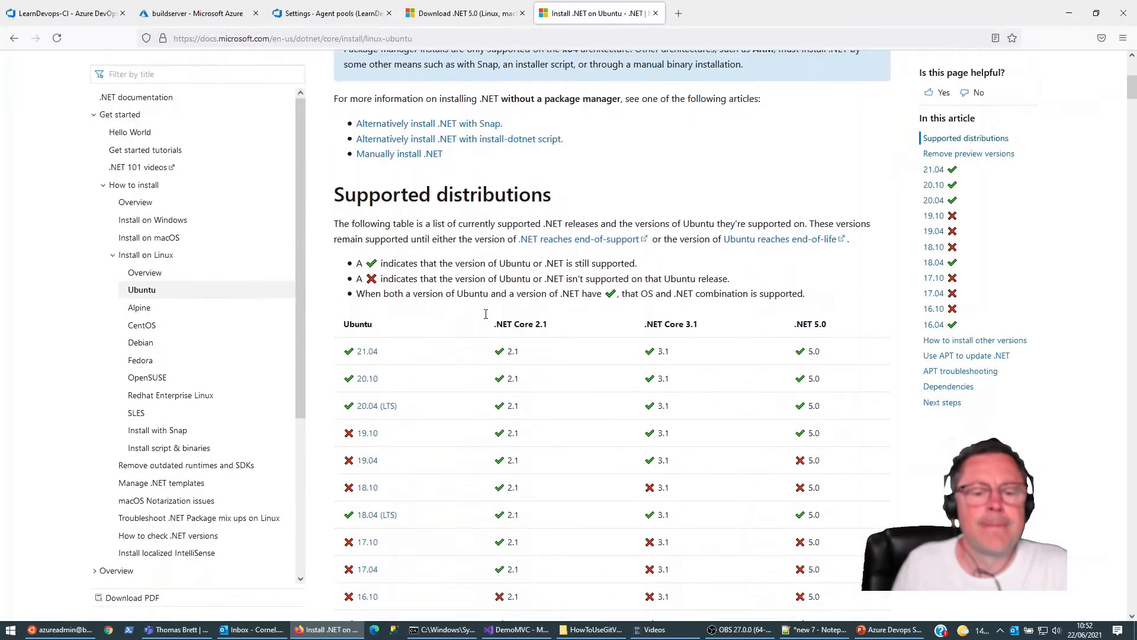
scroll(486, 313, "down", 10)
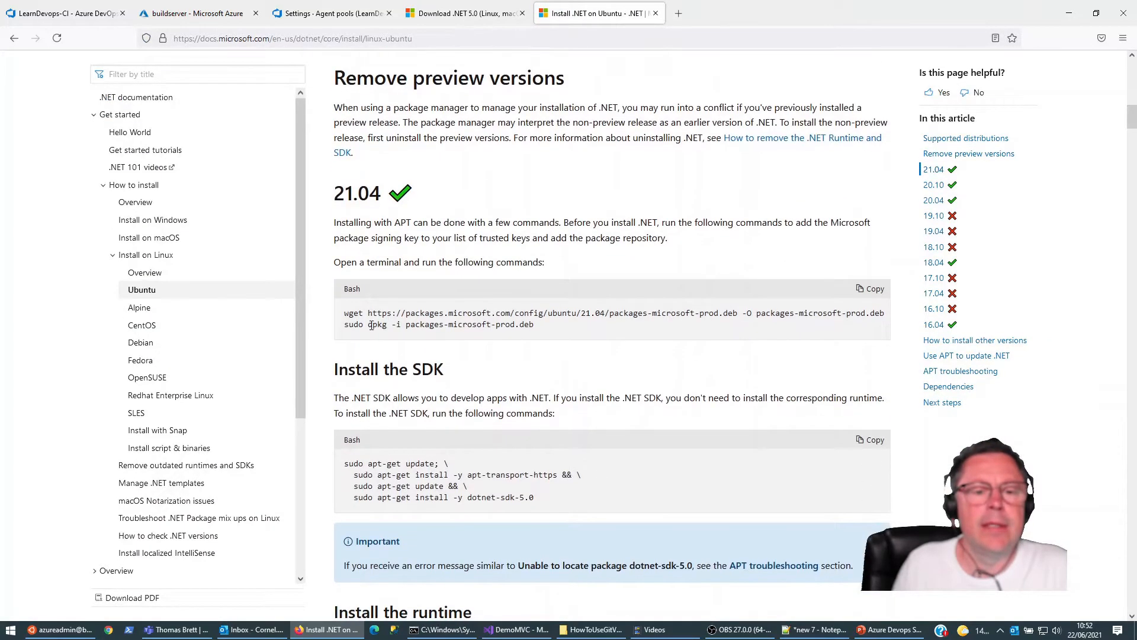
left_click(874, 289)
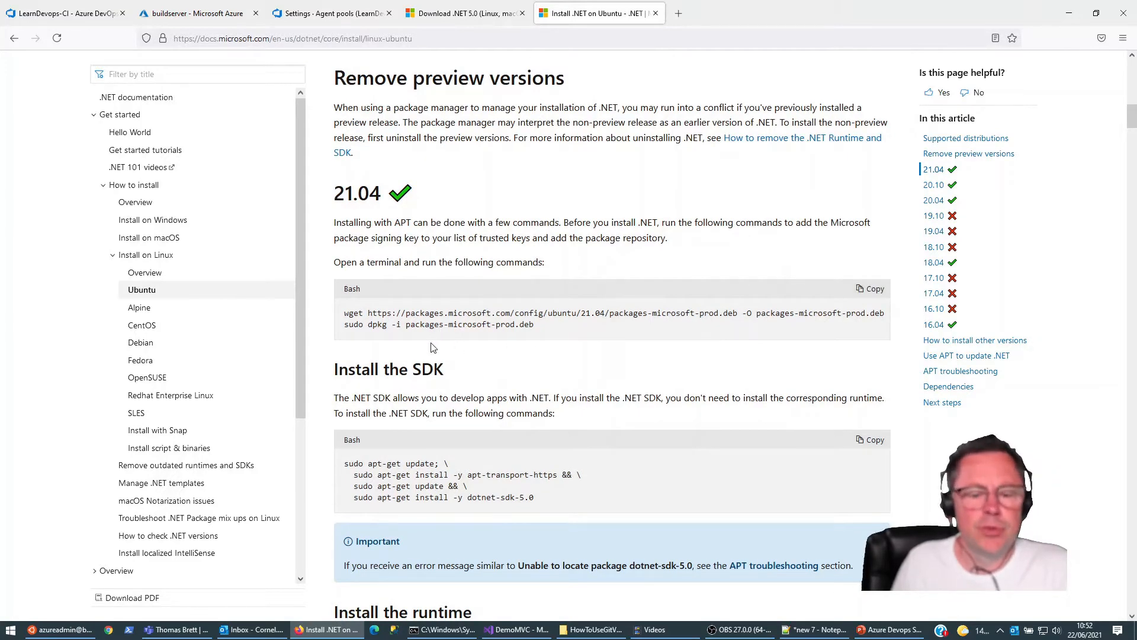
left_click(59, 629)
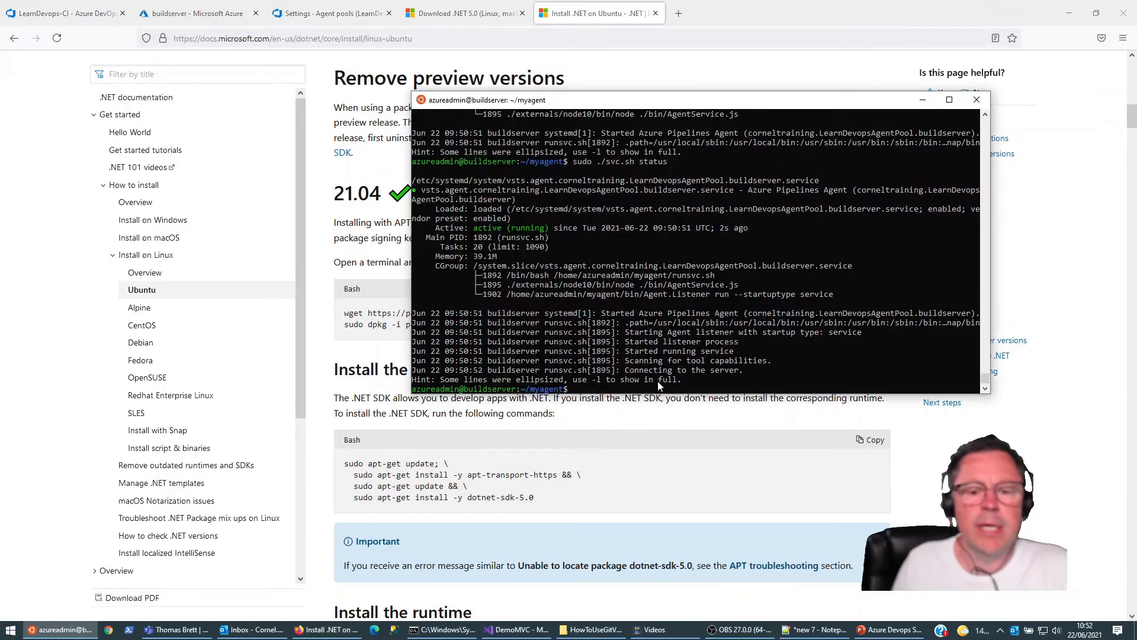
right_click(822, 359)
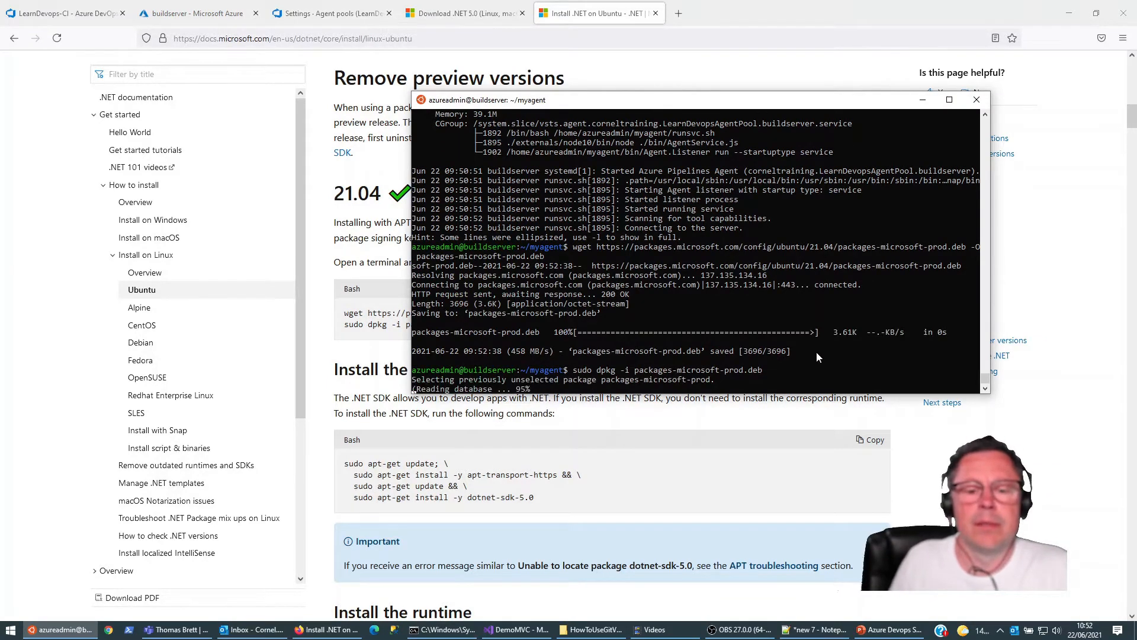
Step: Copy the Ubuntu 21.04 SDK install commands for dotnet-sdk-5.0 from the guide into the buildserver terminal
left_click(711, 12)
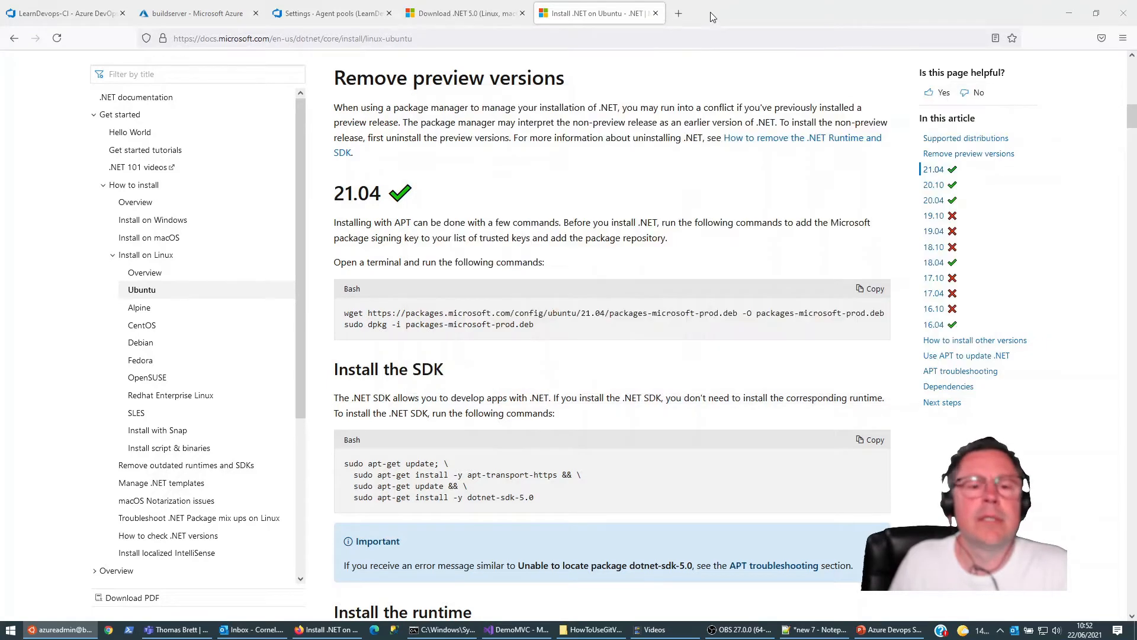
scroll(465, 375, "down", 3)
scroll(465, 375, "down", 1)
left_click(871, 318)
left_click(50, 630)
right_click(745, 358)
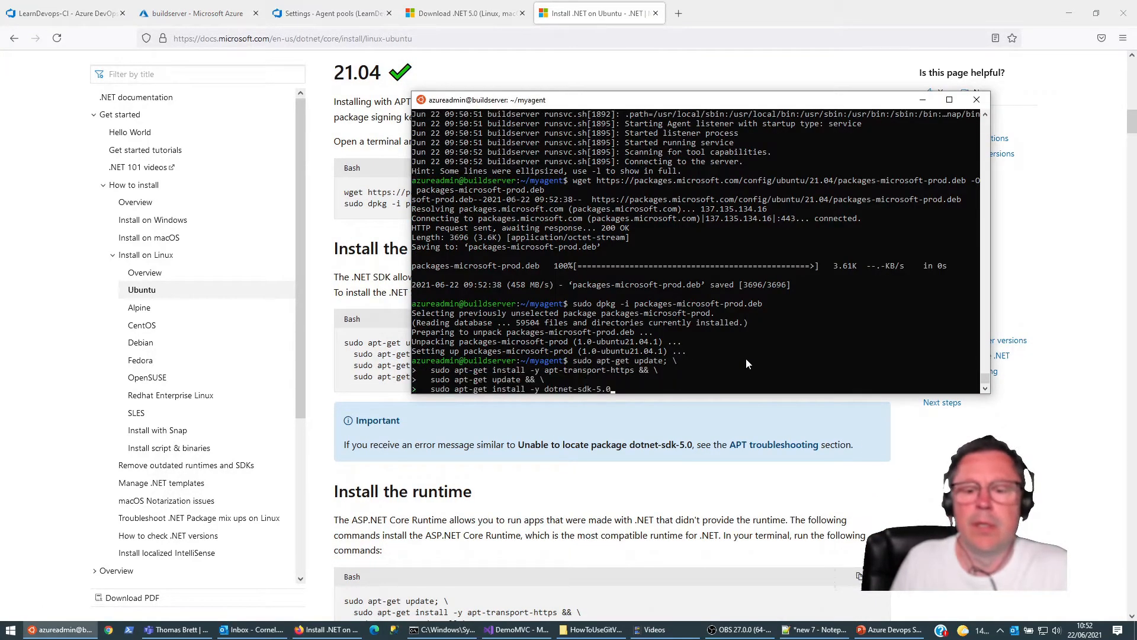
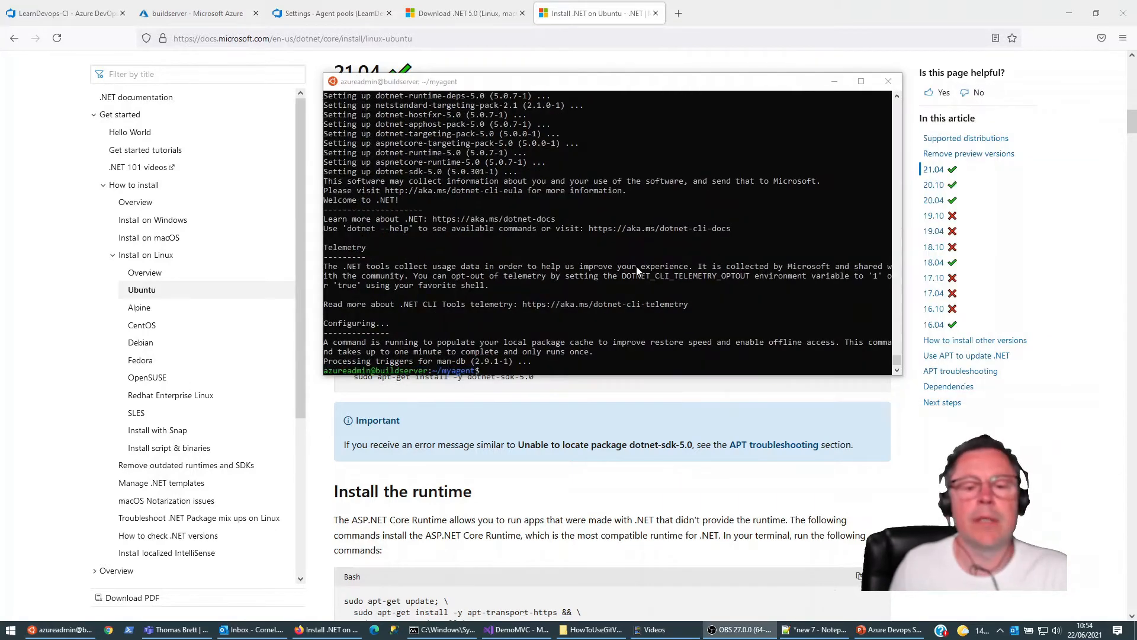
Step: Show the dotnet command help and check the installed .NET SDK version on buildserver with dotnet --version
left_click(671, 257)
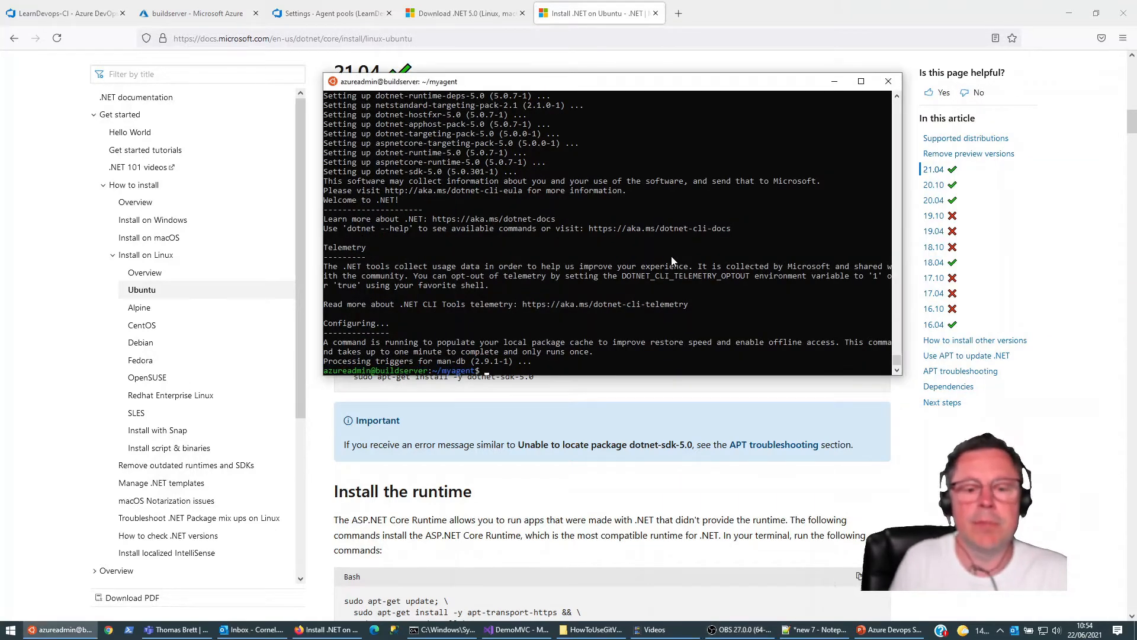
type("dotnet -h")
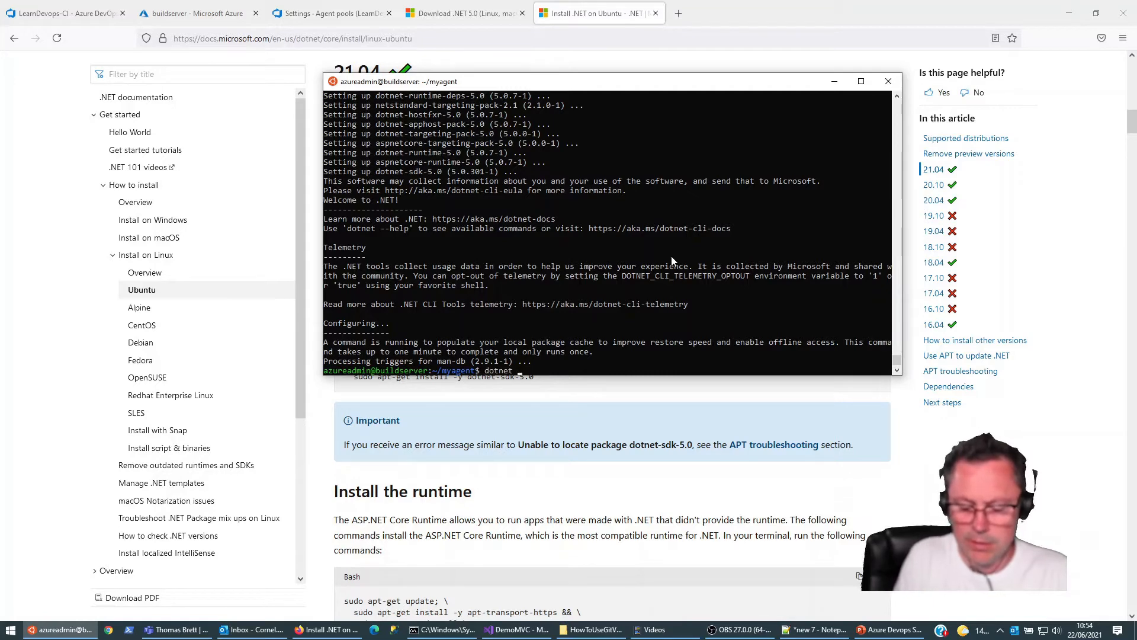
key("Return")
type("dotnet --v")
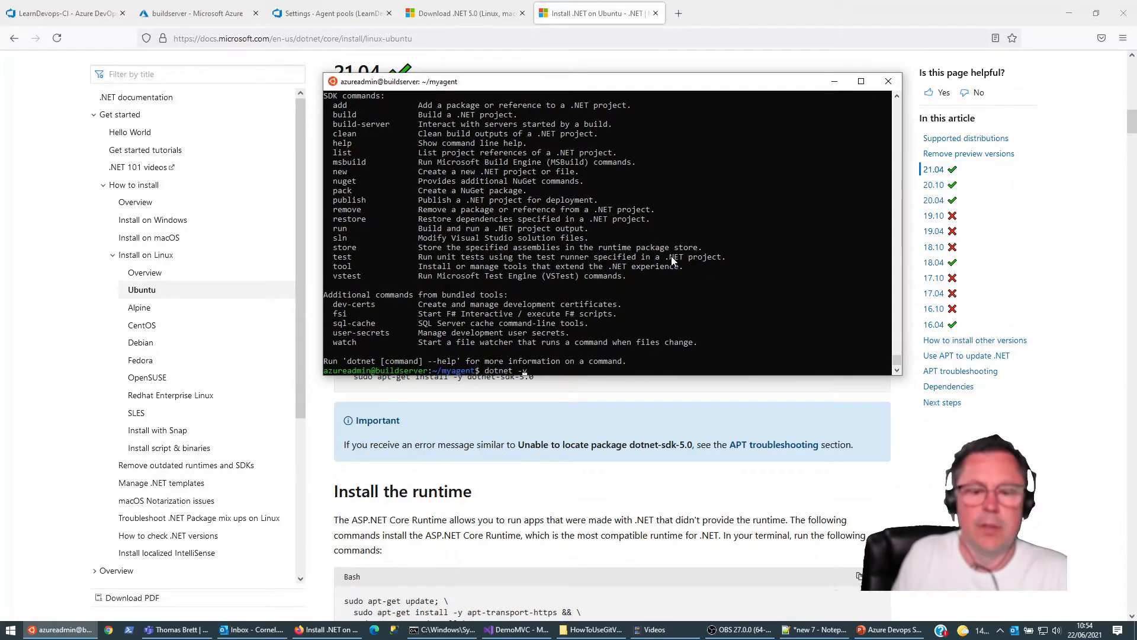
type("ersion")
key("Return")
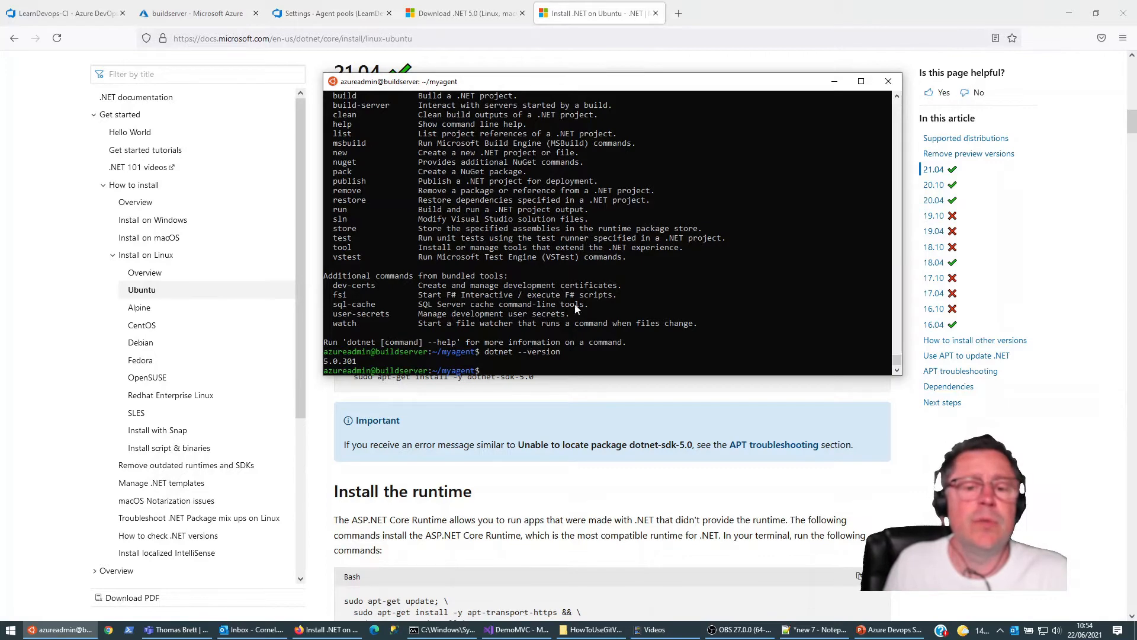
Step: Run the docker command on buildserver to check whether Docker is installed
type("dock")
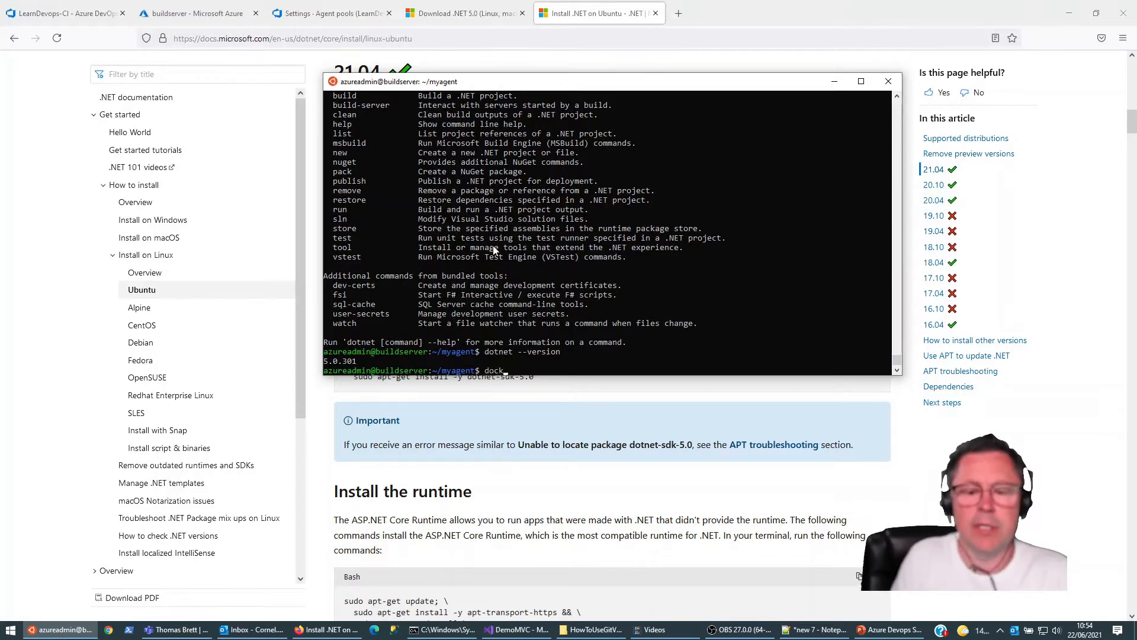
type("er")
key("Return")
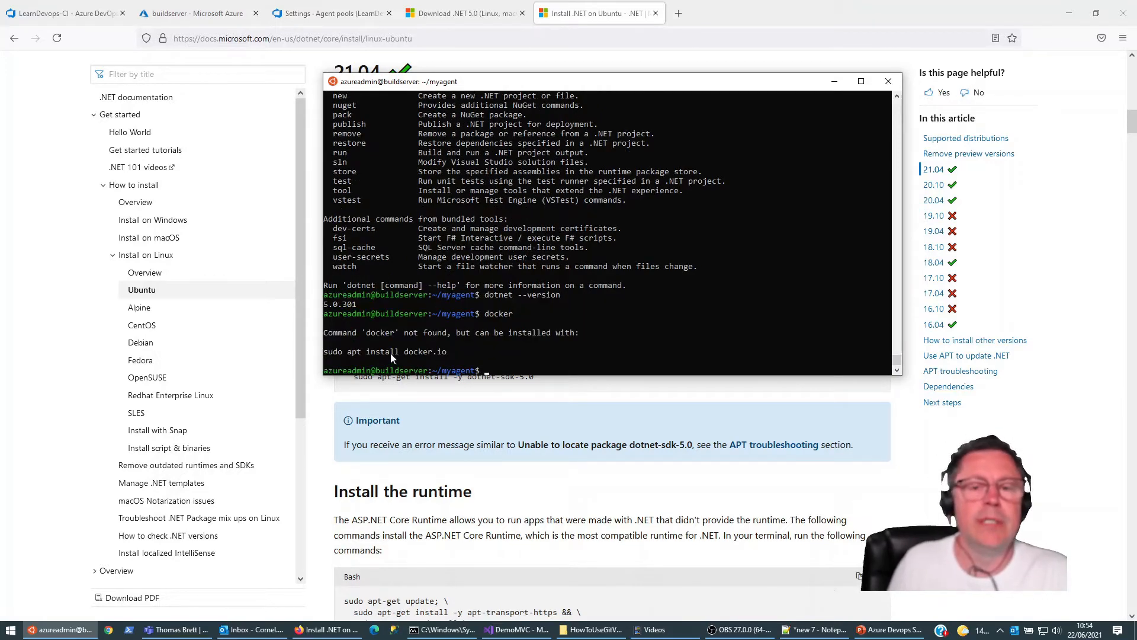
Step: Search the web for installing Docker on Ubuntu 20.04, open the linuxconfig.org guide and accept its privacy notice
left_click(645, 18)
left_click(677, 14)
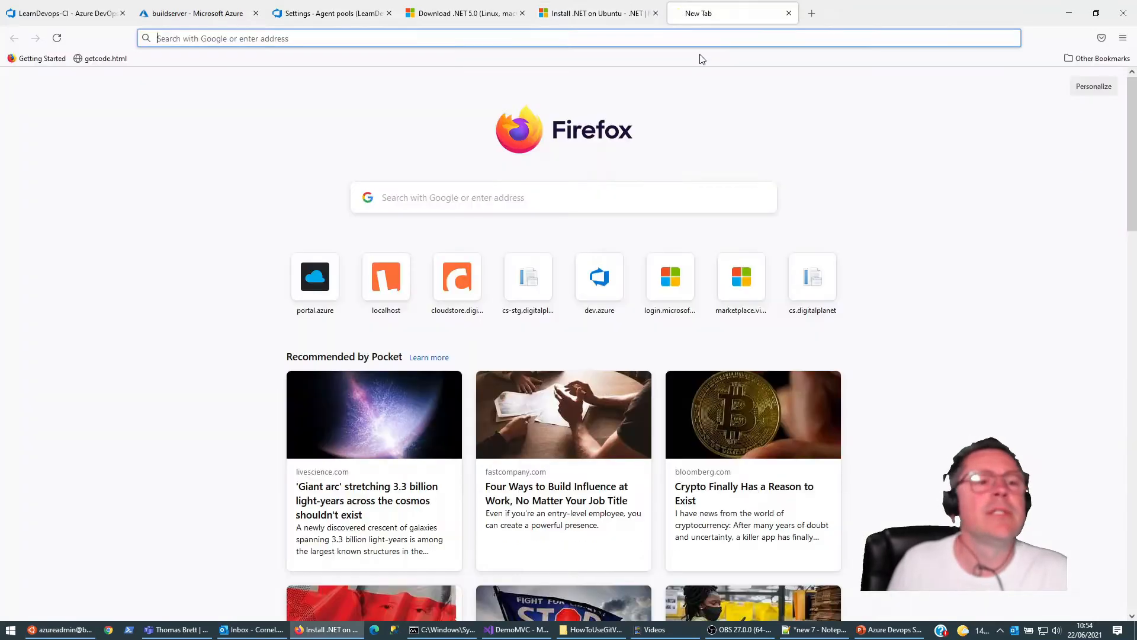
type("intall")
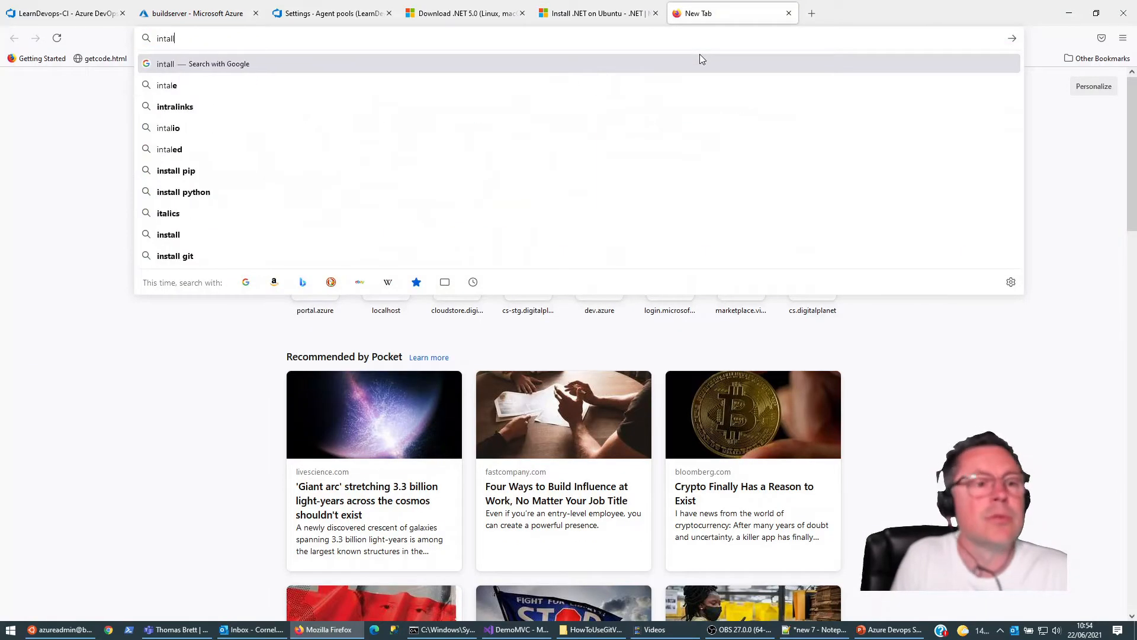
type(" docker on u")
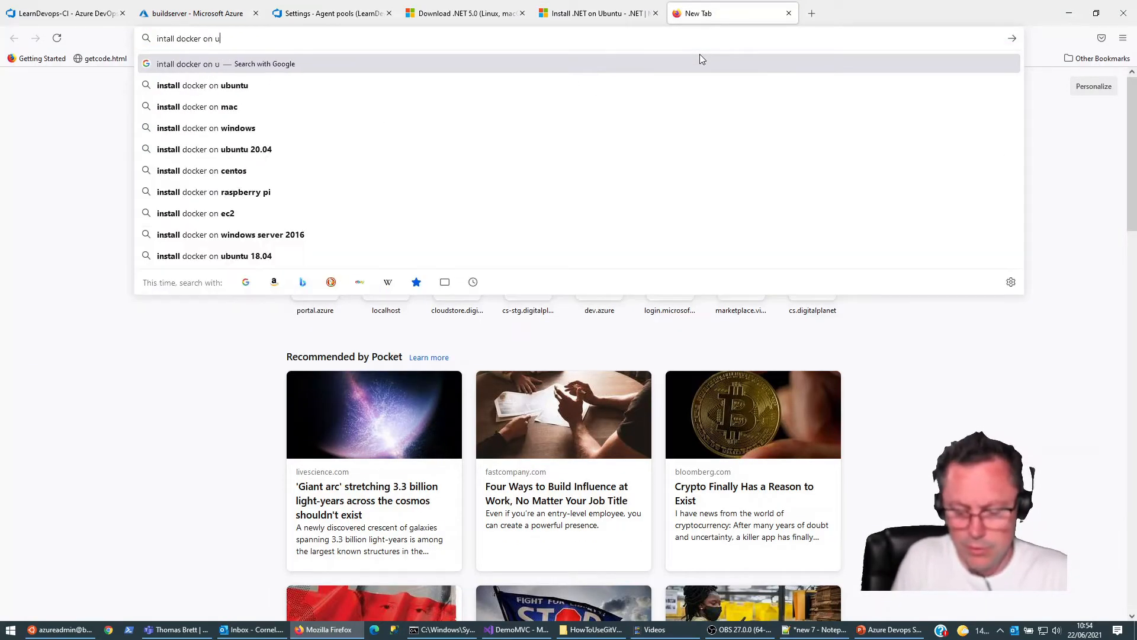
type("buntu 20.04")
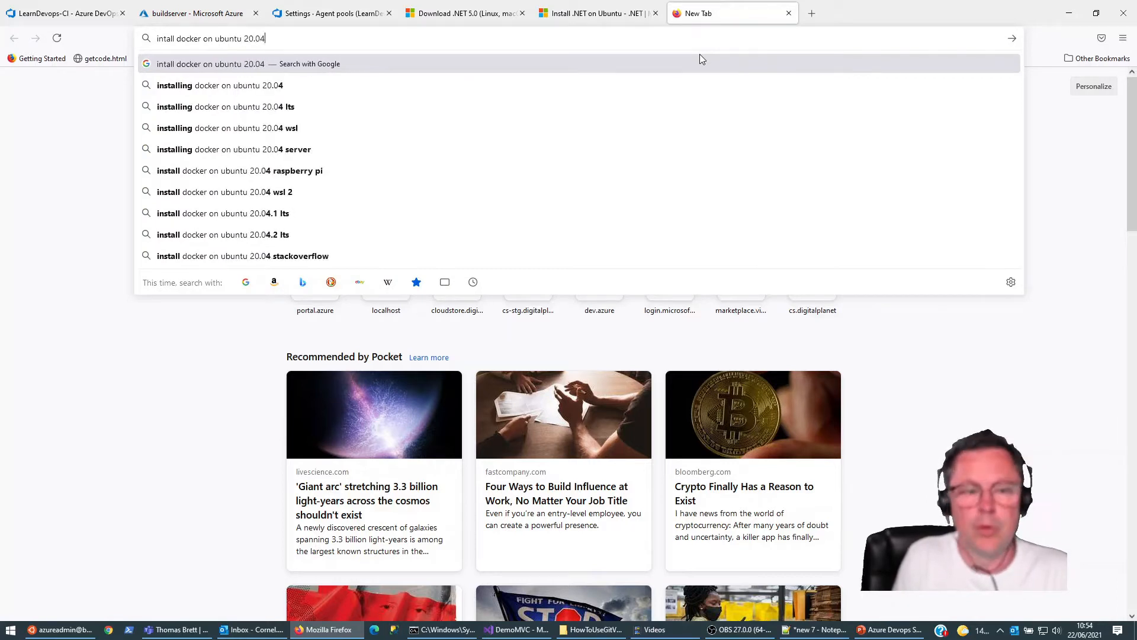
key("Return")
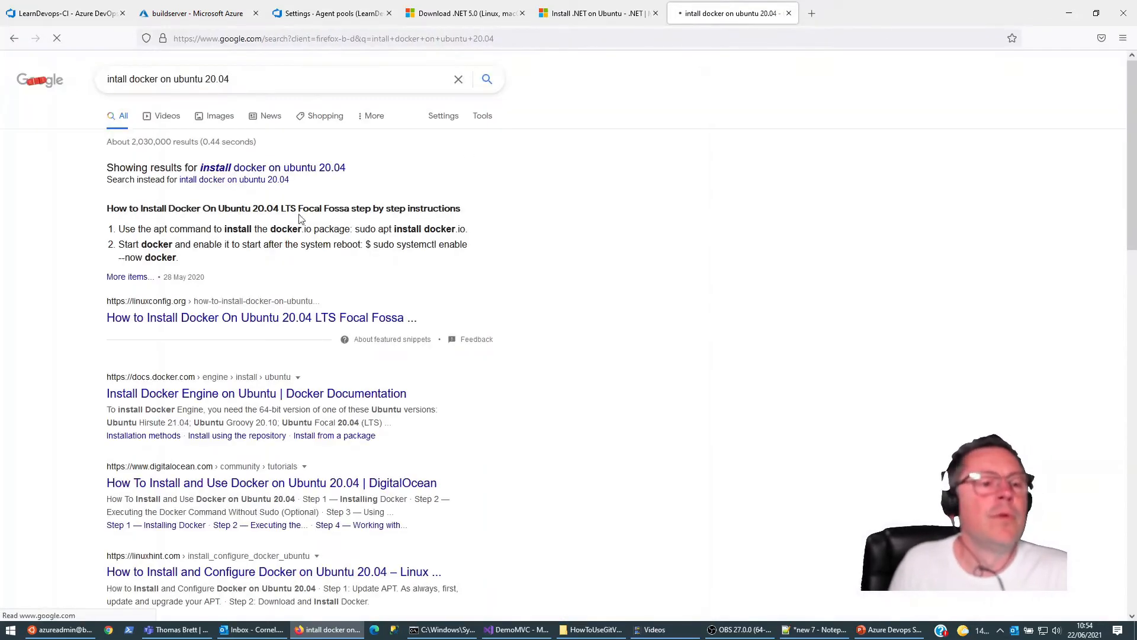
left_click(208, 320)
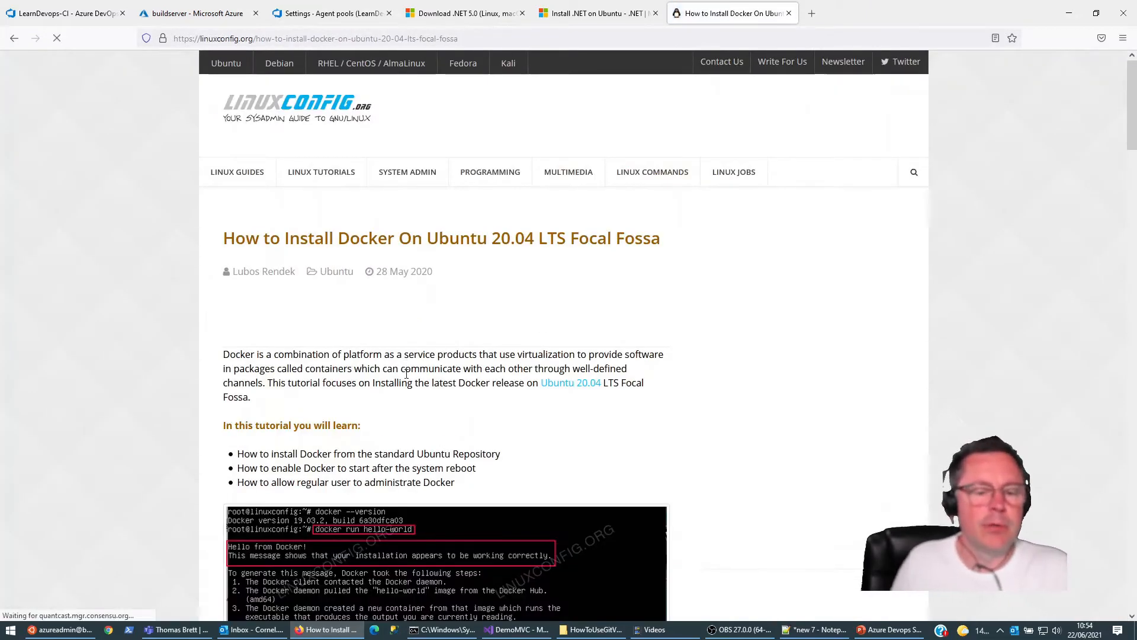
scroll(463, 331, "down", 10)
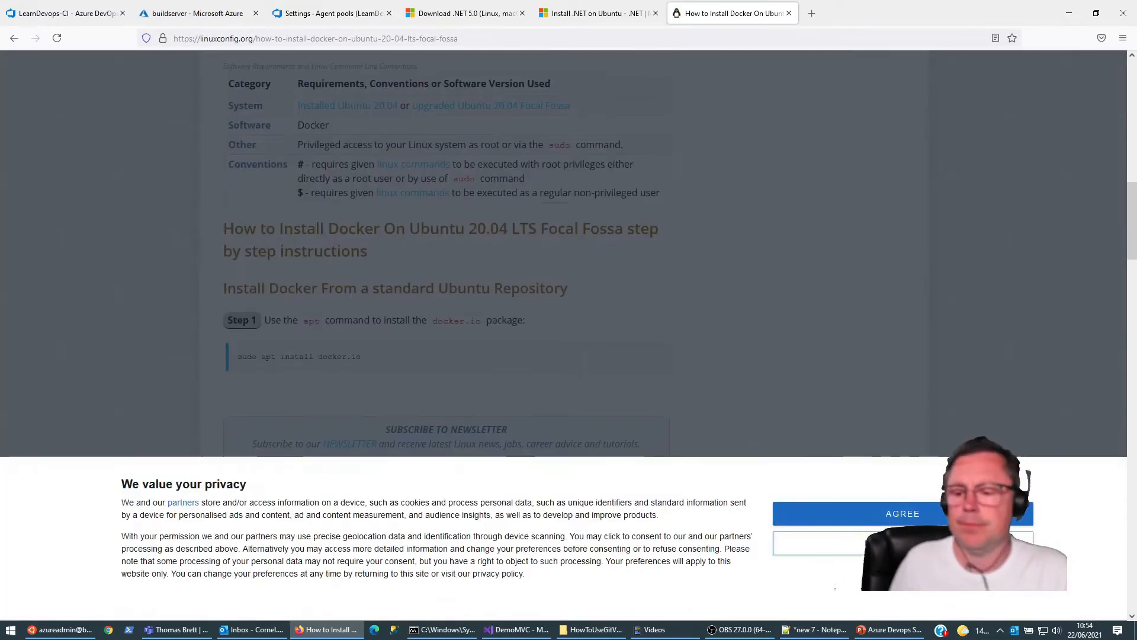
left_click(801, 513)
Step: Copy the guide's sudo apt install docker.io command, run it in the buildserver terminal and confirm the installation with y
scroll(423, 415, "down", 5)
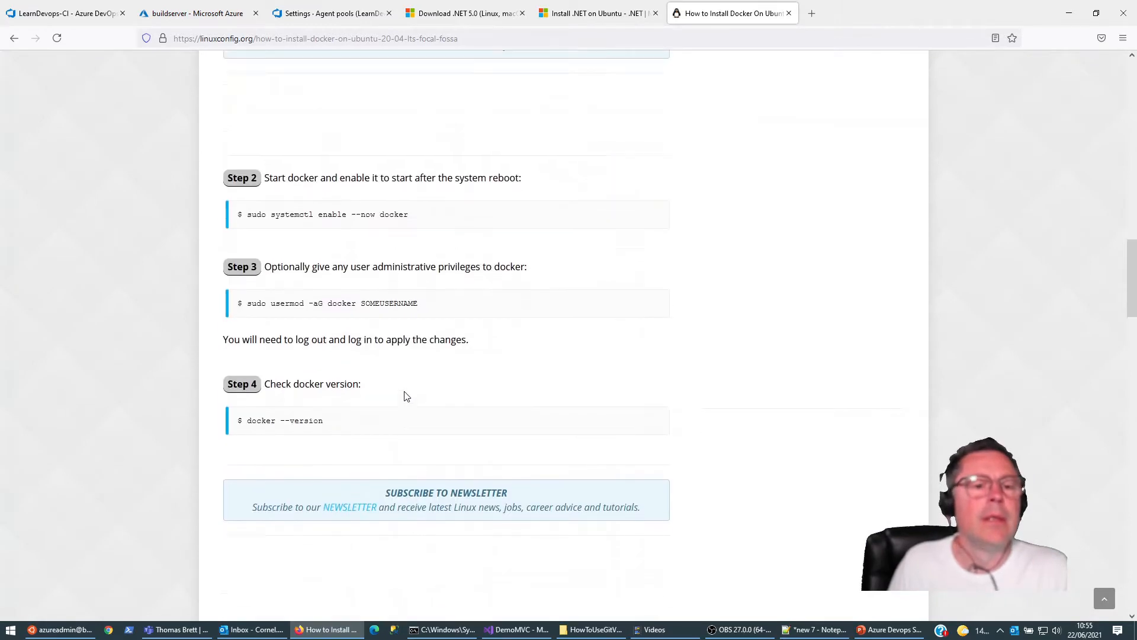
scroll(403, 394, "up", 6)
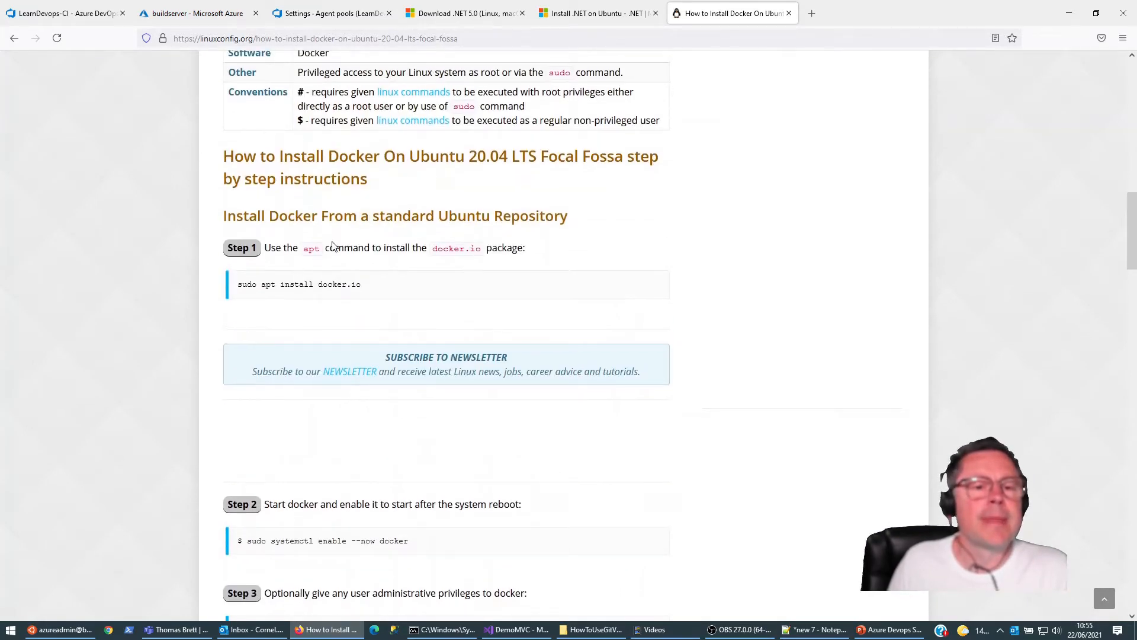
left_click_drag(237, 285, 368, 283)
key("super+c")
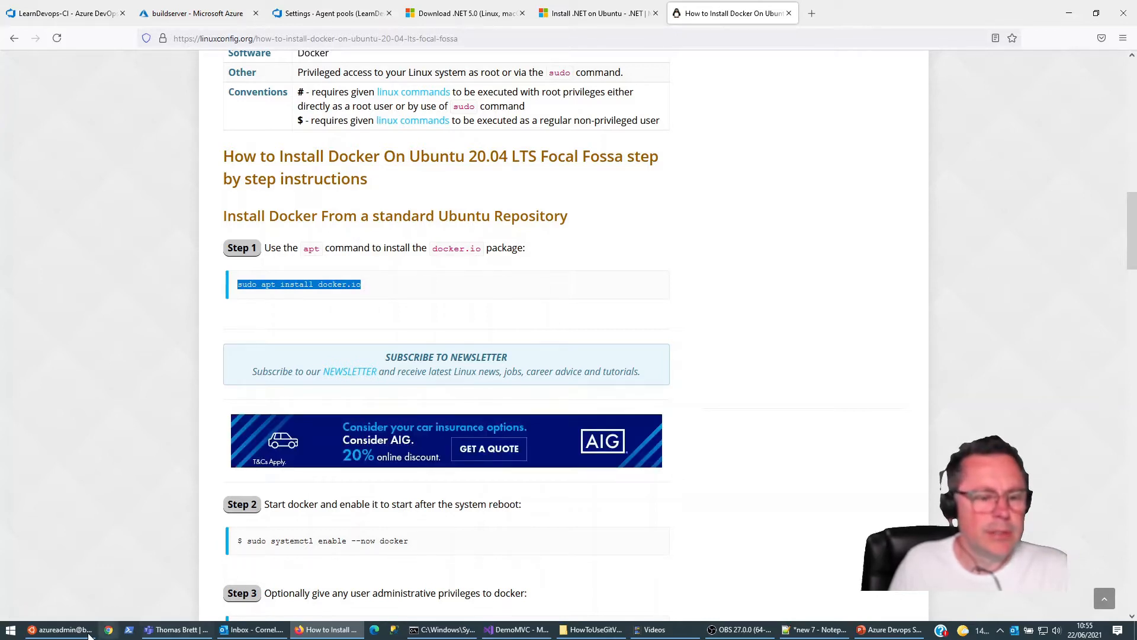
left_click(93, 633)
right_click(667, 304)
key("Return")
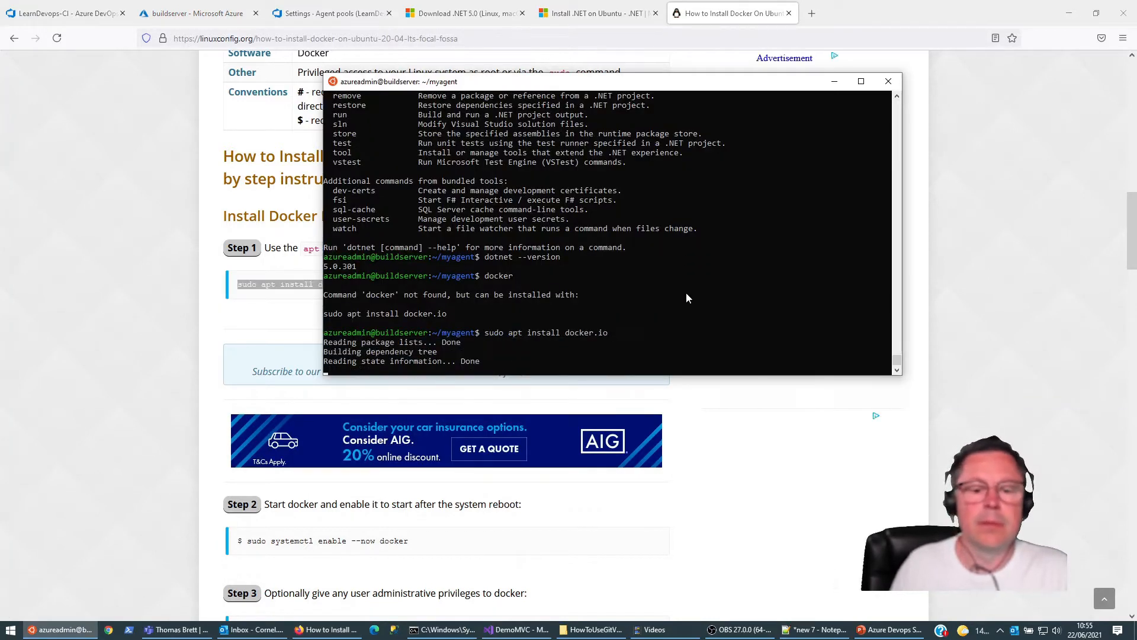
type("y")
key("Return")
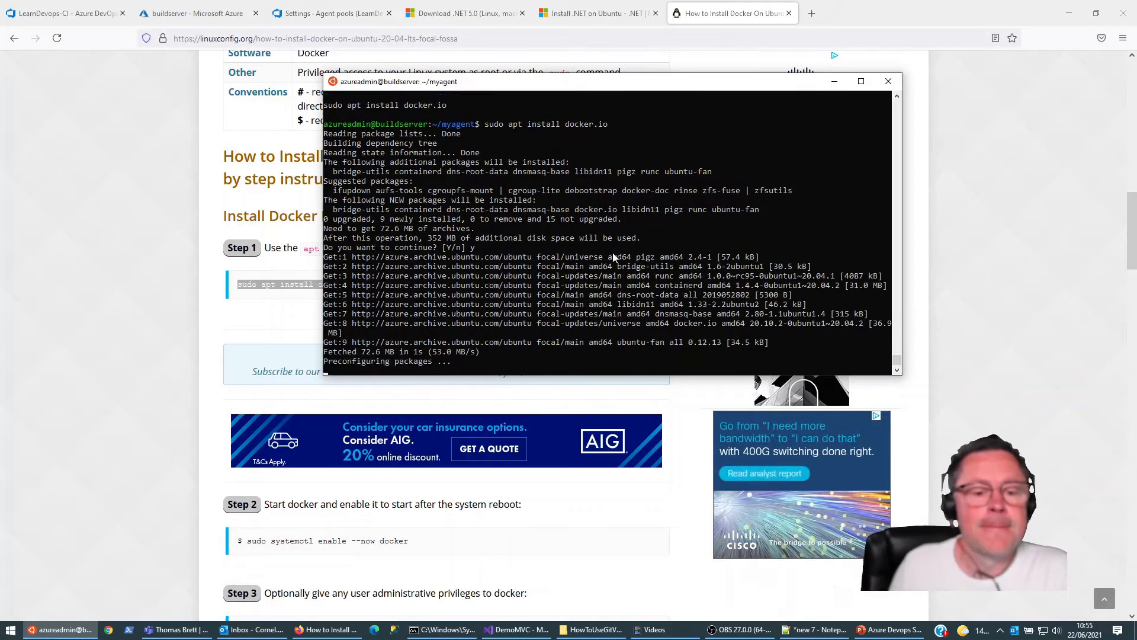
Step: Copy sudo systemctl enable --now docker from Step 2 of the guide and run it once the package installation ends
left_click(172, 247)
scroll(187, 322, "down", 3)
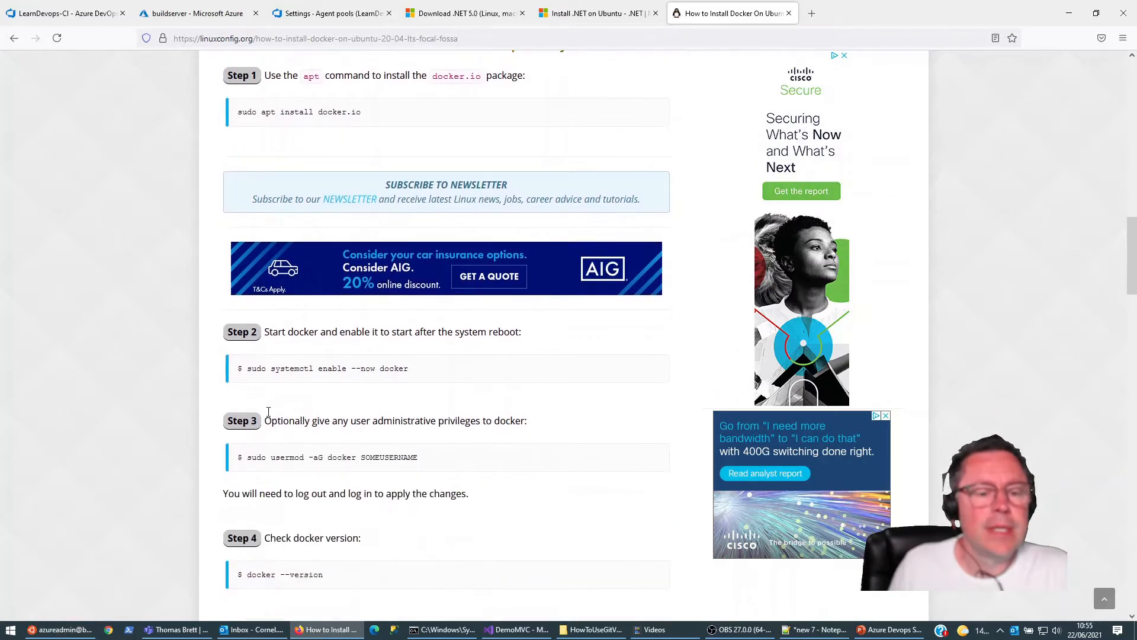
left_click_drag(247, 360, 426, 360)
key("super+c")
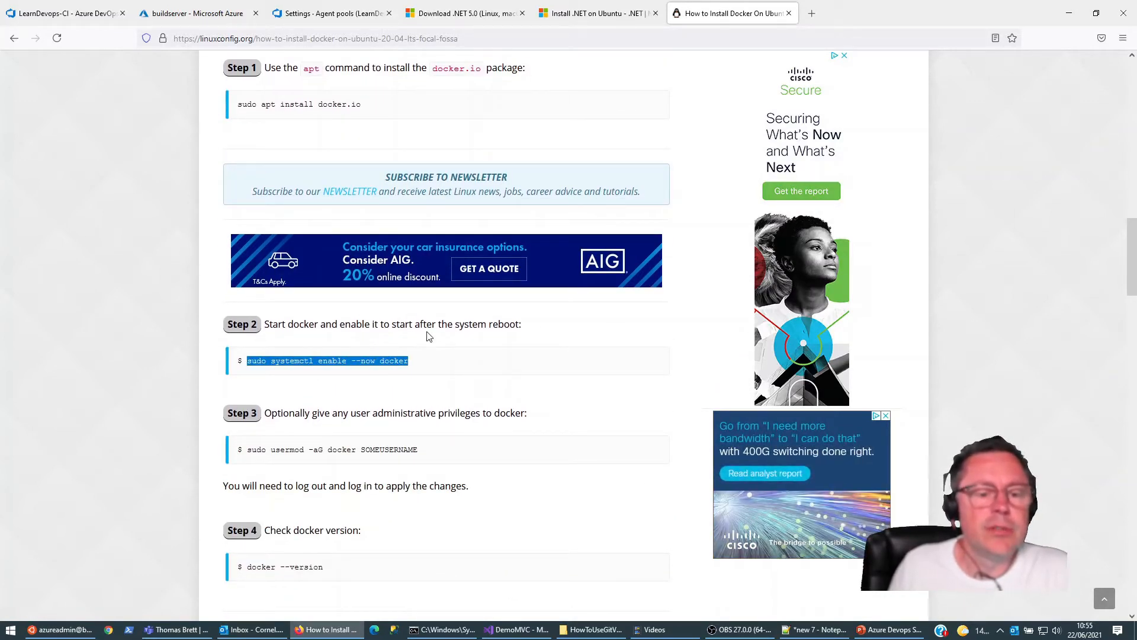
left_click(94, 629)
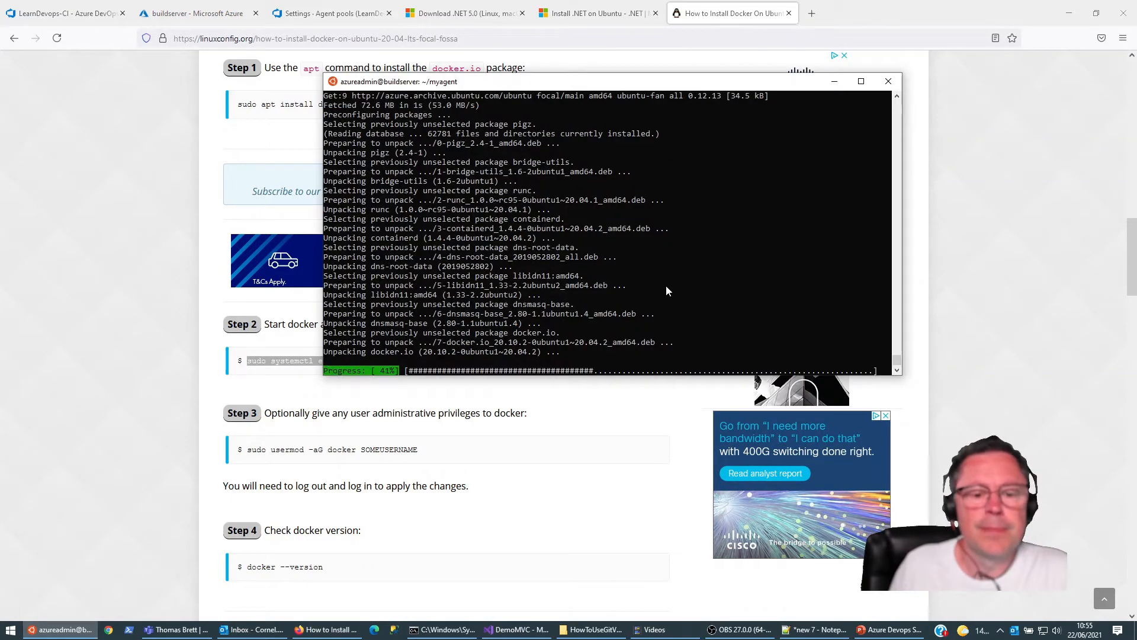
left_click(164, 222)
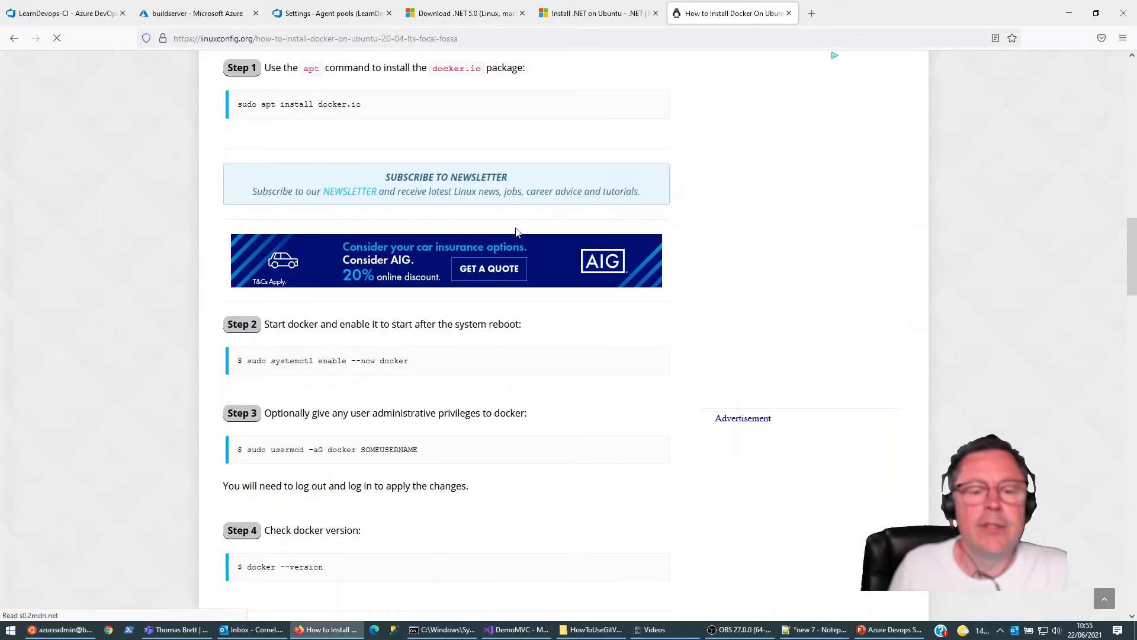
left_click(66, 631)
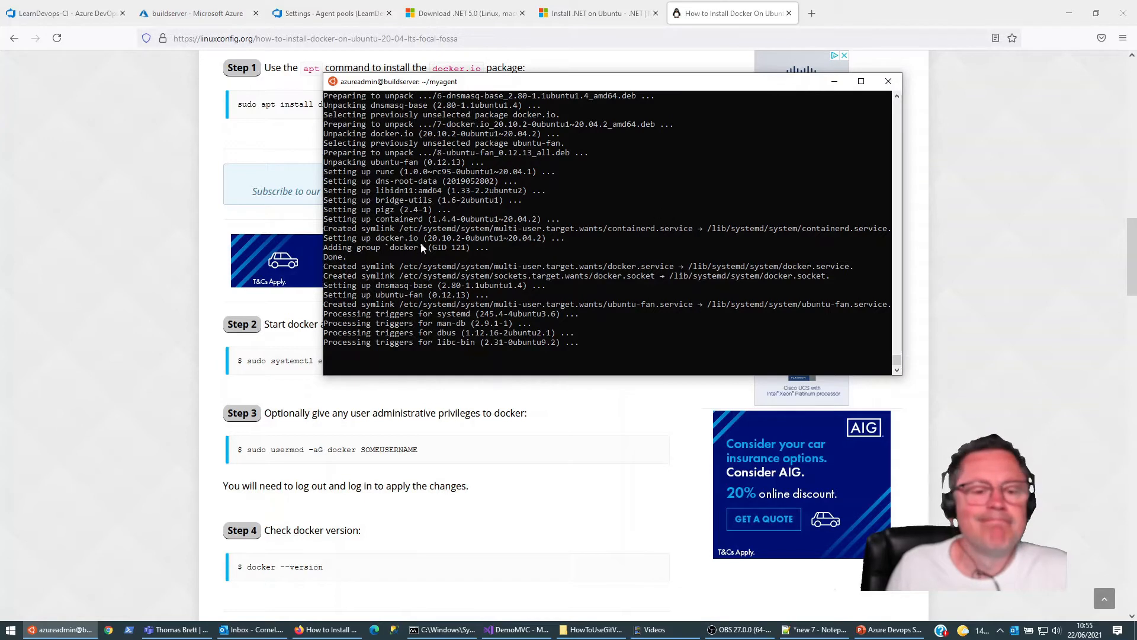
right_click(612, 337)
key("Return")
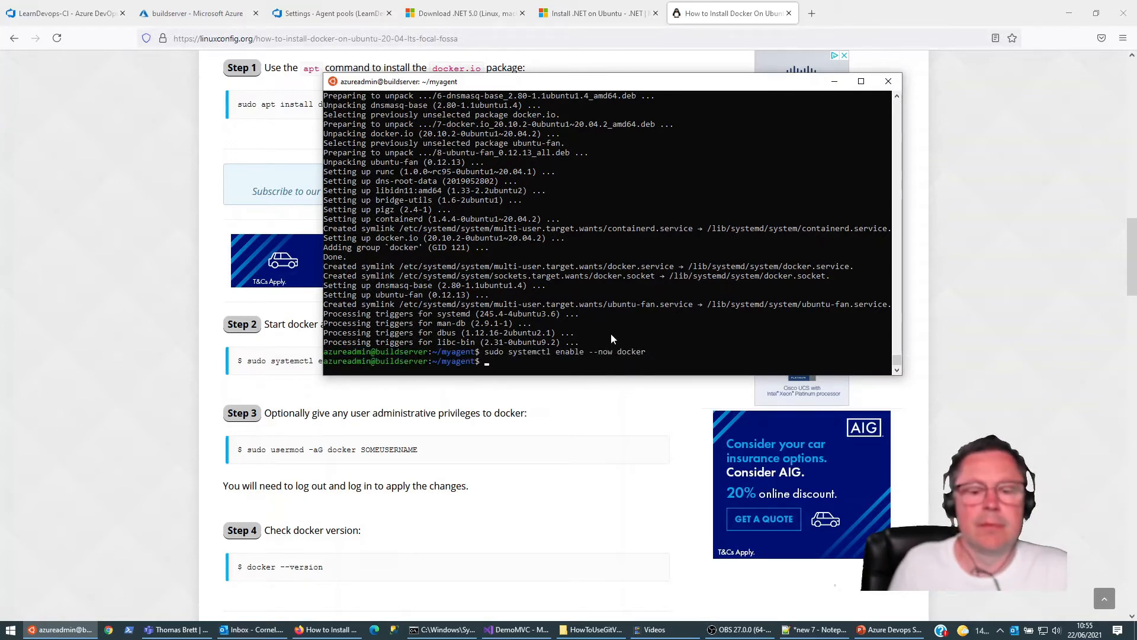
Step: Copy the guide's usermod command and run it as sudo usermod -aG docker azureadmin in the buildserver terminal
left_click_drag(249, 450, 437, 470)
key("super+c")
left_click(59, 629)
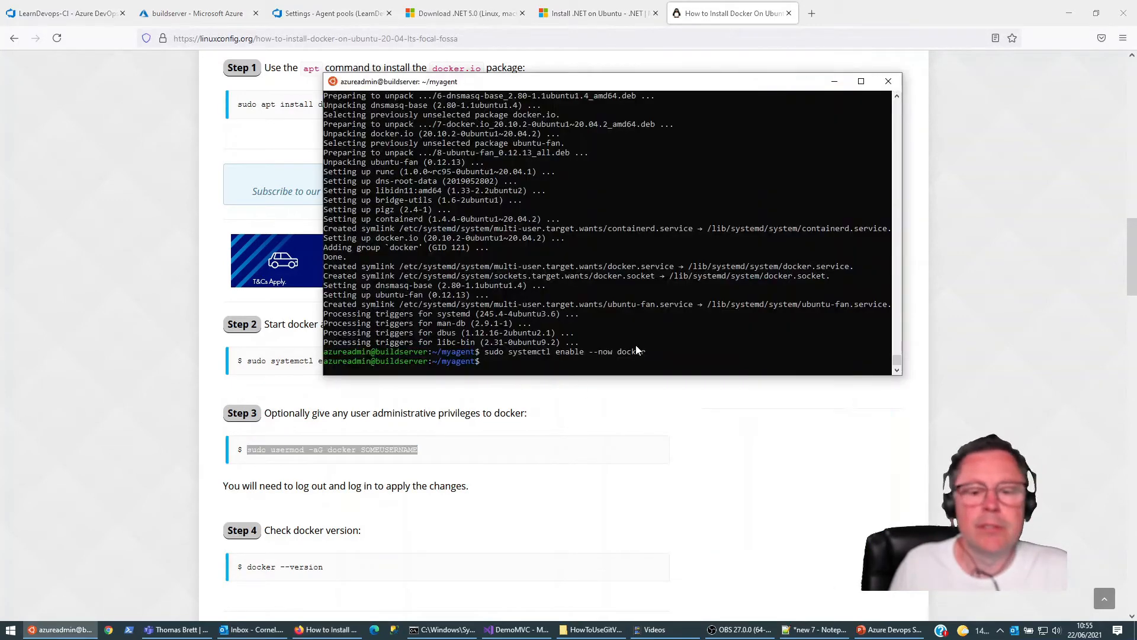
right_click(638, 330)
key("BackSpace")
key("BackSpace")
key("BackSpace")
key("BackSpace")
key("BackSpace")
key("BackSpace")
key("BackSpace")
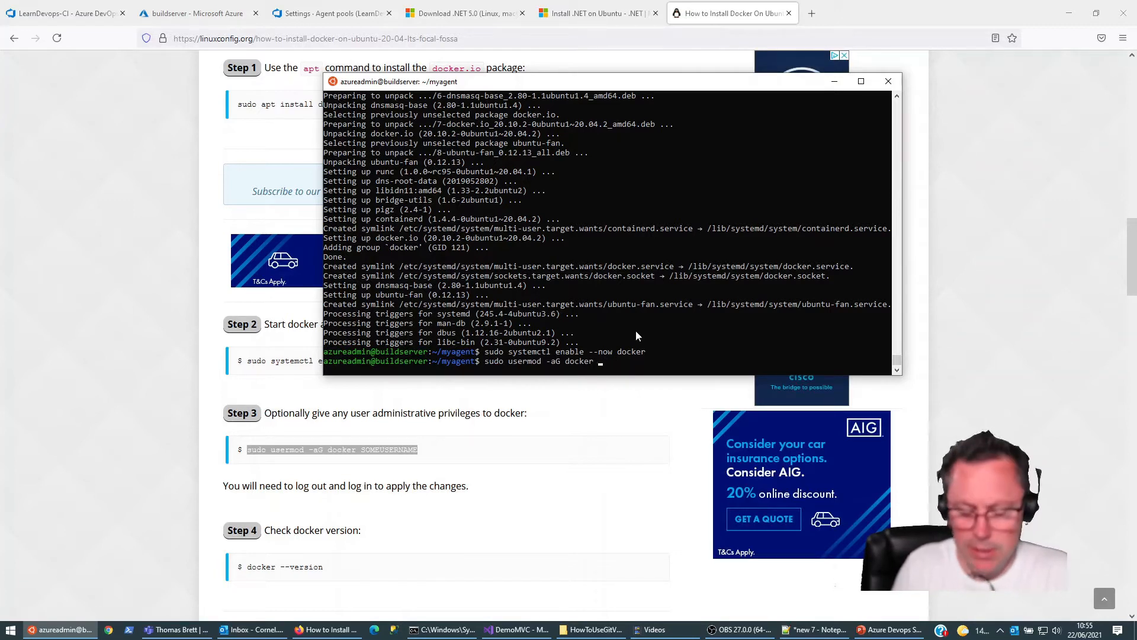
type("azureadmin")
key("Return")
Step: Log out of buildserver and reconnect over SSH as azureadmin, entering the account password, to apply the group change
left_click(112, 286)
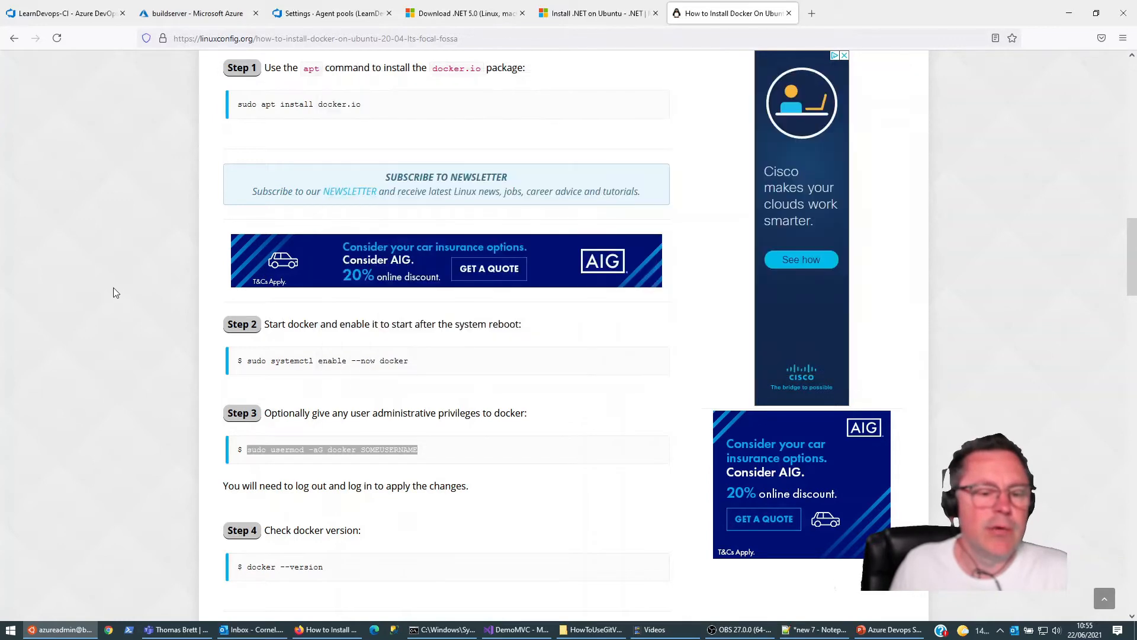
scroll(279, 371, "down", 3)
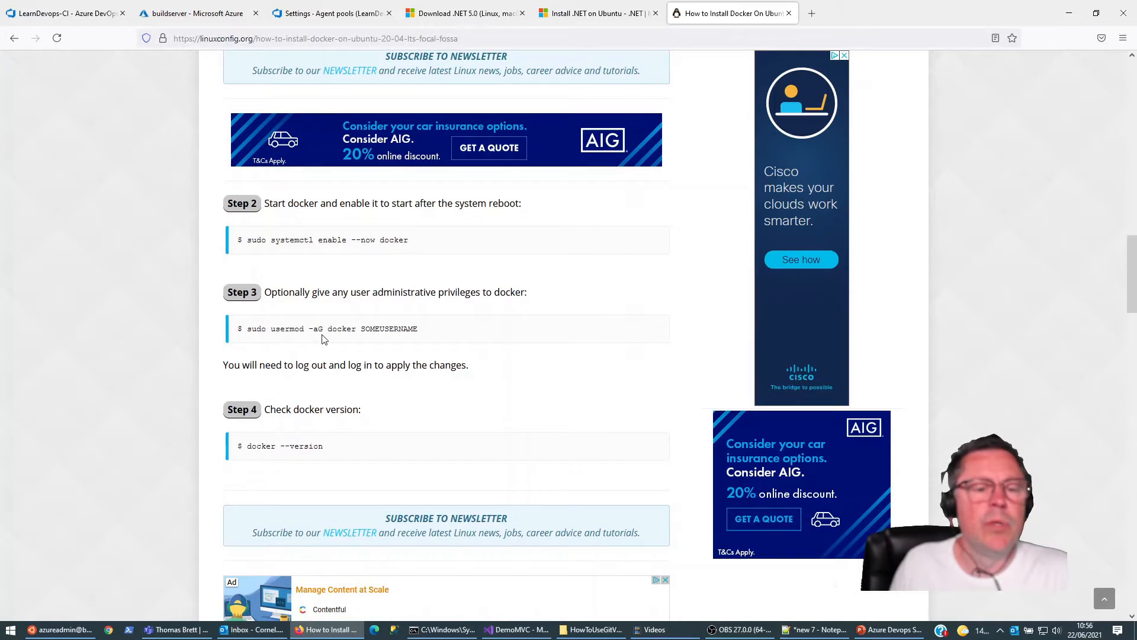
left_click(59, 629)
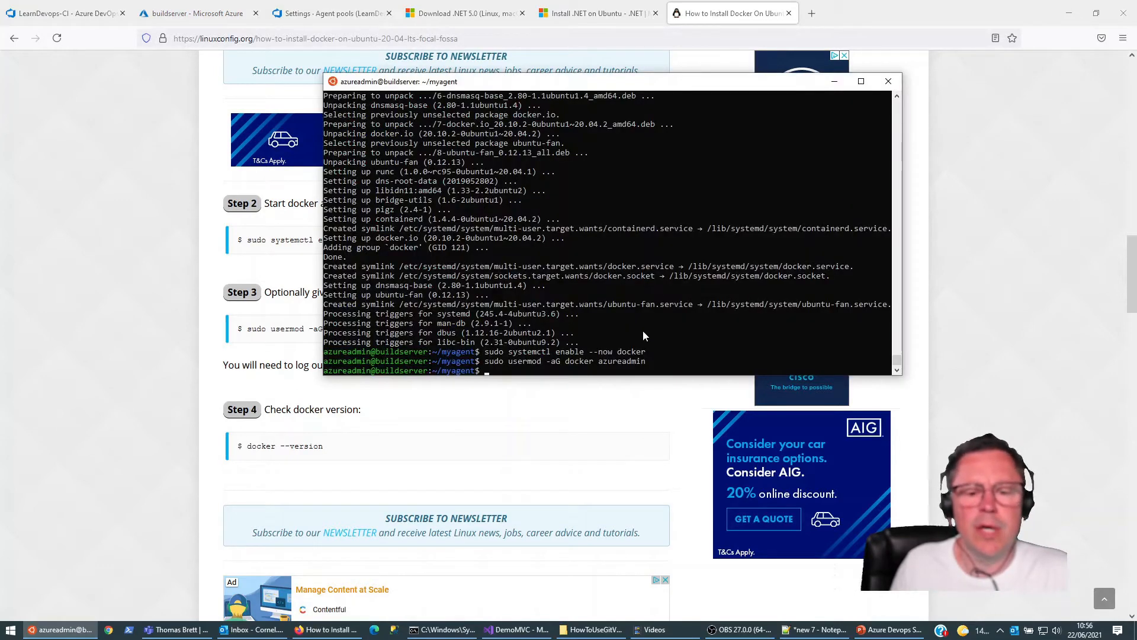
type("exit")
key("Return")
key("Up")
key("Return")
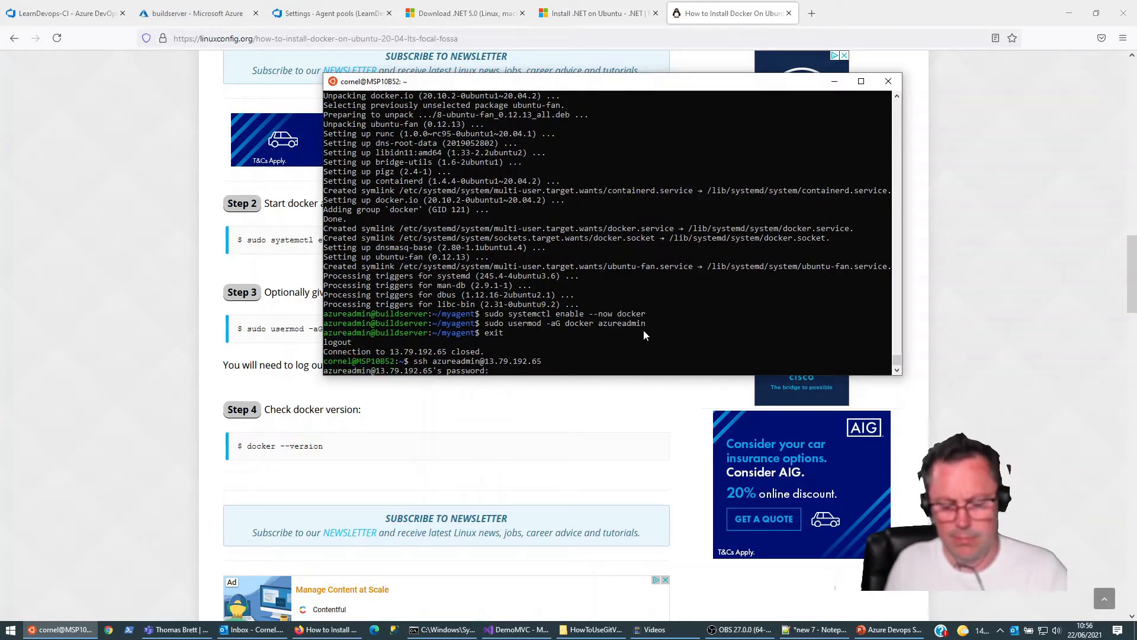
key("Return")
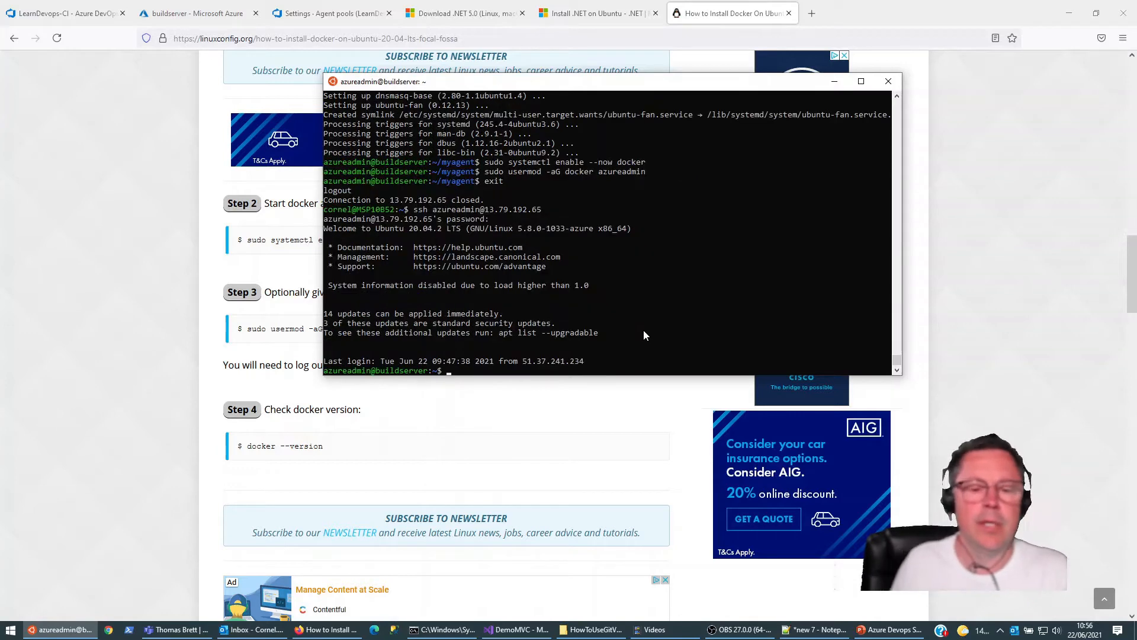
Step: Check the installed Docker version on buildserver with docker --version and return to the installation guide
type("docker --version")
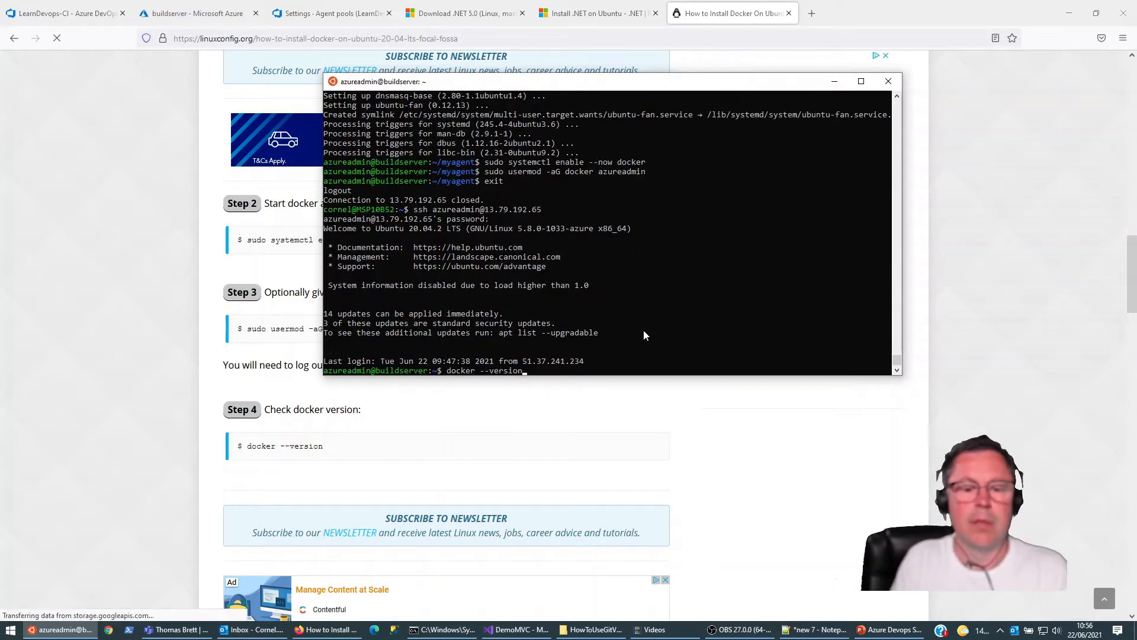
key("Return")
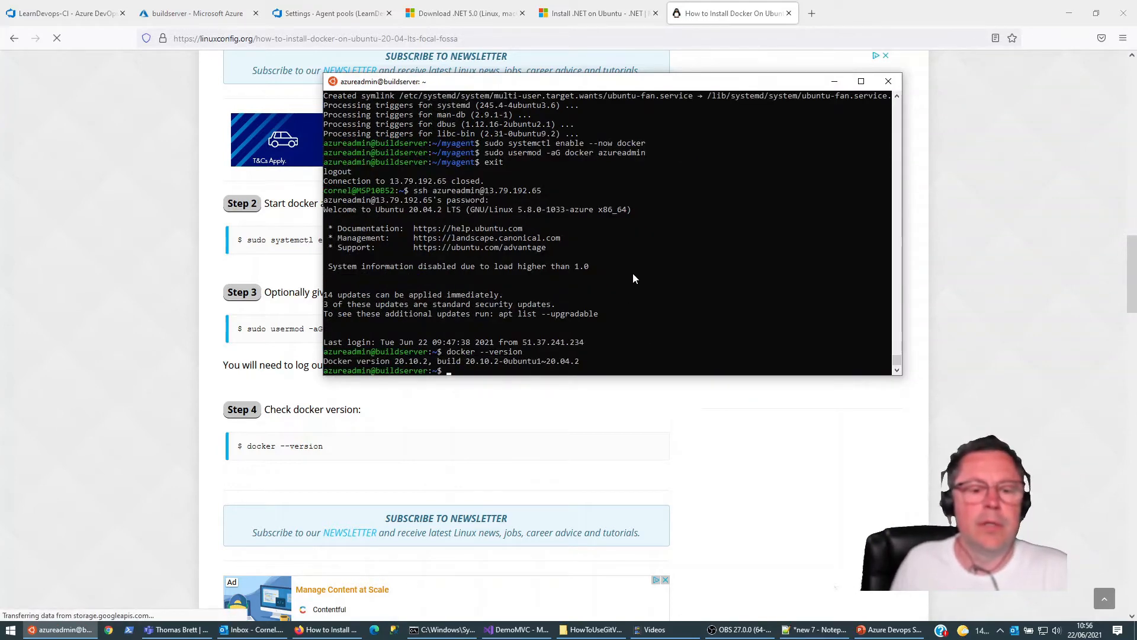
left_click_drag(647, 89, 629, 94)
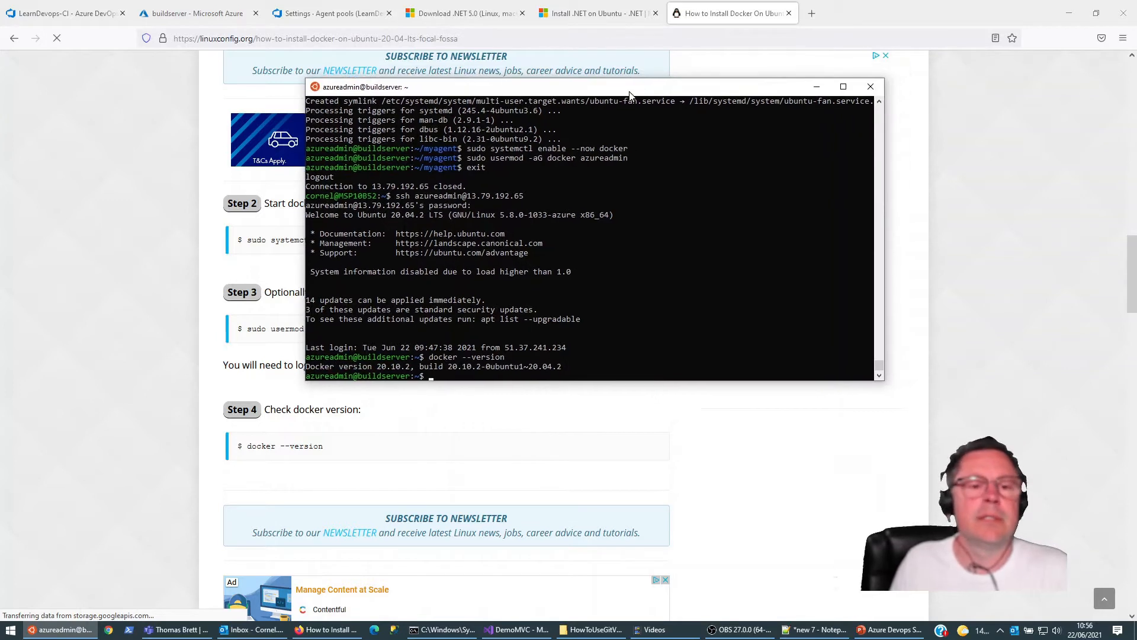
left_click(107, 211)
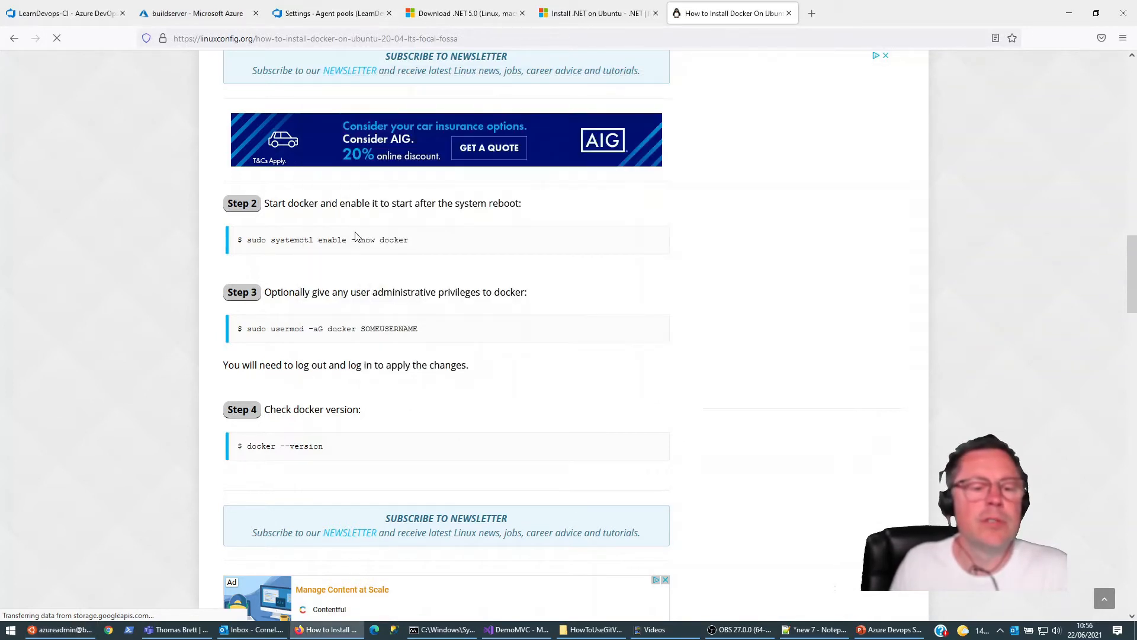
Step: Review the LearnDevops-CI pipeline's source settings and the agent pools offered as its default pool for YAML
left_click(68, 18)
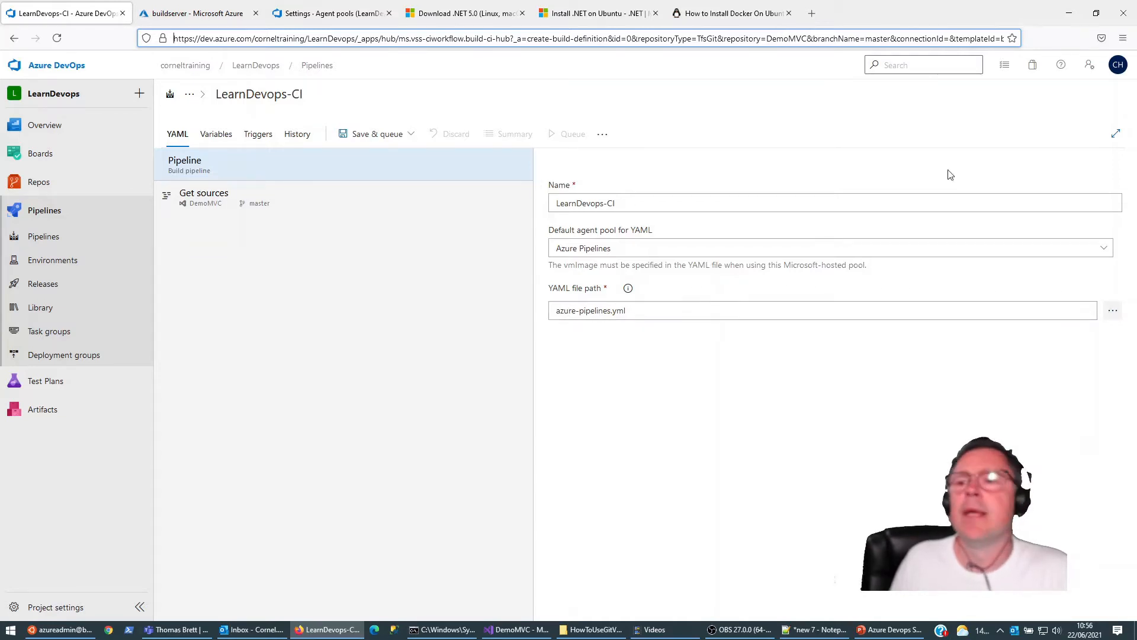
left_click(214, 198)
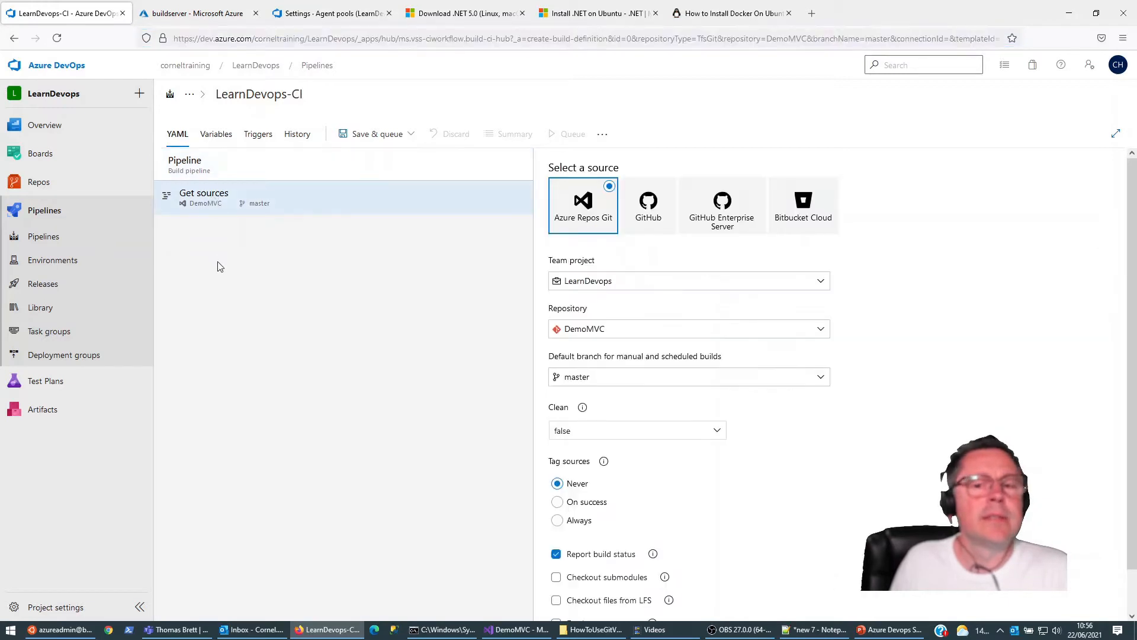
left_click(185, 173)
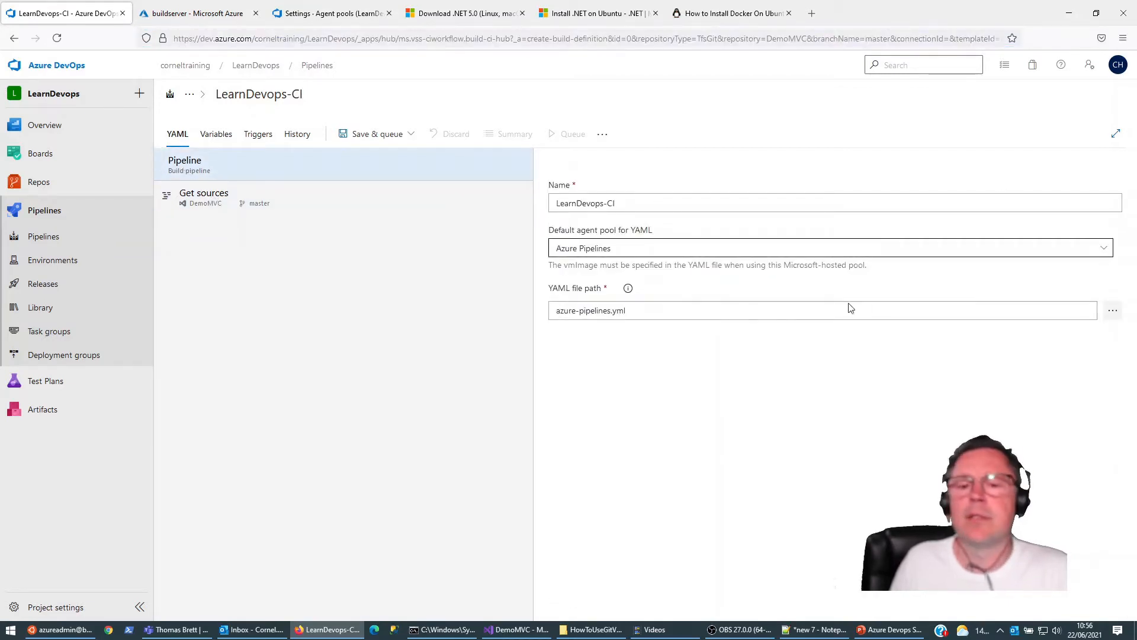
left_click(1103, 248)
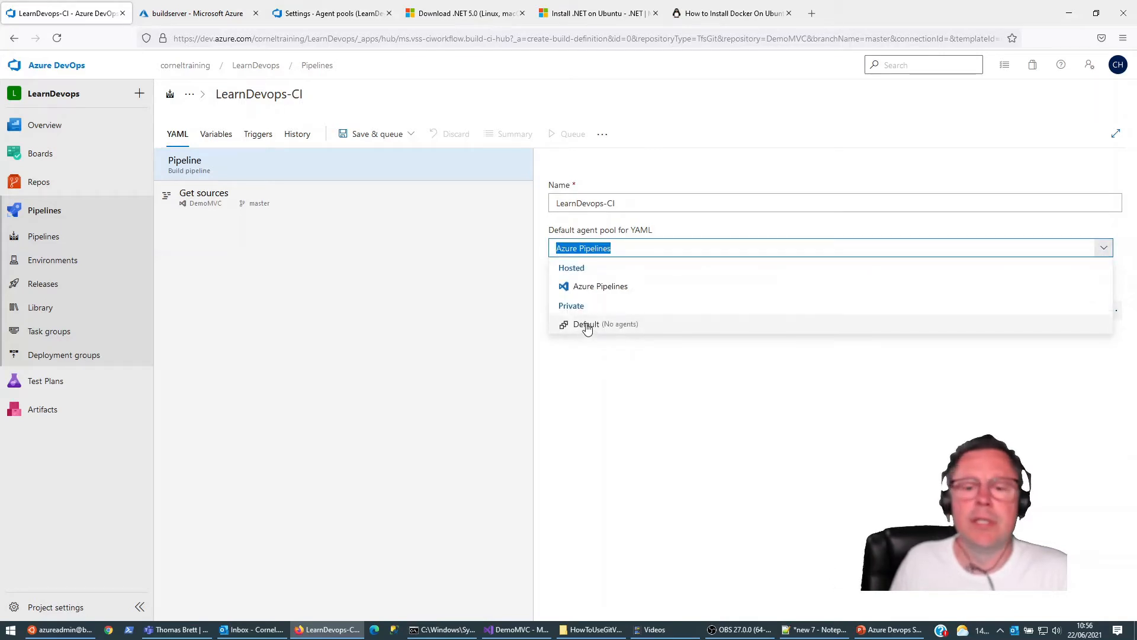
left_click(584, 287)
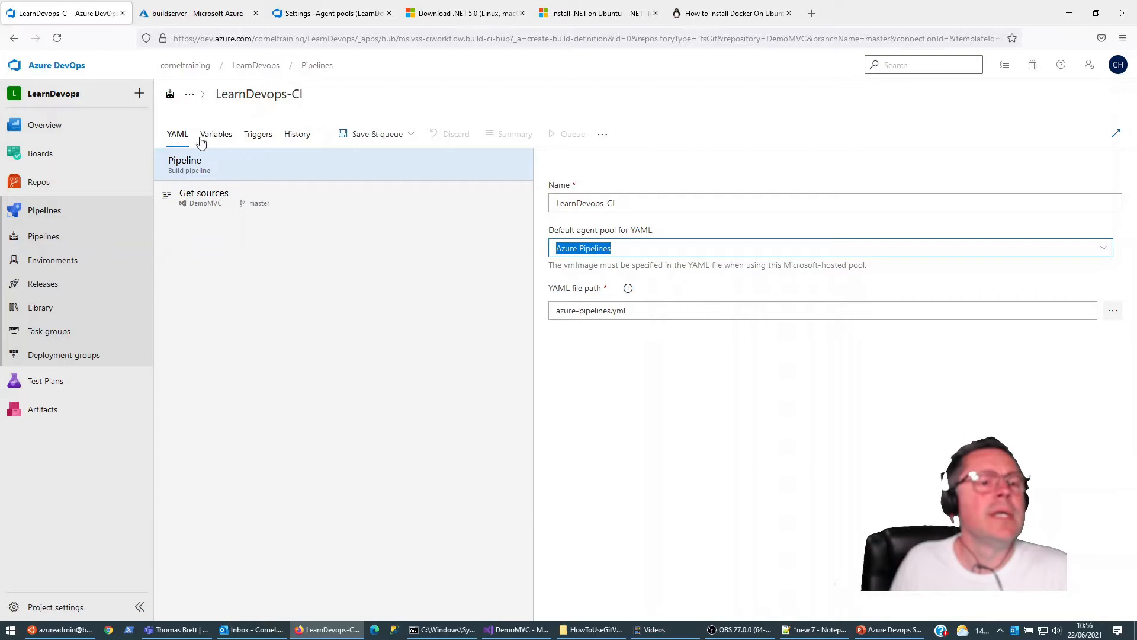
left_click(201, 201)
left_click(188, 165)
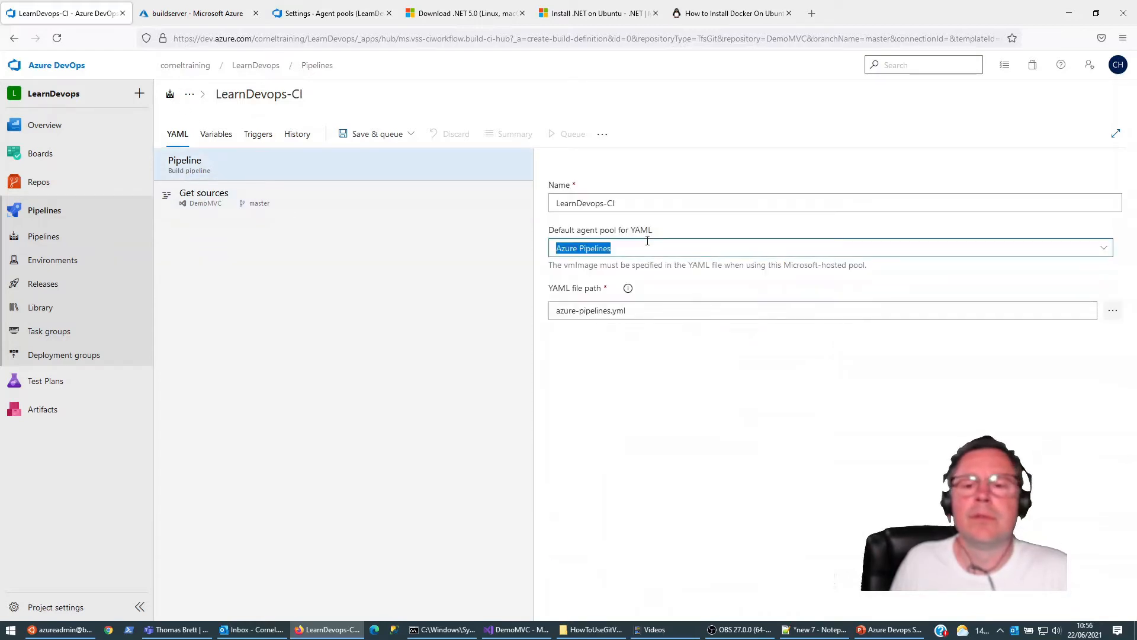
left_click(1103, 249)
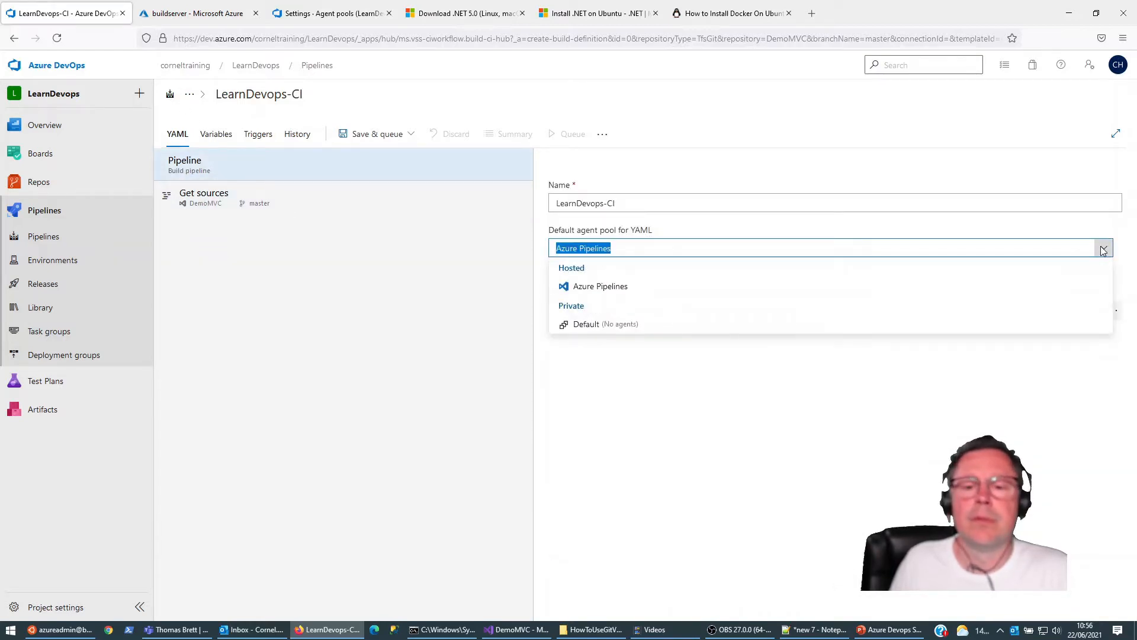
left_click(1102, 248)
Step: Reload the LearnDevops-CI definition and set its default agent pool for YAML to LearnDevopsAgentPool
left_click(56, 38)
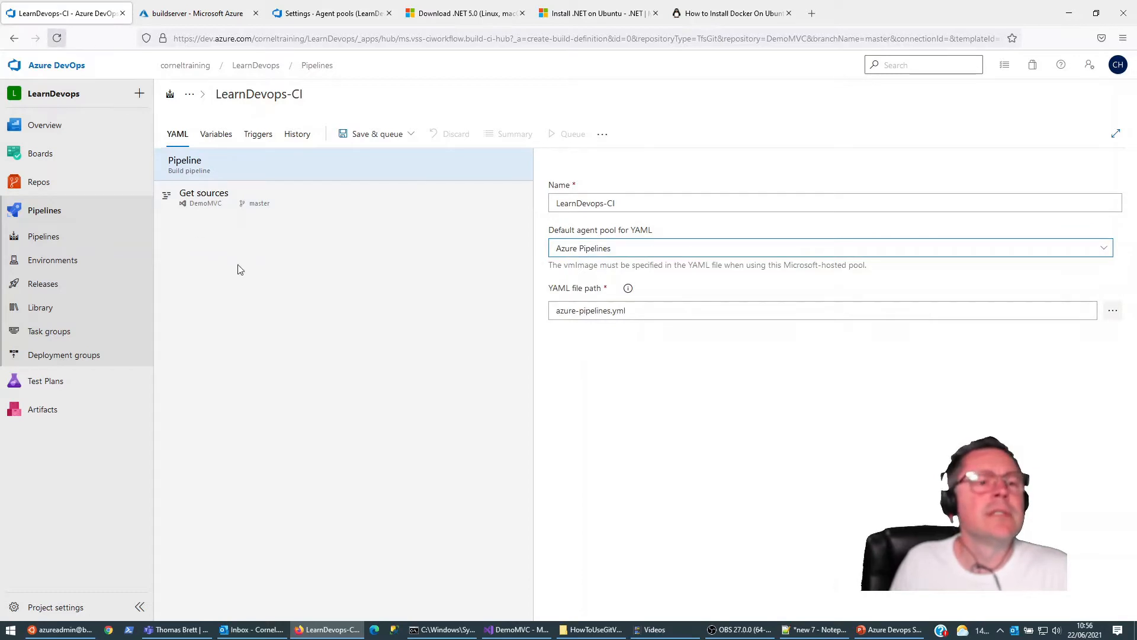
left_click(572, 361)
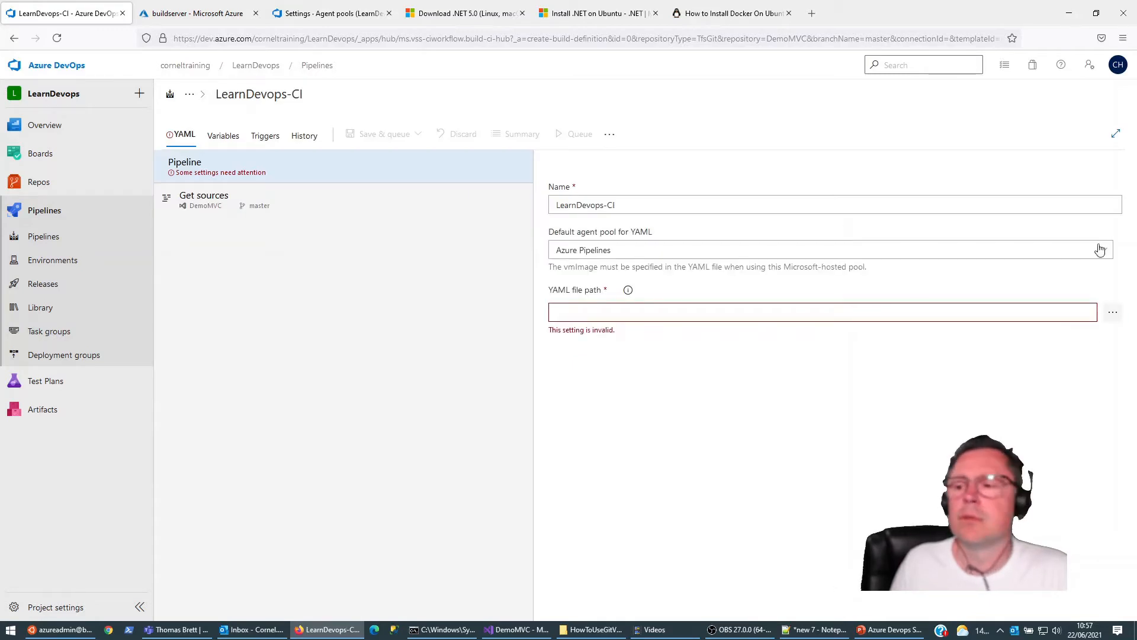
left_click(1105, 249)
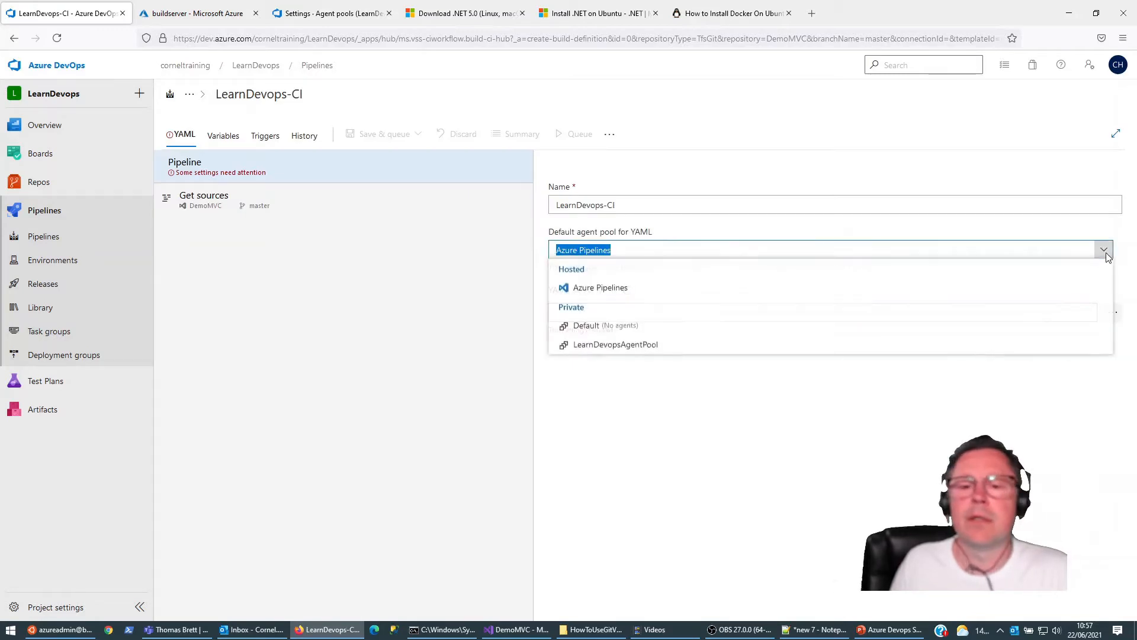
left_click(611, 349)
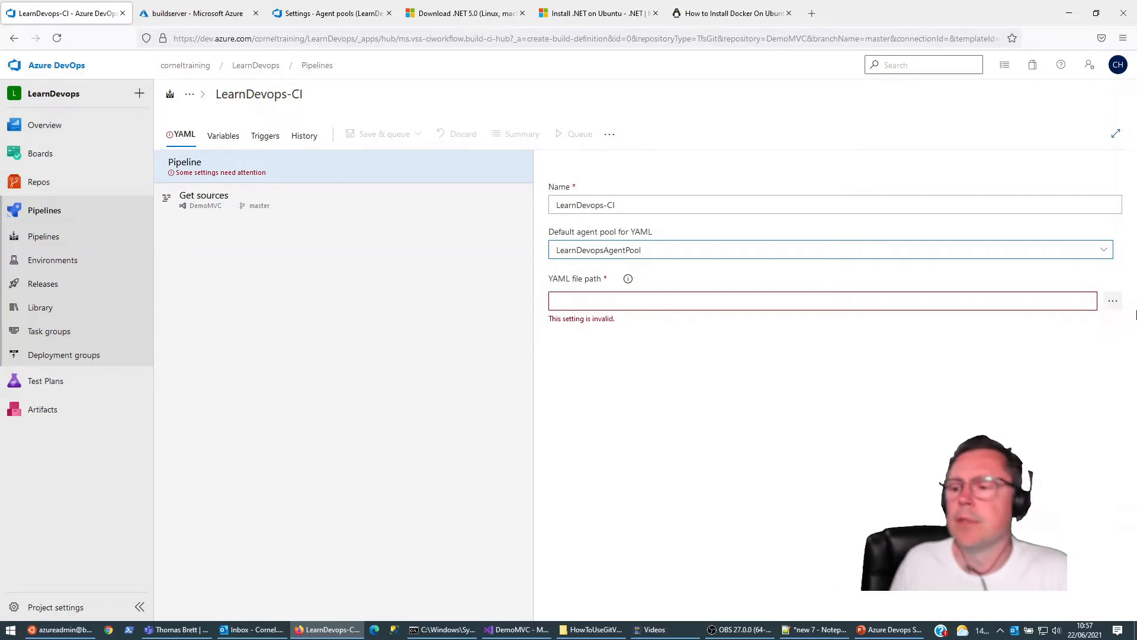
Step: Choose azure-pipelines.yml as the YAML file path and save the build pipeline in the root folder without queuing it
left_click(1112, 301)
scroll(491, 378, "down", 3)
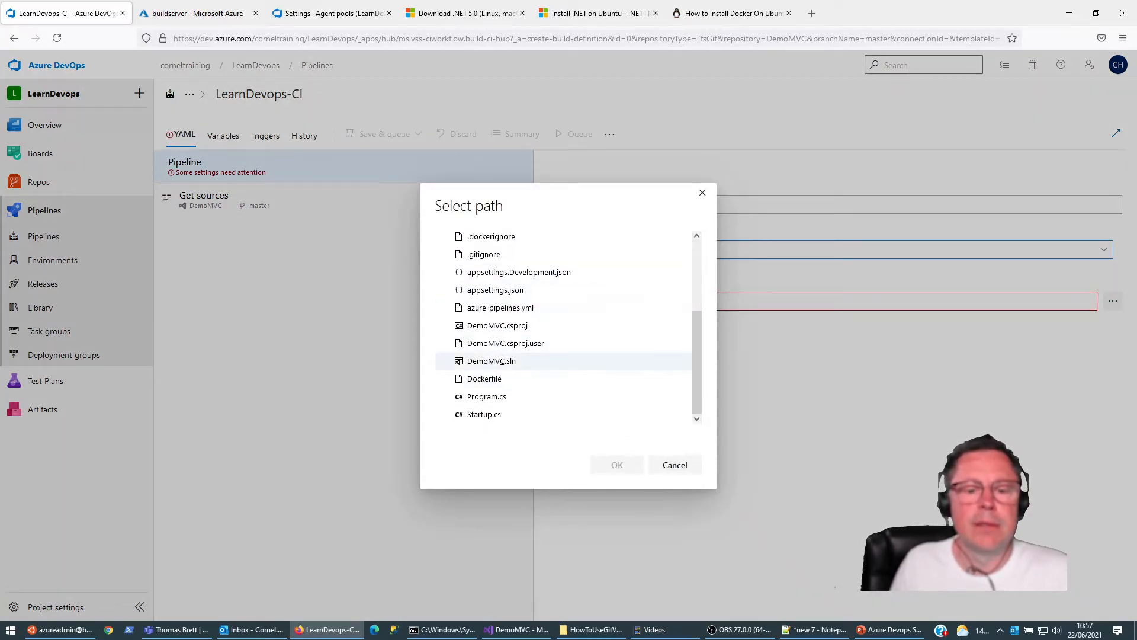
left_click(498, 309)
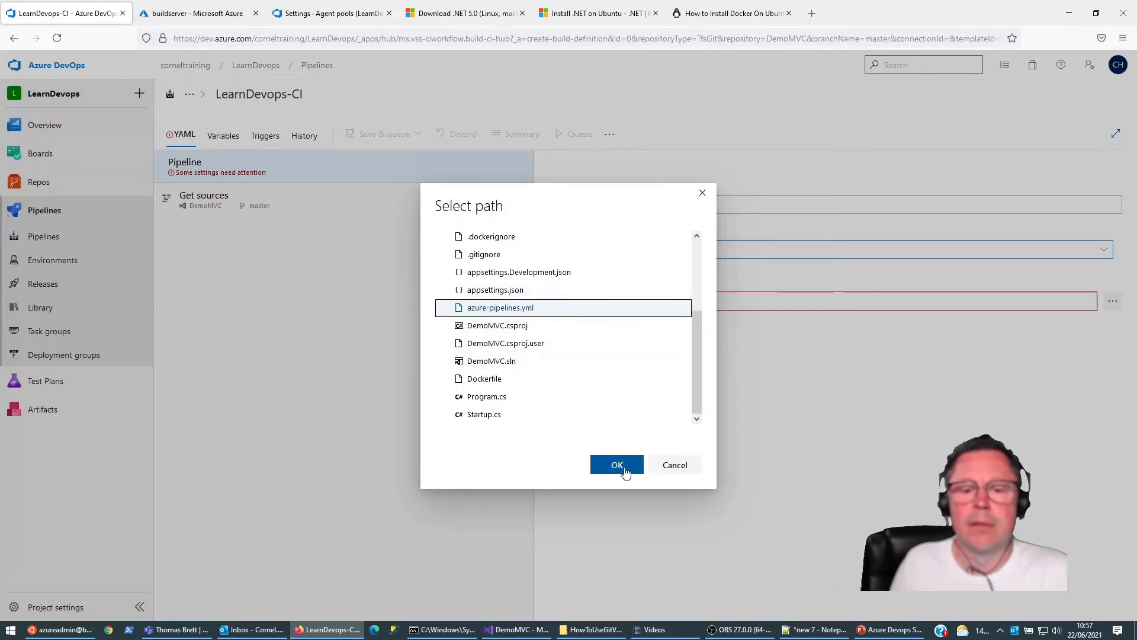
left_click(616, 466)
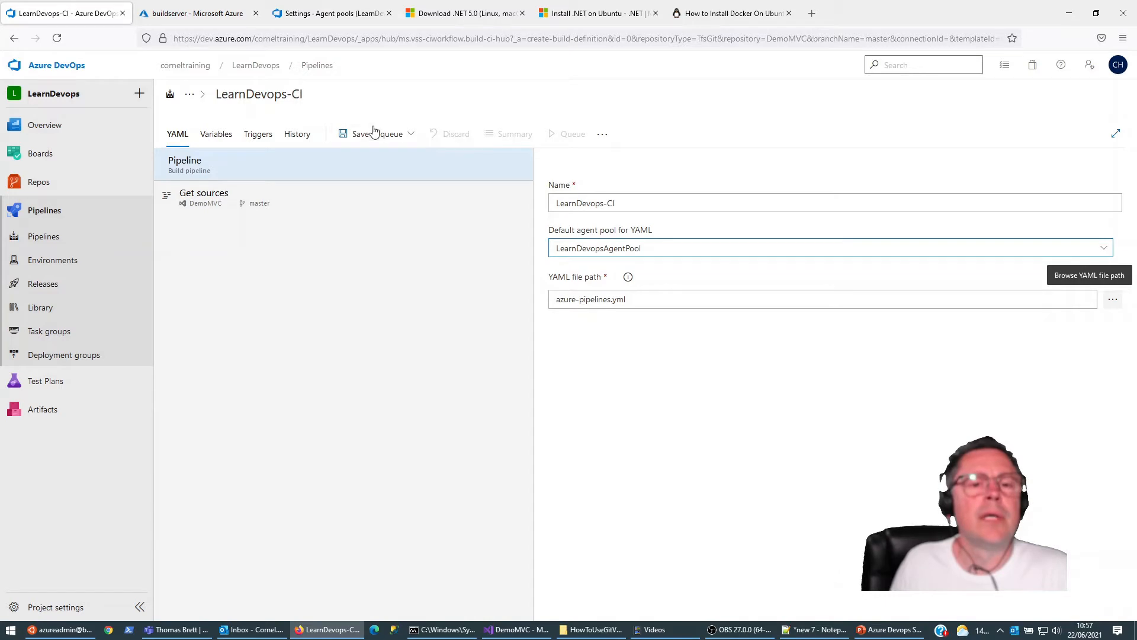
left_click(411, 135)
left_click(350, 176)
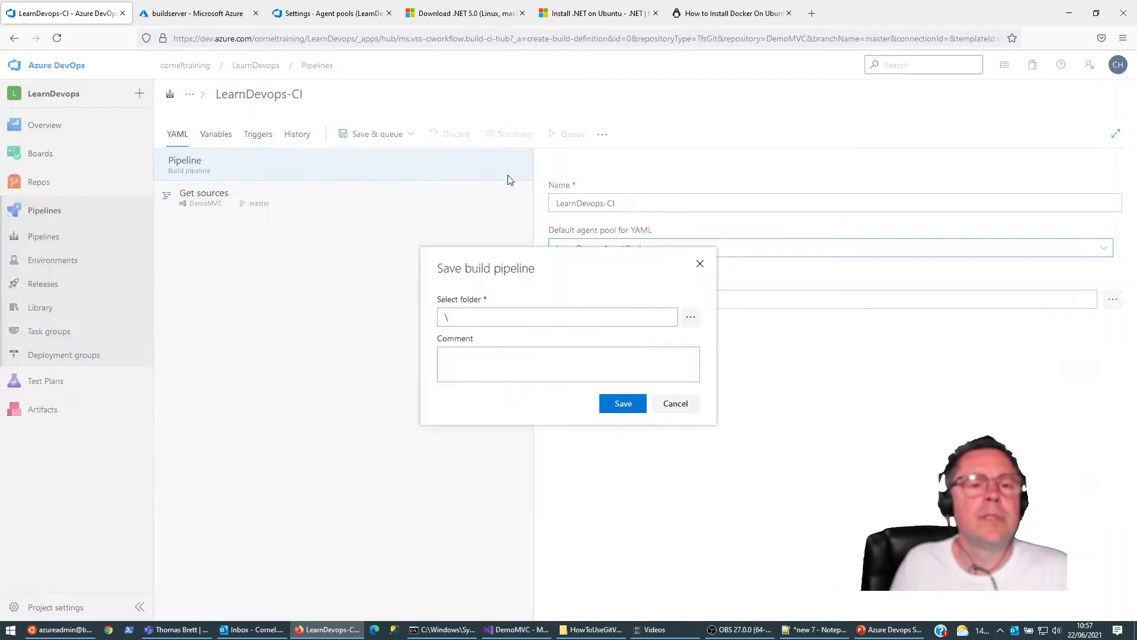
left_click(618, 405)
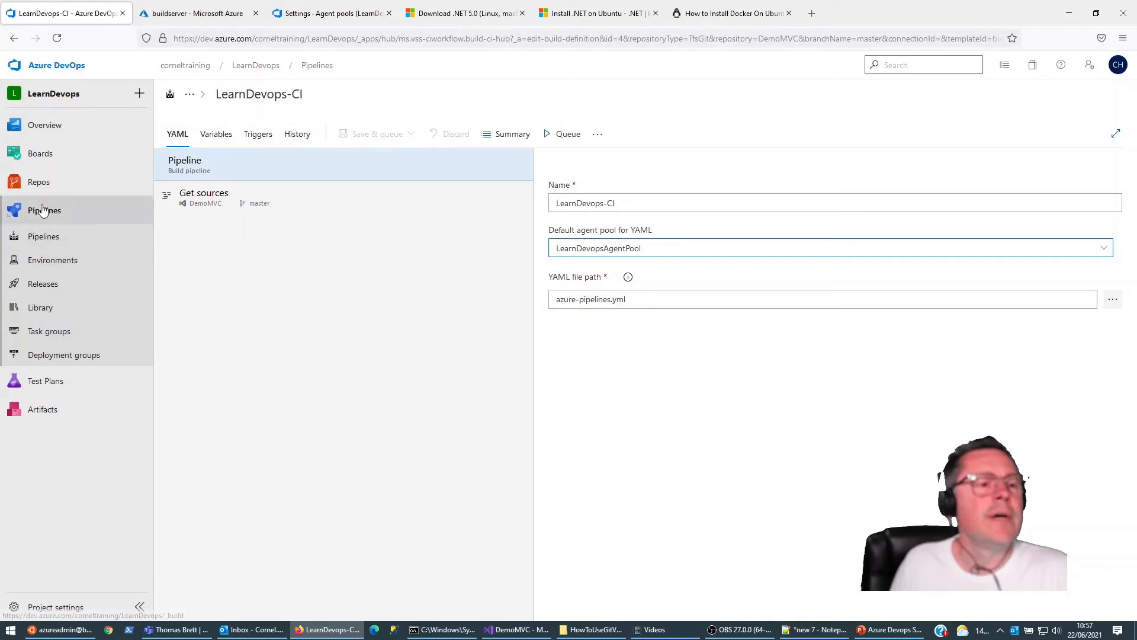
Step: Open the saved LearnDevops-CI pipeline from the project's pipeline list for editing its YAML file
left_click(48, 237)
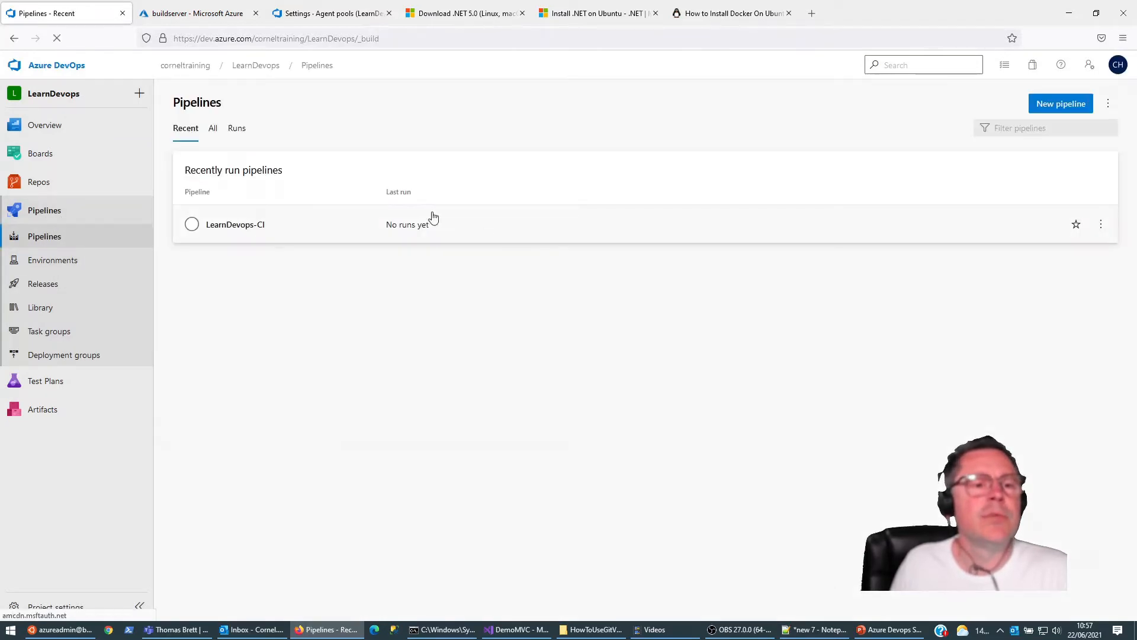
left_click(243, 230)
left_click(992, 106)
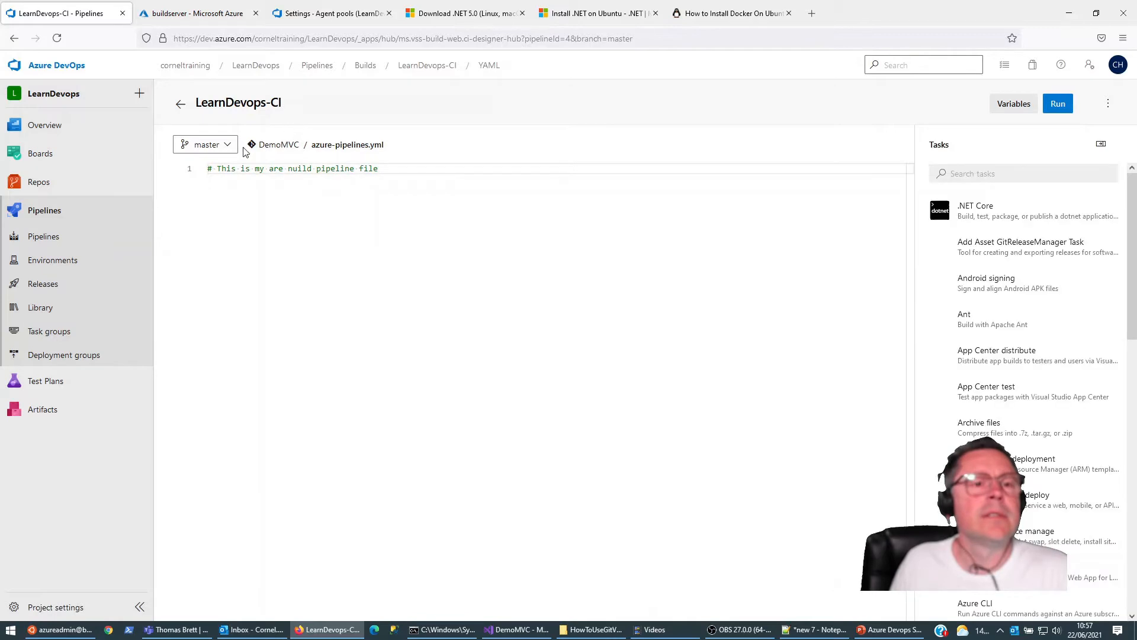
Step: Add a trigger: block below the comment in azure-pipelines.yml, containing branches: and a - master entry
left_click(355, 227)
key("Return")
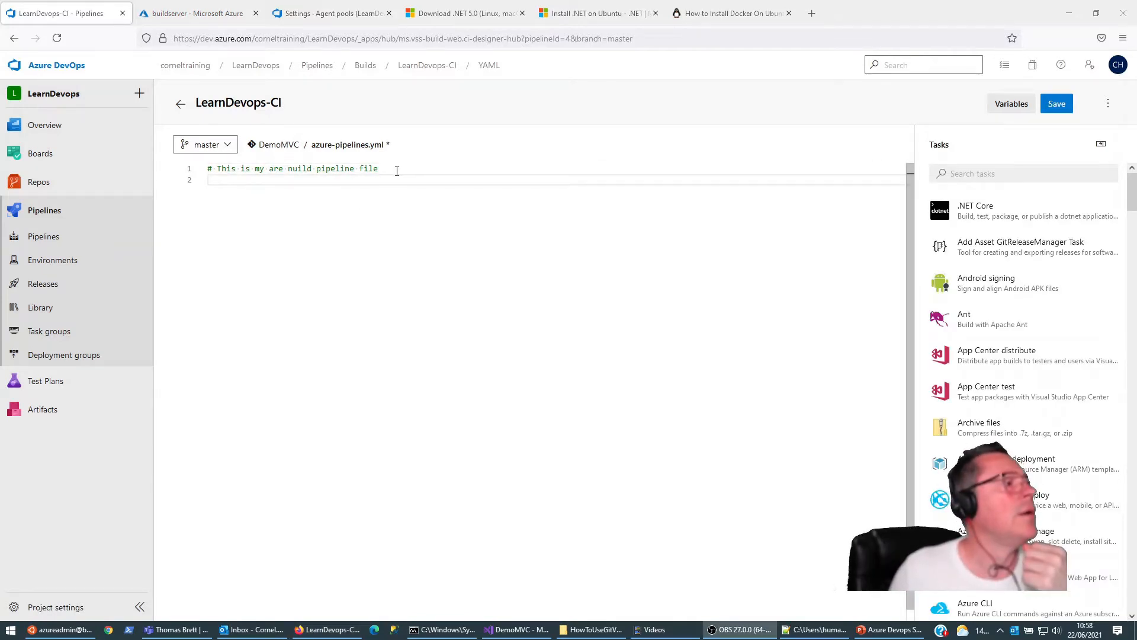
left_click(403, 169)
key("Return")
key("ctrl+space")
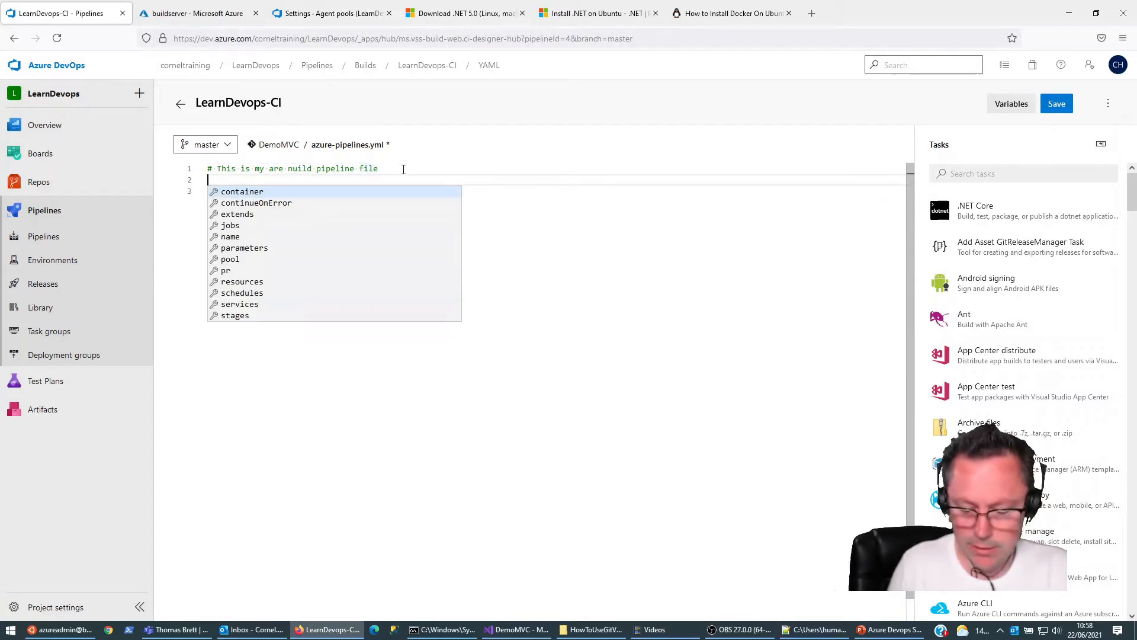
type("trigger")
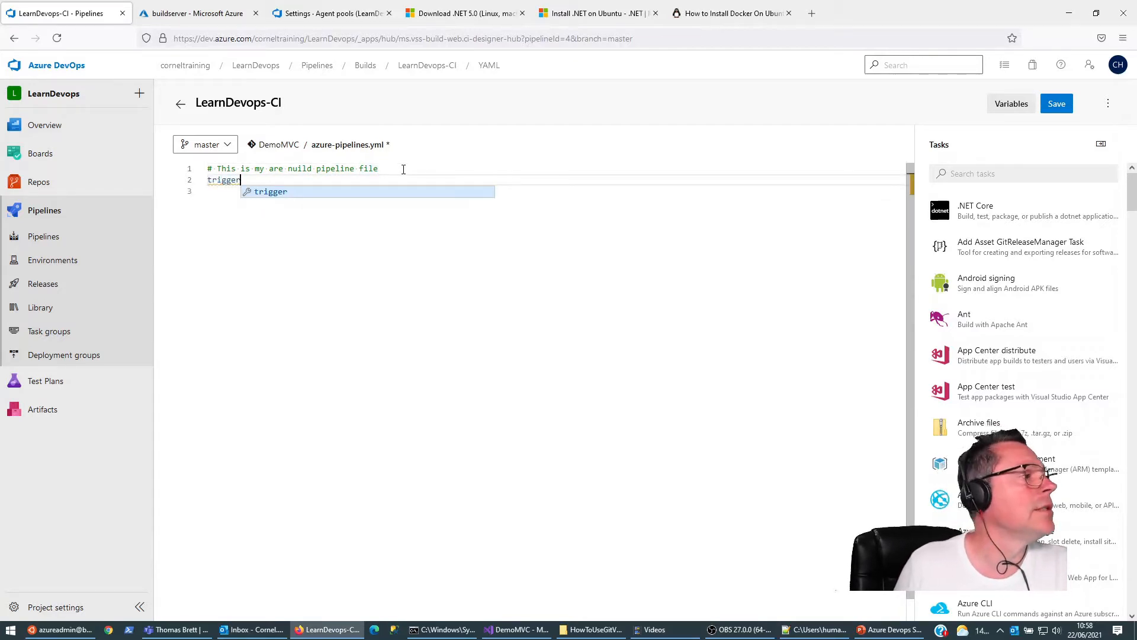
type(":")
key("Return")
key("Down")
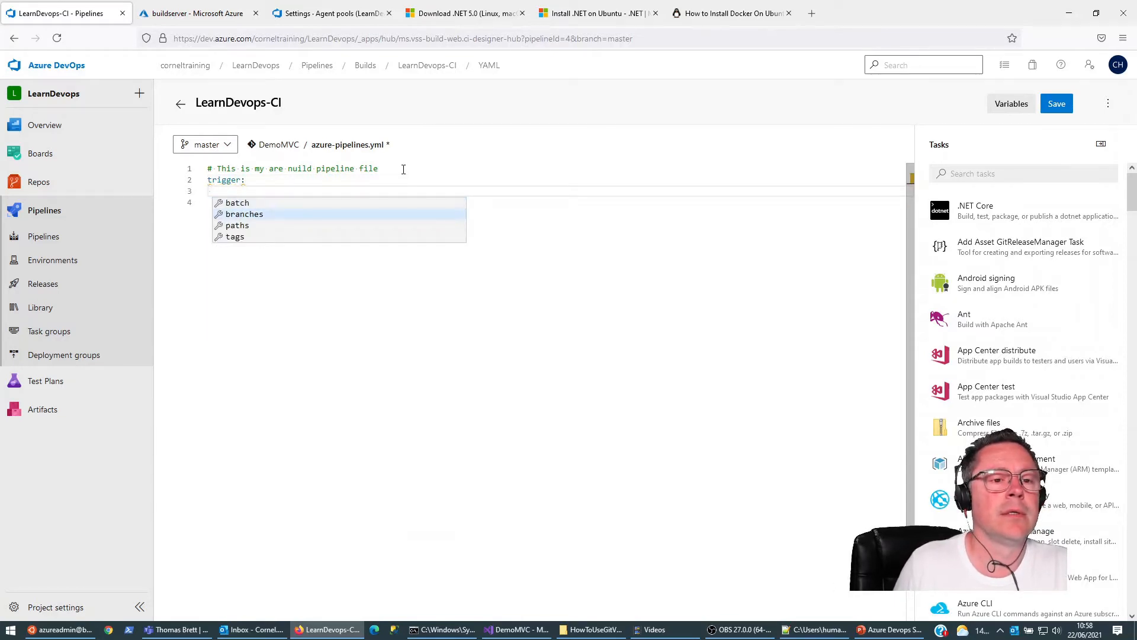
key("Return")
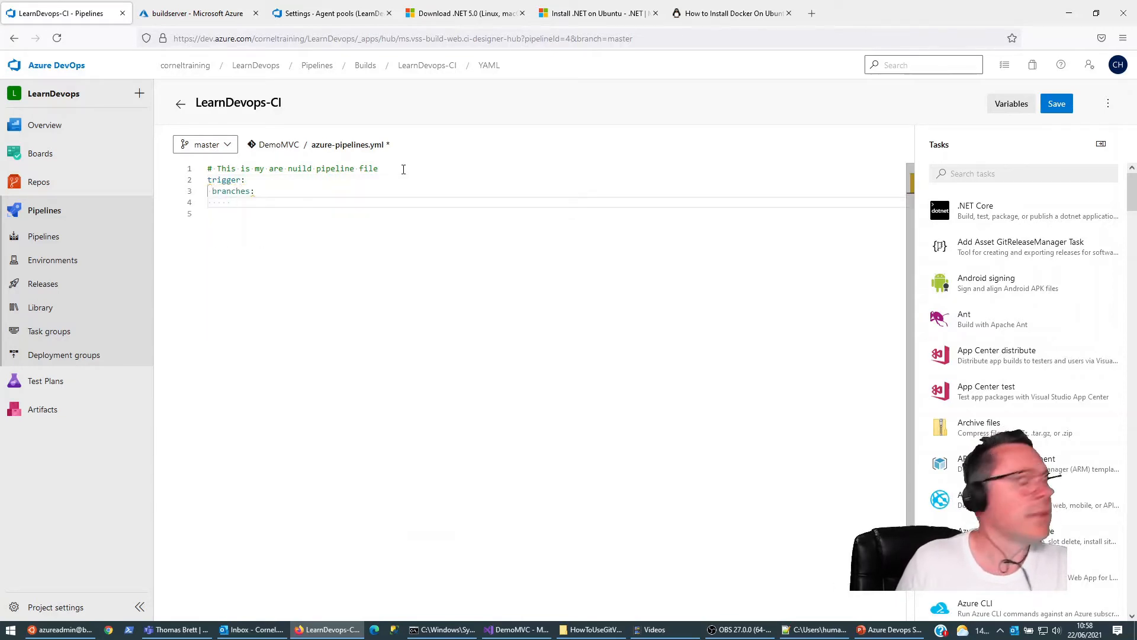
type("-master")
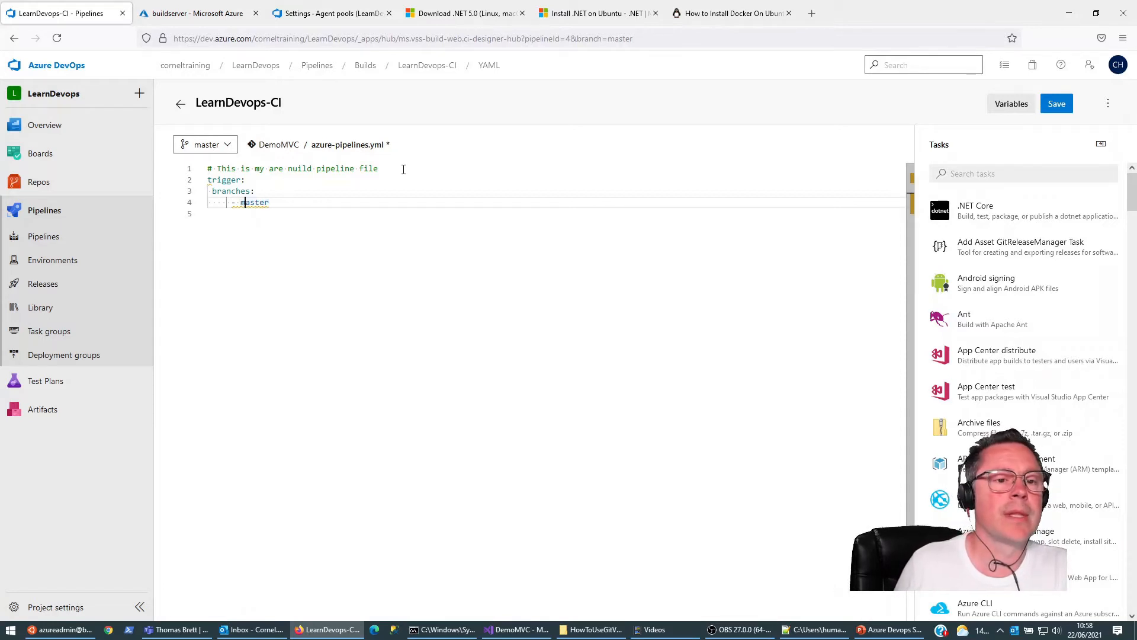
Step: Add an include: key under branches: in the trigger block and place the - master entry beneath it
key("Left")
key("Left")
key("BackSpace")
key("BackSpace")
key("BackSpace")
key("Up")
key("Tab")
key("Up")
key("End")
key("Return")
key("ctrl+space")
key("Down")
key("Return")
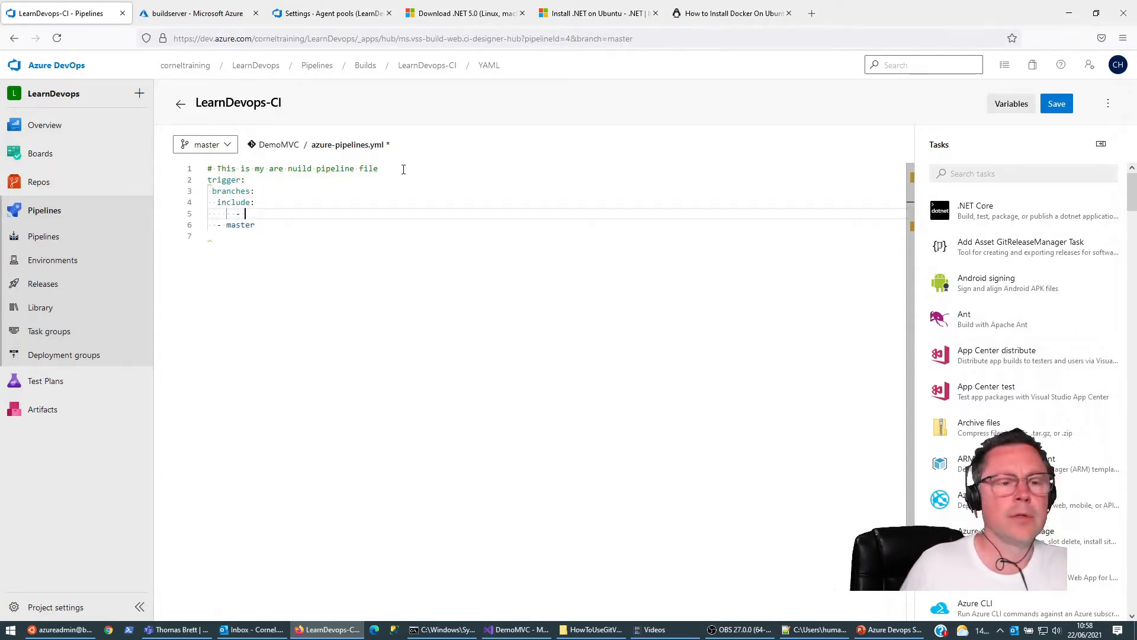
key("Delete")
key("Delete")
key("Delete")
key("Delete")
key("Delete")
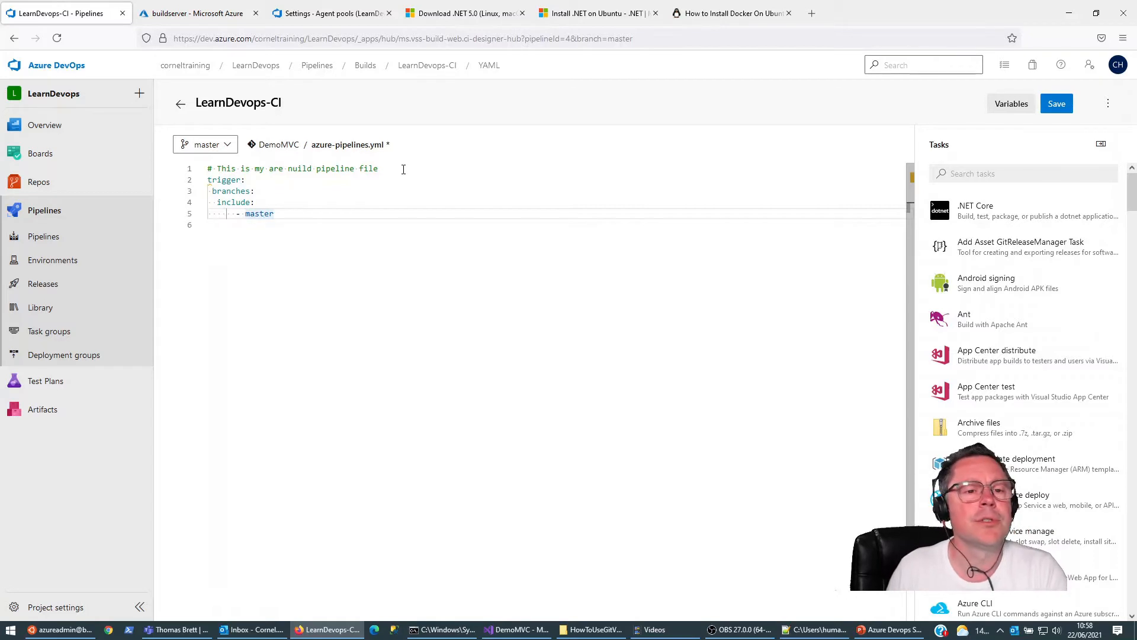
Step: Add an unindented jobs: key below the trigger block's master entry and start a new line under it
key("Return")
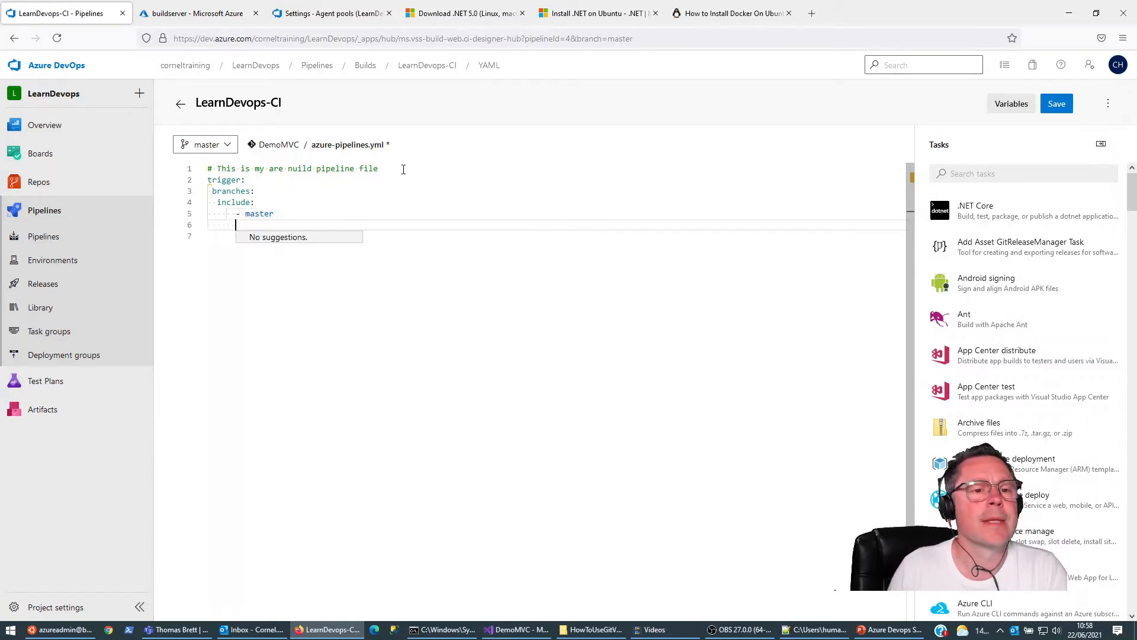
key("Left")
key("Left")
key("Left")
key("Left")
key("Left")
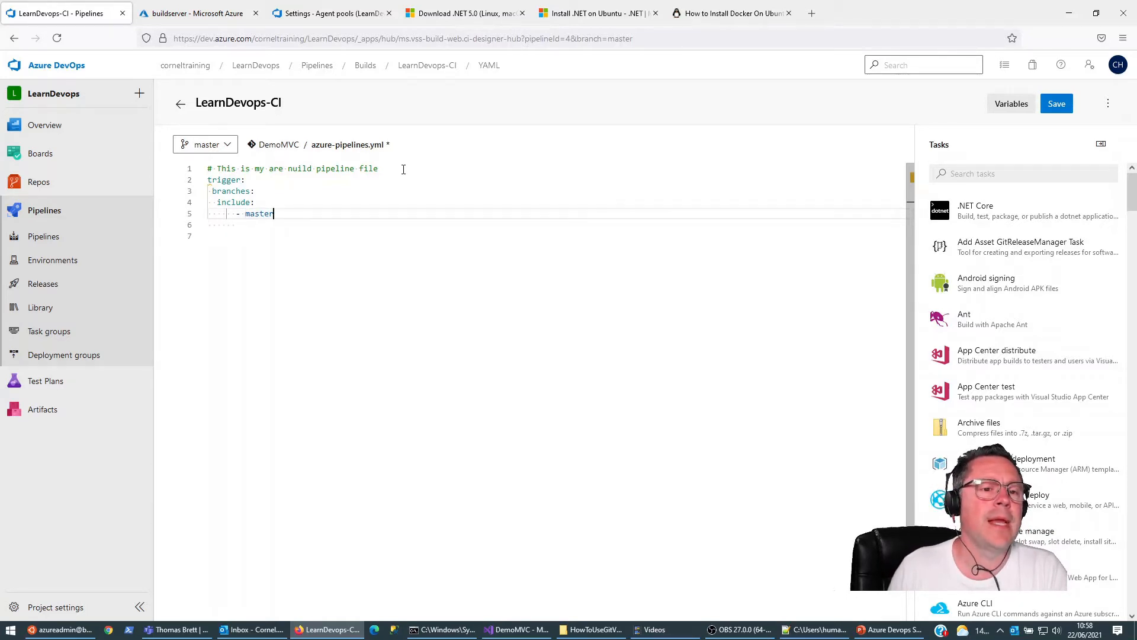
key("Return")
key("Left")
key("shift+Home")
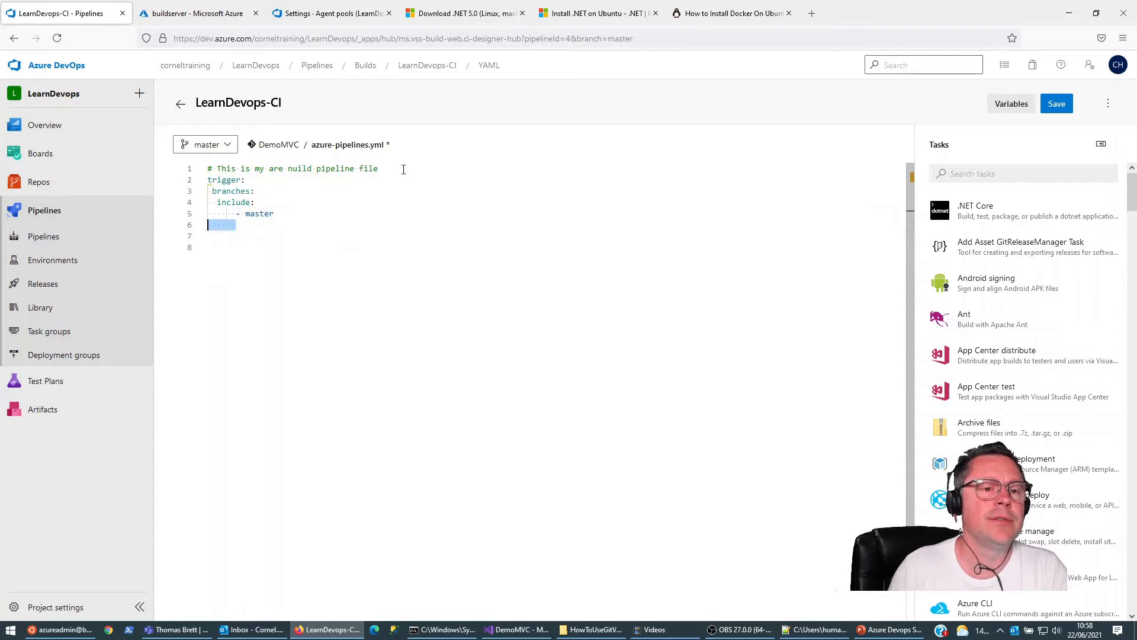
type("jobs:")
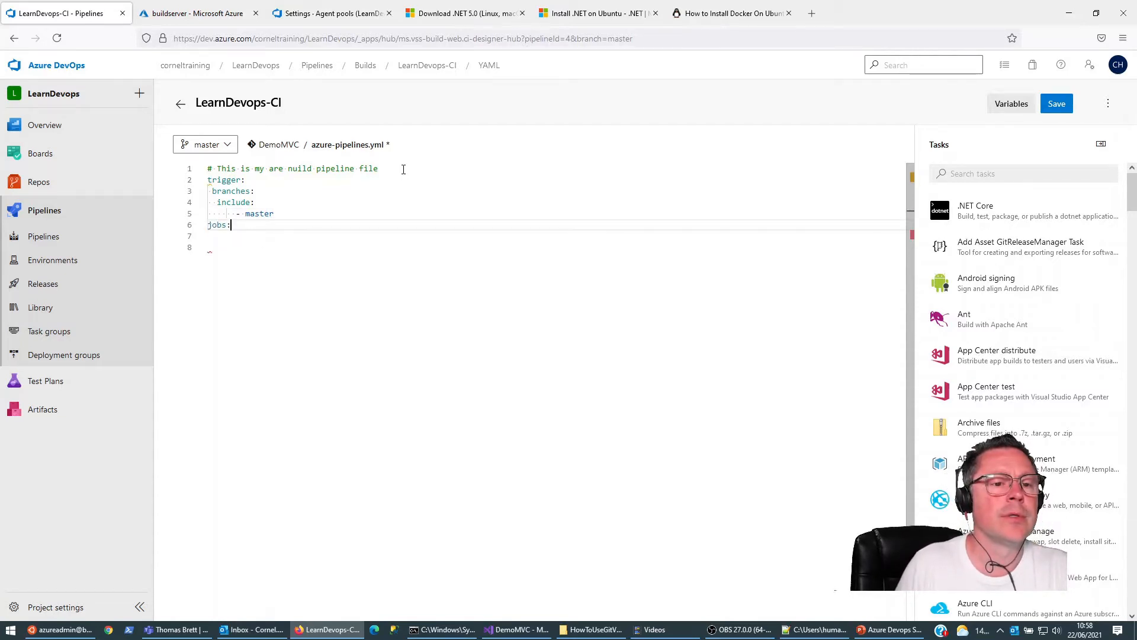
key("Return")
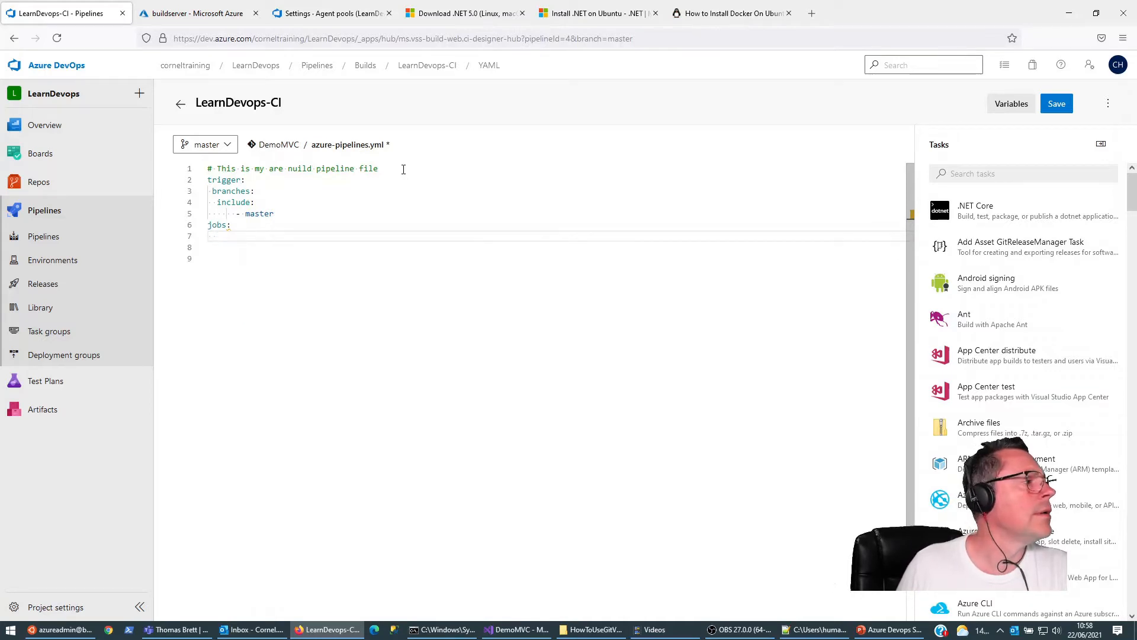
Step: Insert a blank line between the trigger block and the jobs: key in azure-pipelines.yml
key("Up")
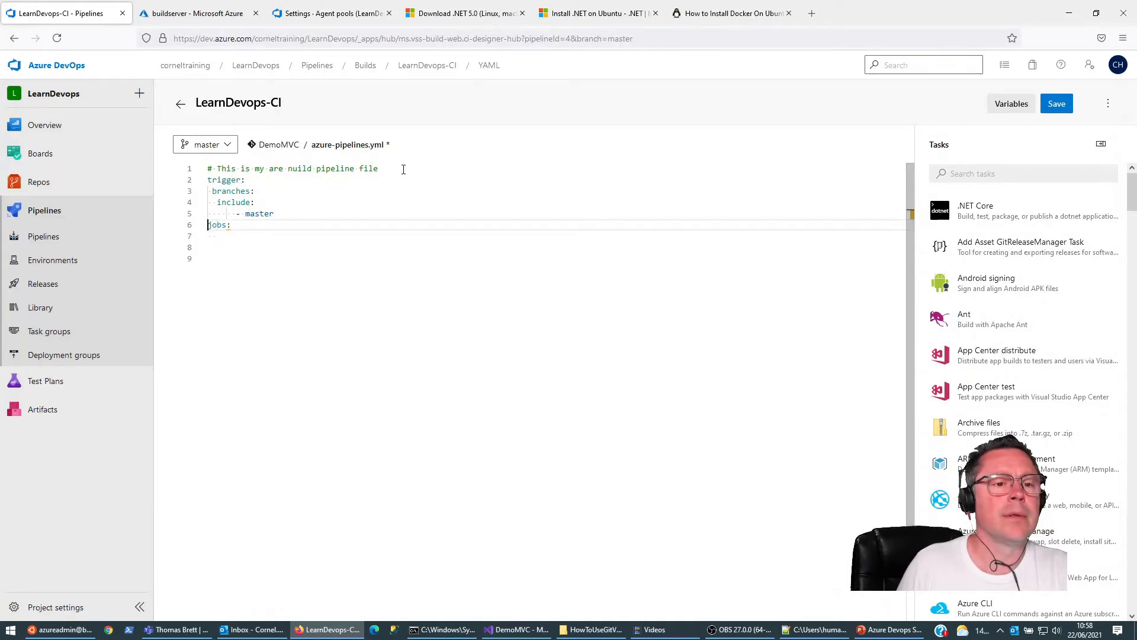
key("Return")
key("Escape")
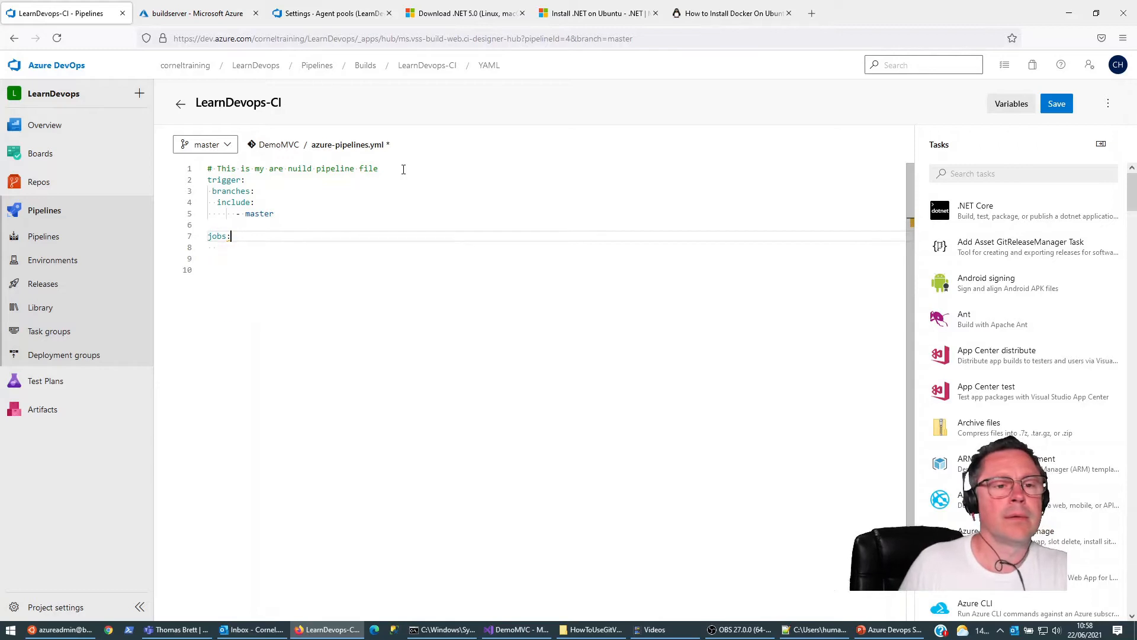
Step: Add an indented list entry under jobs: that defines the job as Build_and_test_demomvc
key("Return")
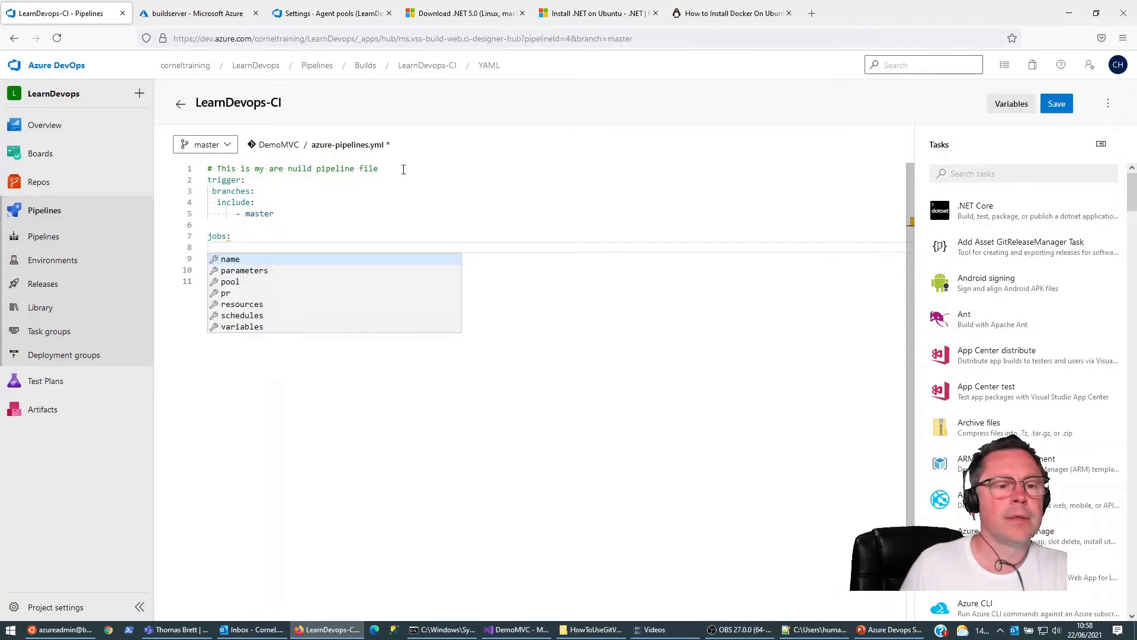
type("-")
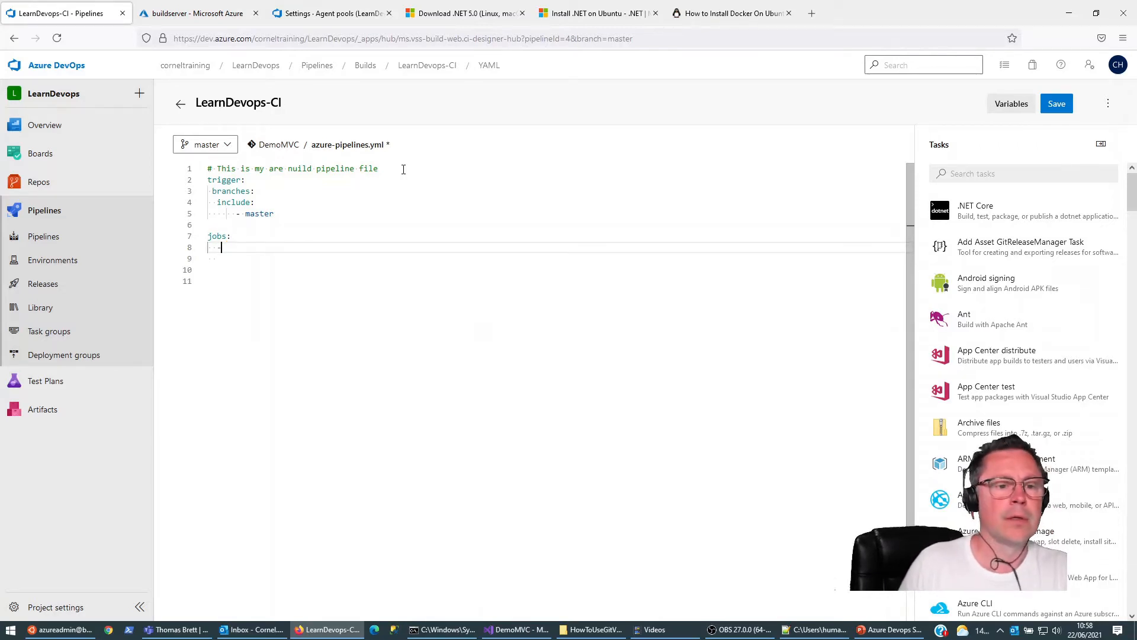
type(" job")
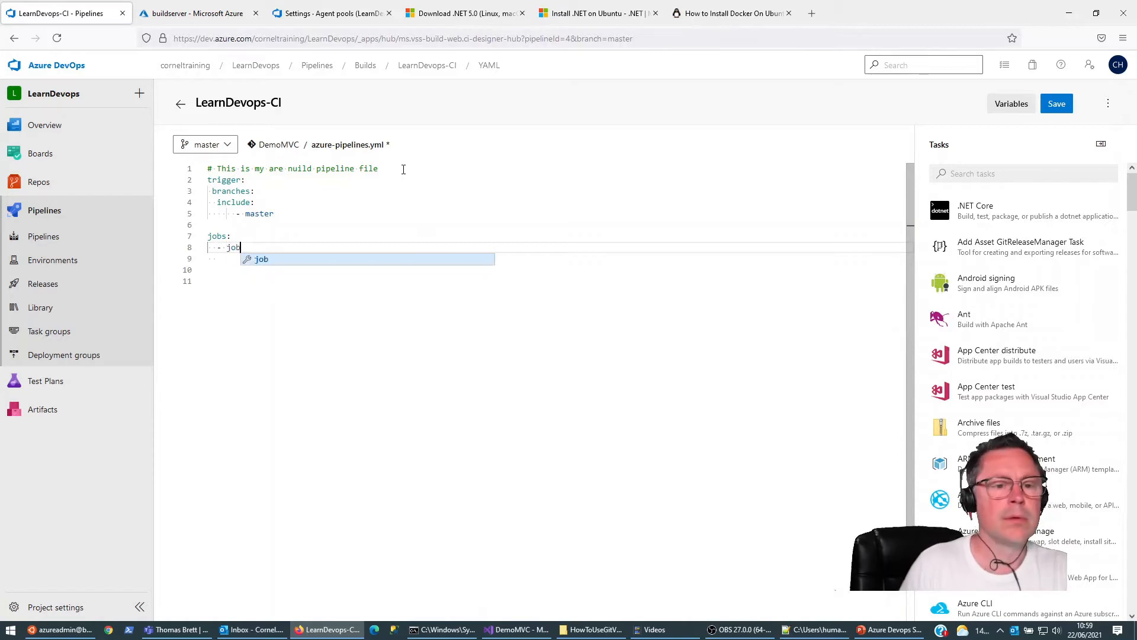
type(" :")
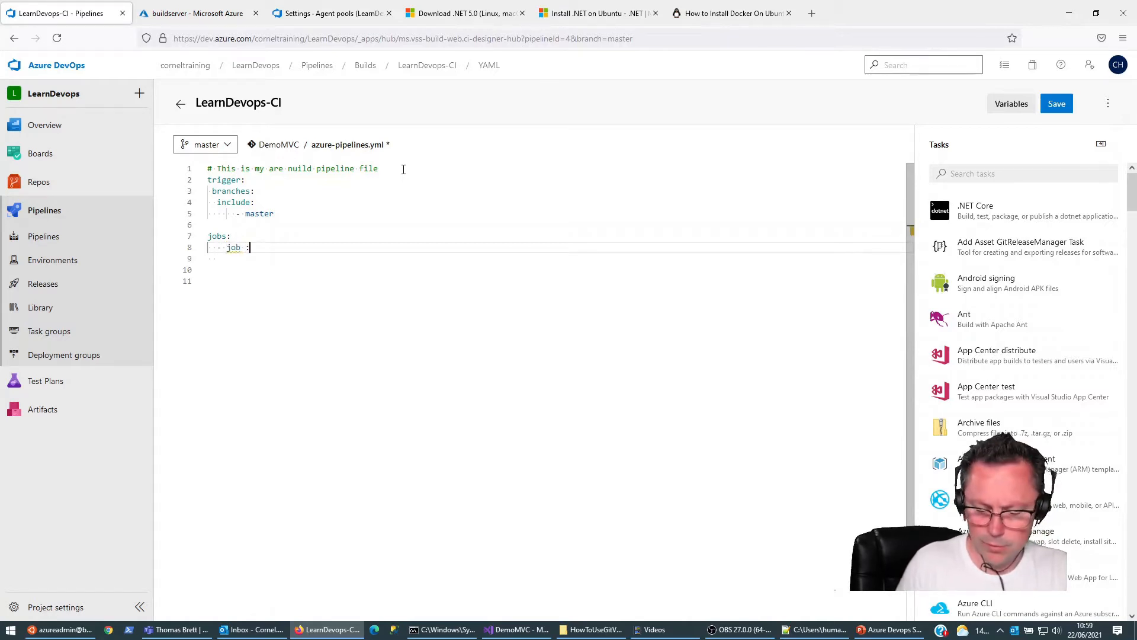
type(" Build")
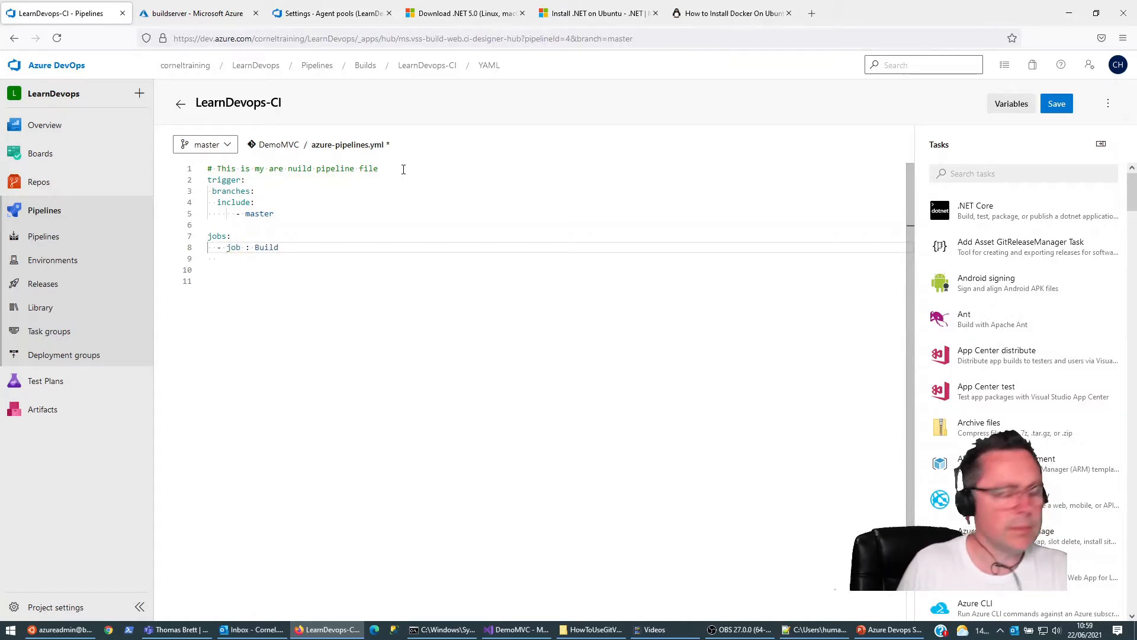
type("_")
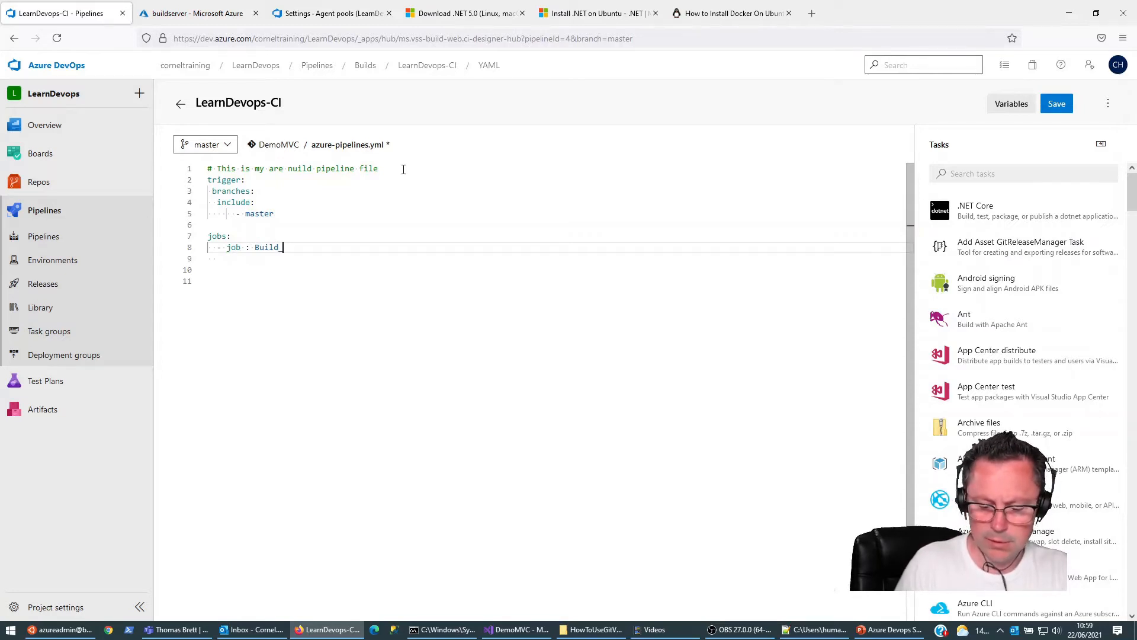
type("ard_test")
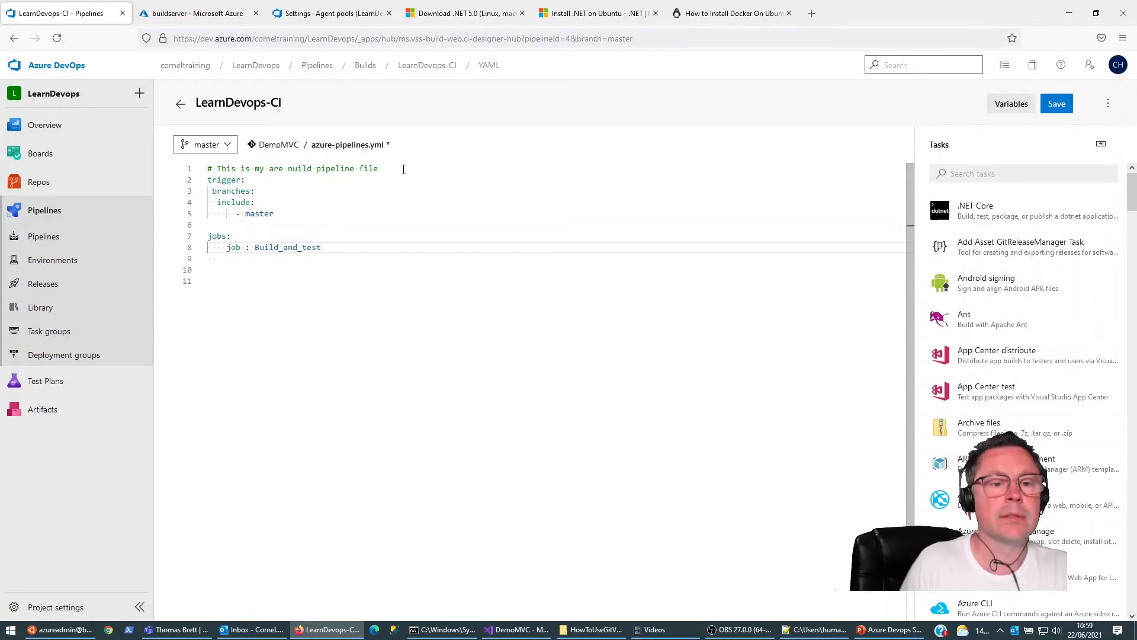
type("_demomvc")
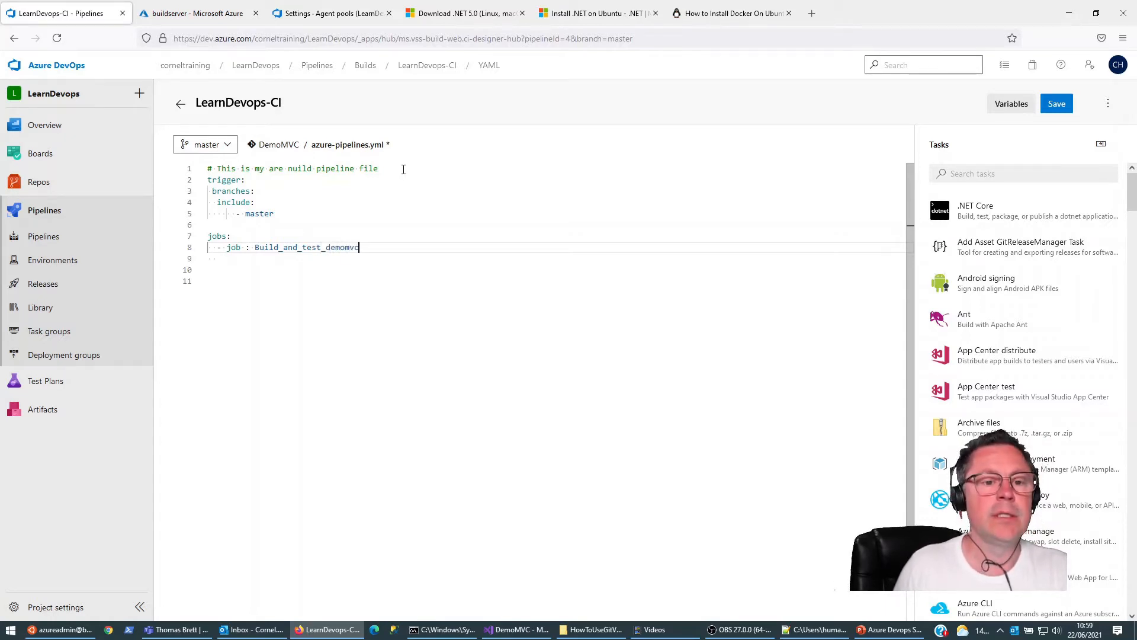
Step: Add a variables: key beneath the job entry, aligned with the word job
key("Return")
key("ctrl+space")
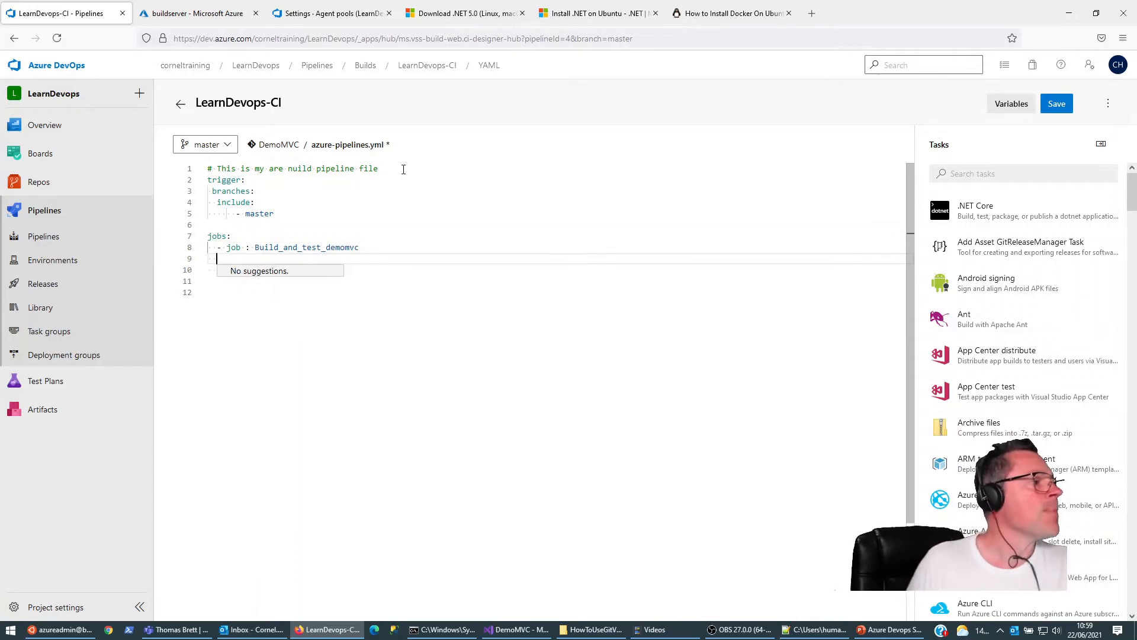
type("vari")
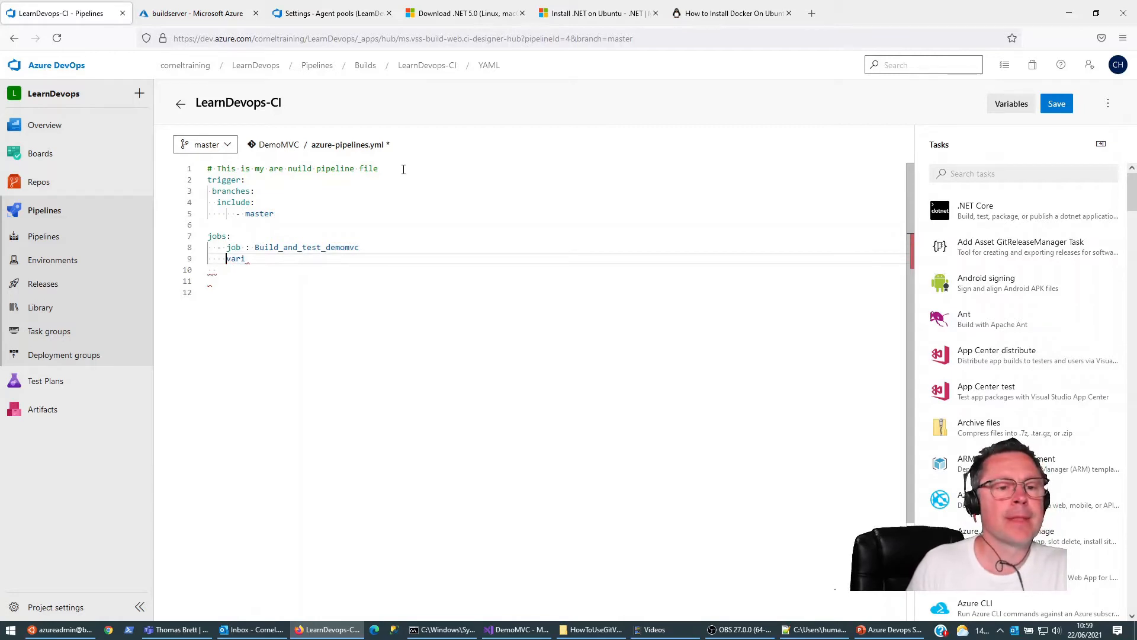
key("ctrl+space")
key("Right")
key("Right")
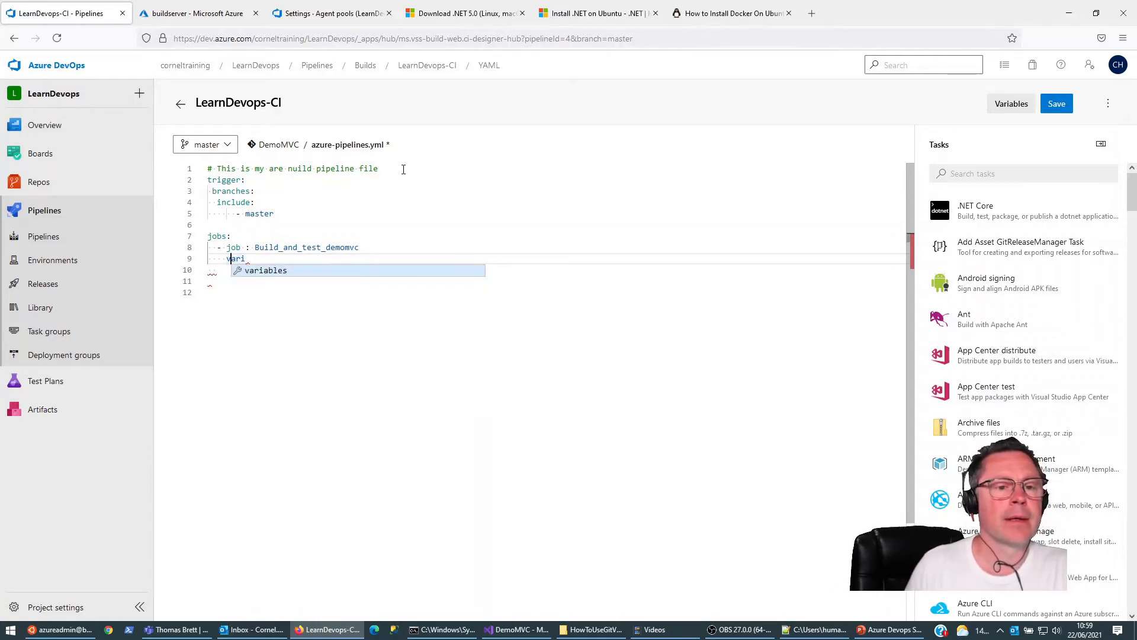
key("Right")
key("Down")
key("Up")
key("ctrl+space")
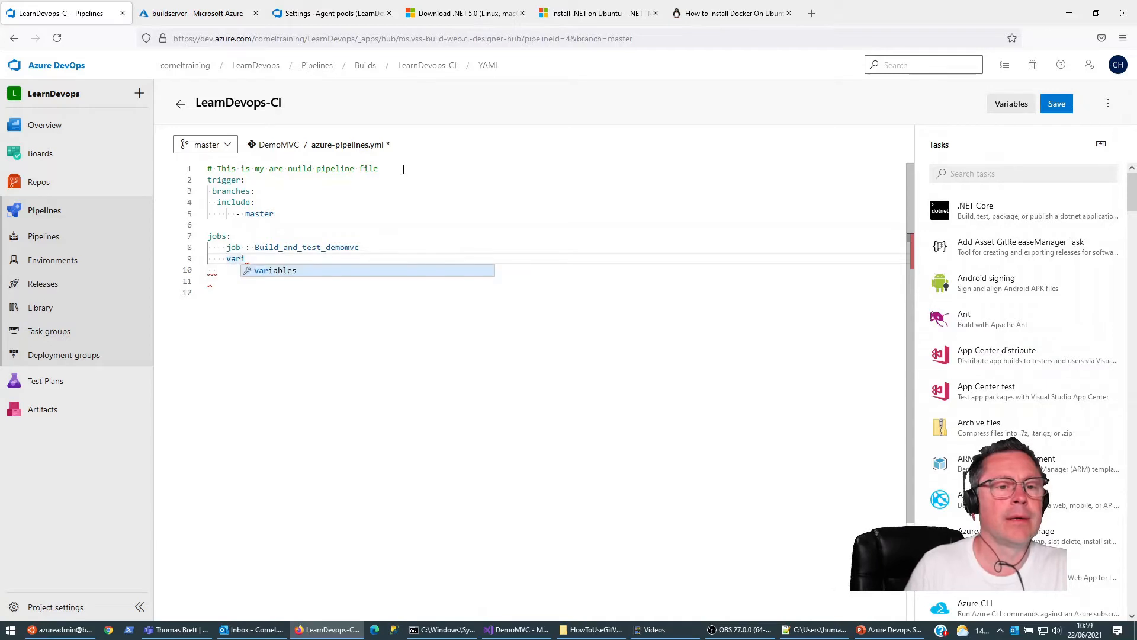
key("Return")
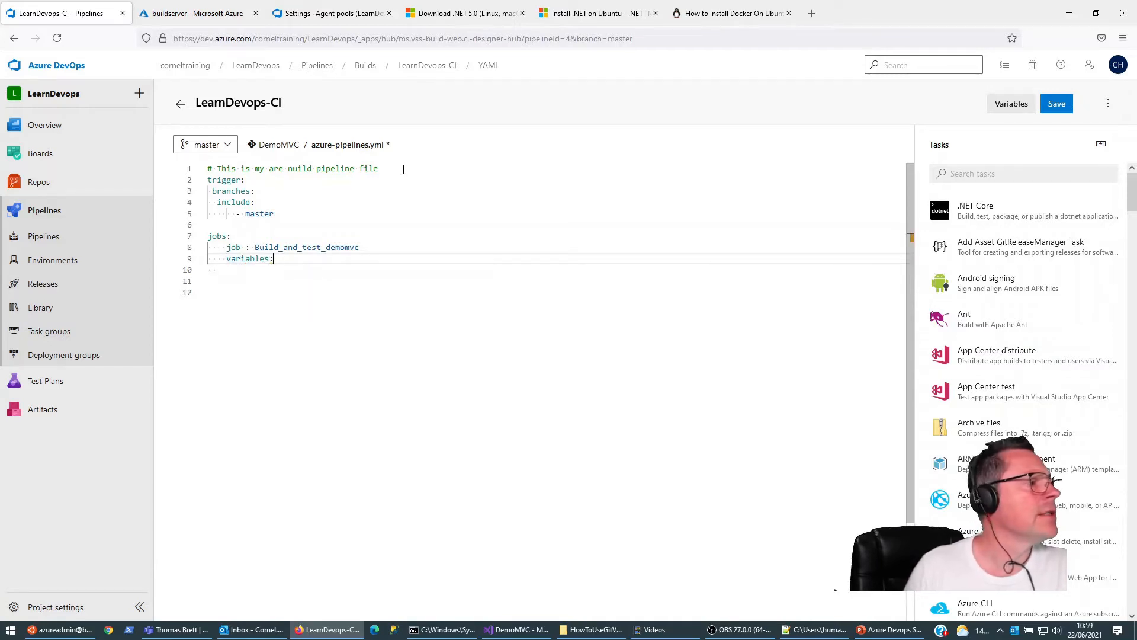
Step: Define a solution variable under variables: with the value '**/*.sln'
key("Return")
key("Escape")
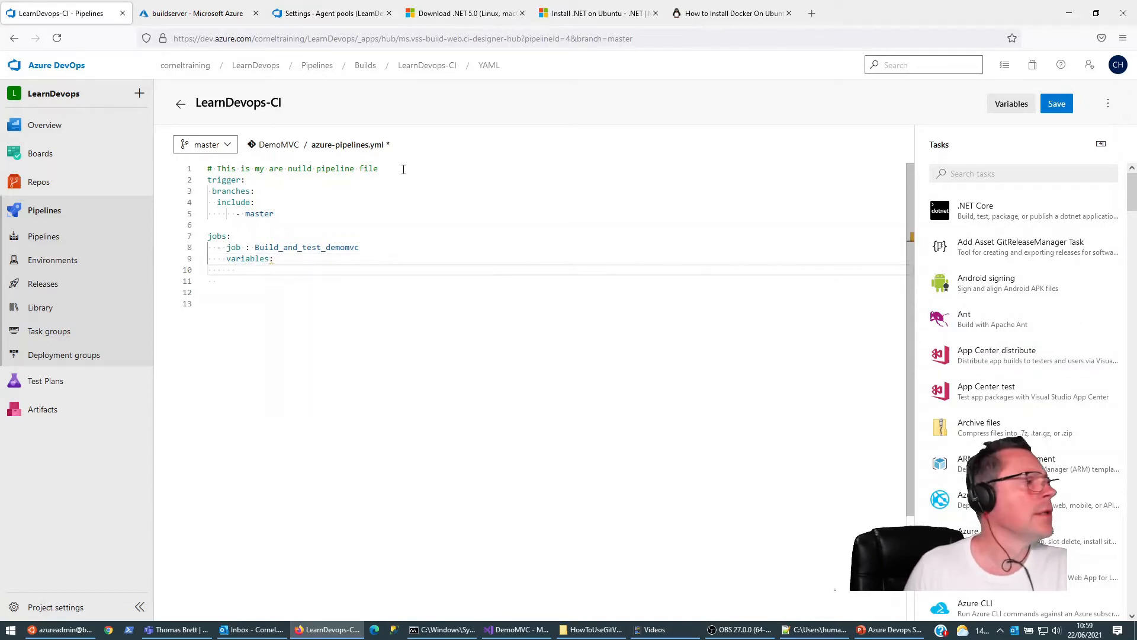
type("solution: '**/")
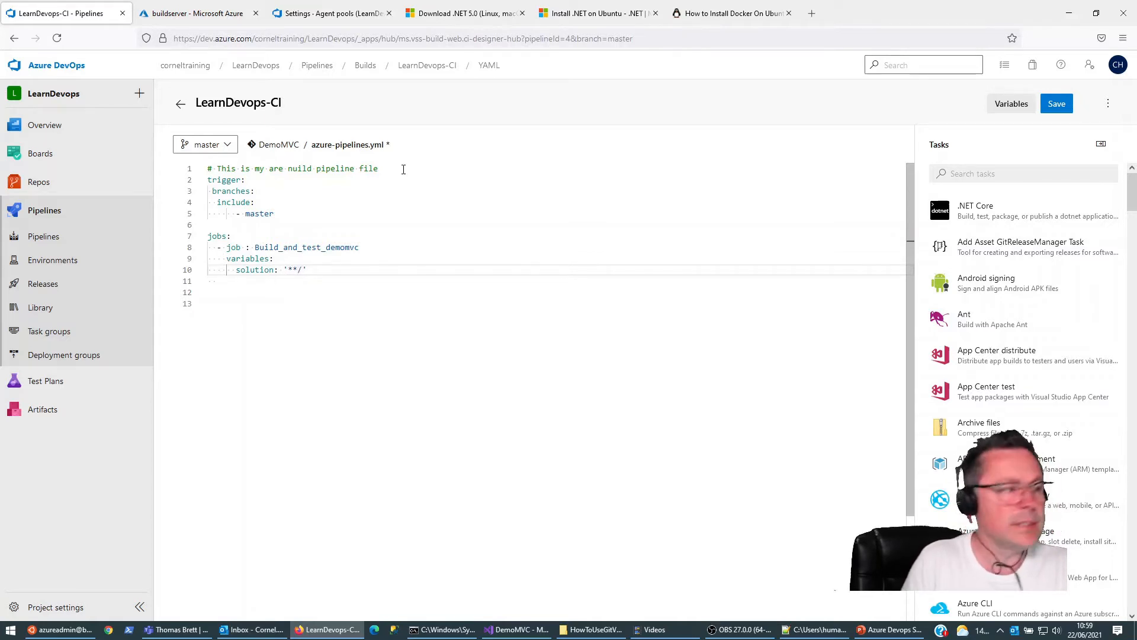
type("*.sln")
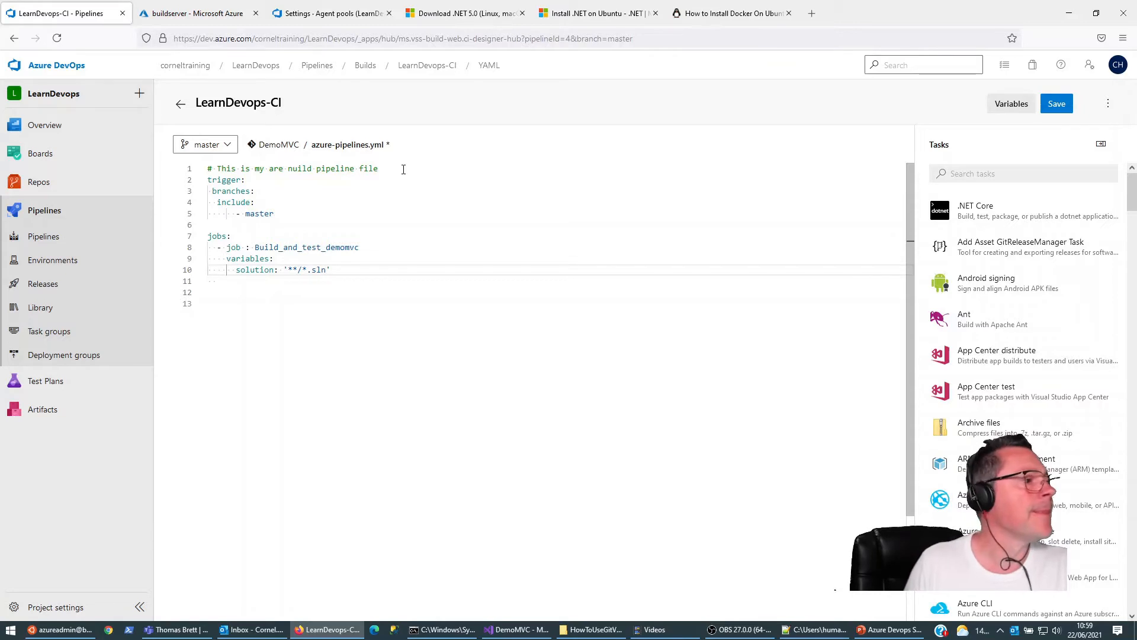
Step: Add a buildPlatform variable with the value 'Any CPU' below the solution variable
key("Return")
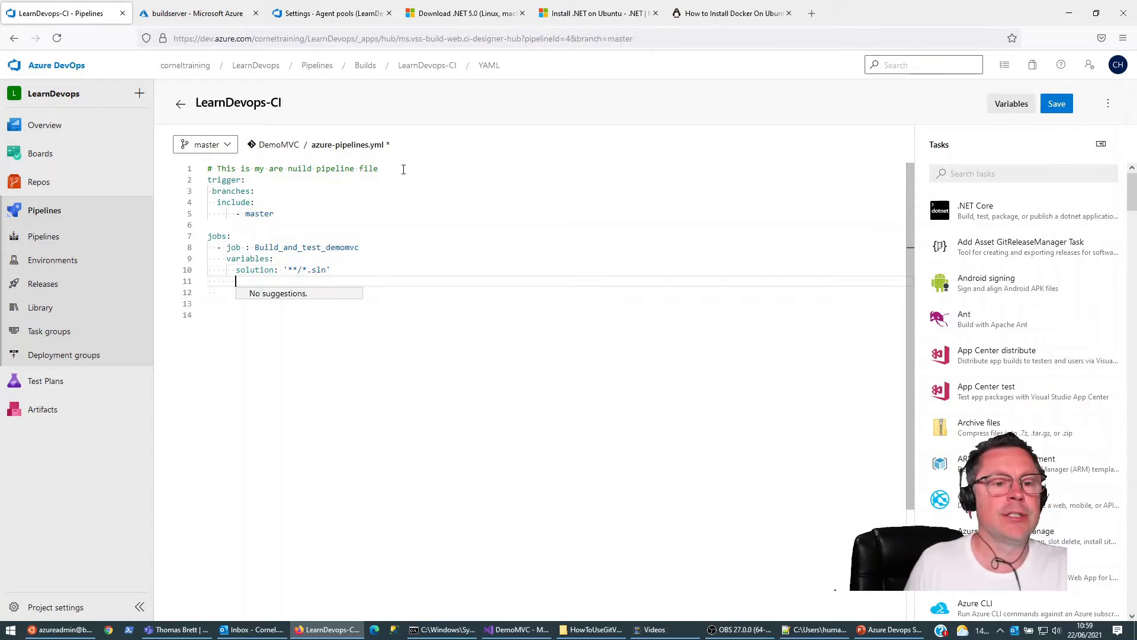
type("bui")
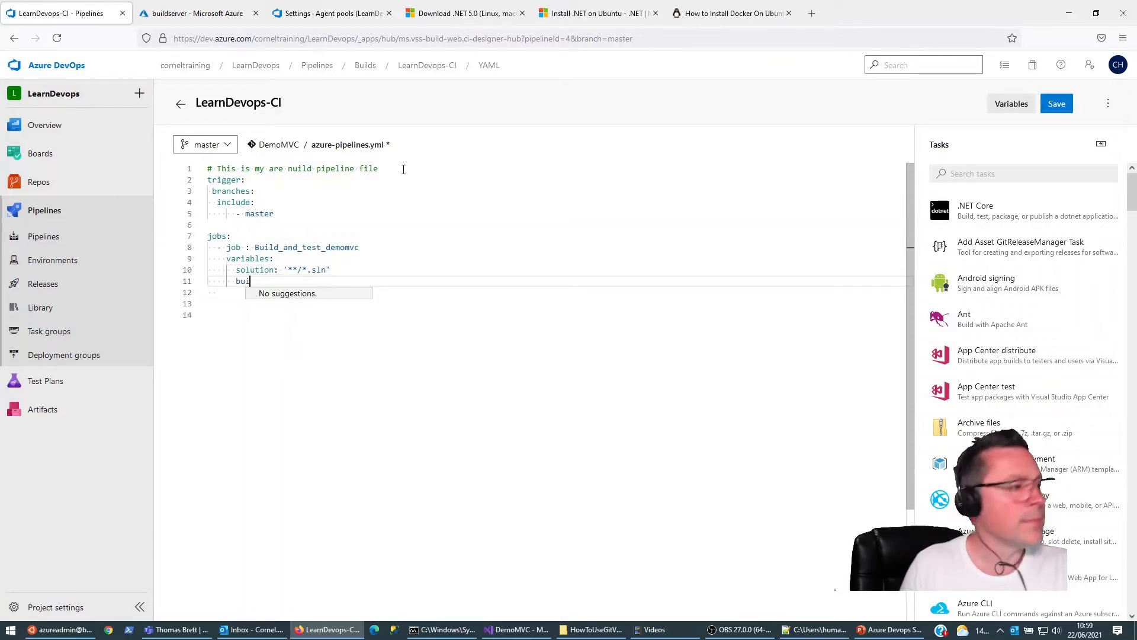
type("l")
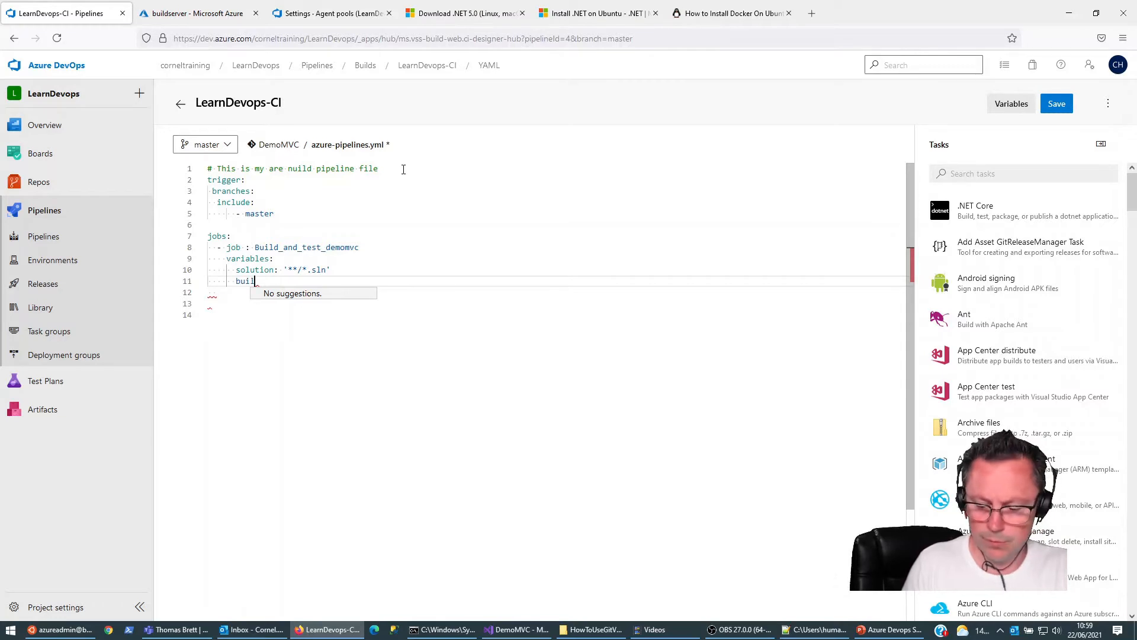
type("dPlatfor")
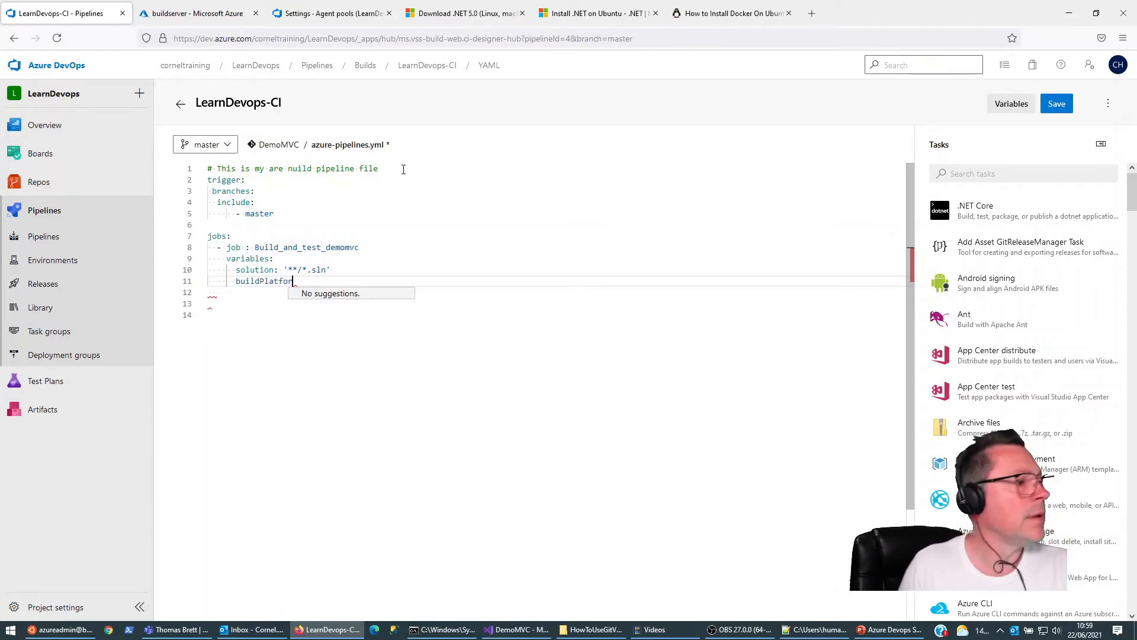
type("m: '")
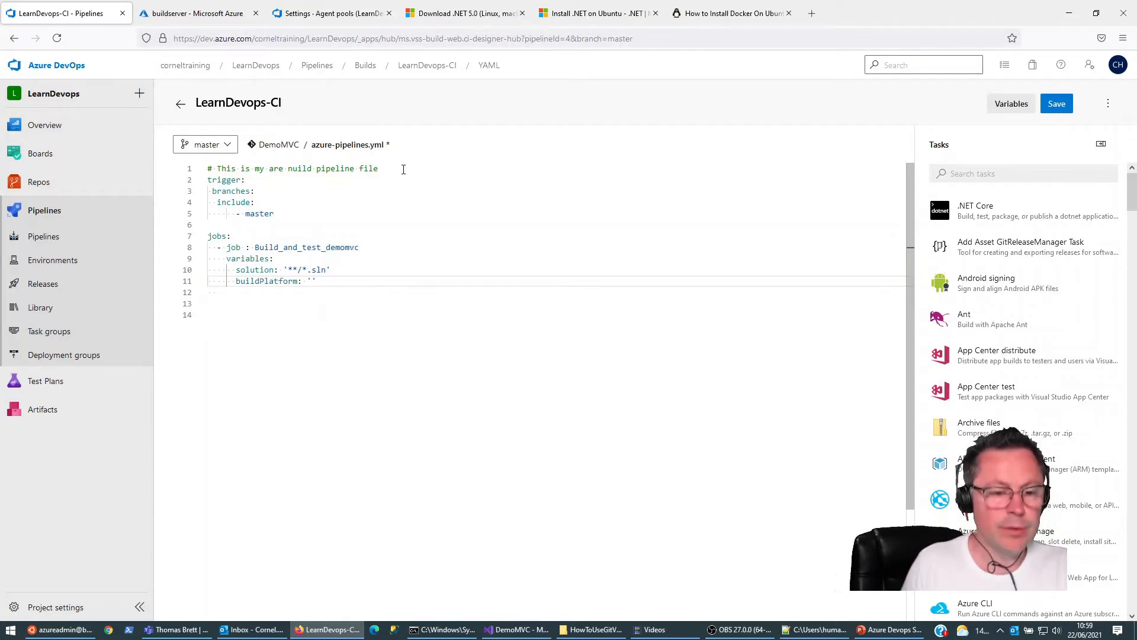
type("ANY")
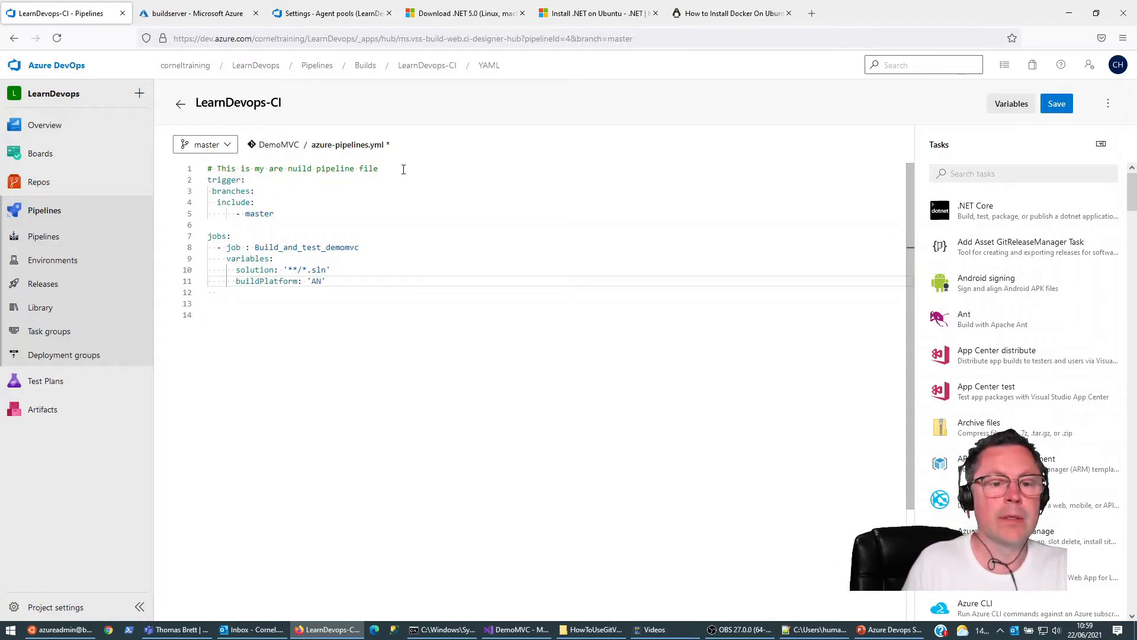
key("BackSpace")
key("BackSpace")
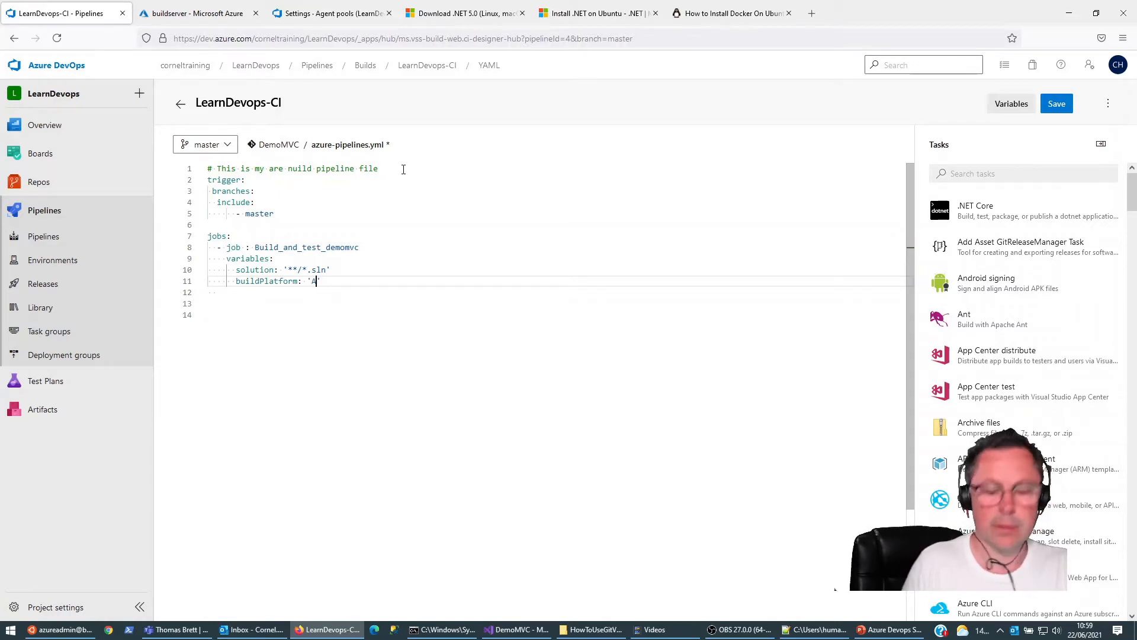
type("ny CPU")
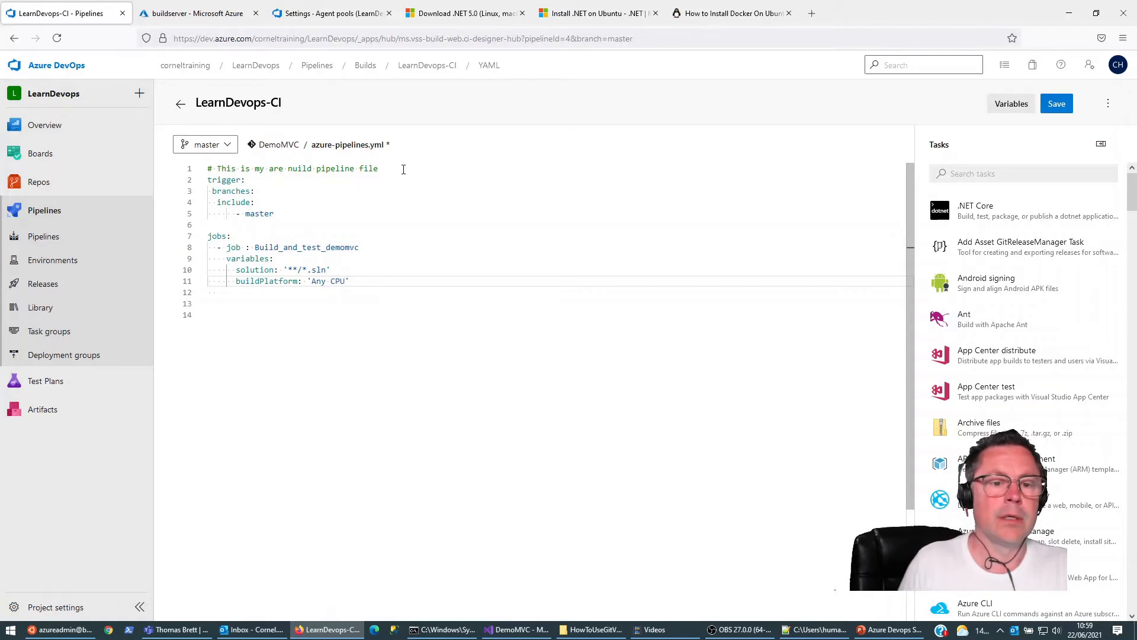
Step: Add a buildConfiguration variable with the value 'Release' below buildPlatform
key("End")
key("Return")
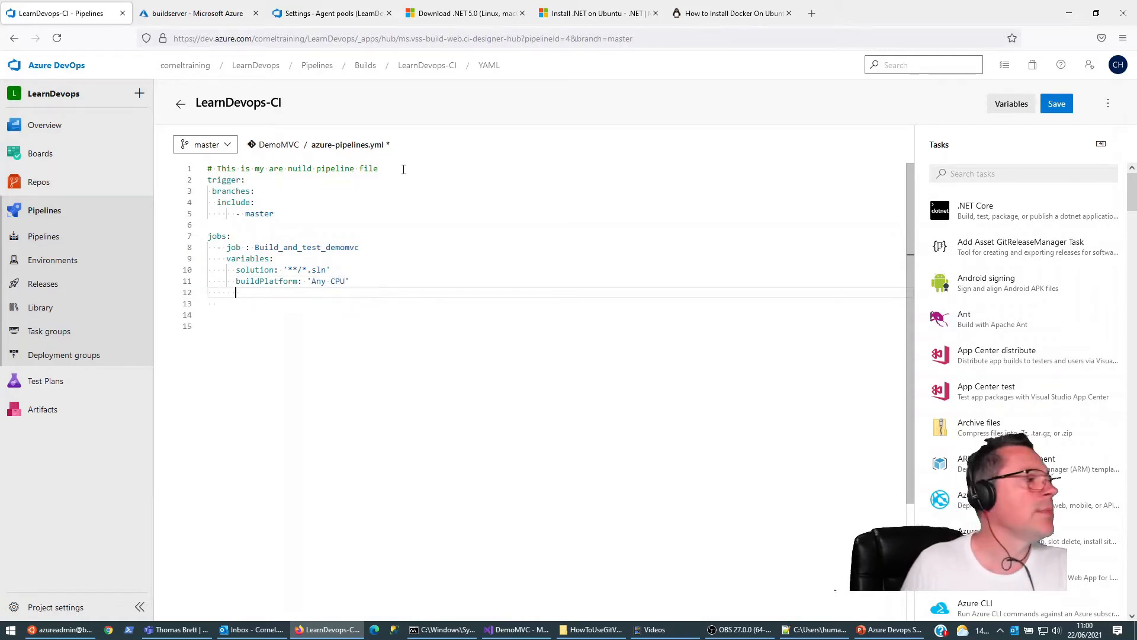
type("build")
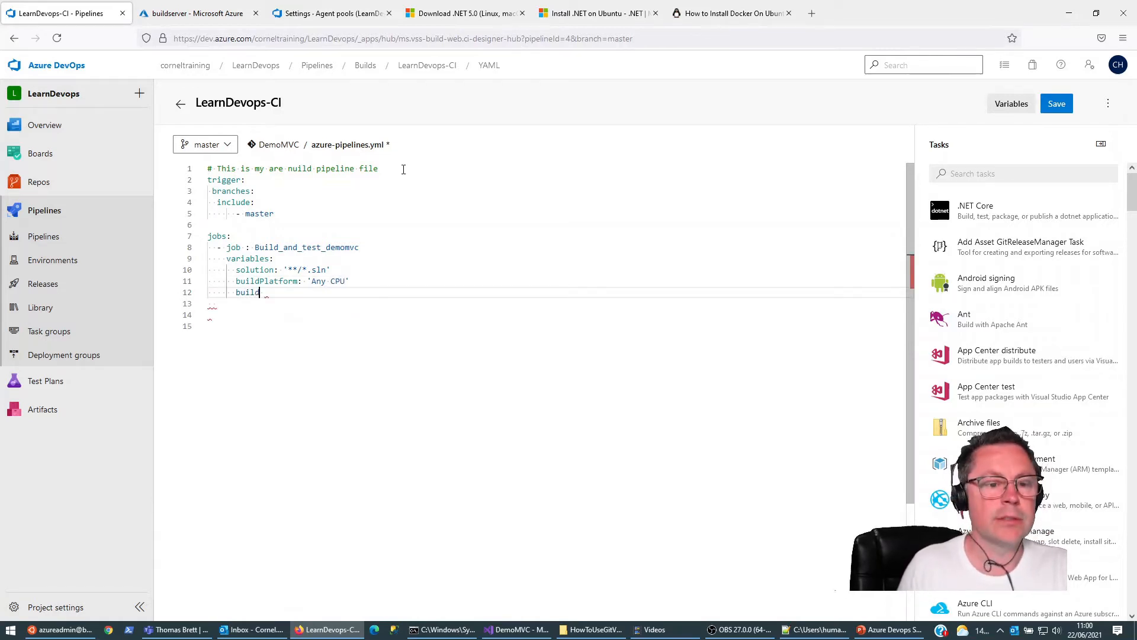
type("Config")
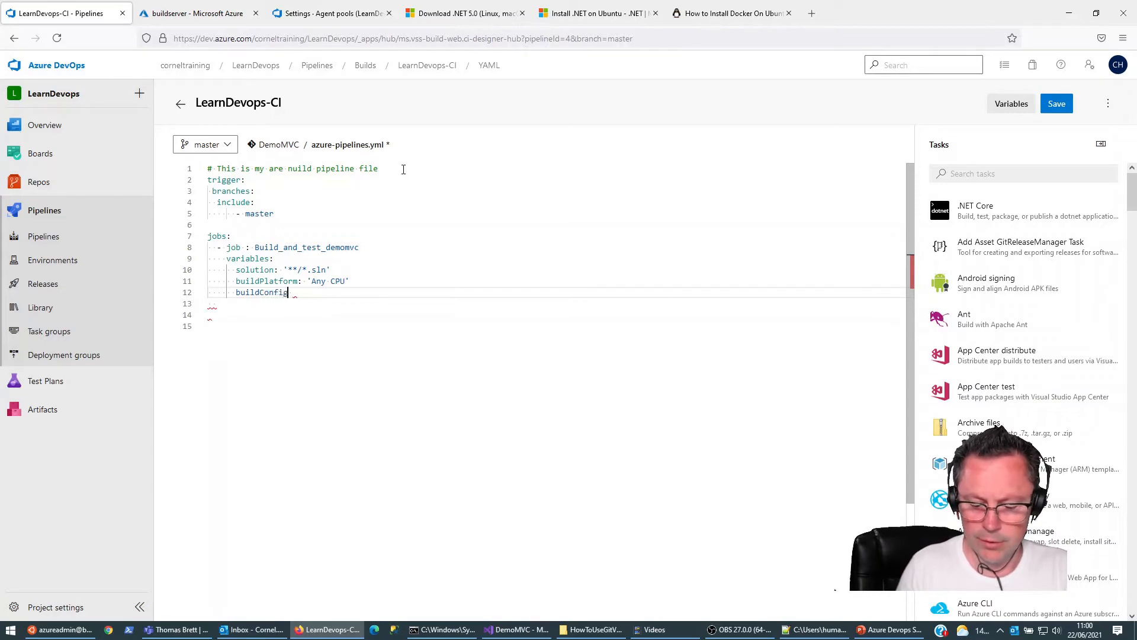
type("uration: 'Release")
Step: Leave a blank line after the variables and add a steps: key to the job, with an empty list item beneath it
key("Return")
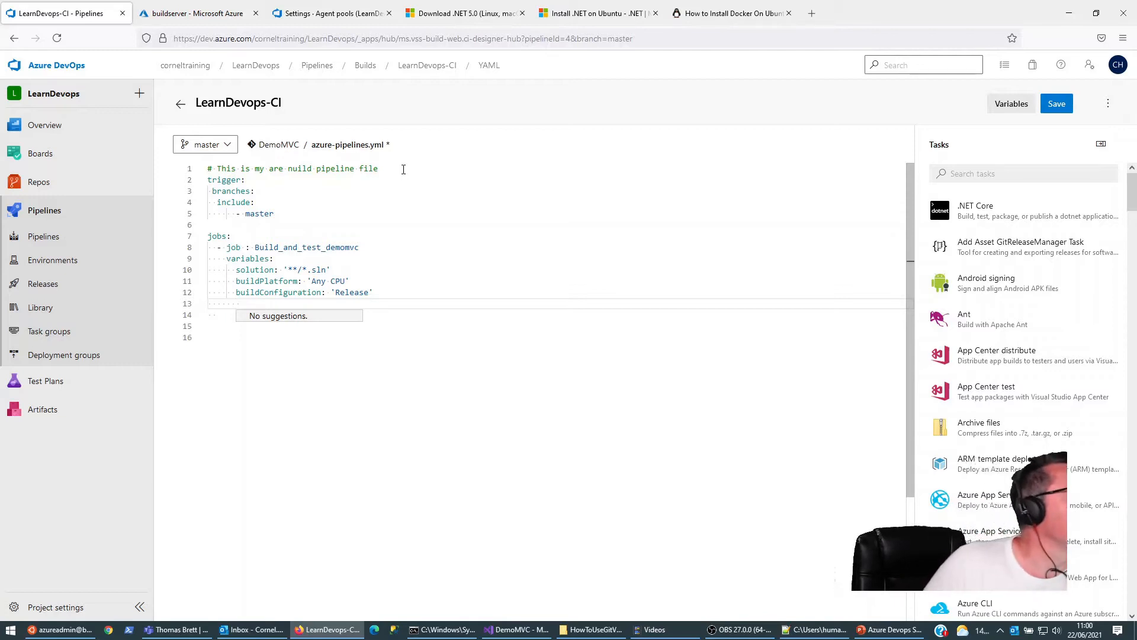
key("Escape")
key("Down")
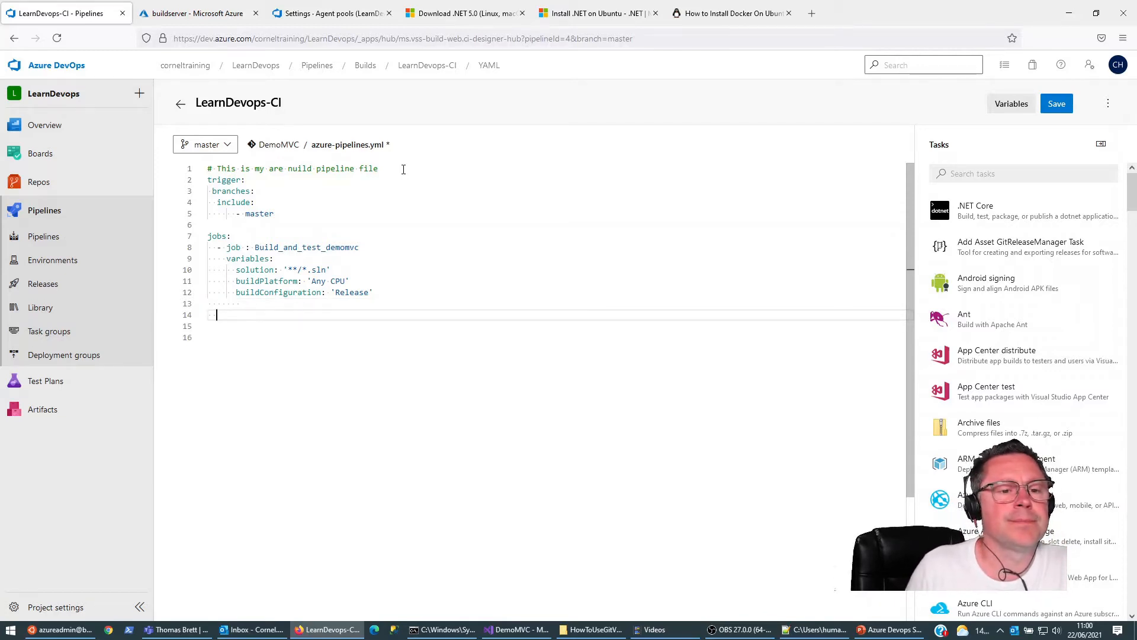
key("ctrl+space")
key("Down")
key("Down")
key("Down")
key("Down")
key("Down")
key("Down")
key("Down")
key("Down")
key("Return")
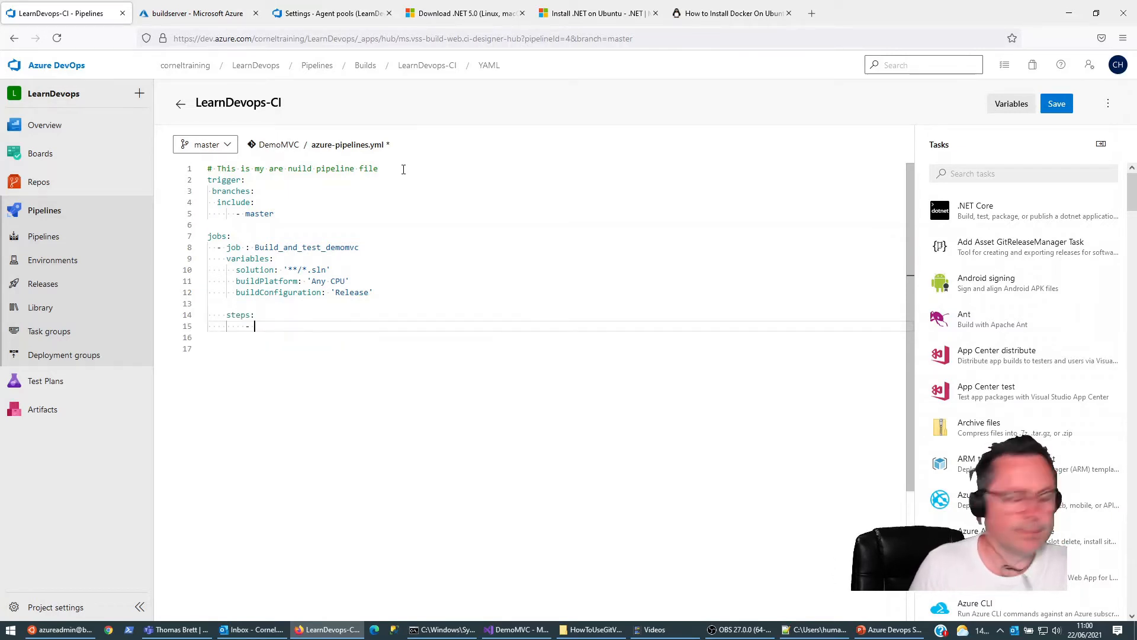
Step: Make the empty list item under steps: a Docker@2 task and start a new line beneath it
type("task")
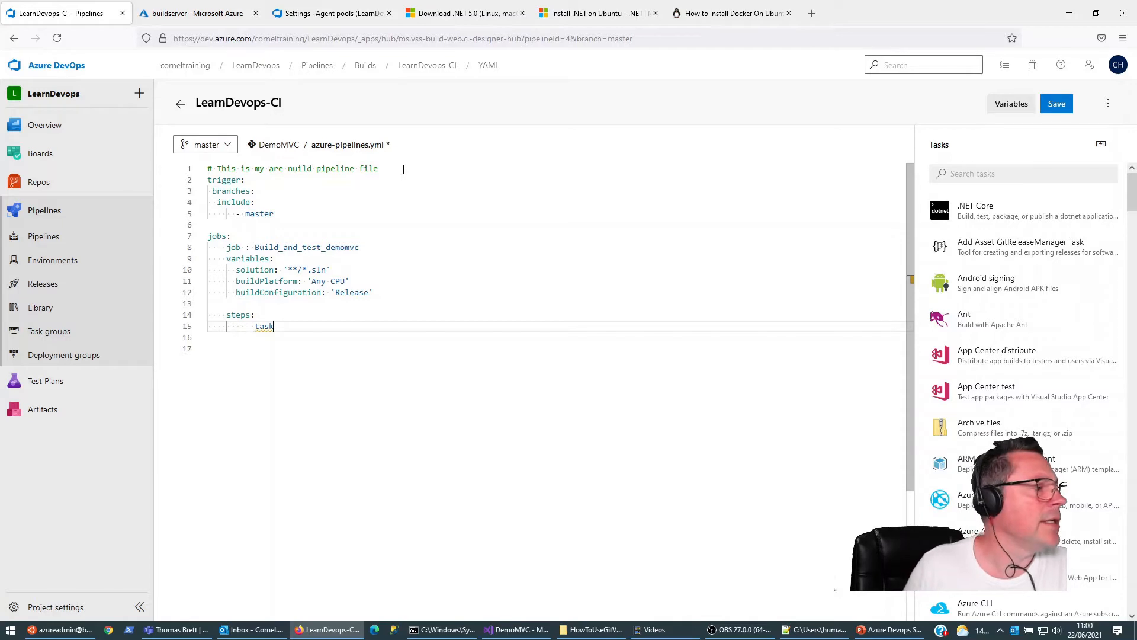
type(": Docker")
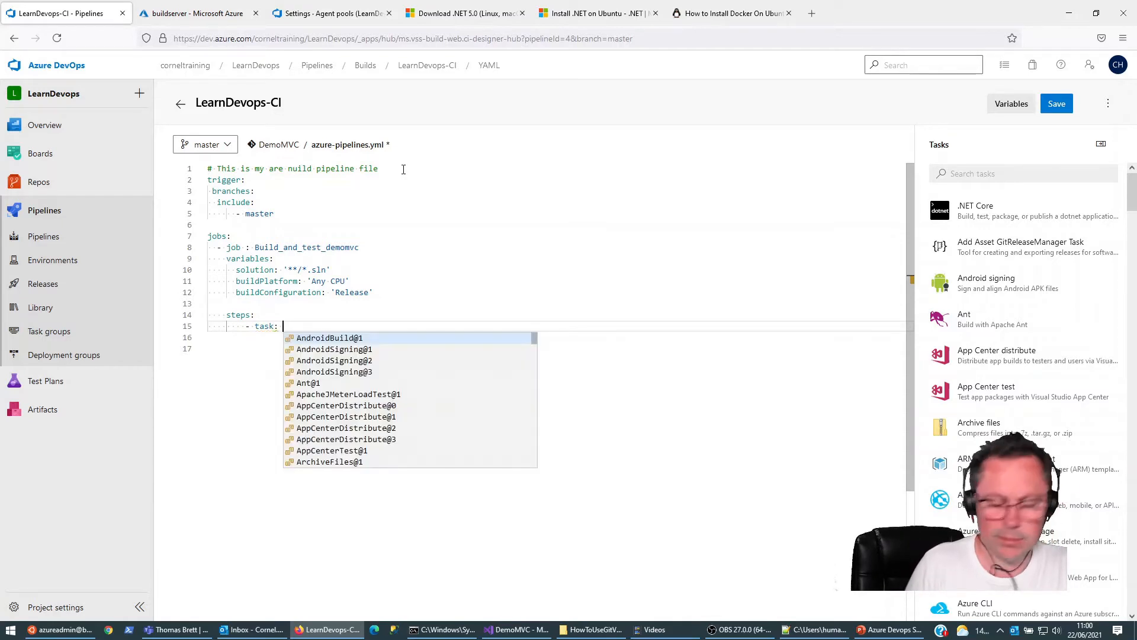
key("Down")
key("Down")
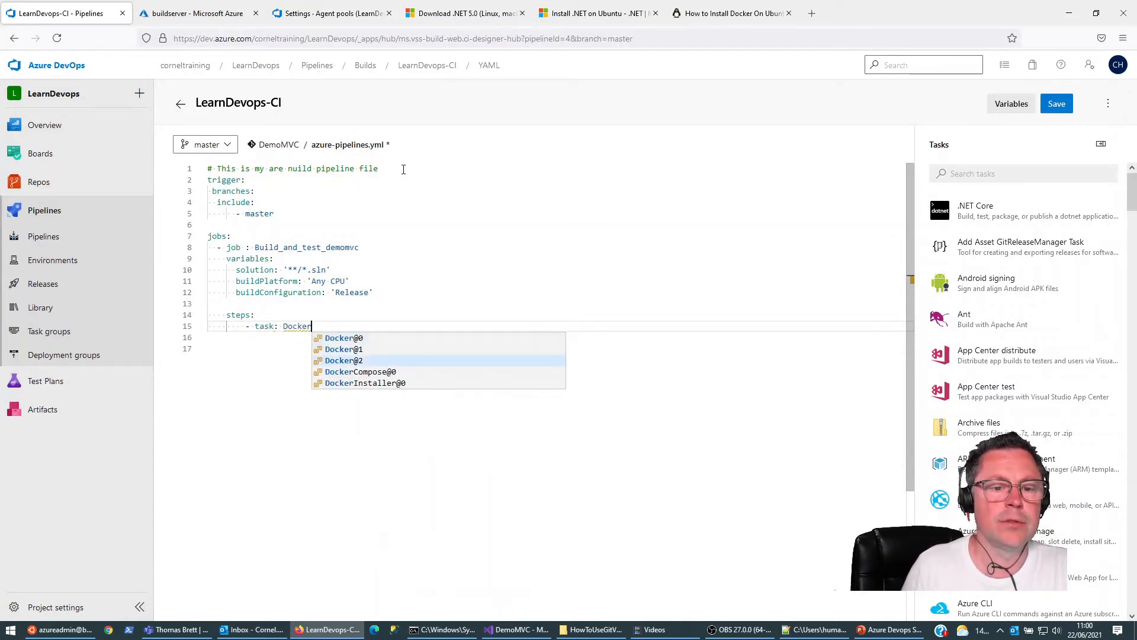
key("Return")
key("Return")
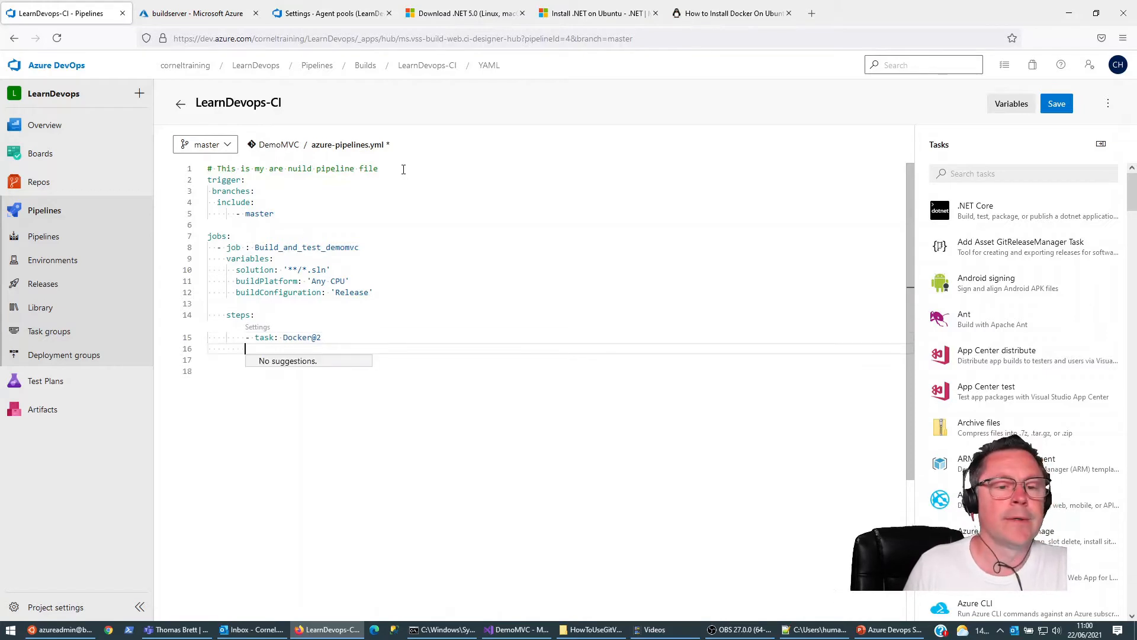
Step: Add an inputs: key to the Docker@2 task, indented to align with the task name
key("Tab")
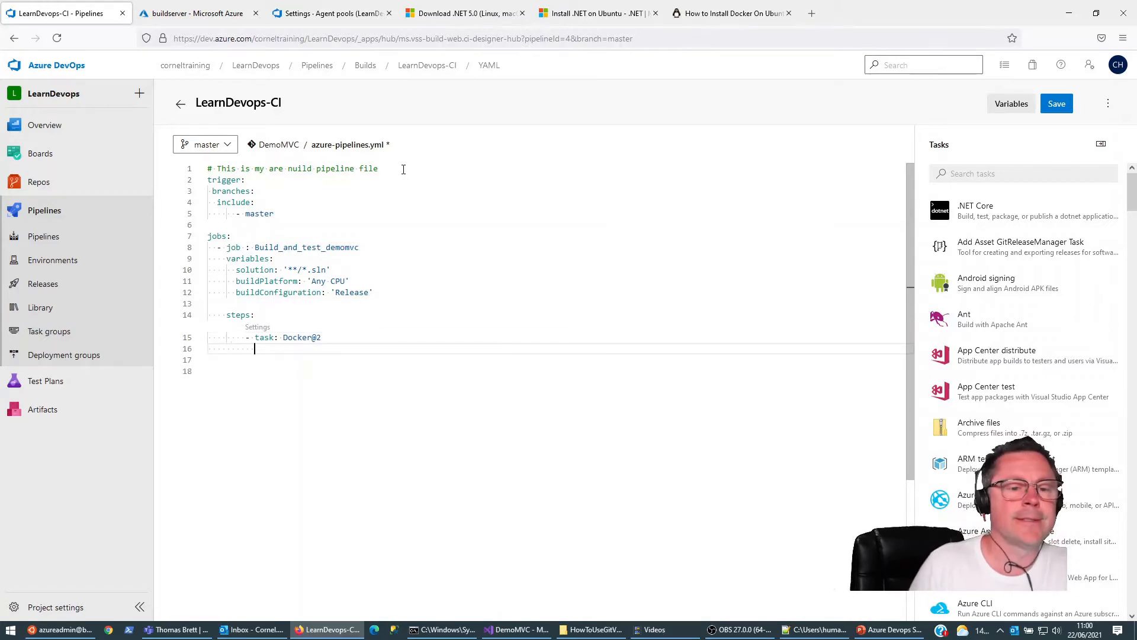
key("ctrl+space")
key("Down")
key("Down")
Step: Add a containerRegistry input with an empty pair of single quotes under inputs:
key("Down")
key("Down")
key("Down")
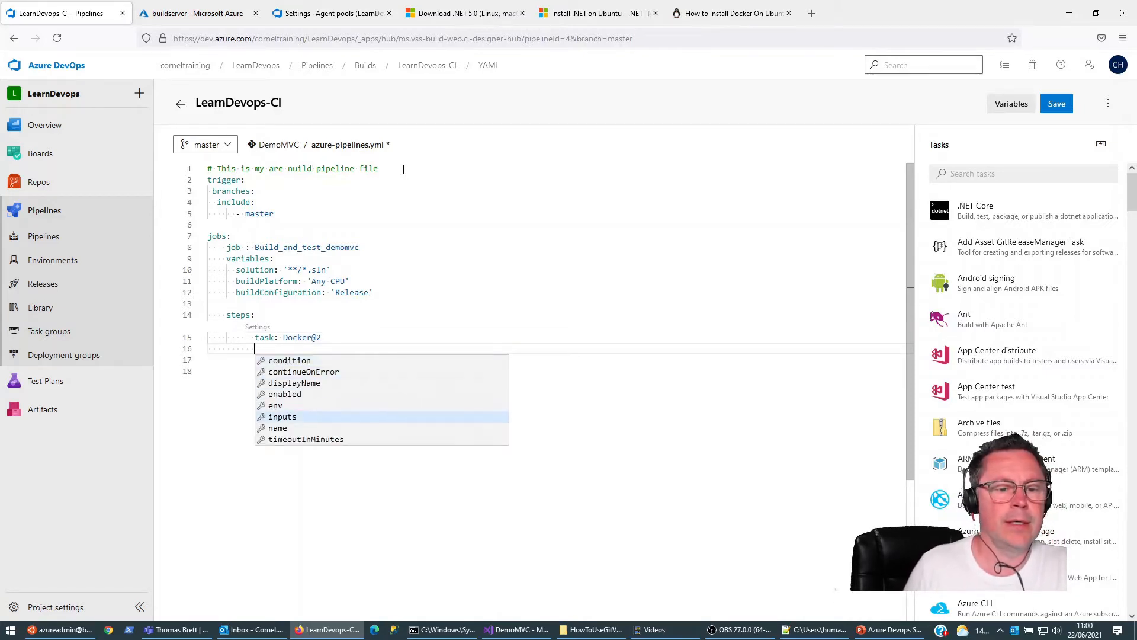
key("Return")
type("cont")
key("Down")
key("Return")
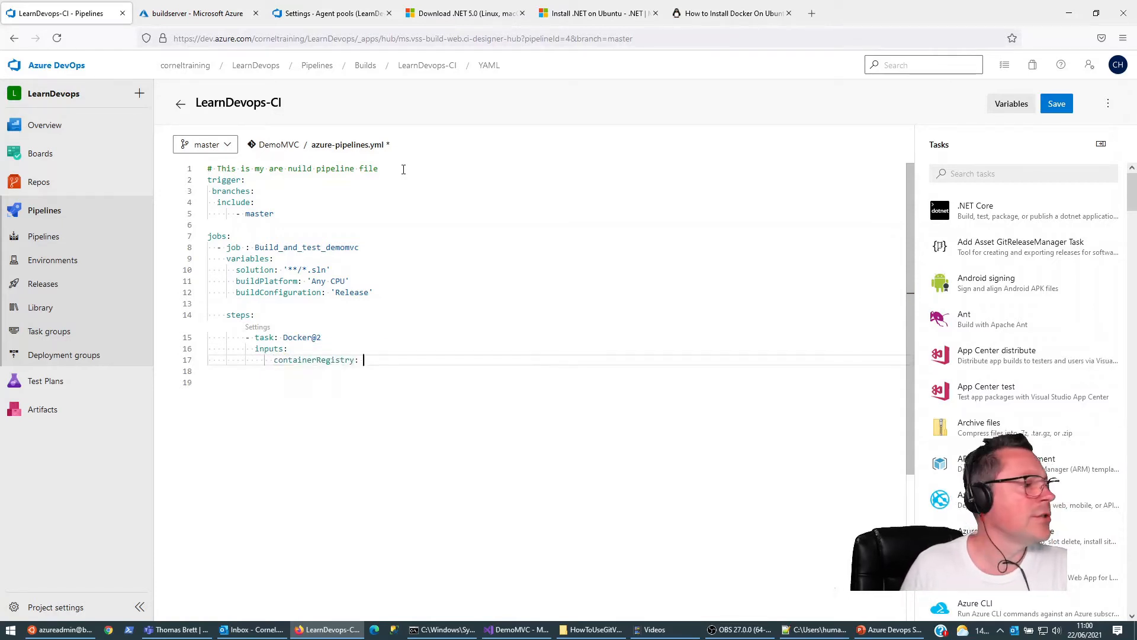
type(":")
key("BackSpace")
type("'")
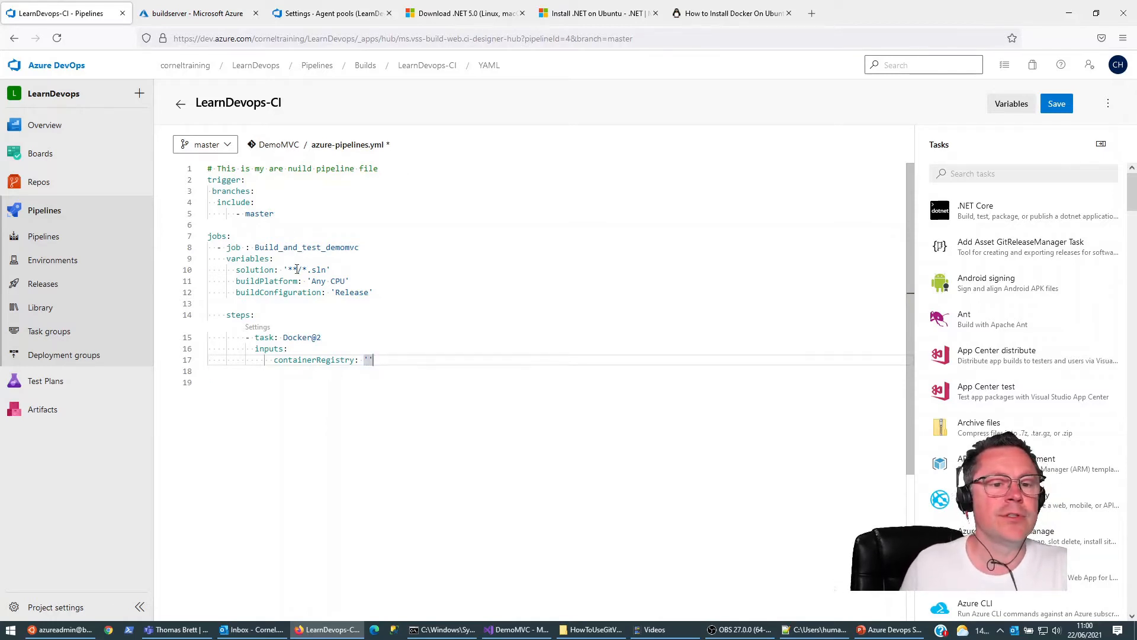
Step: Look up the service connection in the project settings and set containerRegistry to its name, 'learndevopsacr'
left_click(195, 14)
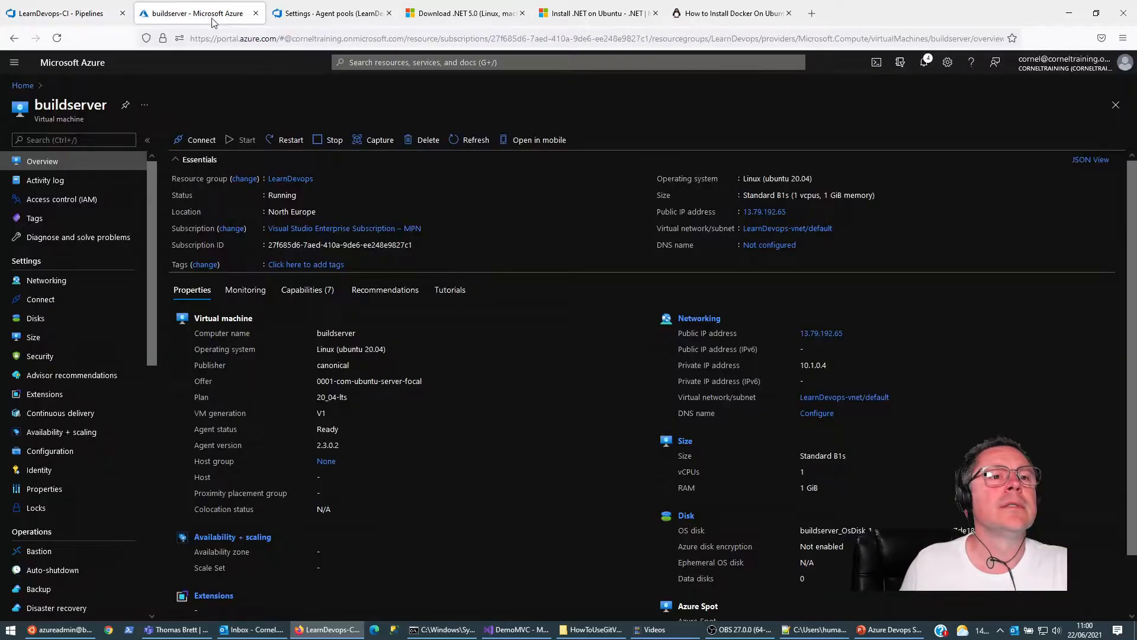
left_click(344, 10)
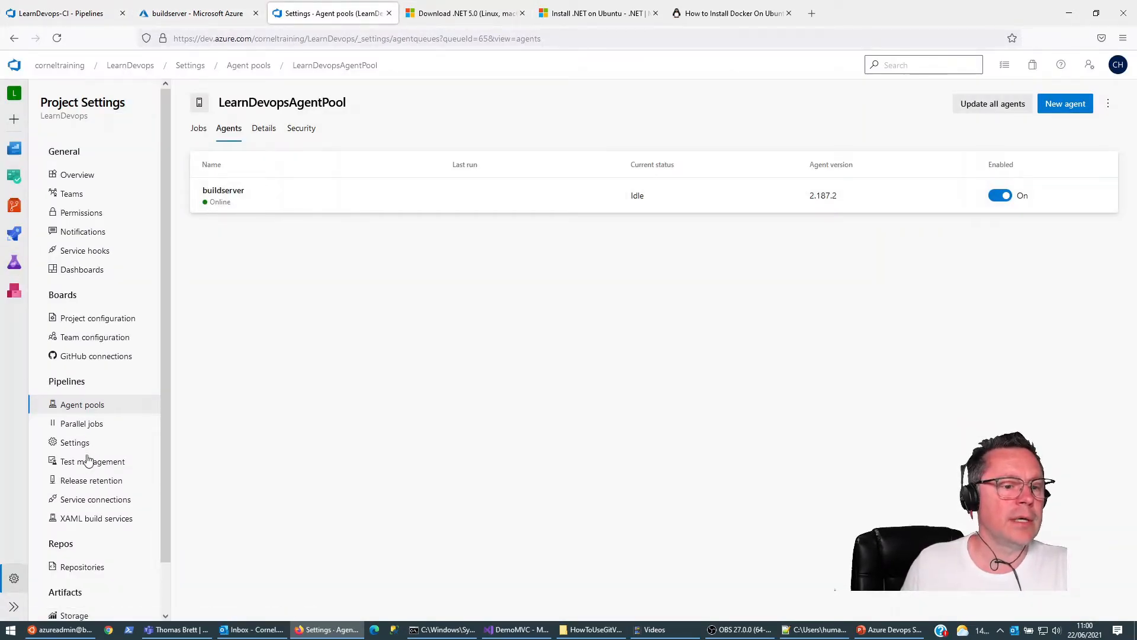
left_click(89, 504)
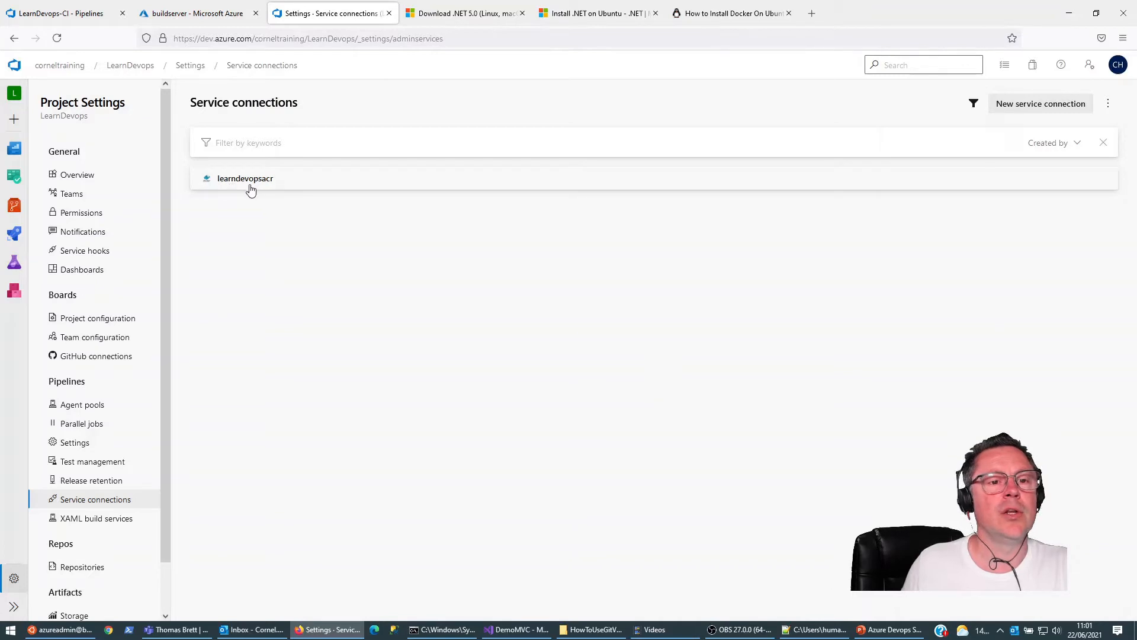
left_click(77, 13)
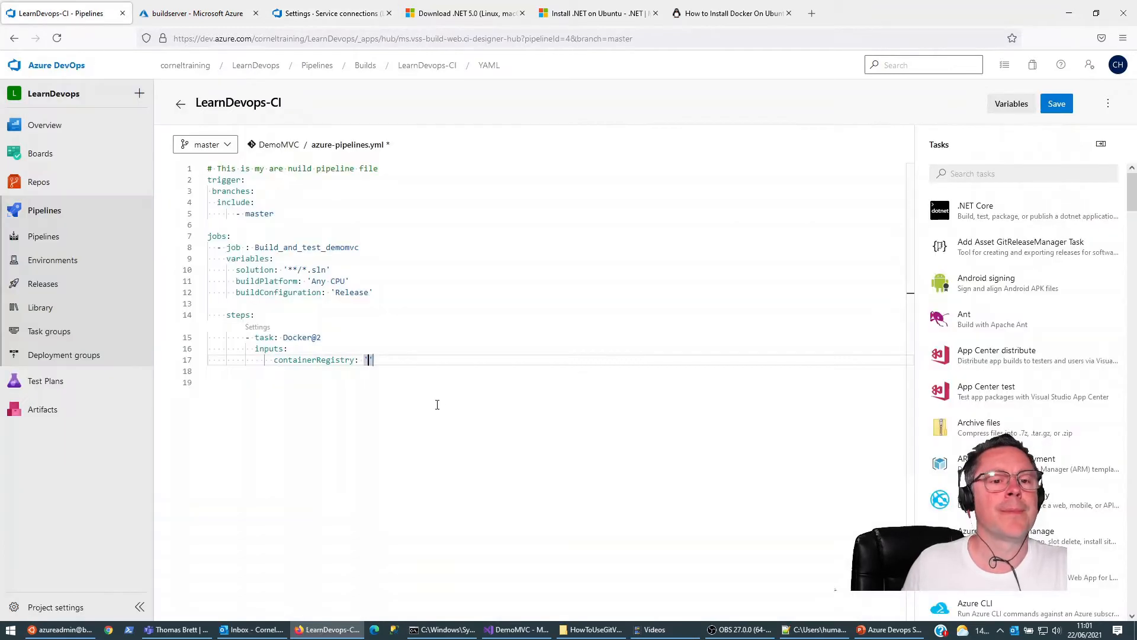
type("learn")
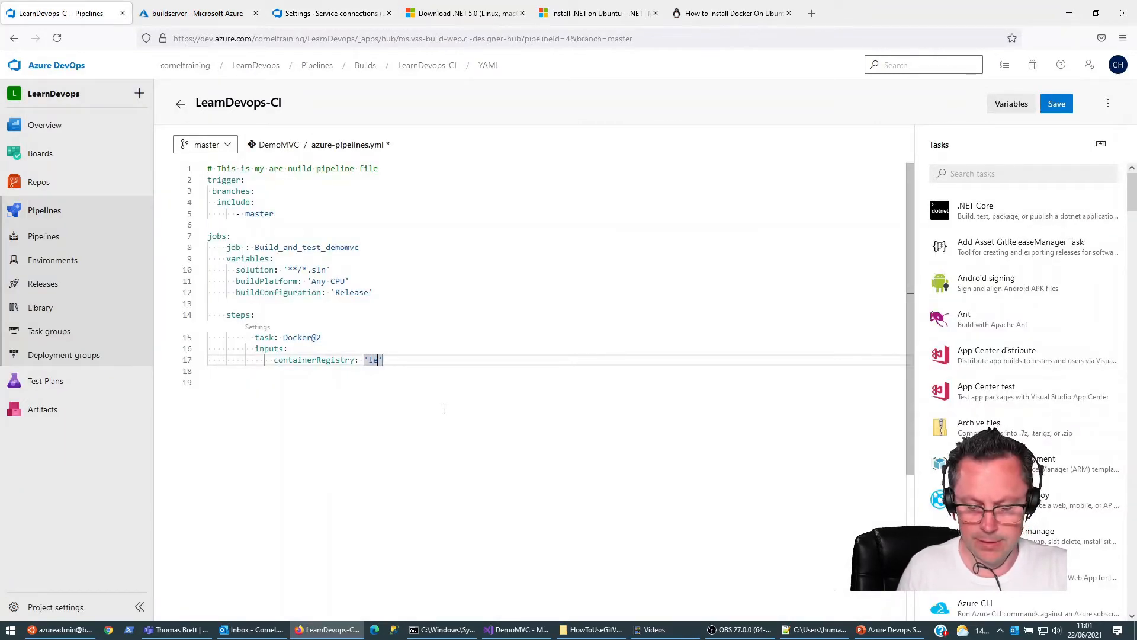
type("devopsacr")
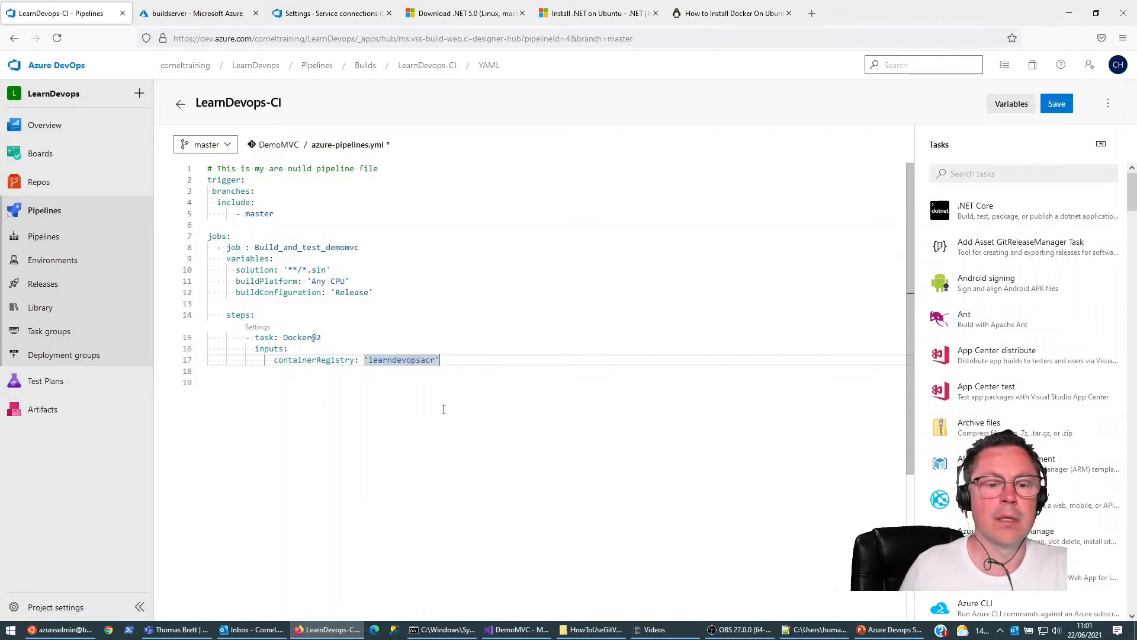
Step: Add a repository input with the value 'demovmc' below containerRegistry
key("Return")
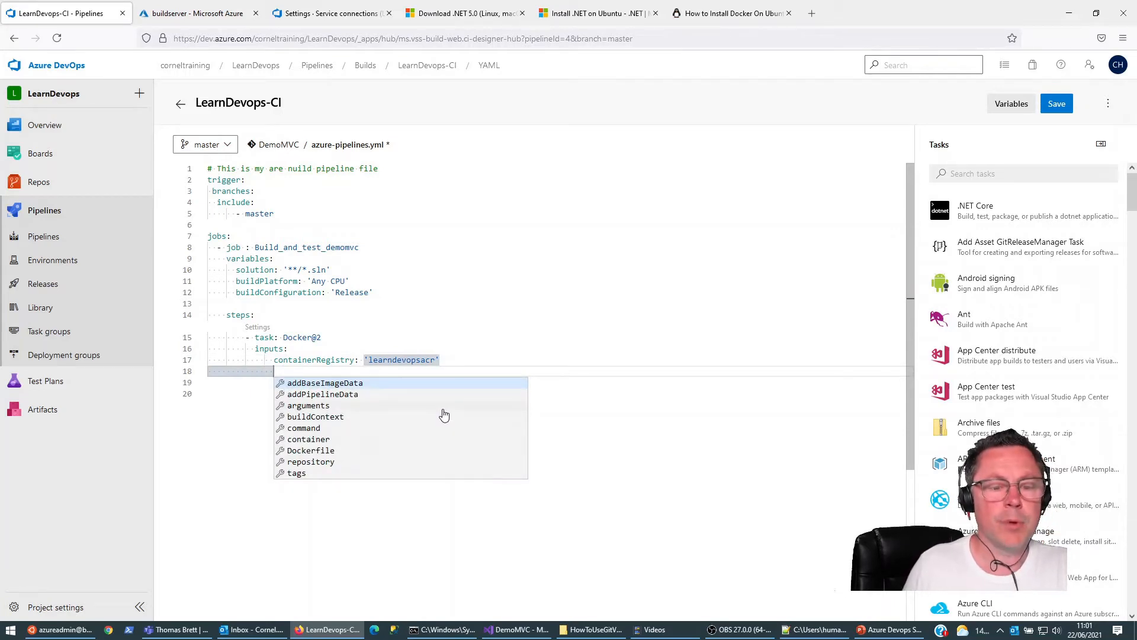
type("repository:")
key("Return")
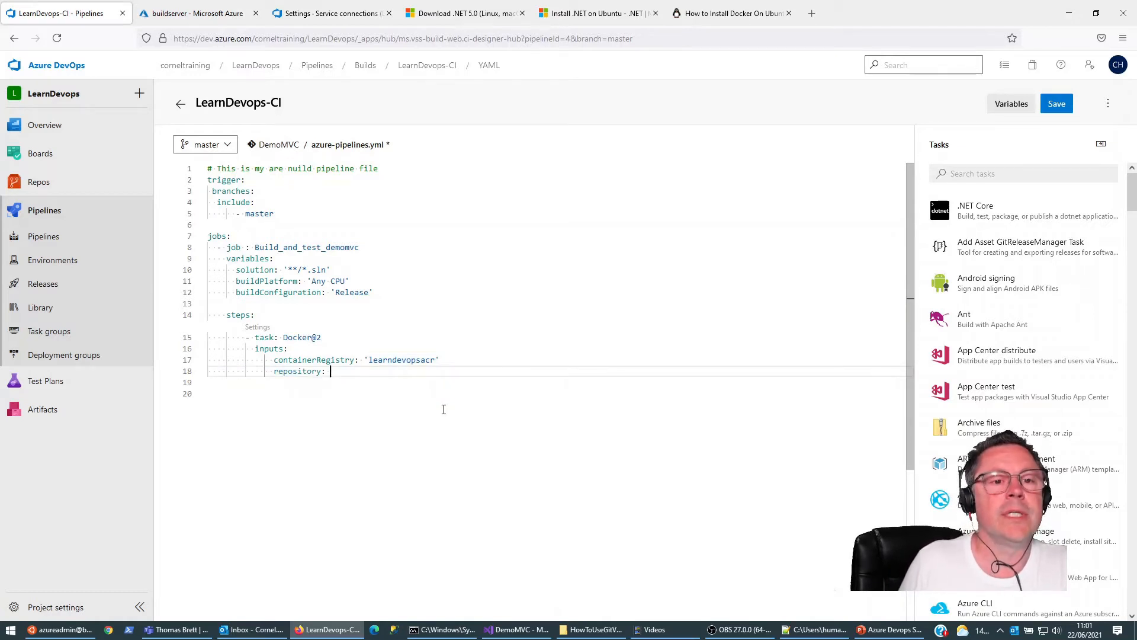
type("demovmc")
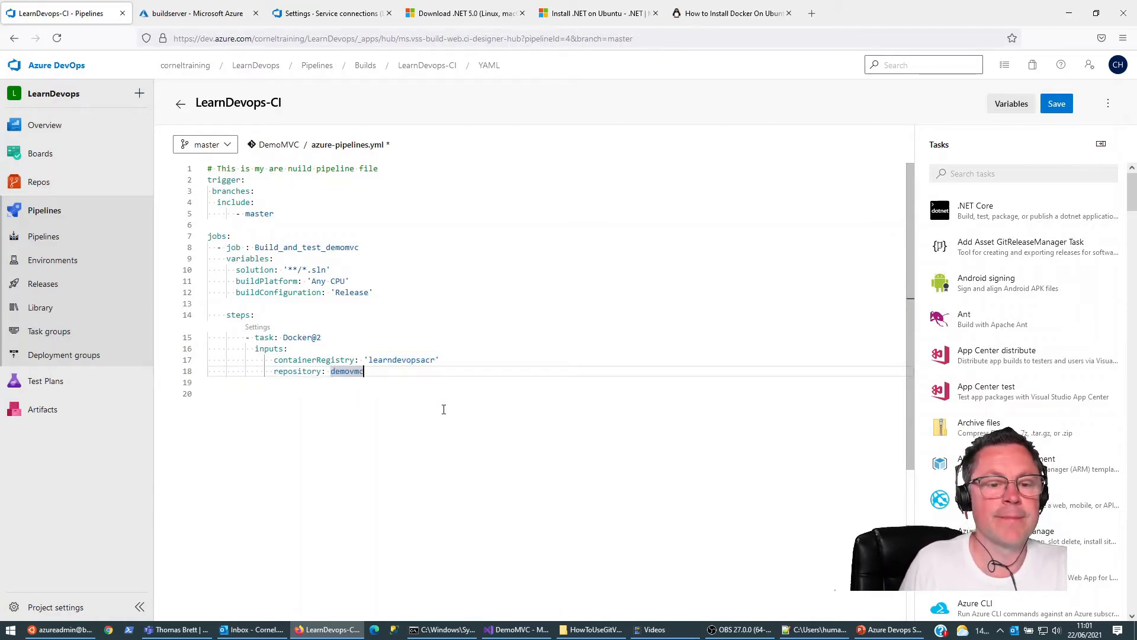
type("'")
Step: Add a command input with the quoted value 'buildAndPush' below repository
key("Return")
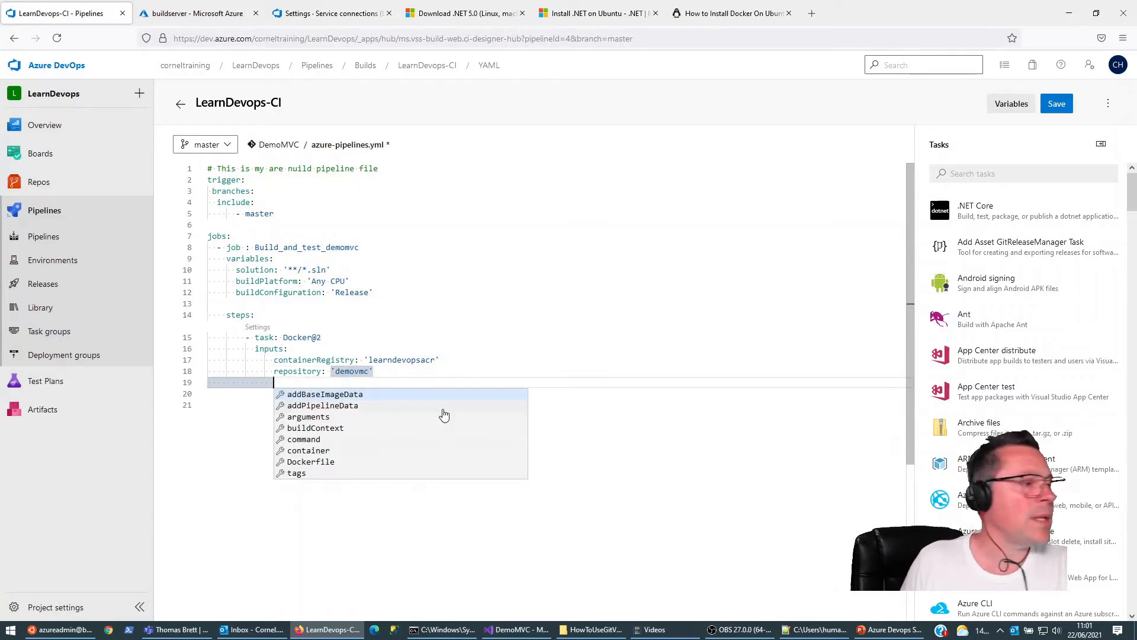
type("command")
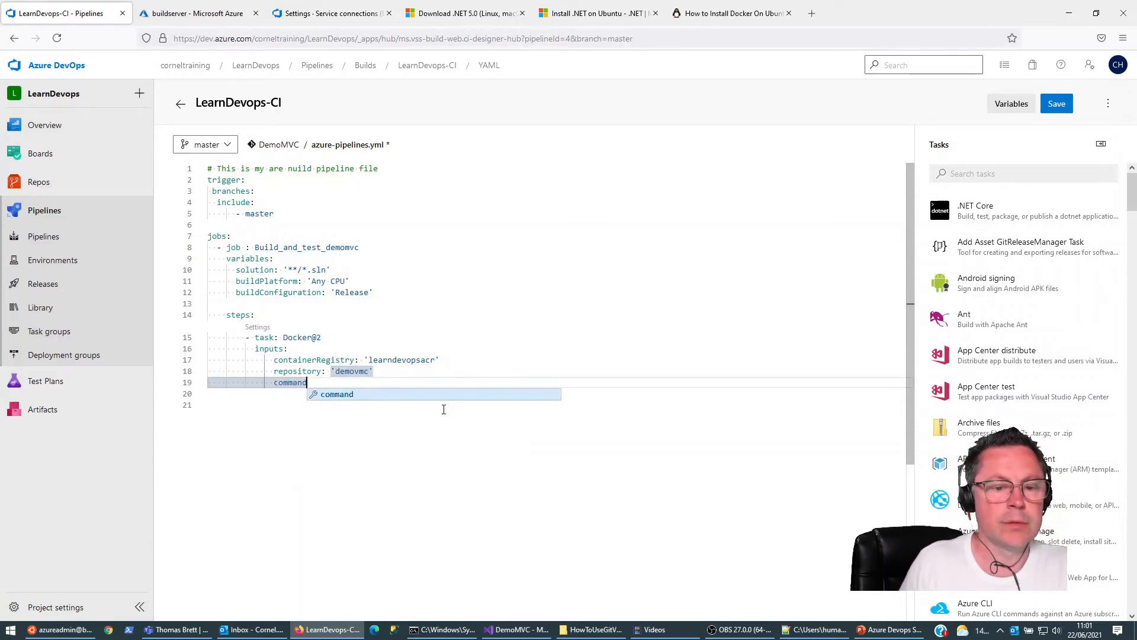
key("Return")
left_click(444, 407)
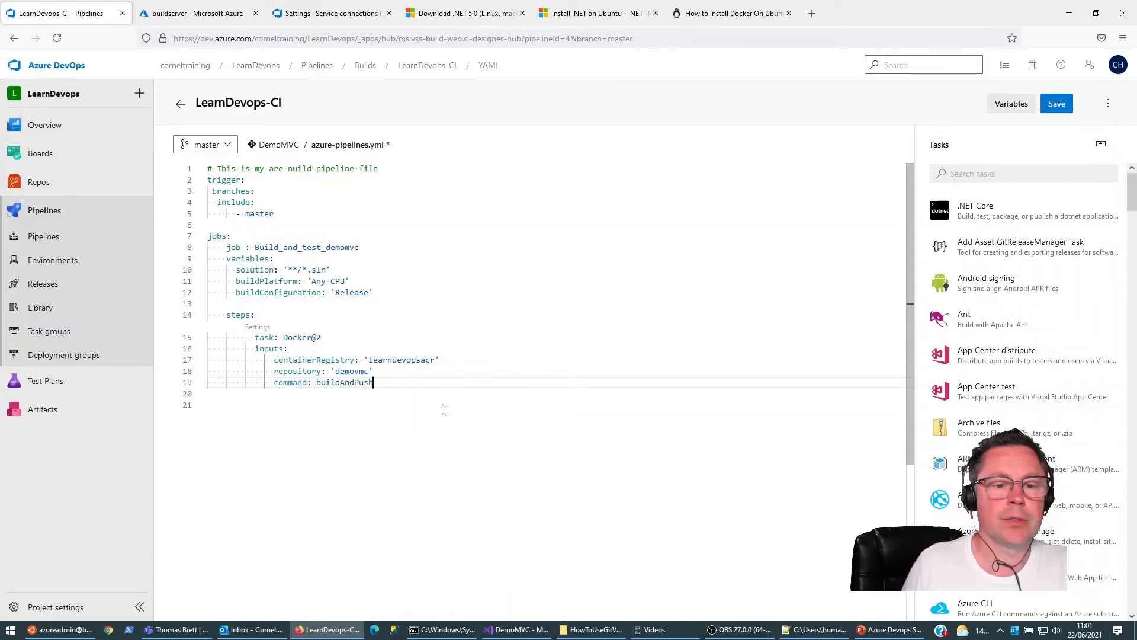
key("ctrl+Left")
type("'")
key("End")
type("'")
Step: Add a Dockerfile input with the value '**/Dockerfile' below command
key("Return")
key("ctrl+space")
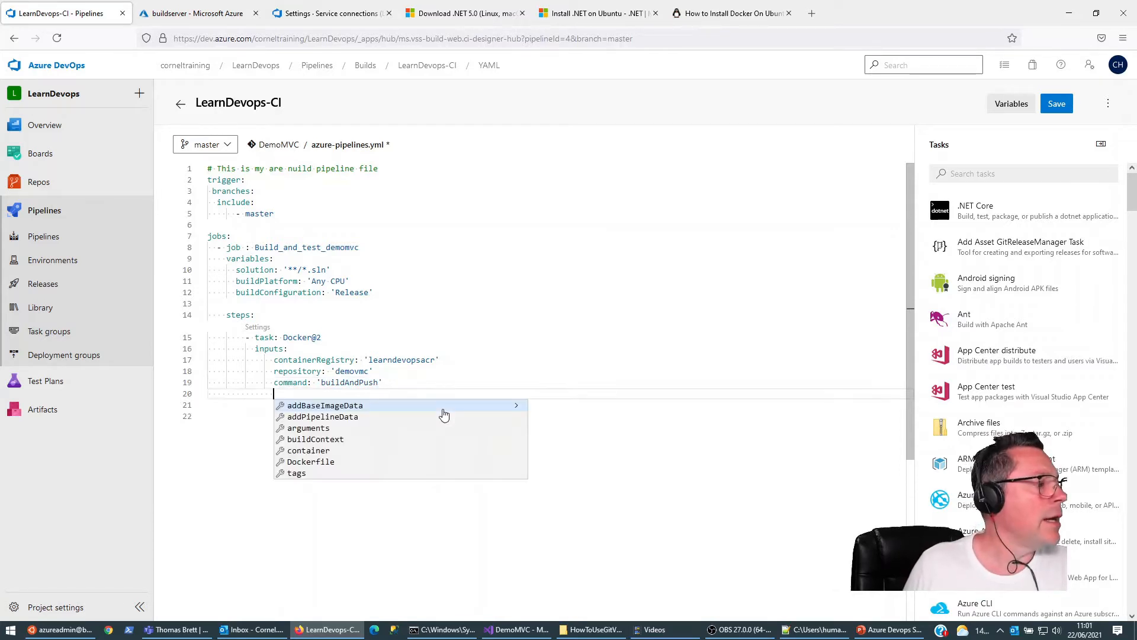
type("Dock")
key("Return")
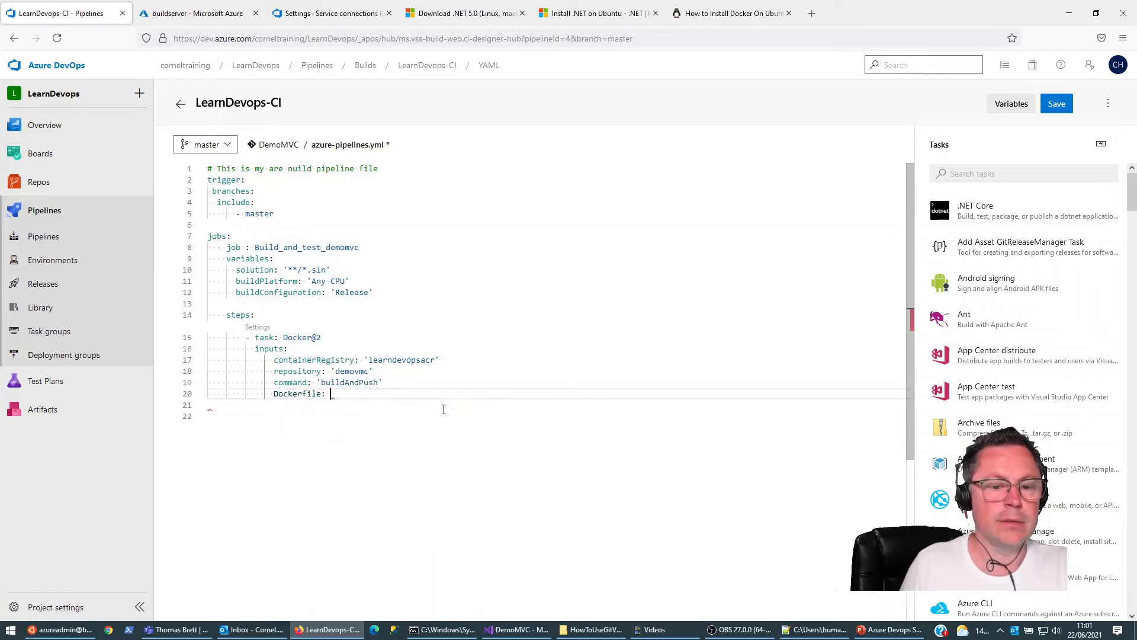
type("'**'")
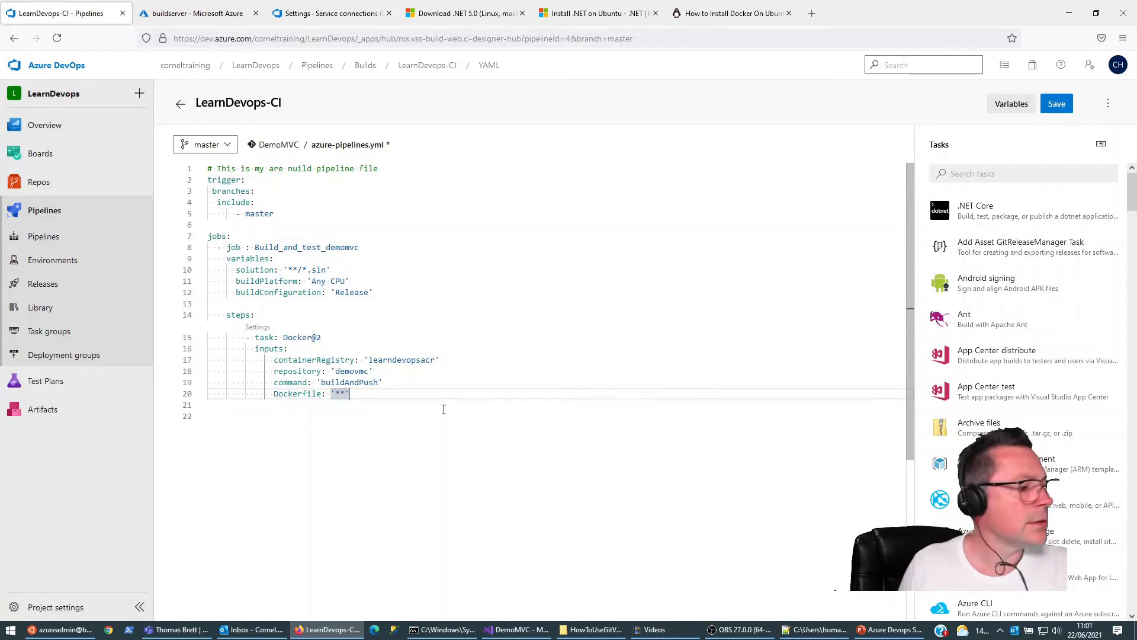
type("/Dockerfi")
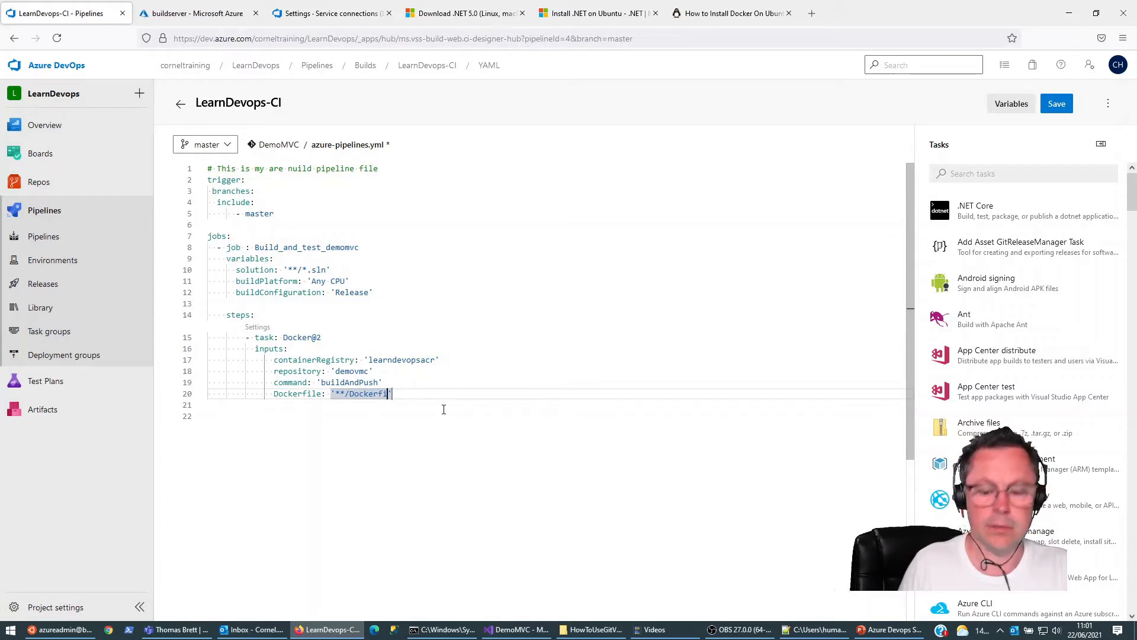
type("le")
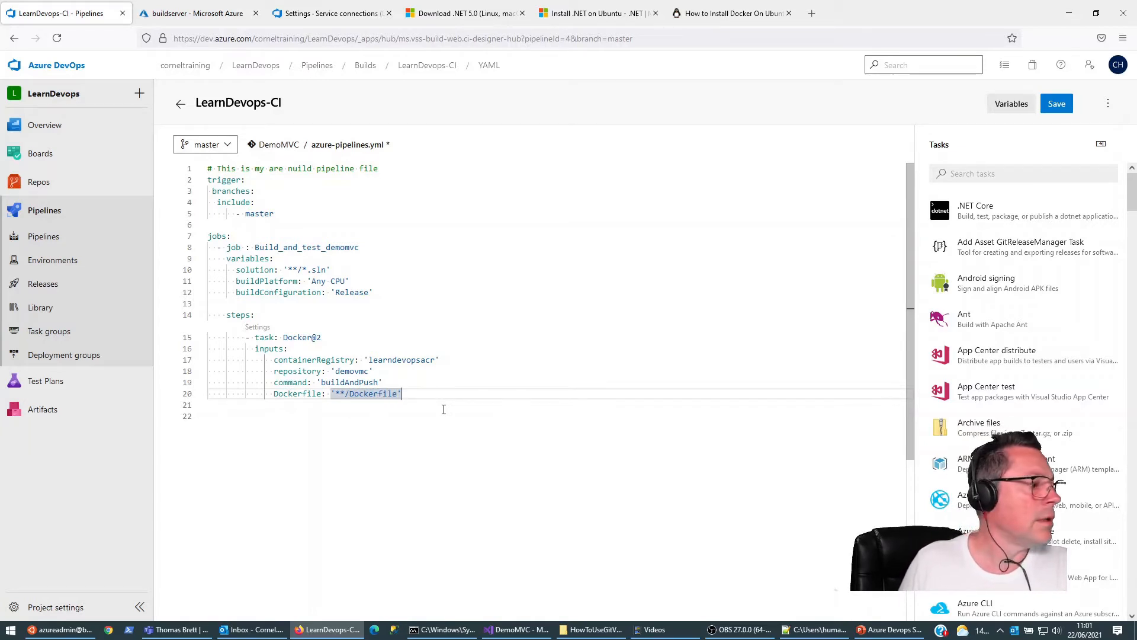
Step: Add a tags: input below Dockerfile, with the value 'latest' indented on its own line beneath it
key("Return")
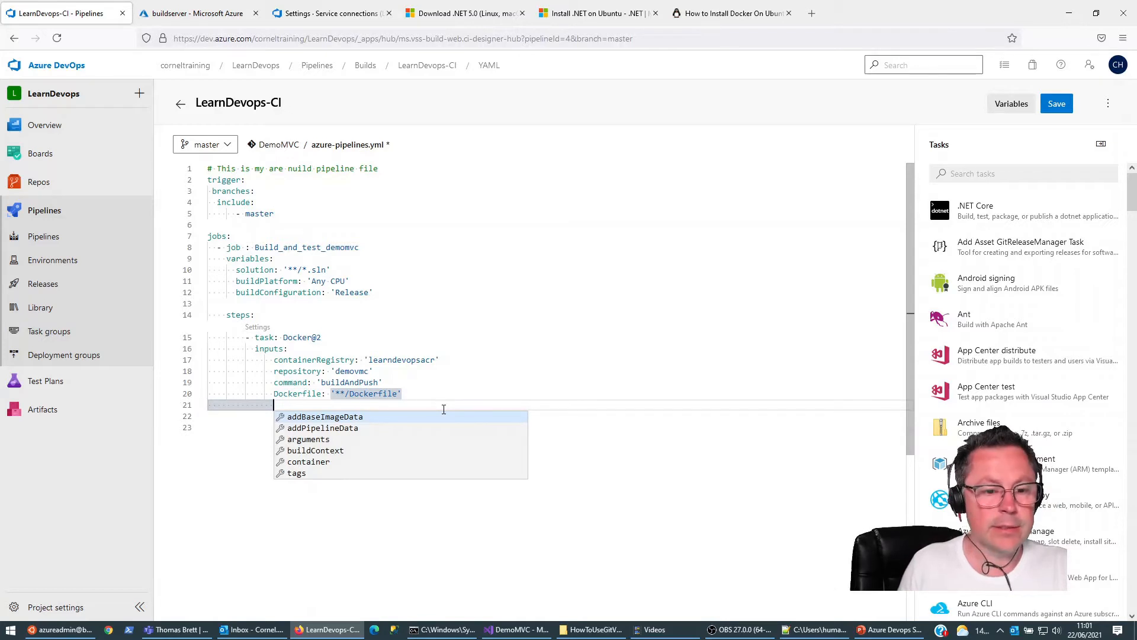
type("tags:")
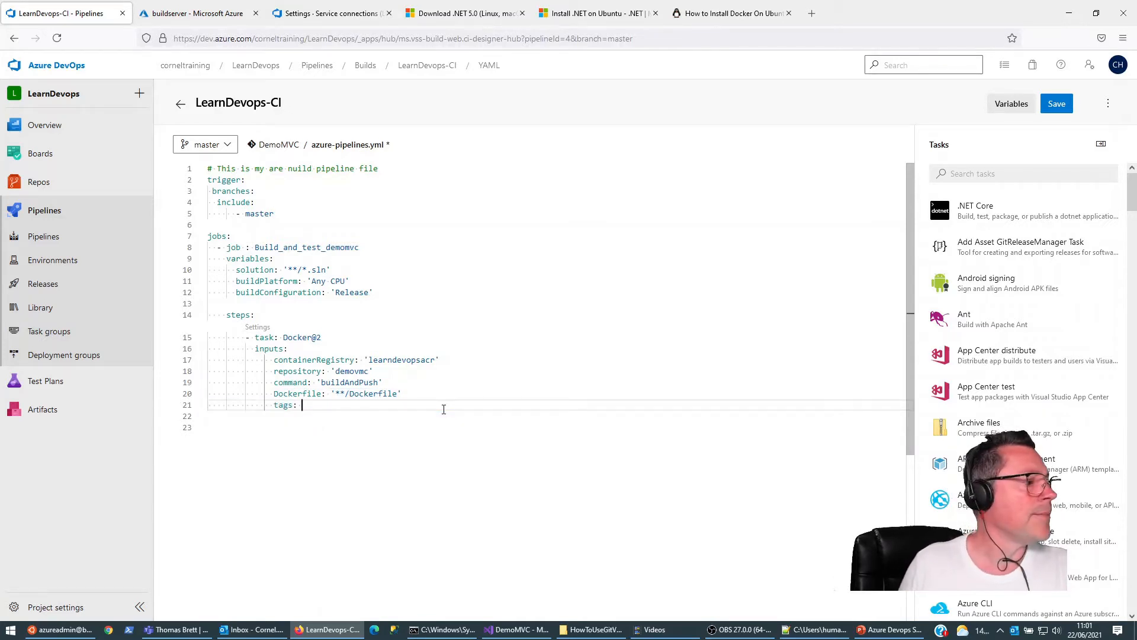
key("Return")
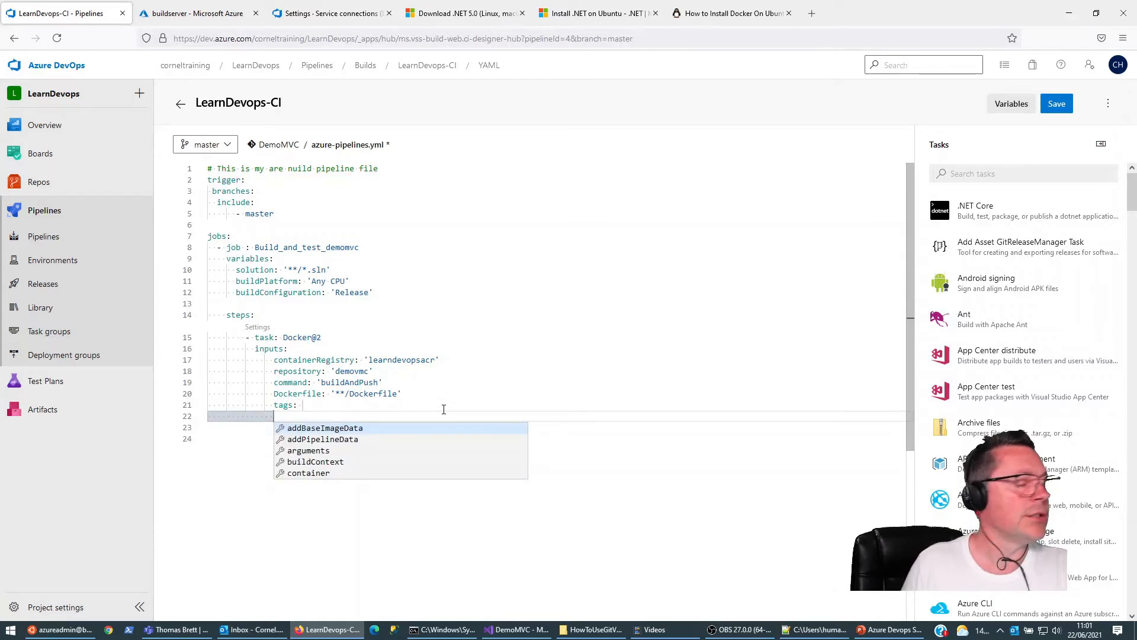
key("Escape")
key("Tab")
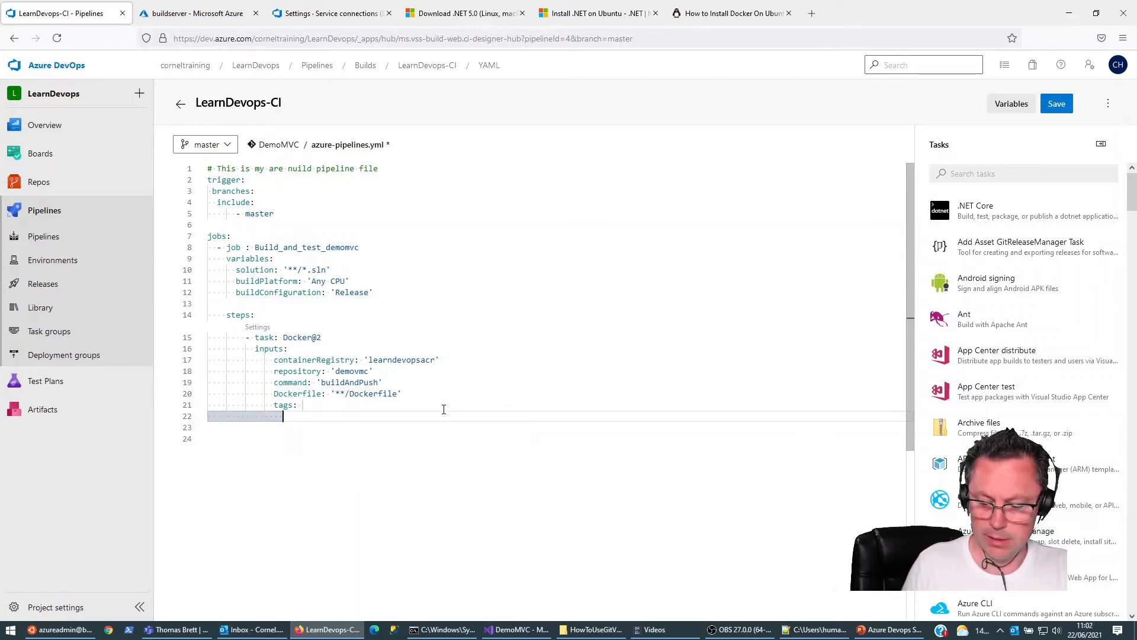
type("'latest;'")
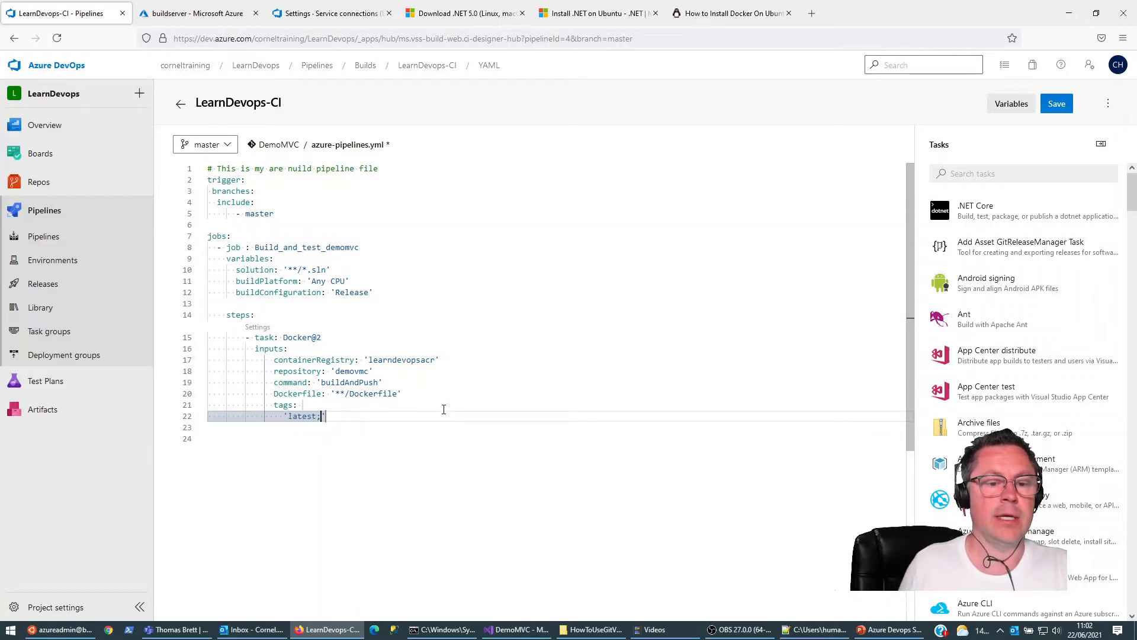
key("BackSpace")
key("BackSpace")
key("Up")
key("Up")
key("Down")
key("Down")
key("Down")
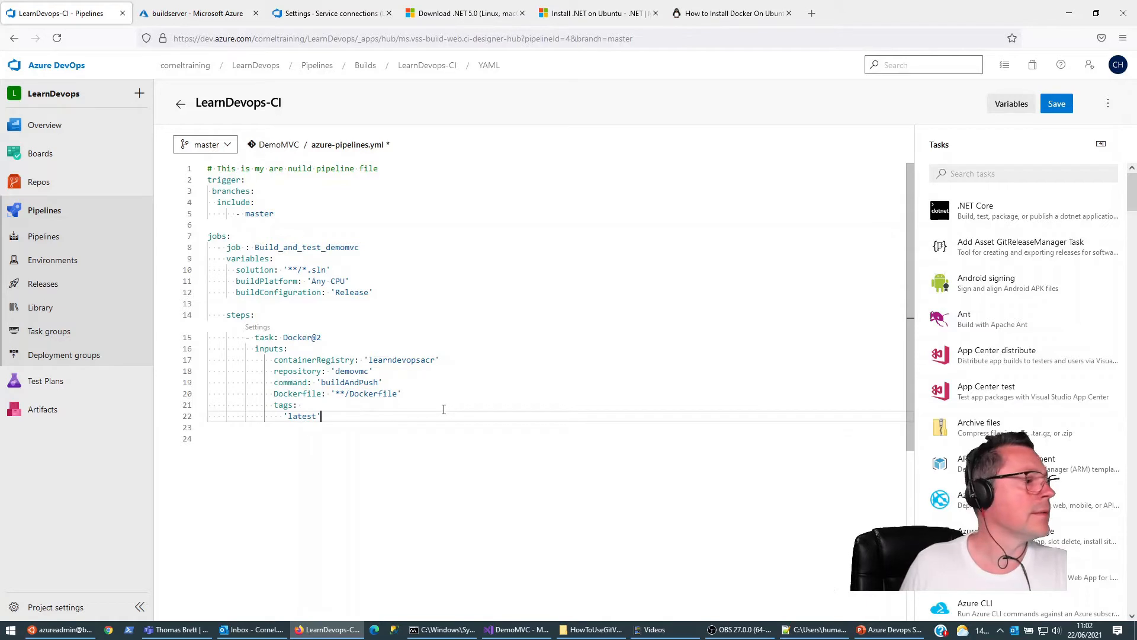
key("Up")
key("Down")
key("Up")
key("Up")
key("Up")
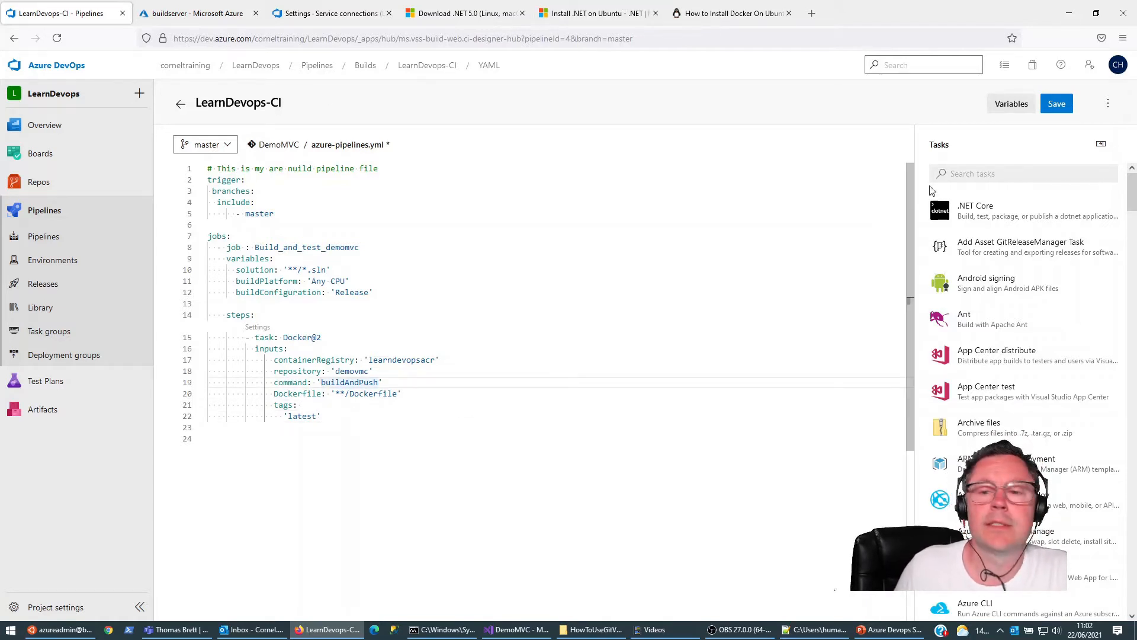
Step: Save azure-pipelines.yml by committing it directly to the master branch, and go to the project's list of pipelines
left_click(1057, 104)
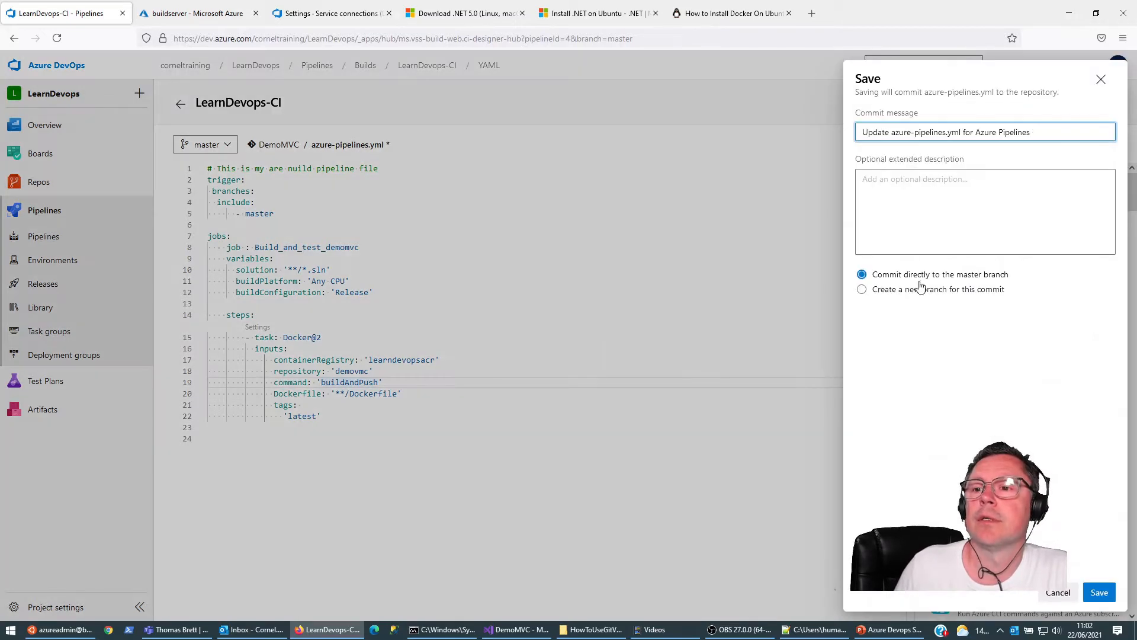
key("Return")
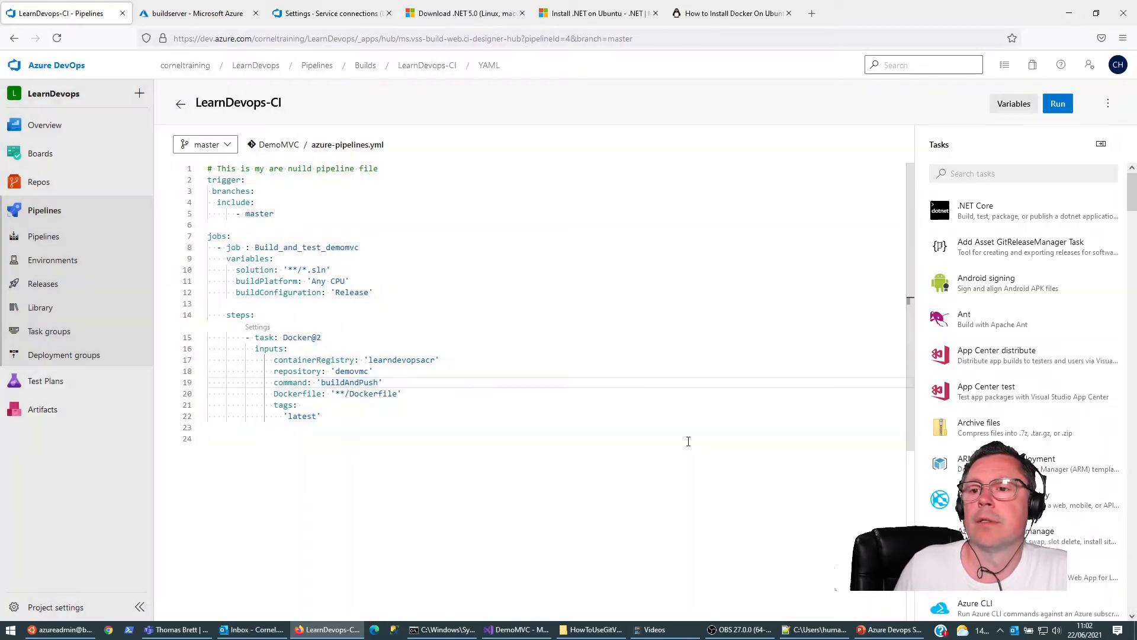
left_click(47, 238)
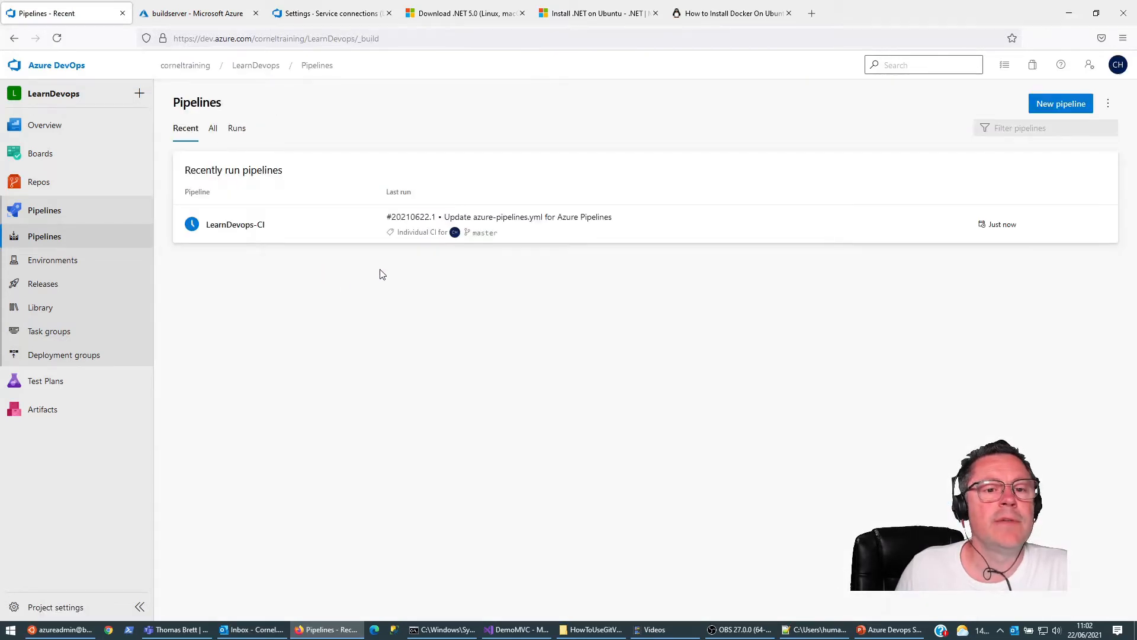
Step: Open the latest run of the LearnDevops-CI pipeline to examine its errors
left_click(239, 231)
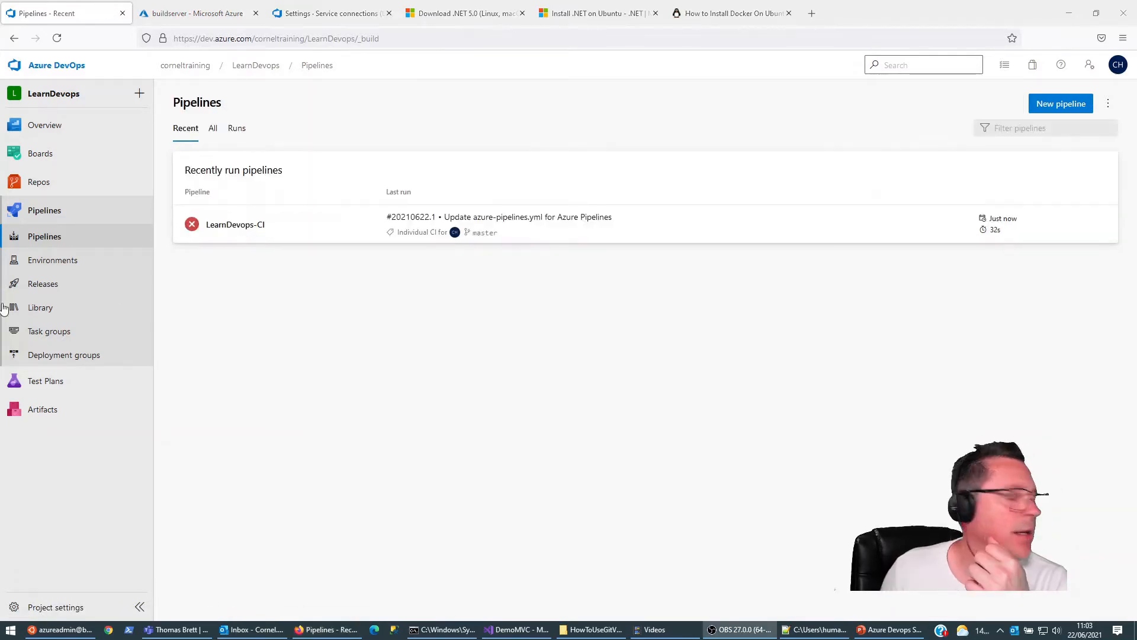
left_click(219, 225)
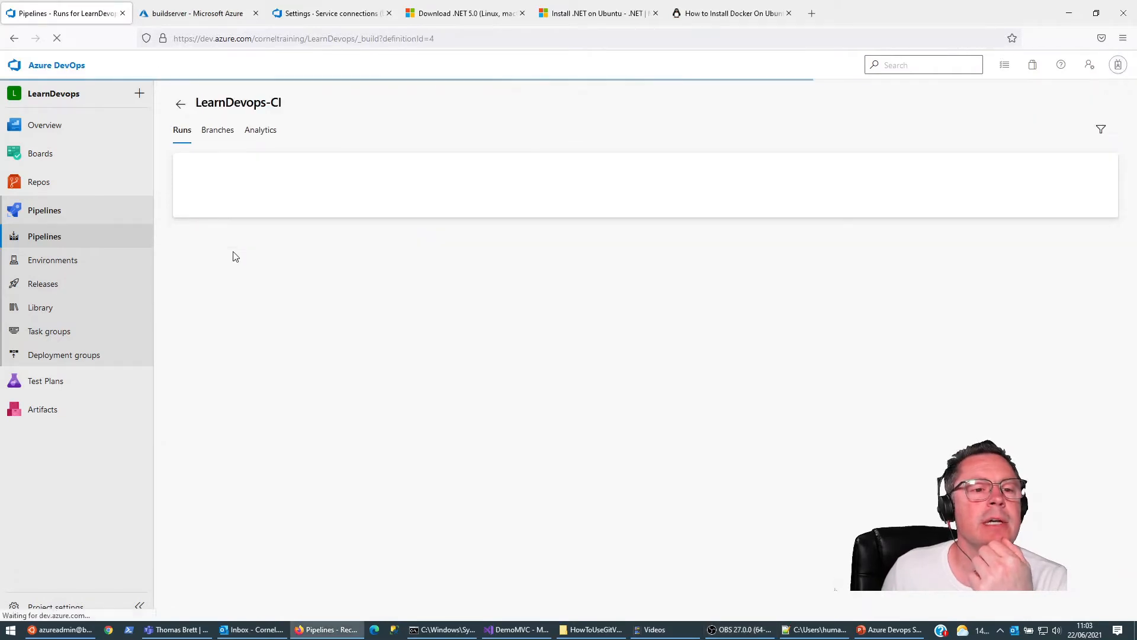
left_click(350, 196)
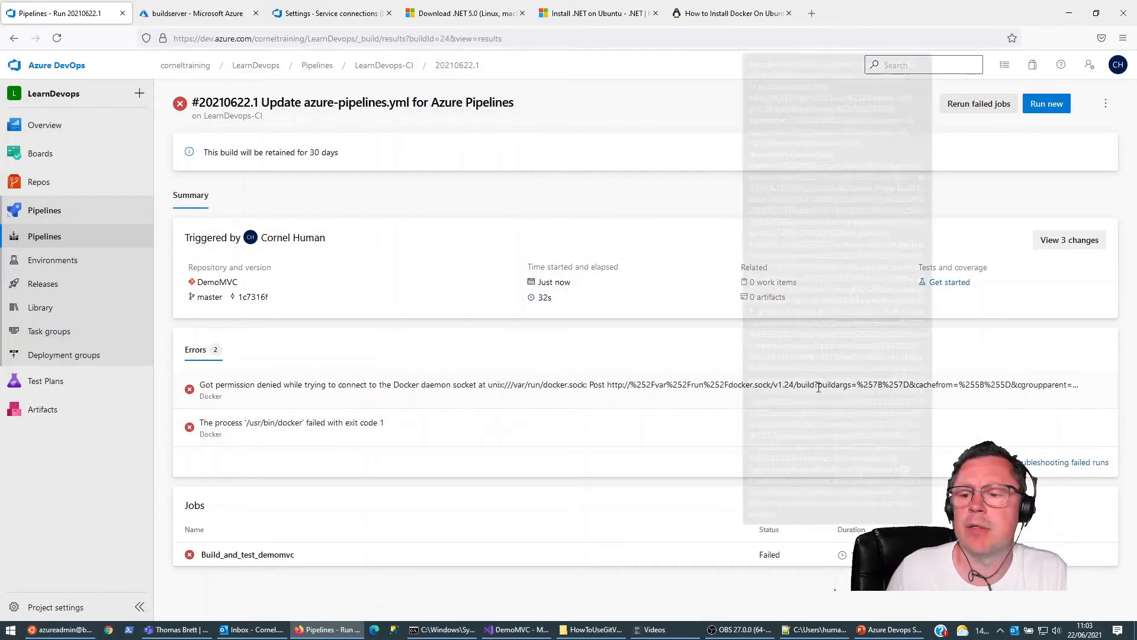
Step: Switch to the buildserver terminal session and restart the server with sudo reboot
left_click(58, 635)
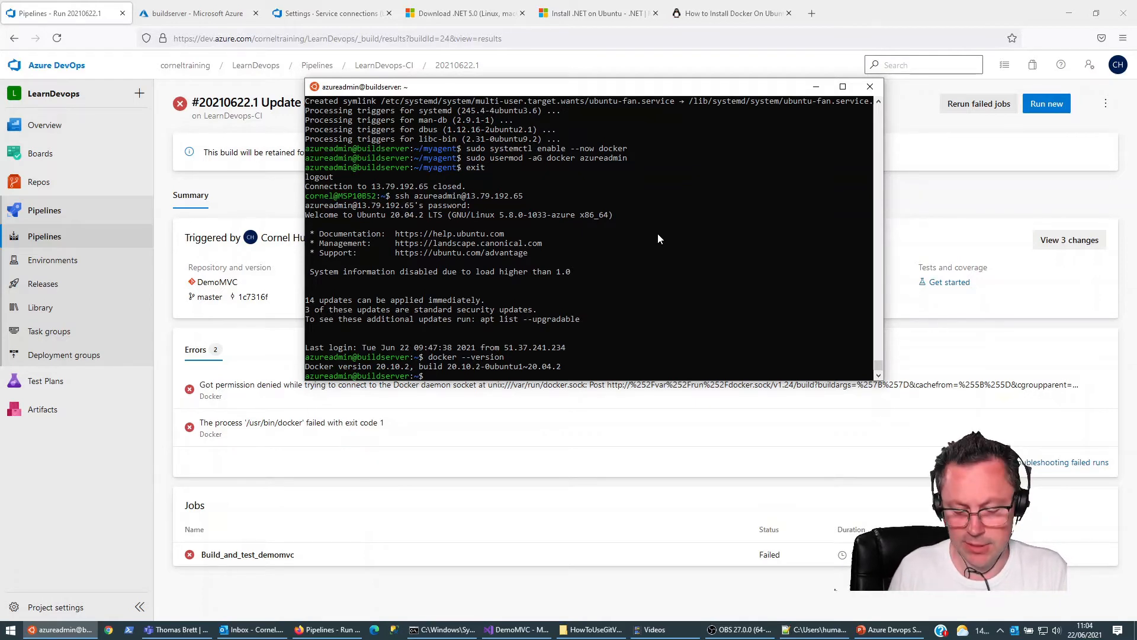
type("reboot")
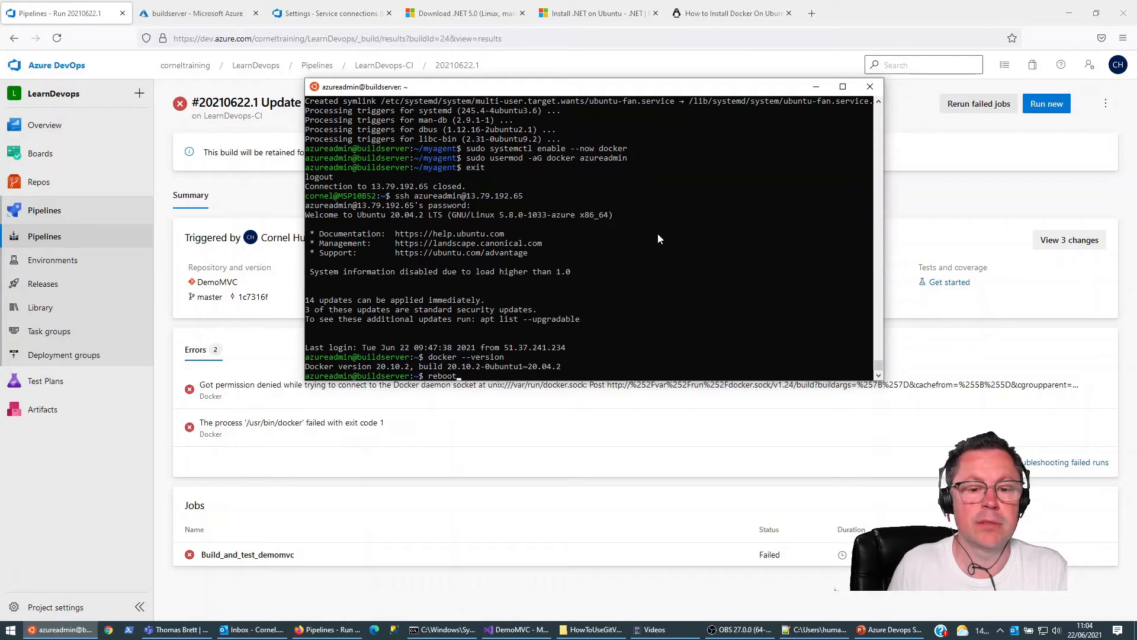
type("sudo")
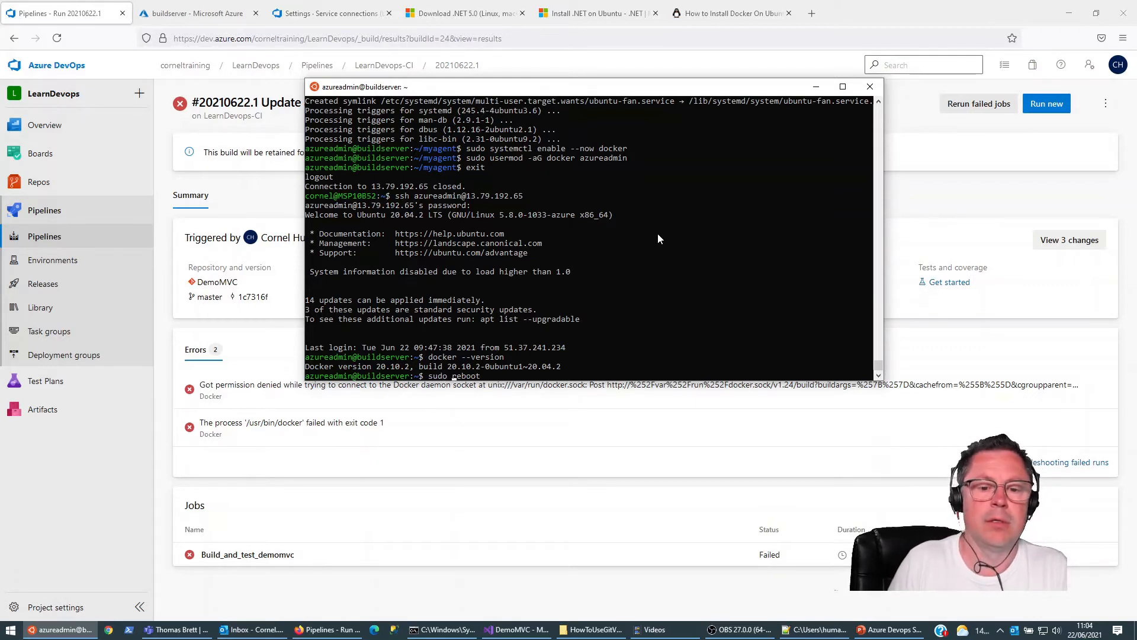
key("Return")
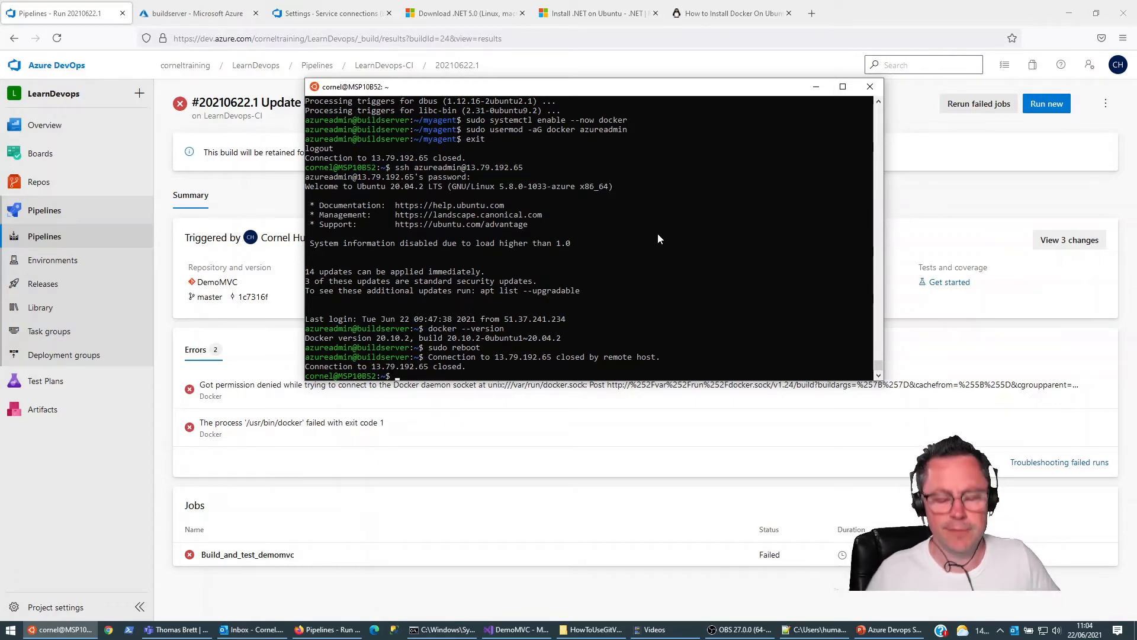
key("Up")
key("Up")
key("Down")
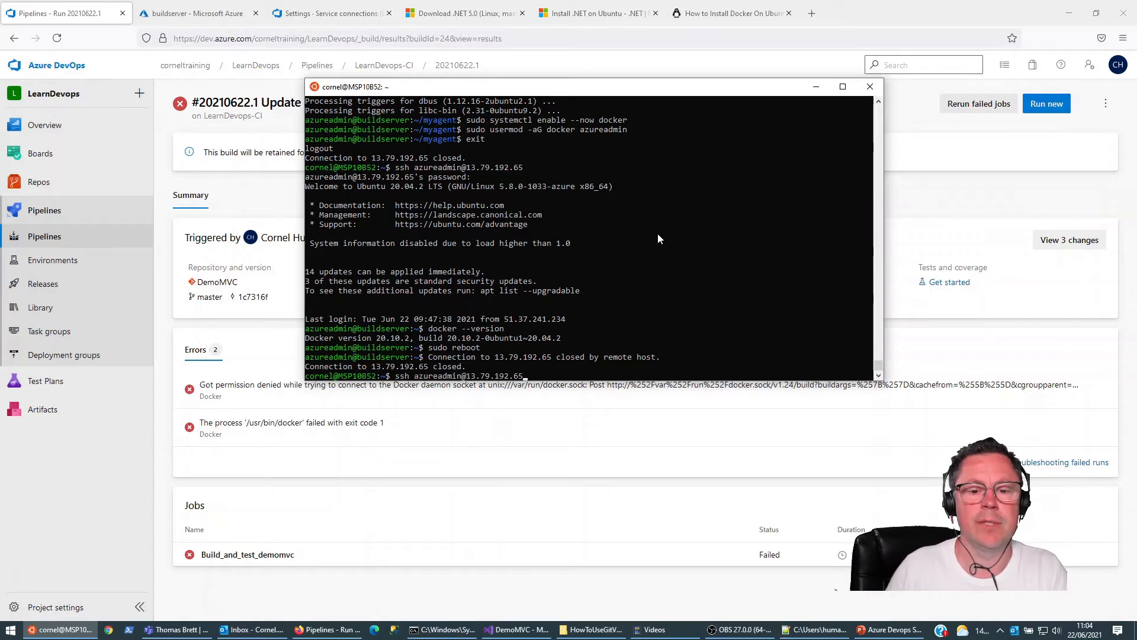
key("Return")
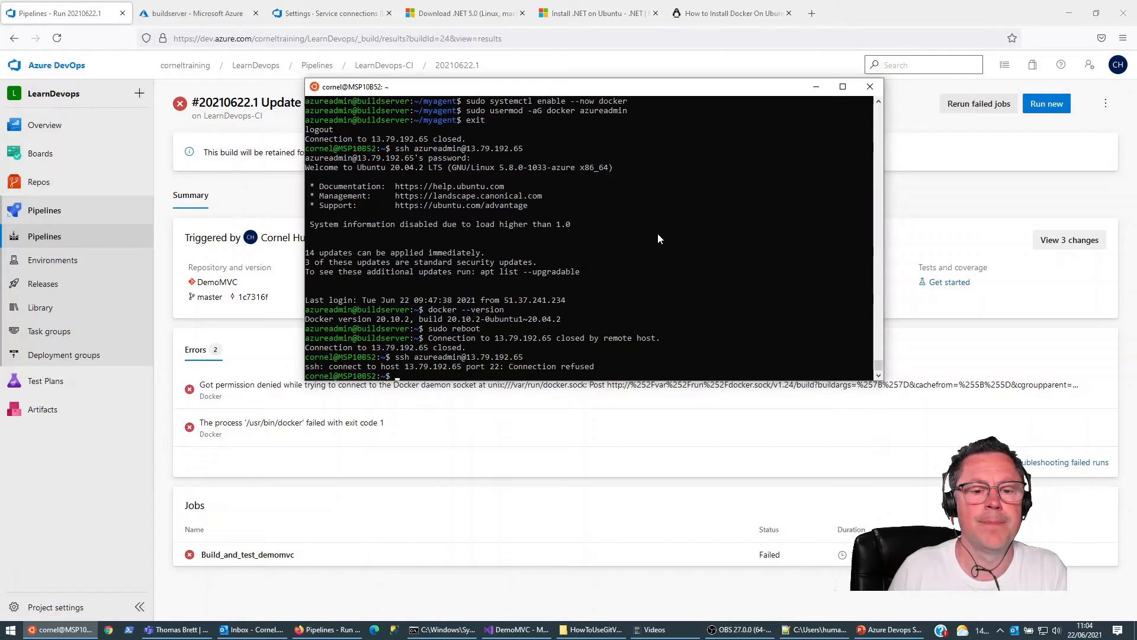
key("Up")
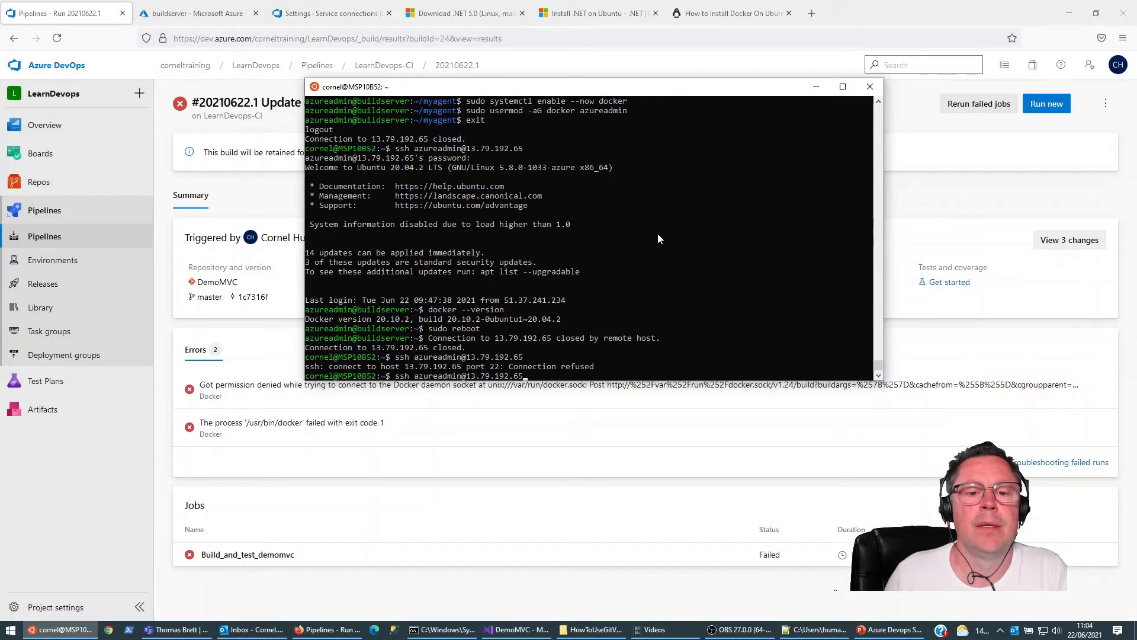
key("Return")
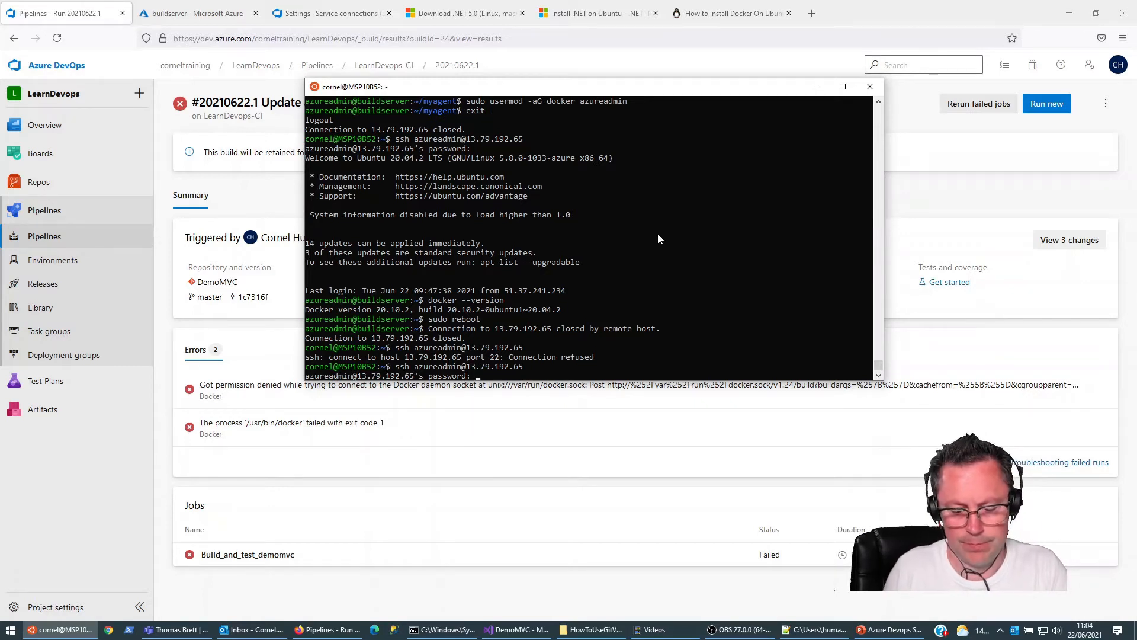
key("Return")
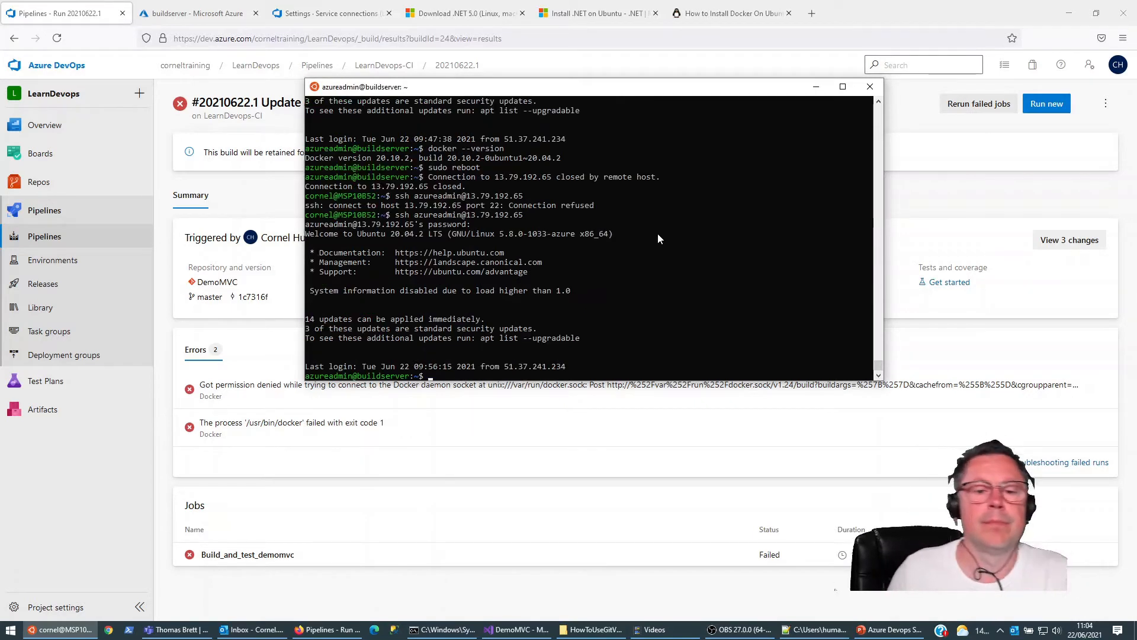
Step: Run the LearnDevops-CI pipeline manually on the master branch and open its Build_and_test_demomvc job log
left_click(47, 235)
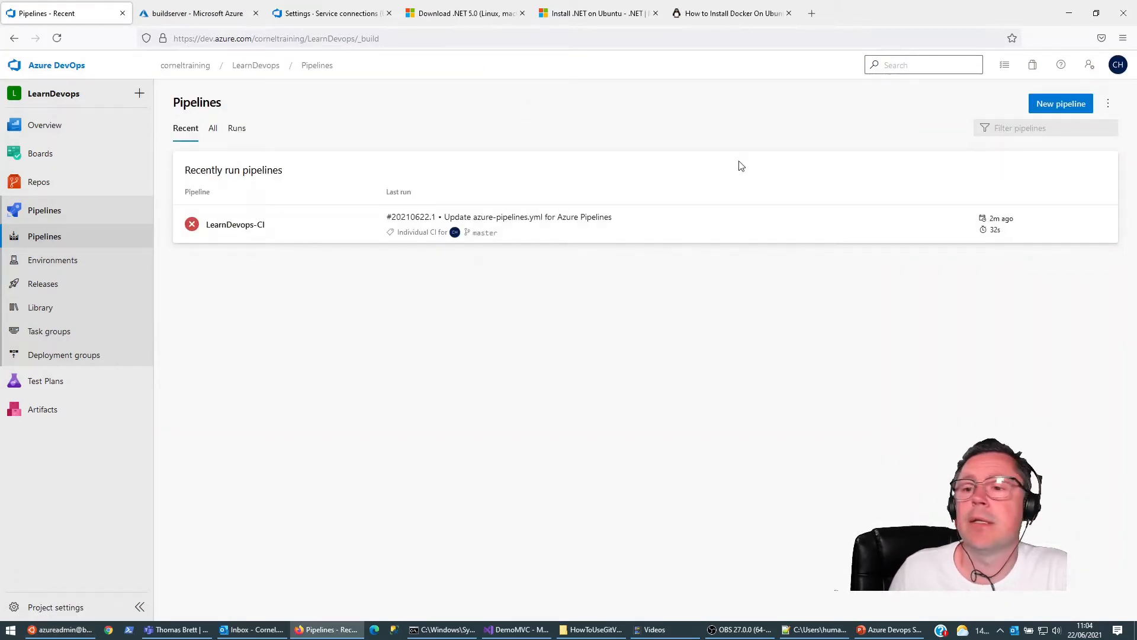
left_click(253, 225)
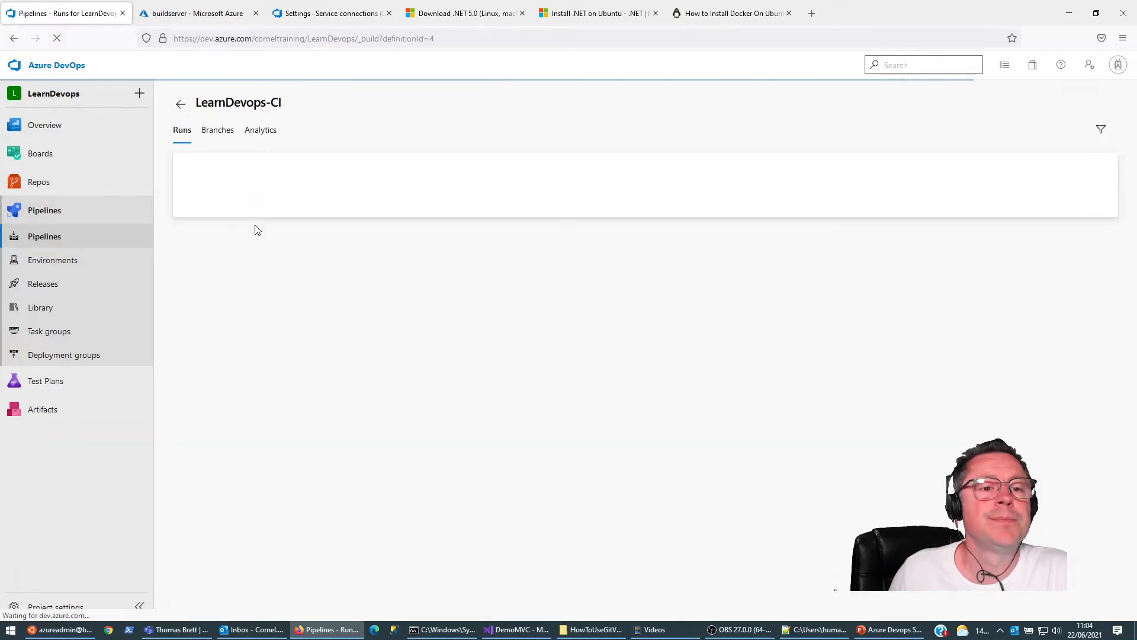
left_click(1042, 103)
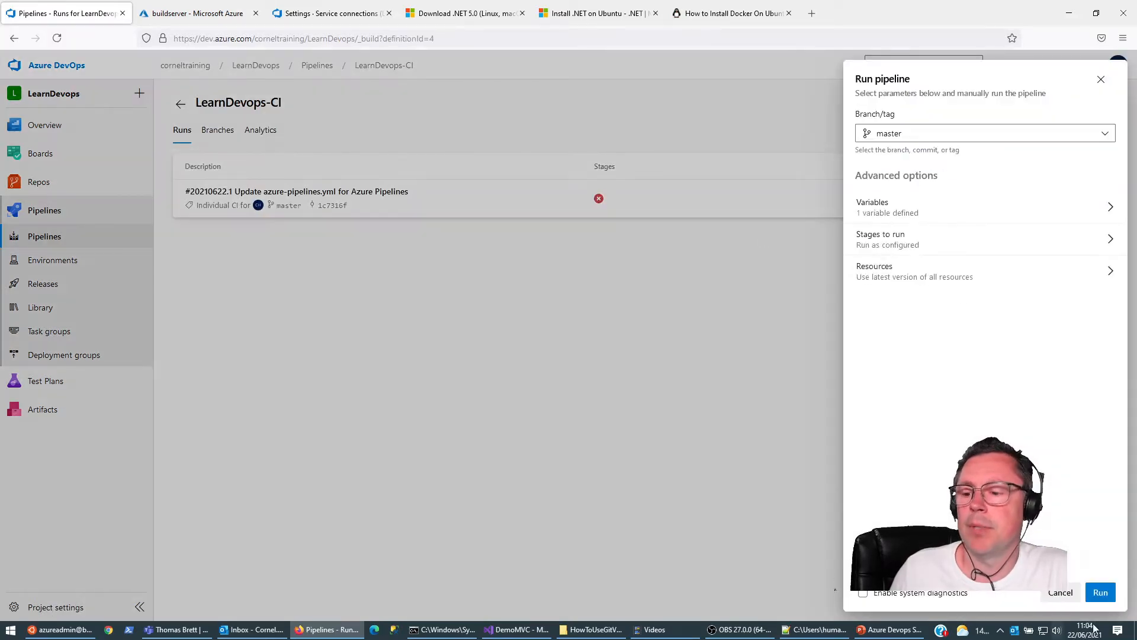
left_click(1101, 592)
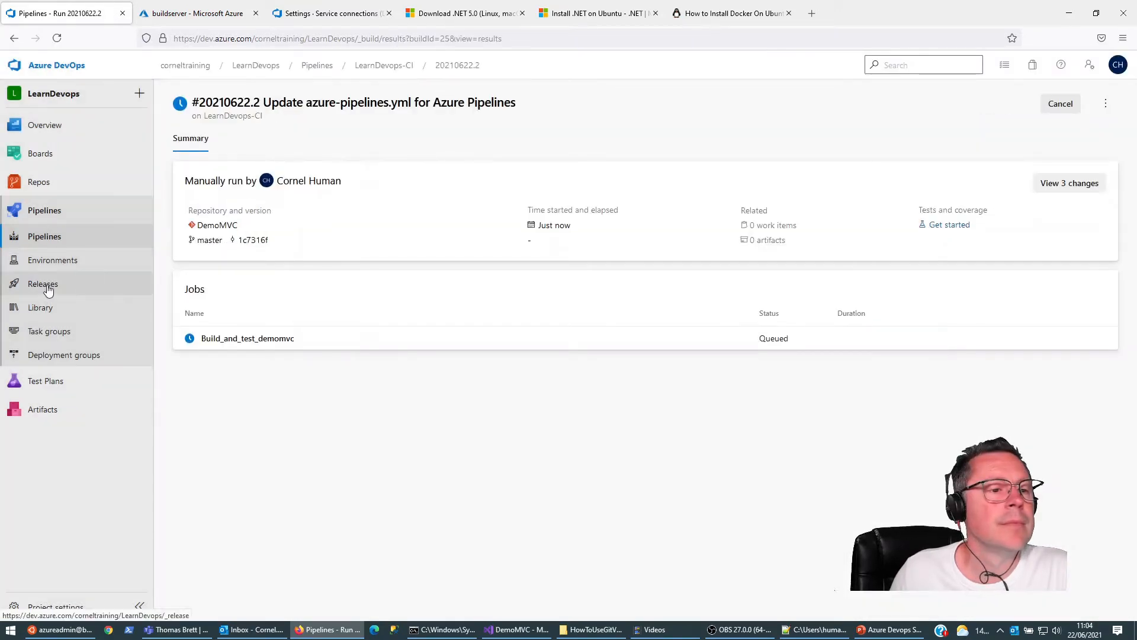
left_click(221, 339)
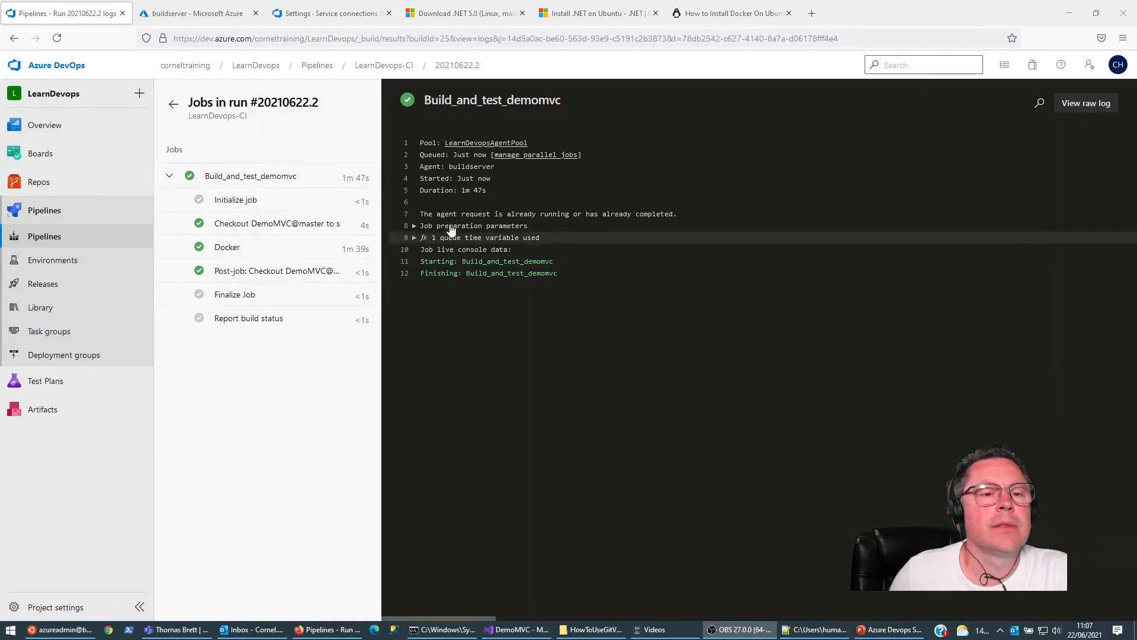
Step: Switch to the Azure portal and examine the demovmc repository's tags in the LearnDevops container registry
left_click(176, 12)
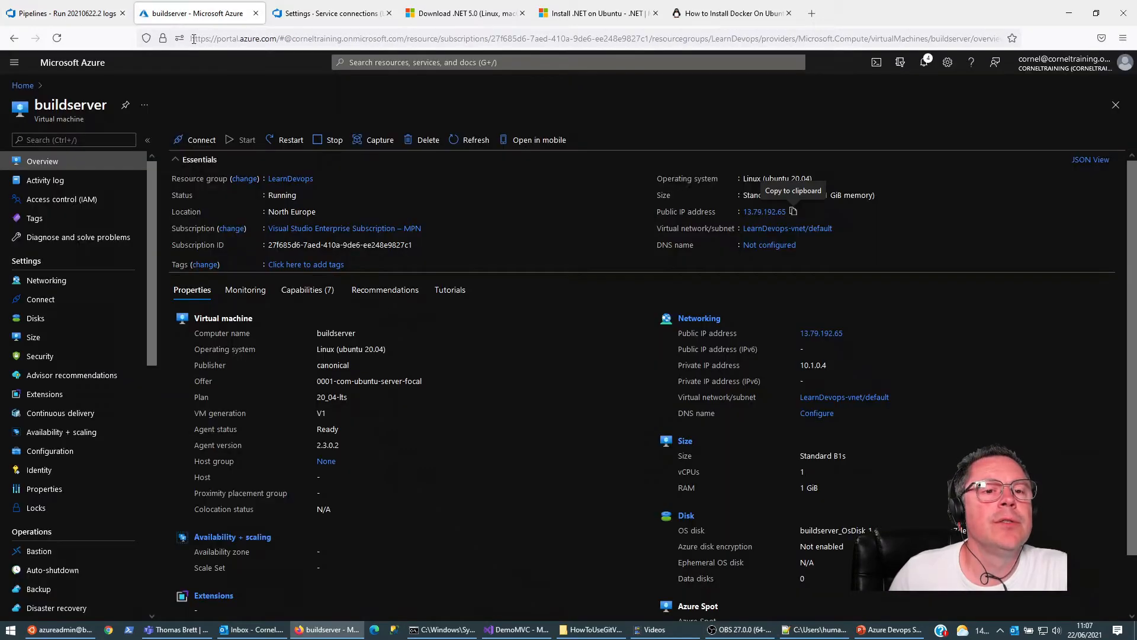
left_click(22, 86)
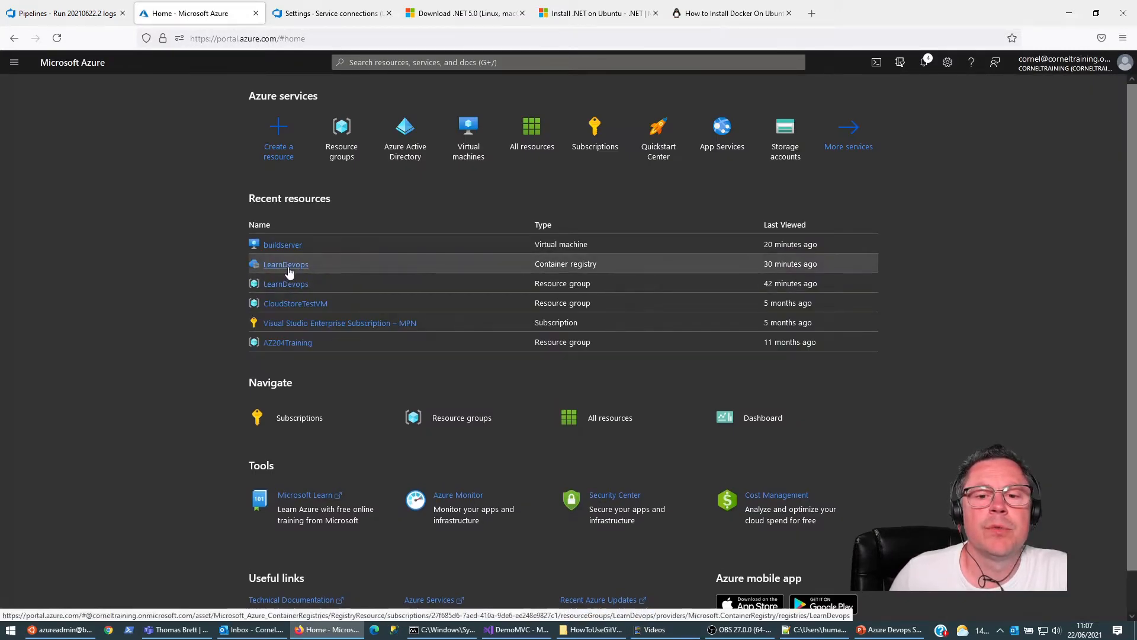
left_click(286, 264)
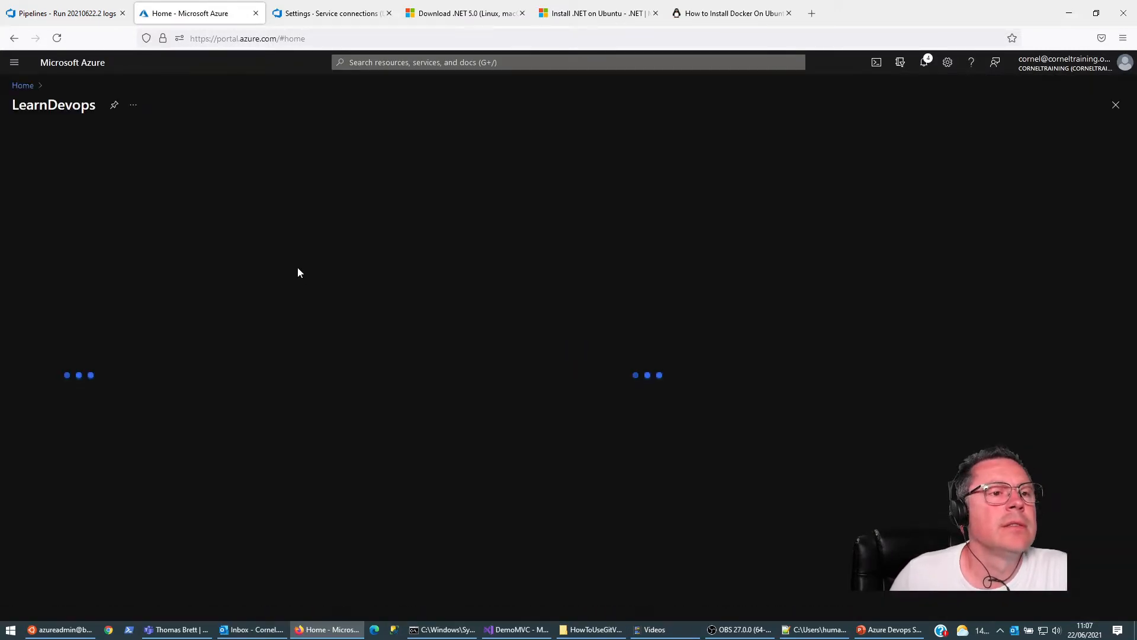
left_click(39, 441)
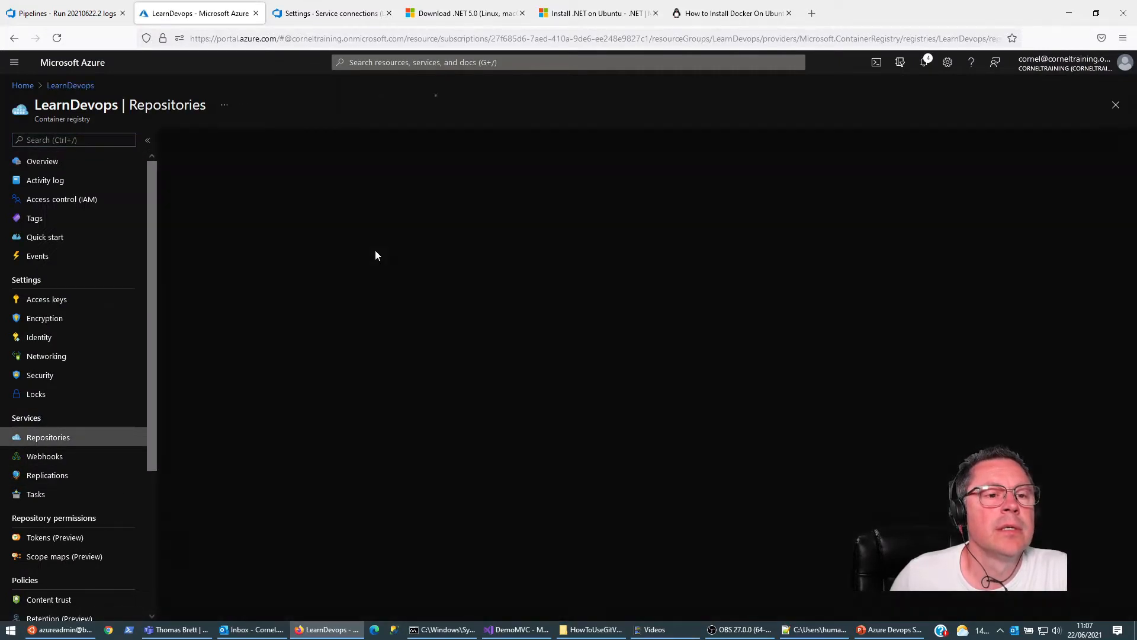
left_click(192, 203)
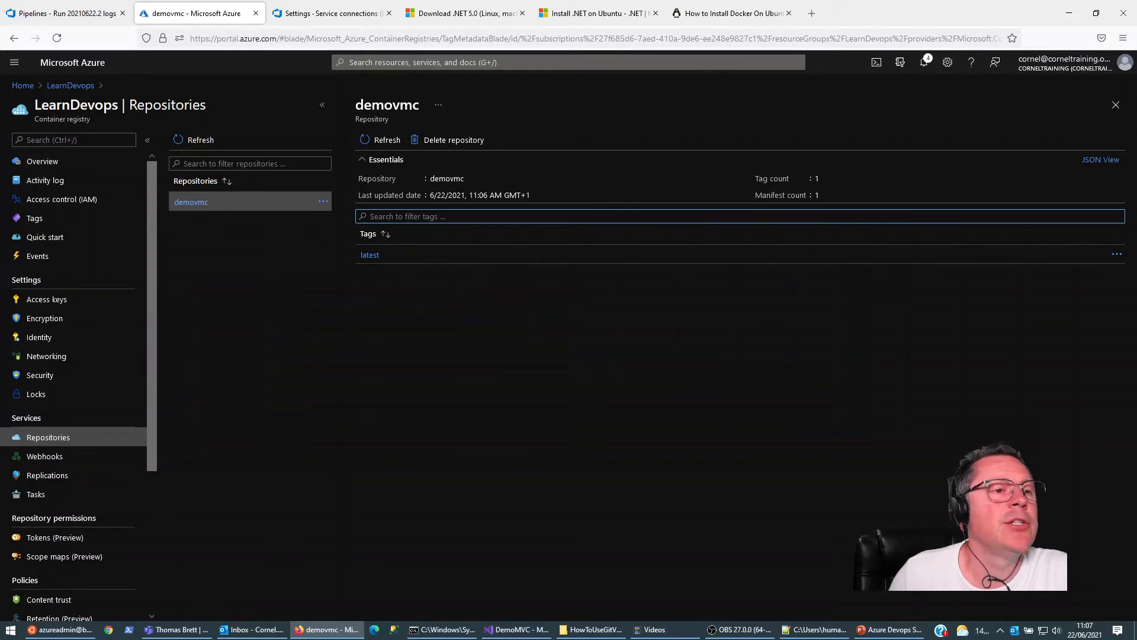
Step: Start creating a new Web App resource and assign it to the LearnDevops resource group
left_click(21, 85)
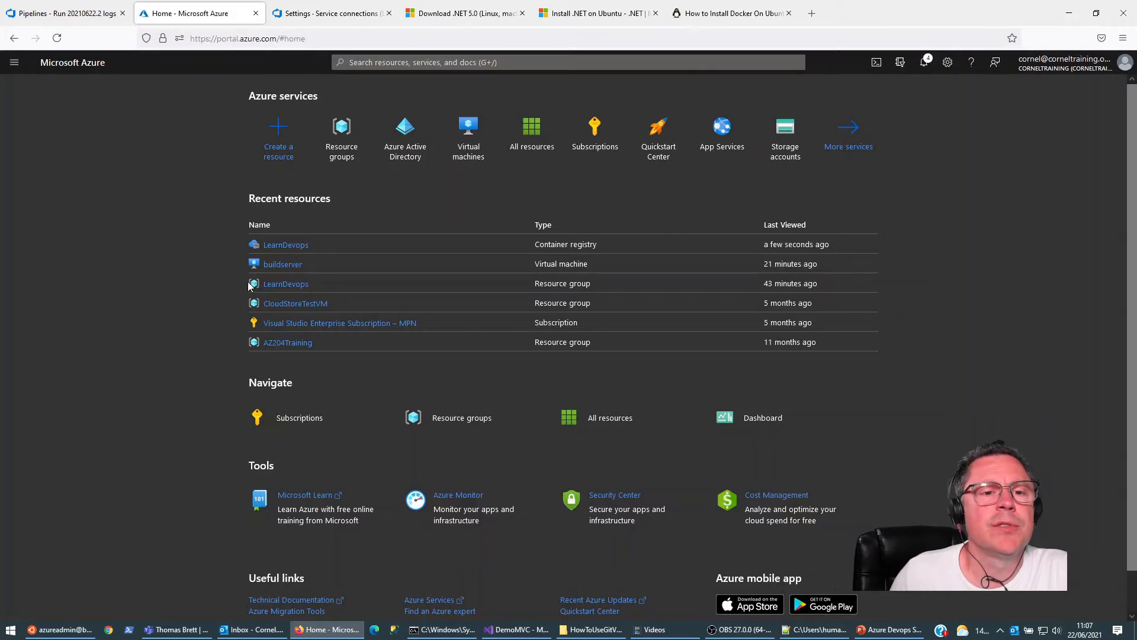
left_click(283, 155)
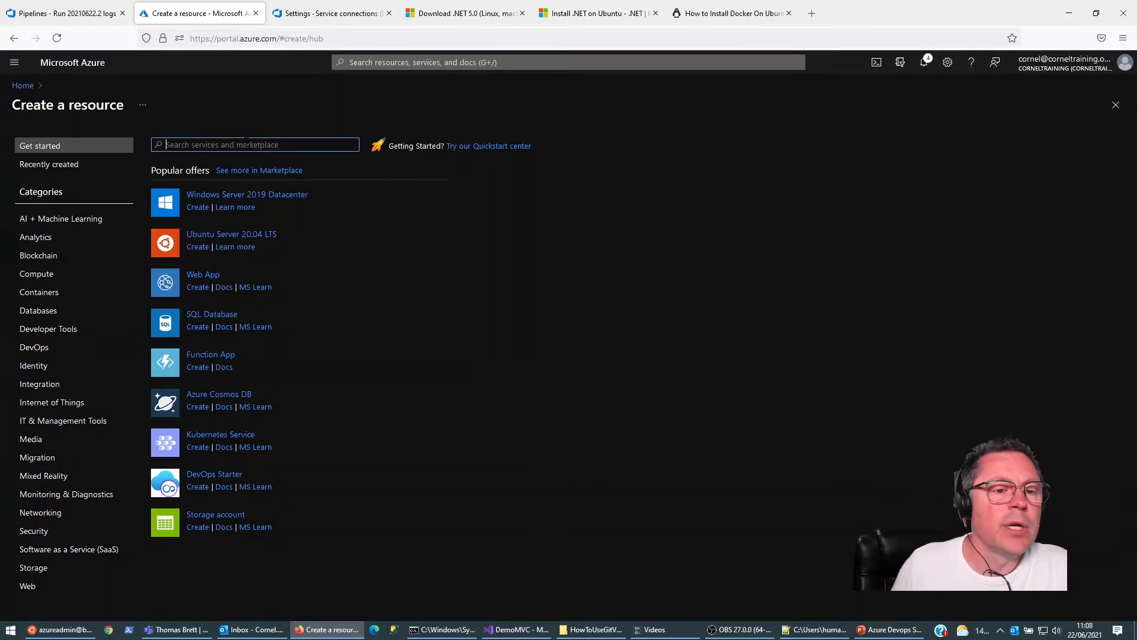
left_click(198, 276)
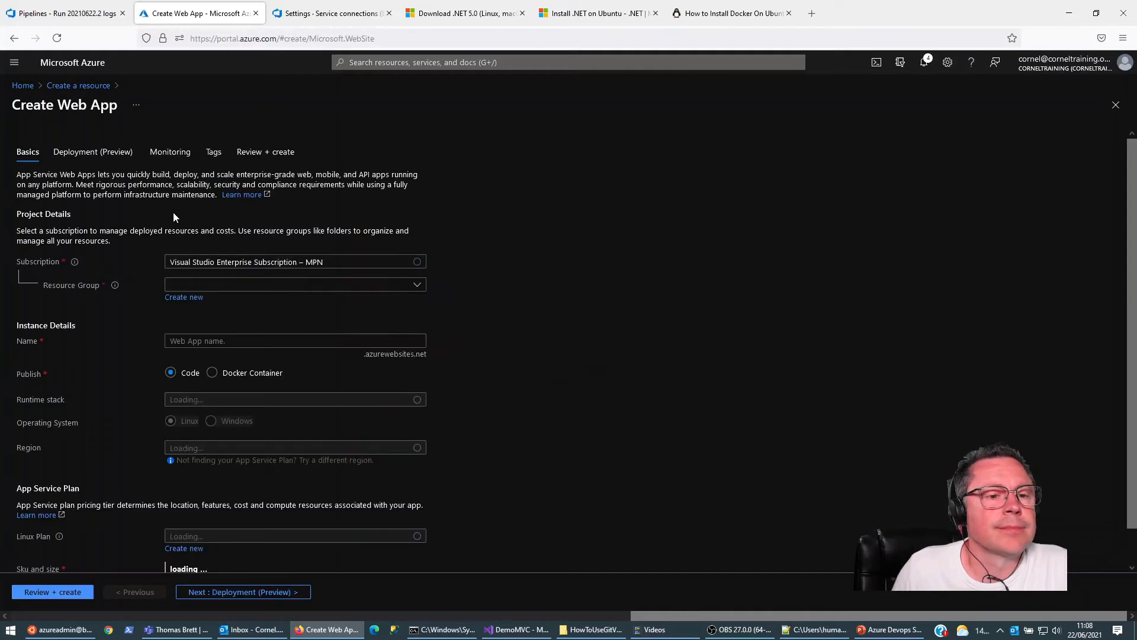
left_click(418, 287)
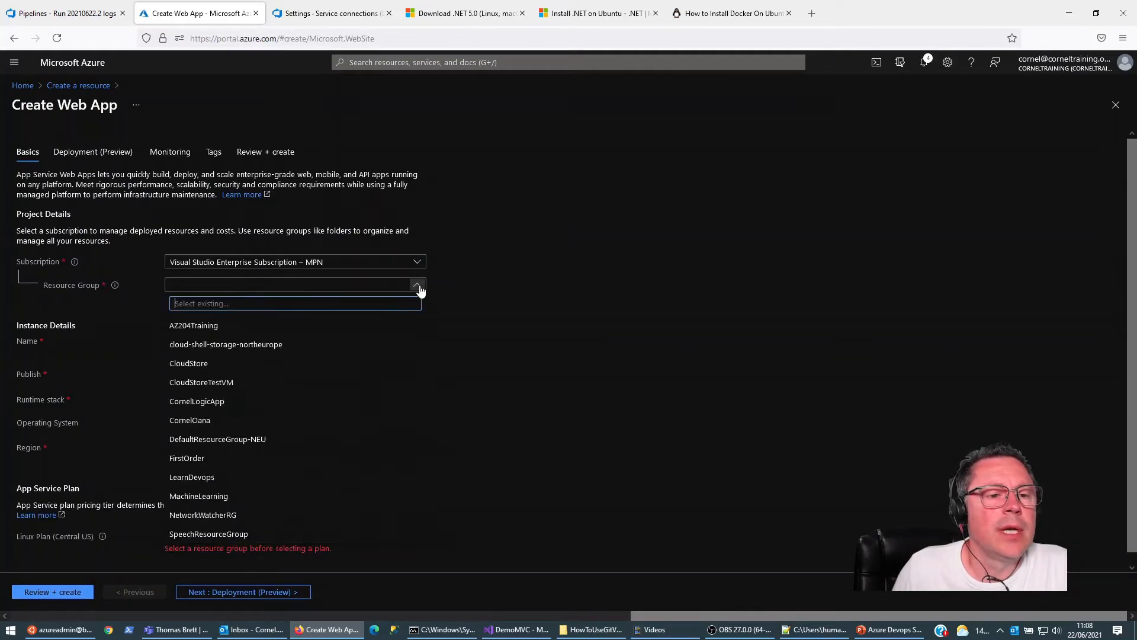
left_click(197, 478)
Step: Try demo and demomvc as the web app's name
left_click(274, 341)
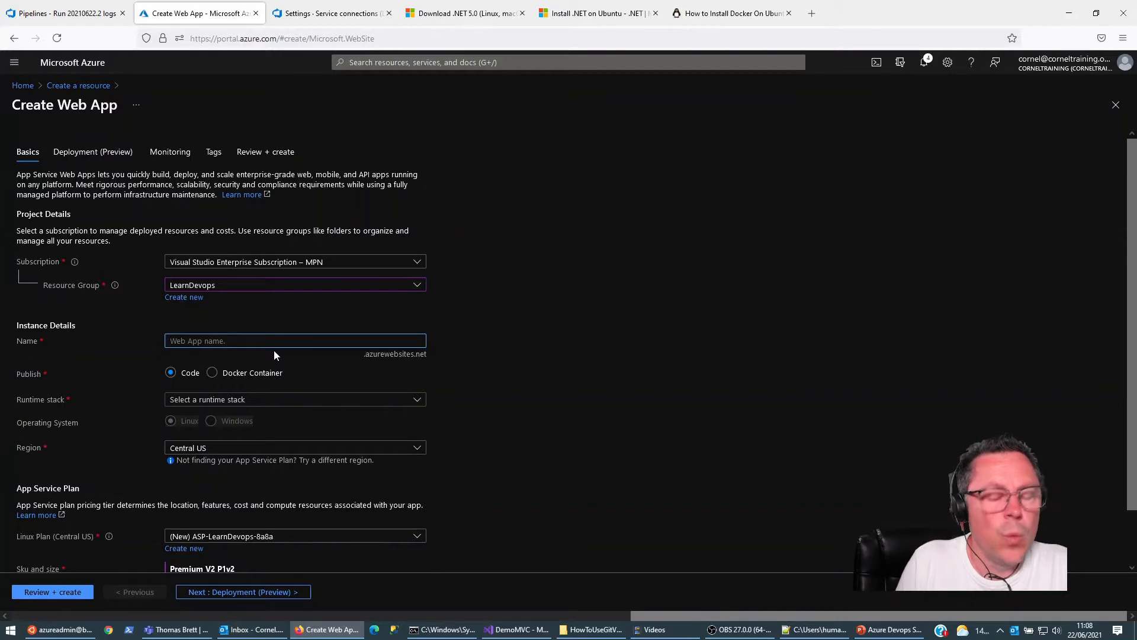
type("demo")
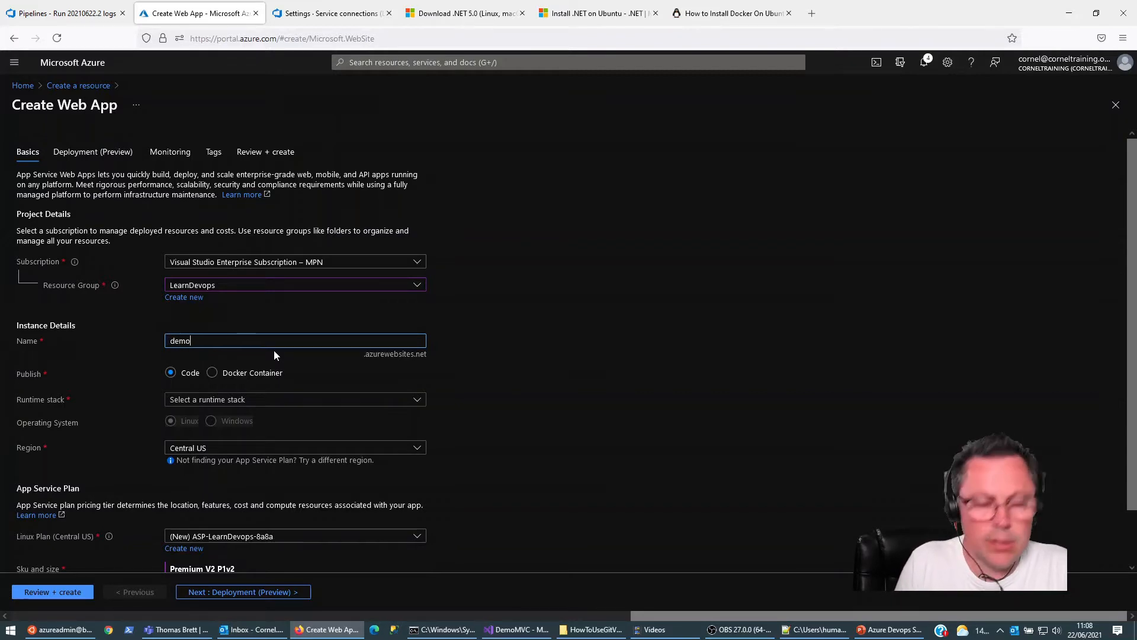
key("BackSpace")
key("BackSpace")
key("BackSpace")
key("BackSpace")
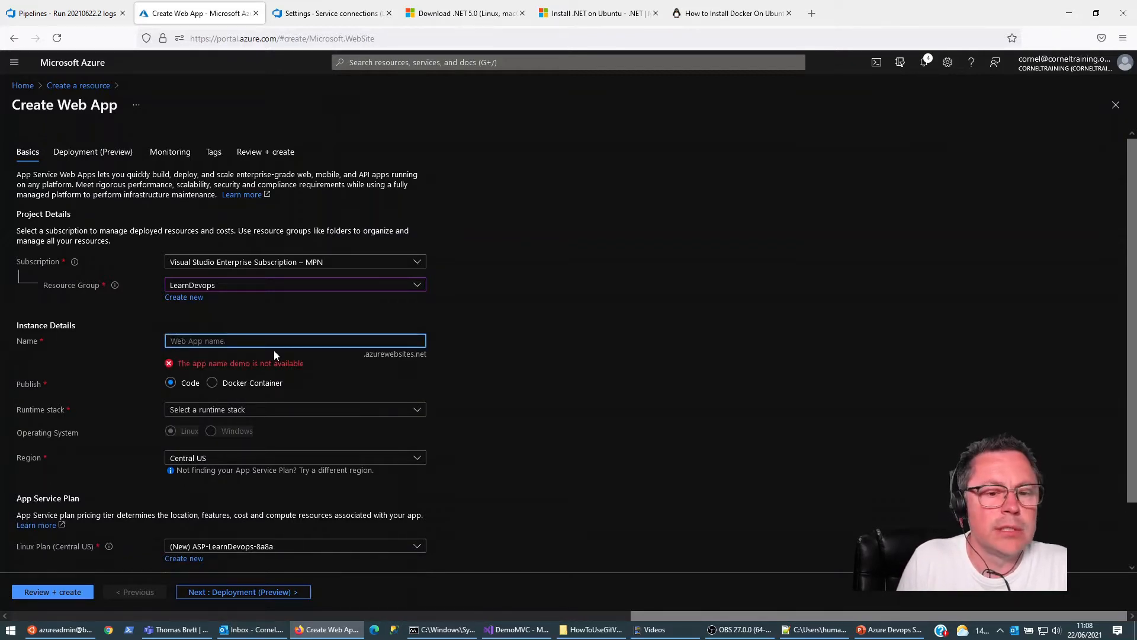
type("demomvc")
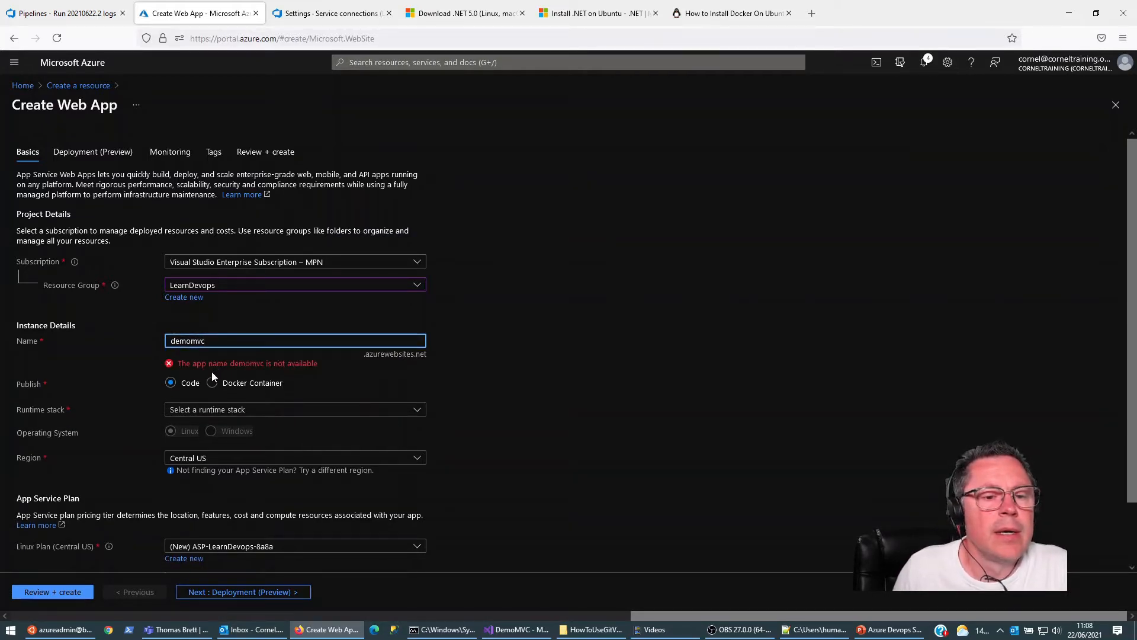
Step: Name the web app learndevops and set it to publish as a Docker Container
key("ctrl+a")
type("lear")
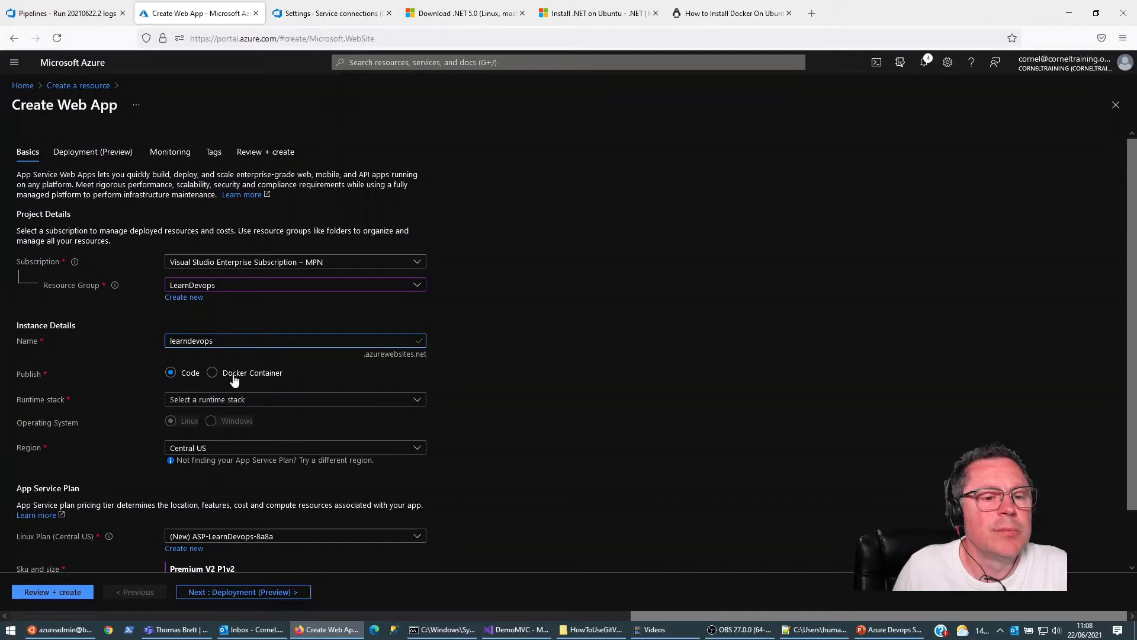
left_click(212, 372)
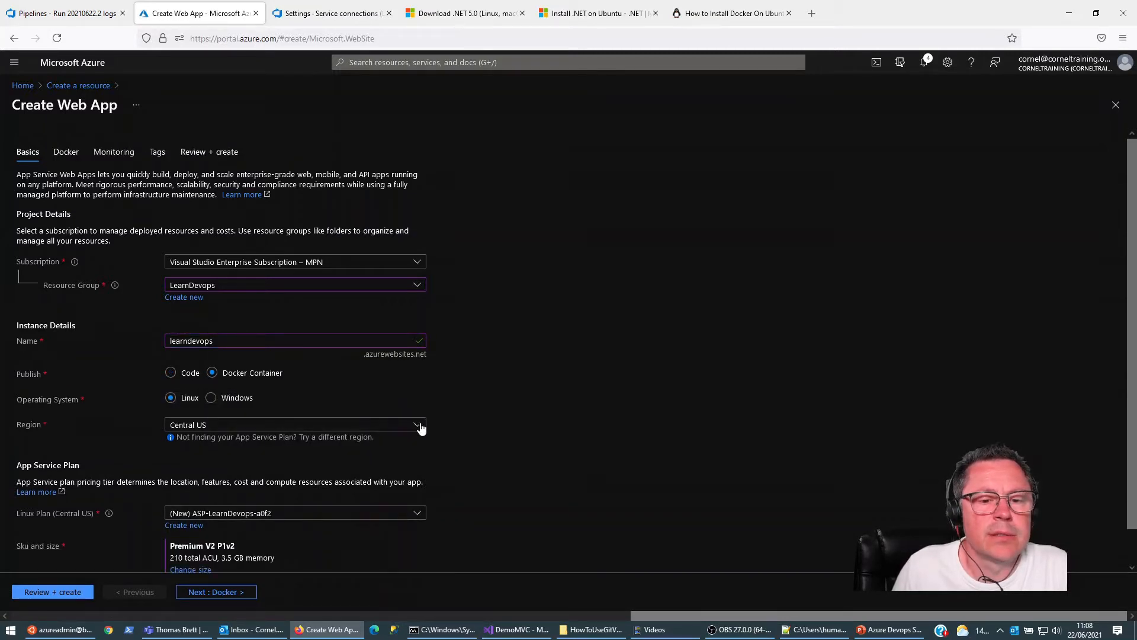
Step: Set the web app's region to North Europe
left_click(418, 426)
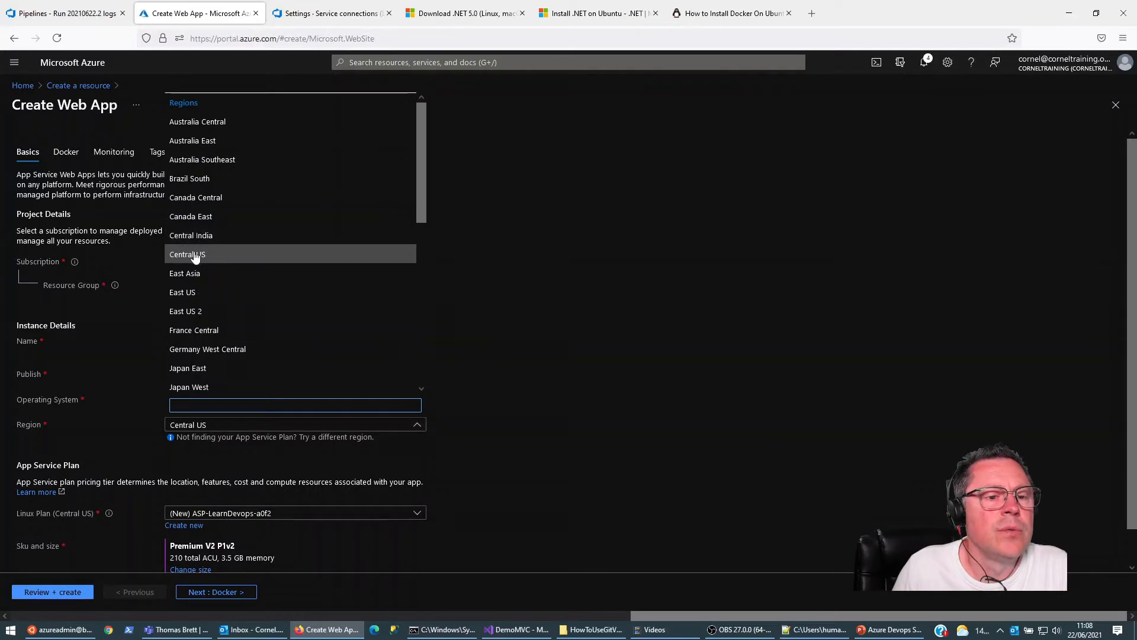
type("nort")
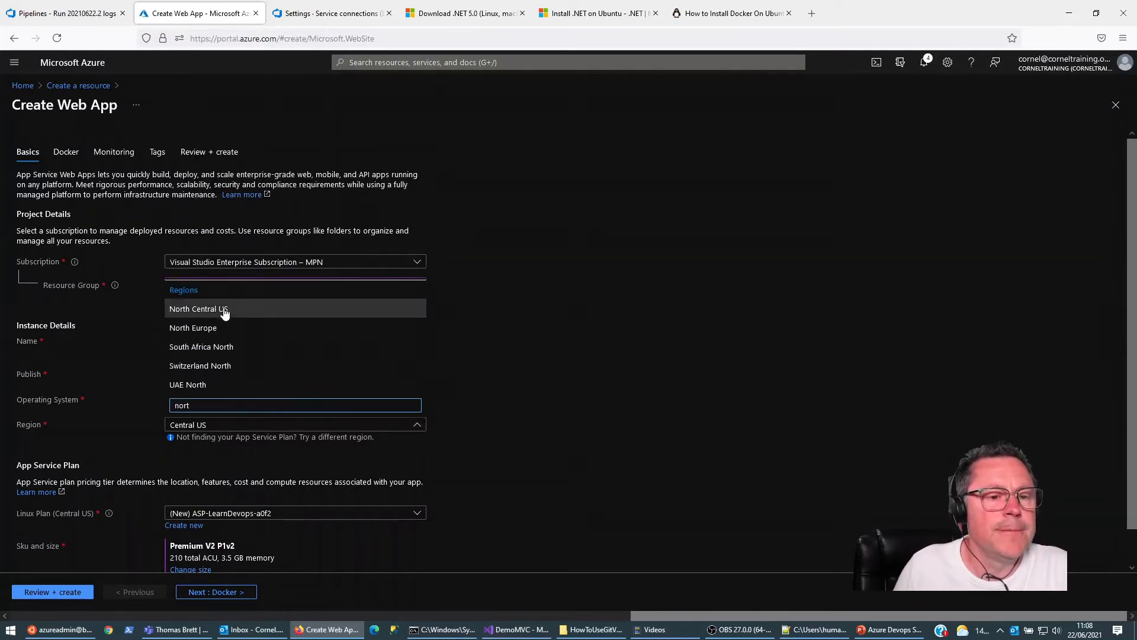
left_click(220, 327)
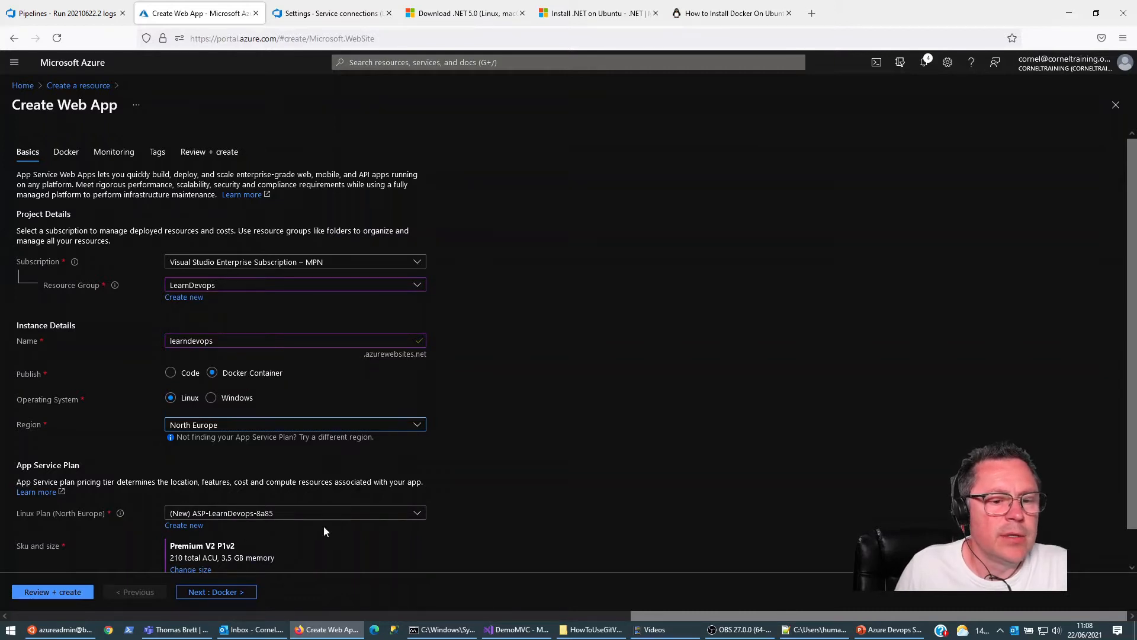
Step: Set the web app's Docker options to a single container sourced from Azure Container Registry, using the LearnDevops registry
scroll(486, 488, "down", 1)
scroll(485, 489, "down", 1)
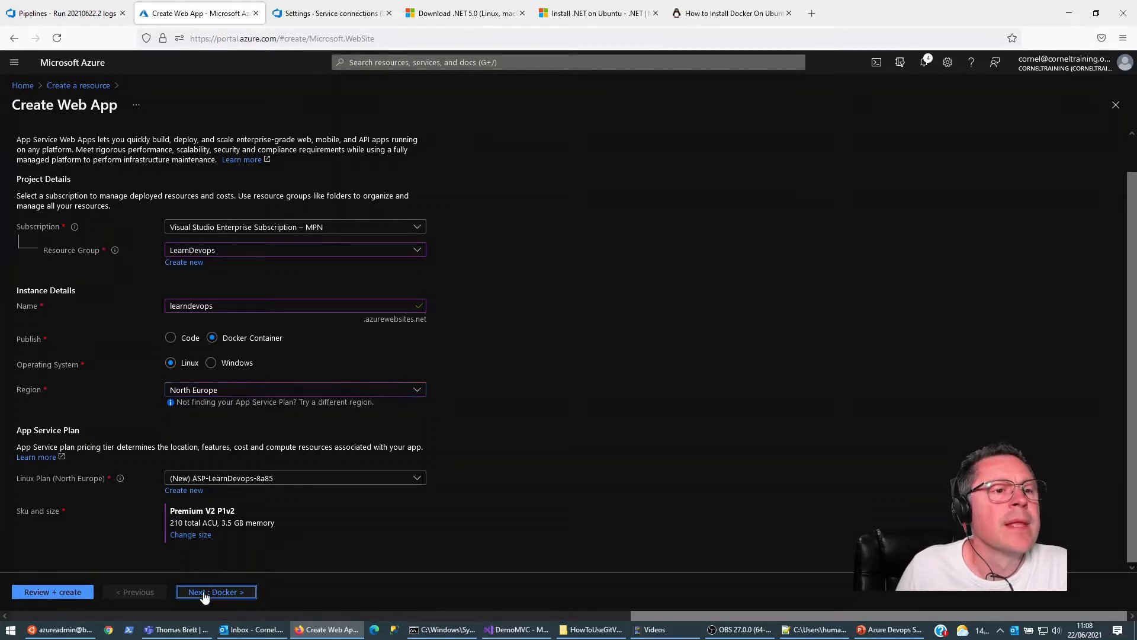
left_click(224, 593)
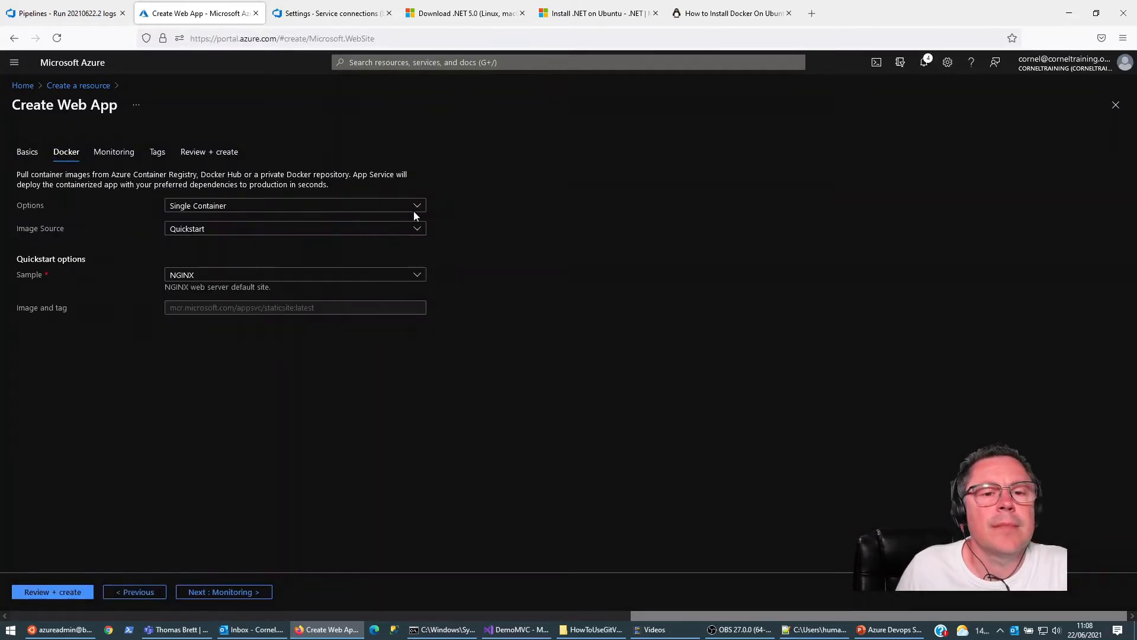
left_click(415, 208)
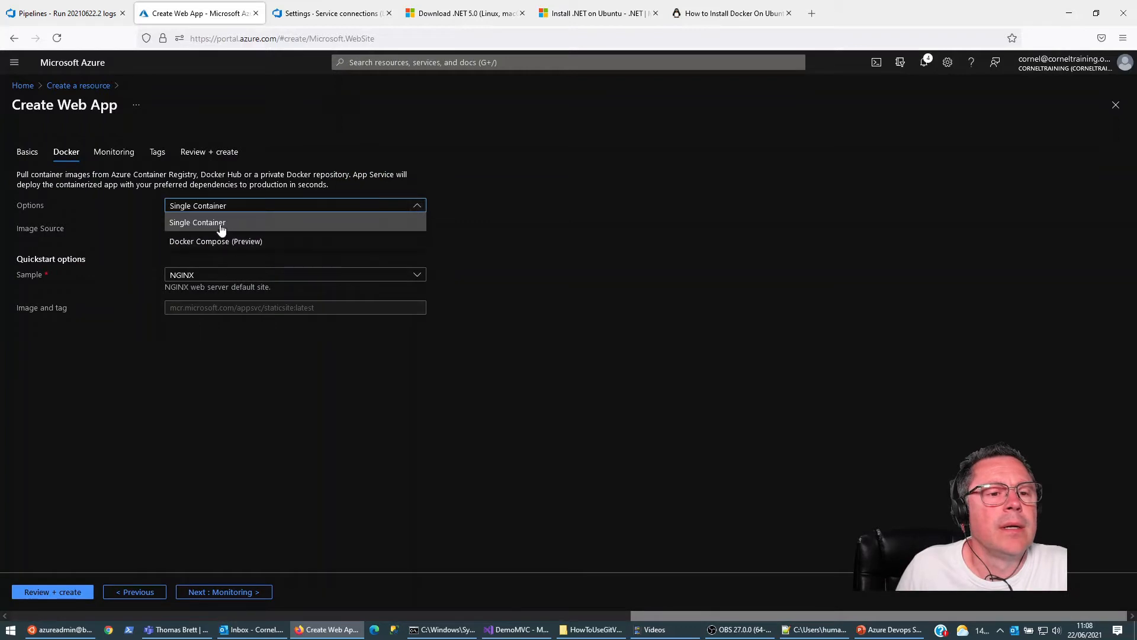
left_click(221, 225)
left_click(417, 229)
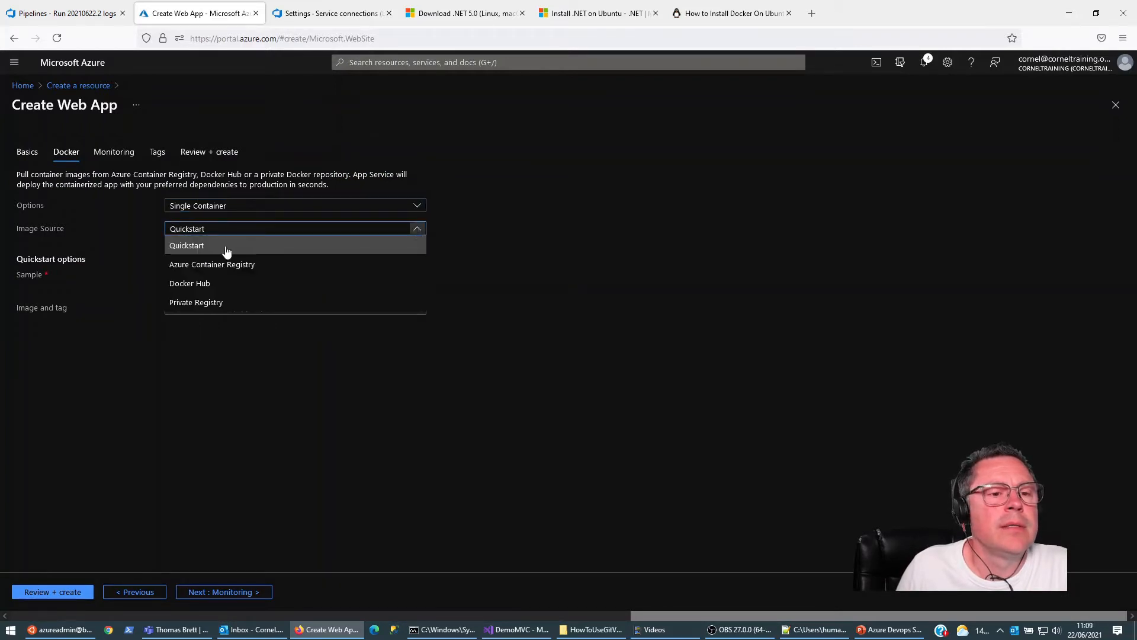
left_click(217, 263)
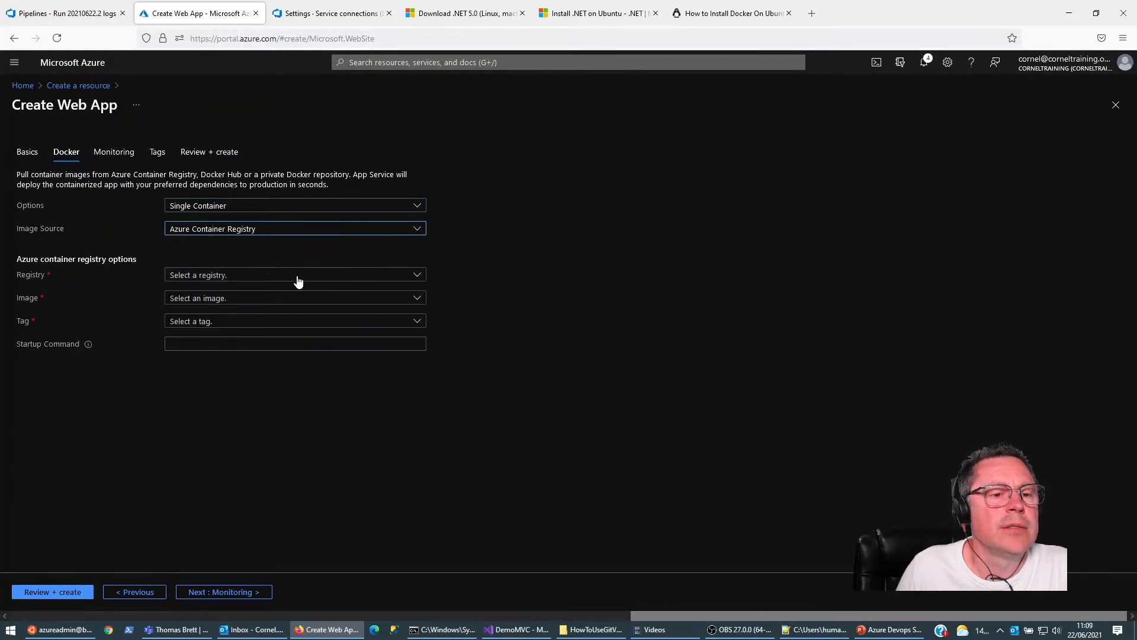
left_click(417, 275)
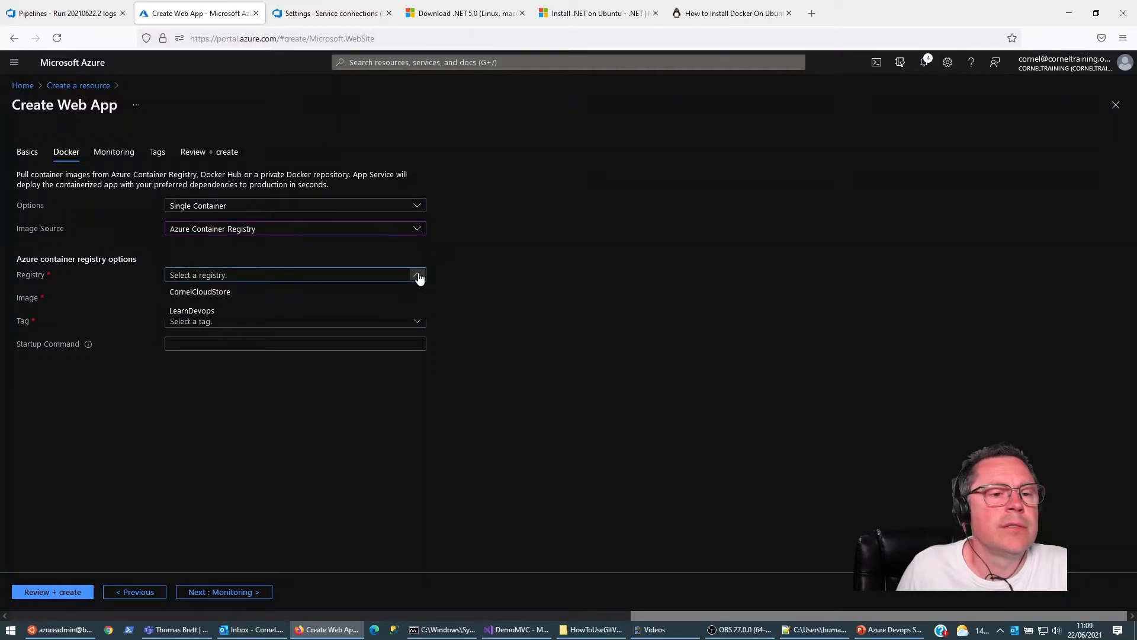
left_click(195, 320)
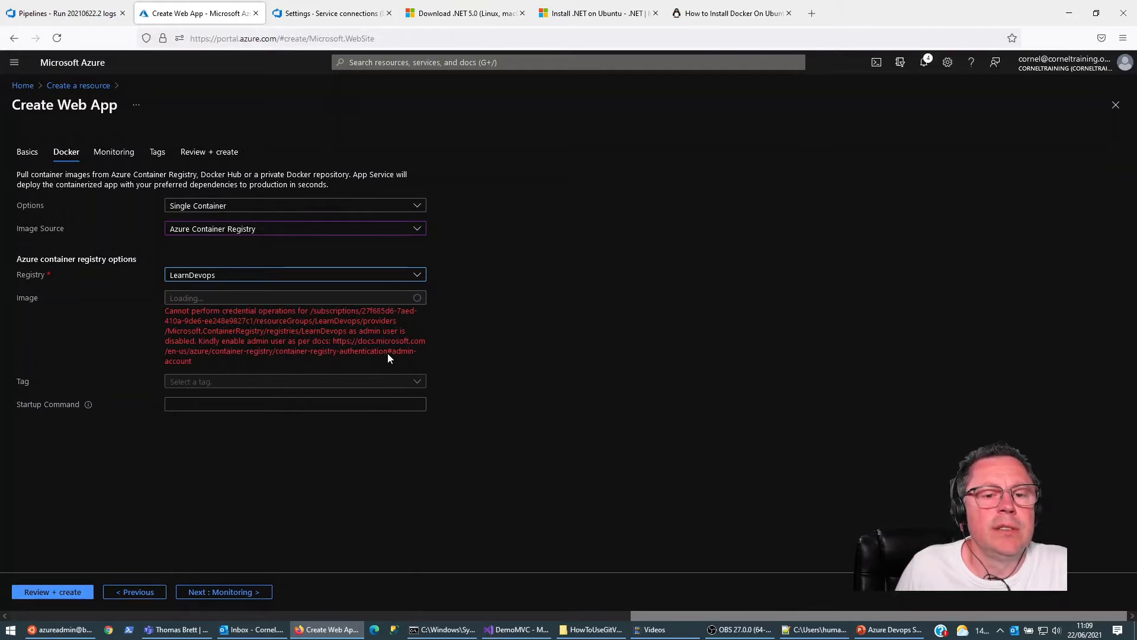
left_click(88, 13)
left_click(172, 14)
left_click(323, 13)
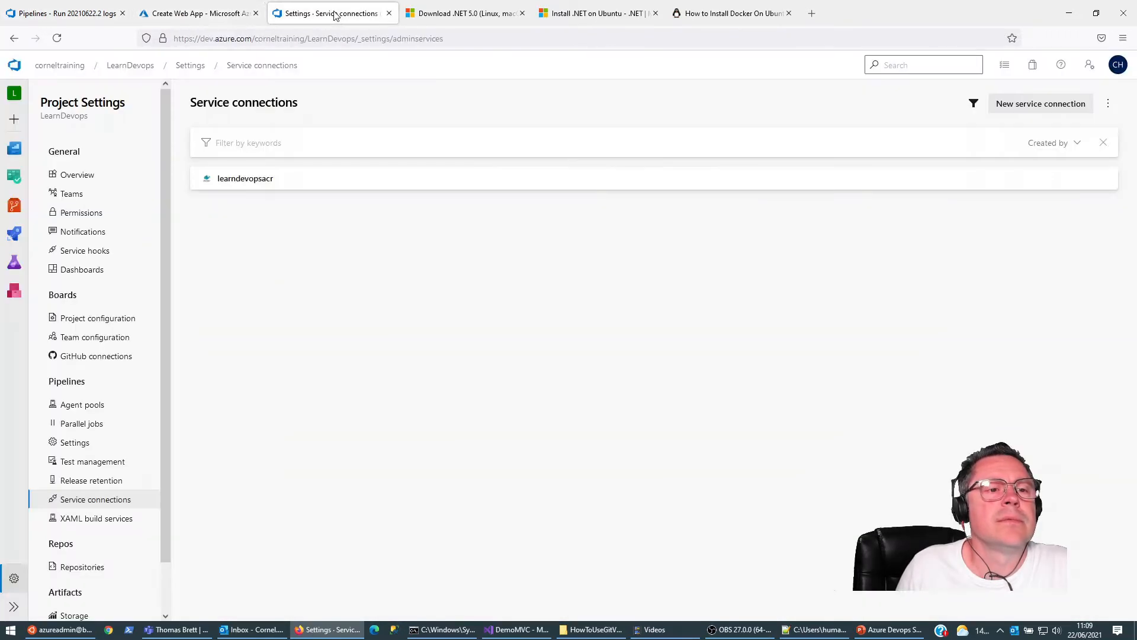
left_click(199, 17)
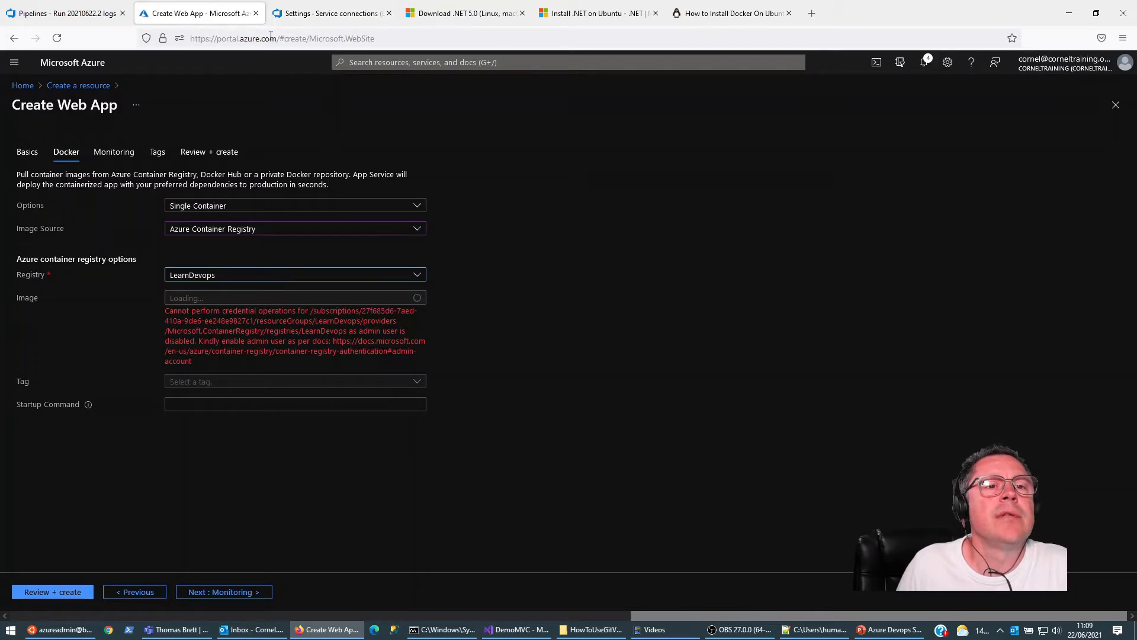
Step: Close the two .NET installation guides and the Docker installation guide in the browser
left_click_drag(276, 39, 148, 29)
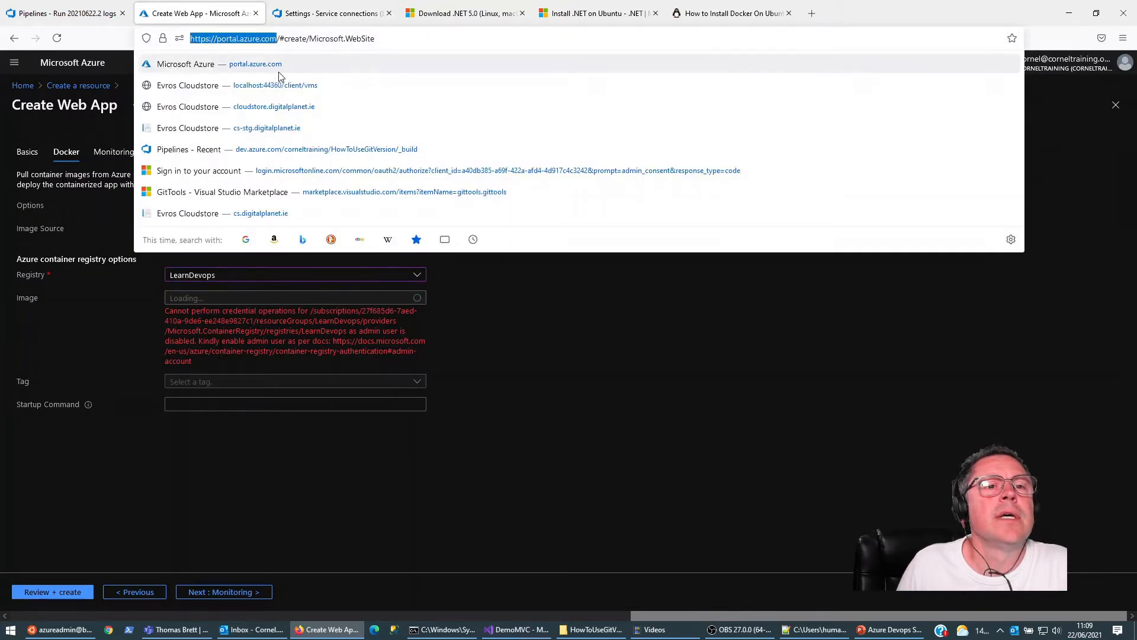
left_click(447, 12)
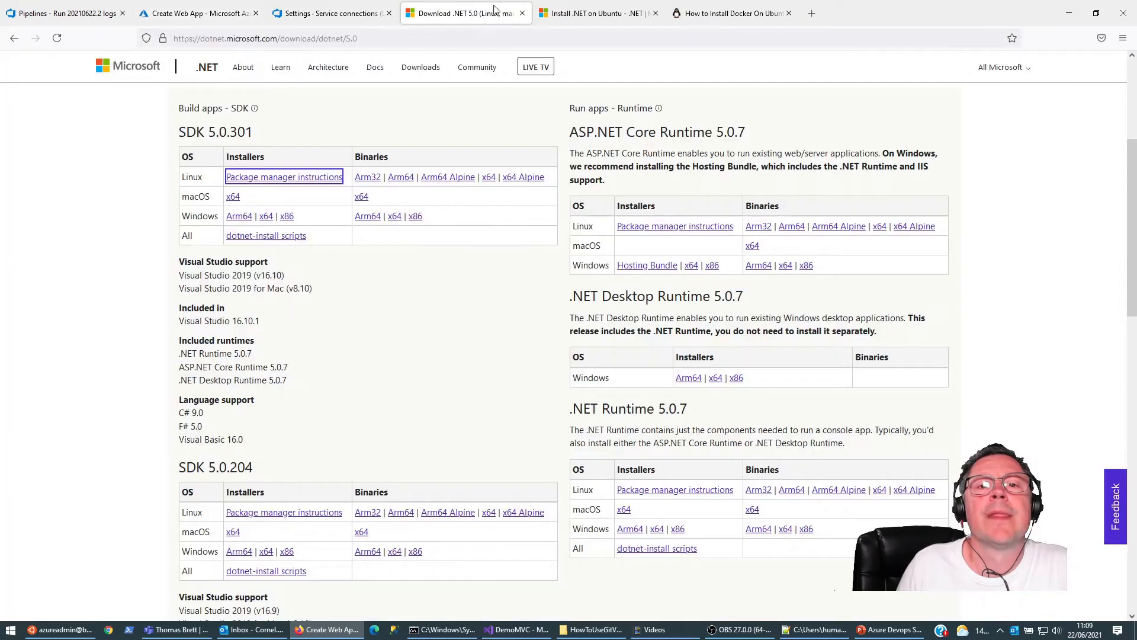
left_click(521, 14)
left_click(523, 16)
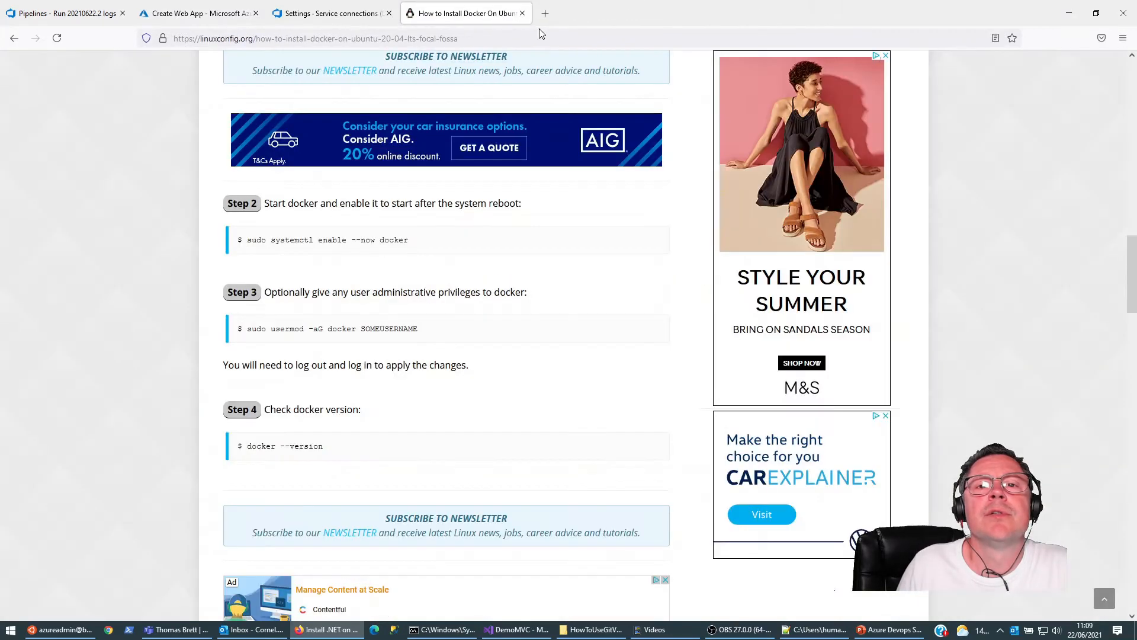
left_click(522, 15)
Step: Load portal.azure.com in a new browser tab and open the LearnDevops container registry
left_click(415, 18)
type("portal.azure.com")
key("Return")
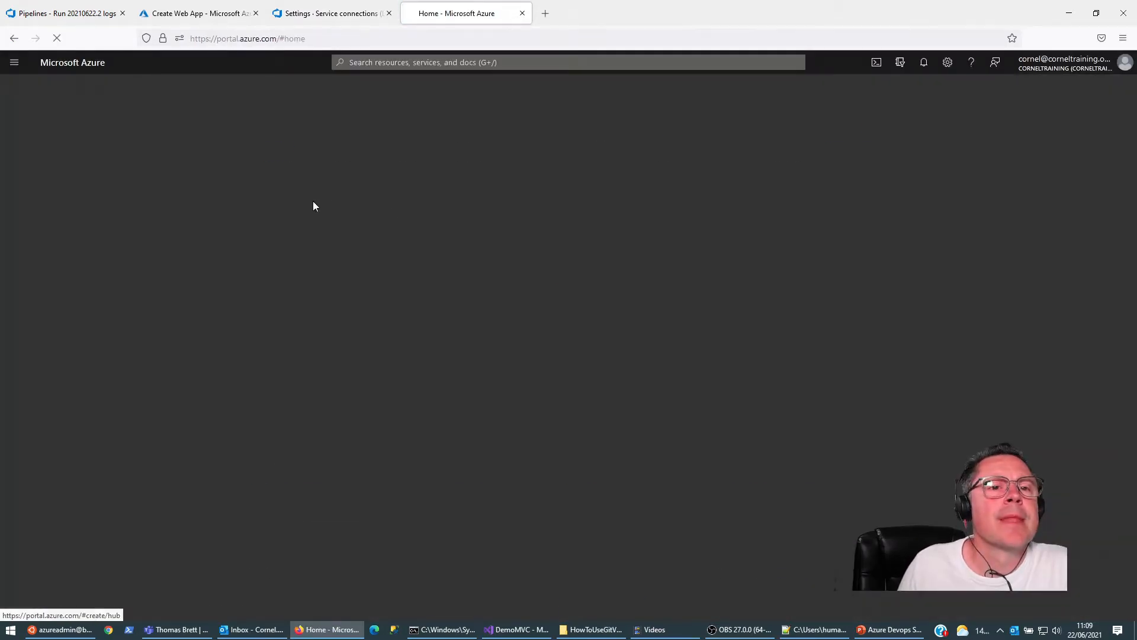
left_click(14, 62)
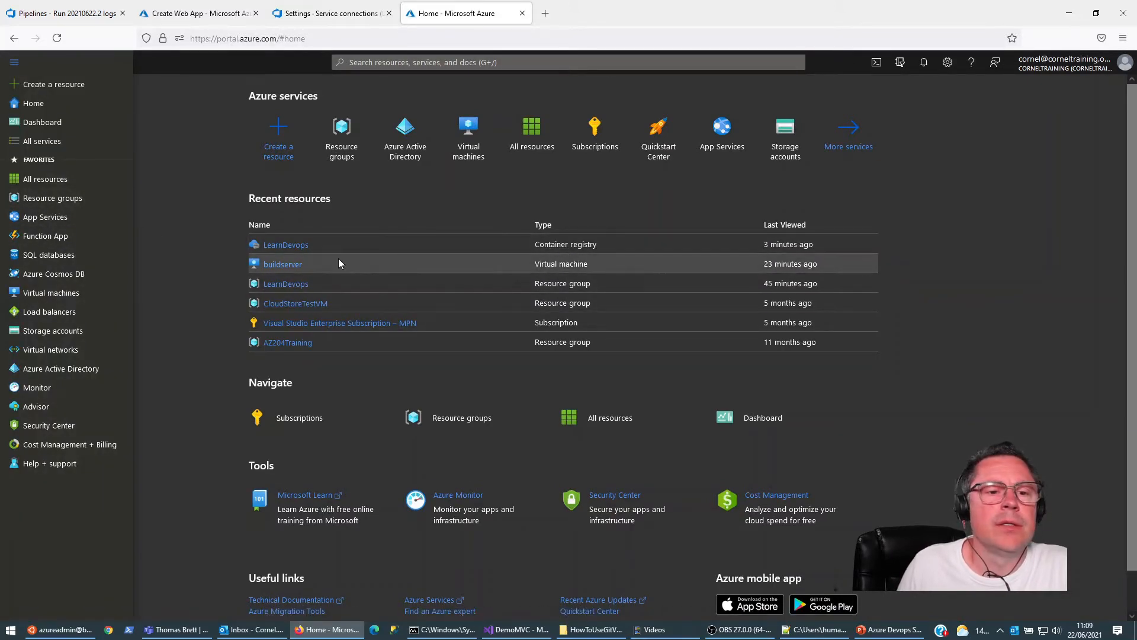
left_click(303, 247)
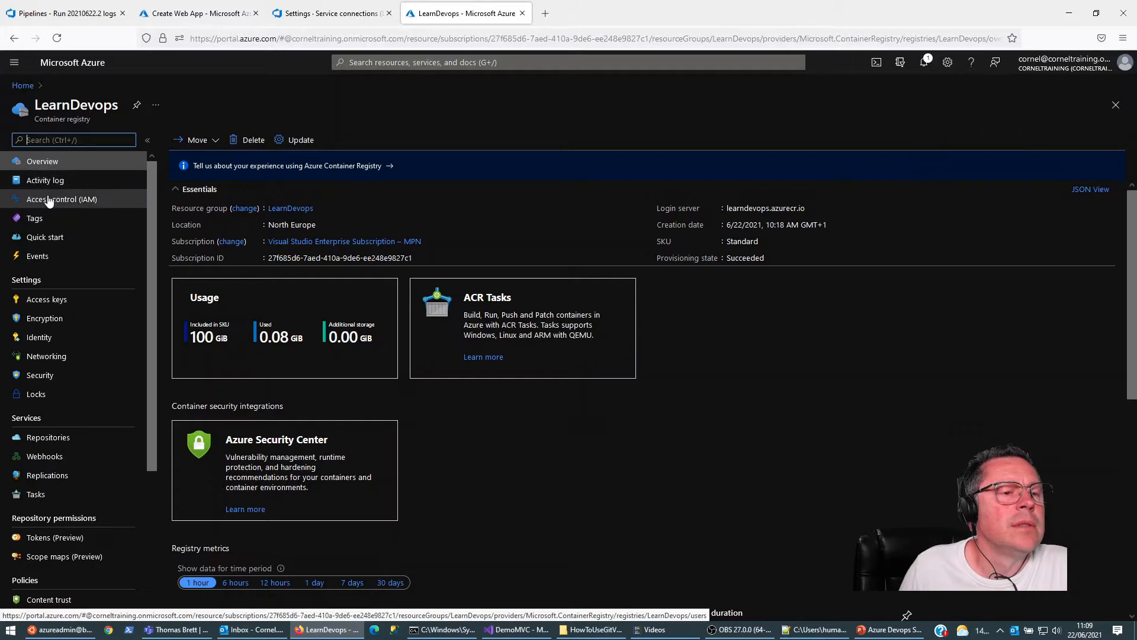
Step: Examine the LearnDevops registry's access control and security pages for a way to enable the admin user
left_click(49, 200)
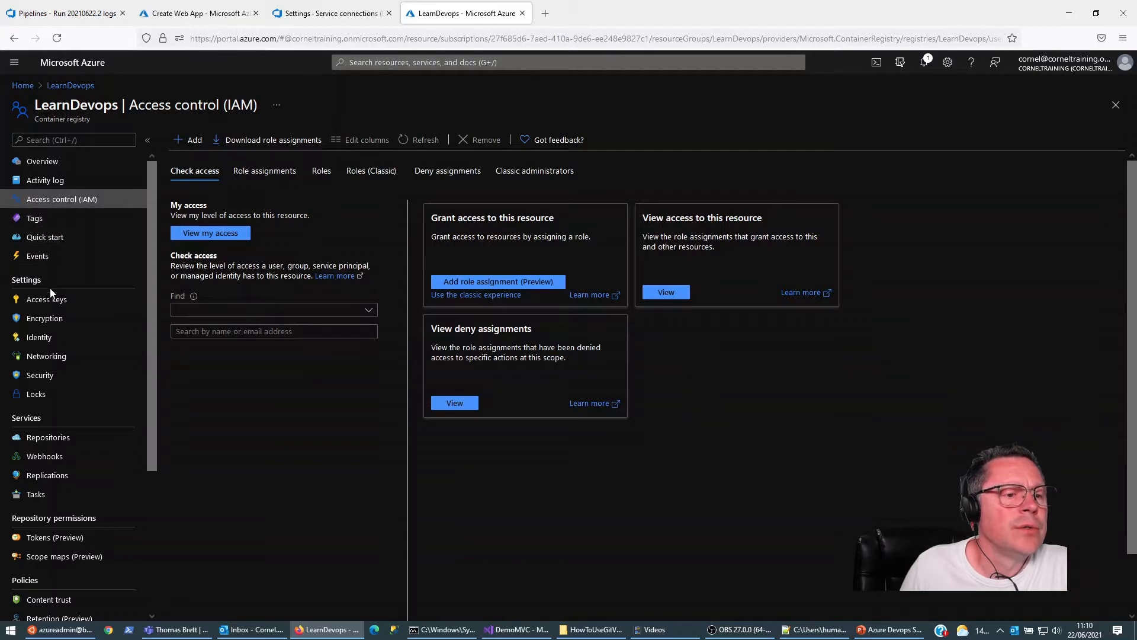
left_click(40, 376)
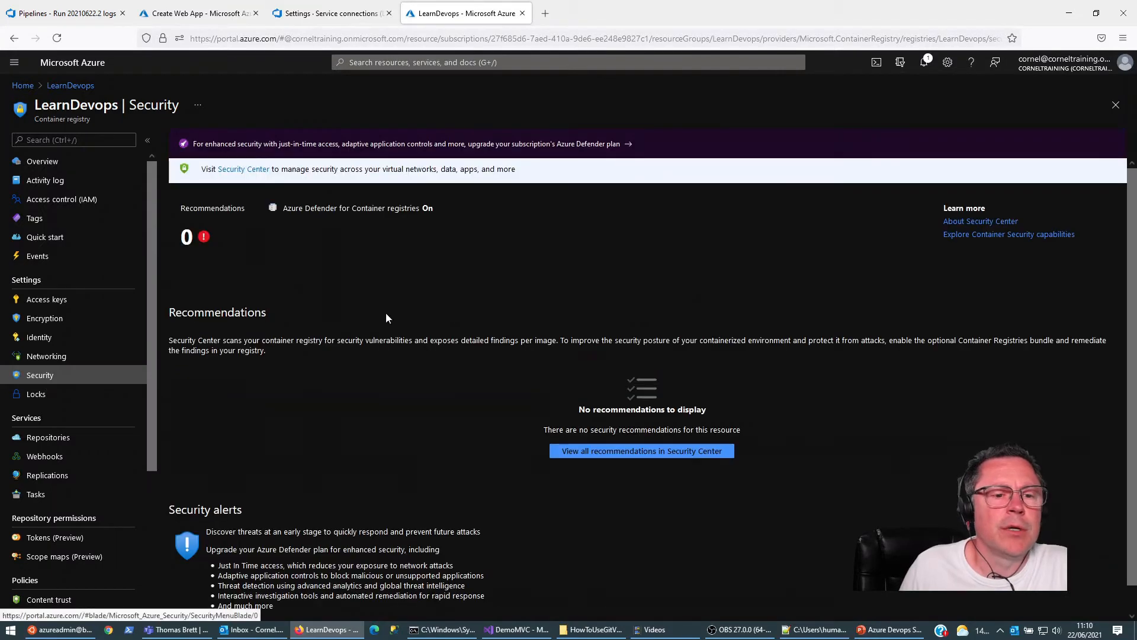
scroll(286, 425, "down", 1)
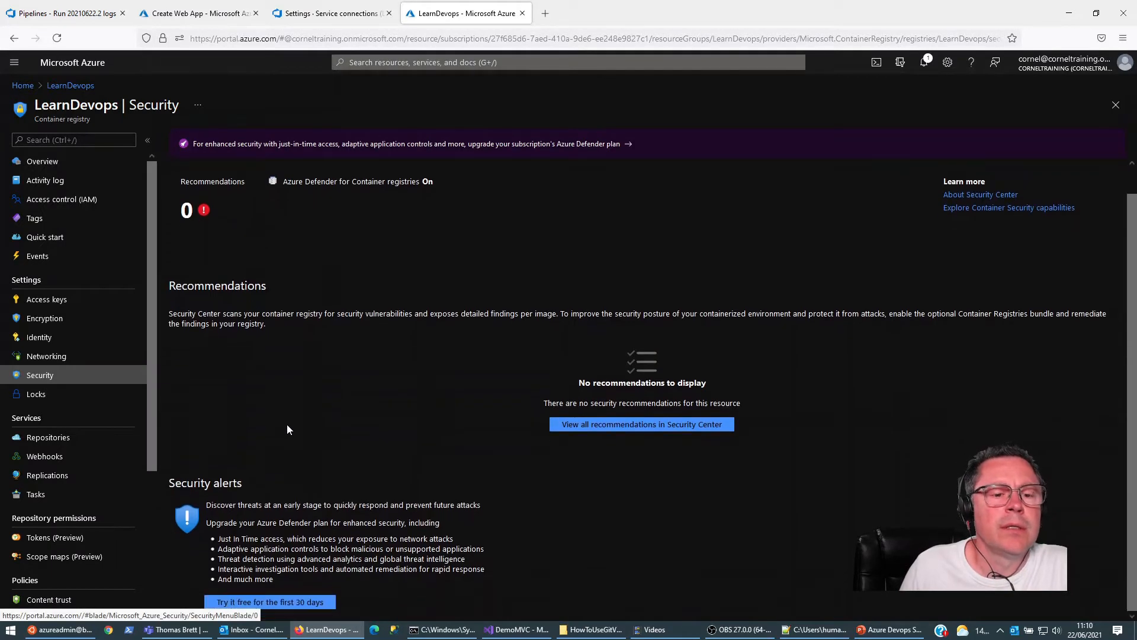
scroll(103, 417, "down", 1)
scroll(102, 415, "down", 3)
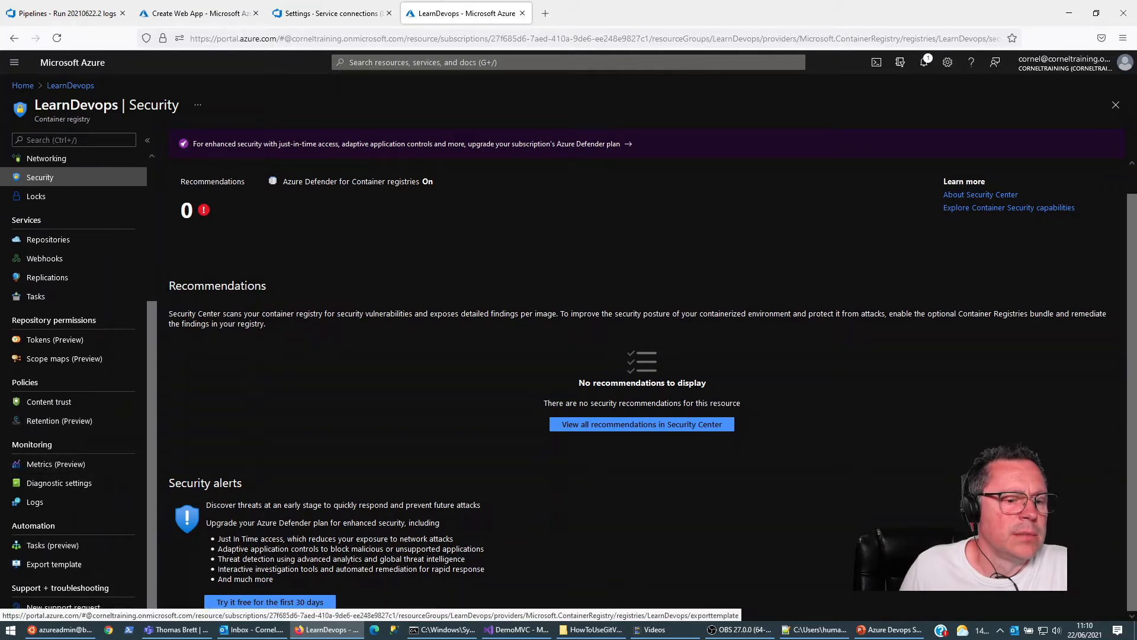
scroll(83, 267, "up", 3)
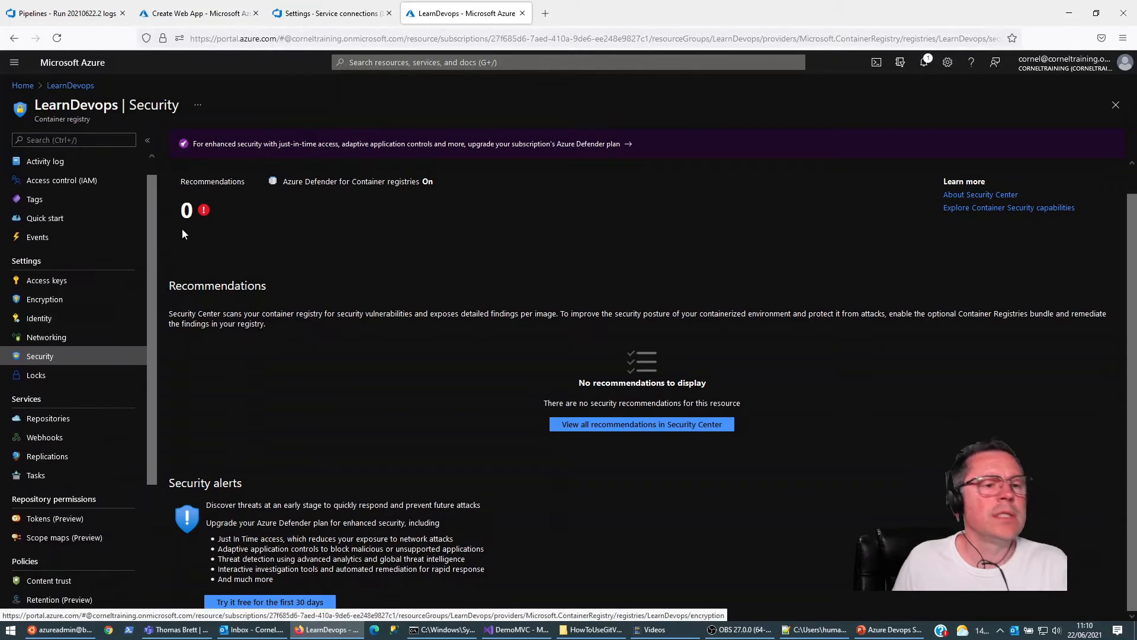
Step: Return to the Create Web App form and detach a new blank tab into its own browser window over it
left_click(89, 13)
left_click(190, 13)
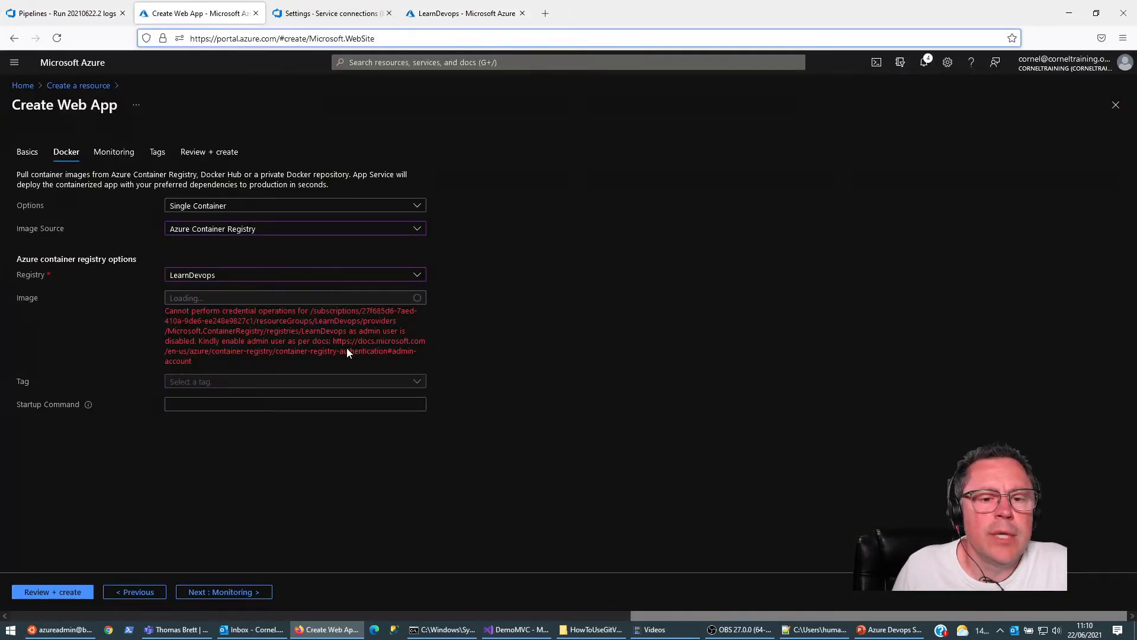
left_click(545, 13)
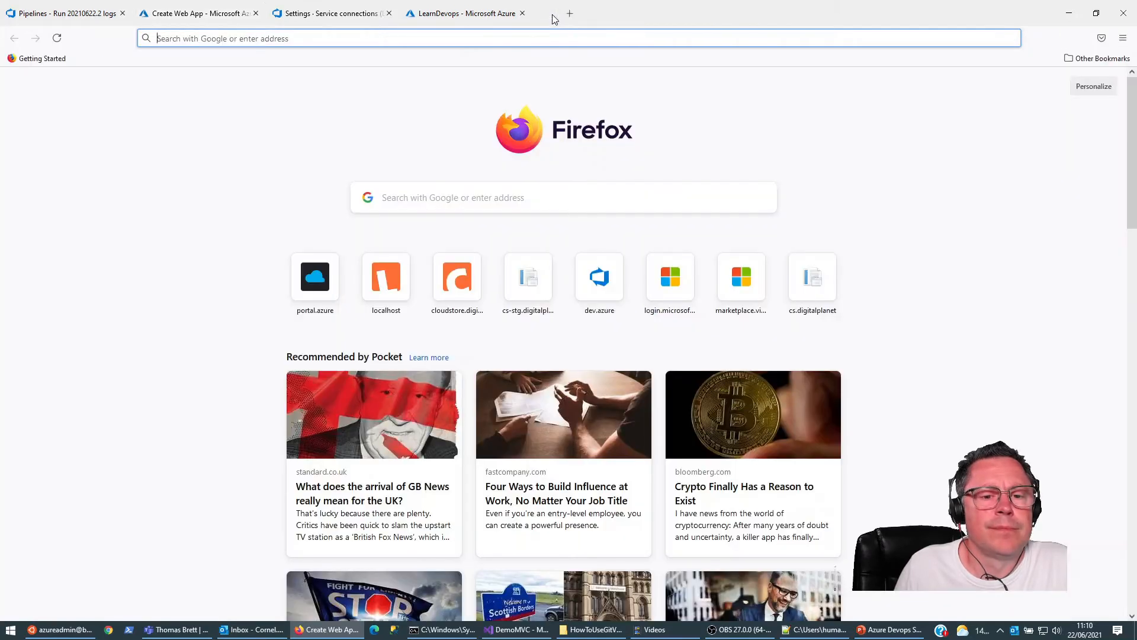
left_click_drag(588, 19, 721, 84)
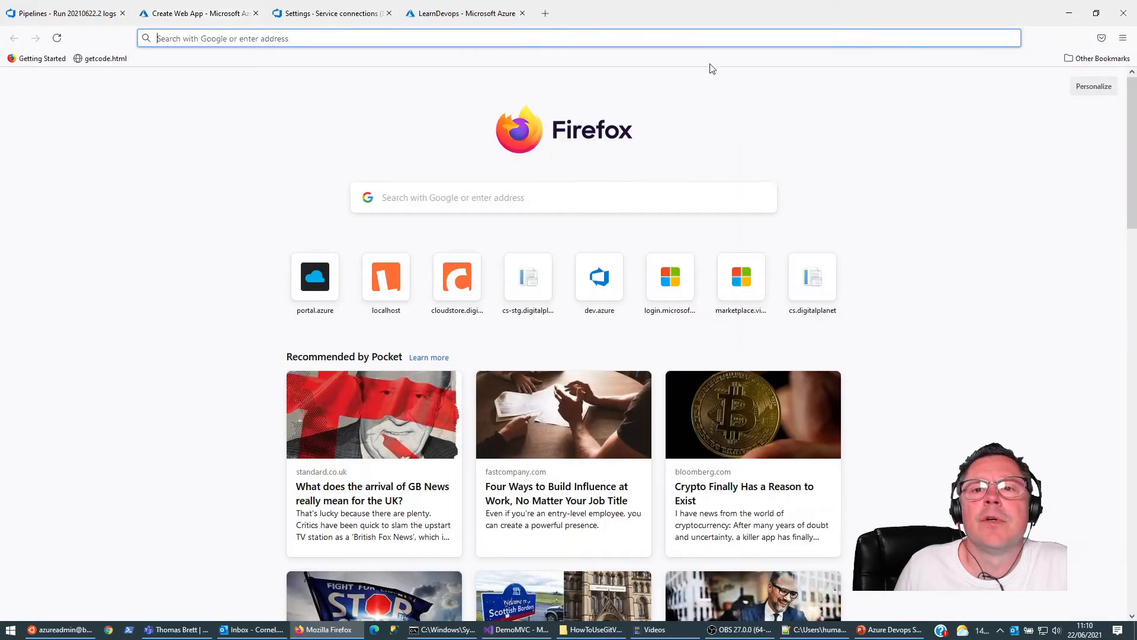
left_click_drag(277, 13, 765, 99)
Step: Load docs.microsoft.com/en-us/azure/container-registry/container-registry-authentication#admin-account in the separate browser window
left_click(652, 123)
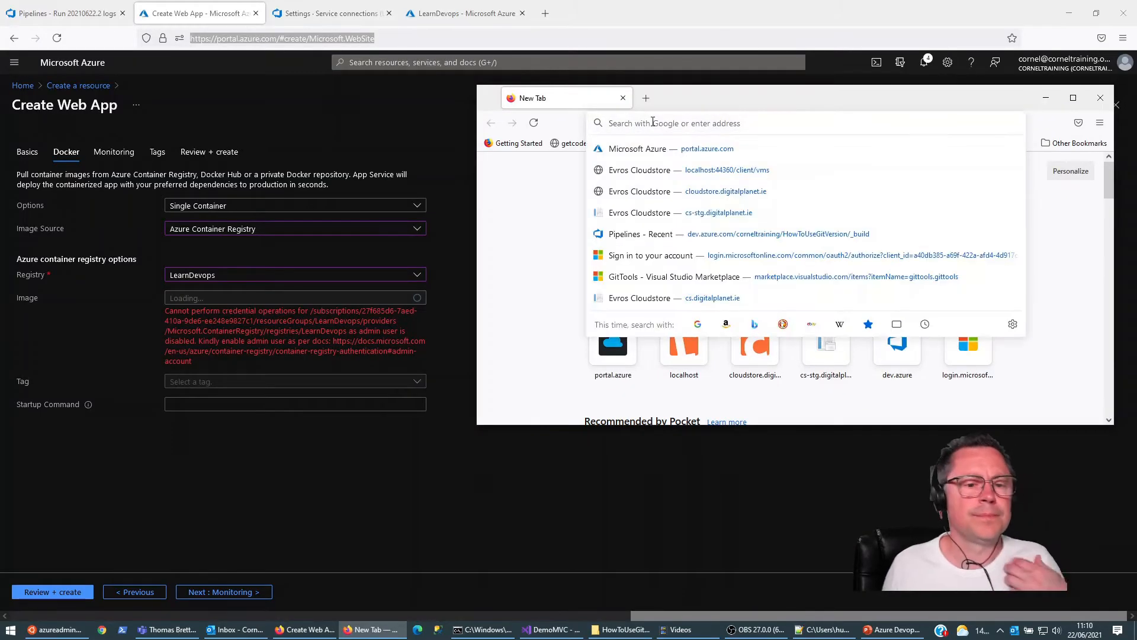
type("https://")
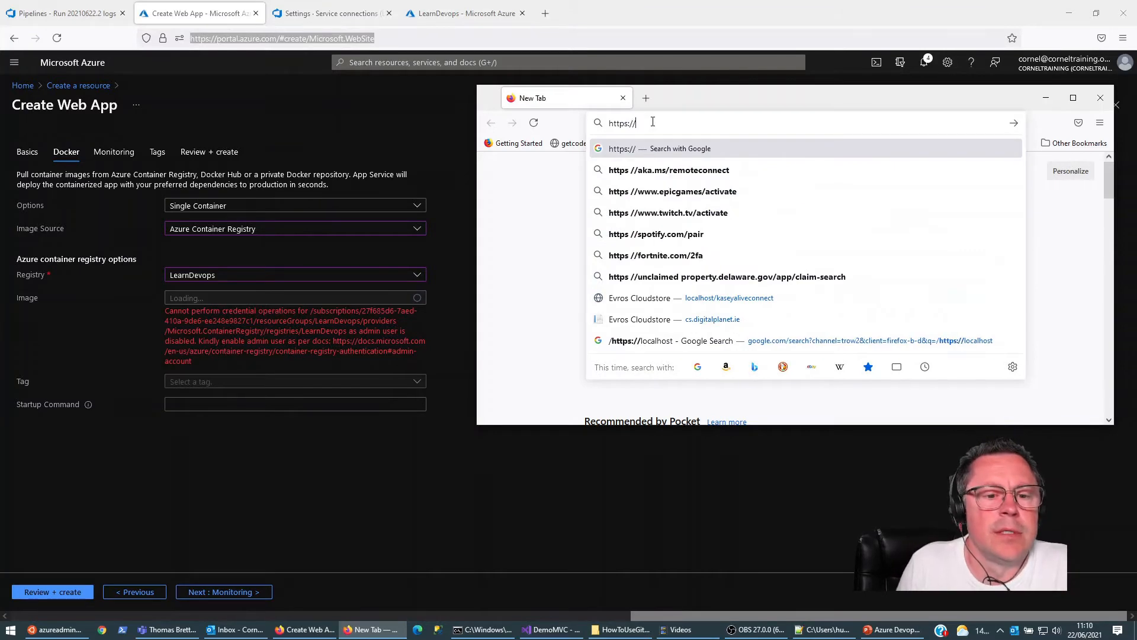
type("docs.microsoft.com/")
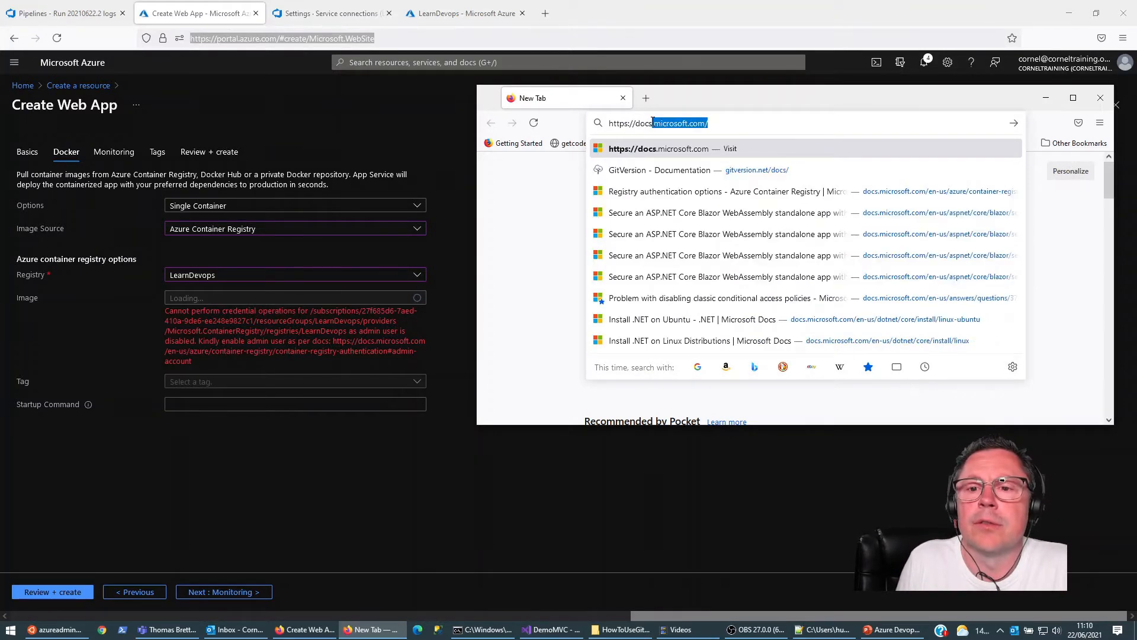
key("Right")
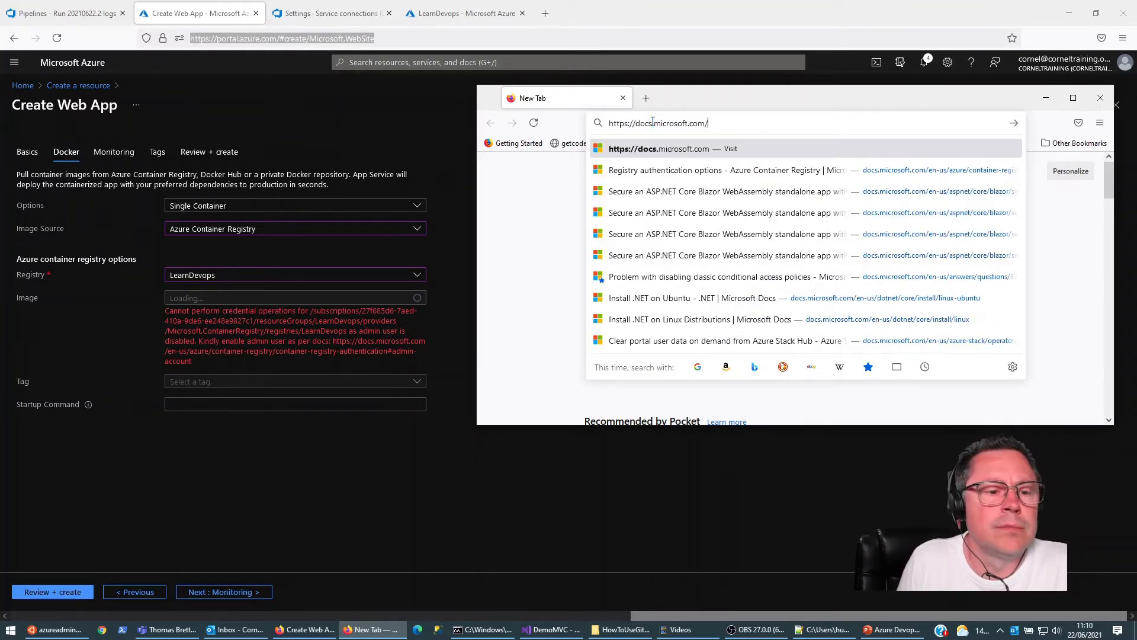
type("en")
key("Right")
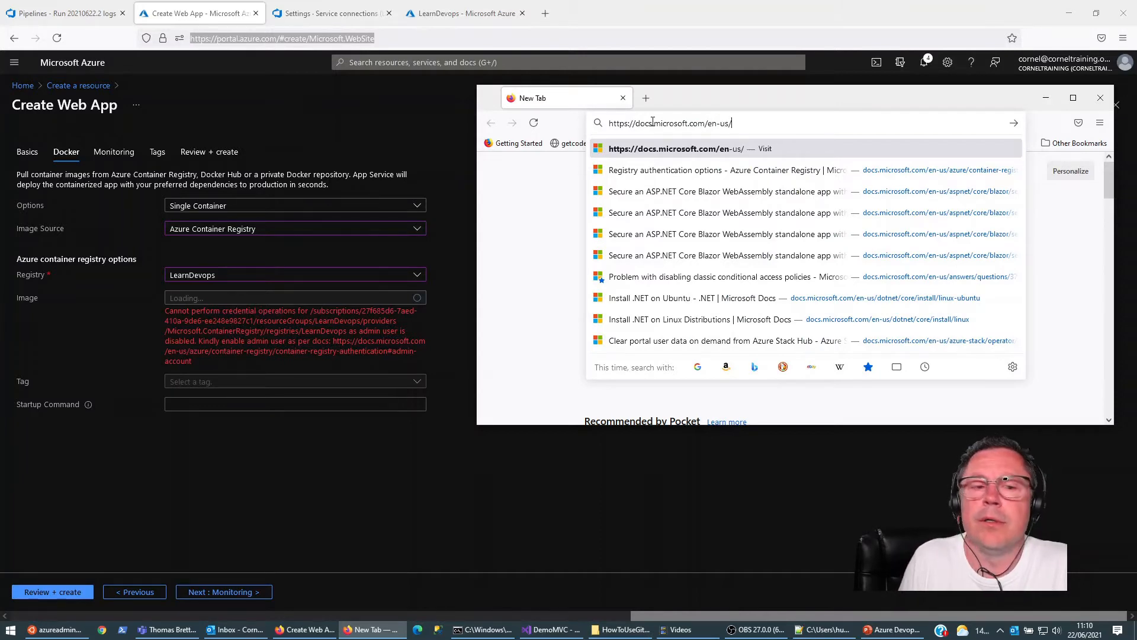
type("a")
key("Right")
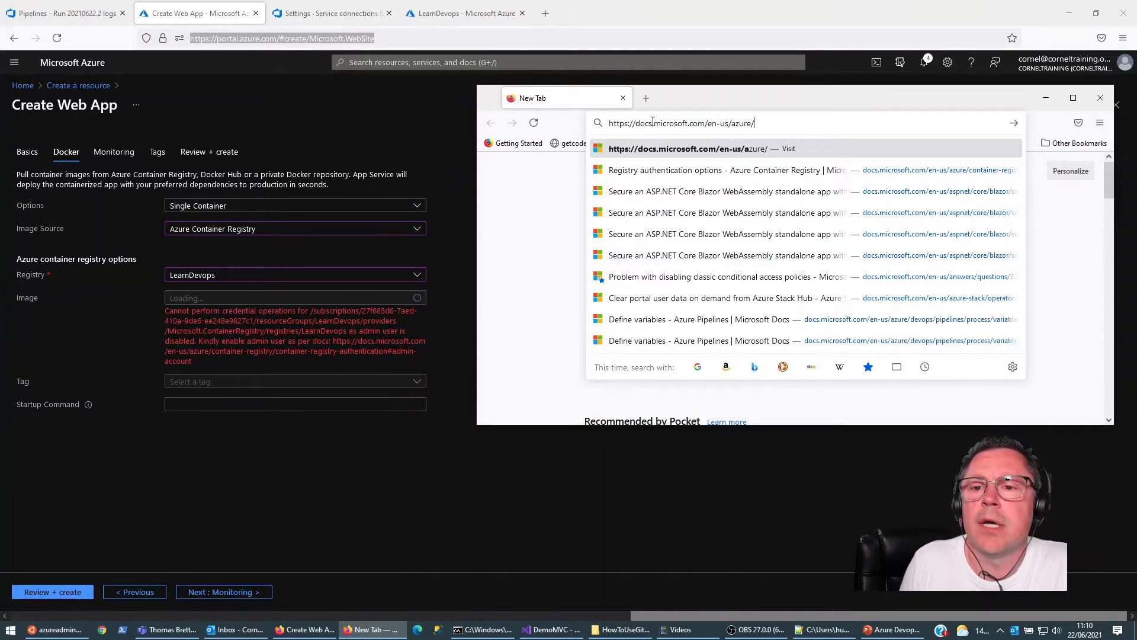
type("con")
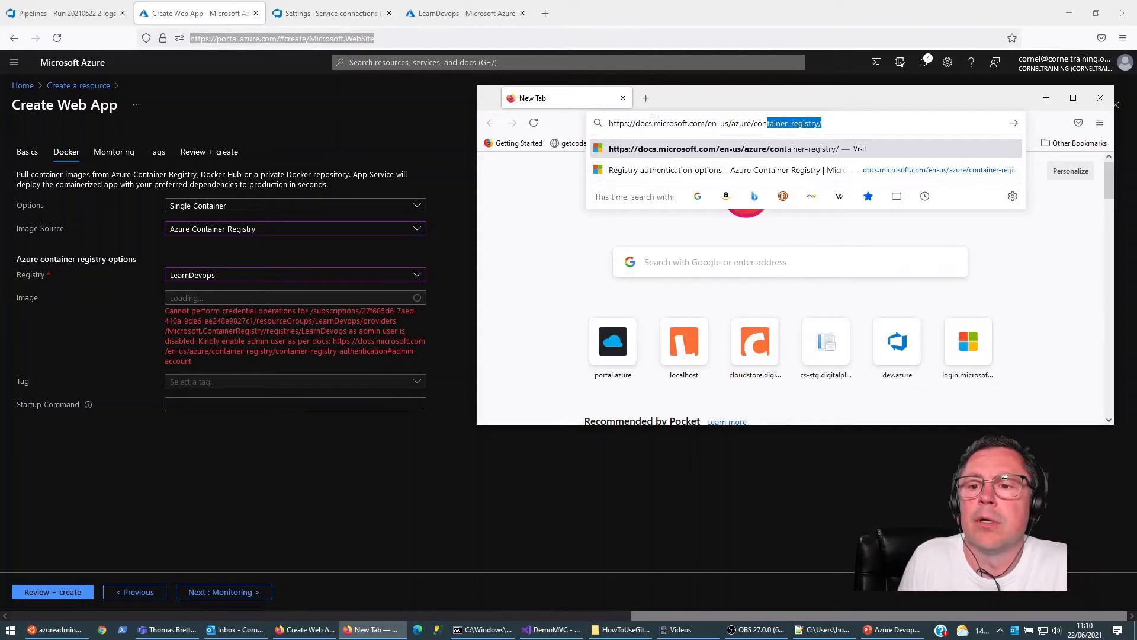
key("Right")
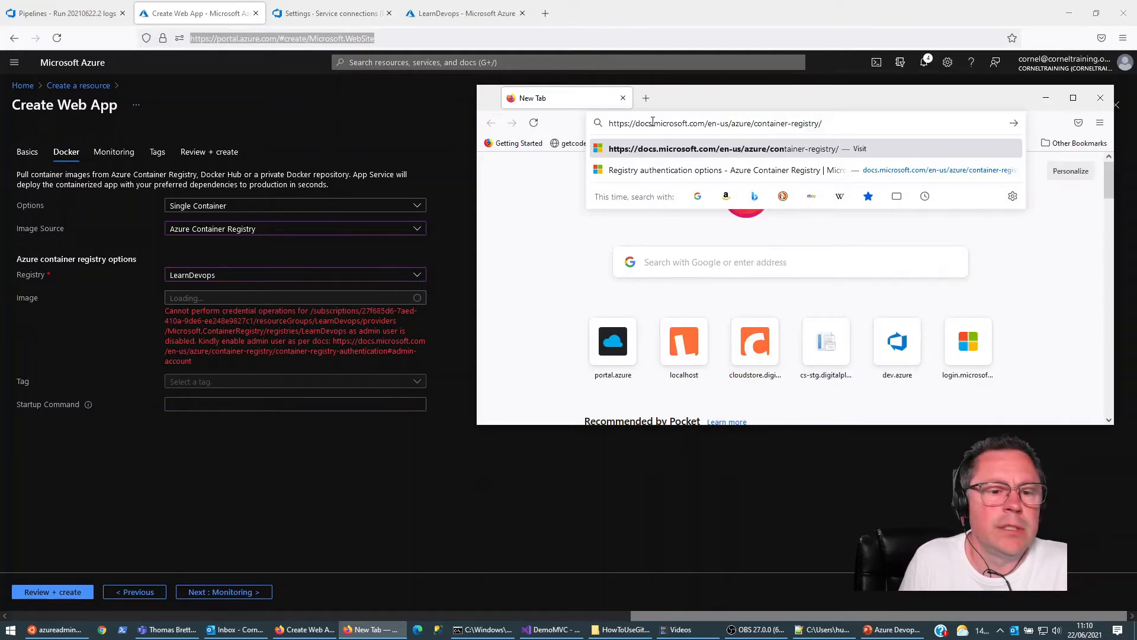
type("co")
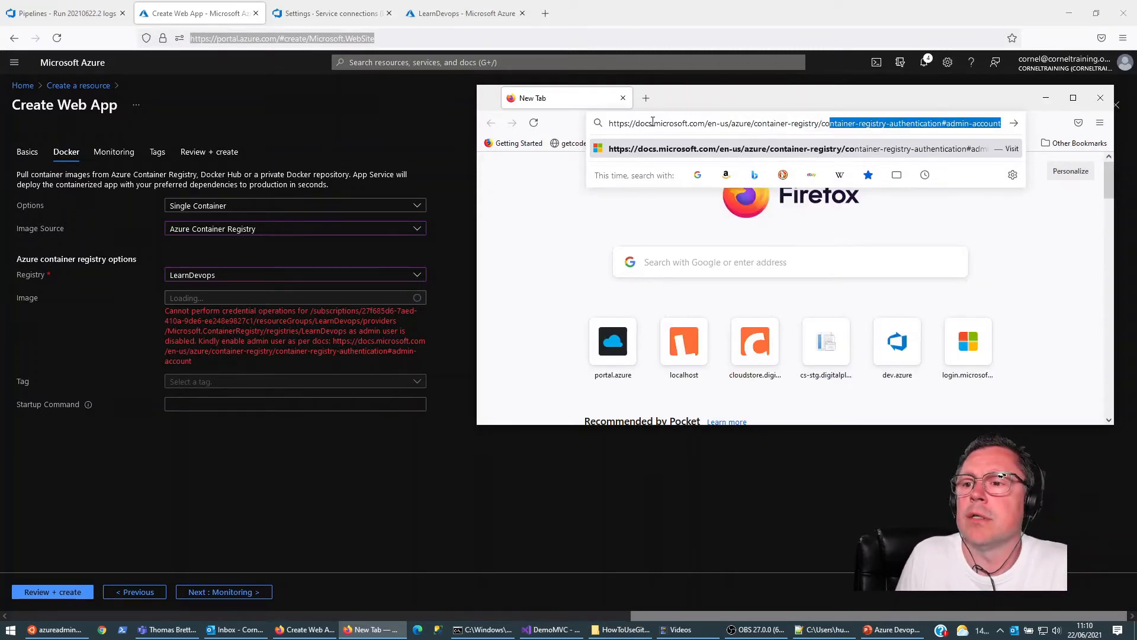
key("Return")
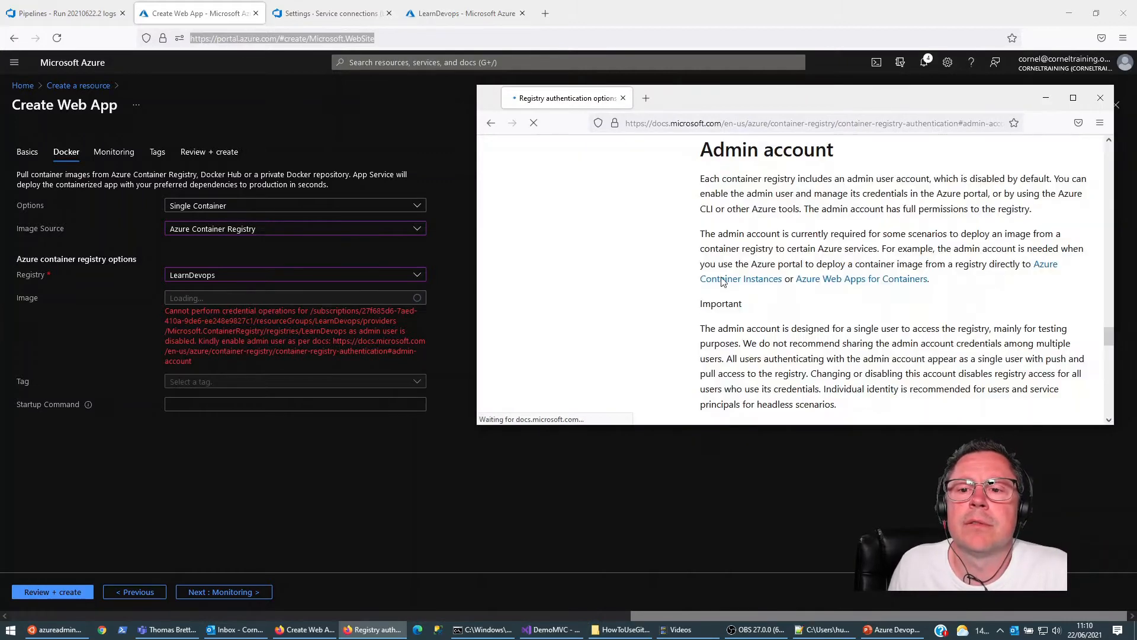
Step: Enlarge the documentation window to check how to enable a registry's admin user, and restore it over the web app form
left_click(1073, 98)
scroll(329, 332, "down", 5)
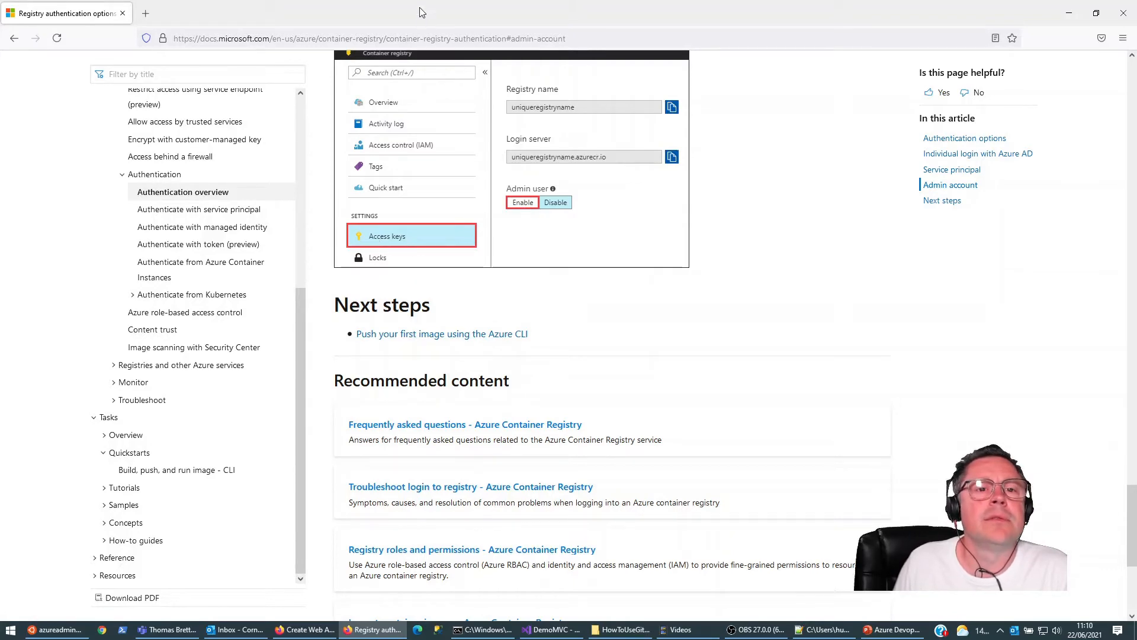
left_click_drag(421, 13, 608, 260)
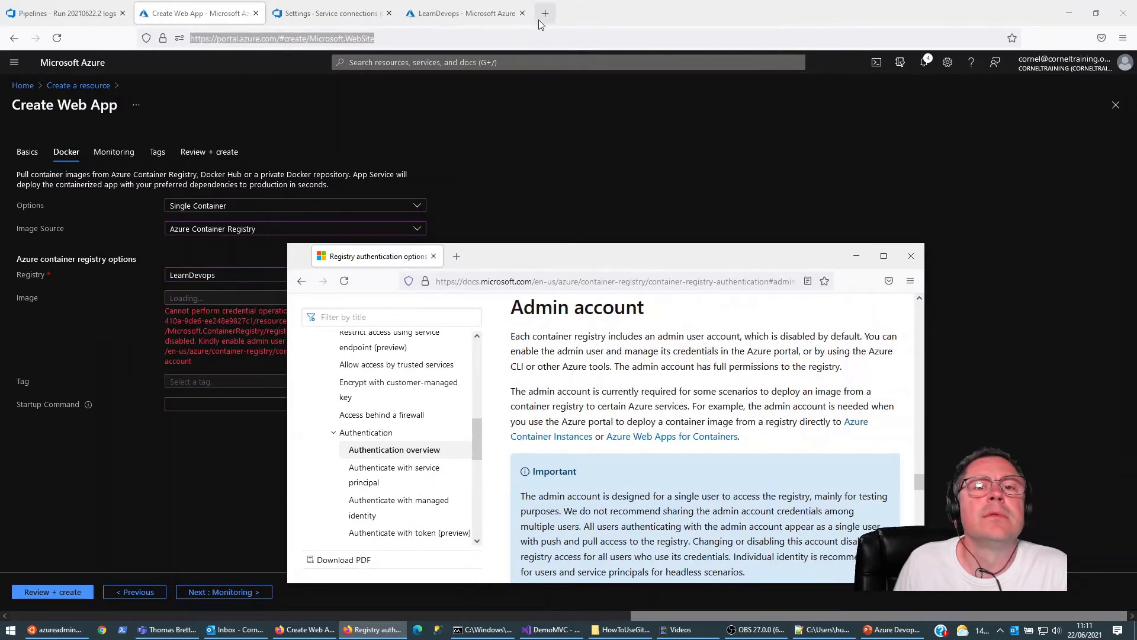
Step: Enable the admin user on the LearnDevops registry's access keys page
left_click(510, 14)
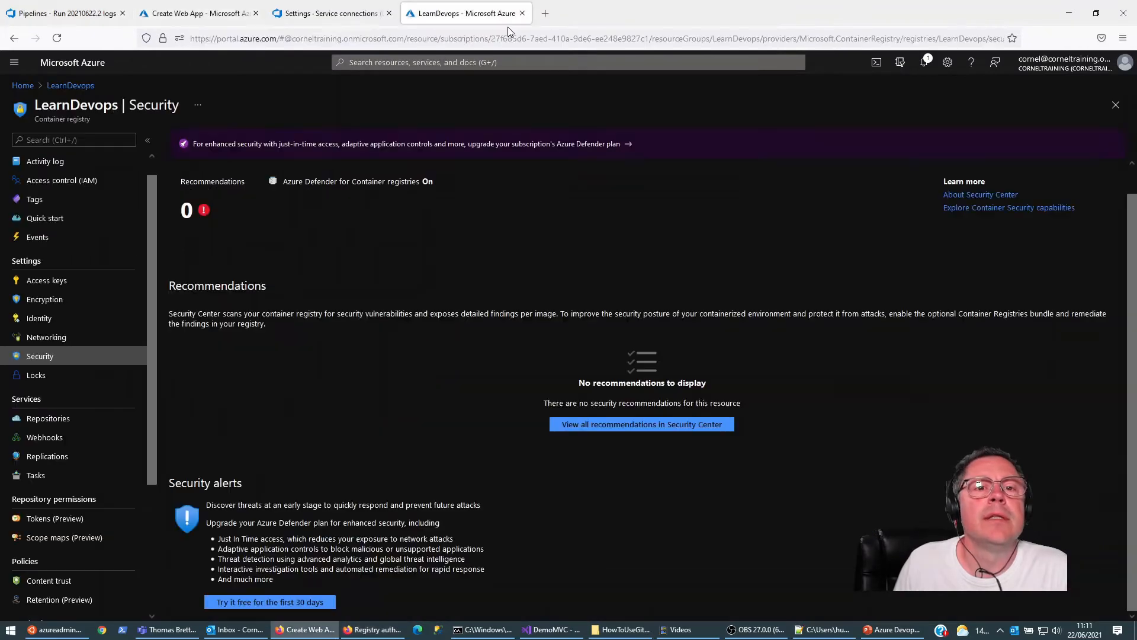
left_click(54, 282)
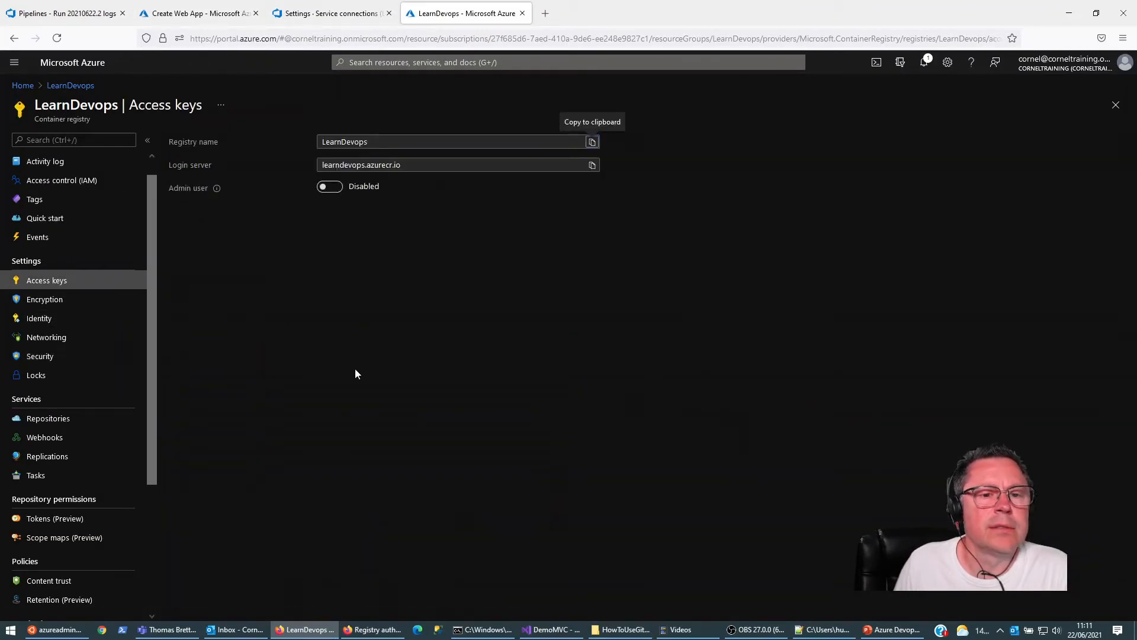
left_click(330, 188)
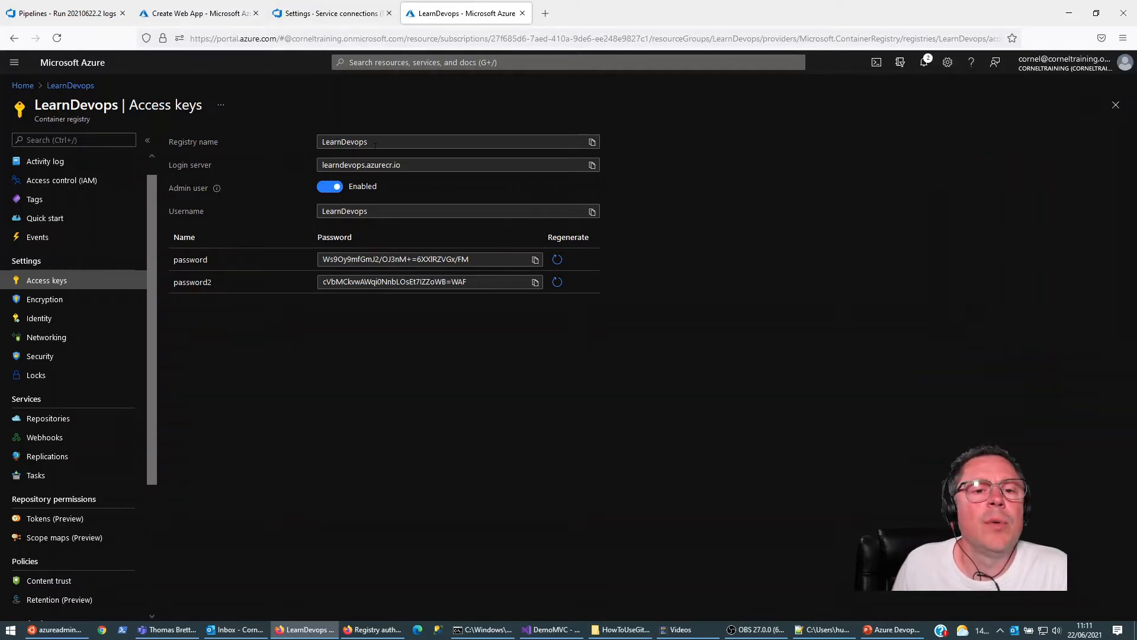
Step: In the Create Web App form, switch the registry to CornelCloudStore and back to LearnDevops to load image demovmc with tag latest
left_click(341, 13)
left_click(216, 12)
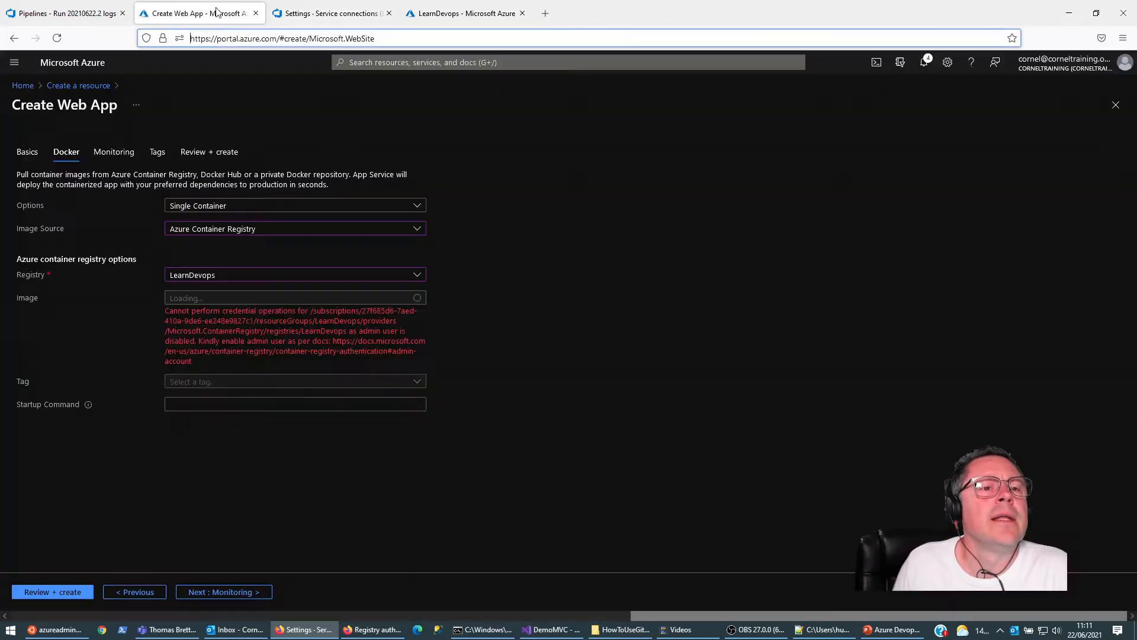
left_click(417, 275)
left_click(255, 294)
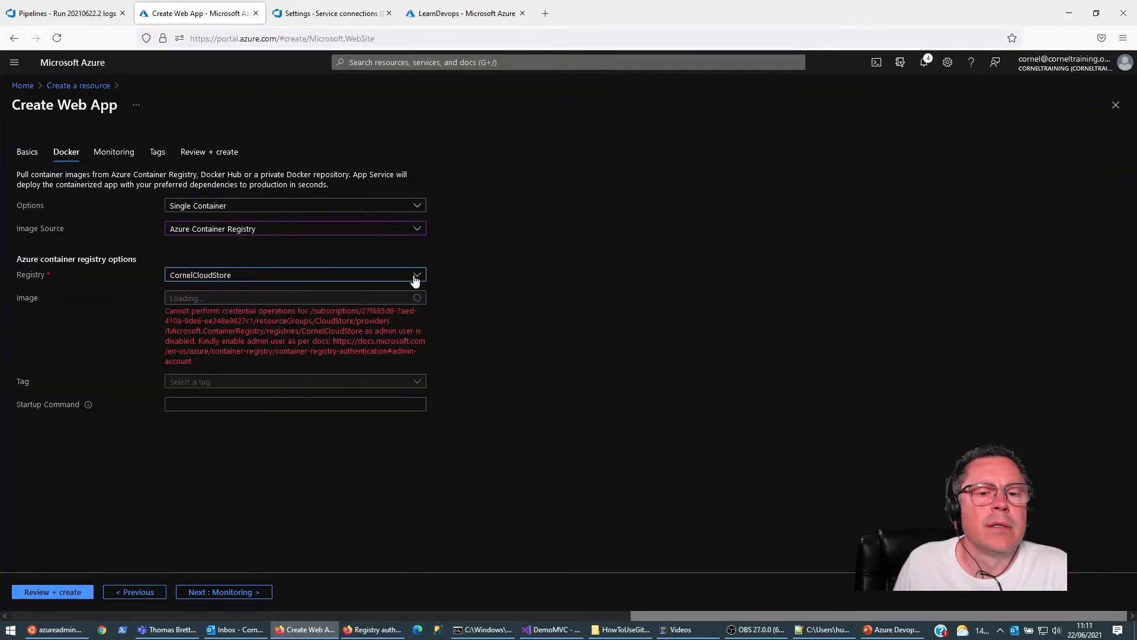
left_click(417, 274)
left_click(281, 309)
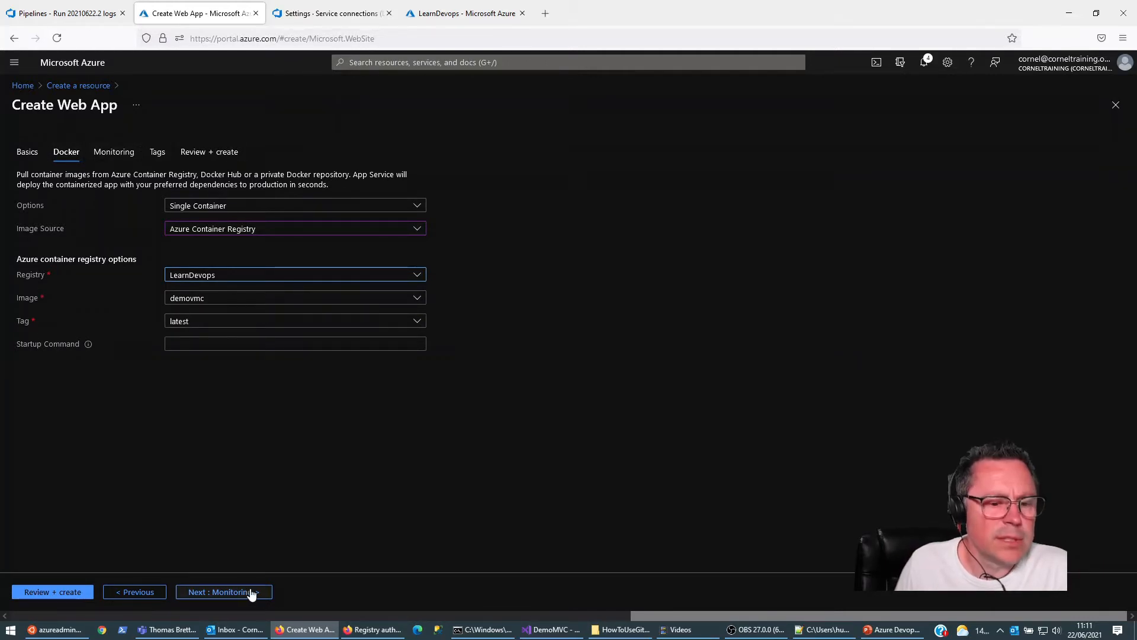
Step: Review and create the web app, and open the deployed learndevops resource
left_click(48, 592)
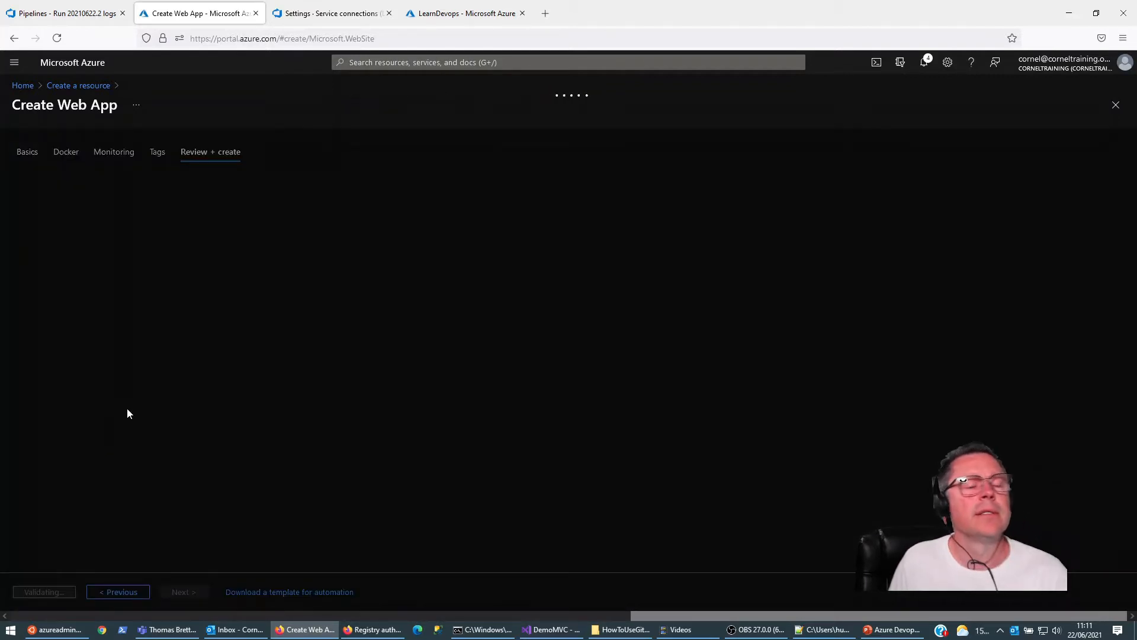
left_click(30, 592)
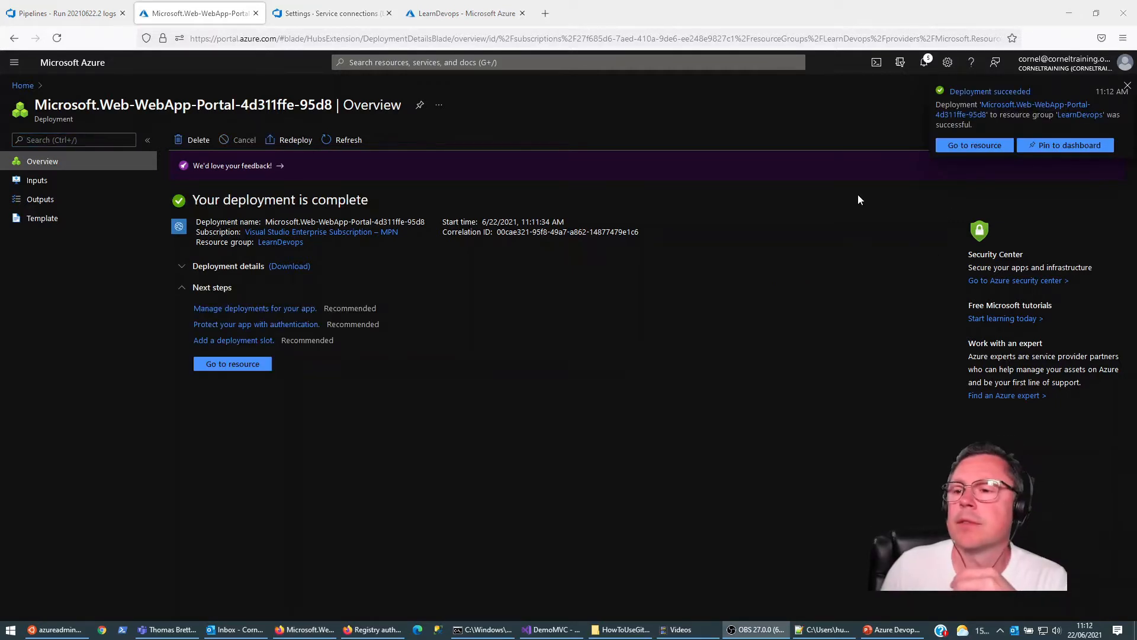
left_click(984, 145)
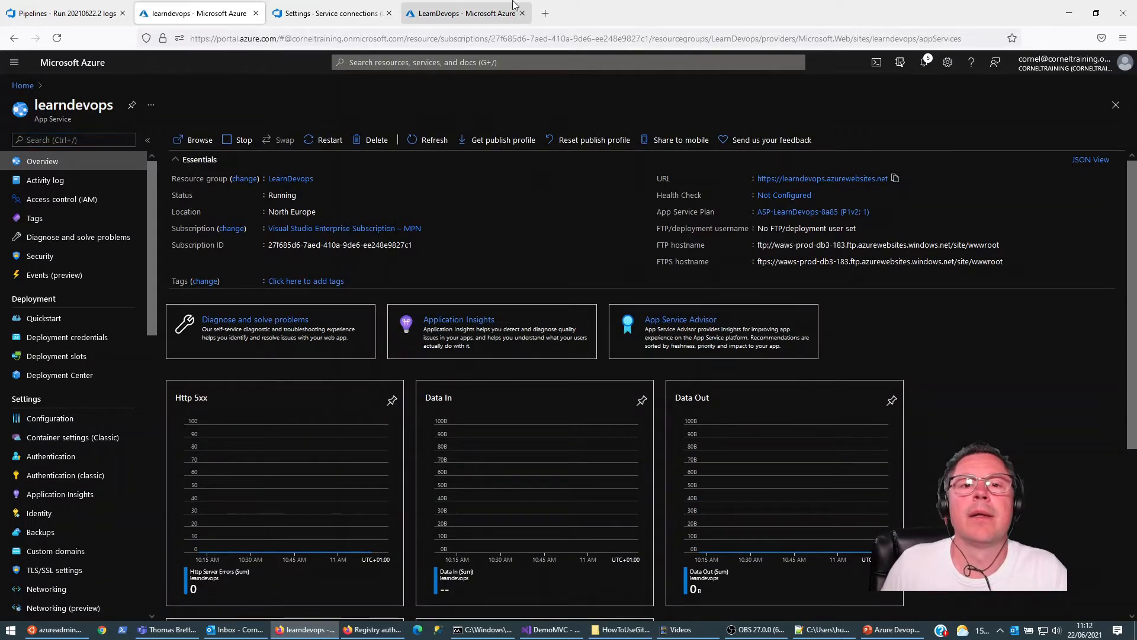
left_click(545, 13)
key("ctrl+v")
key("Return")
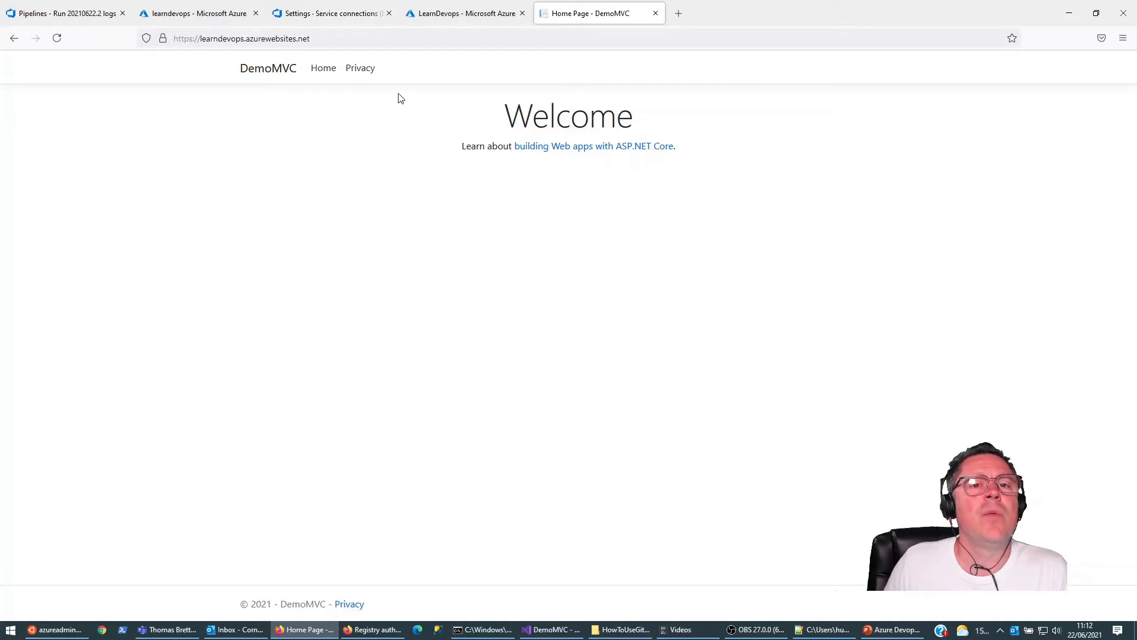
Step: Examine the demovmc repository's tags in the LearnDevops registry, and return to the DevOps project's list of pipelines
left_click(67, 11)
left_click(196, 13)
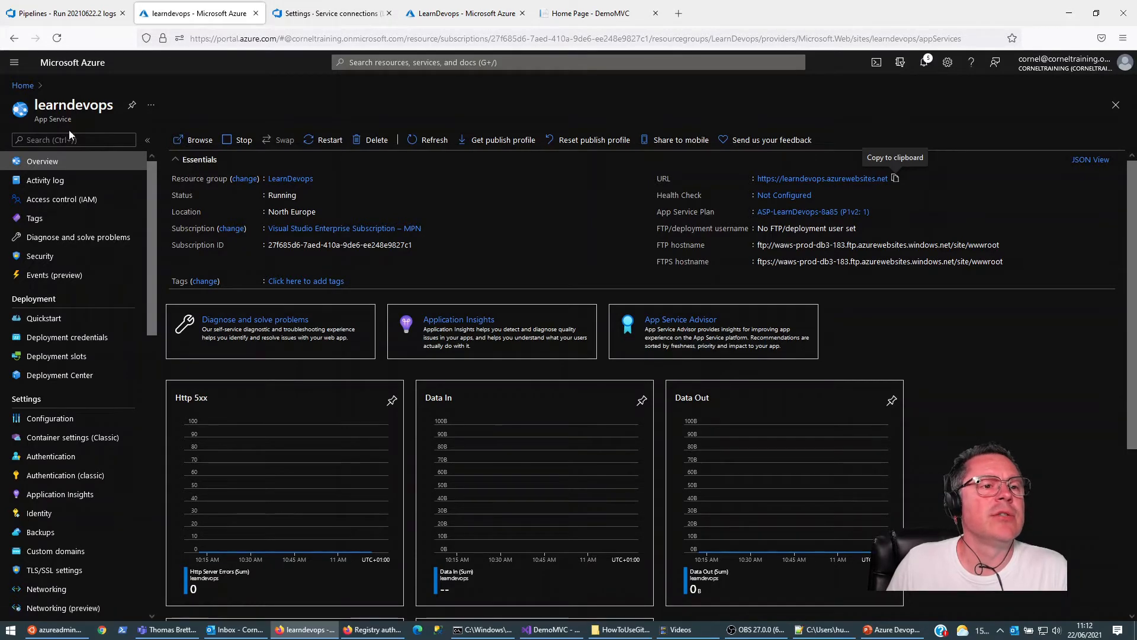
left_click(332, 13)
left_click(452, 7)
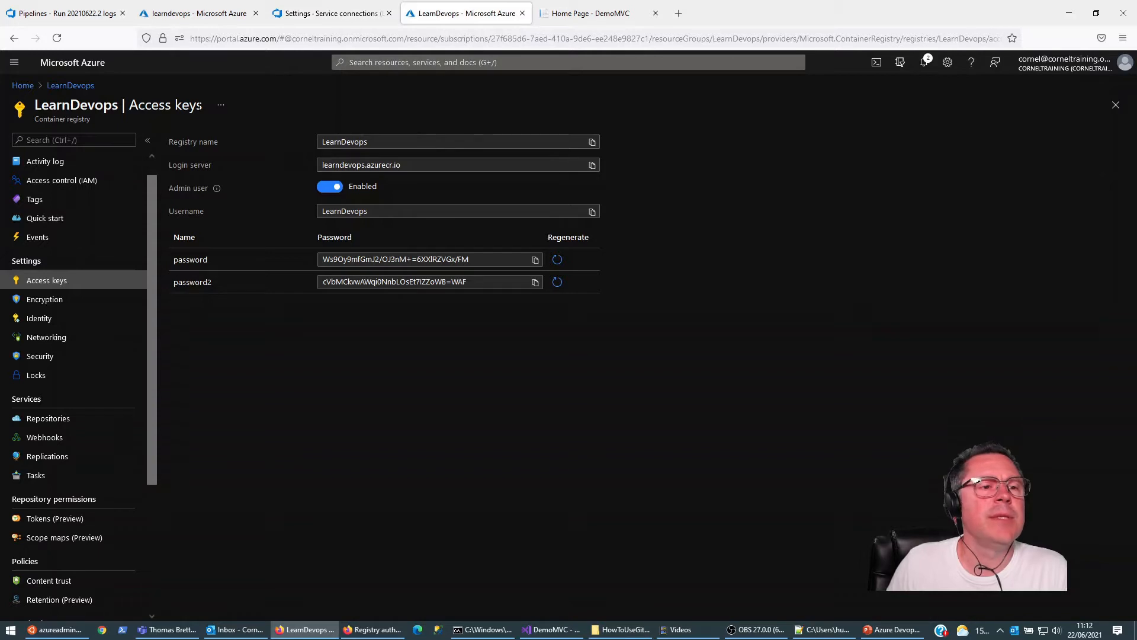
left_click(54, 420)
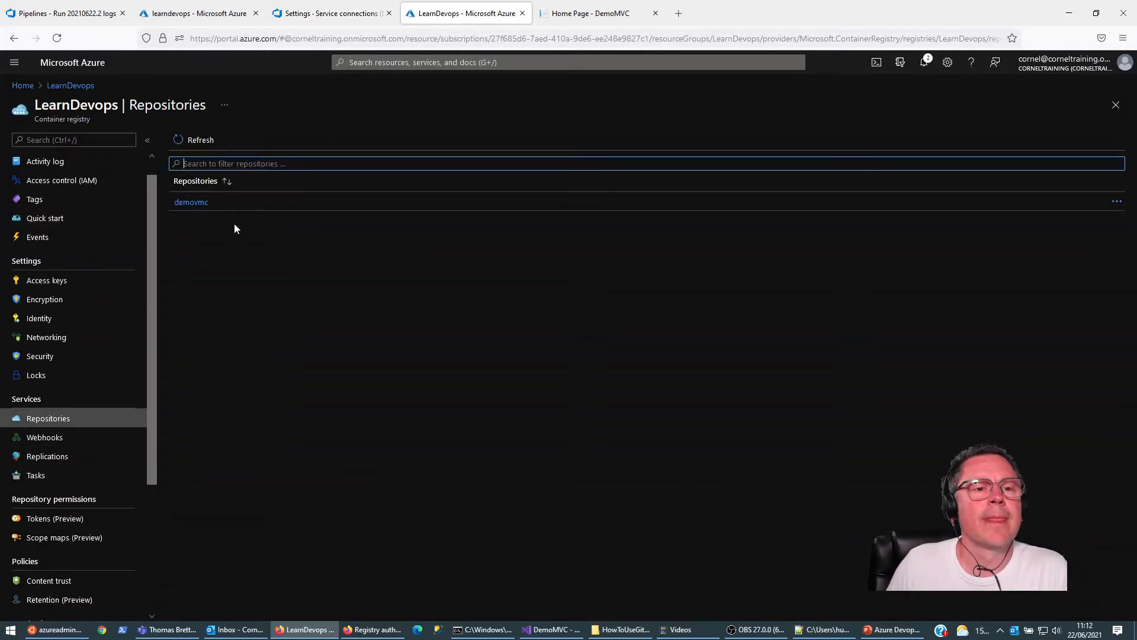
left_click(192, 202)
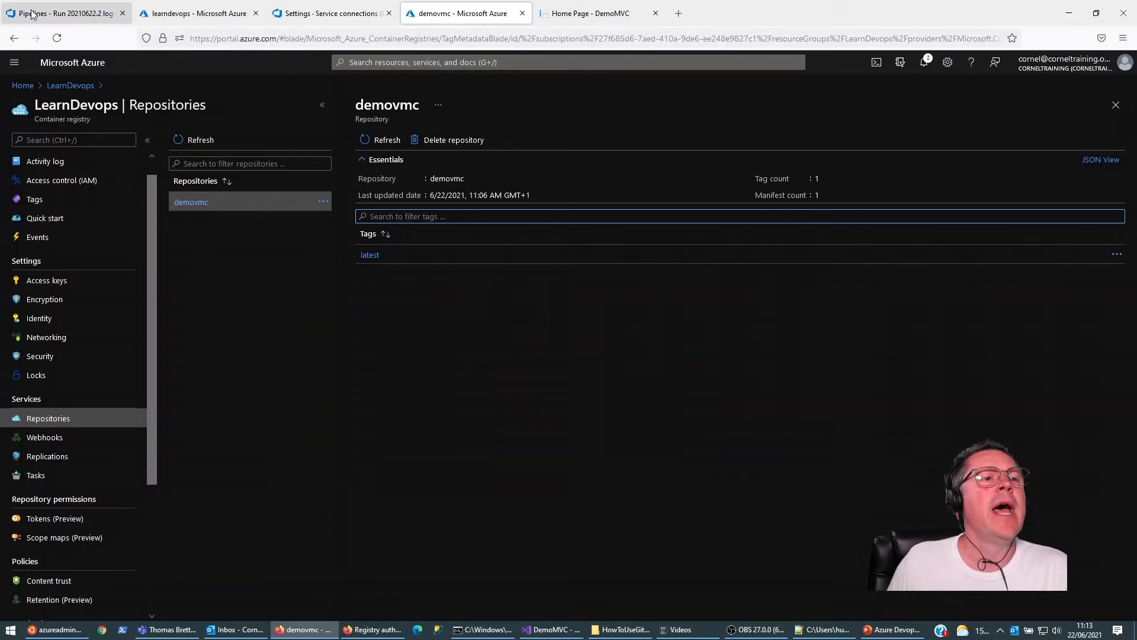
left_click(59, 13)
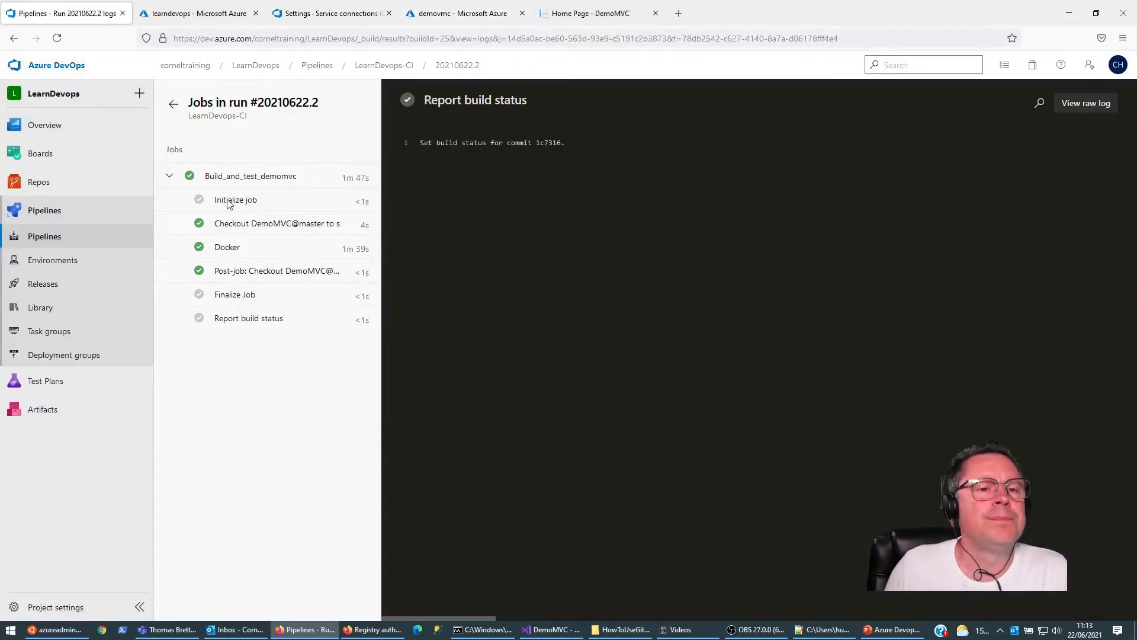
left_click(44, 236)
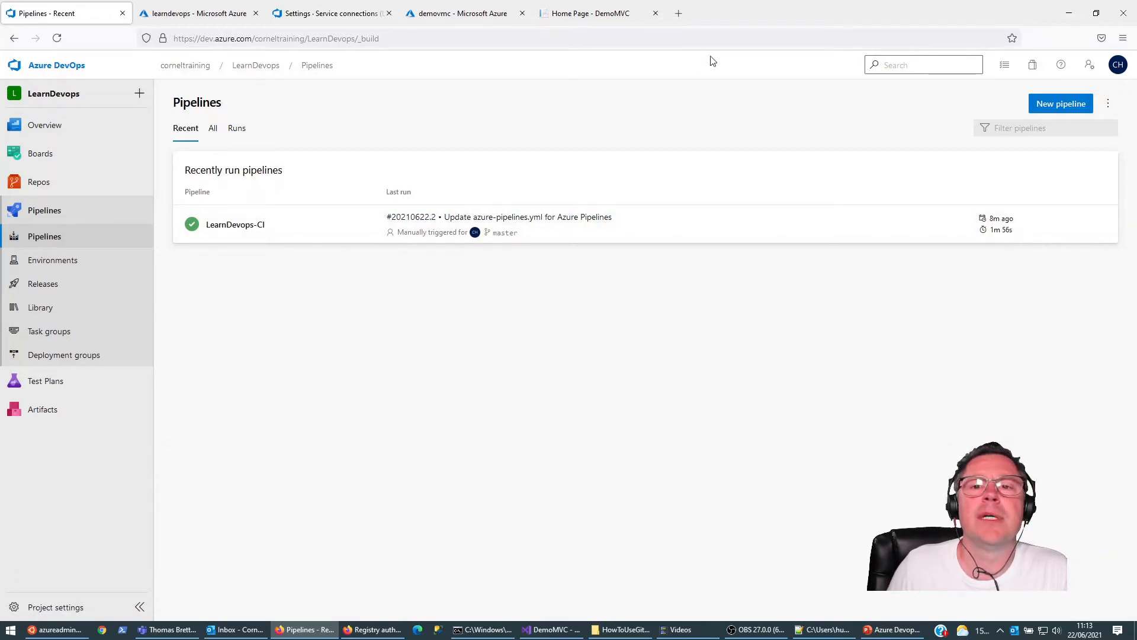
Step: Search the web for gitversion in a new tab and open the documentation on gitversion.net
left_click(679, 13)
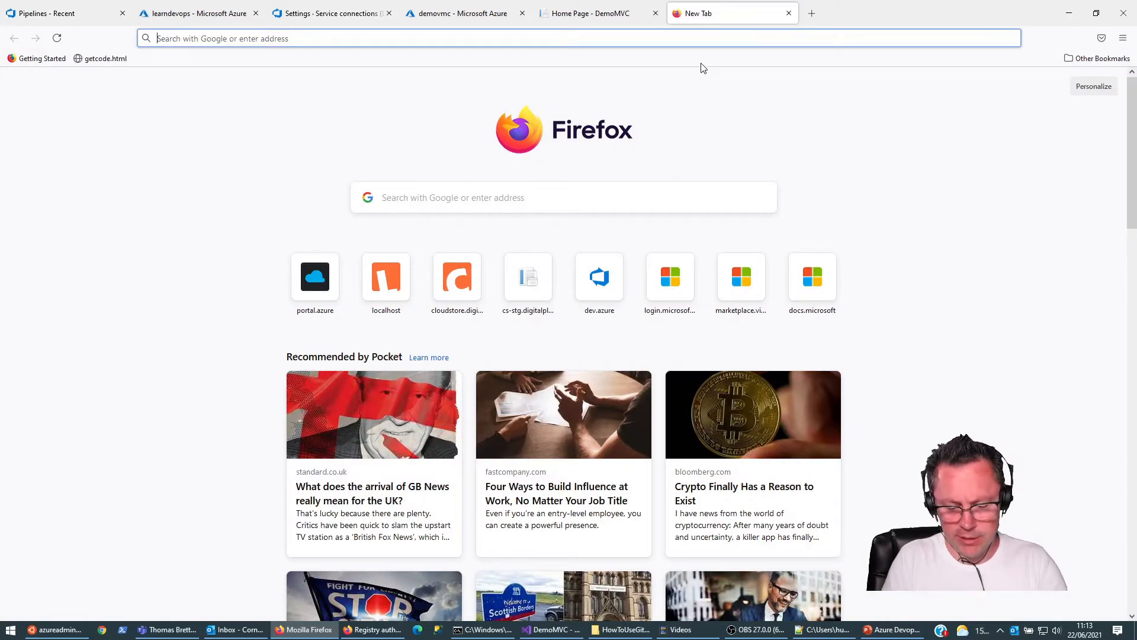
type("gitversion")
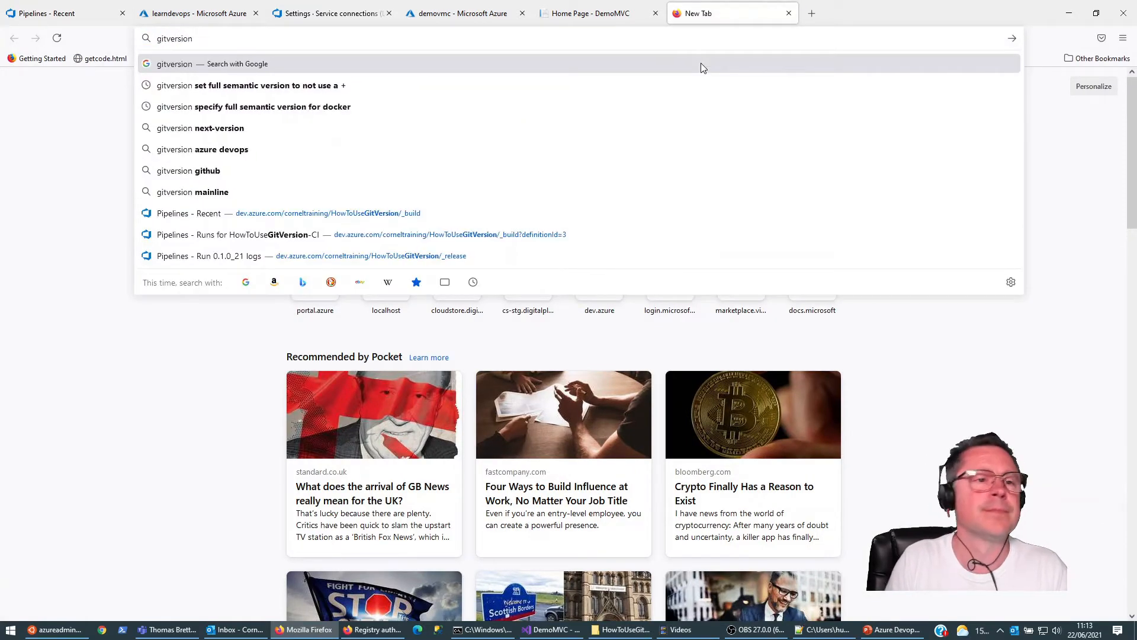
key("Return")
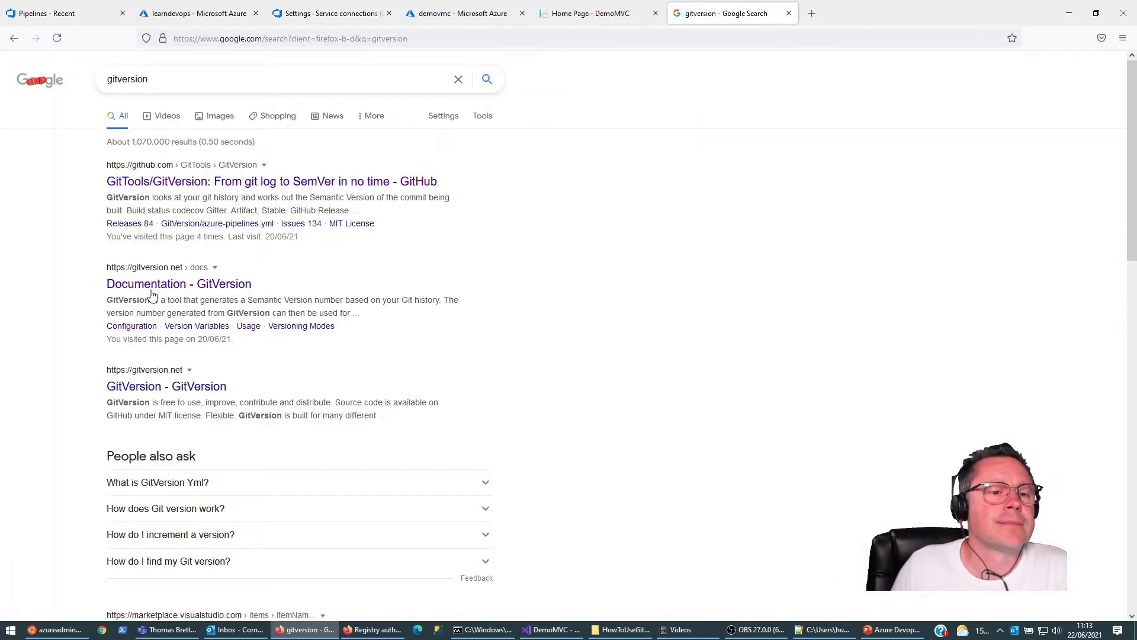
left_click(154, 286)
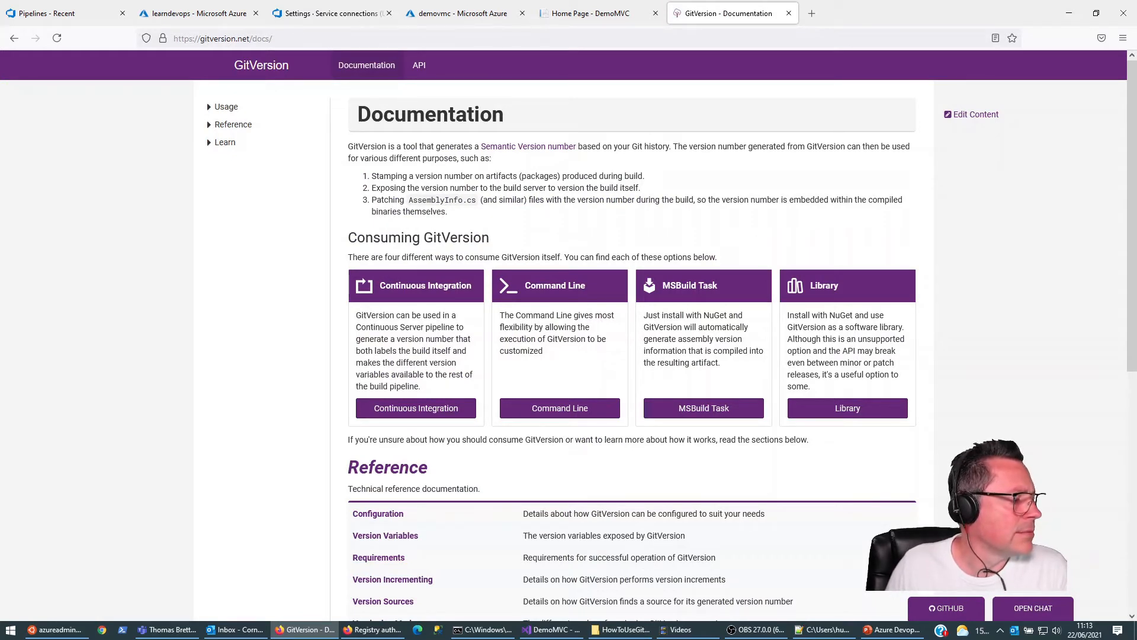
Step: Open GitVersion's command line installation page and copy the dotnet tool install --global GitVersion.Tool command
left_click(209, 108)
left_click(248, 161)
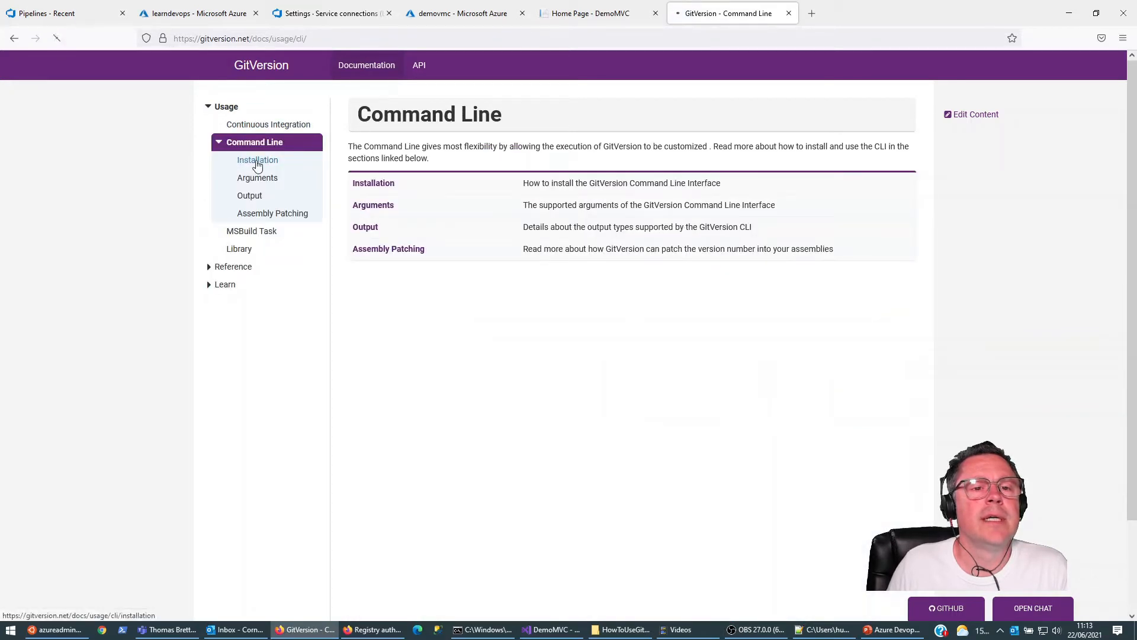
left_click(257, 163)
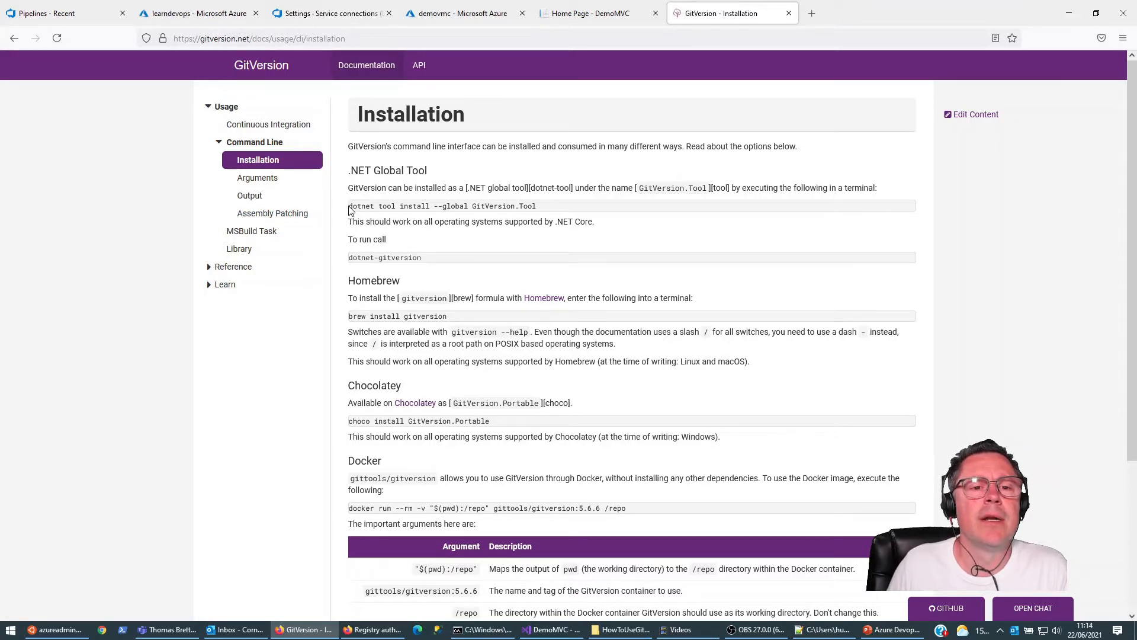
left_click_drag(349, 206, 445, 201)
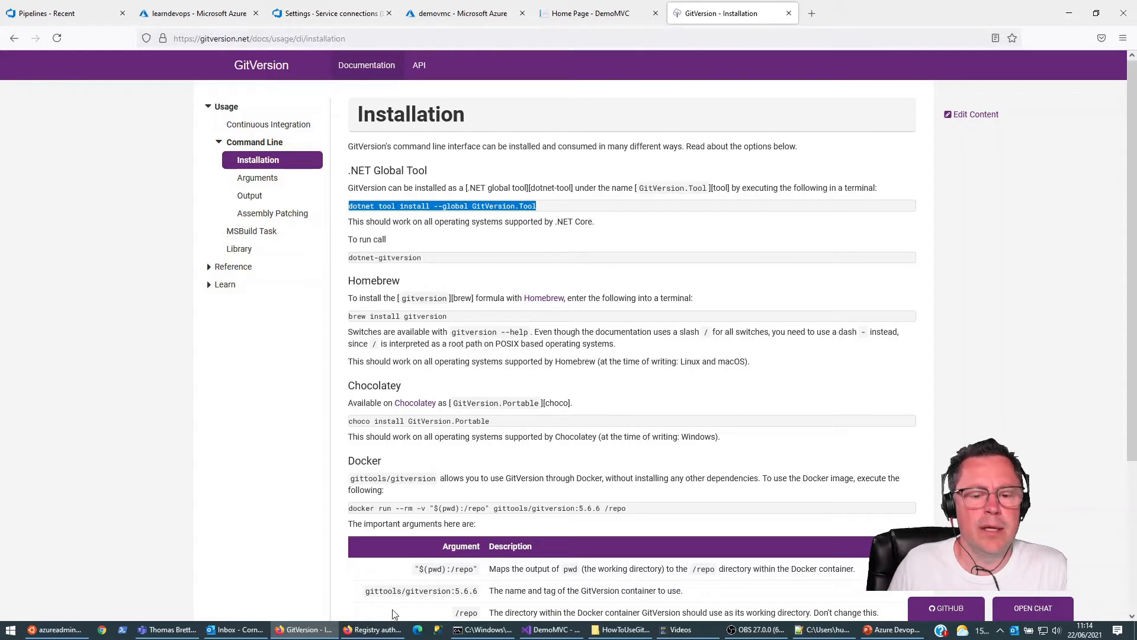
Step: Switch to the Command Prompt and try to list the global .NET tools with dotnet tool -g list
left_click(458, 631)
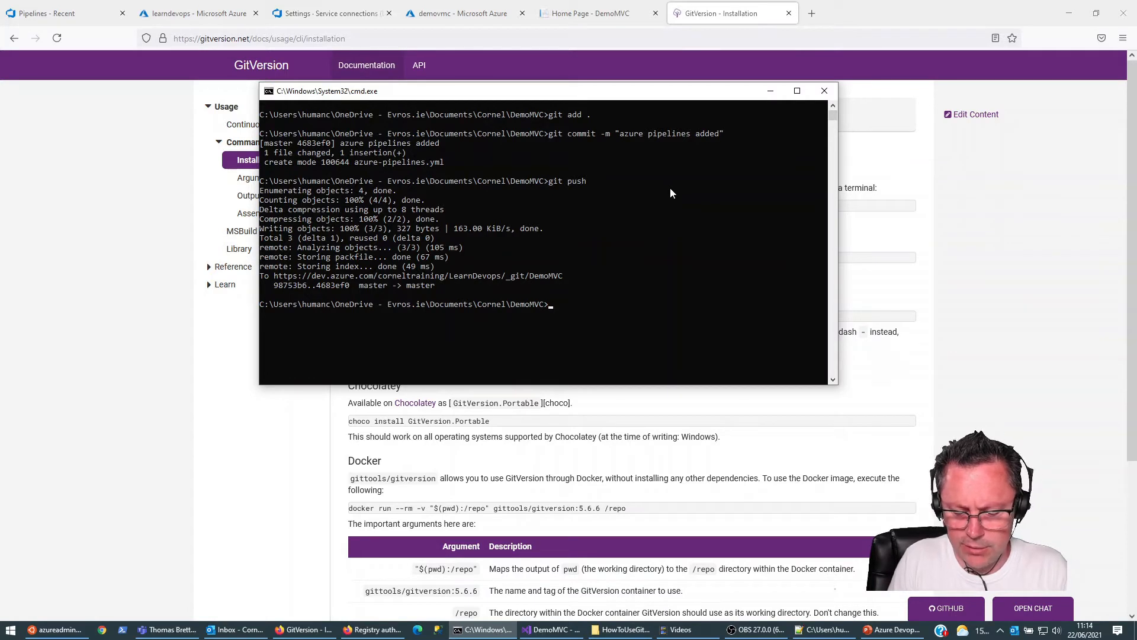
type("dotnet")
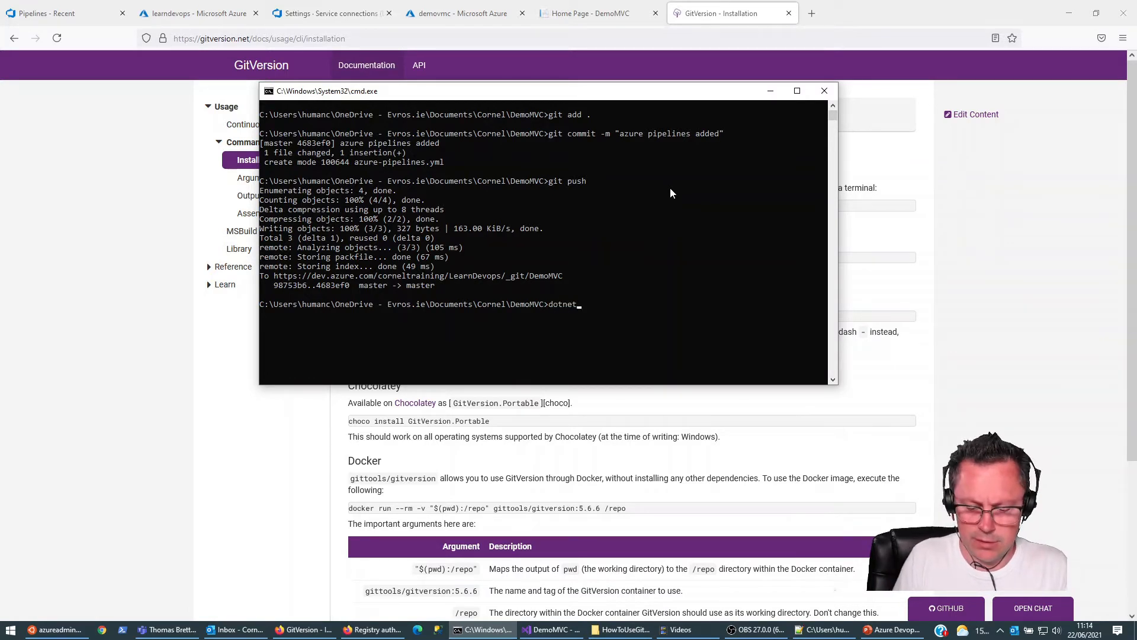
type(" to")
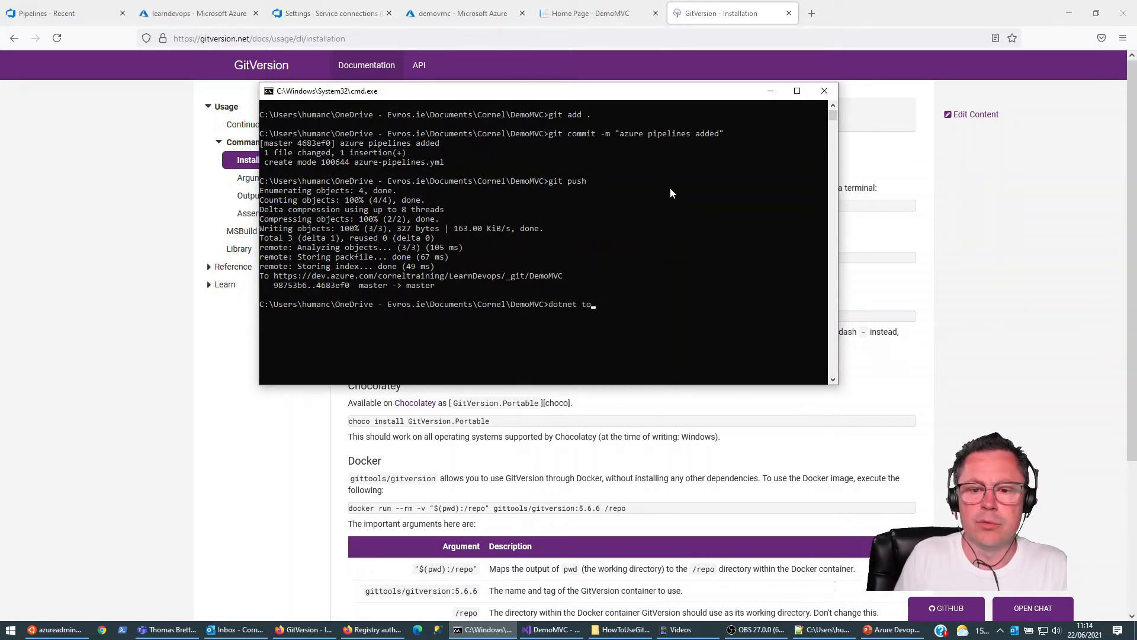
type("ol -g list")
key("Return")
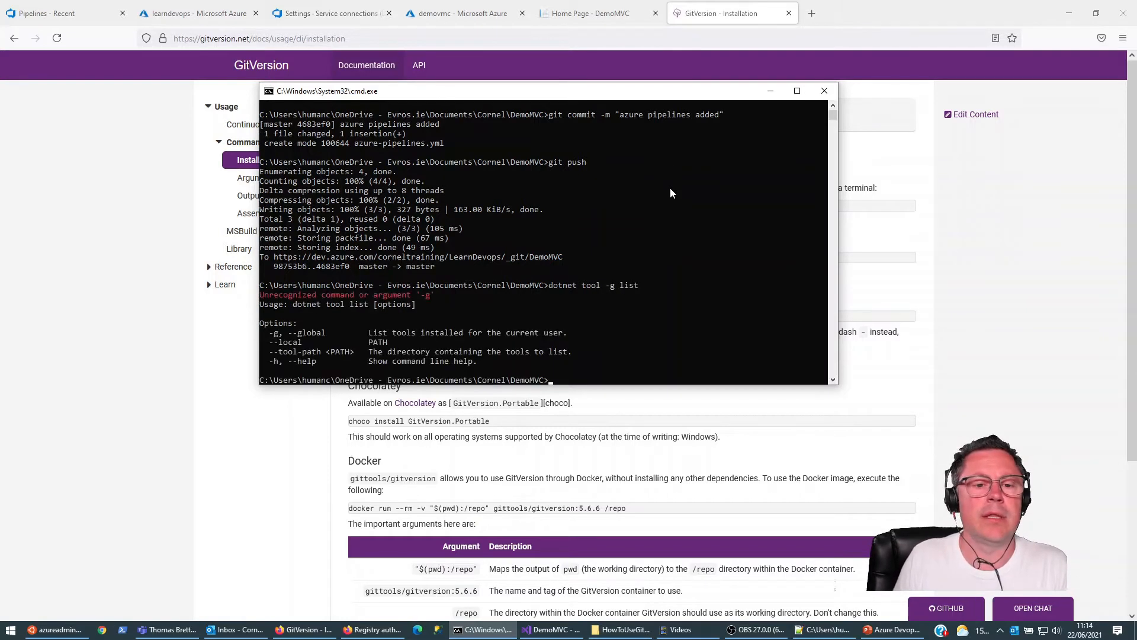
Step: List the installed .NET tools with dotnet tool list, and the global ones with dotnet tool list -g
key("Up")
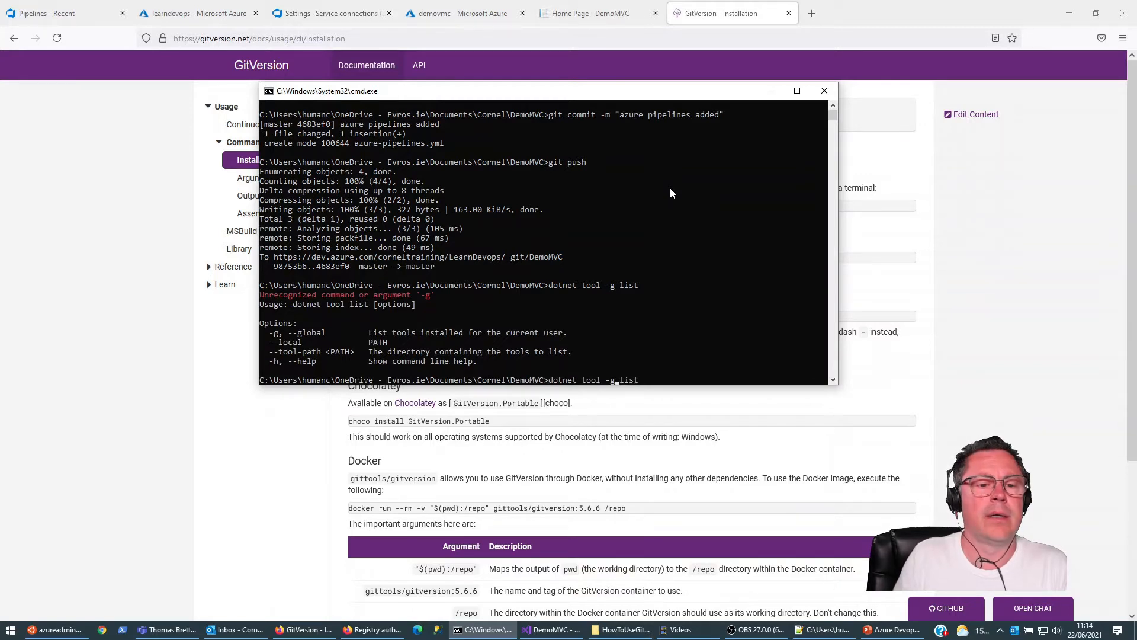
key("BackSpace")
key("BackSpace")
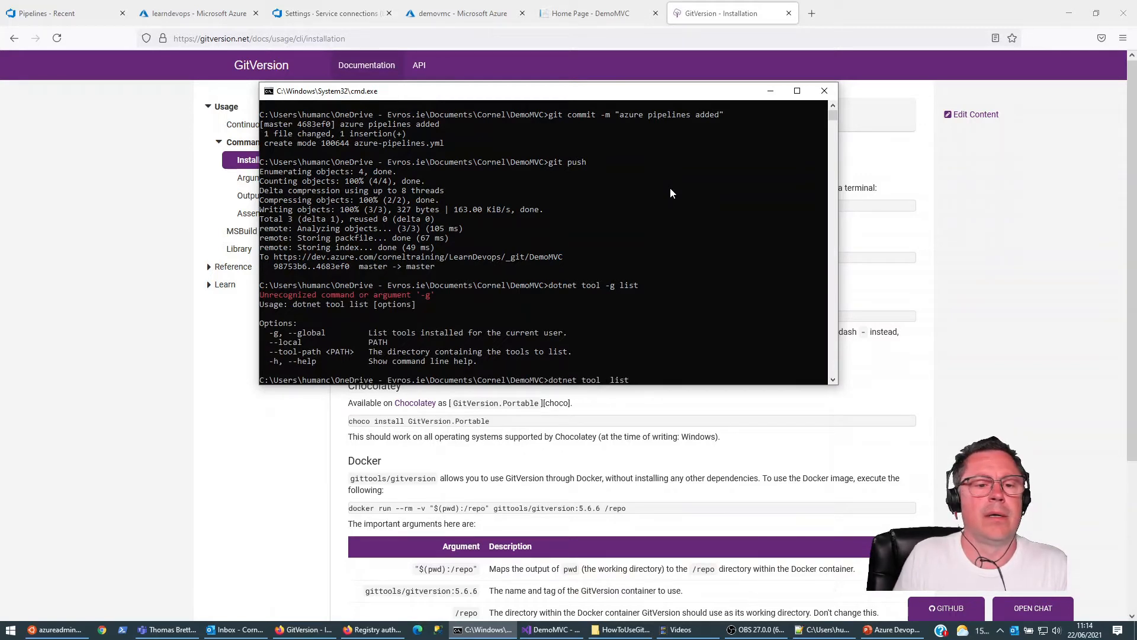
key("BackSpace")
key("Return")
key("Up")
type("-g")
key("Return")
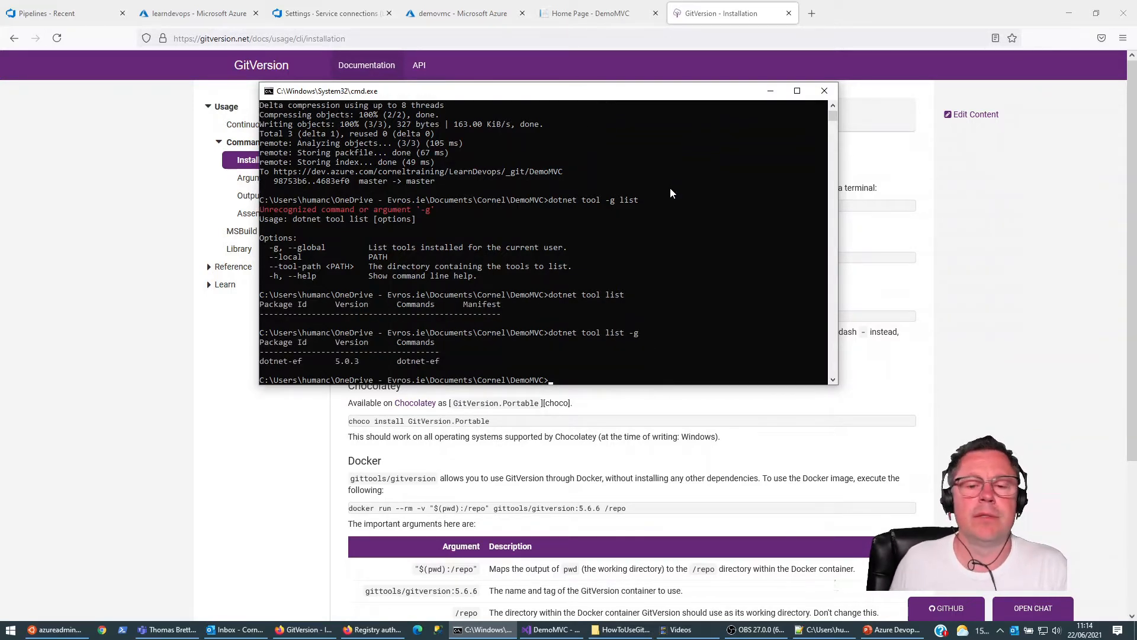
Step: Try to install GitVersion by running the copied command dotnet tool install --global GitVersion.Tool
type("dotnet tool install --global GitVersion.Tool")
key("Return")
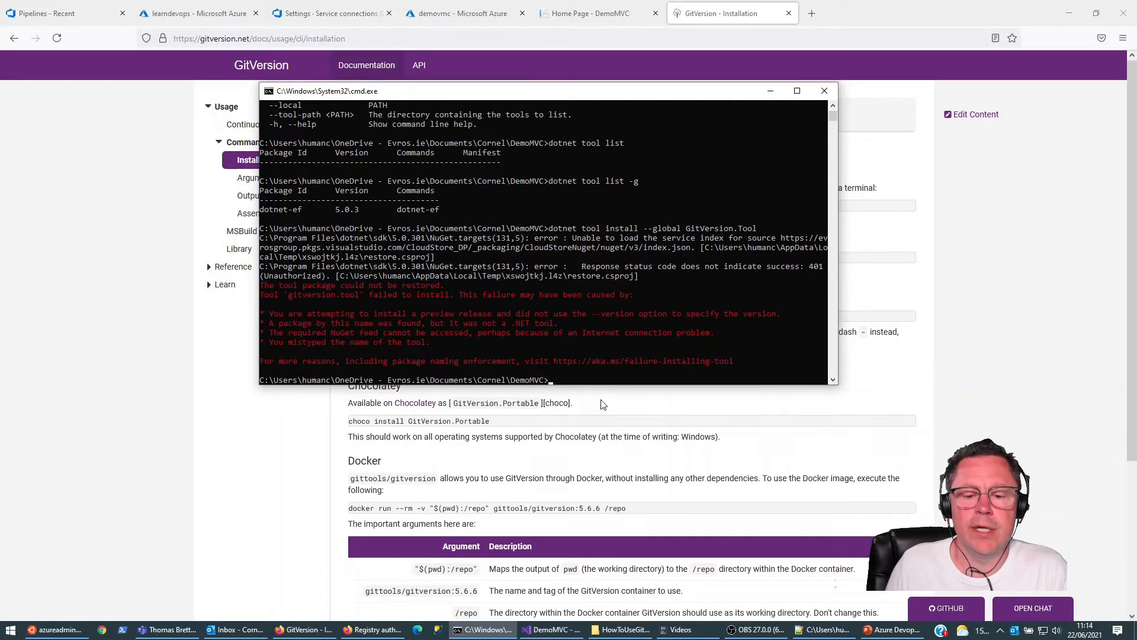
Step: Open File Explorer in a maximized window and go to the %appdata% Roaming folder
mouse_move(619, 633)
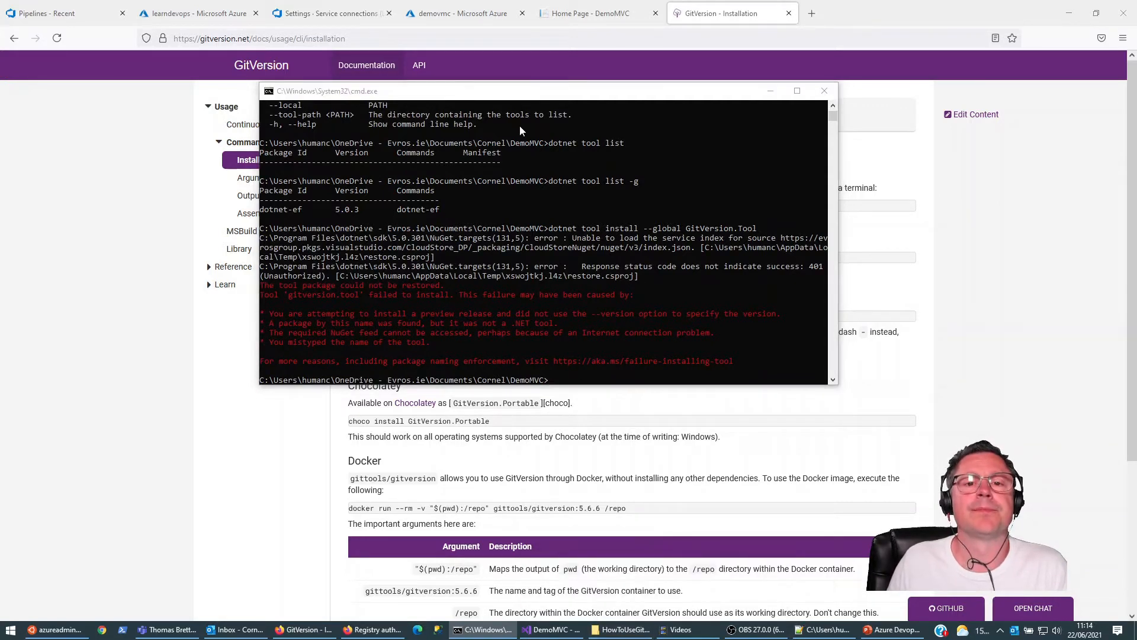
key("super+e")
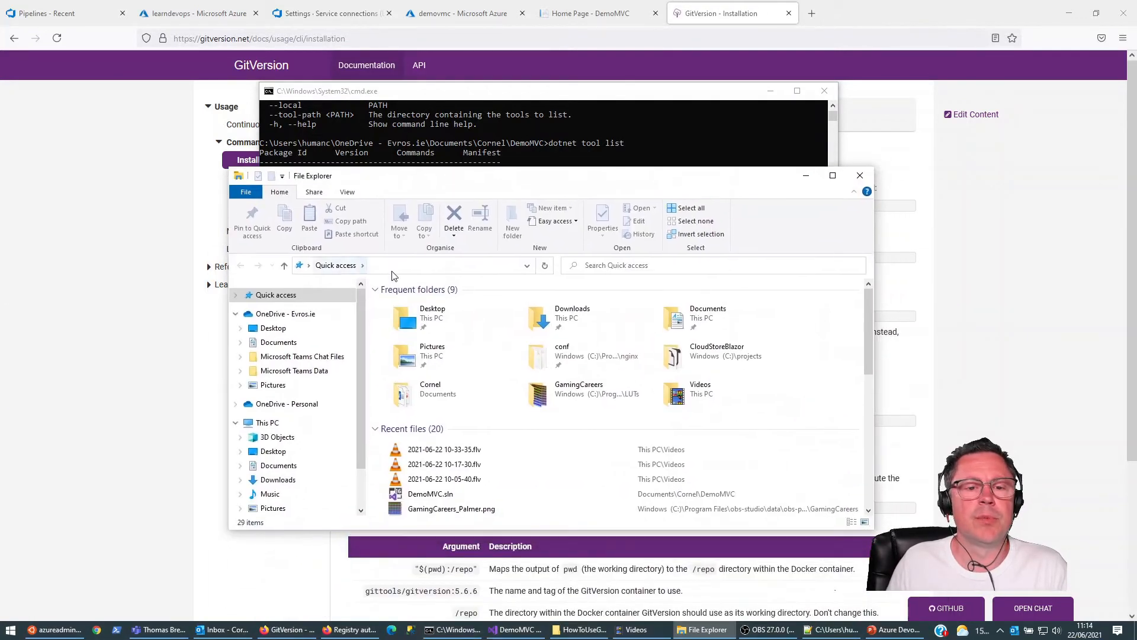
left_click(395, 265)
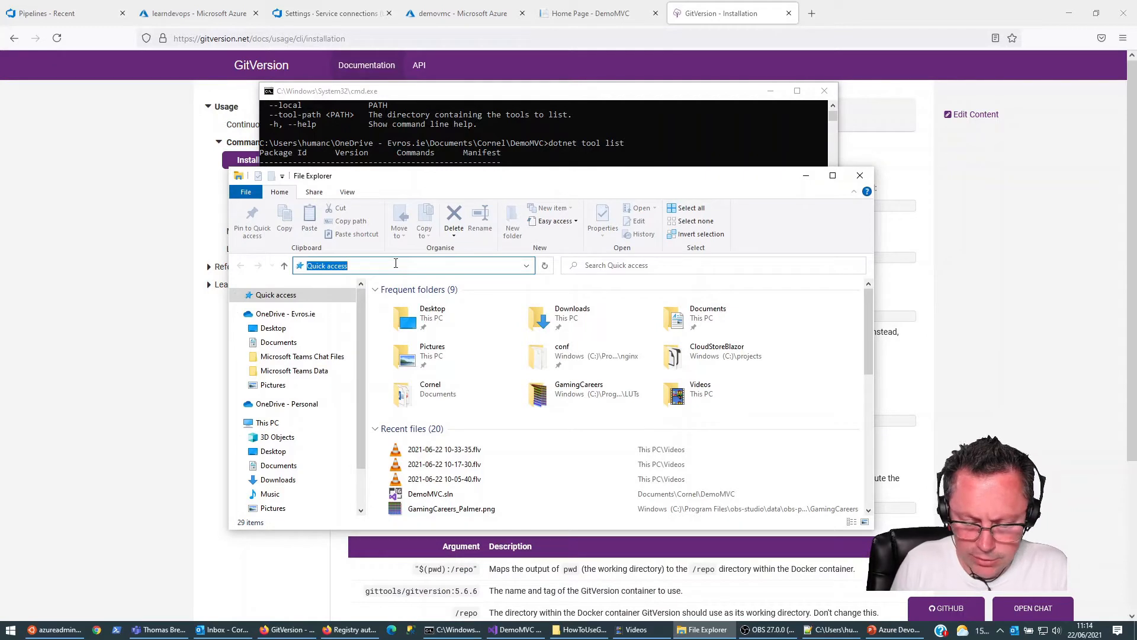
type("%appdata%")
key("ctrl+a")
key("Return")
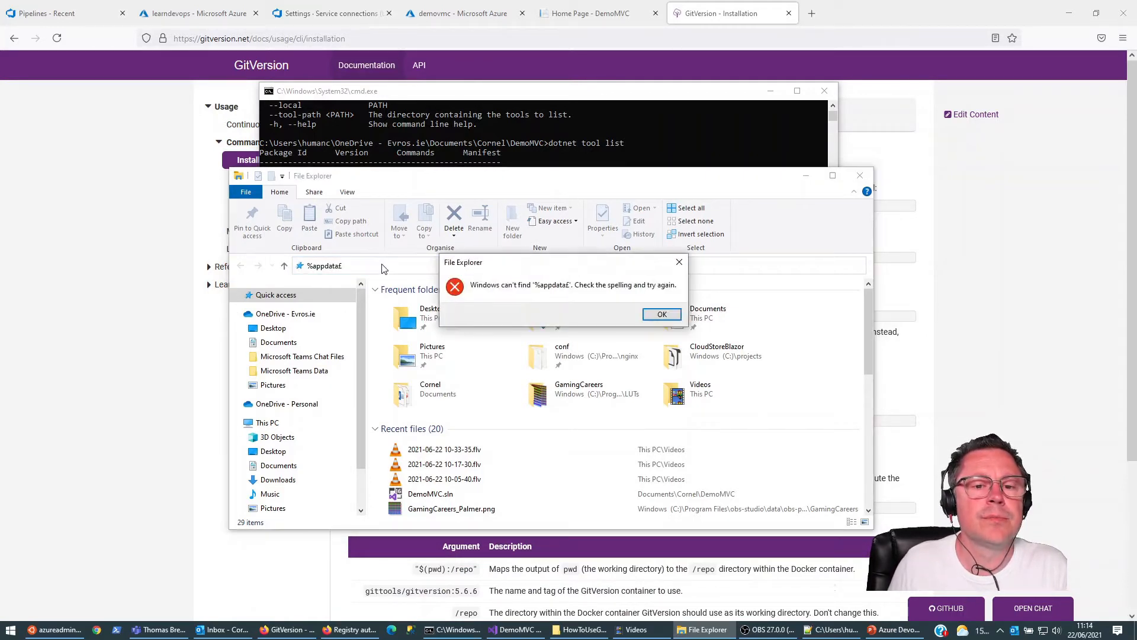
left_click(658, 316)
left_click(377, 265)
left_click(377, 266)
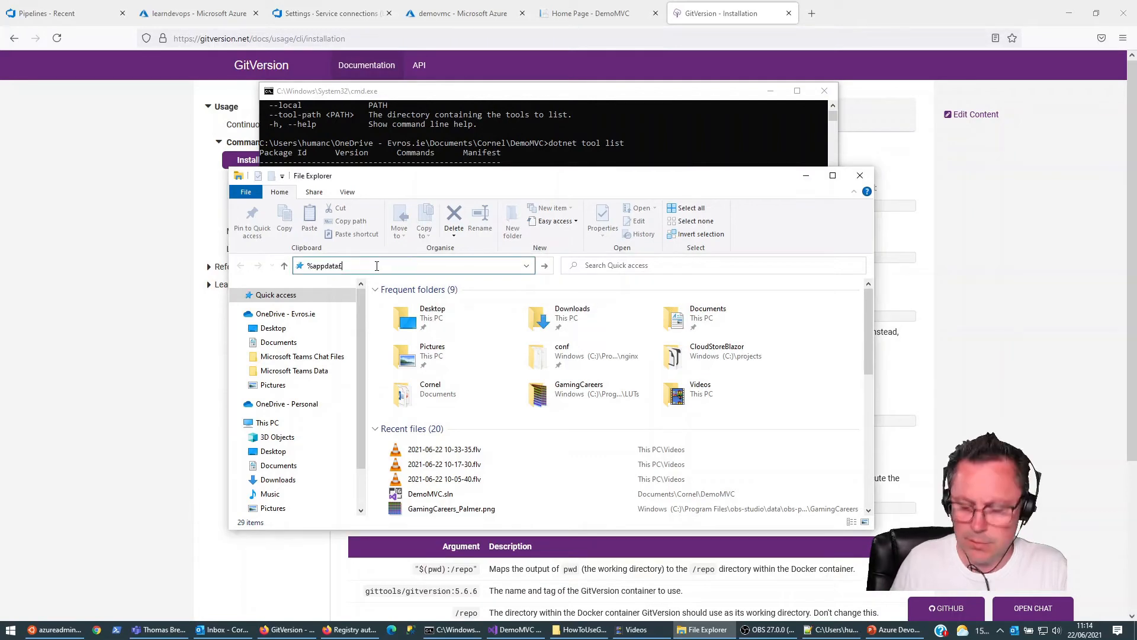
type("%")
key("Return")
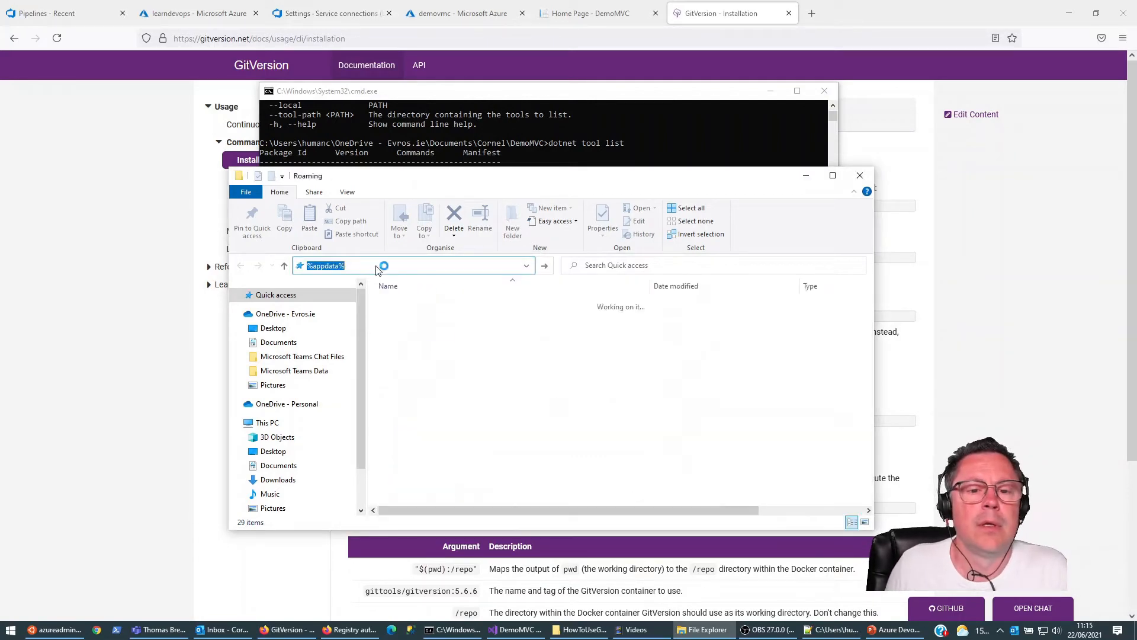
left_click(838, 177)
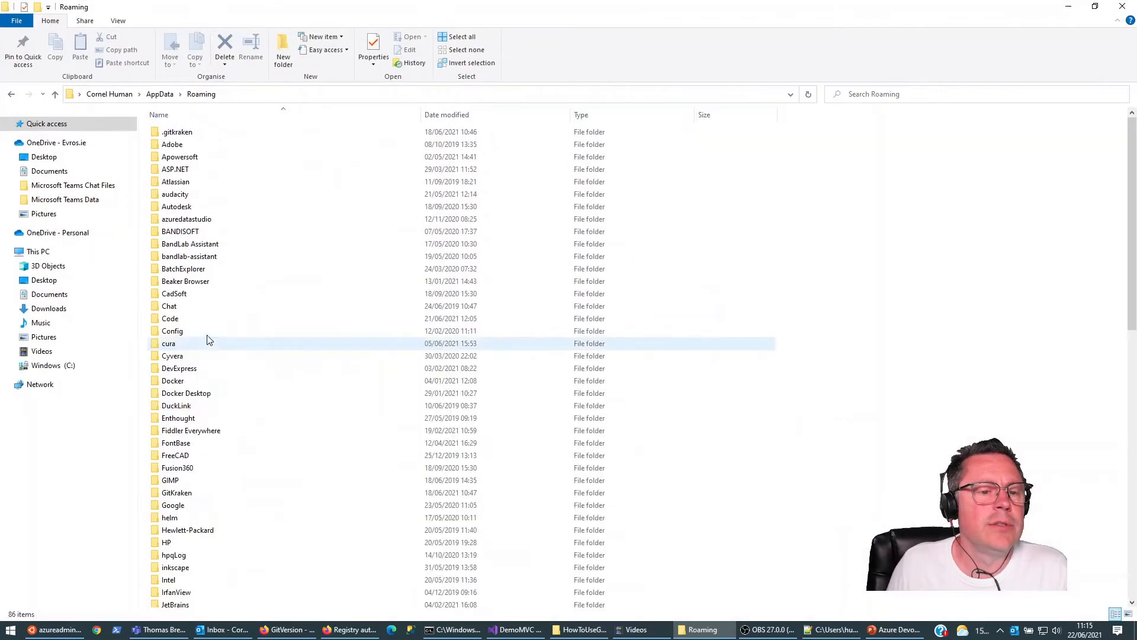
Step: Open NuGet.Config from the Roaming folder's NuGet subfolder in Notepad++
scroll(185, 527, "down", 6)
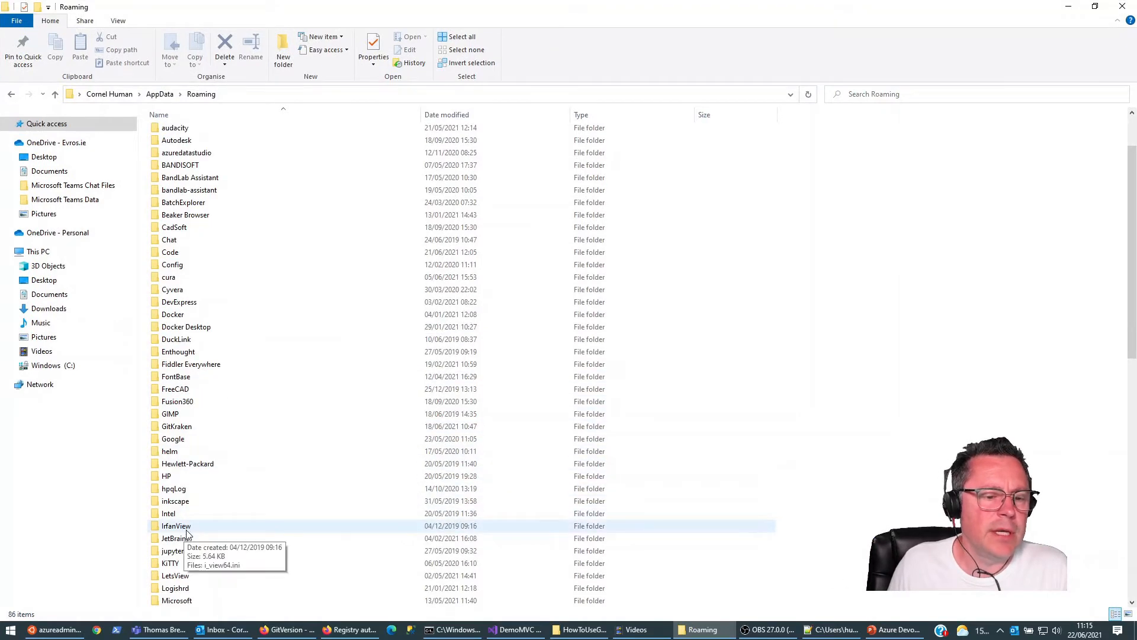
scroll(184, 533, "down", 2)
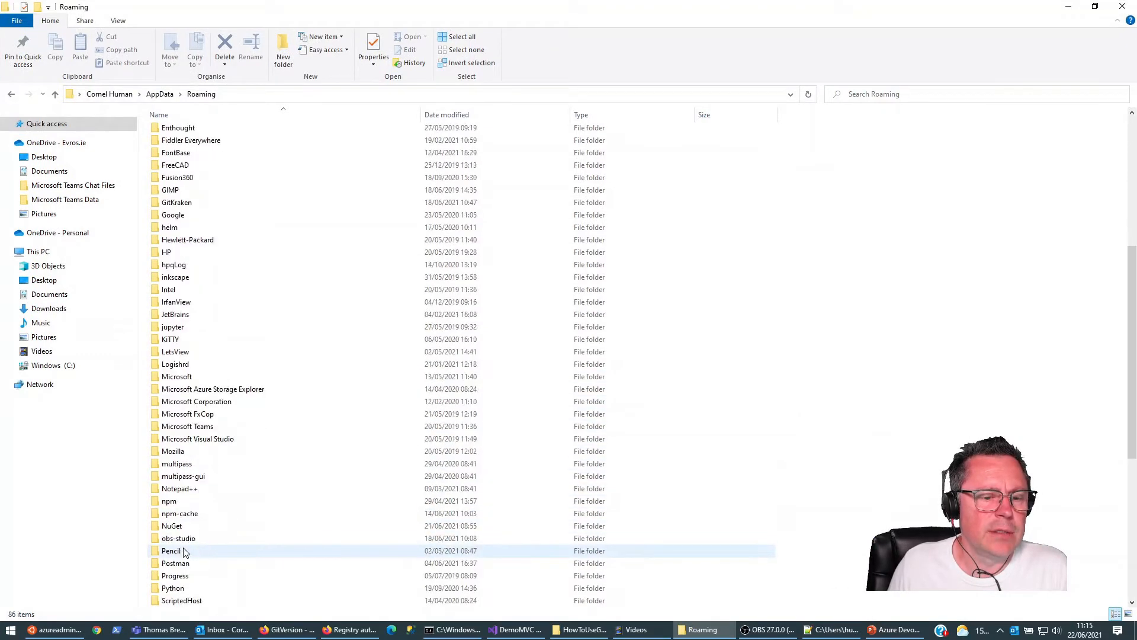
left_click(180, 525)
double_click(180, 525)
left_click(173, 132)
right_click(173, 131)
left_click(213, 191)
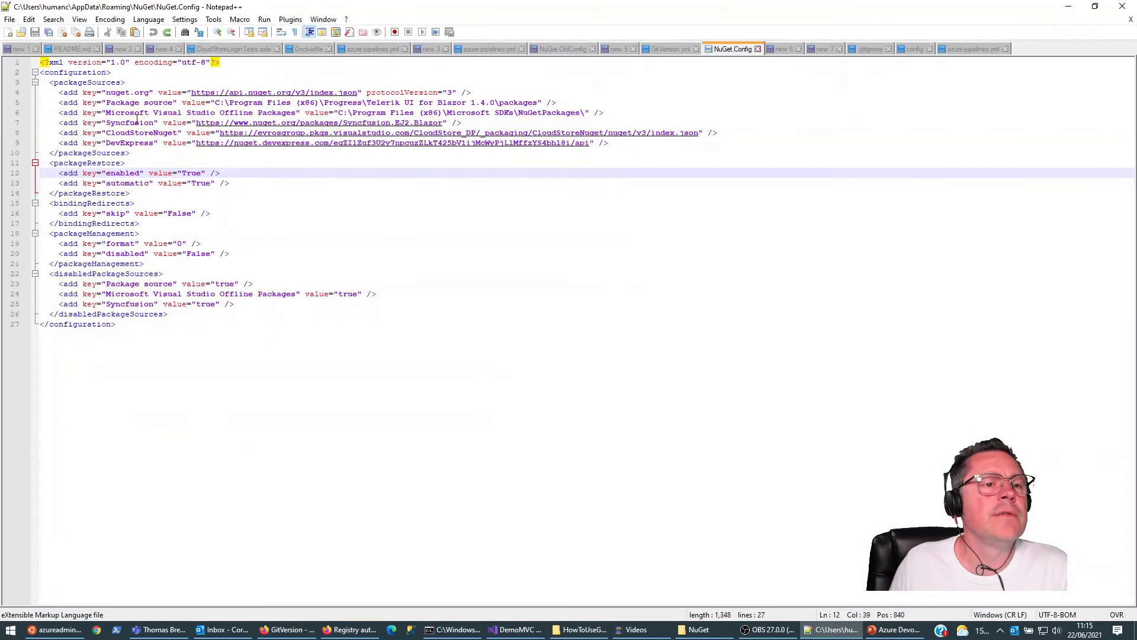
Step: Cut the Syncfusion, CloudStoreNuget and DevExpress entries from packageSources in NuGet.Config and save the file
left_click(137, 121)
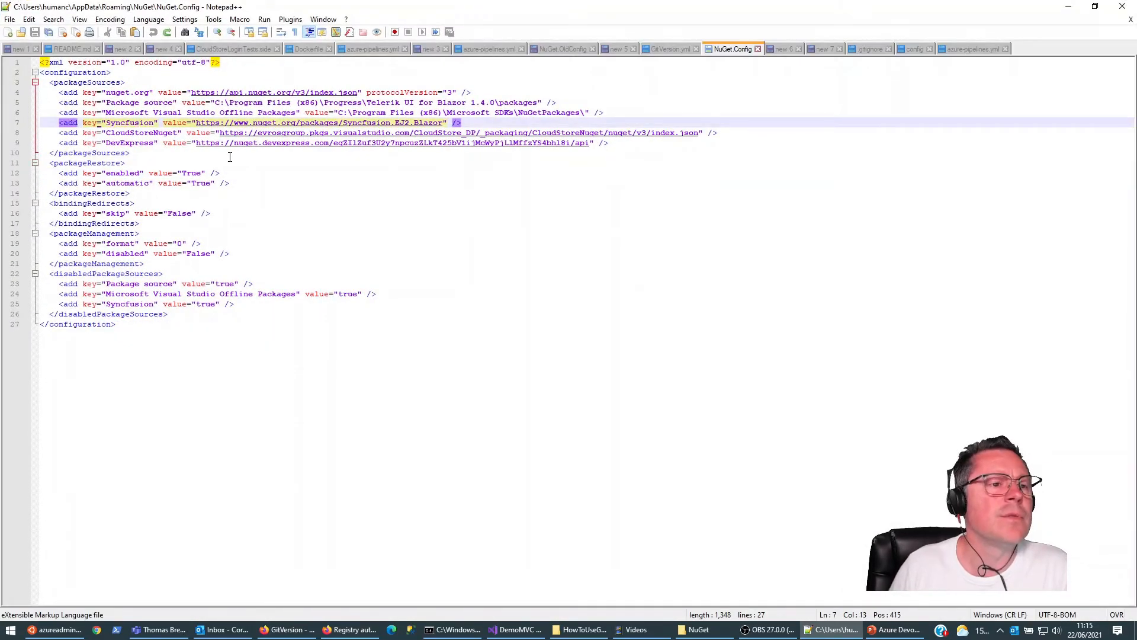
key("Home")
key("shift+Down")
key("shift+Down")
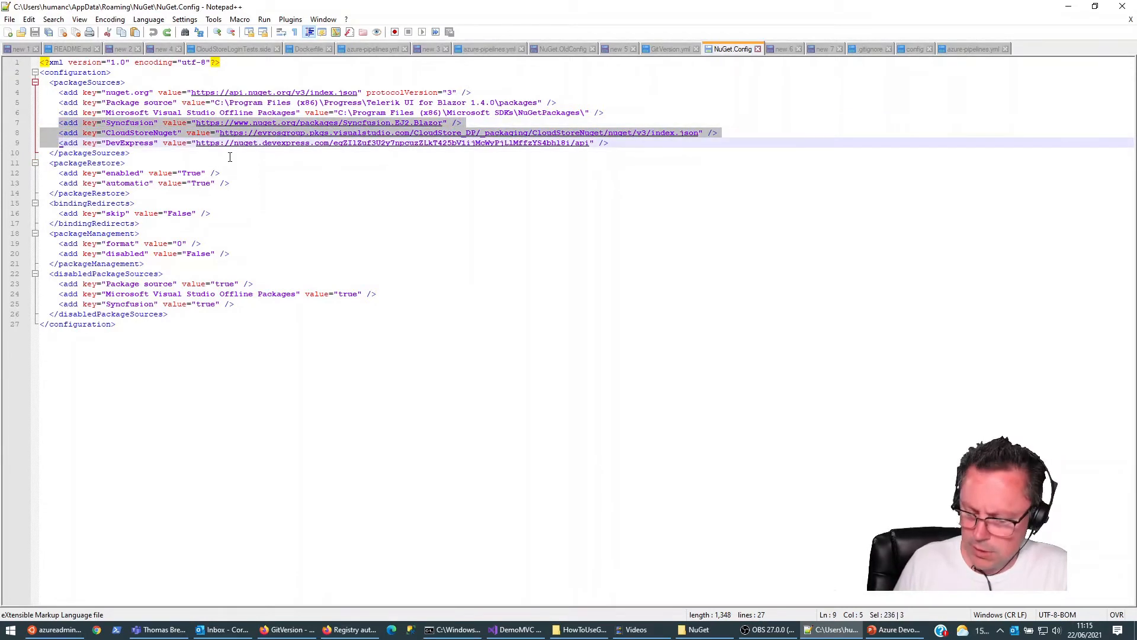
key("shift+End")
key("ctrl+c")
key("Delete")
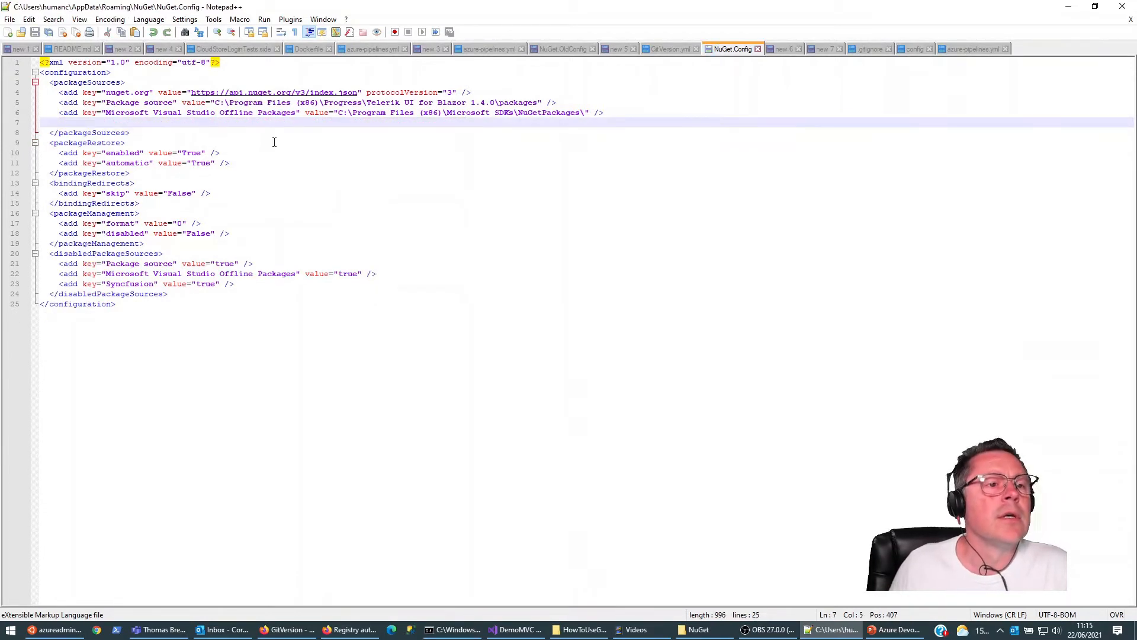
Step: Return to the Command Prompt and rerun dotnet tool install --global GitVersion.Tool
left_click(451, 630)
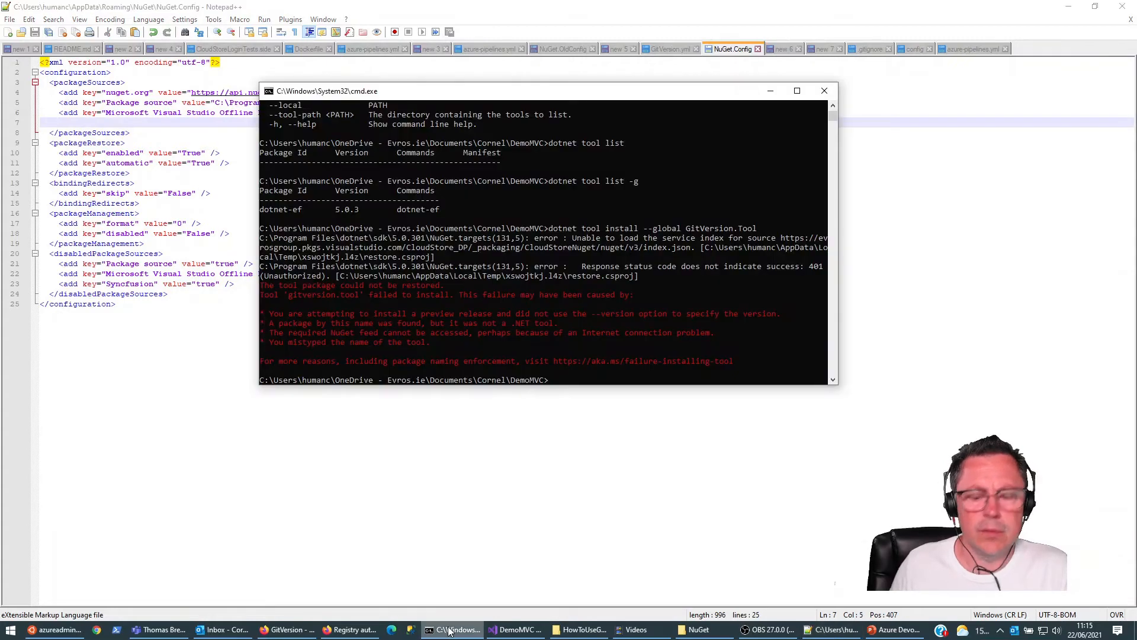
key("Up")
key("Return")
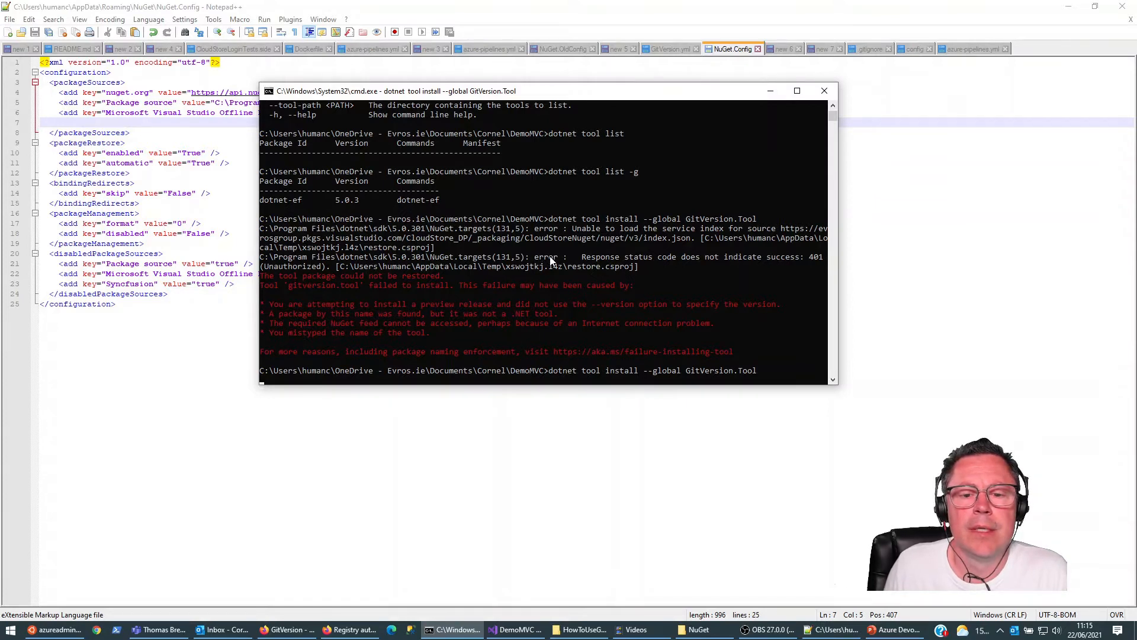
Step: Paste the three removed package sources back into NuGet.Config, save and close the file, and minimize Notepad++
left_click(134, 123)
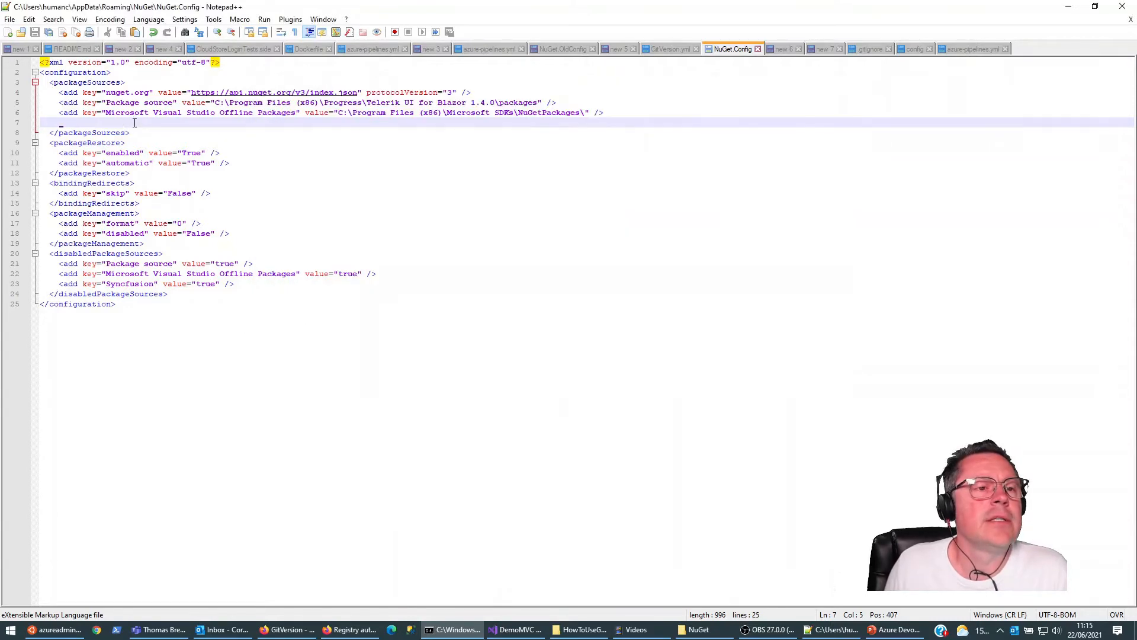
key("ctrl+v")
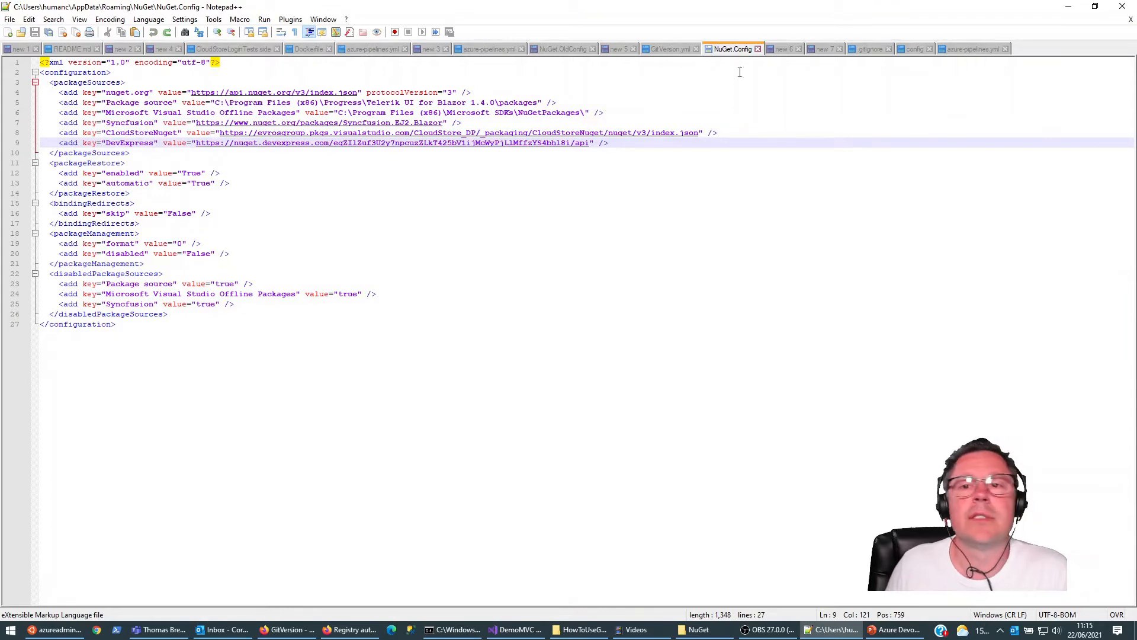
left_click(757, 49)
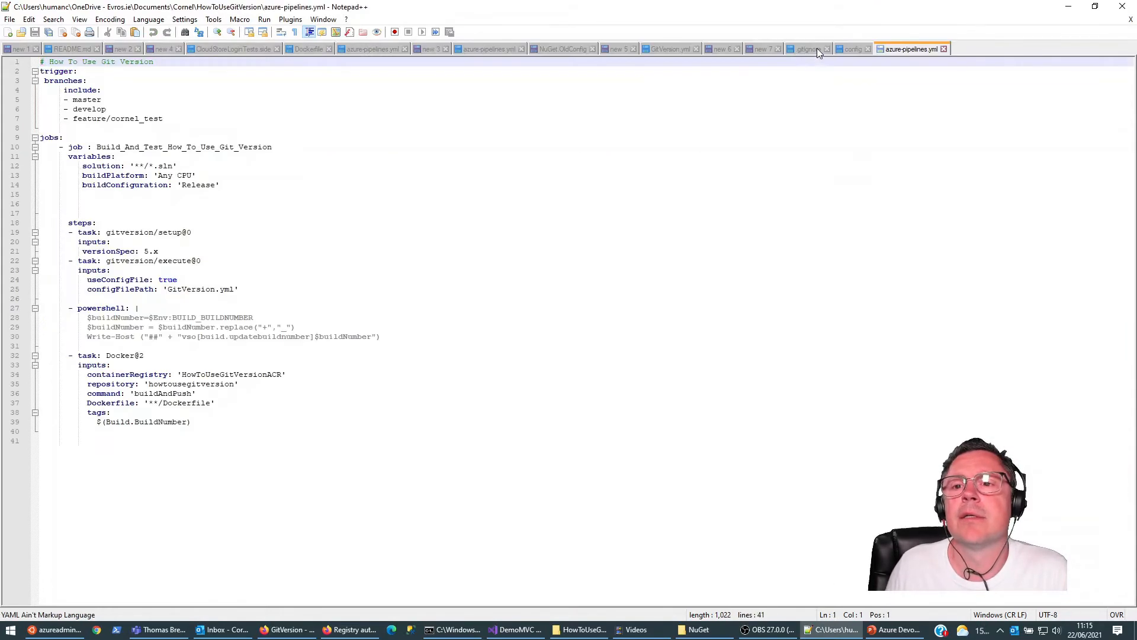
left_click(1068, 6)
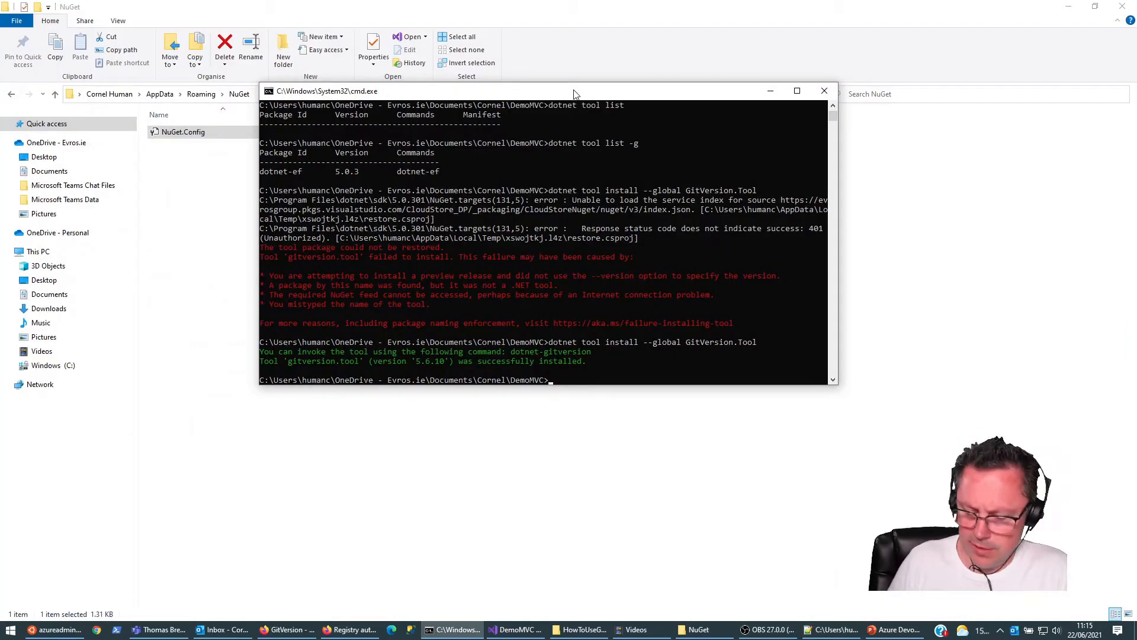
Step: List the global .NET tools again with dotnet tool list -g
key("Up")
key("Up")
key("Up")
key("Return")
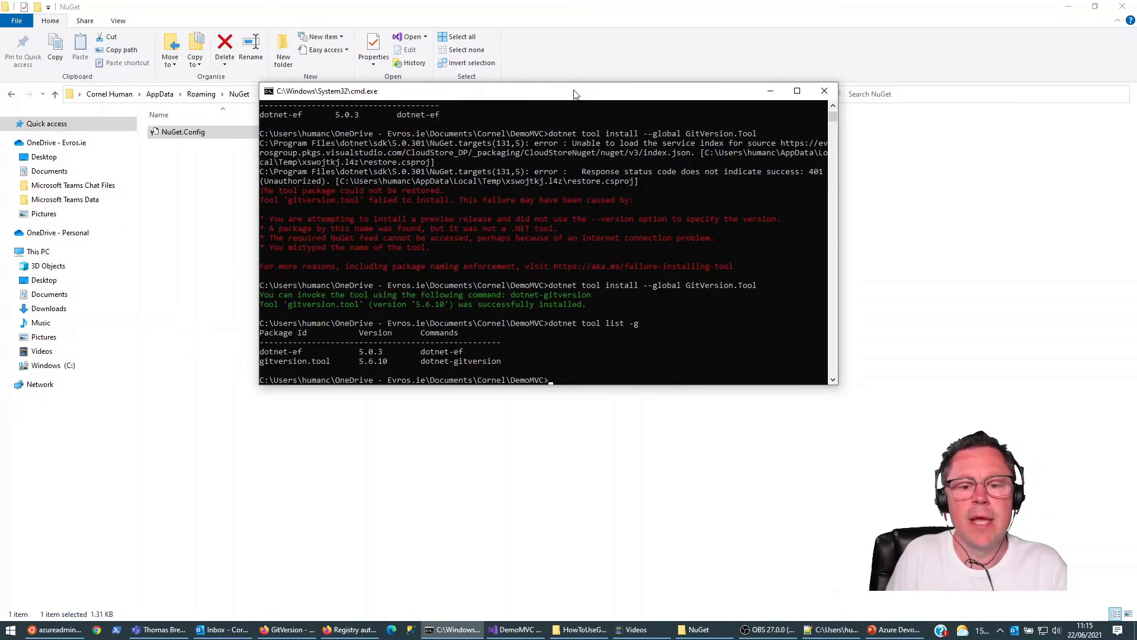
Step: Run dotnet-gitversion in the DemoMVC folder to calculate the repository's version variables
type("gitversion")
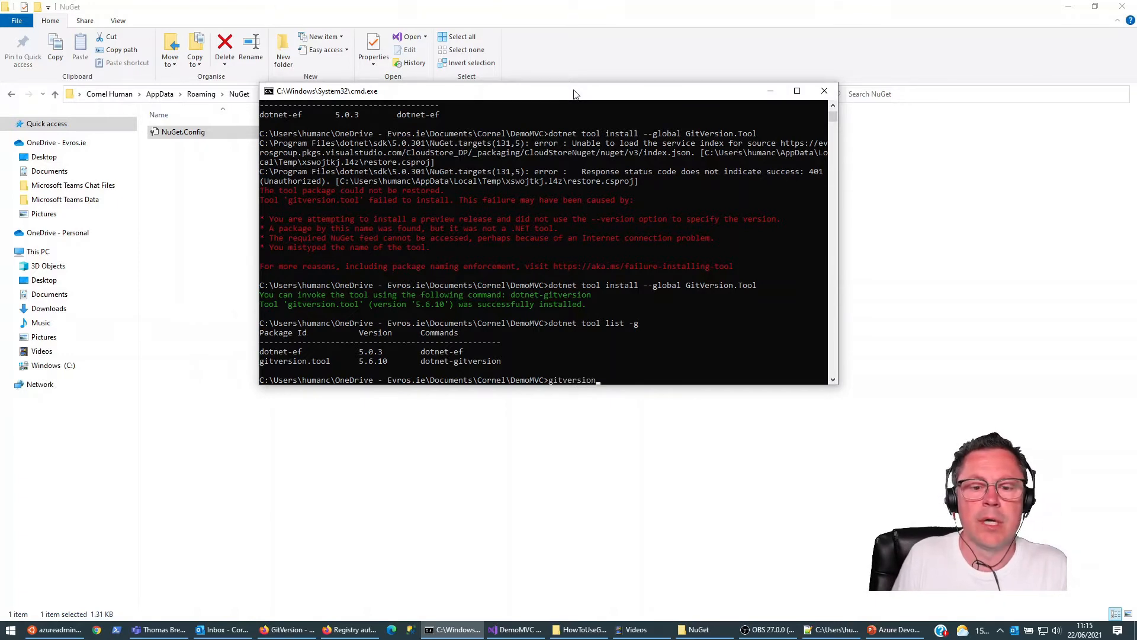
key("Home")
type("dotnet-")
key("Return")
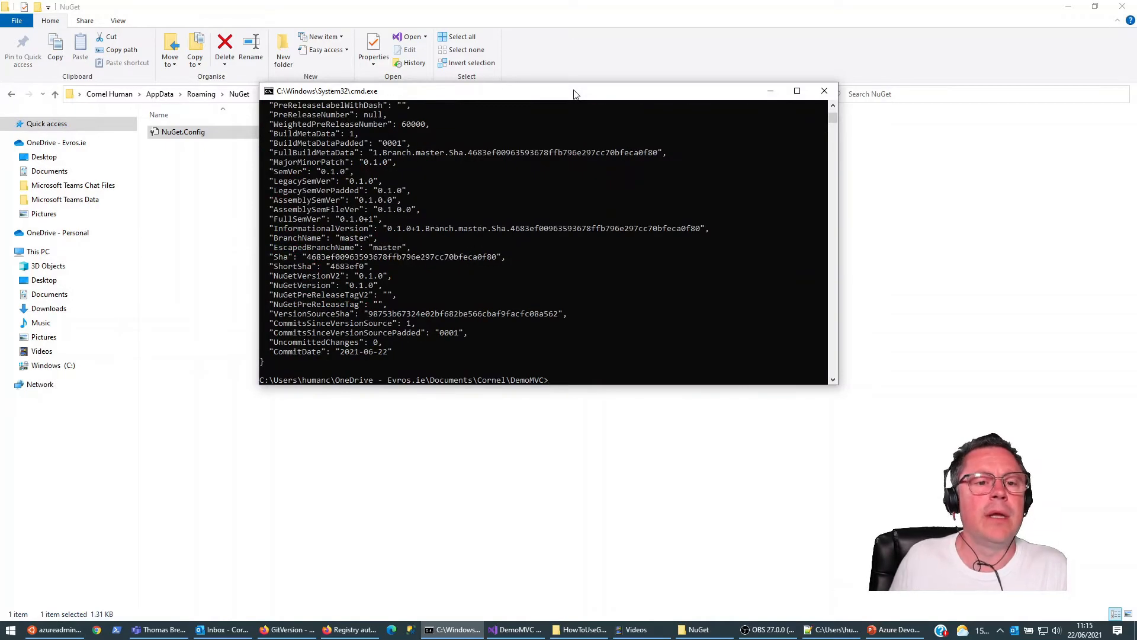
Step: Examine the version variables in the dotnet-gitversion output, such as SemVer, FullSemVer, BranchName and the commit details
scroll(533, 240, "up", 6)
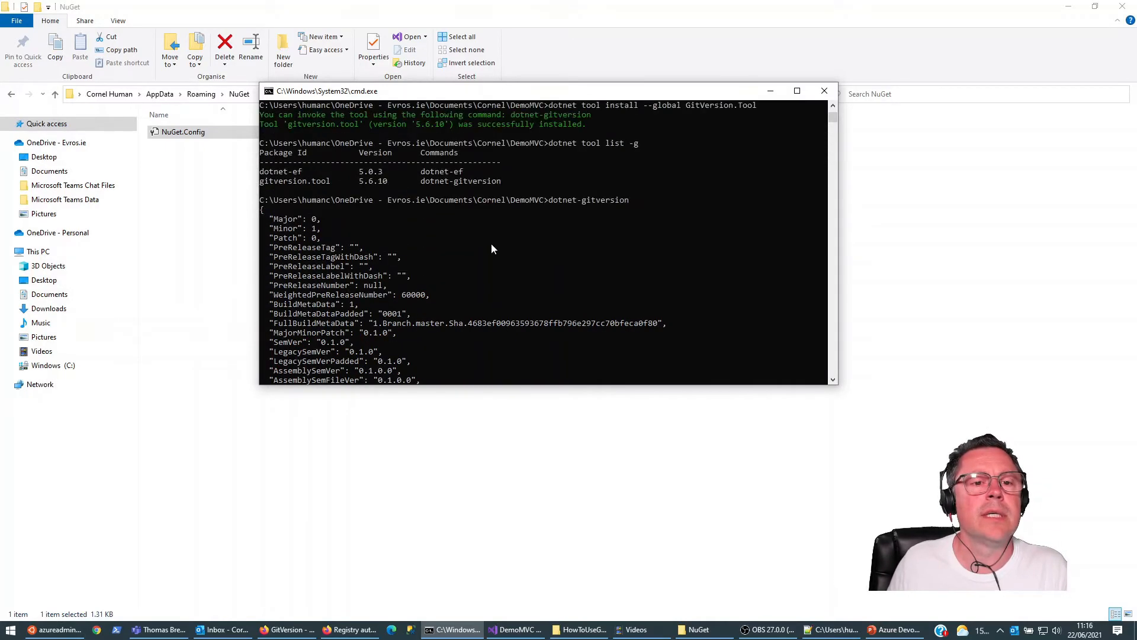
scroll(342, 215, "down", 3)
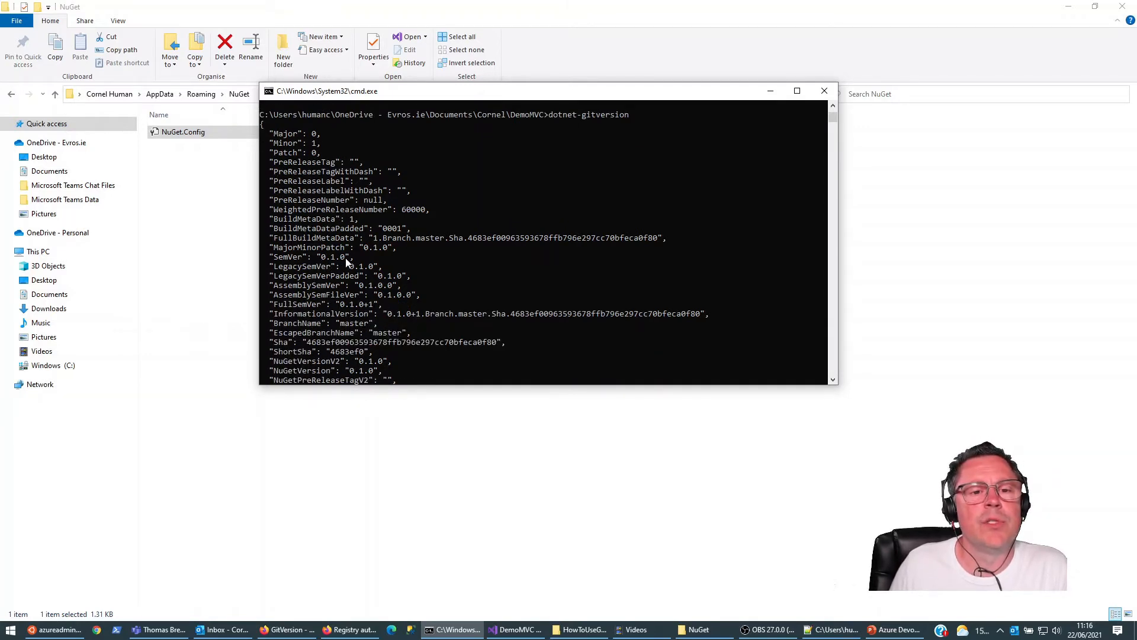
scroll(459, 186, "down", 2)
scroll(474, 199, "down", 1)
scroll(475, 200, "down", 2)
scroll(446, 214, "up", 2)
scroll(377, 201, "up", 4)
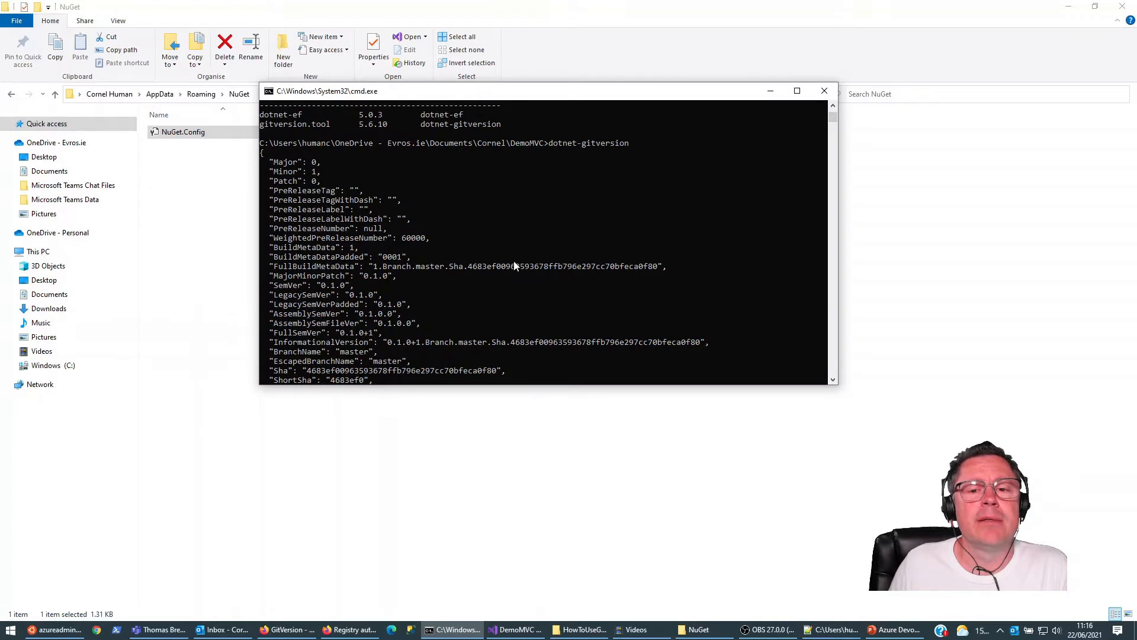
scroll(373, 226, "down", 2)
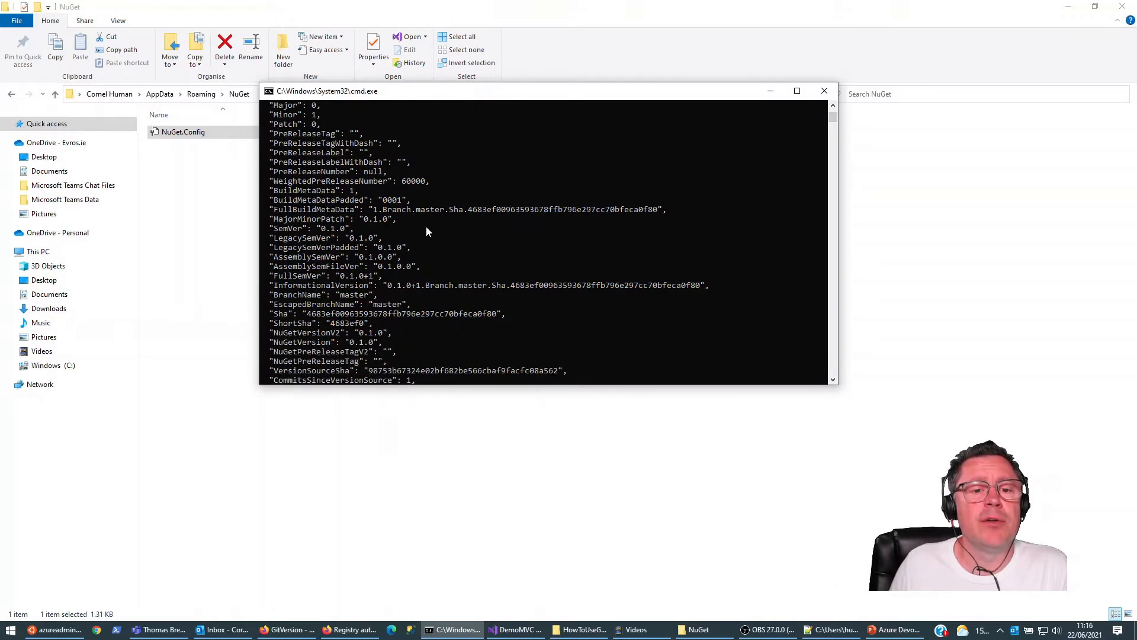
scroll(520, 222, "down", 4)
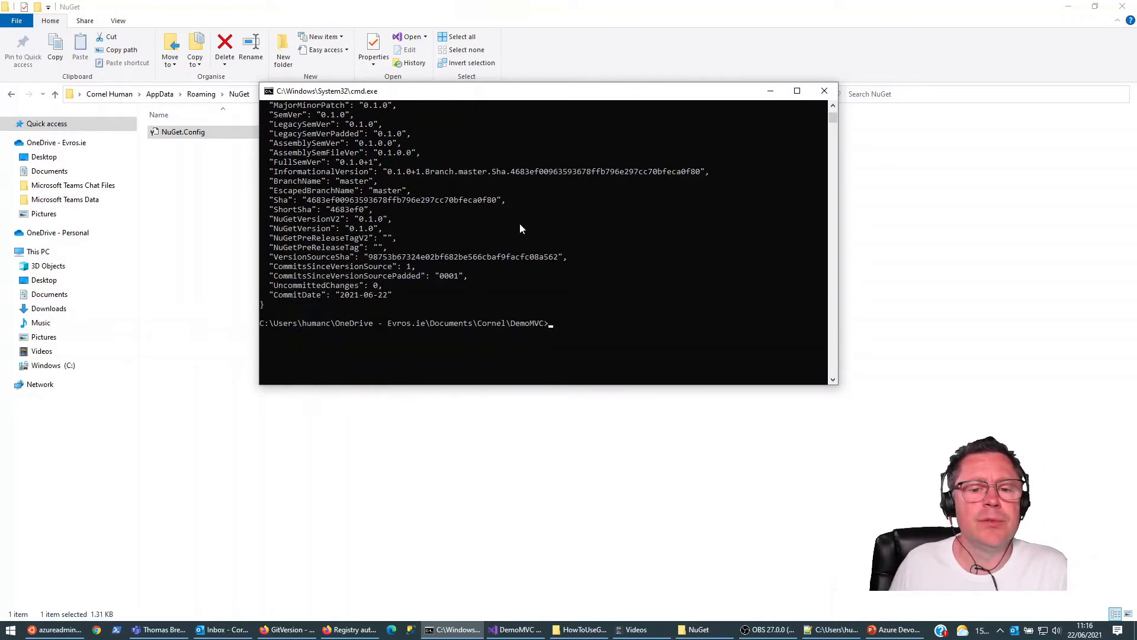
Step: Run dotnet-gitversion init and start its getting started wizard with option 2
key("Up")
type("init")
key("Return")
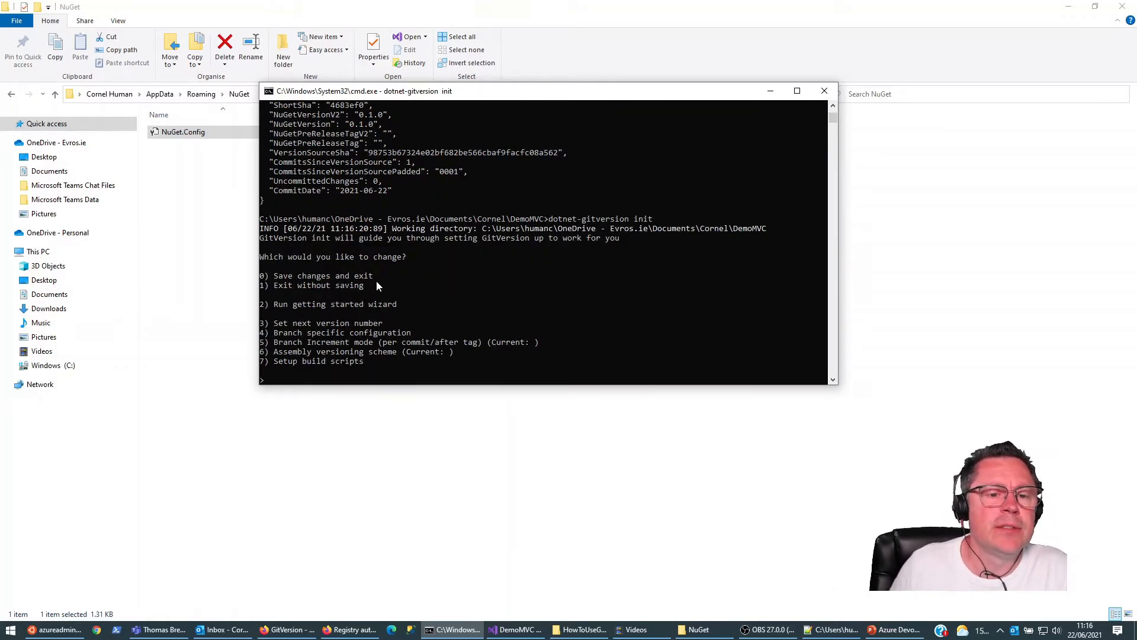
type("2")
key("Return")
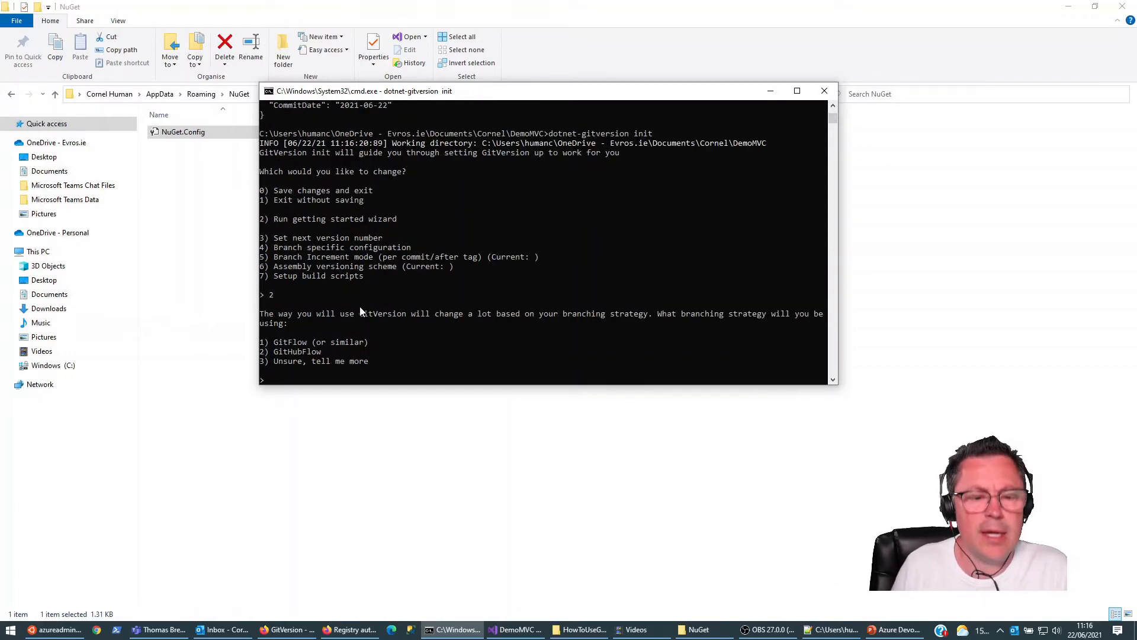
Step: Choose GitFlow as branching strategy and continuous delivery as increment mode, then save the changes and exit the GitVersion setup
type("1")
key("Return")
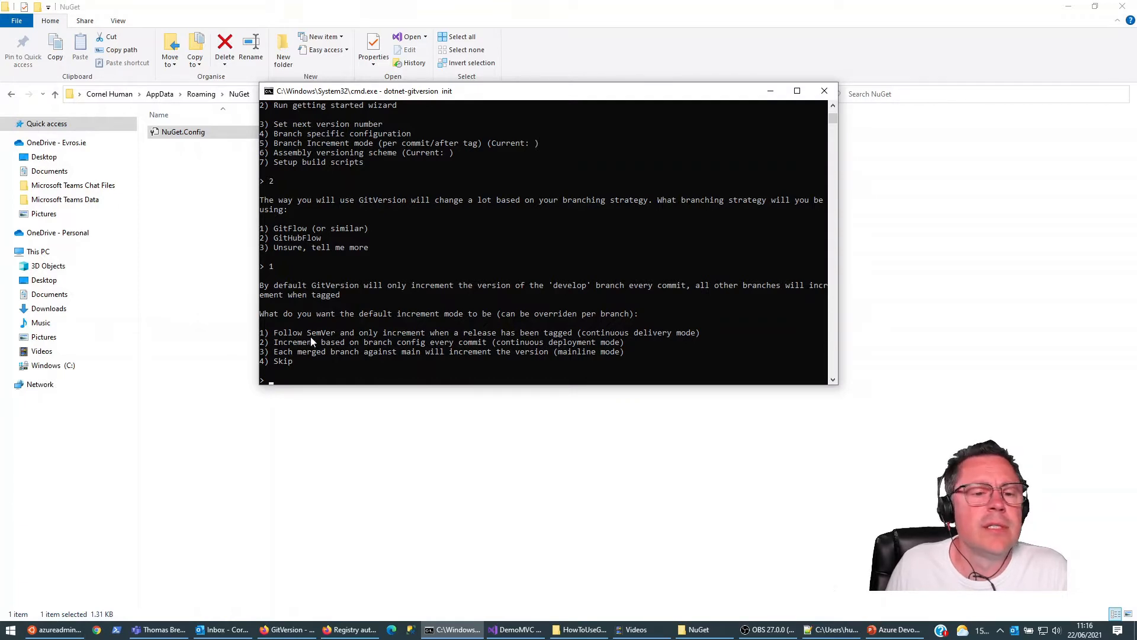
type("1")
key("Return")
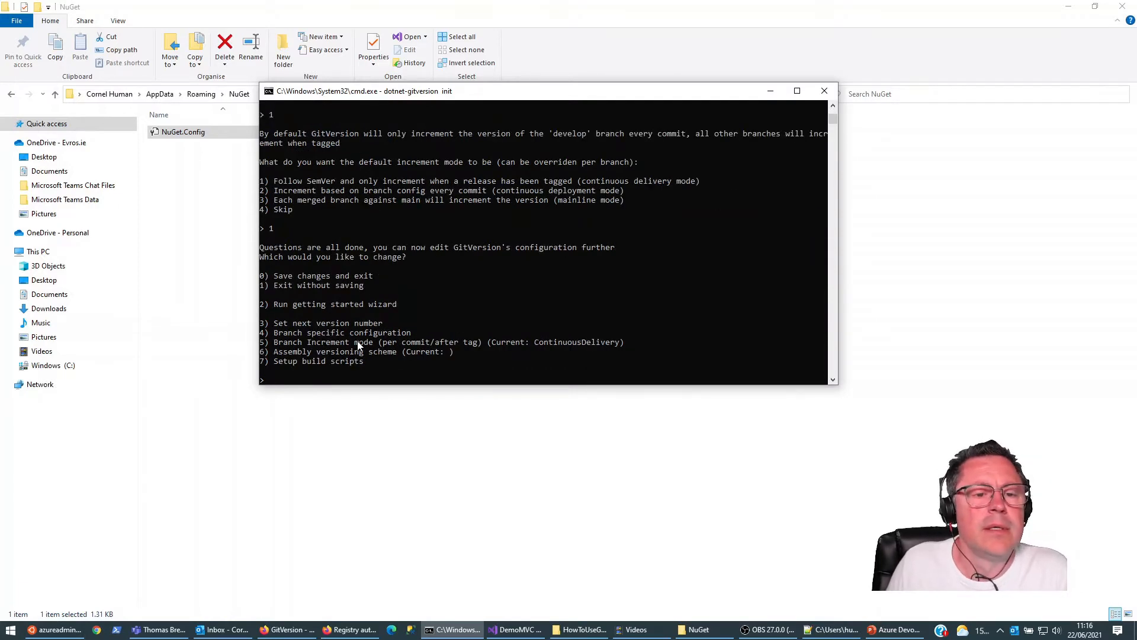
type("0")
key("Return")
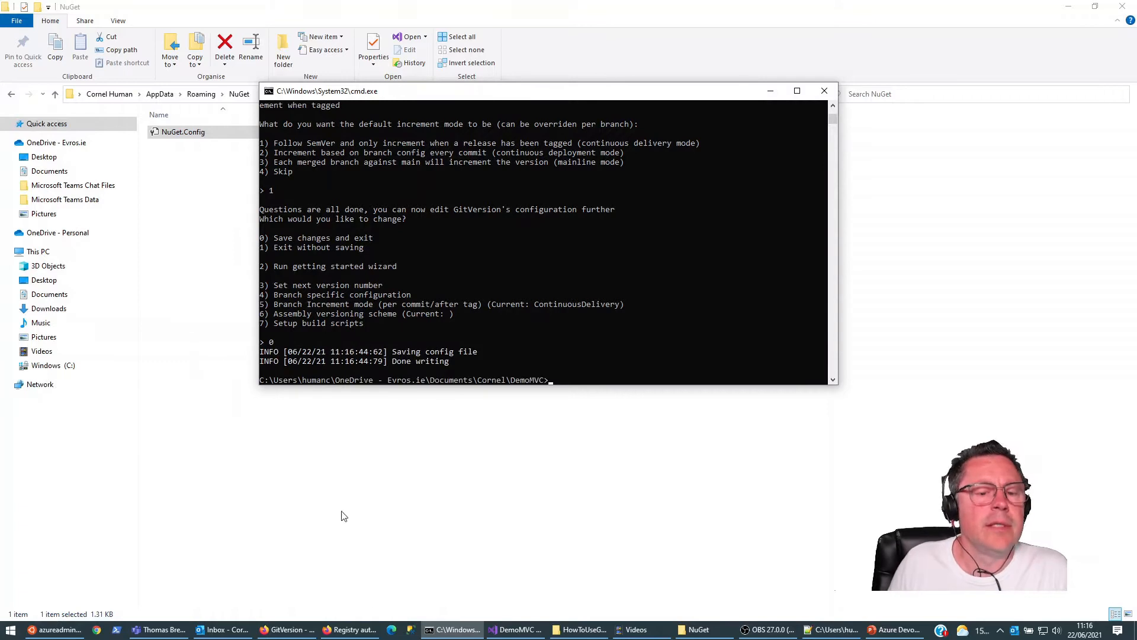
Step: Switch to File Explorer, browse to the DemoMVC project folder under the OneDrive Documents and locate GitVersion.yml
left_click(236, 290)
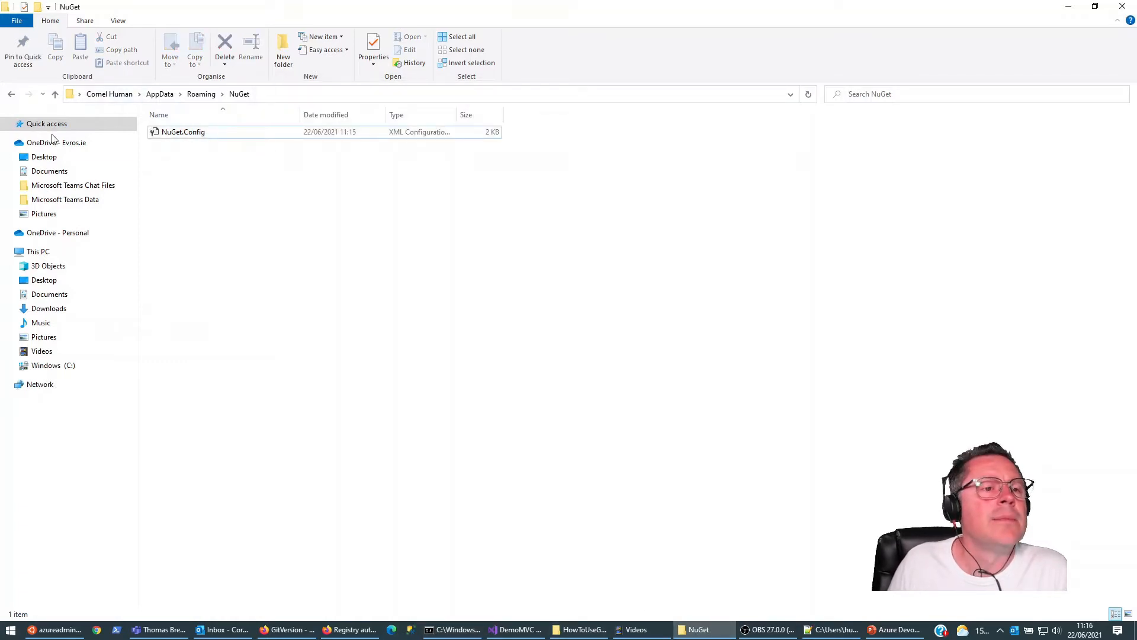
left_click(55, 366)
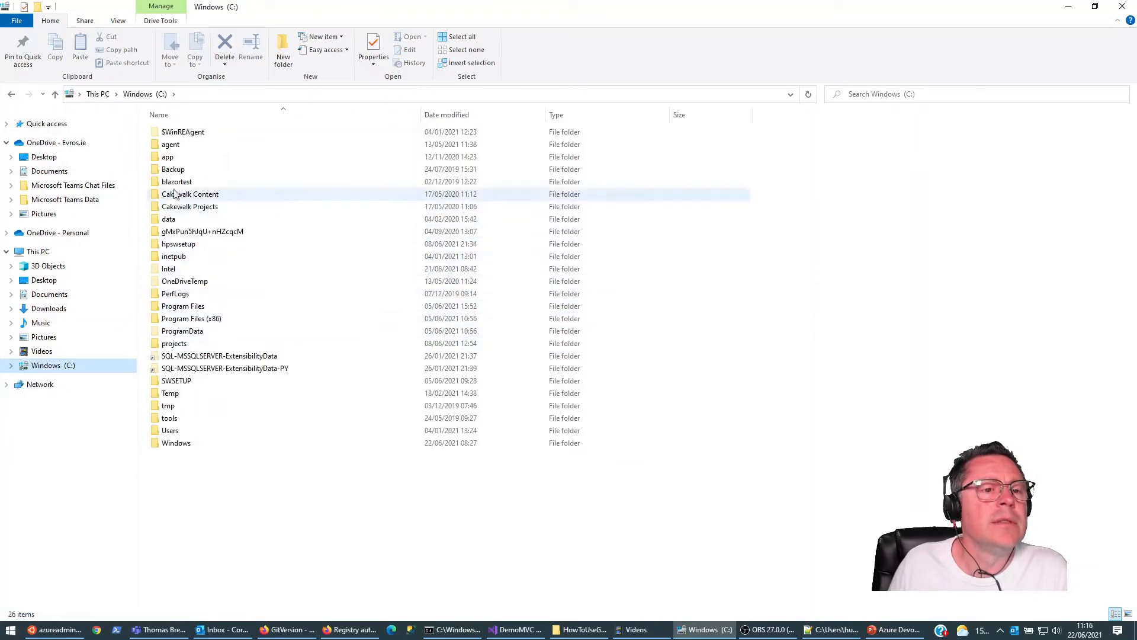
left_click(51, 171)
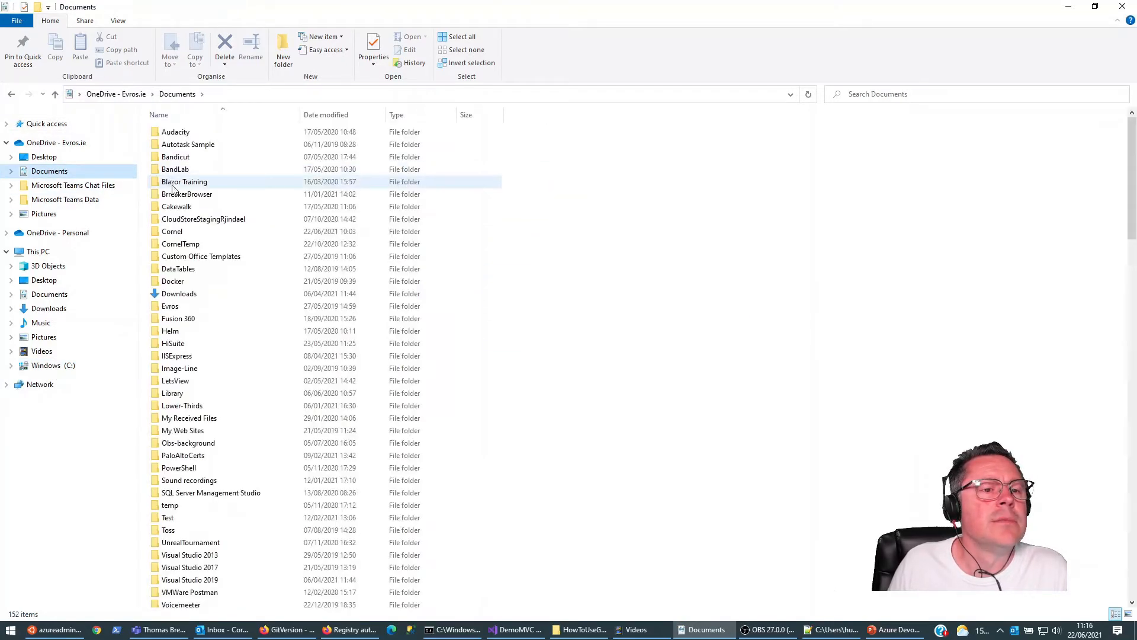
double_click(180, 232)
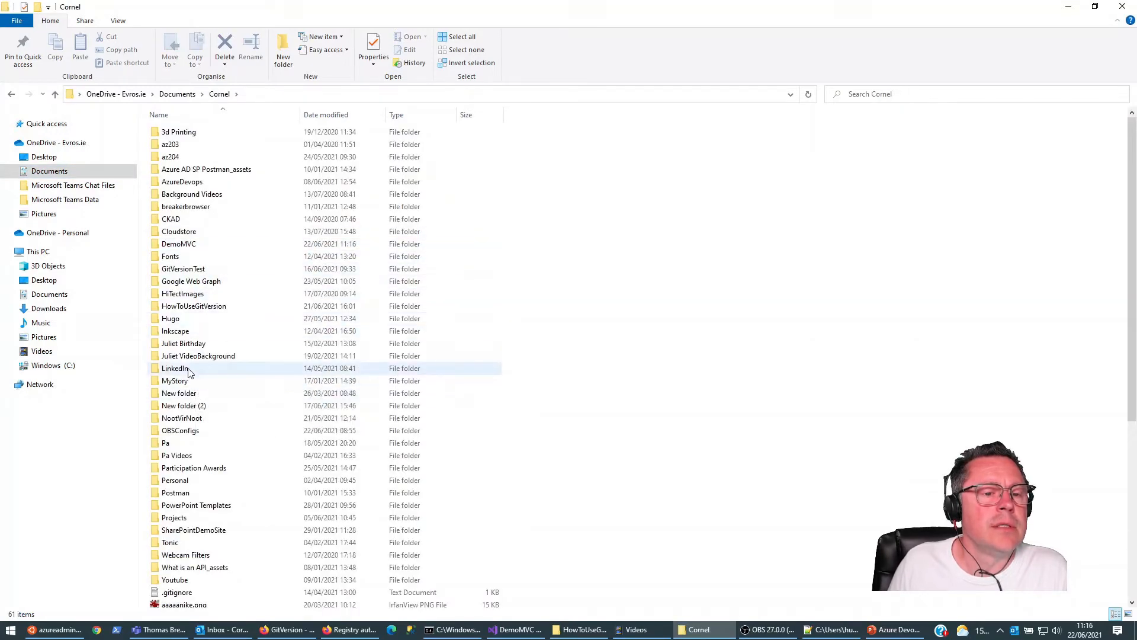
double_click(173, 244)
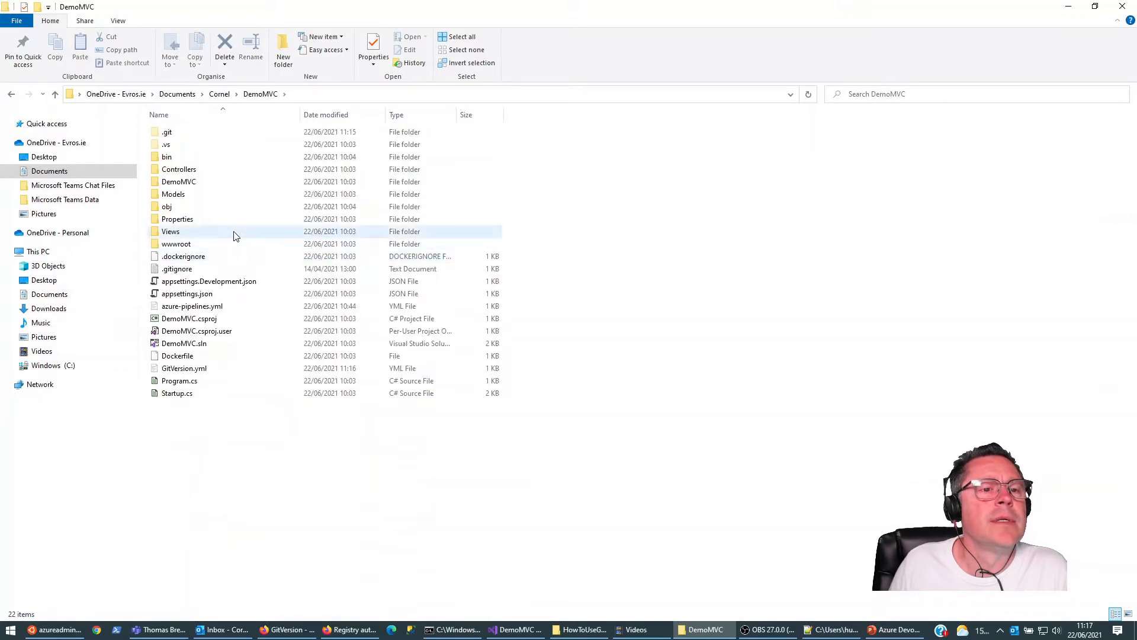
left_click(183, 367)
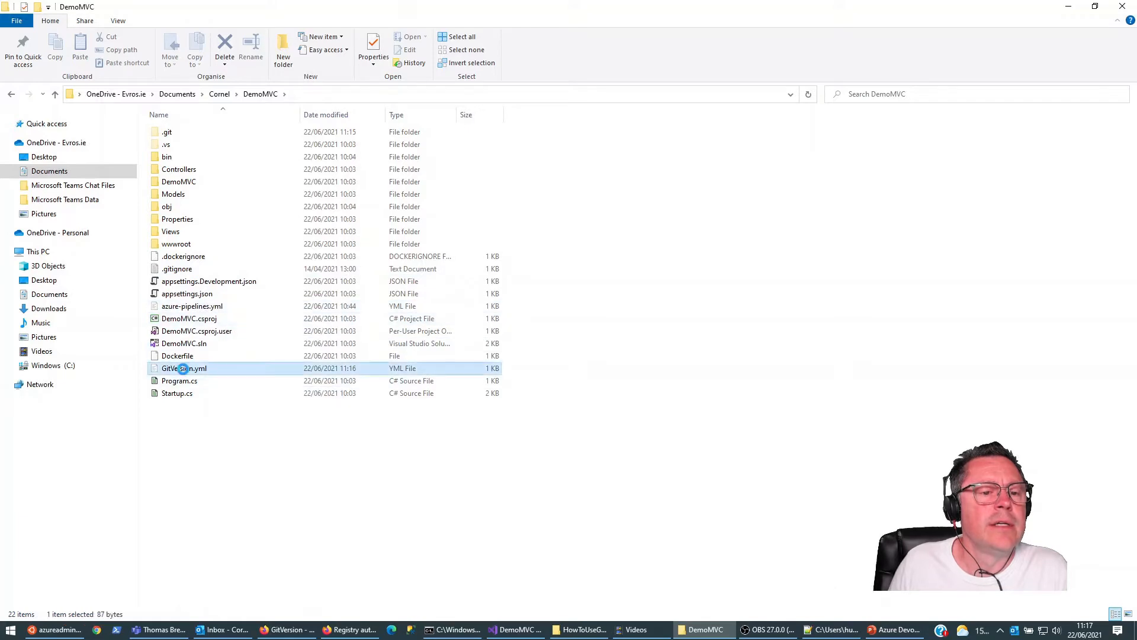
right_click(183, 368)
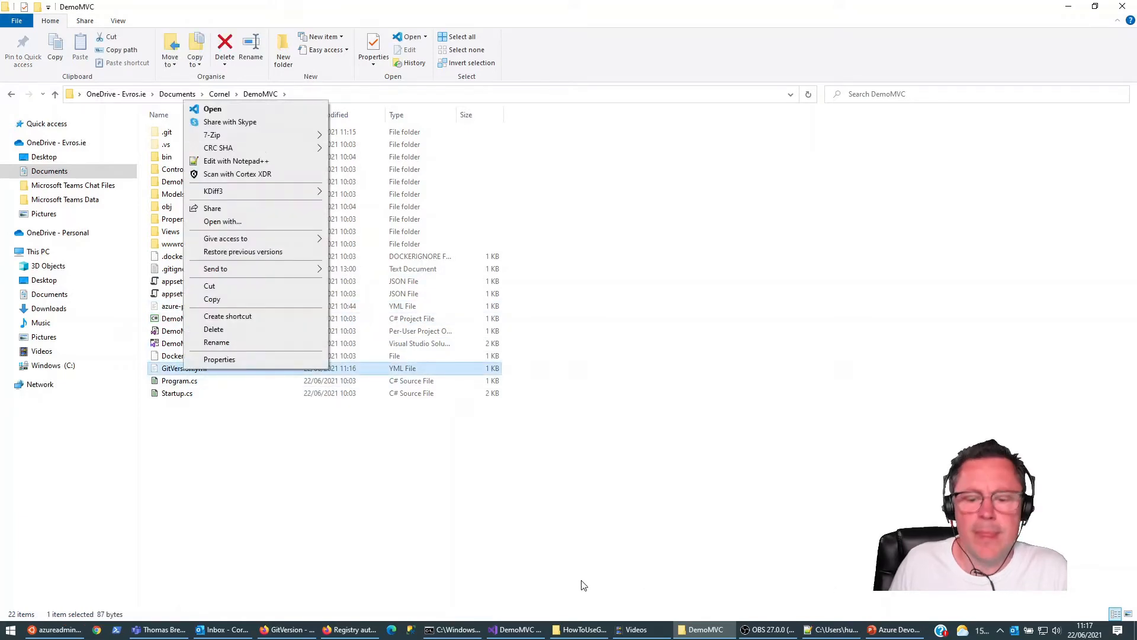
Step: Switch to Visual Studio and open the DemoMVC project's GitVersion.yml in the editor
left_click(515, 629)
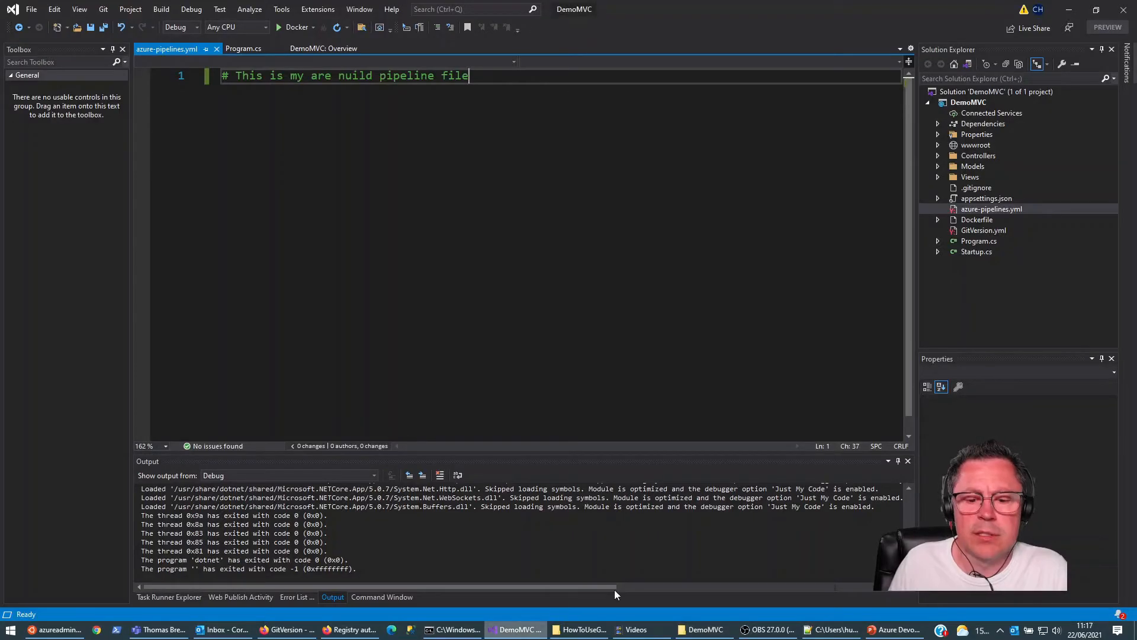
double_click(969, 230)
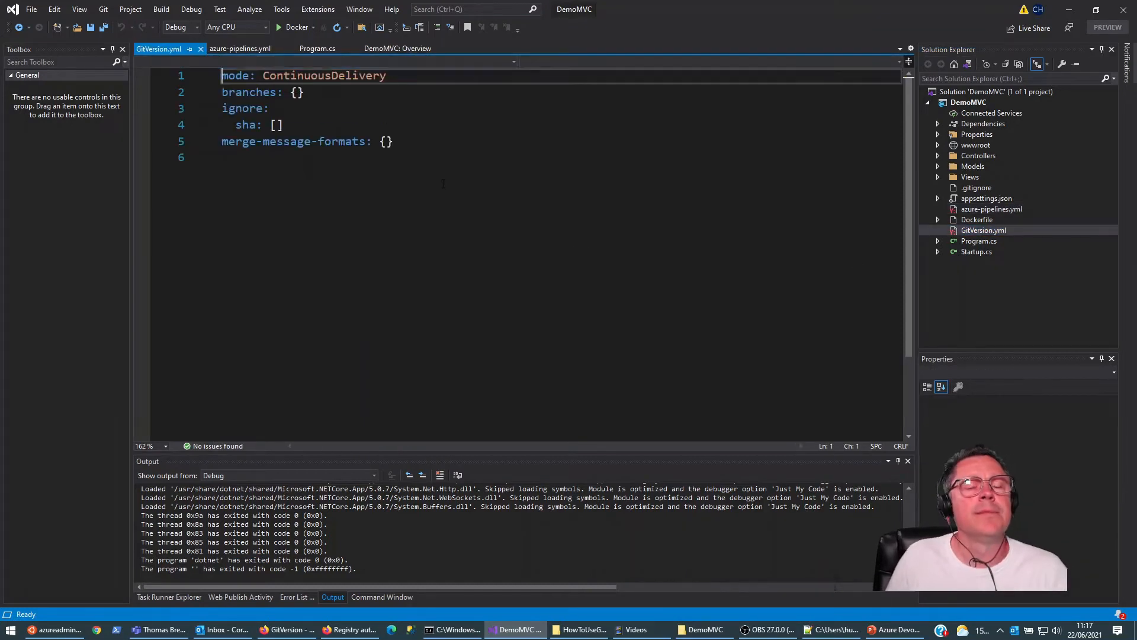
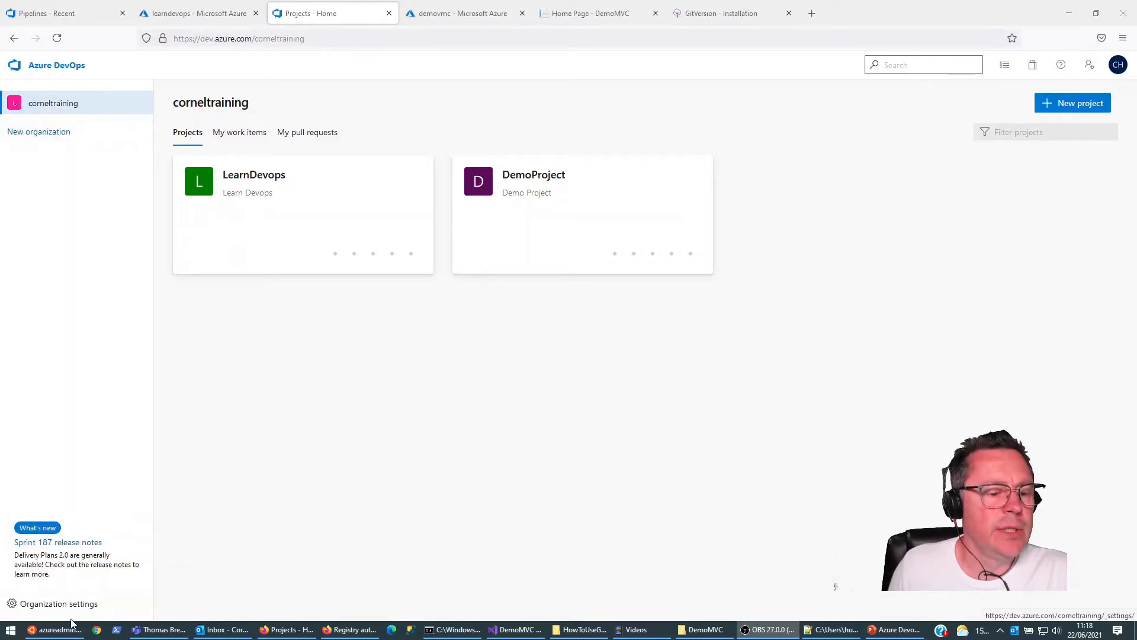
Step: Switch to Azure DevOps in the browser and open the extensions page in the corneltraining organization settings
left_click(67, 71)
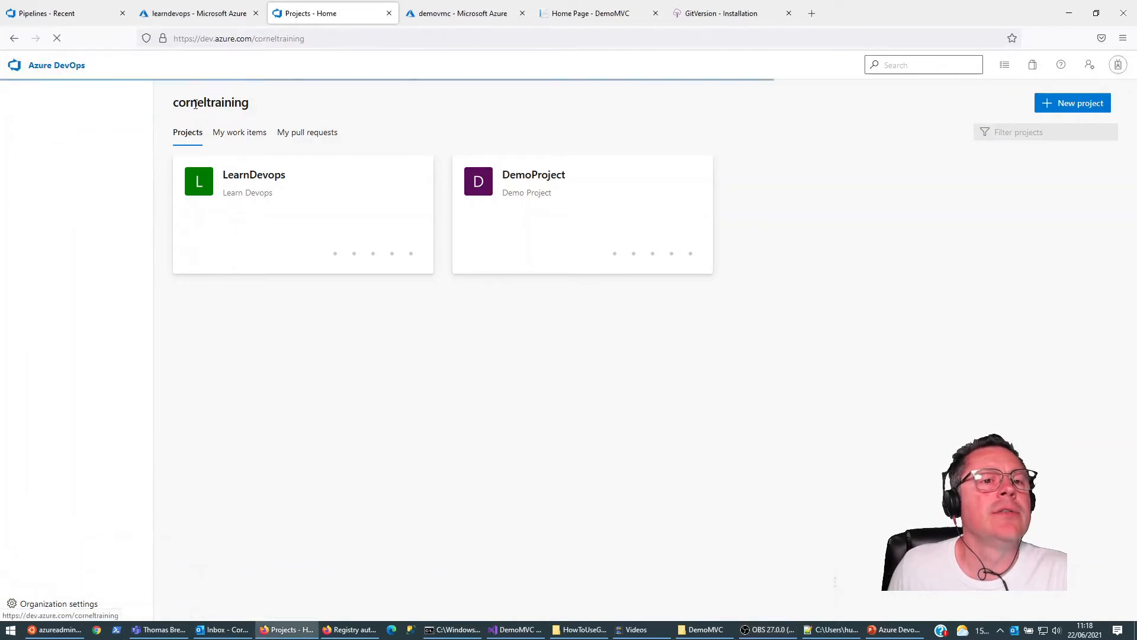
left_click(43, 603)
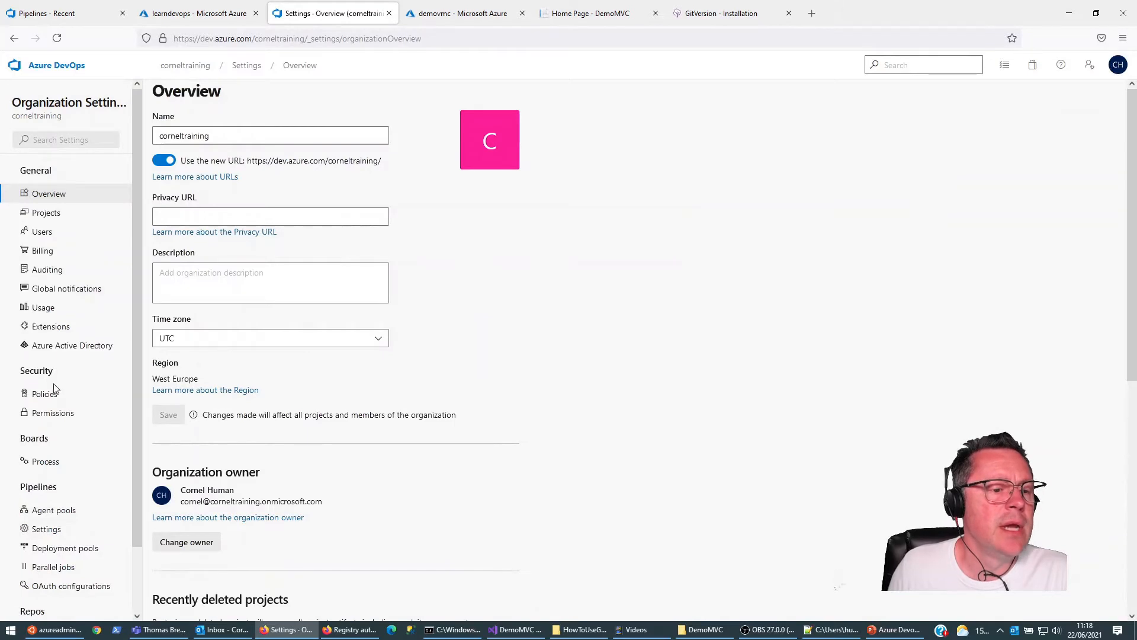
left_click(51, 326)
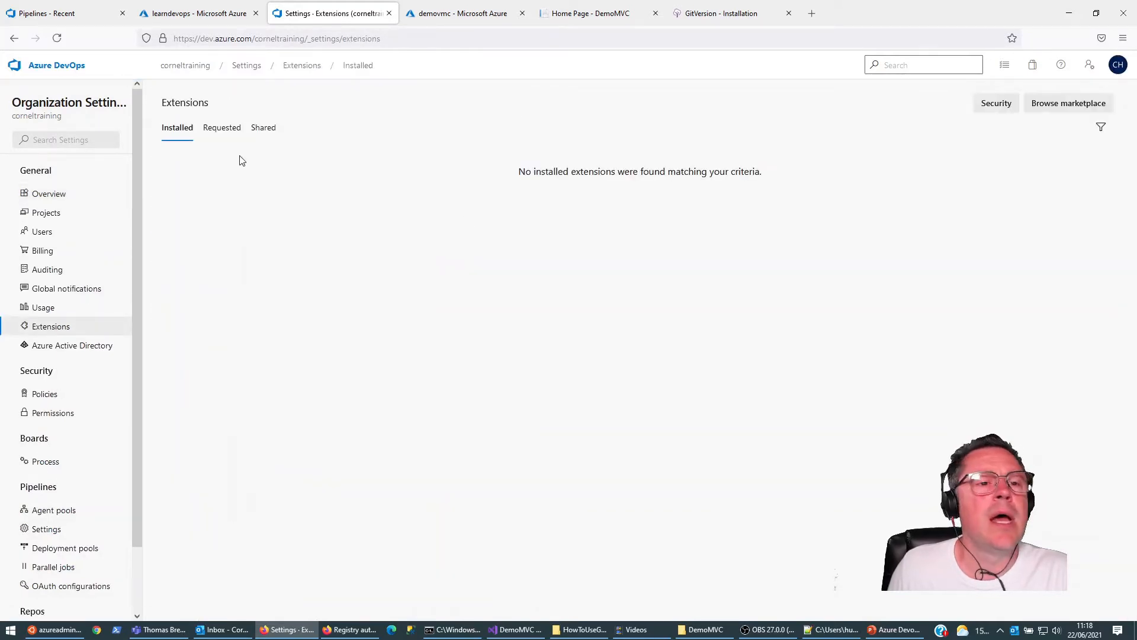
Step: Browse the marketplace for Azure DevOps extensions, search for gittools and open the GitTools extension page
left_click(1060, 104)
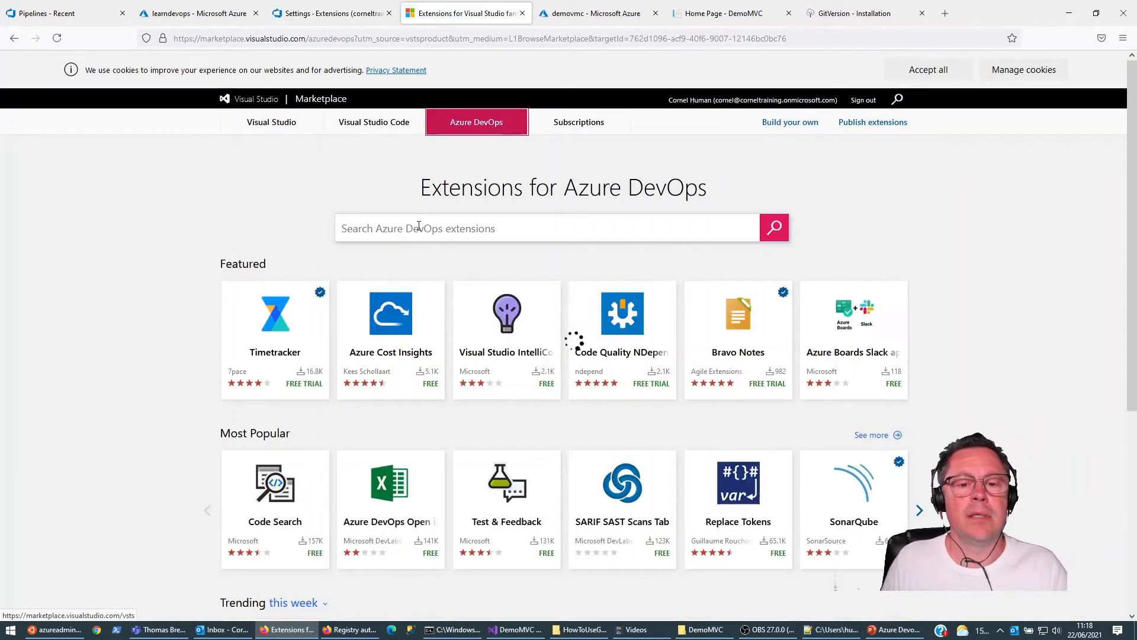
left_click(419, 226)
type("git")
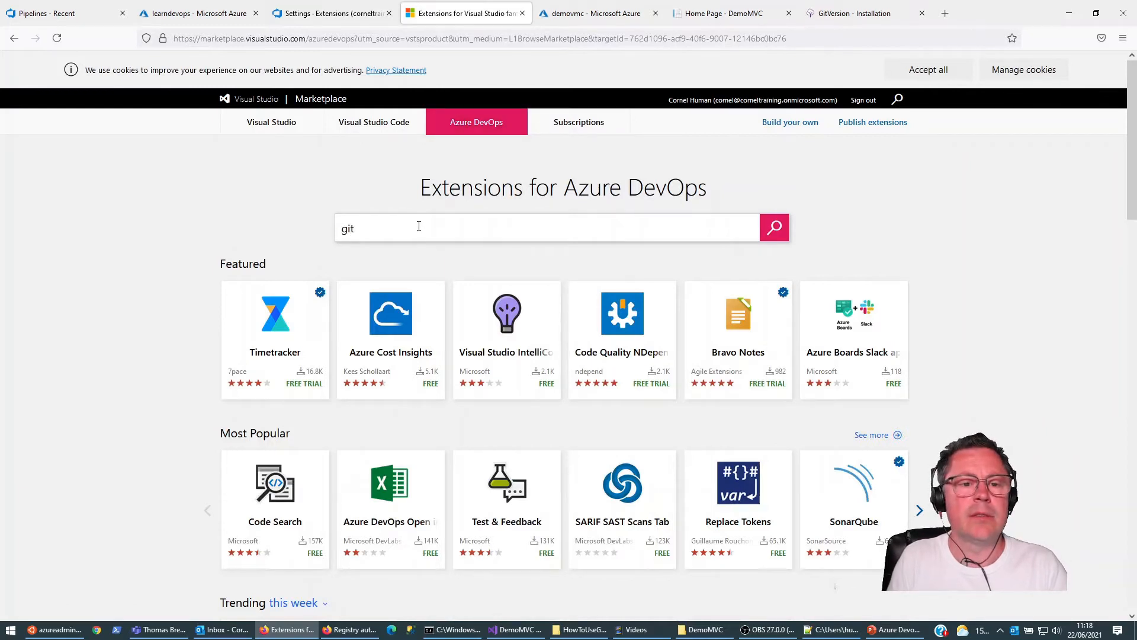
type("tools")
key("Return")
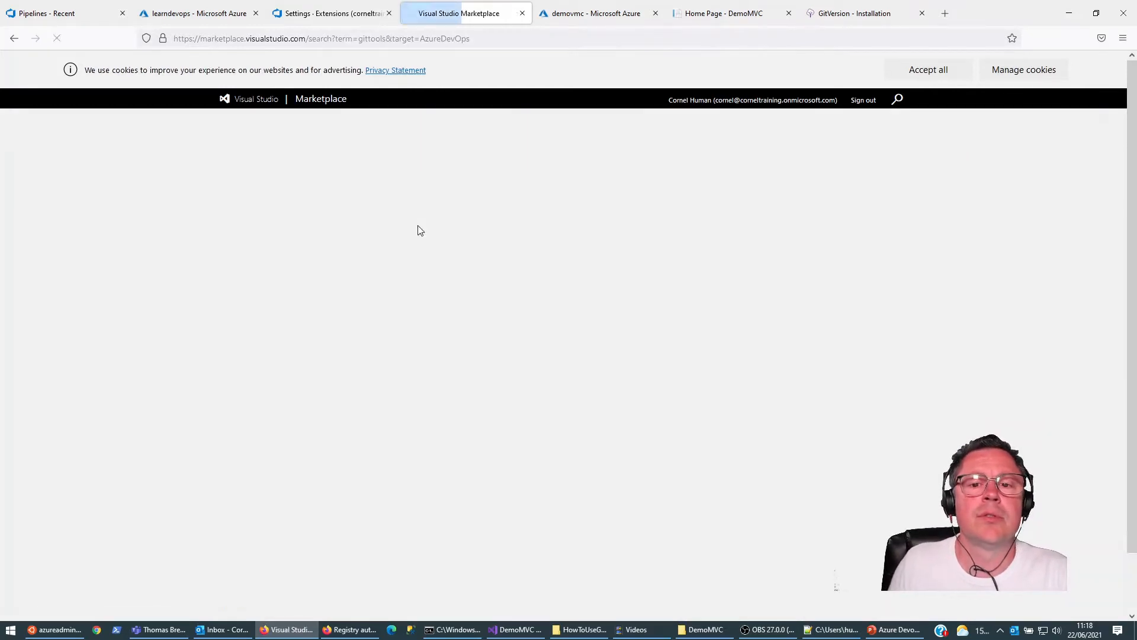
left_click(278, 256)
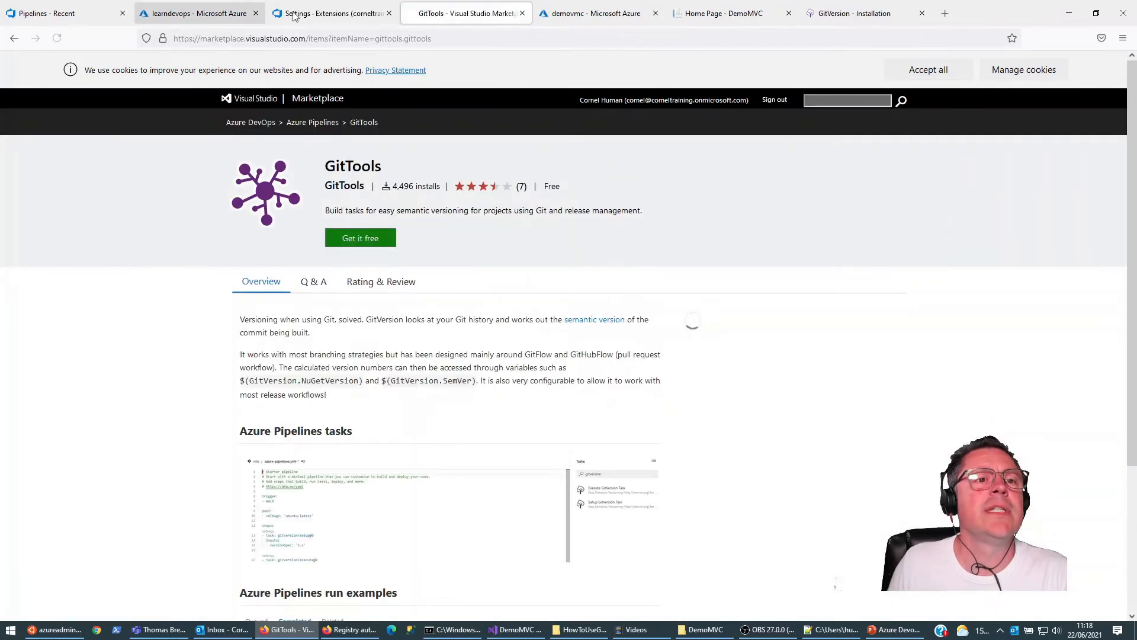
Step: Read the GitVersion documentation on the MSBuild Task and on Azure DevOps as a build server
left_click(841, 13)
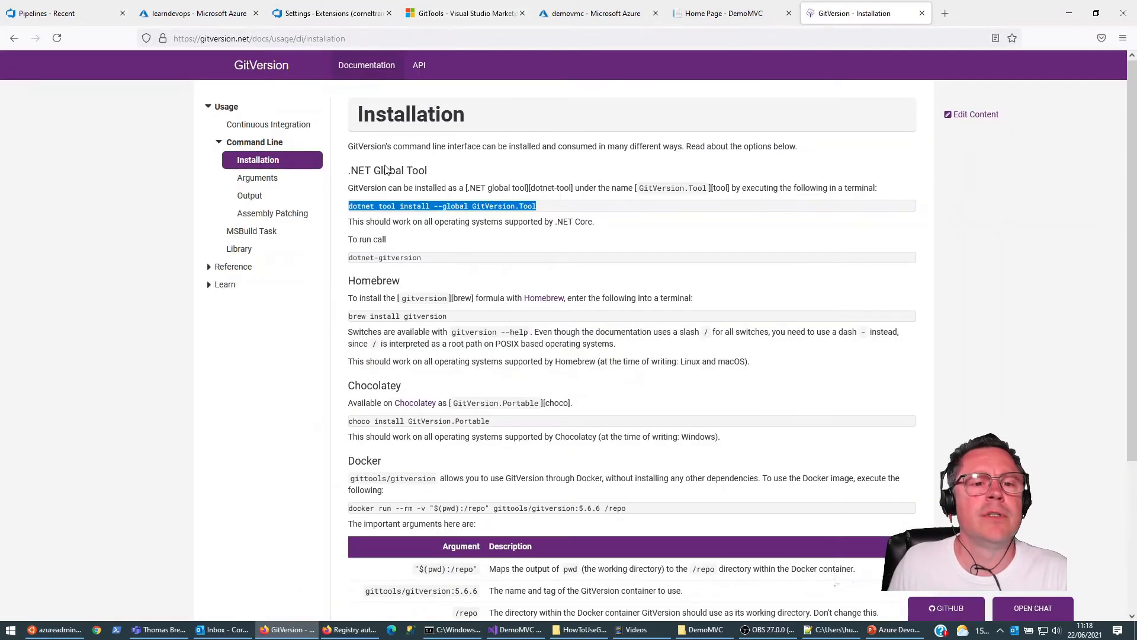
left_click(243, 233)
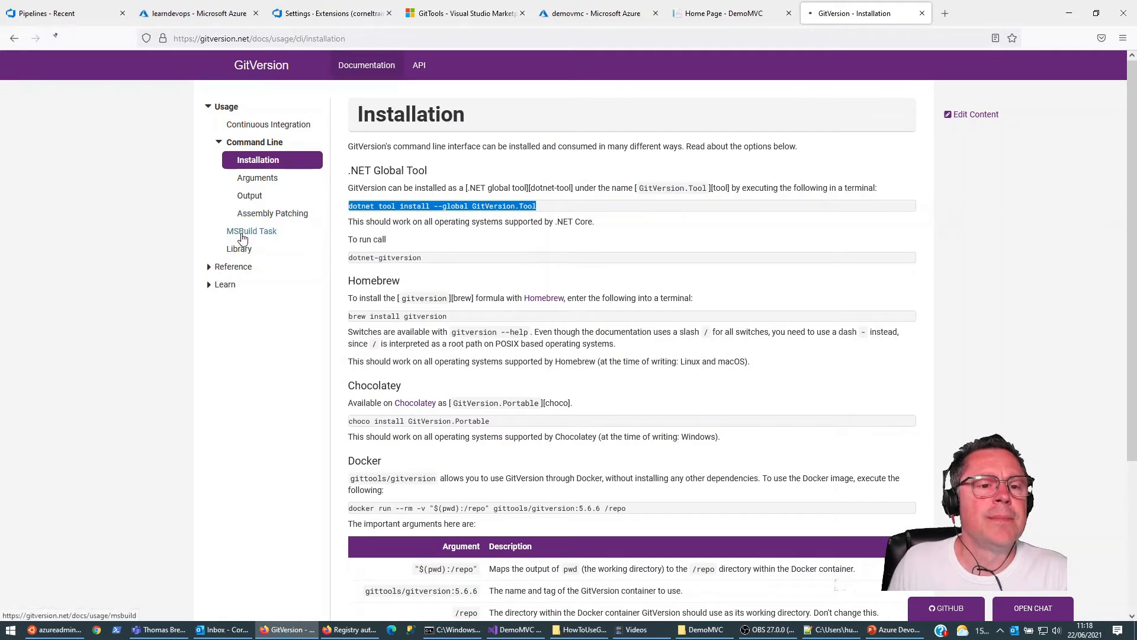
scroll(397, 237, "down", 5)
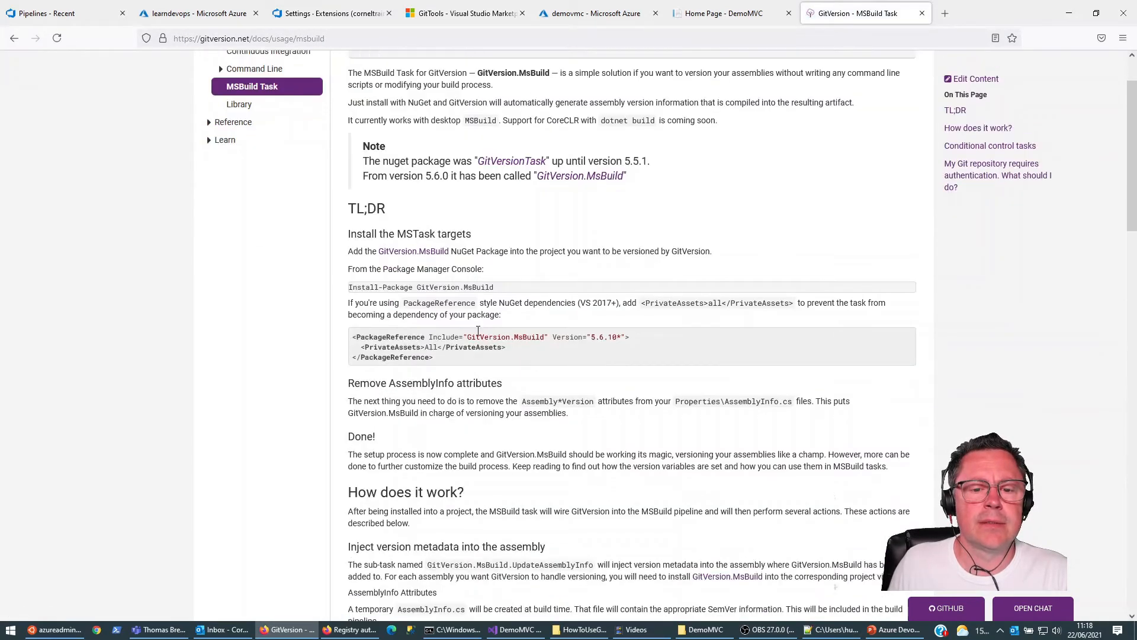
scroll(334, 292, "up", 4)
scroll(333, 292, "up", 1)
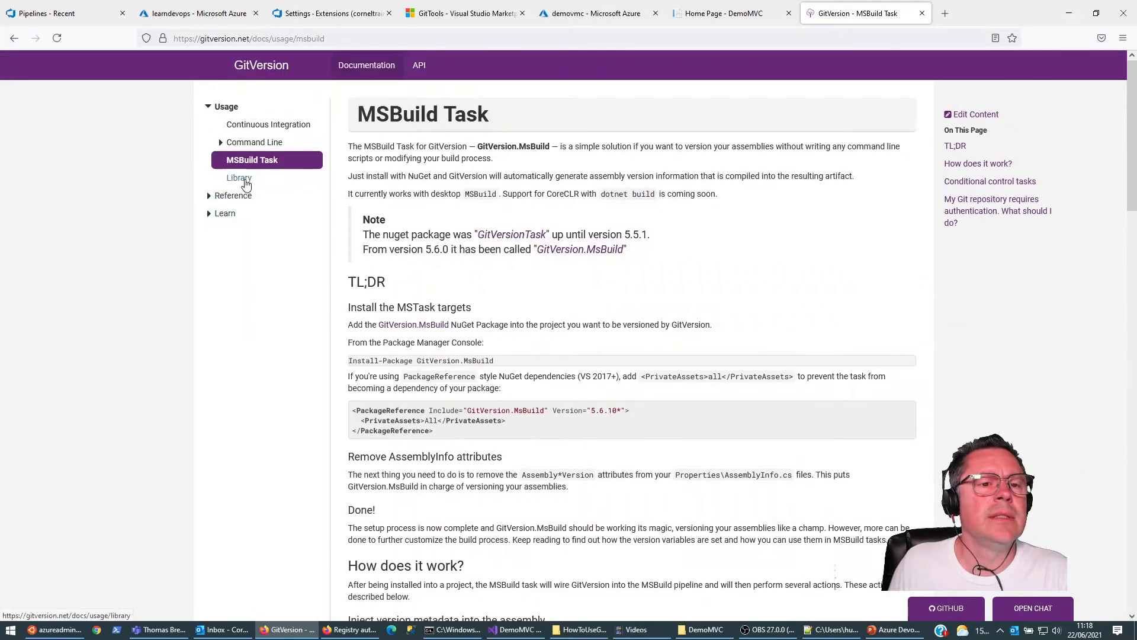
left_click(209, 197)
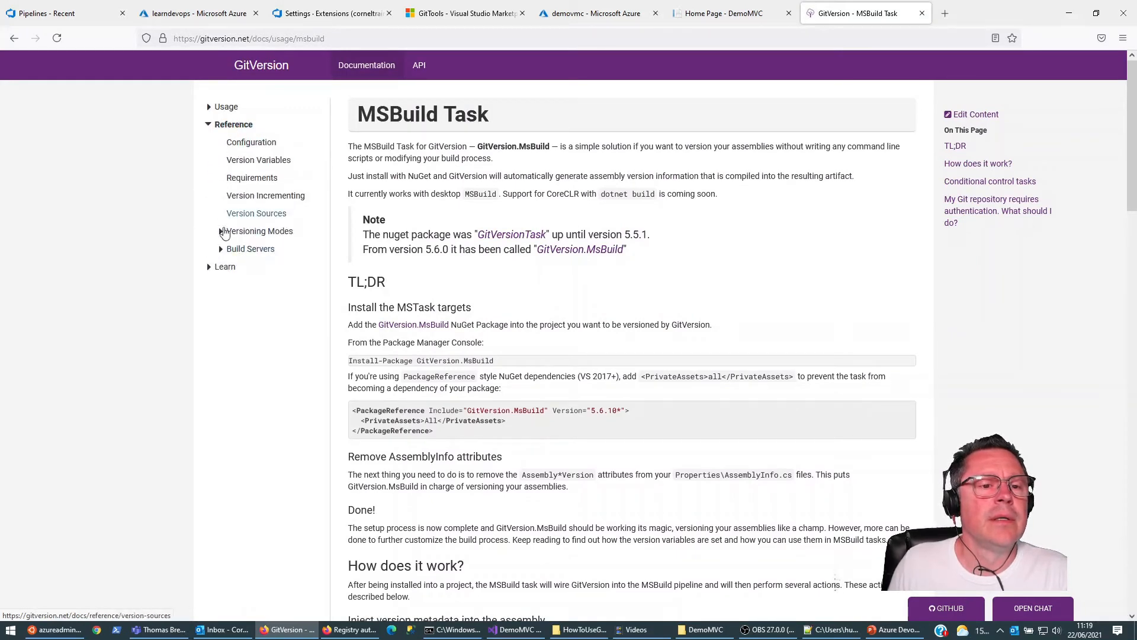
left_click(221, 249)
left_click(264, 288)
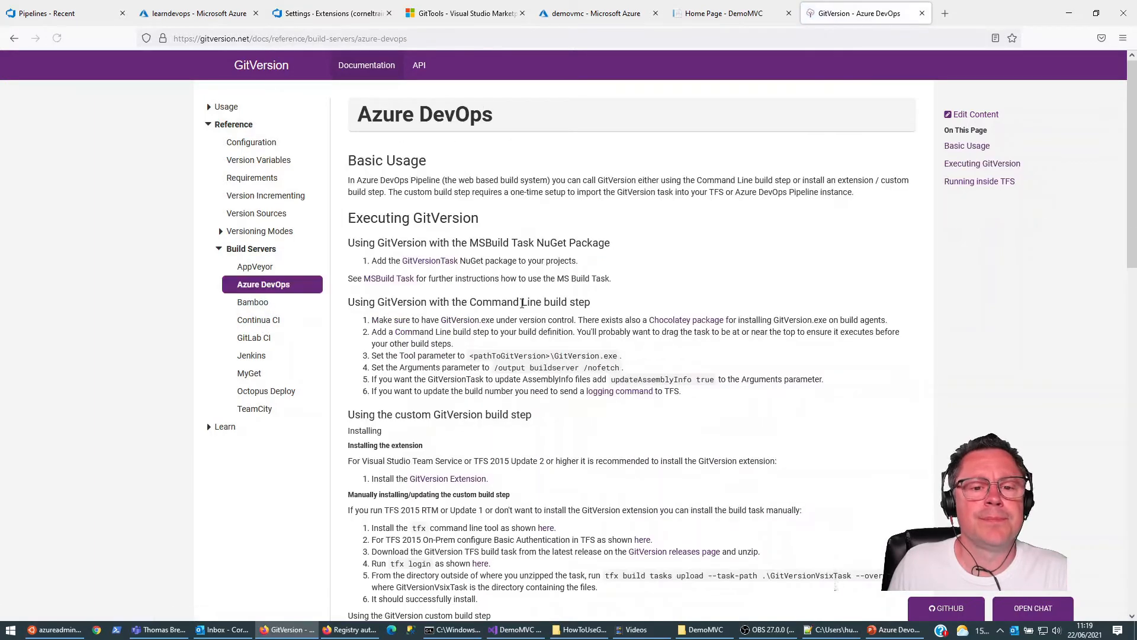
scroll(475, 320, "down", 3)
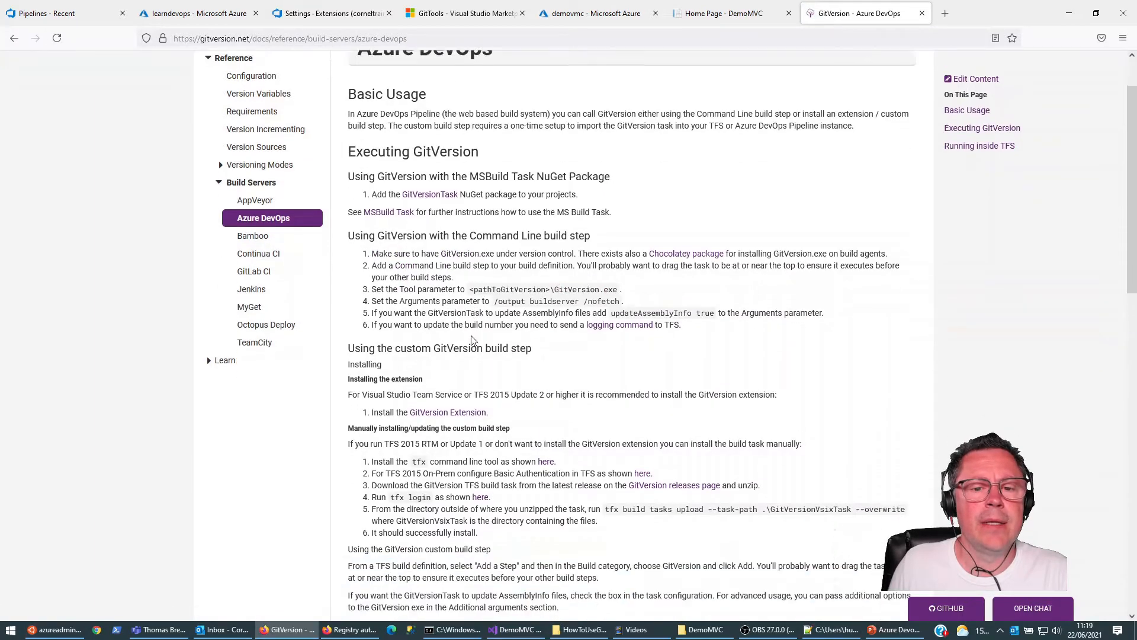
scroll(525, 450, "down", 4)
scroll(525, 450, "up", 7)
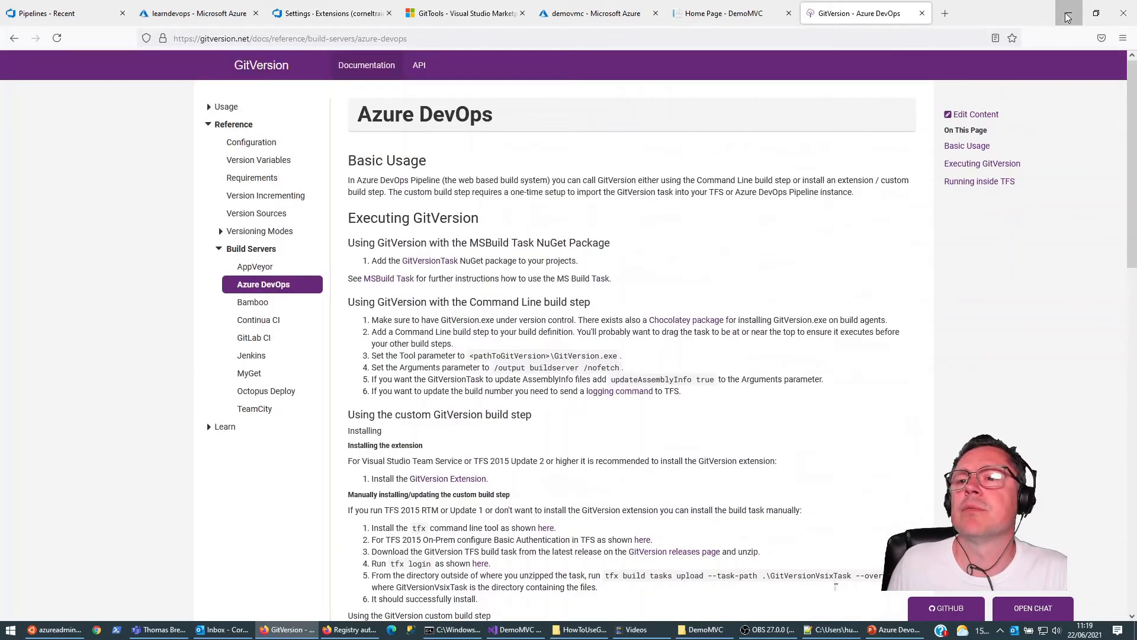
left_click(1069, 13)
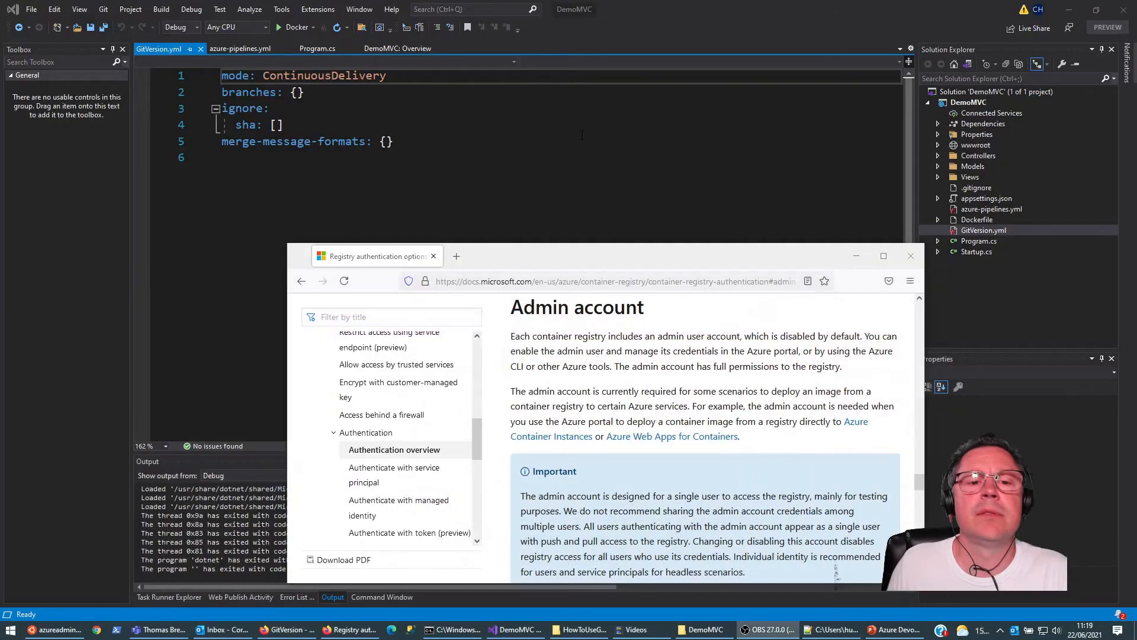
left_click(286, 629)
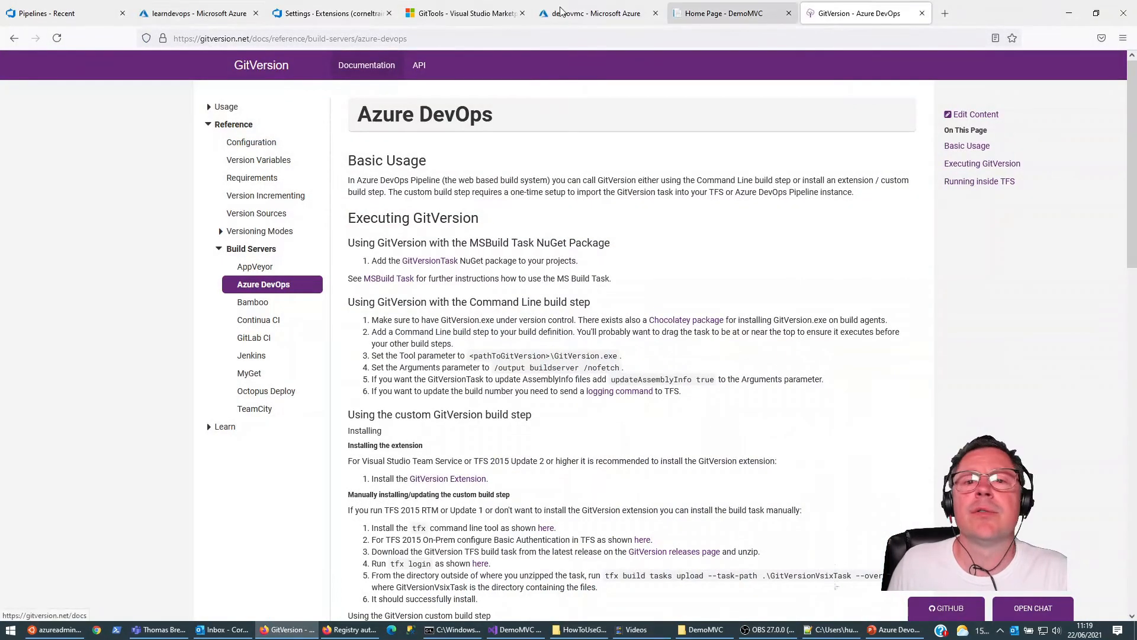
Step: Return to the organization's extensions, open the marketplace from there and search it for gittools
left_click(385, 7)
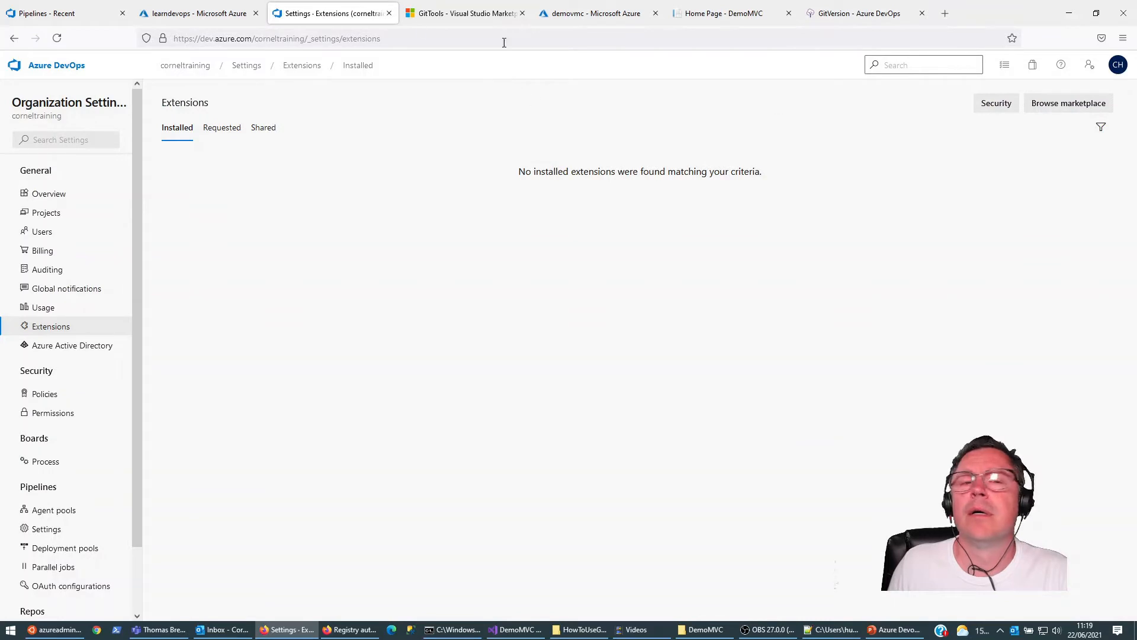
left_click(1068, 105)
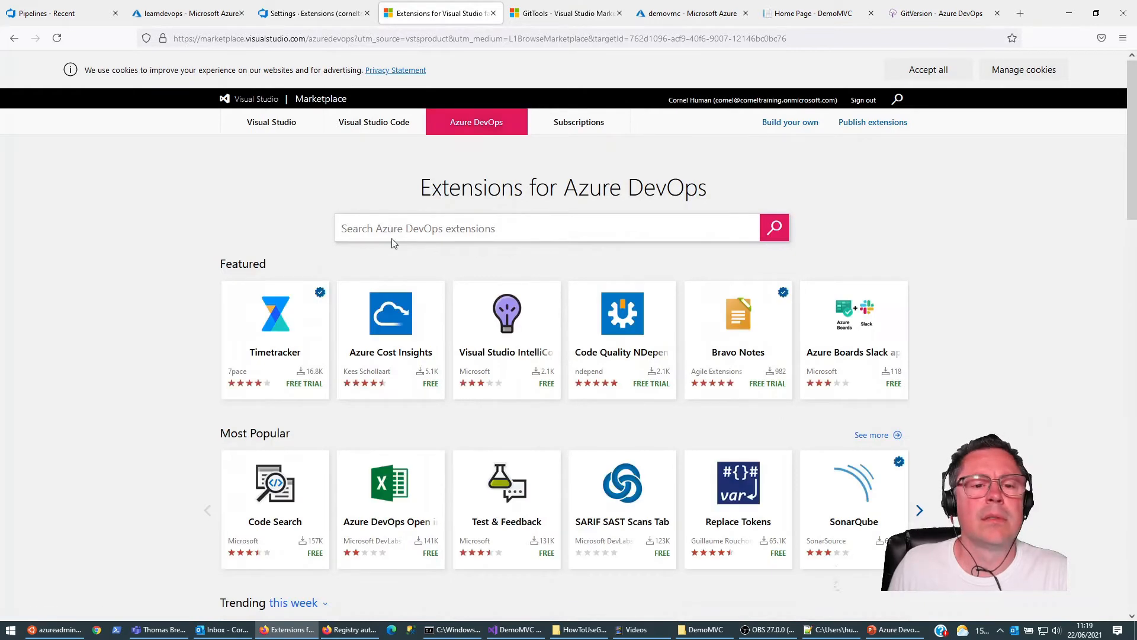
type("gitt")
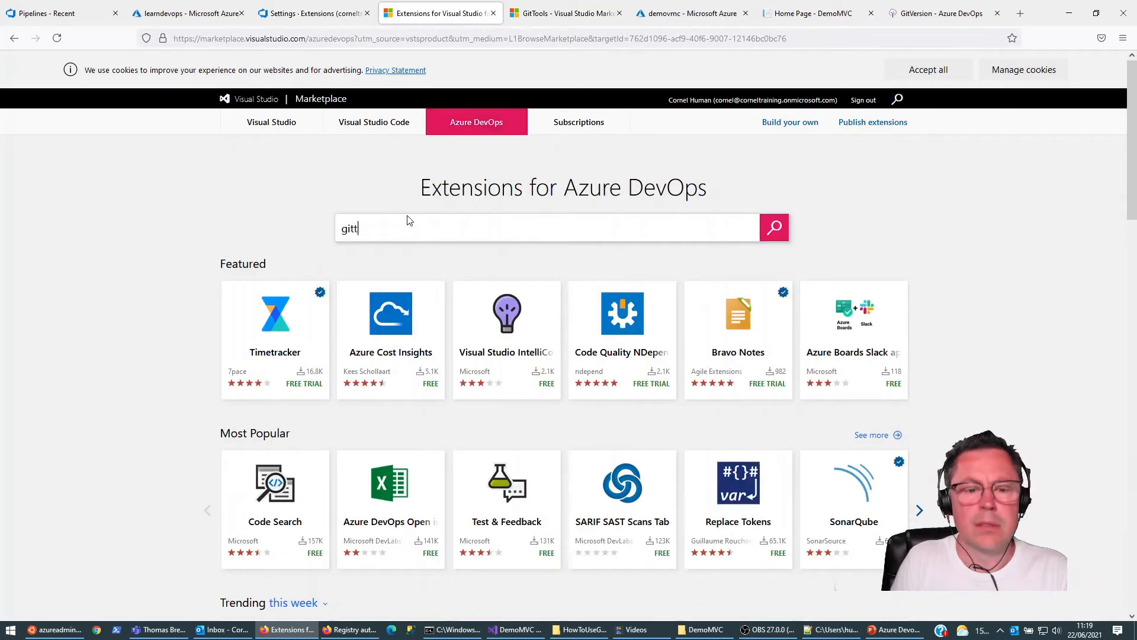
type("ools")
key("Return")
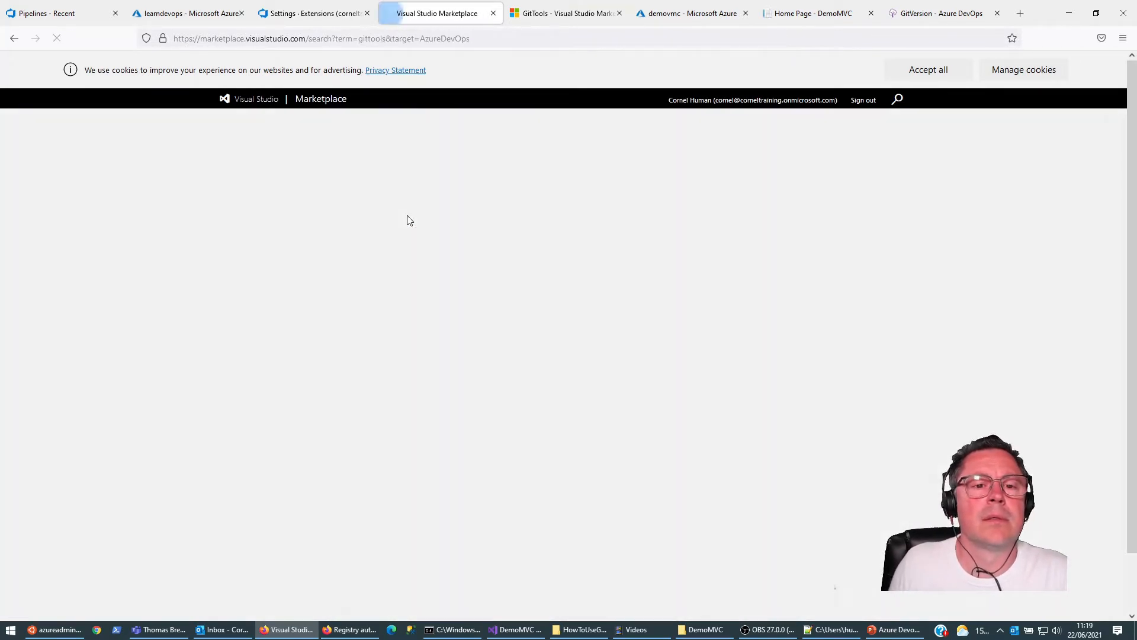
Step: Open the GitTools extension, get it free and install it into the corneltraining organization
left_click(276, 269)
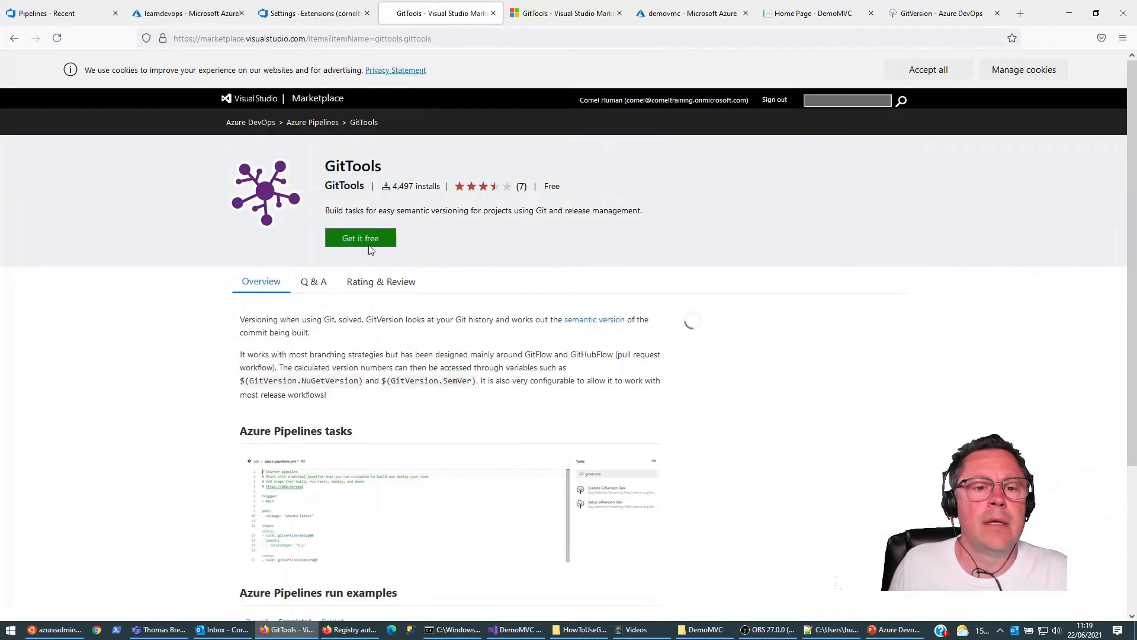
left_click(368, 244)
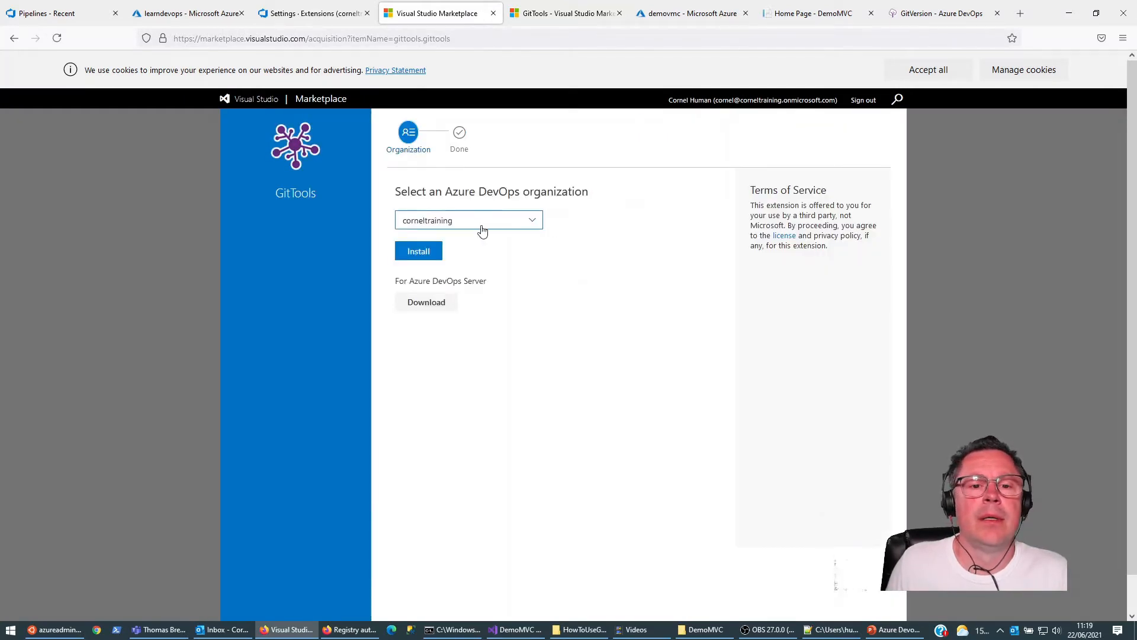
left_click(420, 253)
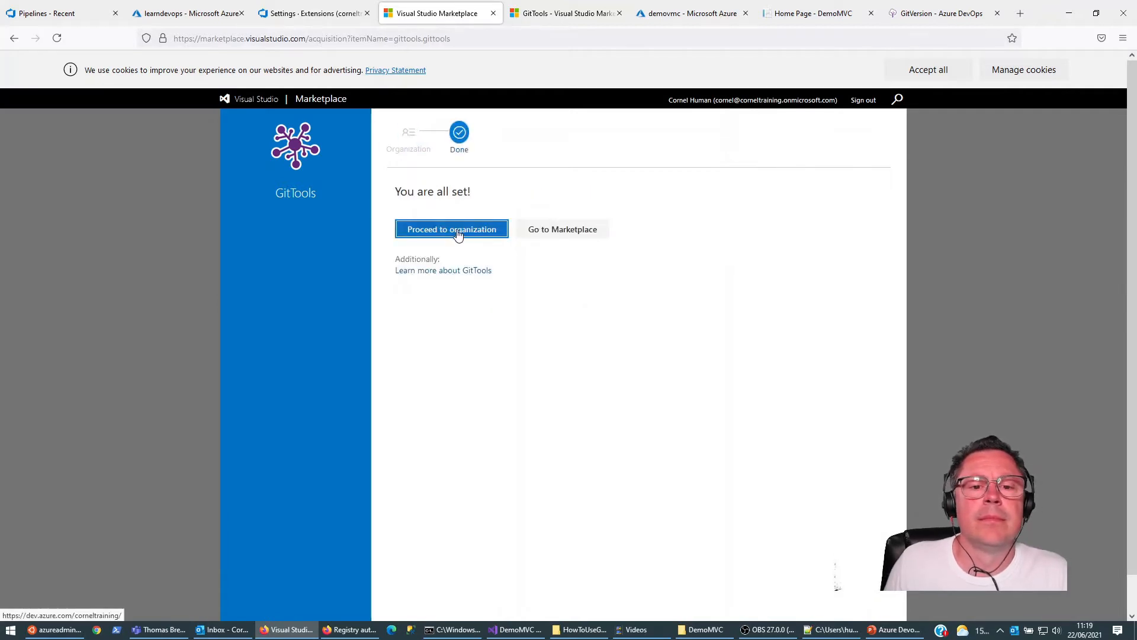
Step: Proceed to the organization, check its installed extensions for GitTools in the organization settings and close that page
left_click(455, 234)
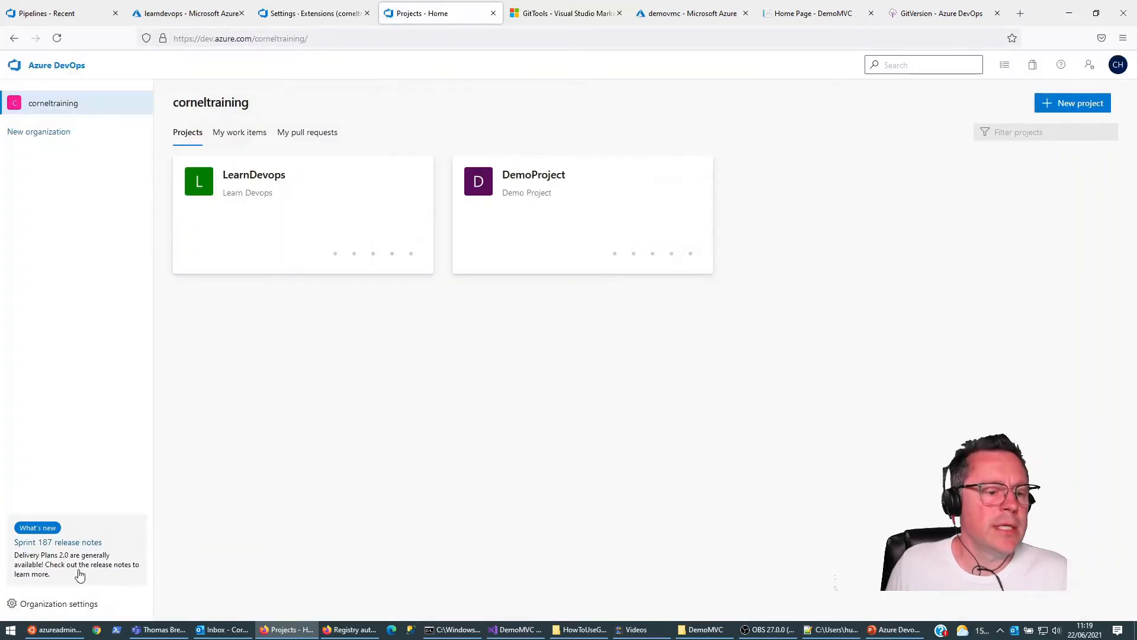
left_click(74, 603)
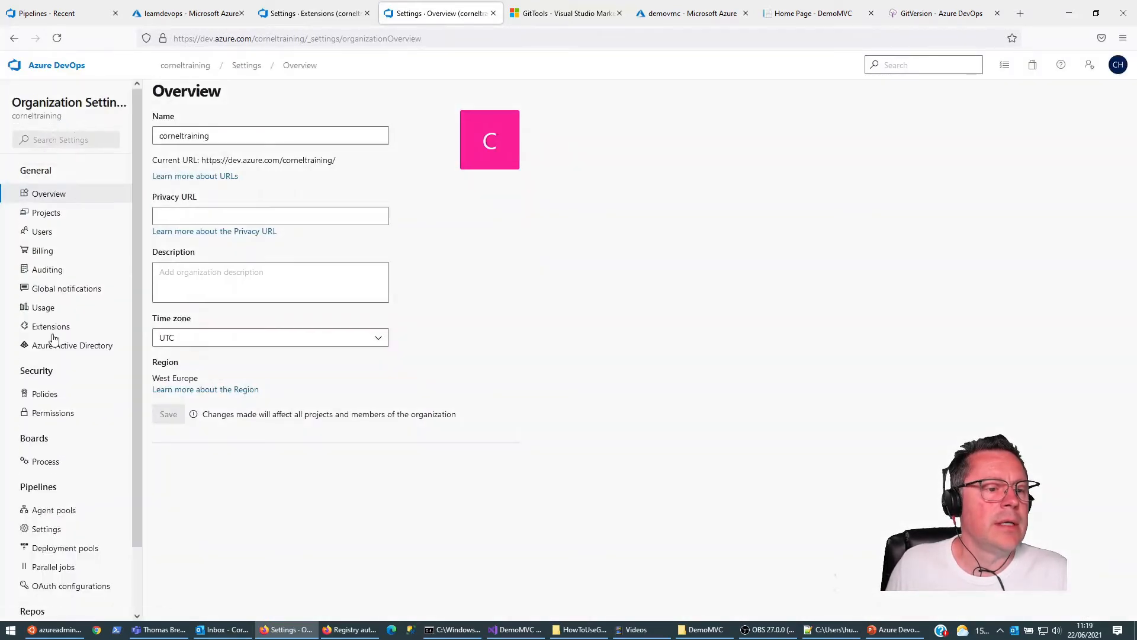
left_click(41, 328)
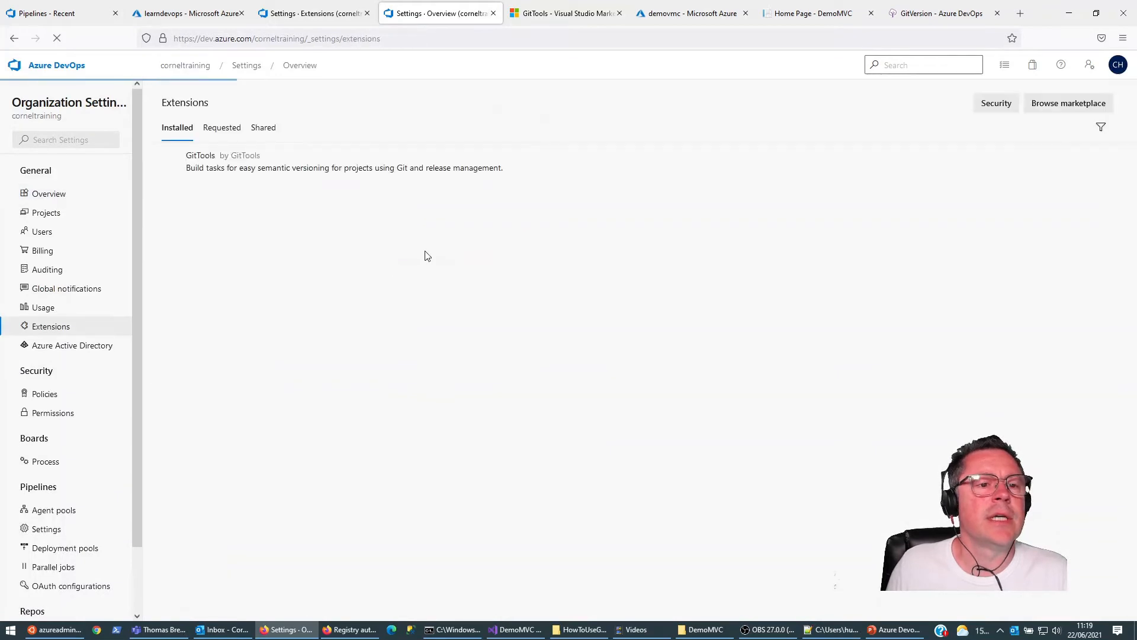
left_click(492, 14)
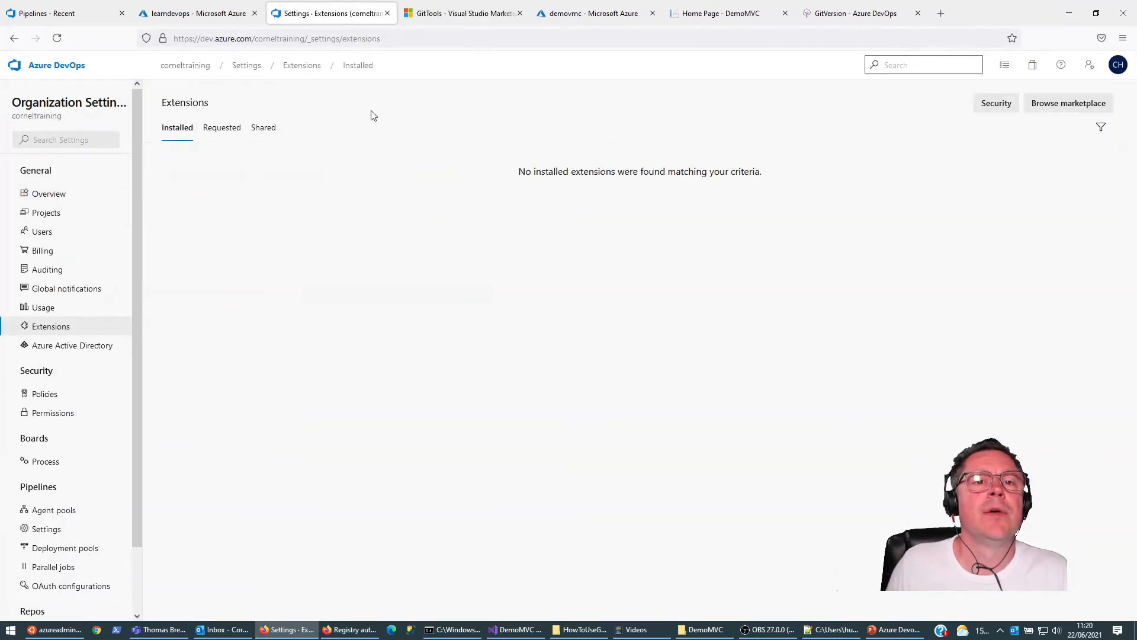
Step: Return to the LearnDevops project's pipelines and open the LearnDevops-CI pipeline for editing
left_click(94, 12)
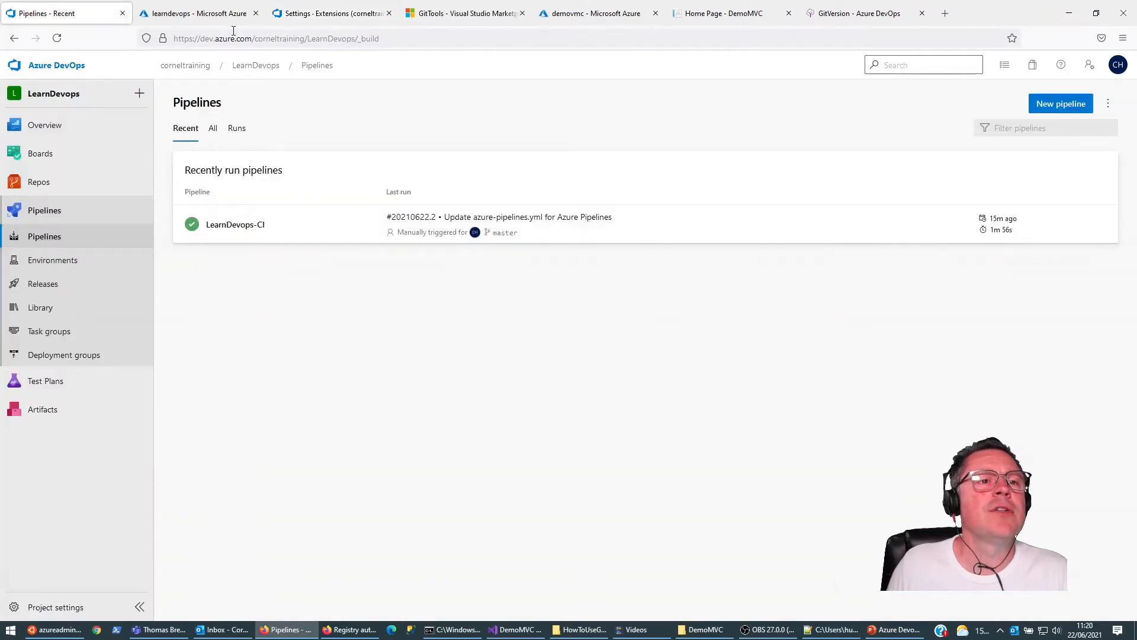
left_click(226, 226)
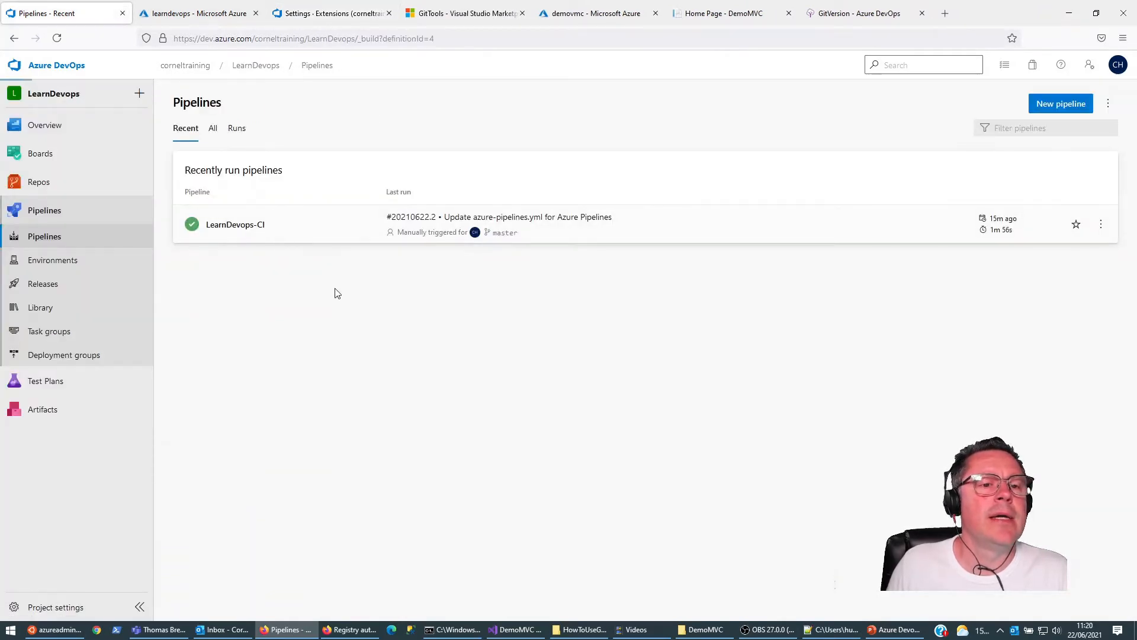
left_click(990, 108)
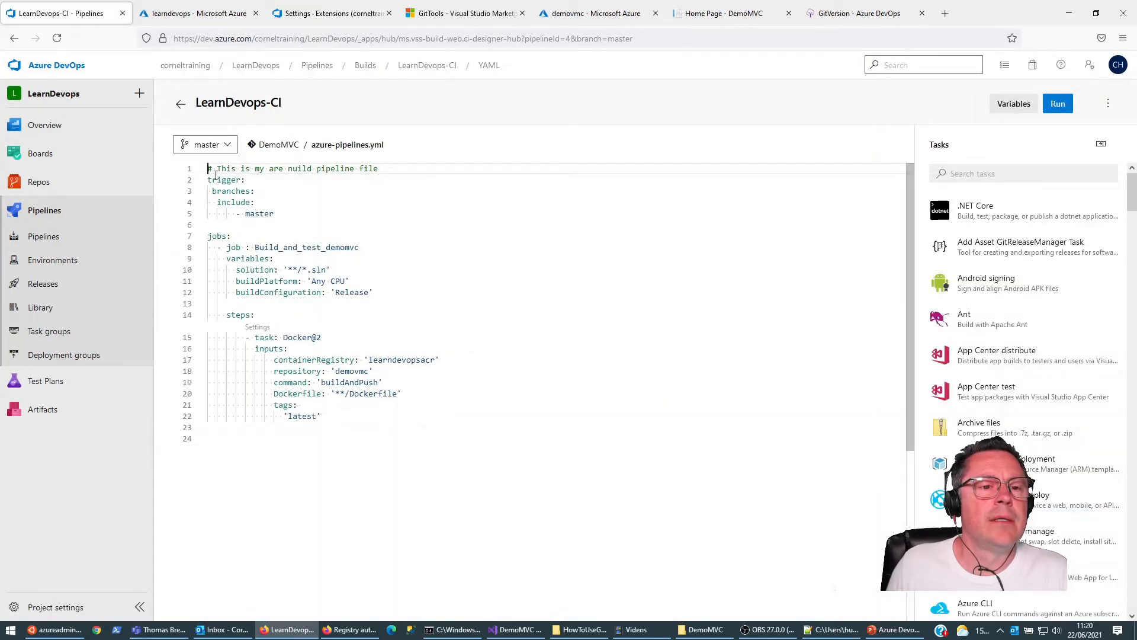
Step: Add an empty line directly under steps in azure-pipelines.yml and search the pipeline tasks for gitver
left_click(265, 305)
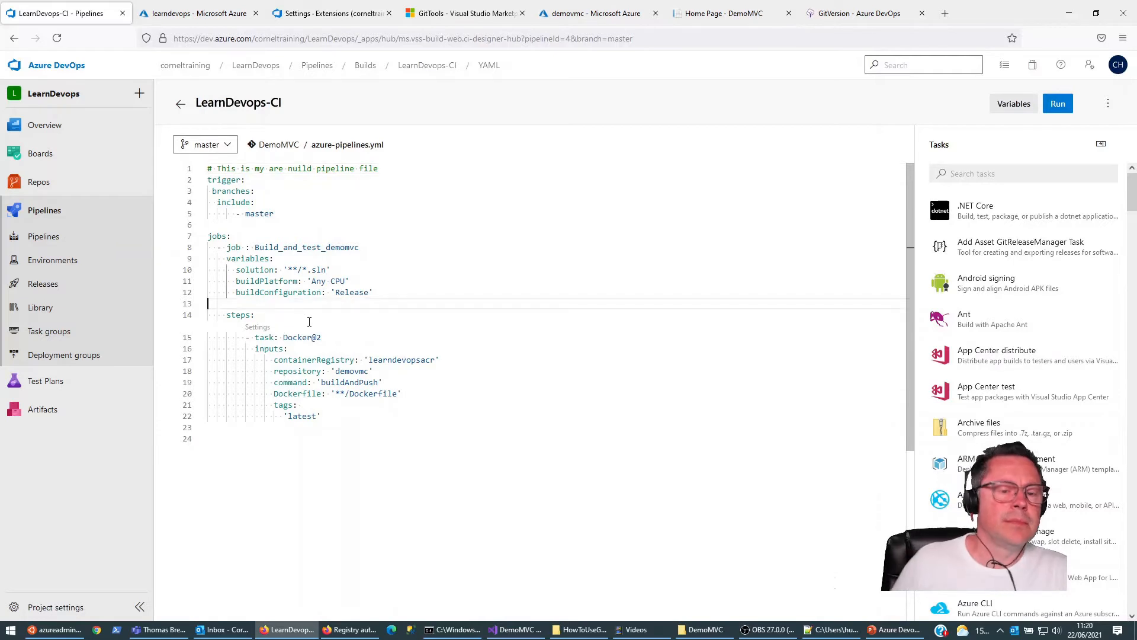
key("Down")
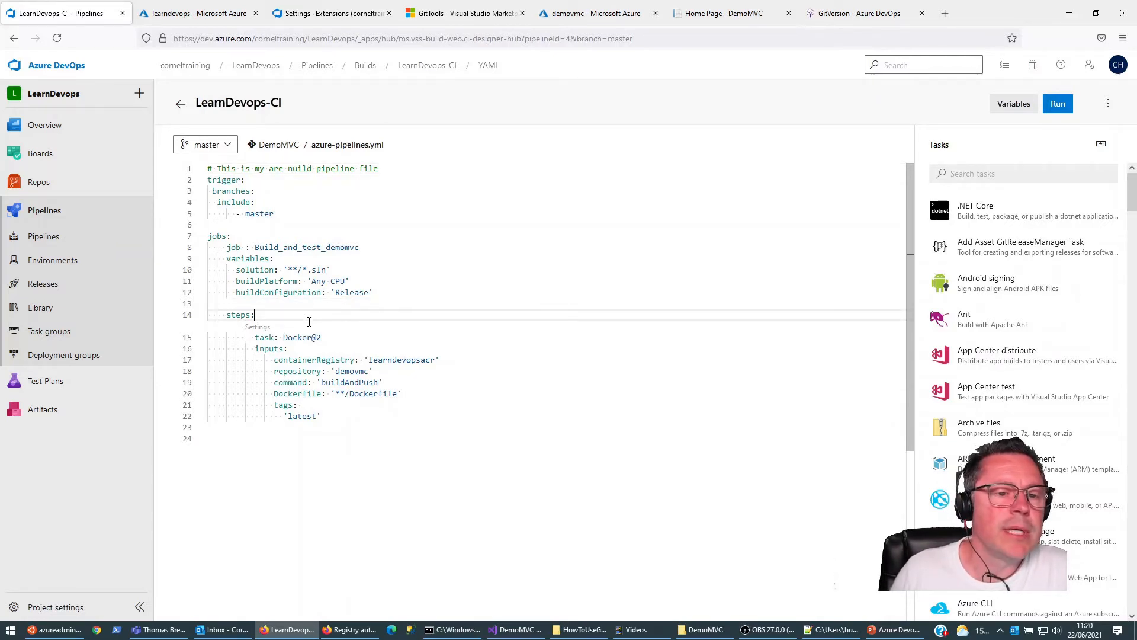
key("Return")
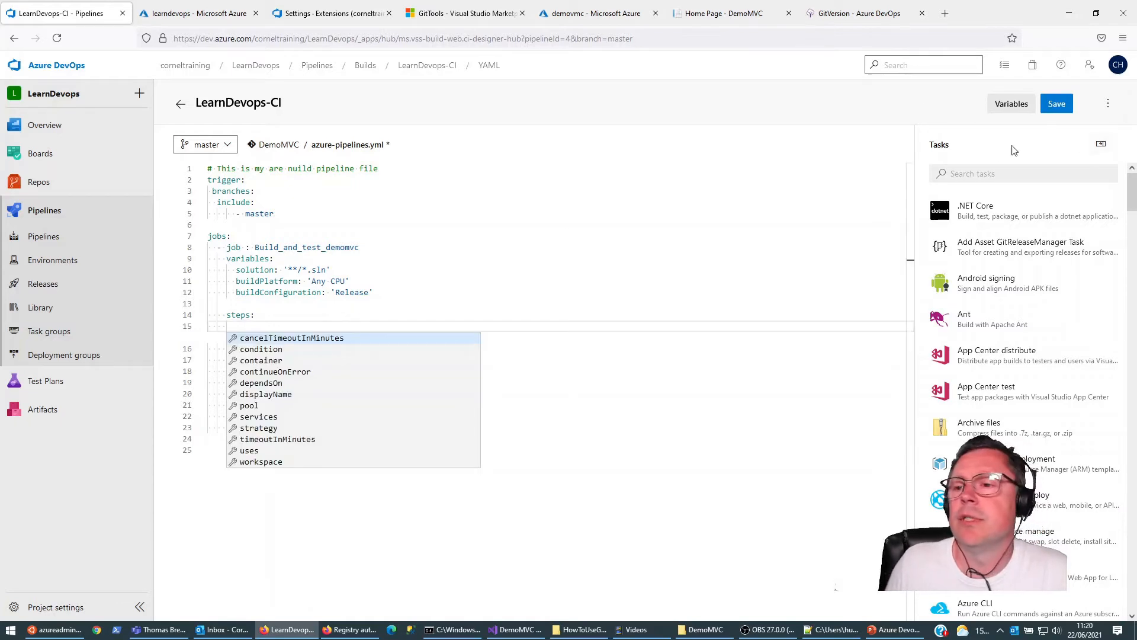
left_click(1009, 172)
type("git")
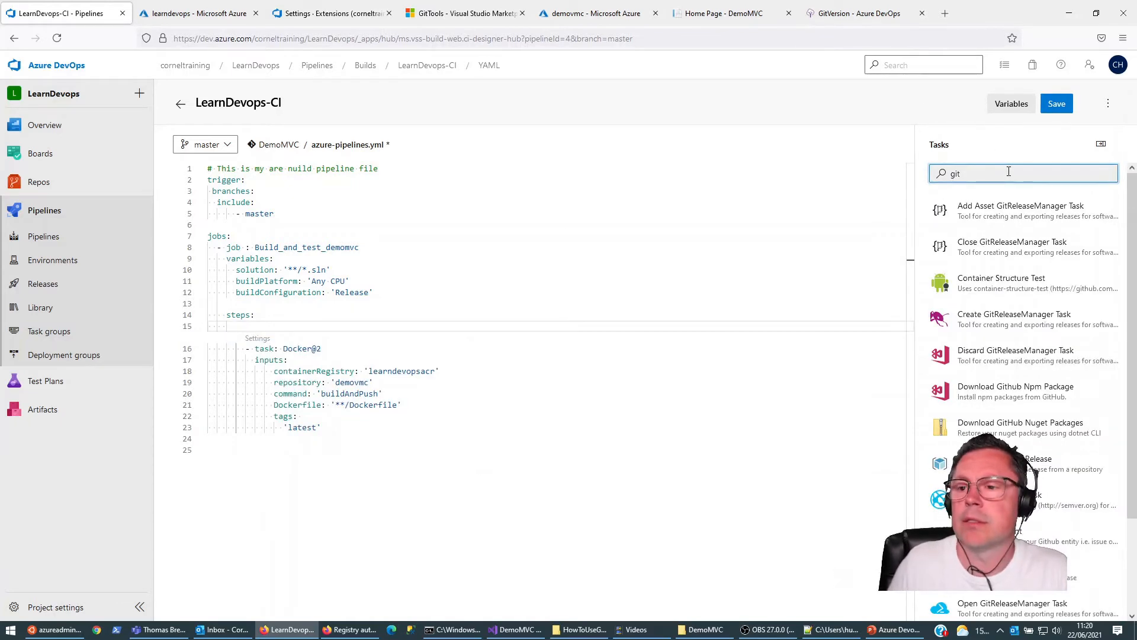
type("tools")
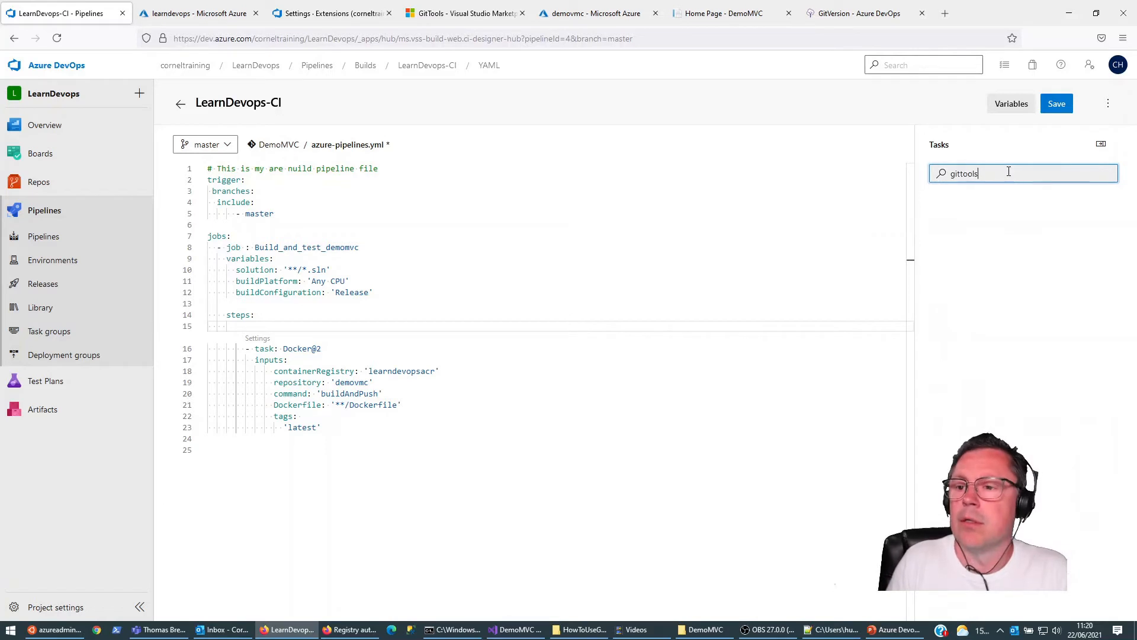
key("BackSpace")
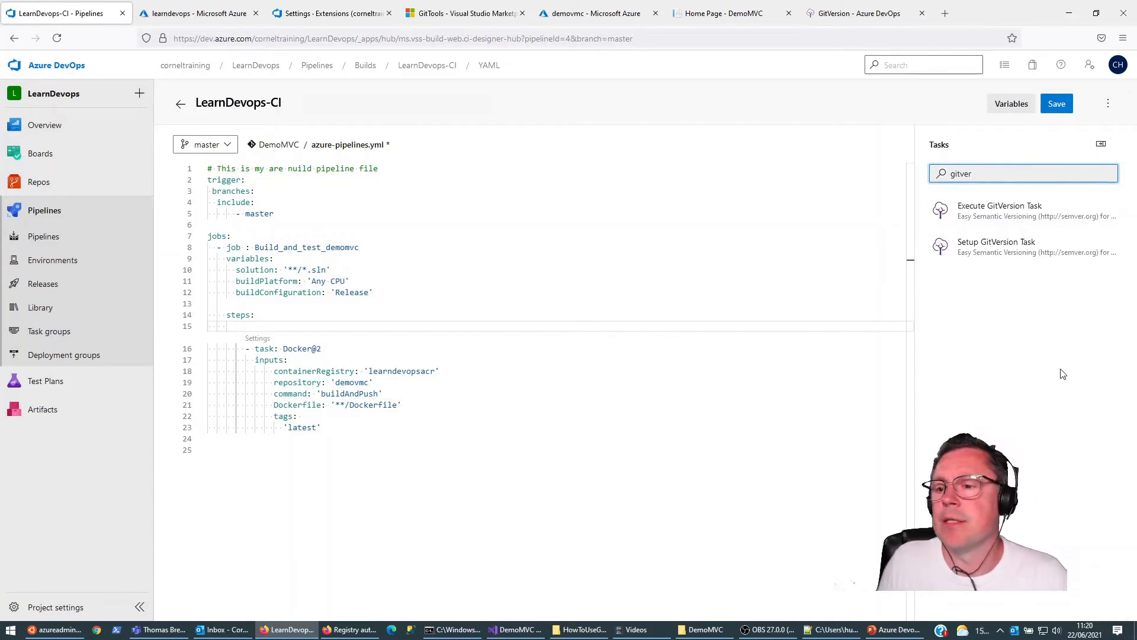
Step: Insert the Setup GitVersion Task with version spec 5.x ahead of the Docker task
left_click(991, 248)
left_click(992, 199)
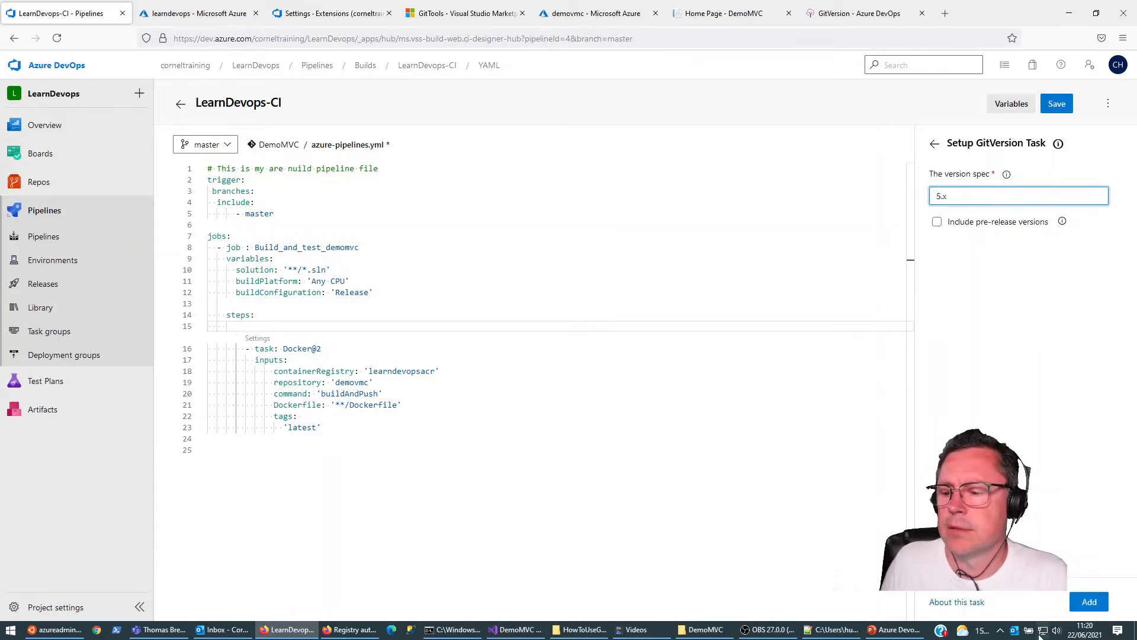
left_click(1089, 602)
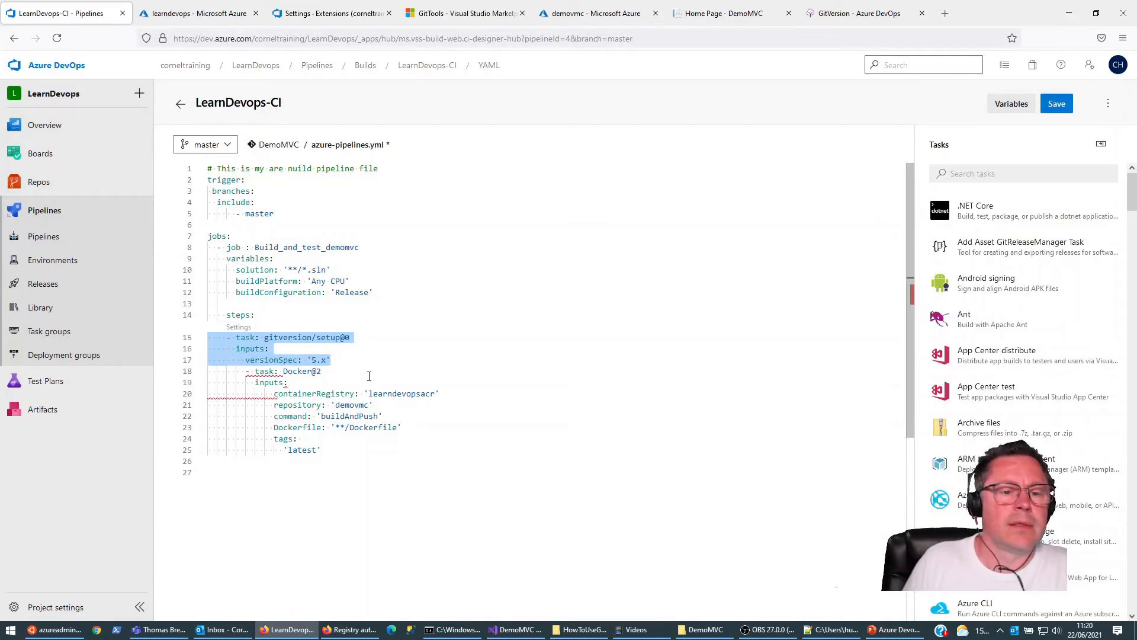
Step: Put a blank line after the gitversion/setup@0 task and indent its lines to align with the Docker task
key("Right")
key("Return")
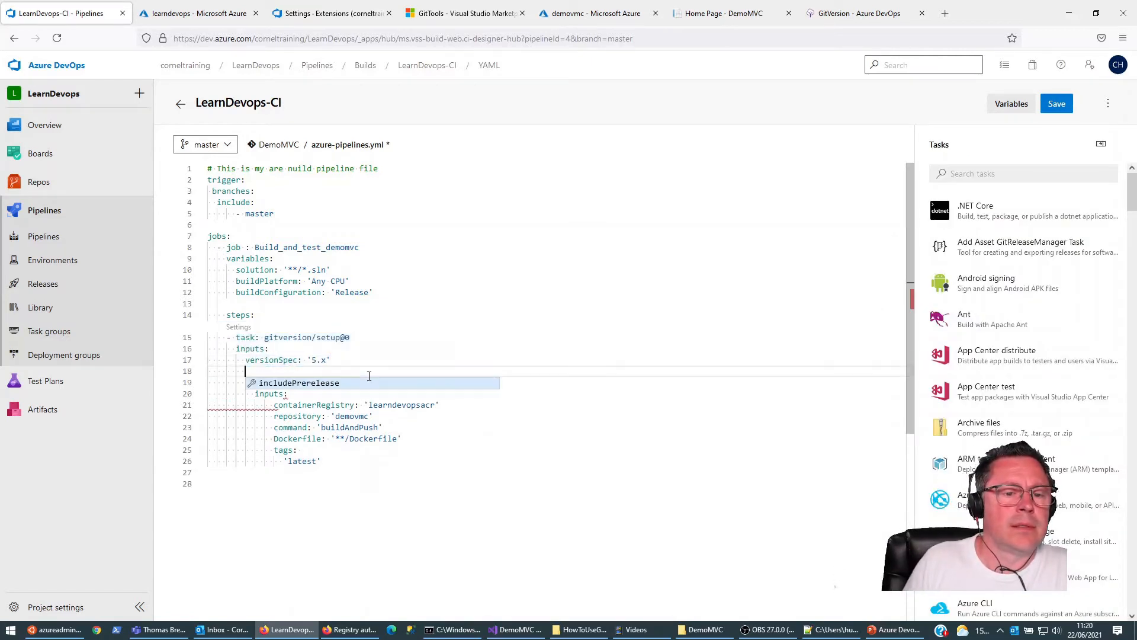
key("Escape")
key("Up")
key("Up")
key("Up")
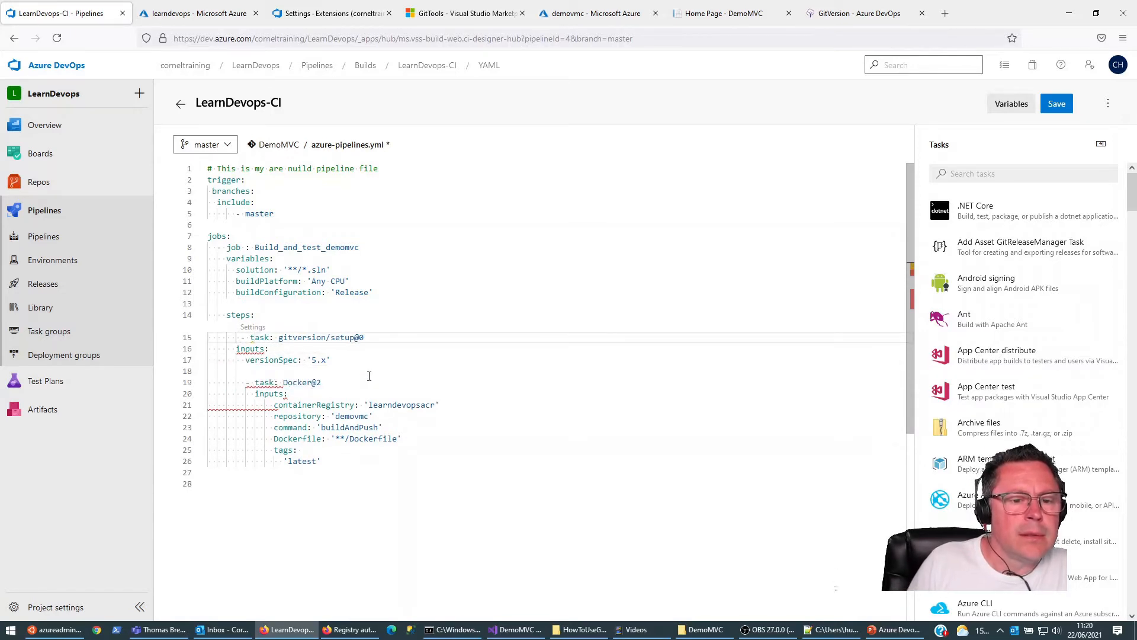
key("Down")
key("Home")
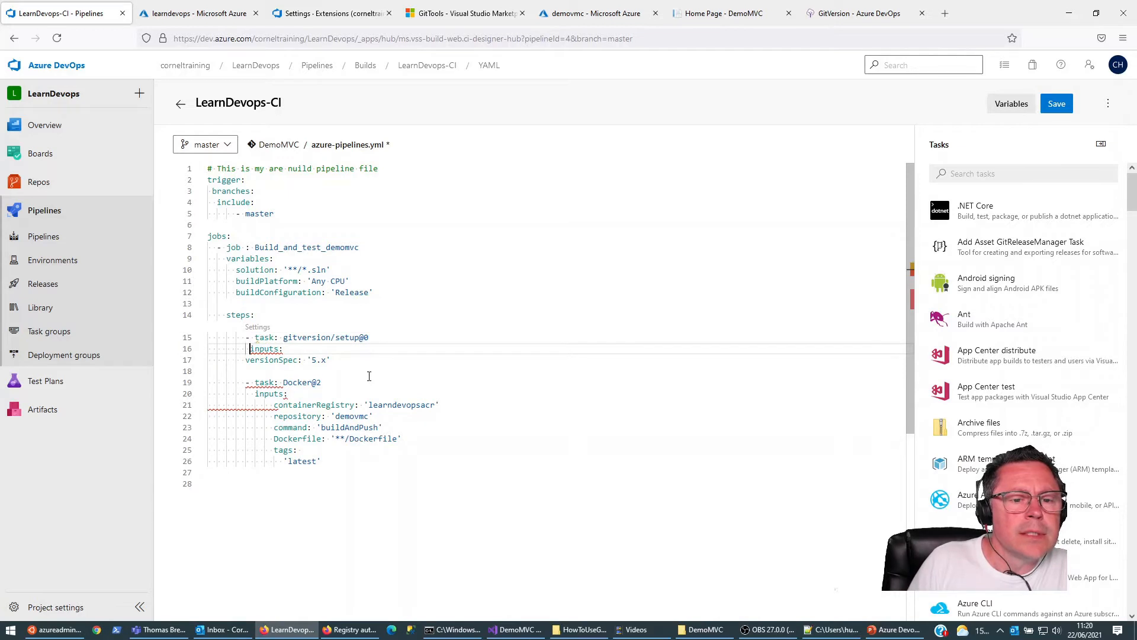
key("Down")
key("Home")
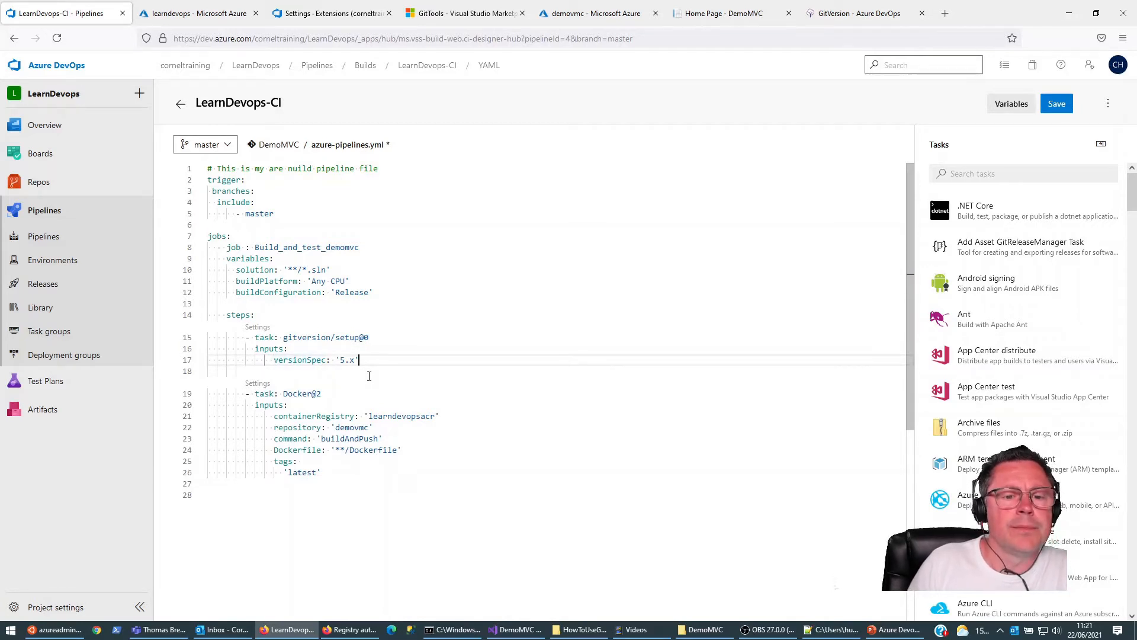
Step: Add another line below versionSpec and clear the inserted includePrerelease entry from it
key("Return")
key("Return")
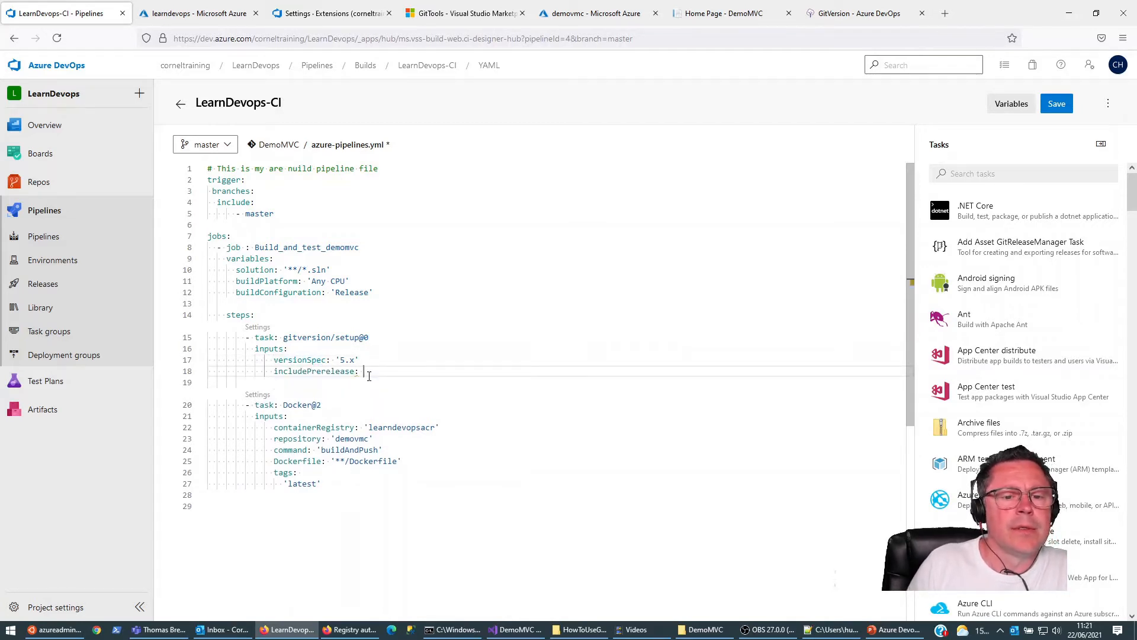
key("shift+Home")
key("shift+Home")
key("BackSpace")
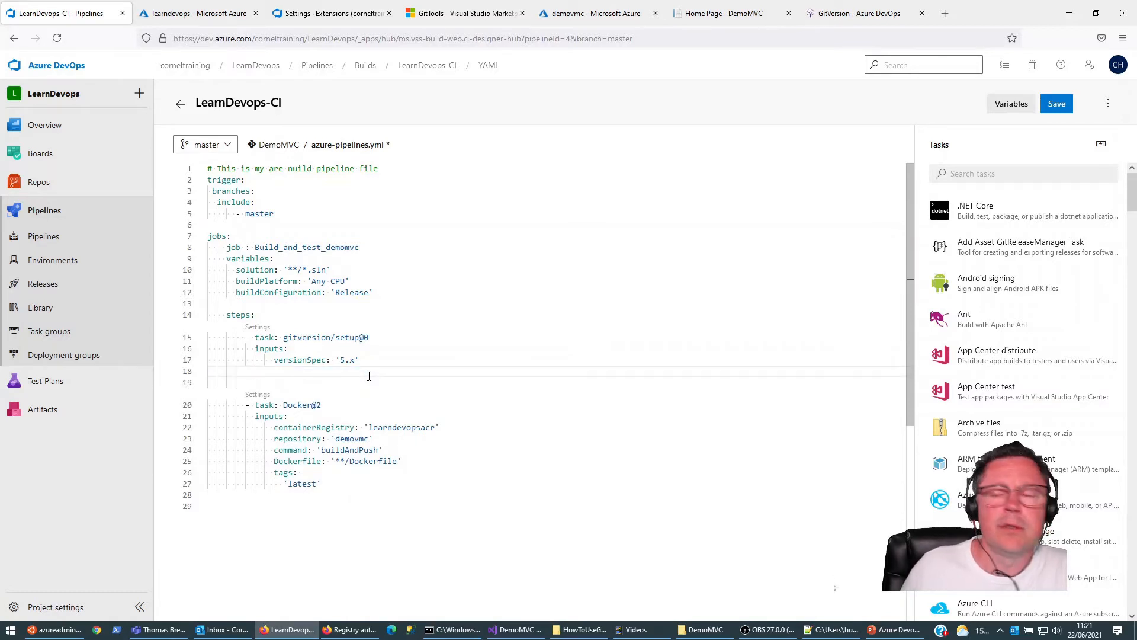
Step: Search the tasks for gitver, open the Execute GitVersion Task and enable specifying a configuration file
left_click(993, 174)
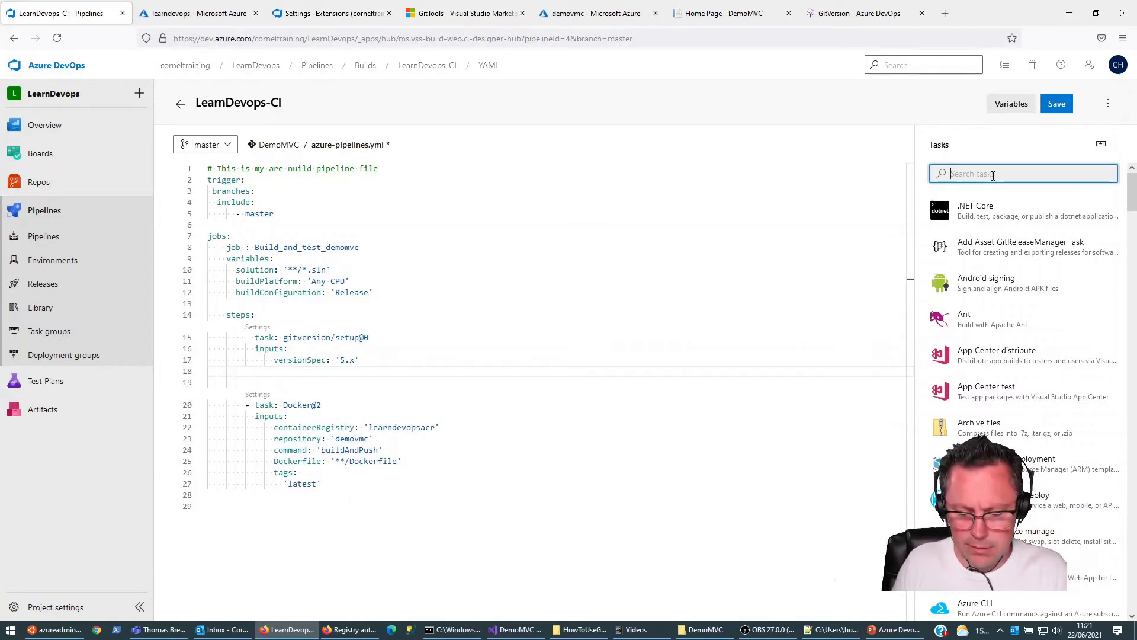
type("gitver")
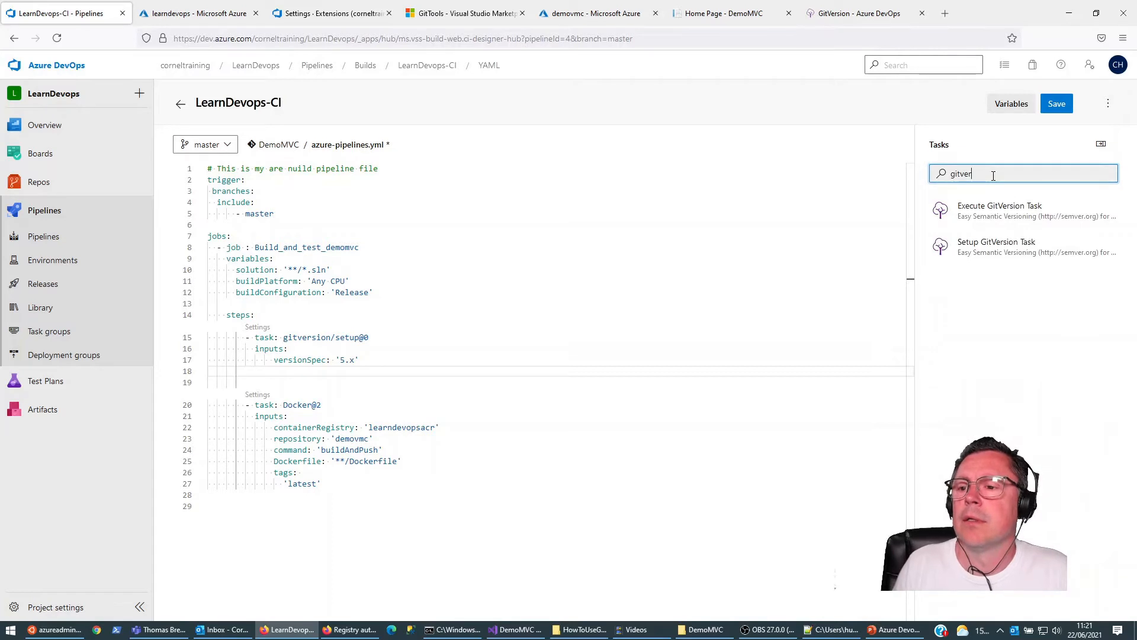
left_click(989, 213)
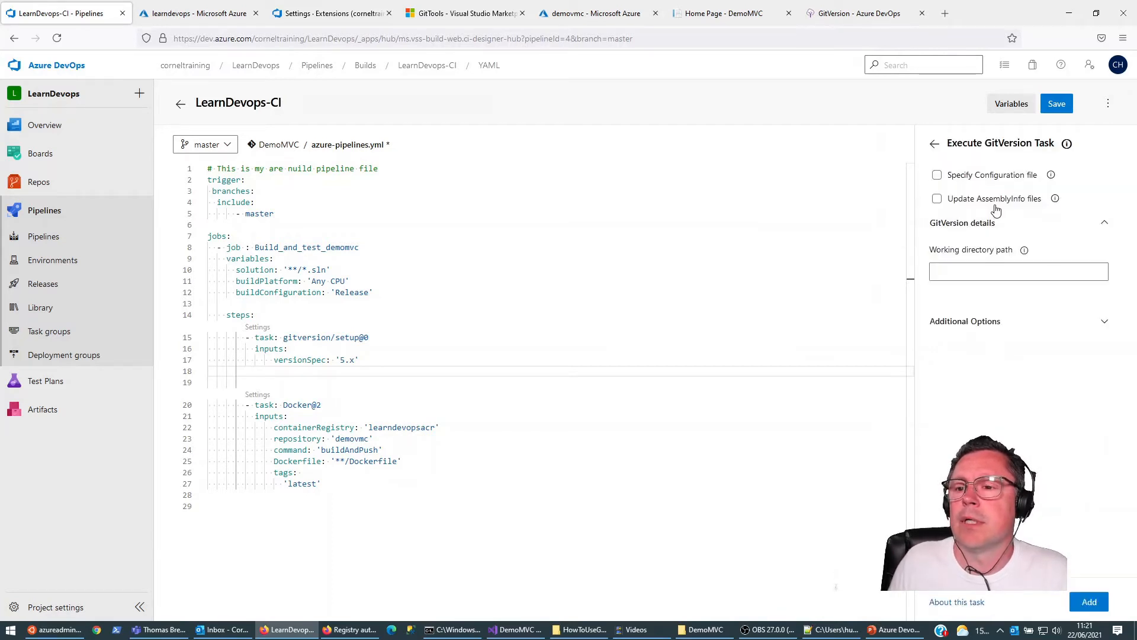
left_click(937, 175)
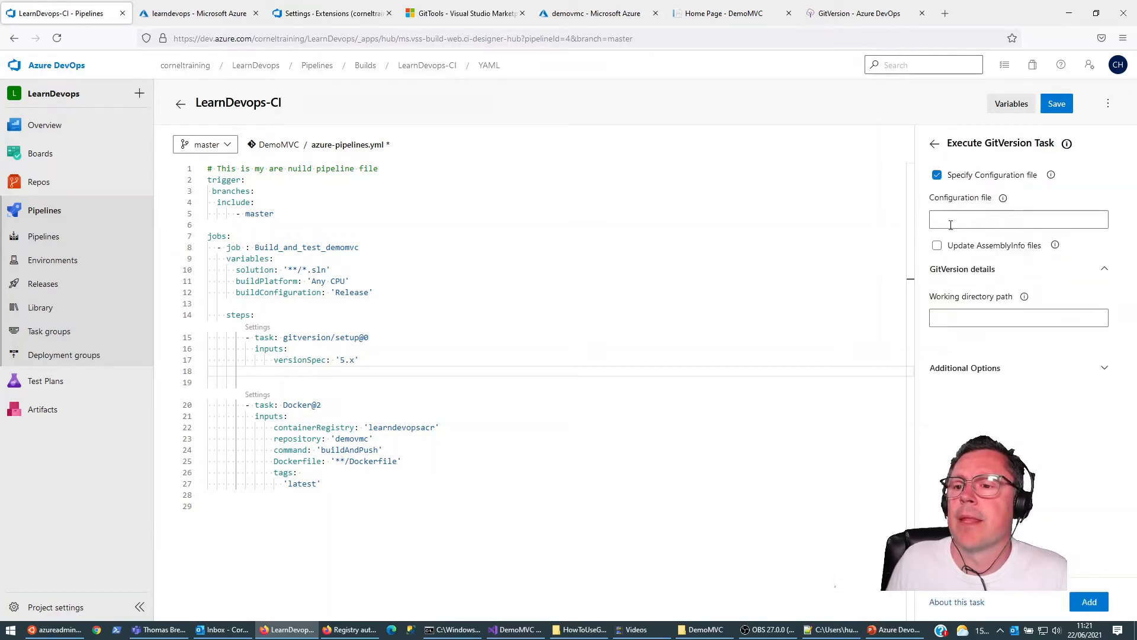
left_click(987, 226)
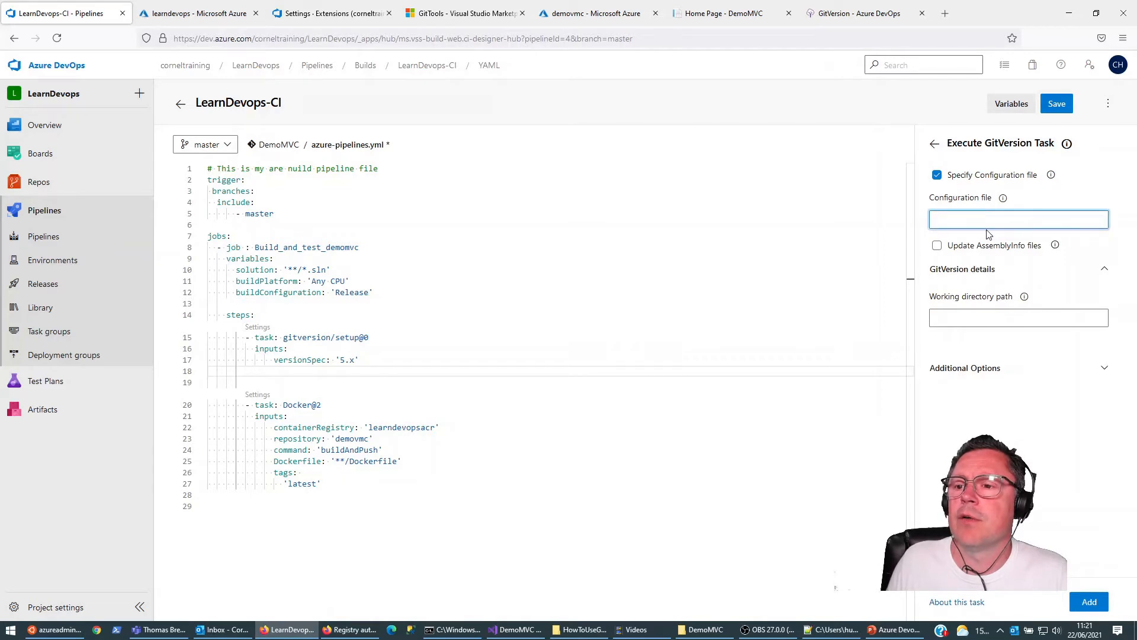
Step: Copy the file name GitVersion.yml from the DemoMVC folder in File Explorer and paste it as the task's configuration file
left_click(705, 629)
left_click(188, 367)
key("ctrl+a")
key("ctrl+c")
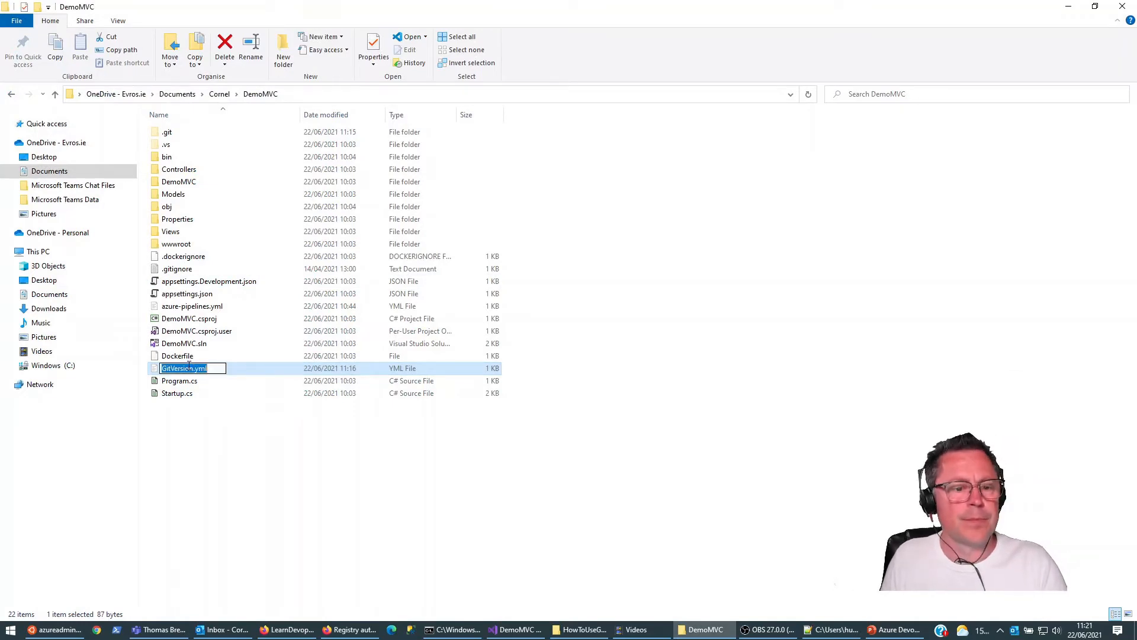
left_click(290, 629)
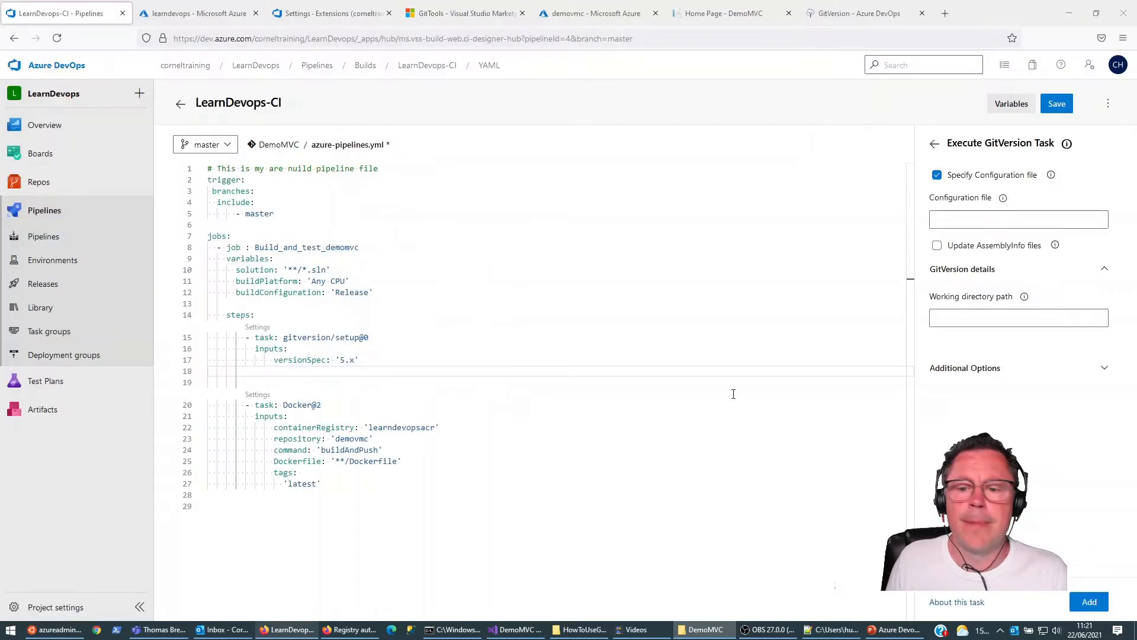
left_click(1007, 220)
key("ctrl+v")
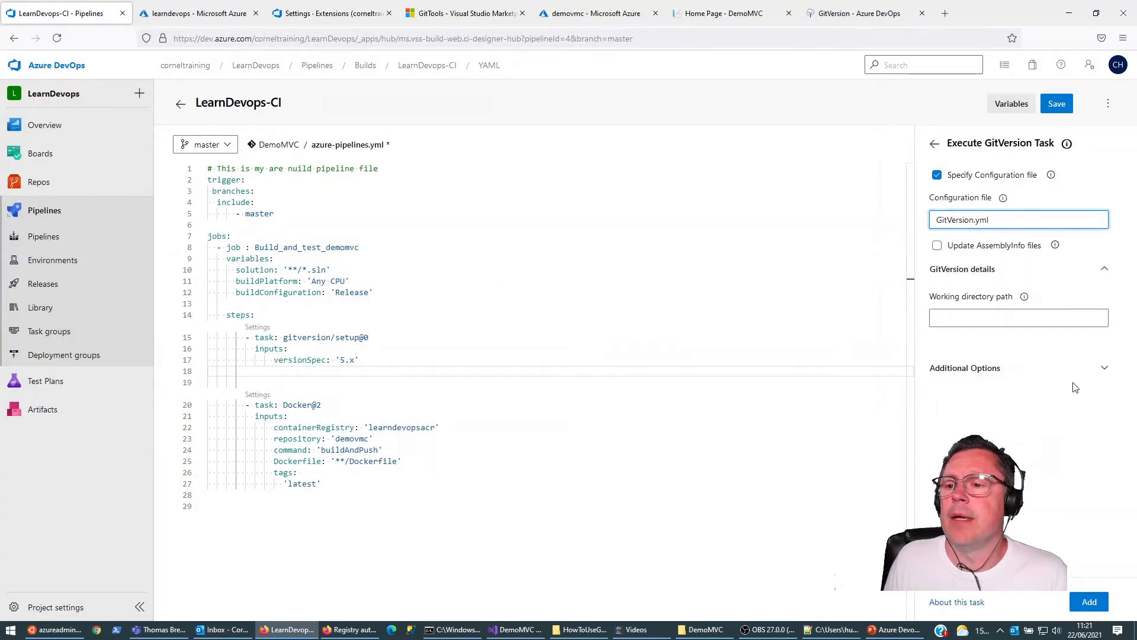
Step: Check the task's additional options and add the Execute GitVersion Task below the setup task
left_click(1103, 368)
left_click(1103, 368)
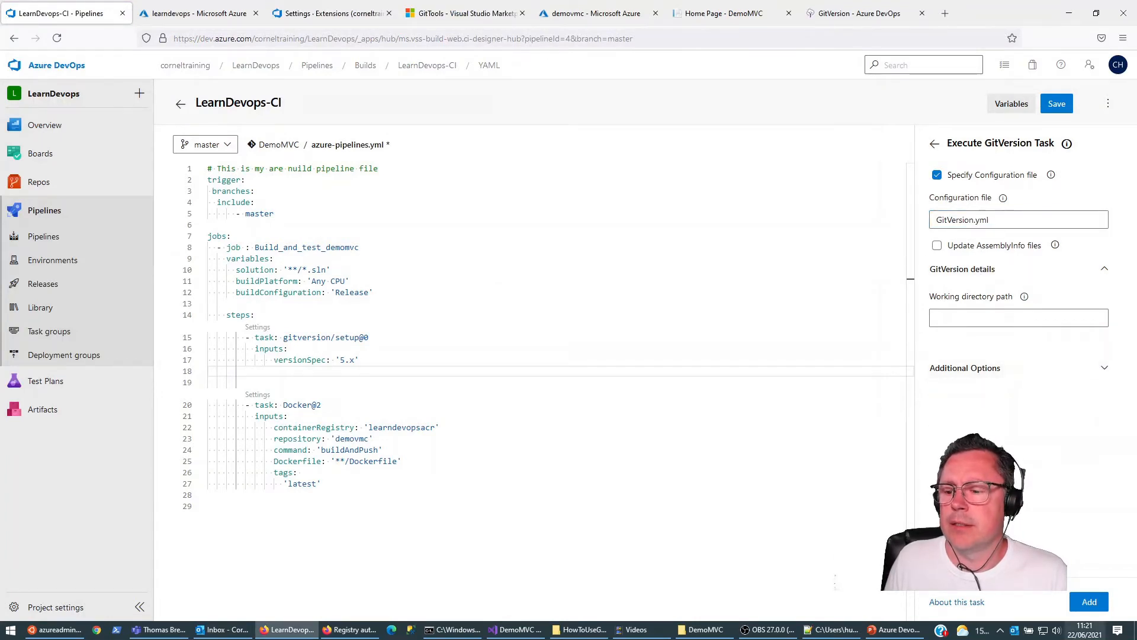
left_click(1089, 602)
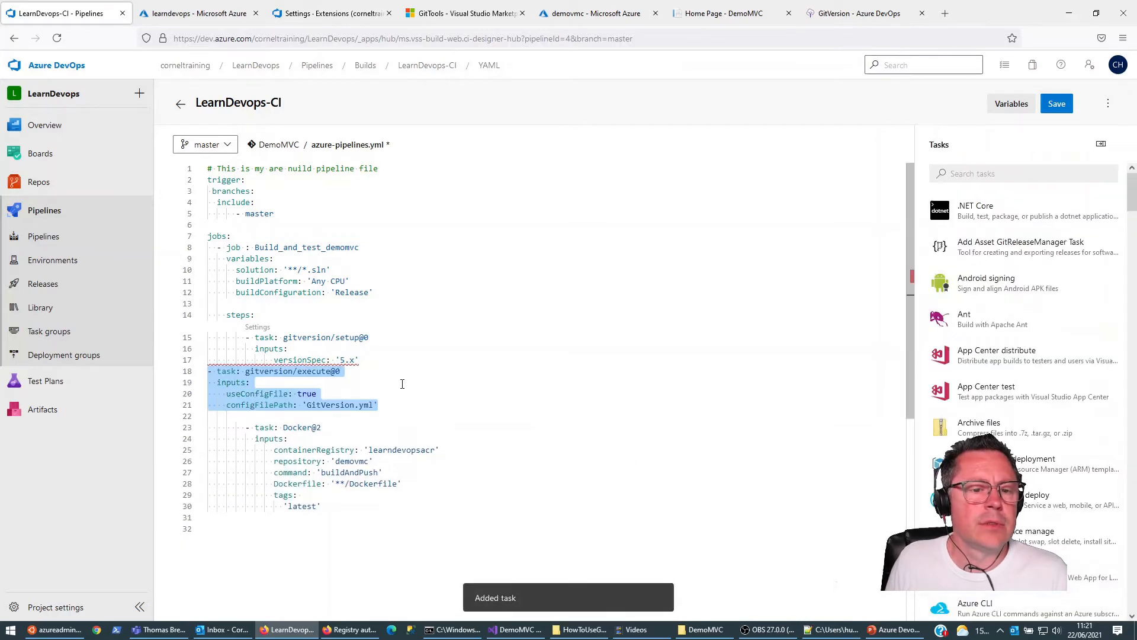
Step: Insert a blank line above gitversion/execute@0 and indent its task, inputs and useConfigFile lines to match the setup task
left_click(374, 359)
key("Return")
key("Down")
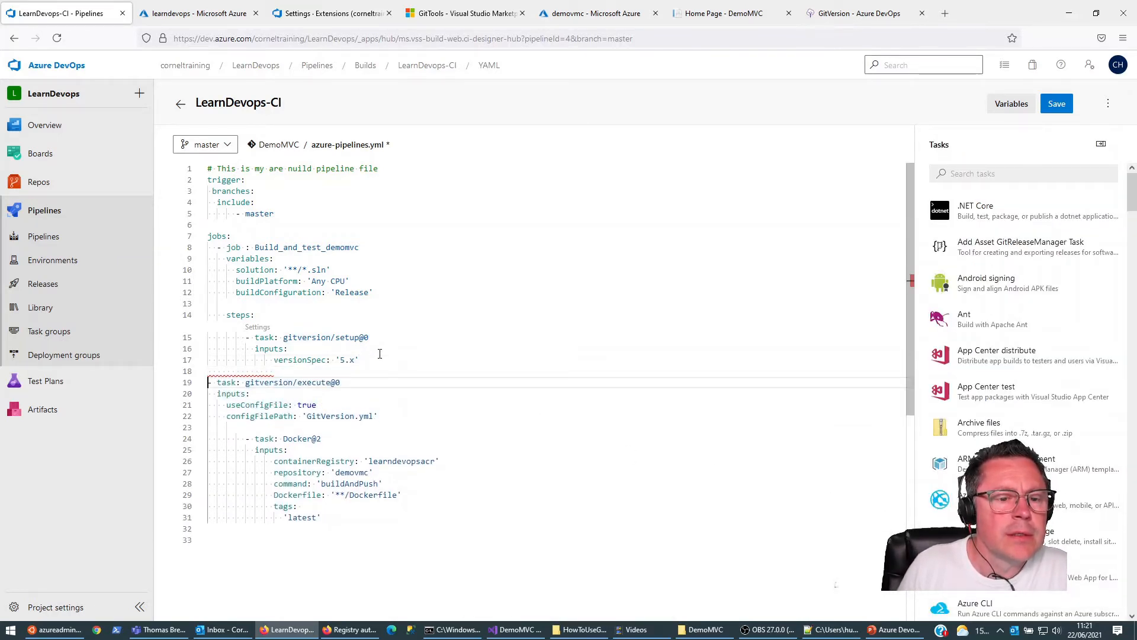
key("Tab")
key("Tab")
key("Tab")
key("Tab")
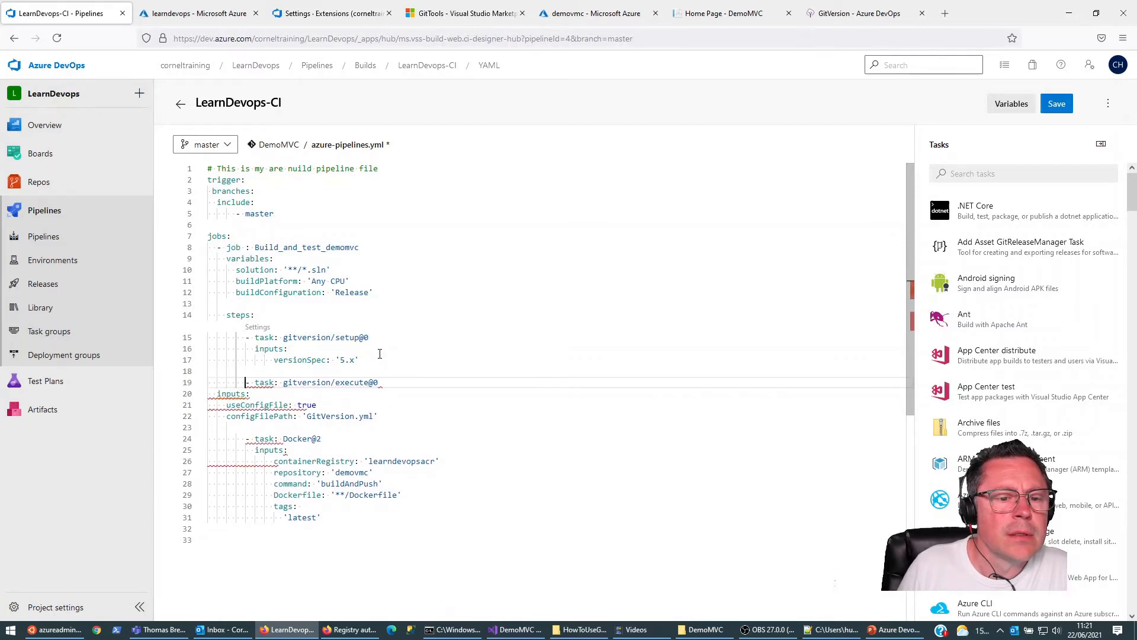
key("Down")
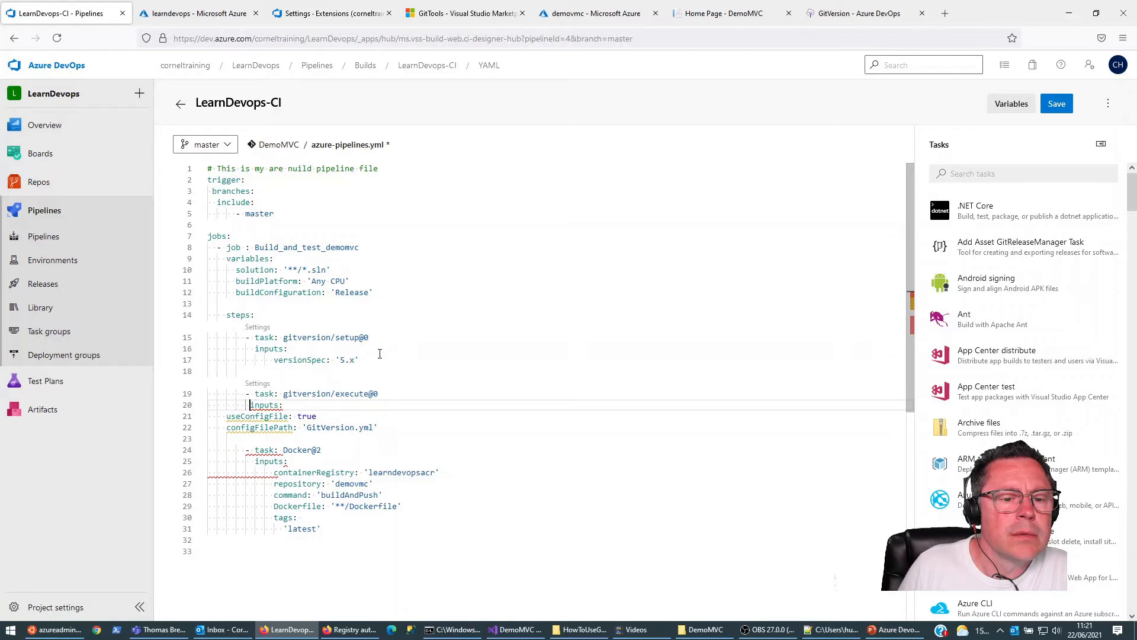
key("Down")
key("Home")
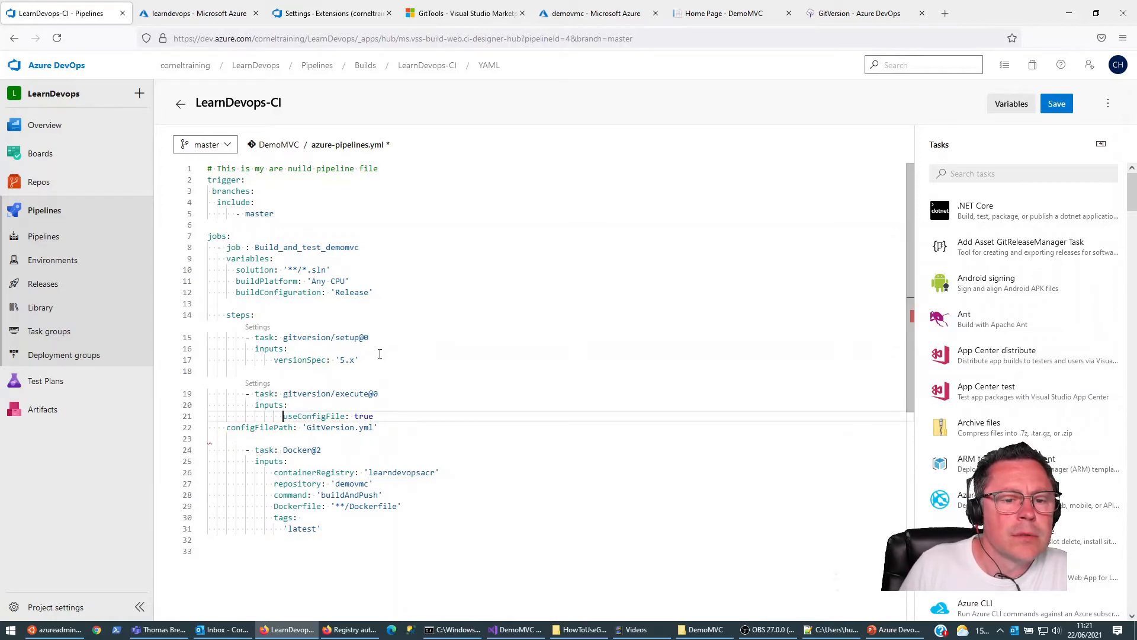
Step: Indent the configFilePath line to align with useConfigFile under the execute task's inputs
key("Down")
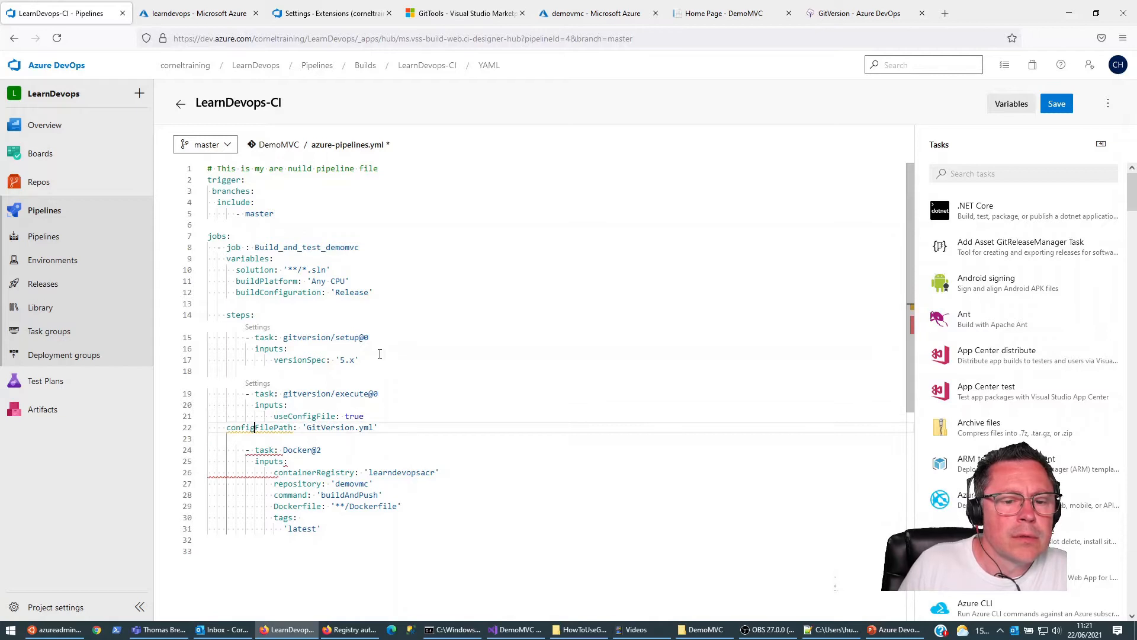
key("Home")
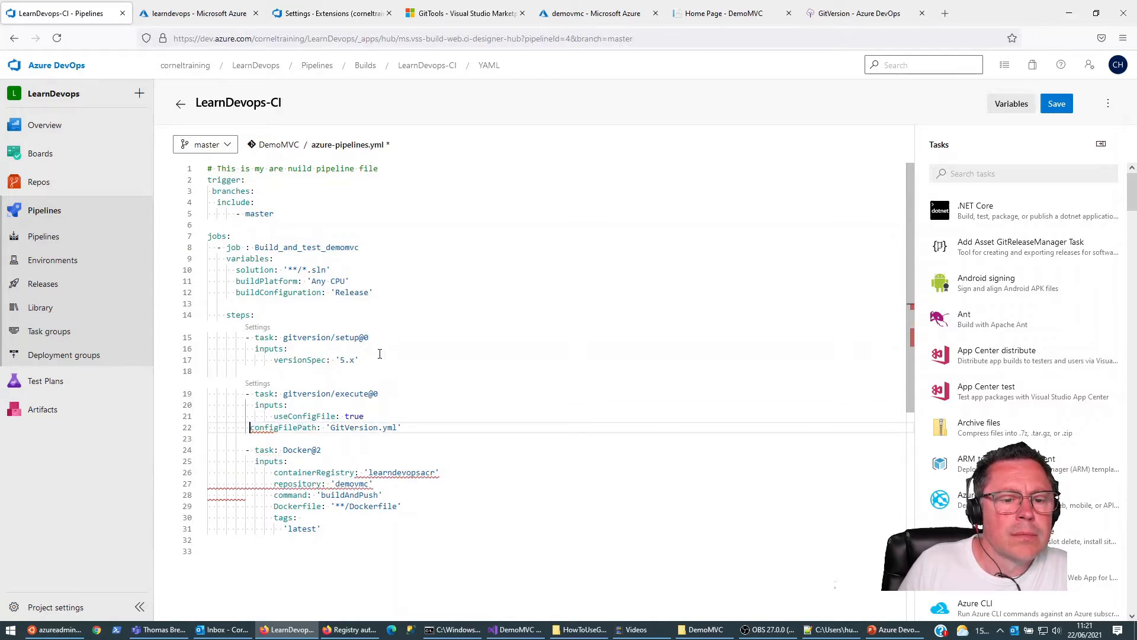
key("Down")
key("Up")
key("Up")
key("Up")
key("Up")
key("Up")
key("Up")
key("Up")
key("Up")
key("Up")
key("Up")
key("Down")
key("Down")
key("Down")
key("Down")
key("Down")
key("Down")
key("Down")
key("Down")
key("Down")
key("Down")
key("Down")
key("Down")
key("Down")
key("Down")
key("Down")
key("Down")
key("Down")
key("Down")
key("Down")
key("Down")
key("Up")
key("Up")
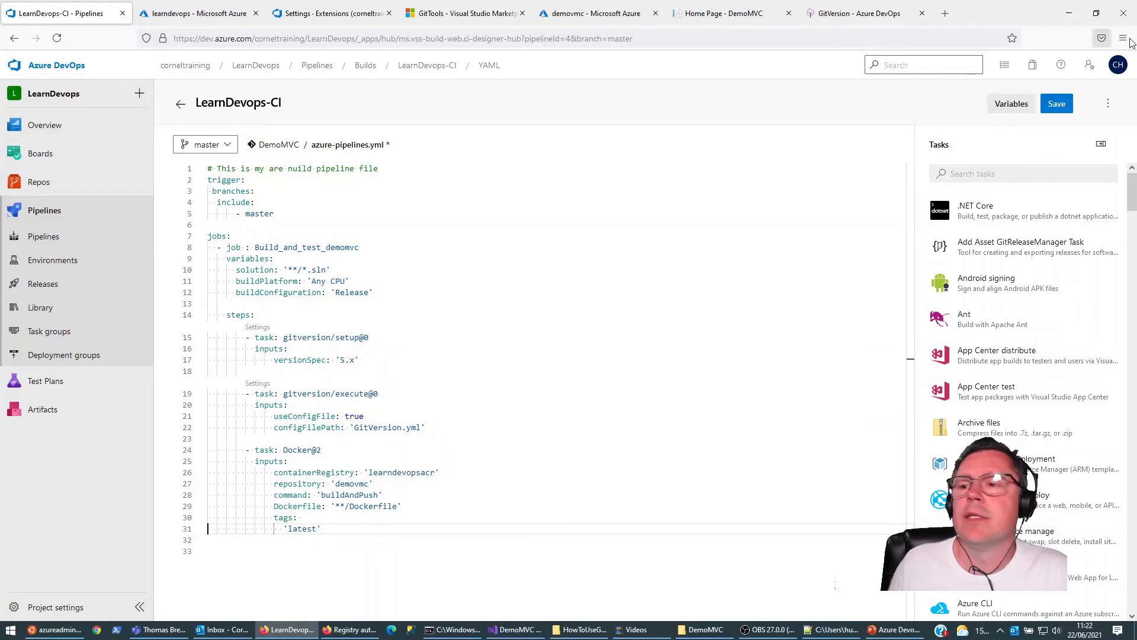
Step: Examine GitVersion's Azure DevOps documentation for the pipeline YAML example and the syntax for using GitVersion variables
left_click(297, 528)
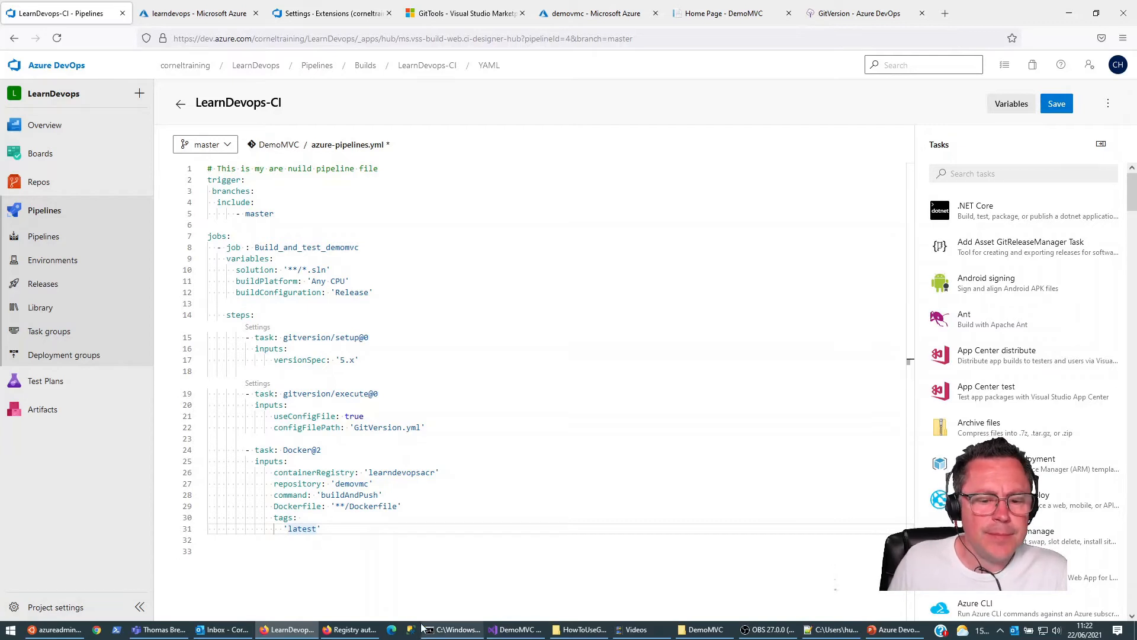
left_click(871, 18)
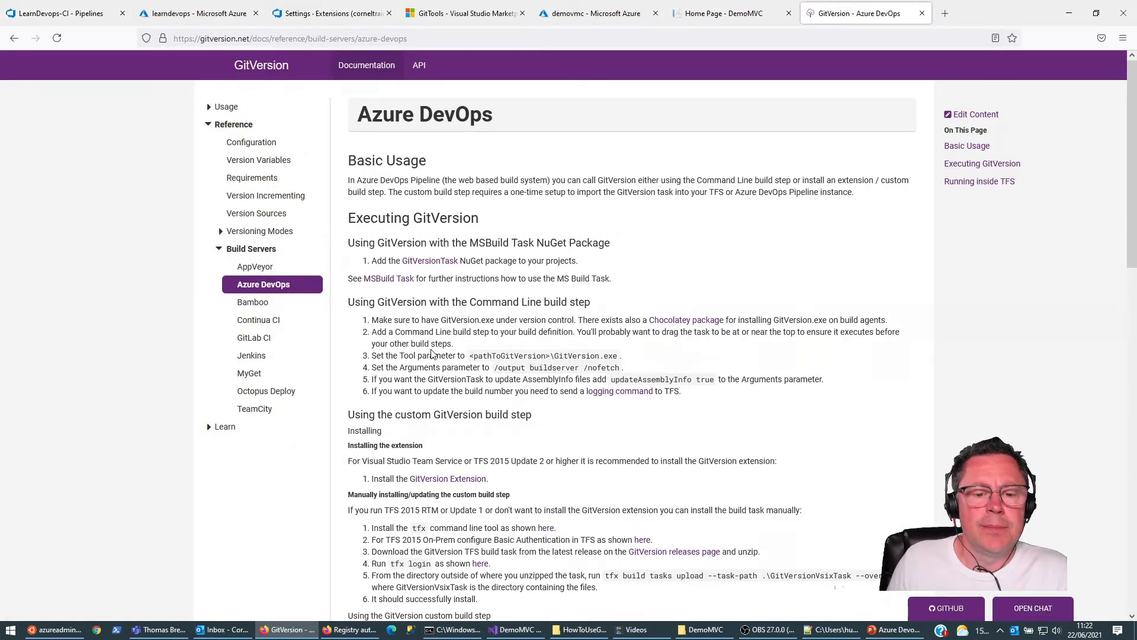
scroll(432, 349, "down", 3)
scroll(432, 345, "down", 5)
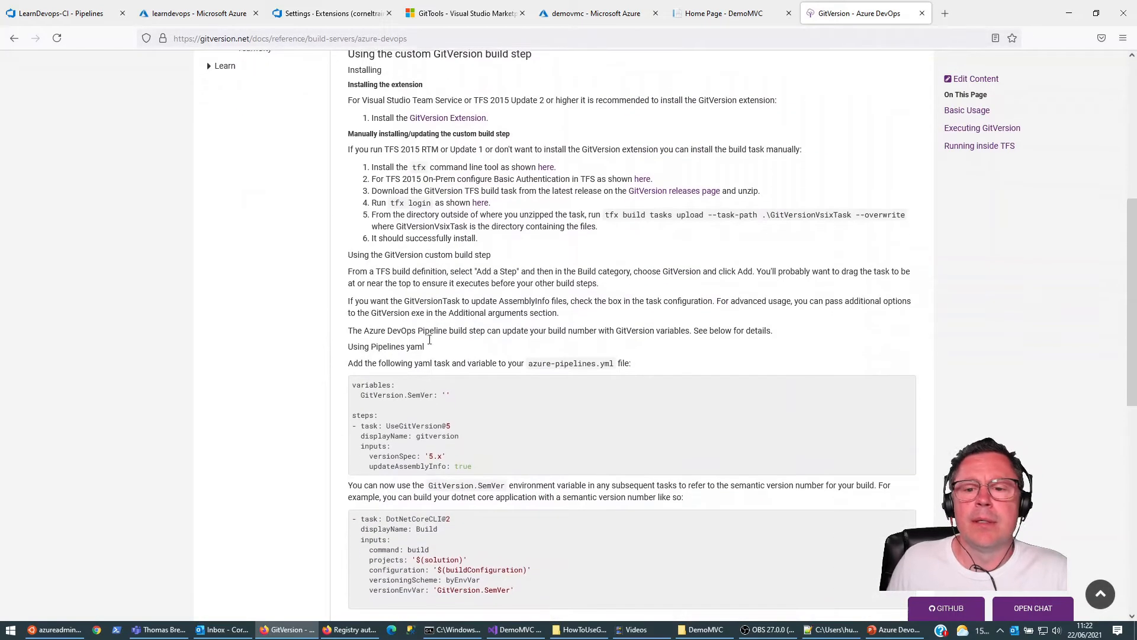
scroll(465, 265, "down", 8)
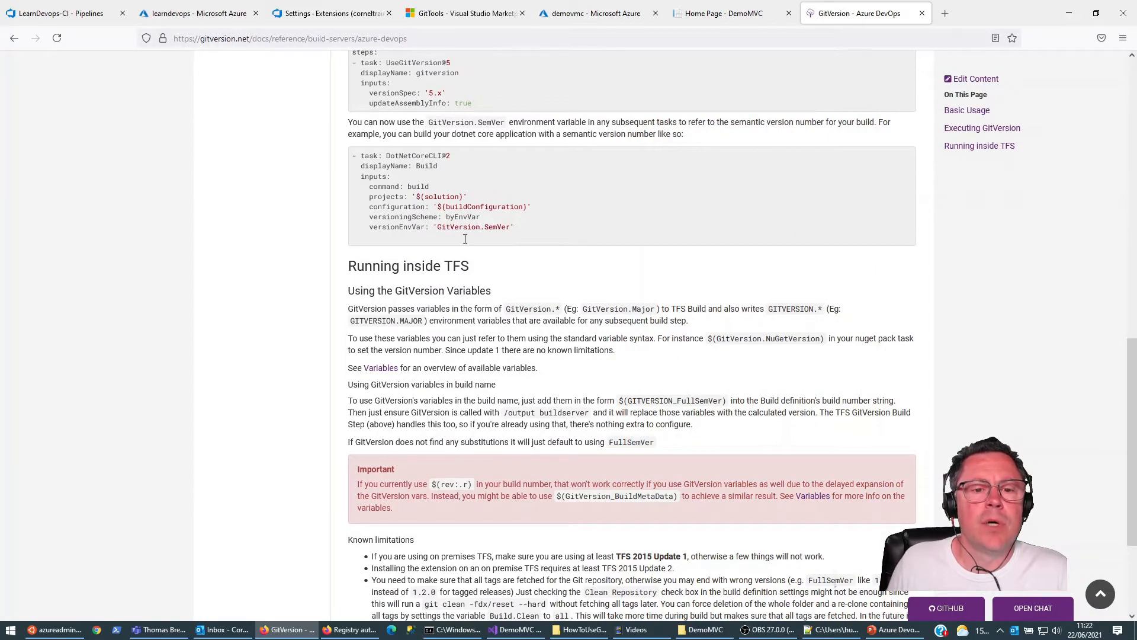
scroll(466, 249, "down", 4)
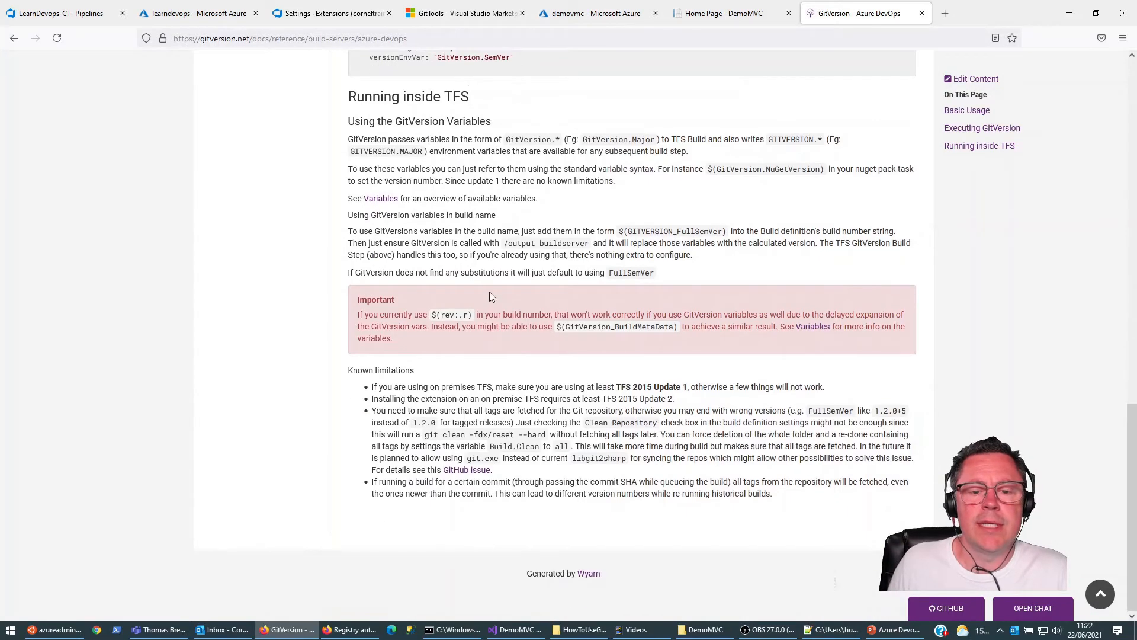
scroll(490, 293, "up", 9)
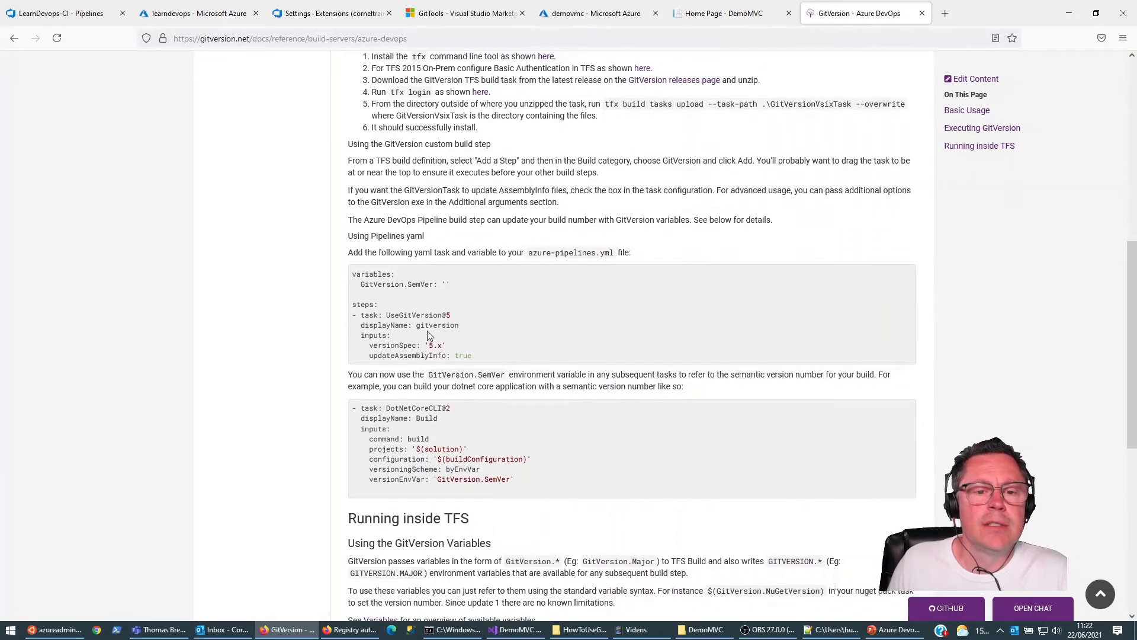
scroll(502, 332, "down", 2)
scroll(457, 367, "down", 1)
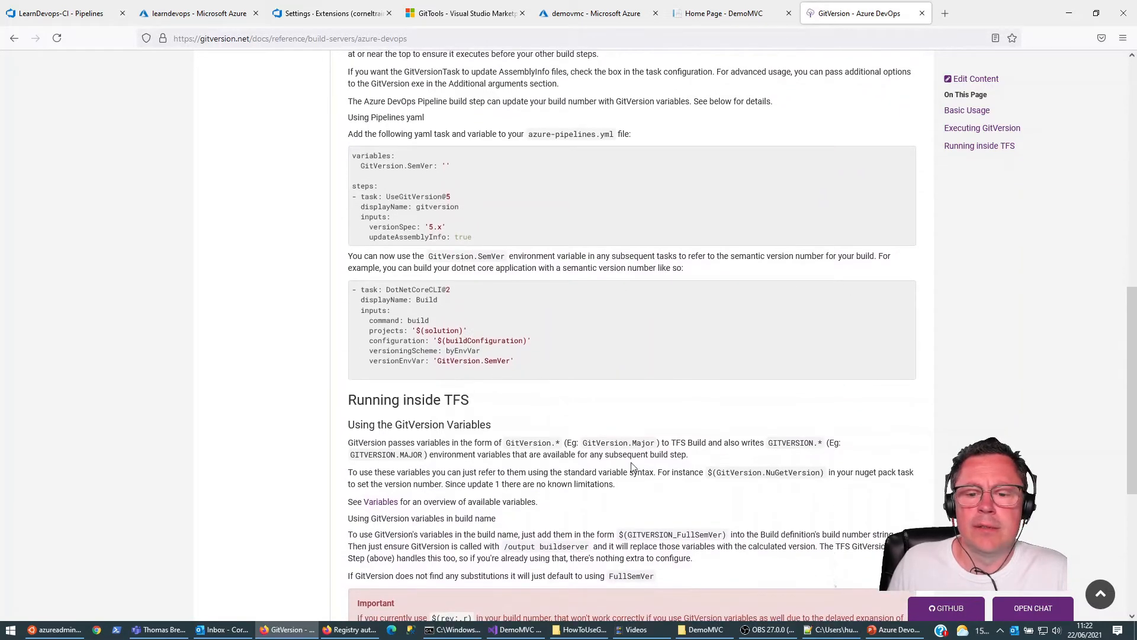
scroll(585, 455, "down", 1)
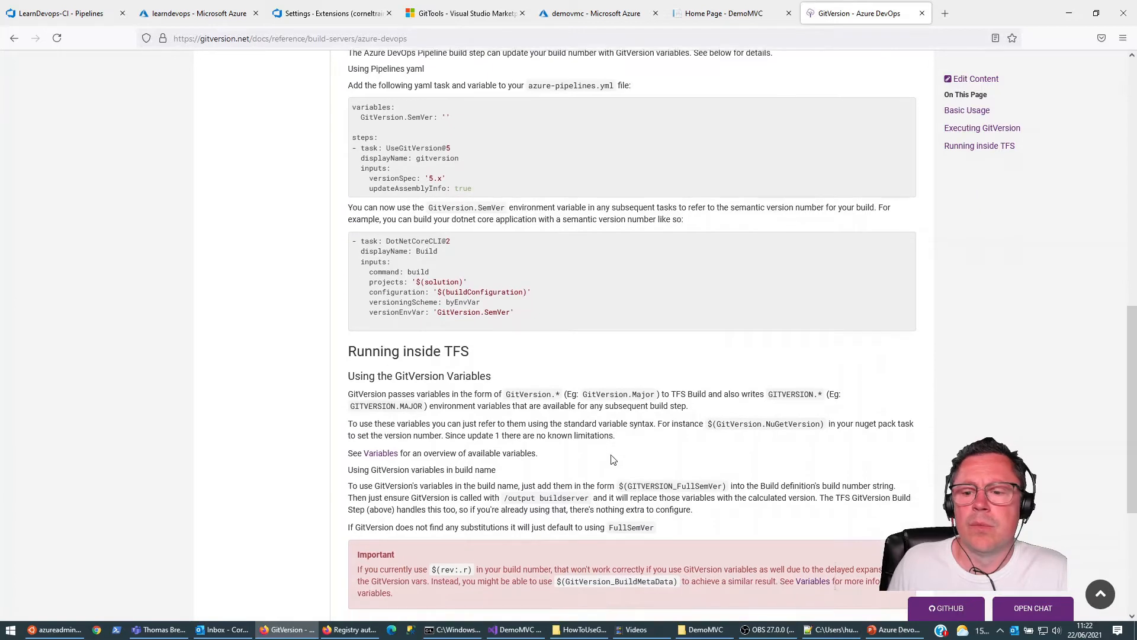
scroll(572, 419, "down", 1)
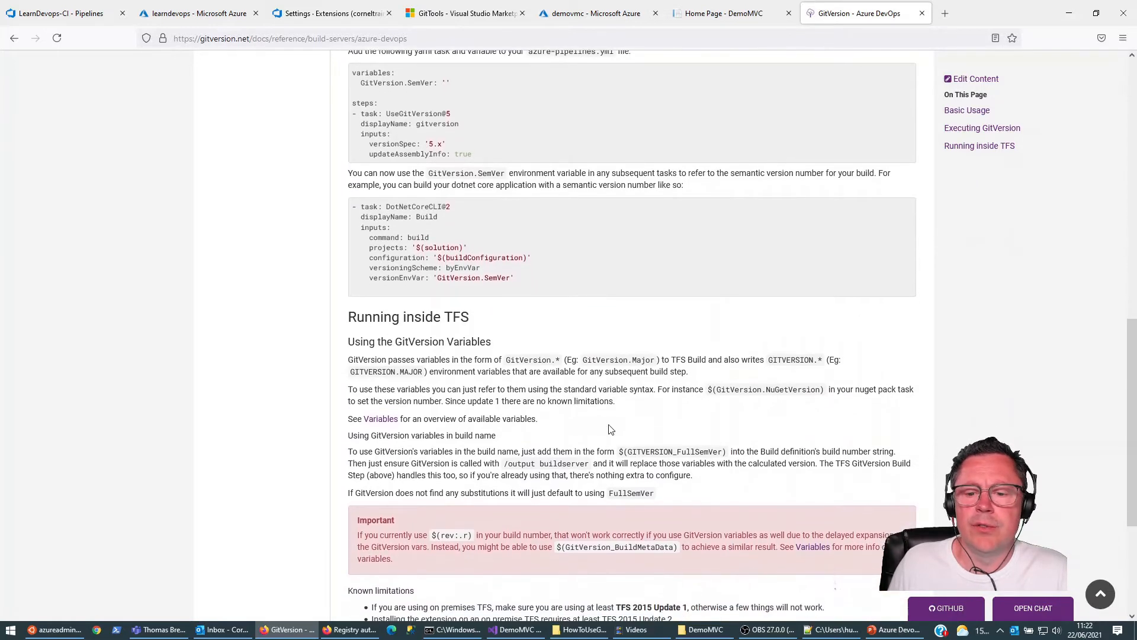
scroll(606, 448, "down", 2)
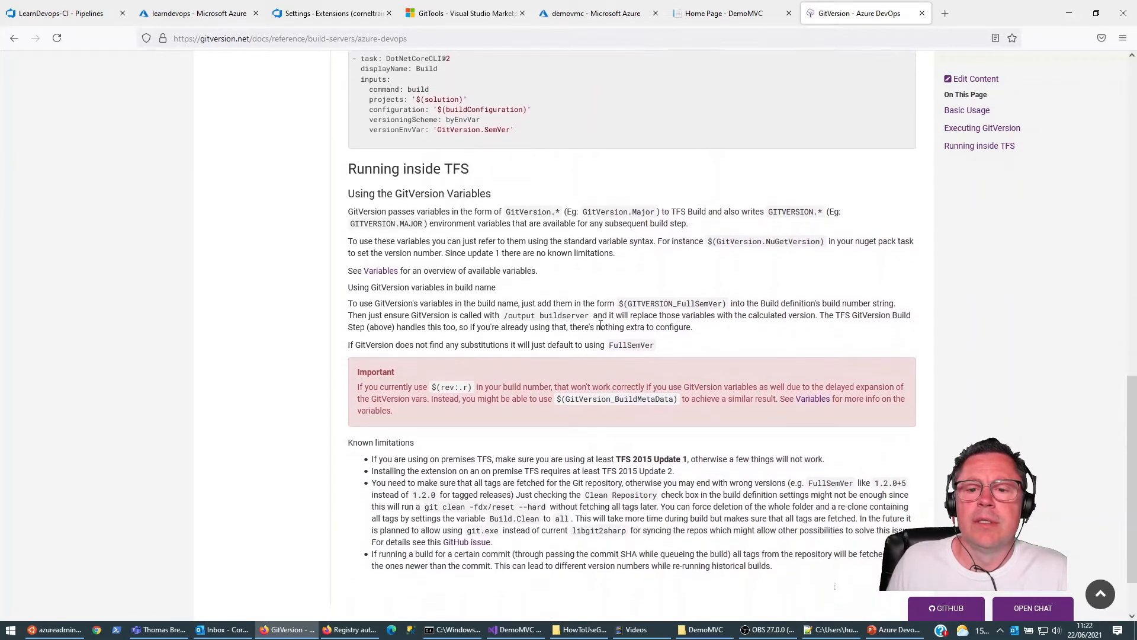
scroll(602, 329, "up", 1)
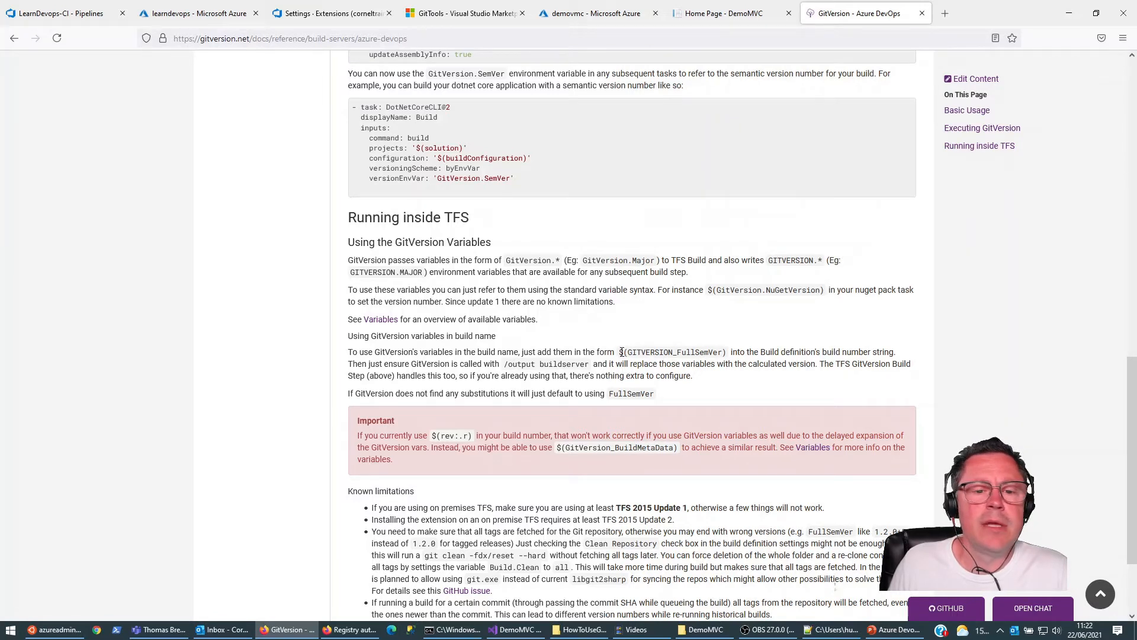
Step: Copy the $(GITVERSION_FullSemVer) variable from the documentation's section on using GitVersion variables in the build name
left_click_drag(619, 351, 725, 352)
key("ctrl+c")
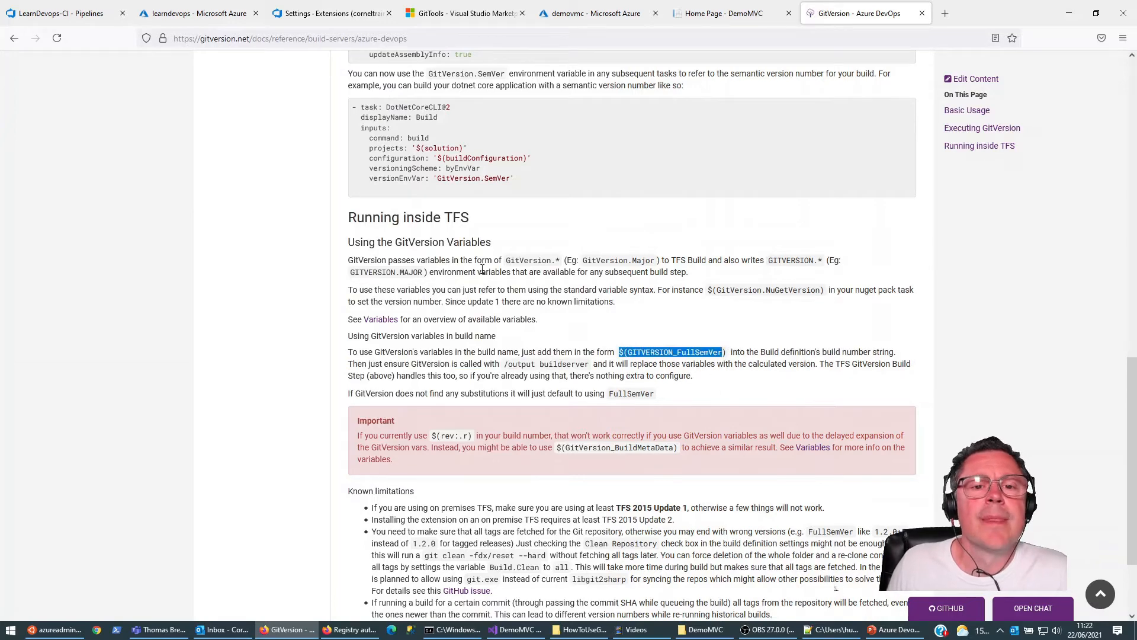
scroll(524, 232, "up", 3)
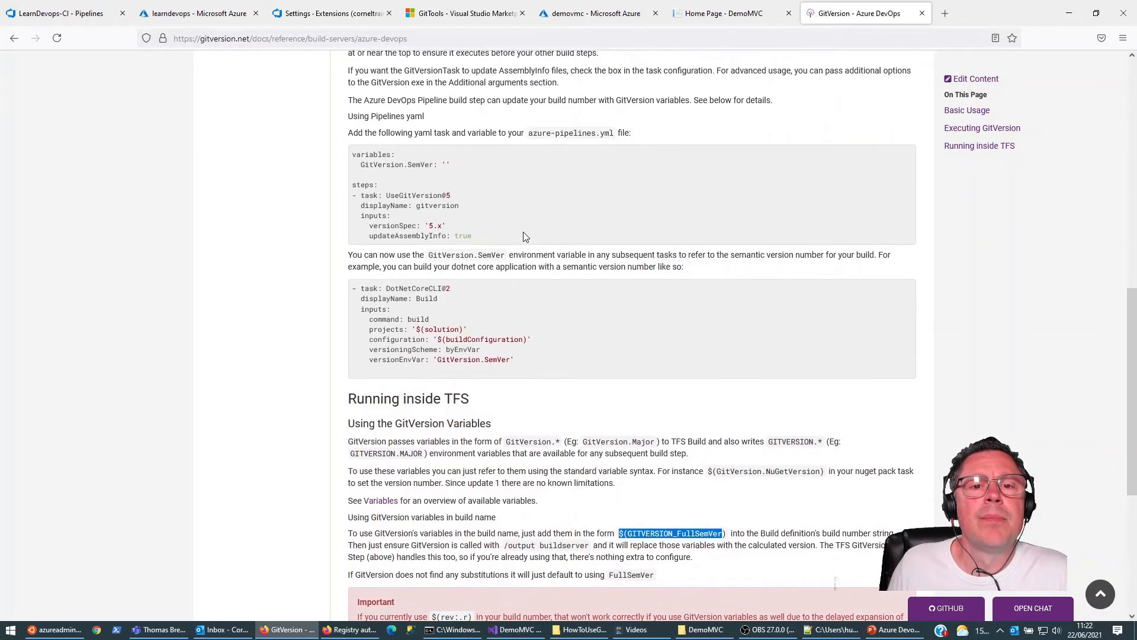
scroll(524, 232, "up", 5)
scroll(528, 243, "up", 1)
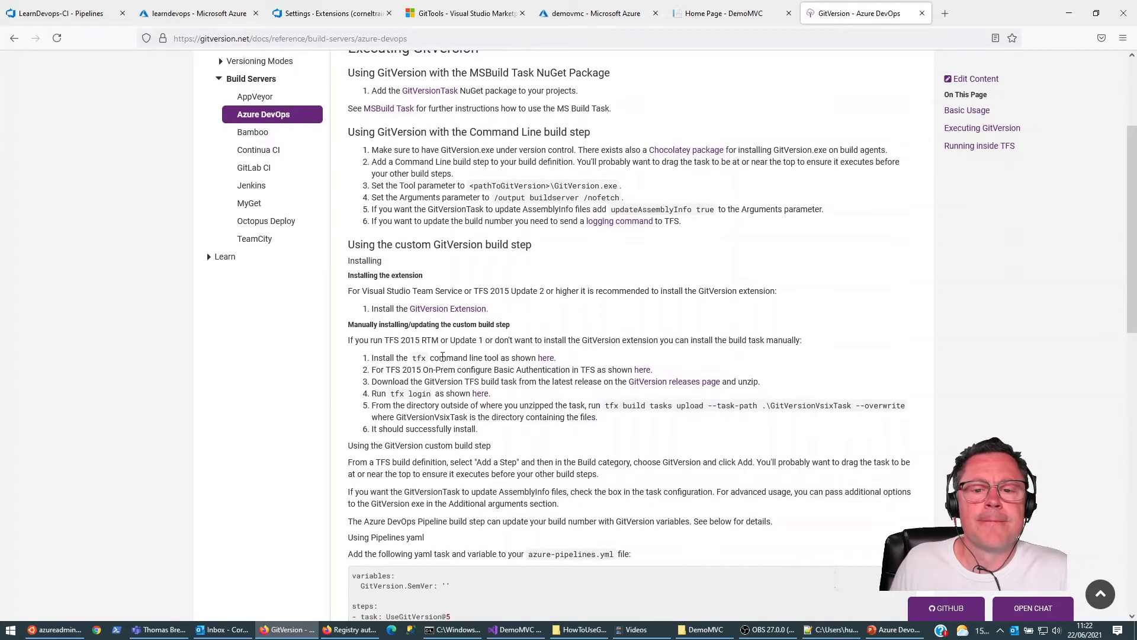
scroll(460, 356, "down", 1)
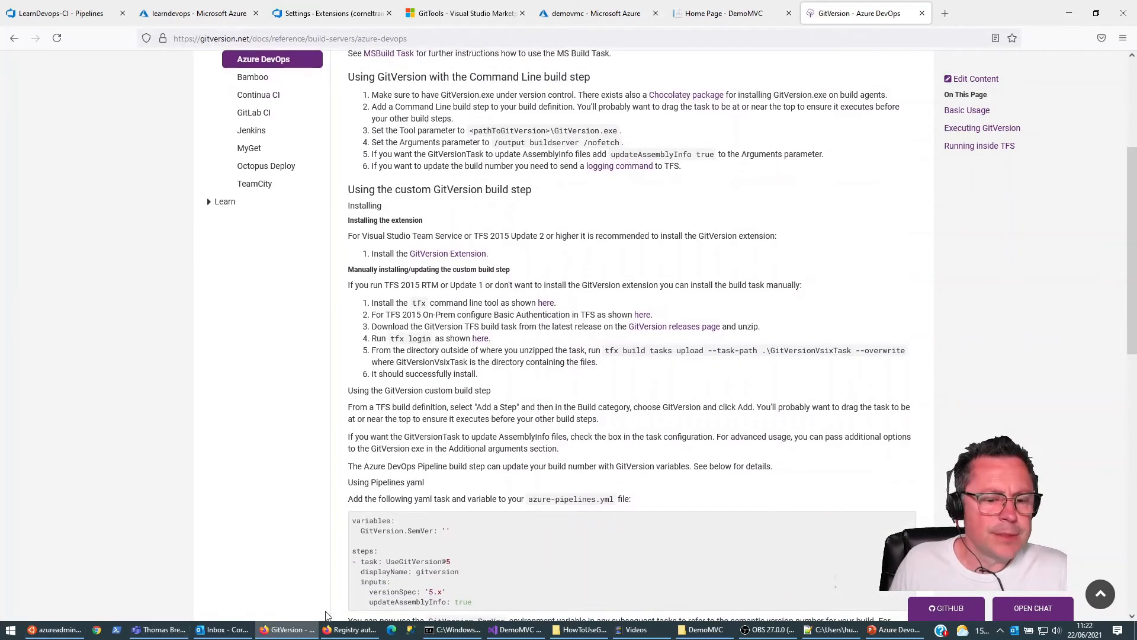
Step: Replace the Docker@2 task's 'latest' tag in azure-pipelines.yml with $(GITVERSION_FullSemVer)
left_click(351, 630)
left_click(351, 630)
left_click(62, 13)
left_click(345, 537)
key("shift+Home")
type("$")
key("ctrl+v")
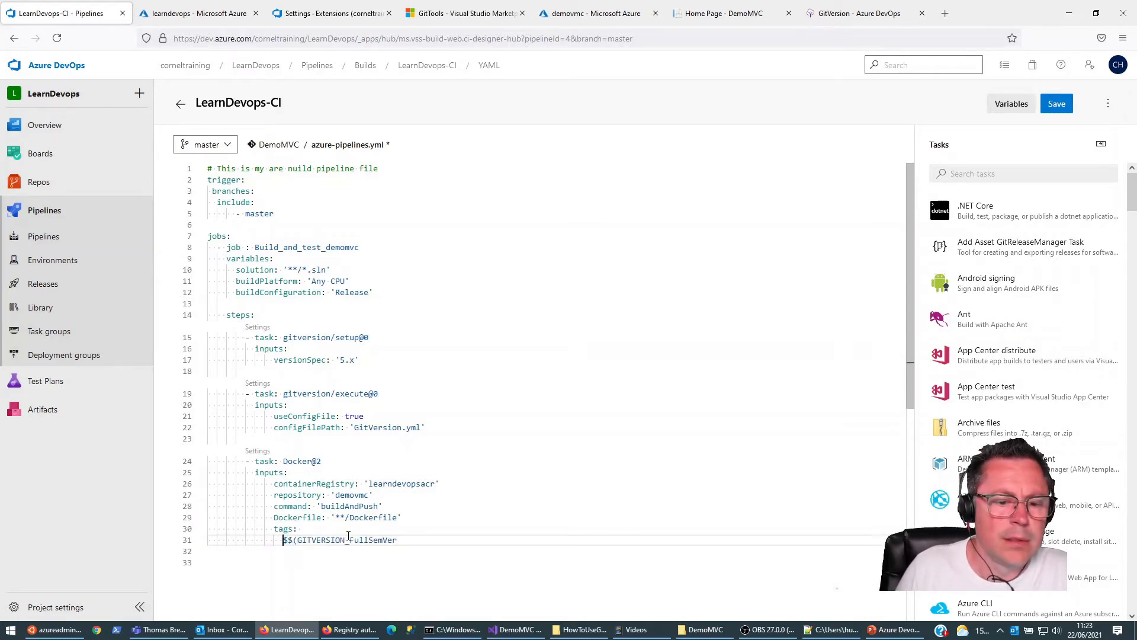
key("BackSpace")
key("Right")
key("Right")
key("Right")
key("Right")
key("Right")
key("Right")
key("Right")
key("Right")
key("Right")
key("Right")
key("Right")
key("Right")
key("Right")
key("Right")
key("Right")
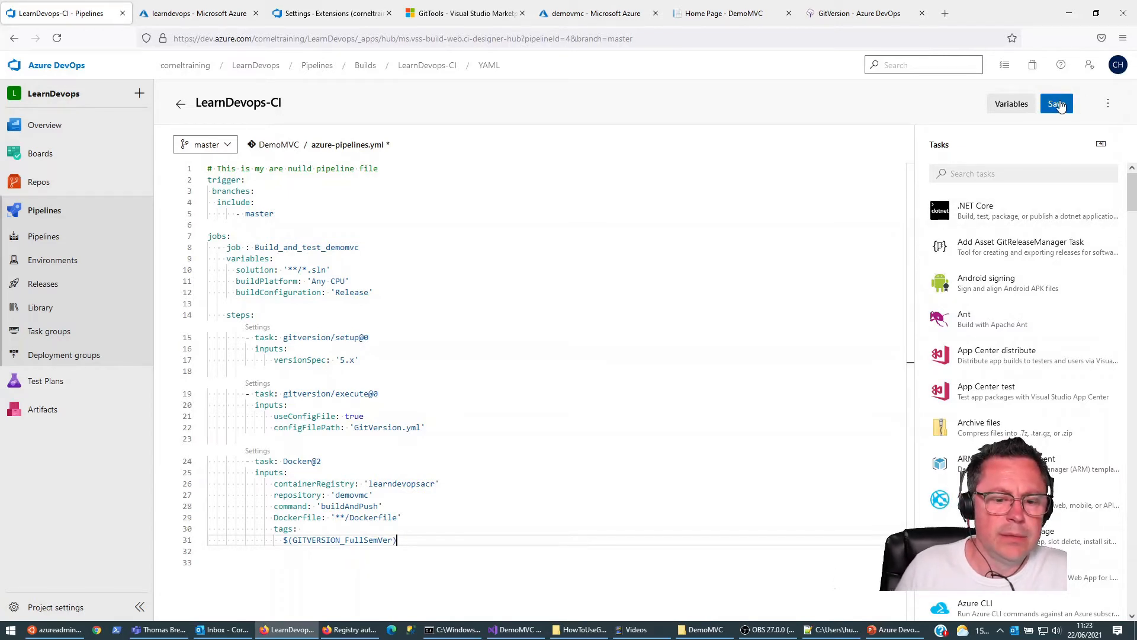
Step: Shorten the Docker tag variable to $(GITVERSION_SemVer) and save azure-pipelines.yml
key("Left")
key("Left")
key("Left")
key("Left")
key("Left")
key("ctrl+shift+Left")
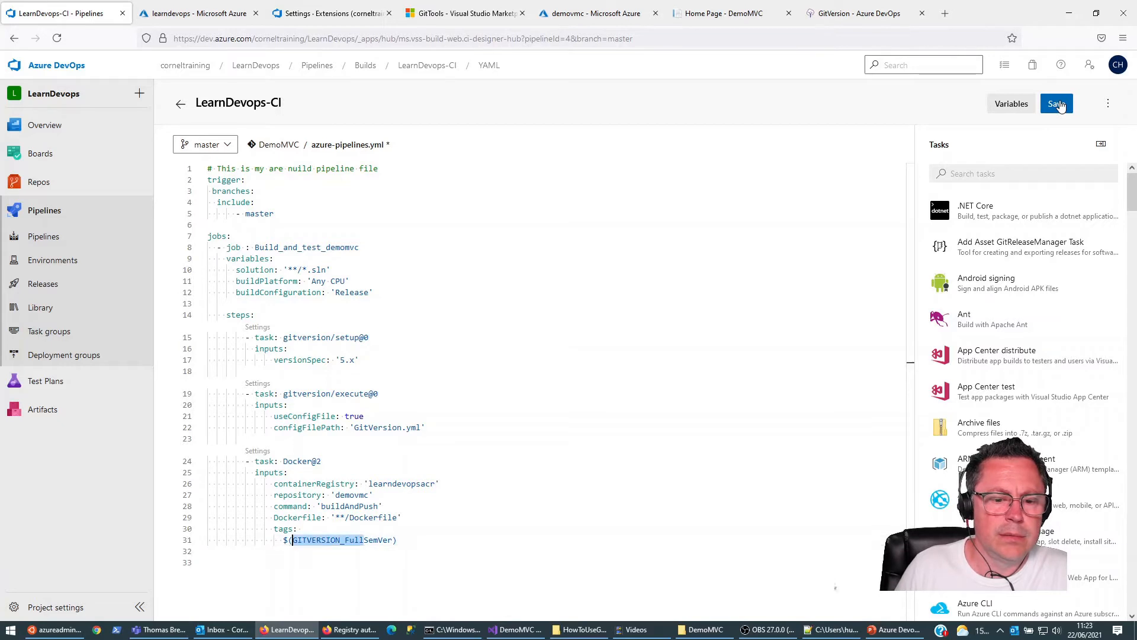
key("shift+Right")
key("shift+Right")
key("shift+Right")
key("shift+Right")
key("shift+Right")
key("shift+Right")
key("shift+Right")
key("shift+Right")
key("shift+Right")
key("shift+Right")
key("shift+Right")
key("shift+Right")
key("shift+Left")
key("Delete")
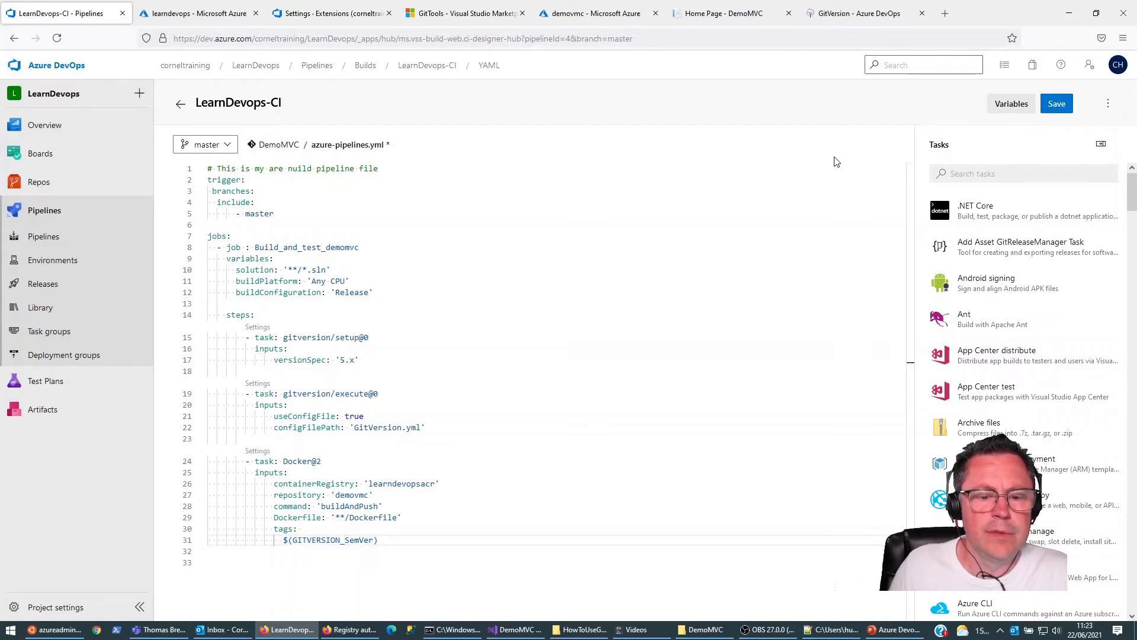
left_click(1058, 105)
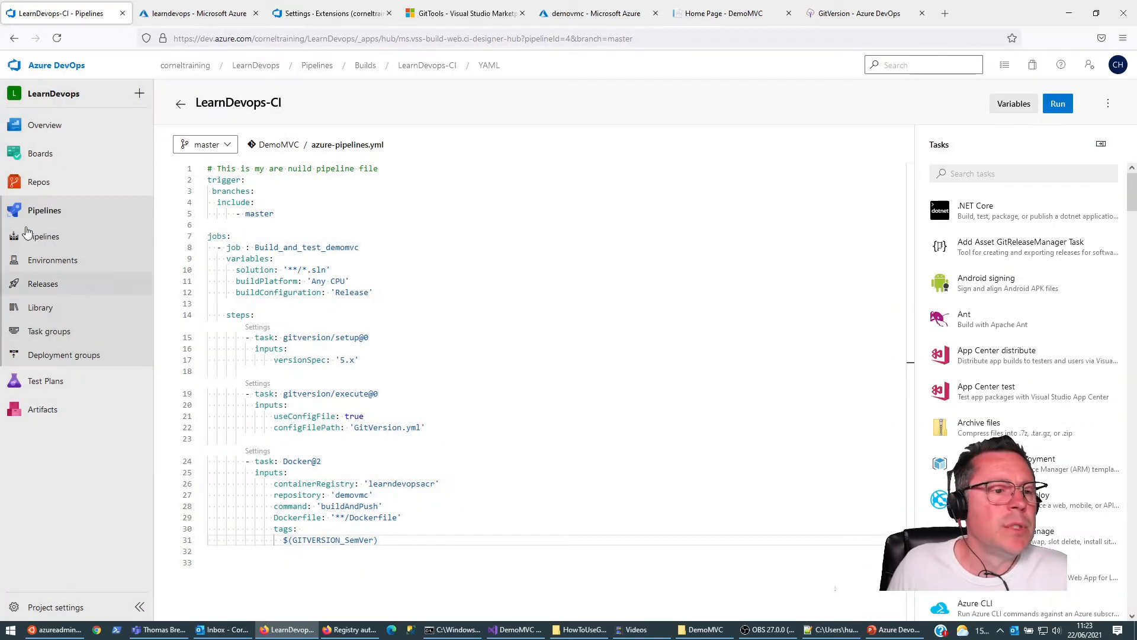
Step: Open the newest LearnDevops-CI run's Build_and_test_demomvc job and check the gitversionsetup and gitversionexecute logs
left_click(43, 238)
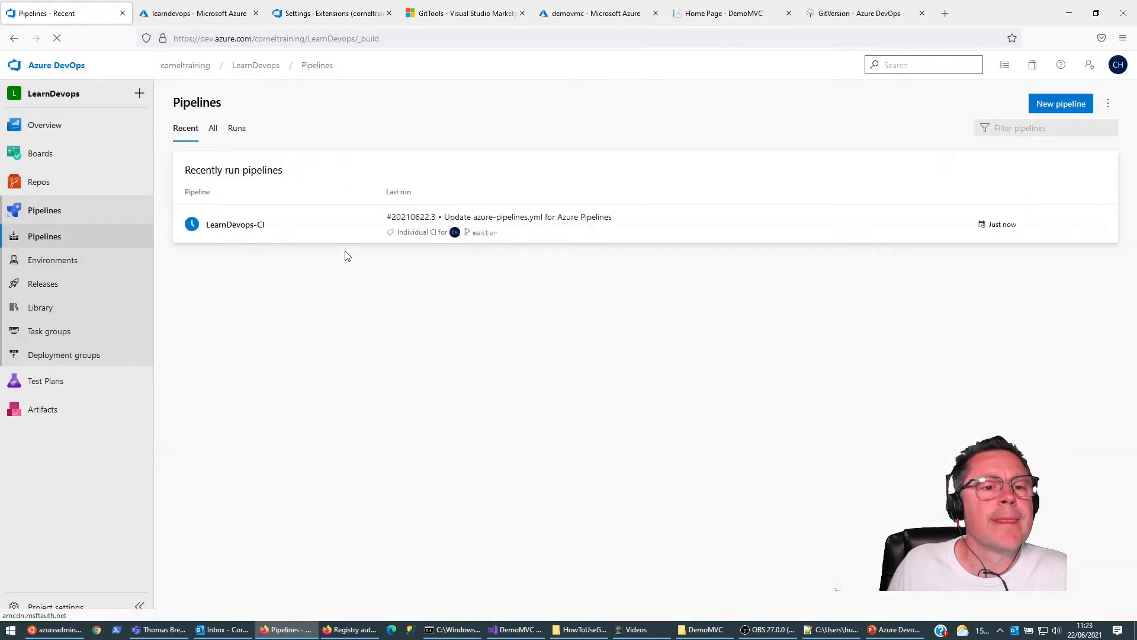
left_click(225, 225)
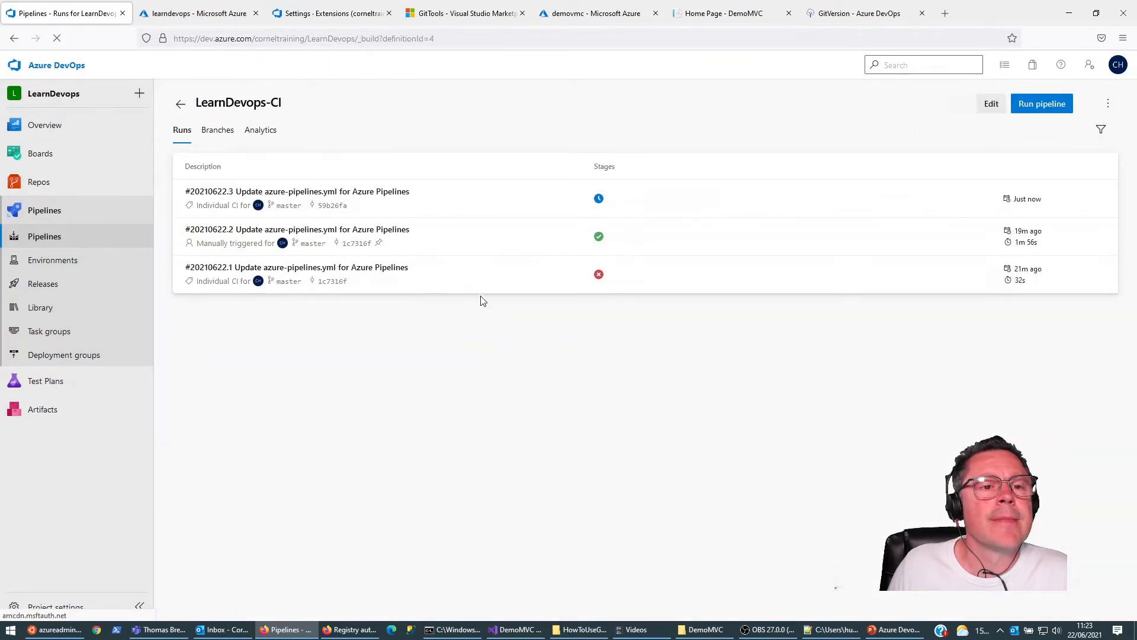
left_click(307, 192)
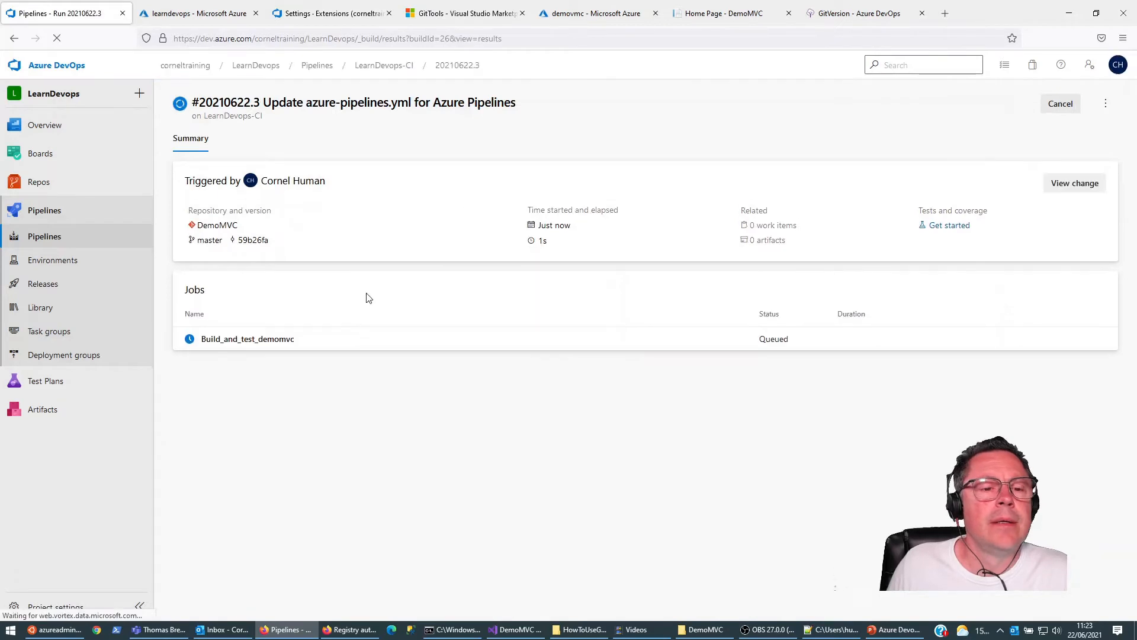
left_click(233, 339)
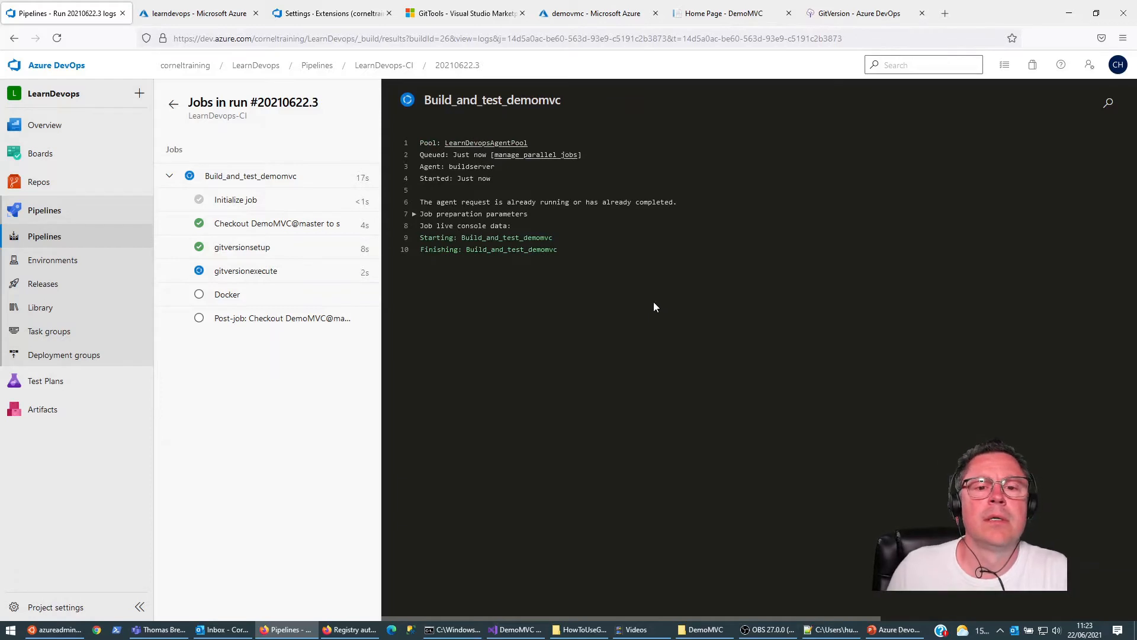
left_click(254, 252)
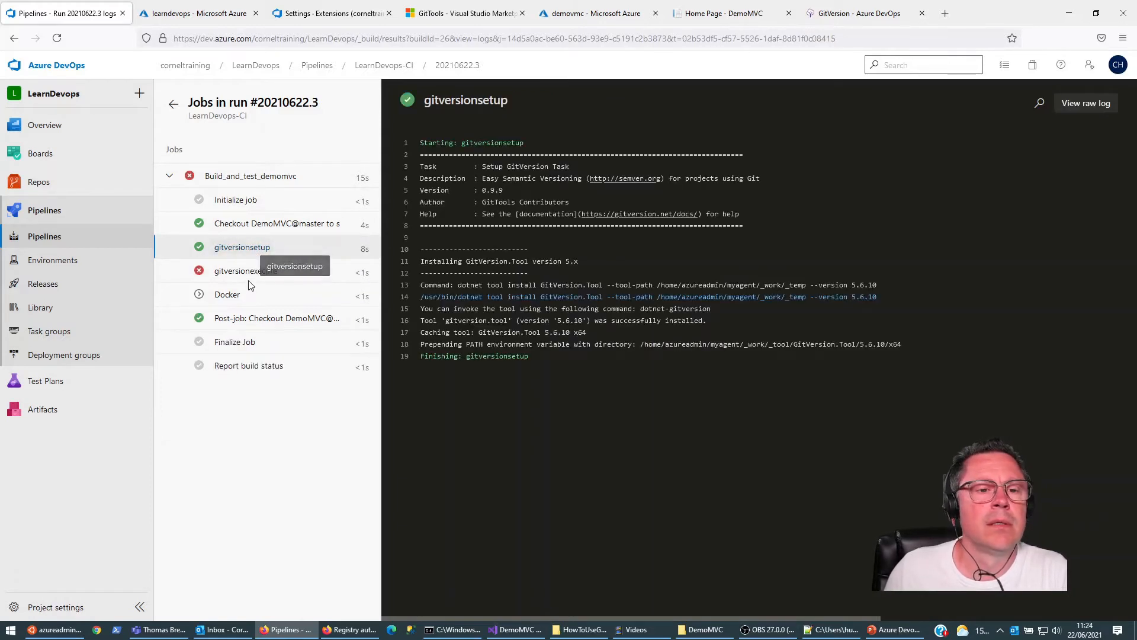
left_click(252, 272)
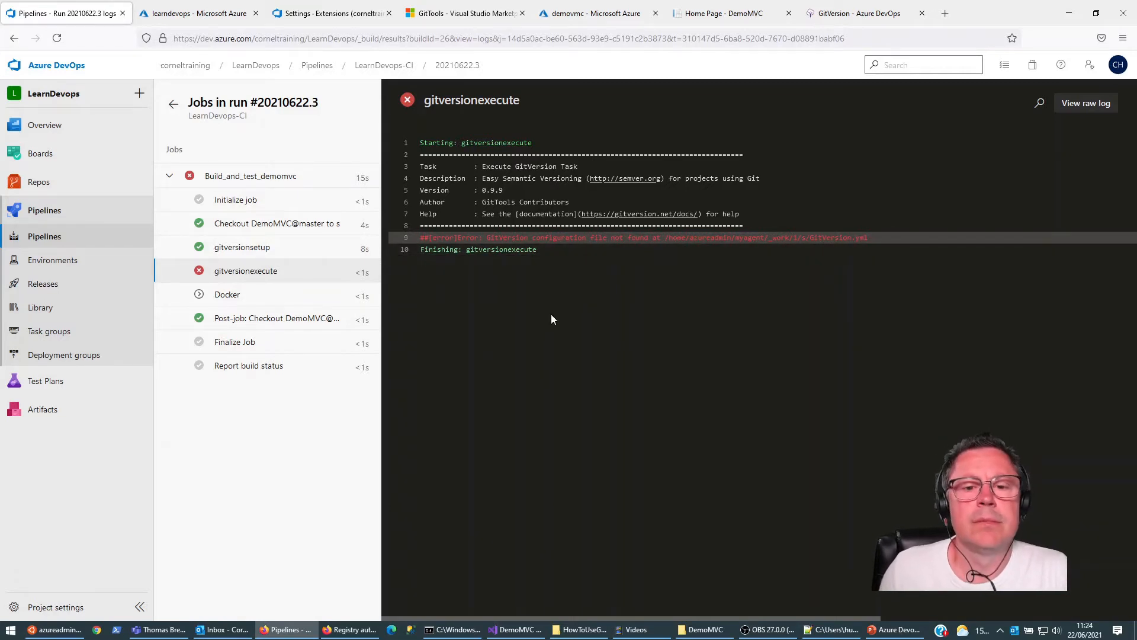
Step: Switch to the Command Prompt in the DemoMVC folder and list all branches with git branch -a
left_click(457, 631)
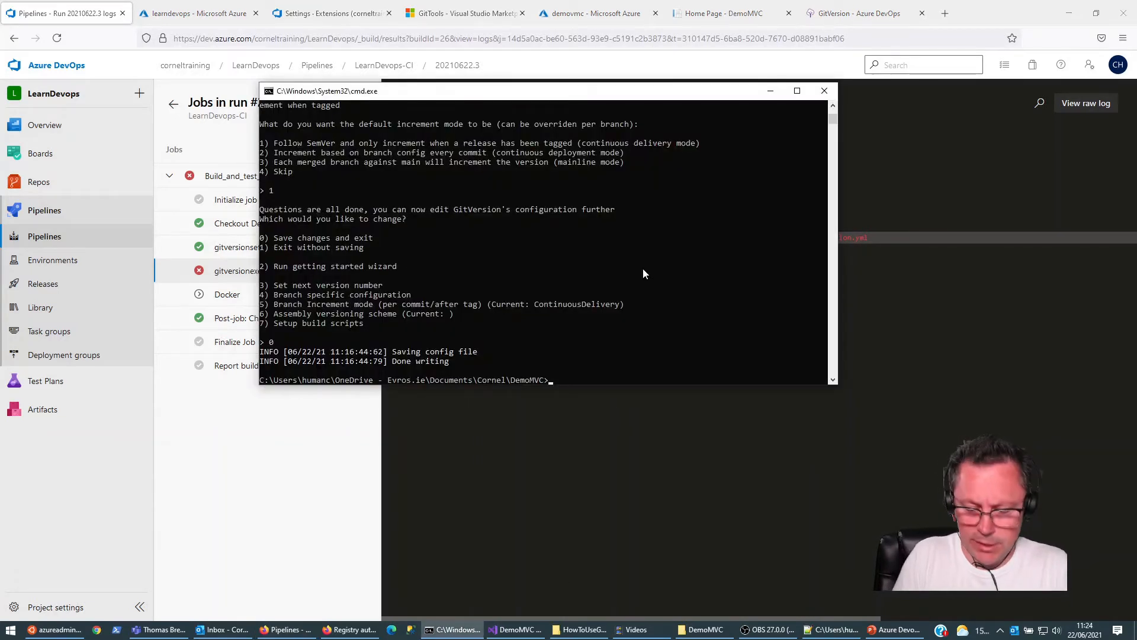
type("git b")
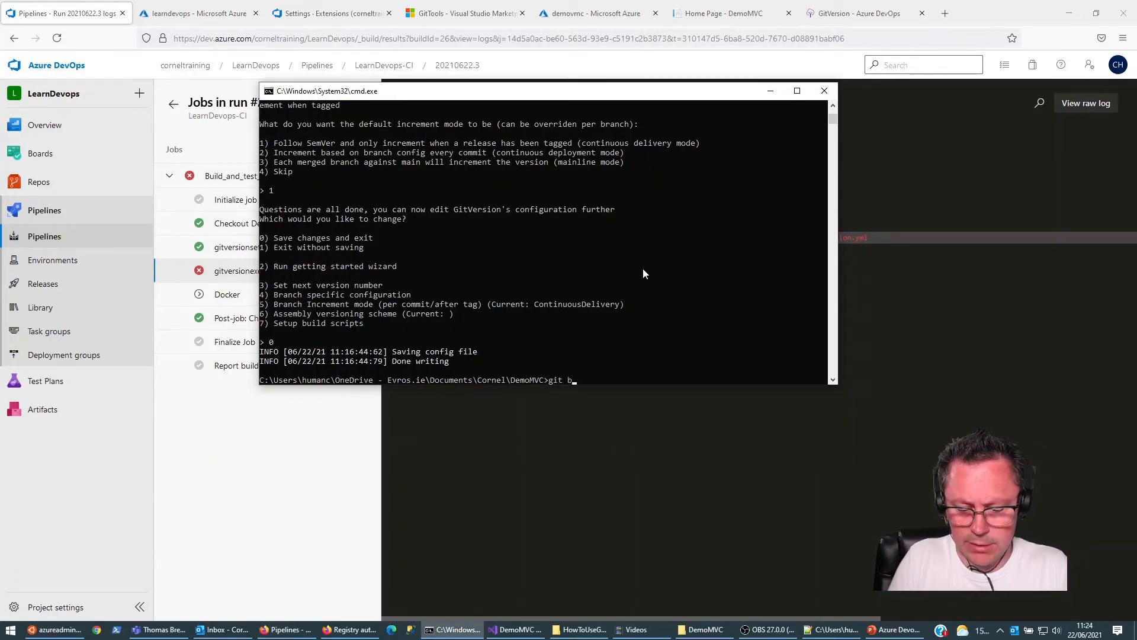
type("ranch -a")
key("Return")
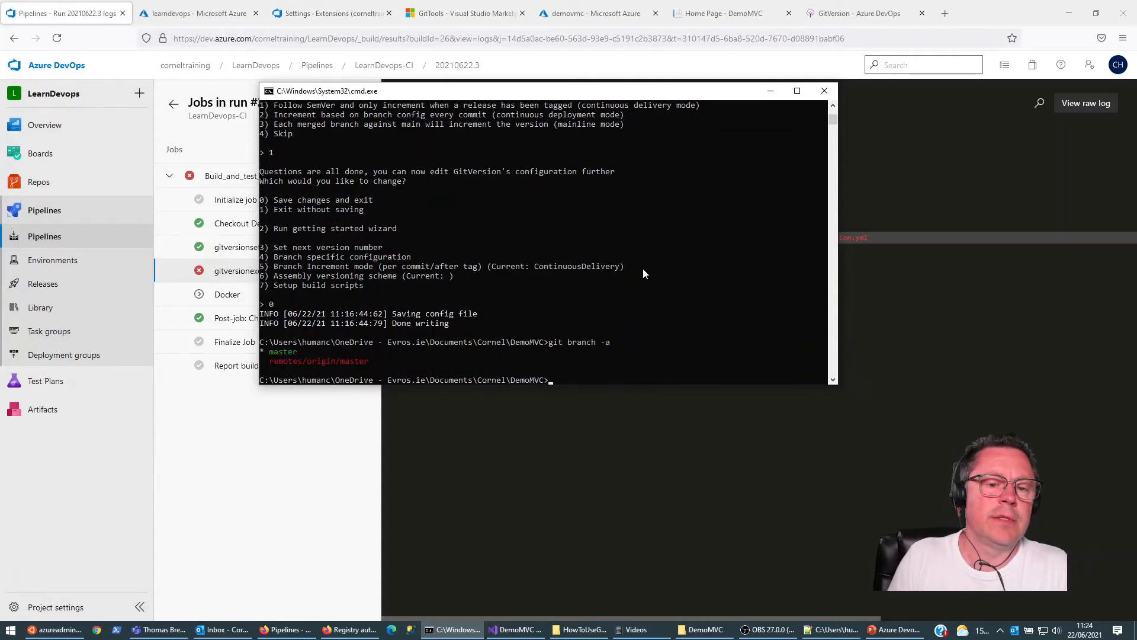
Step: Stage all DemoMVC changes with git add . and try to commit them with the message gitversion yaml added
type("git add .")
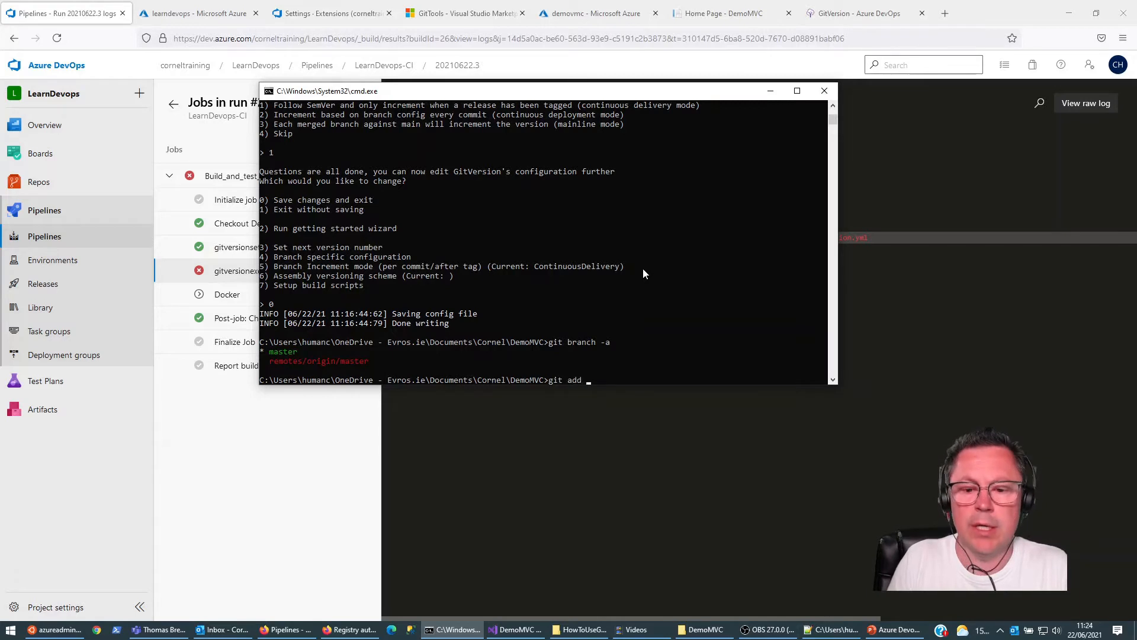
key("Return")
type("git ")
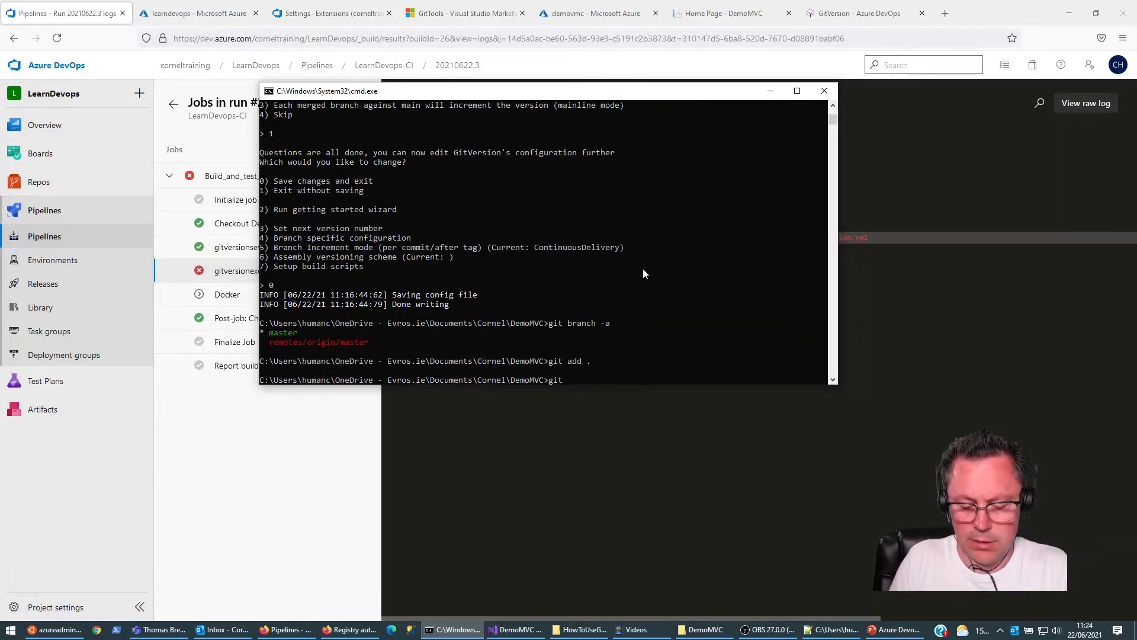
type("commit -")
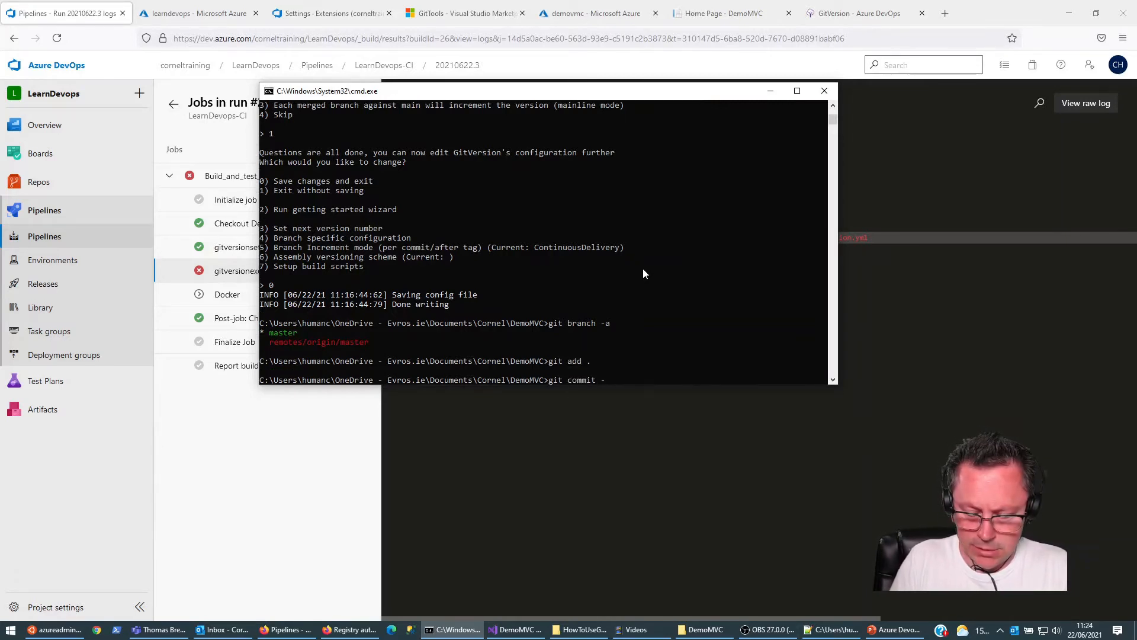
type("m gitver")
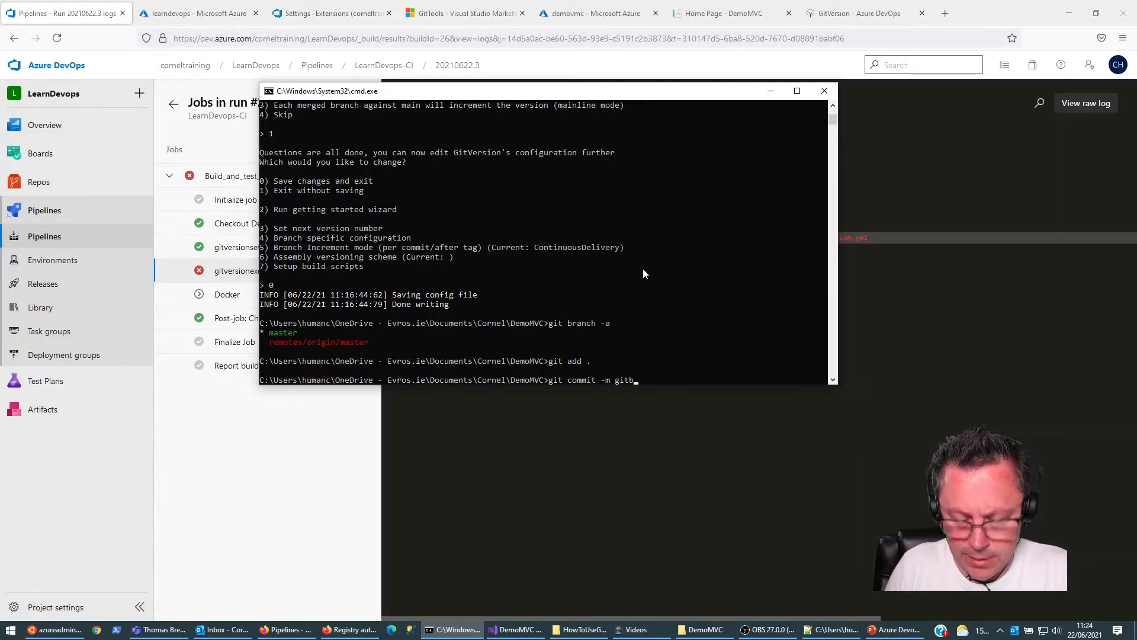
type("sion yml")
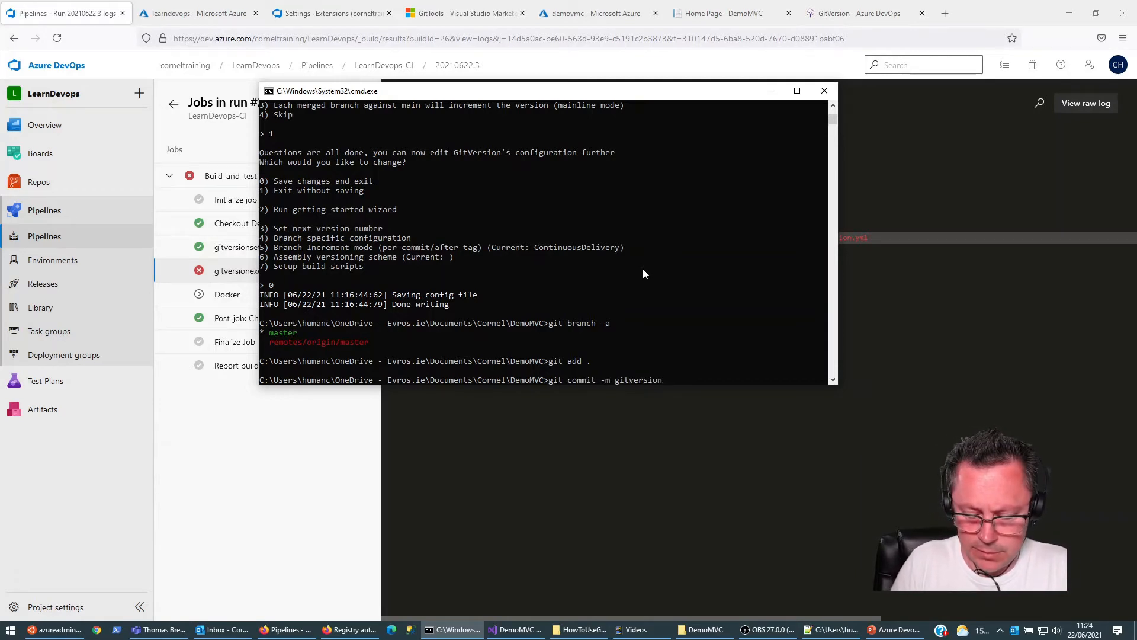
key("Left")
key("Left")
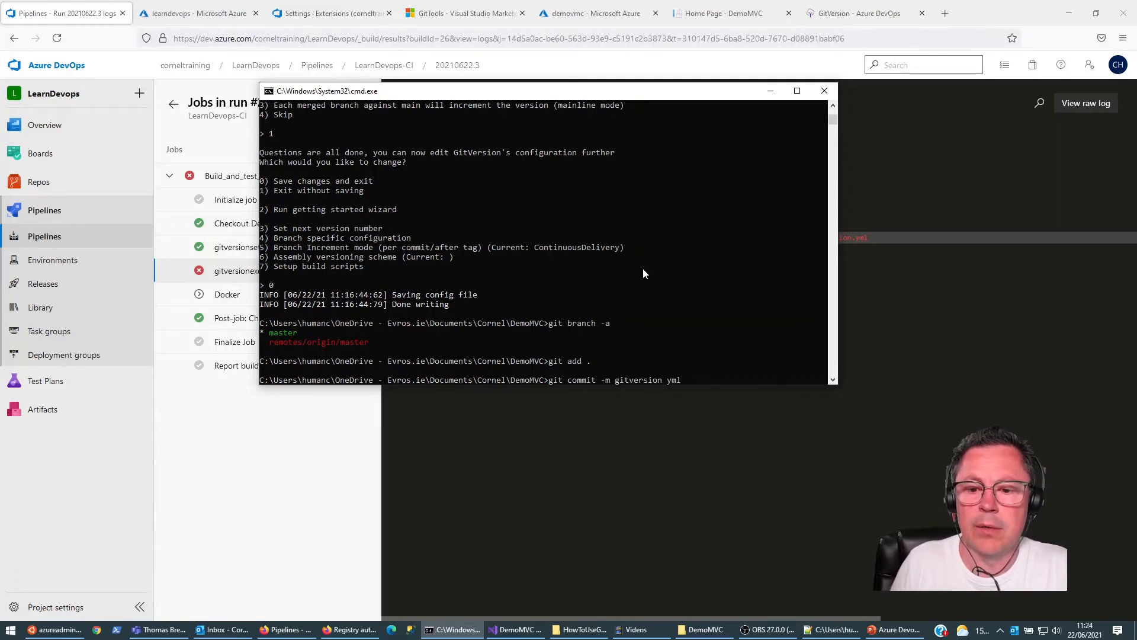
type("a")
key("End")
type("added\"")
key("Return")
Step: Sync master with the remote repository using git push and git pull, and check the LearnDevops pipelines list in the browser
type("git push")
key("Return")
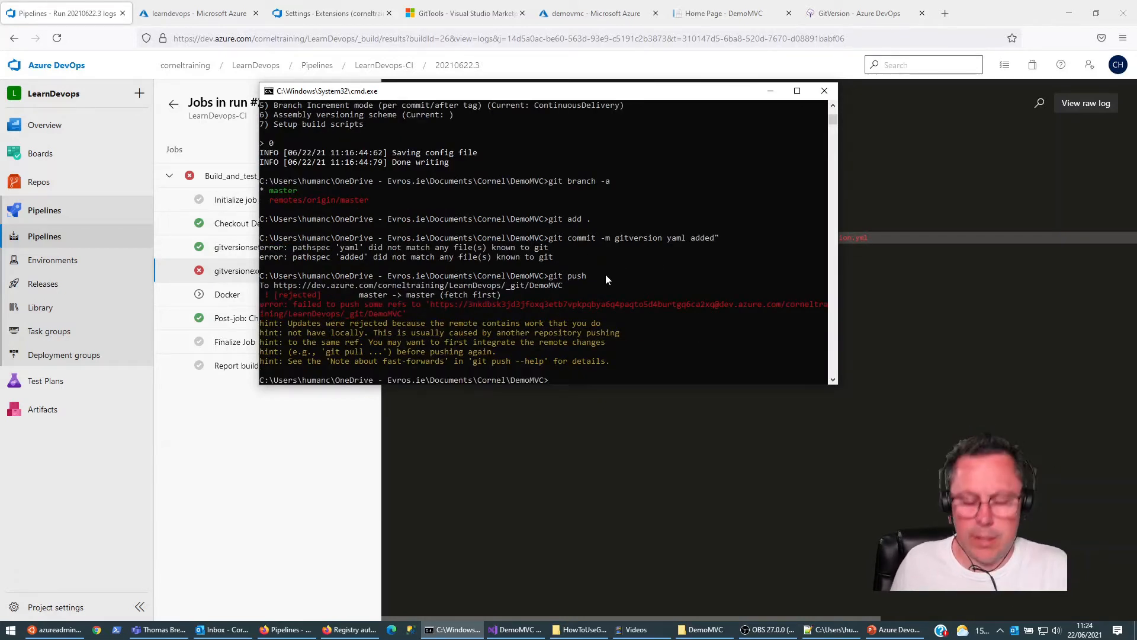
type("git pull")
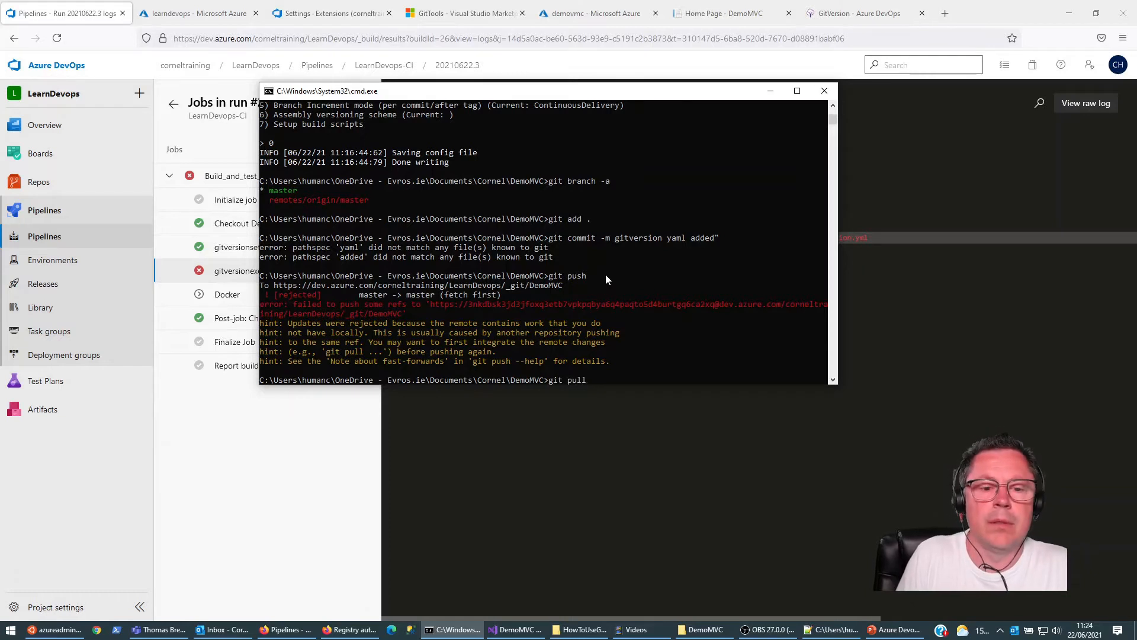
key("Return")
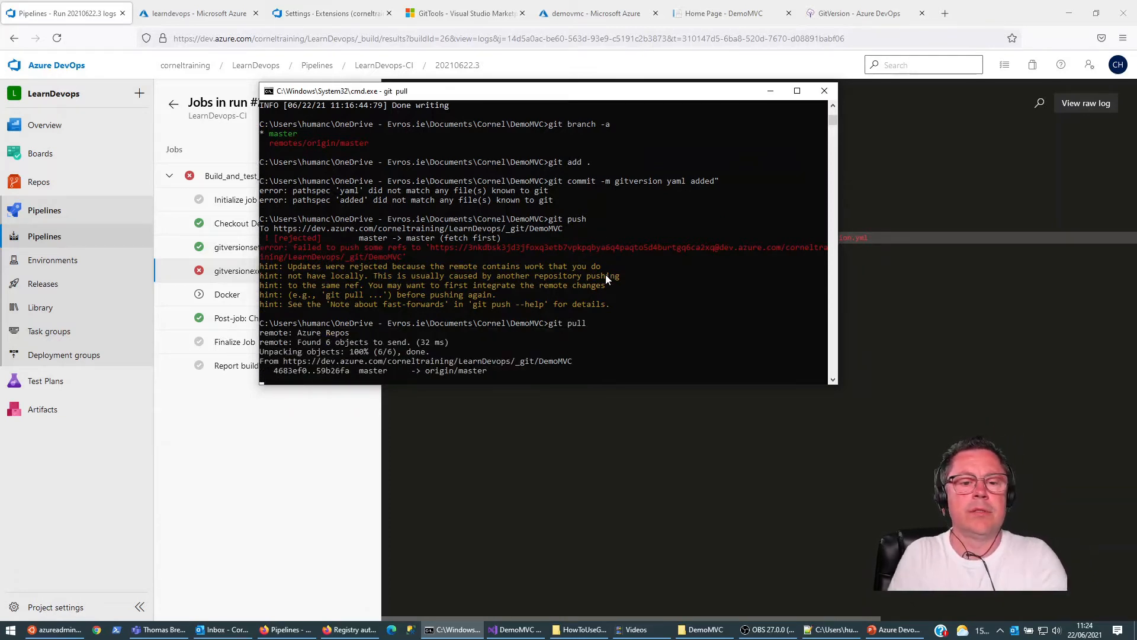
type("git push")
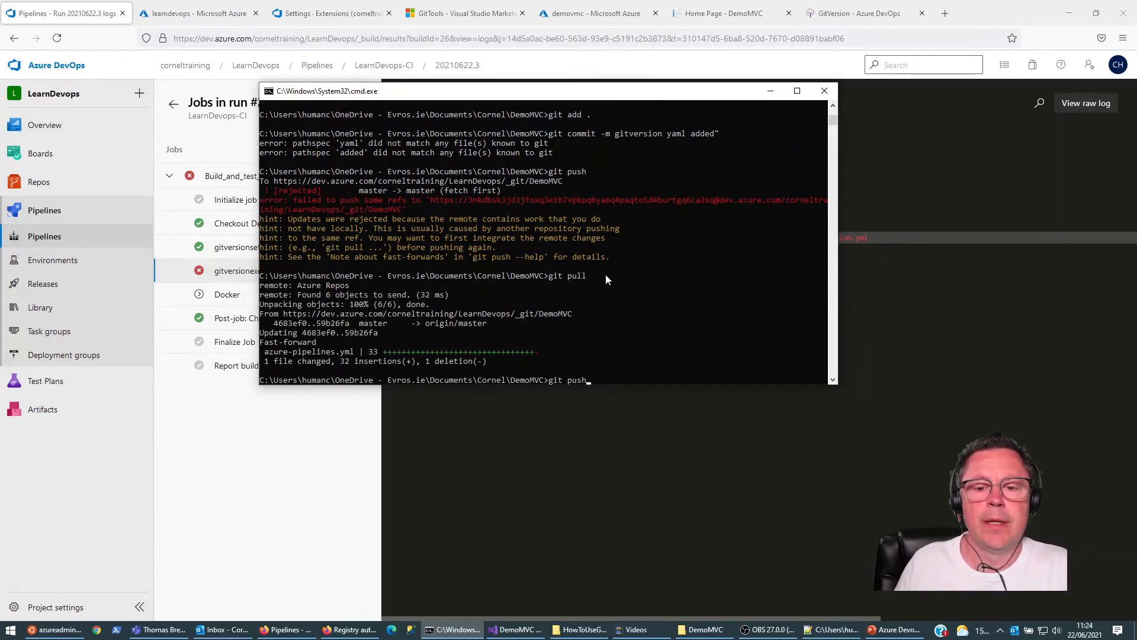
key("Return")
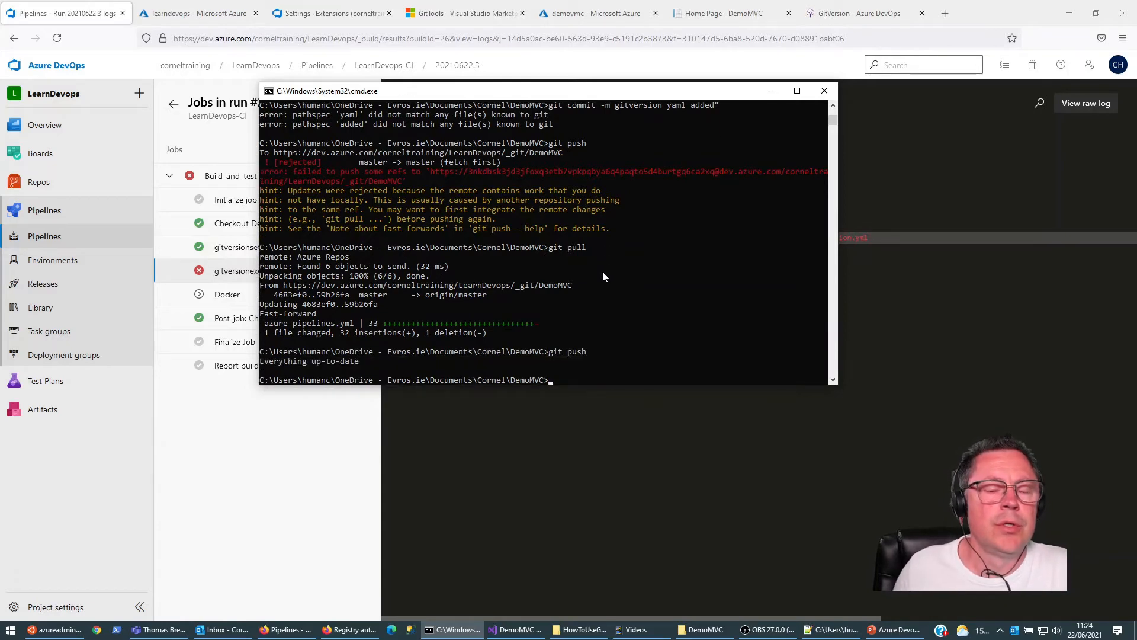
left_click(320, 442)
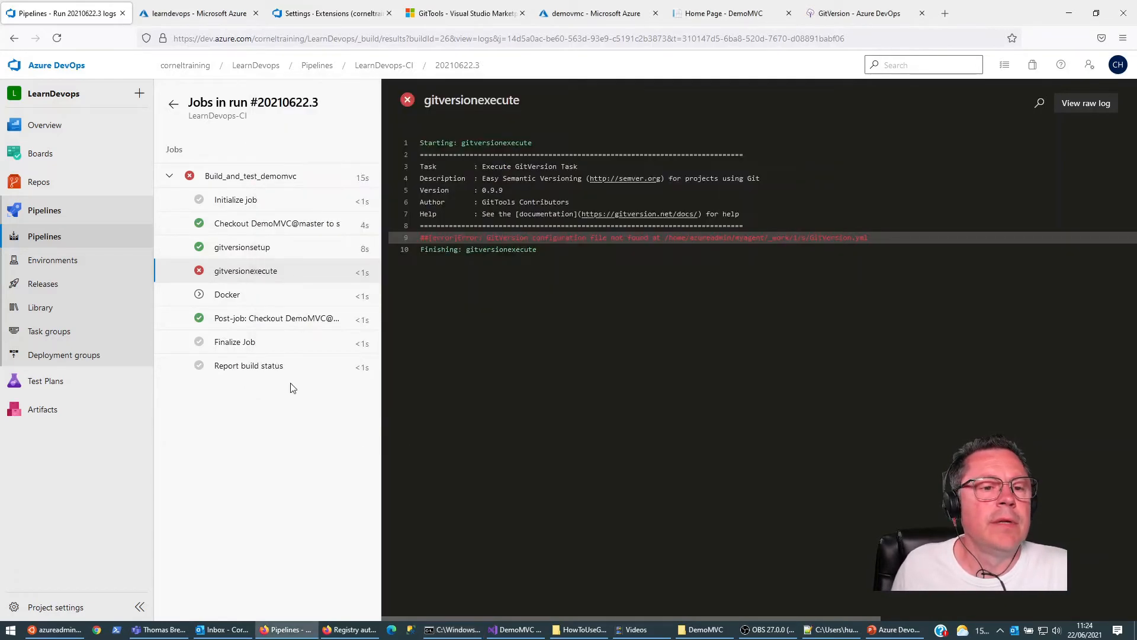
left_click(51, 237)
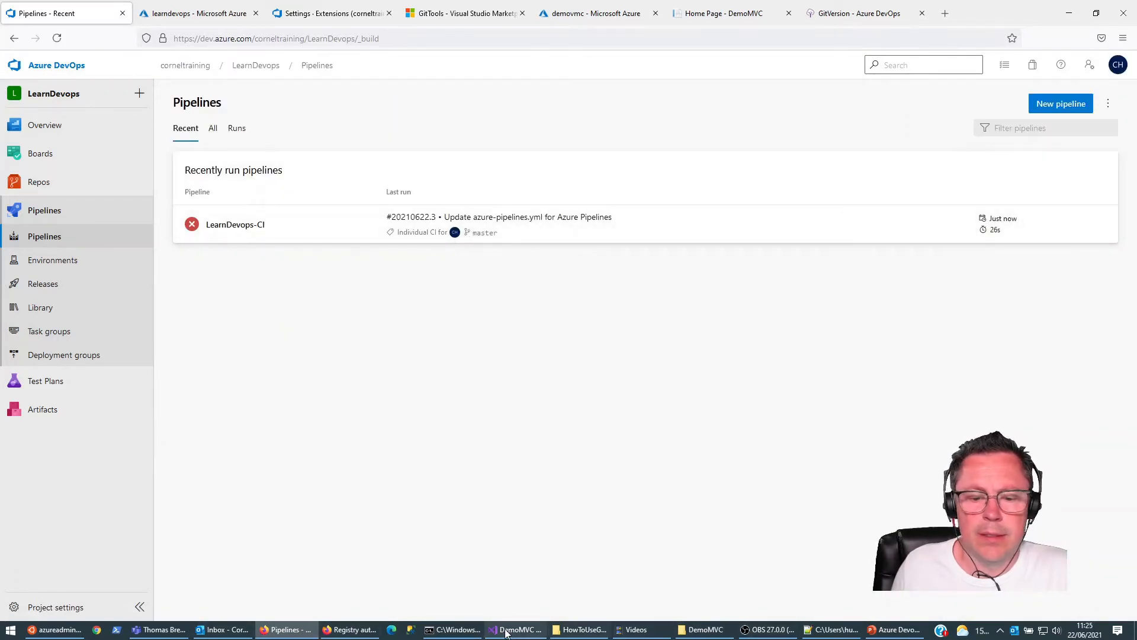
Step: Commit the staged file in the Command Prompt with git commit -m "gitversion yaml added" and push it to the remote
left_click(453, 629)
key("Up")
key("Up")
key("Up")
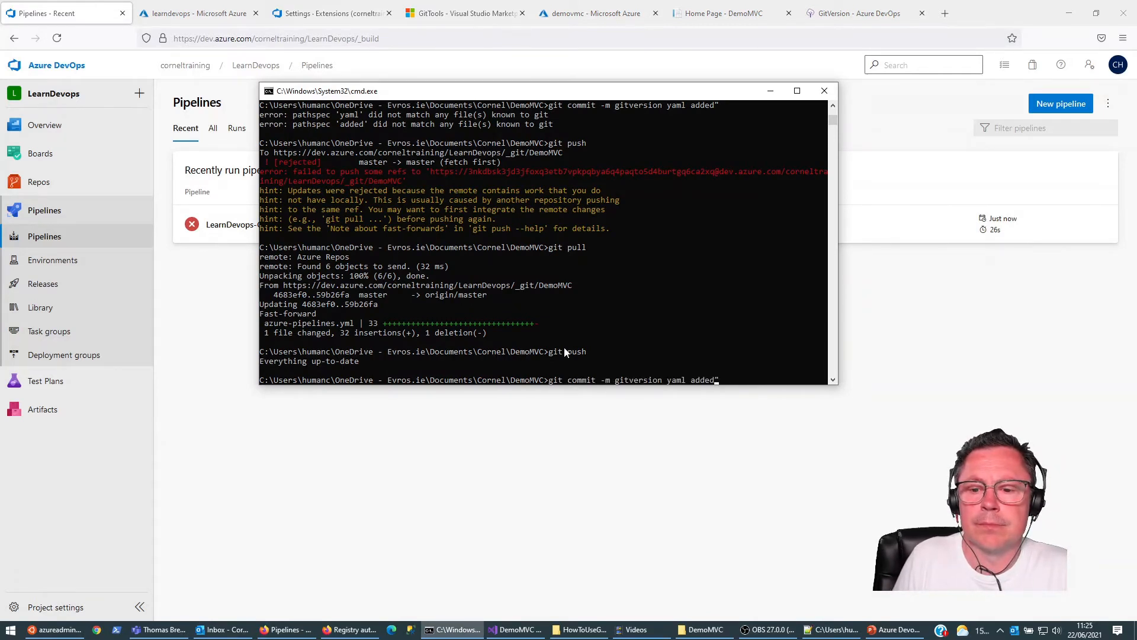
key("BackSpace")
key("BackSpace")
key("BackSpace")
key("BackSpace")
key("BackSpace")
key("BackSpace")
key("BackSpace")
key("BackSpace")
key("BackSpace")
key("BackSpace")
key("BackSpace")
key("BackSpace")
key("BackSpace")
key("BackSpace")
key("BackSpace")
key("BackSpace")
key("BackSpace")
key("BackSpace")
key("BackSpace")
key("BackSpace")
key("BackSpace")
type("git")
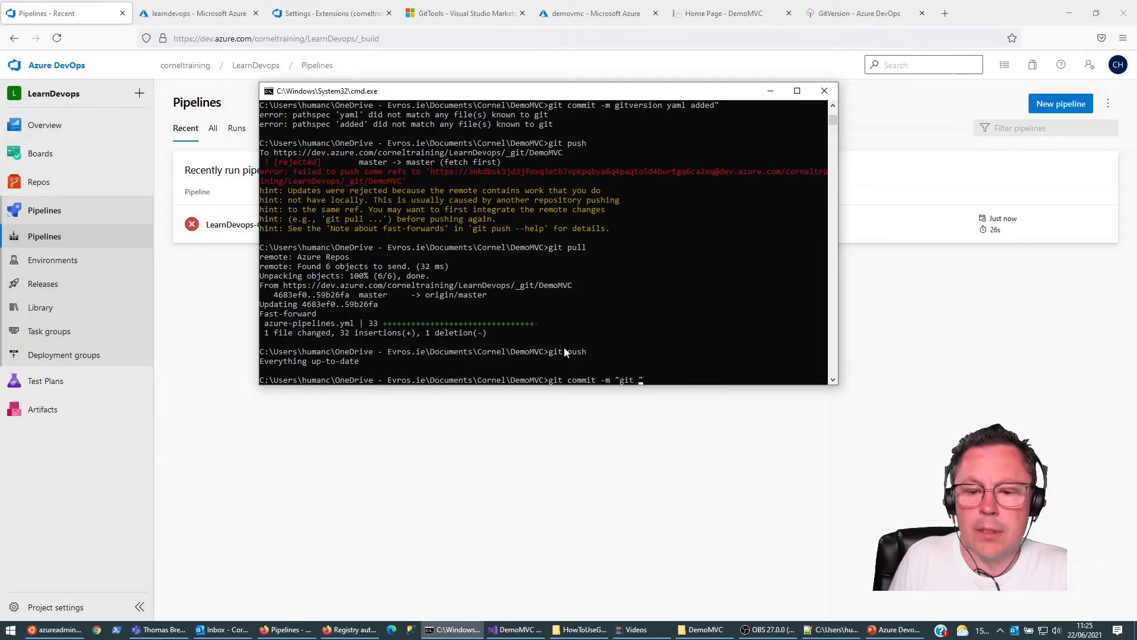
key("BackSpace")
type("version yaml ")
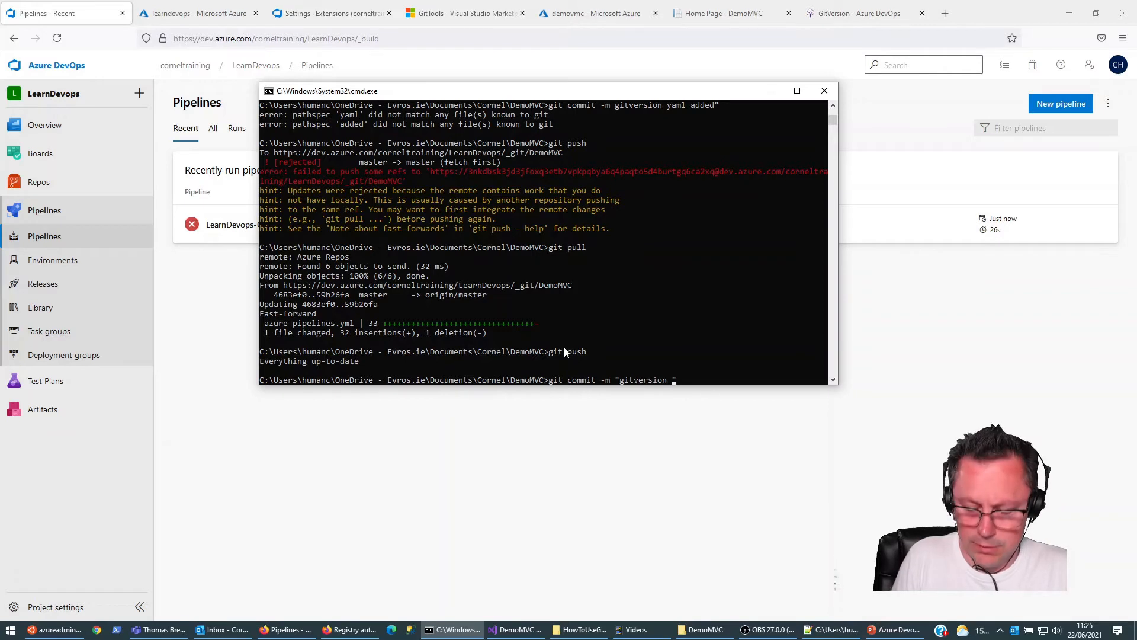
type("added")
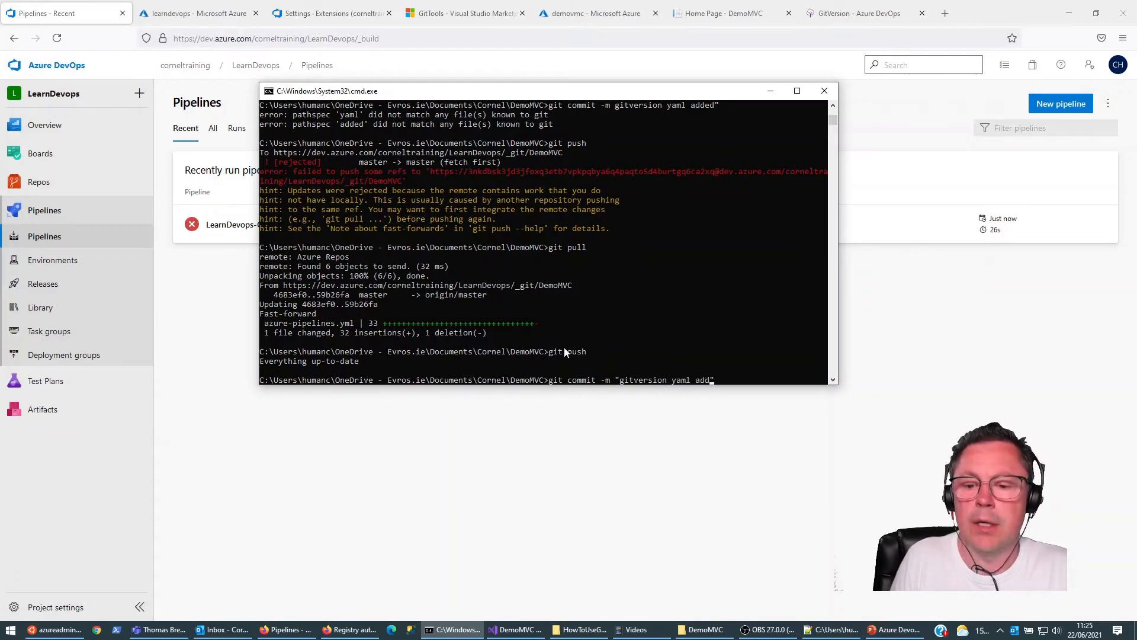
key("Return")
type("git push")
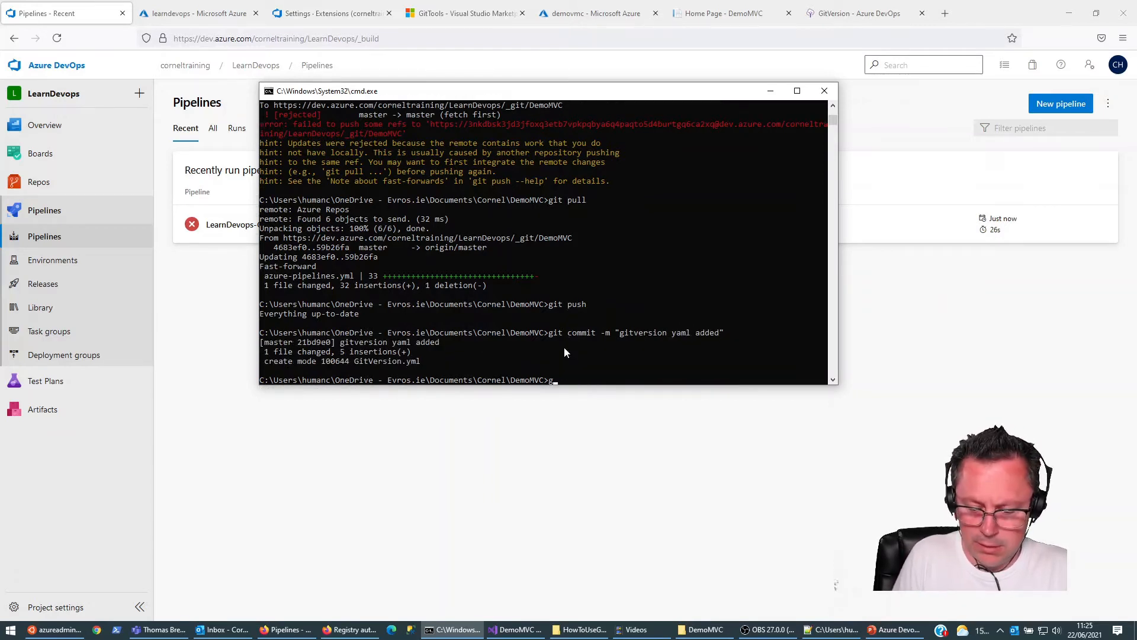
key("Return")
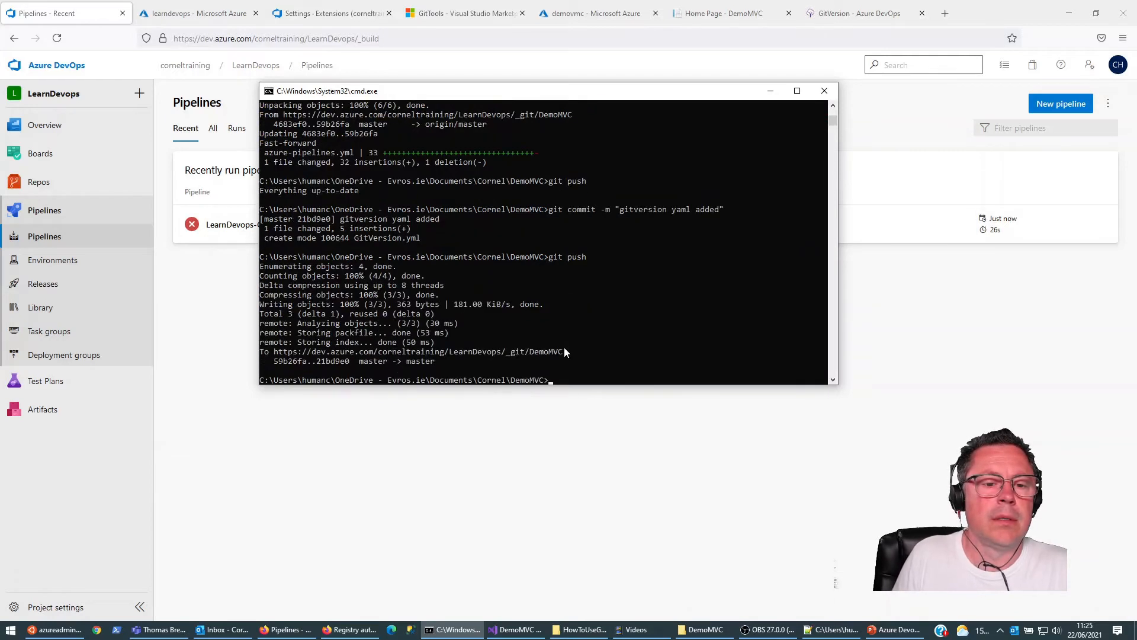
Step: Open the "gitversion yaml added" run of LearnDevops-CI in the browser and view its Build_and_test_demomvc job
left_click(37, 237)
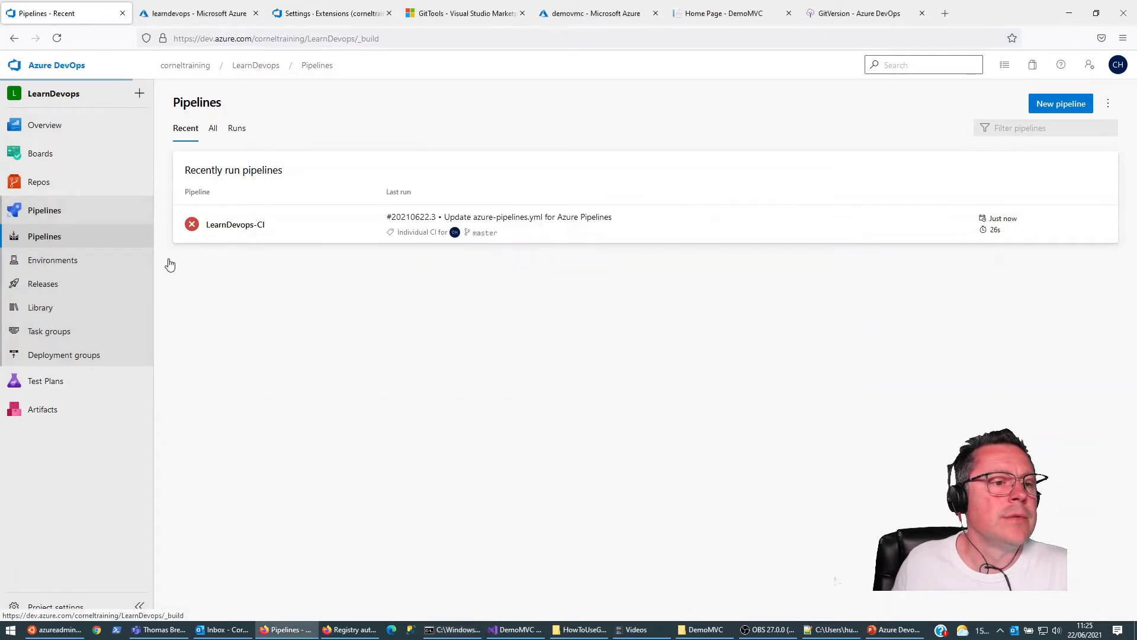
left_click(240, 228)
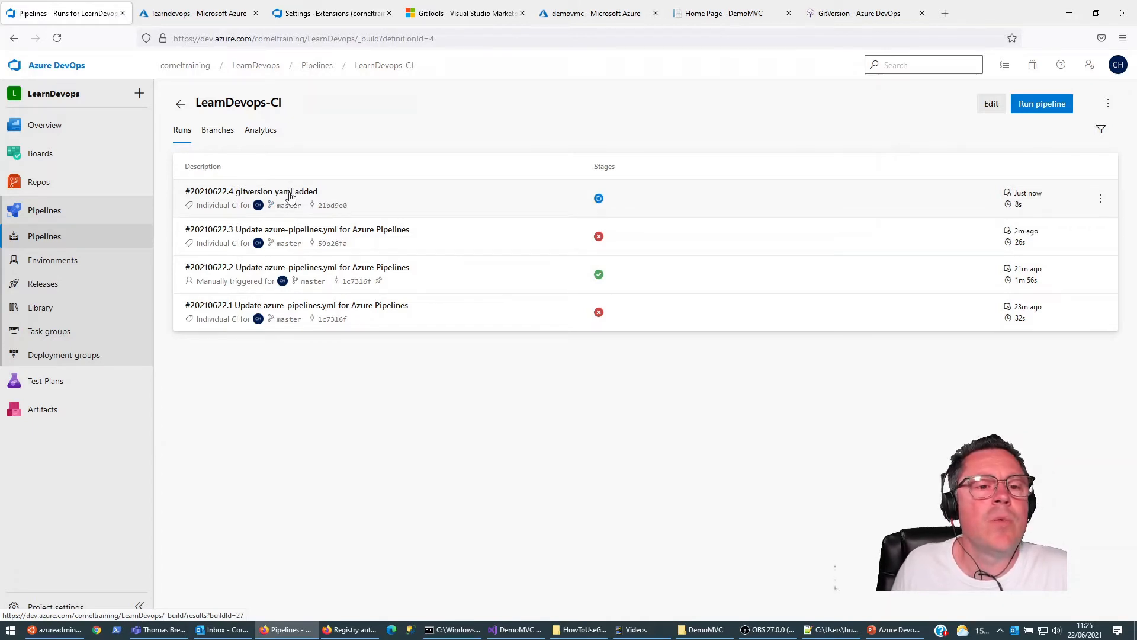
left_click(288, 197)
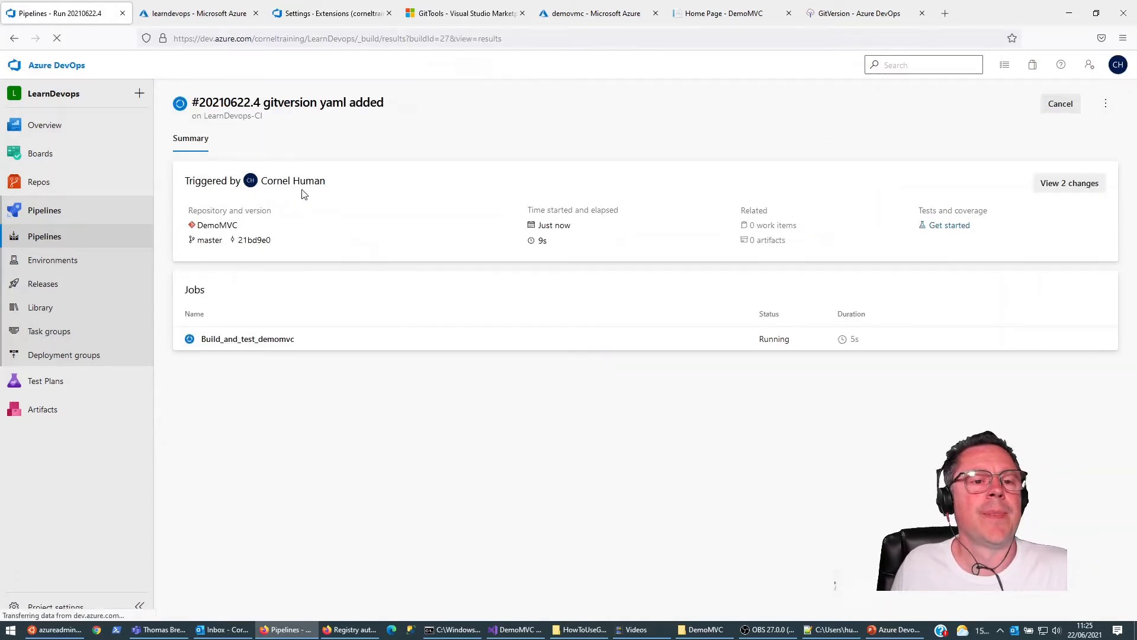
left_click(257, 339)
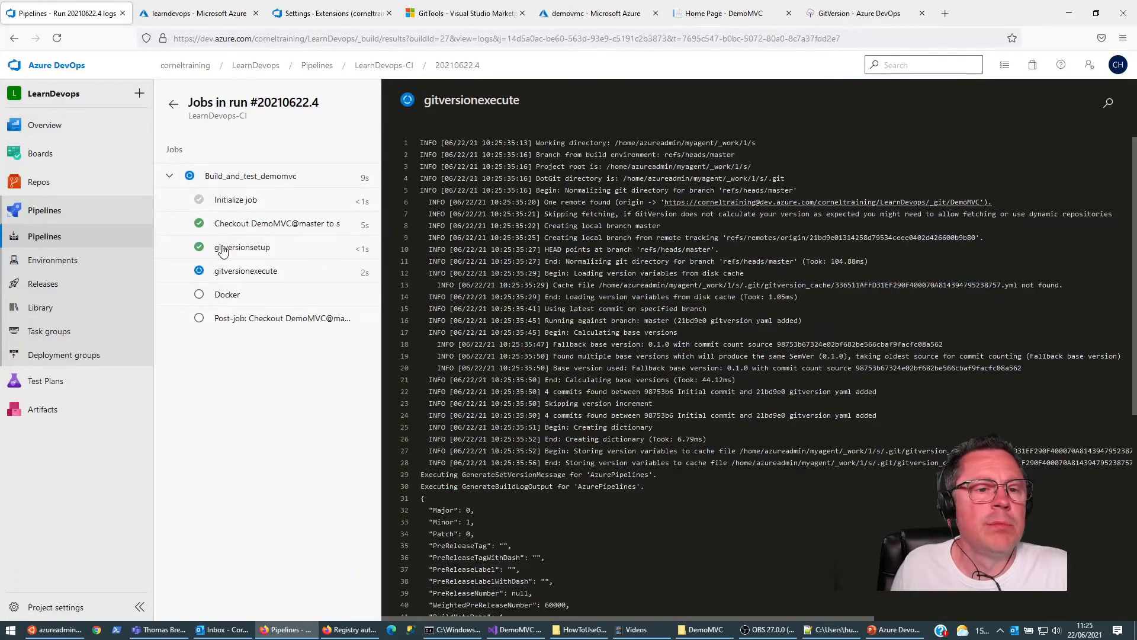
Step: Examine the gitversionexecute log's version variables and the errors in the Docker task's log
left_click(246, 272)
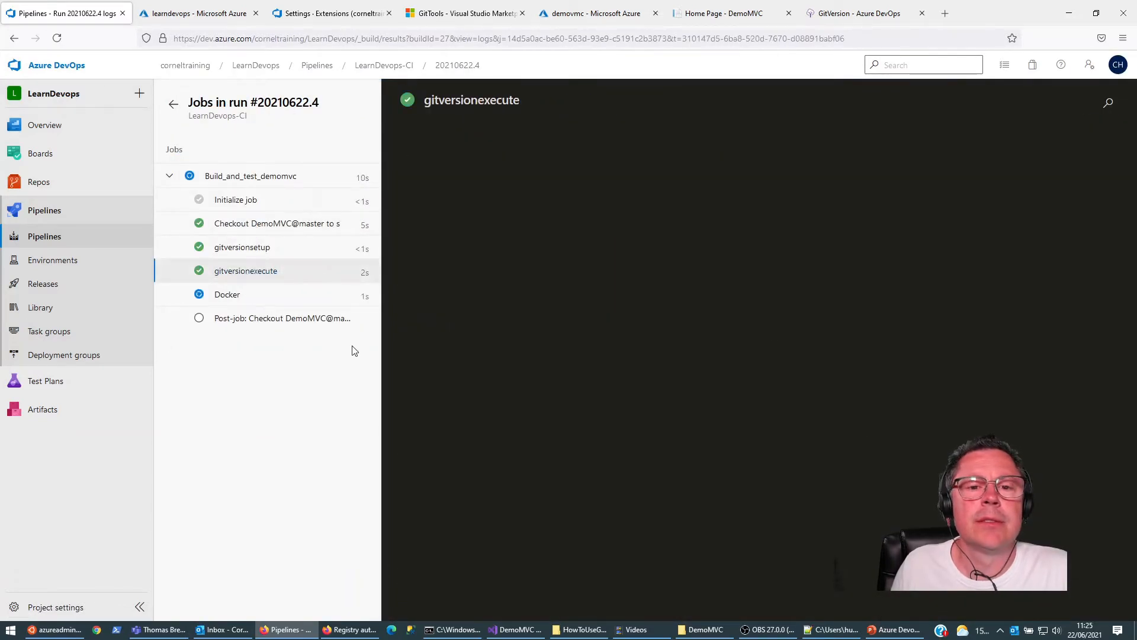
scroll(390, 332, "down", 10)
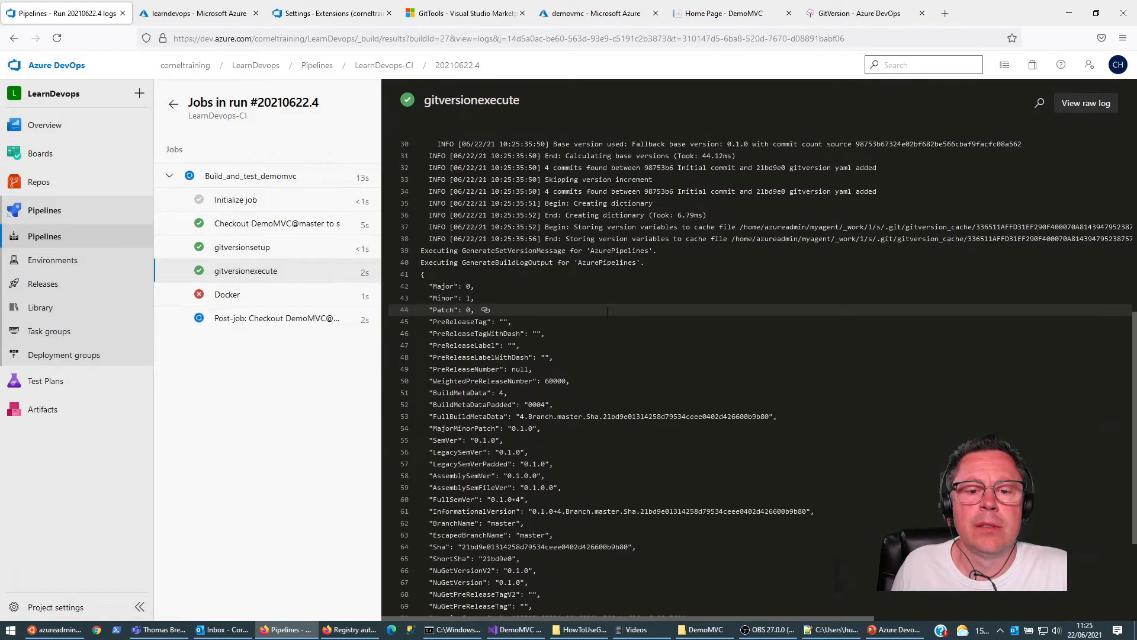
scroll(533, 322, "down", 3)
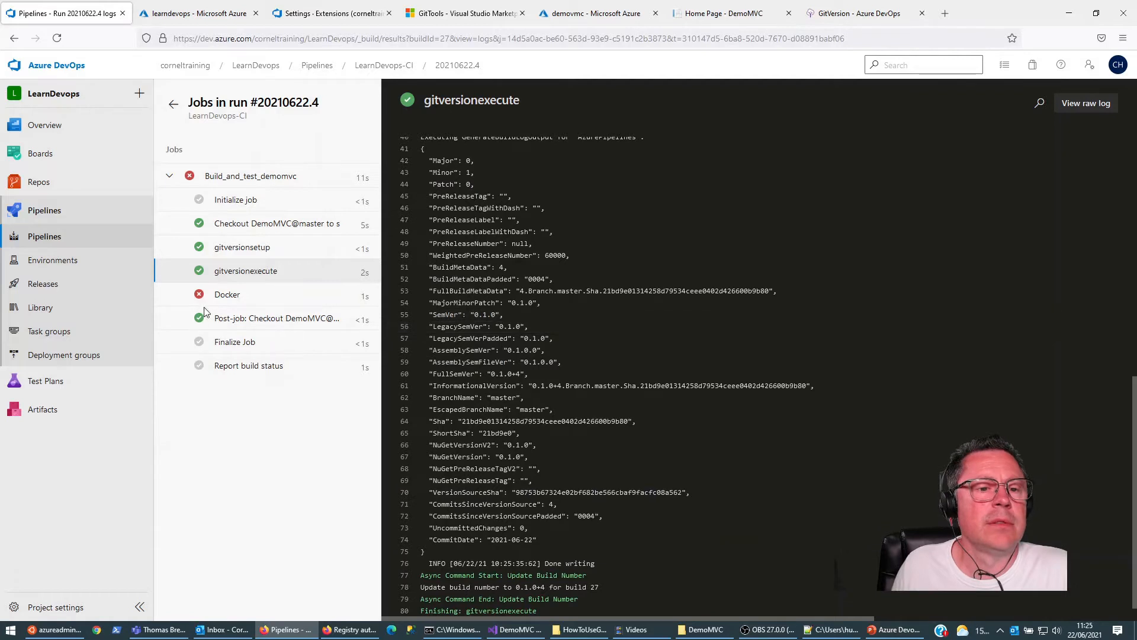
left_click(235, 298)
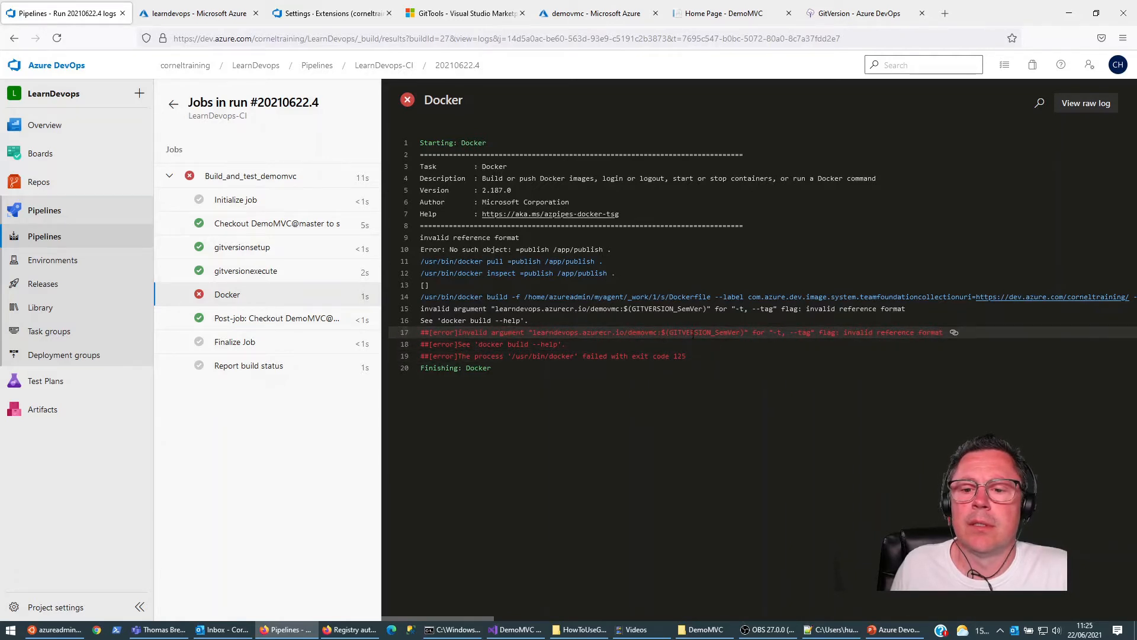
left_click(731, 336)
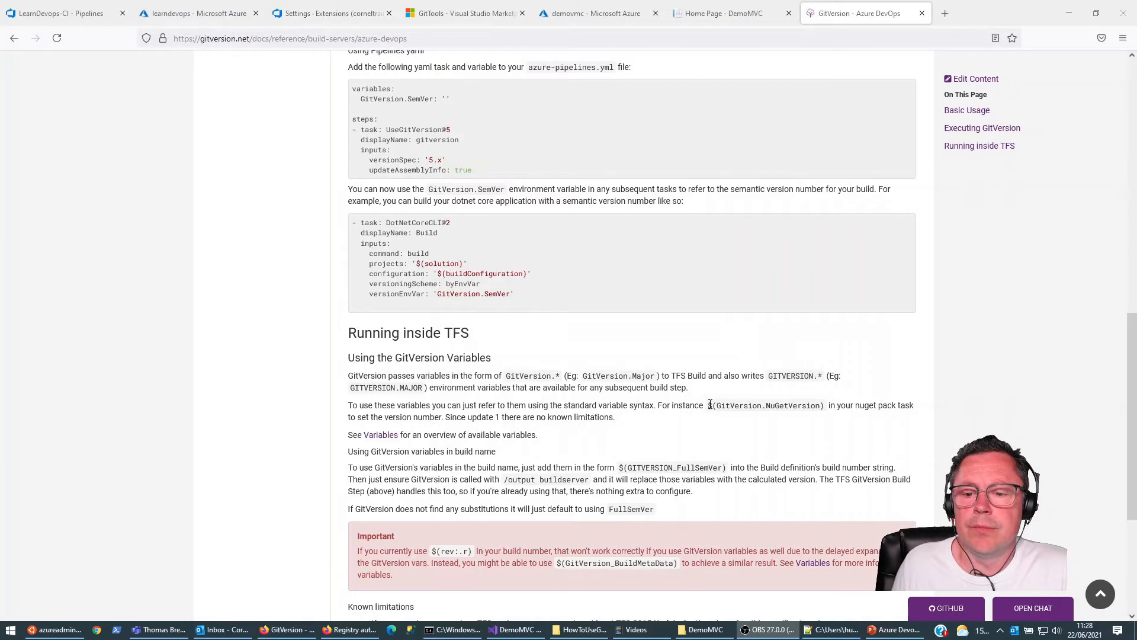
Step: Copy $(GitVersion.NuGetVersion) from the GitVersion Azure DevOps documentation and paste it over the Docker@2 task's tag in azure-pipelines.yml
left_click_drag(709, 406, 824, 411)
key("ctrl+c")
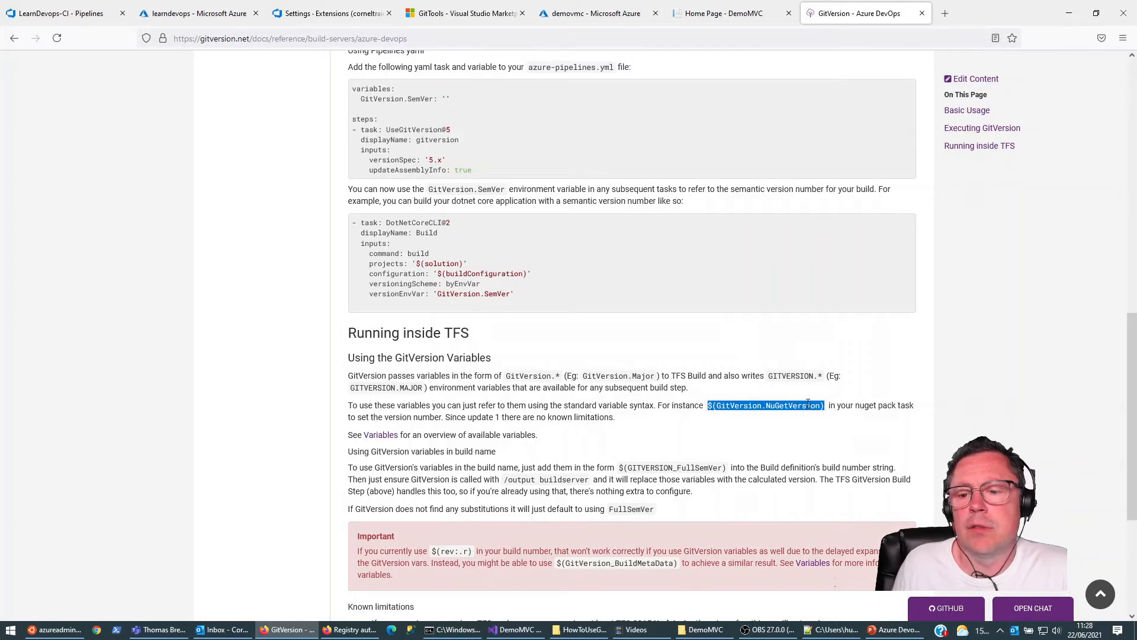
left_click(67, 14)
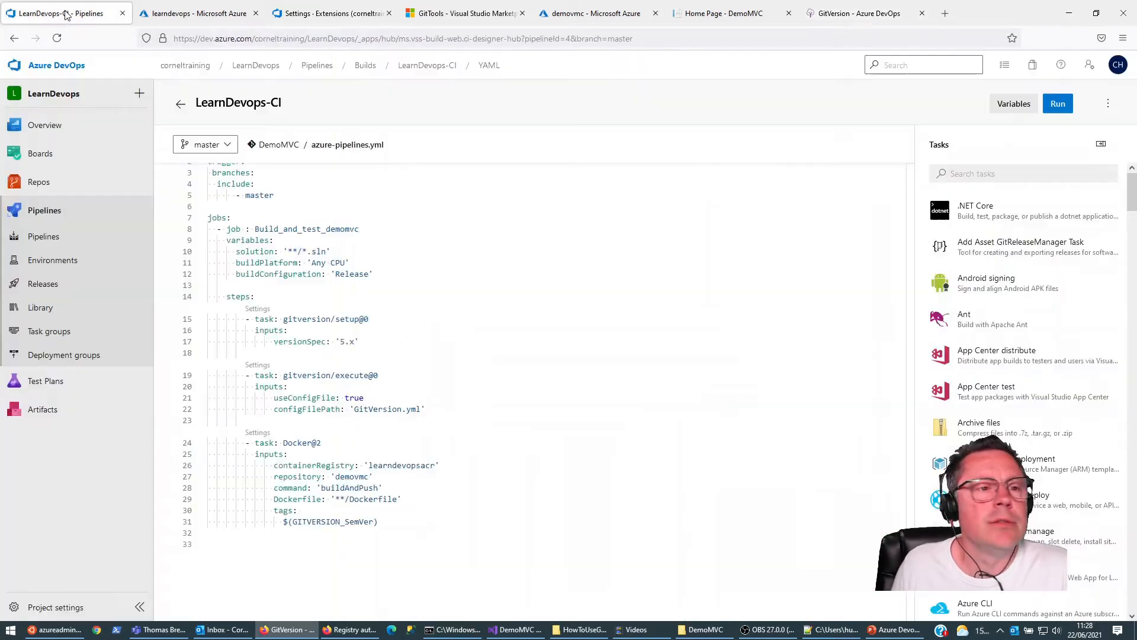
left_click(406, 523)
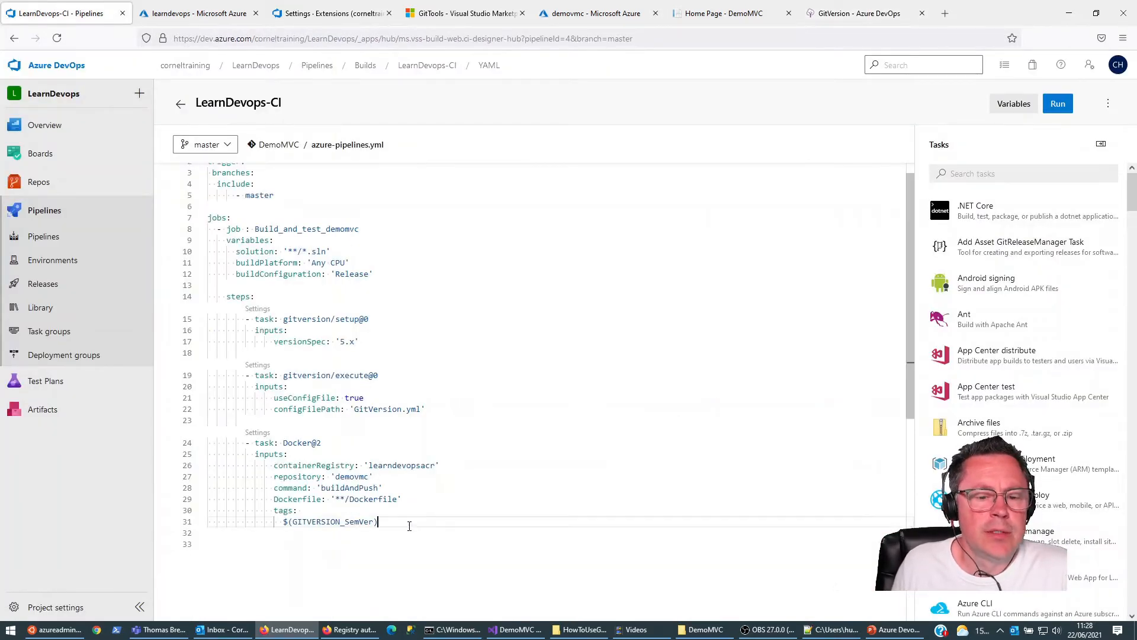
key("shift+Home")
key("shift+Home")
key("shift+Home")
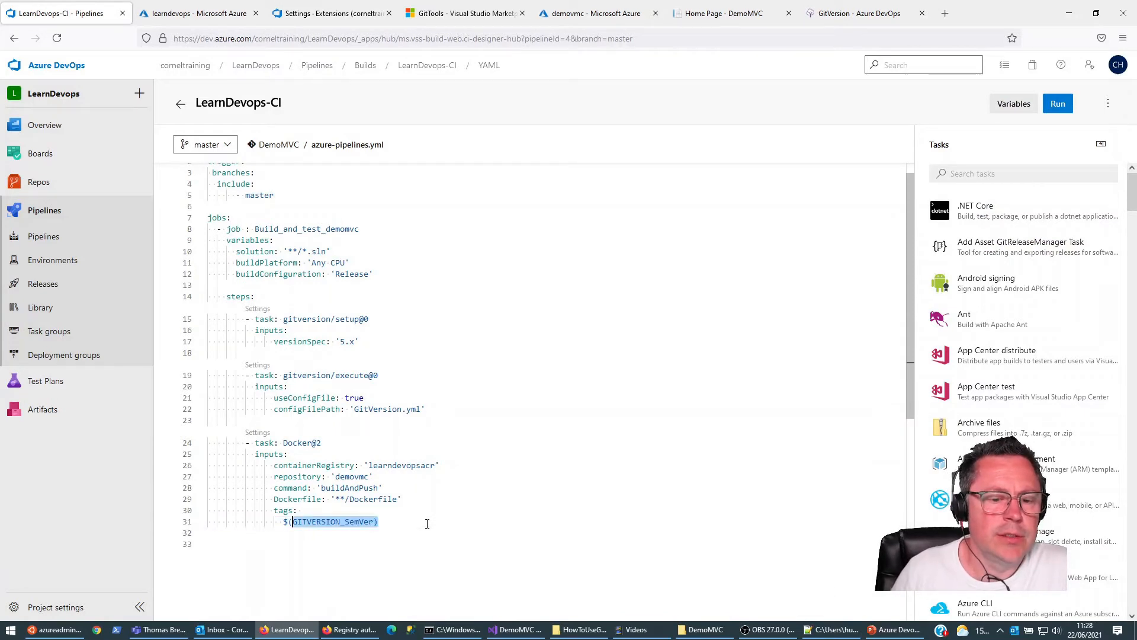
key("ctrl+v")
key("Left")
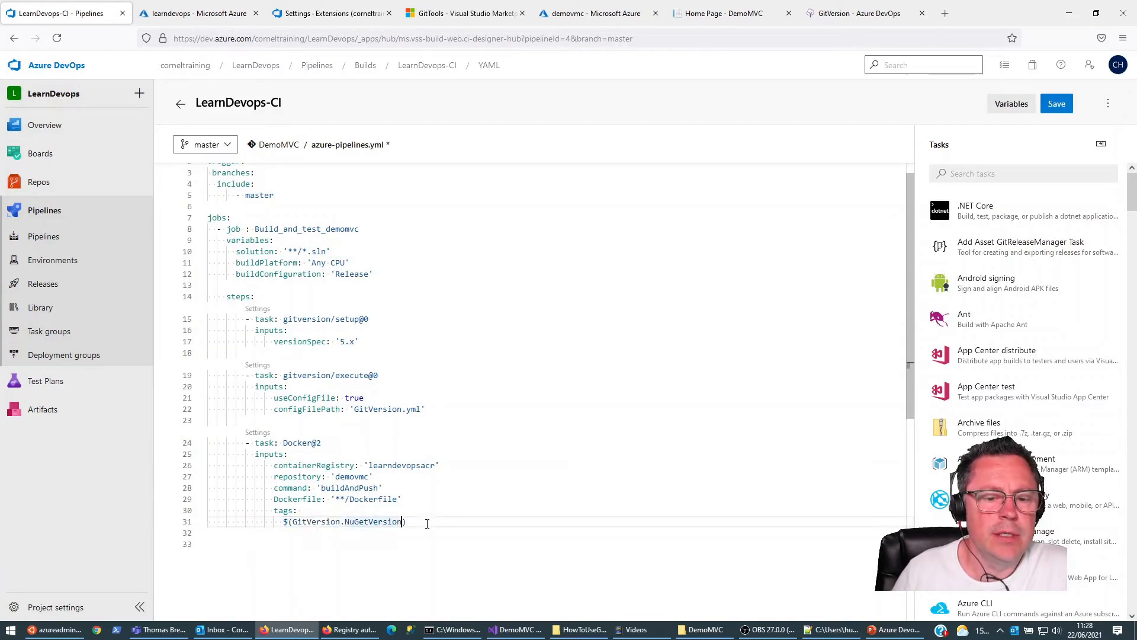
Step: Change the Docker@2 task's tag to $(GitVersion.SemVer) and save azure-pipelines.yml with a commit directly to the master branch
key("ctrl+shift+Left")
type("SemVer")
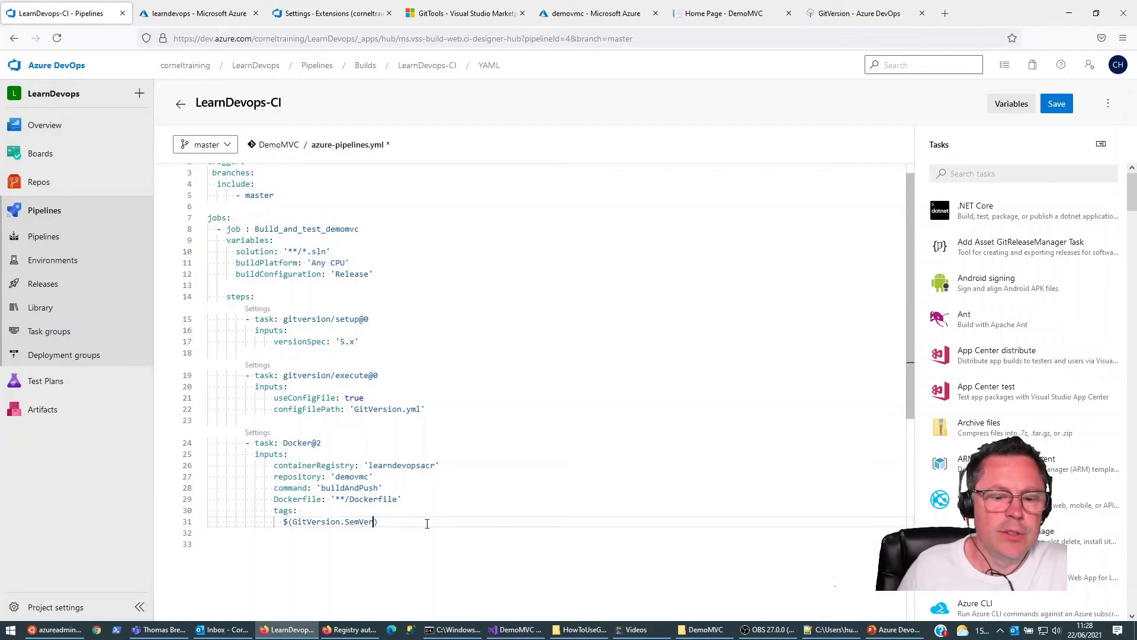
key("ctrl+s")
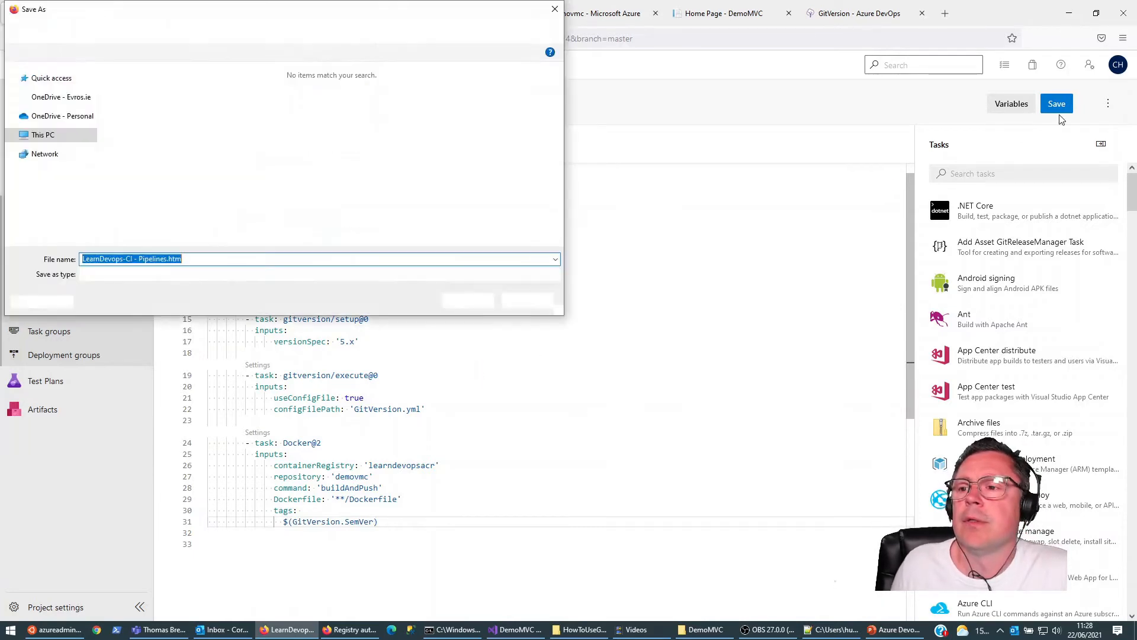
key("Escape")
left_click(1056, 104)
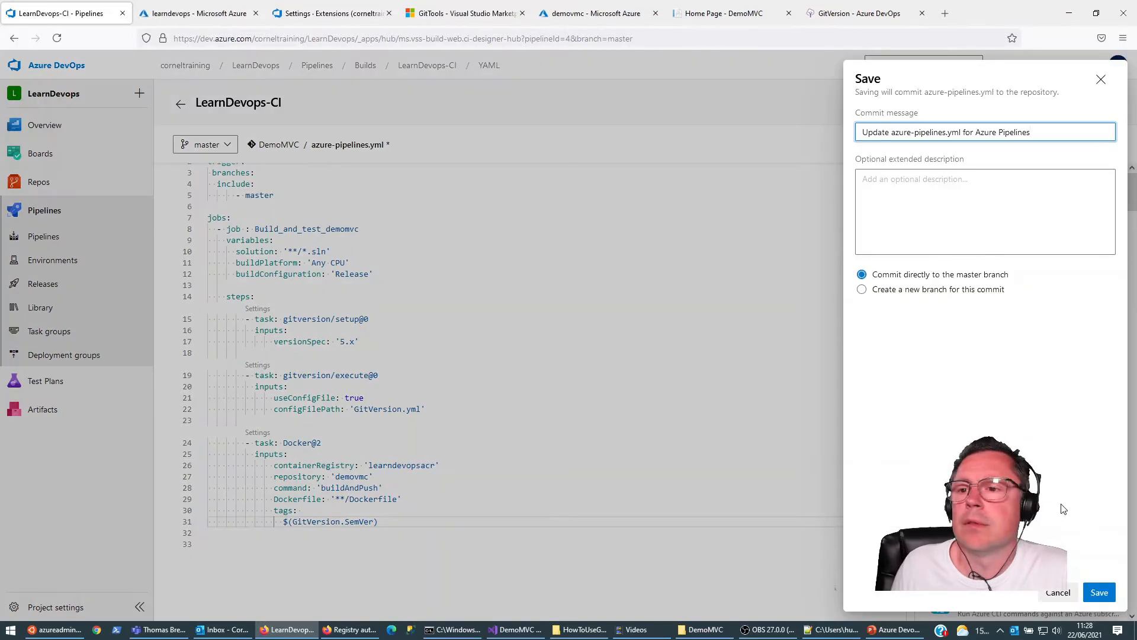
left_click(1099, 592)
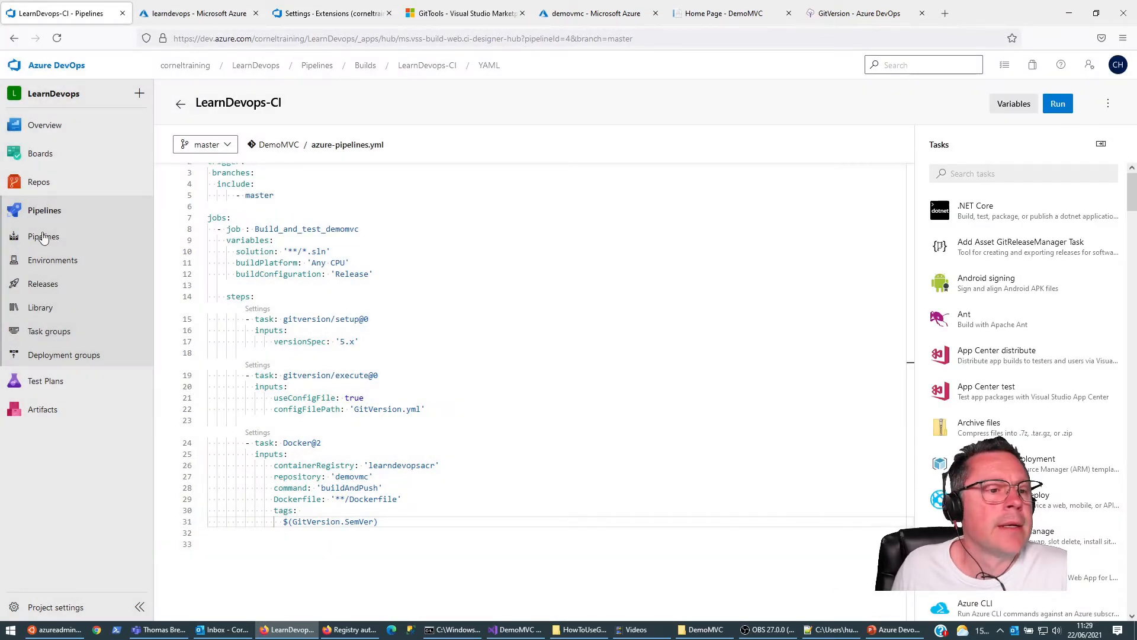
Step: Open the newest LearnDevops-CI run and view its Build_and_test_demomvc job
left_click(43, 236)
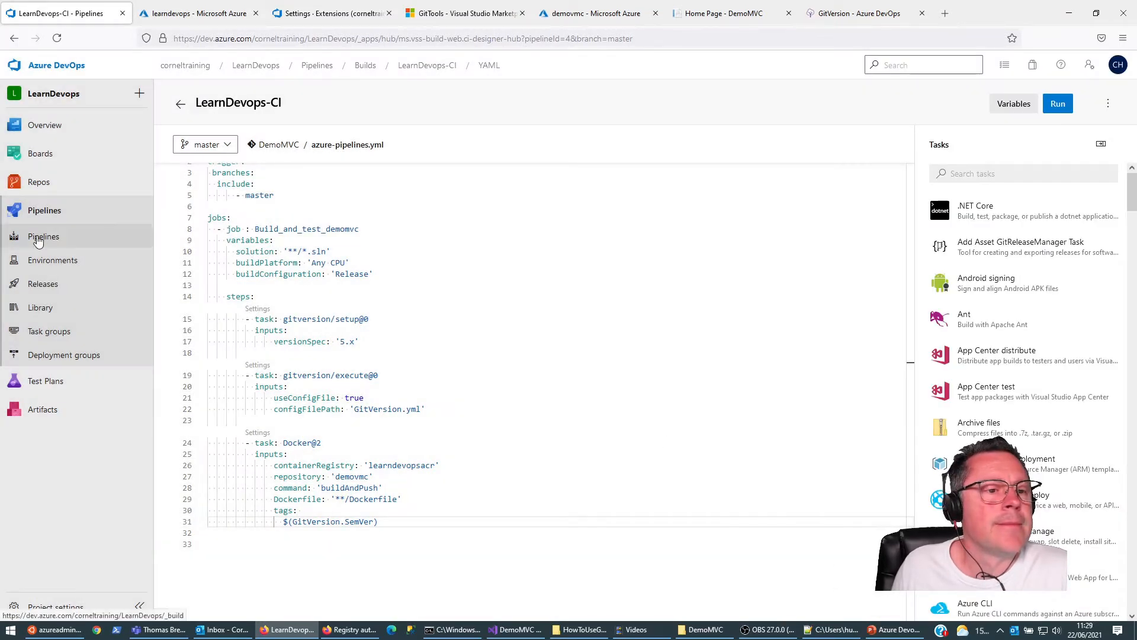
left_click(238, 225)
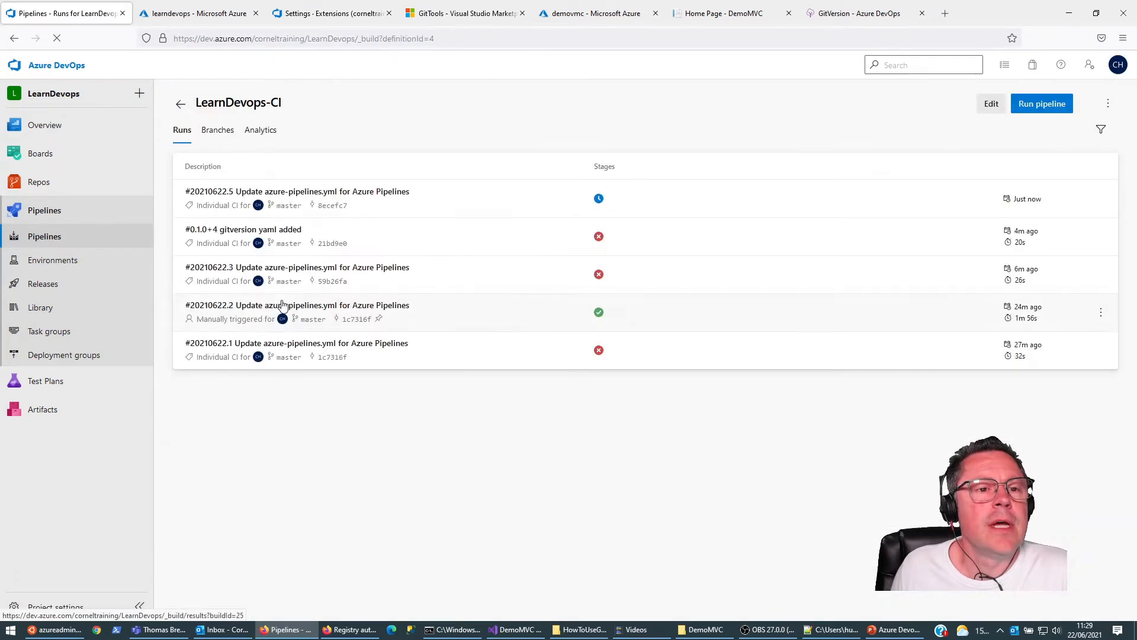
left_click(353, 196)
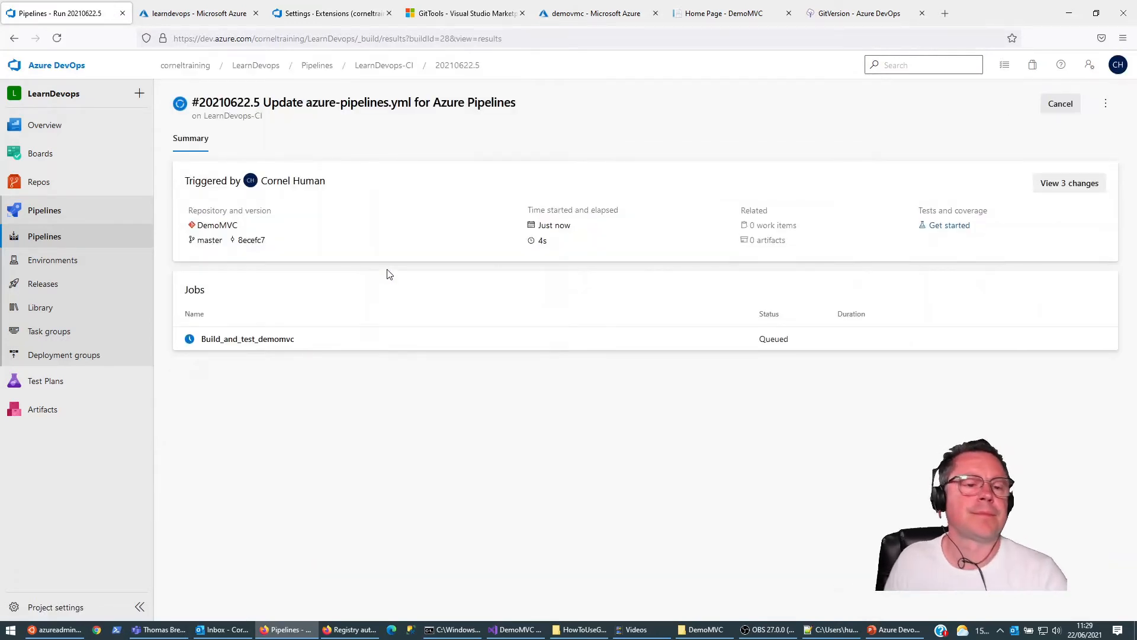
left_click(279, 342)
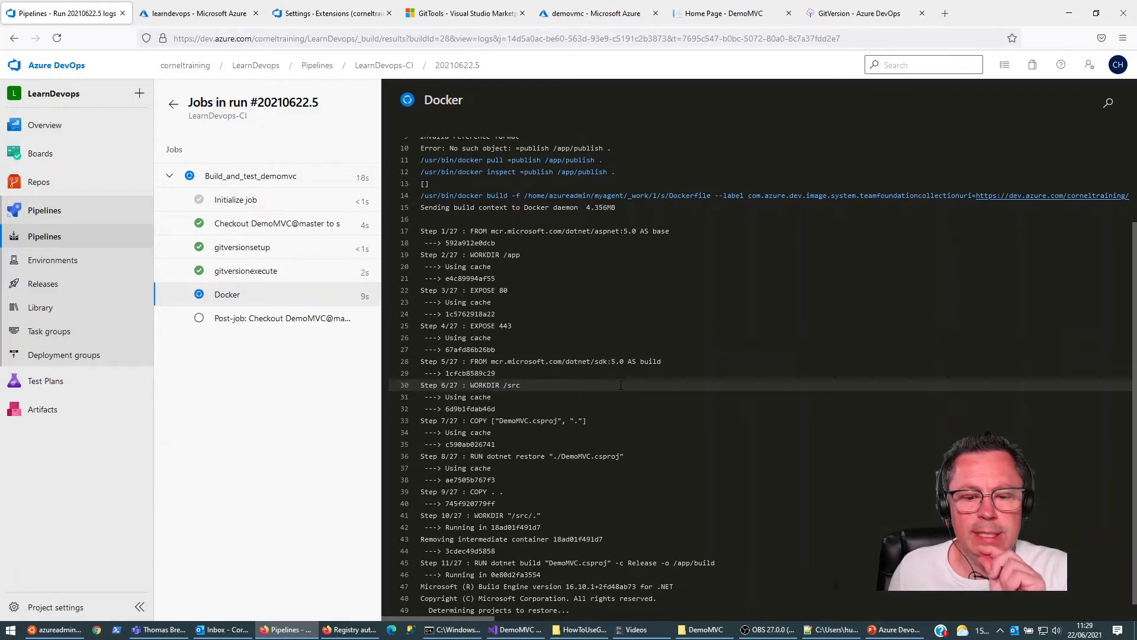
Step: In the Azure portal, open the demovmc repository of the LearnDevops container registry to view its tags
left_click(210, 18)
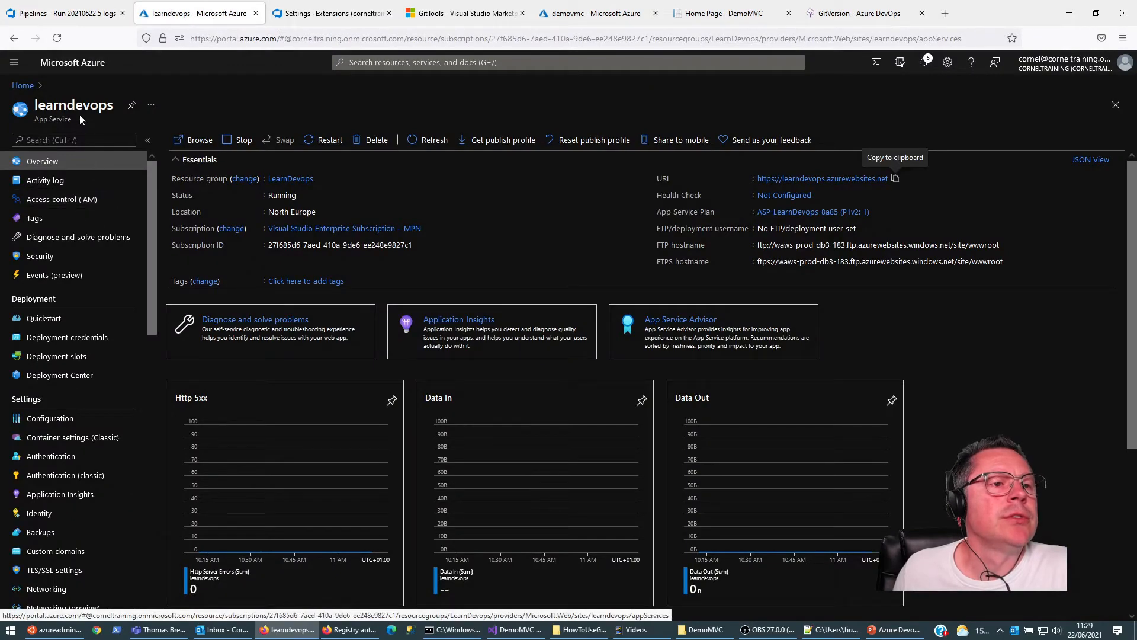
left_click(31, 89)
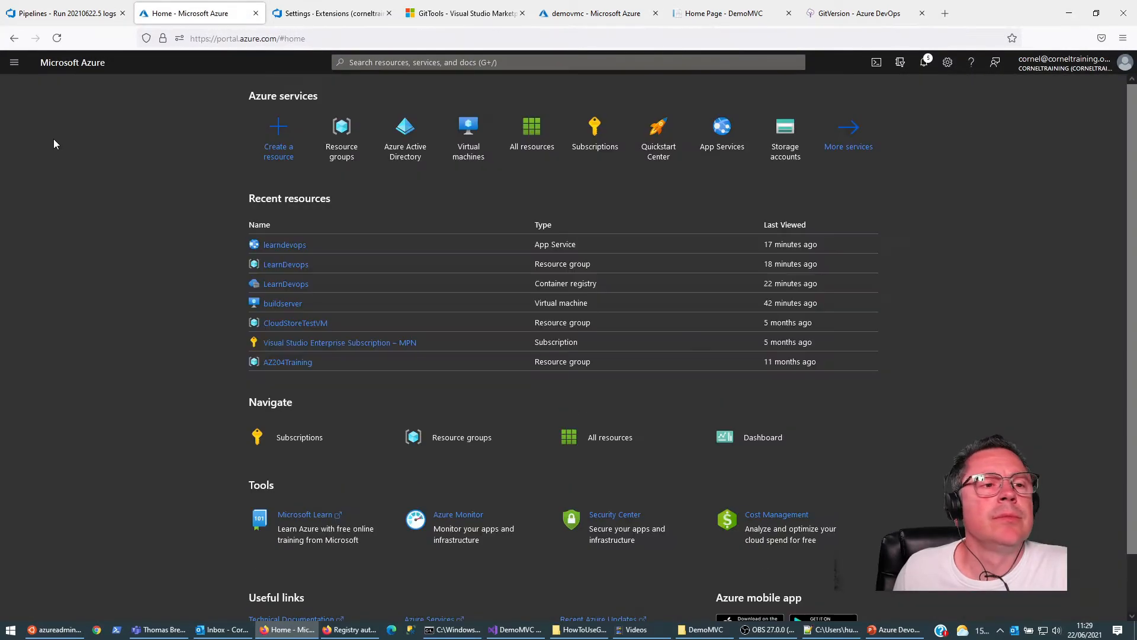
left_click(296, 284)
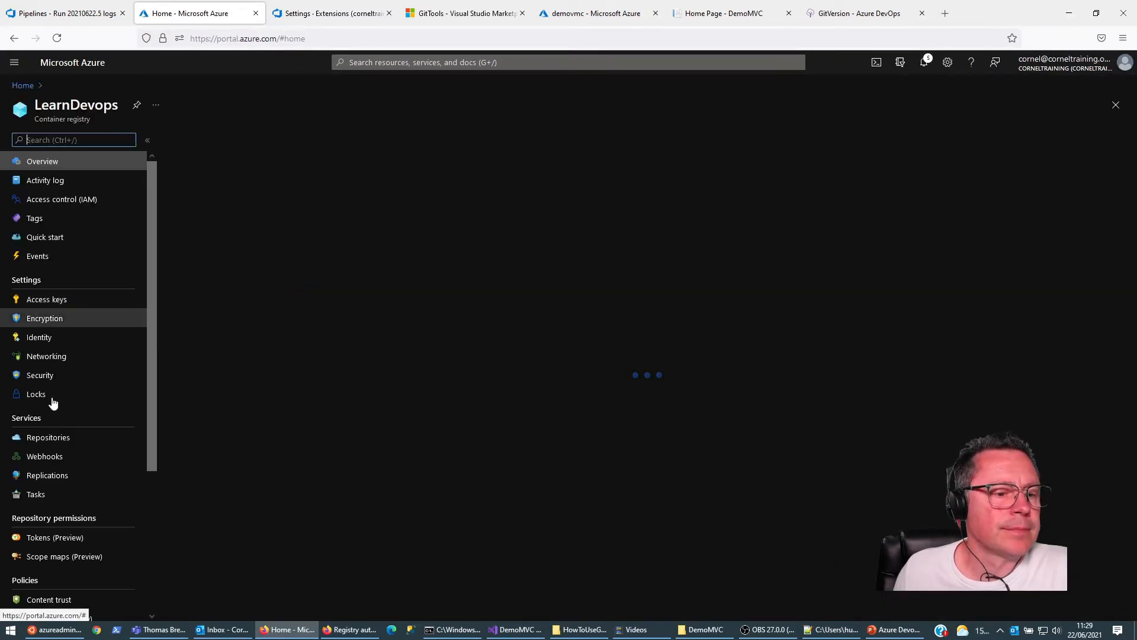
left_click(48, 439)
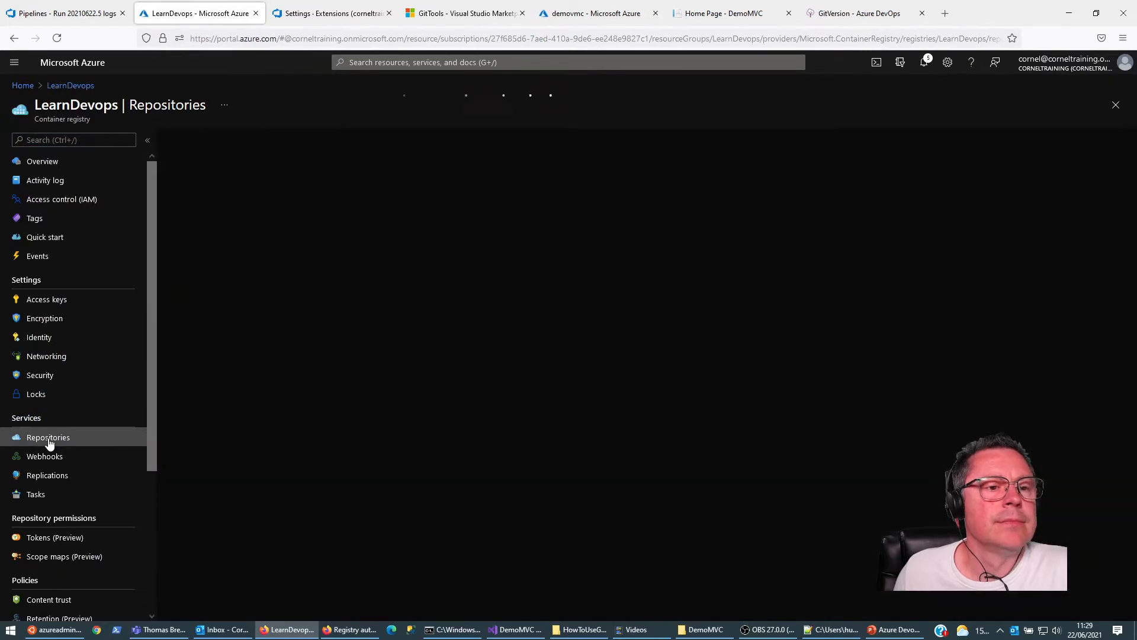
left_click(206, 203)
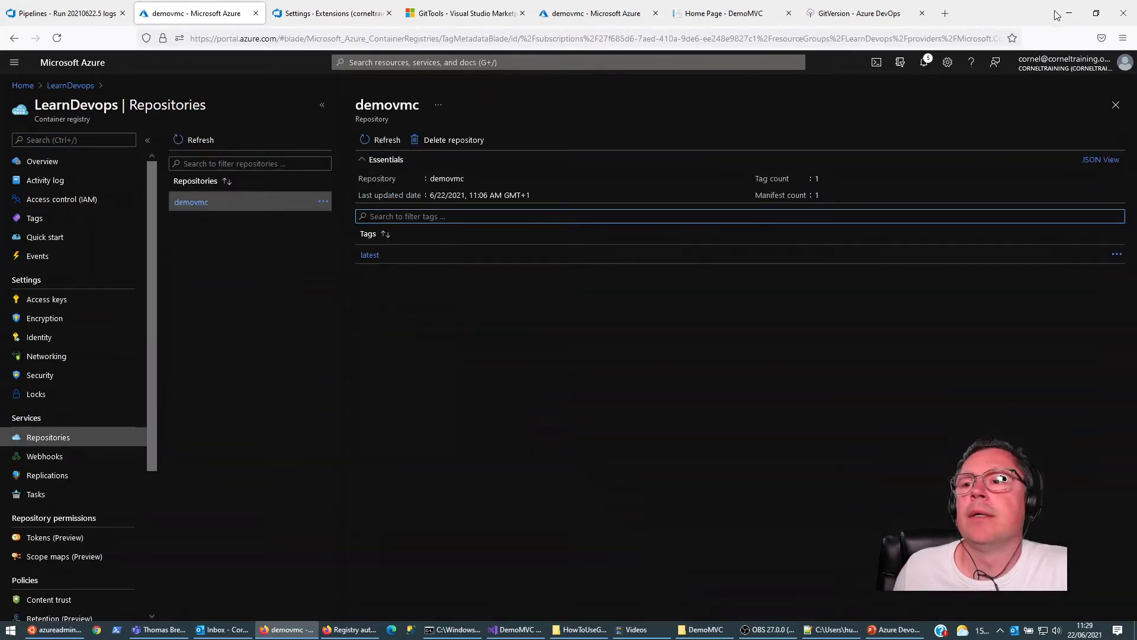
Step: Check the Docker task's log in the pipeline run, and refresh the tag list of the demovmc repository
left_click(91, 6)
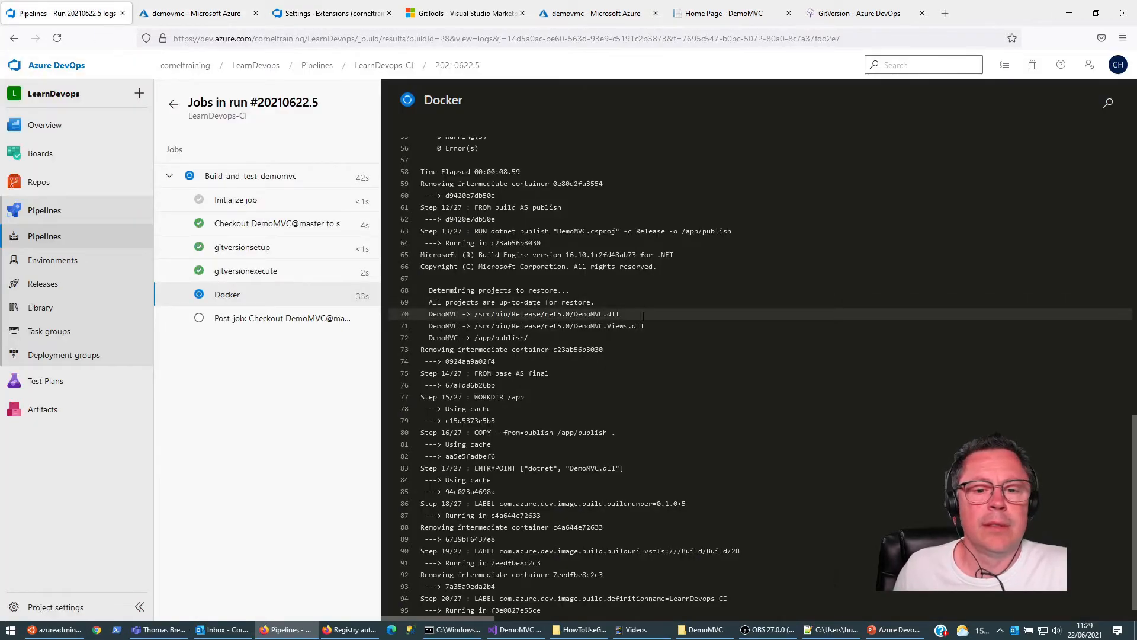
scroll(699, 416, "down", 1)
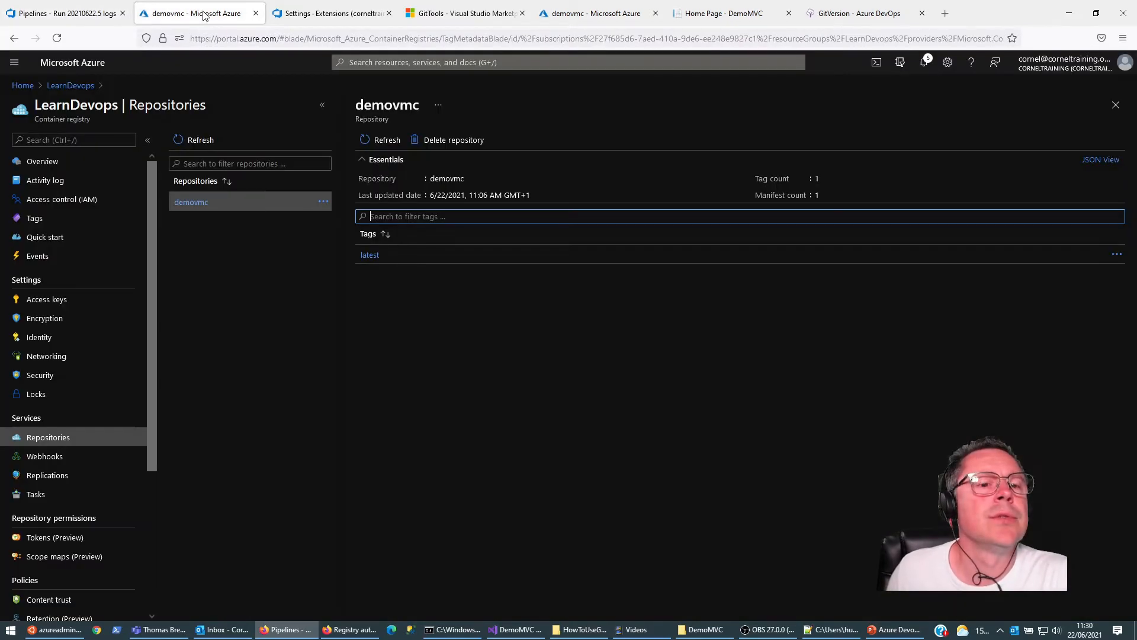
left_click(196, 13)
left_click(388, 139)
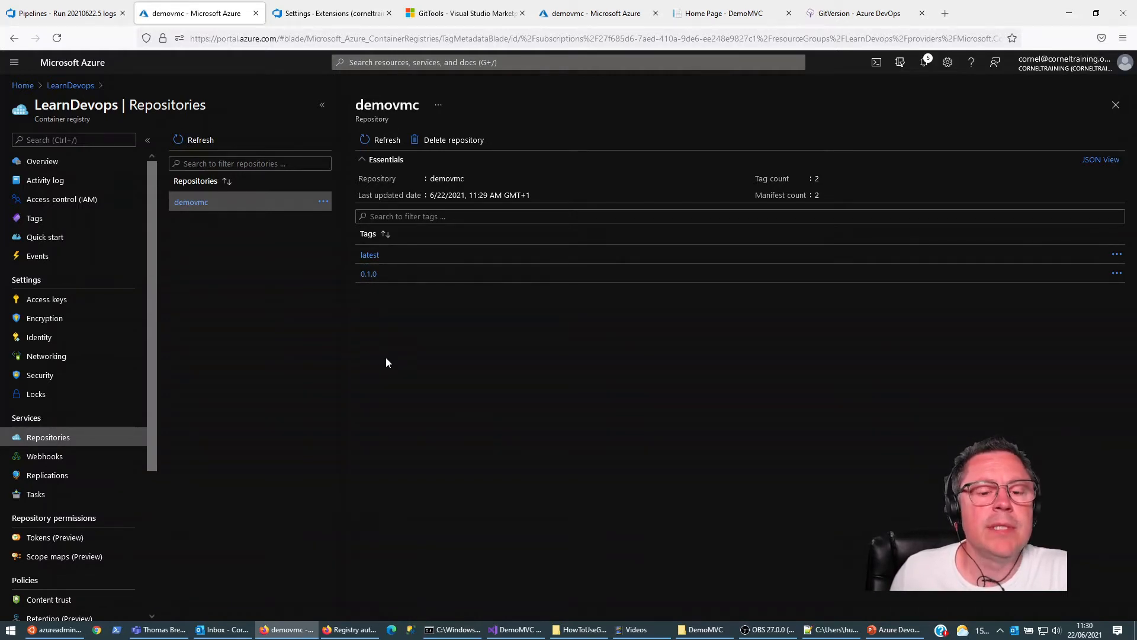
Step: Switch to the Command Prompt and fetch the remote pipeline change into DemoMVC with git pull
mouse_move(452, 632)
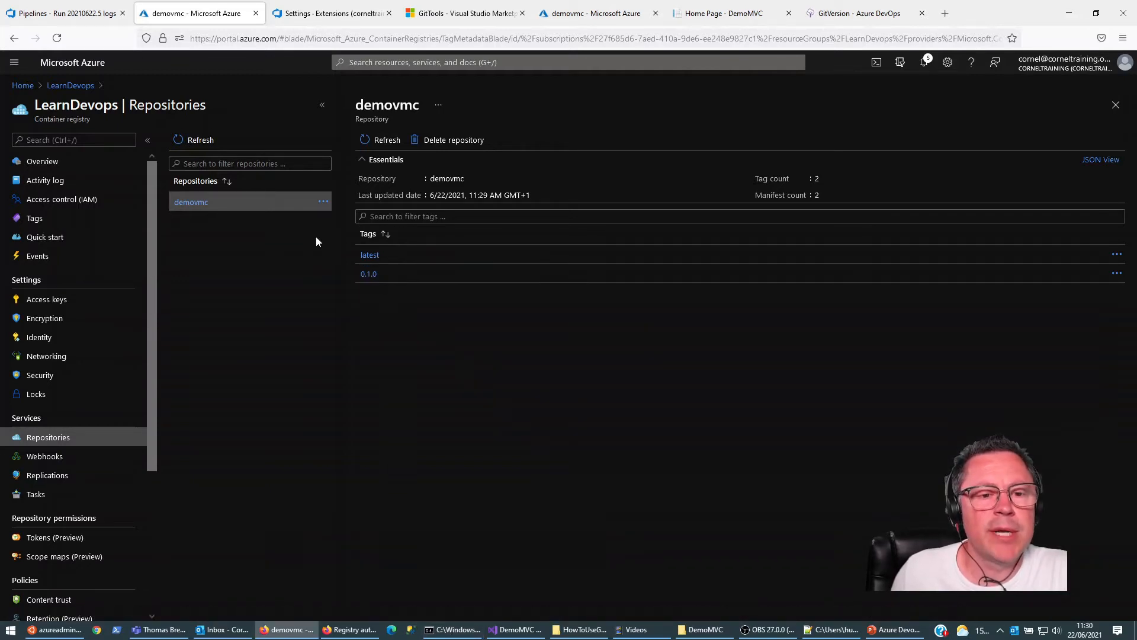
left_click(454, 629)
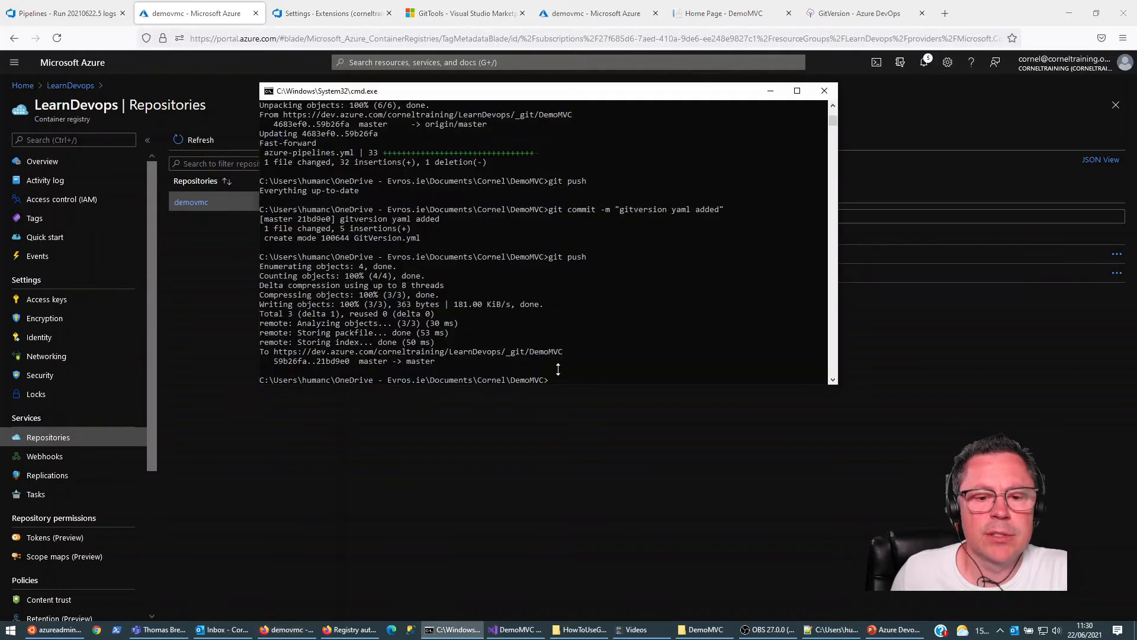
type("git pull")
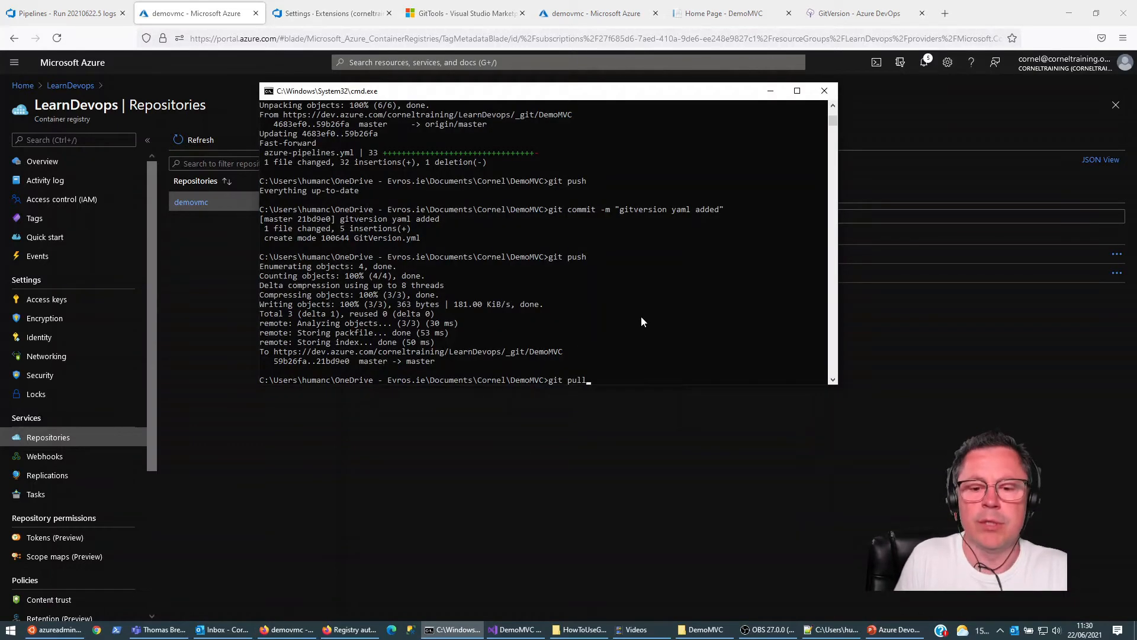
key("Return")
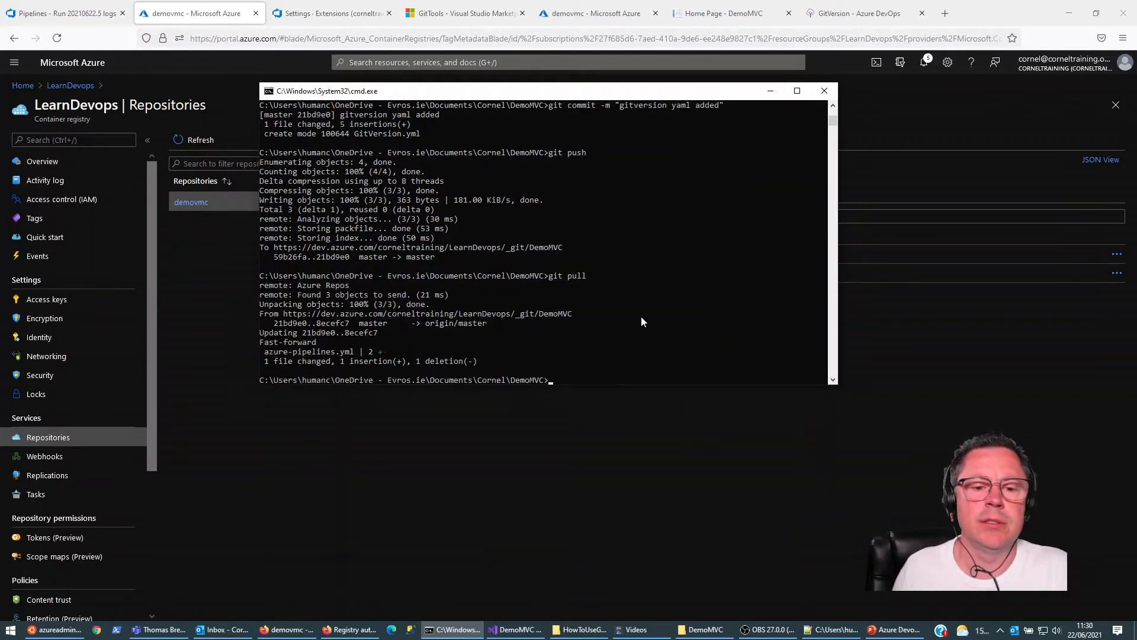
Step: Switch to Visual Studio and open Index.cshtml from the Home folder under Views
left_click(513, 630)
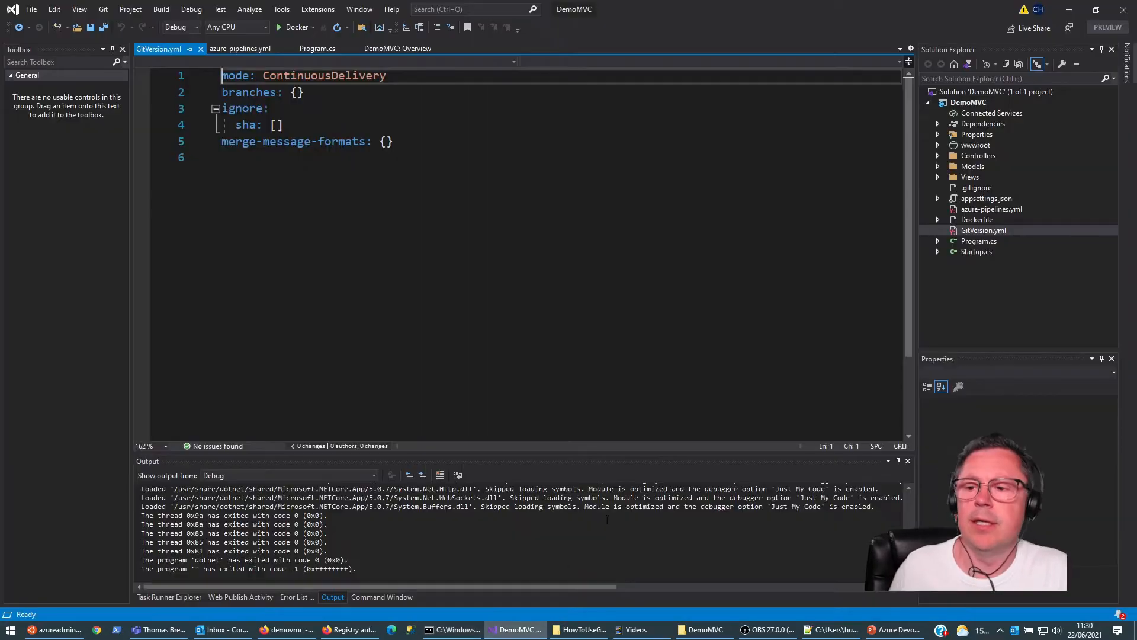
left_click(938, 156)
left_click(938, 168)
left_click(938, 188)
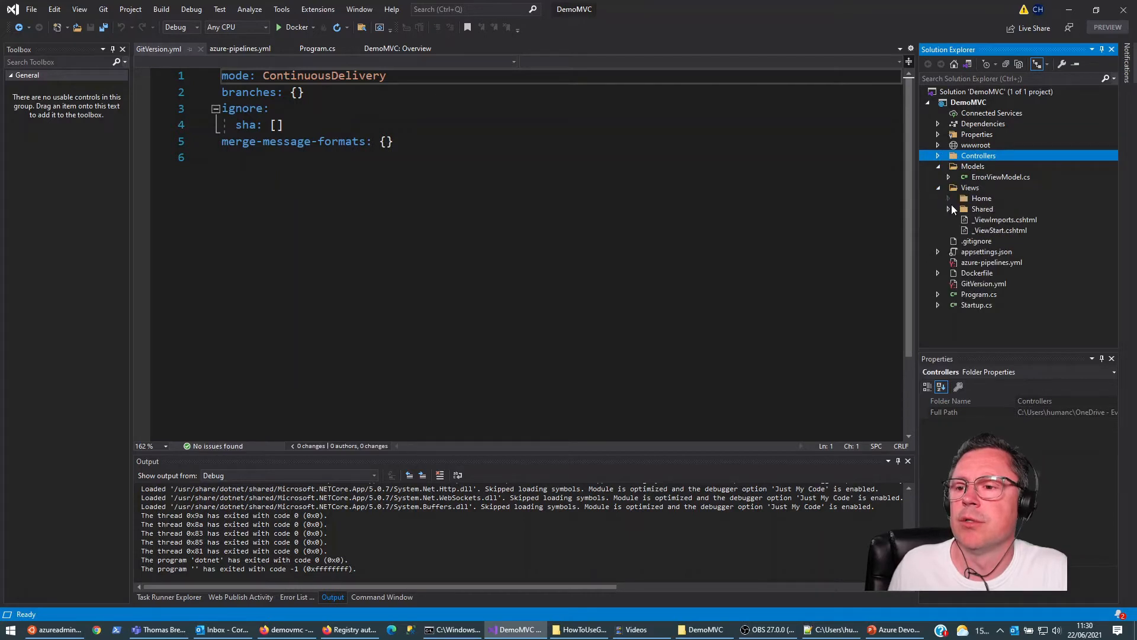
left_click(948, 199)
left_click(1001, 211)
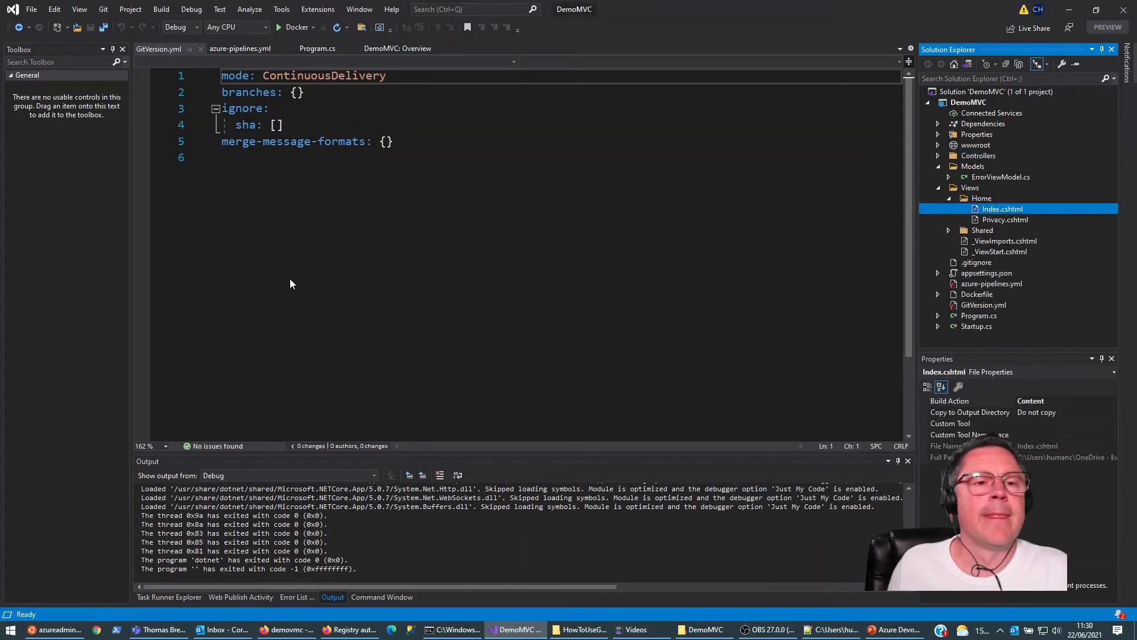
Step: Add a first name after "Welcome" in the h1 heading of Index.cshtml and save the file
left_click(532, 125)
key("Down")
key("Right")
key("Right")
key("Right")
key("Right")
key("Right")
key("Right")
key("Right")
key("Right")
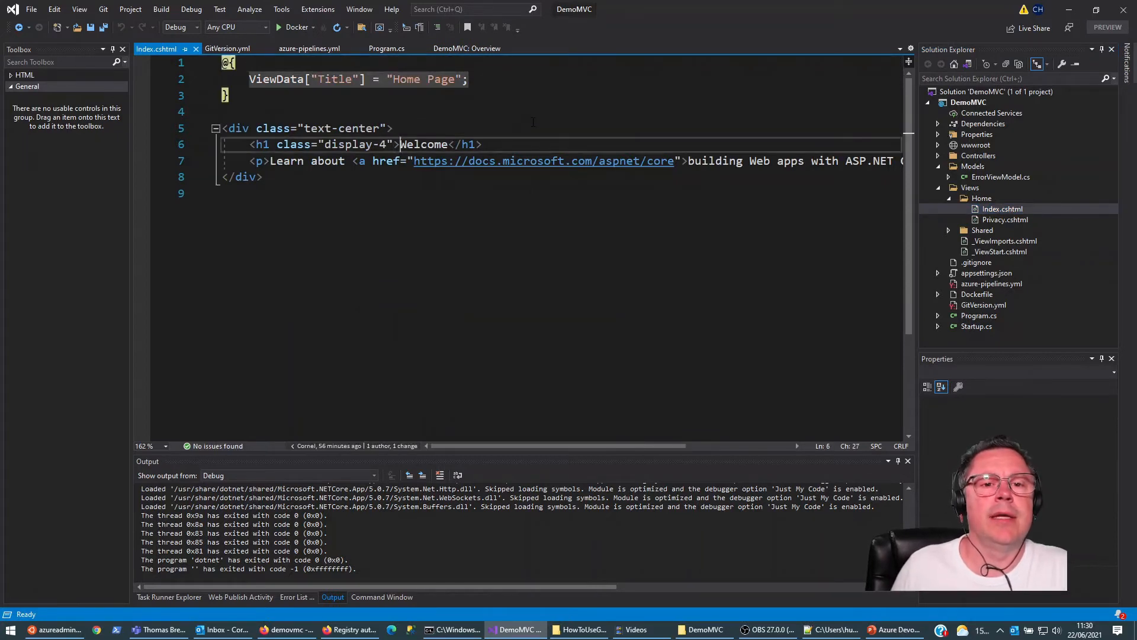
type("Cornel")
key("ctrl+s")
Step: Run dotnet-gitversion in the Command Prompt and examine the FullSemVer value for the DemoMVC folder
left_click(447, 633)
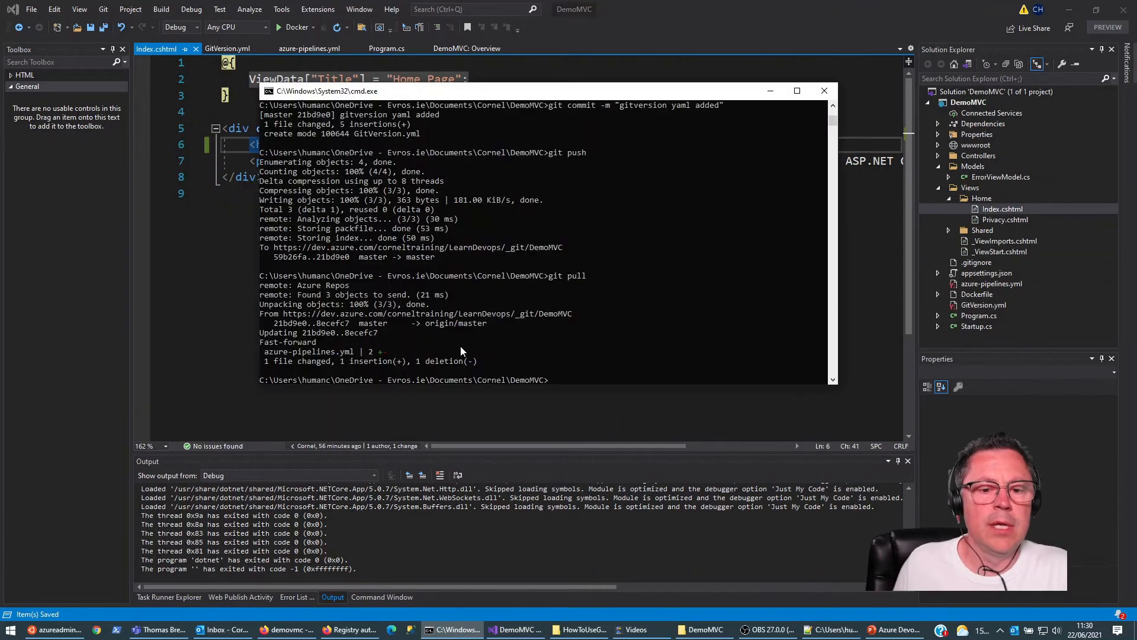
type("do")
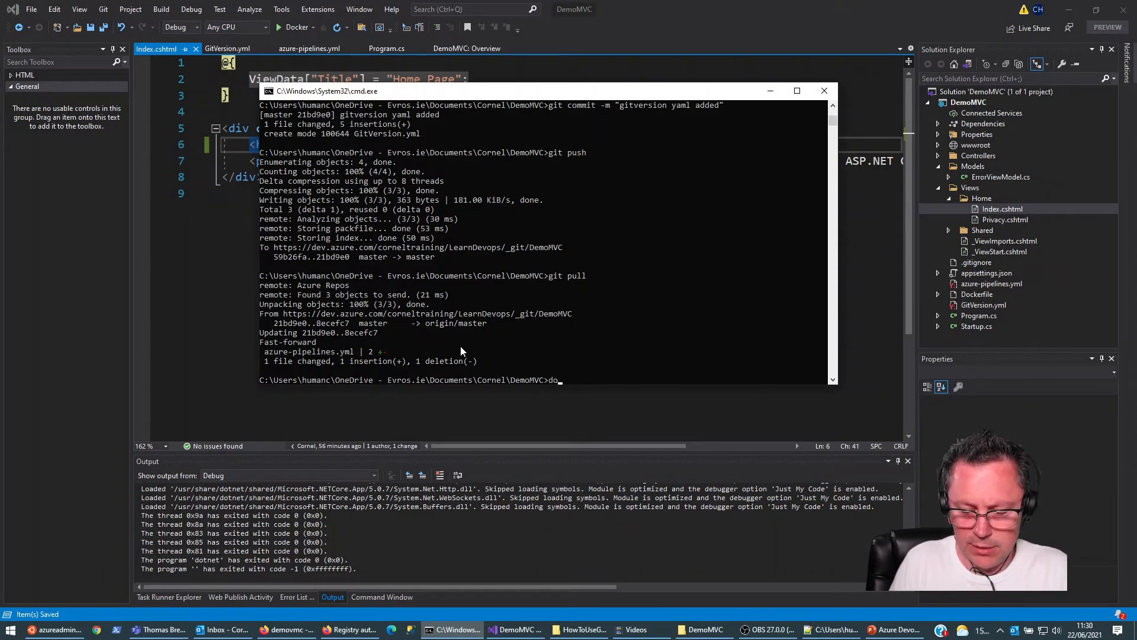
type("tnet-")
type("giotversio")
type("n")
key("Return")
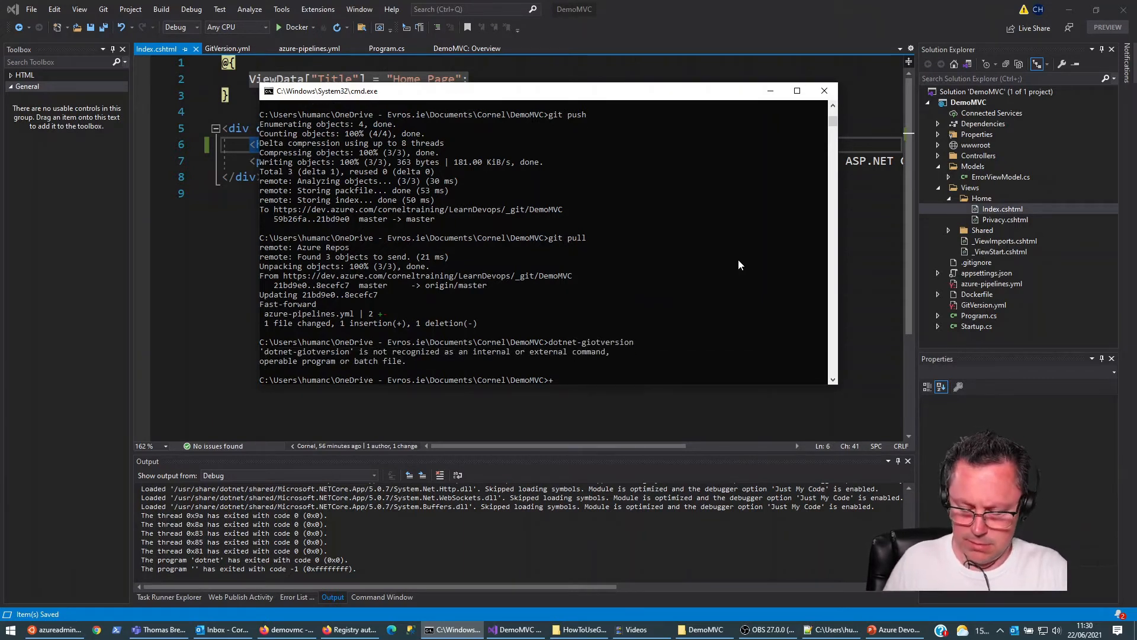
key("Left")
key("Left")
key("Left")
key("Left")
key("Left")
key("Left")
key("Left")
key("Left")
key("BackSpace")
key("Return")
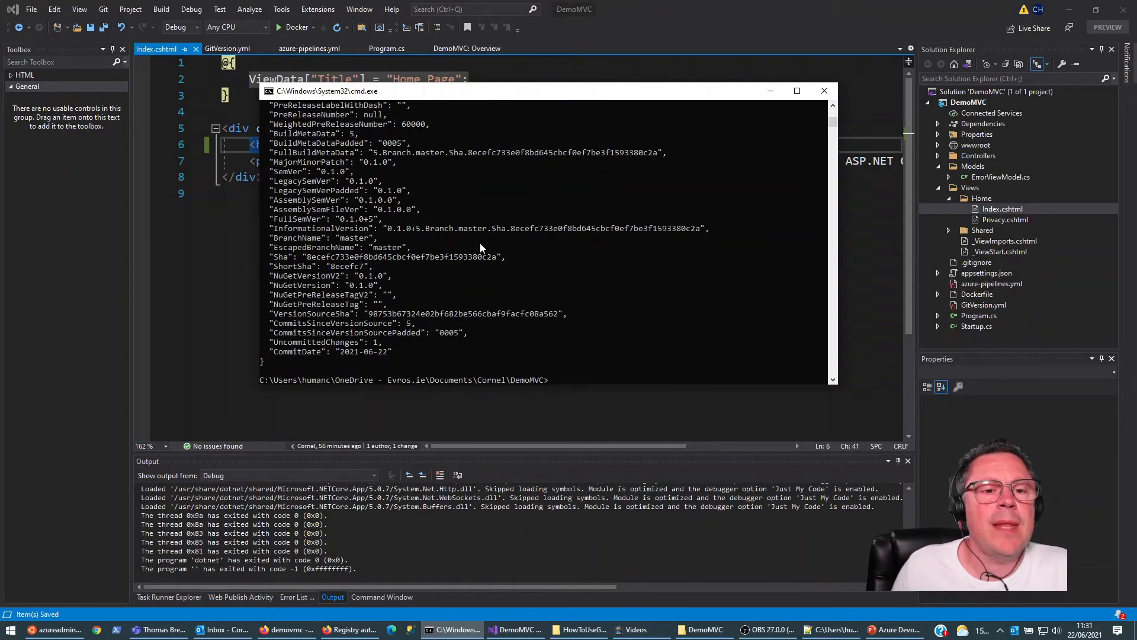
left_click(365, 219)
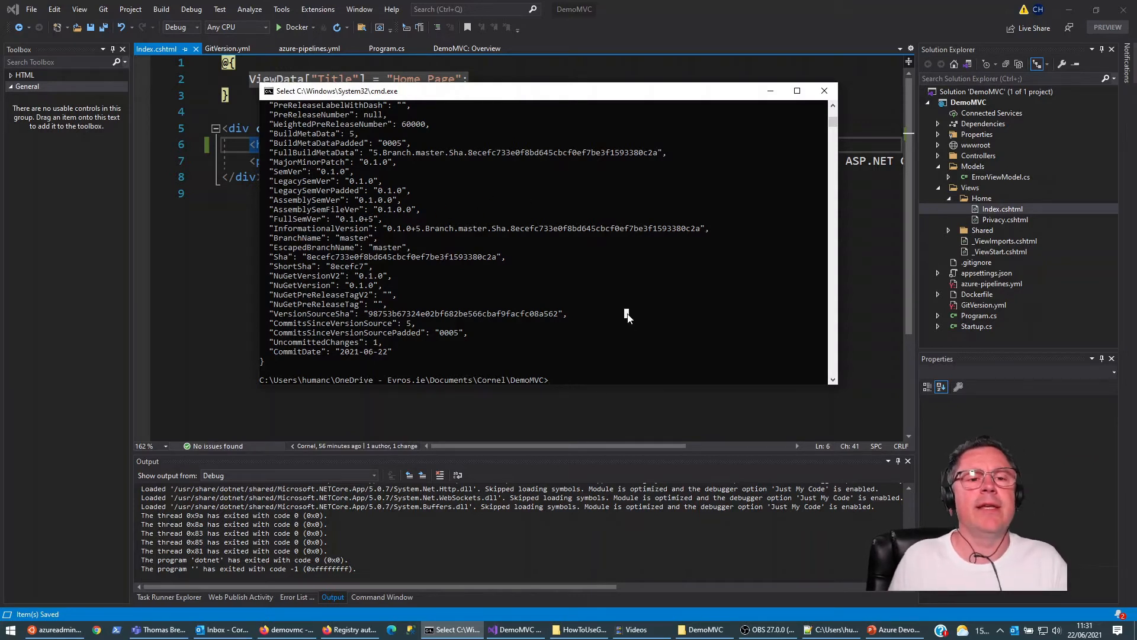
Step: Tag the current commit as 0.1.1 with git tag
type("git tag")
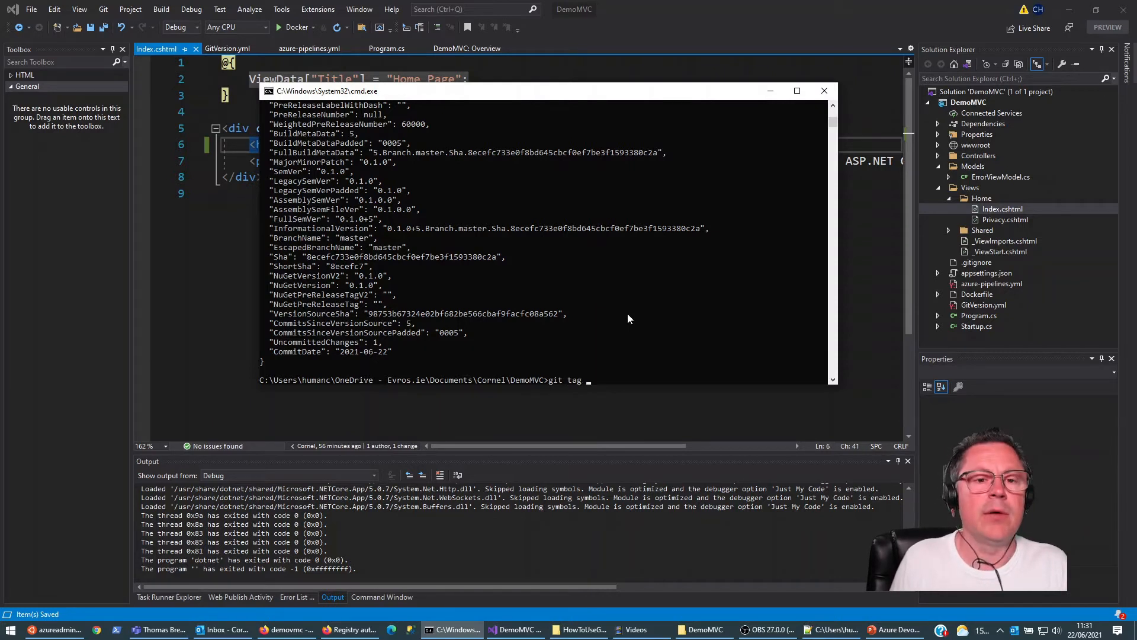
type(" 0.1.1")
key("Return")
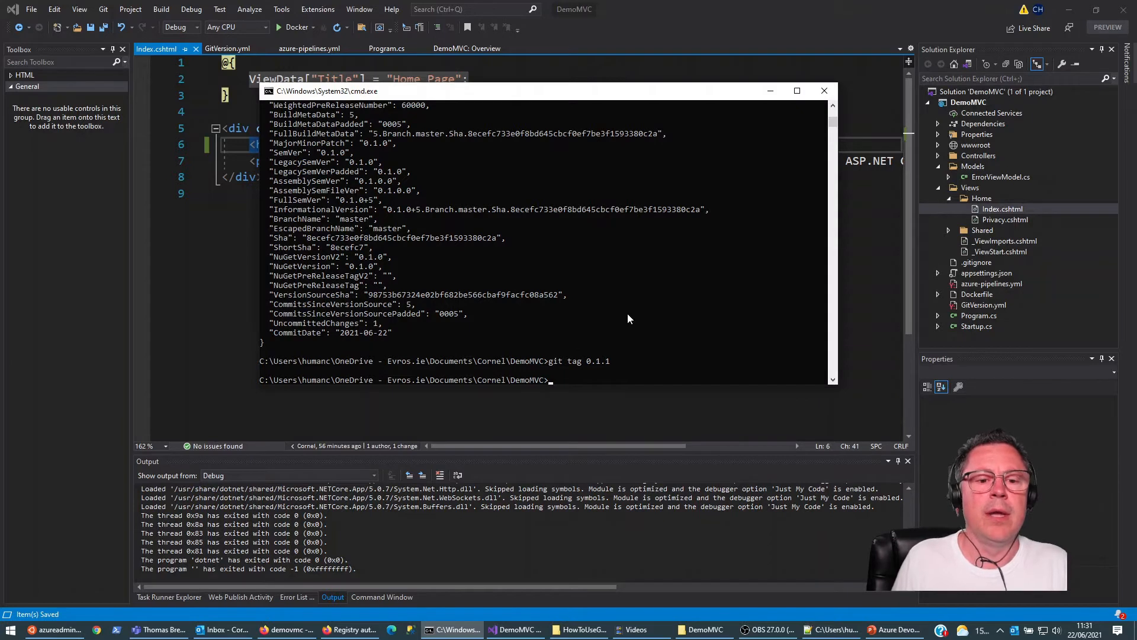
Step: Stage all changes in the DemoMVC repository with git add
type("git")
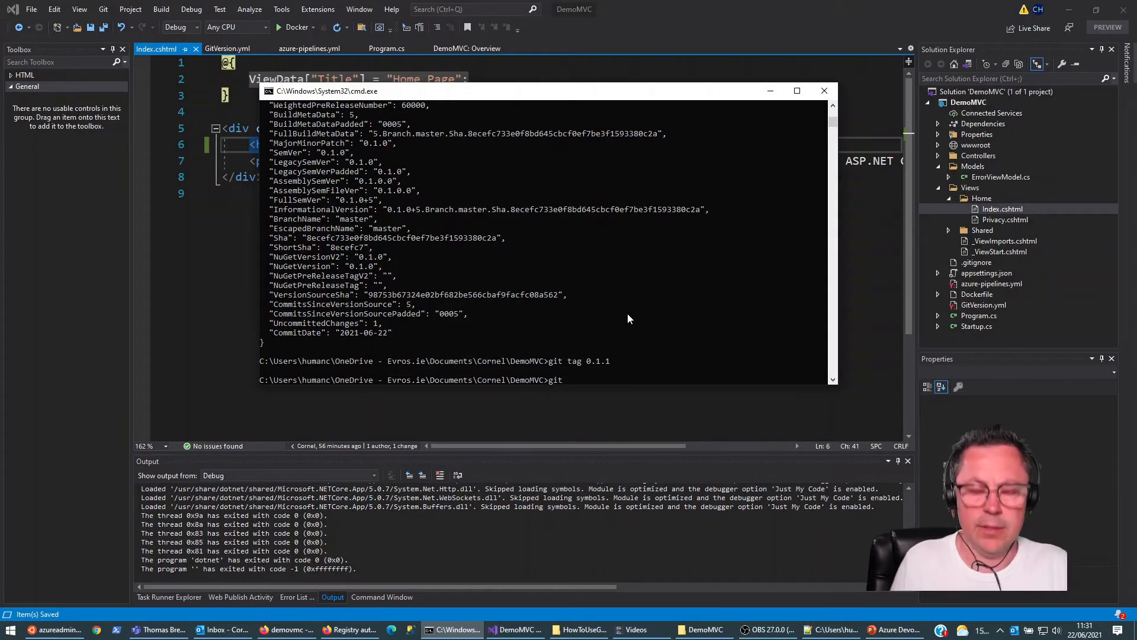
type(" add .")
key("Return")
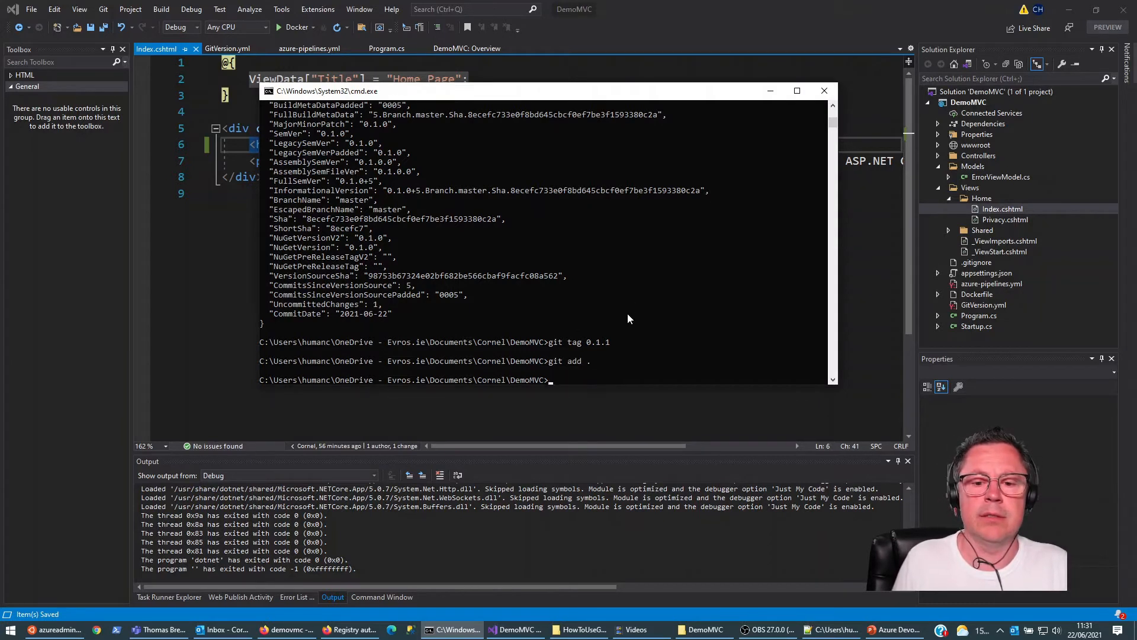
Step: Commit the staged changes with the message "Small change" and push the commit with git push
type("git commit")
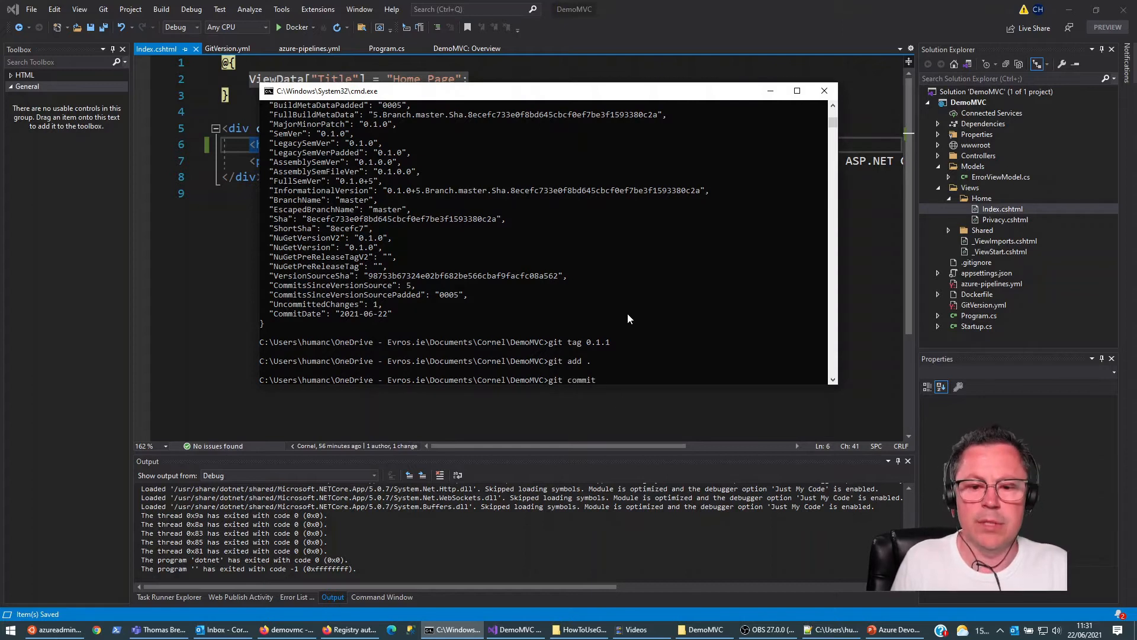
type(" -m \"")
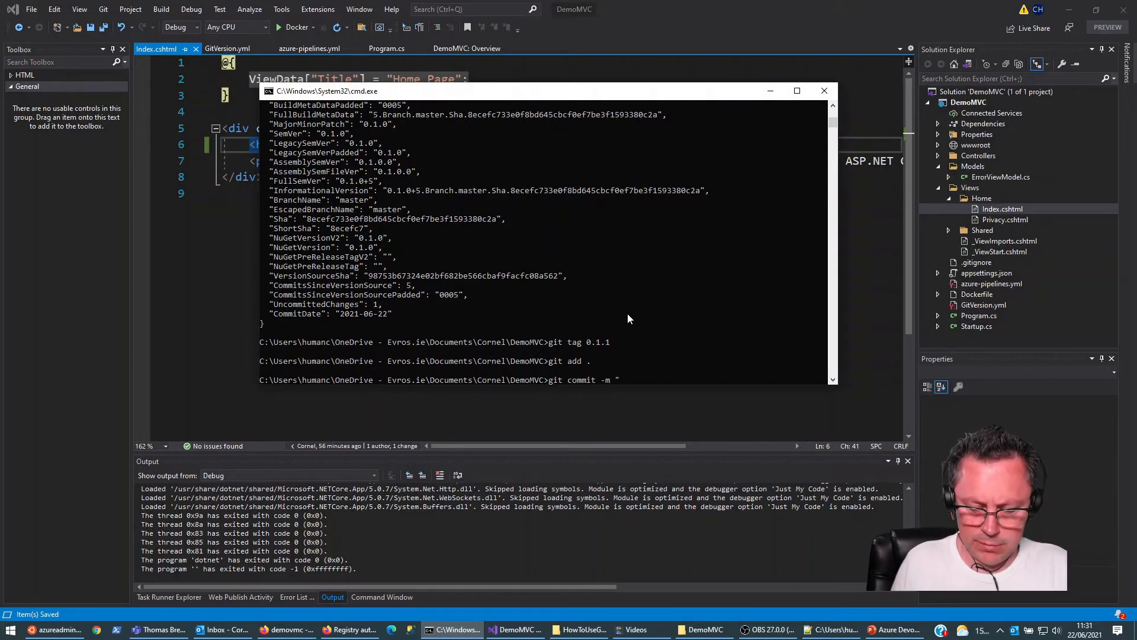
type("Small change")
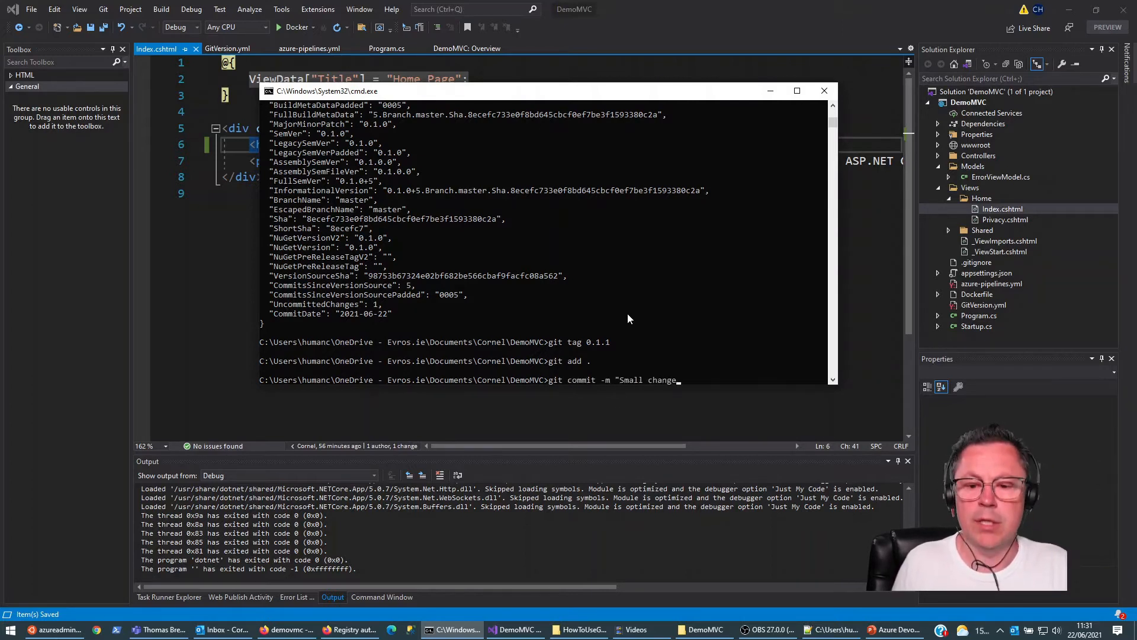
type("\"")
key("Return")
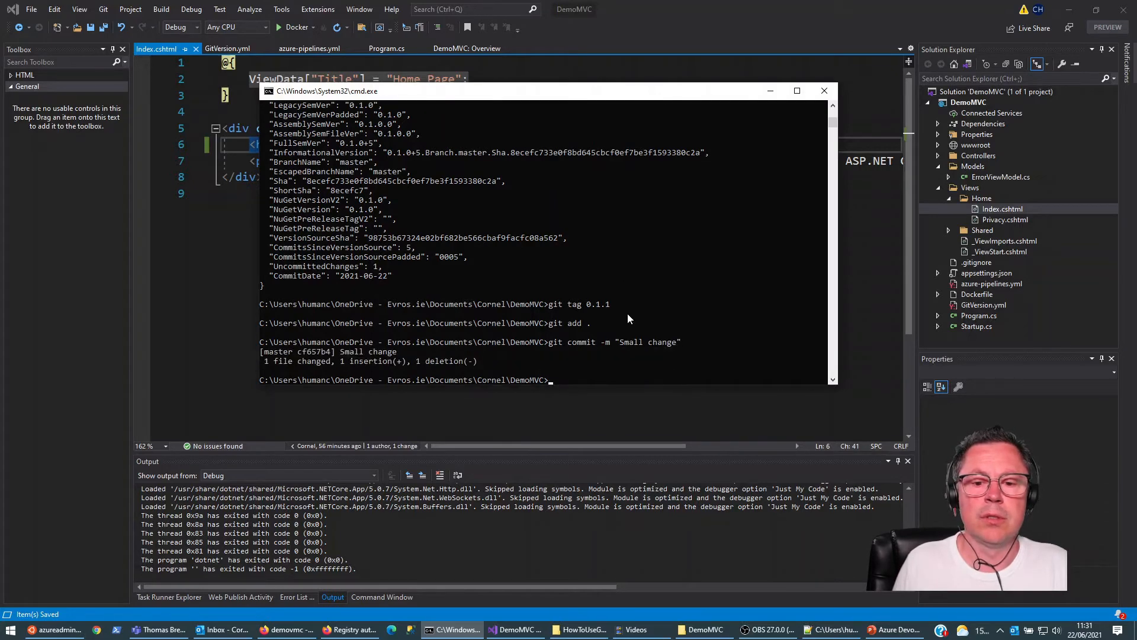
type("git push")
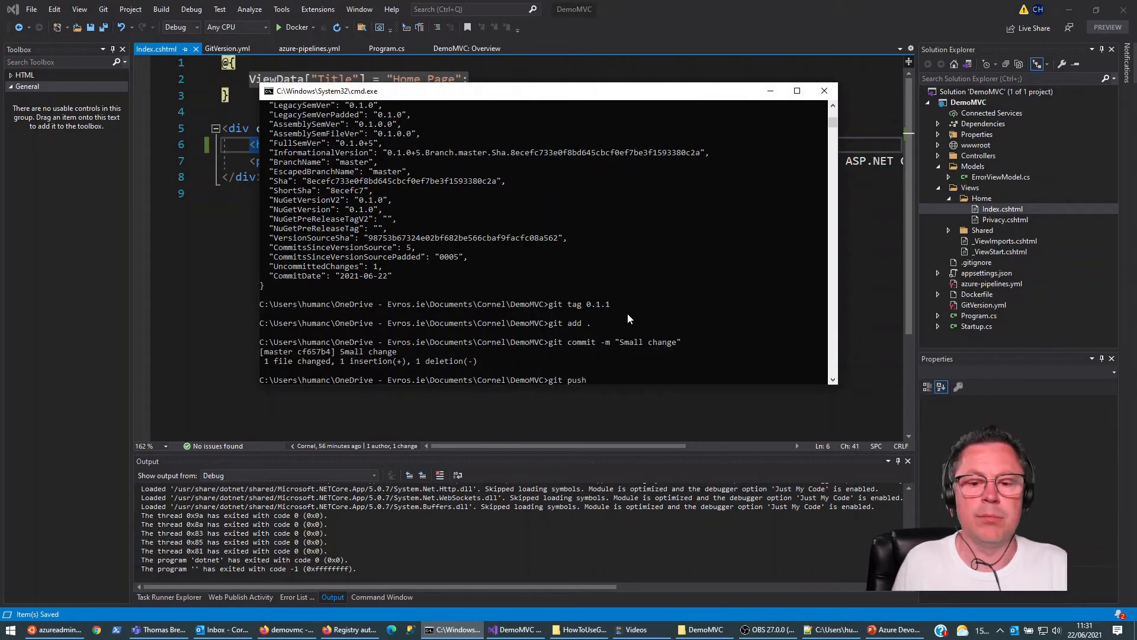
key("Return")
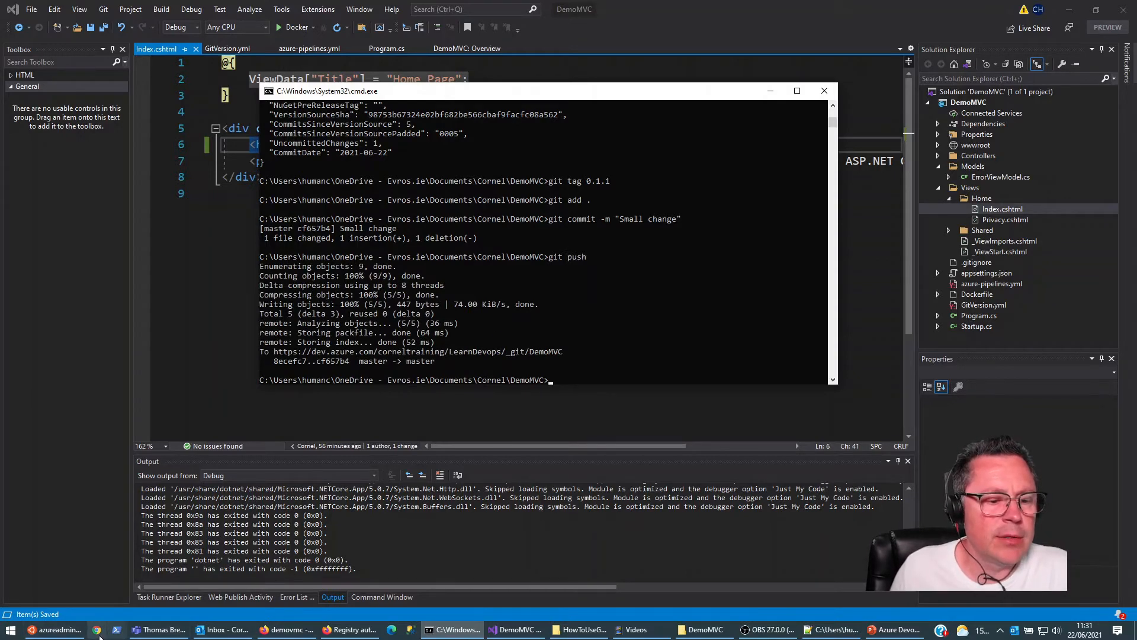
Step: Switch to the browser showing the demovmc container repository and close the separate registry authentication documentation window
left_click(288, 630)
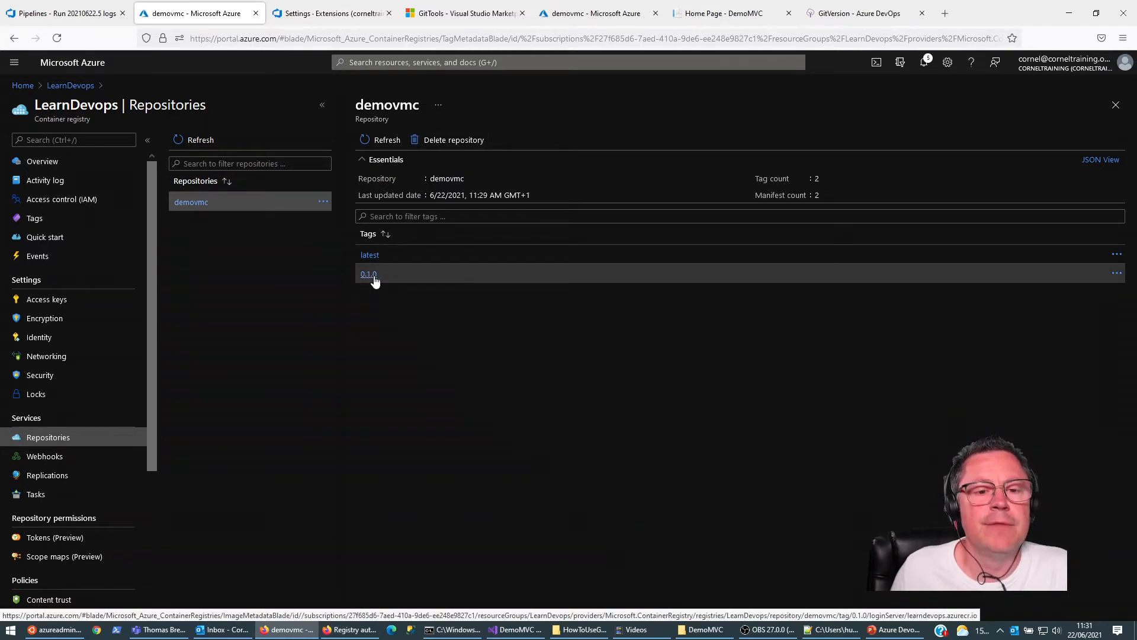
left_click(354, 631)
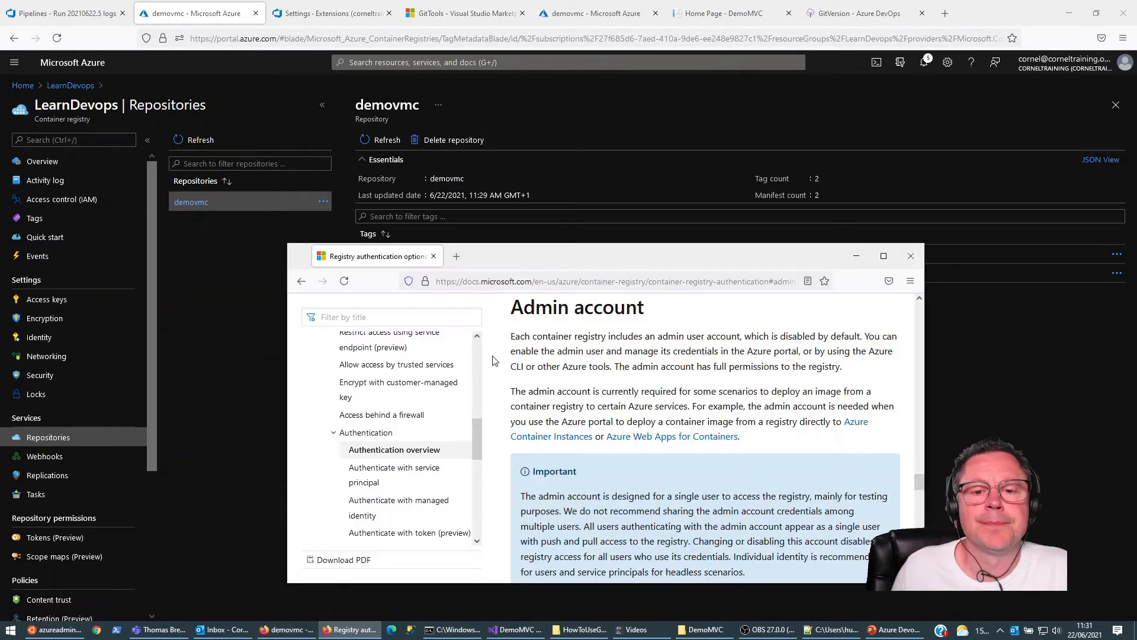
left_click(917, 263)
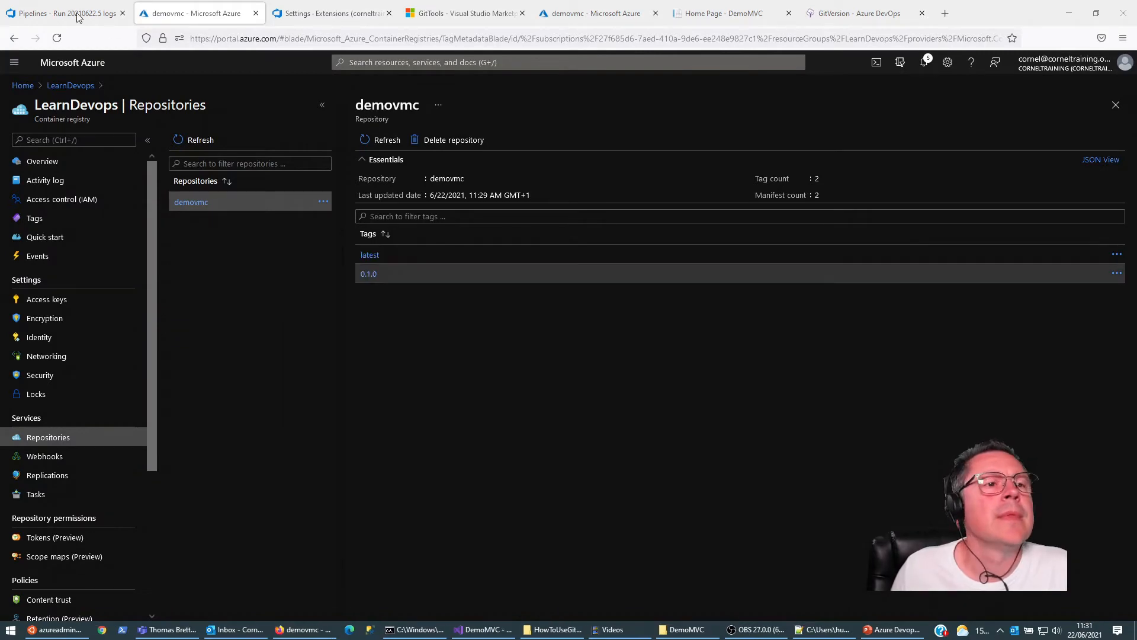
Step: Open the Build_and_test_demomvc job log of the newest "Small change" run in the LearnDevops-CI pipeline
left_click(67, 13)
left_click(43, 238)
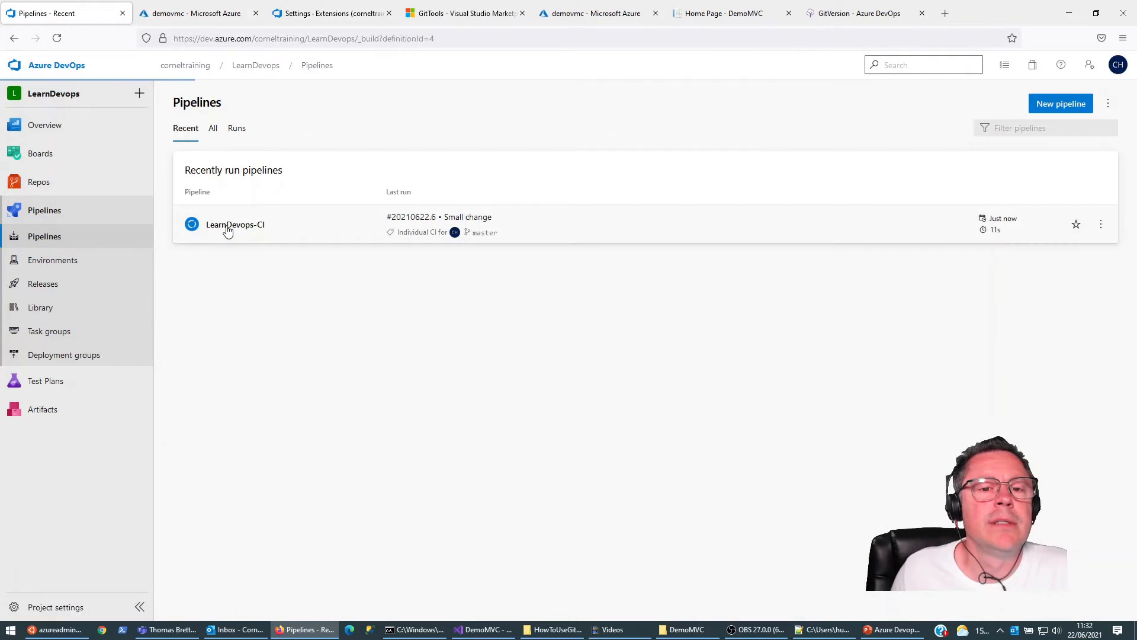
left_click(229, 225)
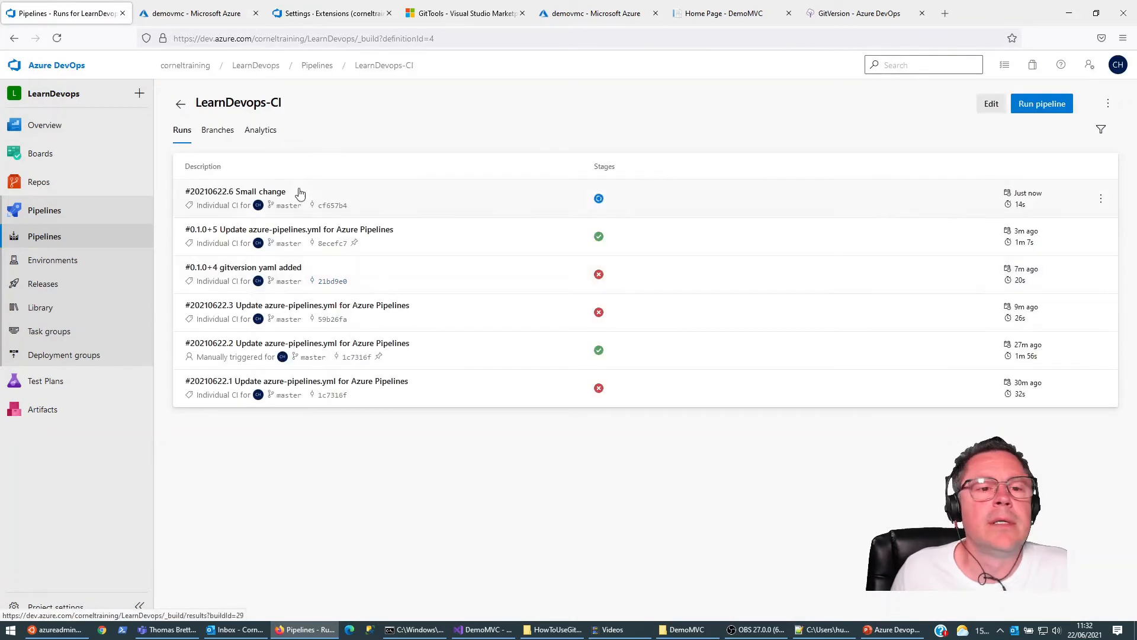
left_click(253, 197)
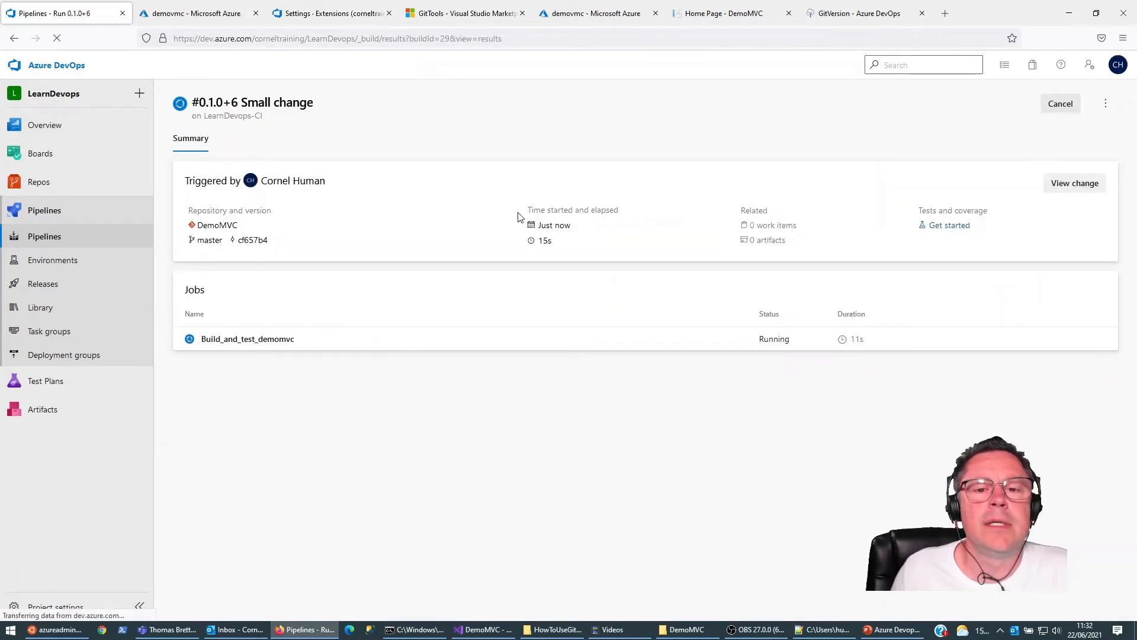
left_click(281, 339)
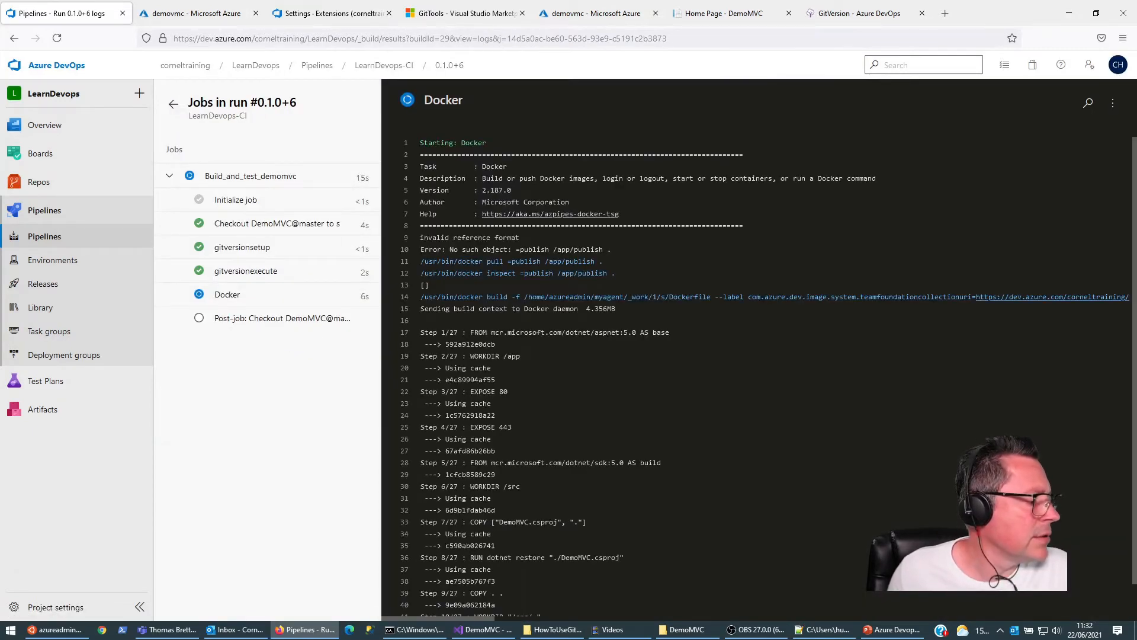
Step: Refresh the demovmc repository in the Azure portal and check its list of image tags
left_click(224, 14)
left_click(385, 140)
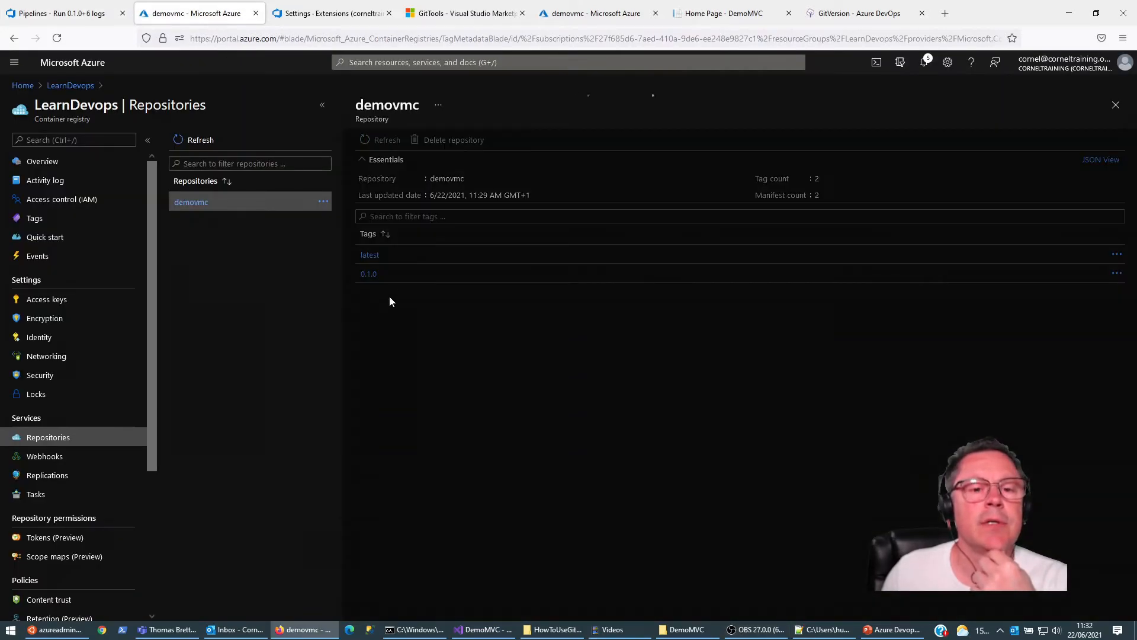
left_click(382, 143)
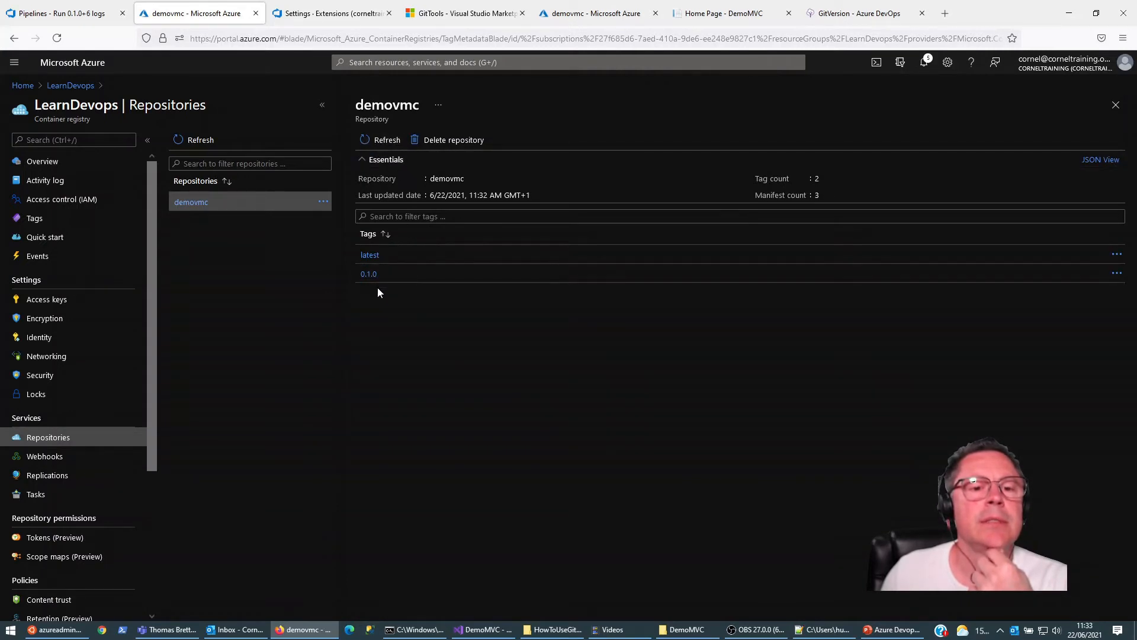
Step: Try running git tag 0.1.1 again in the Command Prompt
left_click(443, 629)
key("Up")
key("Up")
key("Up")
key("Up")
key("Up")
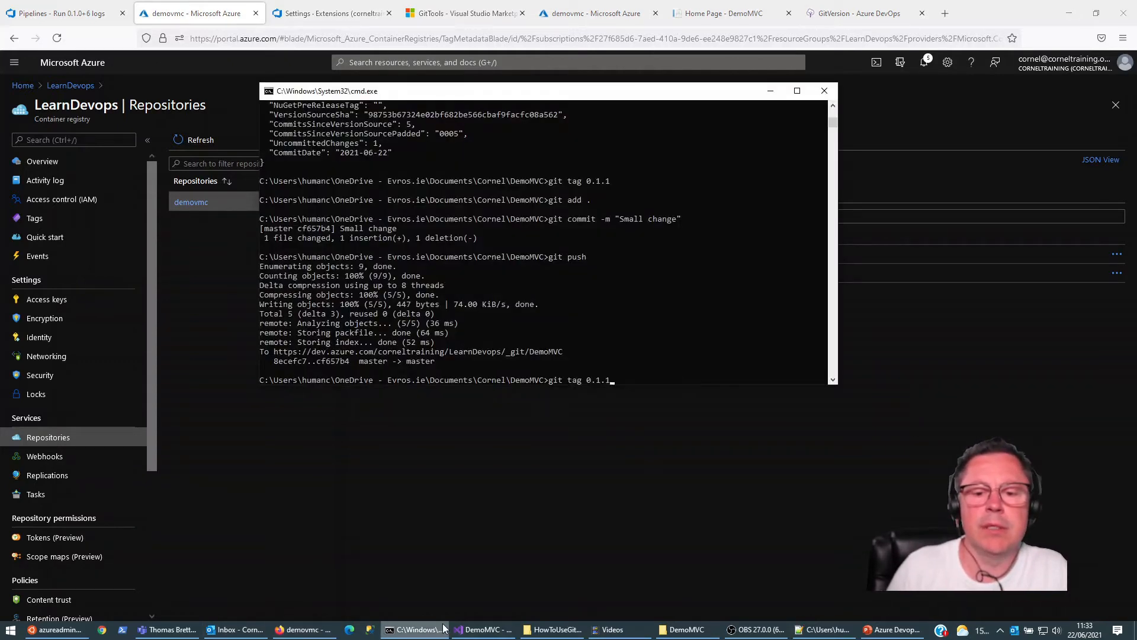
key("Return")
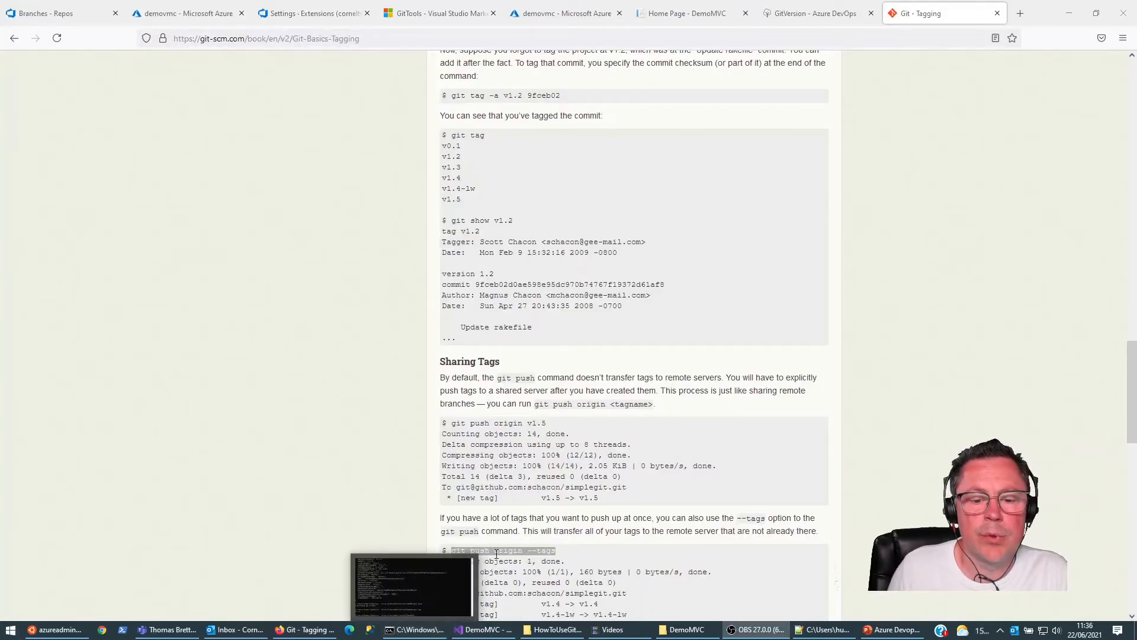
Step: Push all tags with git push origin --tags and view DemoMVC's tag list in Azure DevOps Repos
left_click(415, 630)
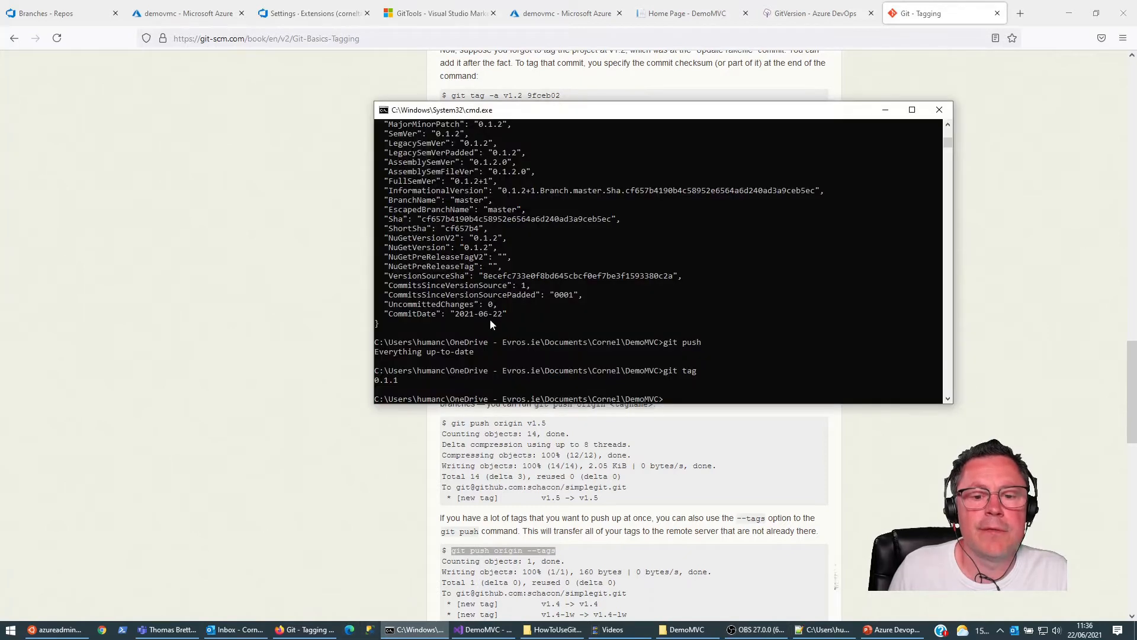
type("git push origin --tags")
key("Return")
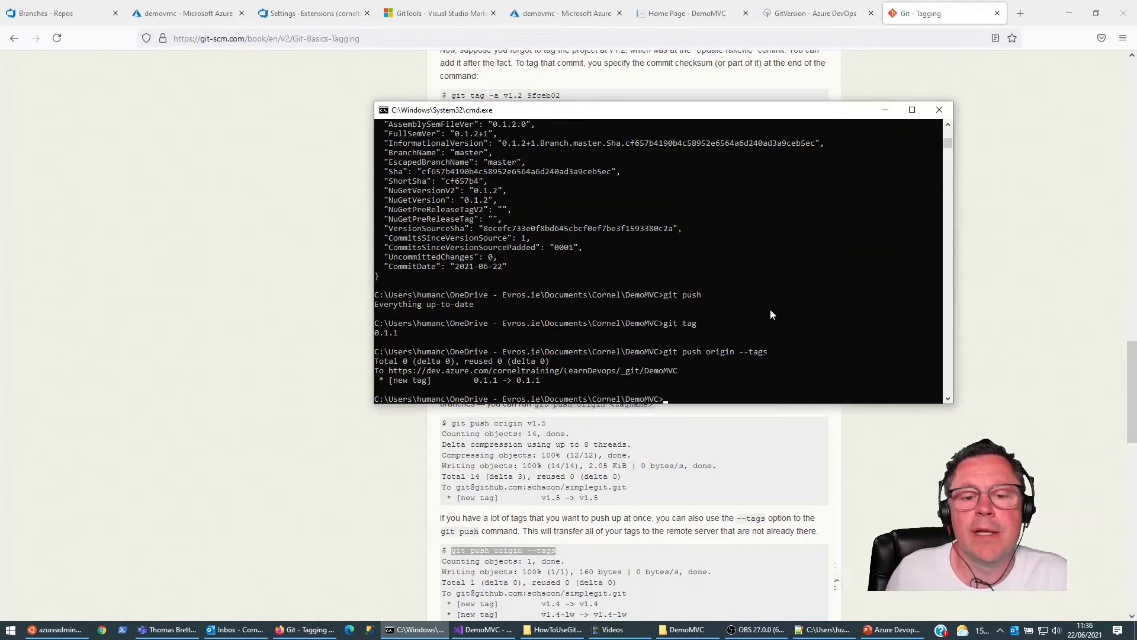
left_click(61, 12)
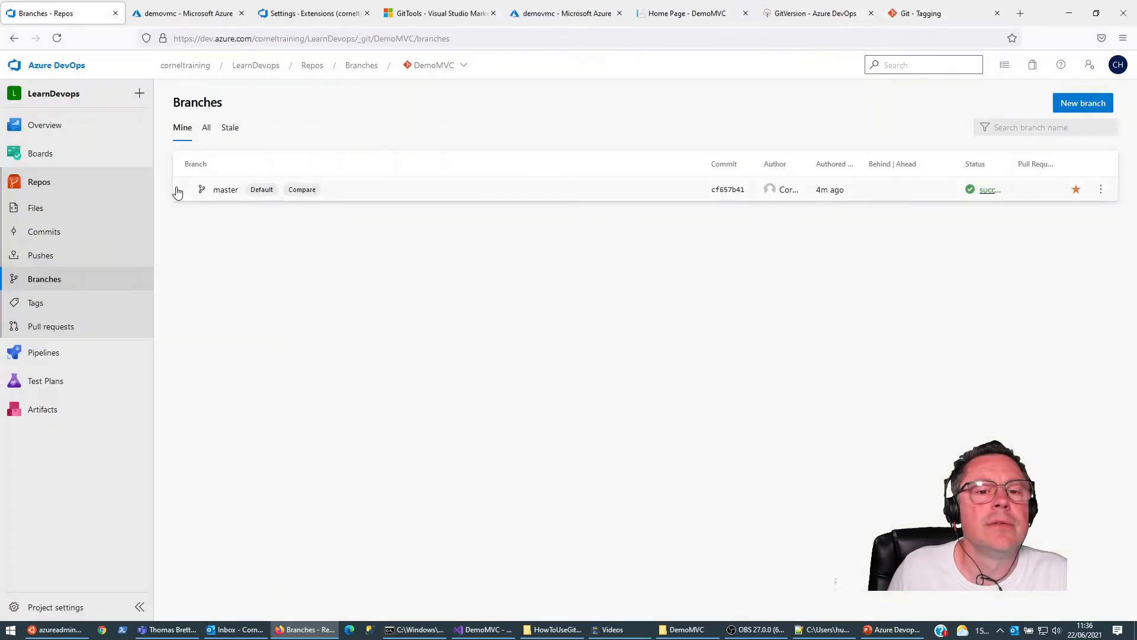
left_click(35, 304)
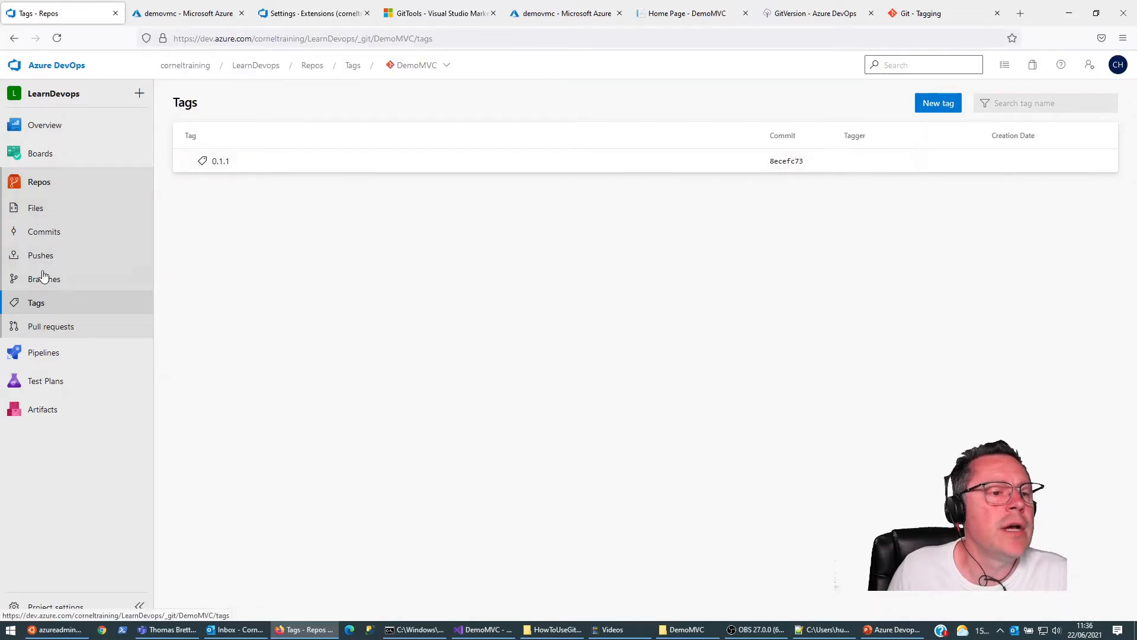
Step: Start a new run of the LearnDevops-CI pipeline from its 0.1.0+6 "Small change" run
left_click(52, 352)
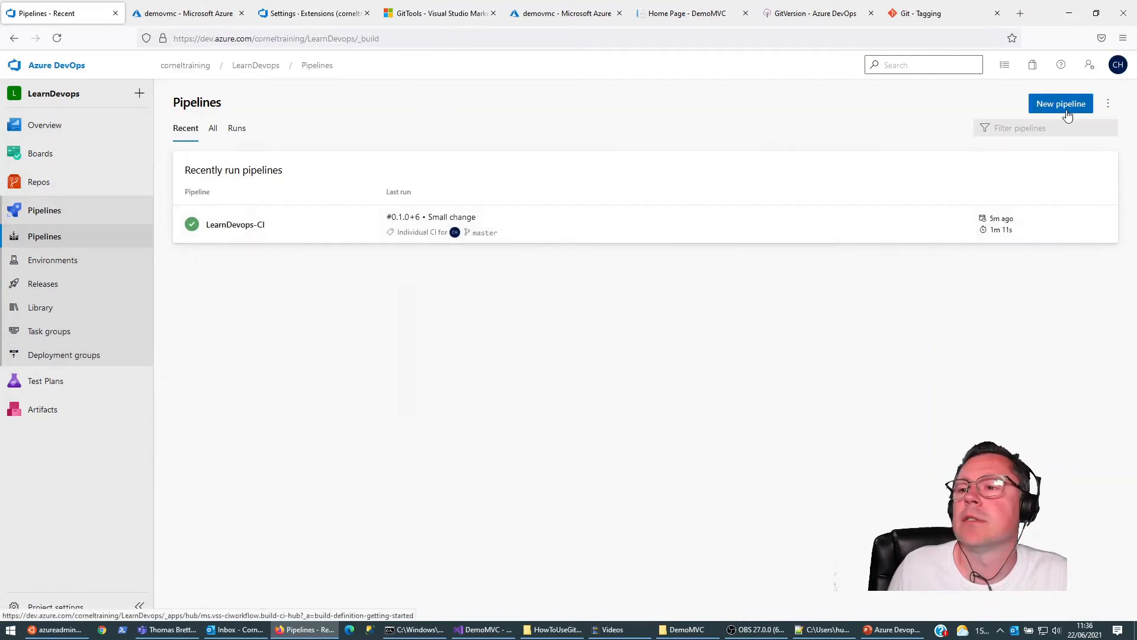
left_click(236, 226)
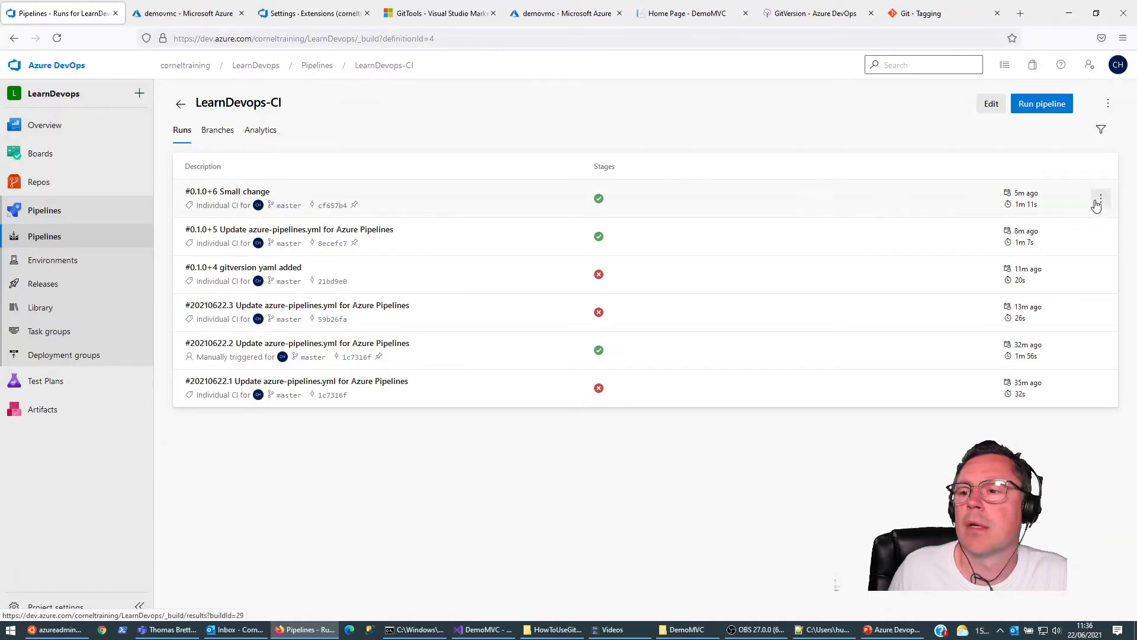
left_click(1101, 198)
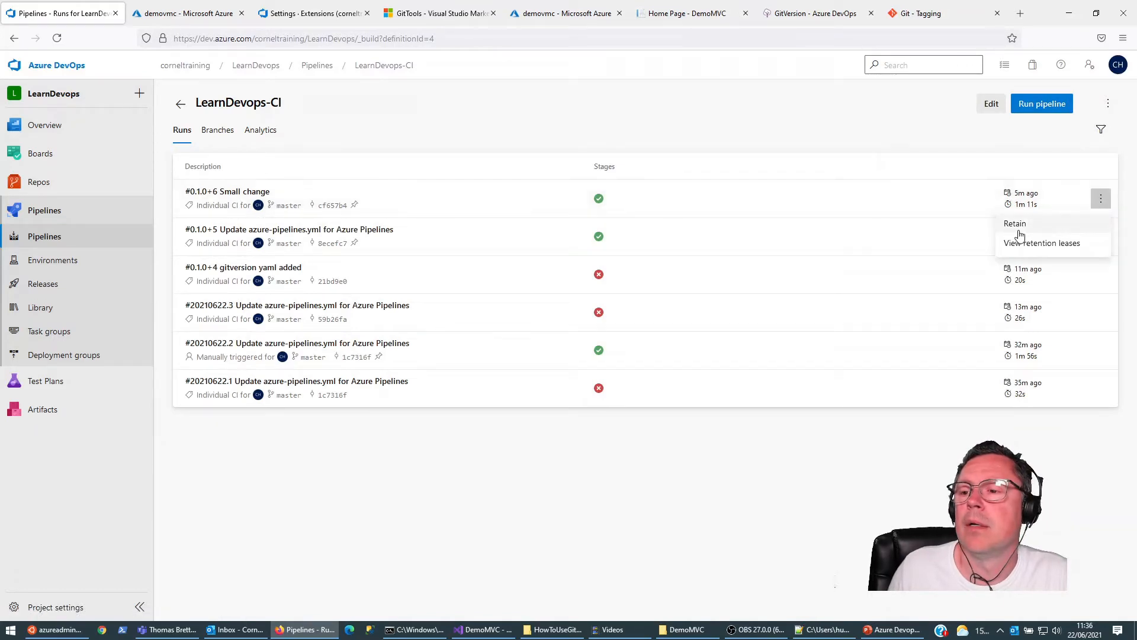
left_click(230, 202)
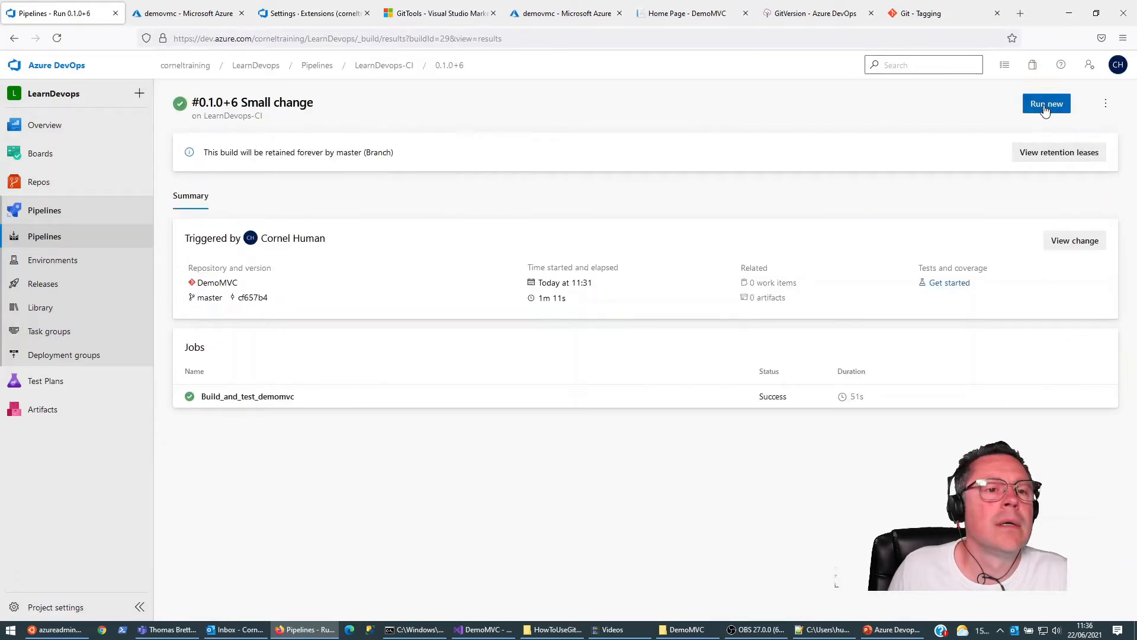
left_click(1046, 106)
left_click(1101, 590)
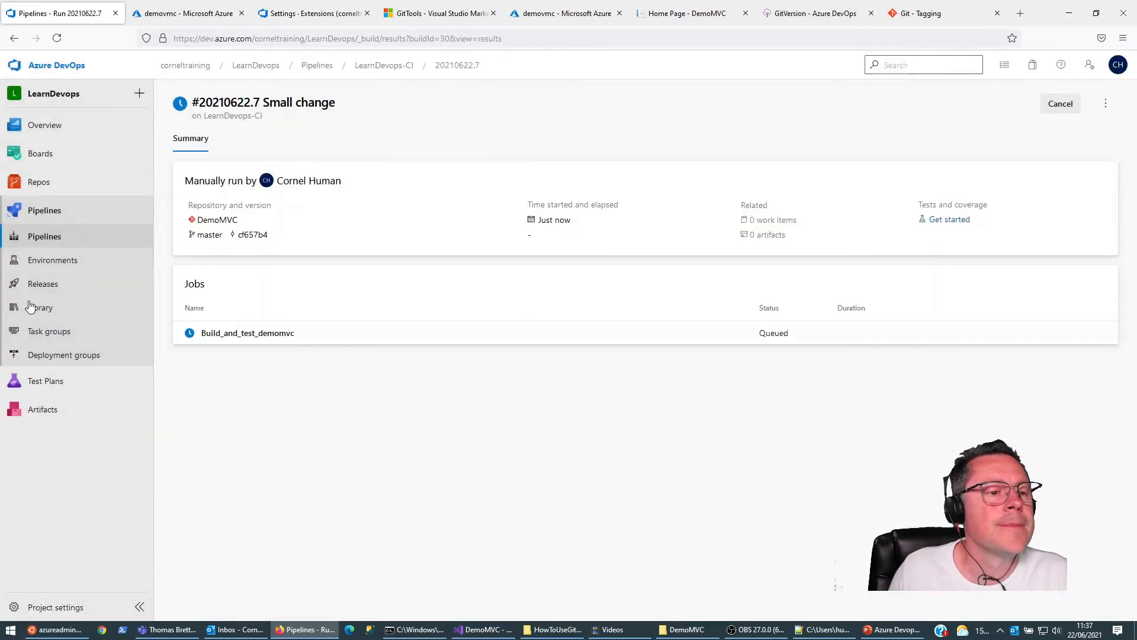
Step: Open the Build_and_test_demomvc job of the new LearnDevops-CI run and examine its gitversionsetup and gitversionexecute logs
left_click(45, 237)
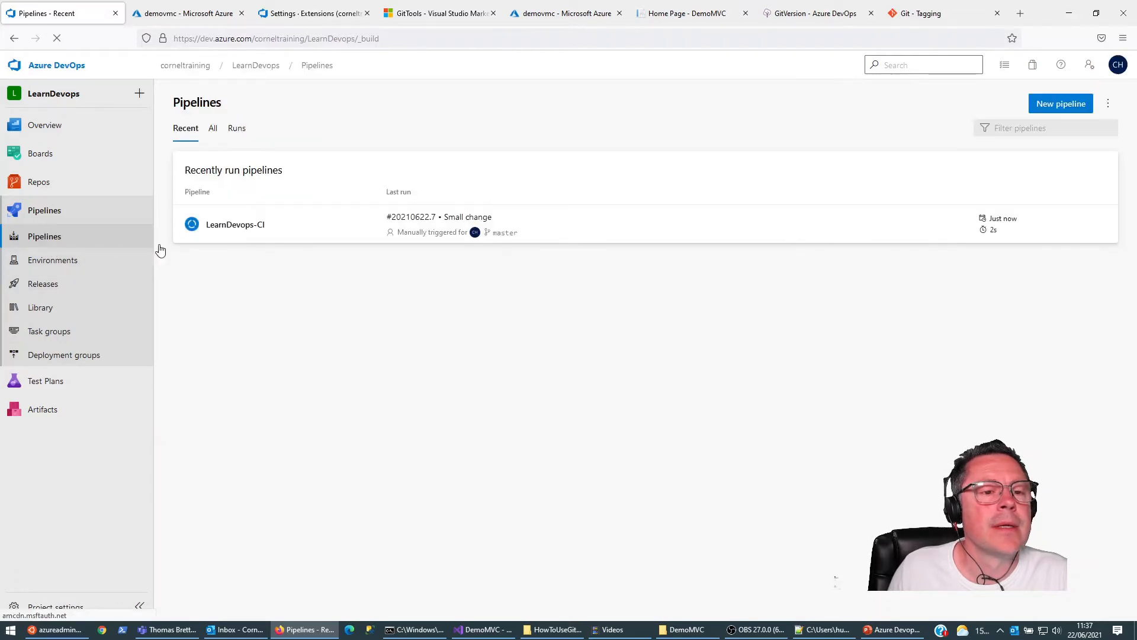
left_click(226, 226)
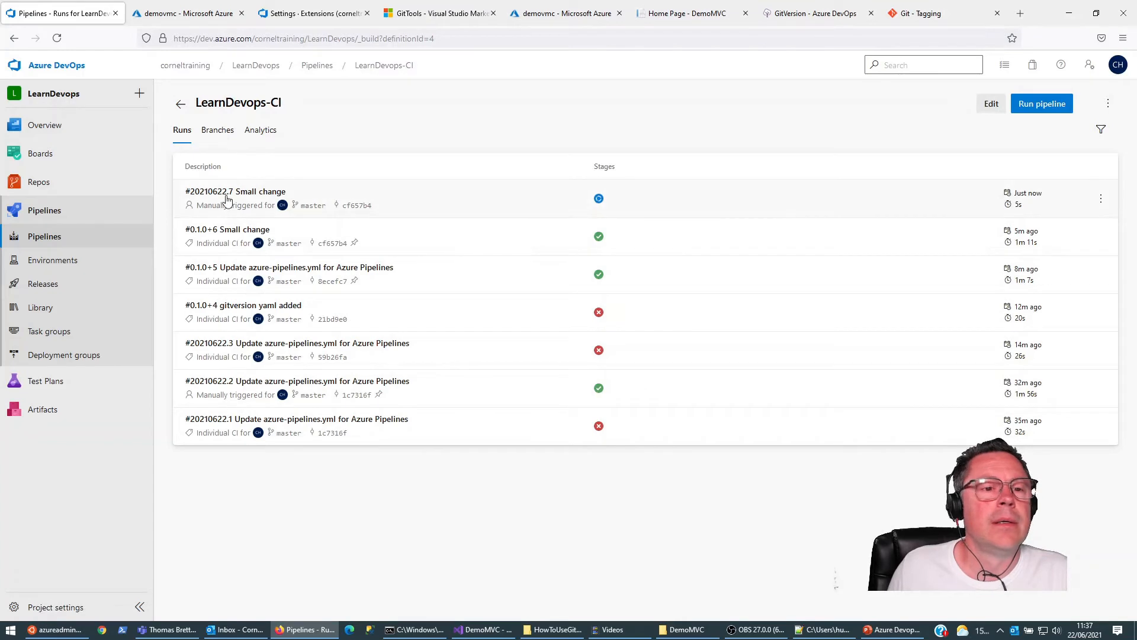
left_click(231, 197)
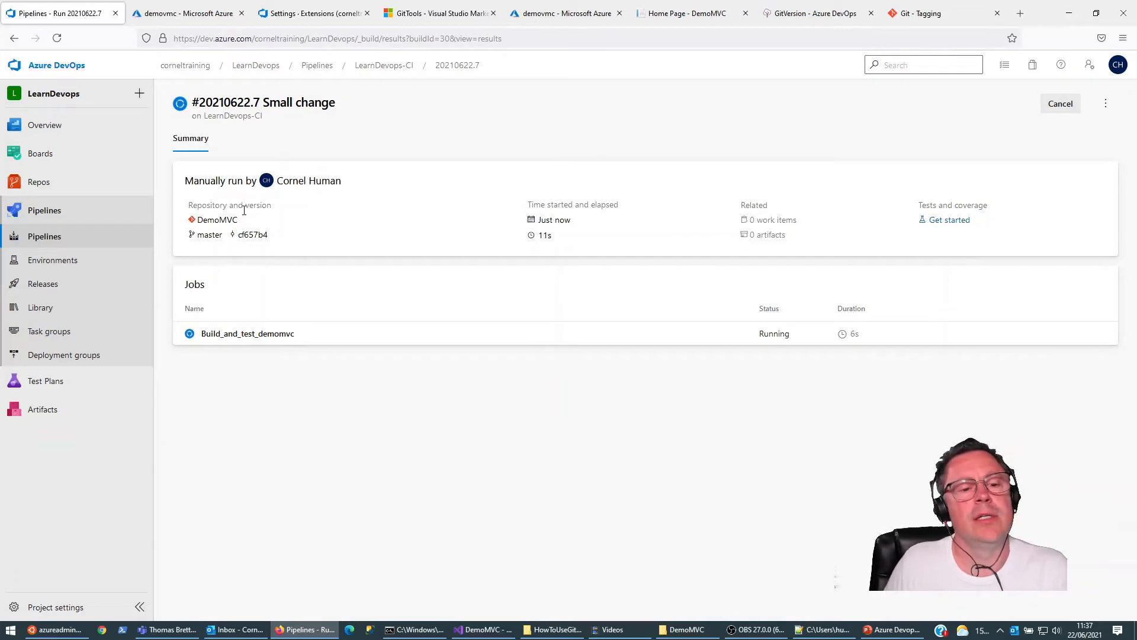
left_click(242, 336)
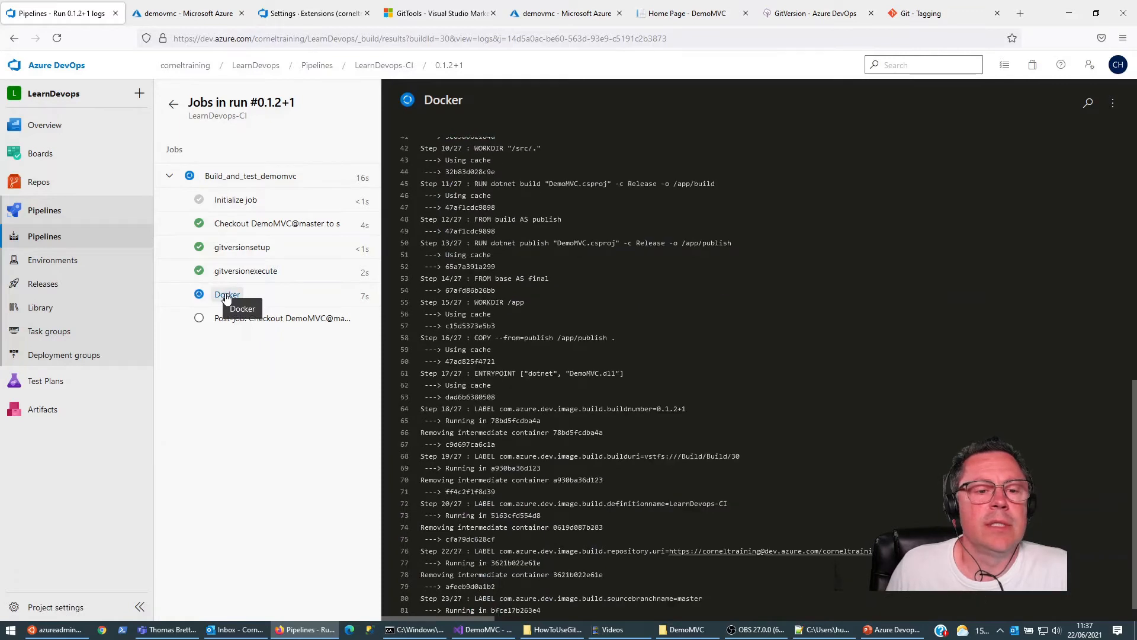
left_click(237, 270)
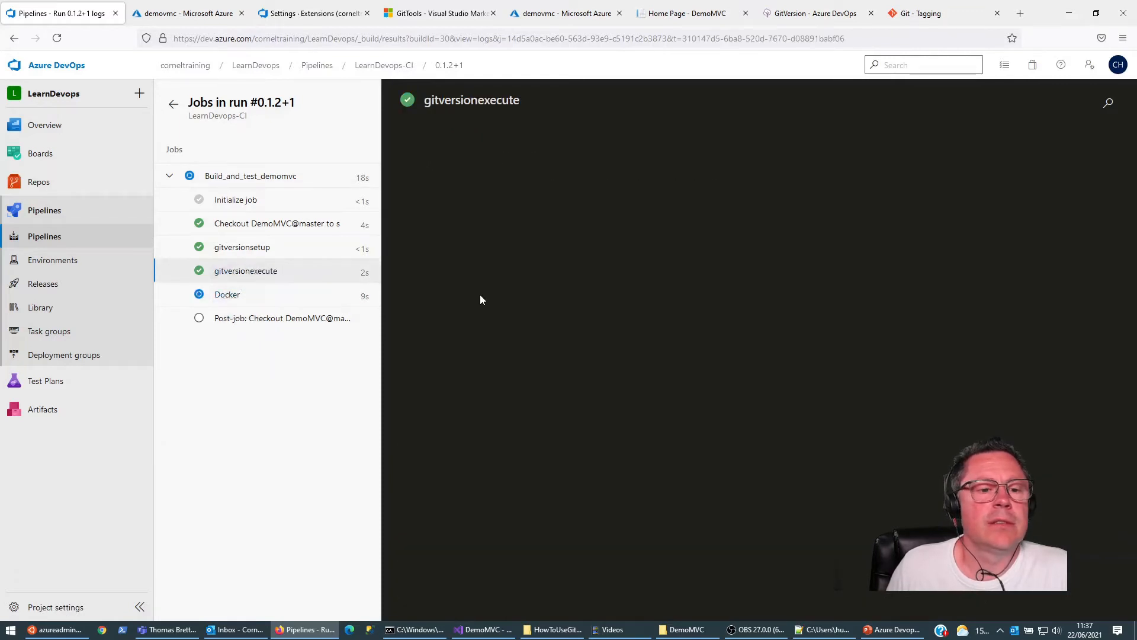
left_click(237, 247)
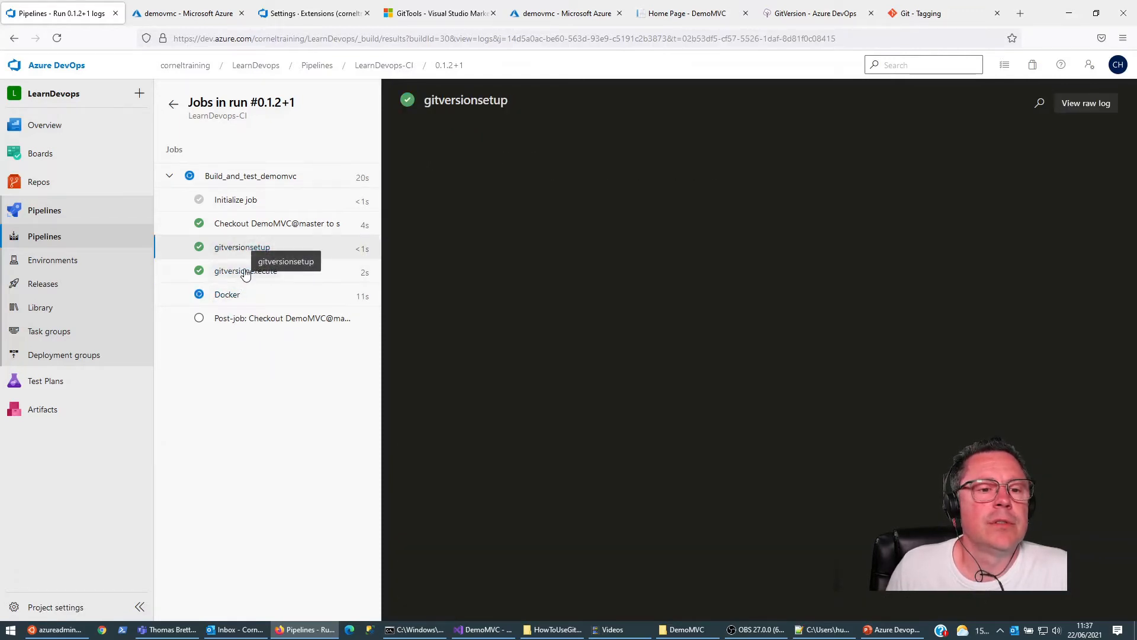
left_click(243, 270)
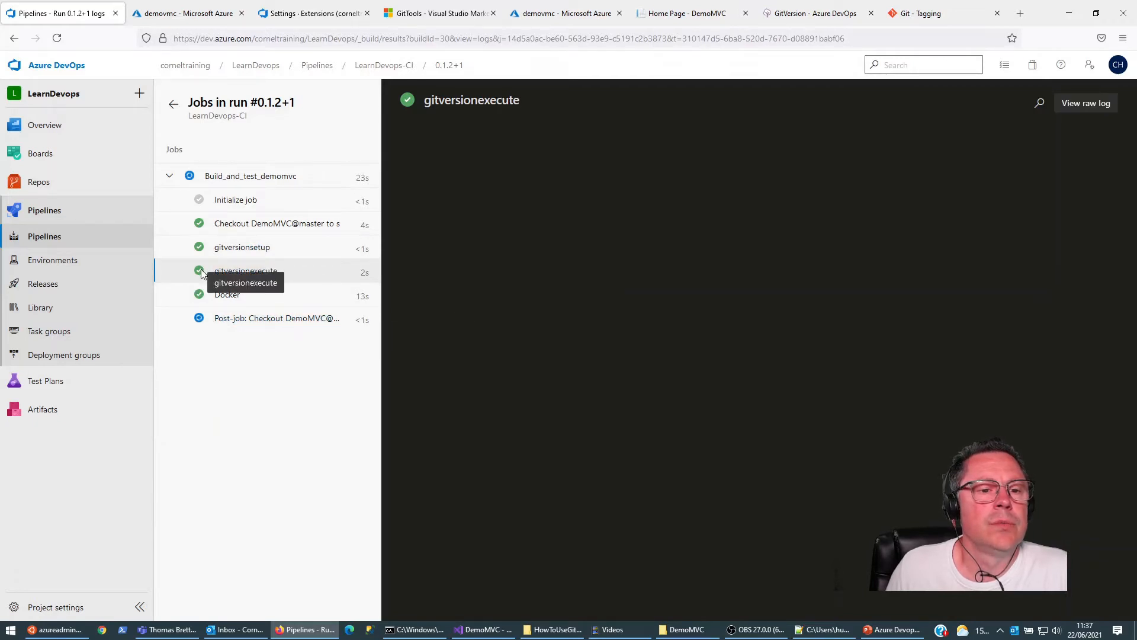
Step: Check the Docker step and examine the MajorMinorPatch value in the gitversionexecute log of run 0.1.2+1
left_click(226, 296)
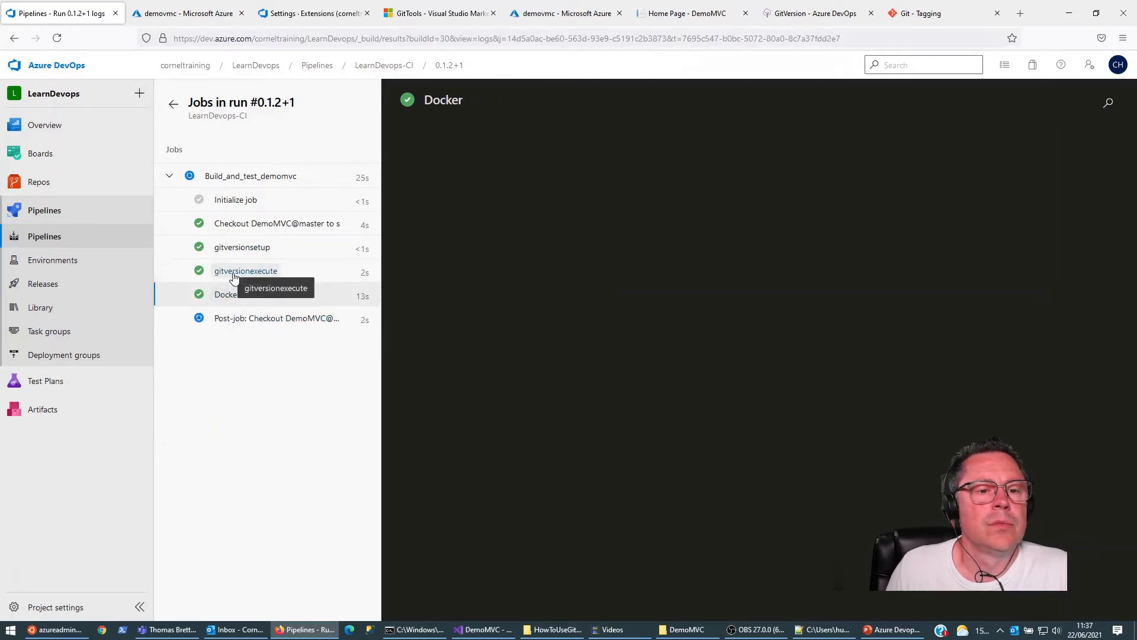
left_click(234, 274)
scroll(592, 332, "down", 8)
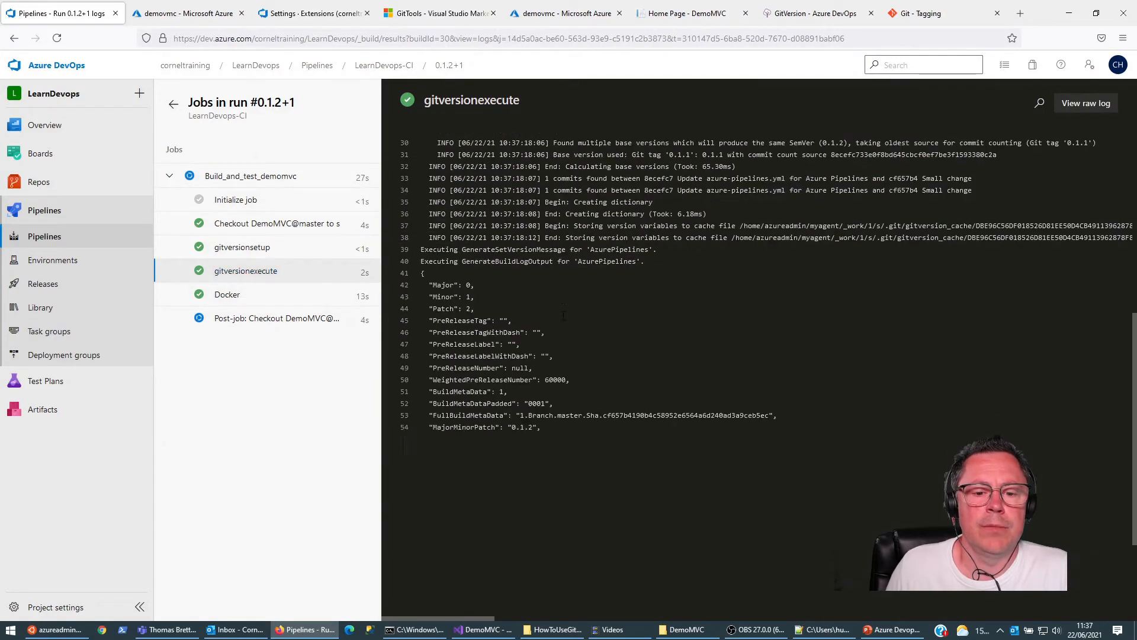
left_click_drag(536, 328, 534, 329)
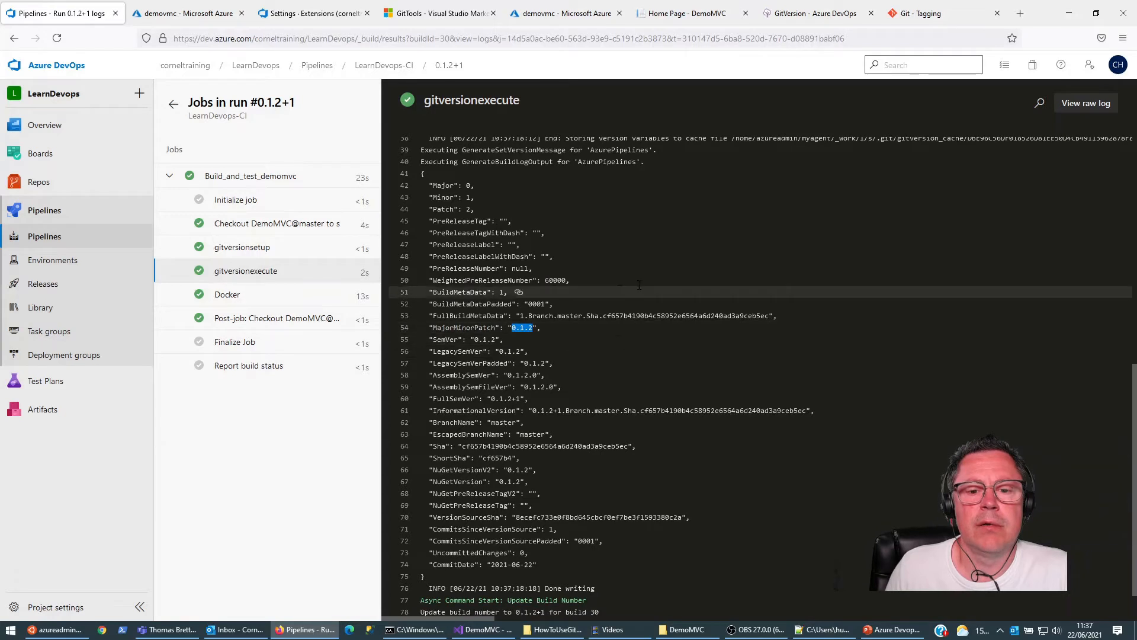
left_click(639, 258)
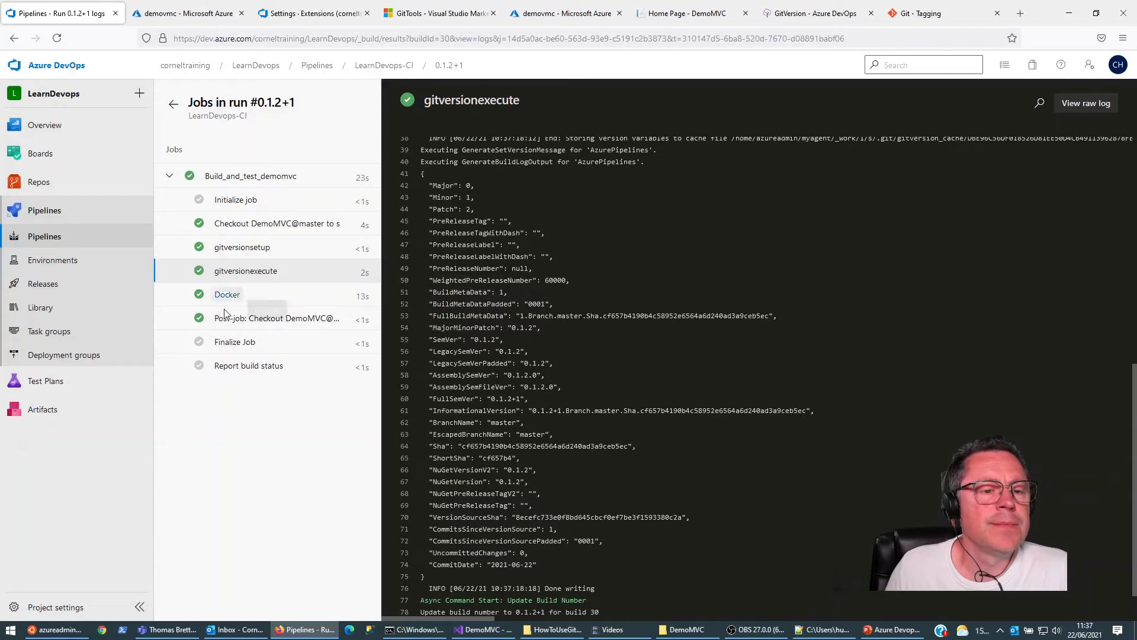
Step: Refresh the demovmc repository in the Azure container registry to view its image tags
left_click(299, 14)
left_click(187, 13)
left_click(370, 143)
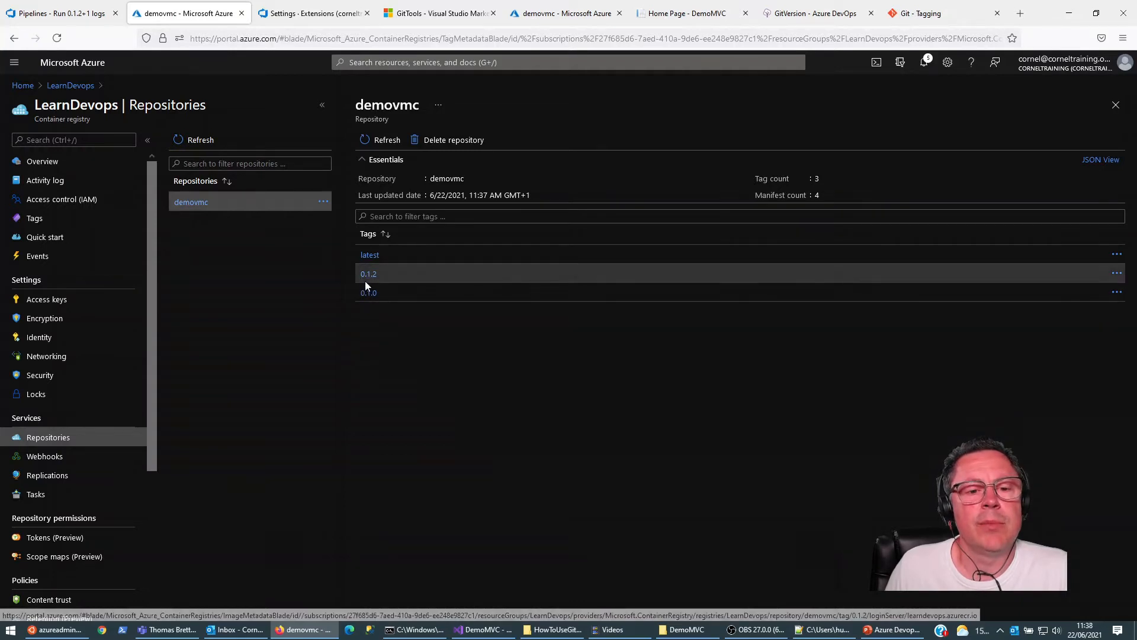
Step: Open the learndevops App Service in the Azure portal and view its deployed DemoMVC site, closing the site again
left_click(313, 13)
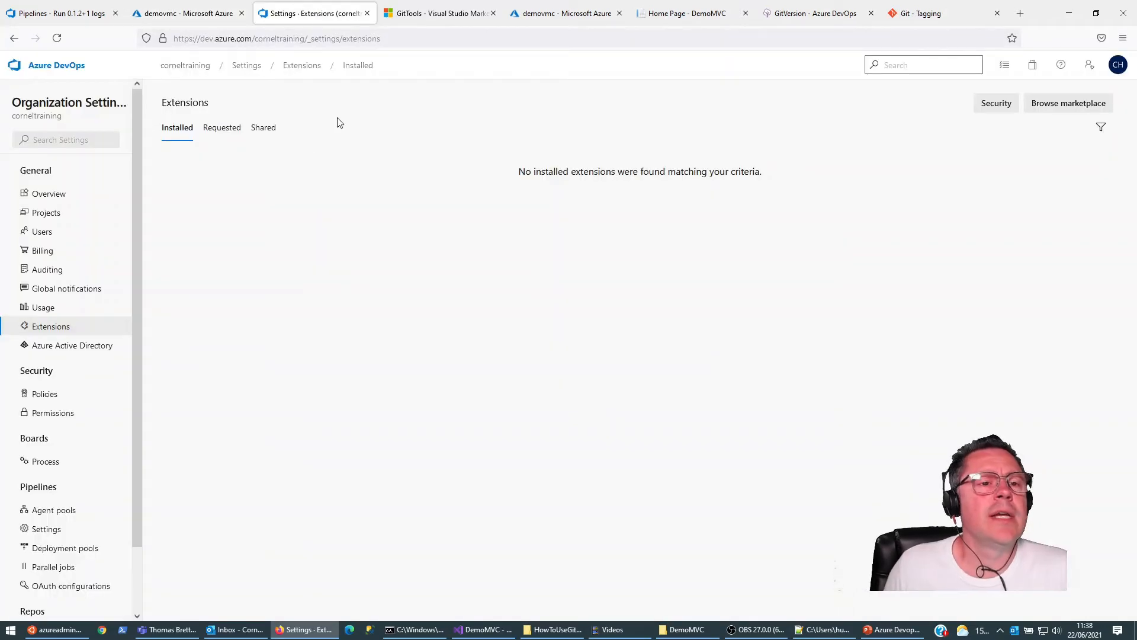
left_click(429, 16)
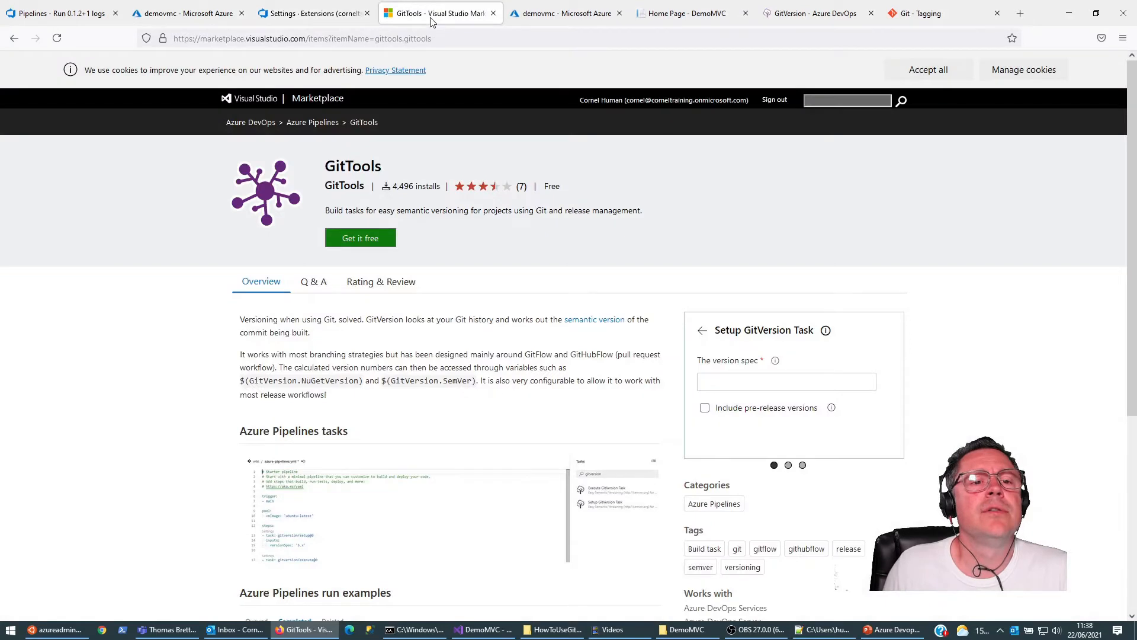
left_click(159, 7)
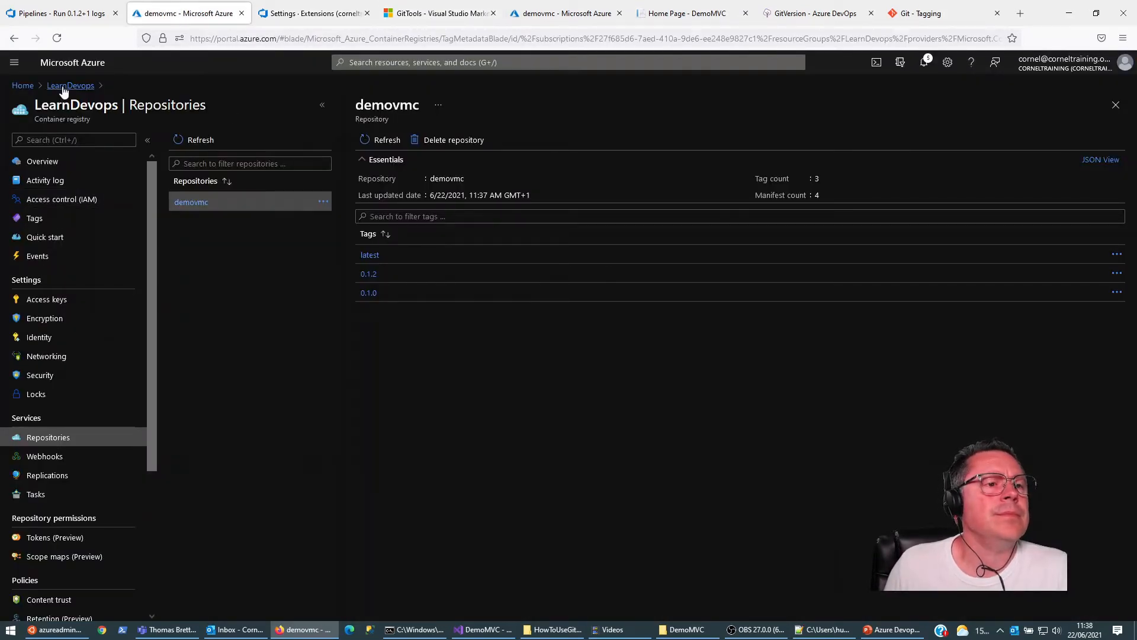
left_click(23, 87)
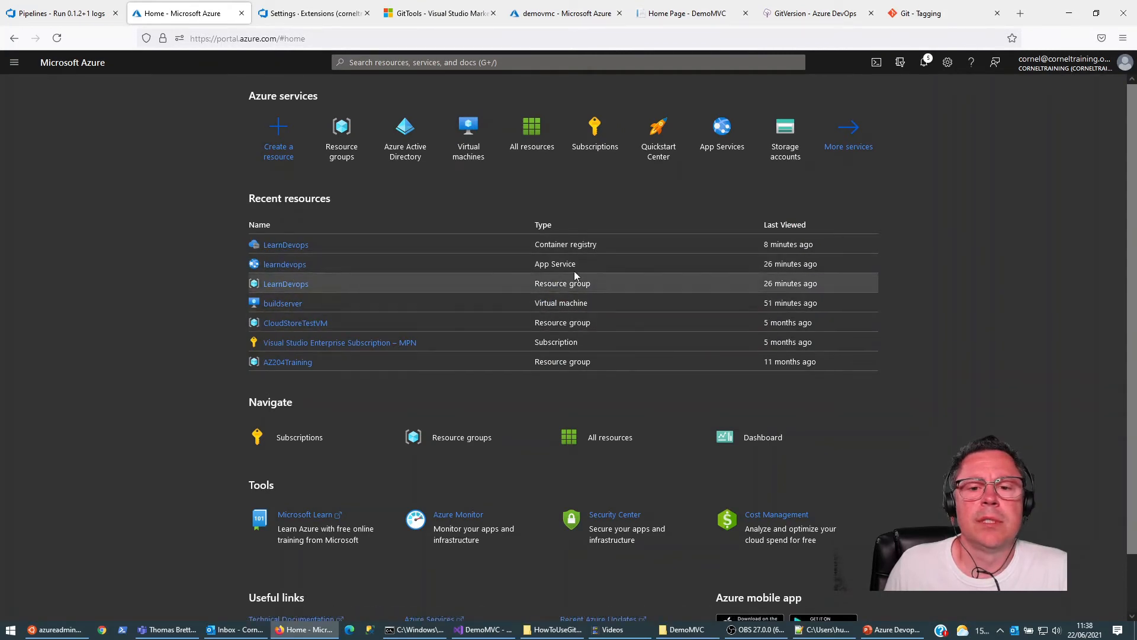
left_click(293, 267)
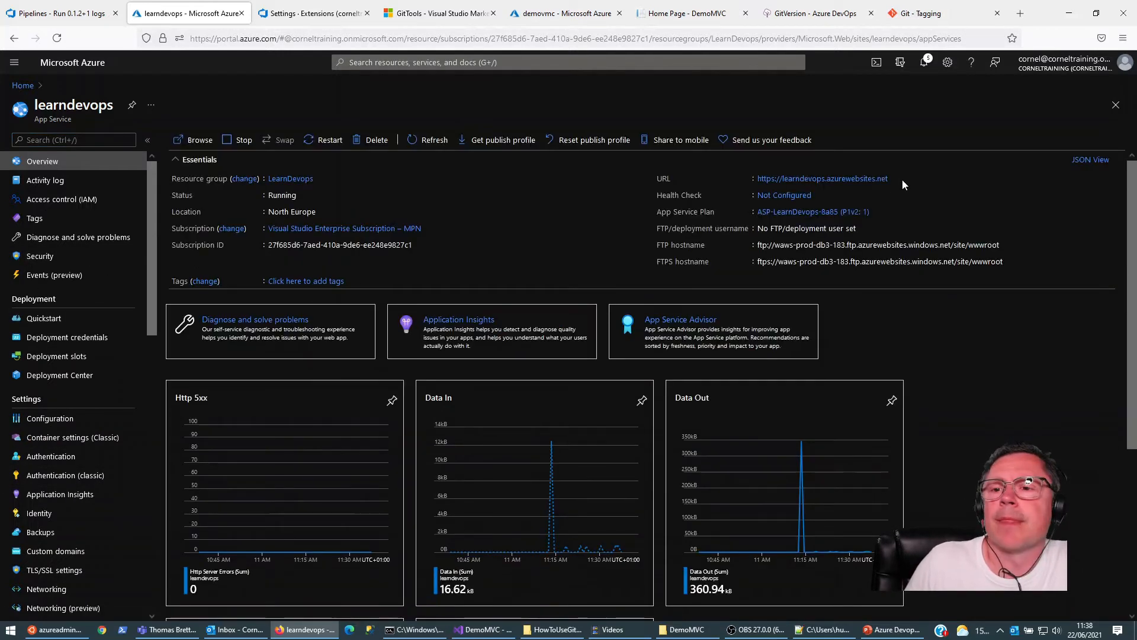
left_click(893, 182)
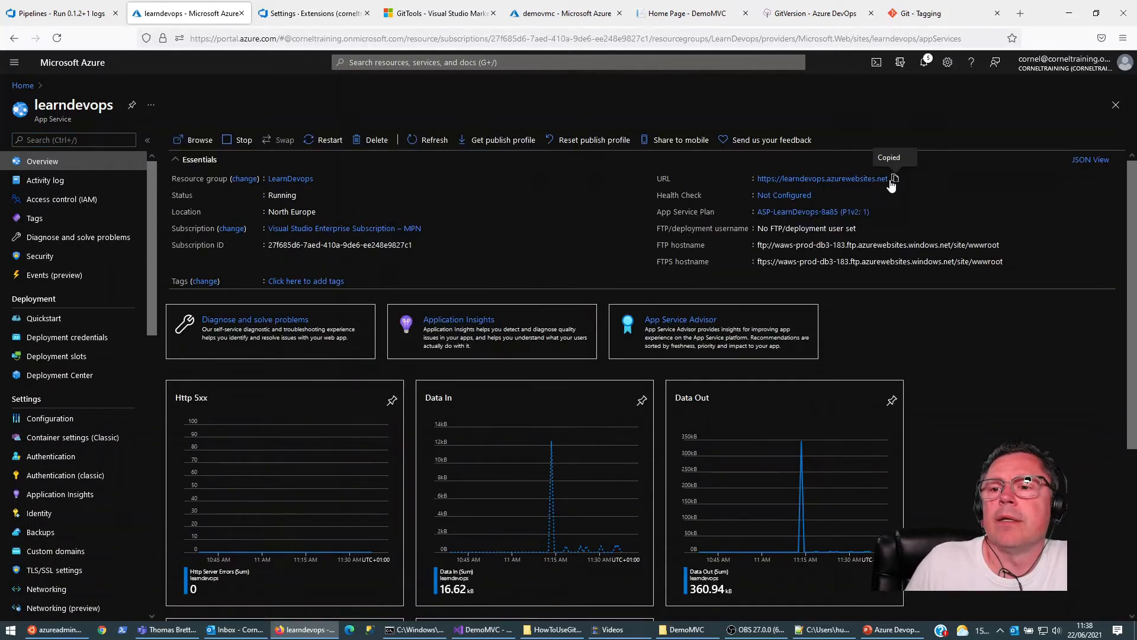
left_click(858, 178)
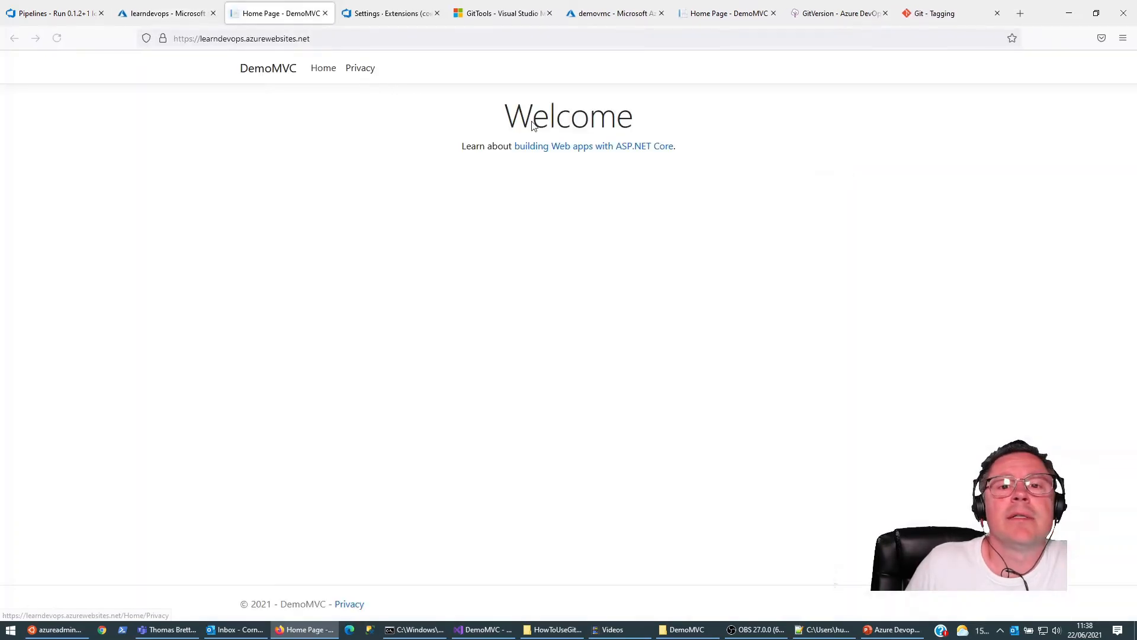
left_click(325, 13)
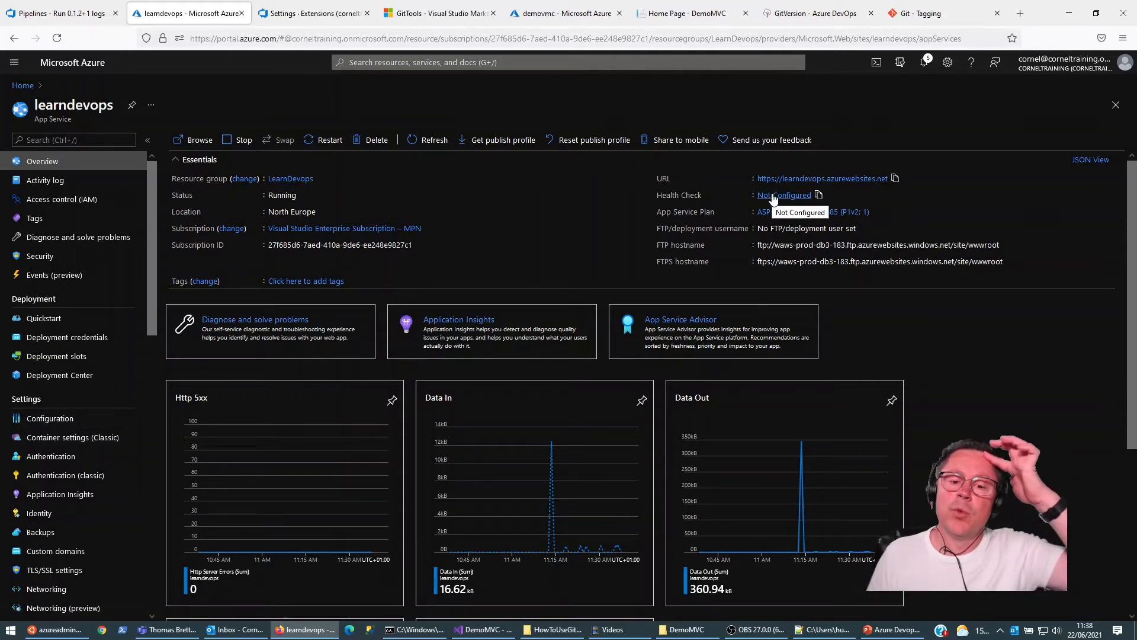
Step: Create a new release pipeline in the LearnDevops project on Azure DevOps, starting Stage 1 with an empty job
left_click(59, 13)
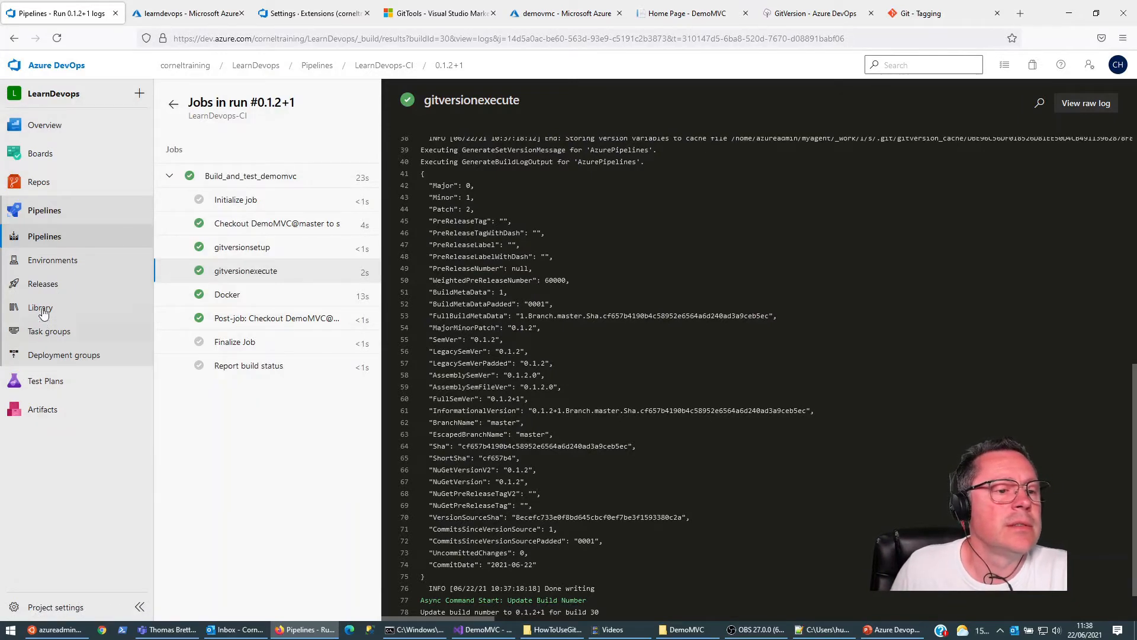
left_click(44, 287)
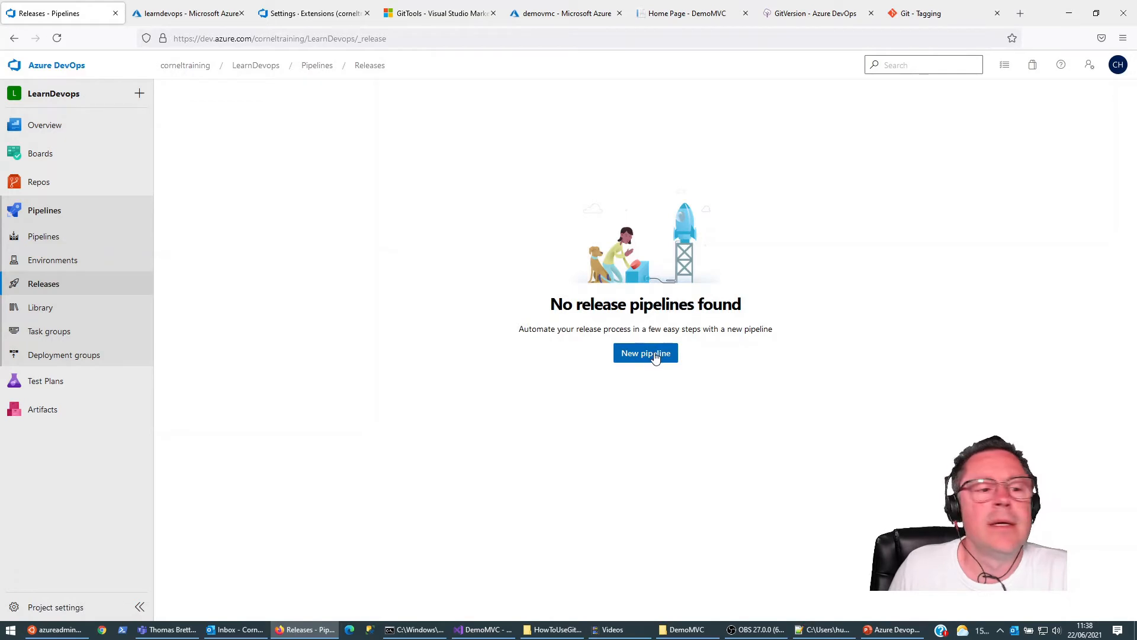
left_click(646, 353)
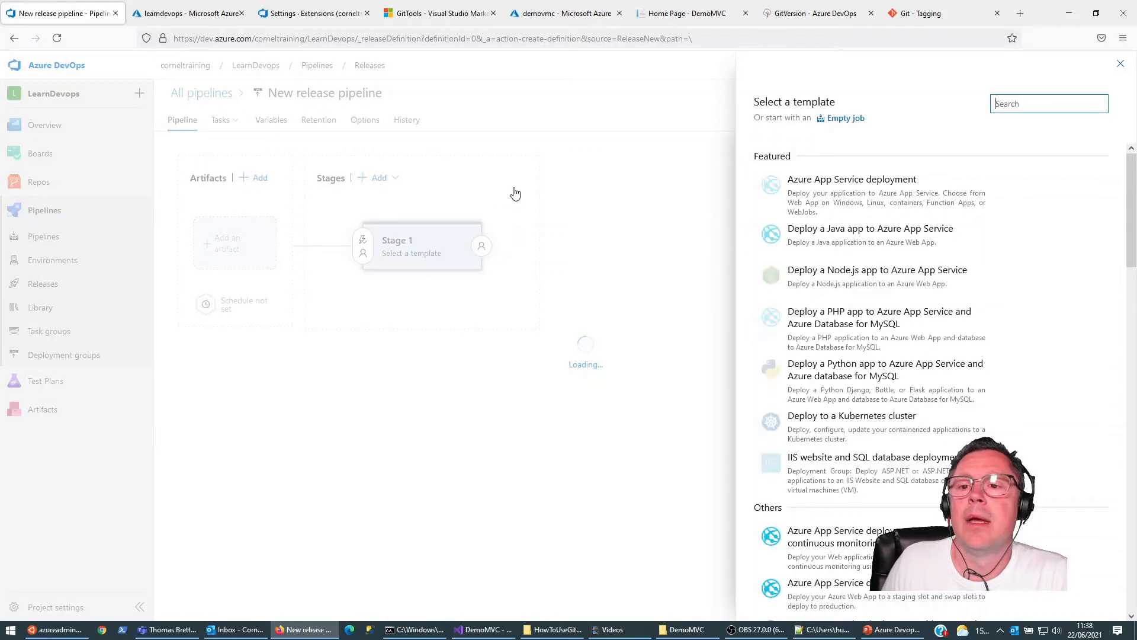
left_click(841, 119)
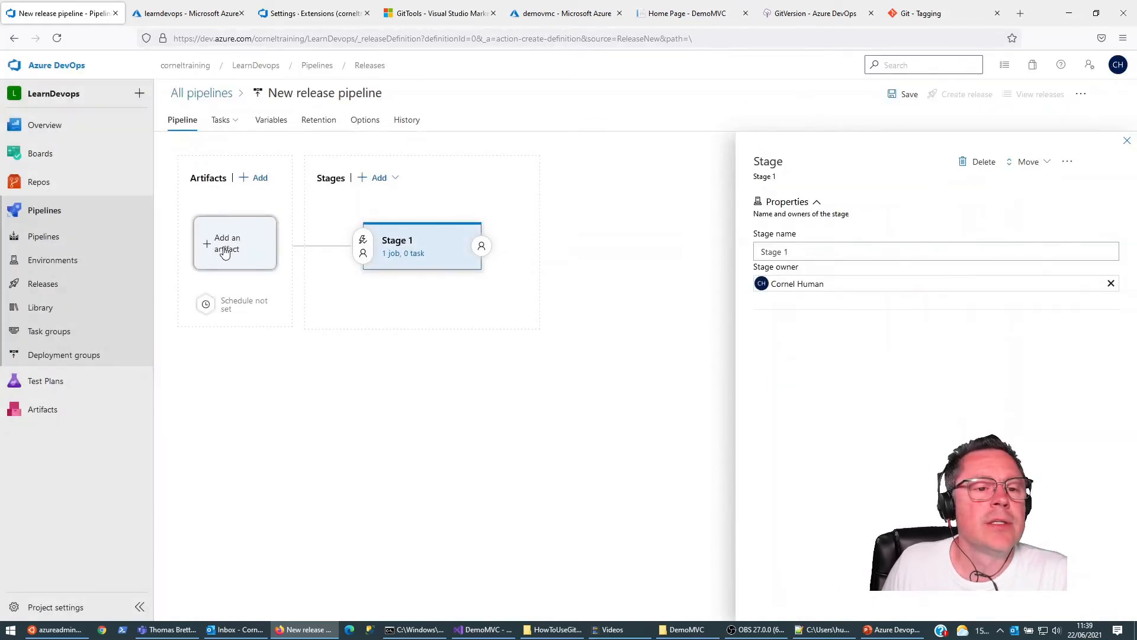
Step: Add the LearnDevops-CI build as the release artifact, with the default version specified at the time of release creation
left_click(224, 253)
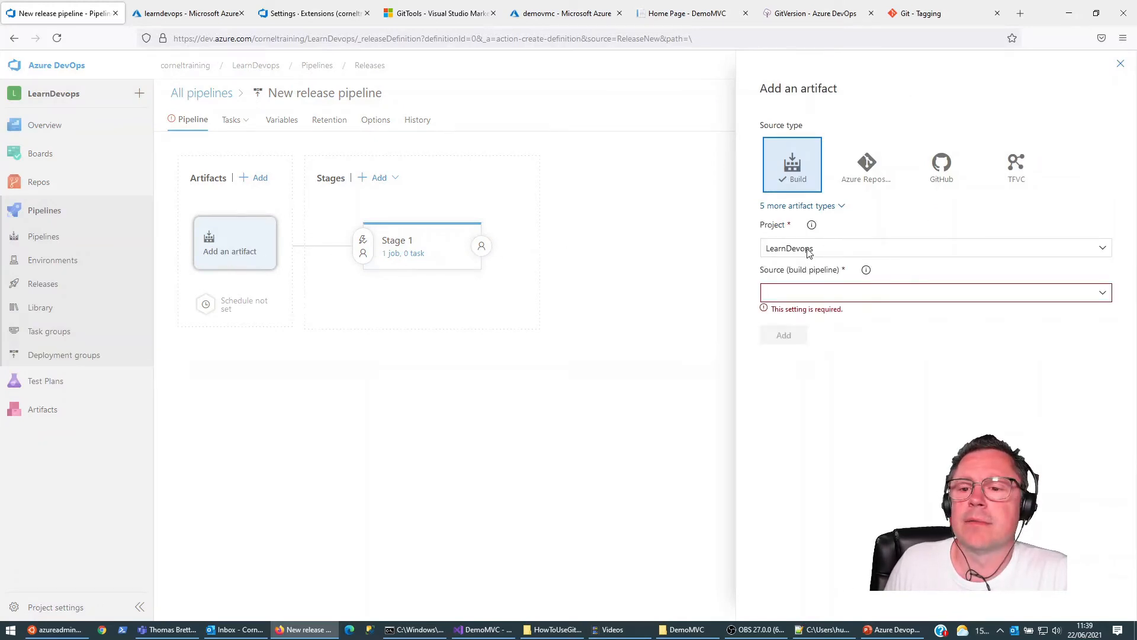
left_click(1104, 296)
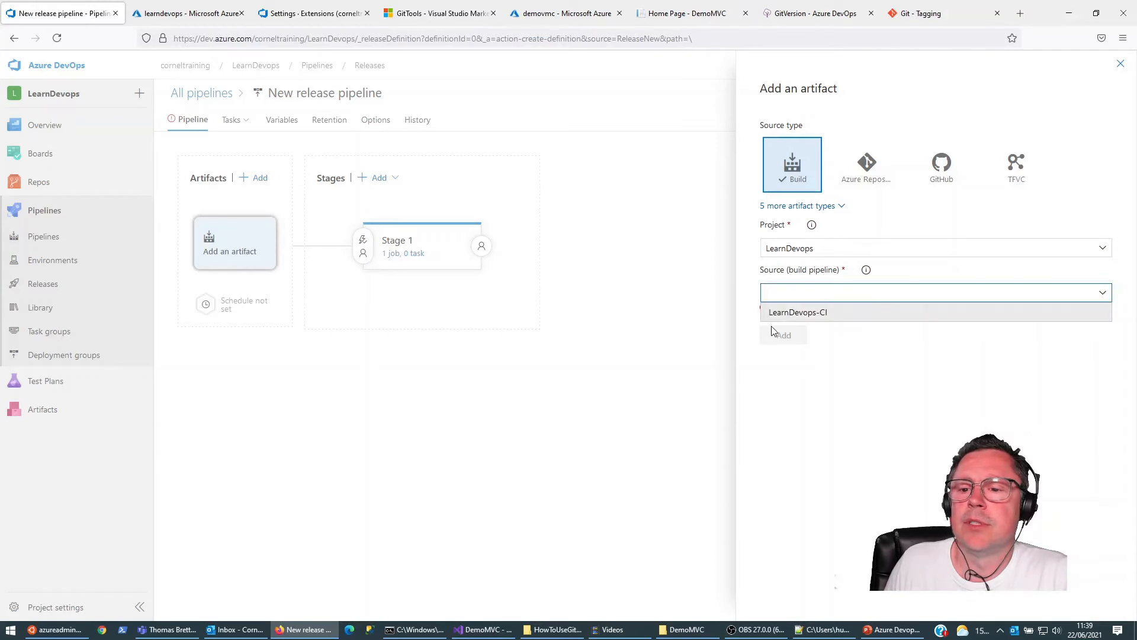
left_click(784, 311)
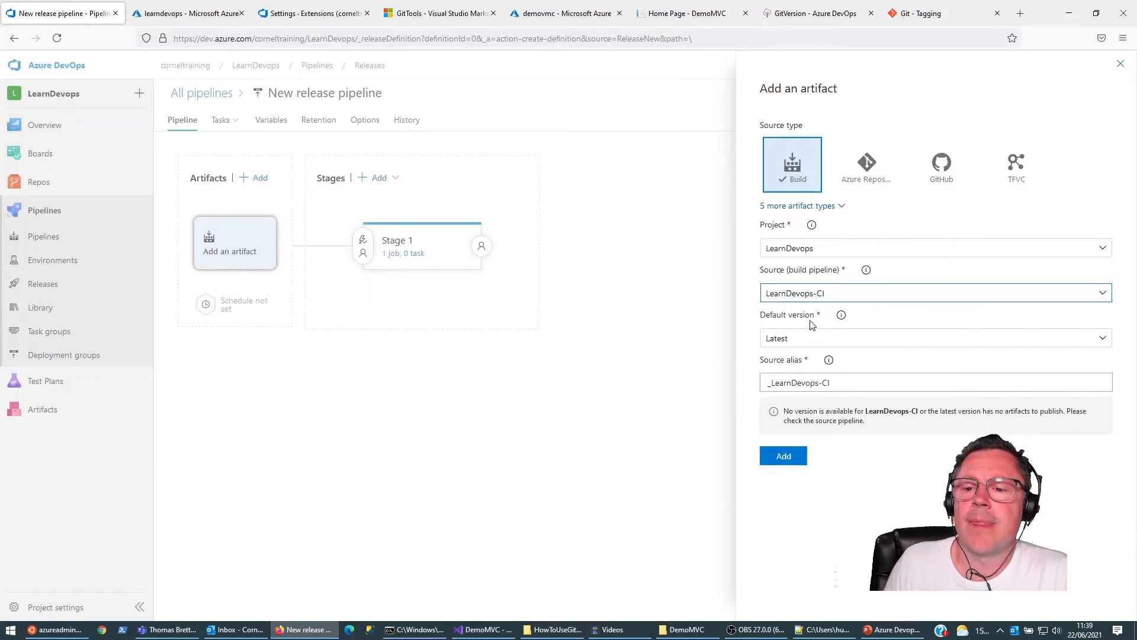
left_click(1104, 343)
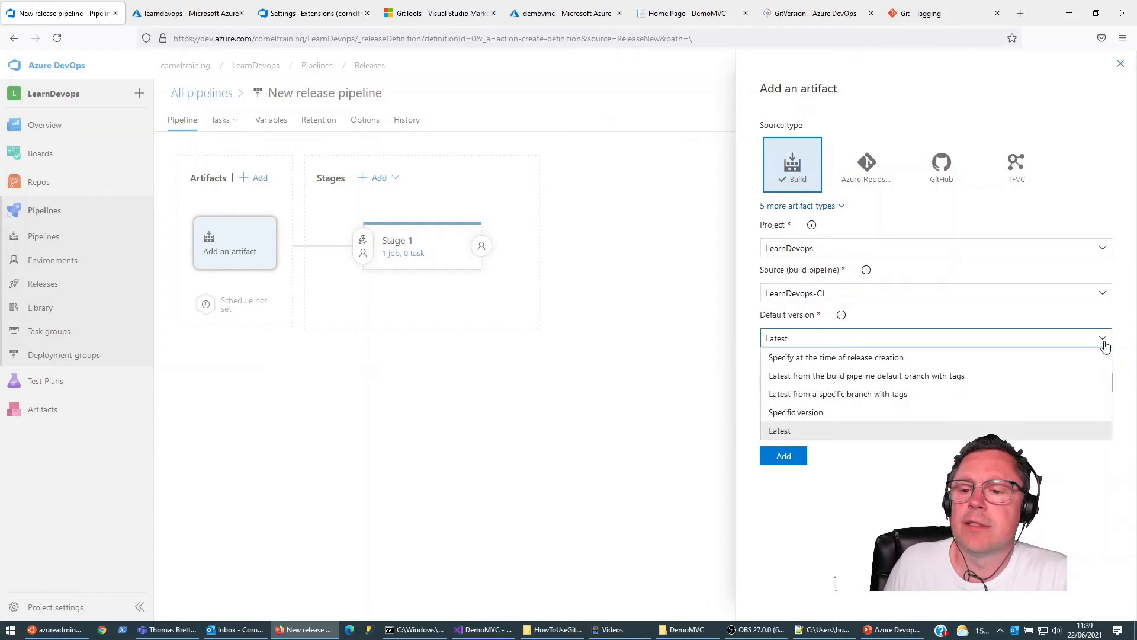
left_click(778, 358)
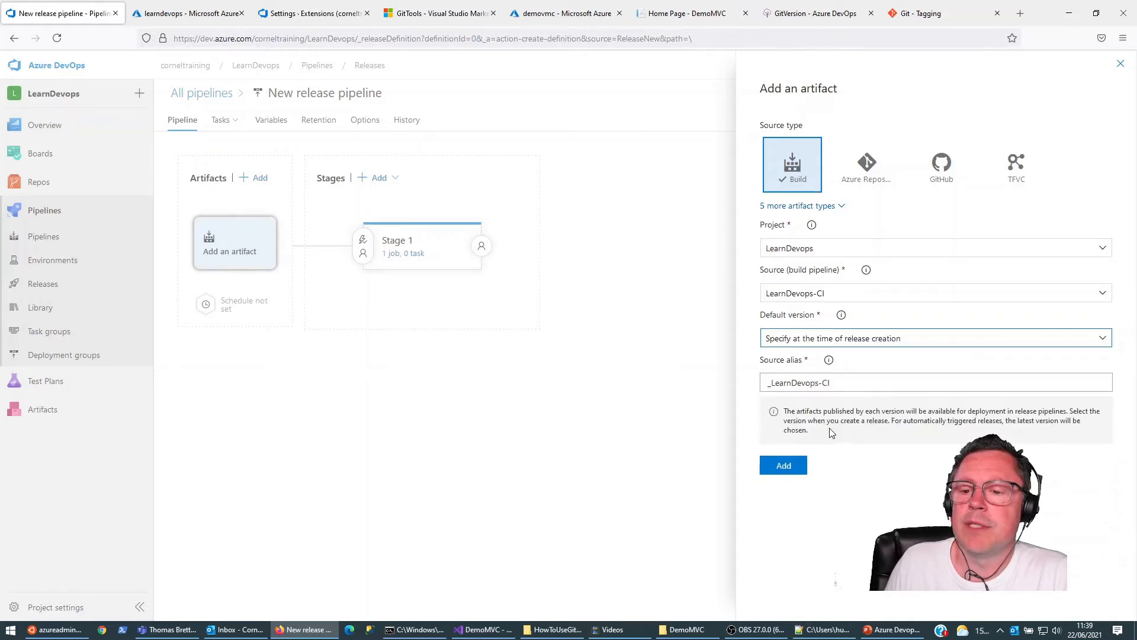
left_click(786, 466)
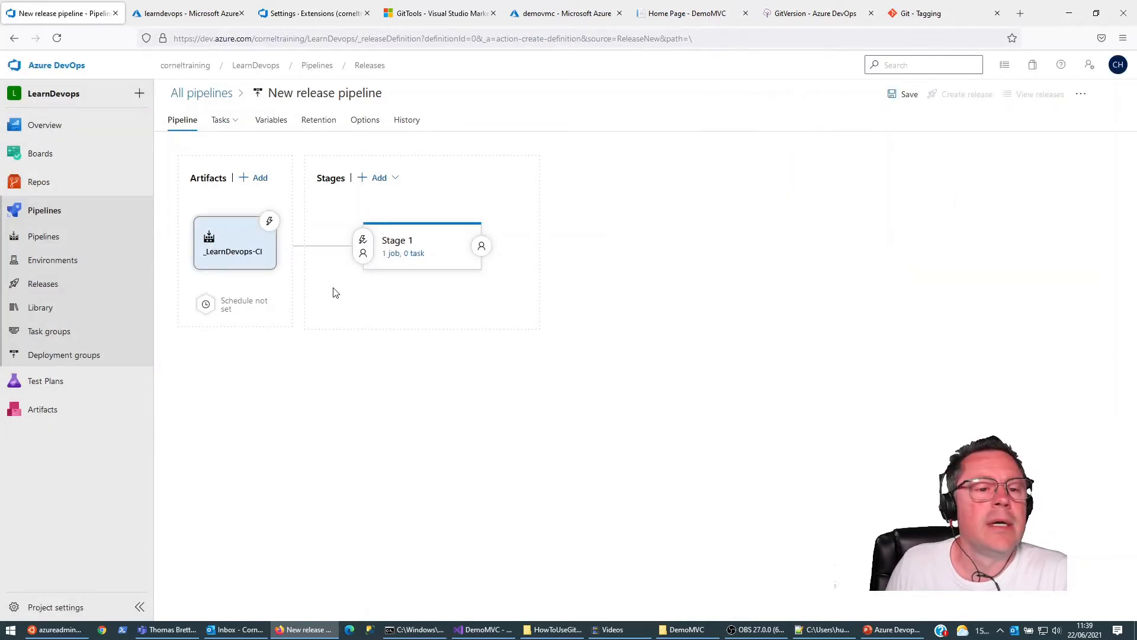
Step: Set the agent pool of Stage 1's agent job to LearnDevopsAgentPool
left_click(402, 252)
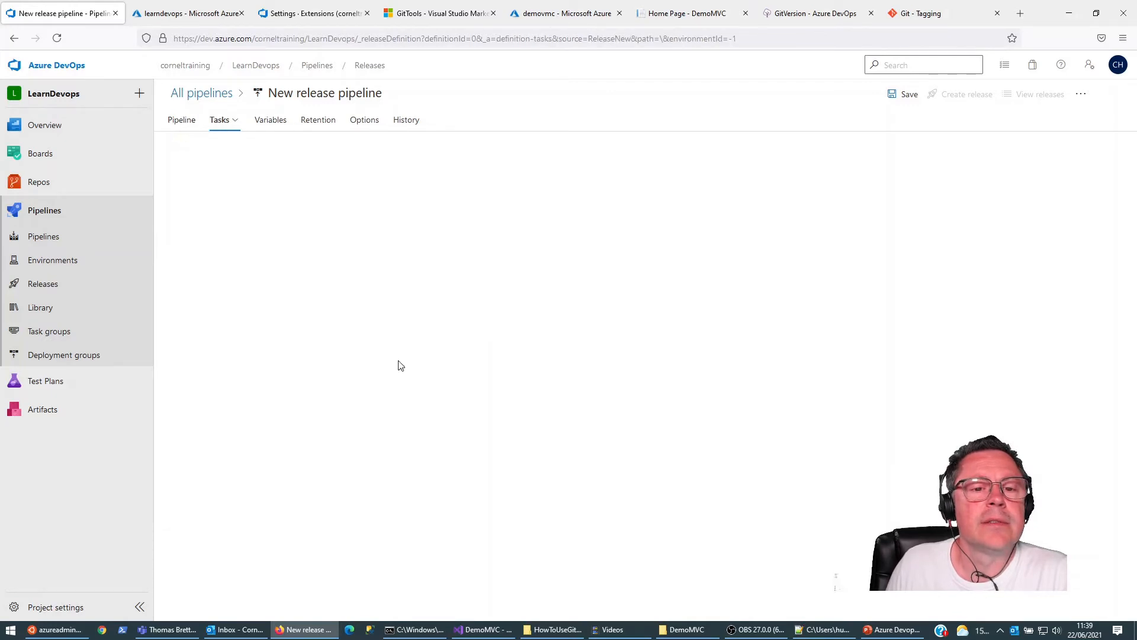
left_click(194, 189)
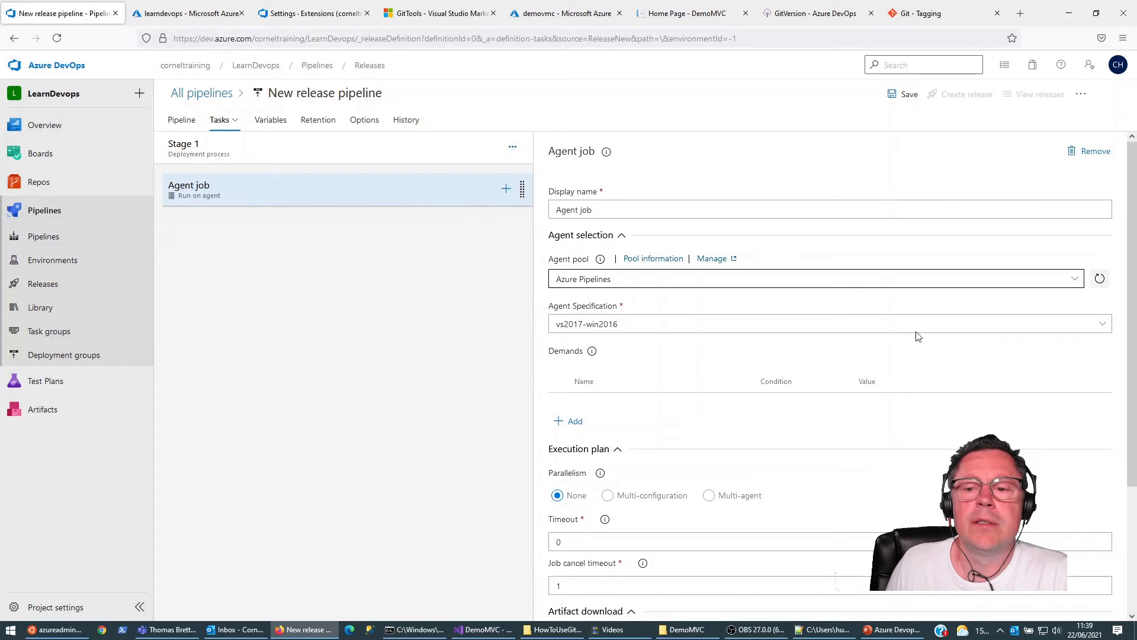
left_click(1075, 279)
left_click(602, 374)
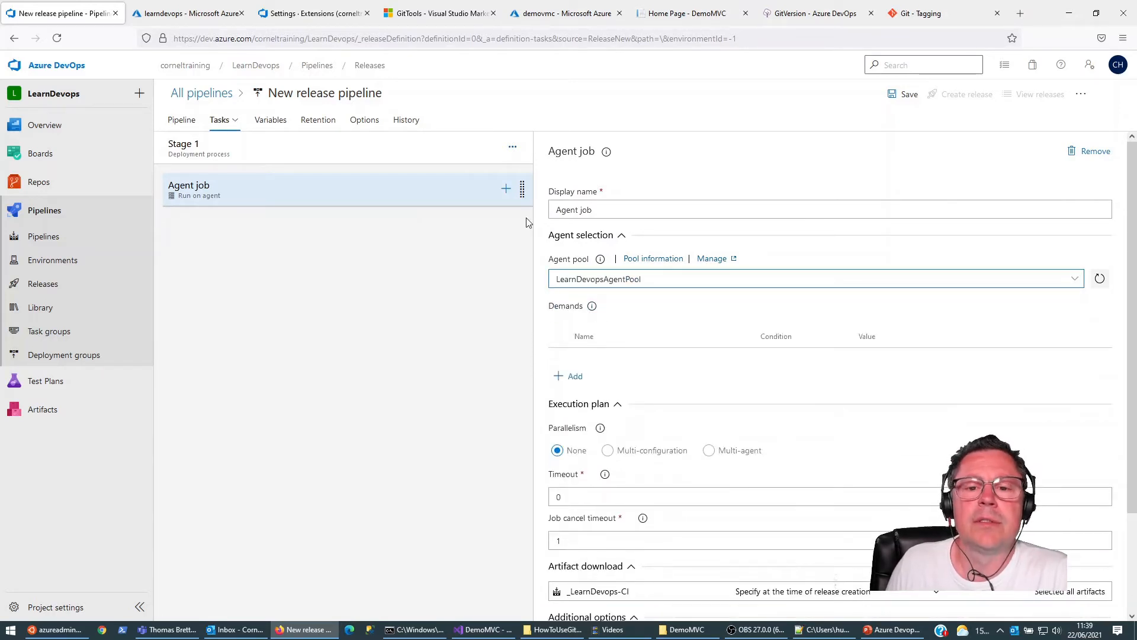
Step: Search the tasks available for the agent job for webapp and look through the results
left_click(506, 188)
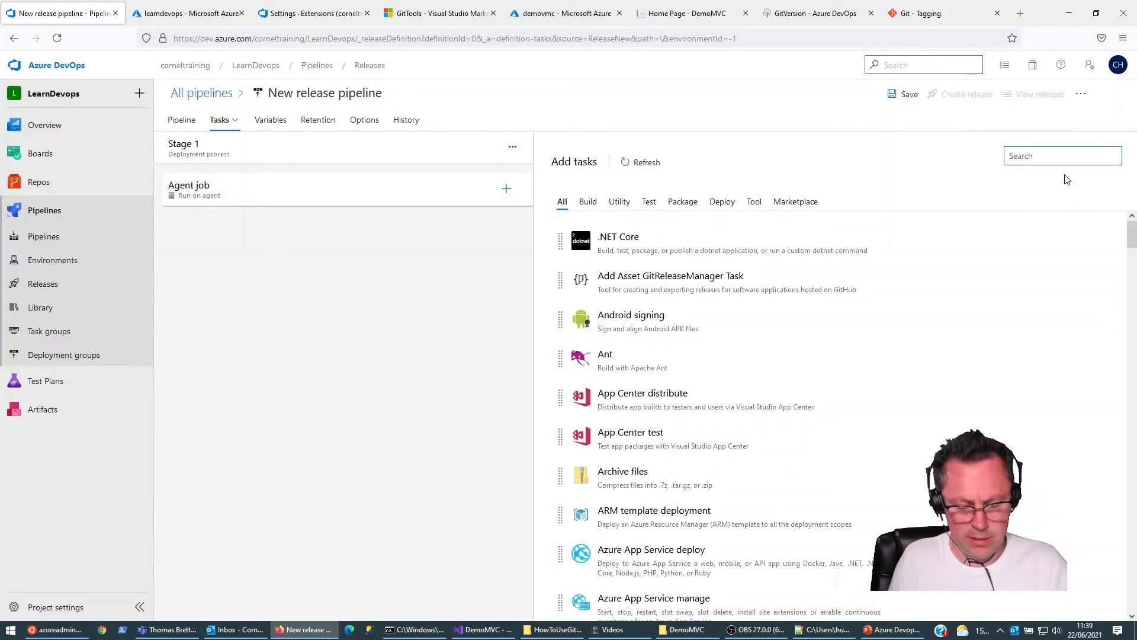
type("webapp")
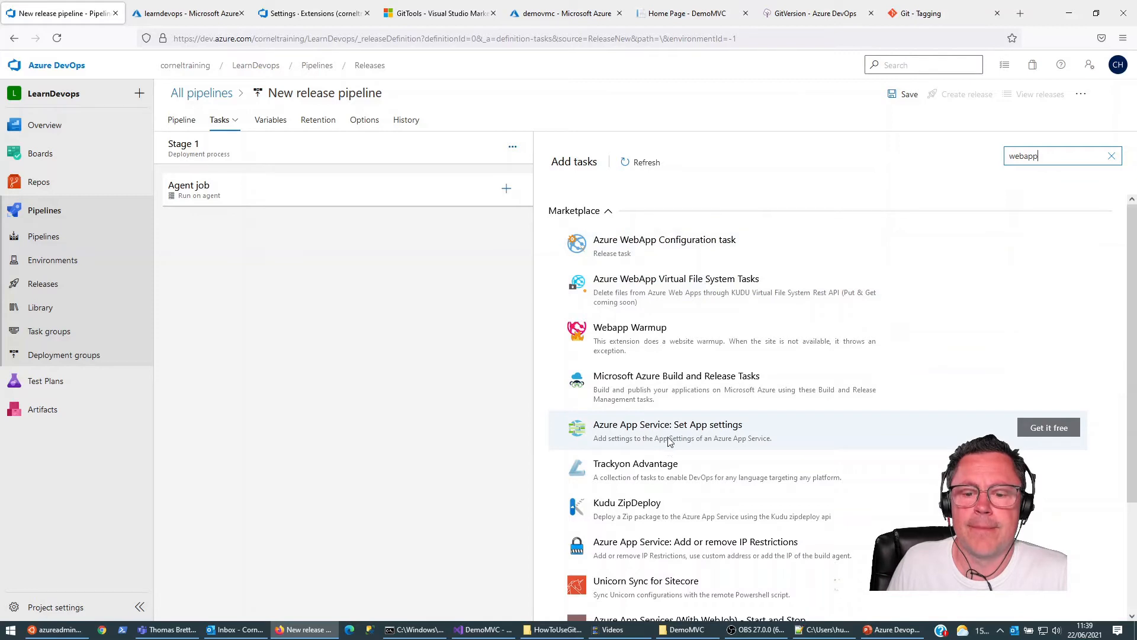
scroll(669, 441, "down", 2)
scroll(669, 441, "up", 2)
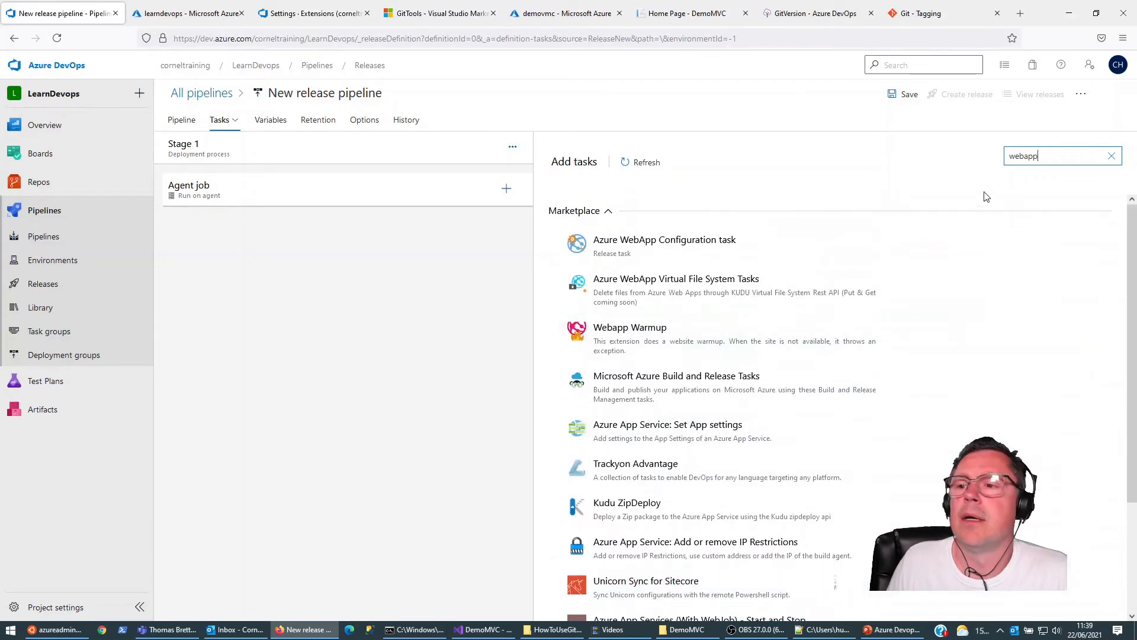
Step: Search the tasks for azure and add Azure Web App for Containers to the agent job
left_click_drag(1052, 154, 992, 153)
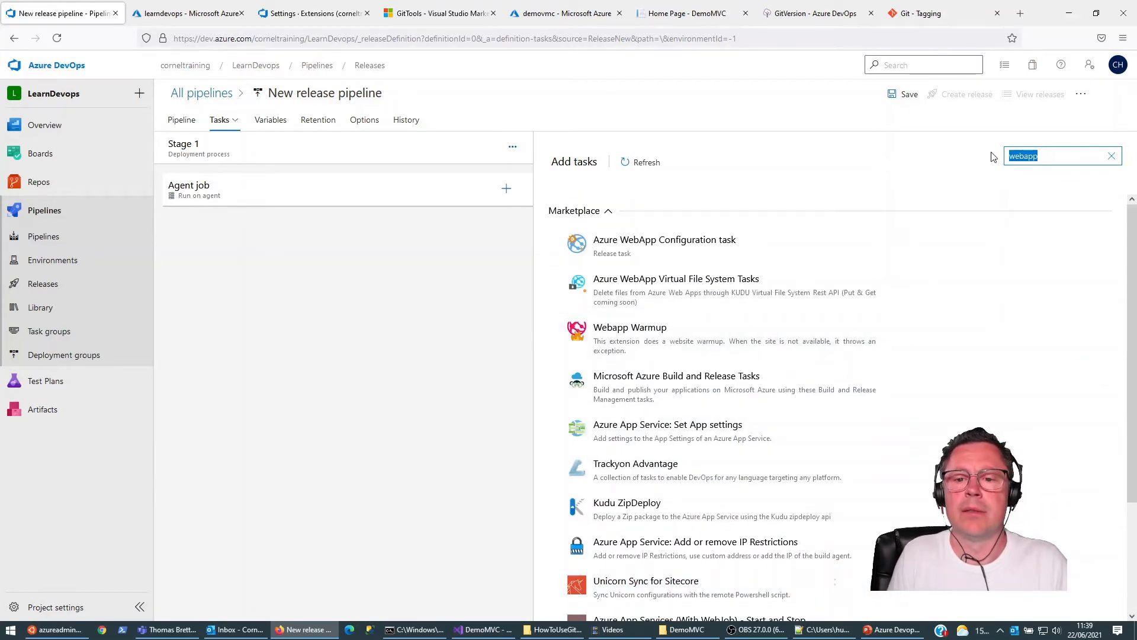
type("azure")
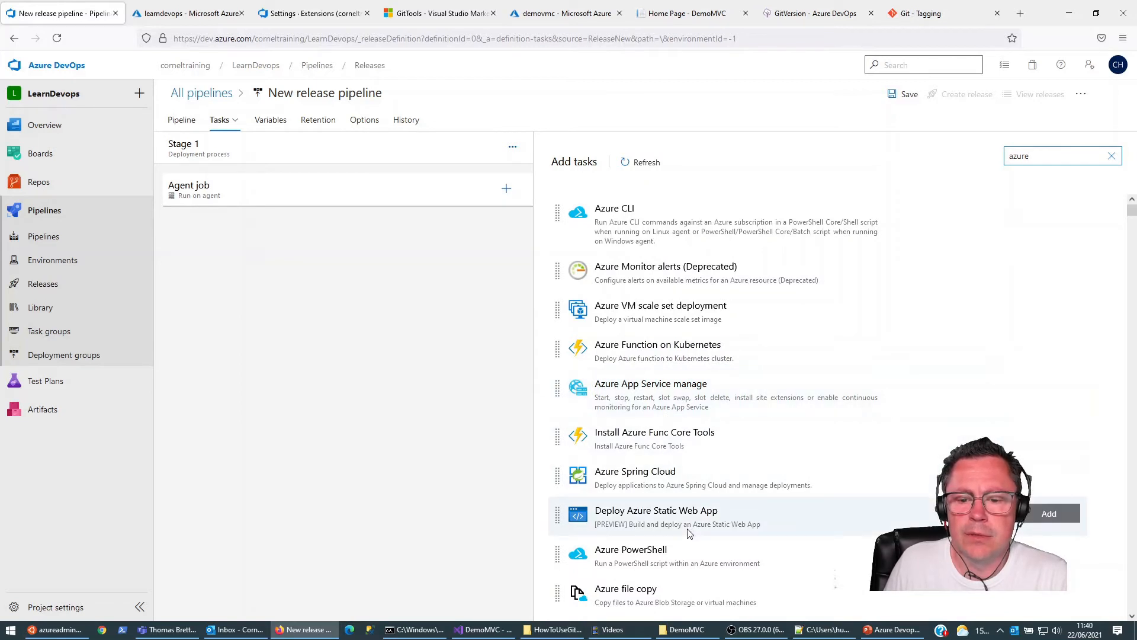
scroll(689, 532, "down", 2)
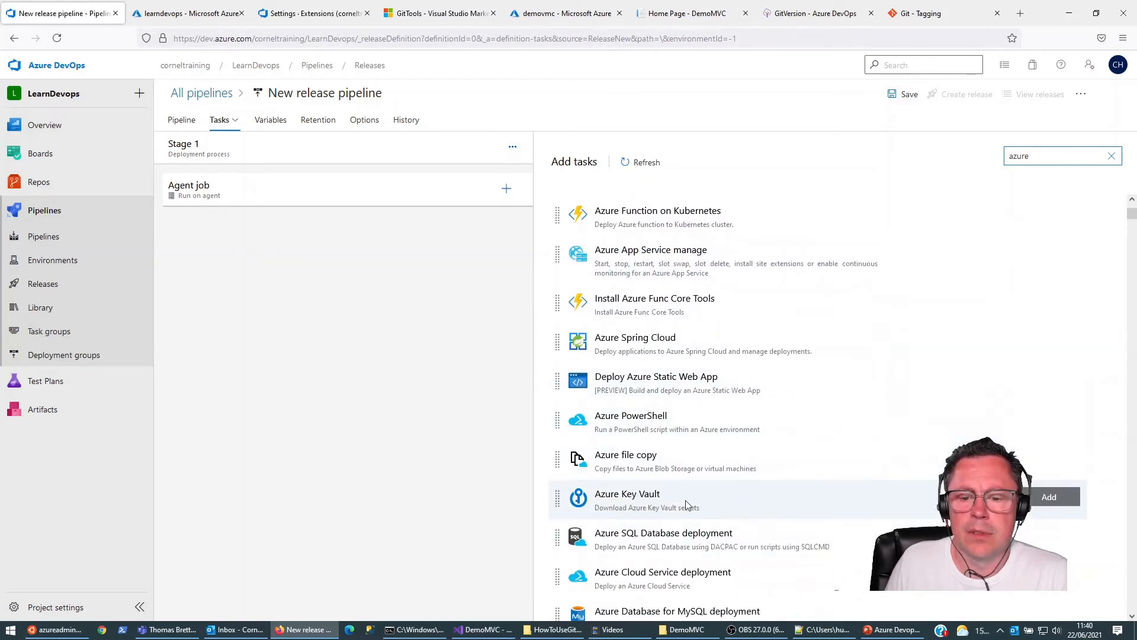
scroll(690, 503, "down", 2)
scroll(697, 508, "down", 3)
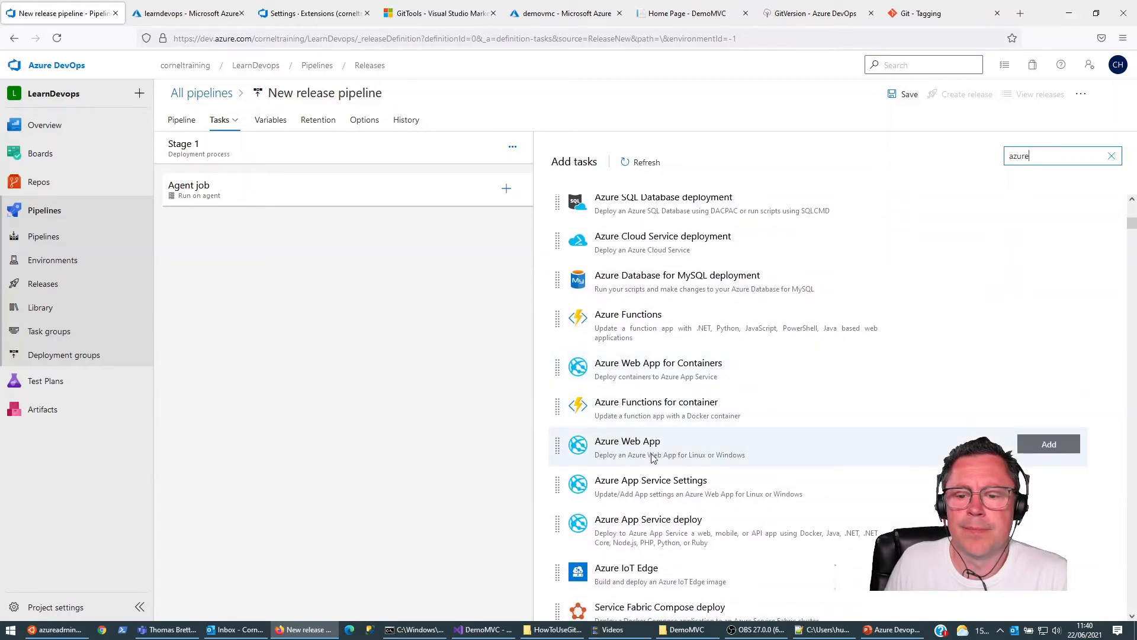
left_click(646, 370)
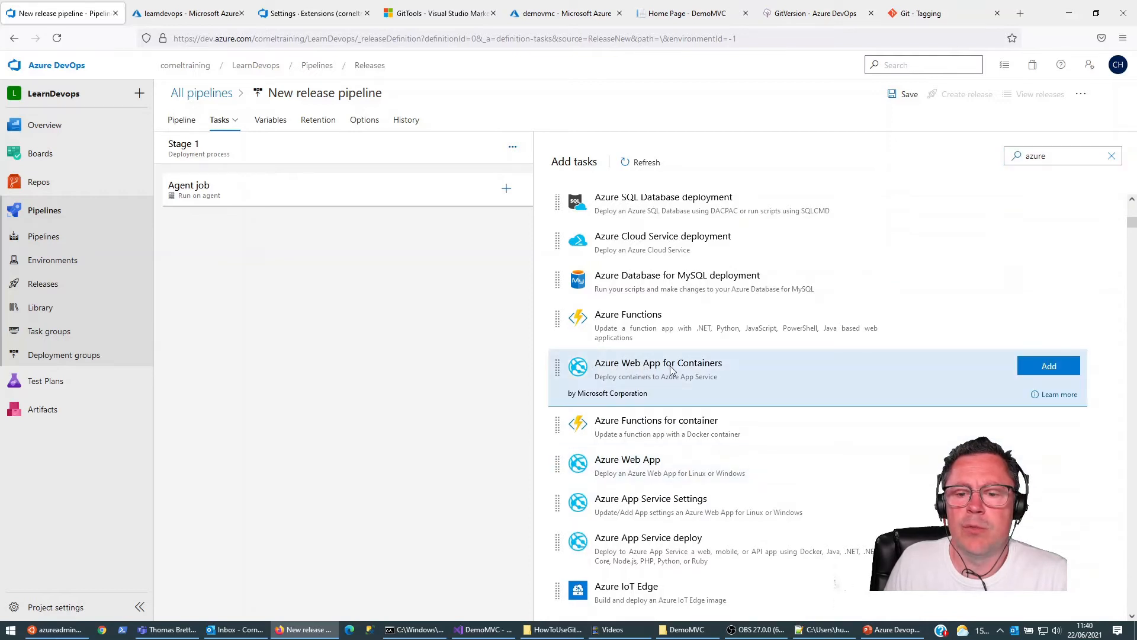
left_click(1048, 366)
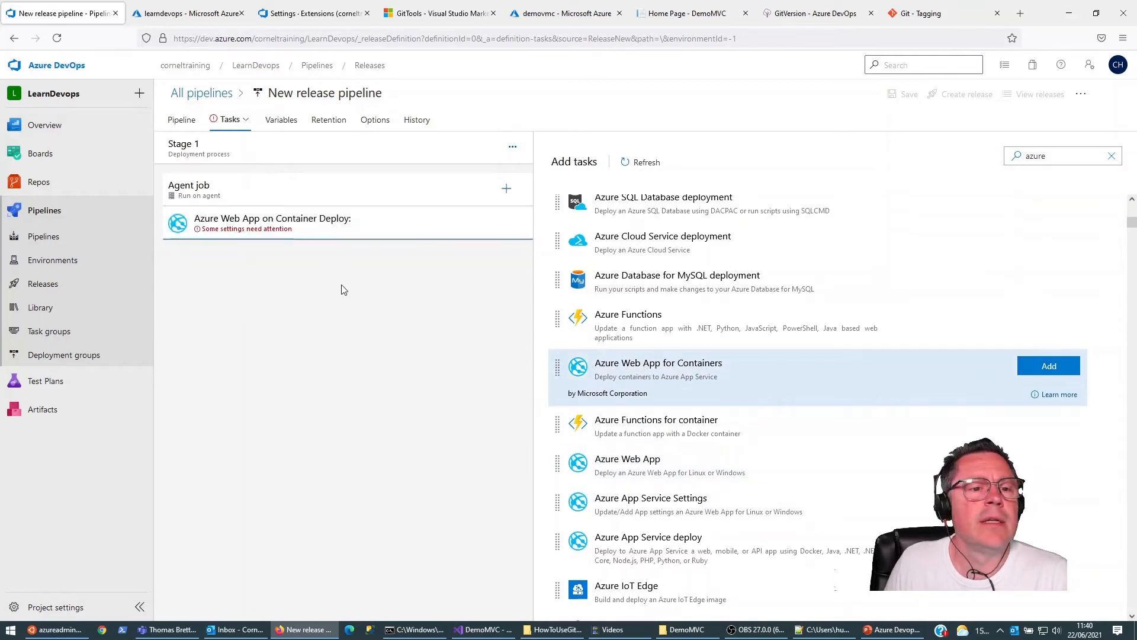
Step: Authorize the Visual Studio Enterprise Subscription – MPN for the Azure Web App for Containers task and choose learndevops as the app name
left_click(261, 229)
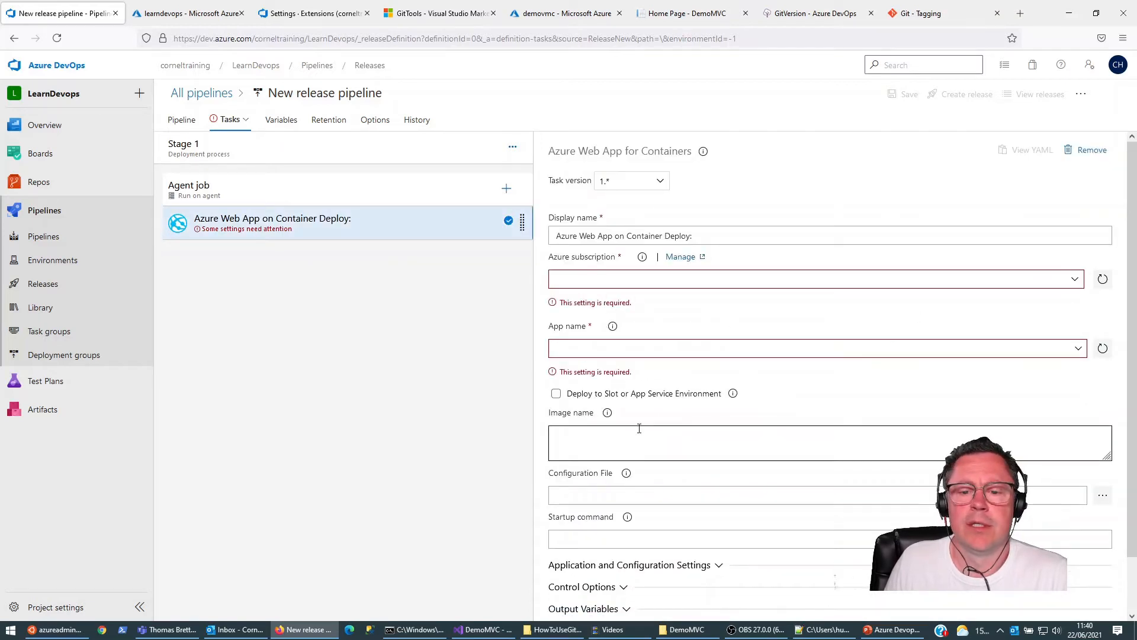
left_click(1072, 280)
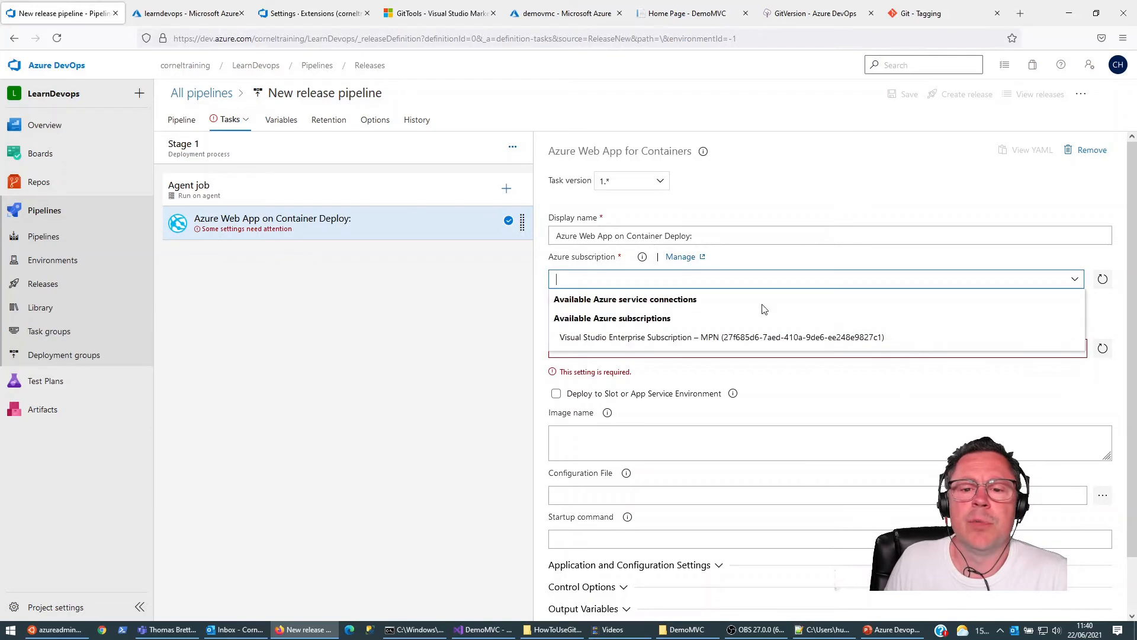
left_click(664, 336)
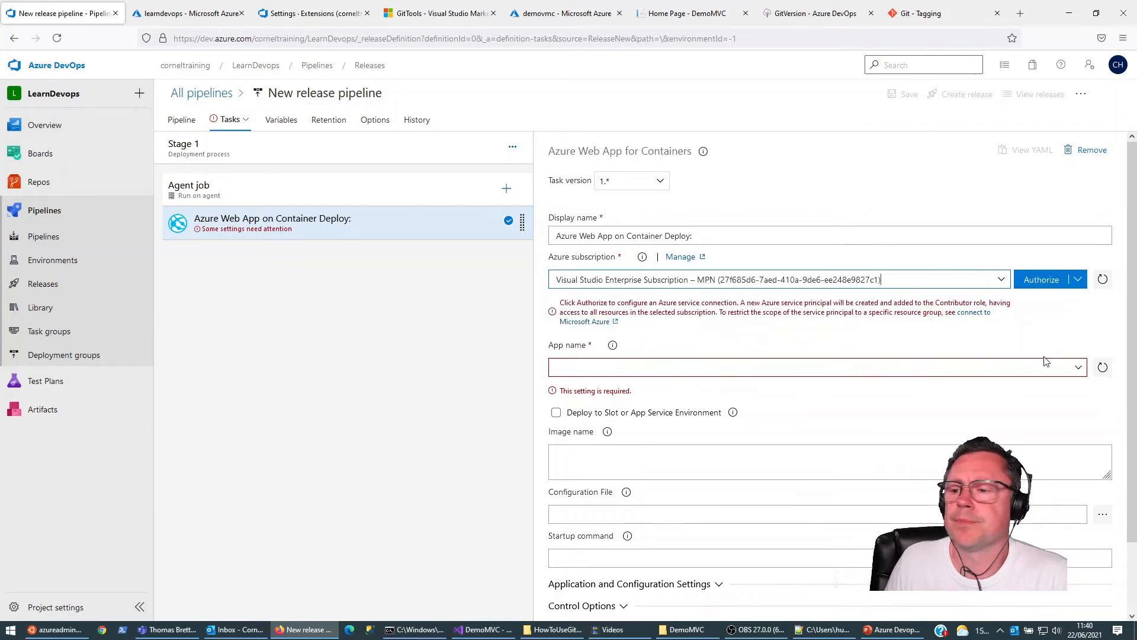
left_click(1078, 368)
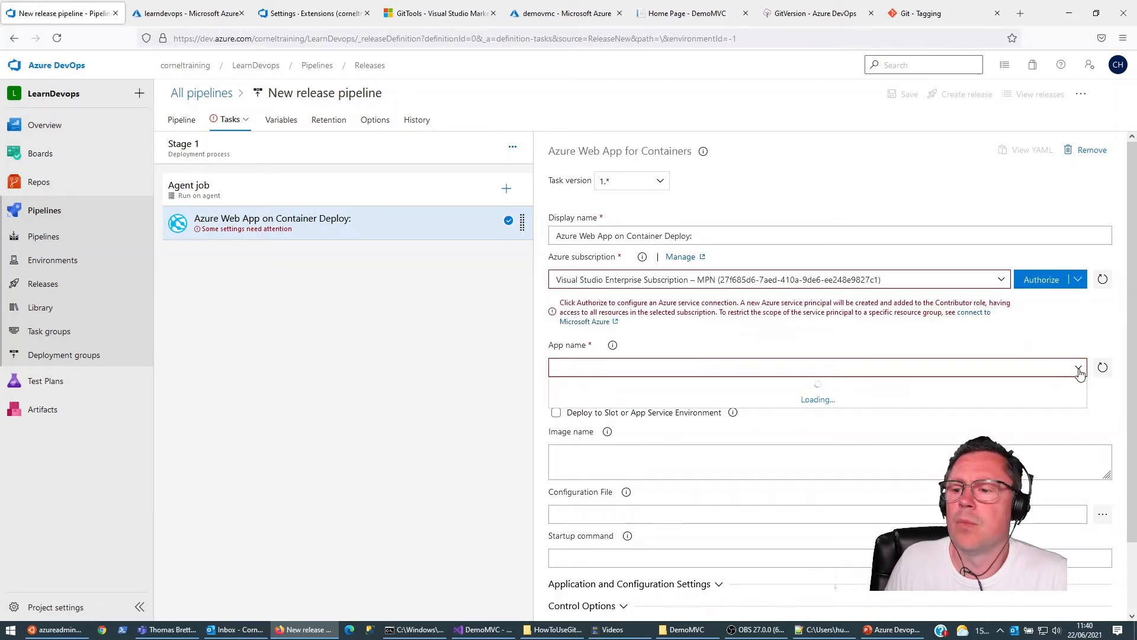
left_click(1052, 283)
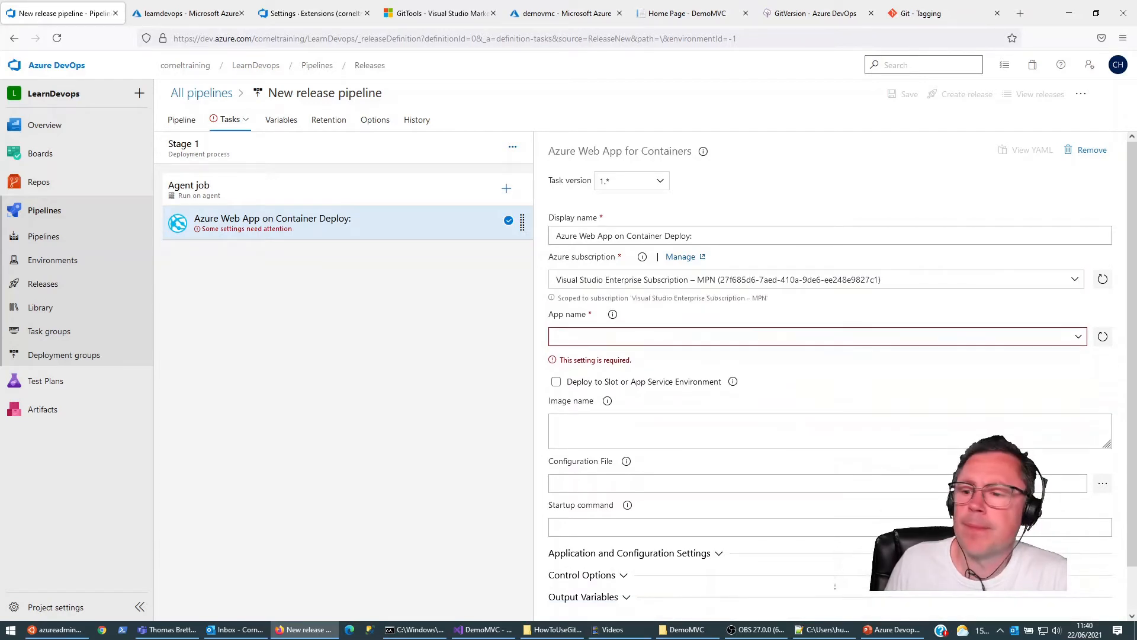
left_click(1078, 337)
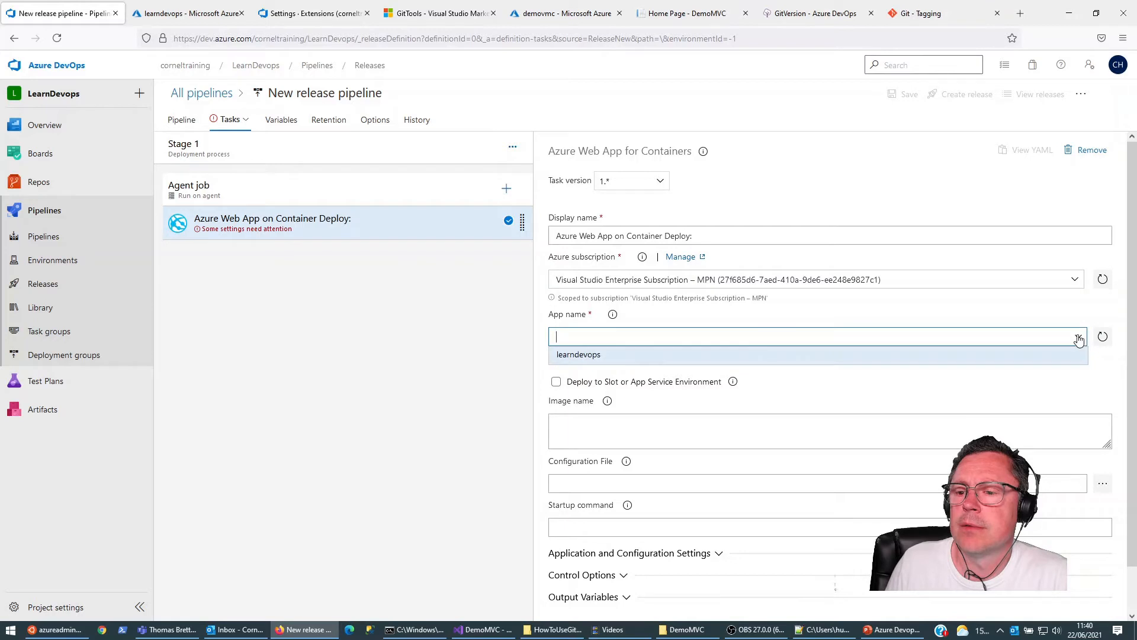
left_click(577, 357)
Step: In the Azure portal, review the demovmc repository's tags in the LearnDevops container registry and copy the registry's login server address
left_click(606, 407)
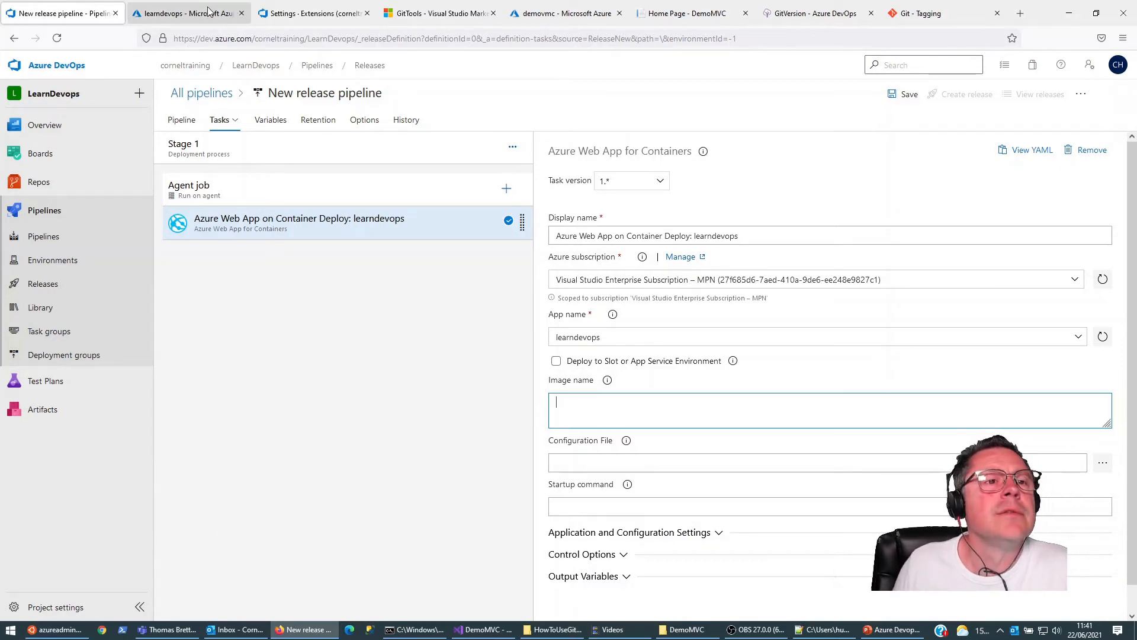
left_click(189, 12)
left_click(308, 4)
left_click(188, 13)
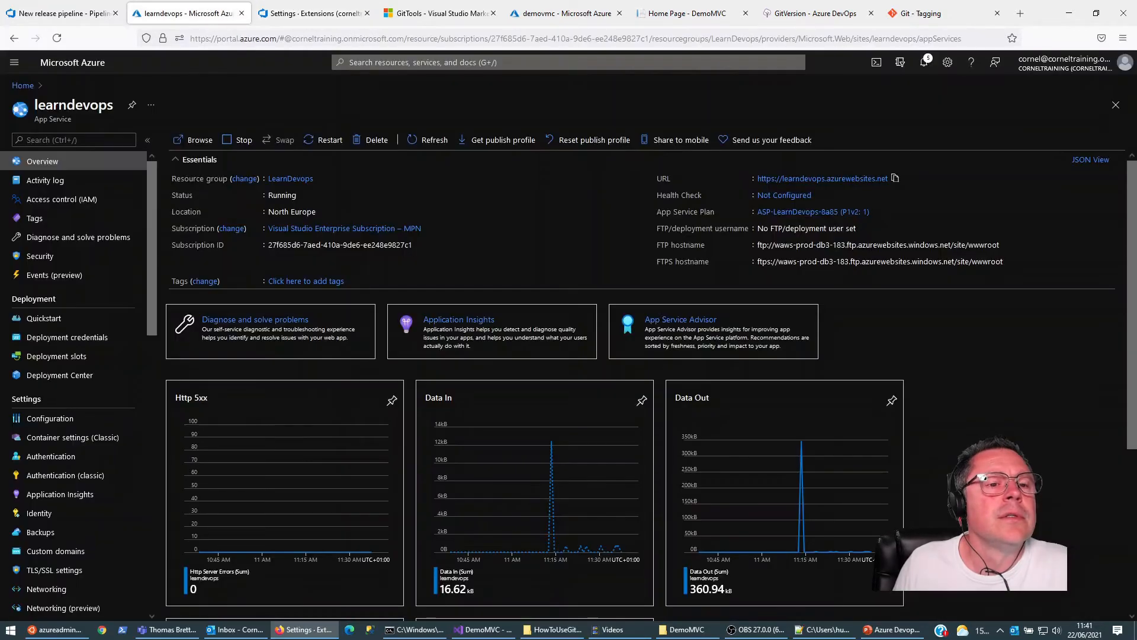
left_click(24, 86)
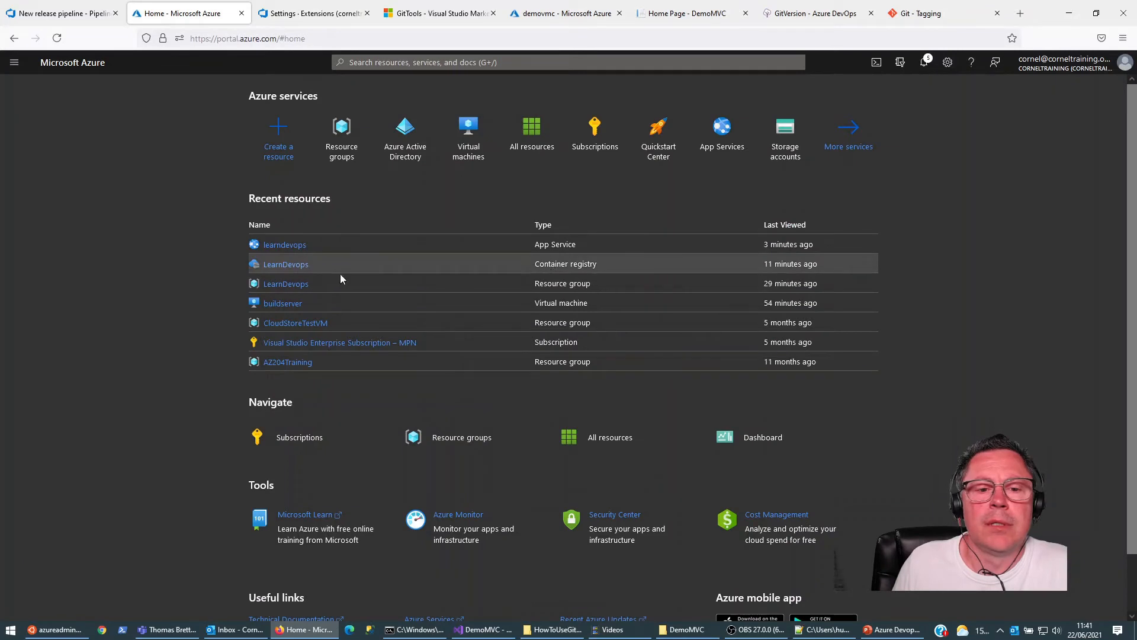
left_click(285, 264)
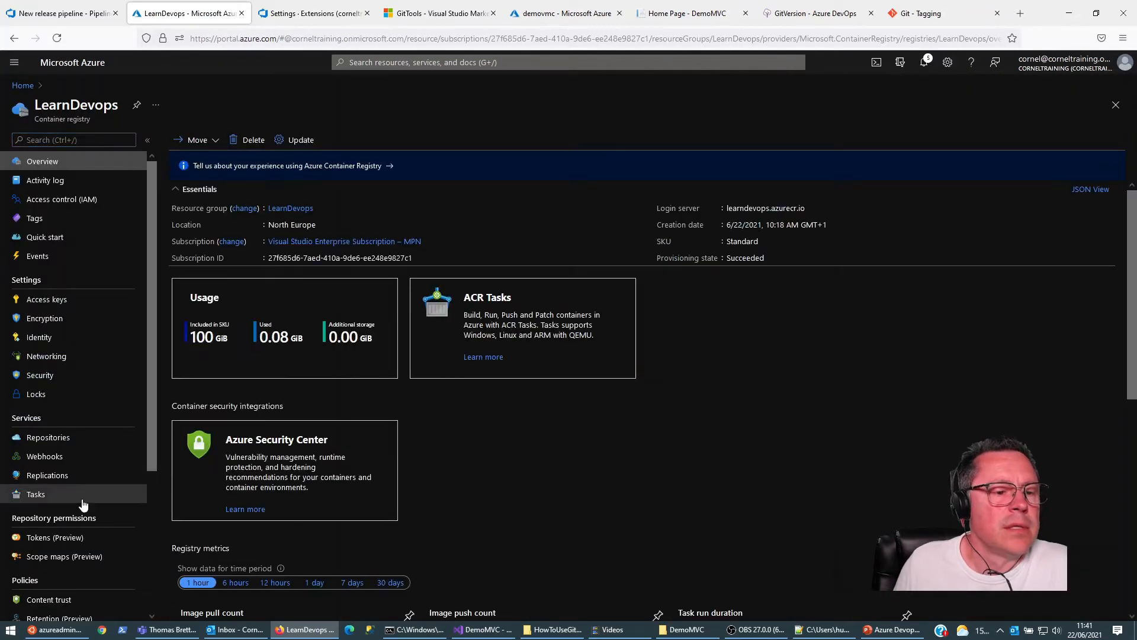
left_click(49, 438)
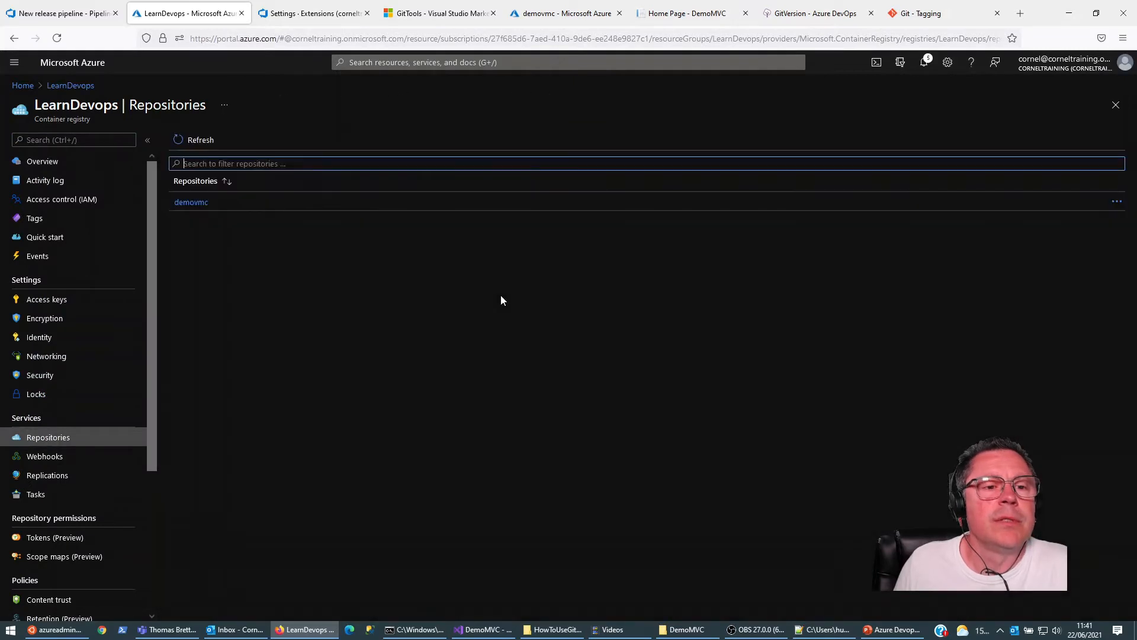
left_click(191, 205)
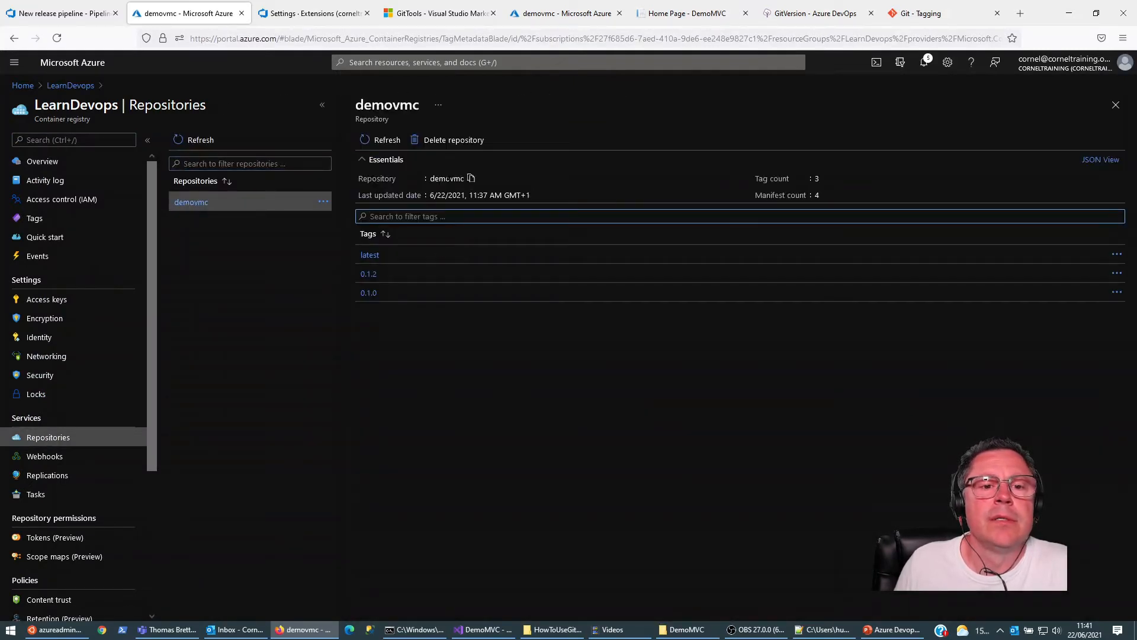
left_click(42, 160)
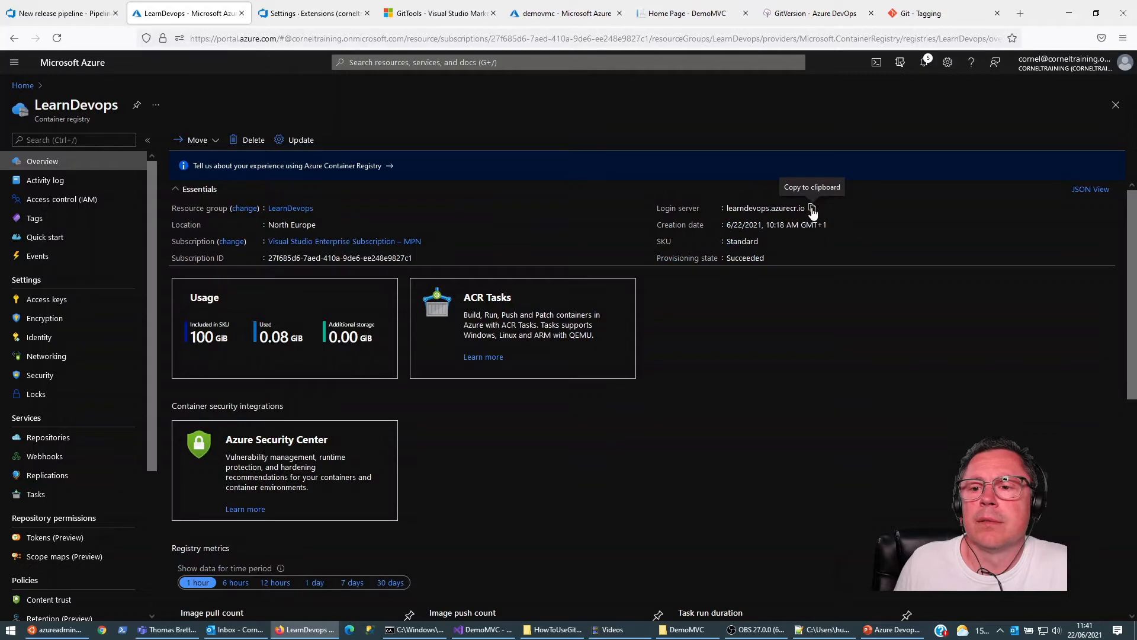
left_click(62, 13)
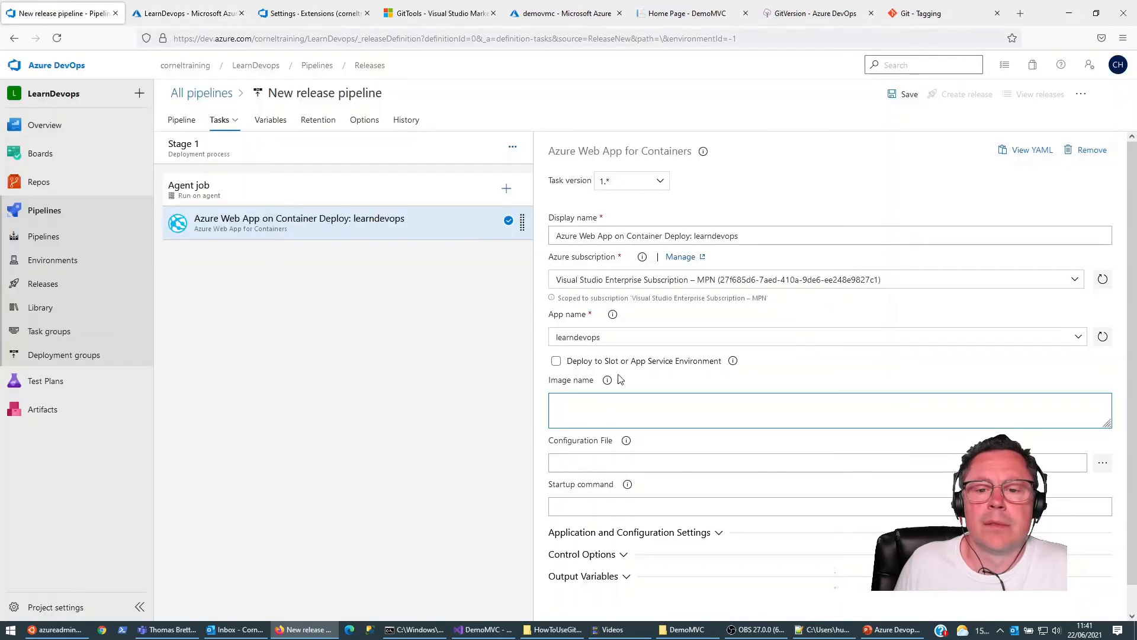
type("learndevops.azurecr.io")
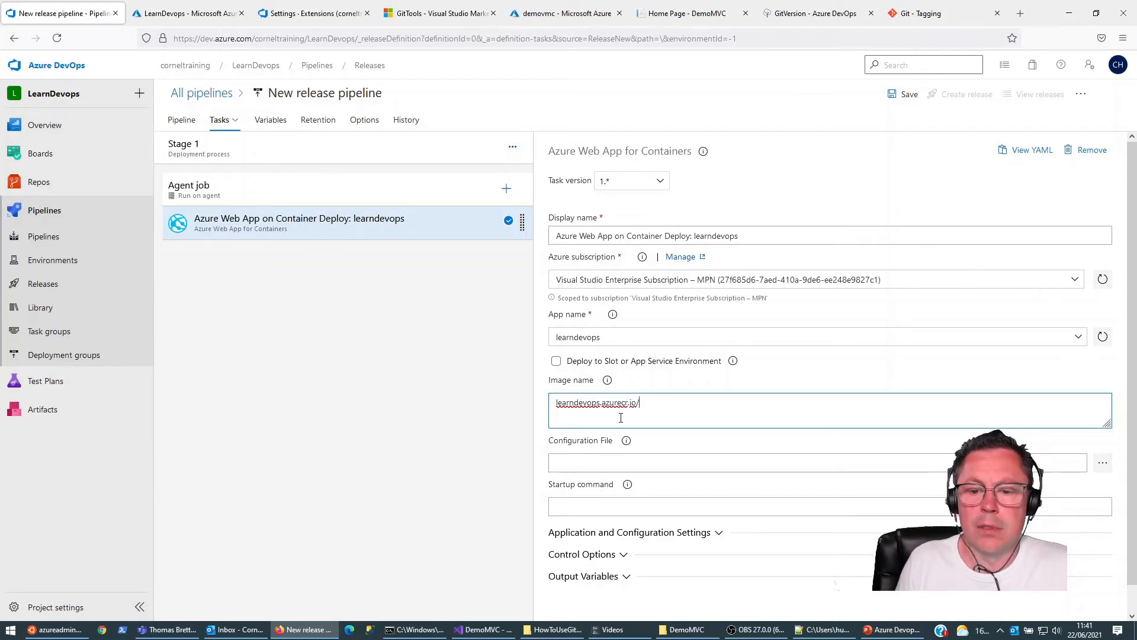
type("/learnd")
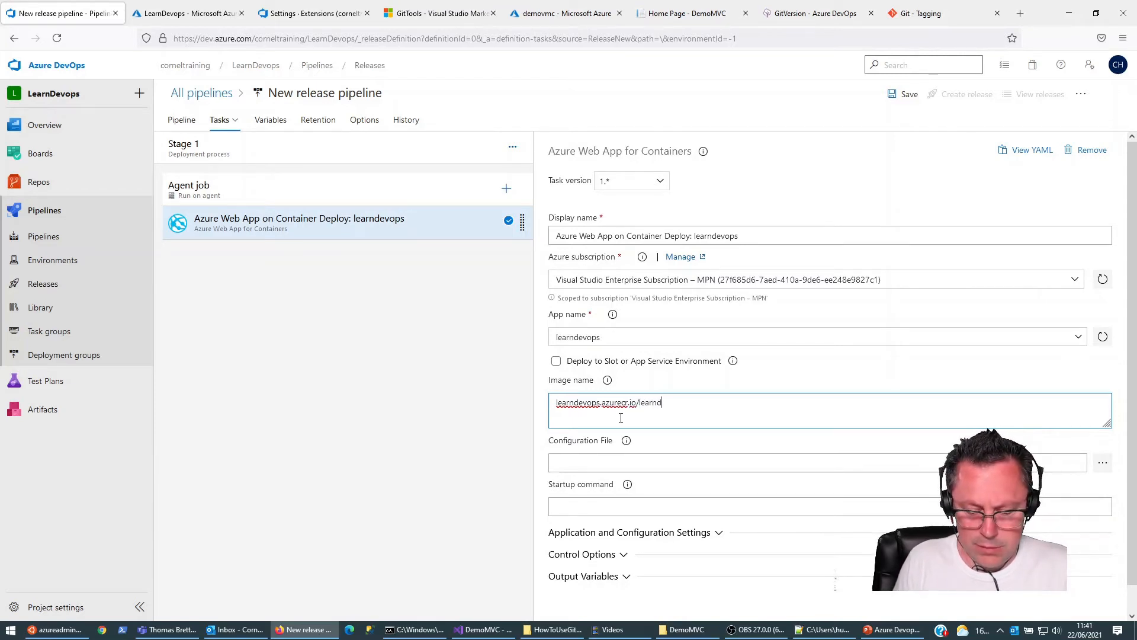
type("evops/dem")
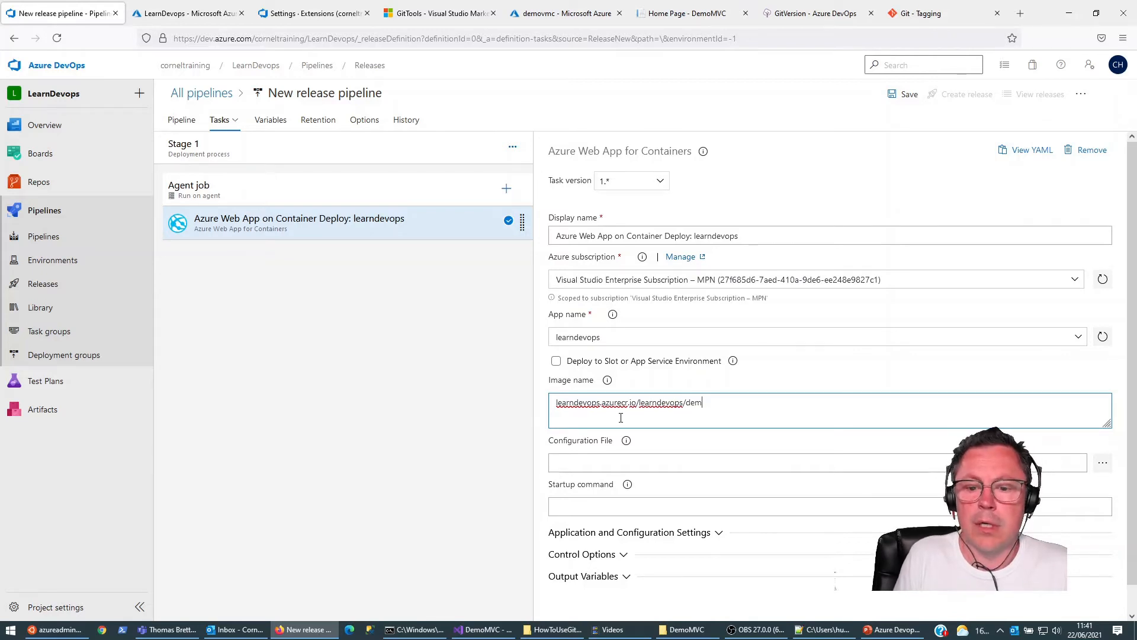
key("BackSpace")
key("BackSpace")
key("BackSpace")
key("BackSpace")
key("BackSpace")
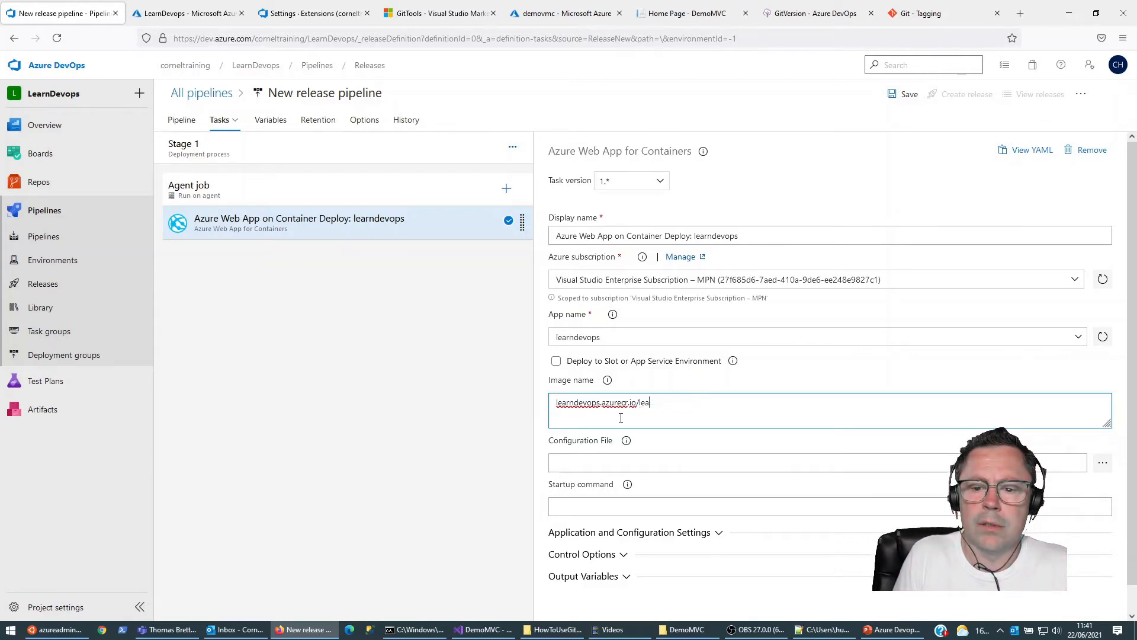
type("demomvc:latest")
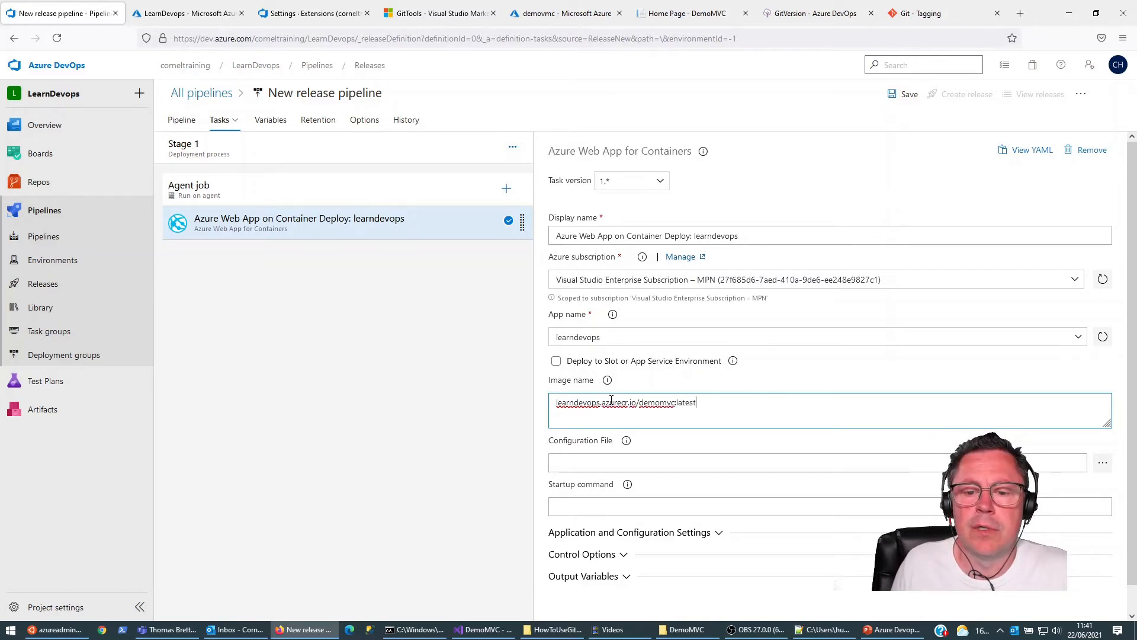
type("https://")
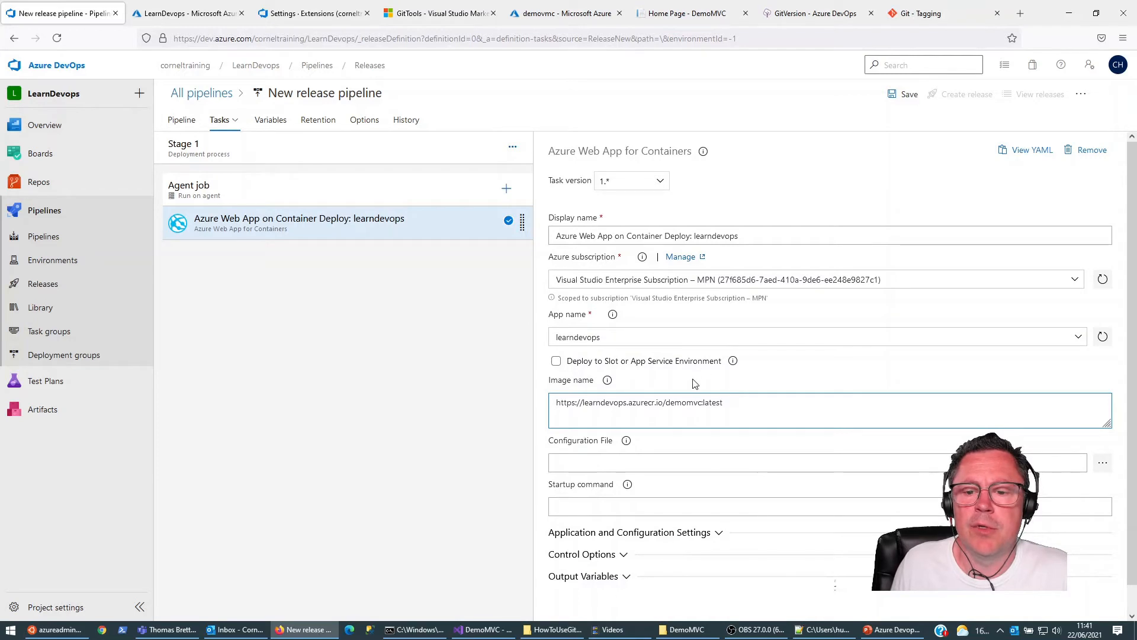
Step: Check the task's application and configuration settings and save the release pipeline in the root folder
left_click(636, 532)
left_click(631, 483)
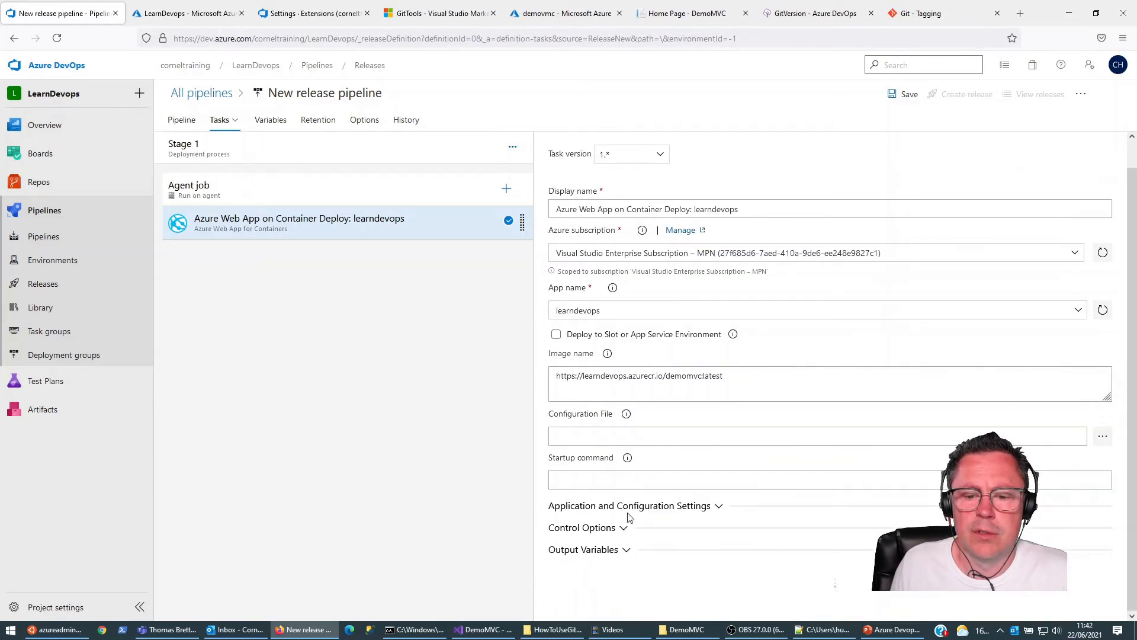
left_click(903, 95)
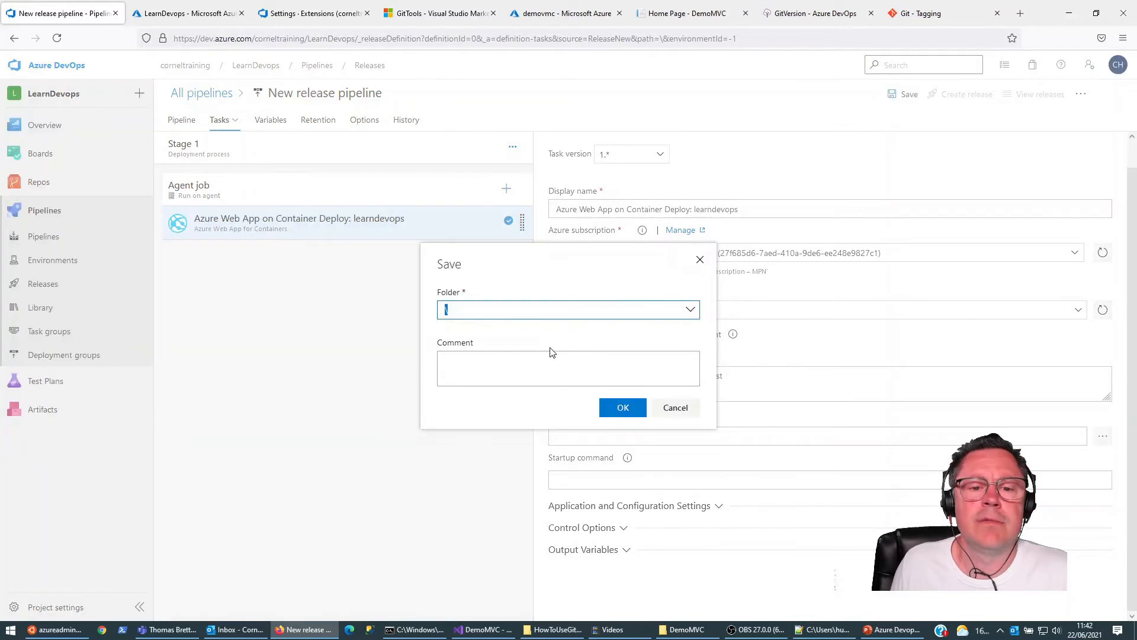
left_click(621, 407)
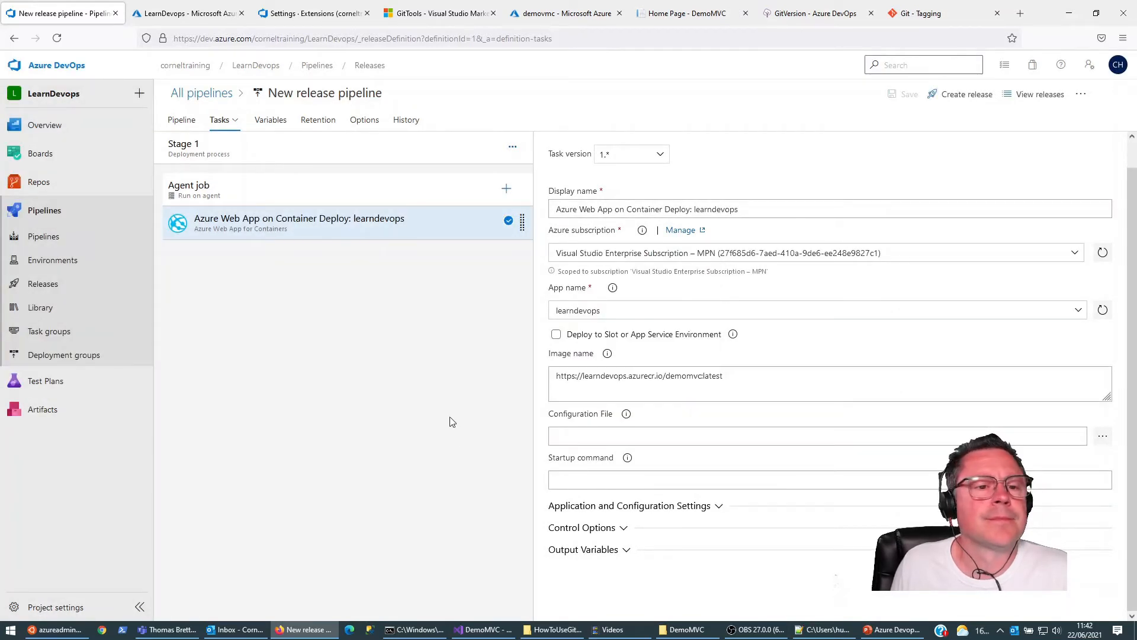
Step: Start a new release from the saved release pipeline and list the versions available for the _LearnDevops-CI artifact
left_click(47, 293)
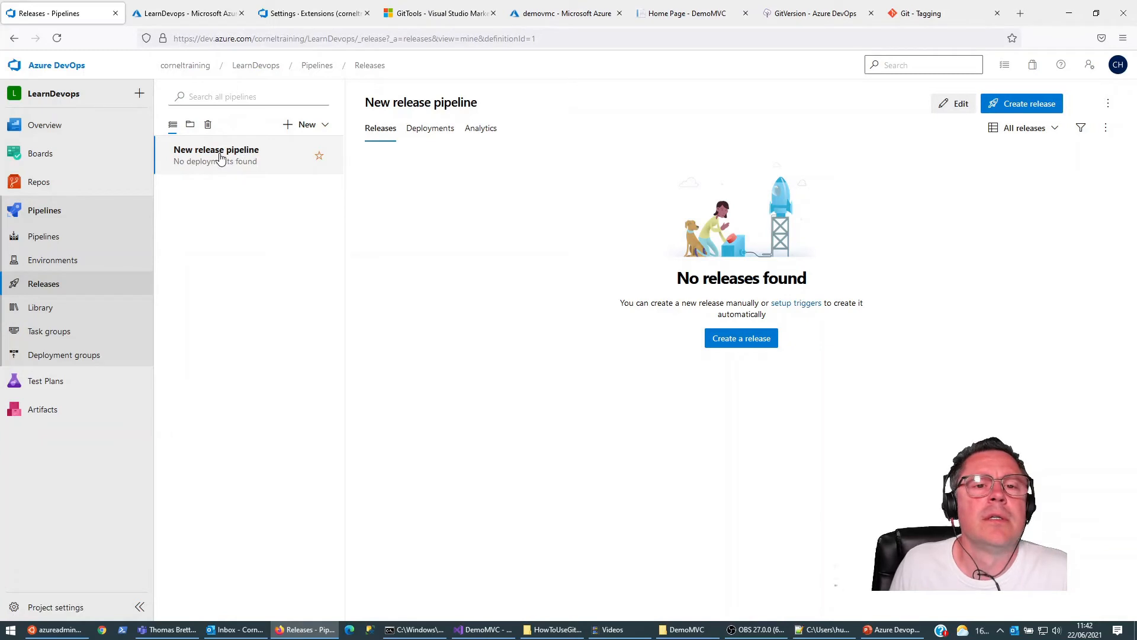
left_click(730, 340)
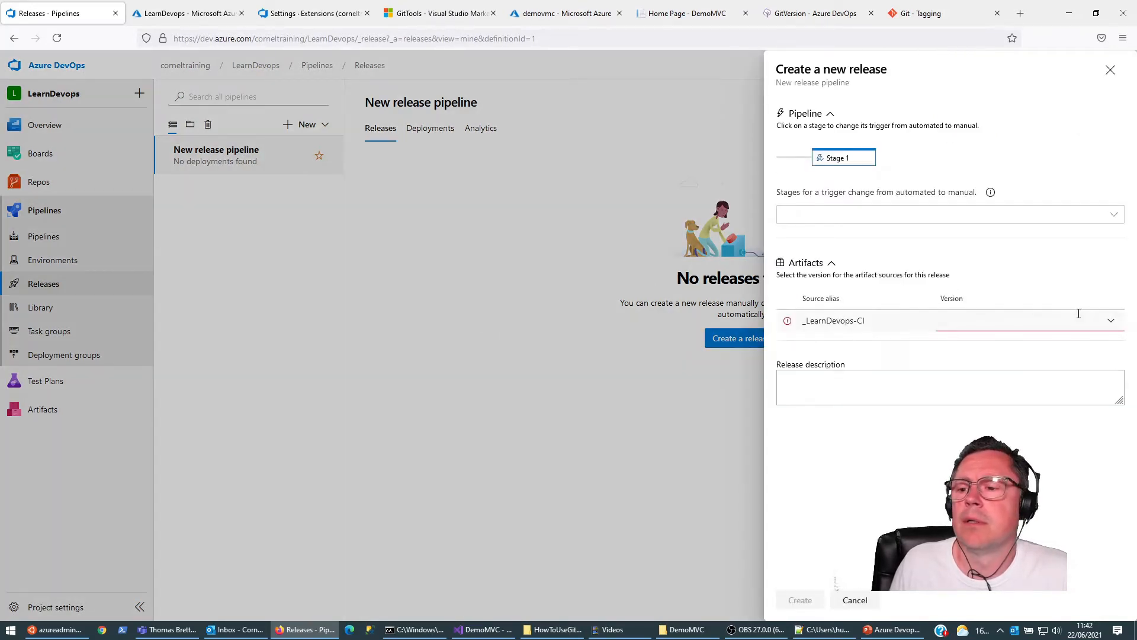
left_click(1110, 321)
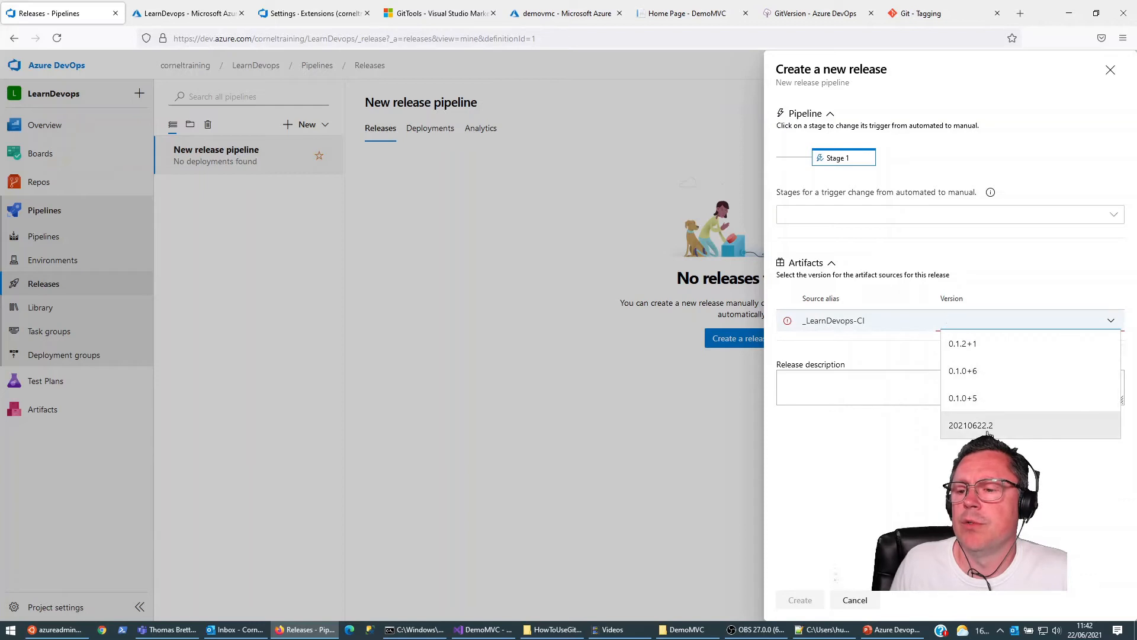
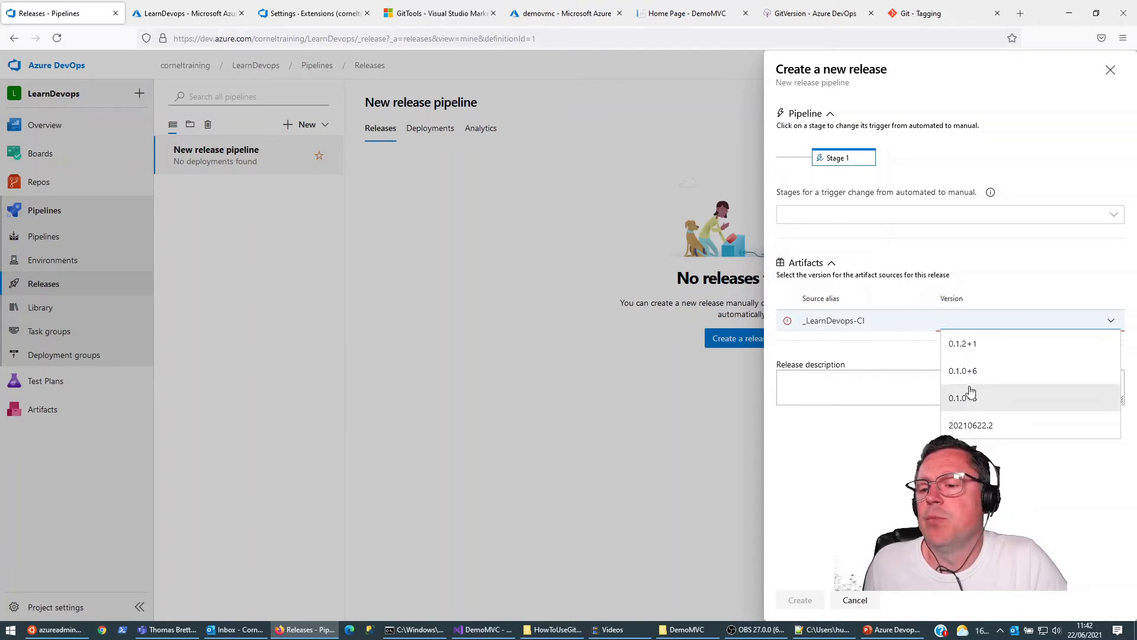
Step: Select version 0.1.2+1 of the _LearnDevops-CI artifact for the new release, and cancel the release form
left_click(969, 347)
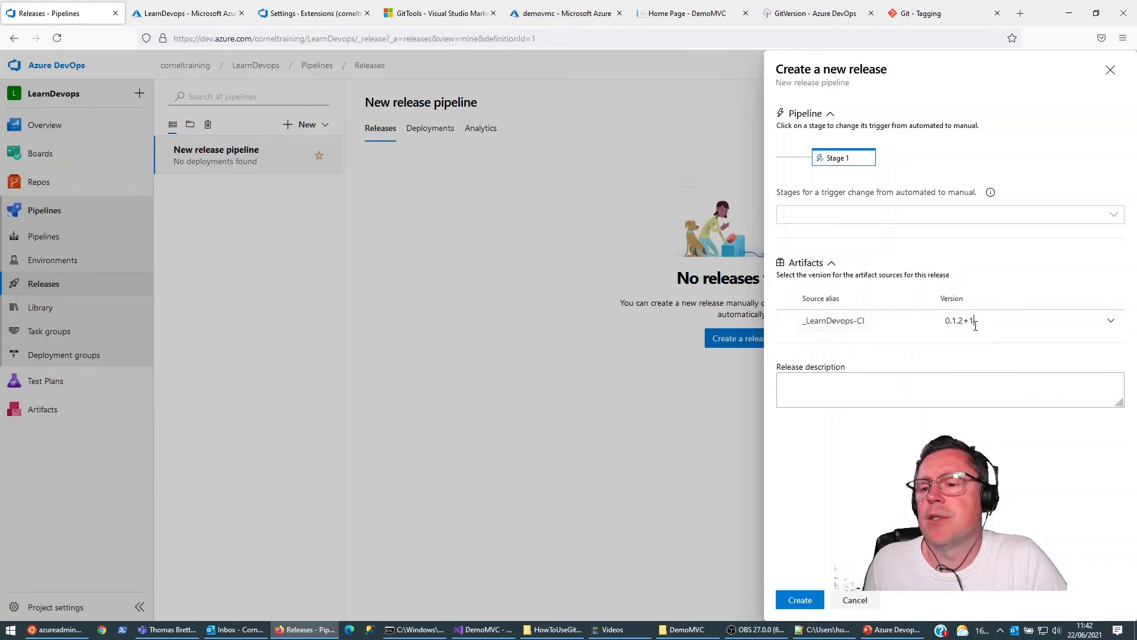
left_click(854, 601)
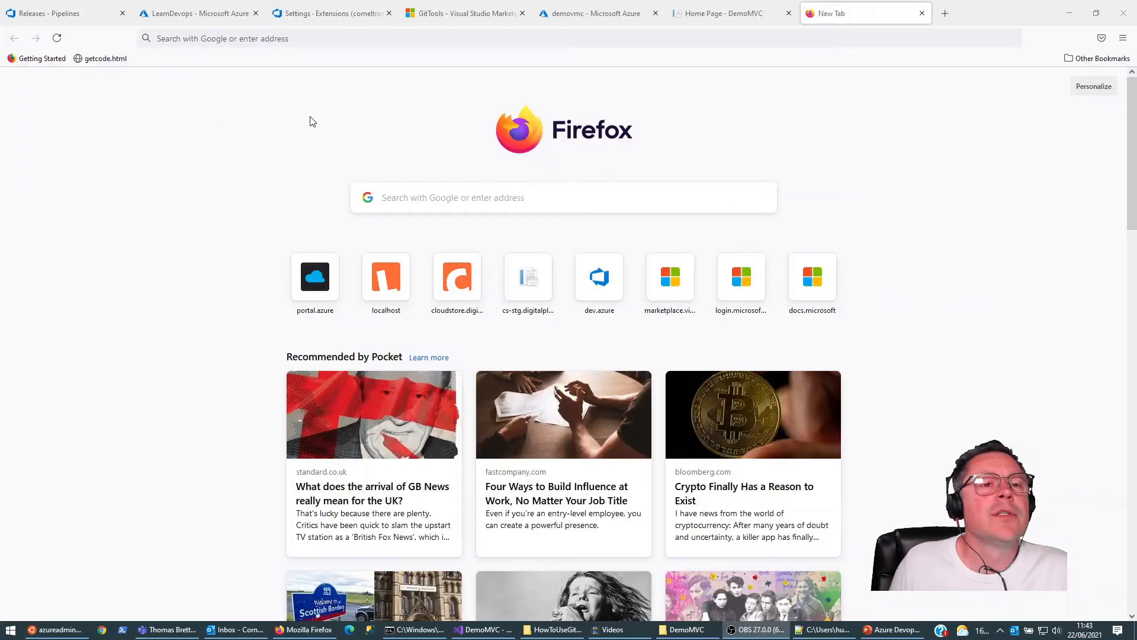
Step: Search the web for "install powershell ubuntu 20.04" and open the Microsoft Docs article on installing PowerShell on Linux
left_click(307, 38)
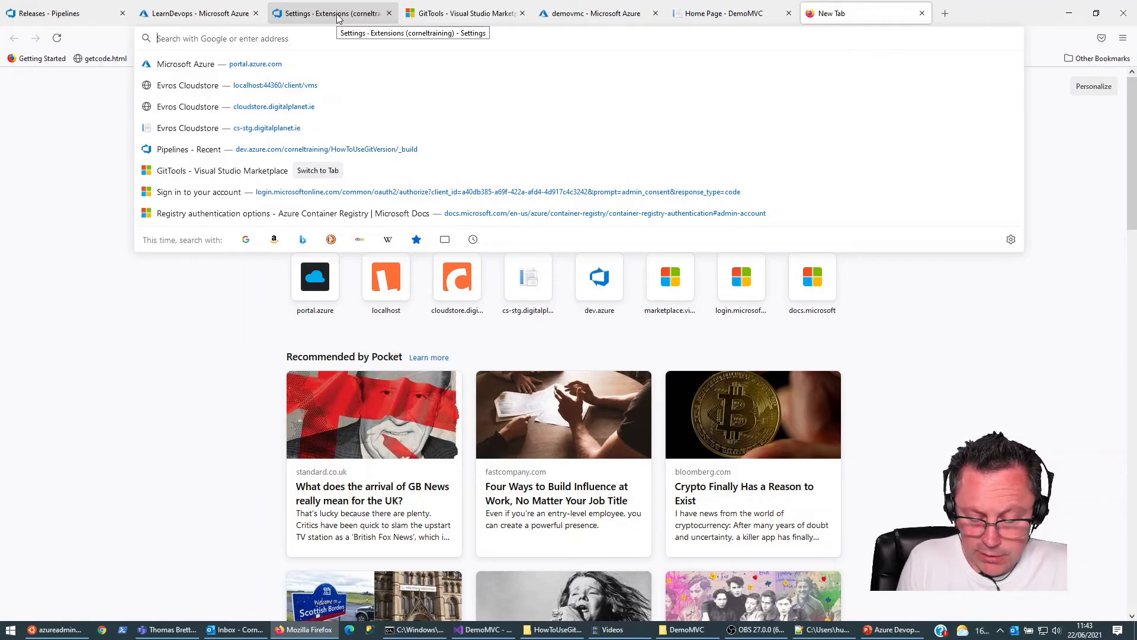
type("install ")
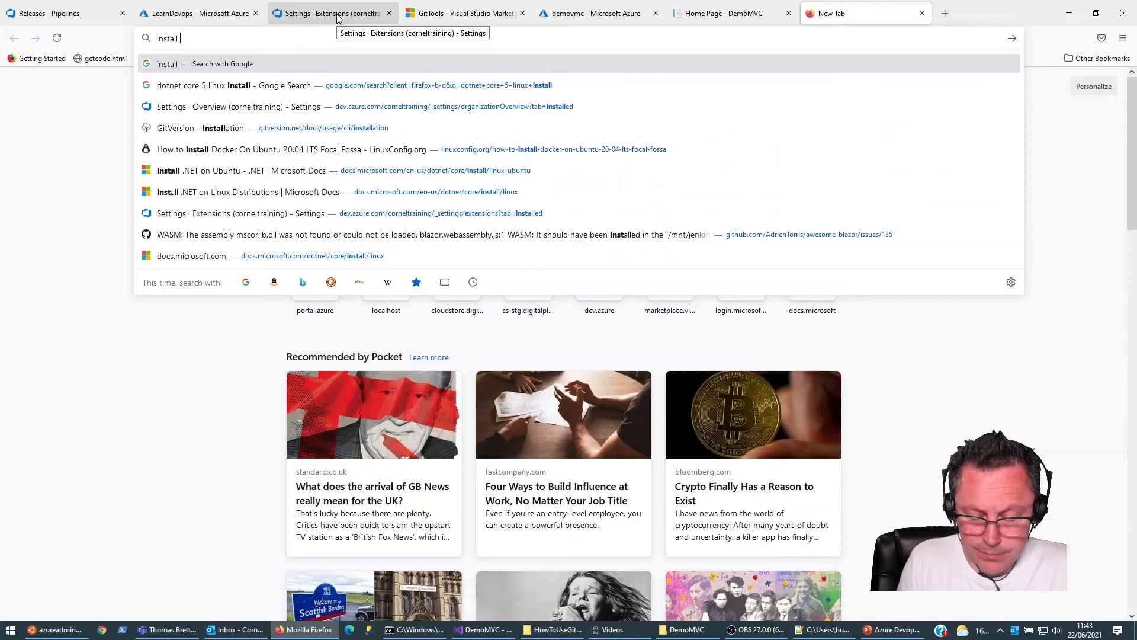
type("powershell ub")
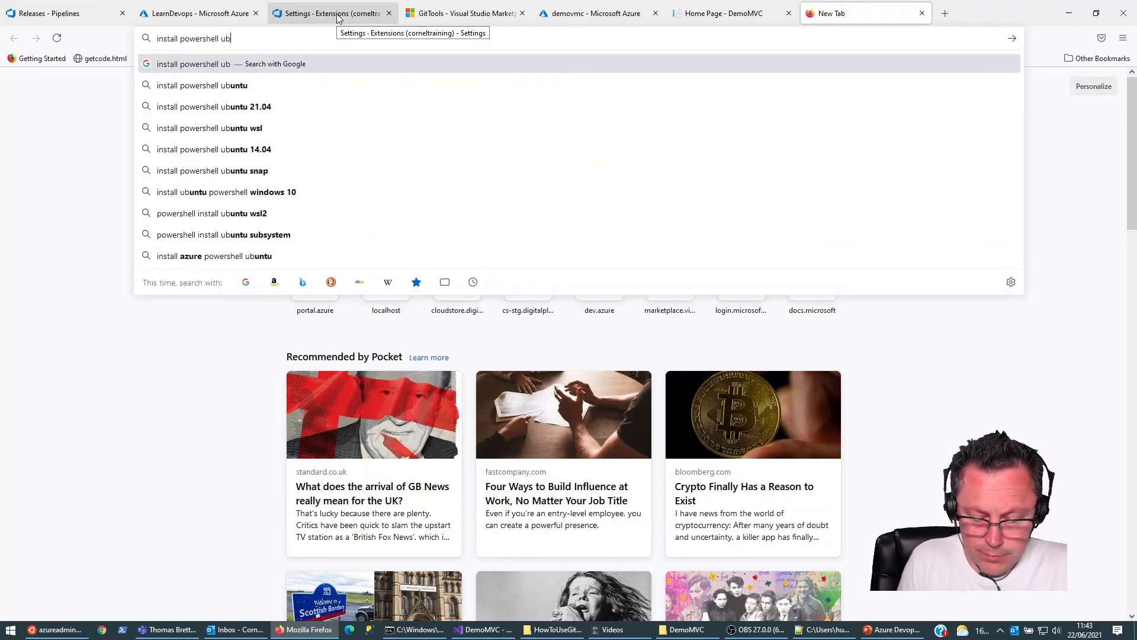
type("untu 20")
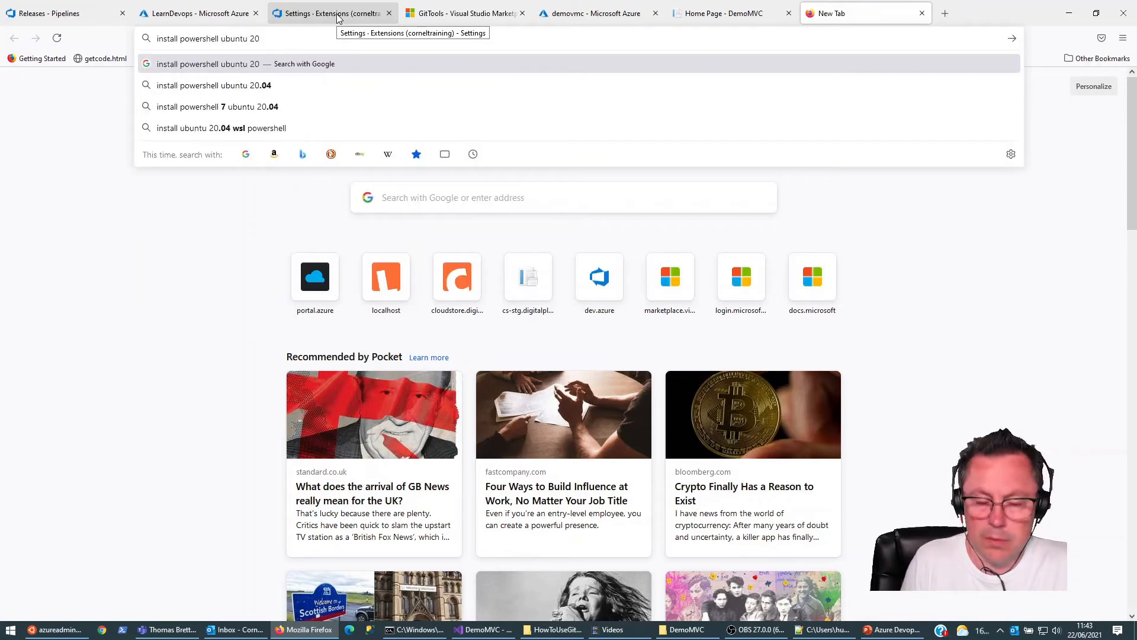
key("Down")
key("Return")
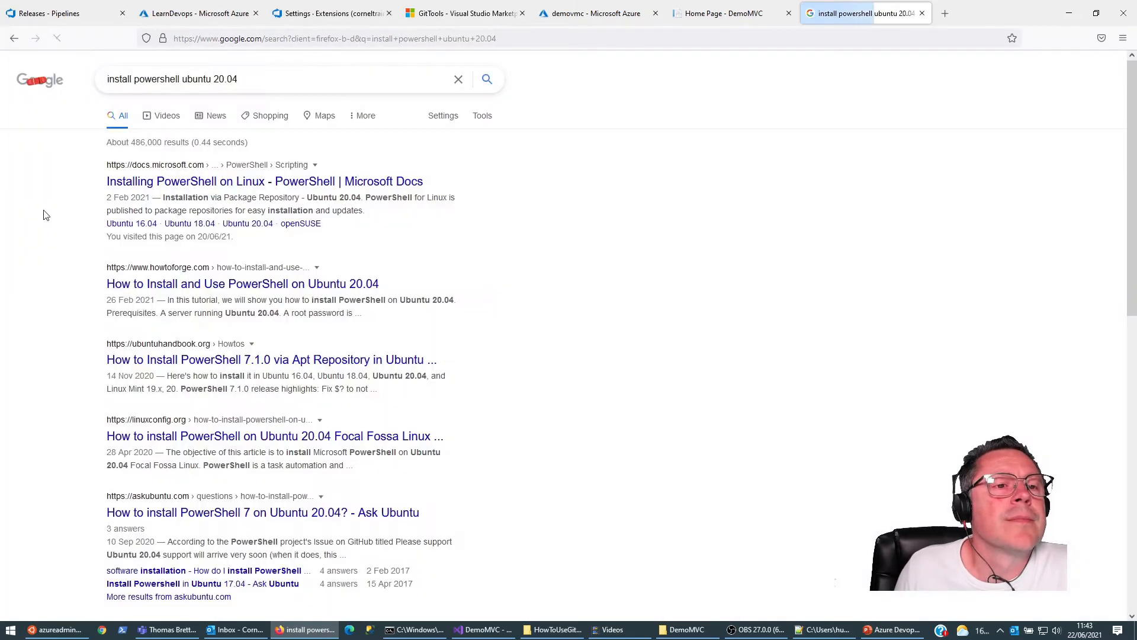
left_click(157, 188)
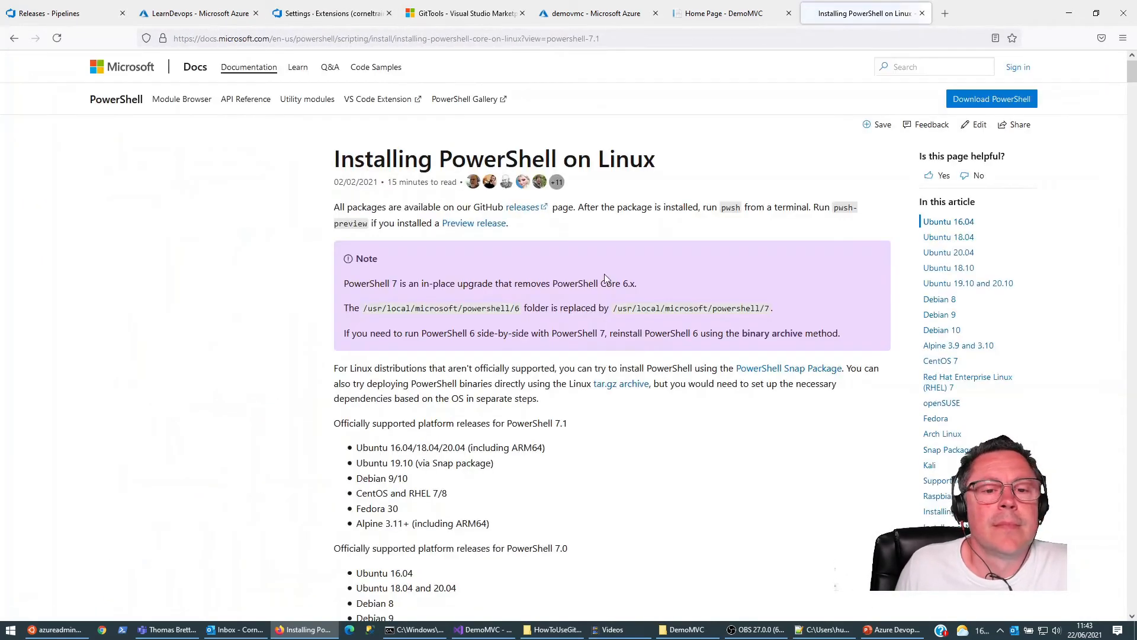
Step: Copy the Ubuntu 20.04 package repository installation commands and run them in the build server terminal to install PowerShell
scroll(517, 343, "down", 3)
scroll(517, 343, "down", 10)
scroll(490, 328, "down", 20)
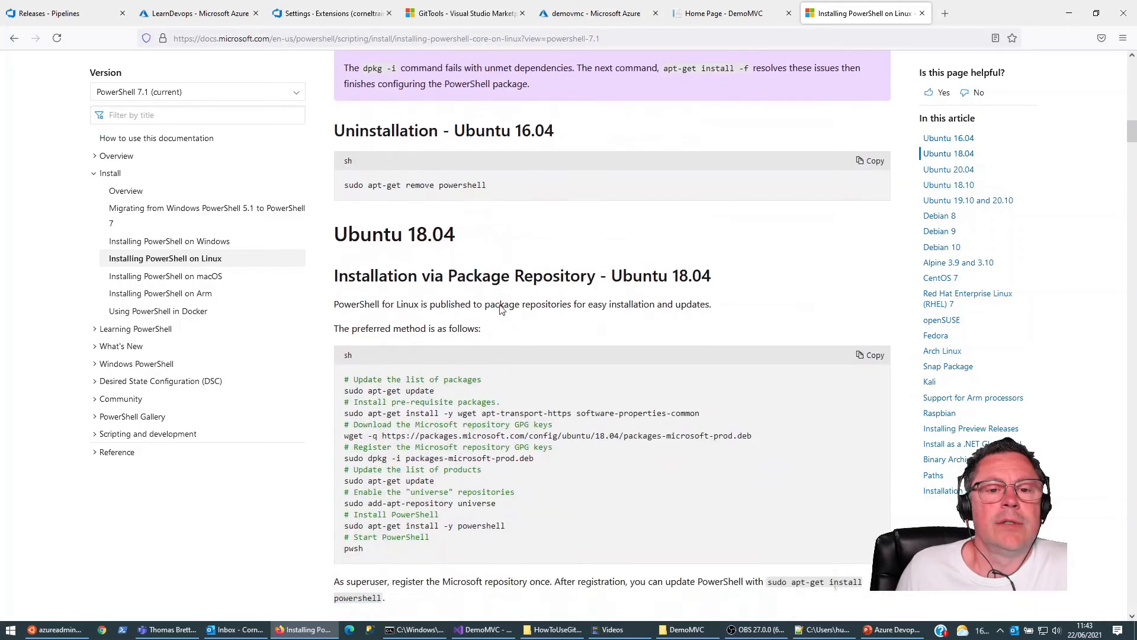
scroll(501, 308, "down", 20)
scroll(496, 317, "down", 3)
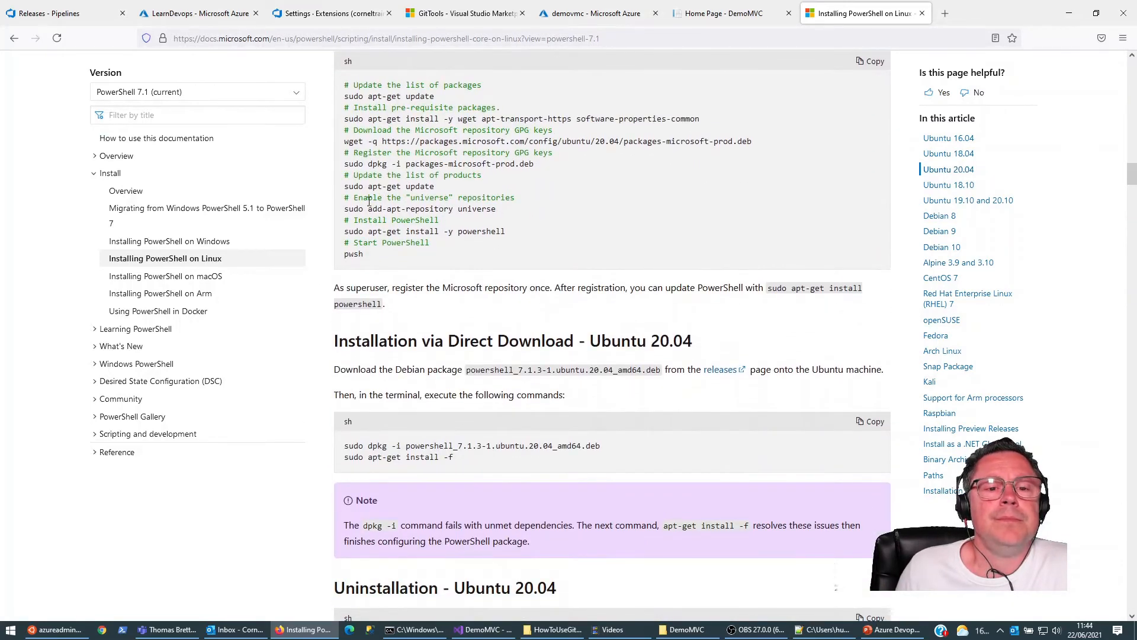
scroll(405, 215, "up", 1)
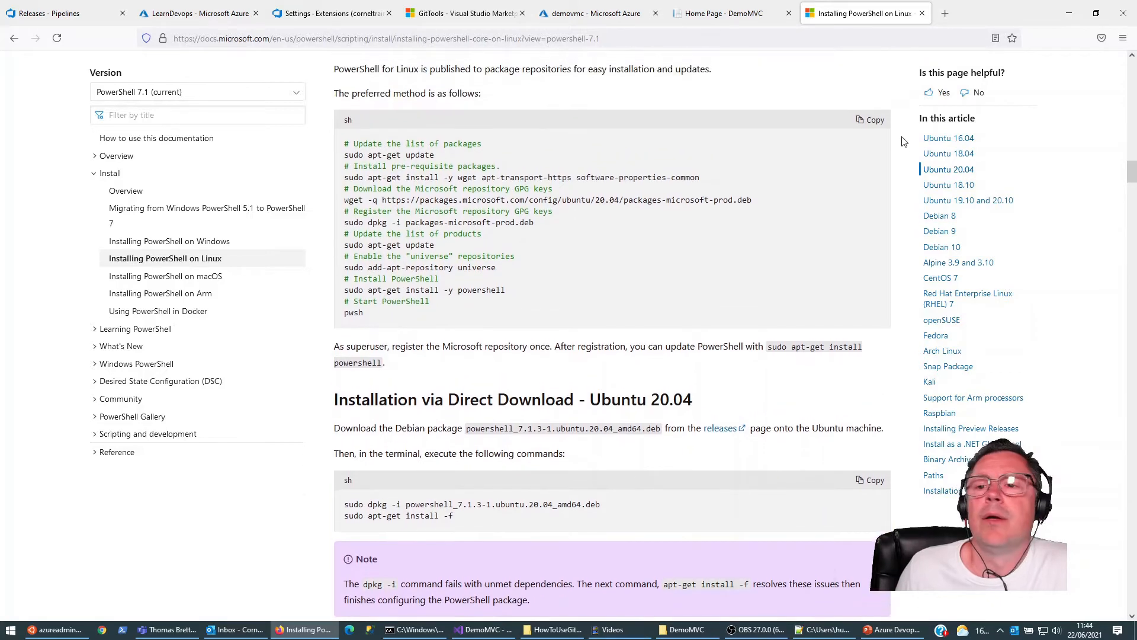
left_click(870, 121)
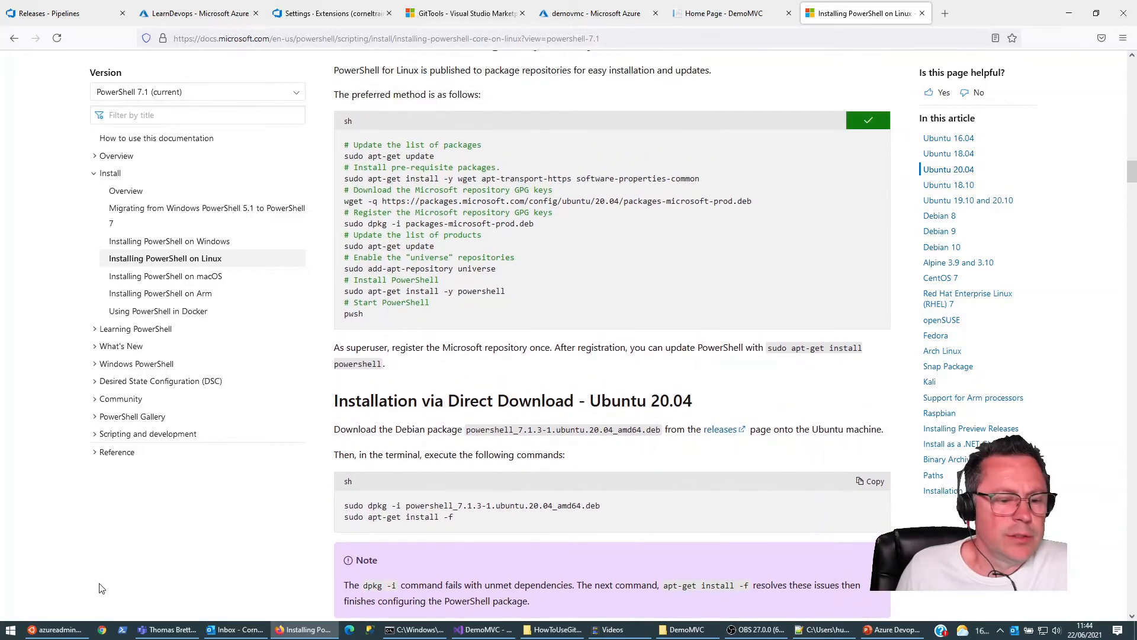
left_click(57, 629)
right_click(673, 302)
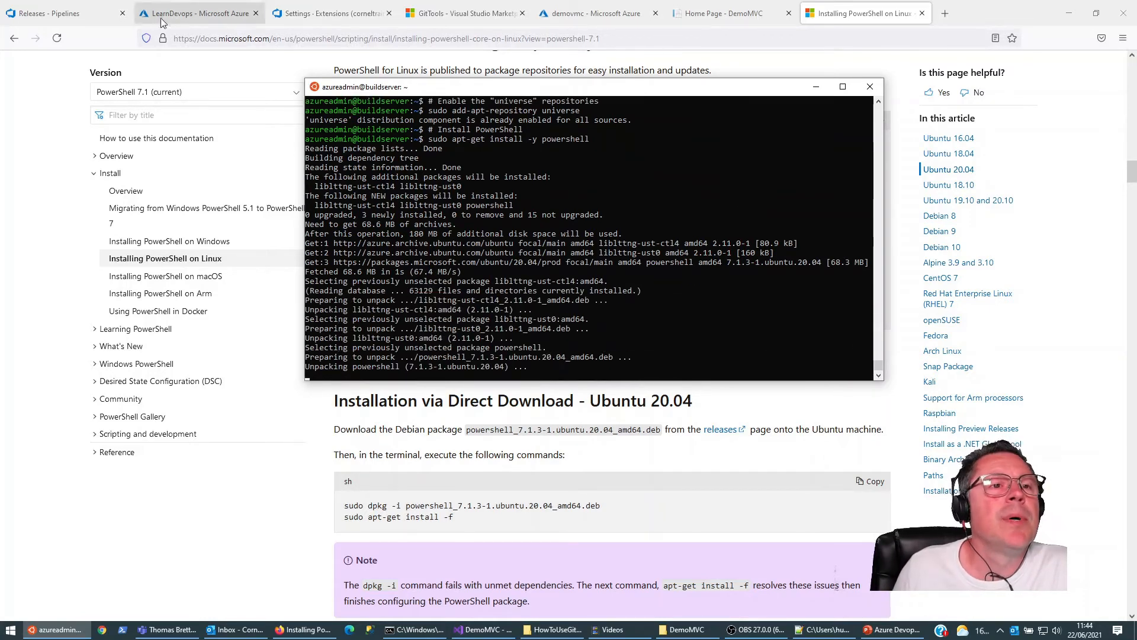
Step: Switch back to the release pipeline, start a new release and list the available _LearnDevops-CI artifact versions
left_click(84, 10)
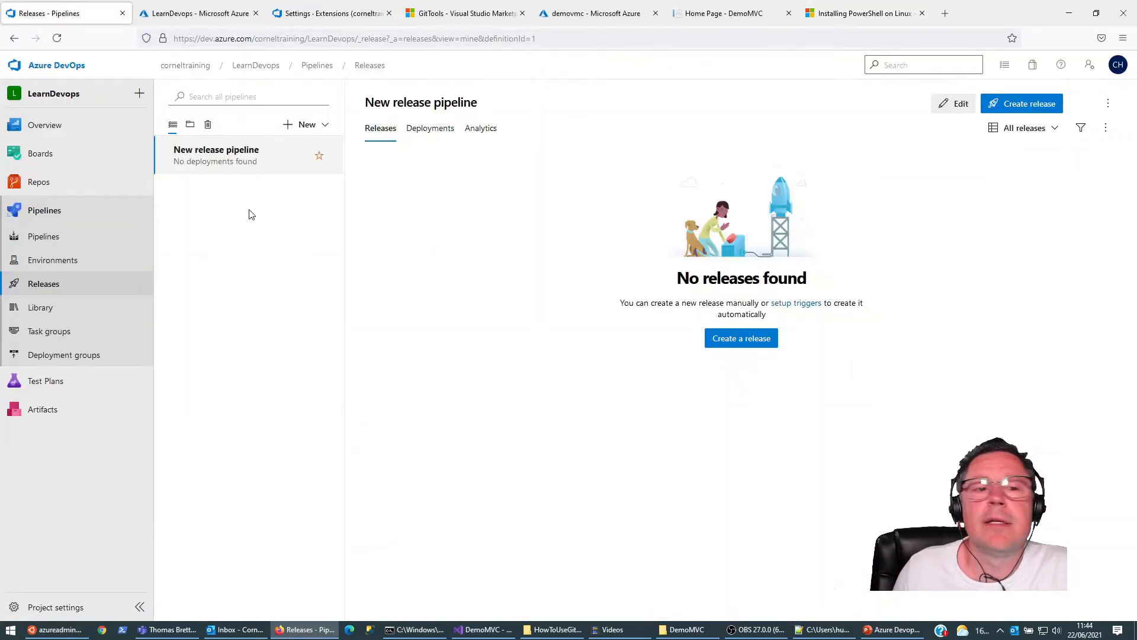
left_click(742, 341)
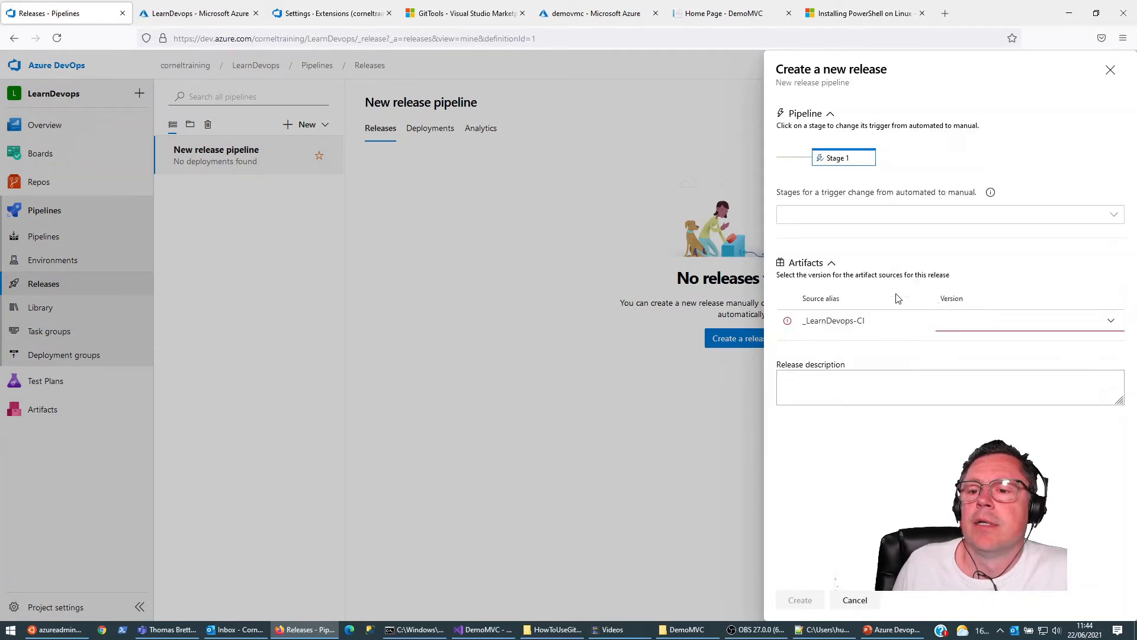
left_click(1110, 321)
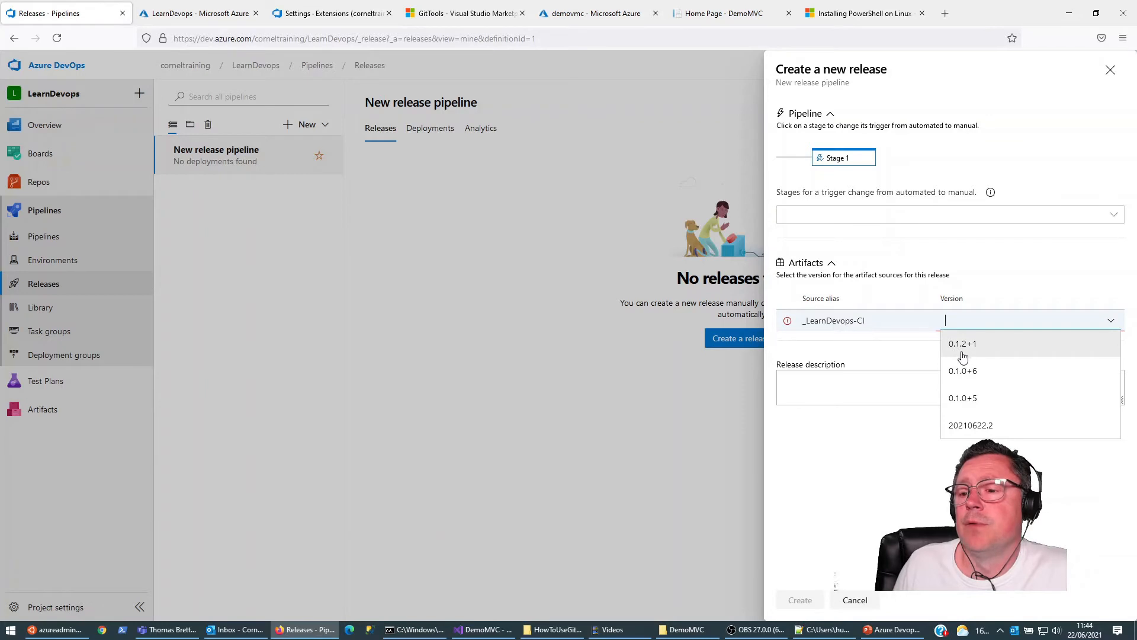
Step: Examine the FullSemVer entry in the GitVersion output in the Windows command prompt, and minimize that window
left_click(408, 629)
scroll(455, 270, "up", 4)
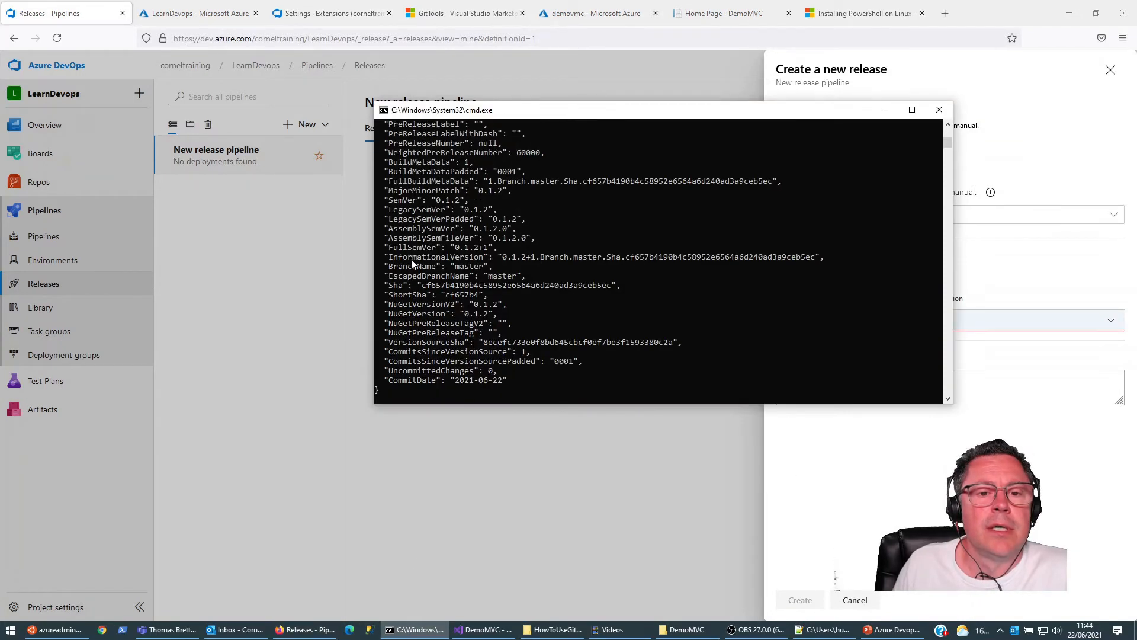
left_click_drag(385, 247, 436, 253)
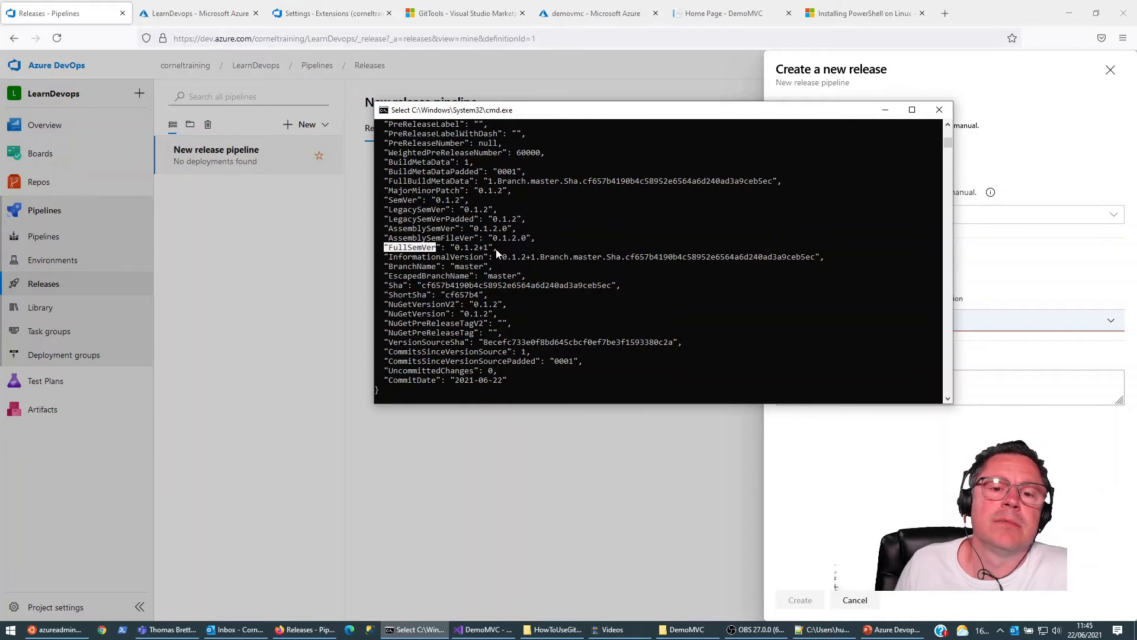
left_click(885, 110)
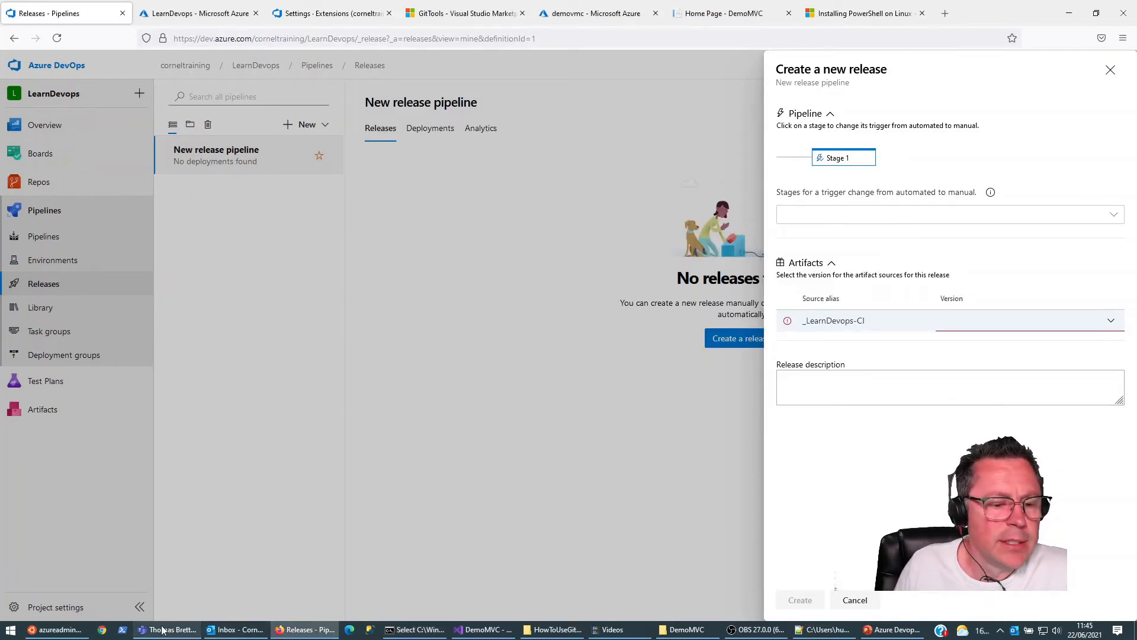
Step: Reboot the build server from its terminal with the command sudo reboot
left_click(56, 629)
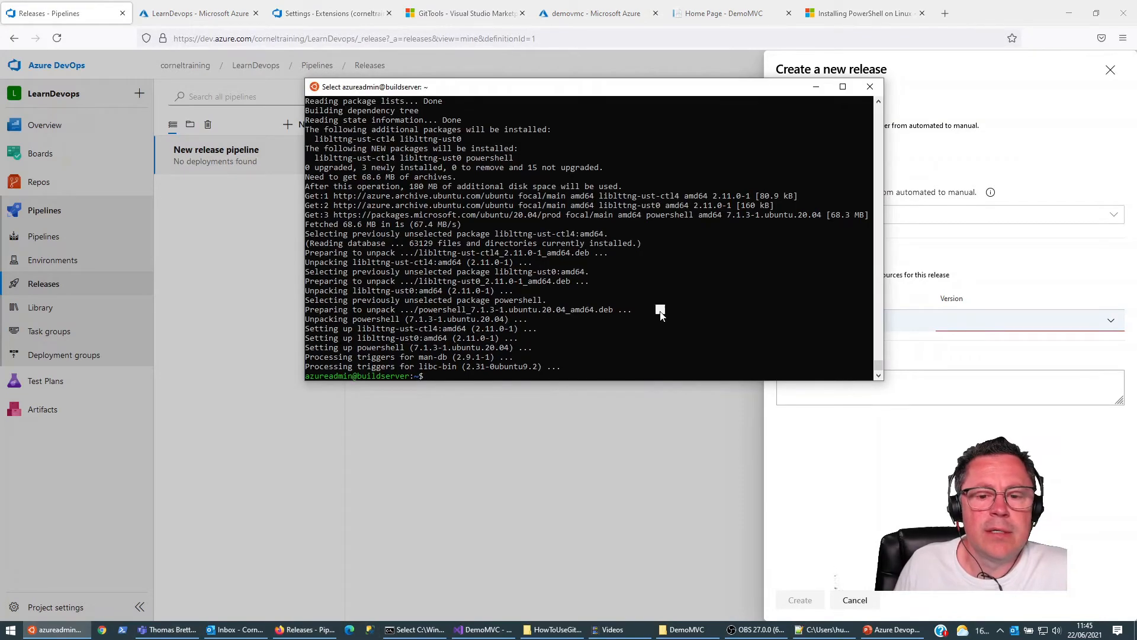
left_click(689, 284)
type("rebooo")
key("BackSpace")
type("t")
key("Home")
type("sudo")
key("Return")
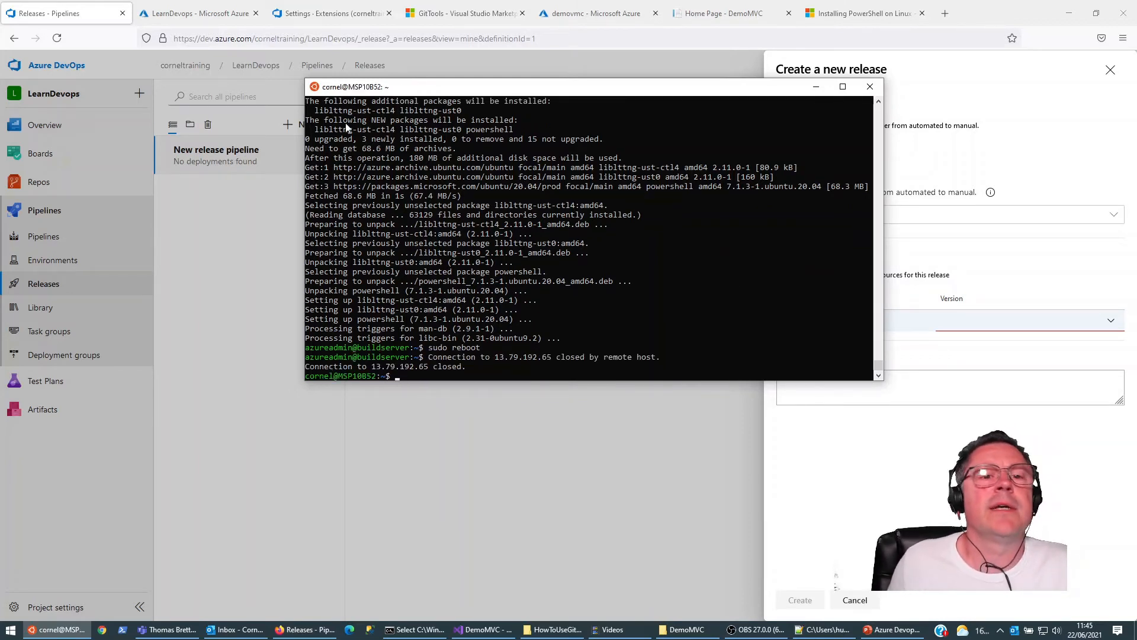
Step: Return to the maximized browser, close the new release form and open the LearnDevops-CI pipeline's azure-pipelines.yml for editing
left_click_drag(1018, 4, 144, 106)
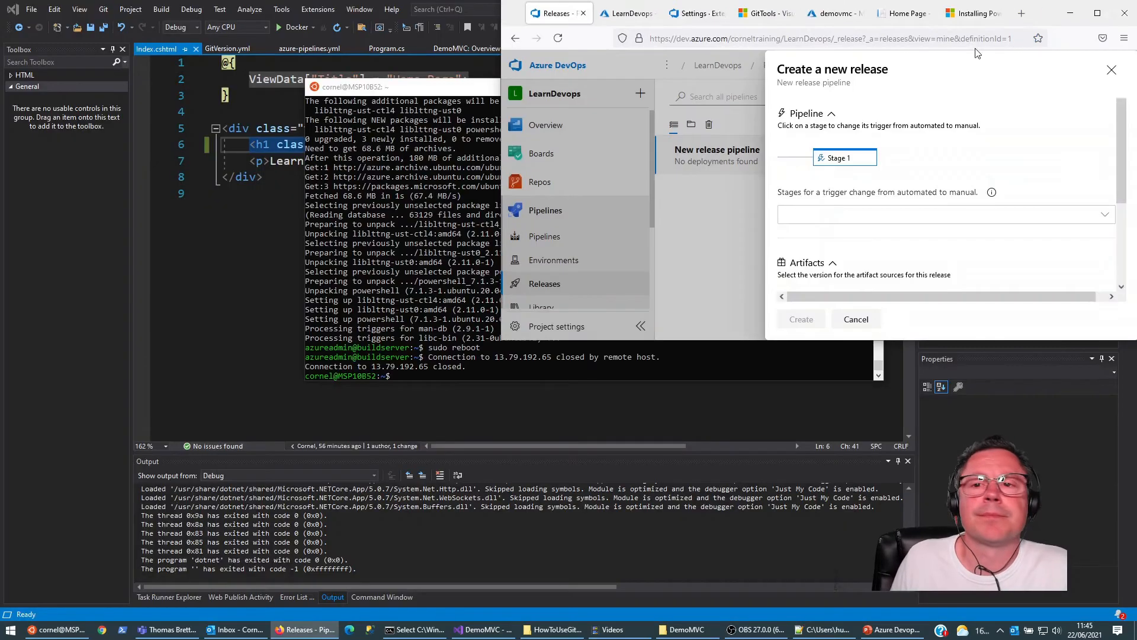
left_click(1098, 12)
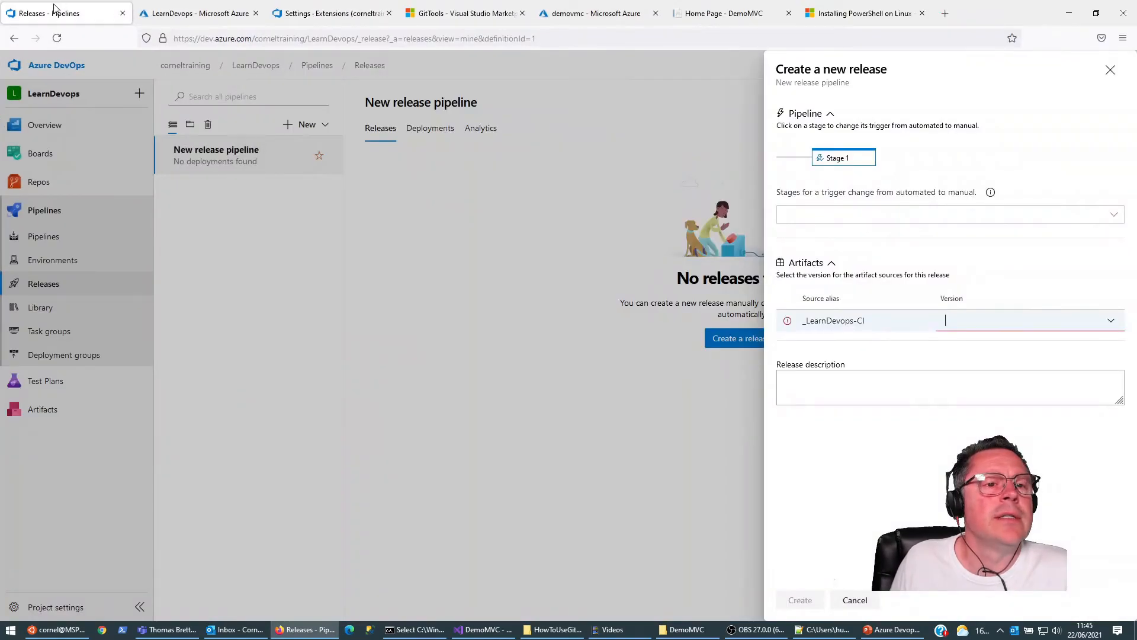
left_click(1110, 70)
left_click(40, 238)
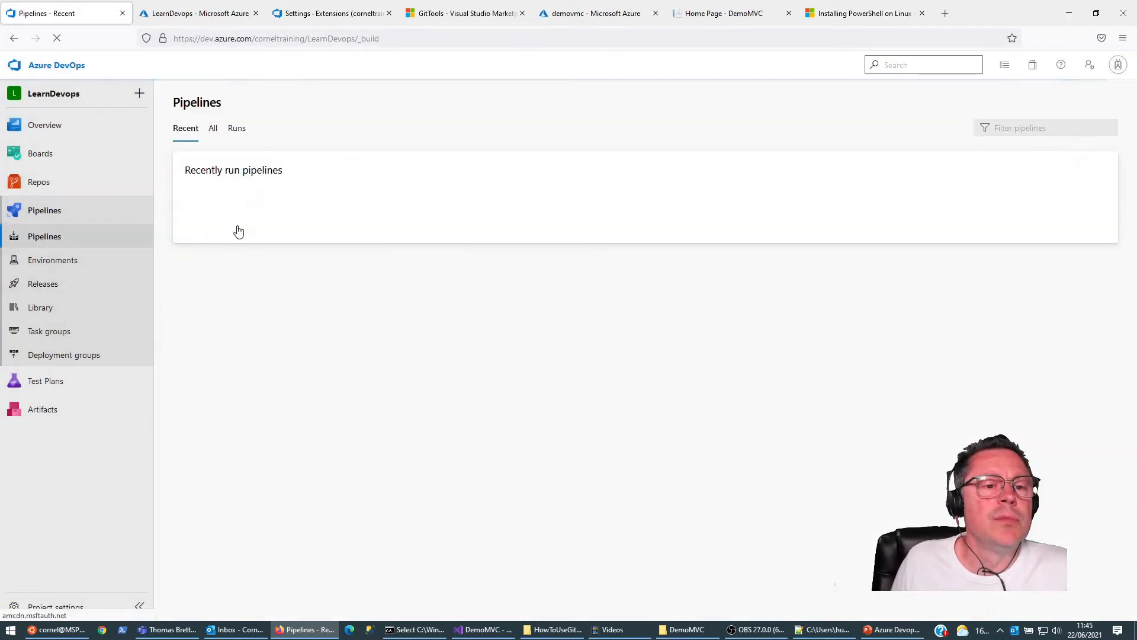
left_click(239, 229)
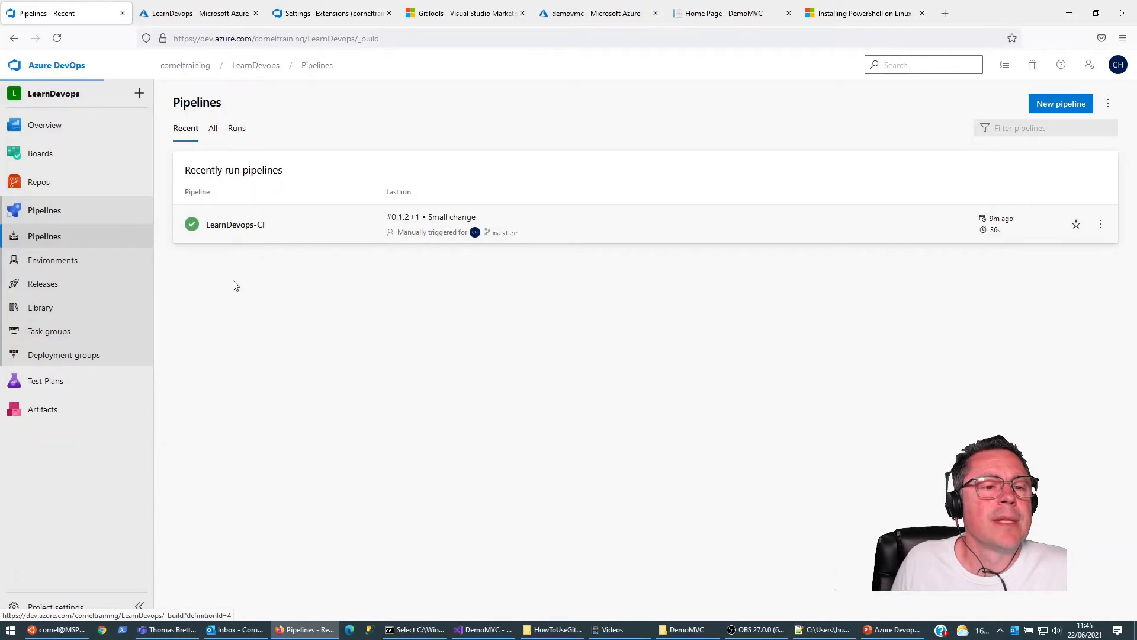
left_click(992, 104)
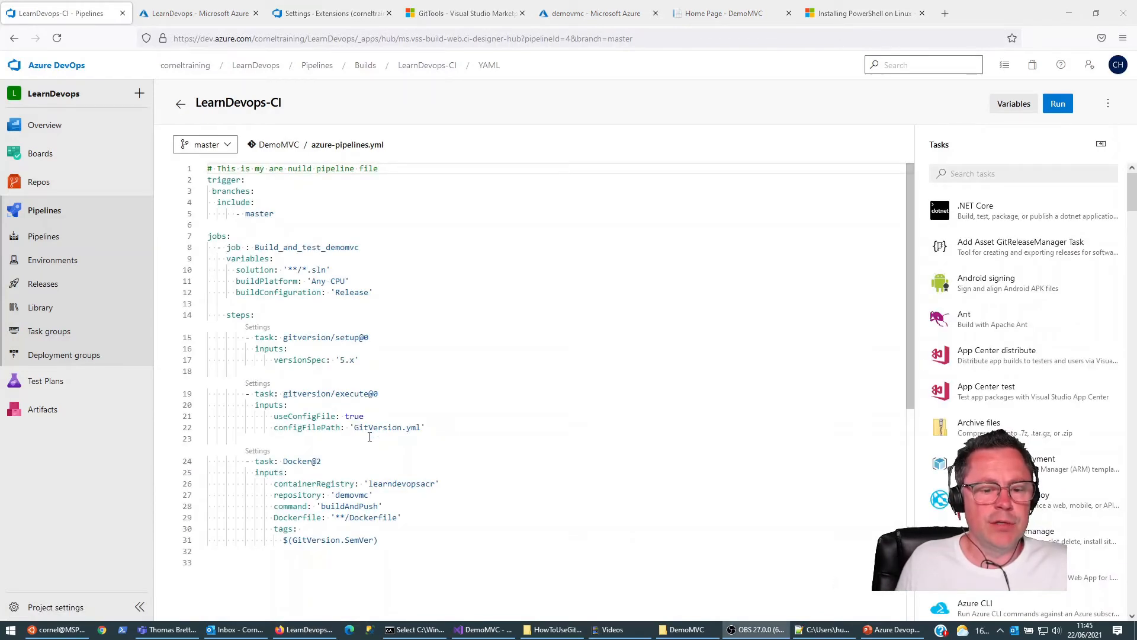
Step: Open the gitversionexecute log of LearnDevops-CI run #0.1.2+1 and examine the line that updates the build number
left_click(44, 237)
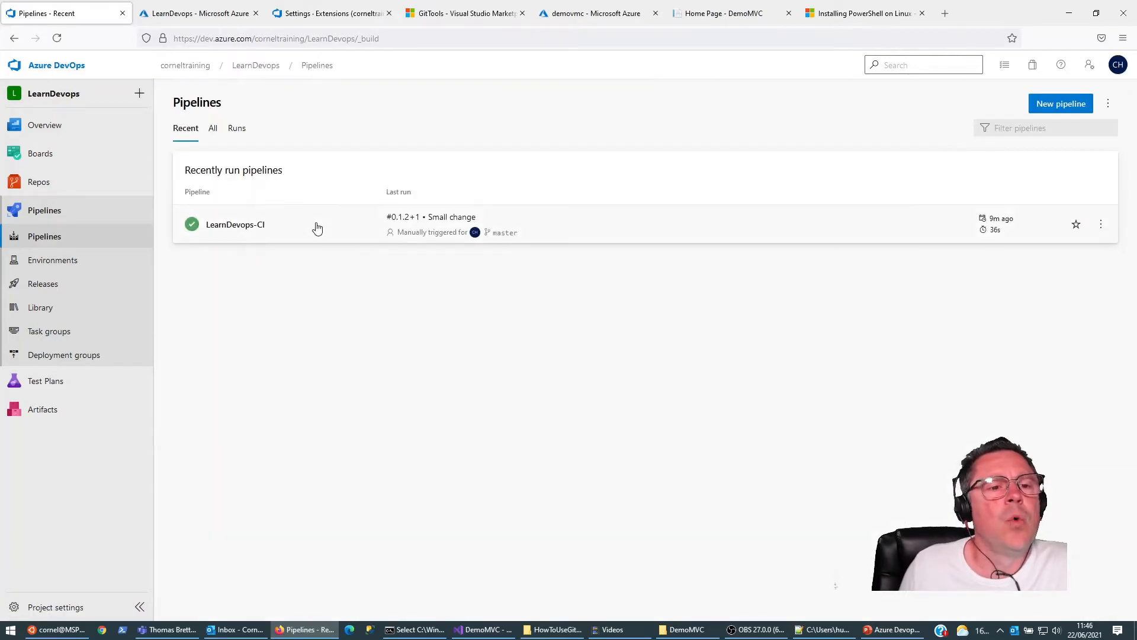
left_click(230, 231)
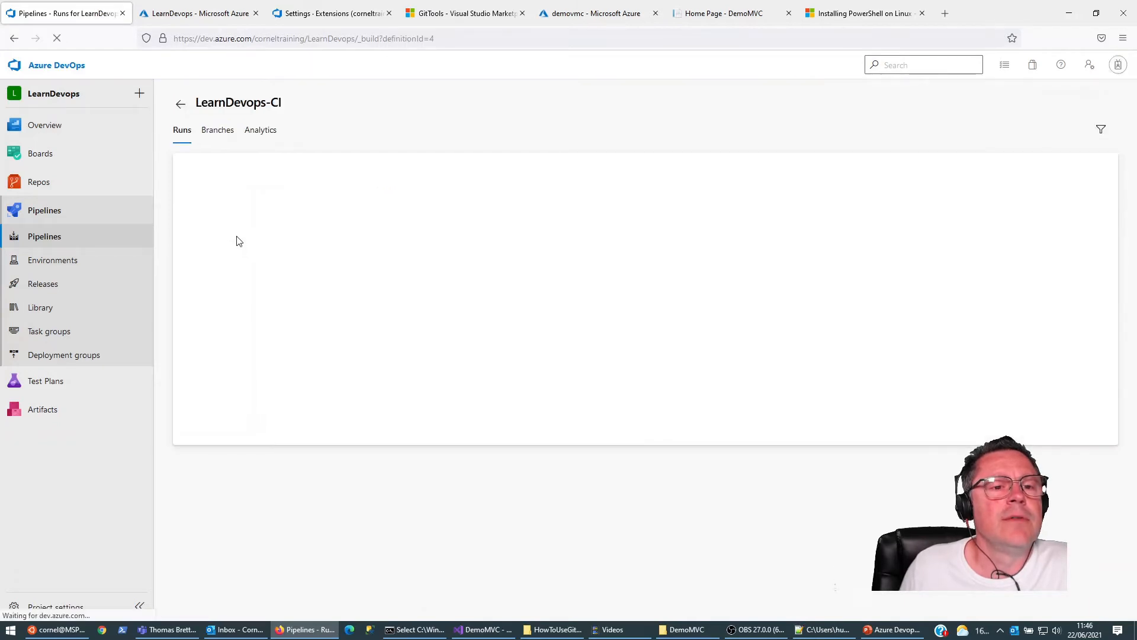
left_click(241, 191)
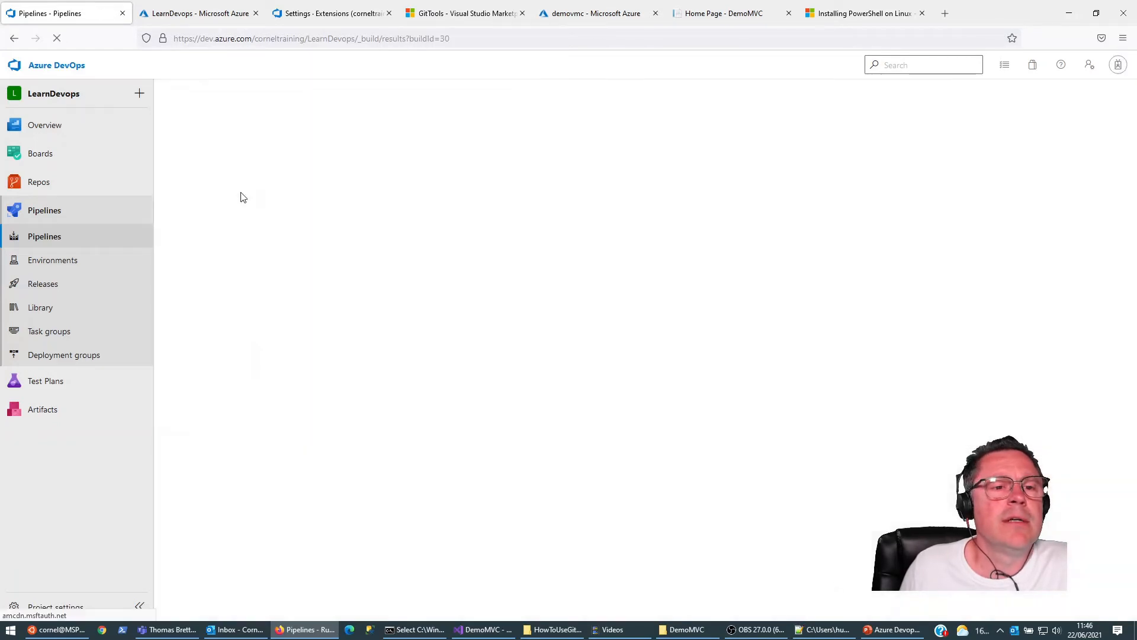
left_click(222, 391)
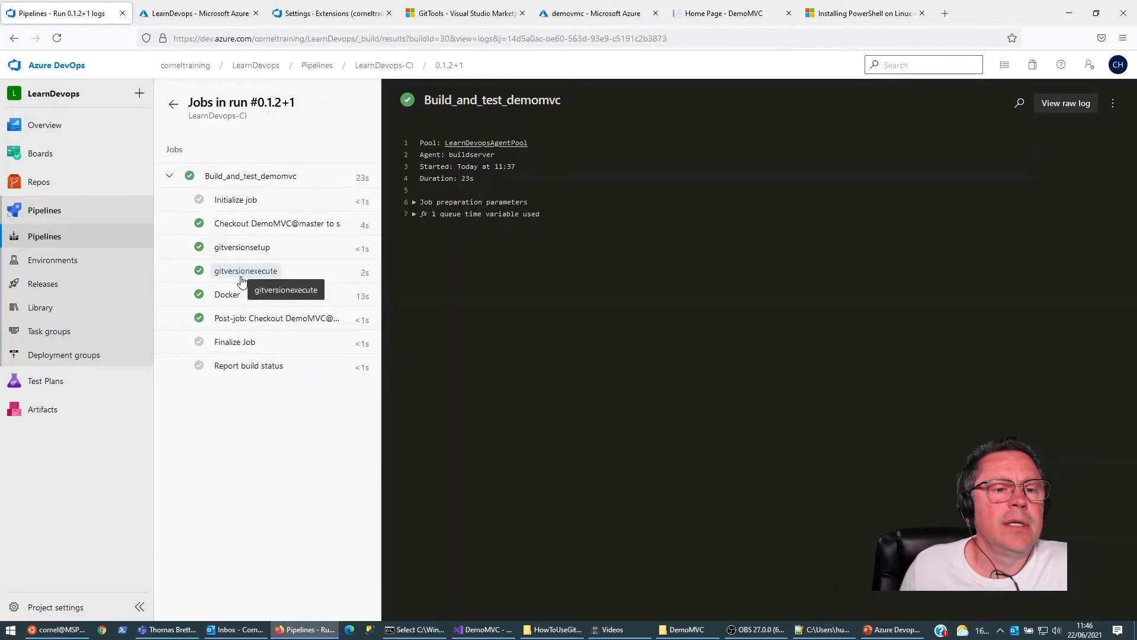
left_click(241, 278)
scroll(533, 349, "down", 5)
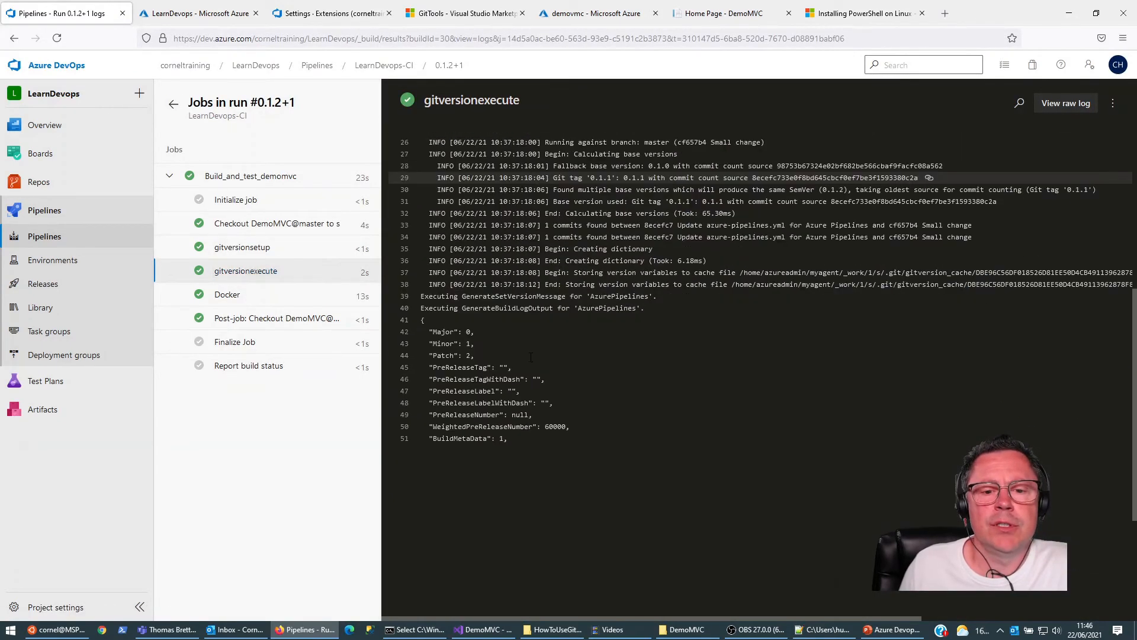
scroll(533, 348, "down", 3)
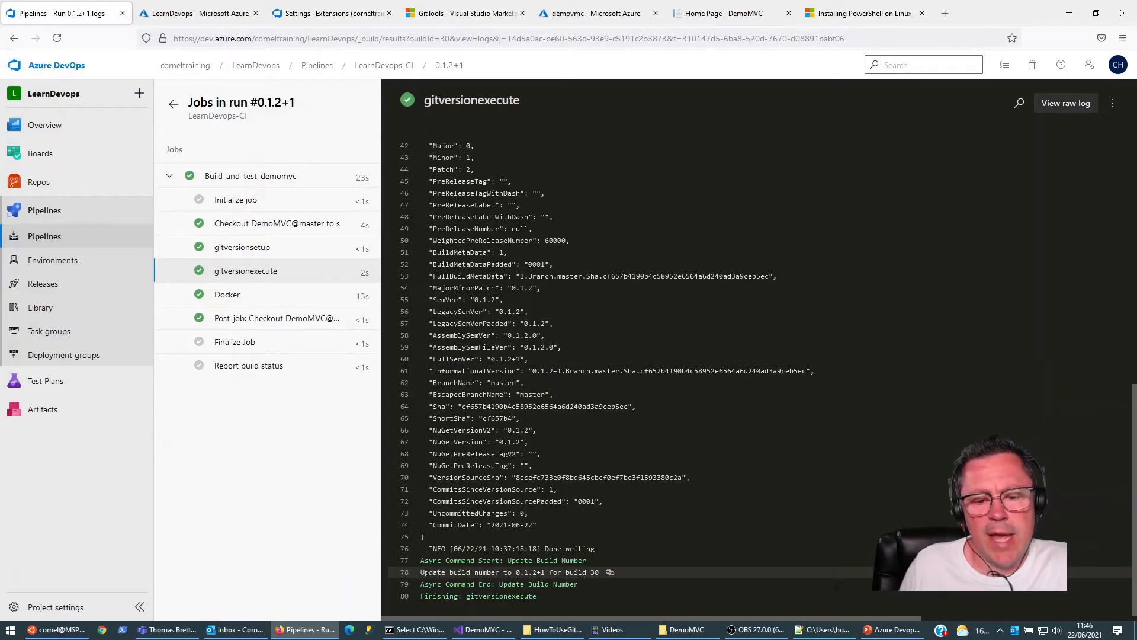
left_click_drag(450, 571, 545, 572)
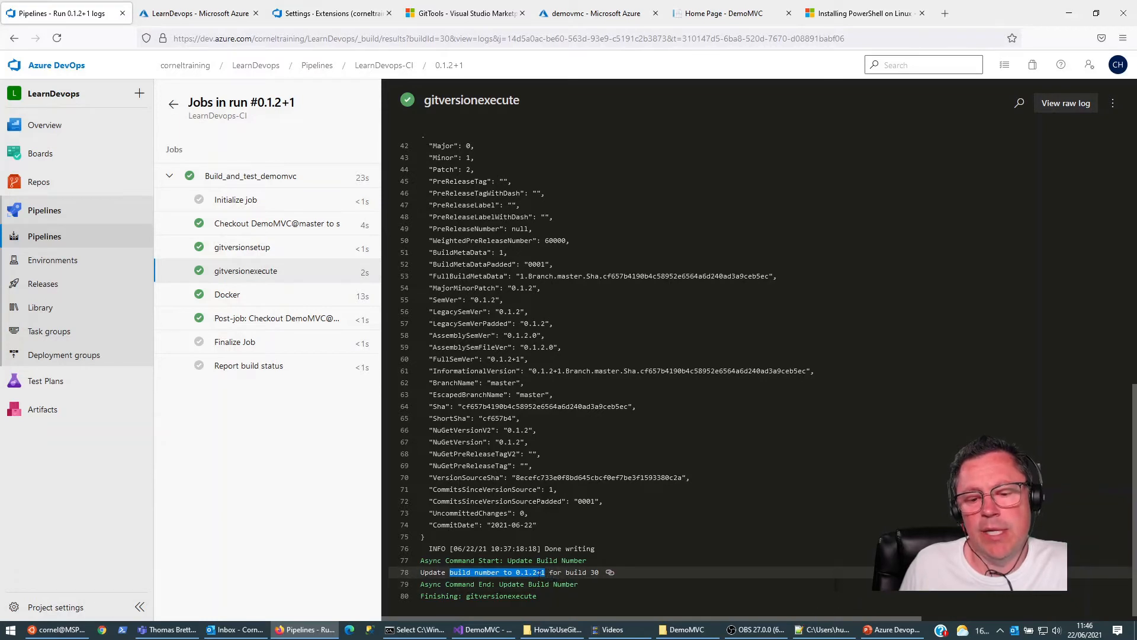
left_click(555, 573)
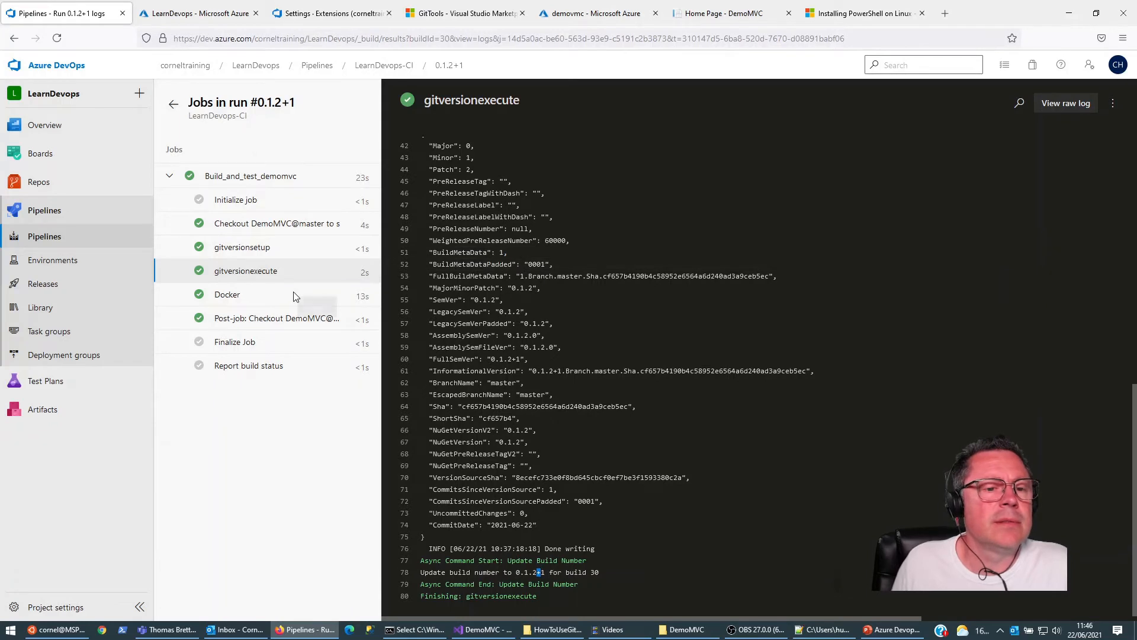
Step: Return to the LearnDevops-CI pipeline from the run log and open its azure-pipelines.yml for editing at the end of the configFilePath line
left_click(46, 240)
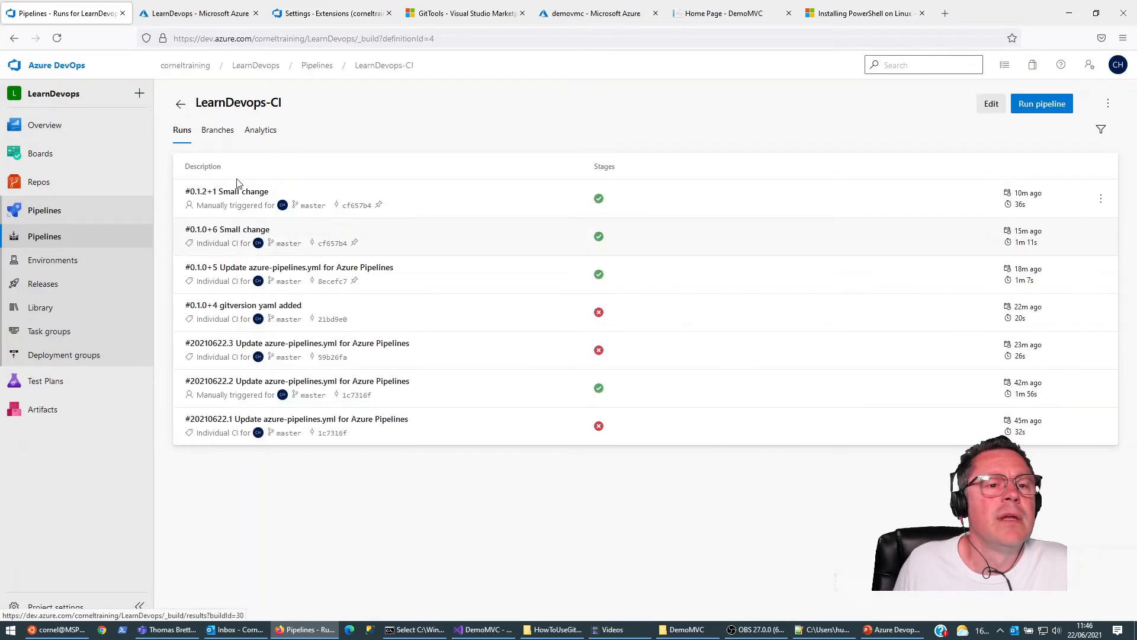
left_click(991, 104)
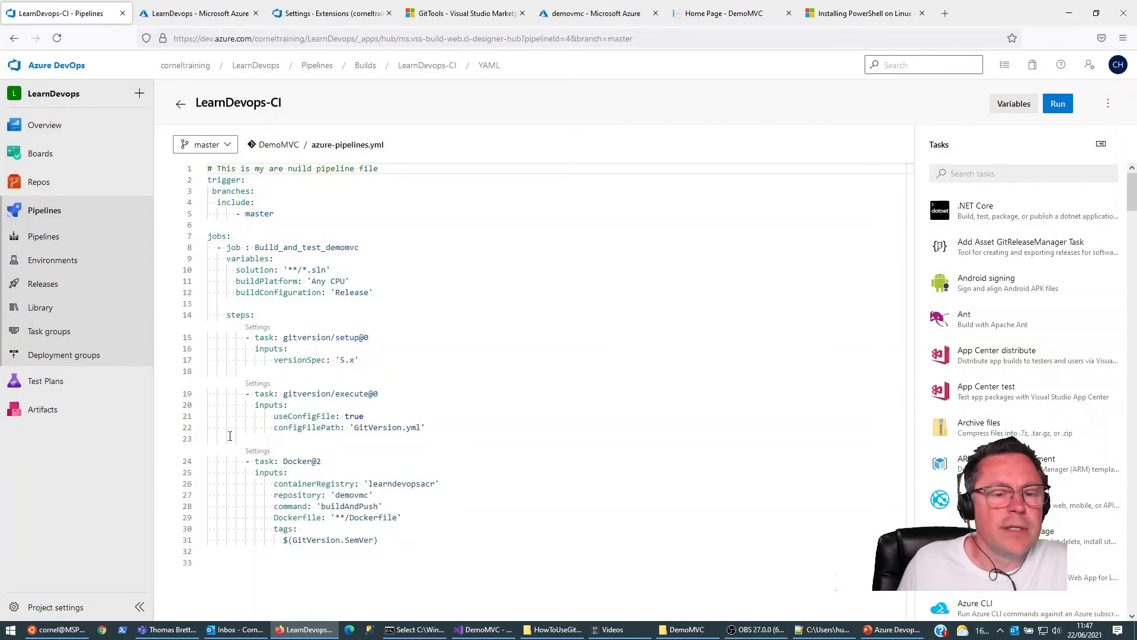
left_click(467, 433)
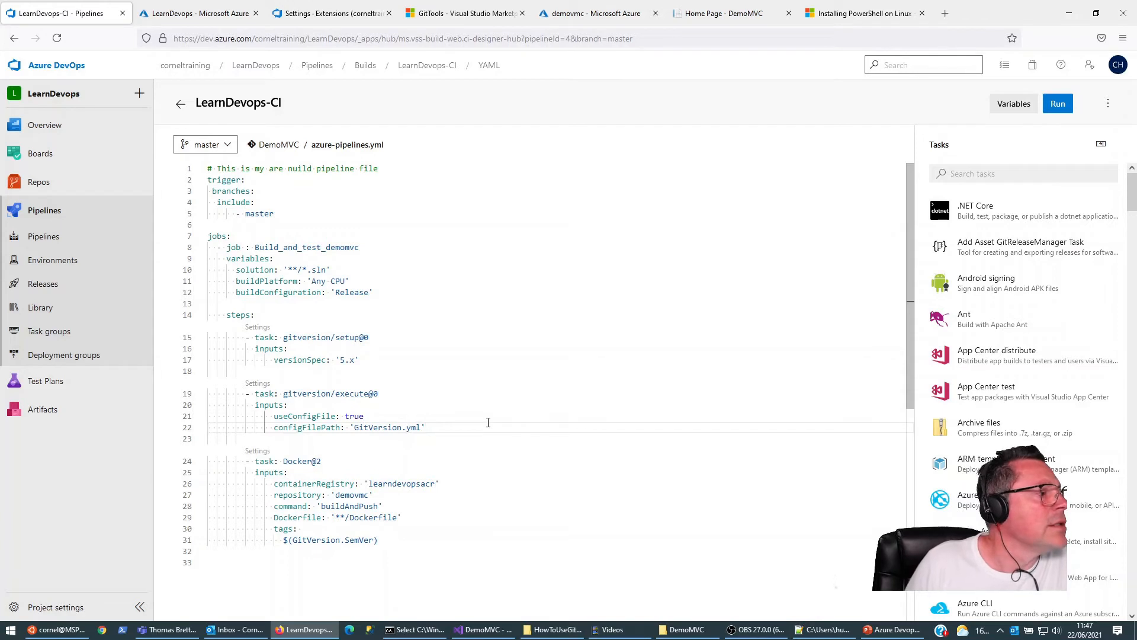
Step: Add a multi-line "- powershell: |" step between the gitversion/execute@0 and Docker@2 tasks, with an indented line for its script
key("Return")
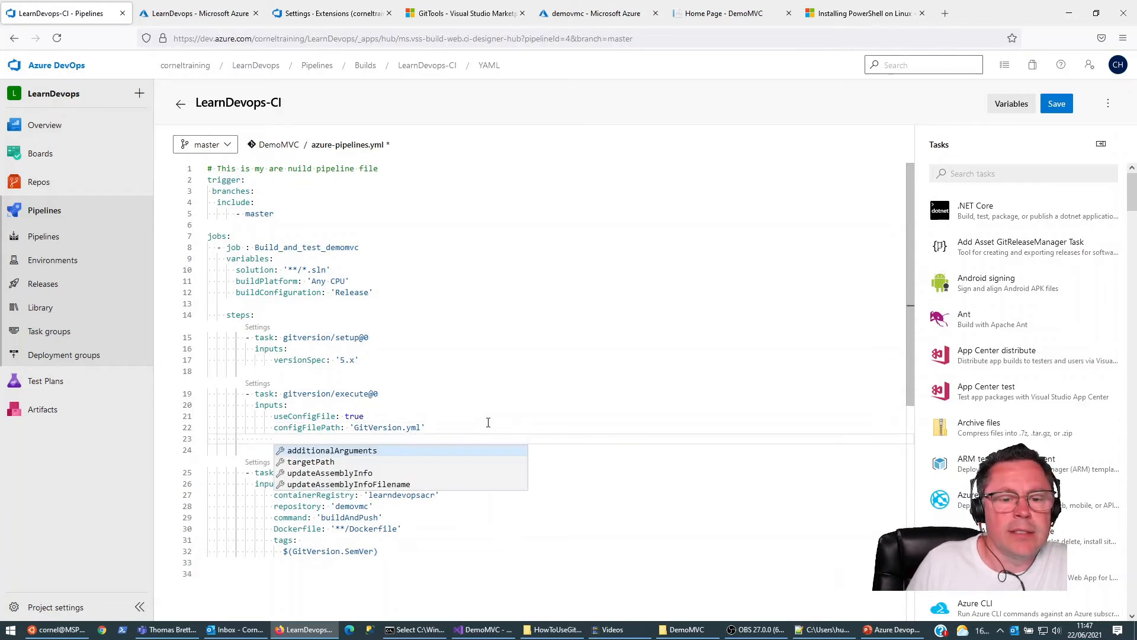
key("BackSpace")
key("BackSpace")
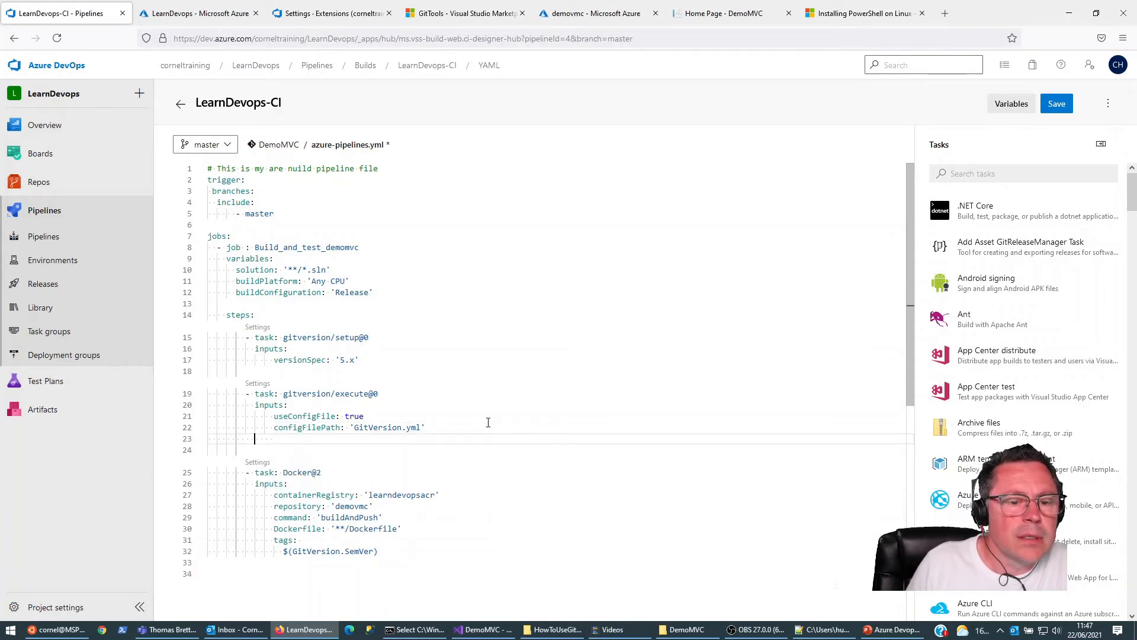
key("Return")
key("BackSpace")
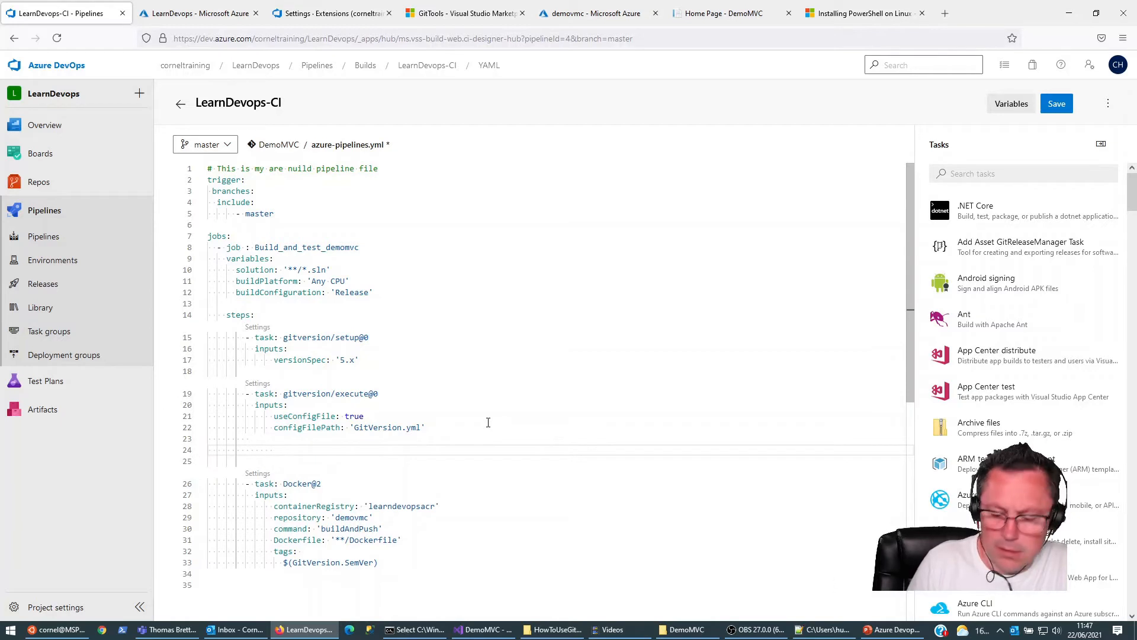
type("-")
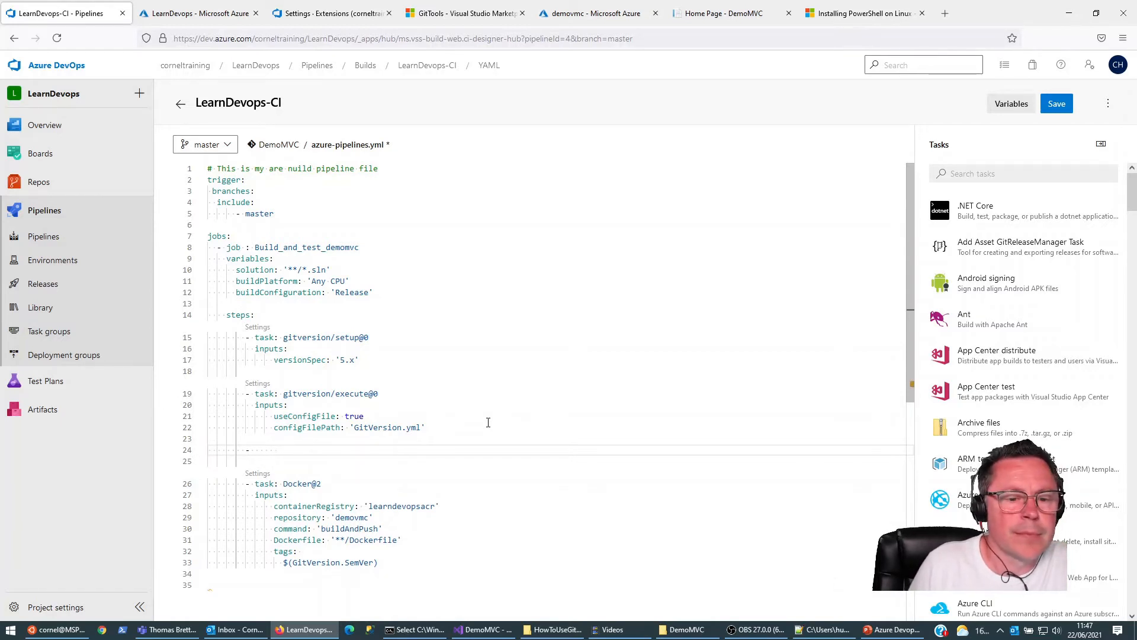
type(" powershell:")
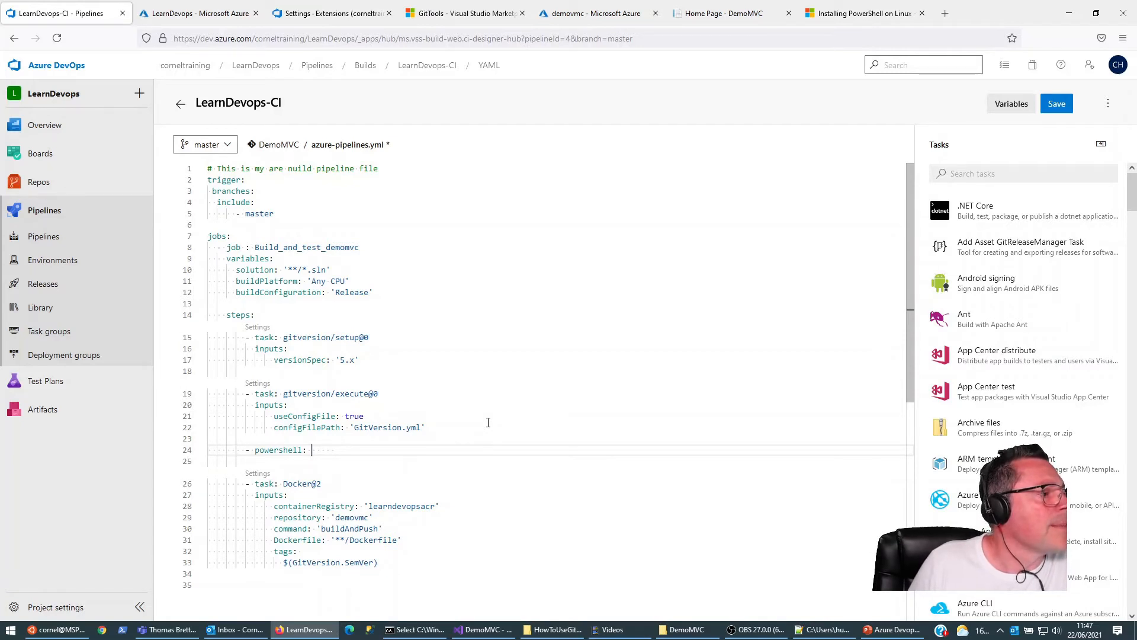
key("Return")
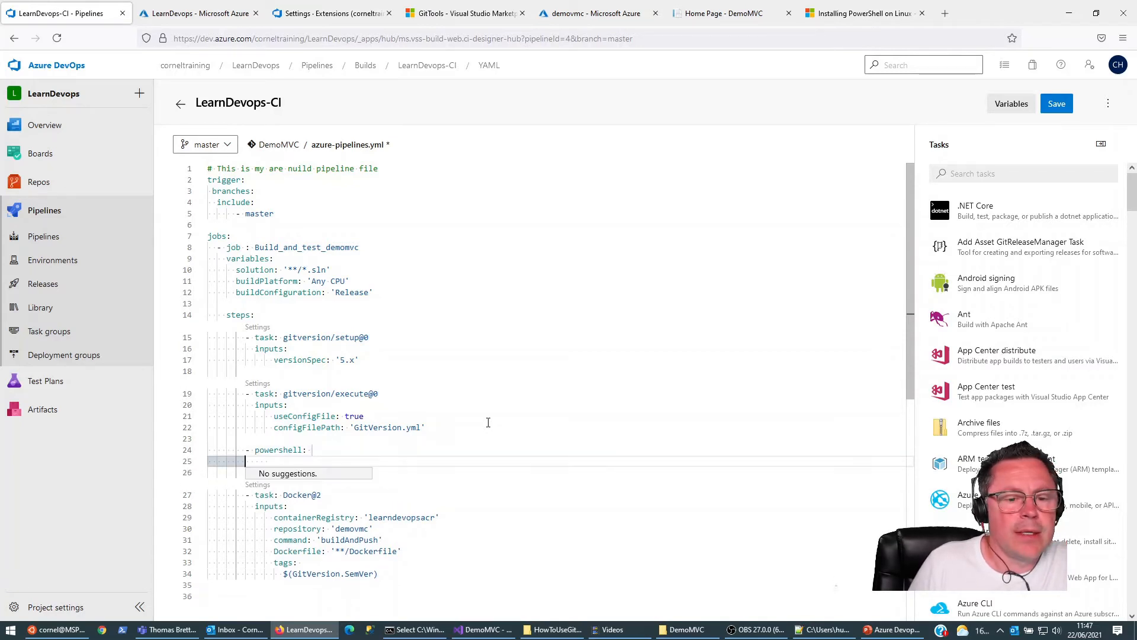
left_click(323, 451)
type("|")
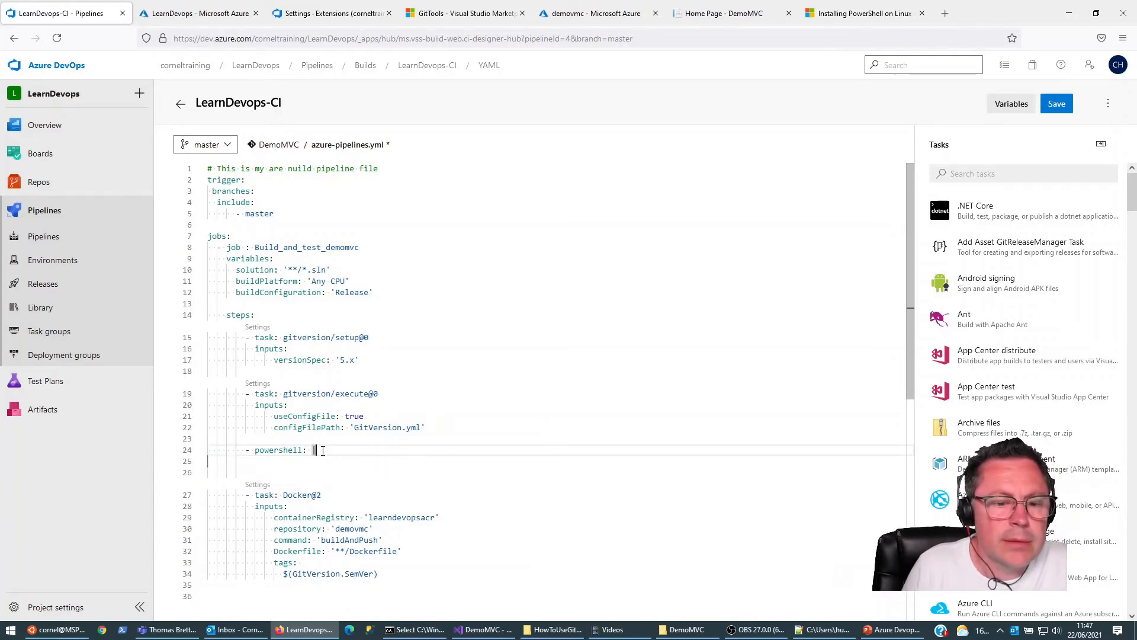
key("Return")
key("Tab")
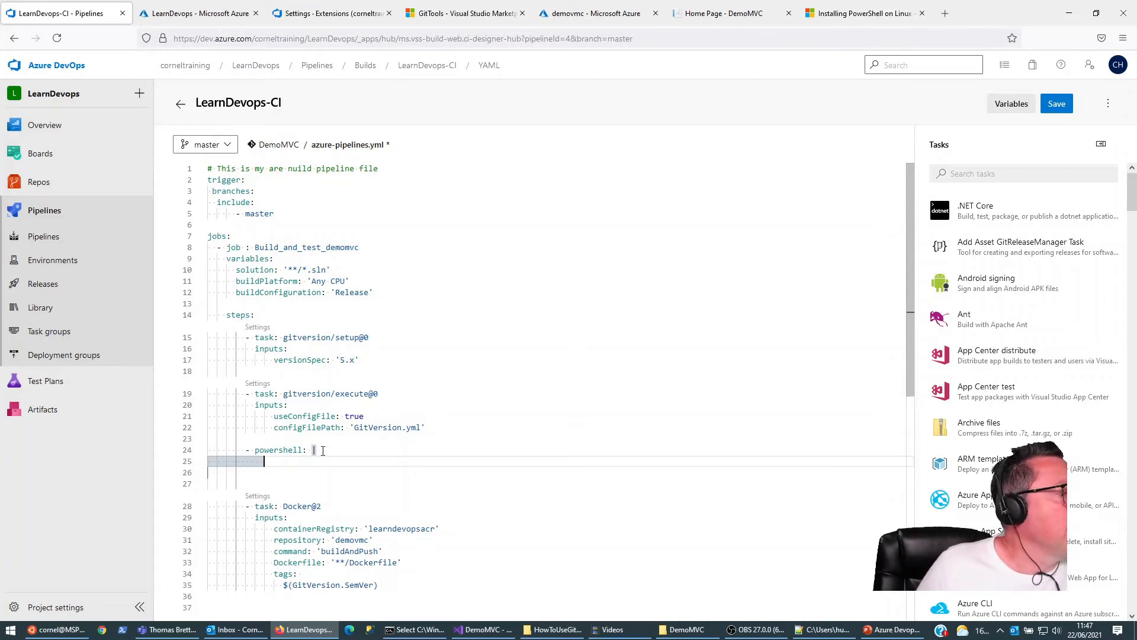
Step: Write the first line of the PowerShell script as $buildNumber=$Env:BUILD_NUMBER
type("$build")
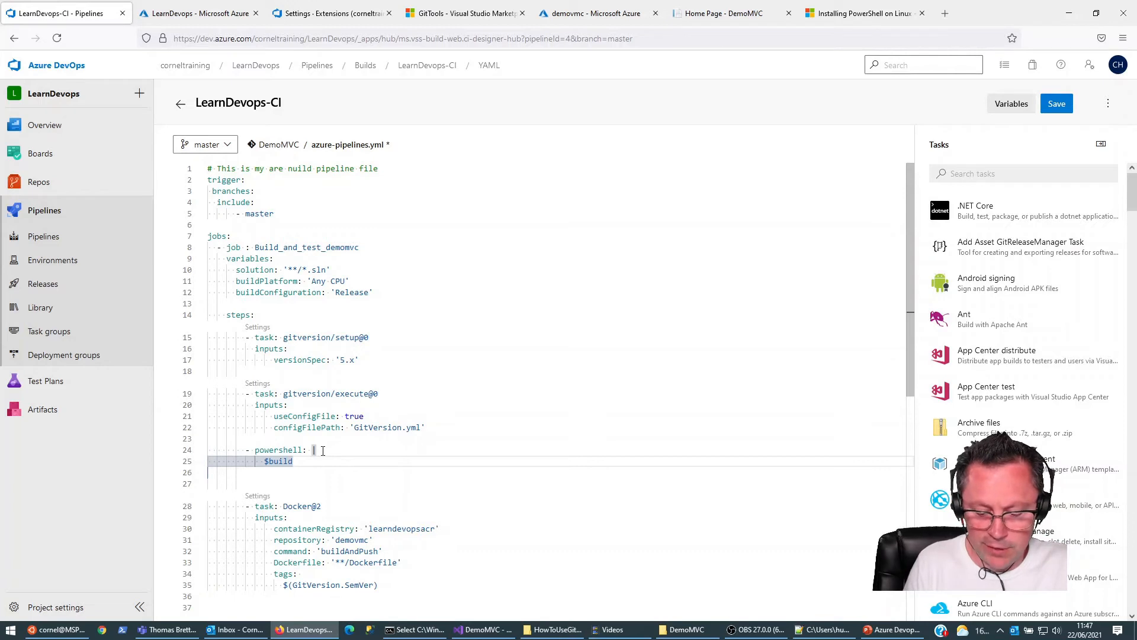
type("Number")
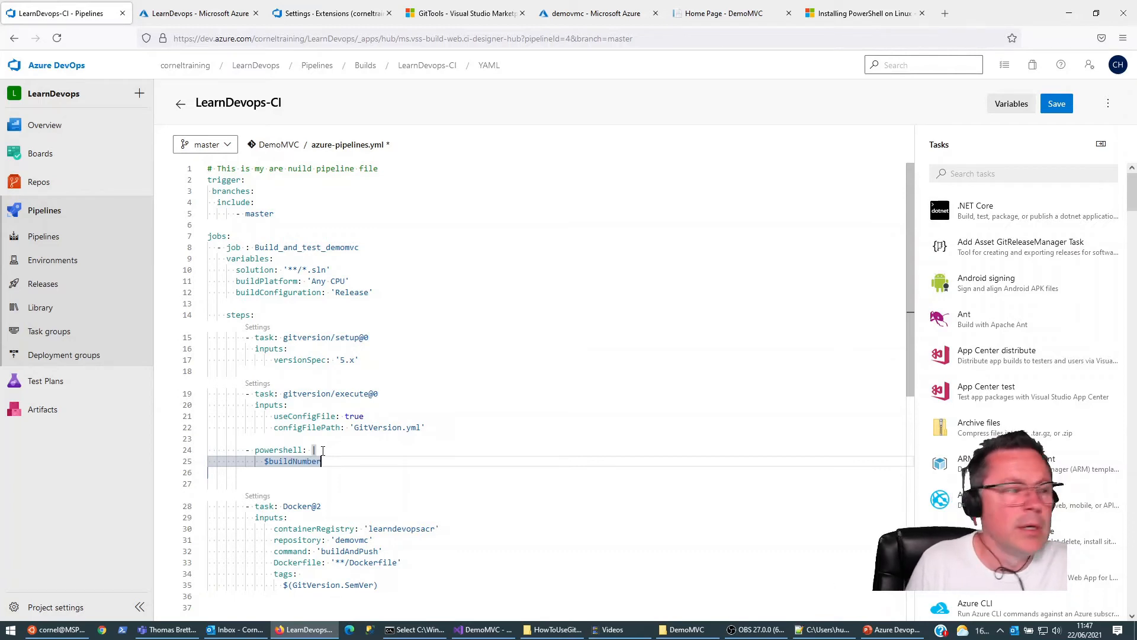
type("=")
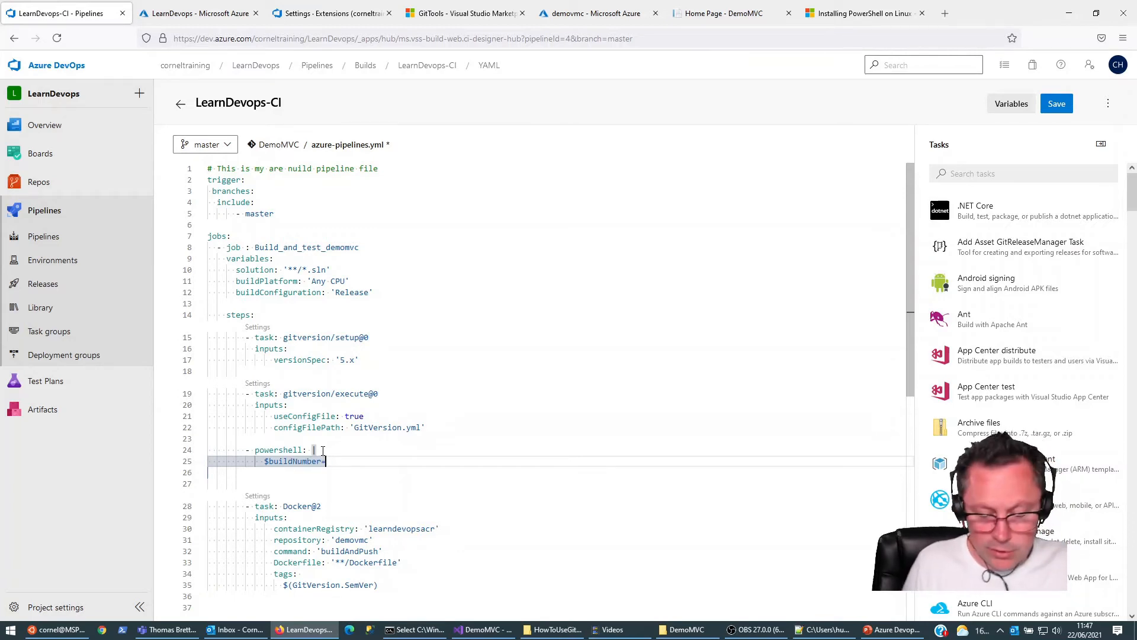
type("$Env:")
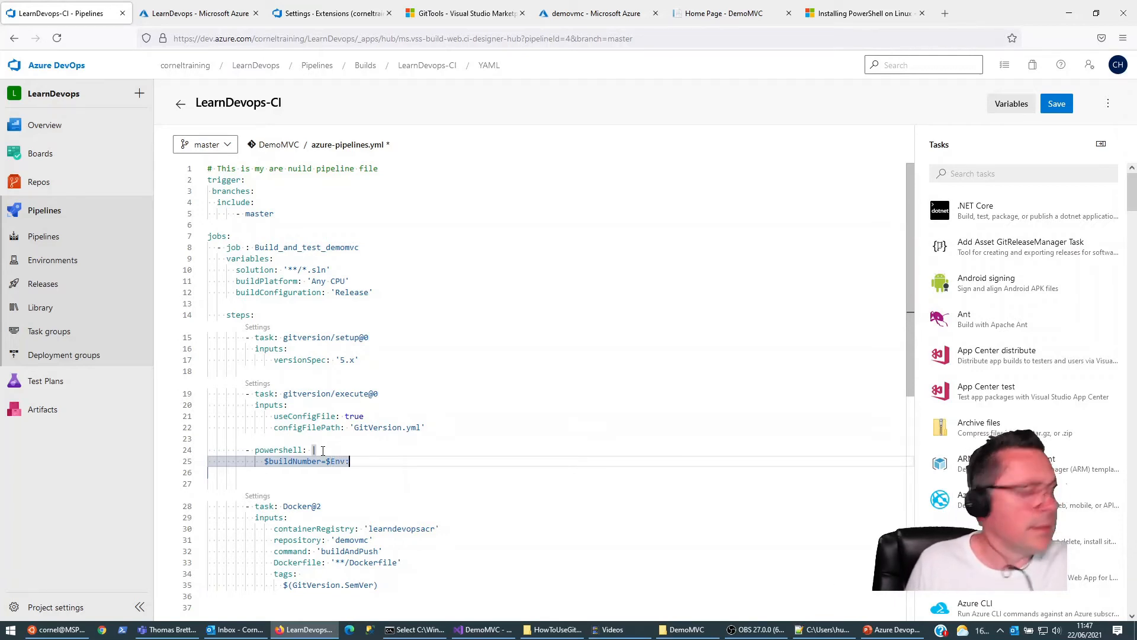
type("BUILD_")
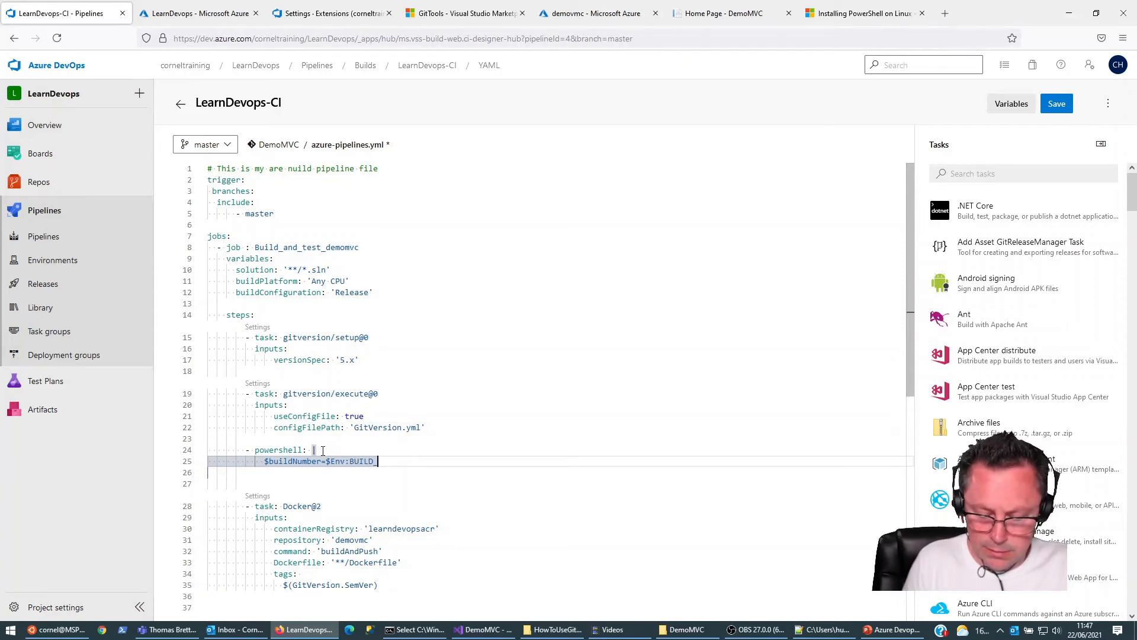
type("NUMBER")
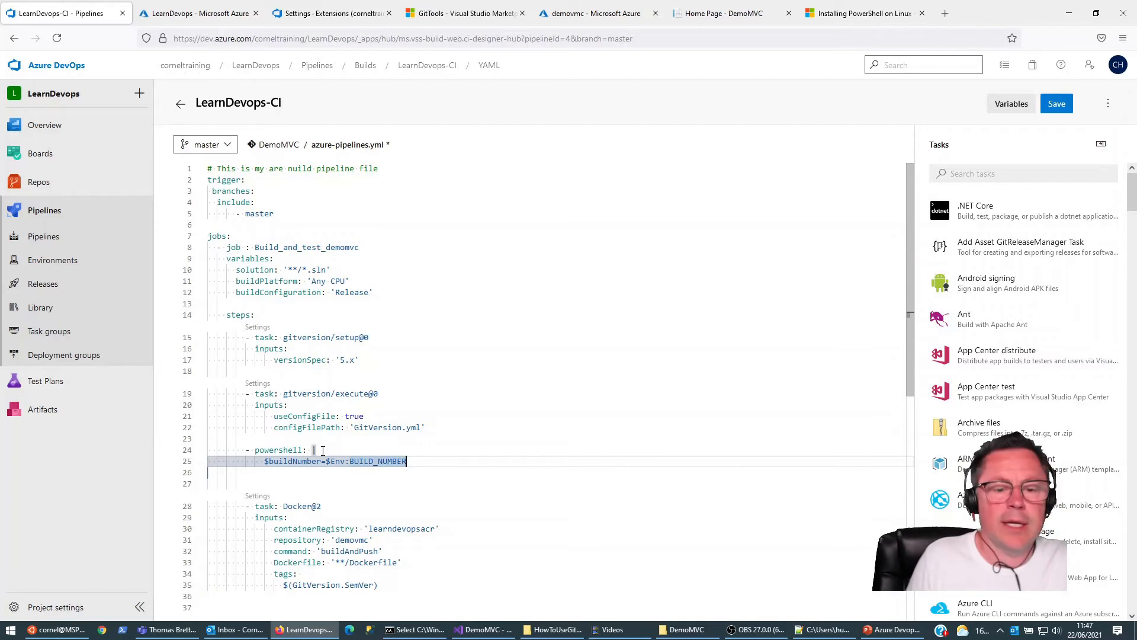
Step: Add a second script line that reassigns the variable: $buildNumber= $buildNumber
key("Return")
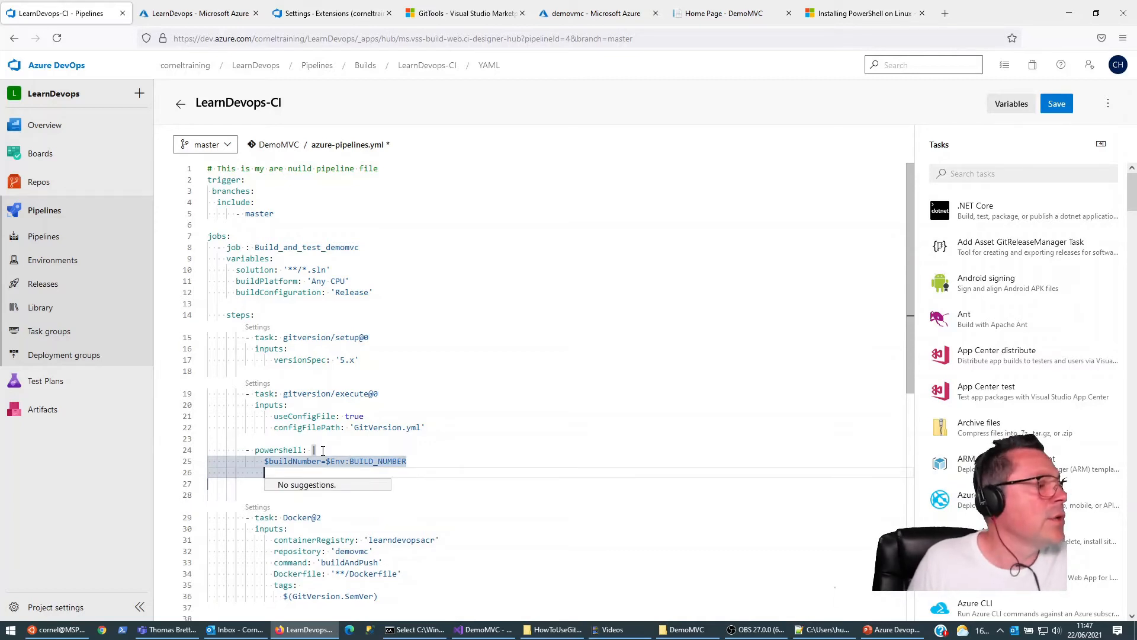
type("$build")
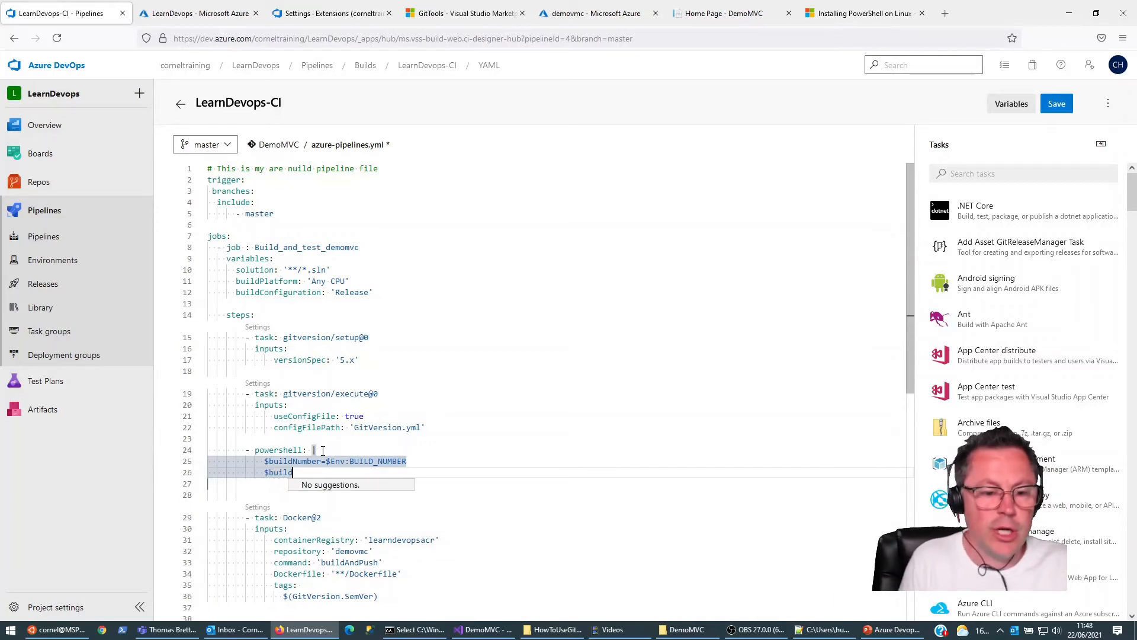
type("Number")
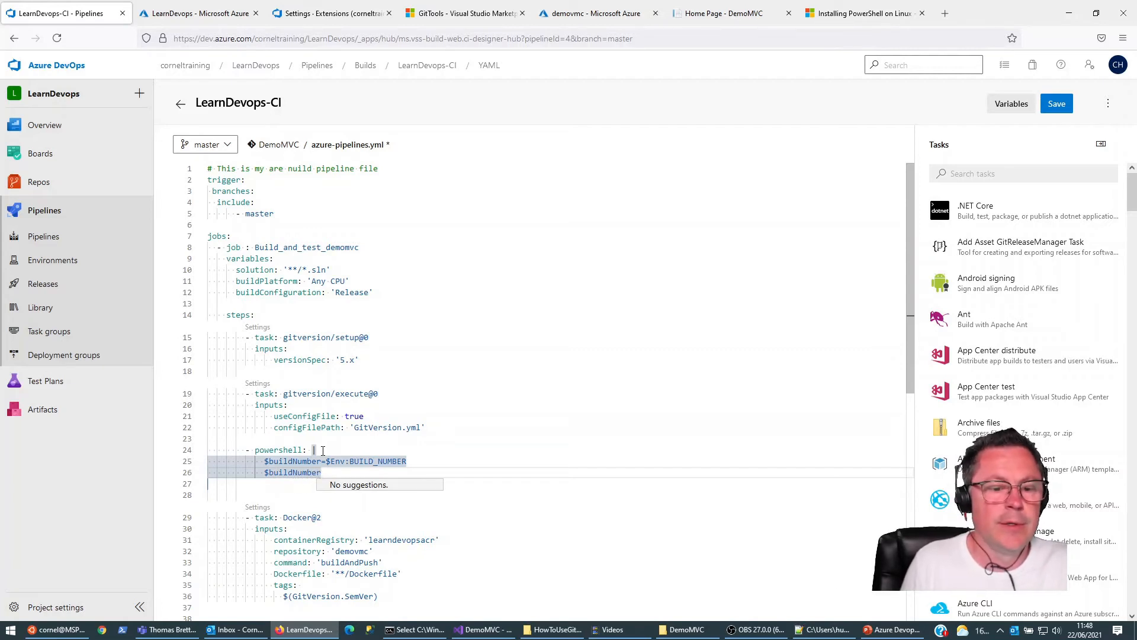
type("= ")
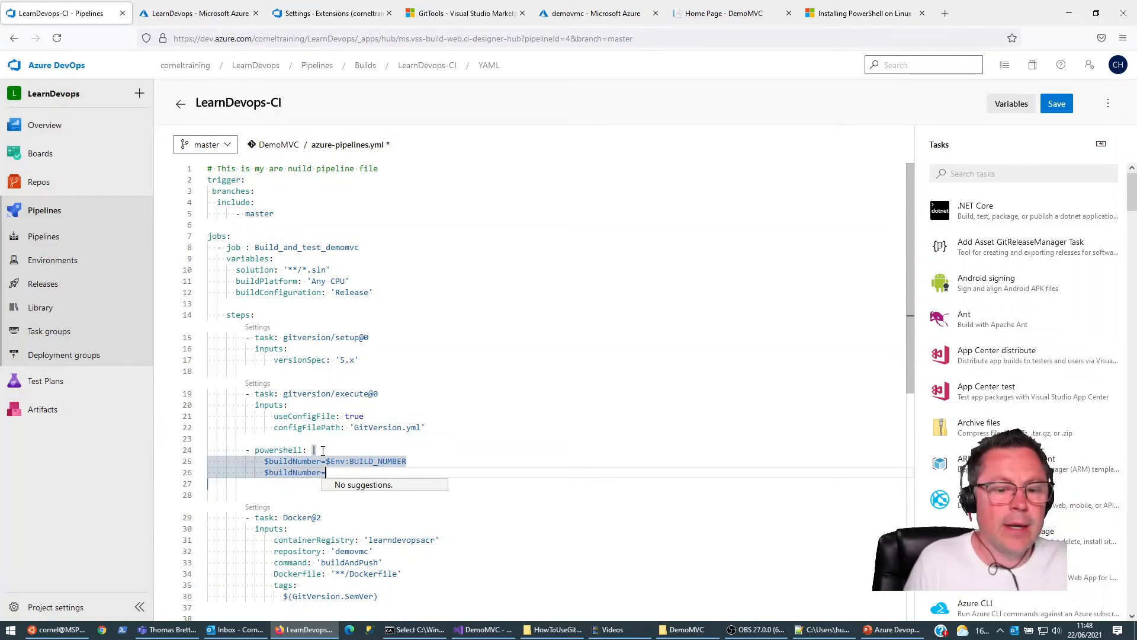
type("$")
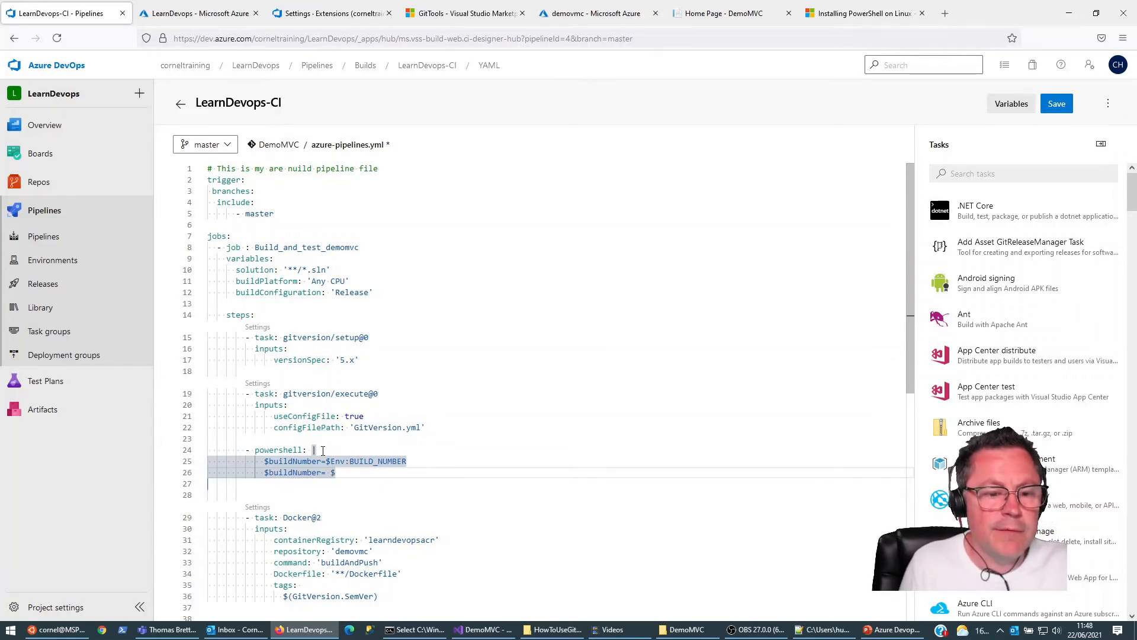
type("buildNumber")
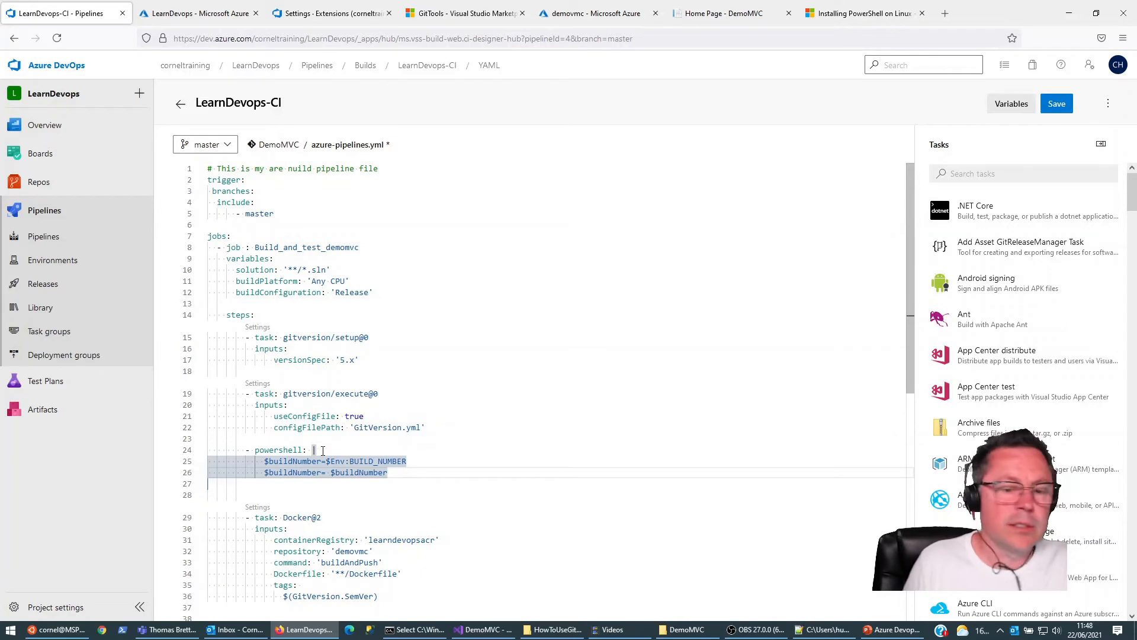
Step: Append .replace("+","-") to the second script line so the plus sign in the build number becomes a hyphen
key("Up")
key("Left")
key("Left")
key("Left")
key("Left")
key("Left")
key("Left")
key("Left")
key("Left")
key("Left")
key("Left")
key("Left")
key("Left")
key("Left")
key("Left")
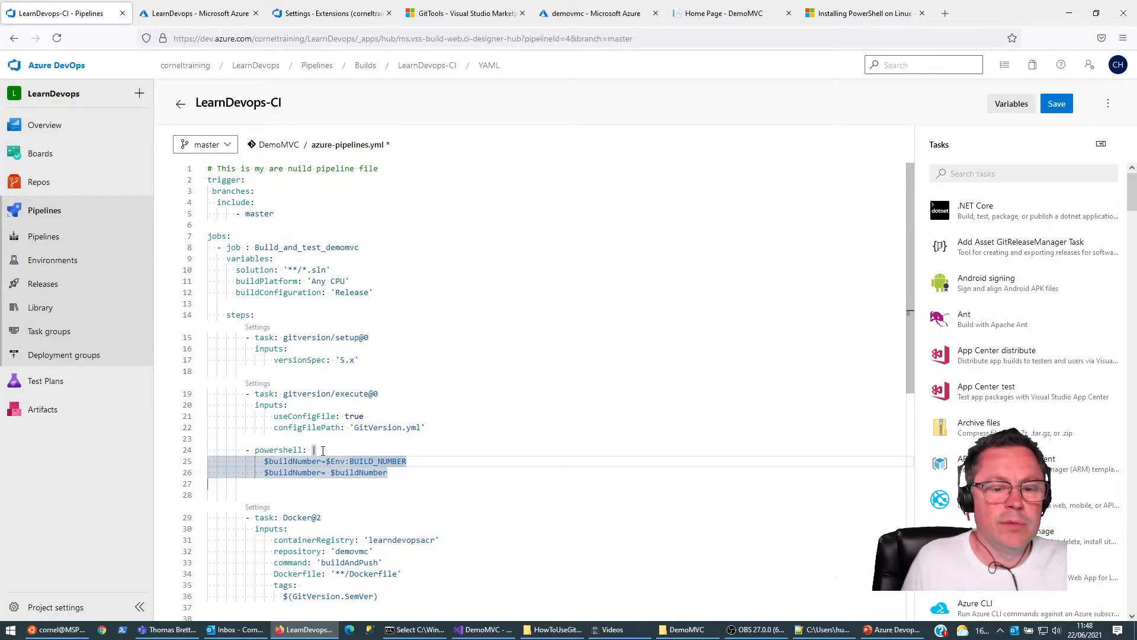
key("Down")
key("End")
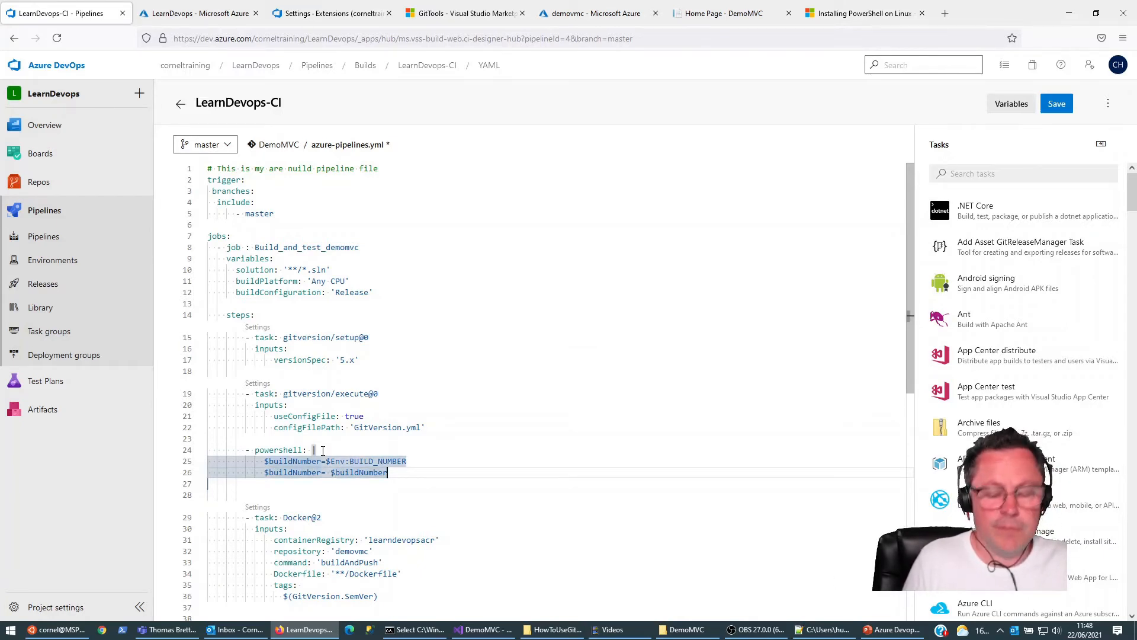
type(".rep")
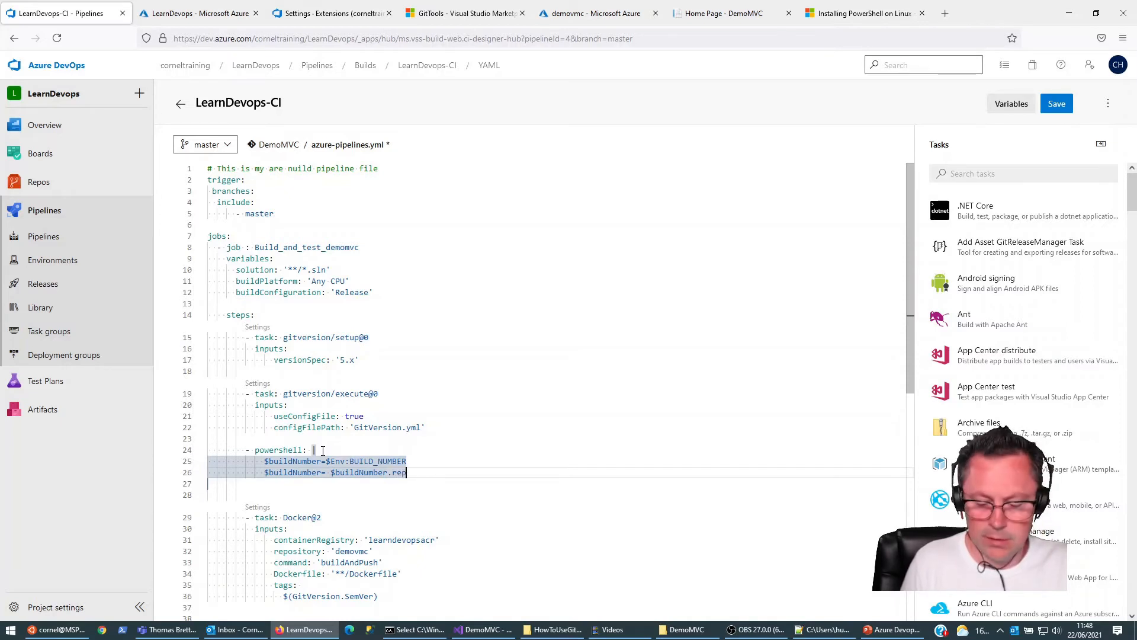
type("lace(\"+\"")
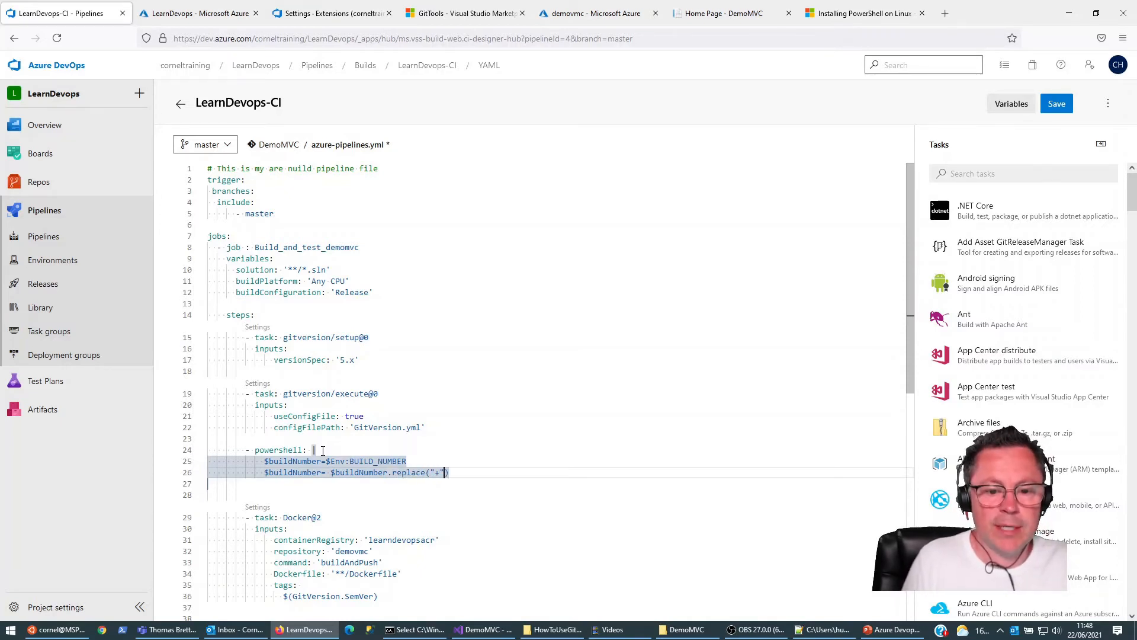
type(",\"")
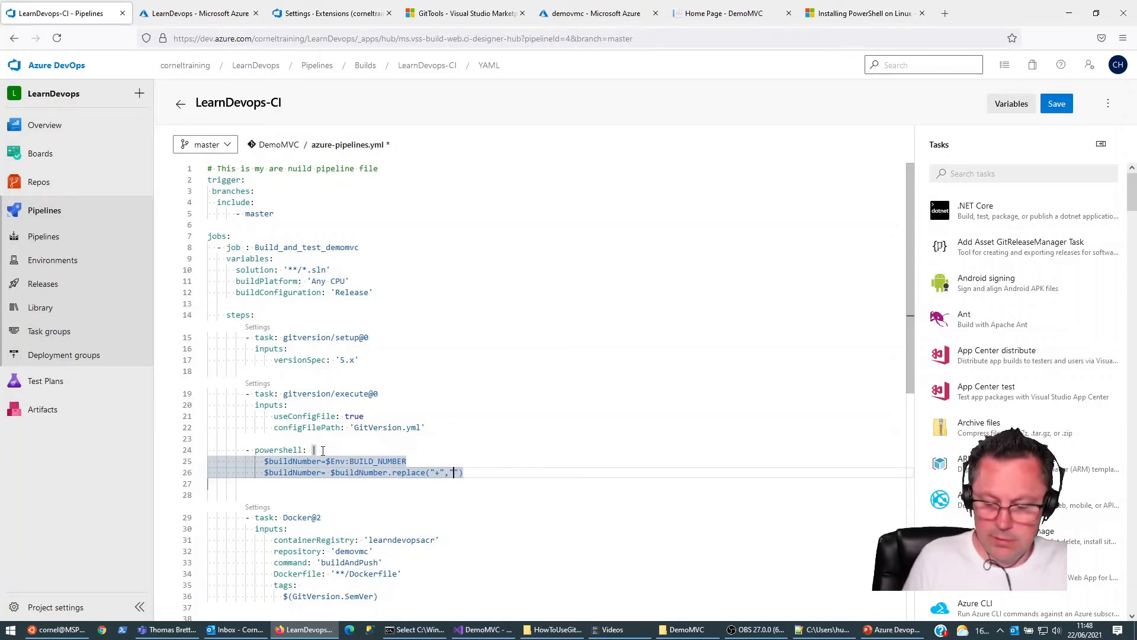
type("-")
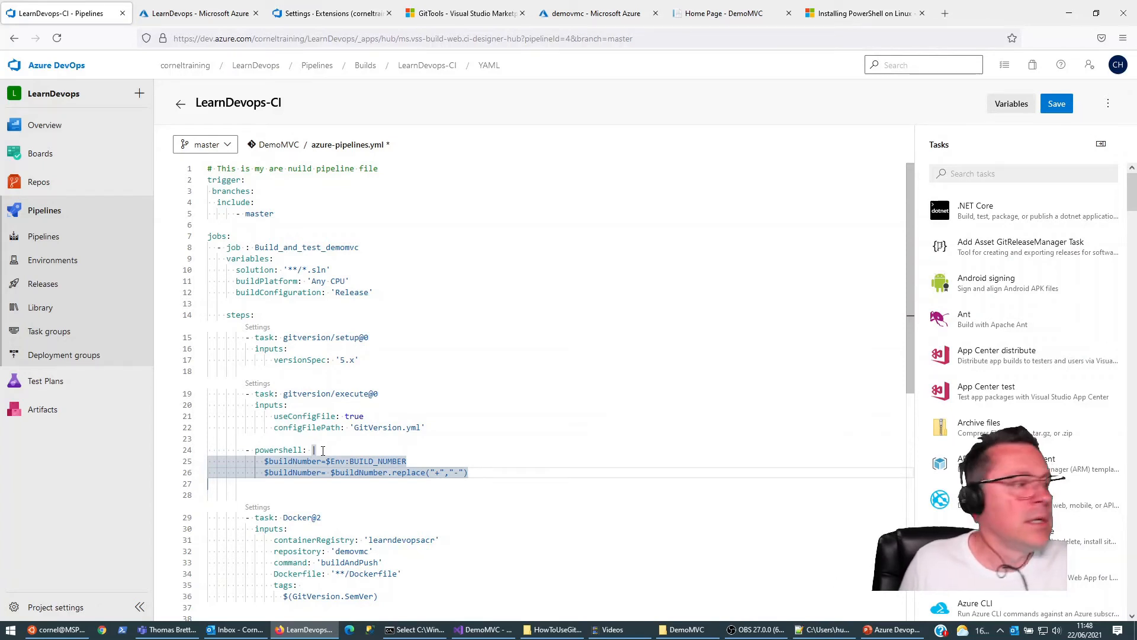
Step: Add a third script line to the PowerShell step: Write-Host ("##" + "vso[build.updatebuildnumber]$buildNumber")
key("Return")
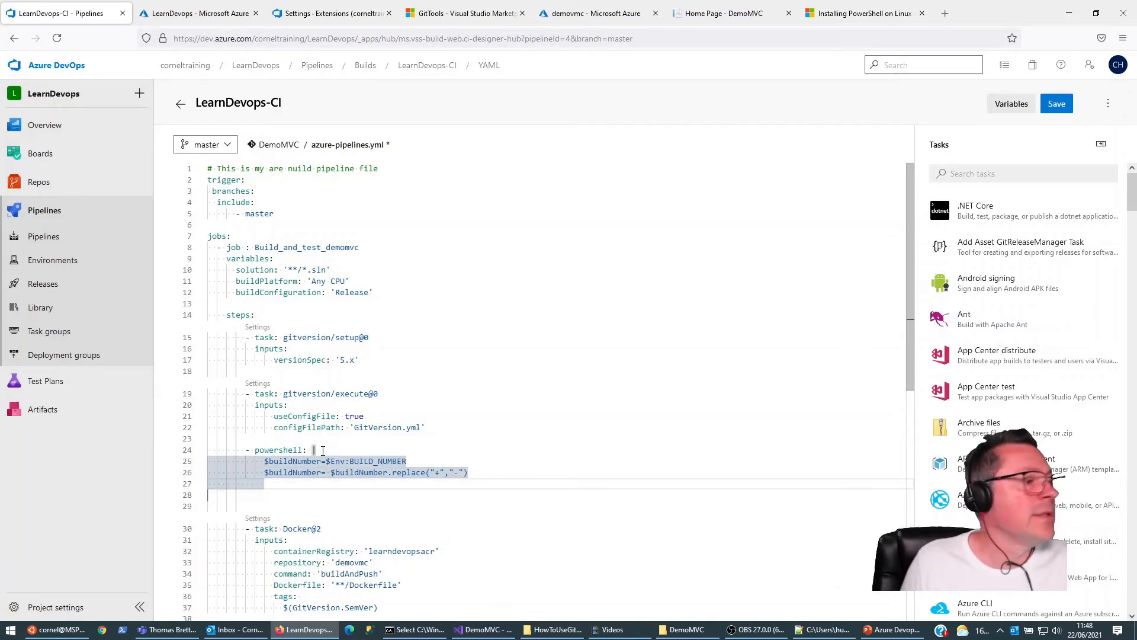
type("Write-Host (\"##")
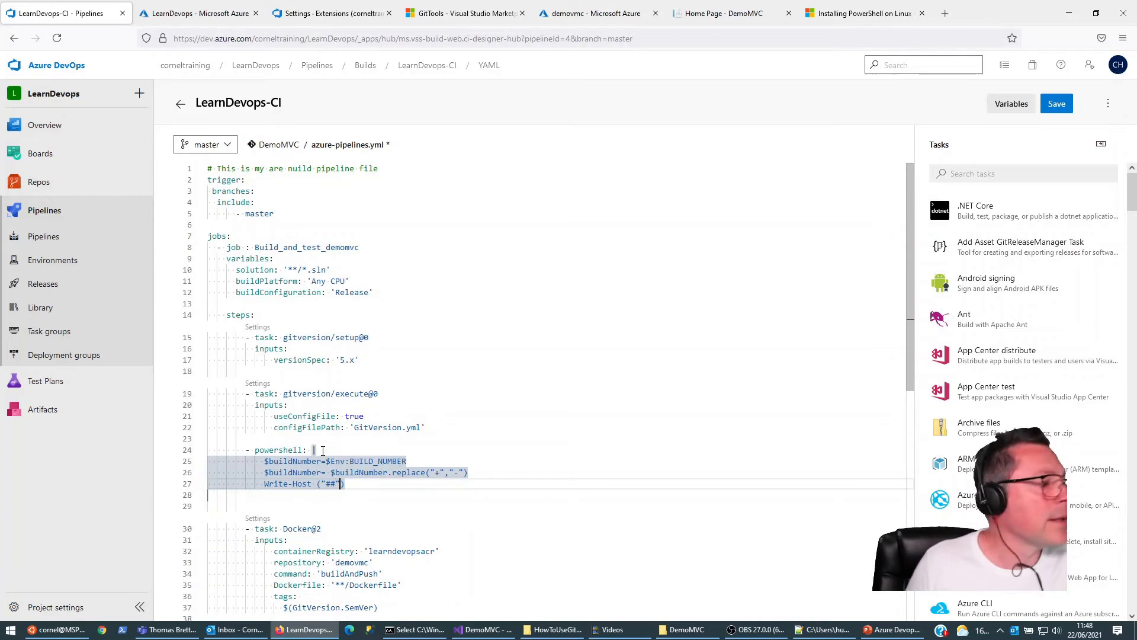
type("\"")
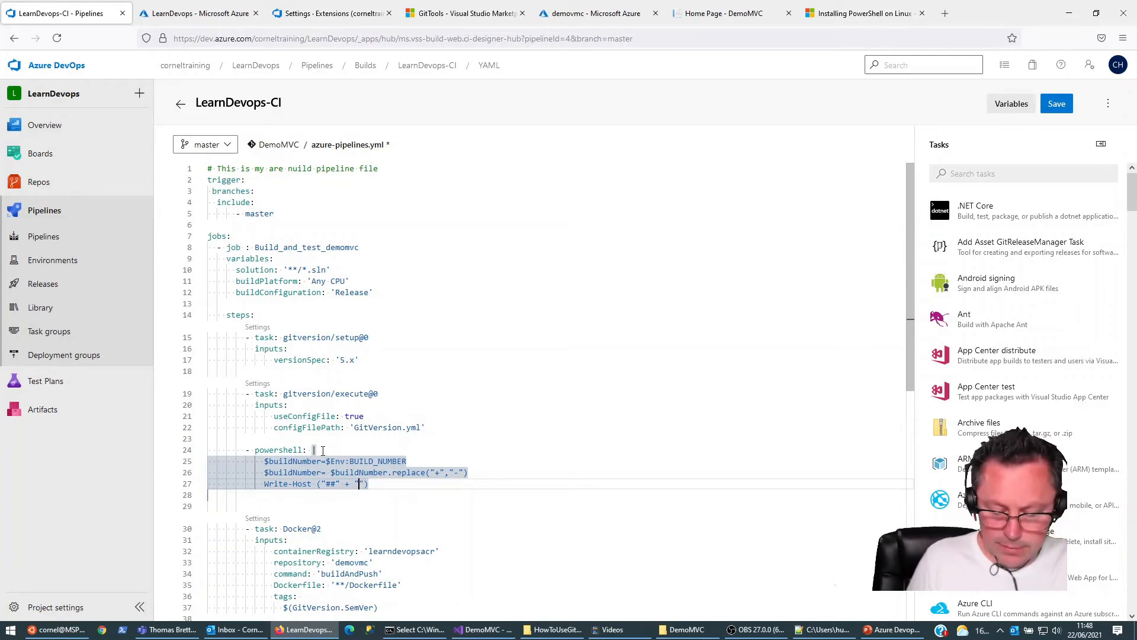
type("vso")
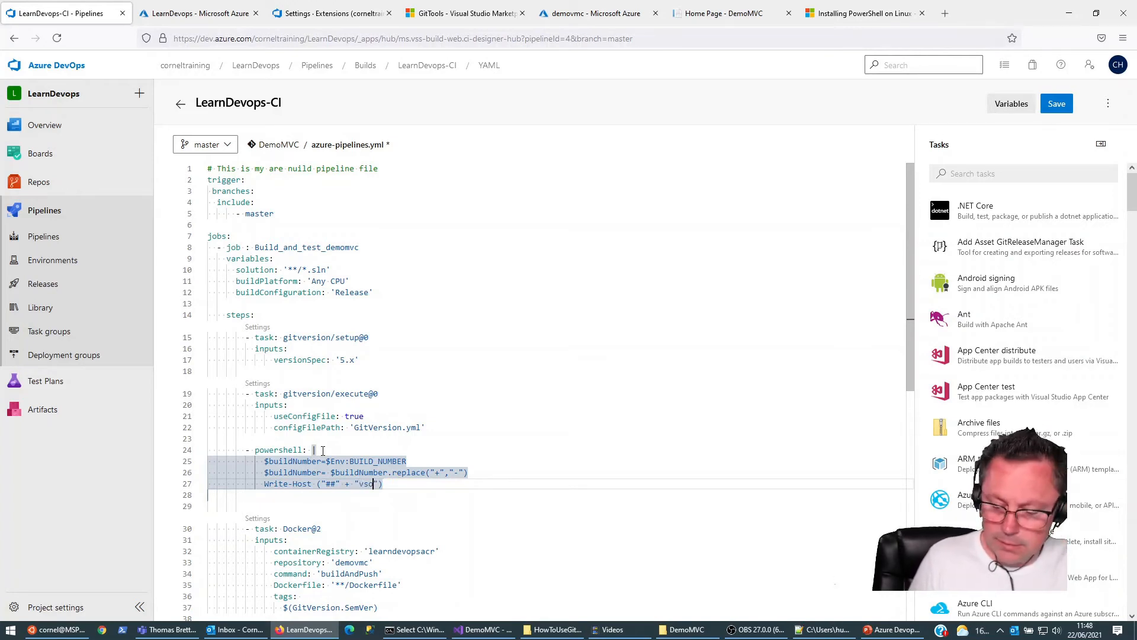
type("[build")
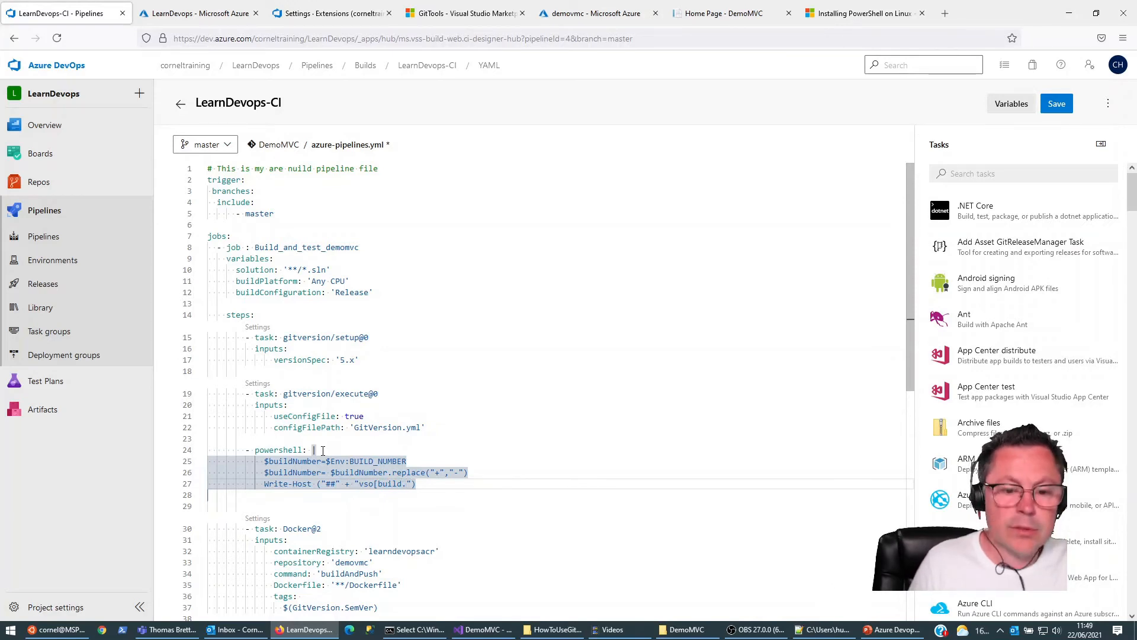
type(".update")
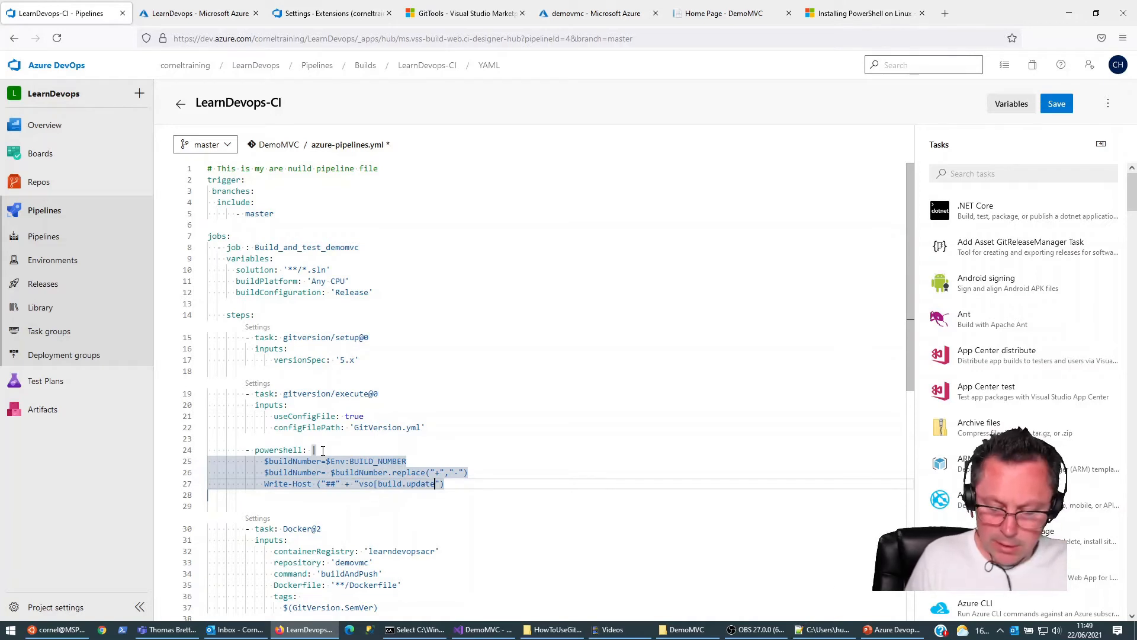
type("buildnumber")
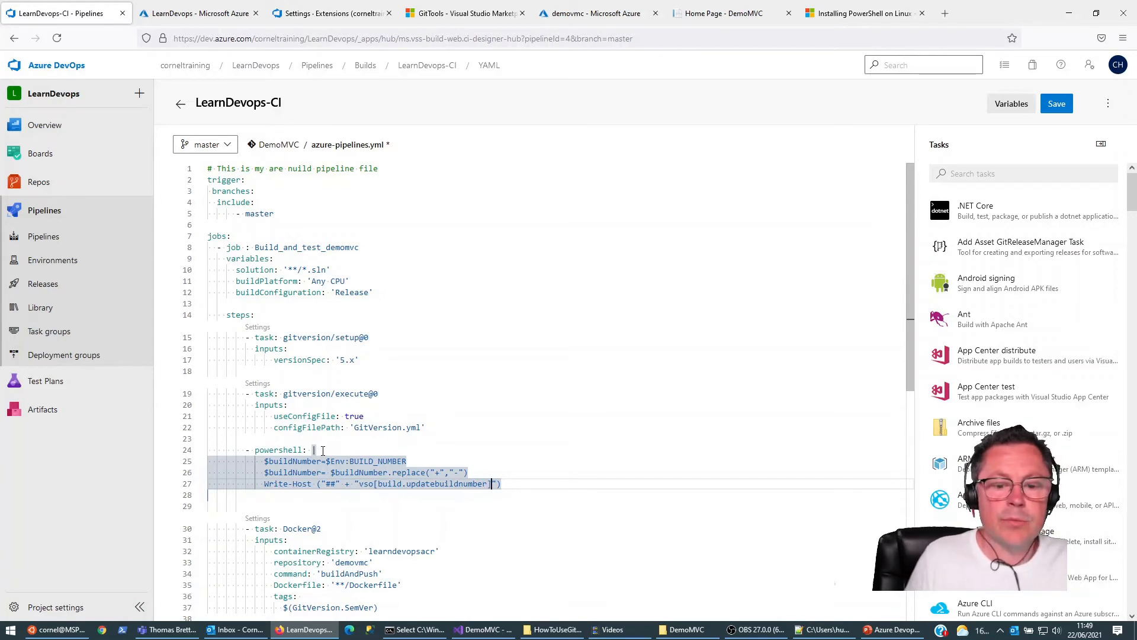
type("]$buildNumber")
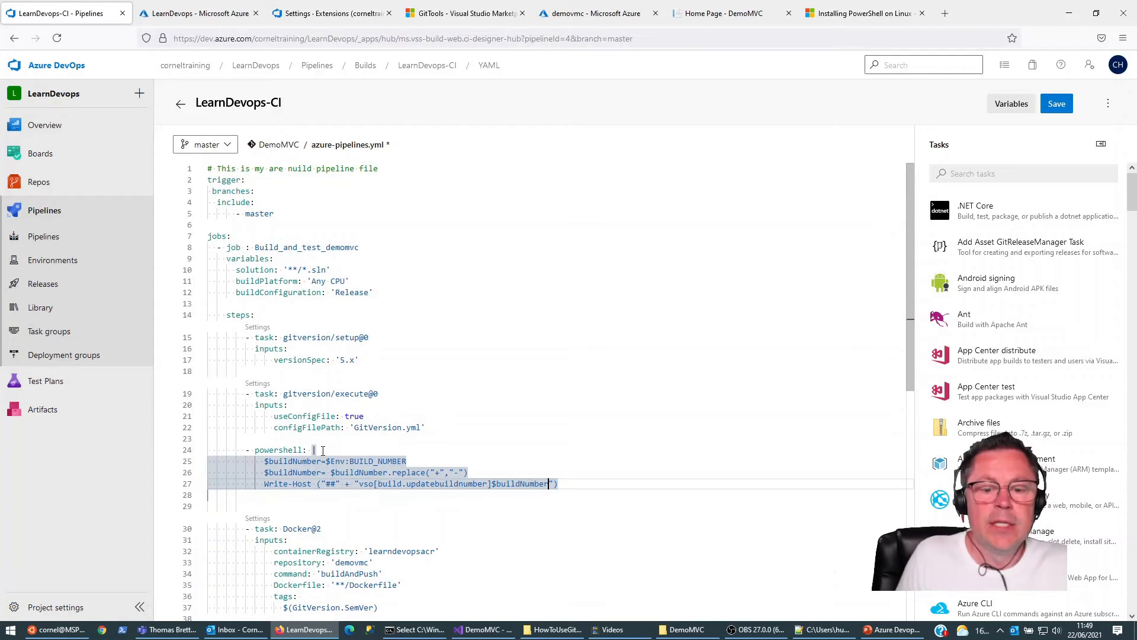
key("Up")
key("Up")
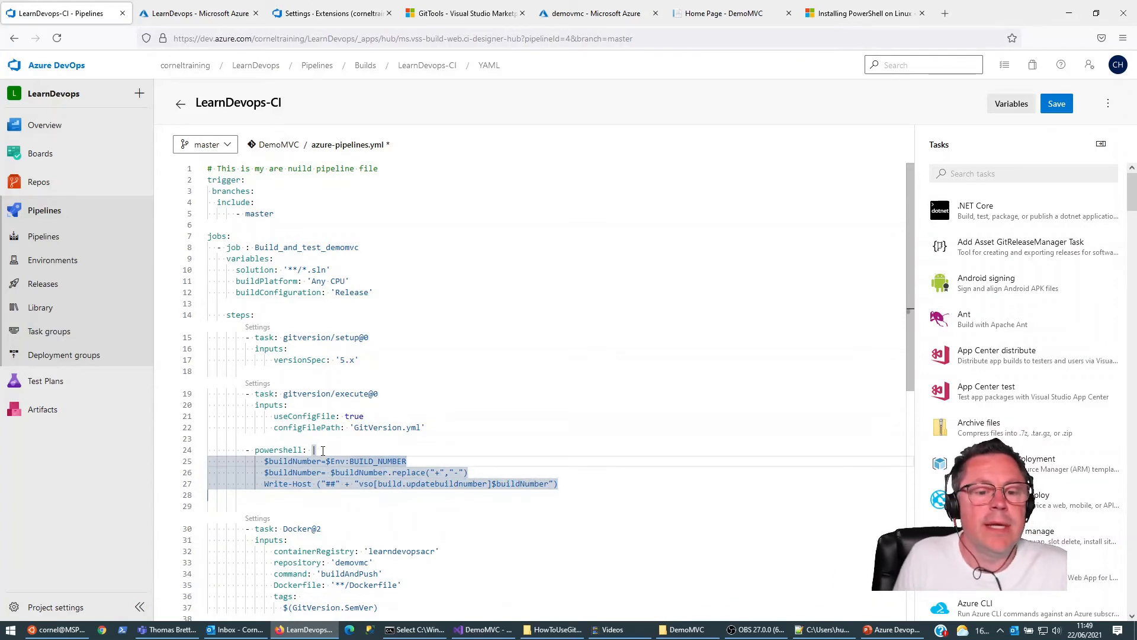
key("Down")
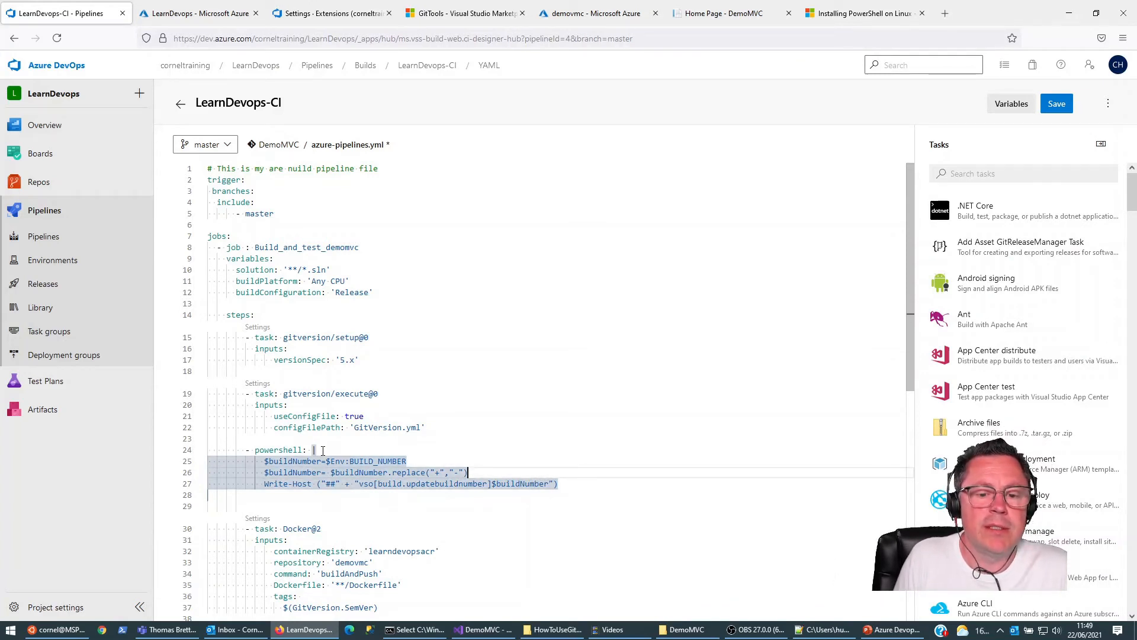
key("Down")
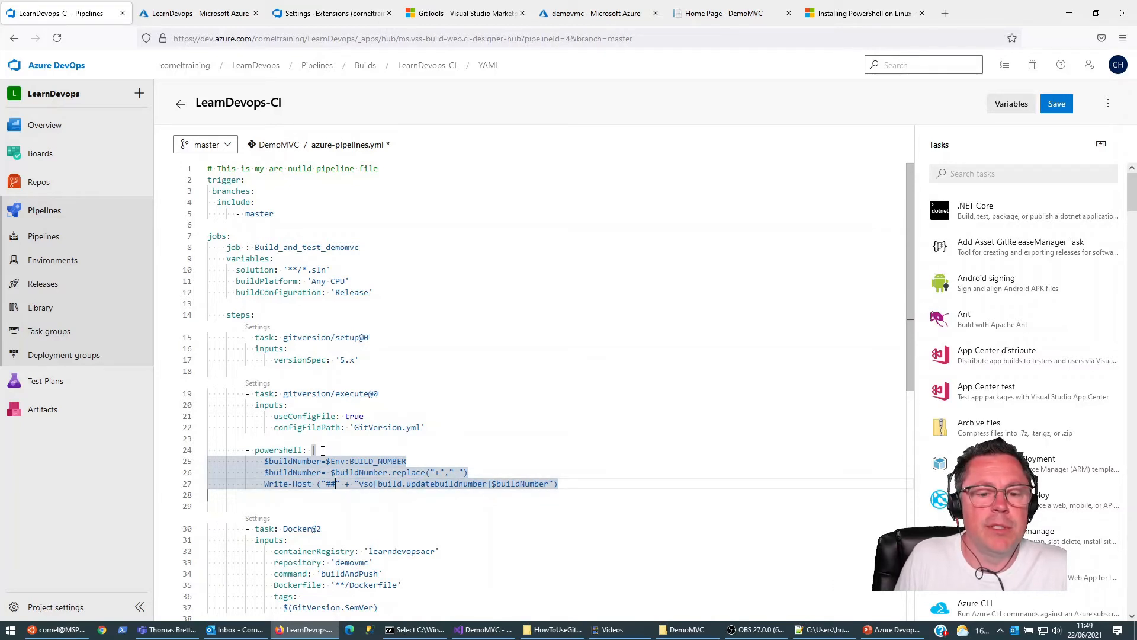
Step: Replace GitVersion.SemVer with Build.BuildNumber in the Docker@2 task's tags value, making it $(Build.BuildNumber)
key("Down")
key("Down")
key("Down")
key("Down")
key("Down")
key("Down")
key("Down")
key("Down")
key("Down")
key("Down")
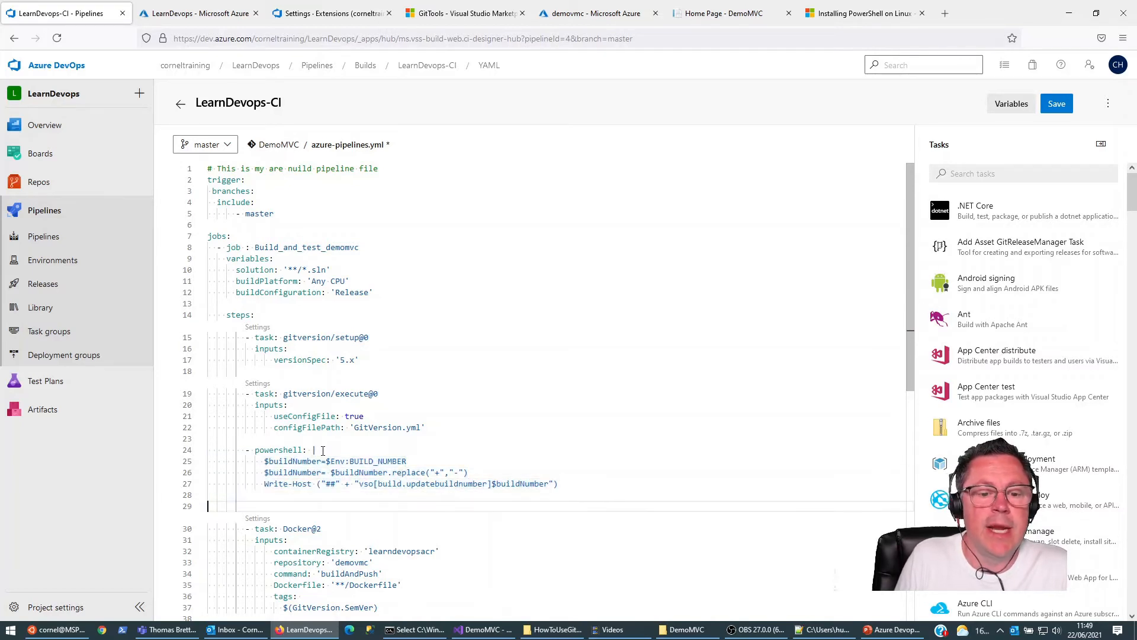
key("Down")
key("Up")
key("Up")
key("ctrl+Right")
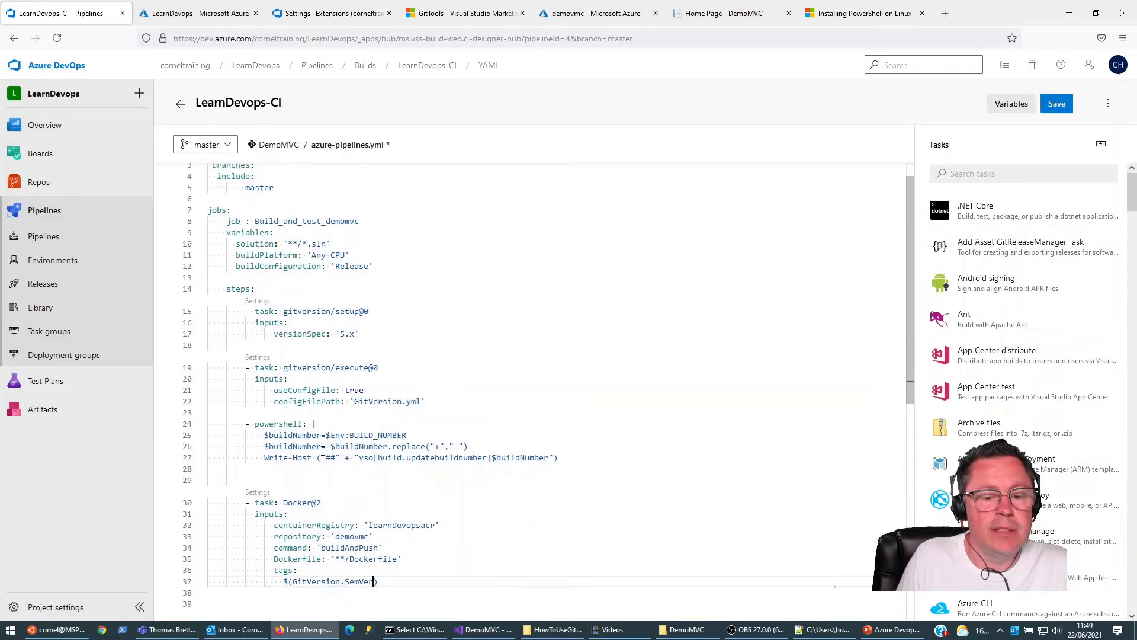
key("ctrl+shift+Left")
key("ctrl+shift+Left")
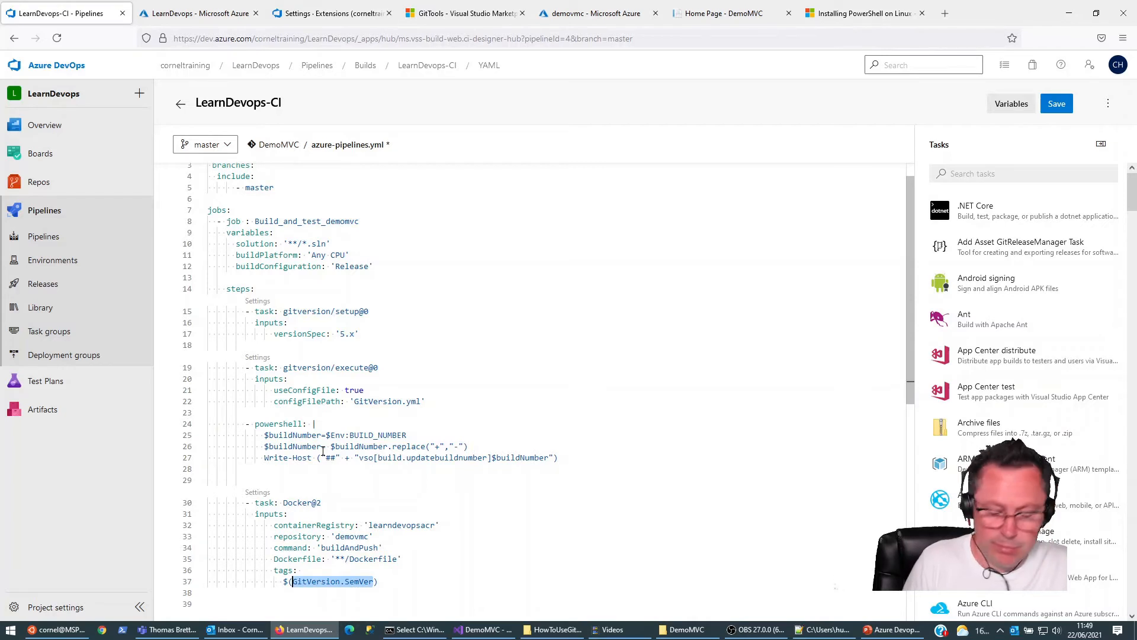
type("Buo;")
key("BackSpace")
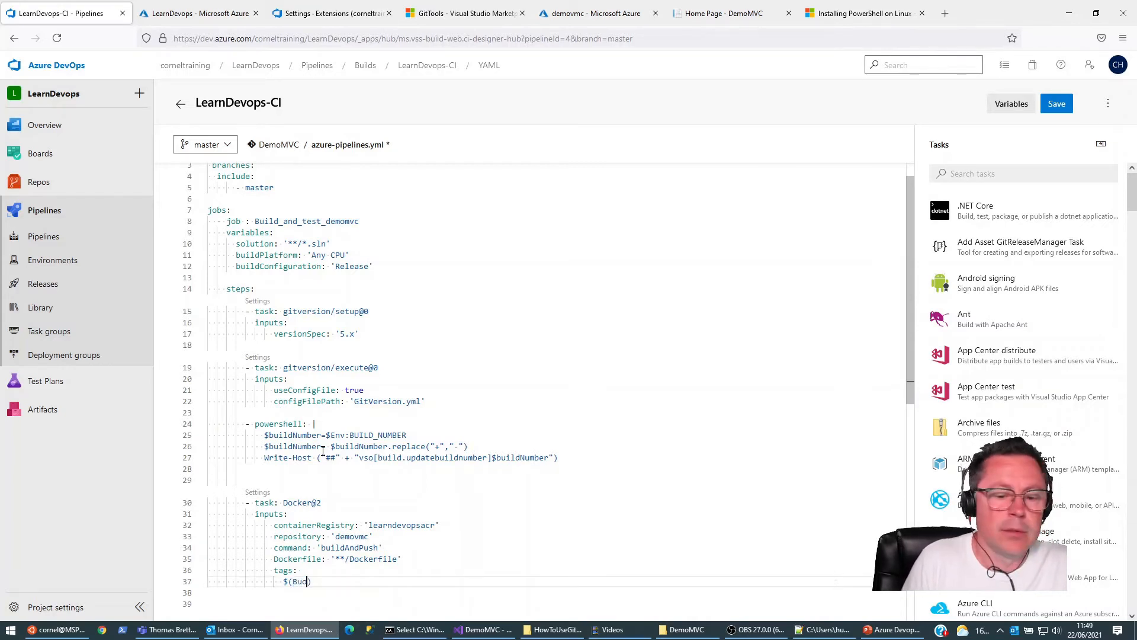
key("BackSpace")
type("ild.")
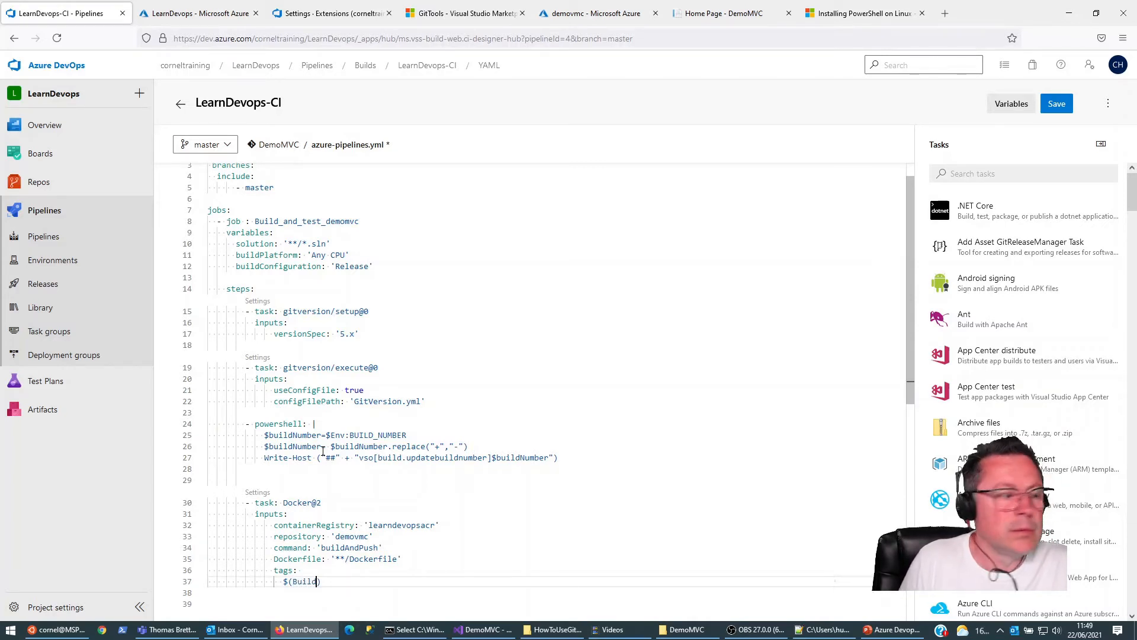
type("BuildNumb")
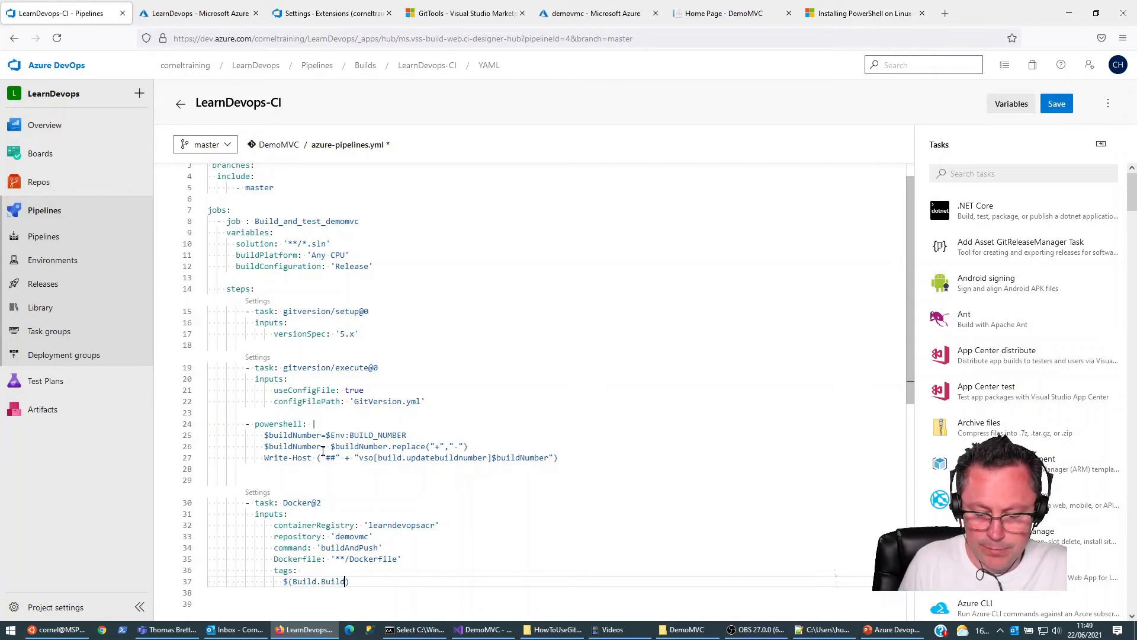
type("er")
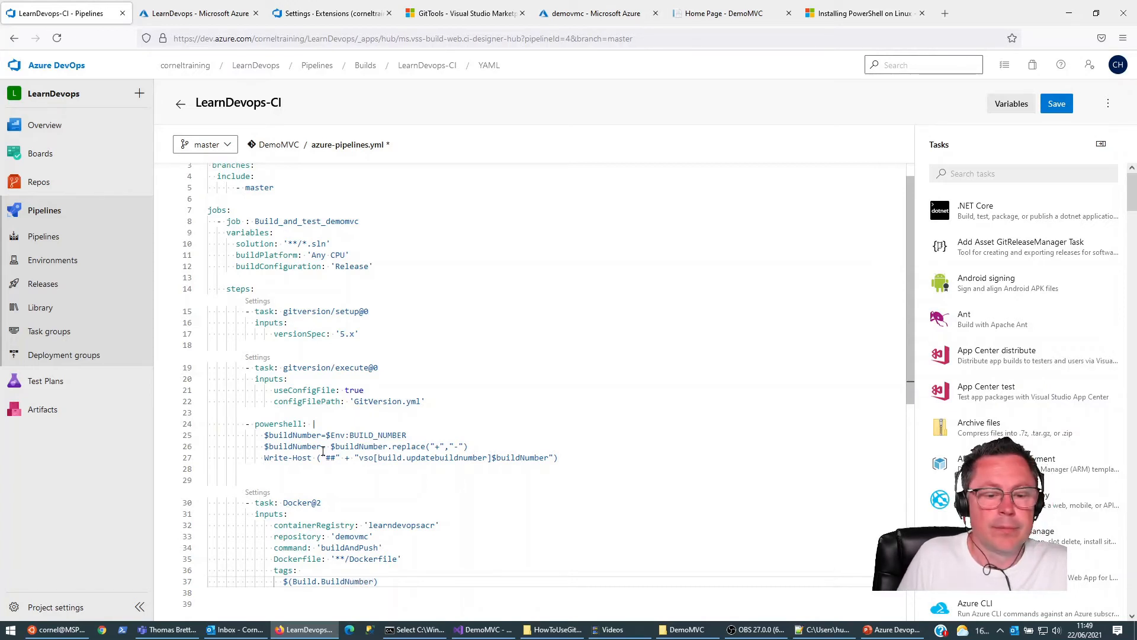
key("Up")
key("Up")
key("Up")
key("Up")
key("Up")
key("Up")
key("Up")
key("Up")
key("Up")
key("Up")
key("Up")
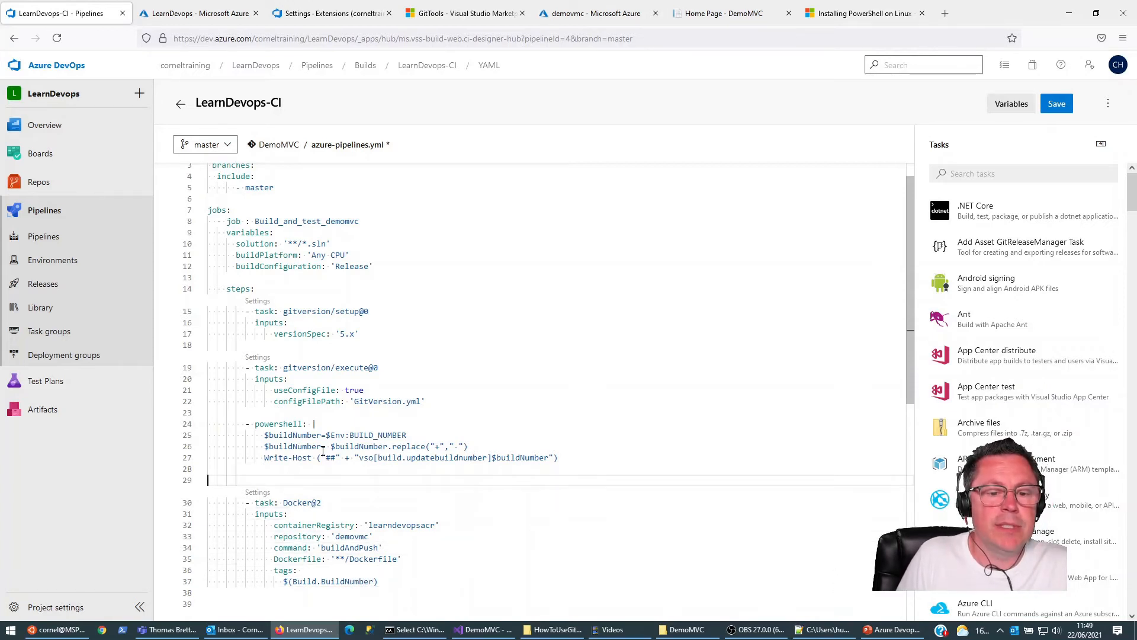
key("Down")
key("Down")
key("Down")
key("Down")
key("Down")
key("Down")
key("Down")
key("Down")
key("Down")
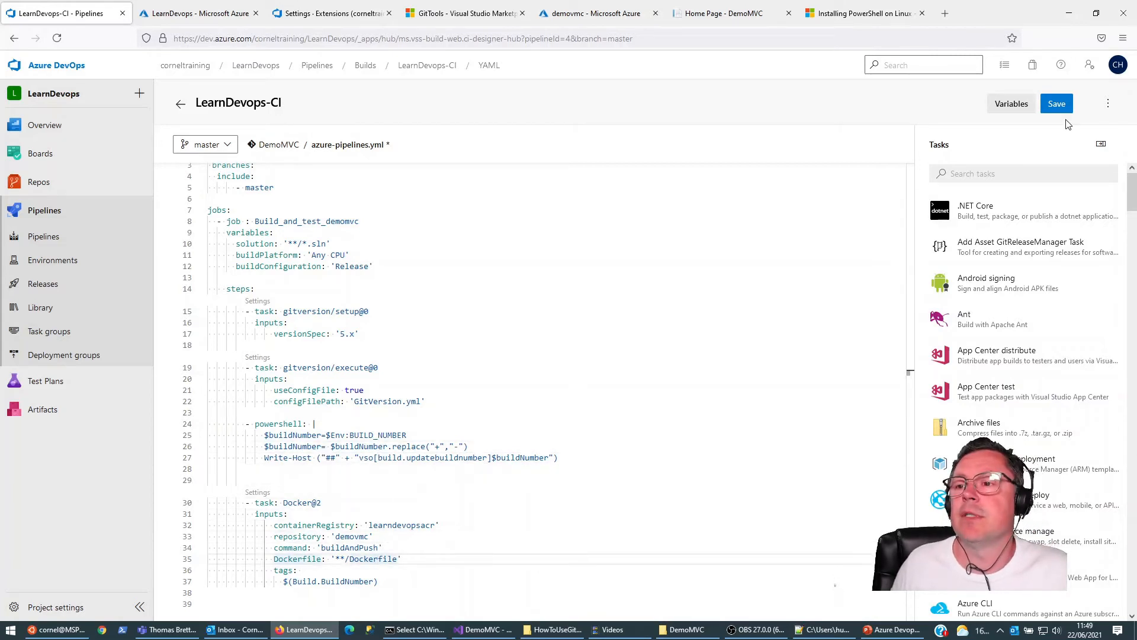
Step: Save azure-pipelines.yml by committing it directly to the master branch
left_click(1056, 104)
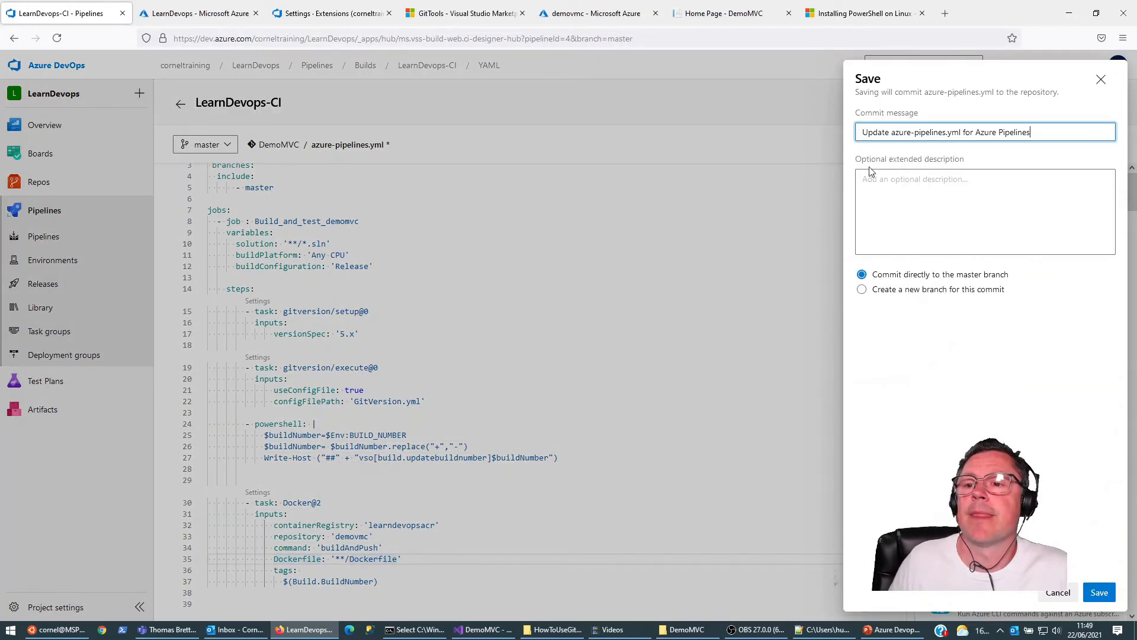
left_click(1098, 592)
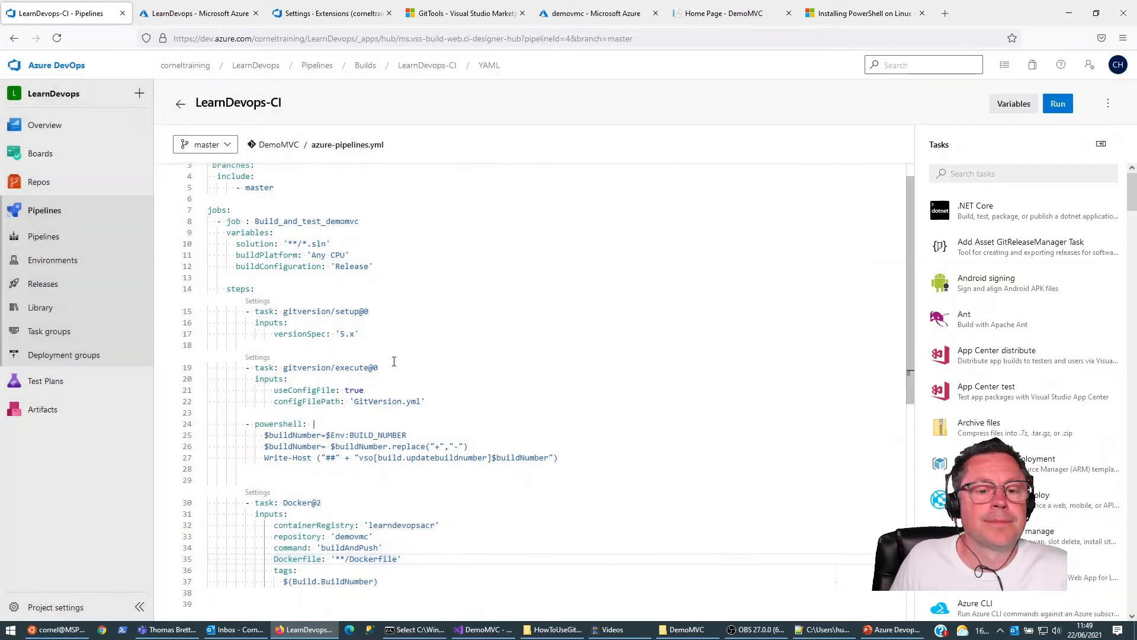
Step: Open the newest LearnDevops-CI run and examine the PowerShell task's log in the Build_and_test_demomvc job
left_click(42, 289)
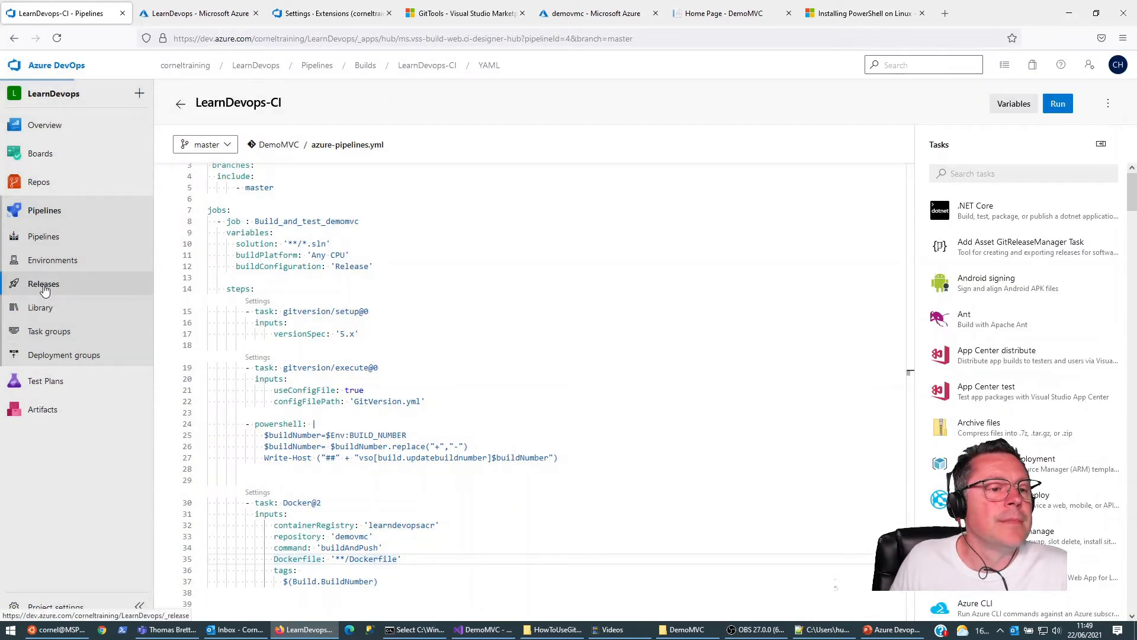
left_click(45, 237)
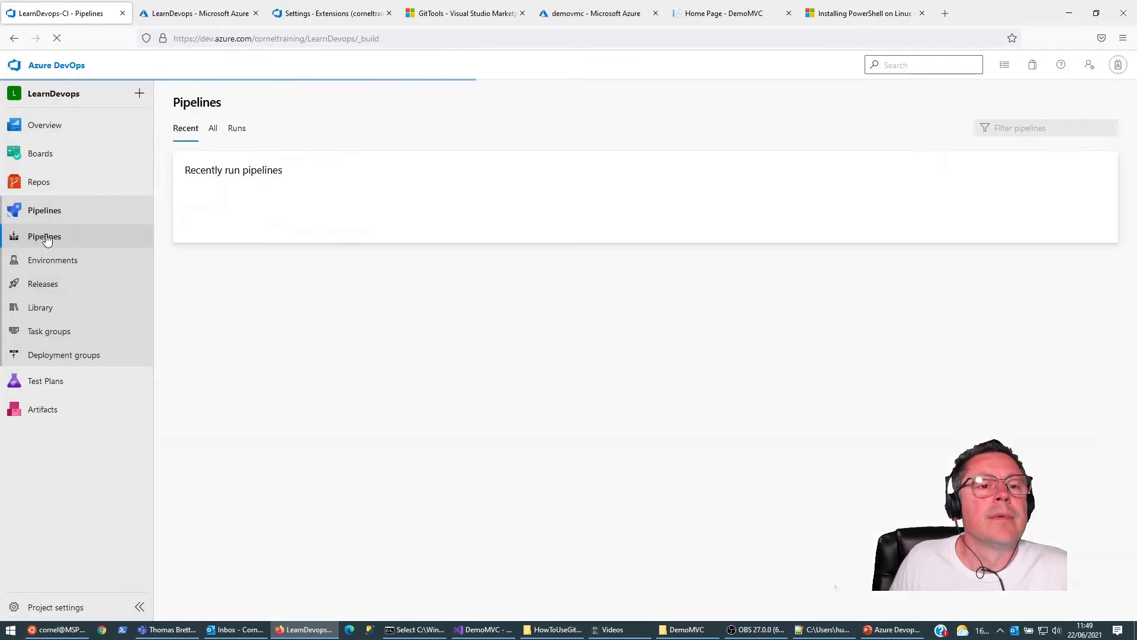
left_click(230, 225)
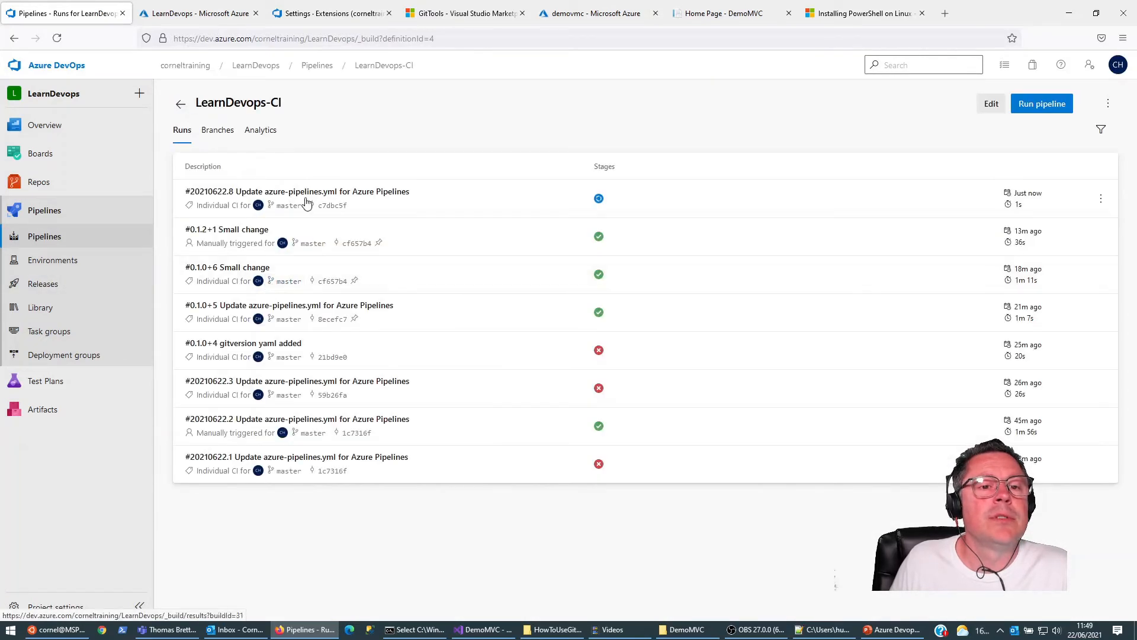
left_click(308, 204)
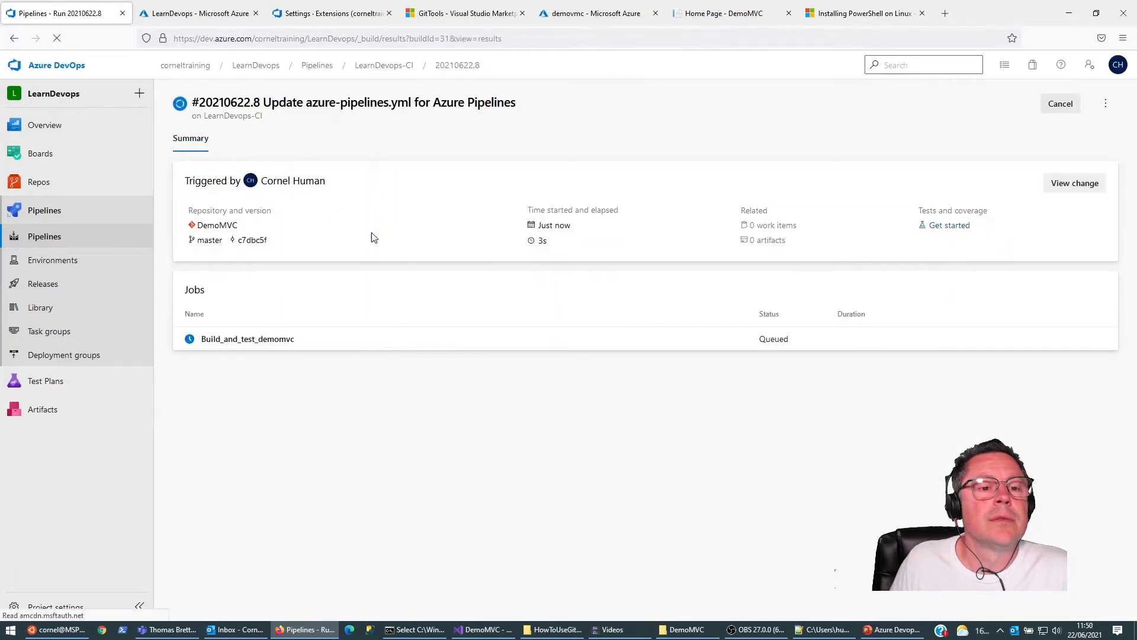
left_click(238, 340)
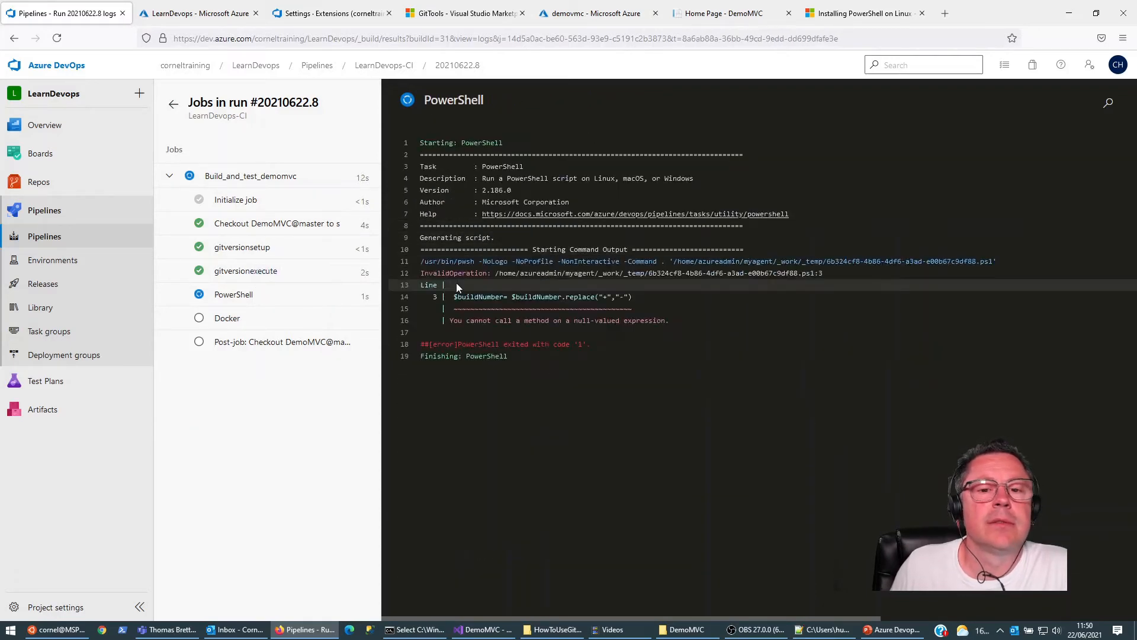
left_click(235, 296)
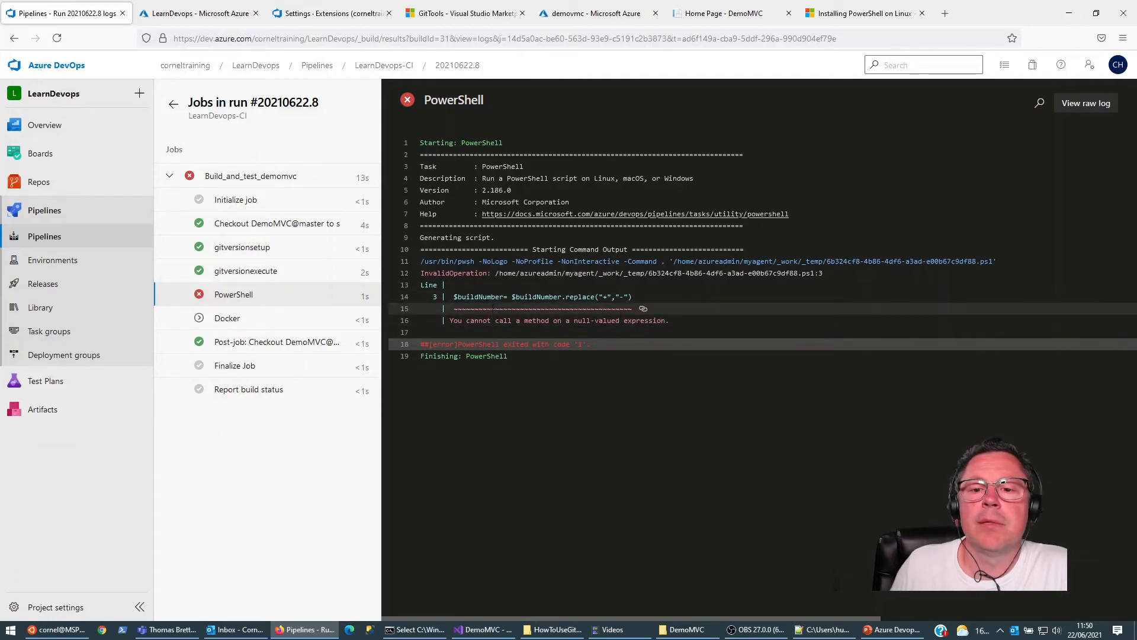
Step: Return to the LearnDevops-CI pipeline and open its YAML definition for editing
left_click(51, 214)
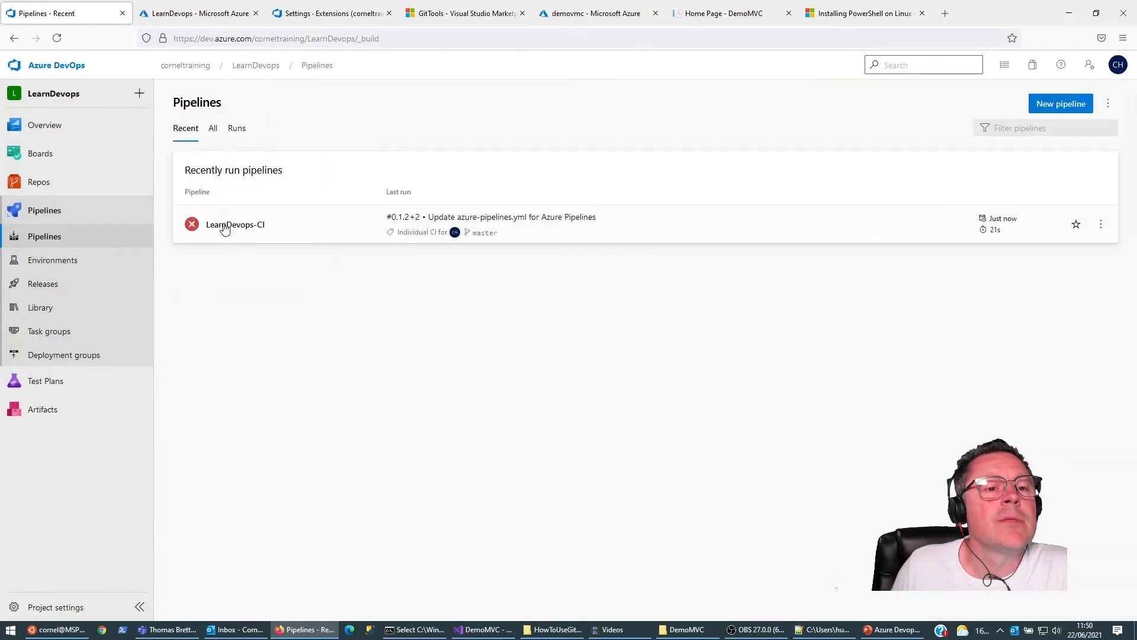
left_click(228, 231)
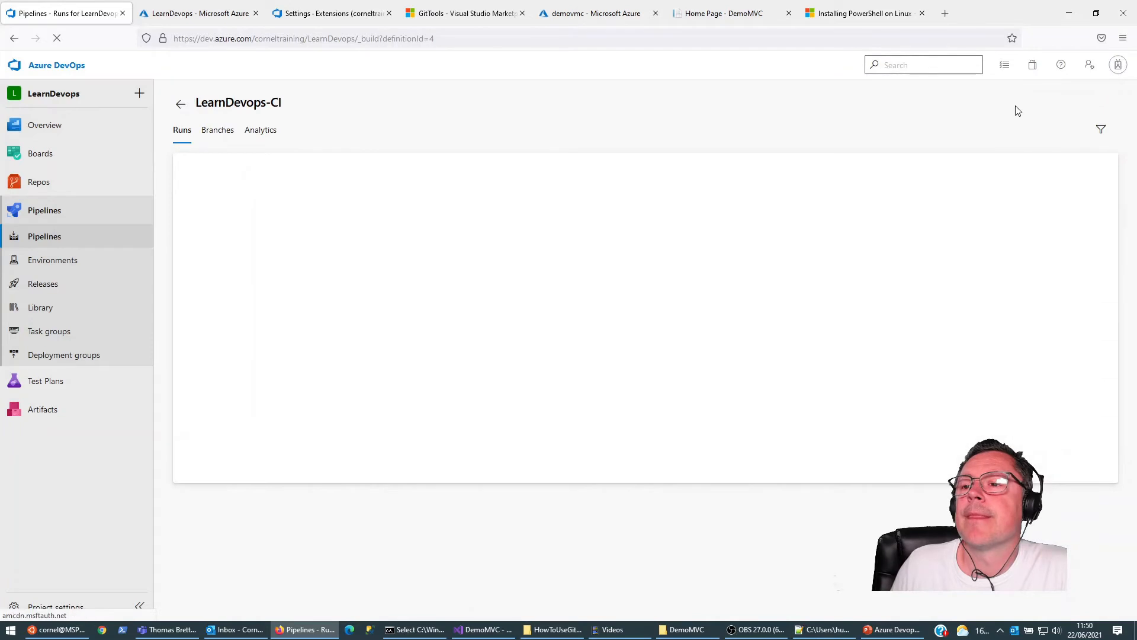
left_click(992, 105)
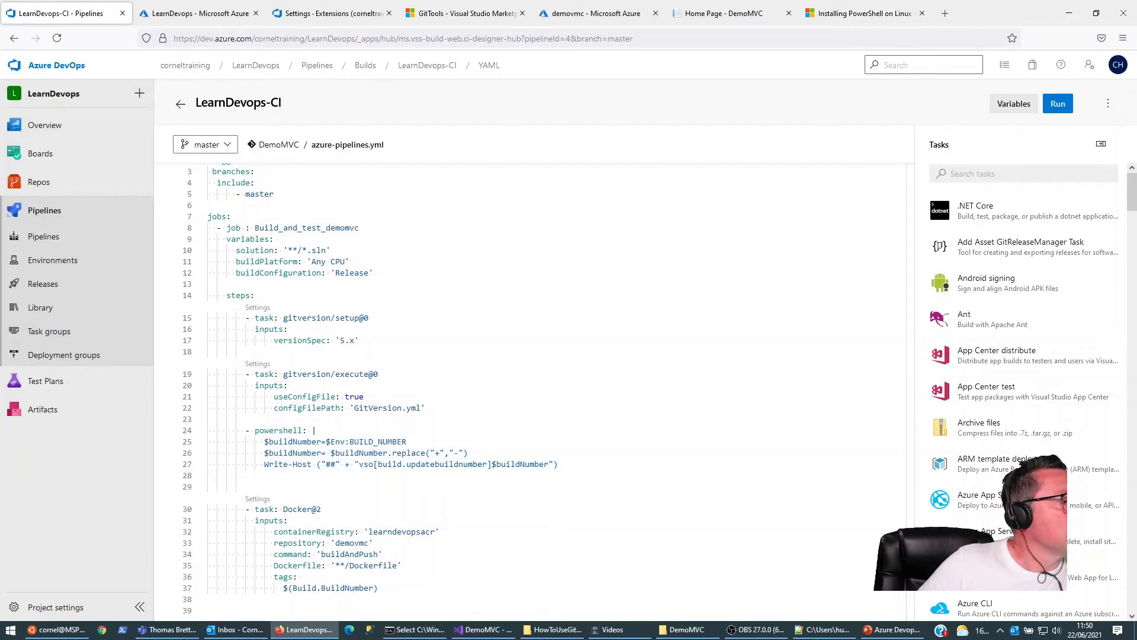
key("alt+Tab")
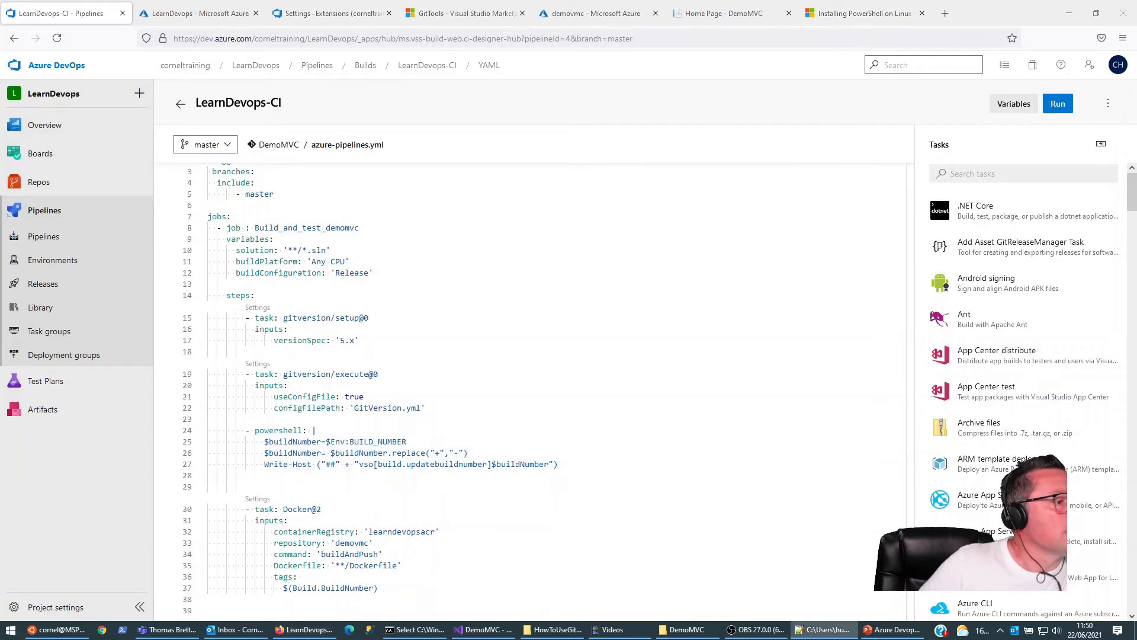
left_click(264, 444)
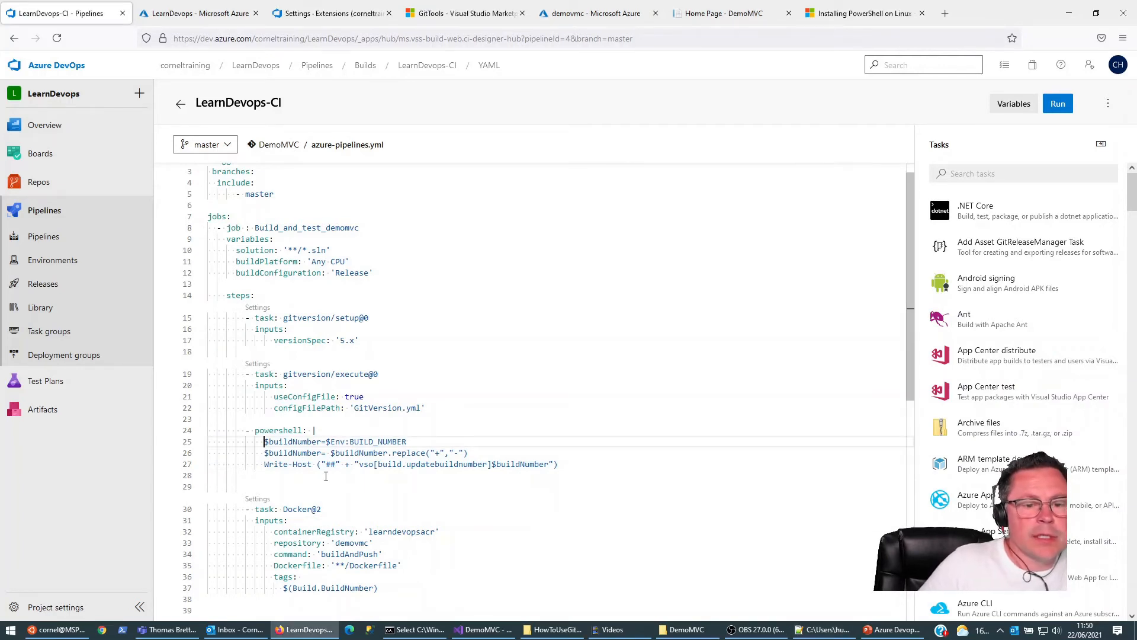
key("shift+Down")
key("shift+Down")
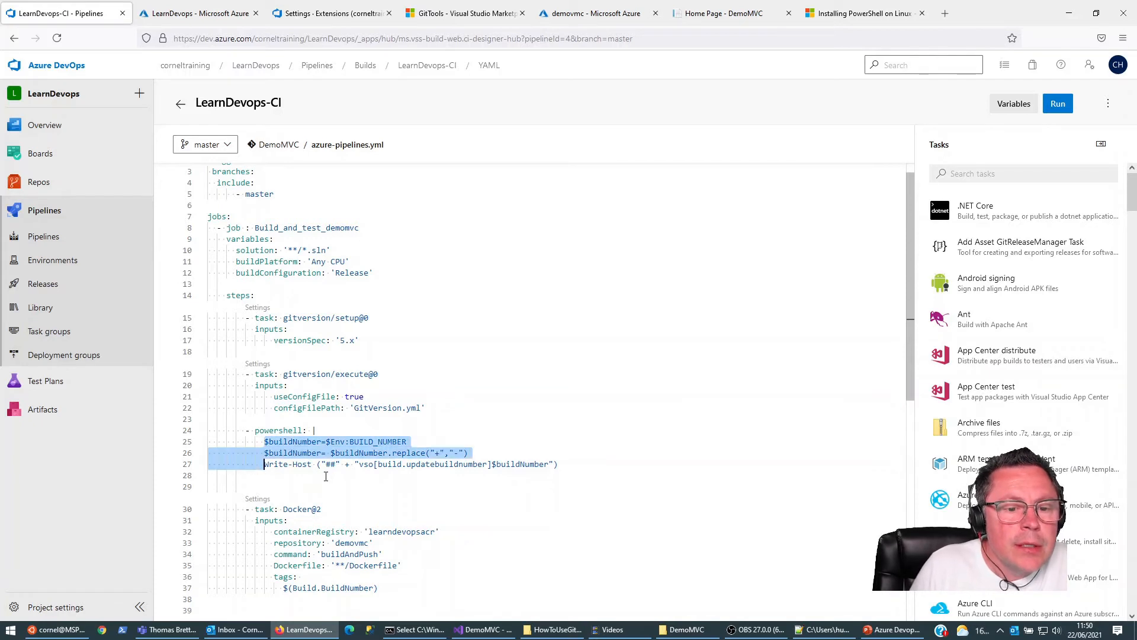
key("Up")
key("Down")
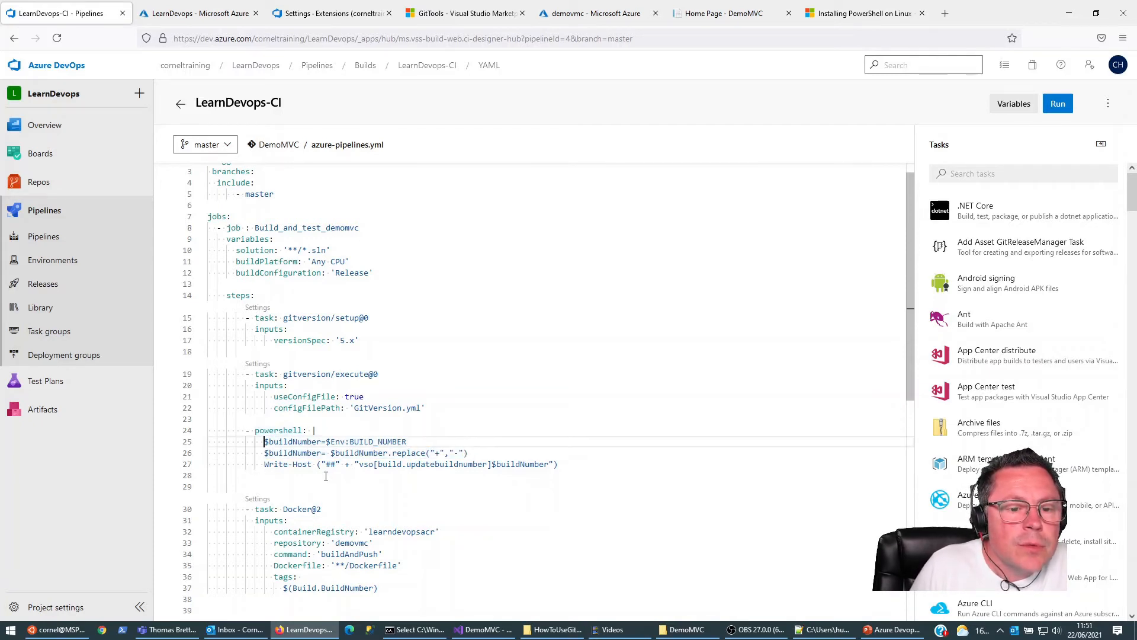
Step: Replace the three script lines of the powershell step with the copied version that reads $Env:BUILD_BUILDNUMBER
key("BackSpace")
key("BackSpace")
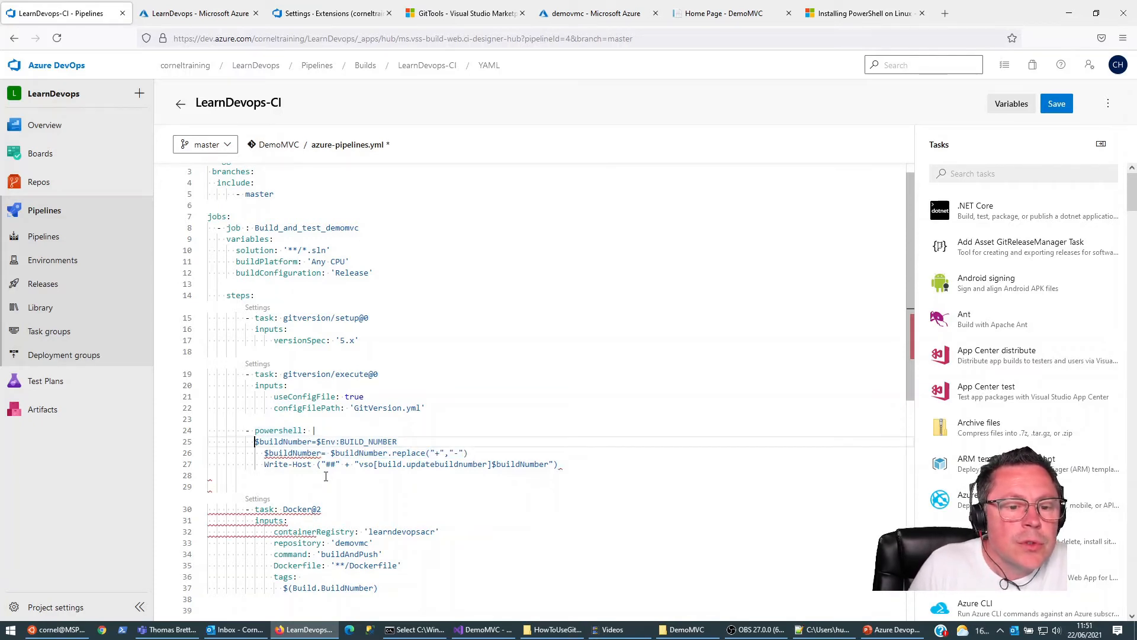
key("shift+Down")
key("shift+Down")
key("shift+End")
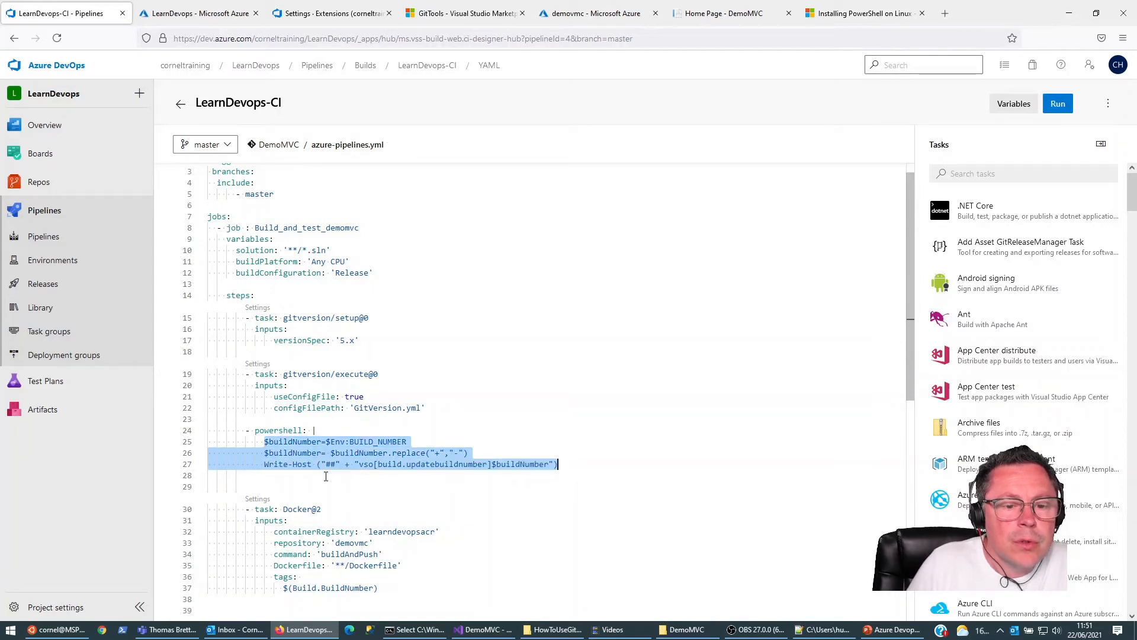
type("$buildNumber=$Env:BUILD_BUILDNUMBER           $buildNumber = $buildNumber.replace(\"+\",\"_\")           Write-Host (\"##\" + \"vso[build.updatebuildnumber]$buildNumber\")")
key("Up")
key("Up")
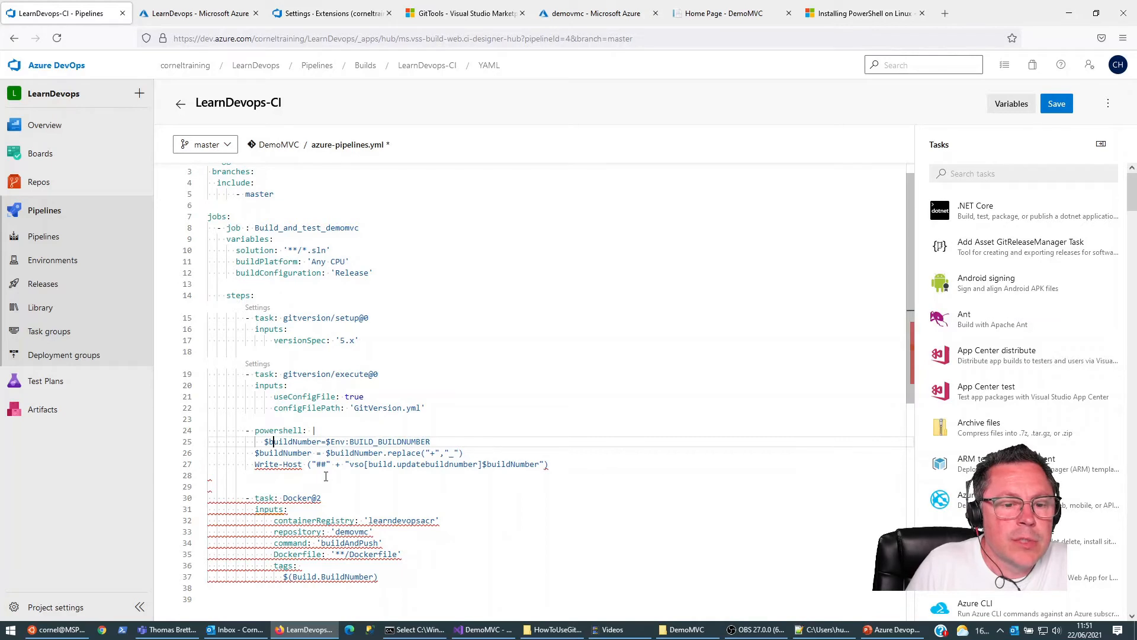
Step: Indent the three pasted script lines evenly beneath the powershell step, including the replace and Write-Host lines
key("Down")
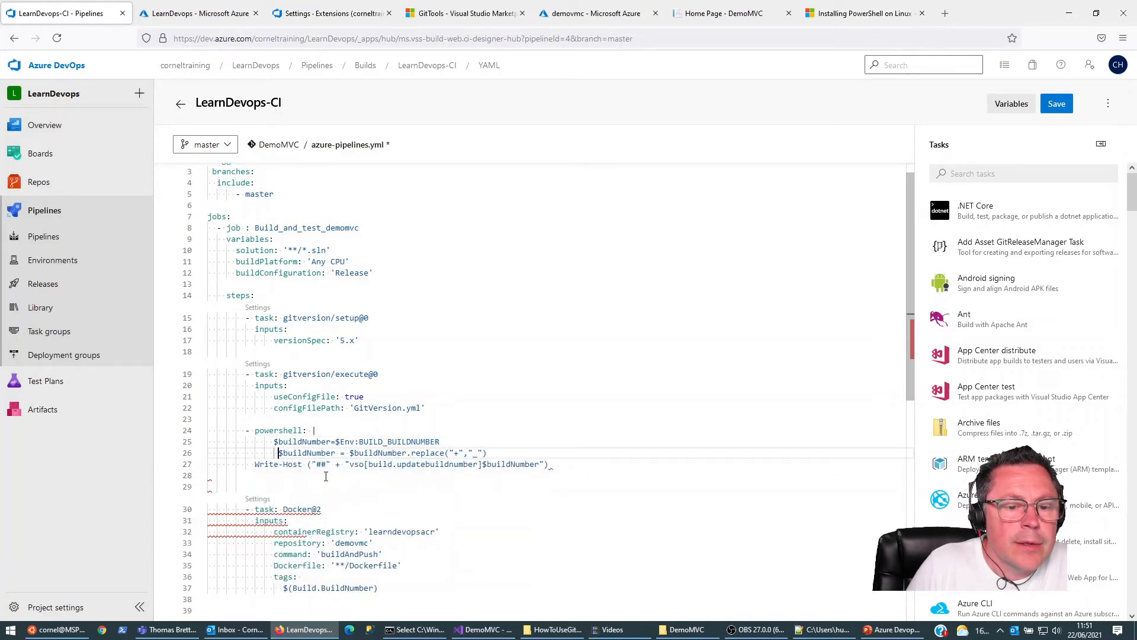
key("Down")
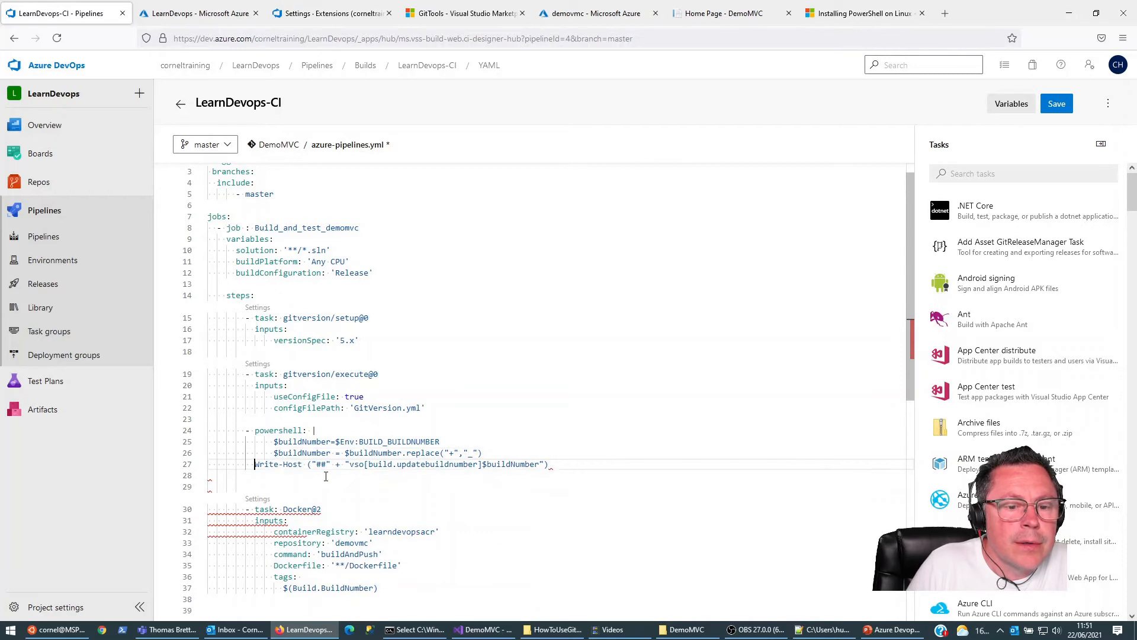
key("Up")
key("Up")
key("Up")
key("Up")
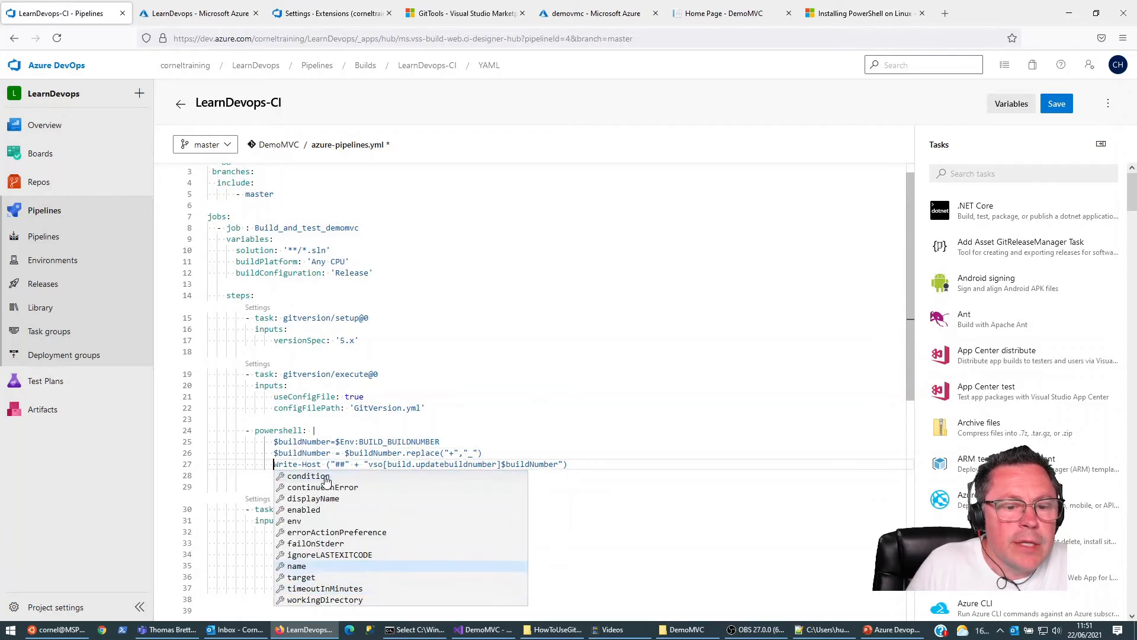
key("Escape")
Step: Change the script's replacement character for the plus sign to a hyphen and commit azure-pipelines.yml directly to the master branch
key("Up")
key("Up")
key("Up")
key("Up")
key("Down")
key("Down")
key("Down")
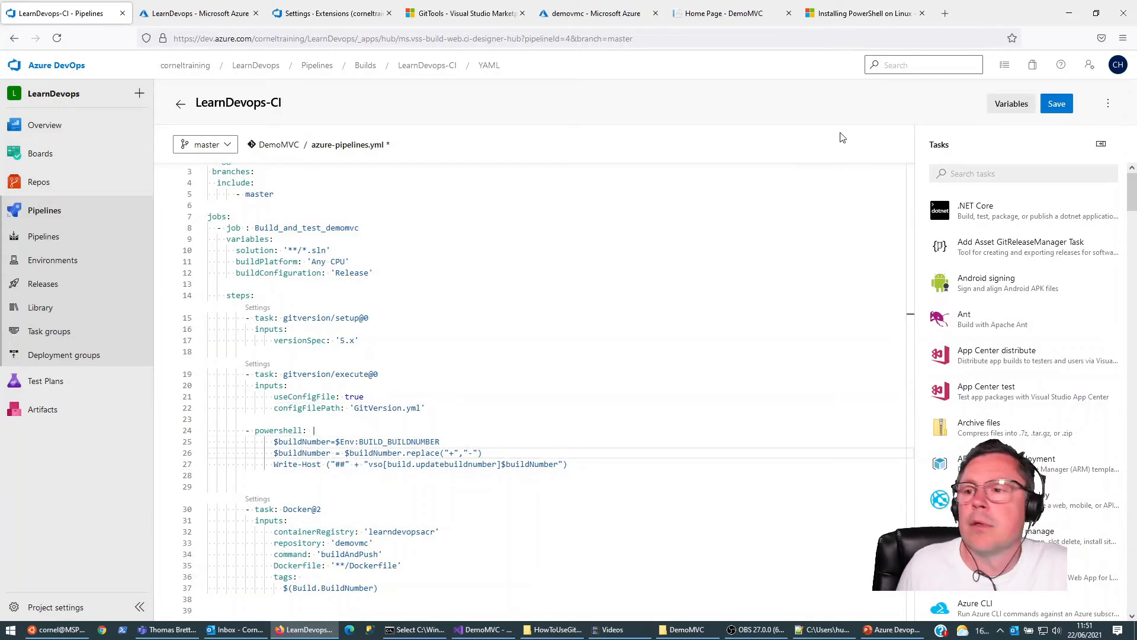
left_click(1051, 104)
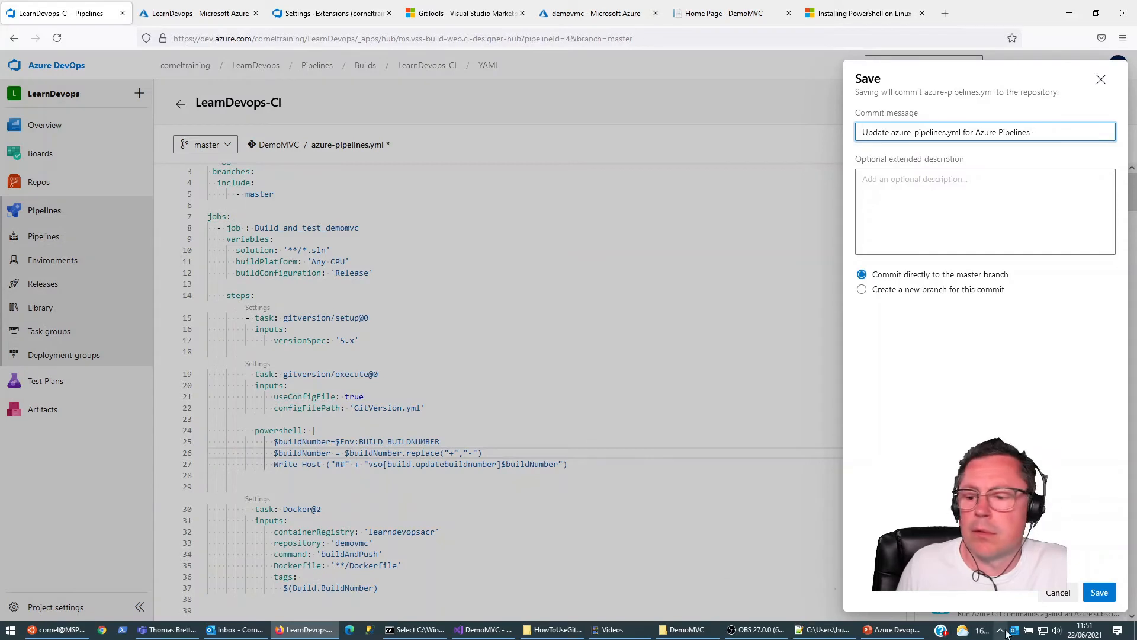
left_click(1099, 594)
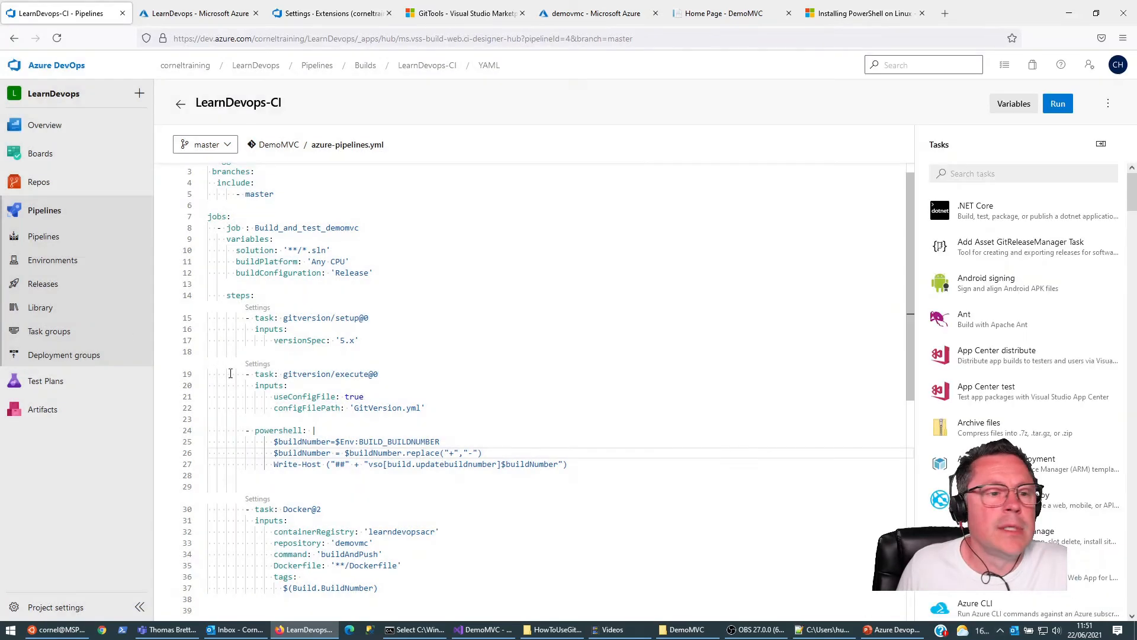
Step: Reopen the LearnDevops-CI pipeline's YAML definition and review the saved powershell script
left_click(39, 239)
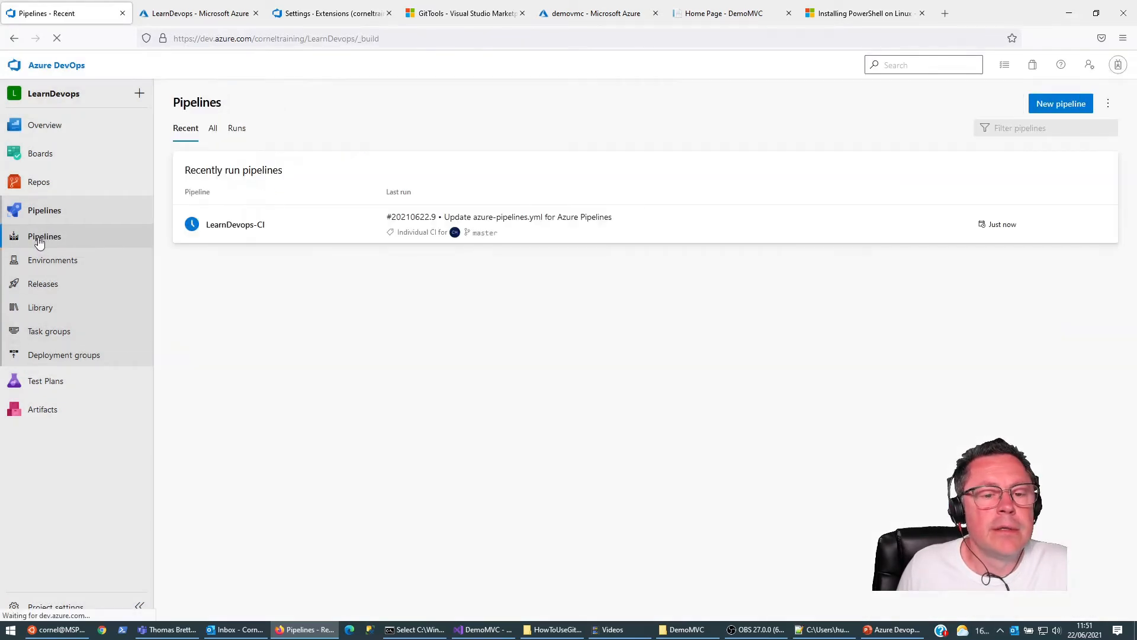
left_click(241, 224)
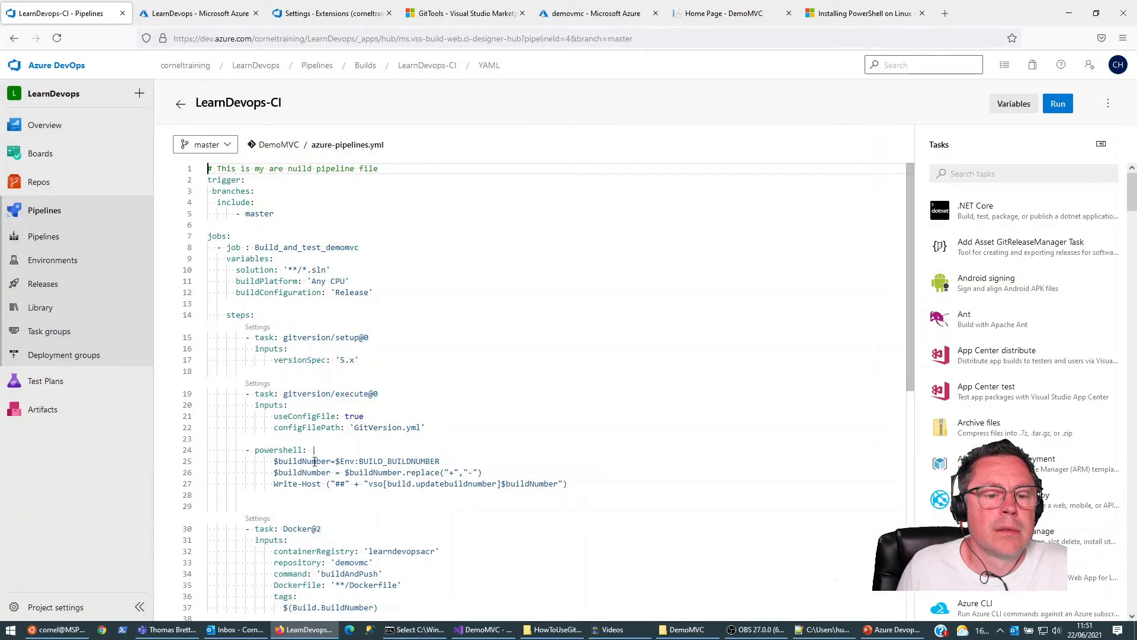
left_click(297, 460)
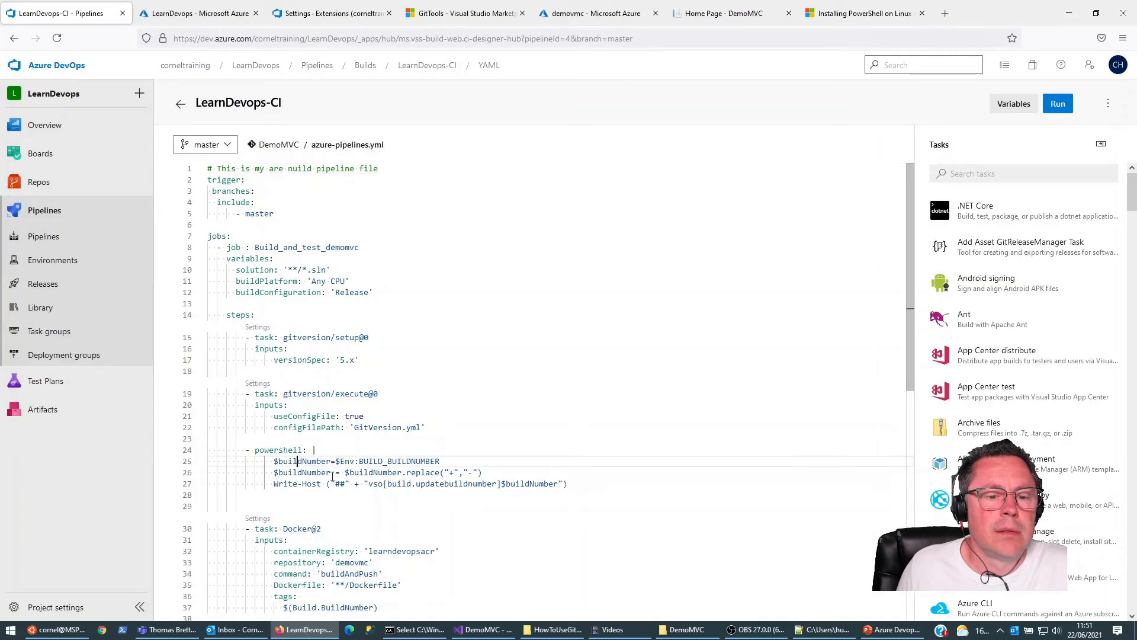
left_click(457, 397)
Step: Open the newest LearnDevops-CI run, #20210622.9, and display the logs of its Build_and_test_demomvc job
left_click(44, 216)
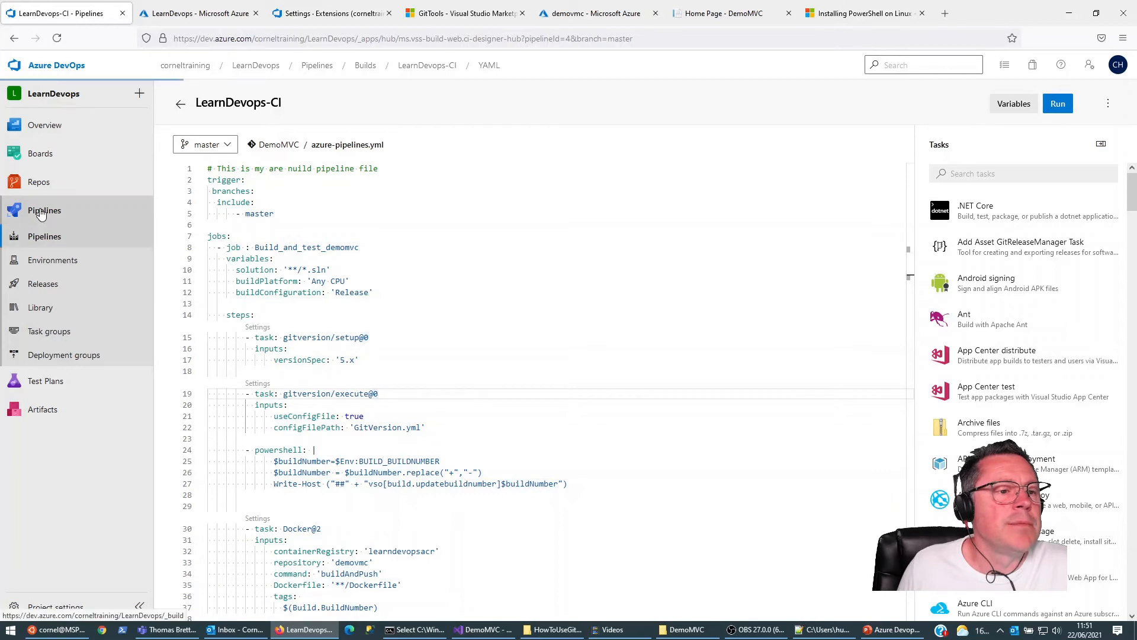
left_click(234, 231)
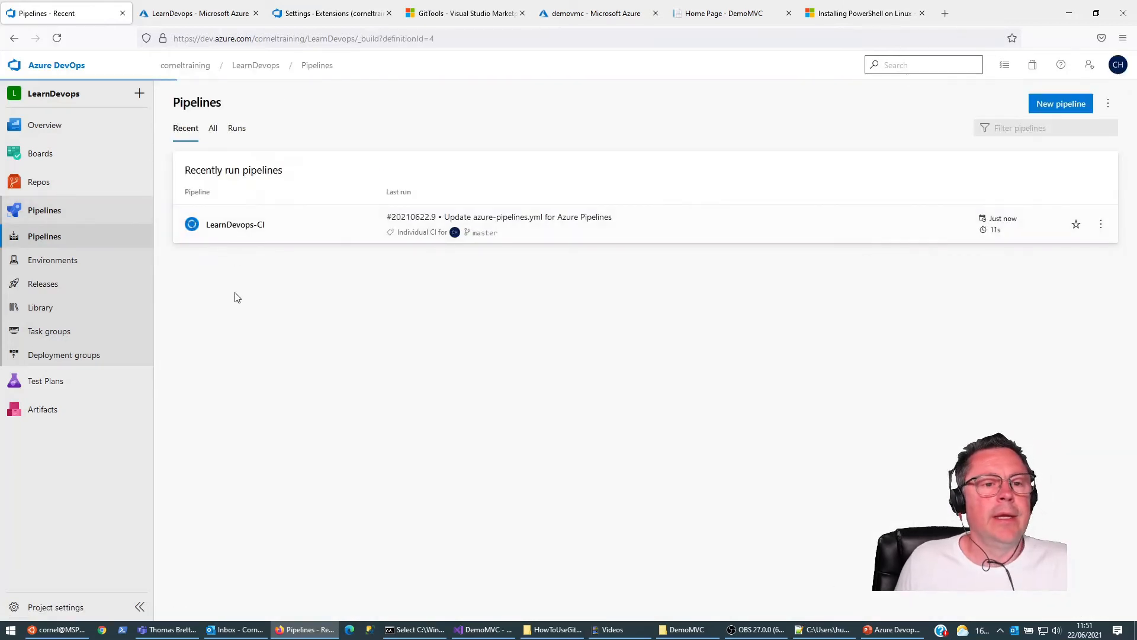
left_click(289, 193)
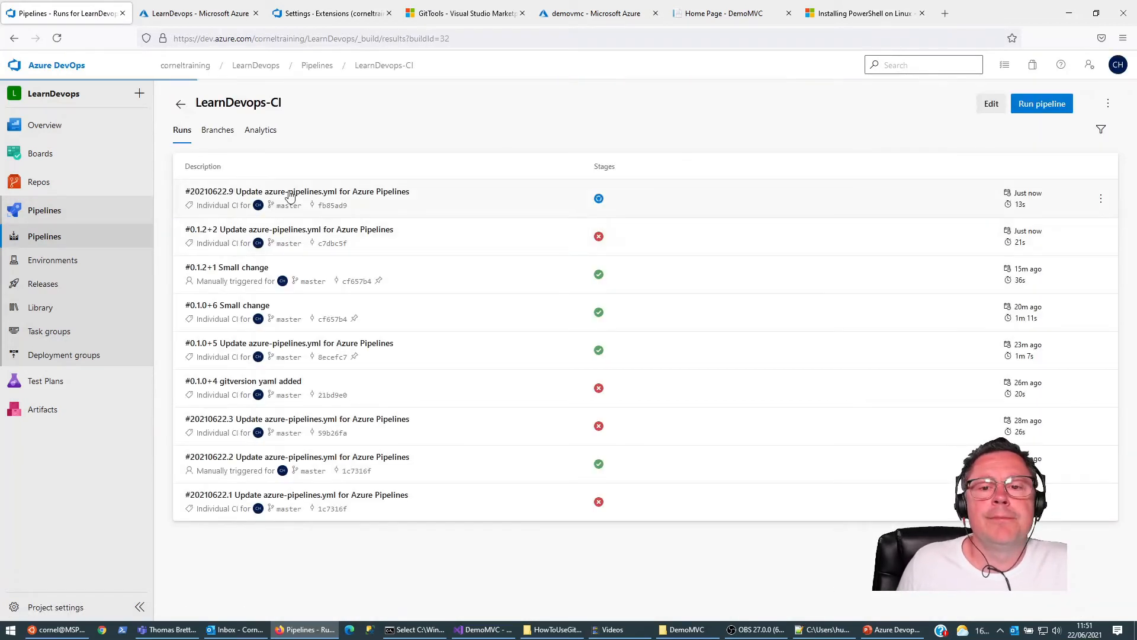
left_click(236, 340)
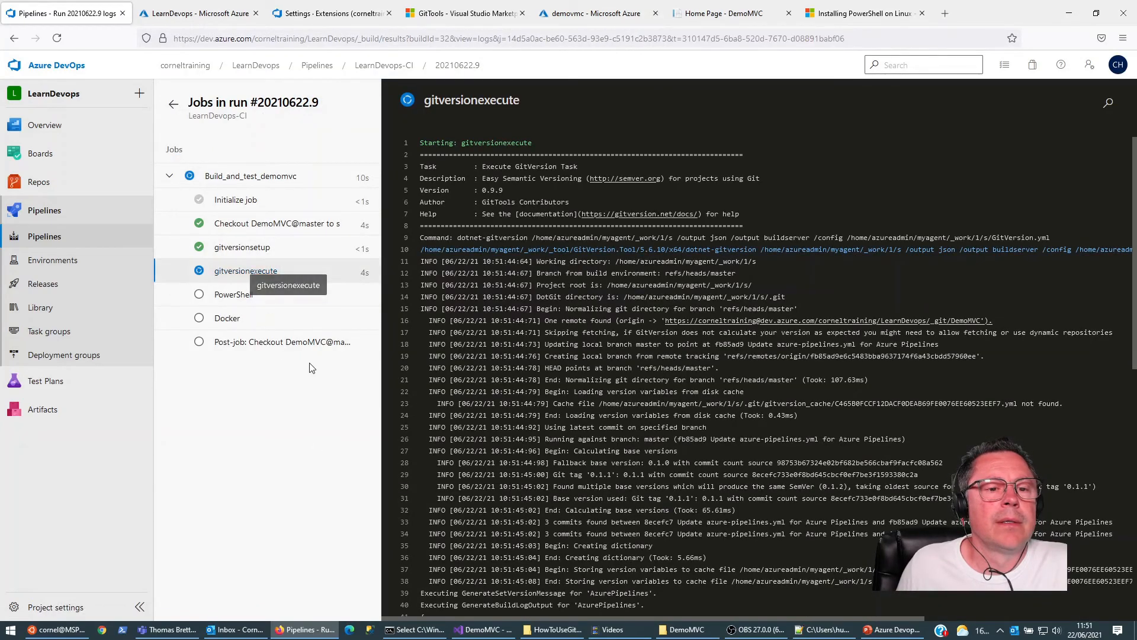
Step: Compare the build number updates in the gitversionexecute and PowerShell logs, and check the Docker task's log
left_click(223, 295)
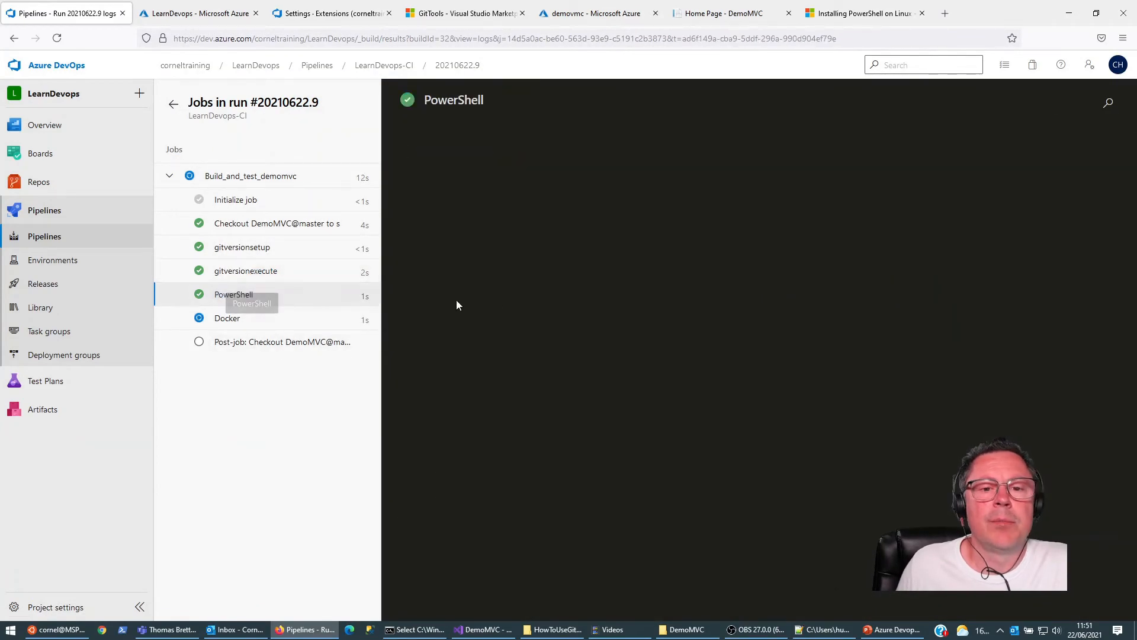
left_click(268, 281)
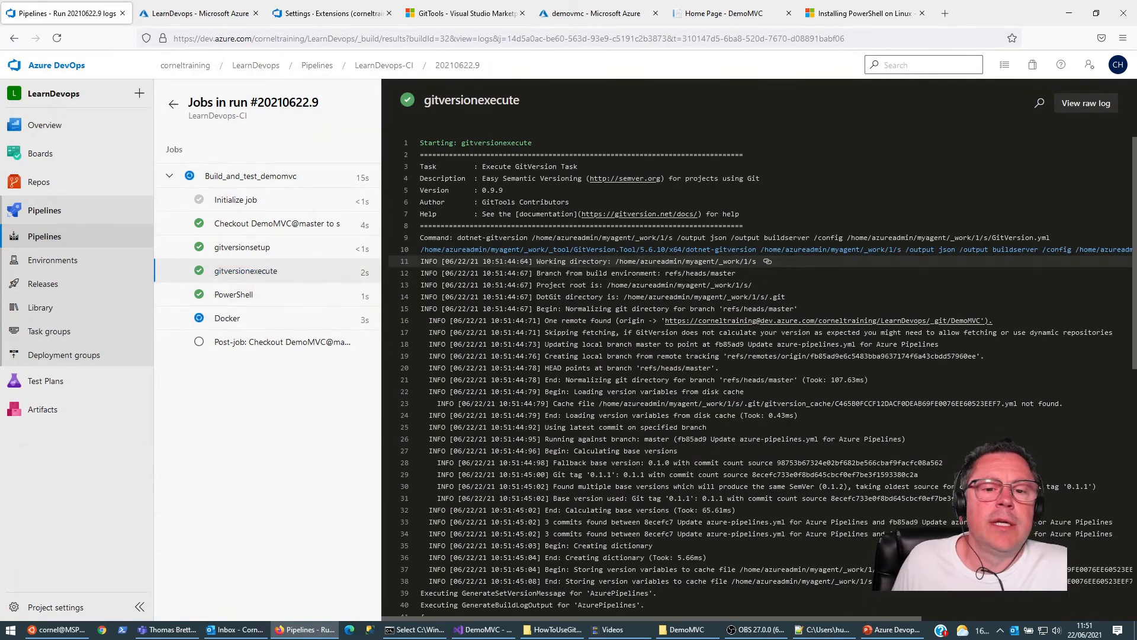
scroll(491, 592, "down", 10)
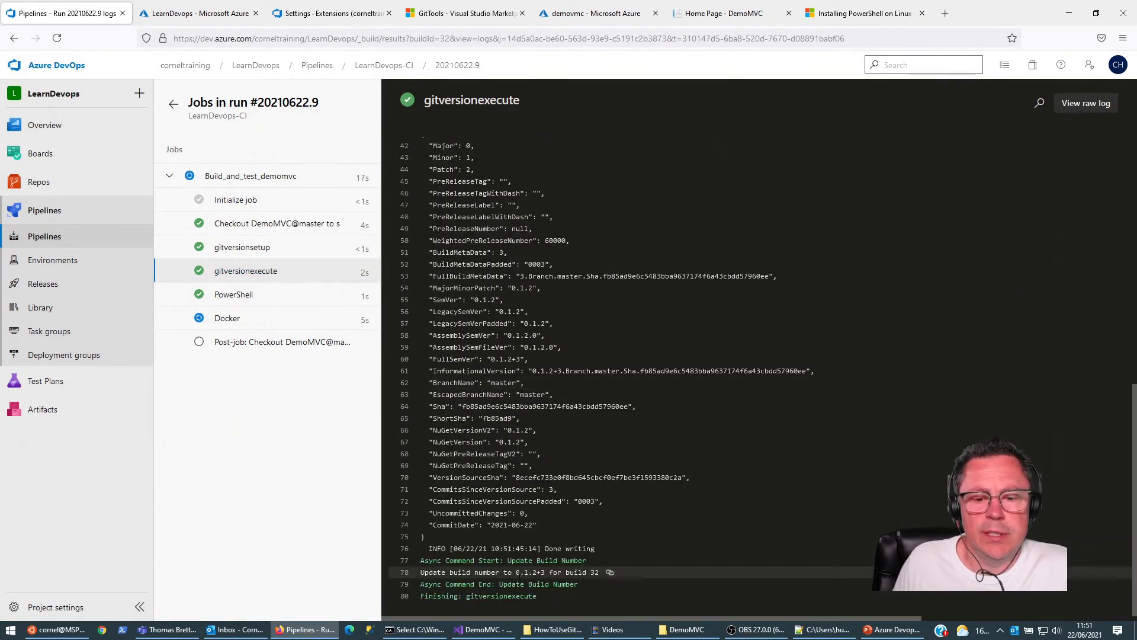
left_click_drag(513, 572, 543, 573)
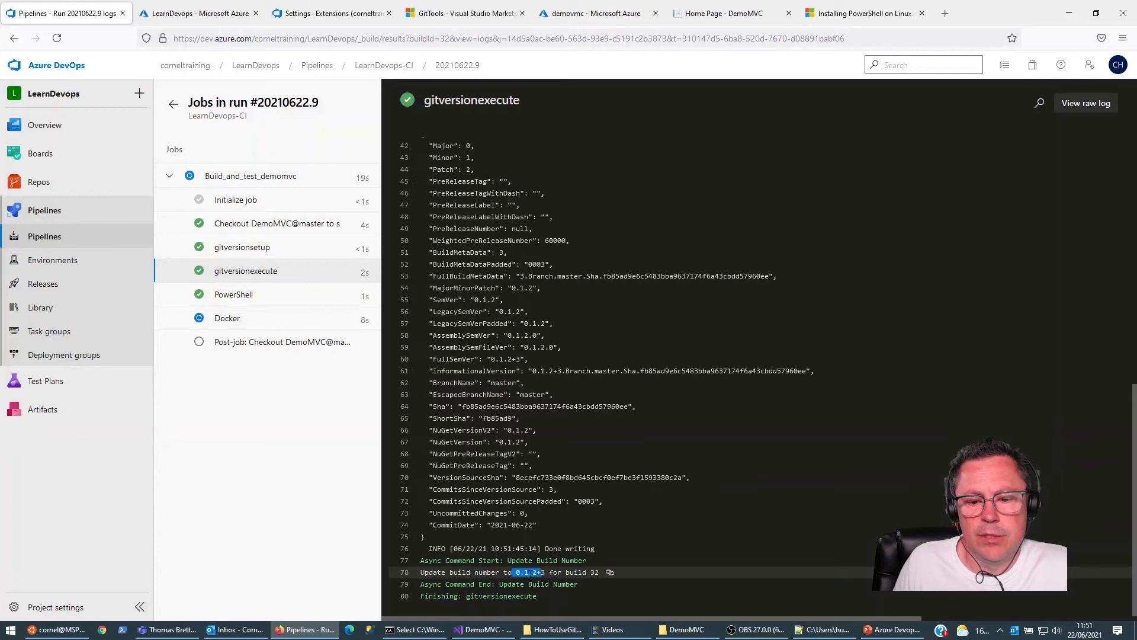
left_click(244, 295)
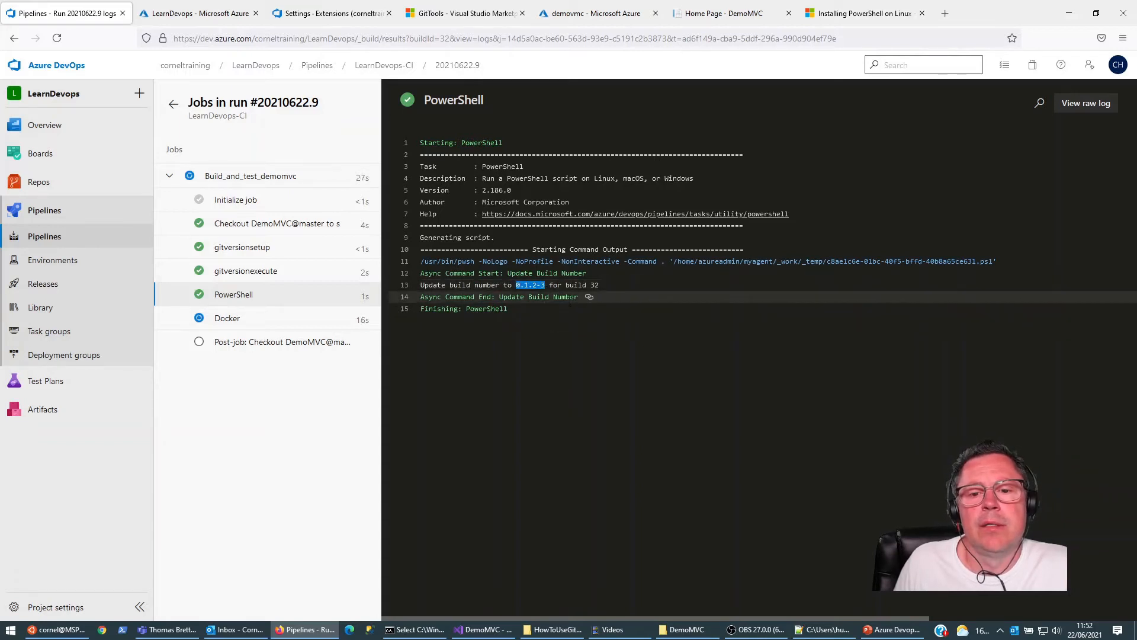
left_click(227, 326)
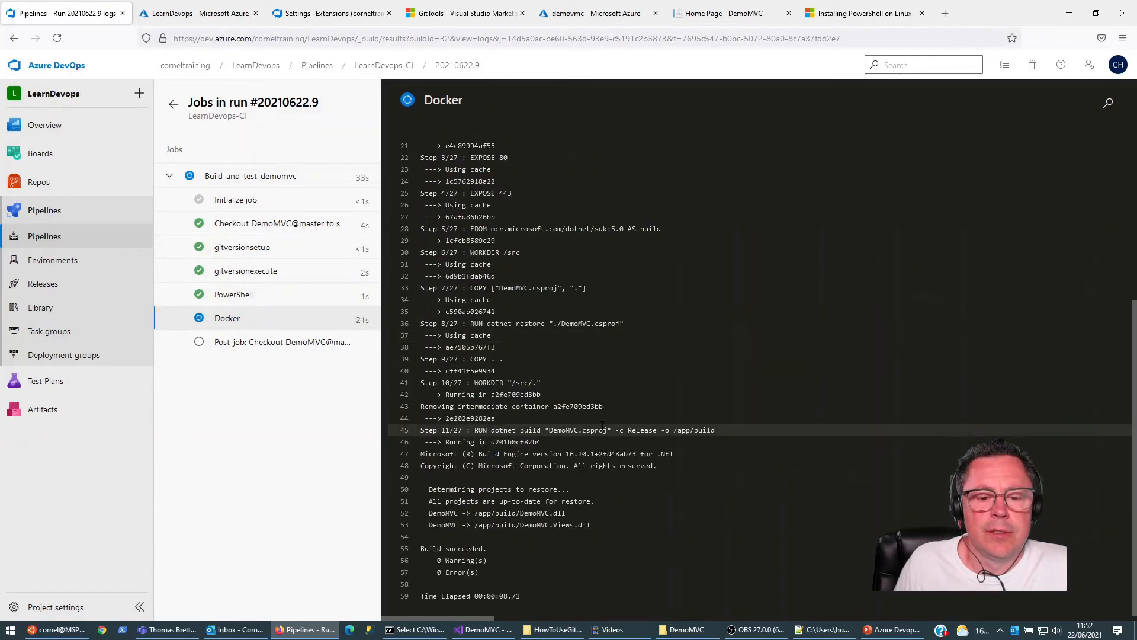
Step: In the Azure portal, open the LearnDevops registry's demovmc repository and refresh its tags once the Docker task has finished
left_click(199, 13)
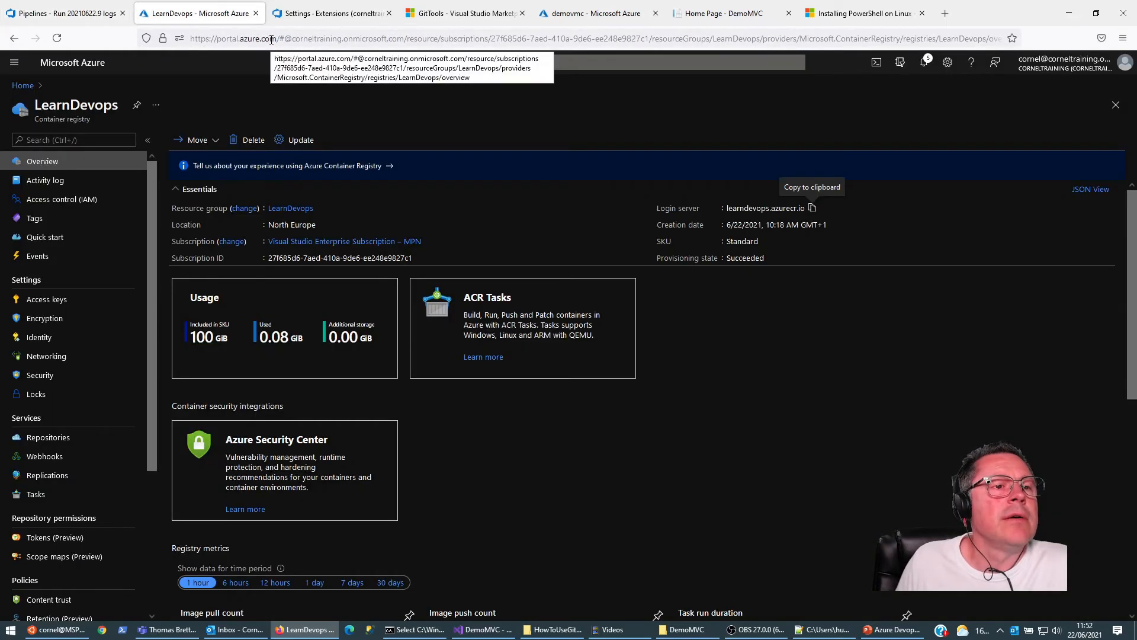
left_click(49, 439)
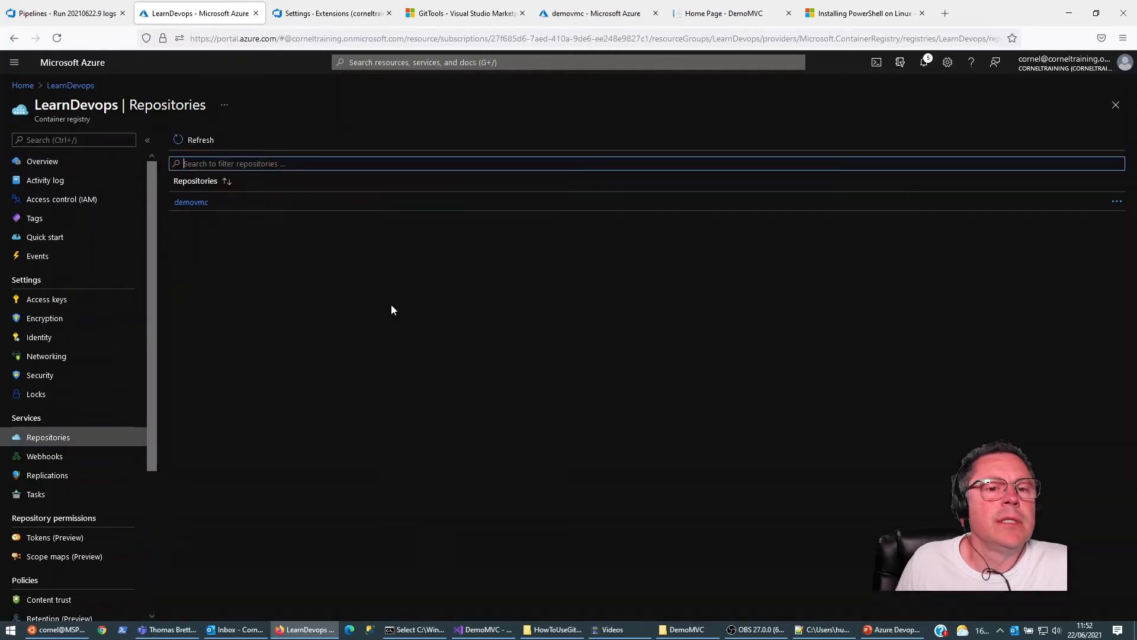
left_click(193, 203)
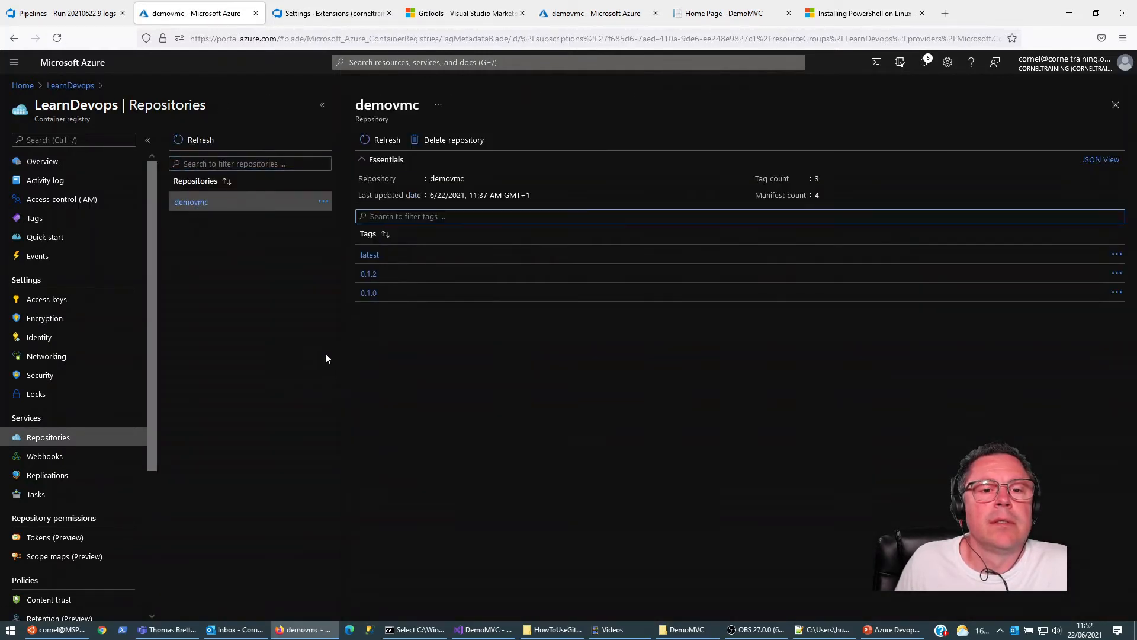
left_click(107, 13)
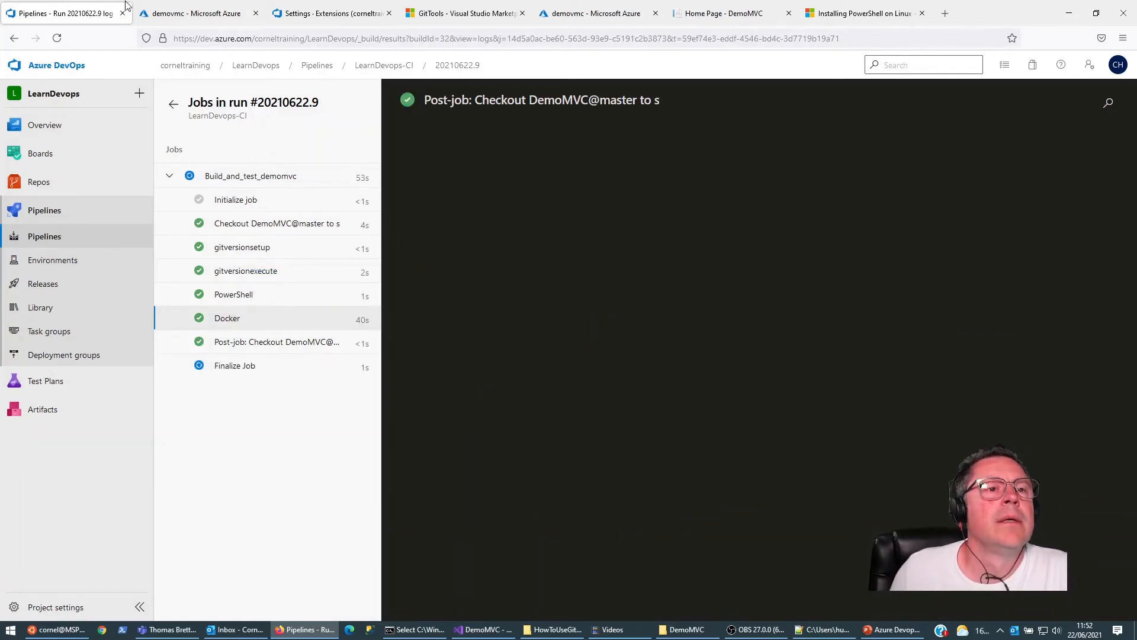
left_click(195, 13)
left_click(381, 142)
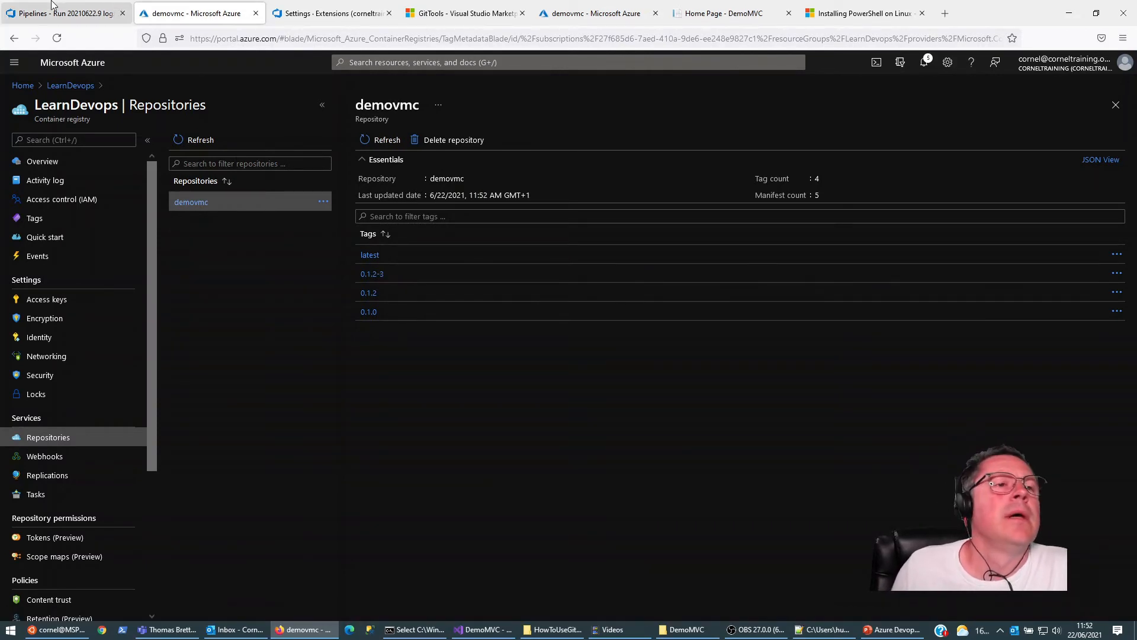
Step: In Azure DevOps, create a release from New release pipeline using version 0.1.2-3 of the _LearnDevops-CI artifact
left_click(68, 13)
left_click(95, 286)
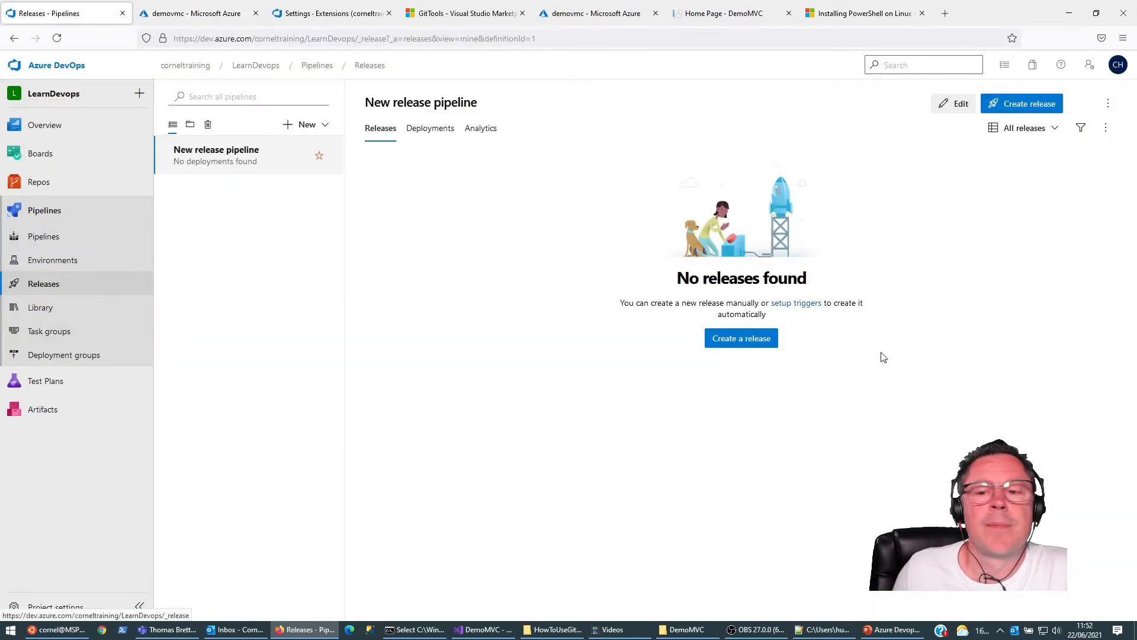
left_click(770, 341)
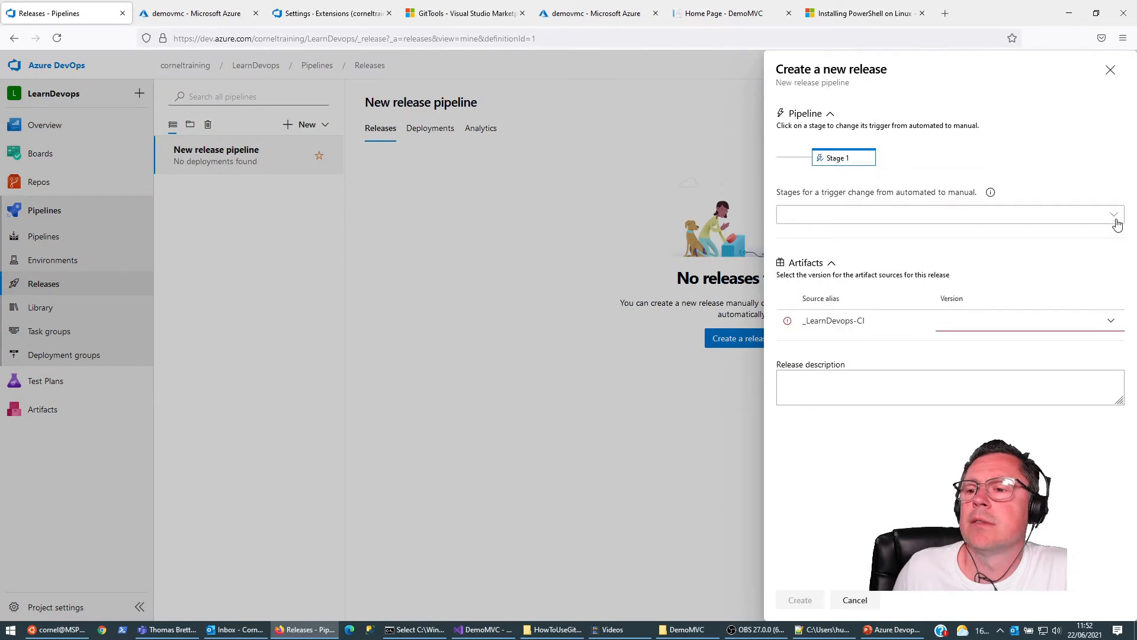
left_click(1110, 323)
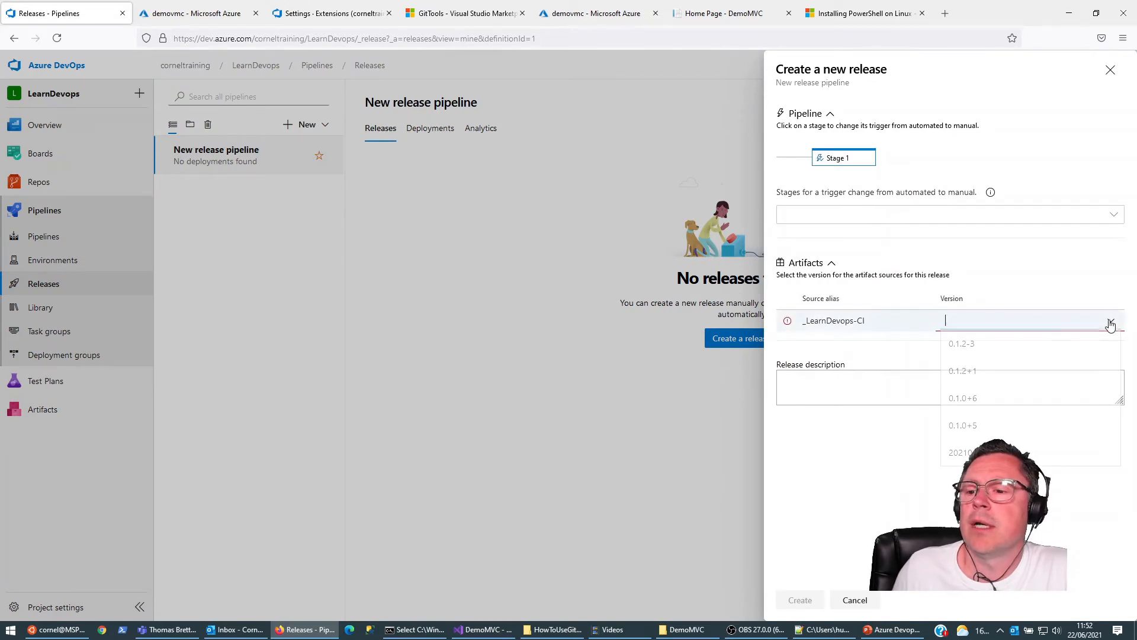
left_click(968, 349)
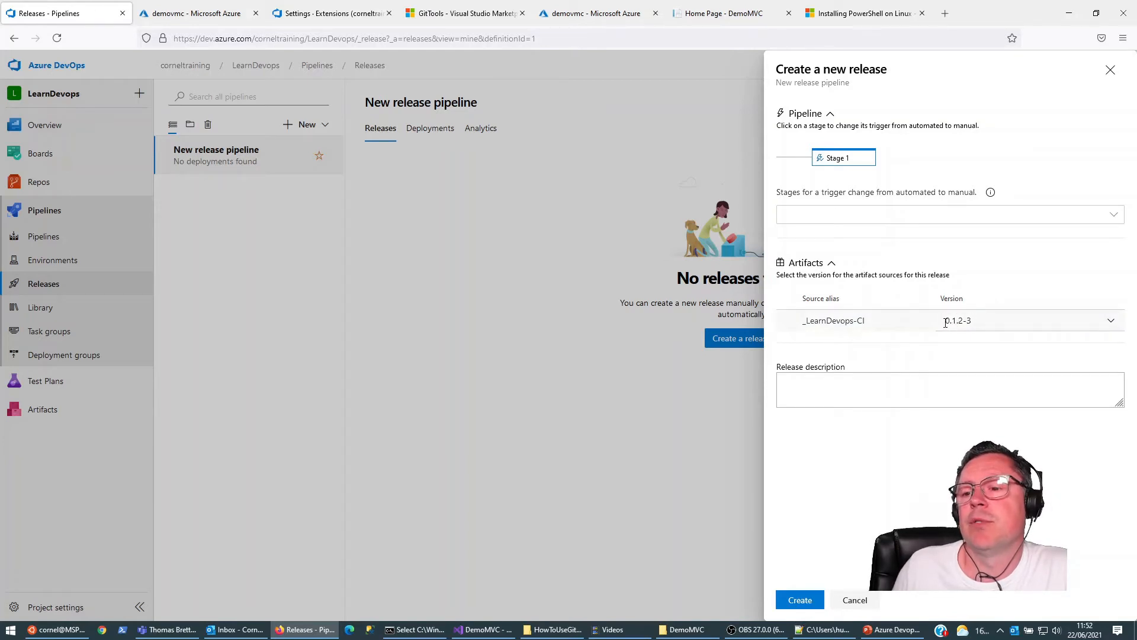
left_click(799, 600)
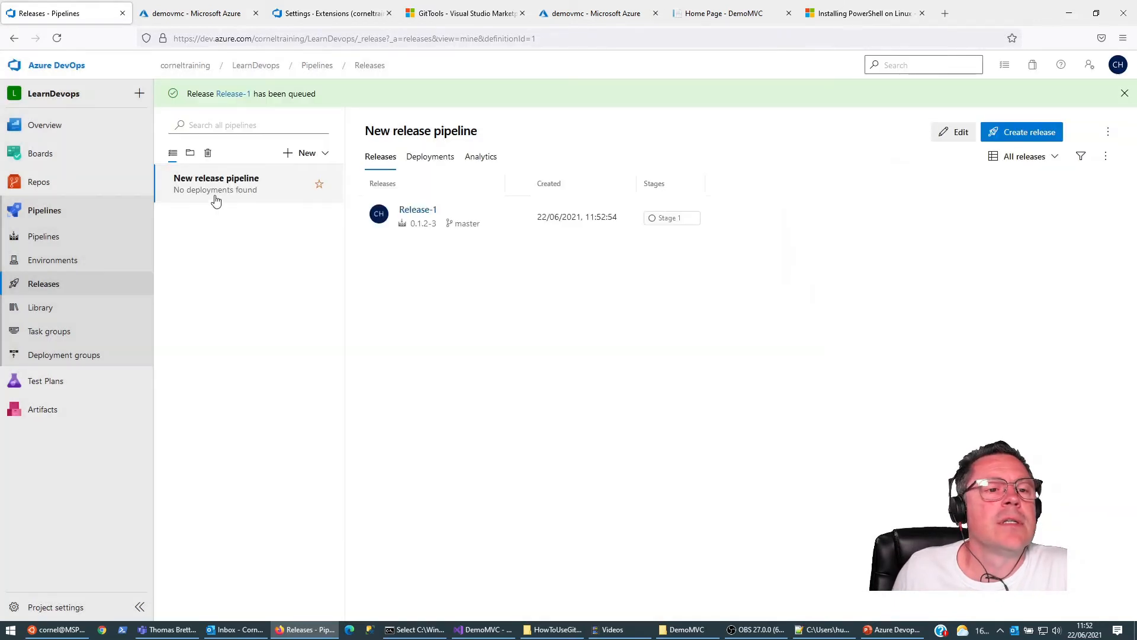
Step: Open the newly created release and view the Agent job in its Stage 1 logs
left_click(418, 210)
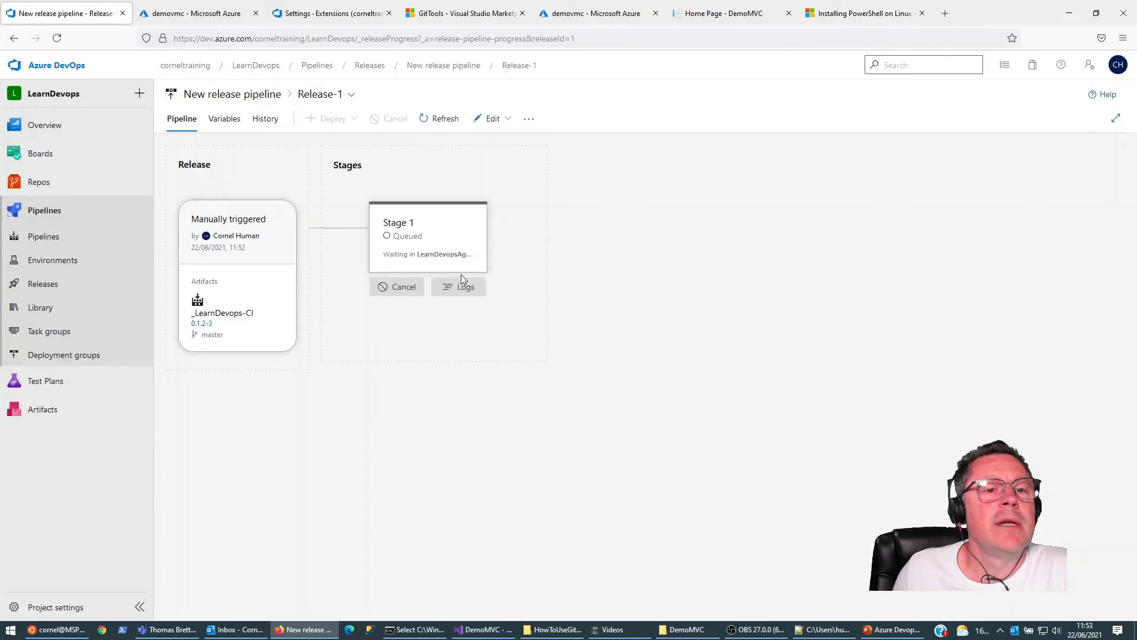
left_click(466, 318)
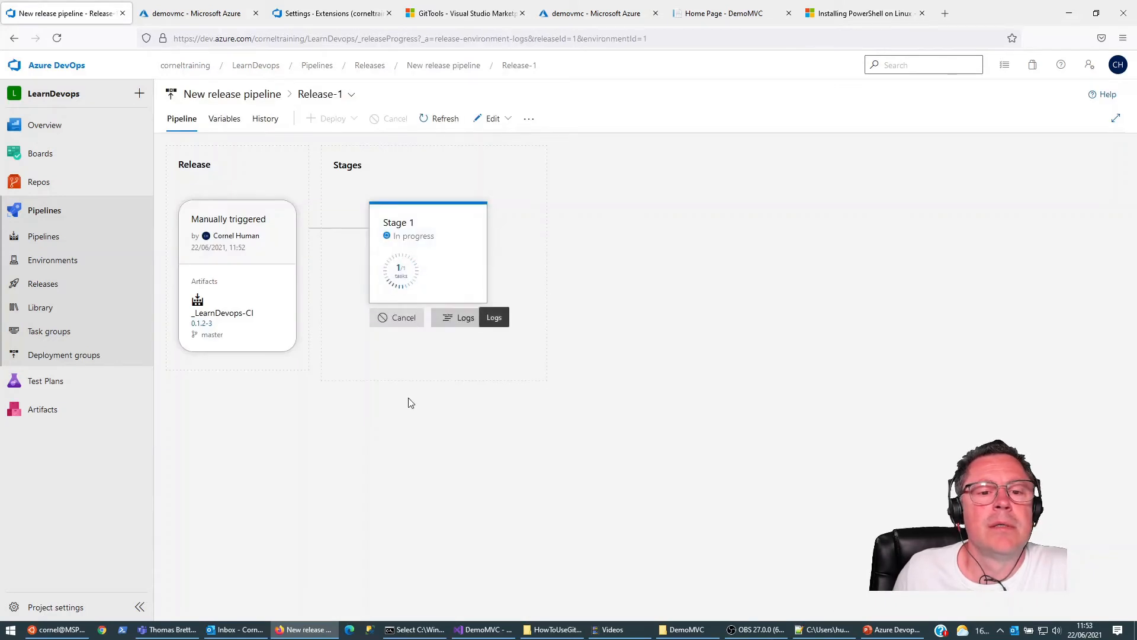
left_click(197, 186)
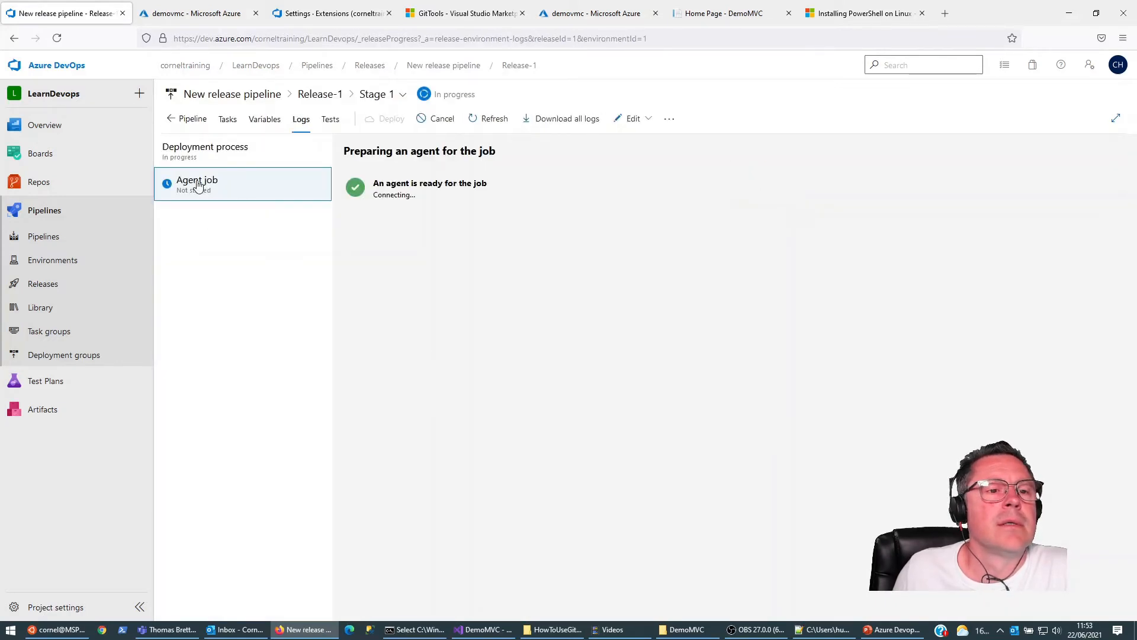
Step: Return to the release's pipeline overview and follow Stage 1's deployment summary until it finishes
left_click(14, 38)
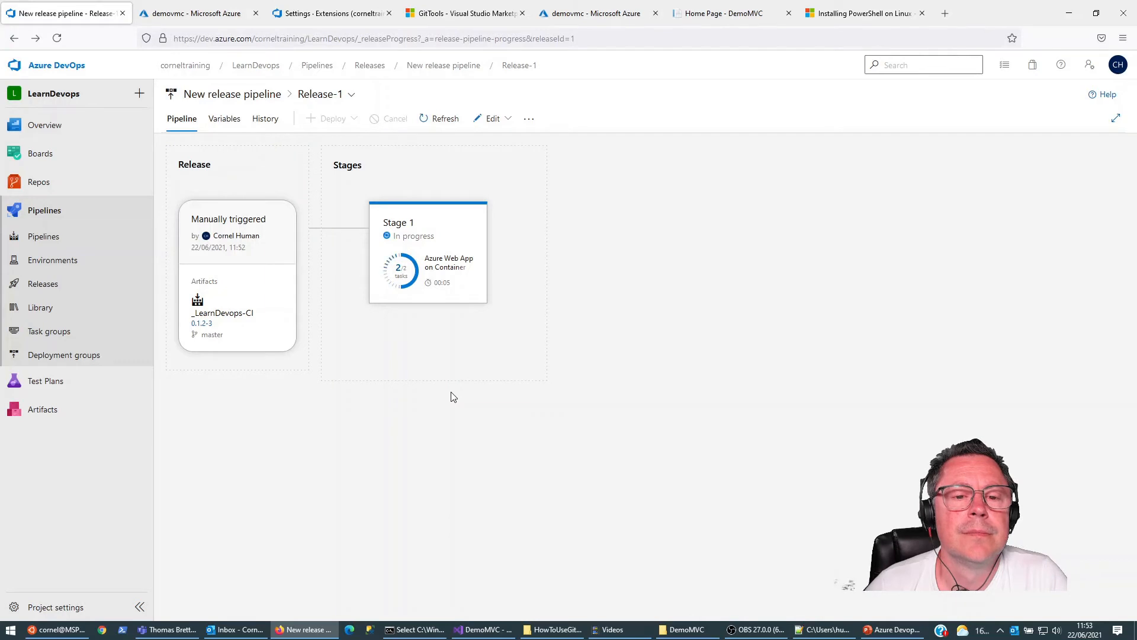
left_click(418, 228)
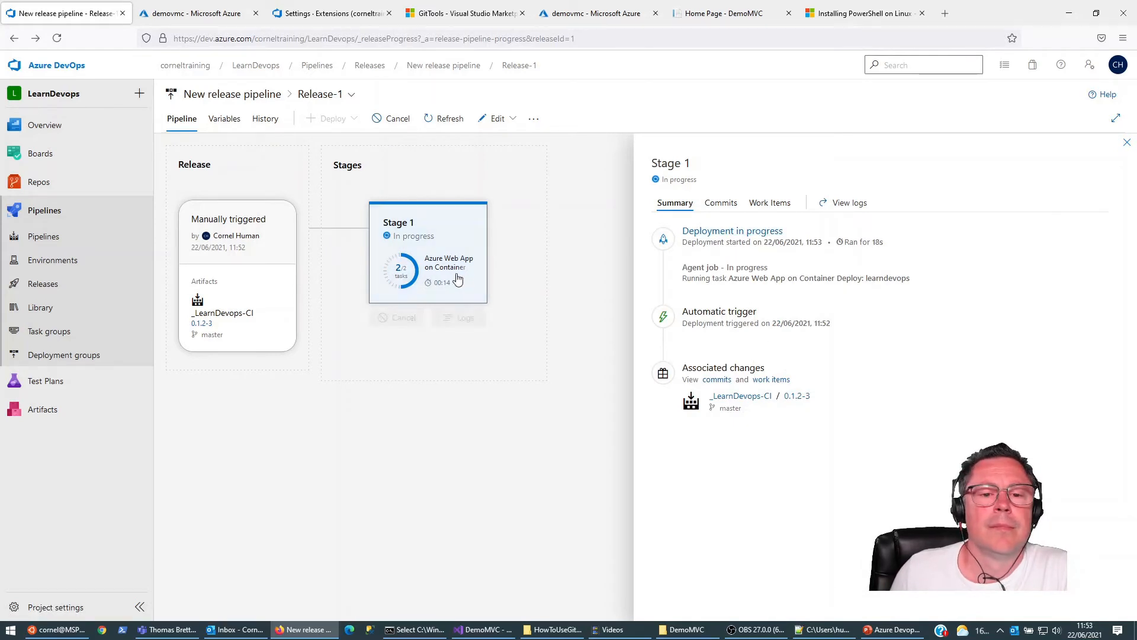
mouse_move(455, 278)
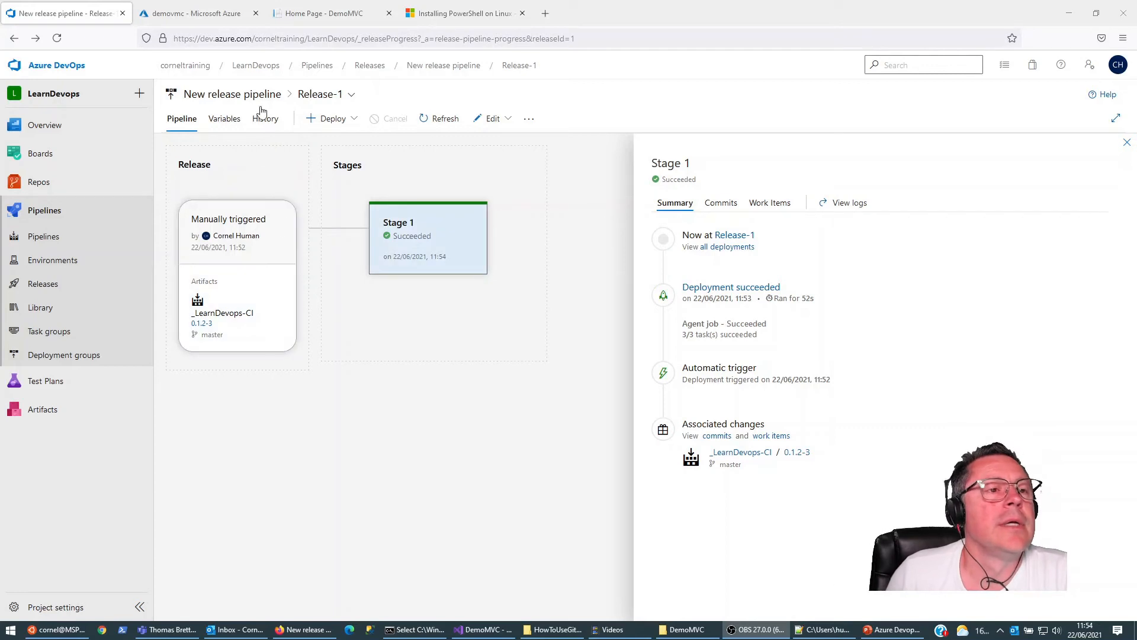
Step: In the Azure portal, open the overview of the learndevops App Service from the recent resources
left_click(186, 12)
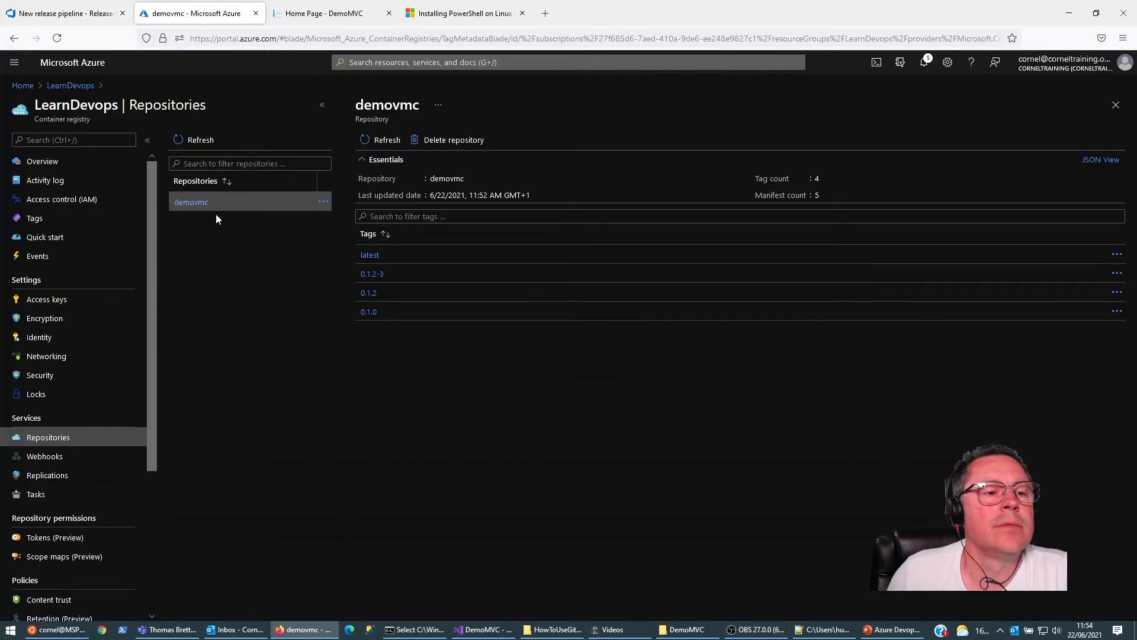
left_click(65, 87)
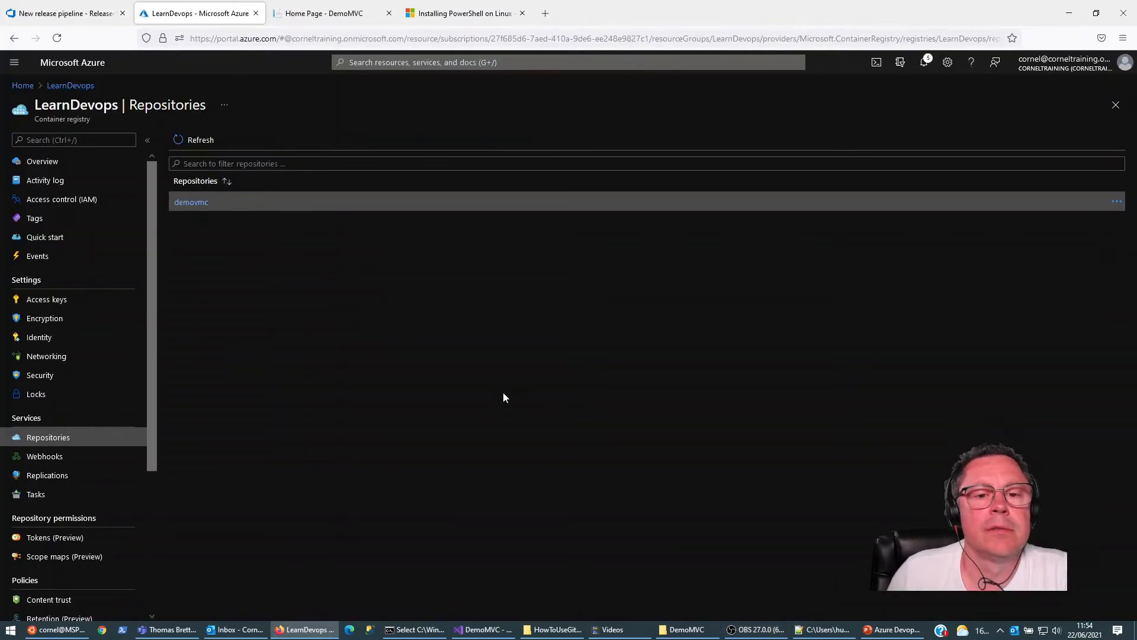
left_click(22, 85)
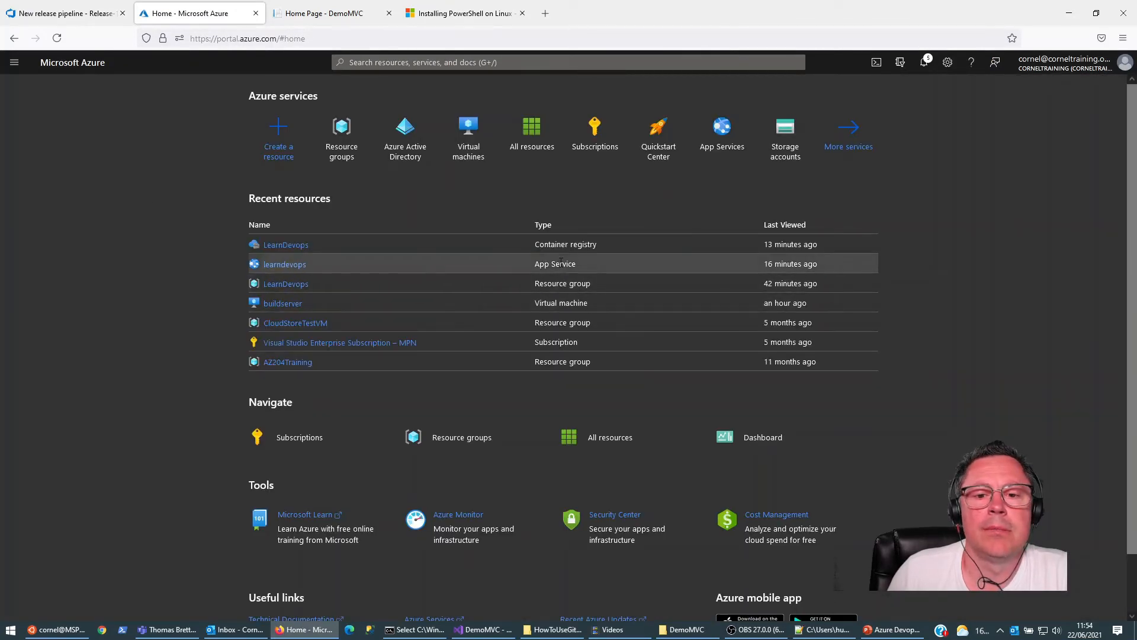
left_click(287, 263)
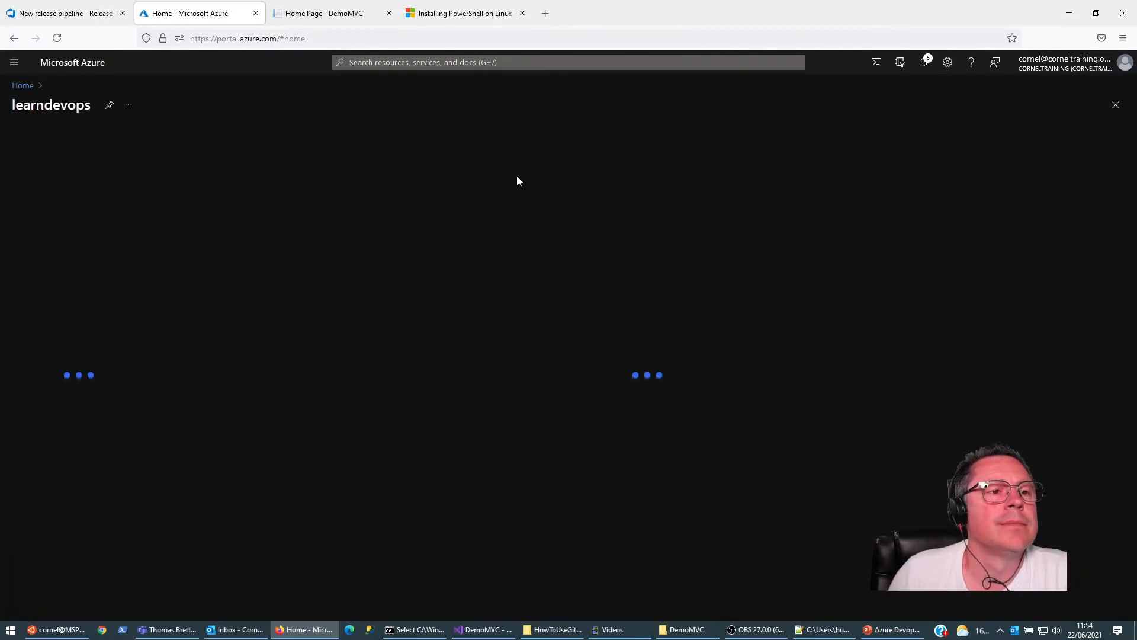
left_click(322, 14)
left_click(234, 14)
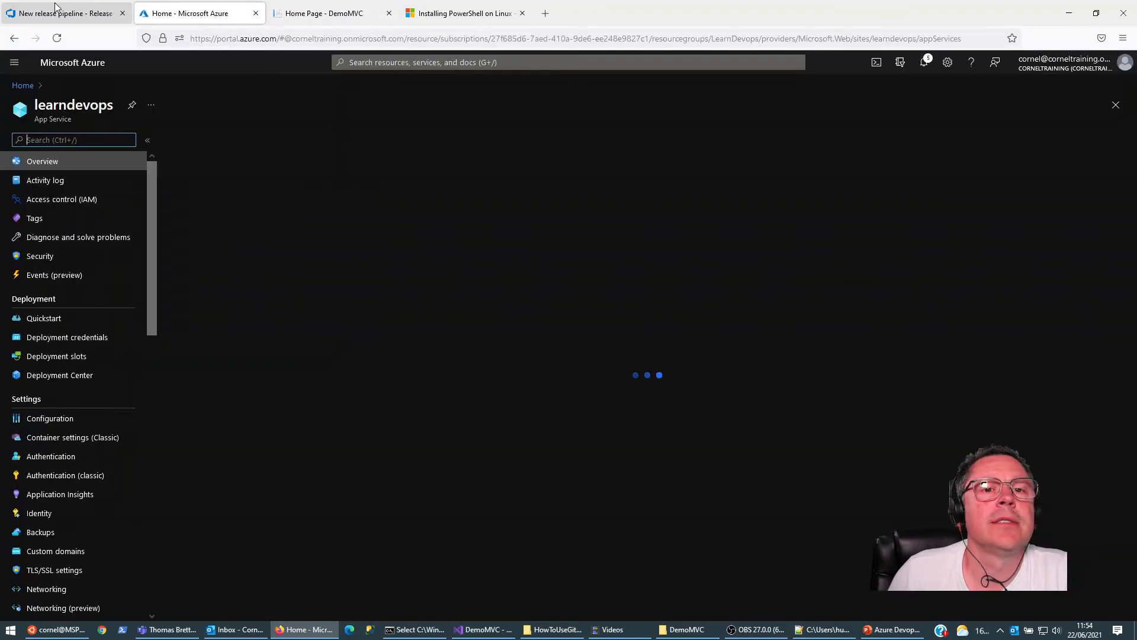
left_click(65, 13)
left_click(189, 13)
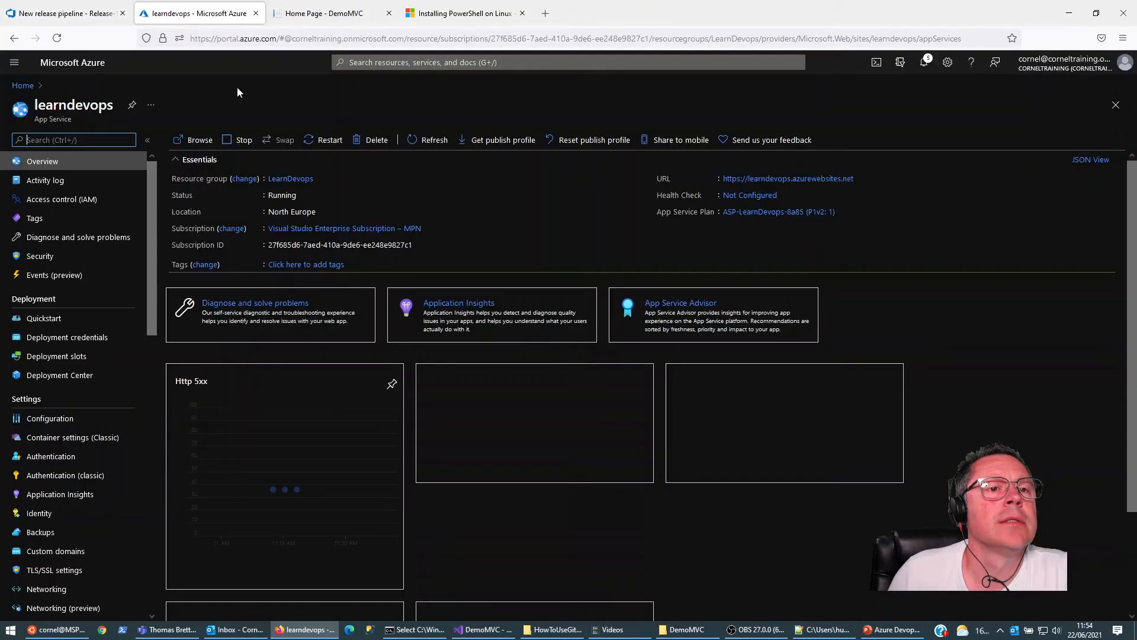
Step: Browse to the learndevops web app's URL and open the Web App Down diagnostics and application logs
left_click(784, 179)
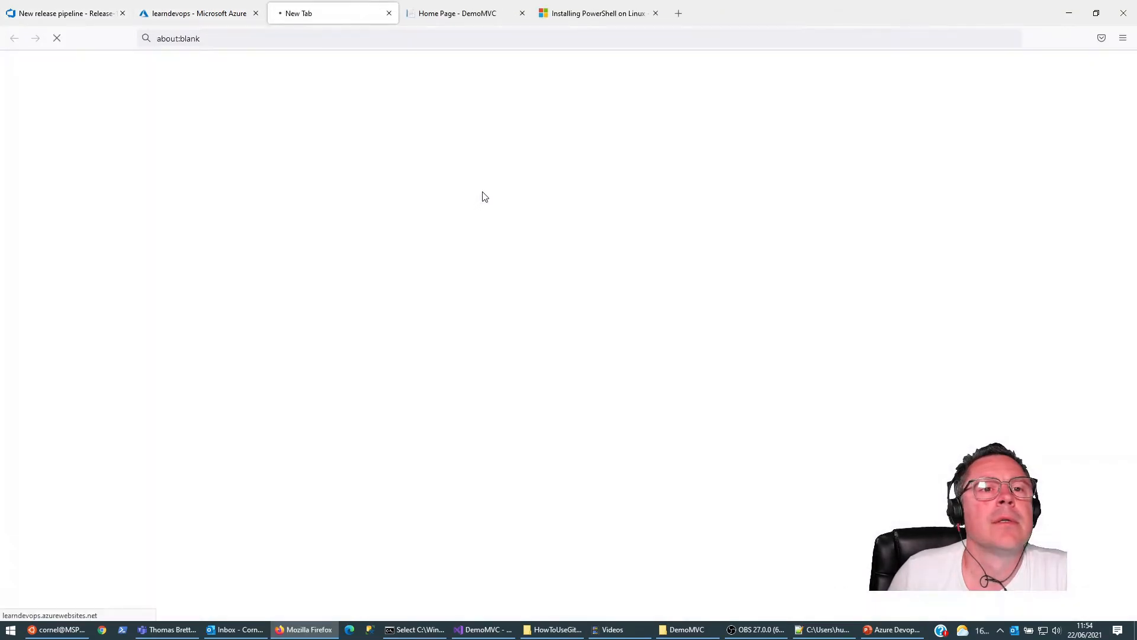
left_click(541, 115)
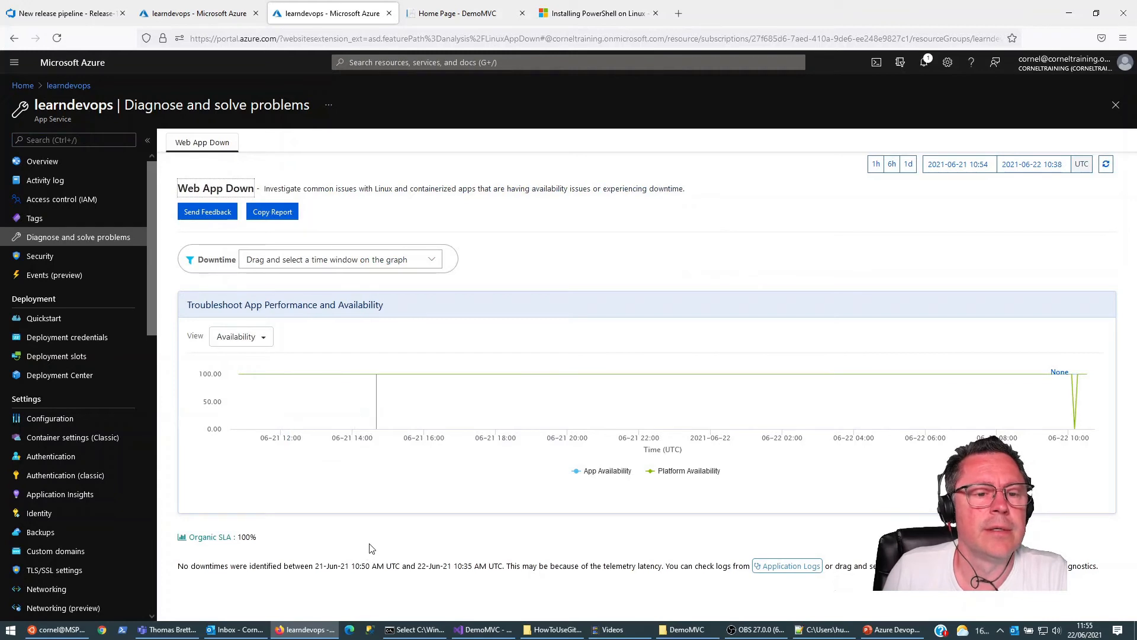
left_click(614, 269)
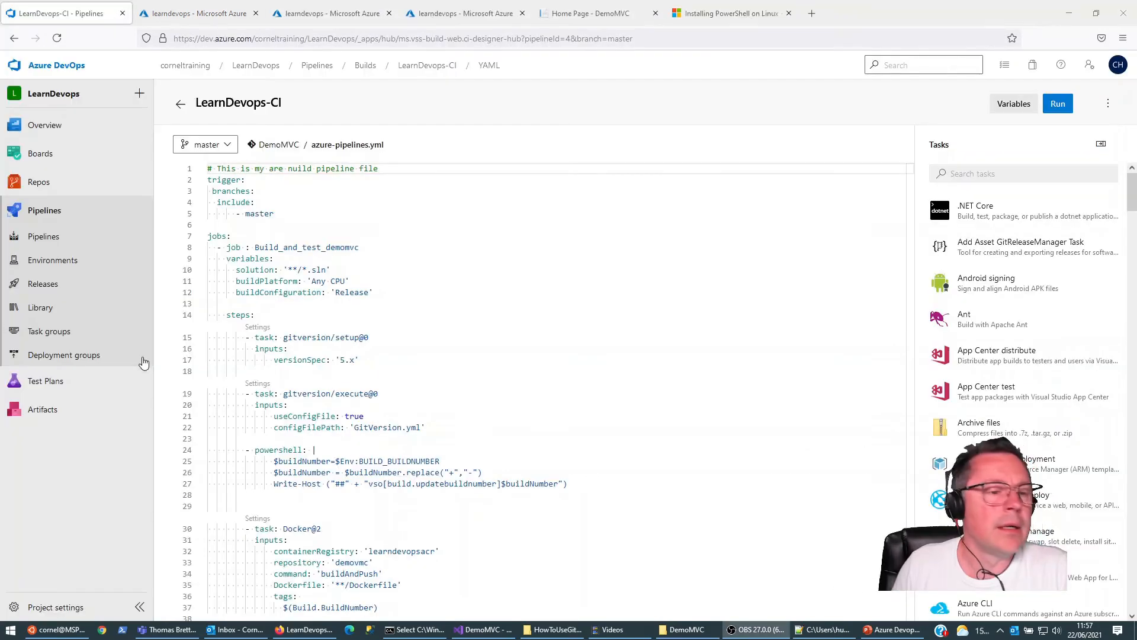
Step: In Azure DevOps, edit New release pipeline and inspect the image tag in Stage 1's Azure Web App on Container Deploy task
left_click(47, 291)
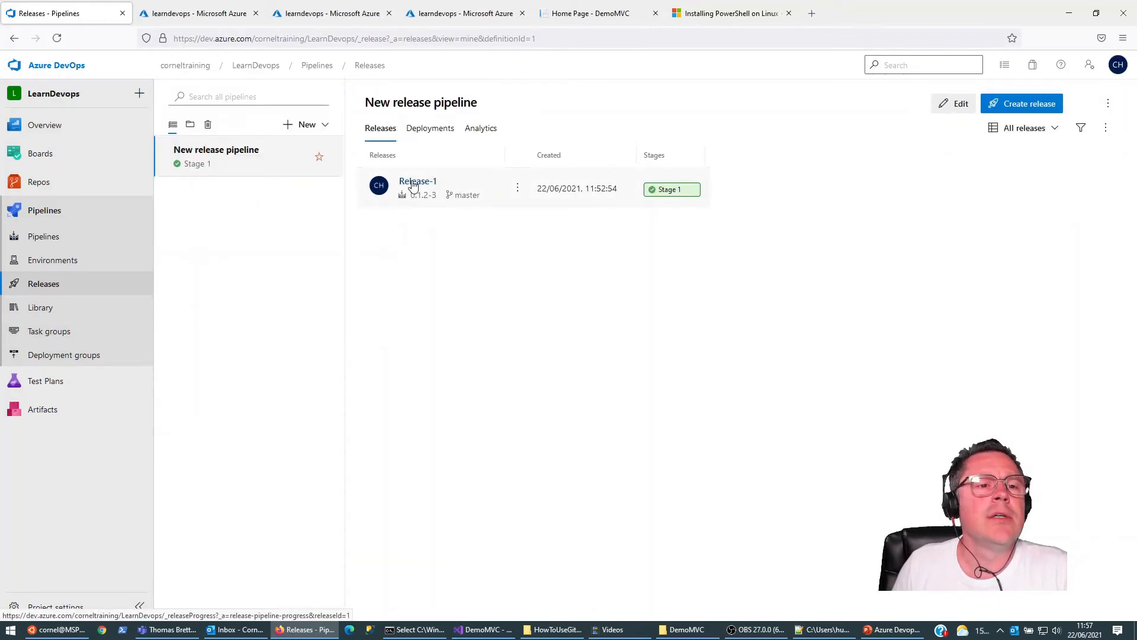
left_click(956, 103)
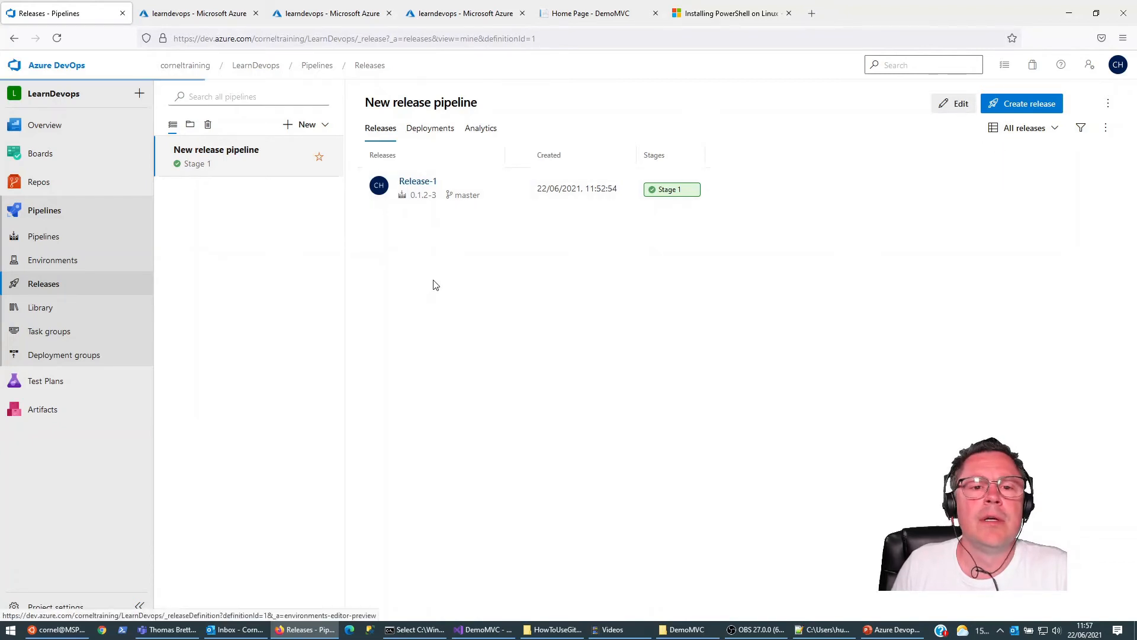
left_click(413, 259)
left_click(322, 229)
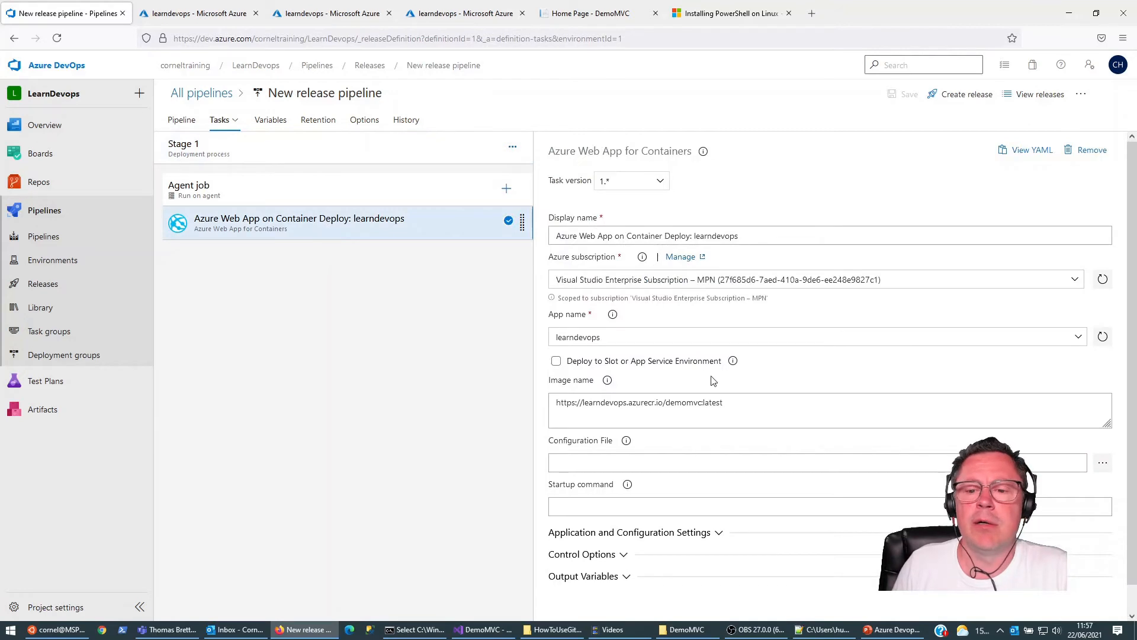
double_click(718, 403)
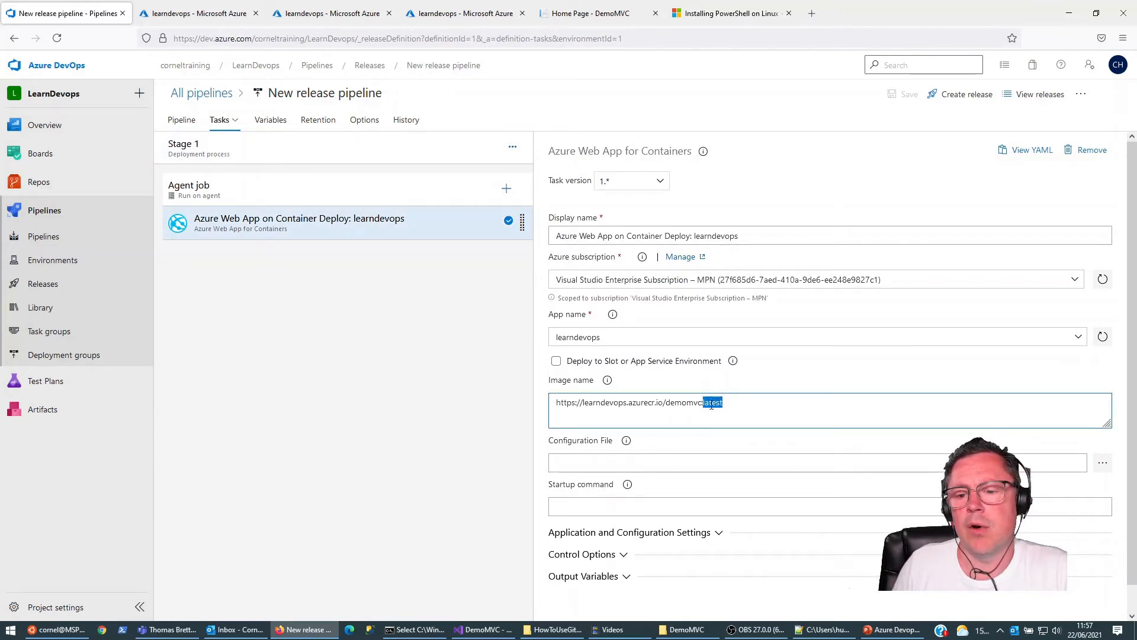
Step: Open the LearnDevops-CI pipeline's azure-pipelines.yml for editing and copy $(Build.BuildNumber) from the Docker task's tags
left_click(43, 237)
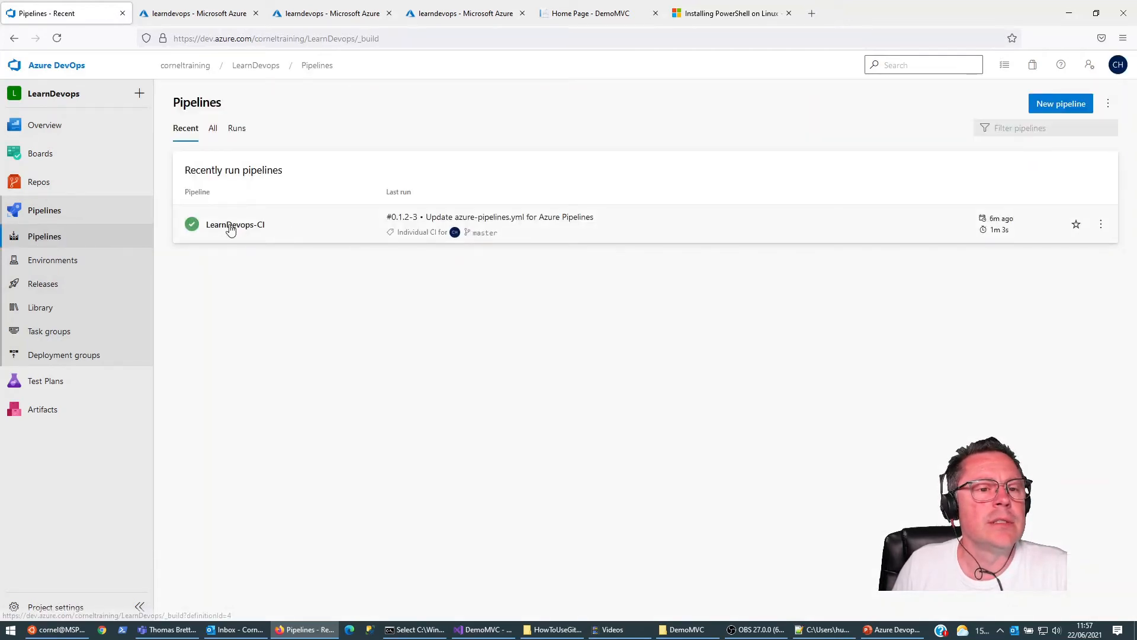
left_click(231, 227)
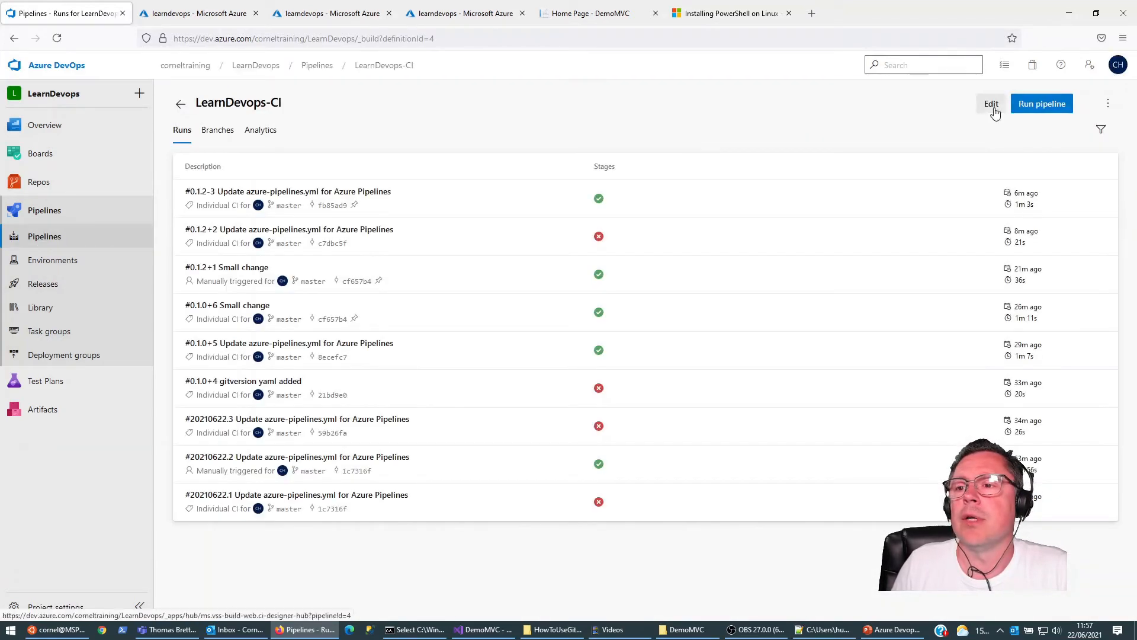
left_click(991, 105)
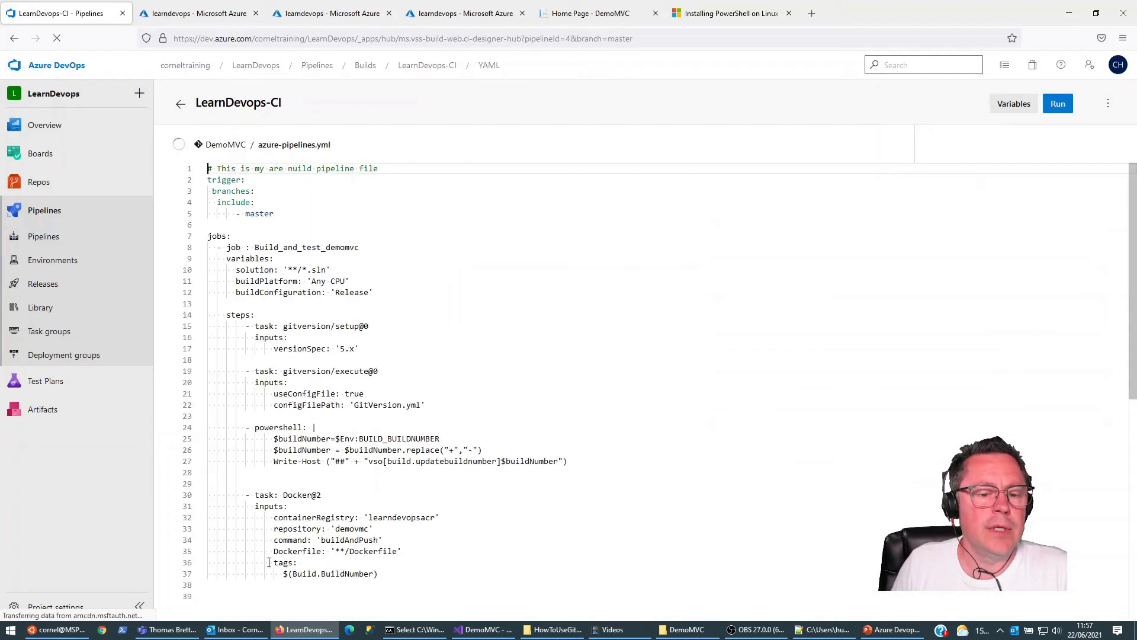
left_click_drag(319, 573, 383, 572)
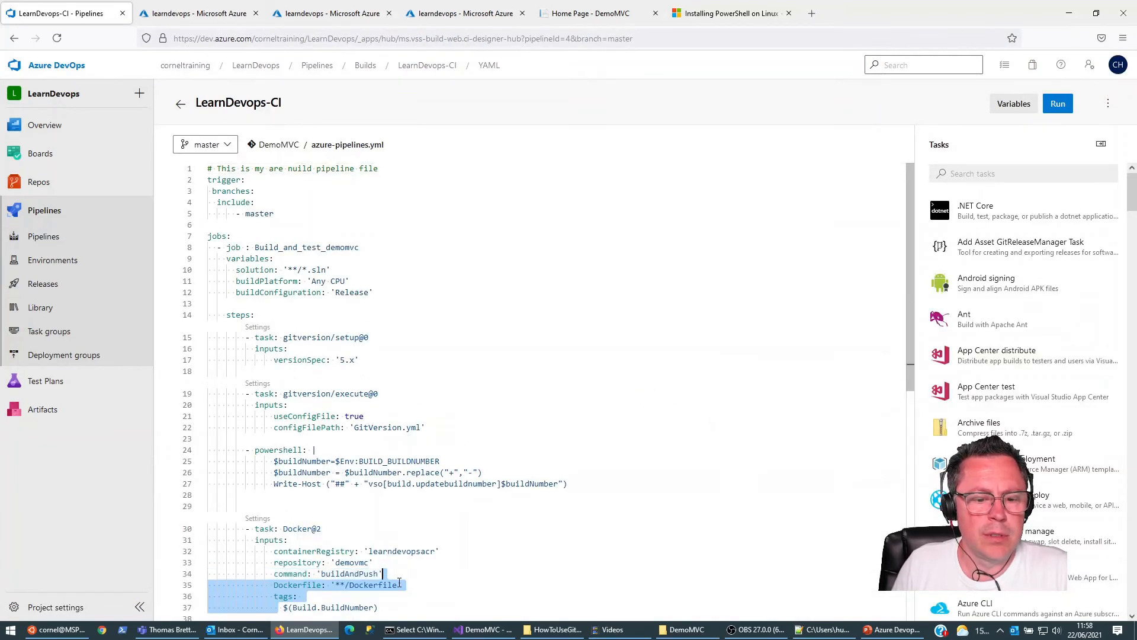
scroll(284, 529, "down", 4)
left_click(284, 529)
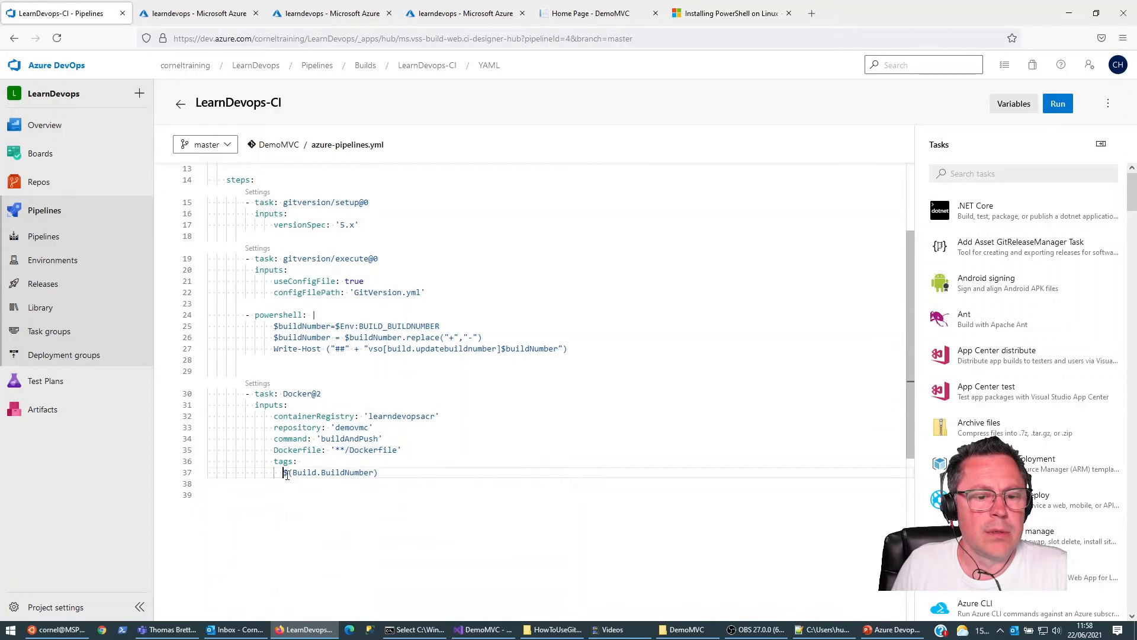
left_click_drag(284, 473, 382, 481)
key("ctrl+c")
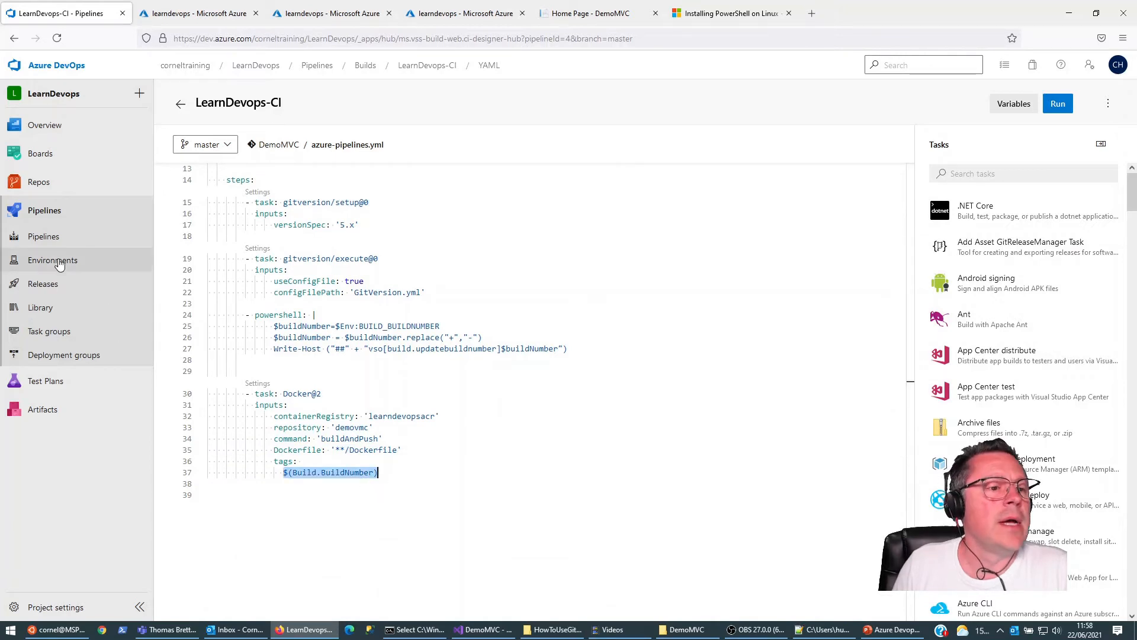
Step: Set the image name's tag to $(Build.BuildNumber) in New release pipeline's container deploy task and save the pipeline
left_click(44, 284)
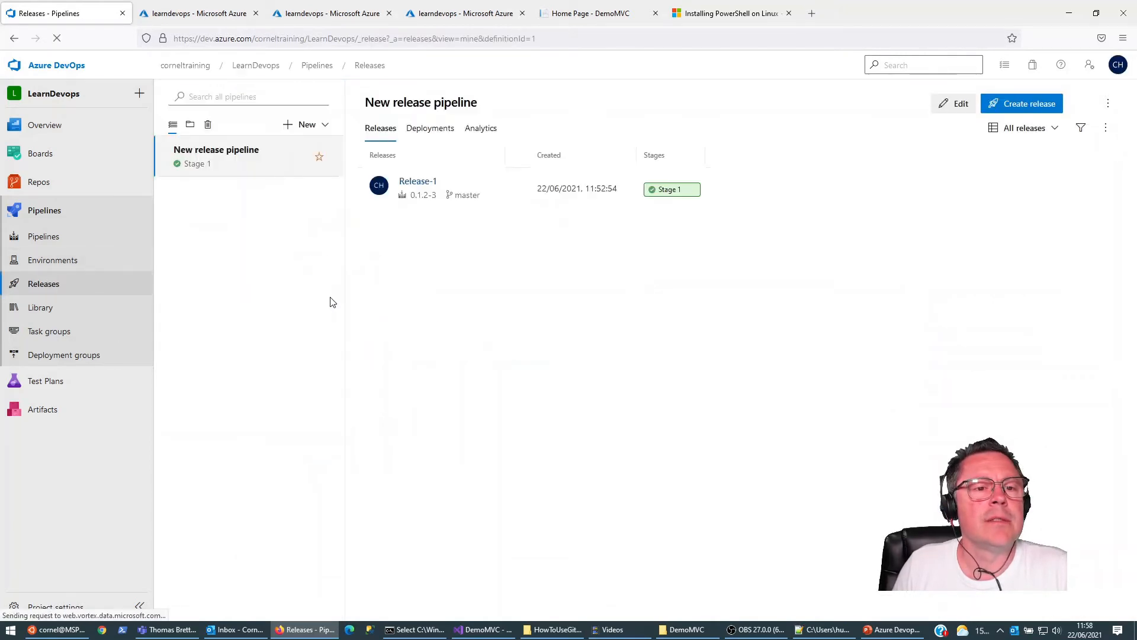
left_click(956, 104)
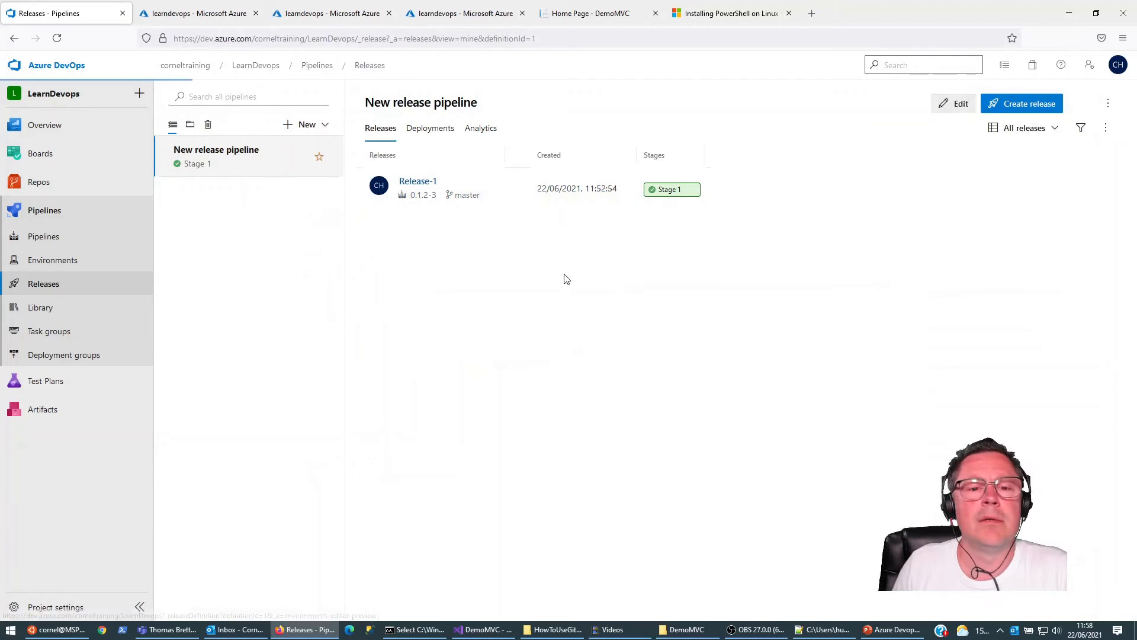
left_click(416, 263)
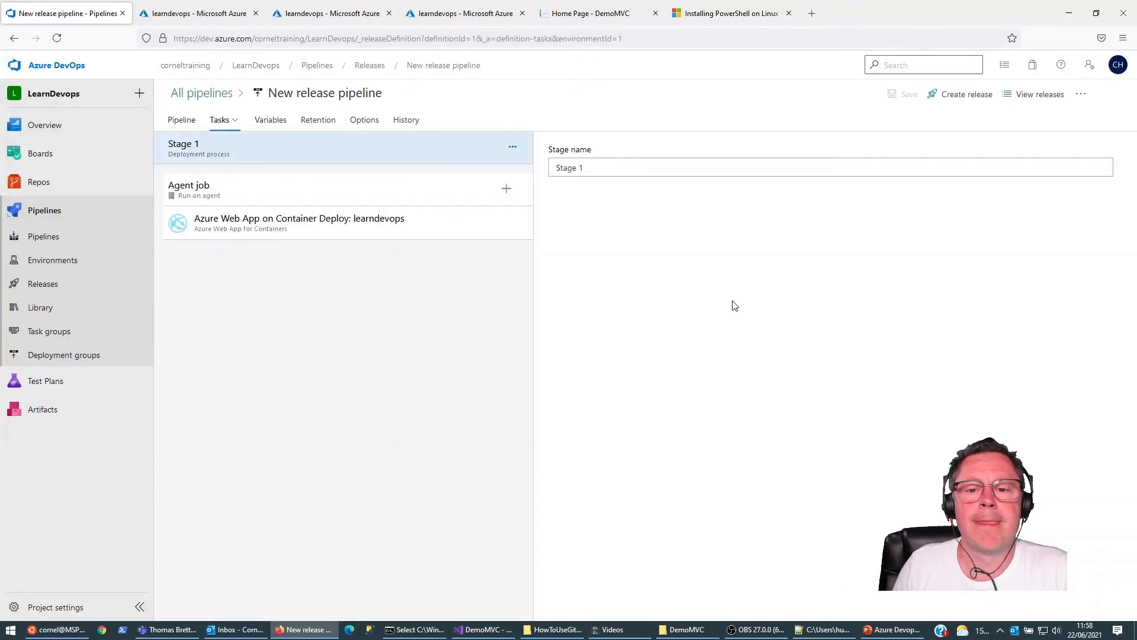
left_click(323, 223)
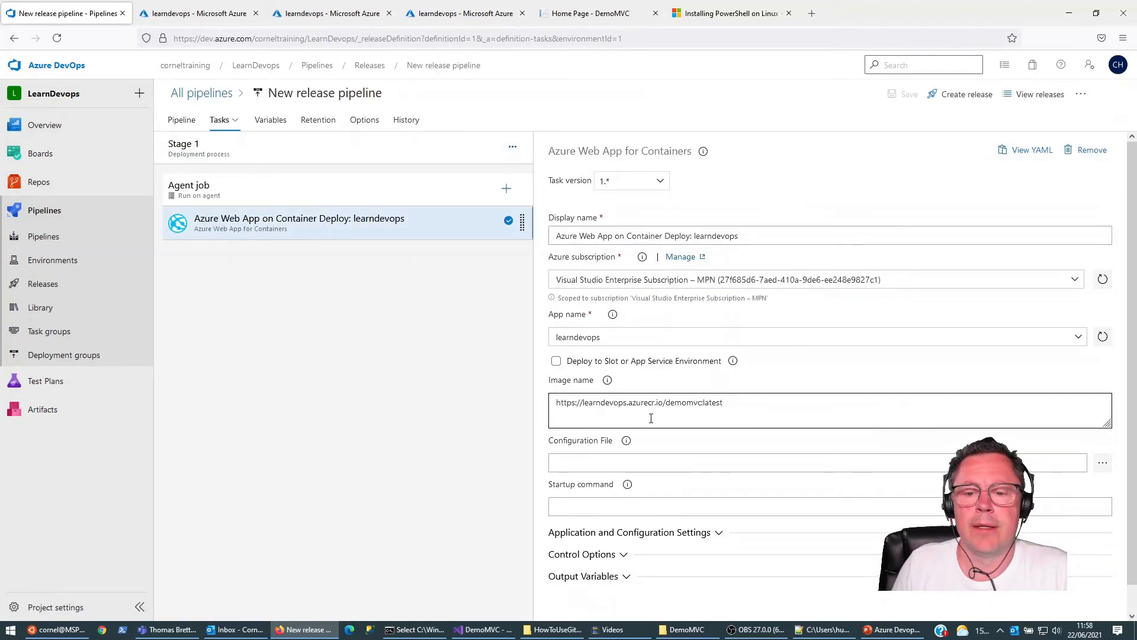
left_click(734, 402)
key("ctrl+shift+Left")
key("ctrl+v")
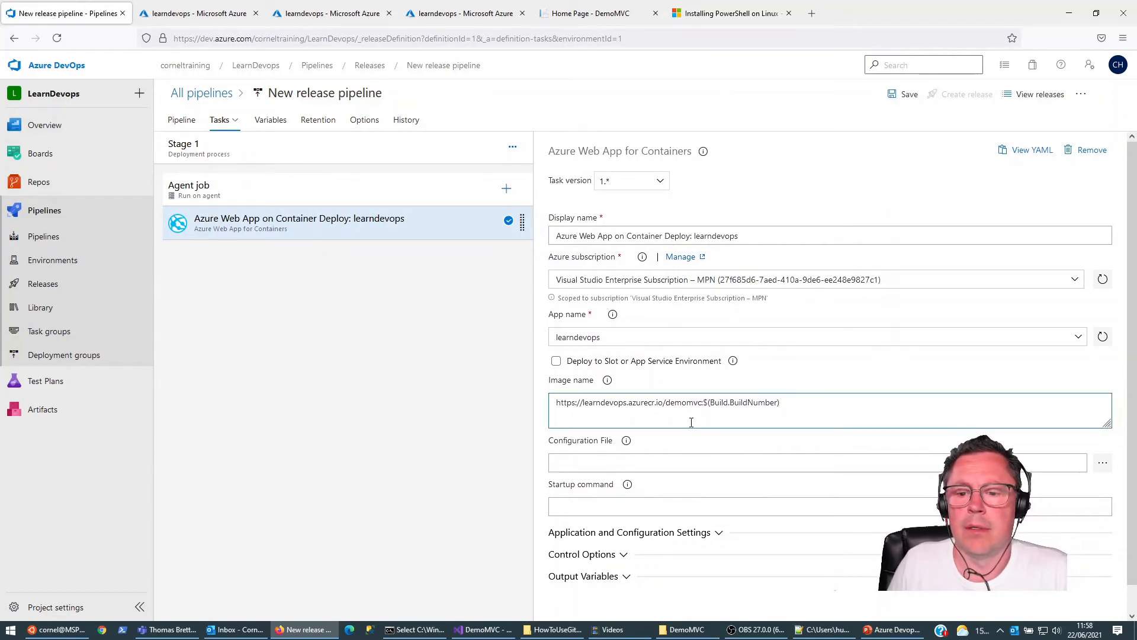
left_click(902, 94)
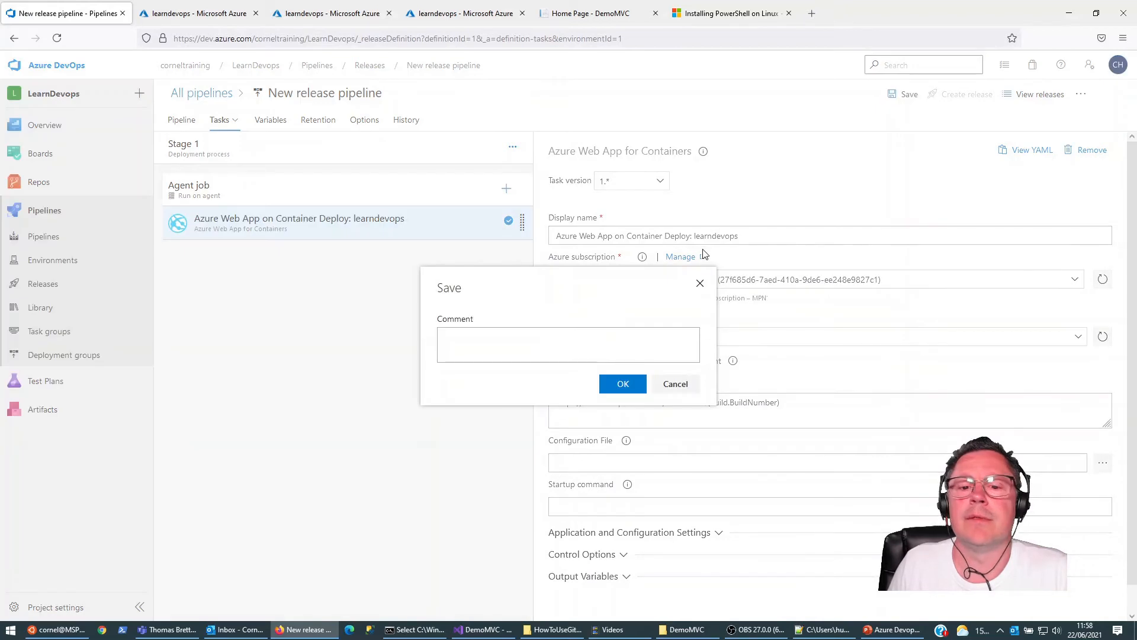
left_click(625, 386)
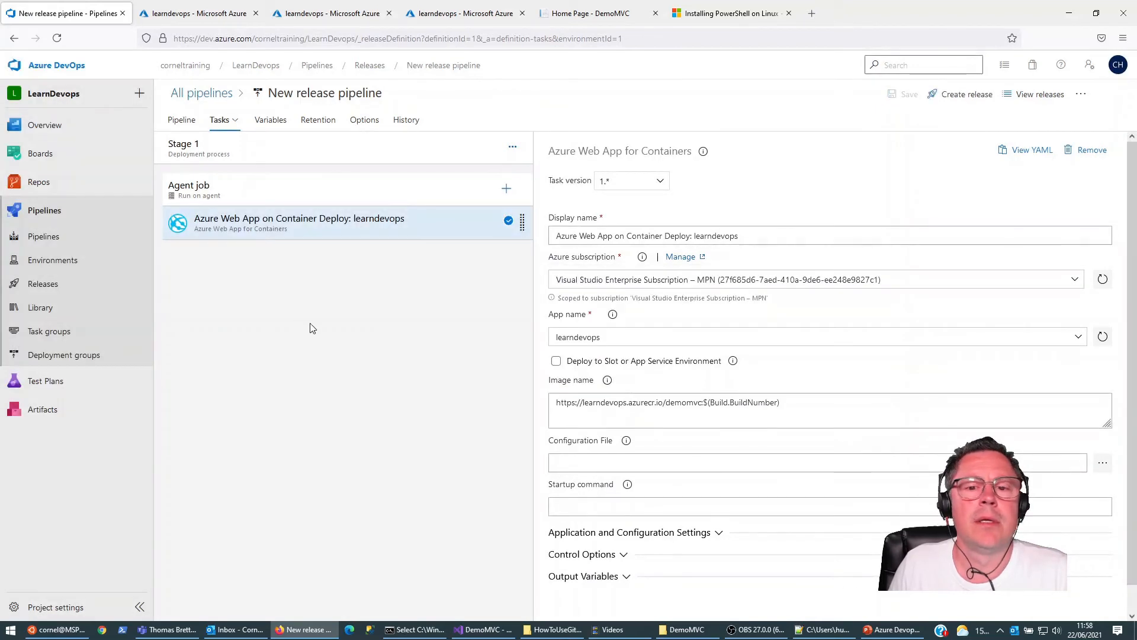
Step: Create another release from New release pipeline with _LearnDevops-CI version 0.1.2-3, and open it to follow its deployment
left_click(43, 285)
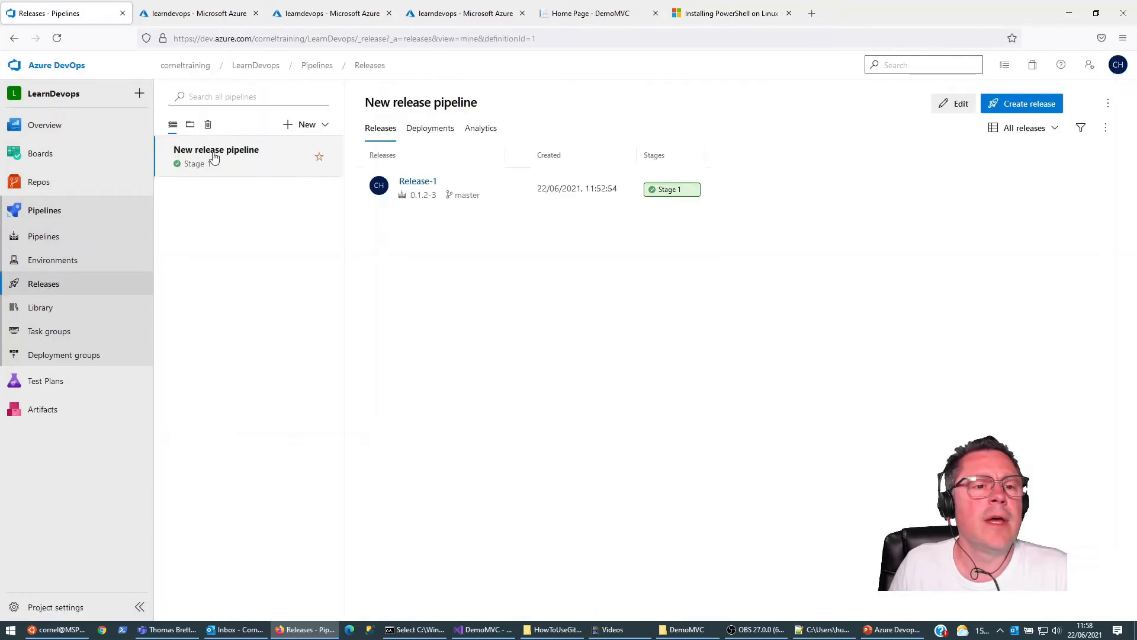
left_click(1014, 110)
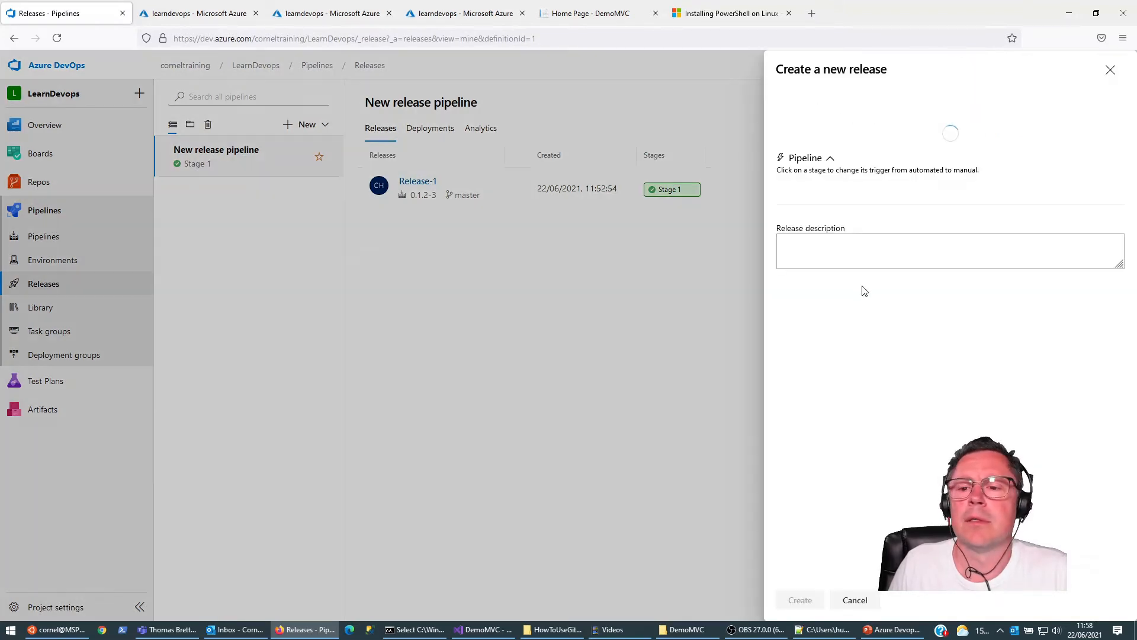
left_click(1112, 323)
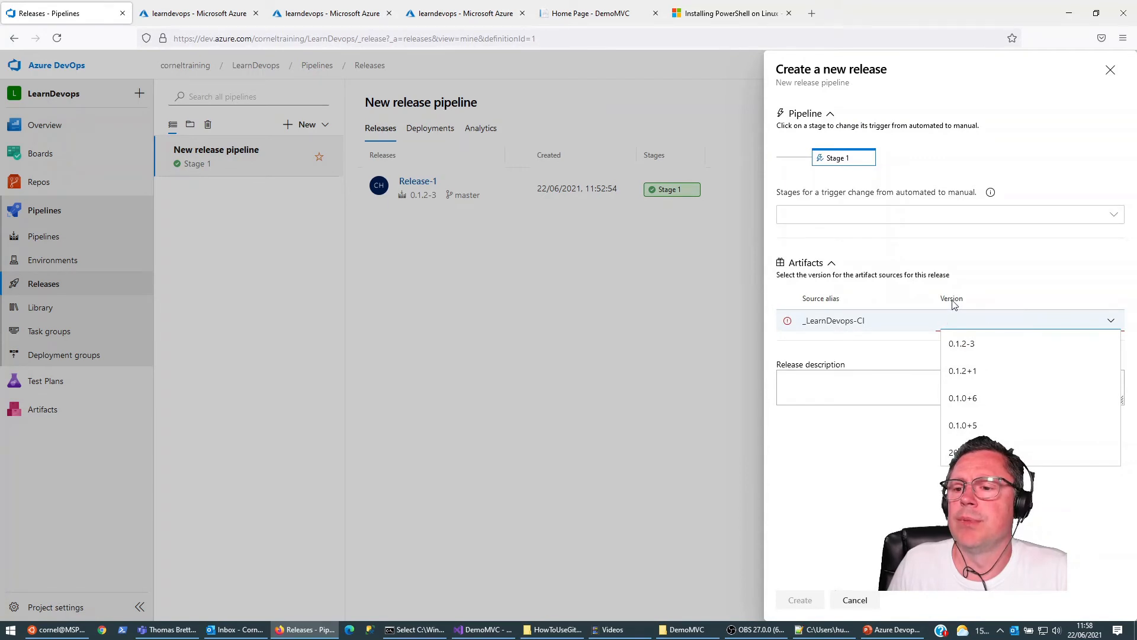
left_click(972, 350)
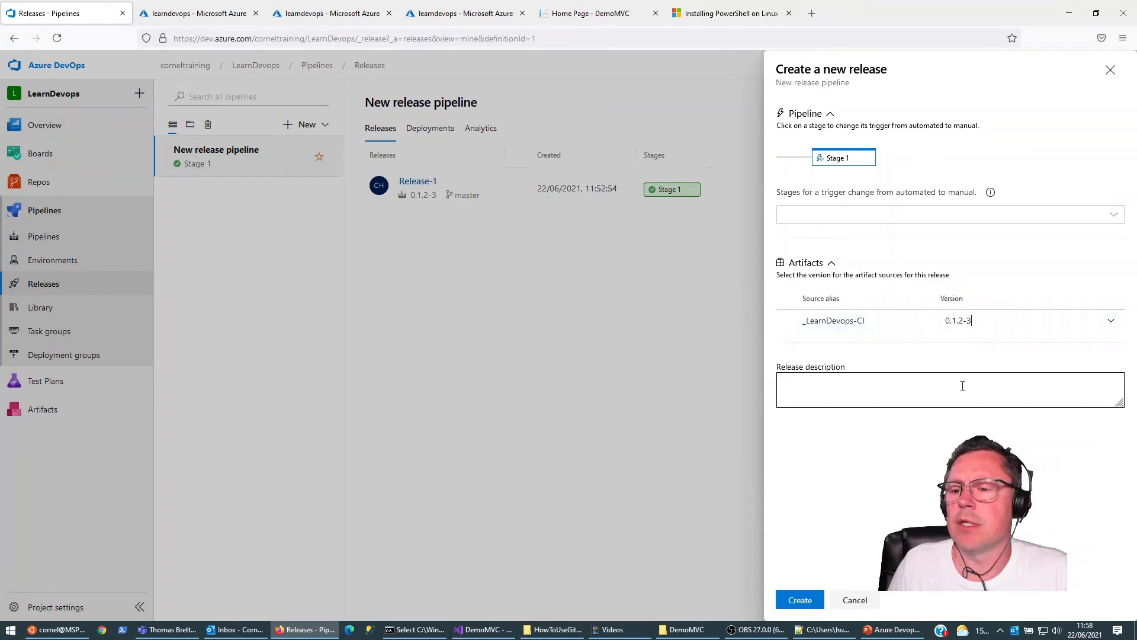
left_click(800, 600)
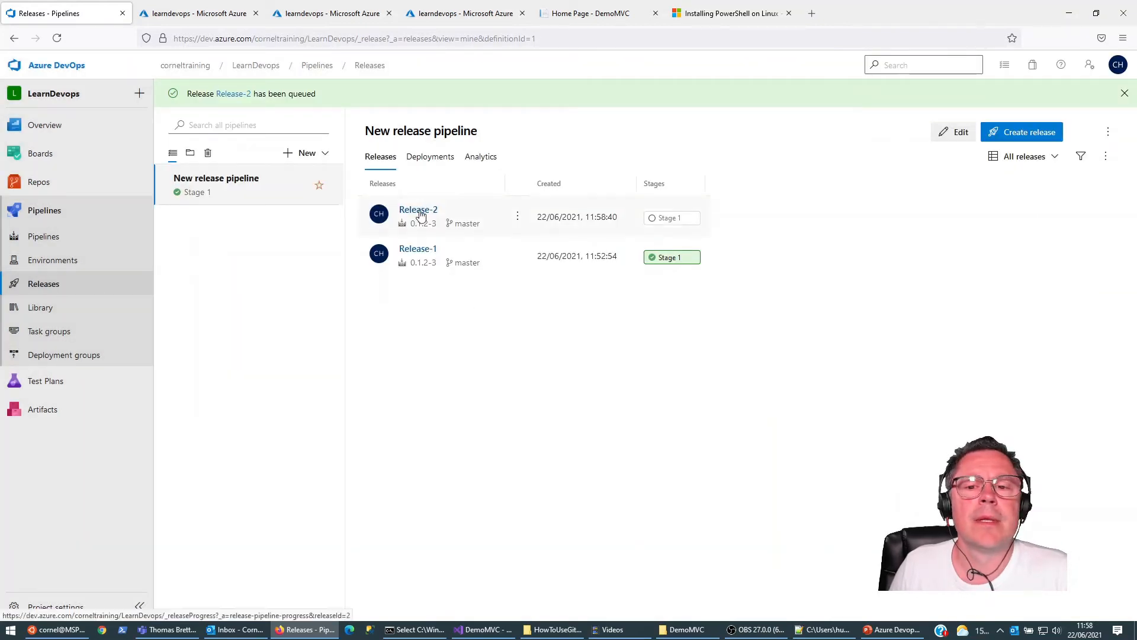
left_click(419, 211)
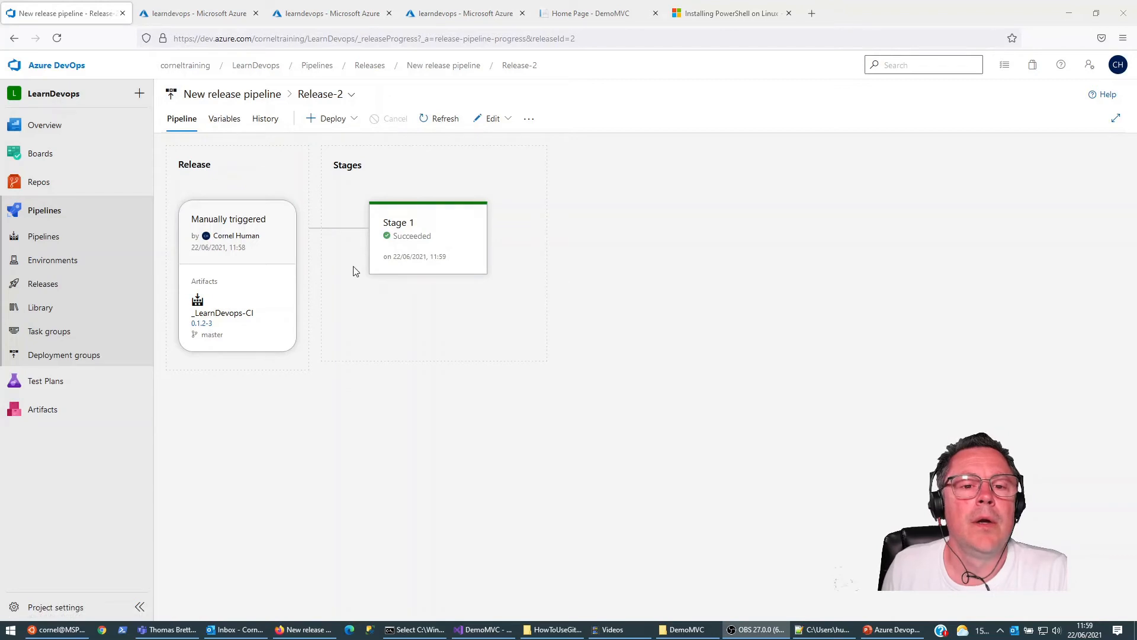
Step: Examine the Azure Web App on Container Deploy log of Release-2's Stage 1 and reload the learndevops web app's home page
left_click(418, 237)
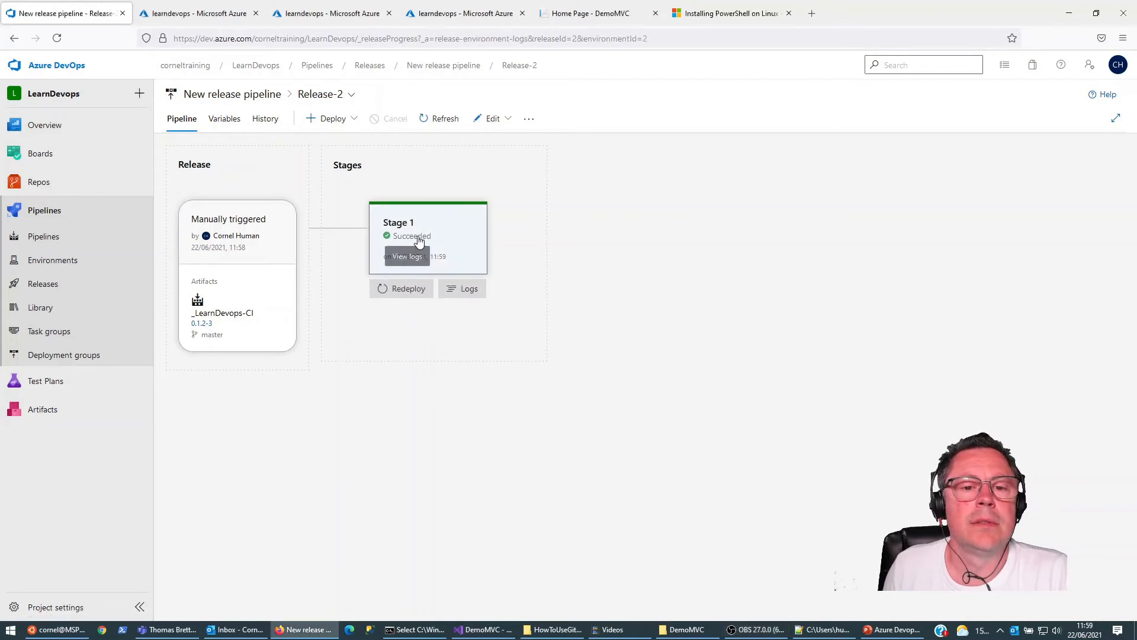
left_click(417, 229)
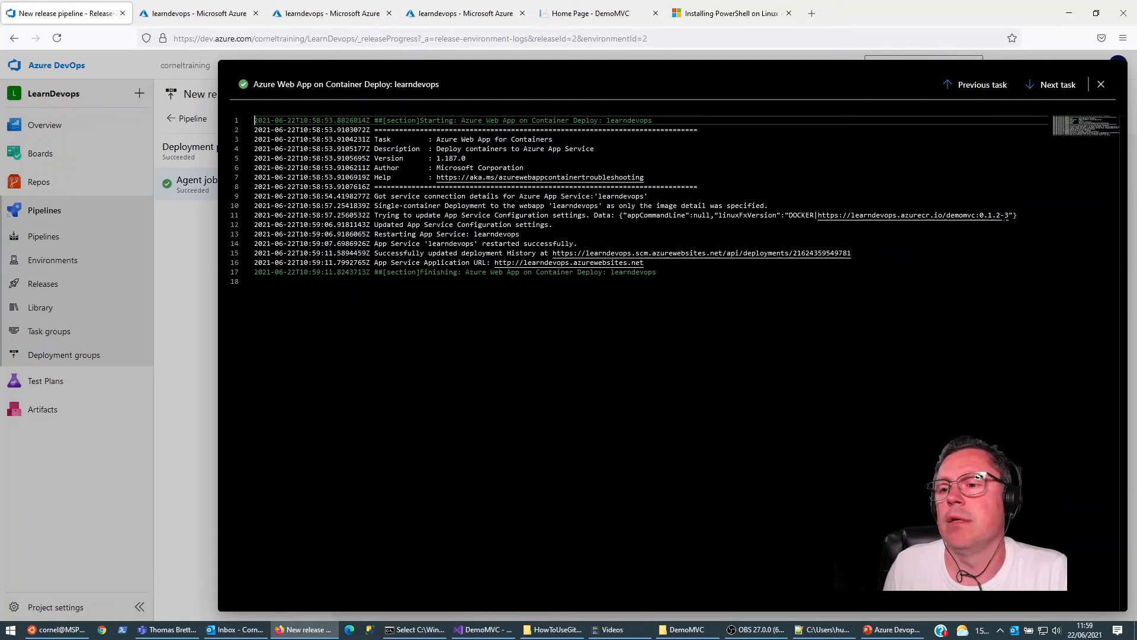
left_click(571, 14)
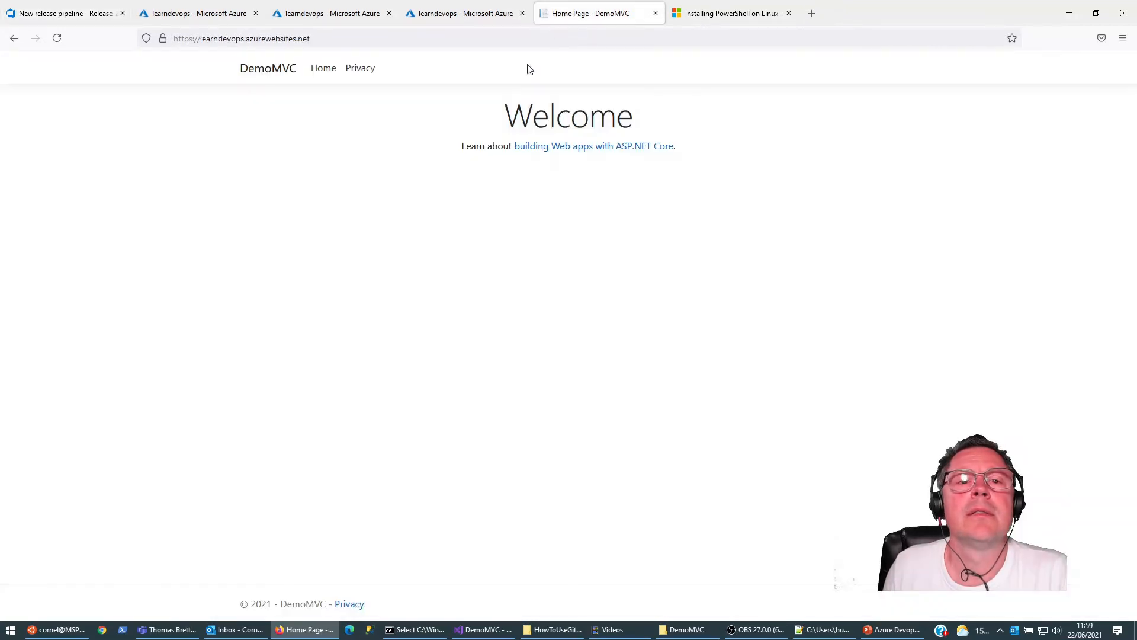
left_click(57, 37)
left_click(602, 116)
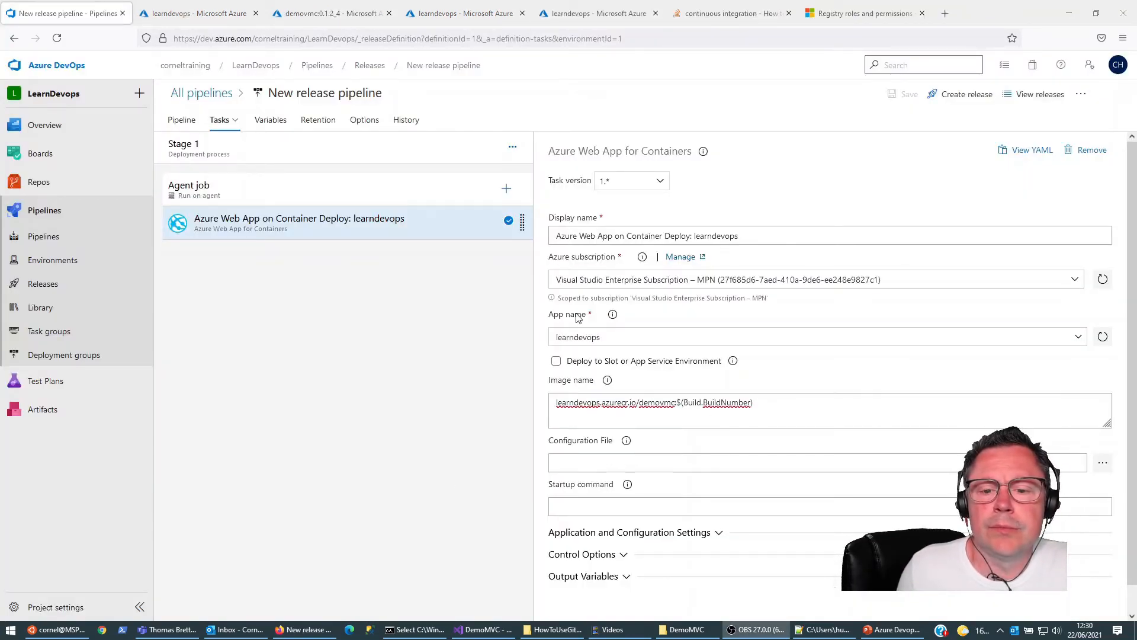
left_click(555, 405)
type("https://")
key("shift+Home")
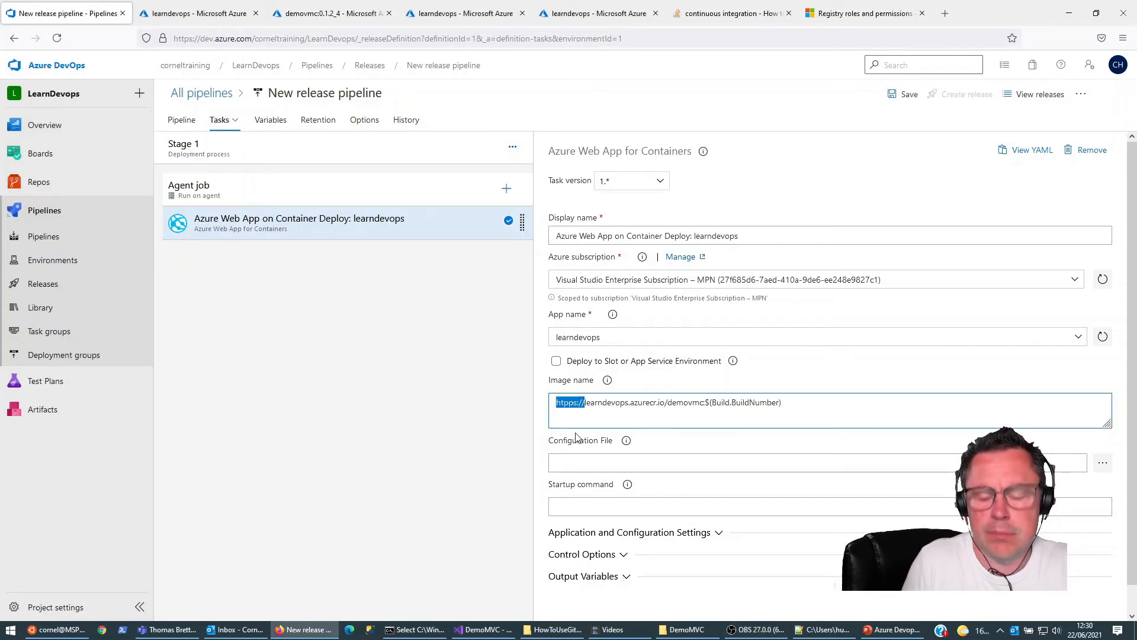
type("https://")
key("shift+Home")
key("BackSpace")
Step: Review the registry address and the $(Build.BuildNumber) tag in the image name, and open the list of releases
key("ctrl+shift+Right")
key("ctrl+shift+Right")
key("ctrl+shift+Right")
key("ctrl+shift+Right")
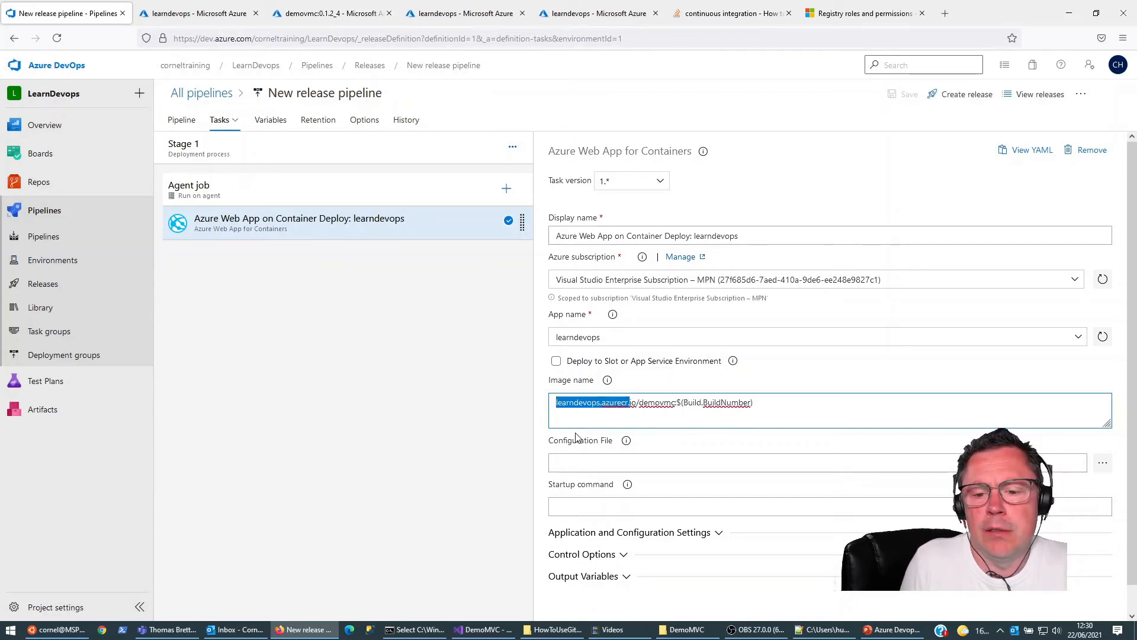
key("Right")
key("Left")
key("Left")
key("ctrl+shift+Right")
key("ctrl+shift+Right")
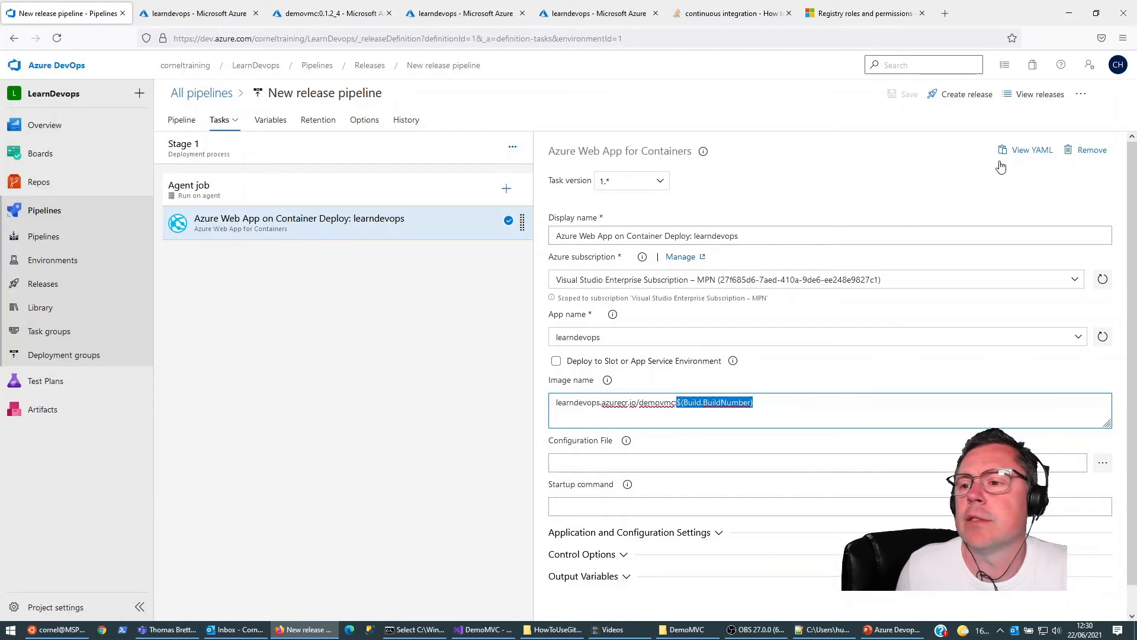
key("Right")
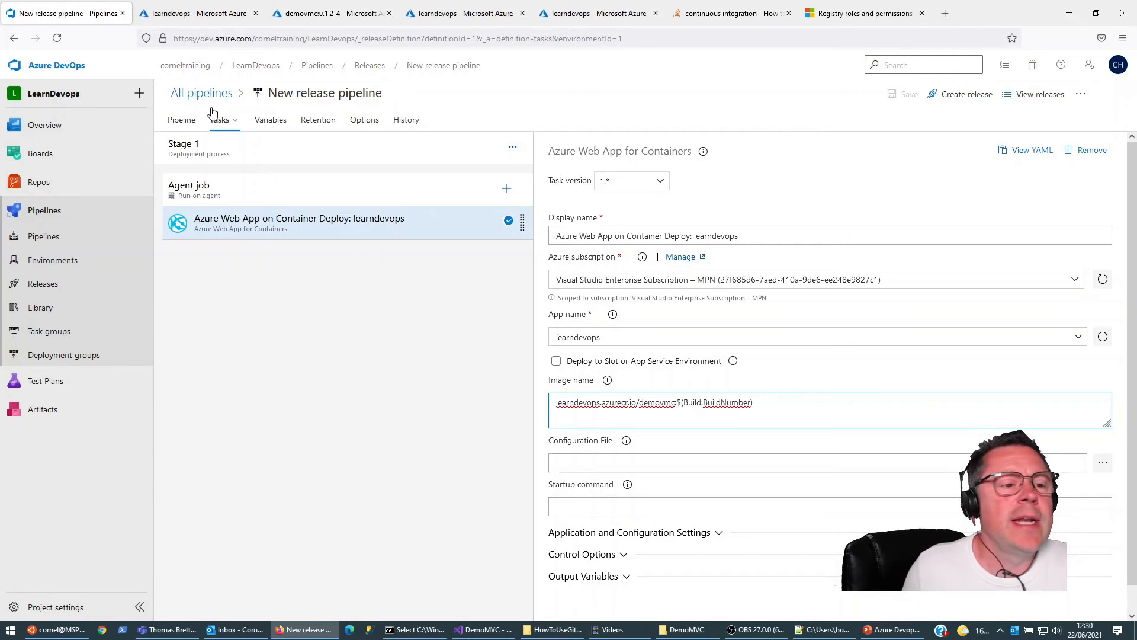
left_click(45, 285)
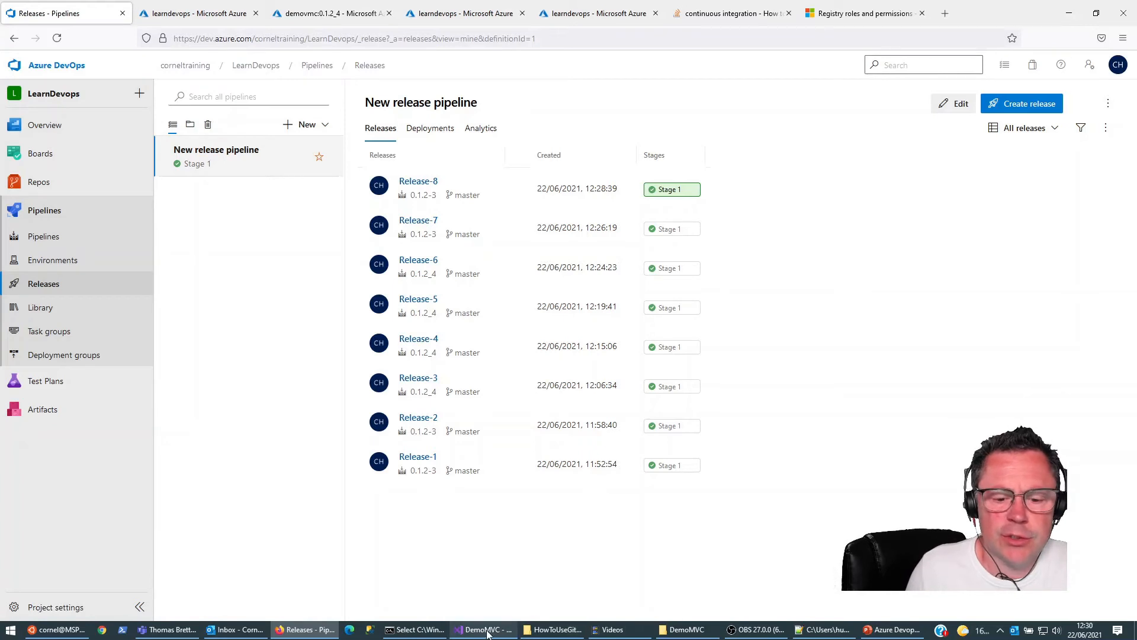
Step: Switch to the command prompt and update the local DemoMVC repository with git pull
left_click(414, 629)
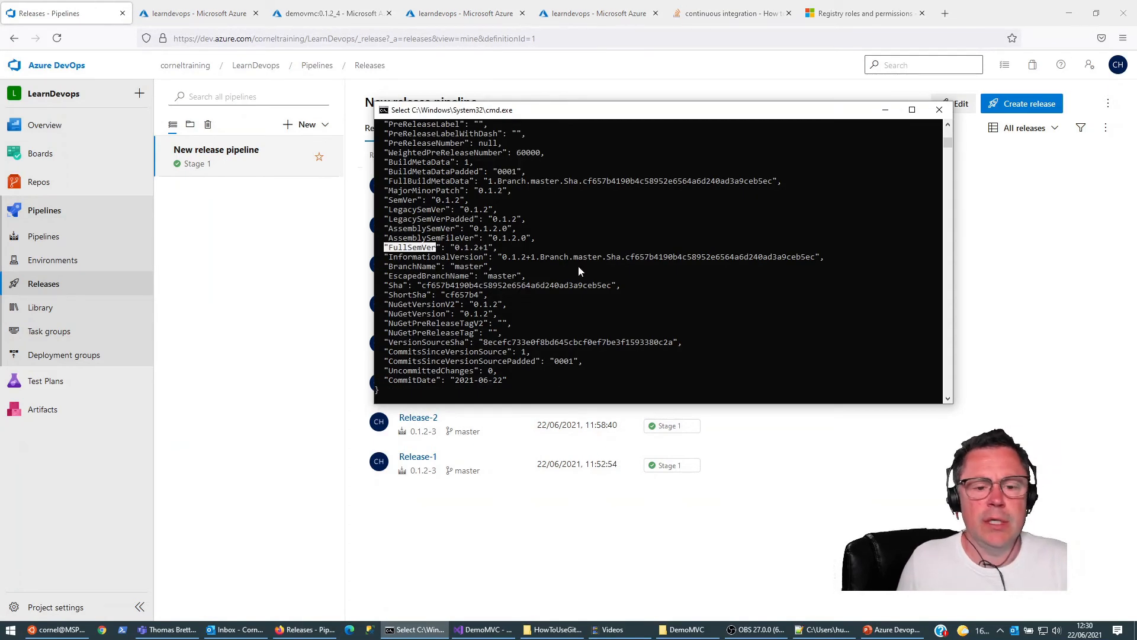
left_click(583, 263)
key("Escape")
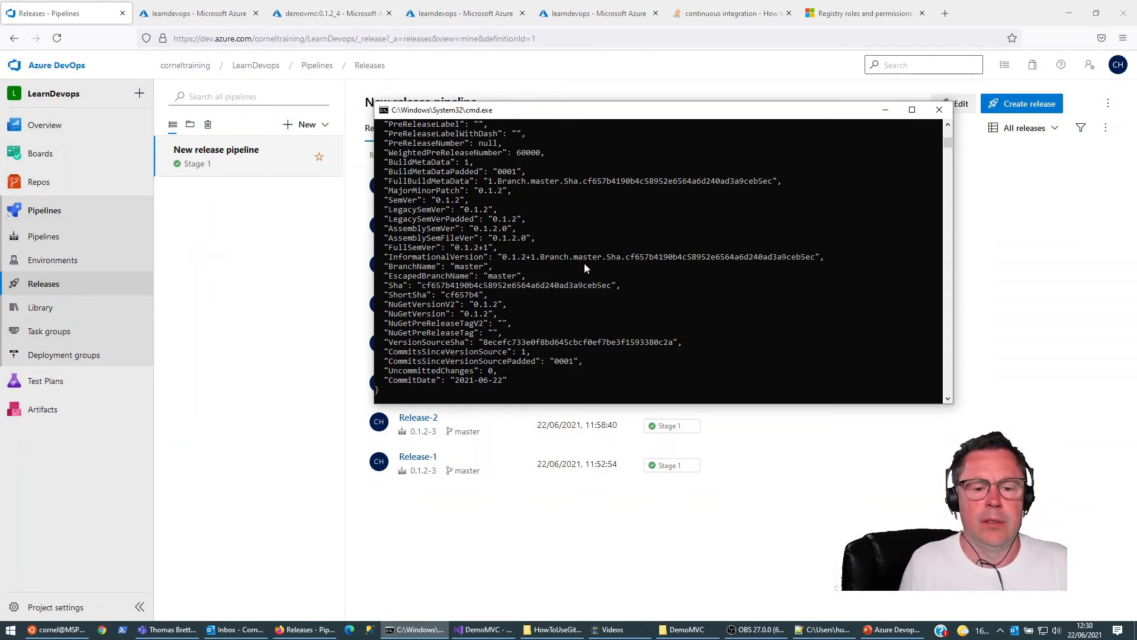
left_click(1014, 320)
left_click(415, 629)
scroll(579, 369, "down", 7)
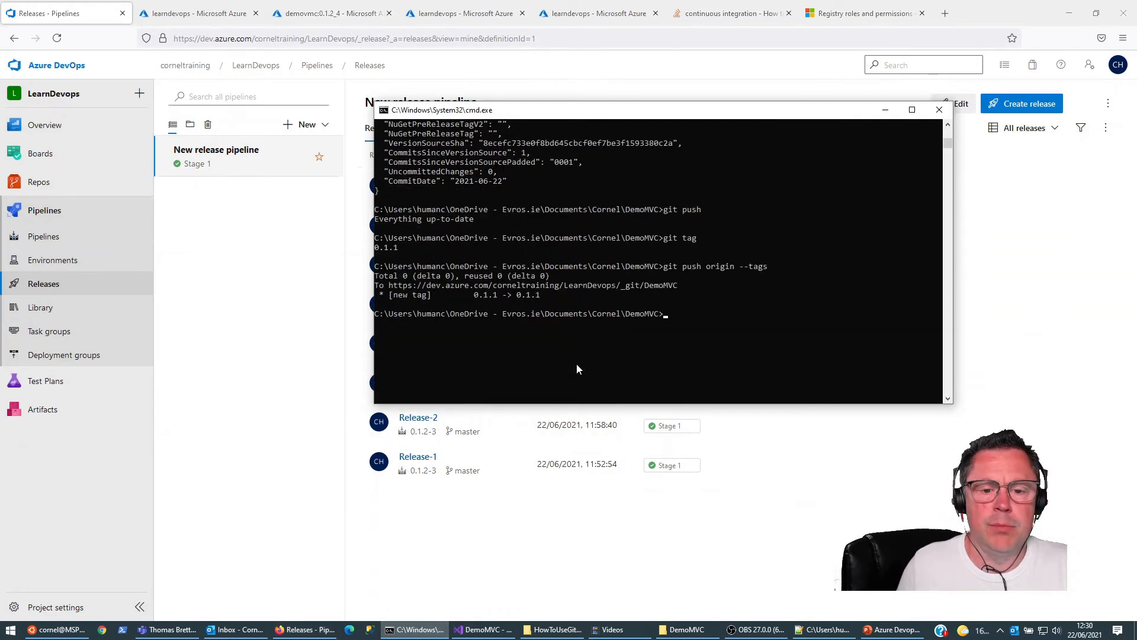
type("git pull")
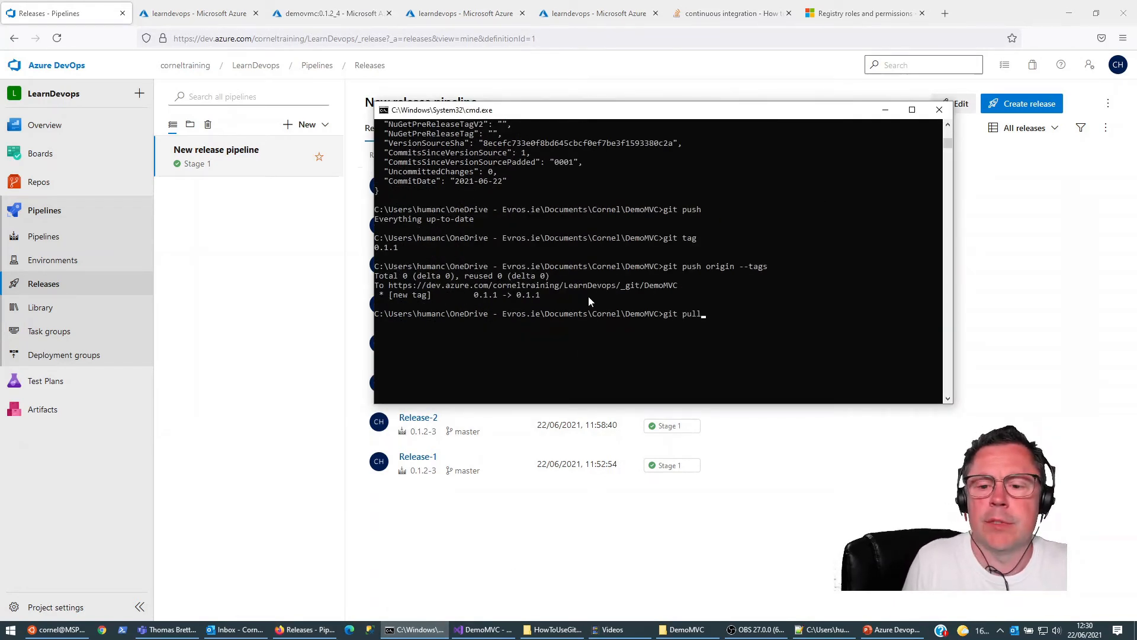
key("Return")
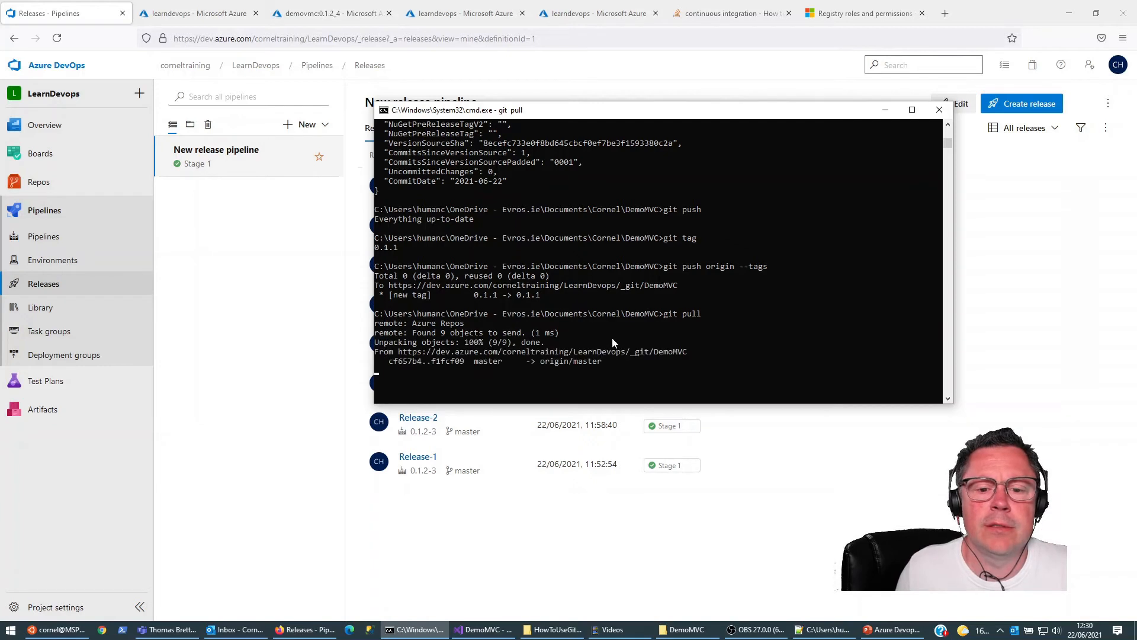
Step: Switch to Visual Studio and add an h1 heading reading "Major Update" with class display-4 above the welcome heading in Index.cshtml
left_click(484, 629)
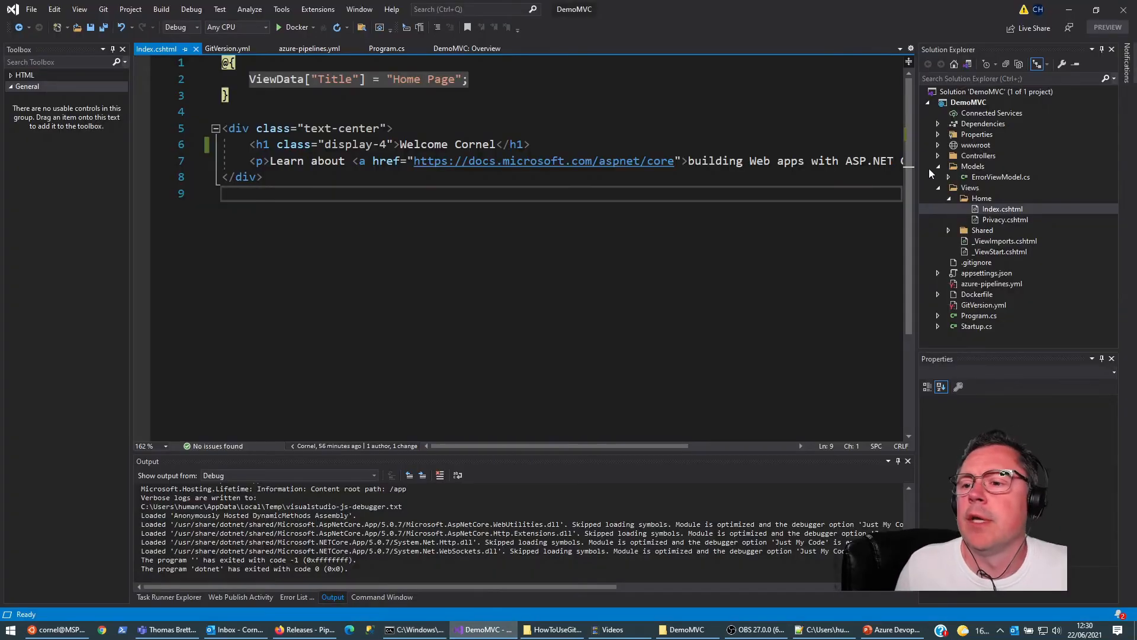
left_click(609, 142)
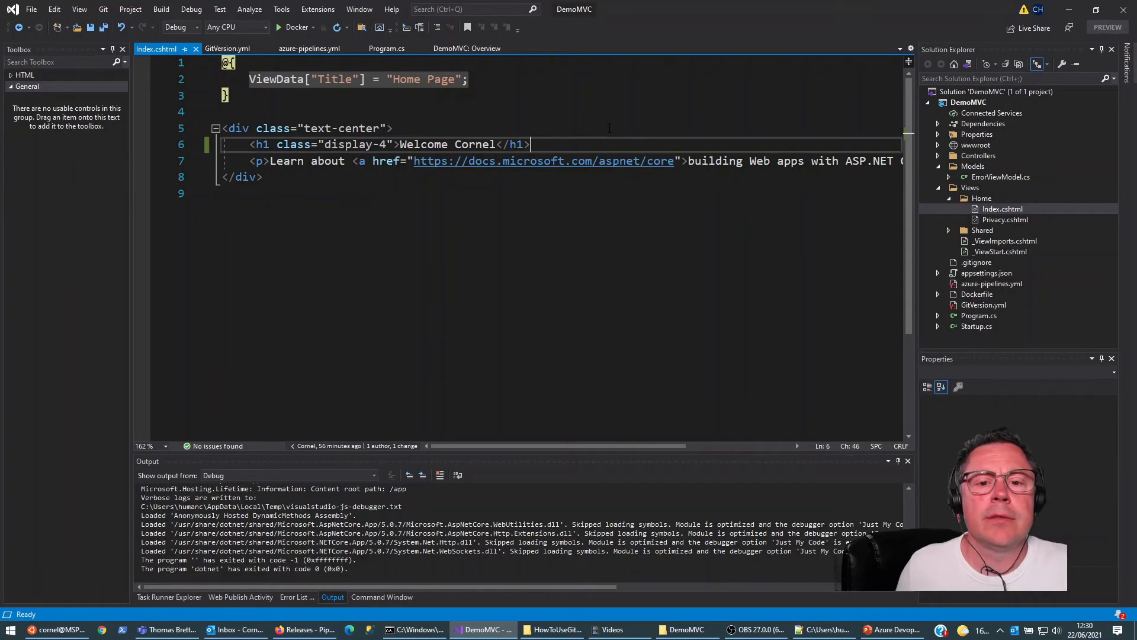
key("shift+Home")
key("ctrl+c")
key("Up")
key("End")
key("Return")
key("ctrl+v")
key("Left")
key("Left")
key("Left")
key("Left")
key("Left")
key("ctrl+shift+Left")
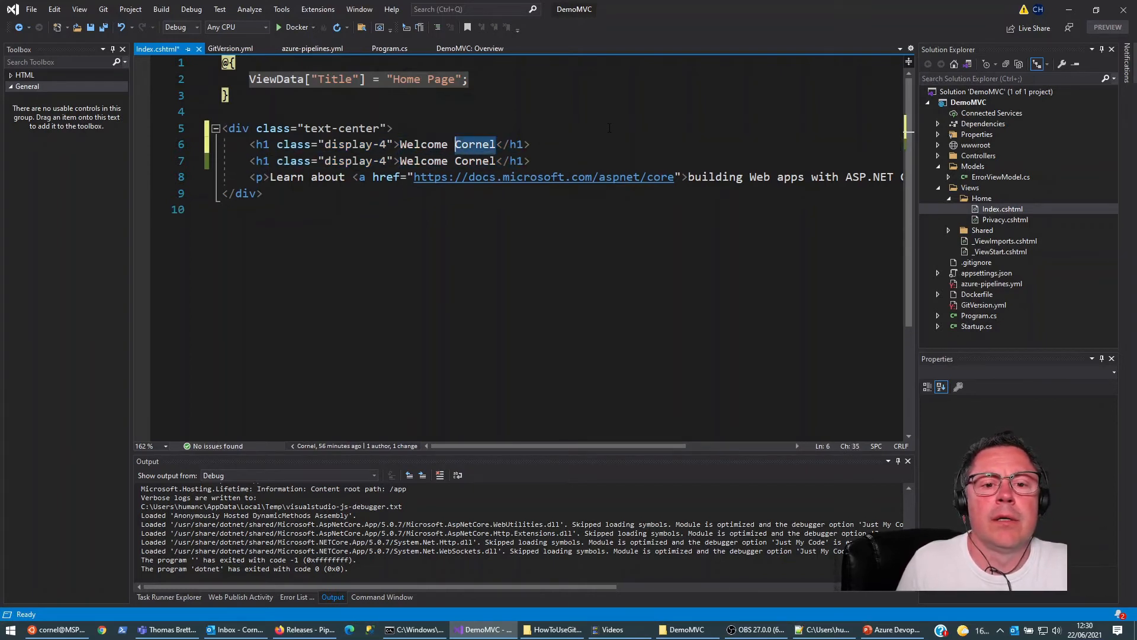
key("ctrl+shift+Left")
type("MAjor Update")
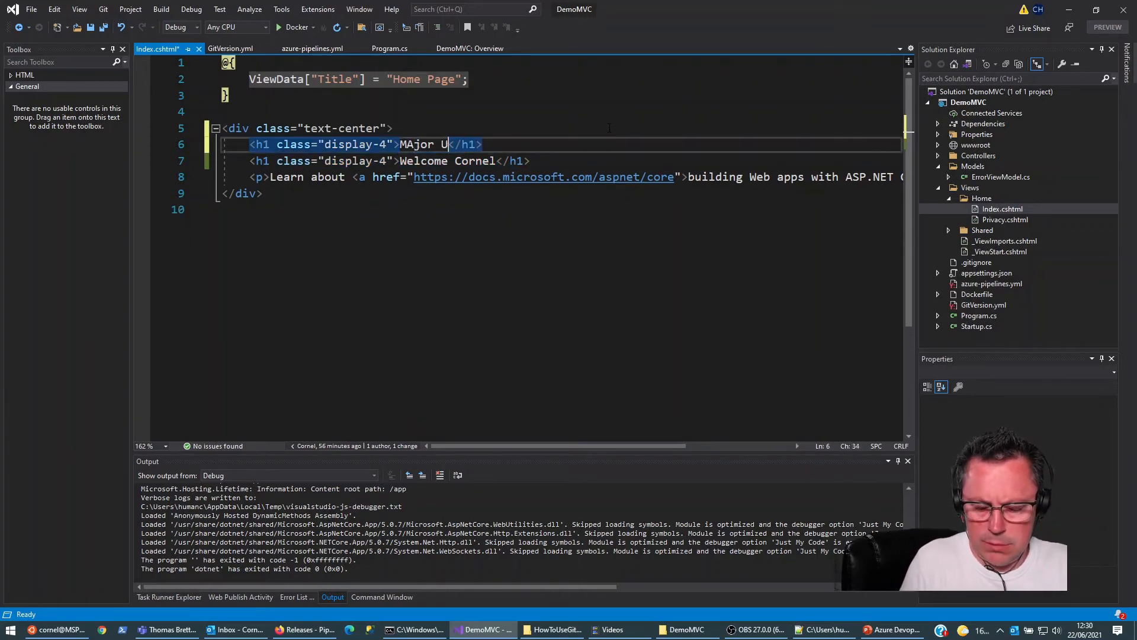
key("Left")
key("Left")
key("Left")
key("Left")
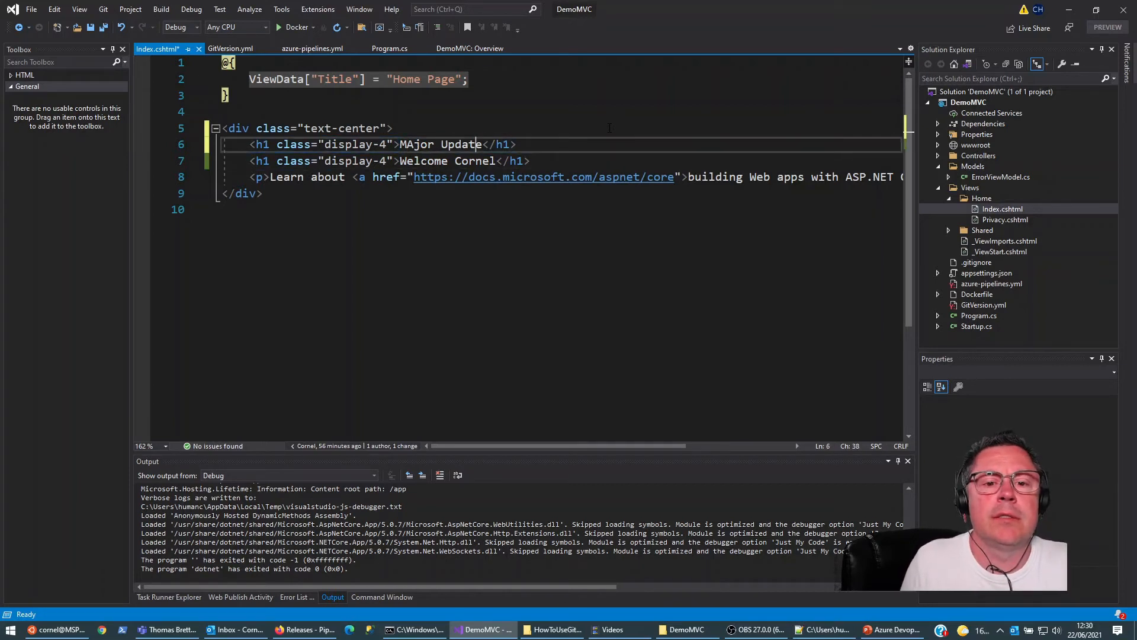
key("Left")
key("Left")
key("Left")
Step: Change the welcome heading's opening and closing tags to h2 and save Index.cshtml
key("Down")
key("Left")
key("Left")
key("Left")
key("Left")
key("Left")
key("Left")
key("Left")
key("Left")
key("Left")
key("Left")
key("Left")
key("Left")
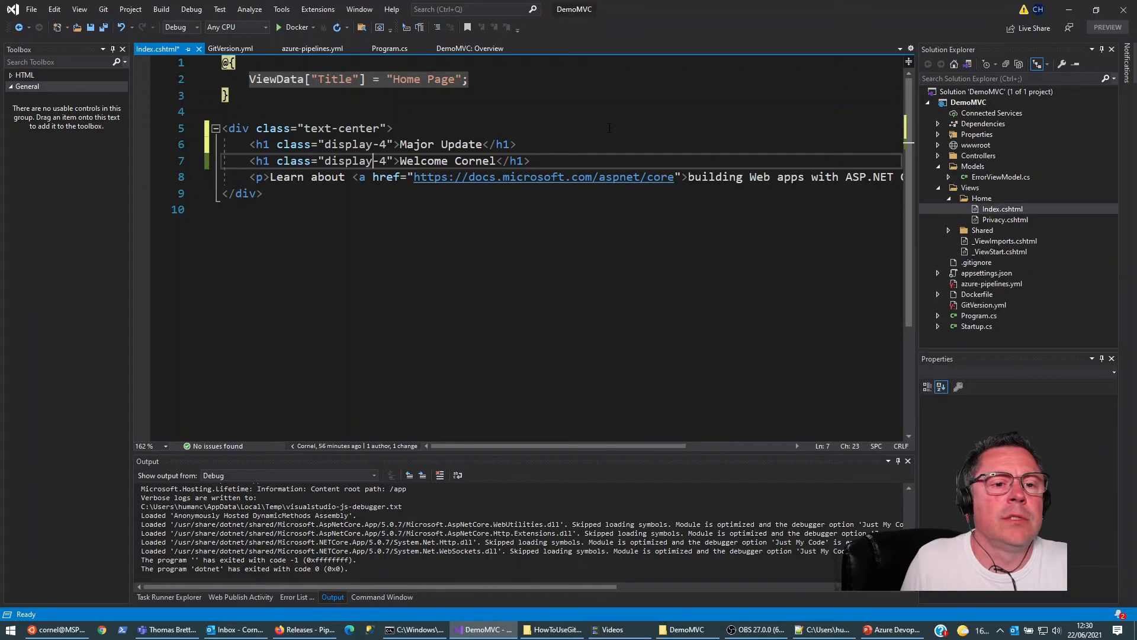
key("Left")
key("Left")
key("Left")
key("Left")
key("BackSpace")
type("2")
key("End")
key("ctrl+s")
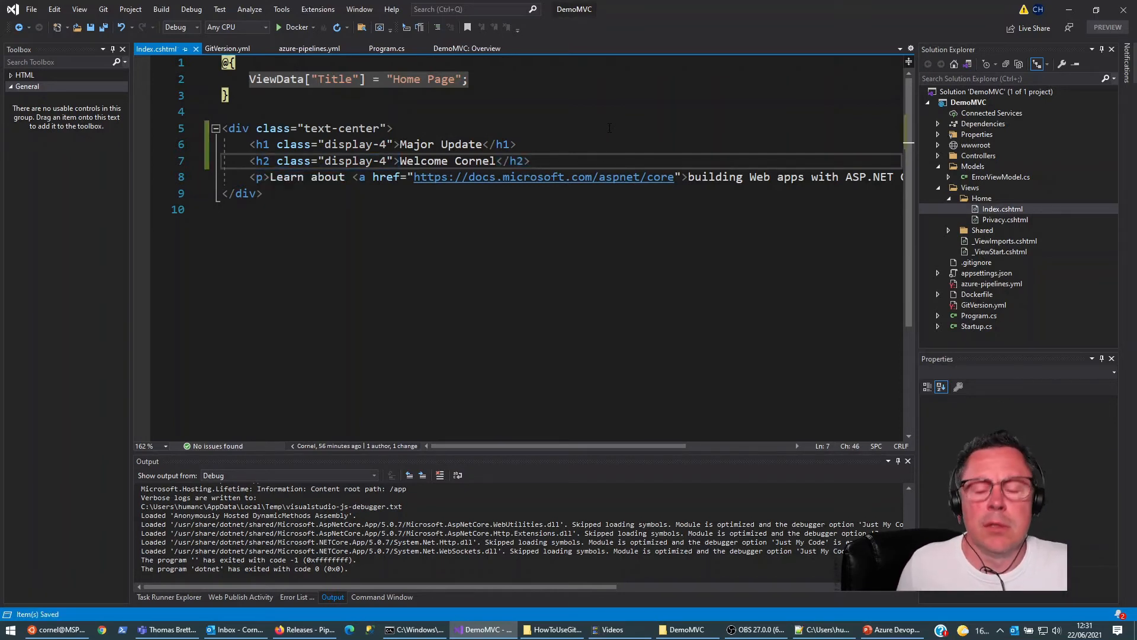
Step: Make the PowerShell step in azure-pipelines.yml replace "+" with "-" in the build number, and save the file
left_click(414, 629)
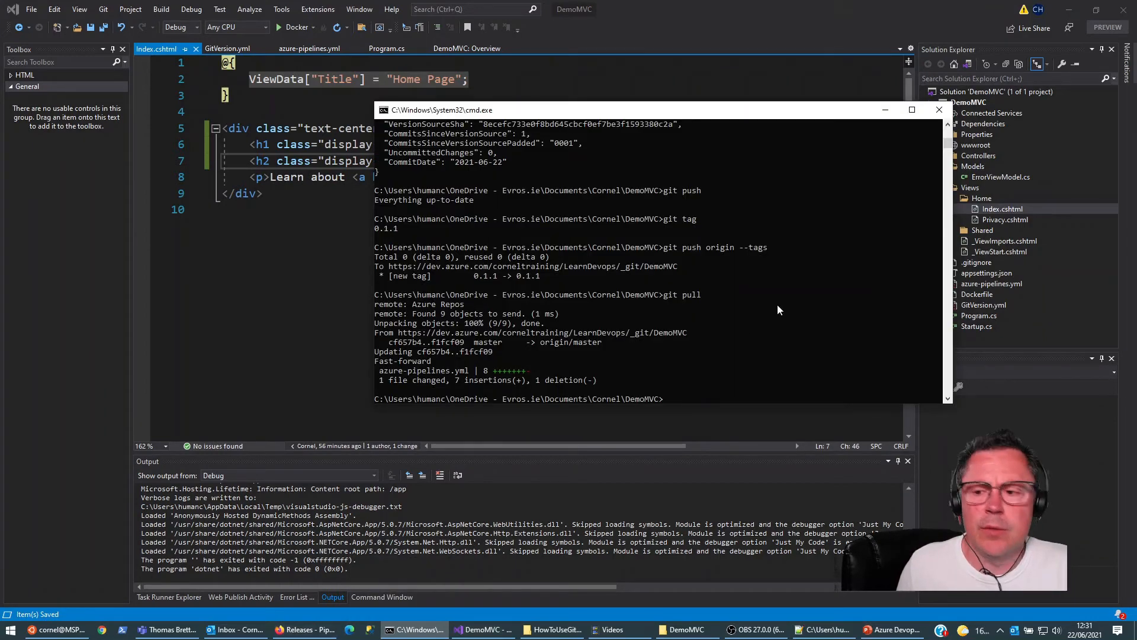
left_click_drag(846, 111, 707, 111)
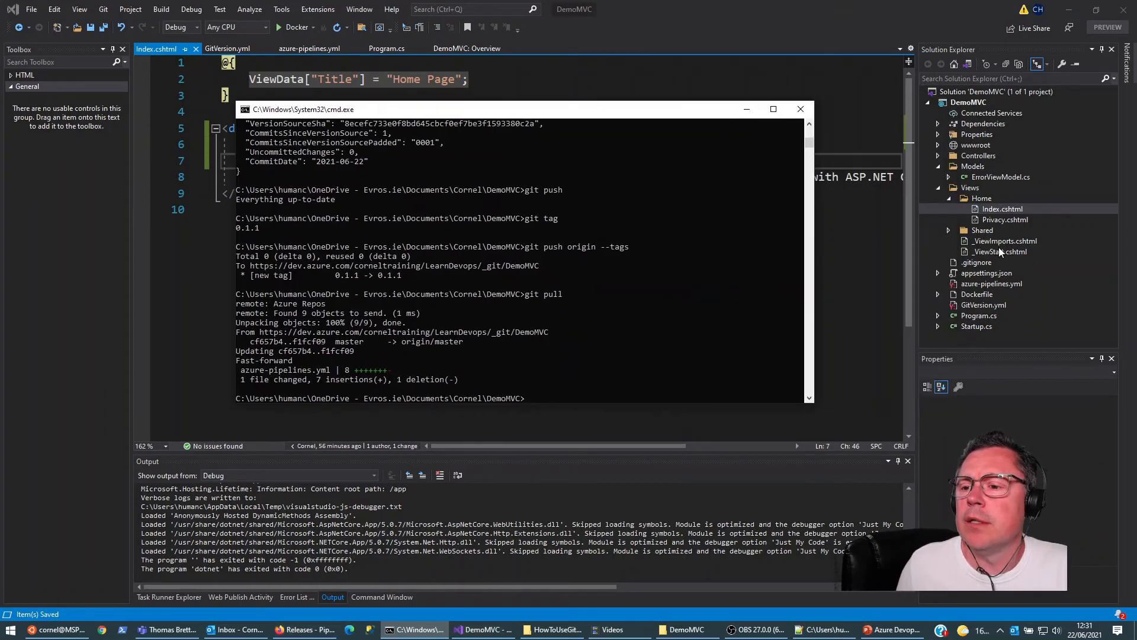
double_click(982, 284)
scroll(515, 249, "down", 4)
scroll(495, 306, "down", 1)
left_click(607, 238)
key("BackSpace")
type("-")
key("ctrl+s")
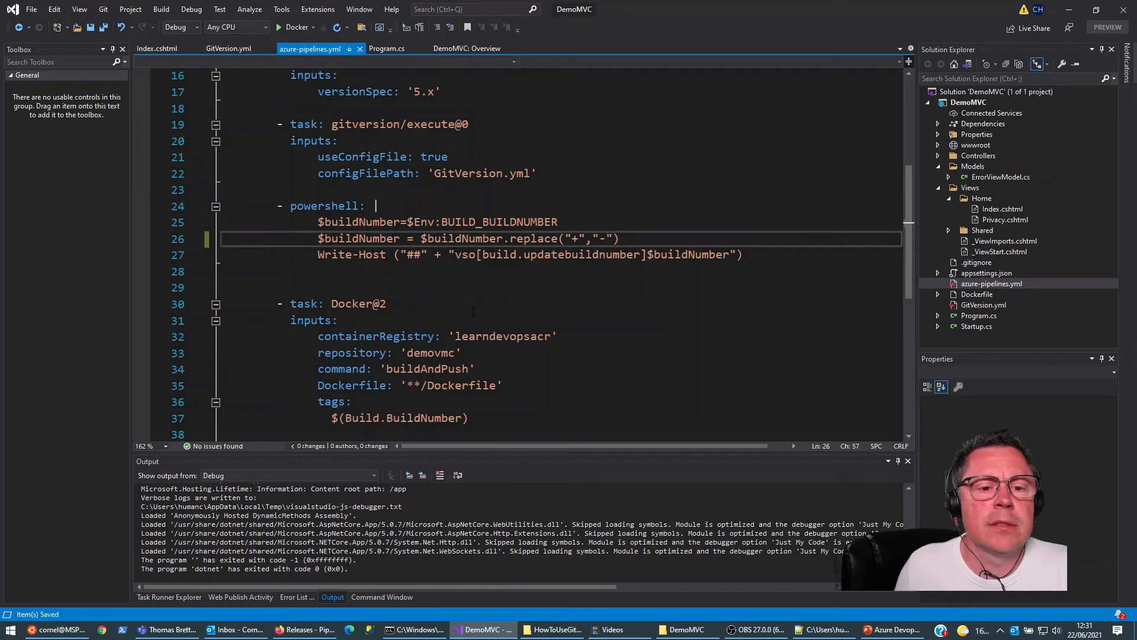
Step: Stage all changes in the command prompt with git add . and commit them with the message "Major update"
left_click(422, 629)
type("g")
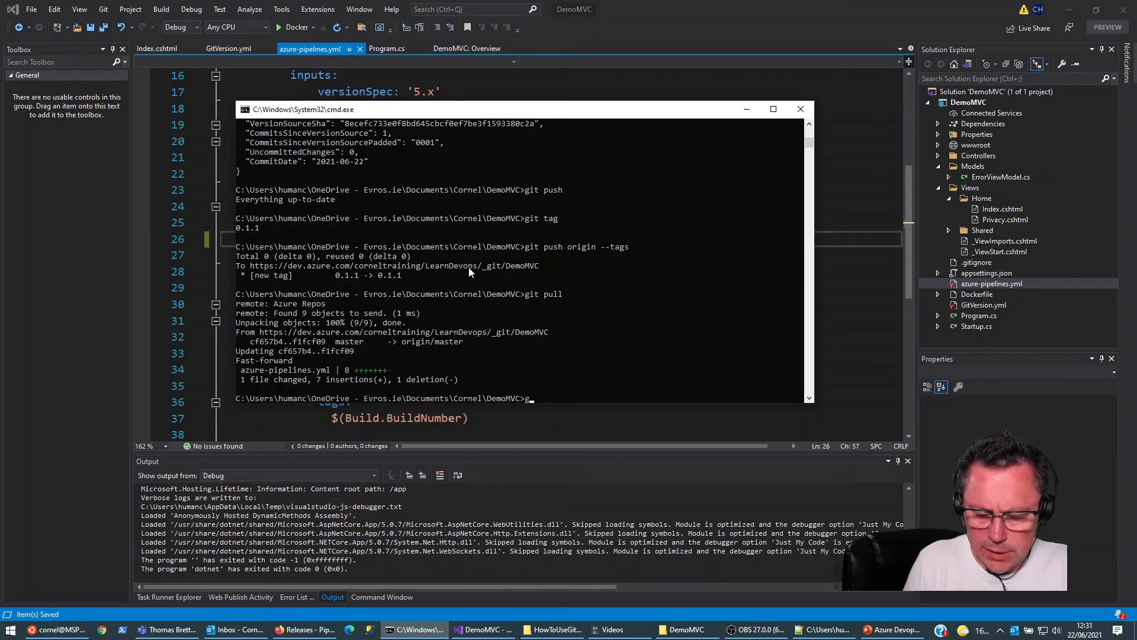
type("it add .")
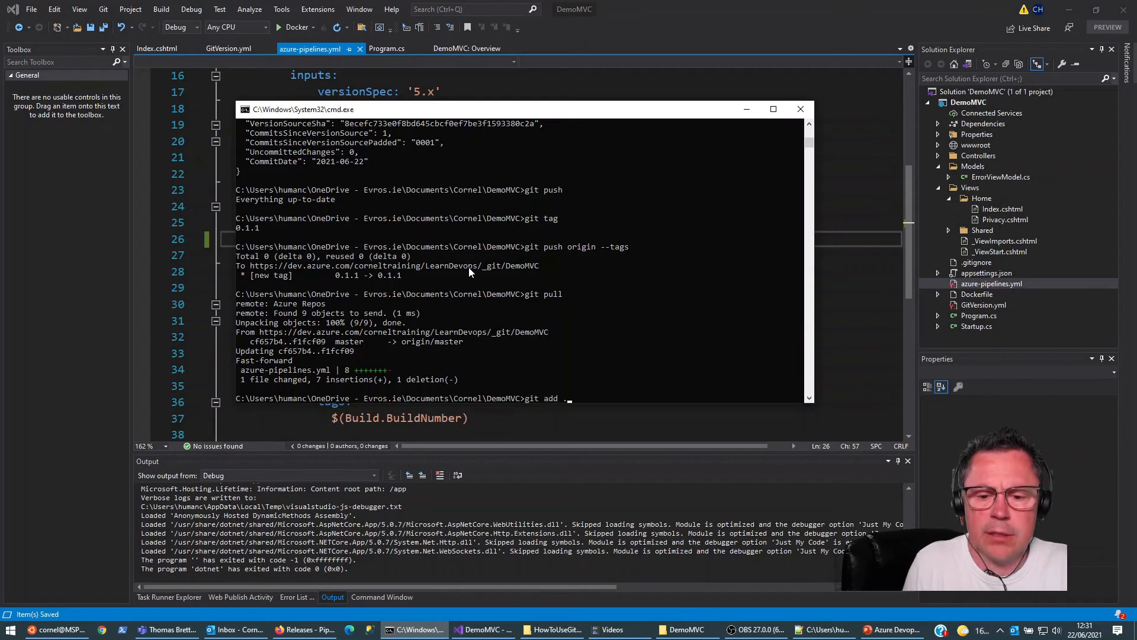
key("Return")
type("git commit -m \"")
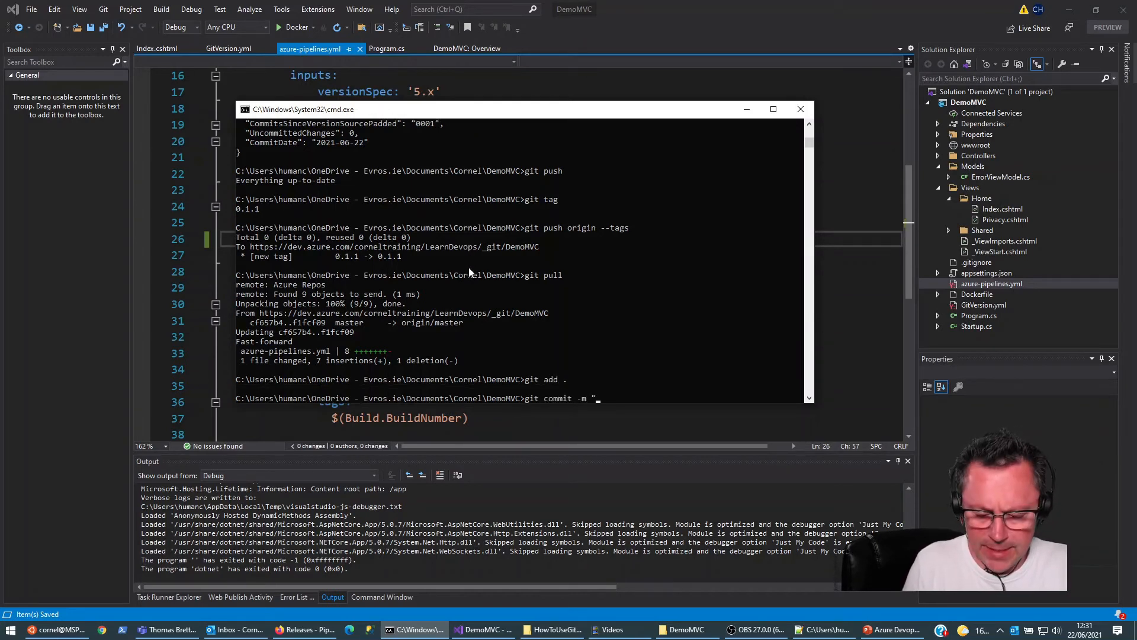
type("MAjor upd")
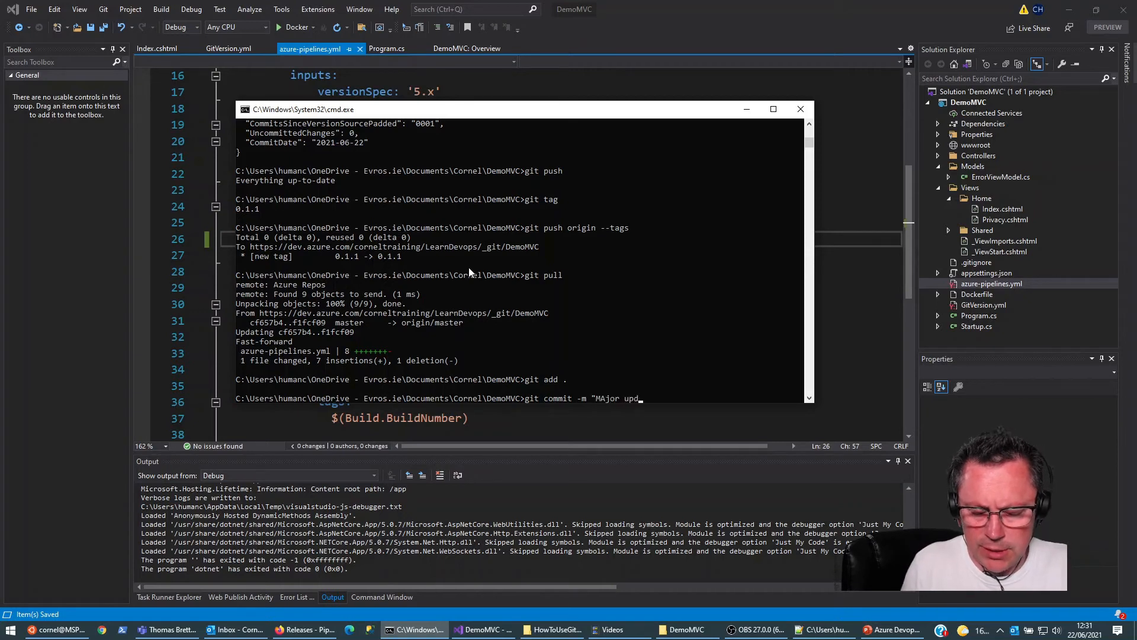
type("ate")
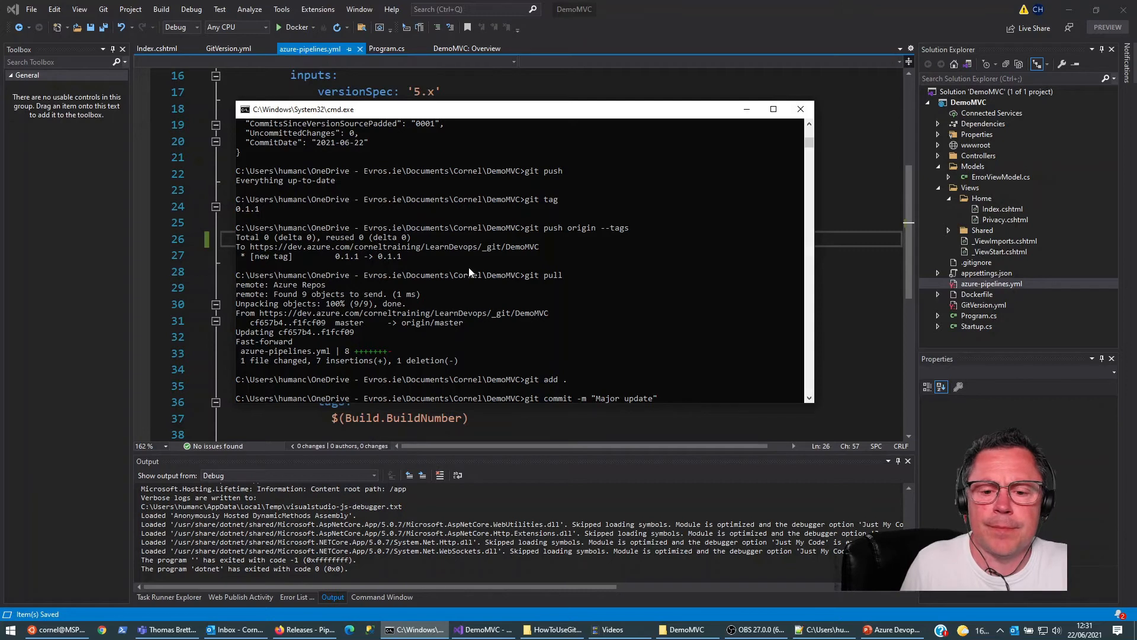
key("Return")
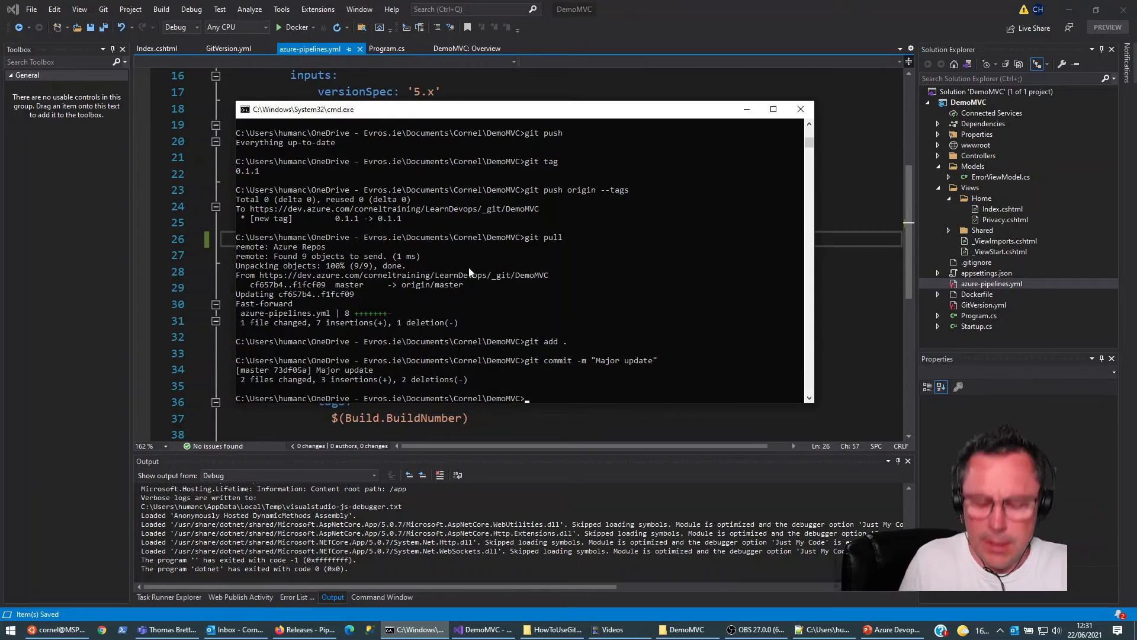
Step: Run dotnet-gitversion in the DemoMVC repository to check the calculated version
type("dotnet")
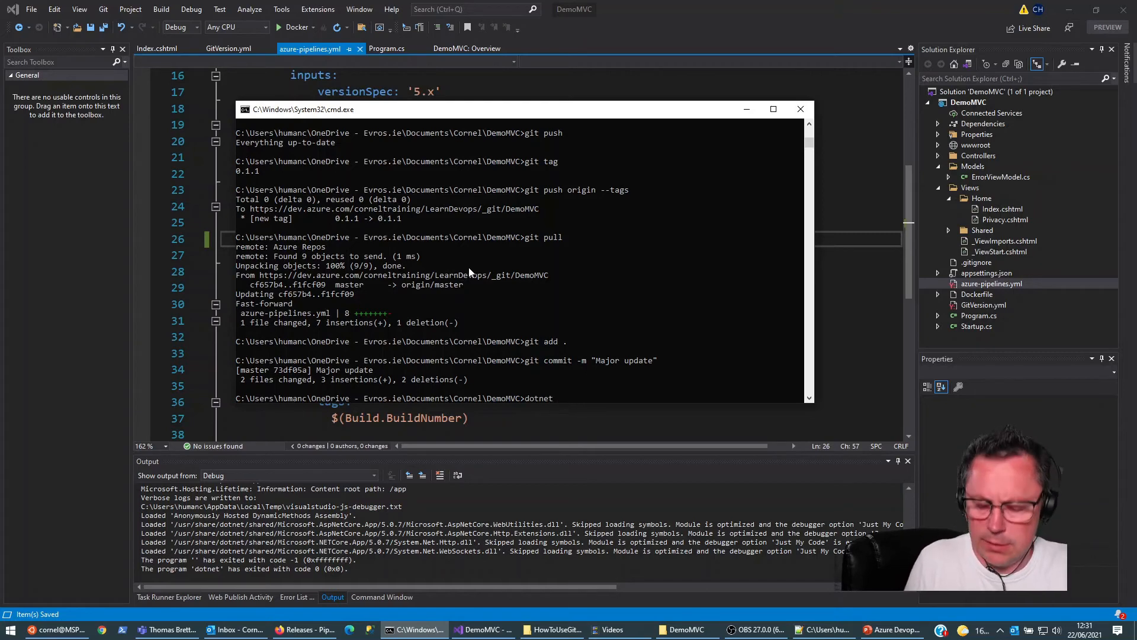
type("-ggitversion")
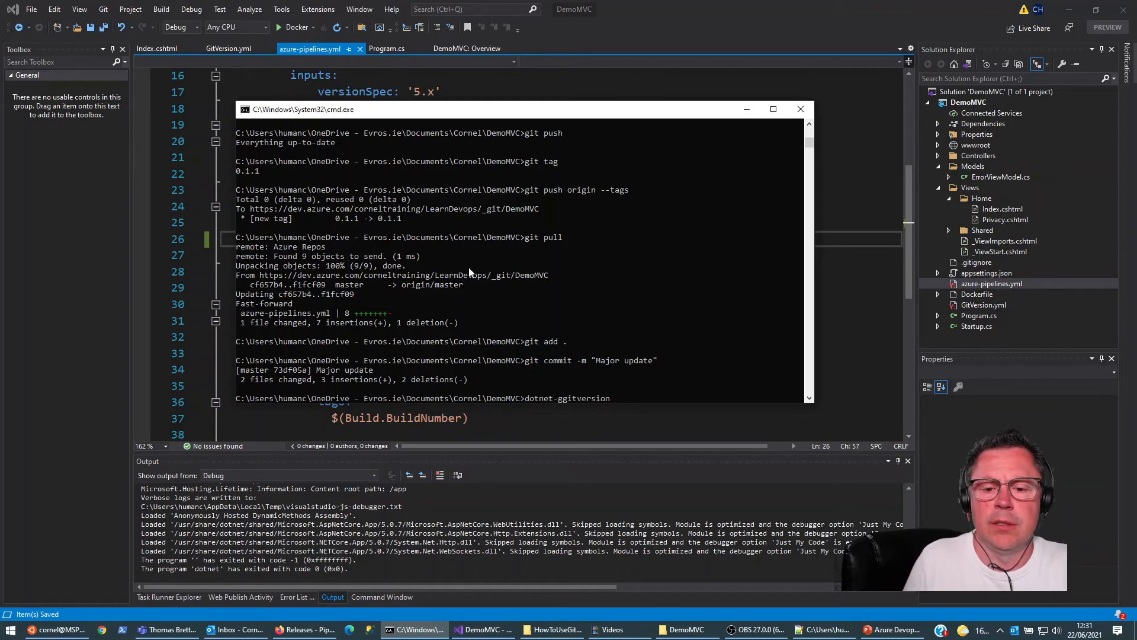
key("Left")
key("Left")
key("Left")
key("Left")
key("Left")
key("Left")
key("Left")
key("Left")
key("Left")
key("Left")
key("BackSpace")
key("Return")
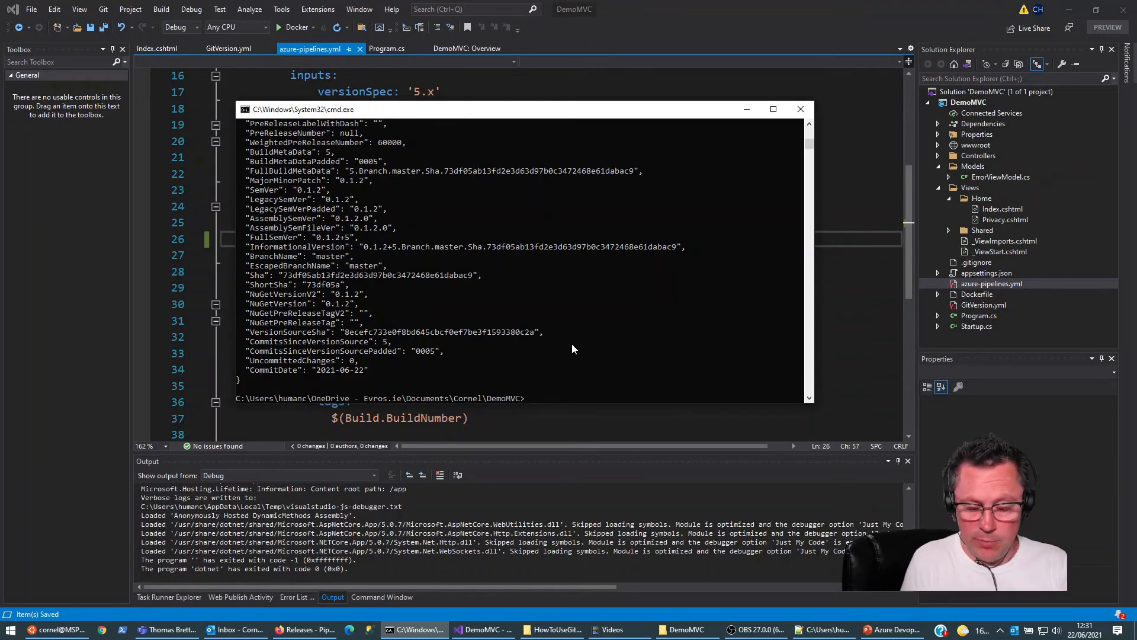
Step: Tag the latest DemoMVC commit as "0.1.3" with git tag in the command prompt
type("git tag")
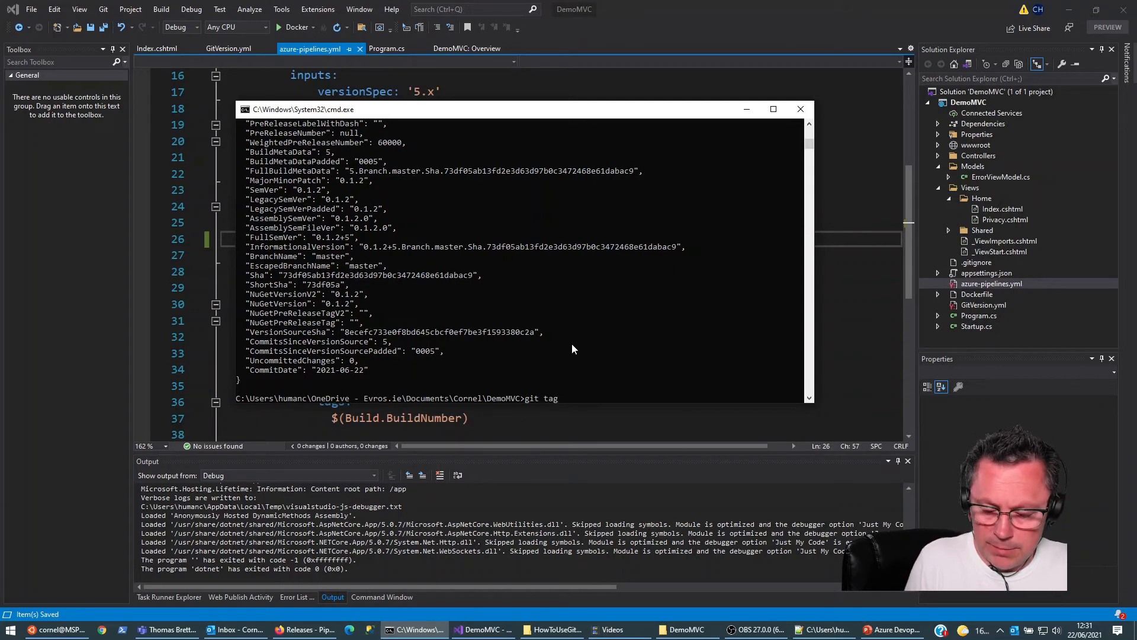
type(" \"0.1.3\"")
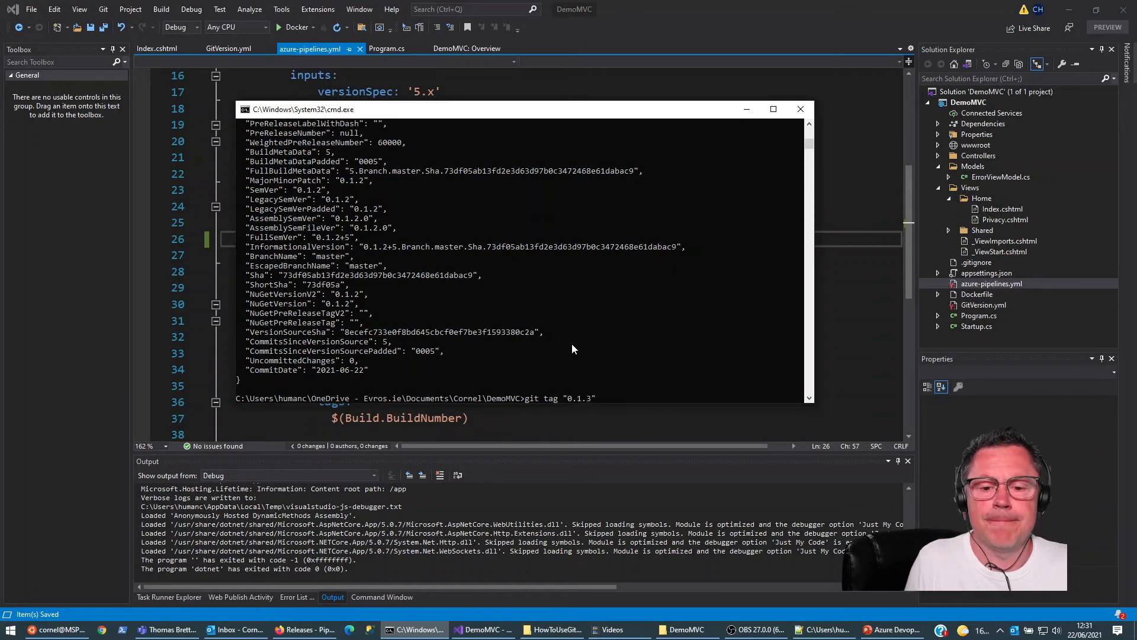
key("Return")
Step: Push the tags to origin with git push origin --tags, and push the committed changes with git push
type("git push origin --tags")
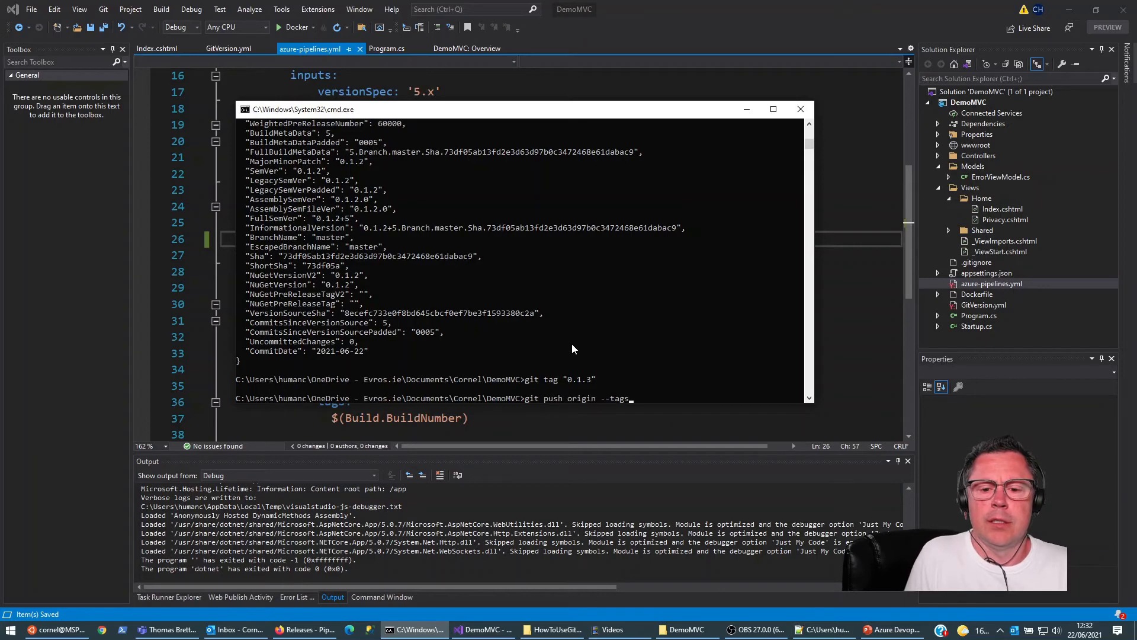
key("Return")
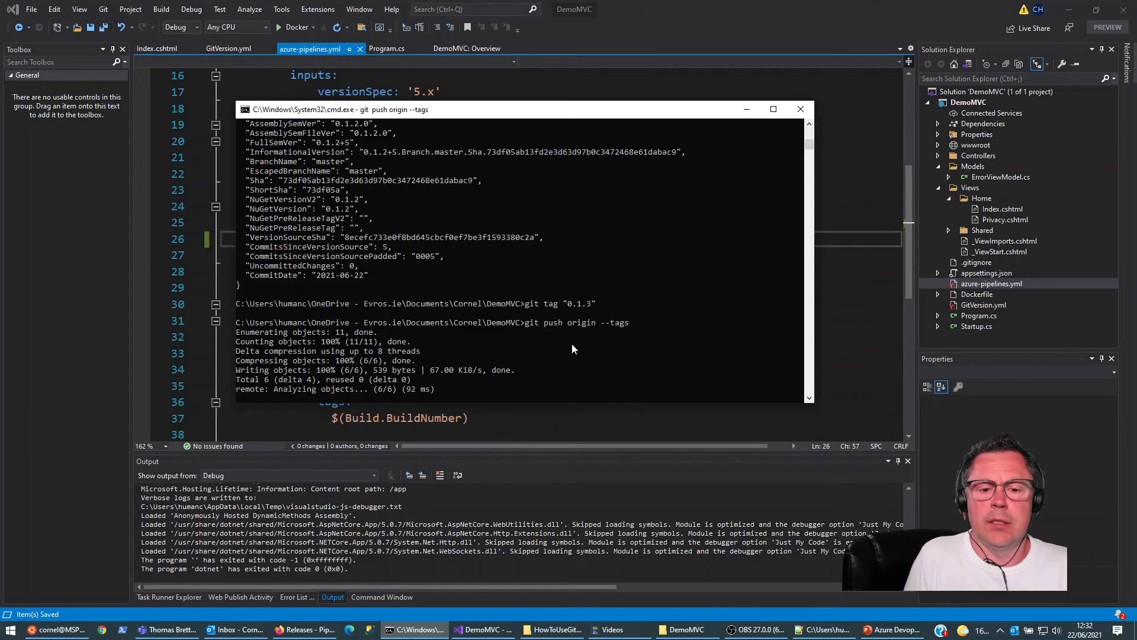
type("git push")
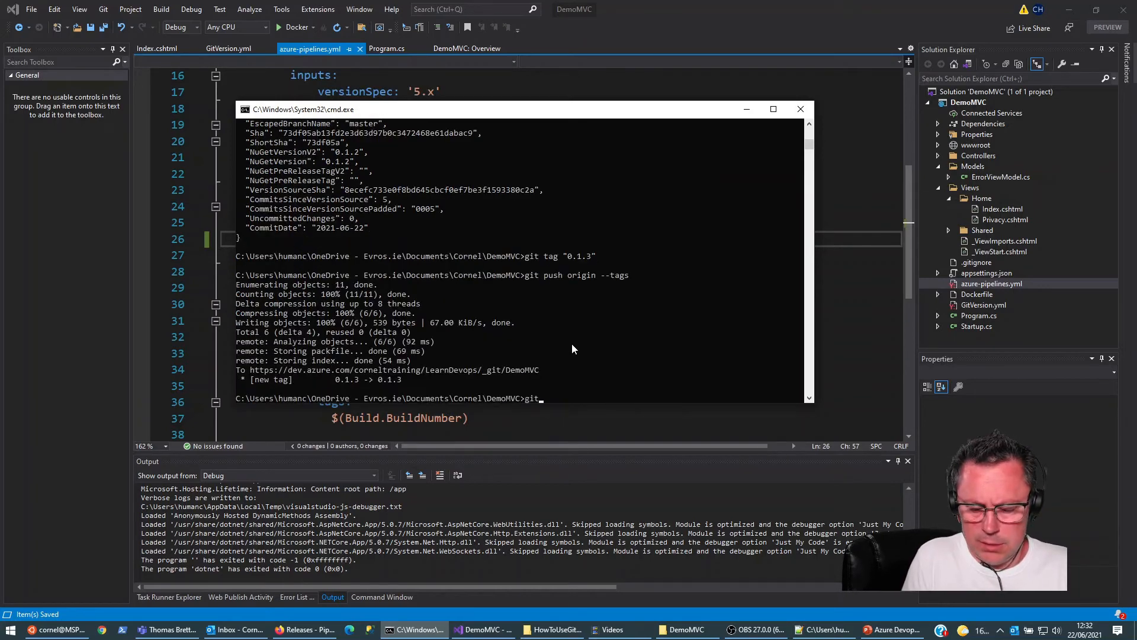
key("Return")
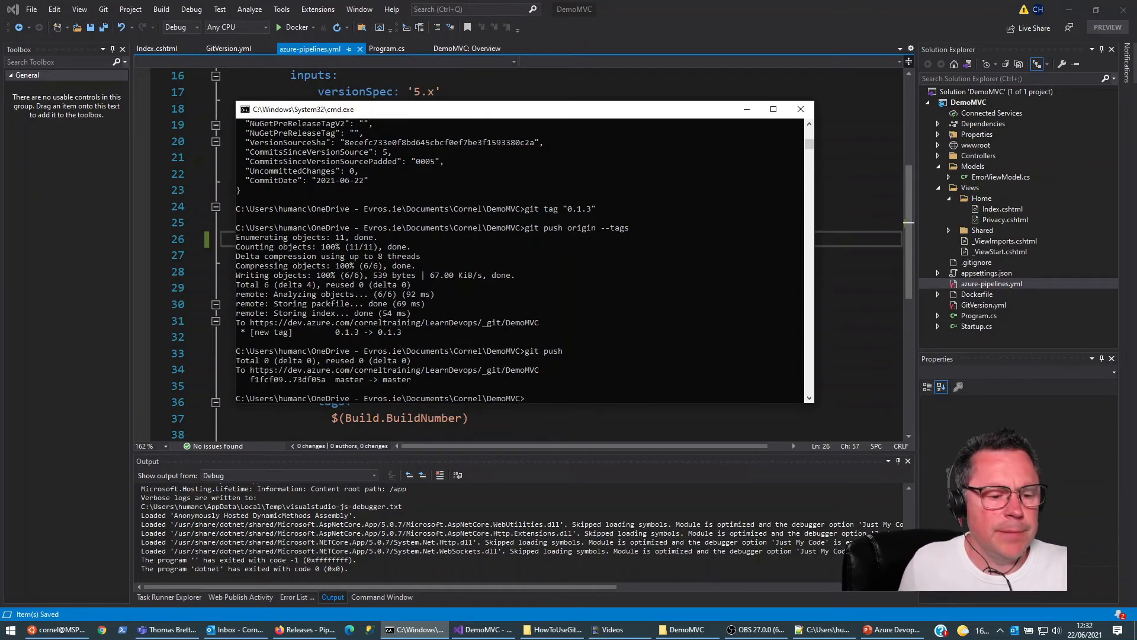
Step: Switch to Azure DevOps in the browser and open the Build_and_test_demomvc job log of LearnDevops-CI's "Major update" run
left_click(304, 630)
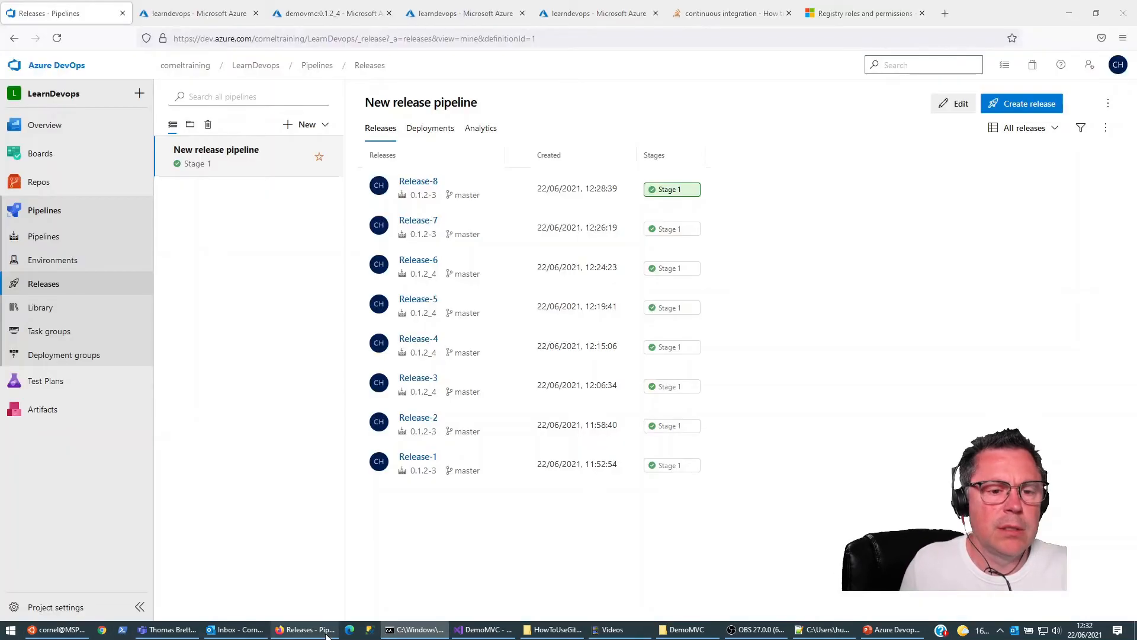
left_click(48, 238)
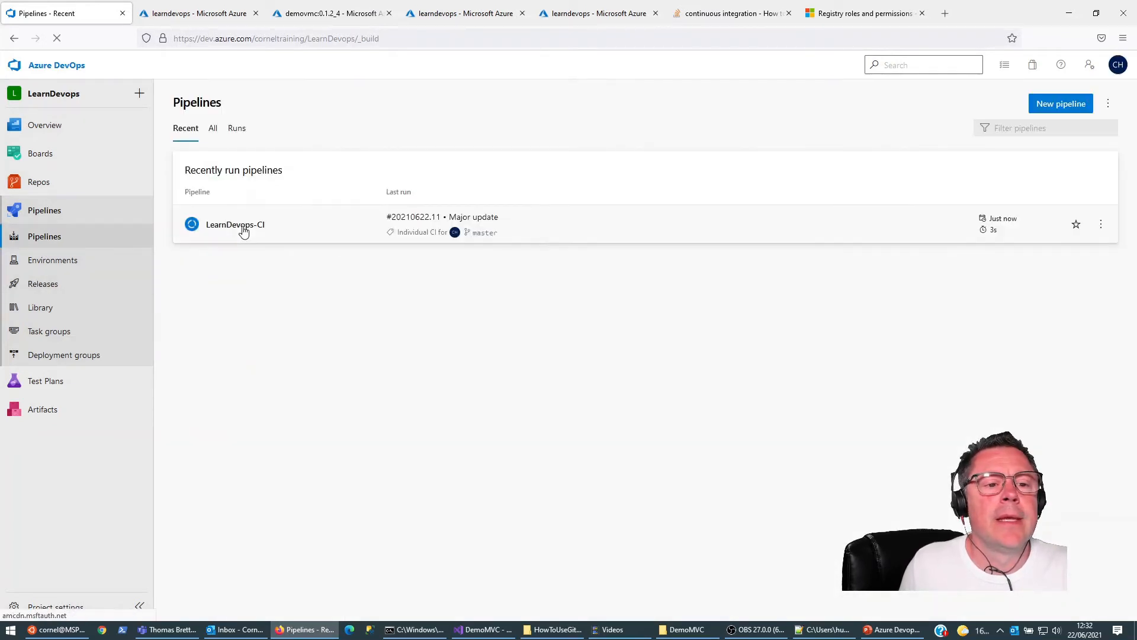
left_click(223, 240)
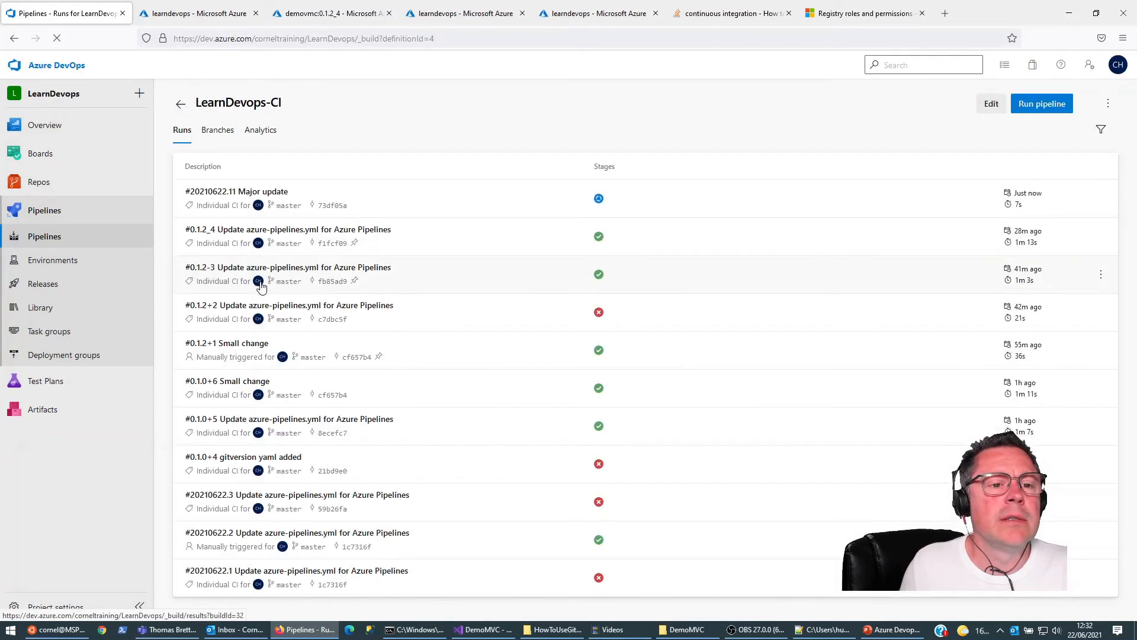
left_click(235, 195)
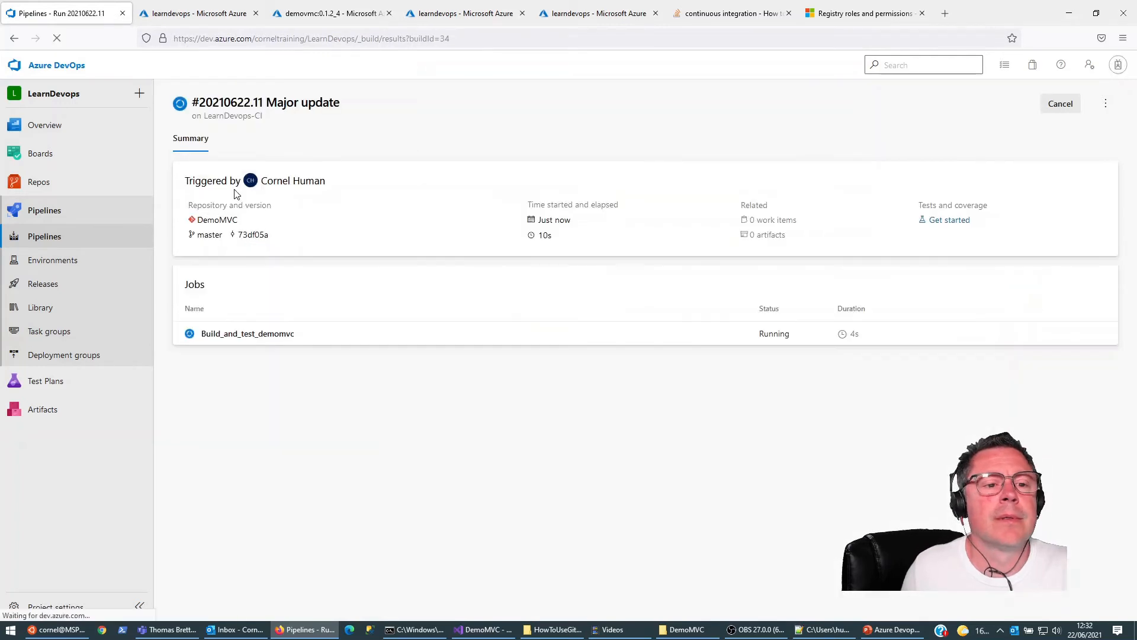
left_click(243, 340)
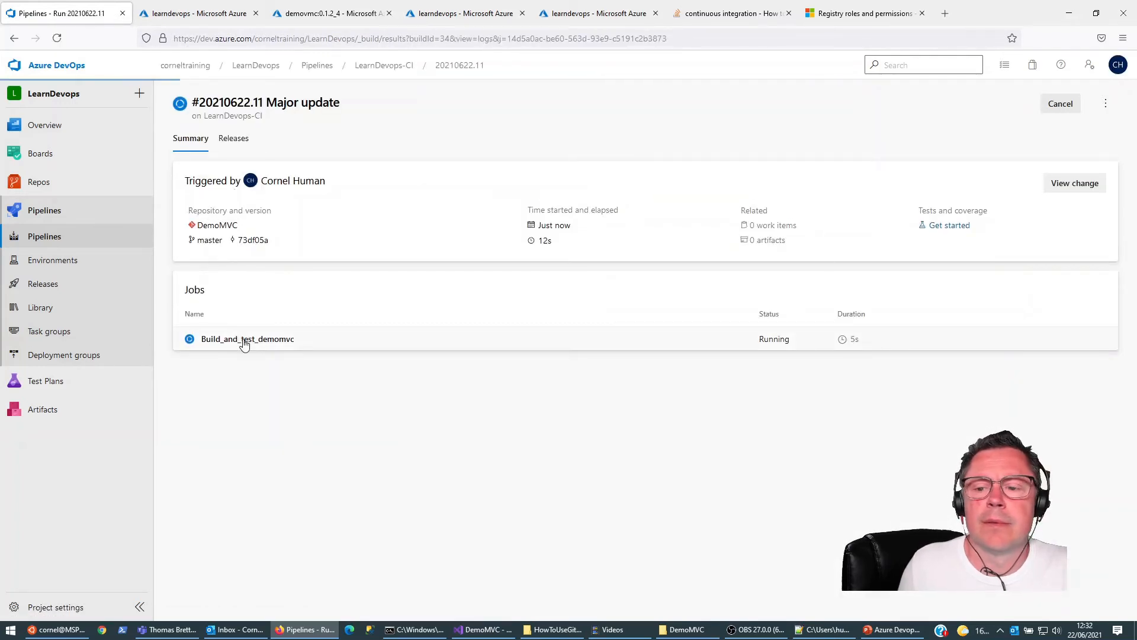
Step: Delete the latest tag and its image from the demovmc repository in the LearnDevops container registry
left_click(198, 13)
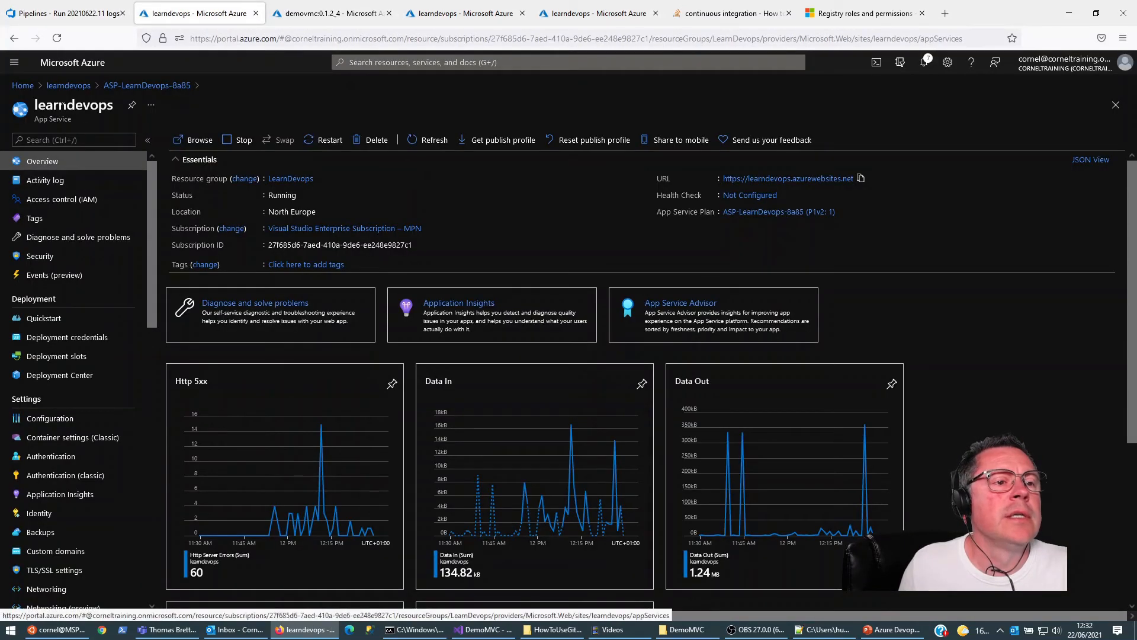
left_click(310, 16)
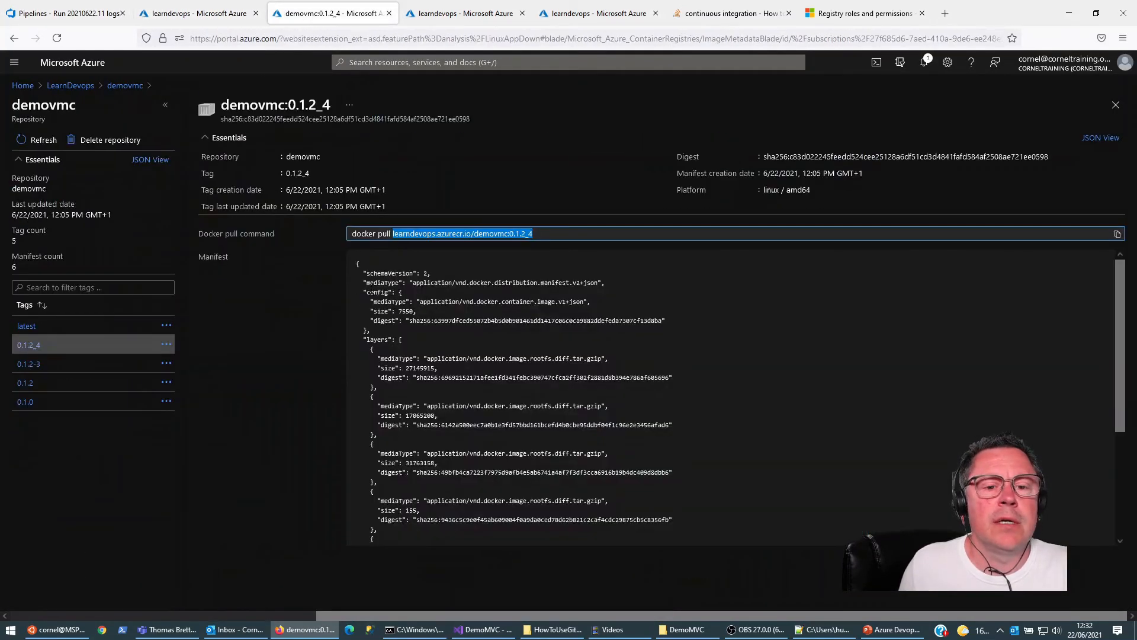
left_click(58, 87)
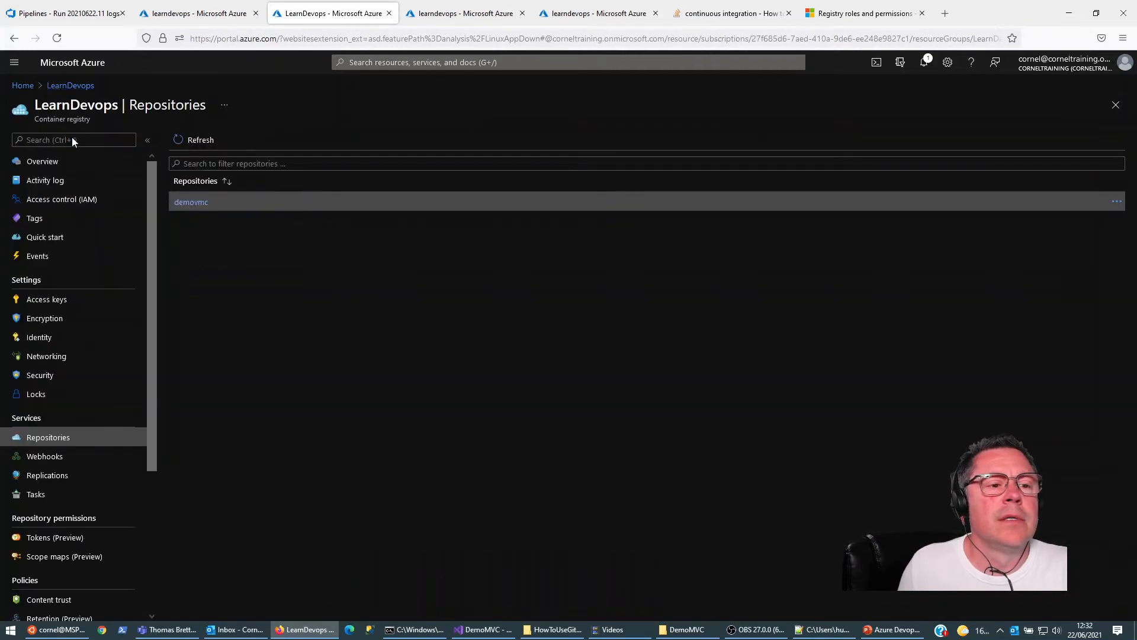
left_click(191, 202)
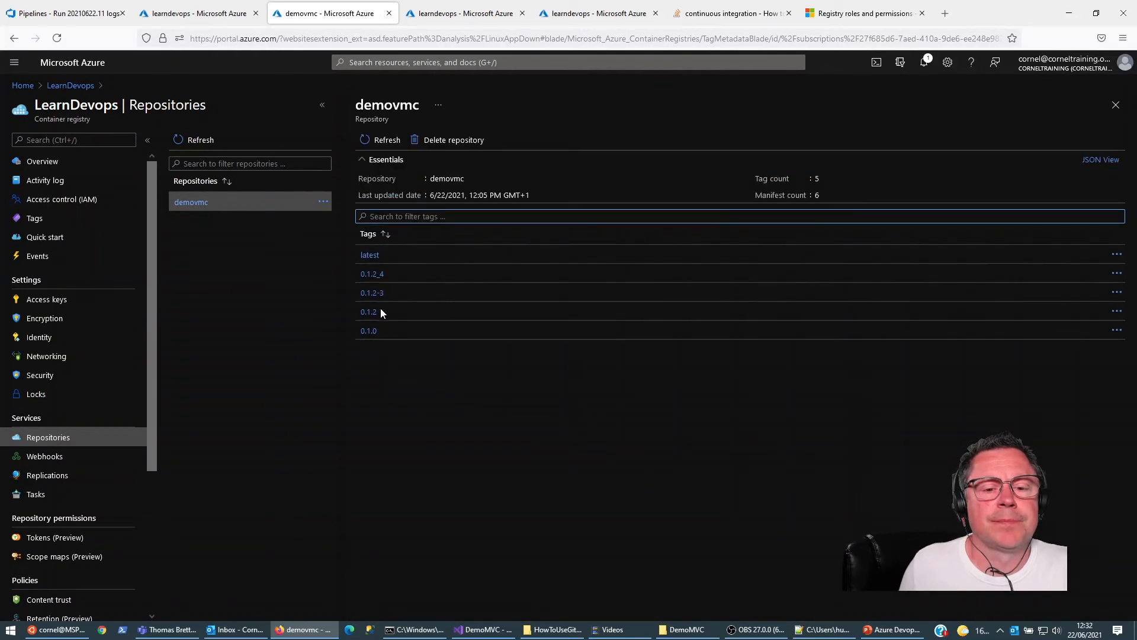
left_click(1118, 255)
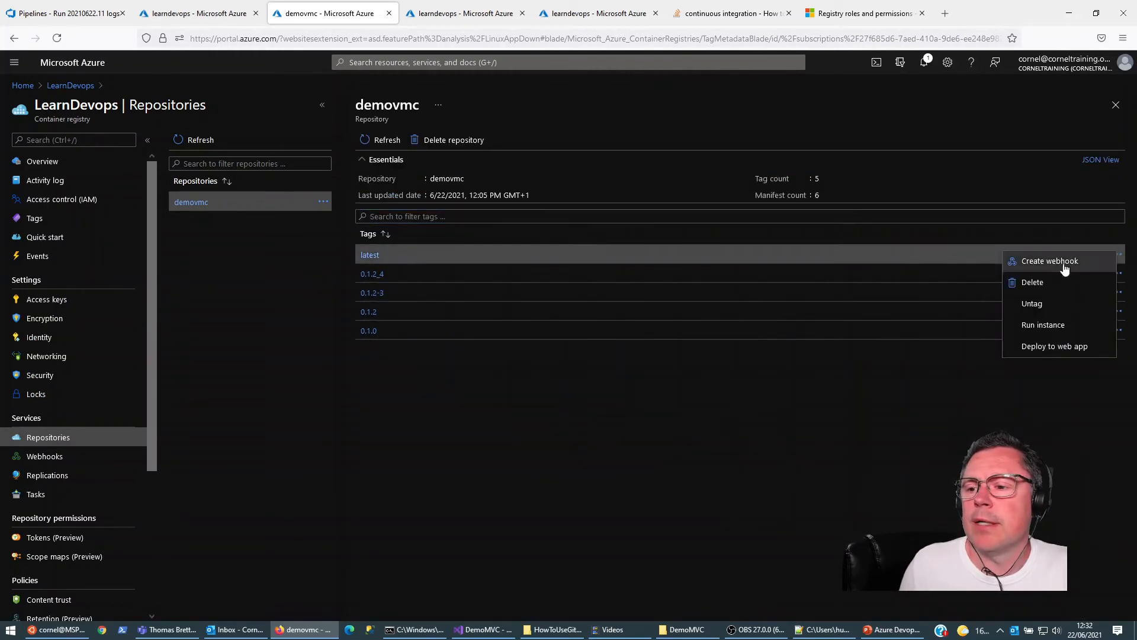
left_click(1038, 279)
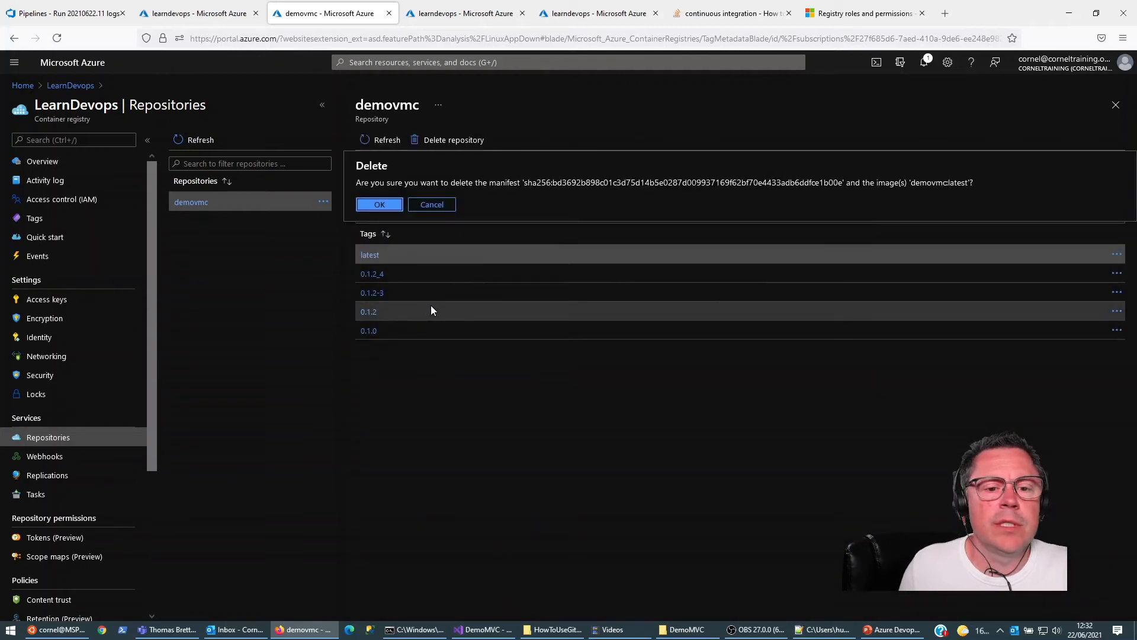
left_click(380, 204)
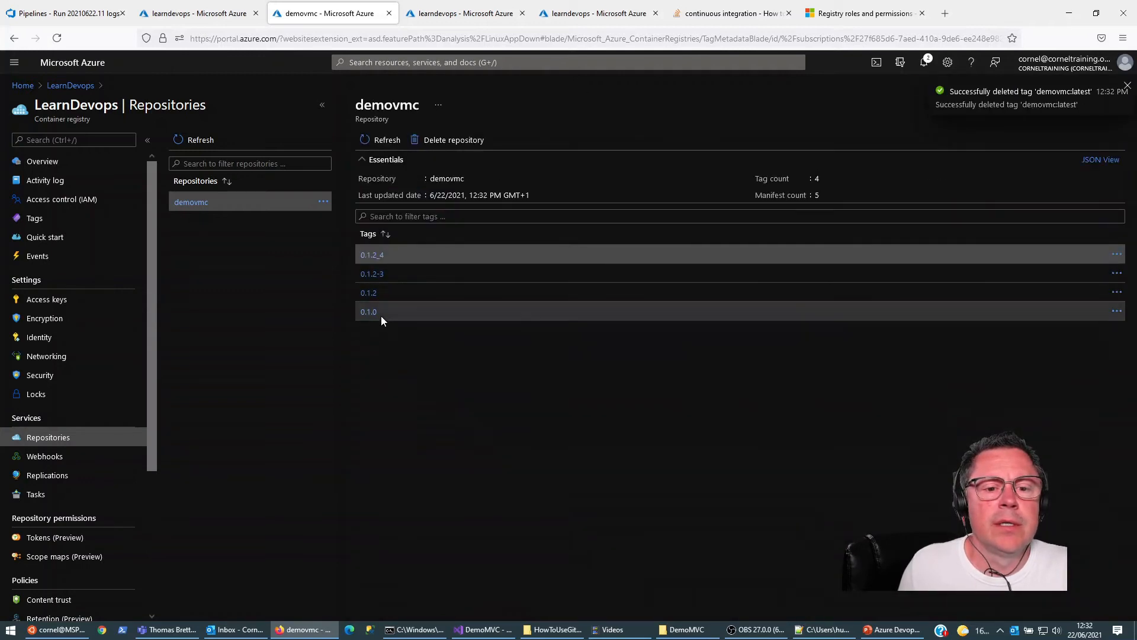
Step: Return to the "Major update" pipeline run and examine the PowerShell and Docker task logs for the build number update
left_click(93, 12)
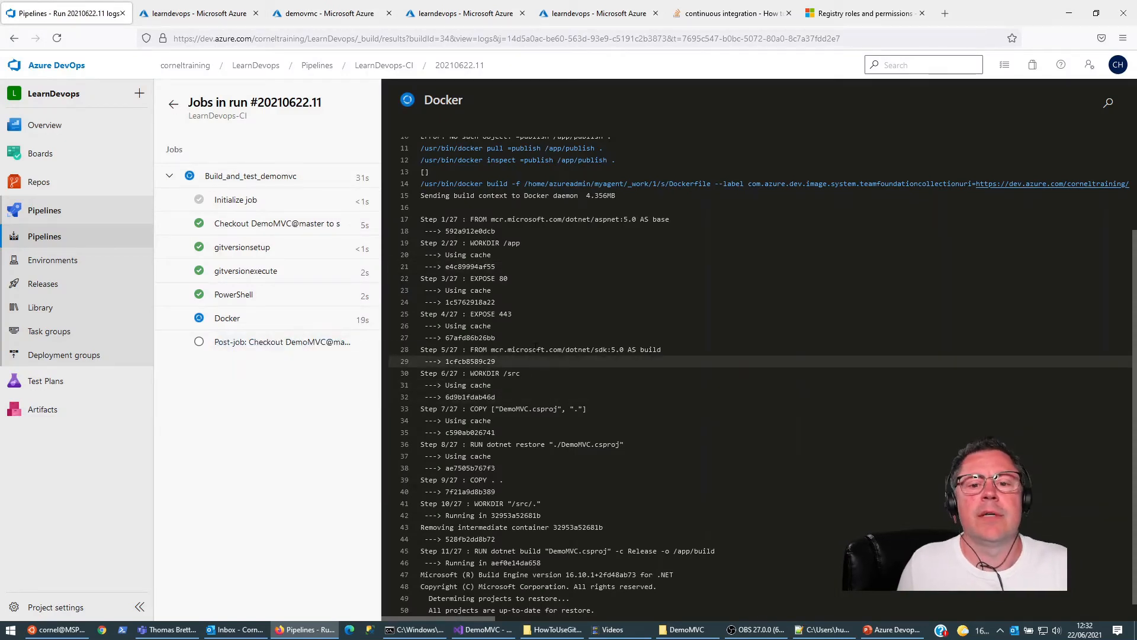
left_click(240, 294)
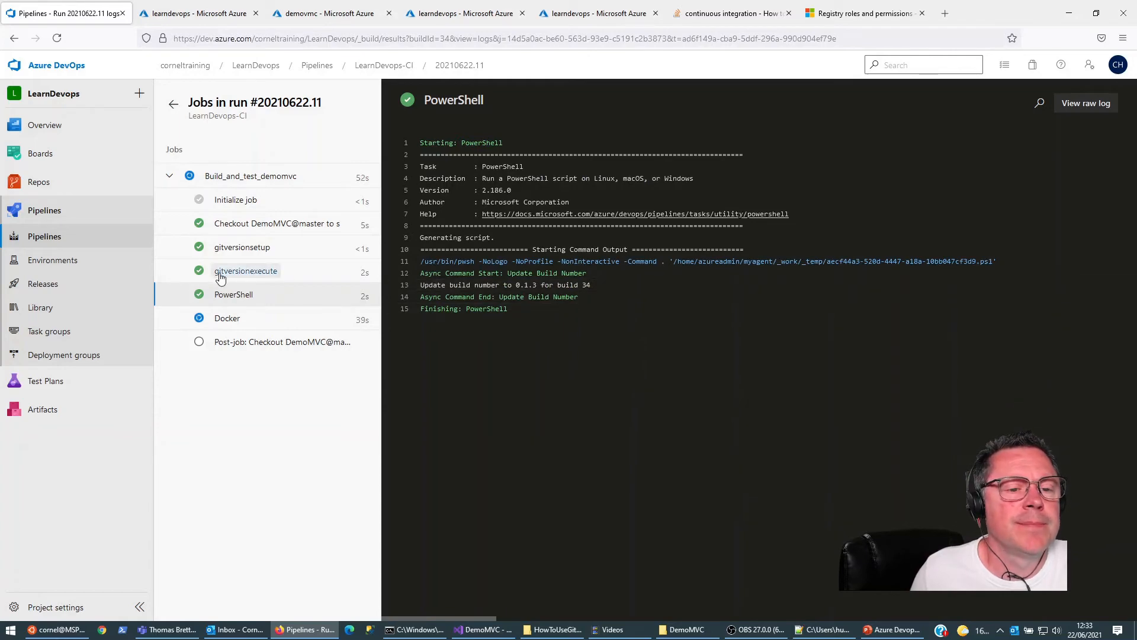
left_click(225, 317)
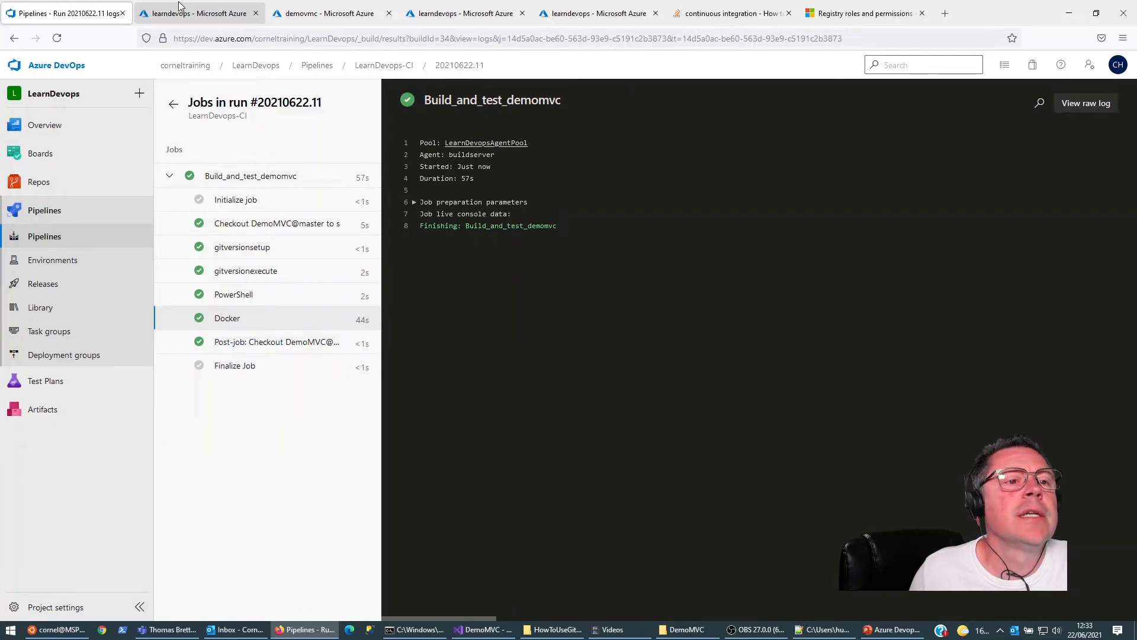
left_click(258, 302)
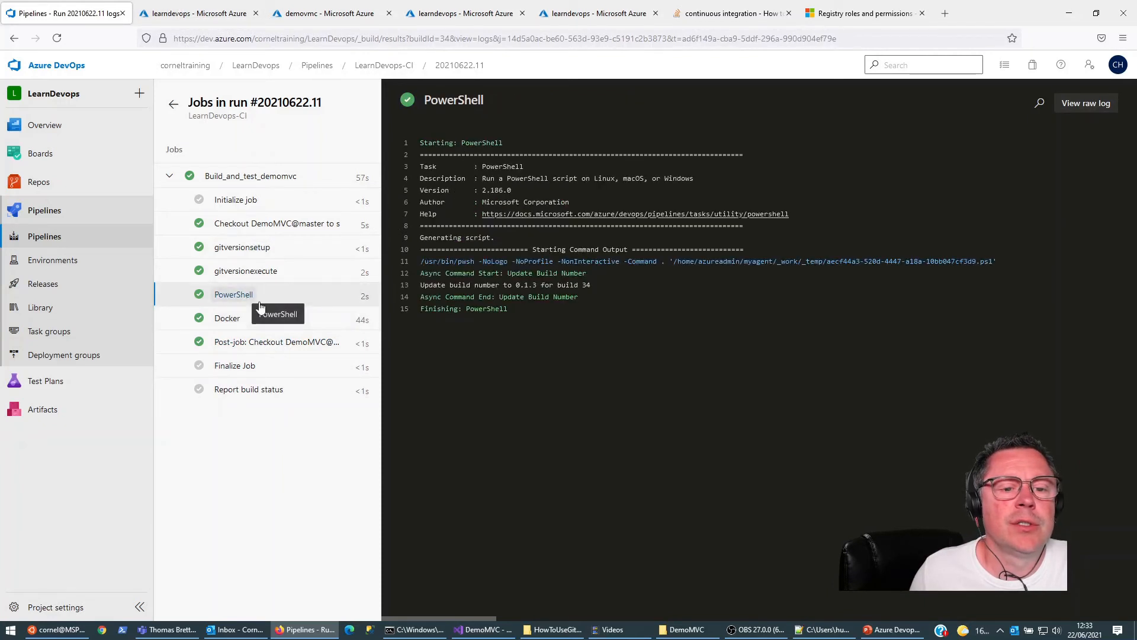
Step: Refresh the demovmc repository in the Azure container registry to check for the new image tag
left_click(196, 13)
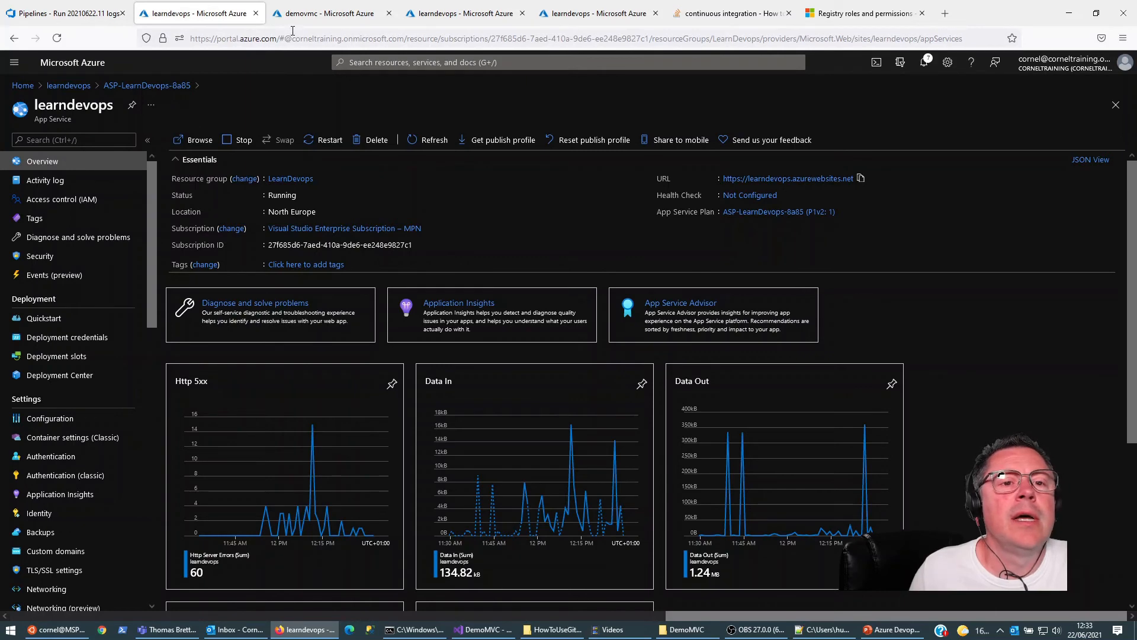
left_click(317, 16)
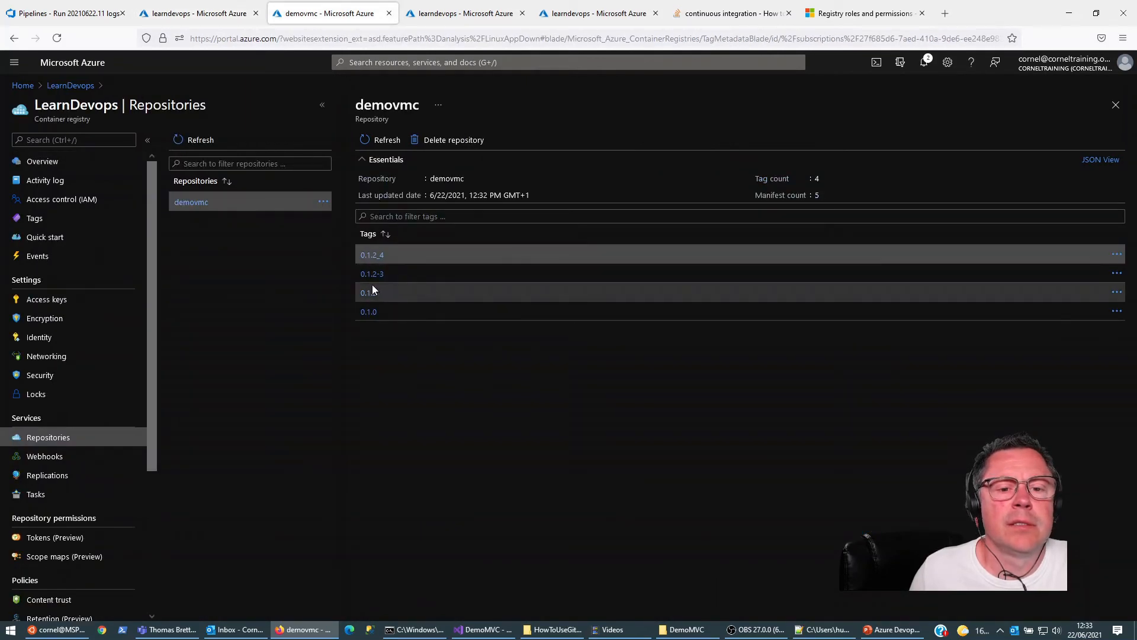
left_click(368, 142)
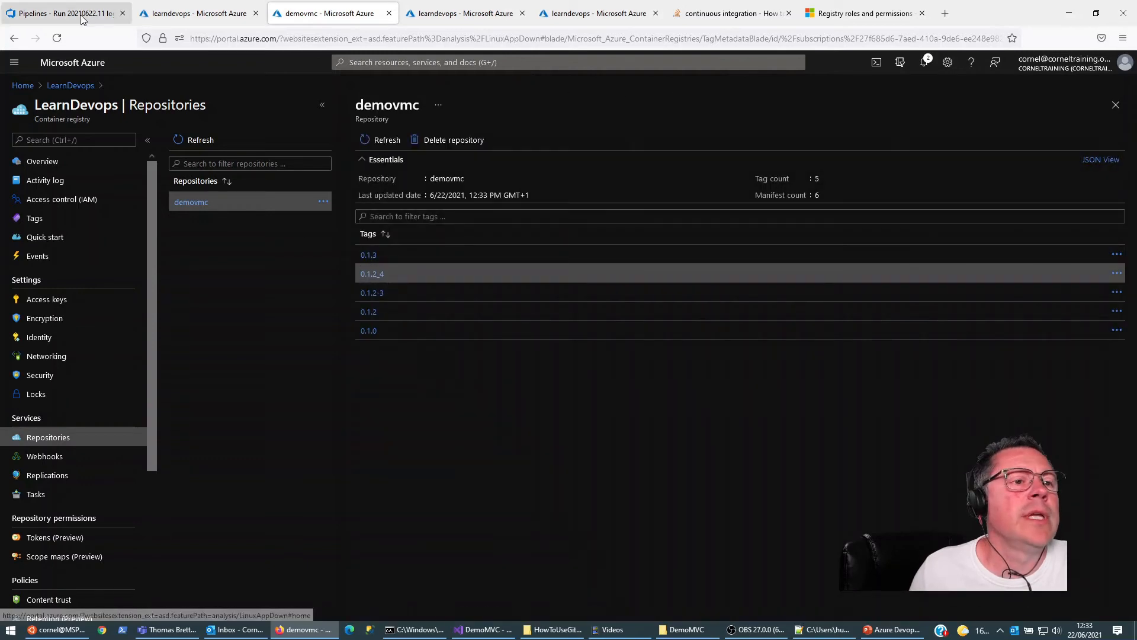
Step: Open the learndevops web app's site from its Azure overview to check the currently deployed page, and close it
left_click(82, 19)
left_click(230, 14)
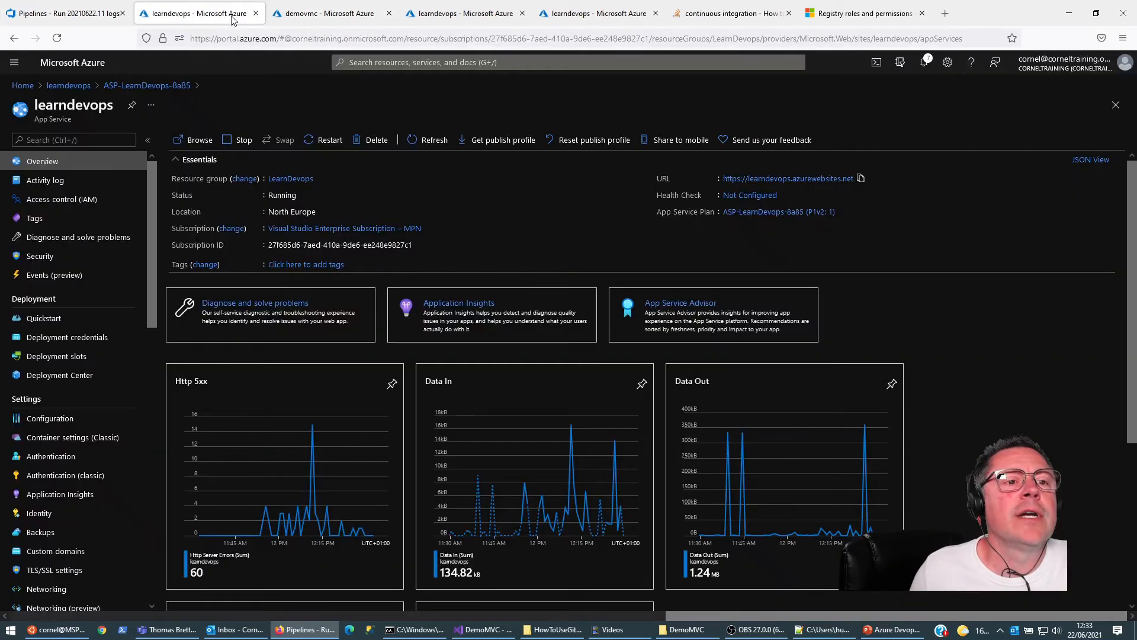
left_click(762, 179)
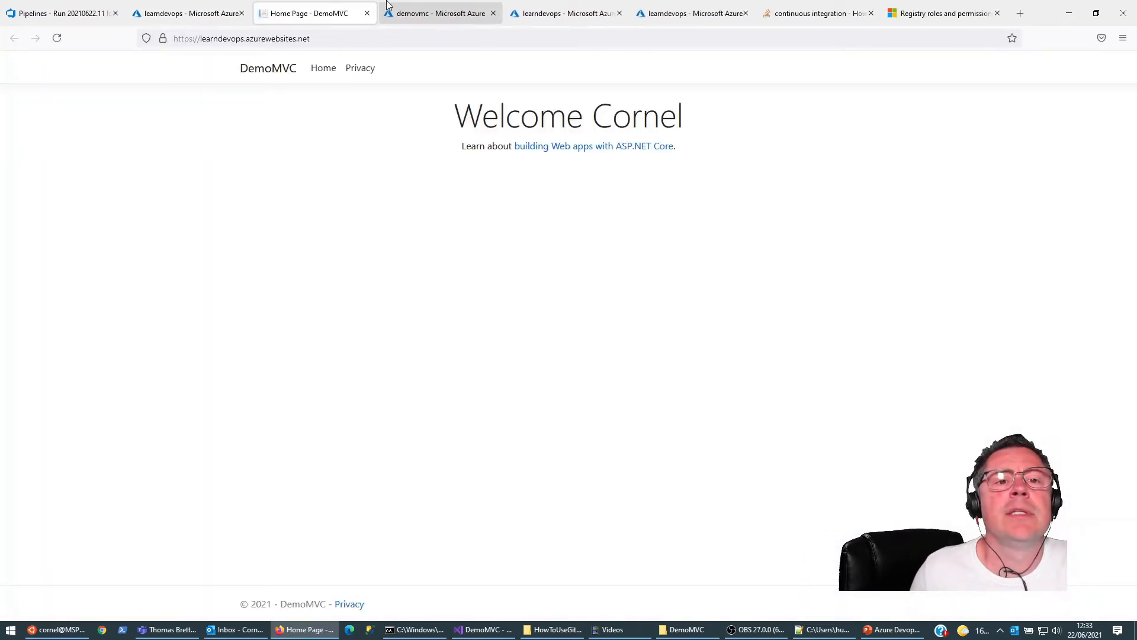
left_click(367, 13)
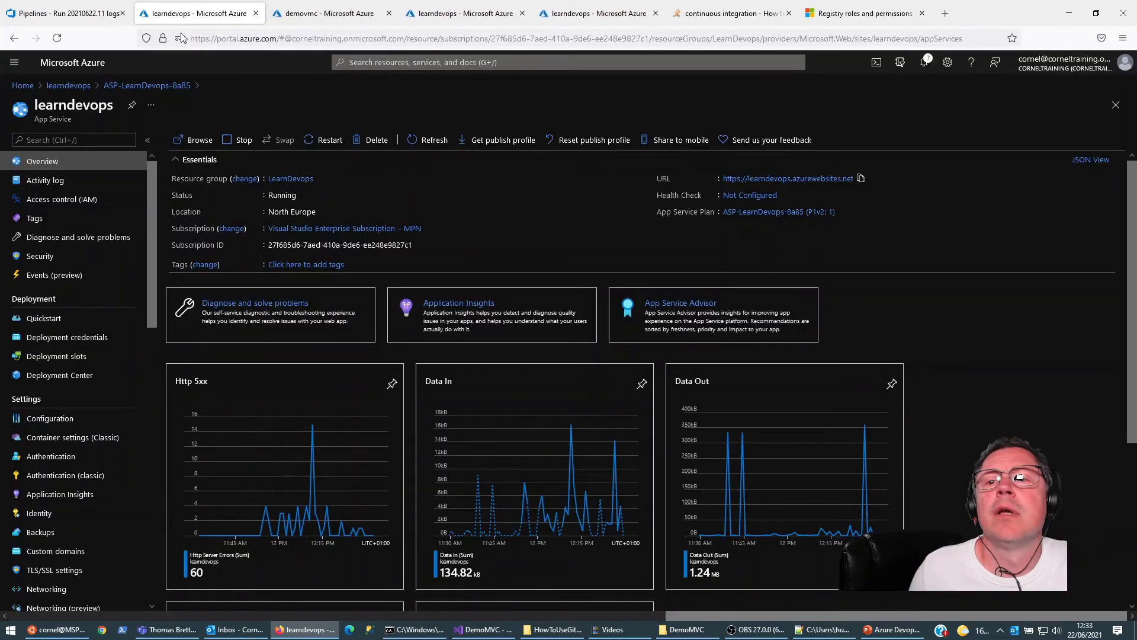
Step: Create a new release from the New release pipeline in Azure DevOps, using _LearnDevops-CI artifact version 0.1.3
left_click(65, 13)
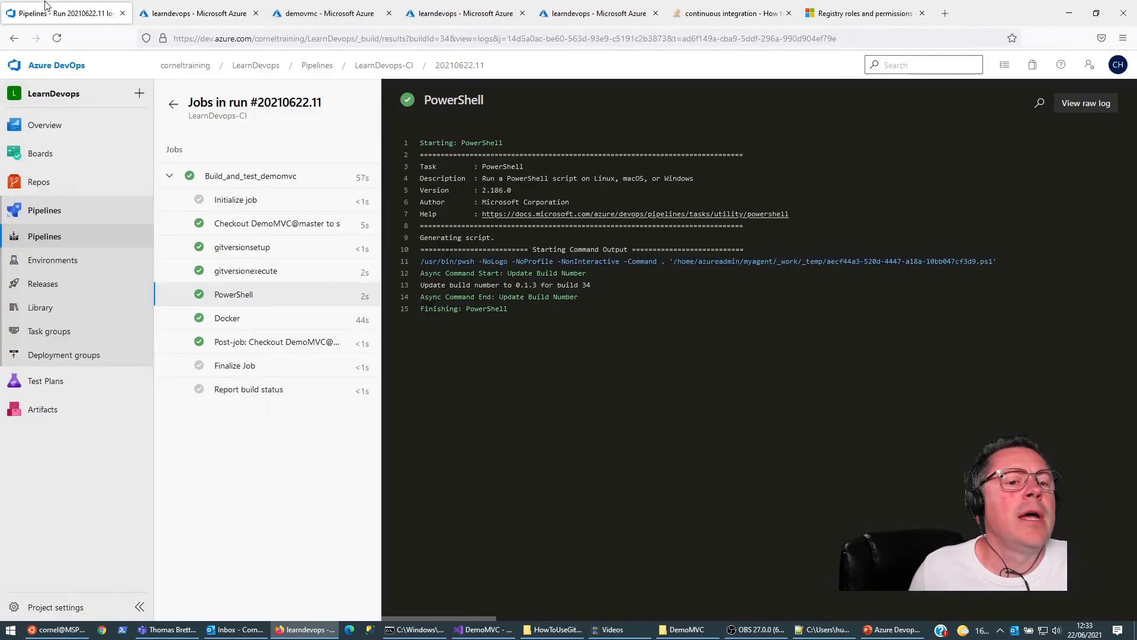
left_click(42, 286)
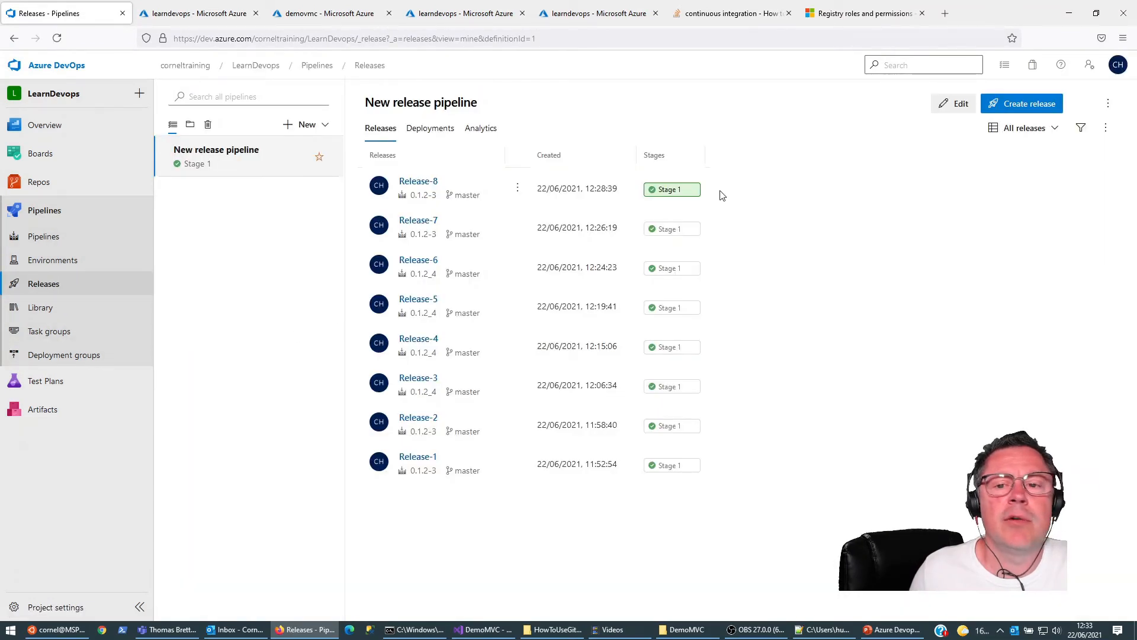
left_click(1001, 112)
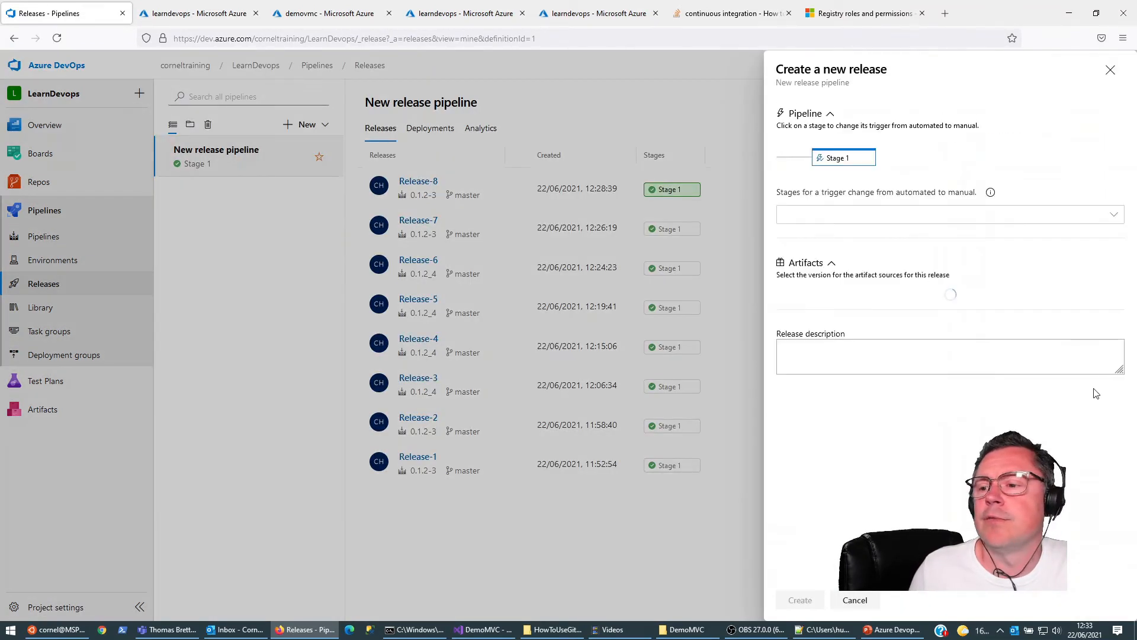
left_click(1111, 320)
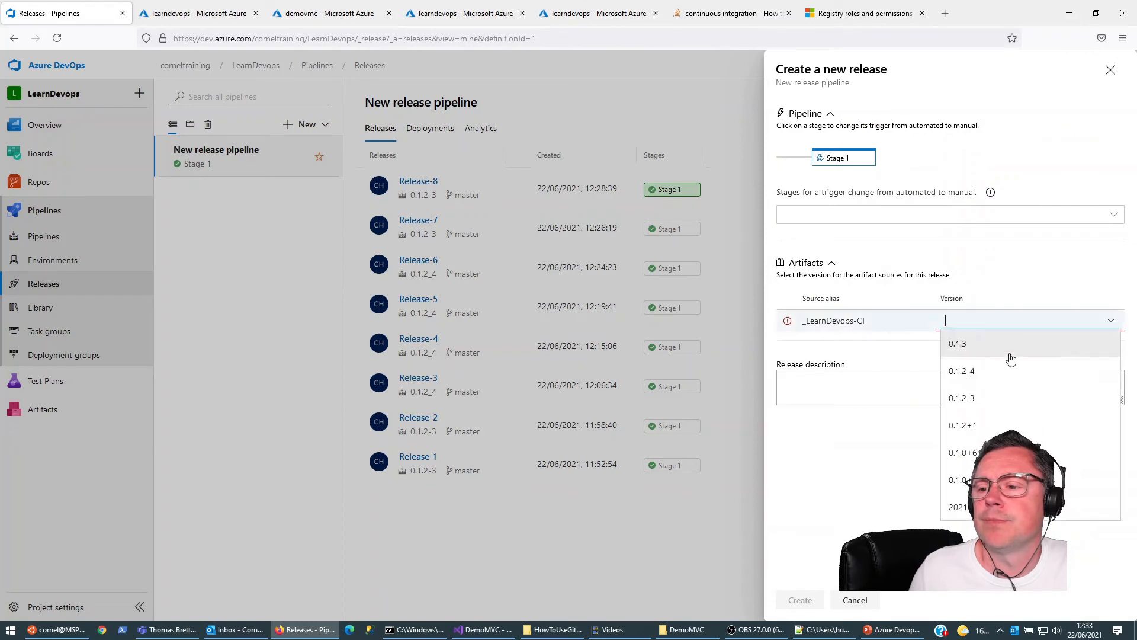
left_click(958, 344)
left_click(800, 600)
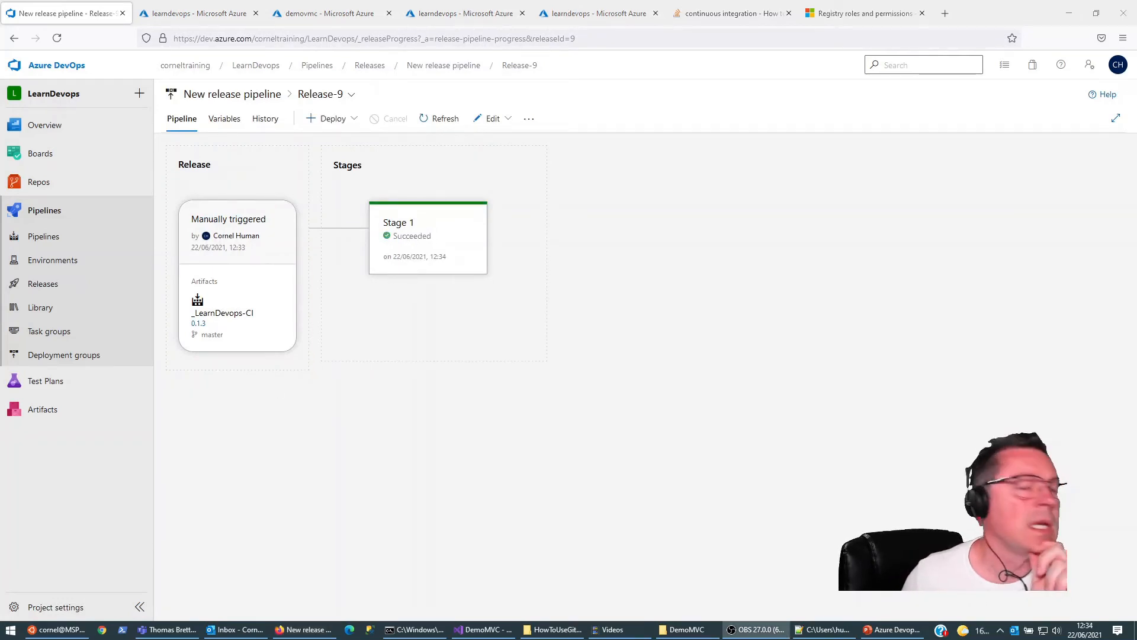
Step: Reopen the learndevops web app's site from its Azure overview to check the page deployed by the release
left_click(180, 15)
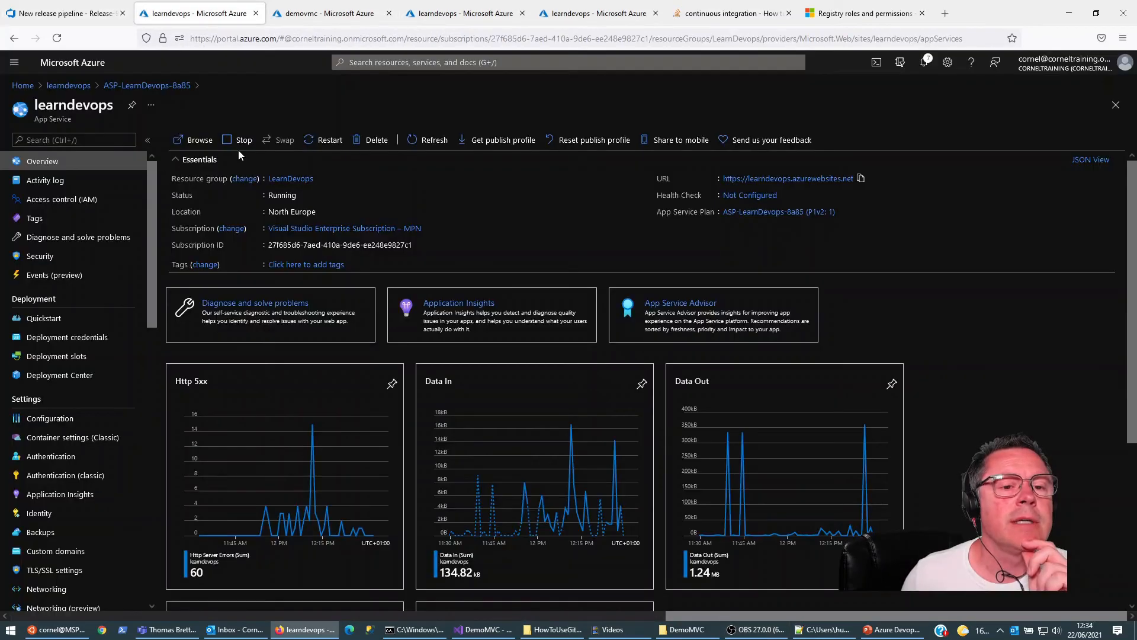
left_click(814, 179)
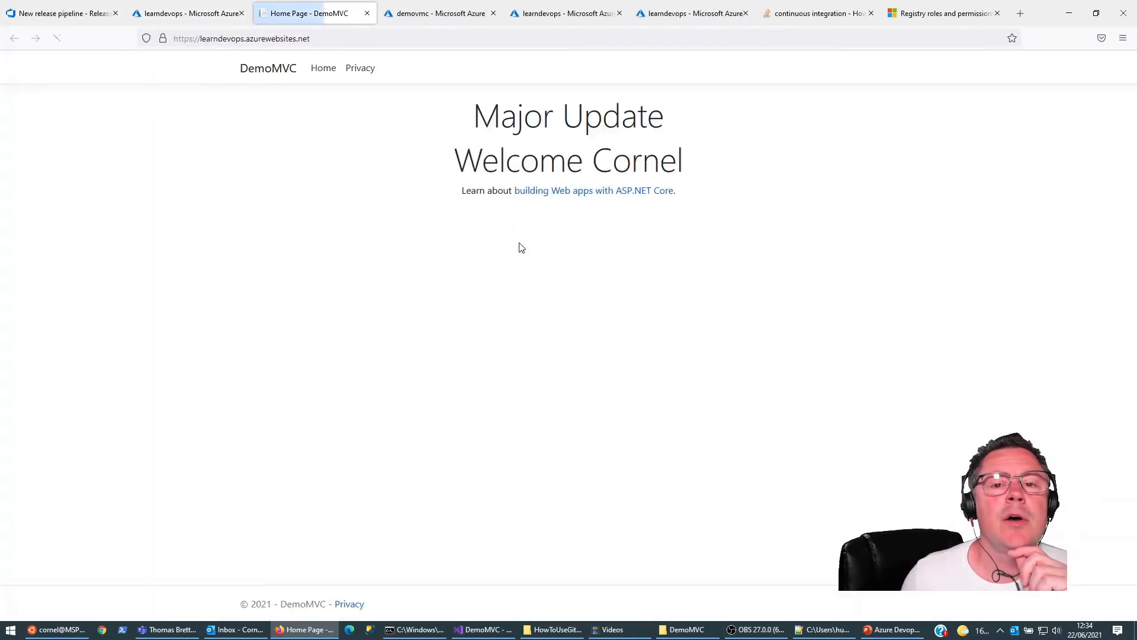
Step: Check the deployed page's heading, review the _LearnDevops-CI artifact versions offered for a new release in Azure DevOps, and close without creating one
left_click_drag(475, 113, 702, 118)
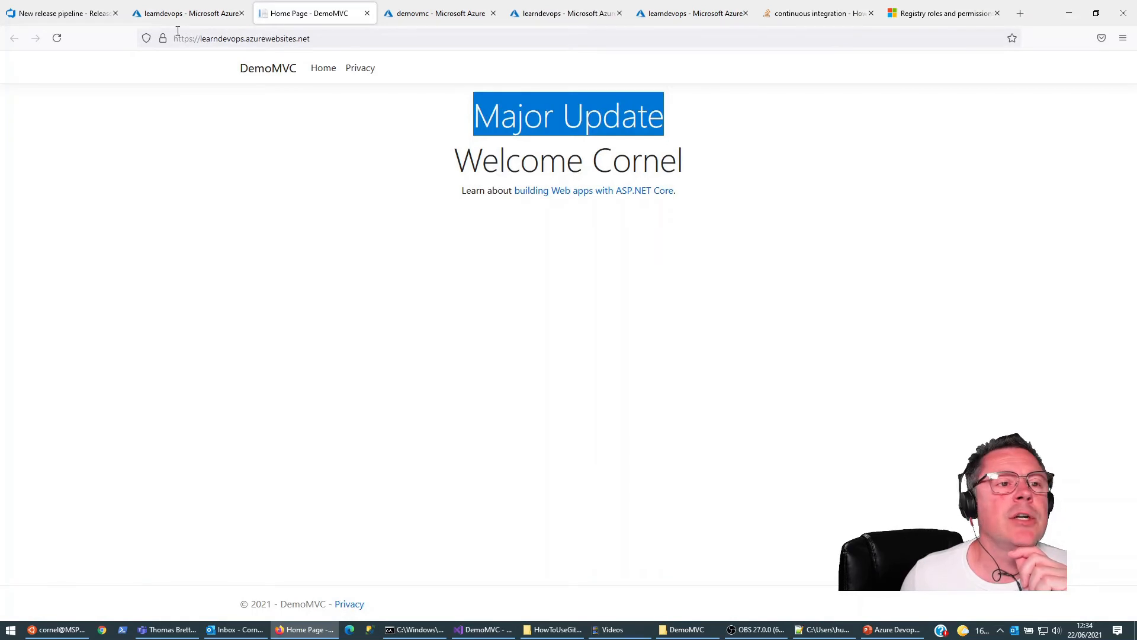
left_click(65, 13)
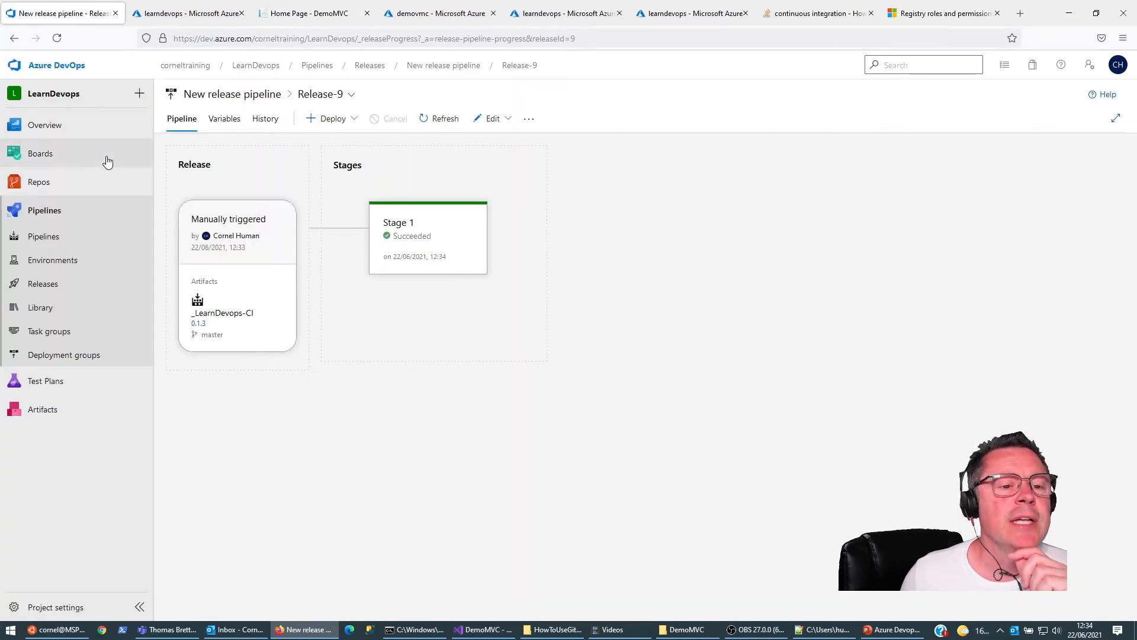
left_click(44, 290)
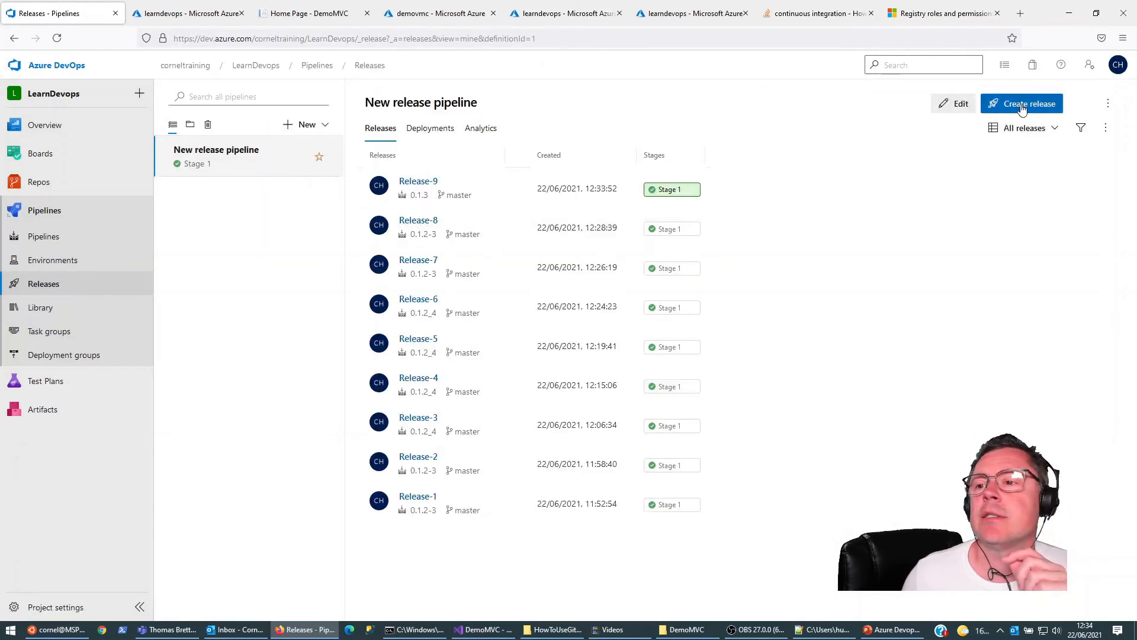
left_click(1019, 105)
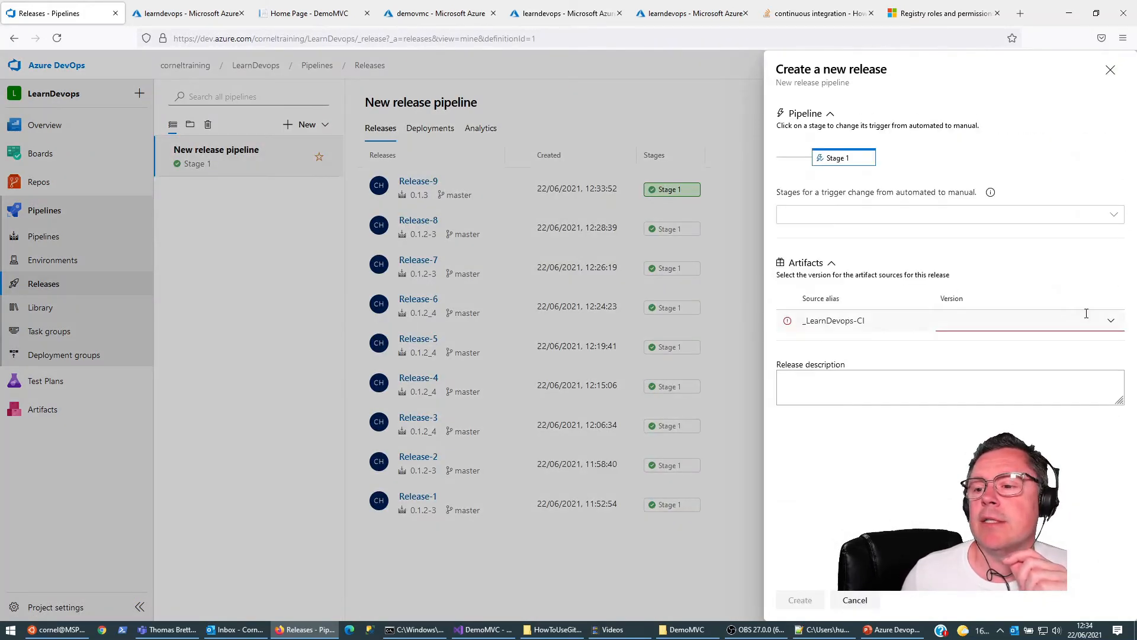
left_click(1110, 320)
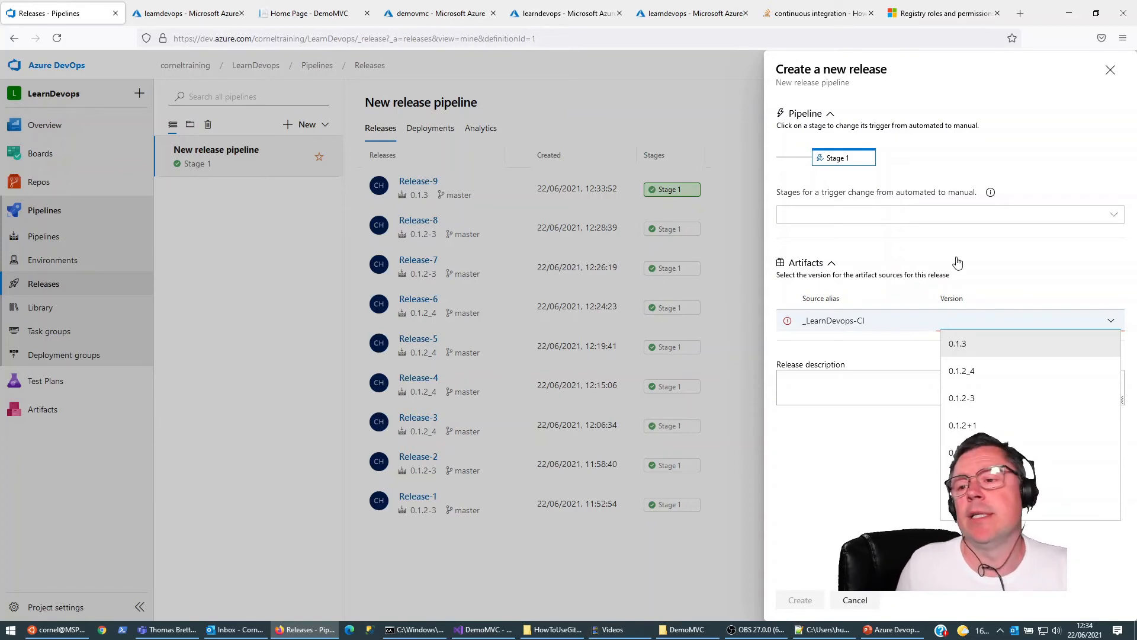
left_click(1010, 262)
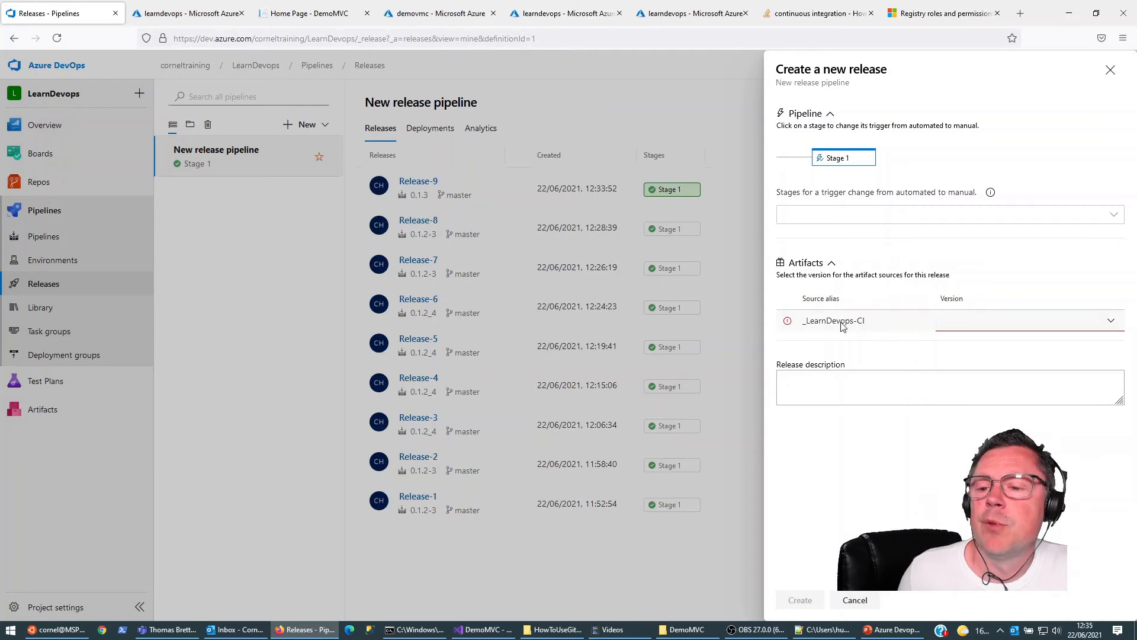
left_click(1110, 321)
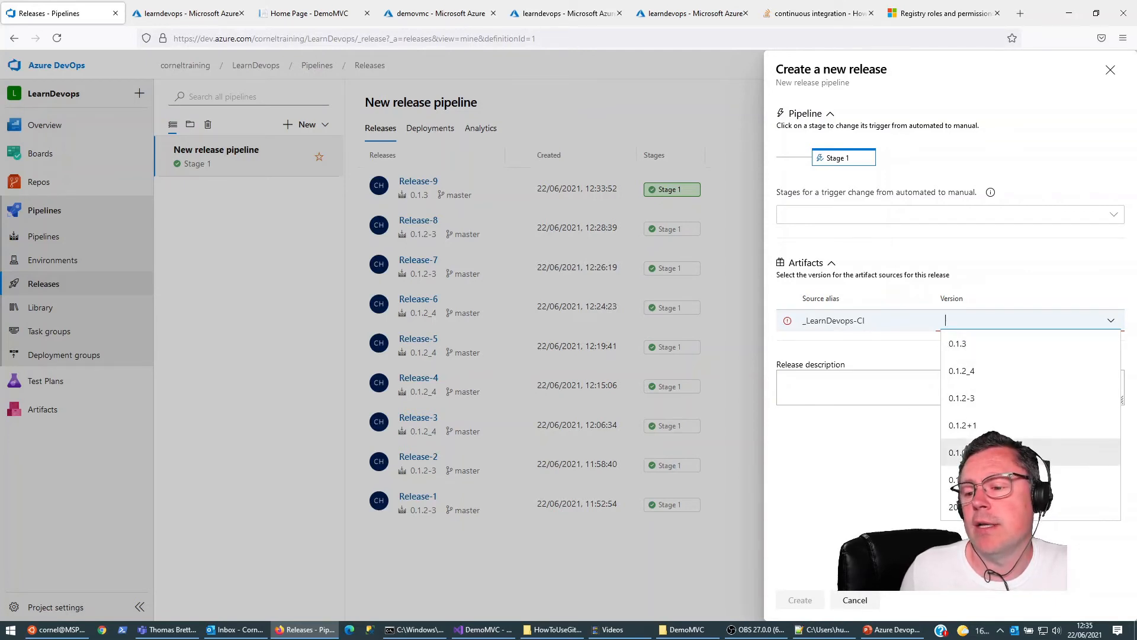
left_click(272, 345)
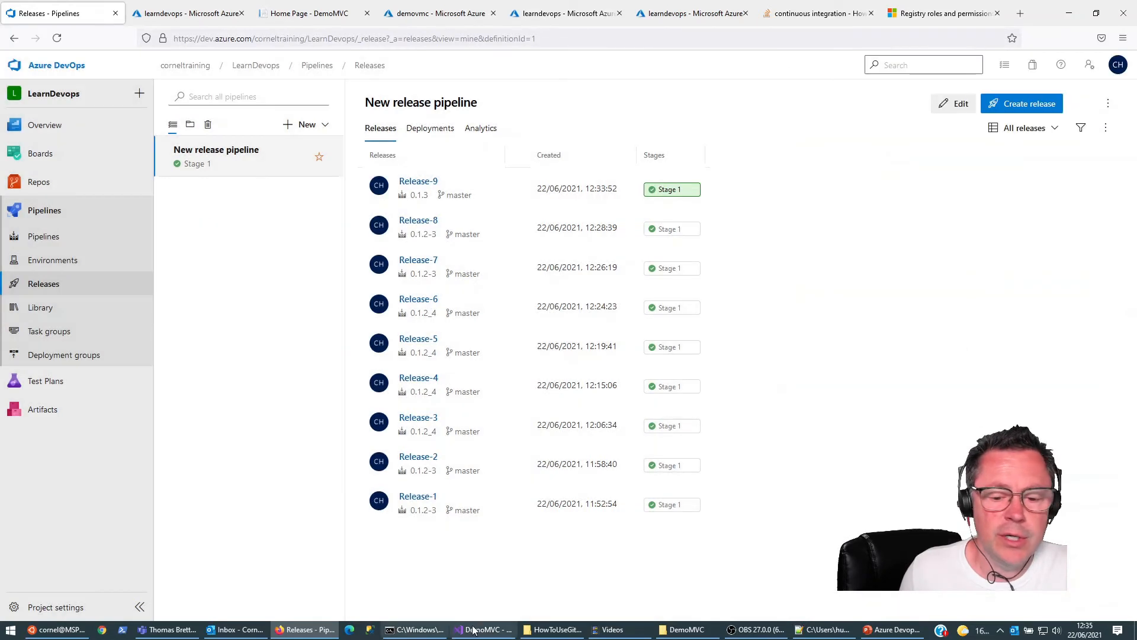
Step: Switch to the Command Prompt, run dotnet-gitversion init in the DemoMVC folder, and open the branch specific configuration
left_click(415, 629)
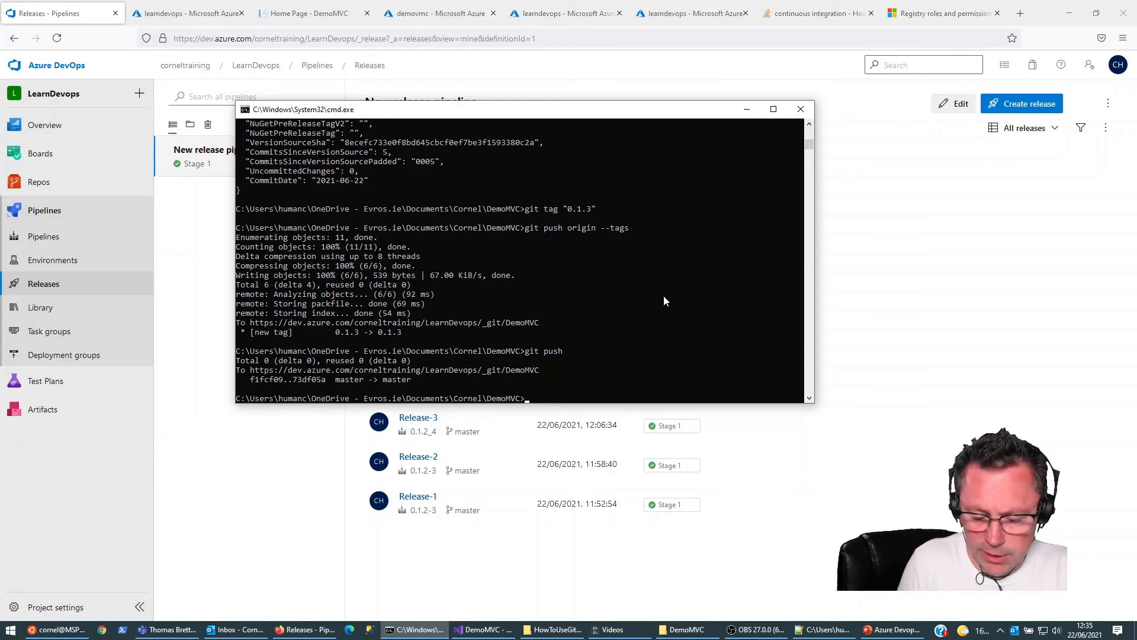
type("dotnet-gitversion ini")
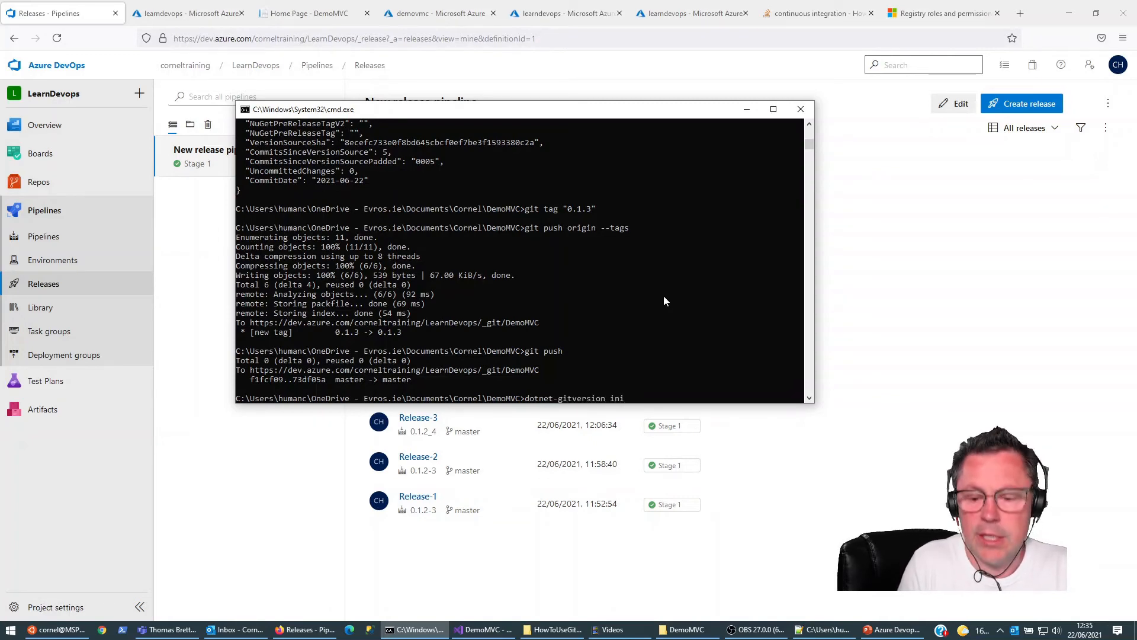
type("t")
key("Return")
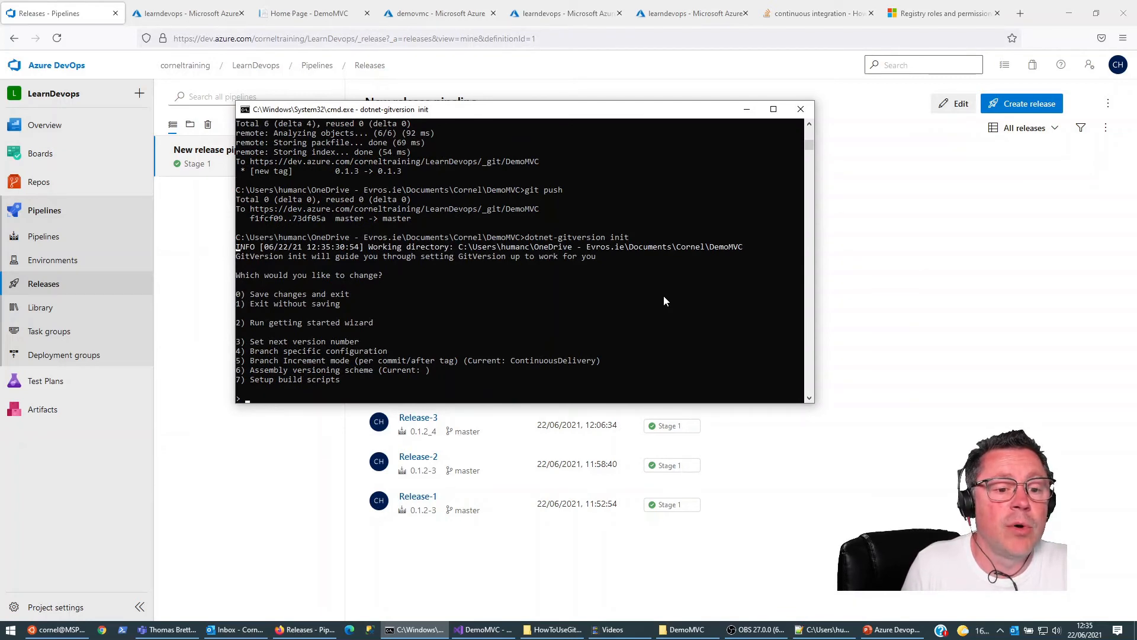
type("4")
key("Return")
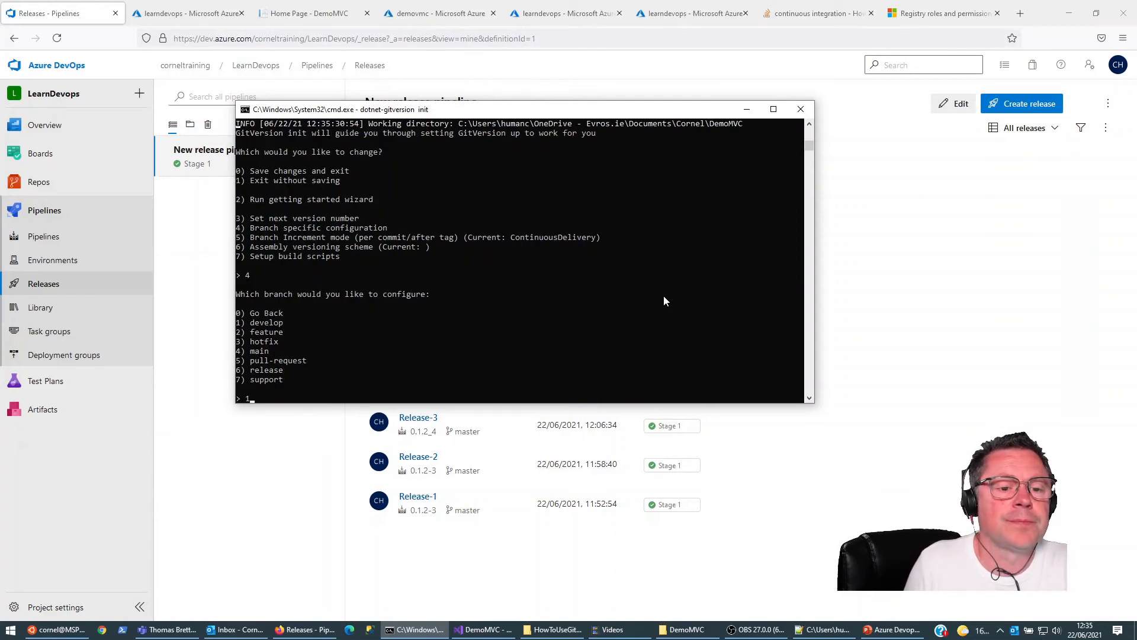
Step: Set the develop branch's pre-release tag to "develop" in the GitVersion configuration and return to the branch list
key("Return")
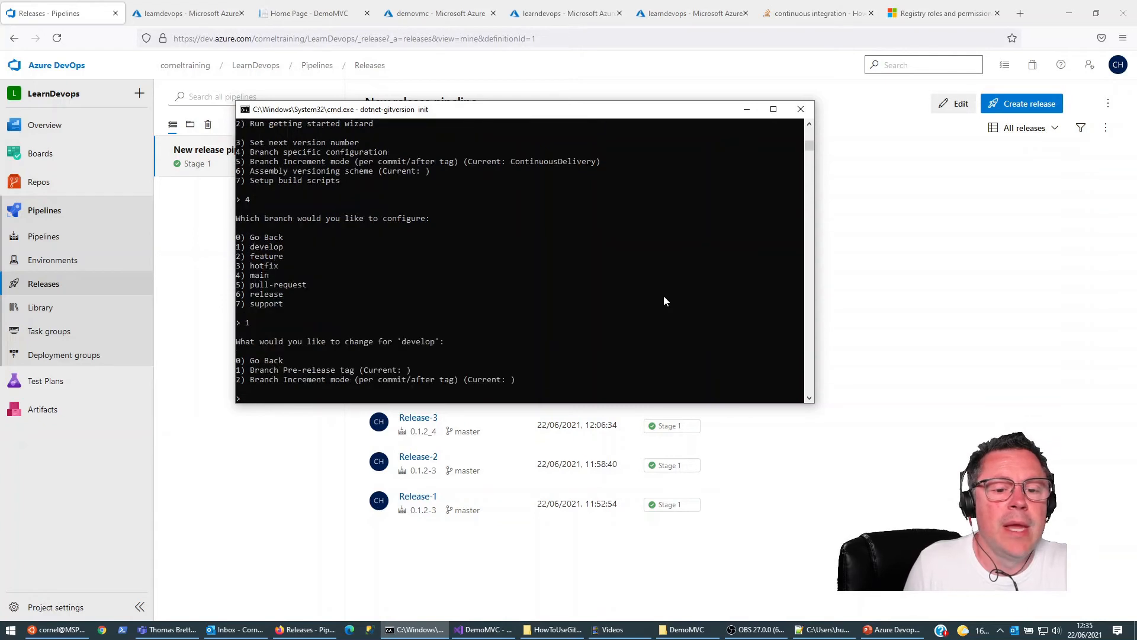
type("1")
key("Return")
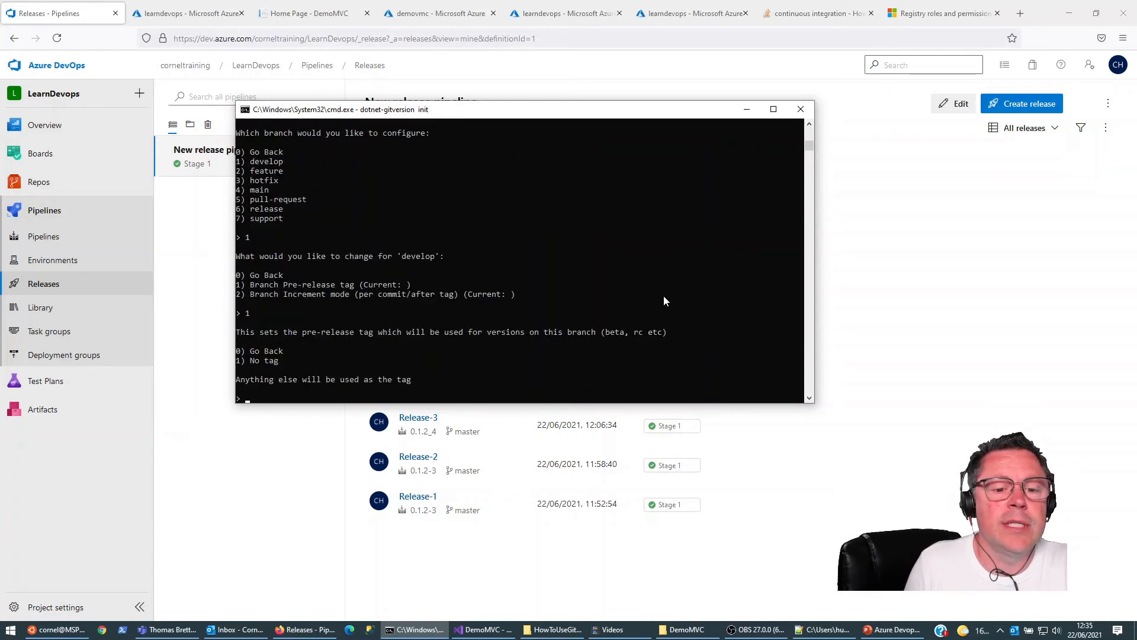
type("develop")
key("Return")
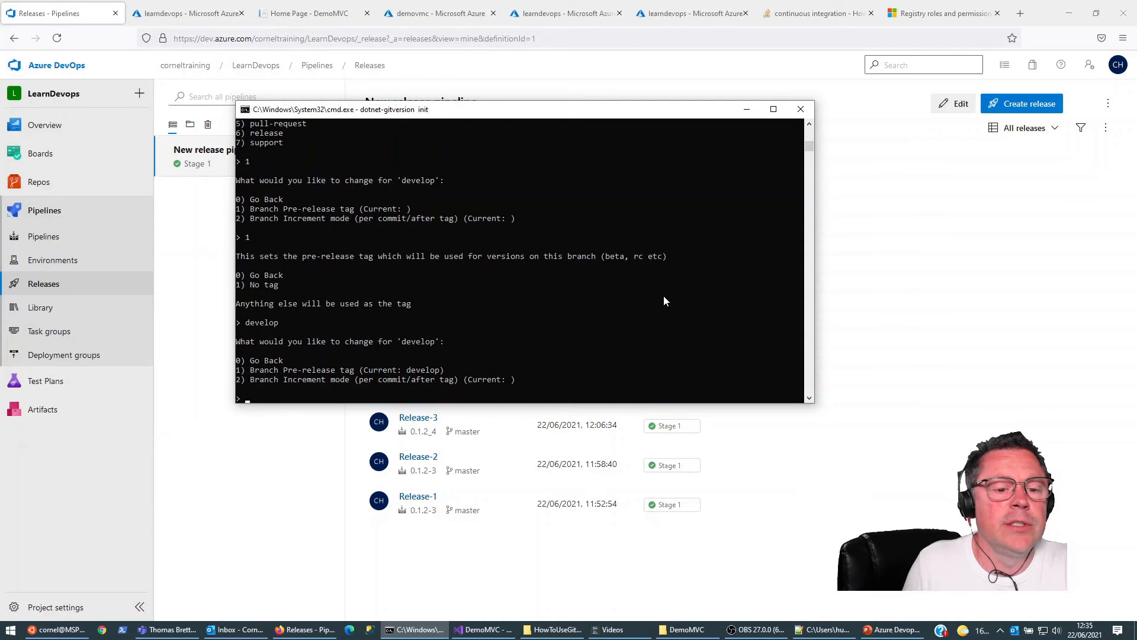
type("0")
key("Return")
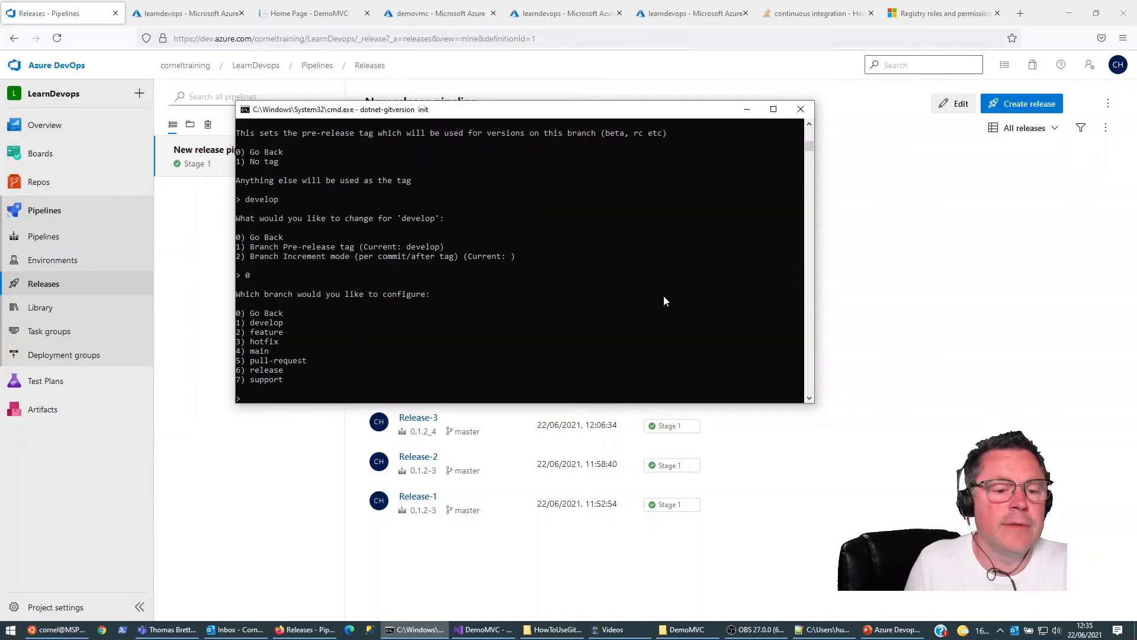
Step: Set the feature branch's pre-release tag to "feature" in the GitVersion configuration and return to the branch list
type("2")
key("Return")
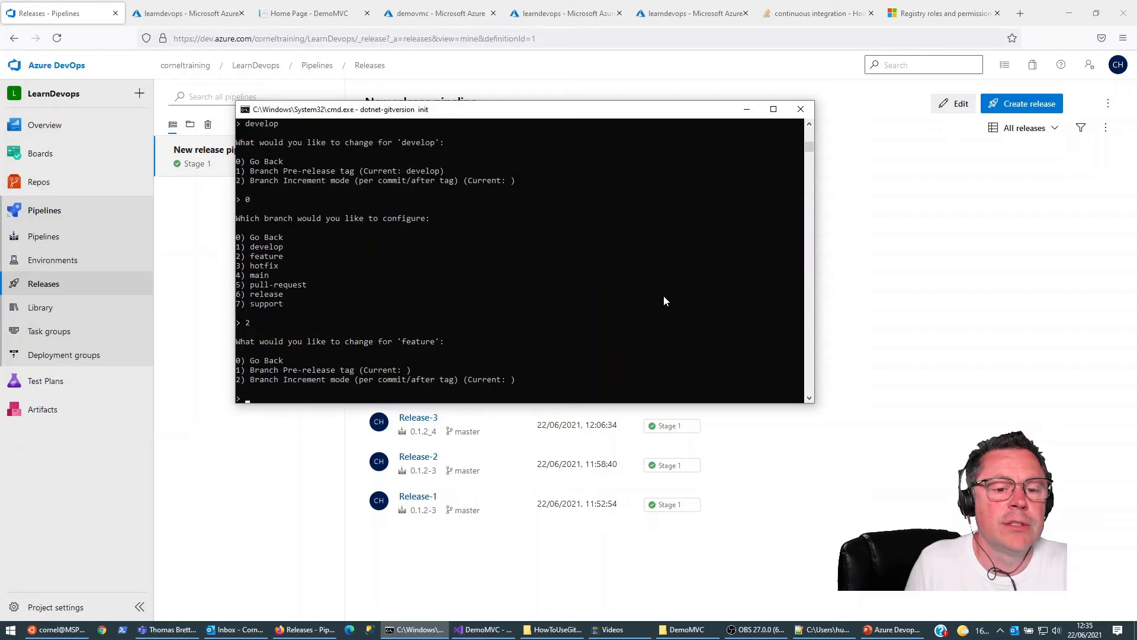
type("1")
key("Return")
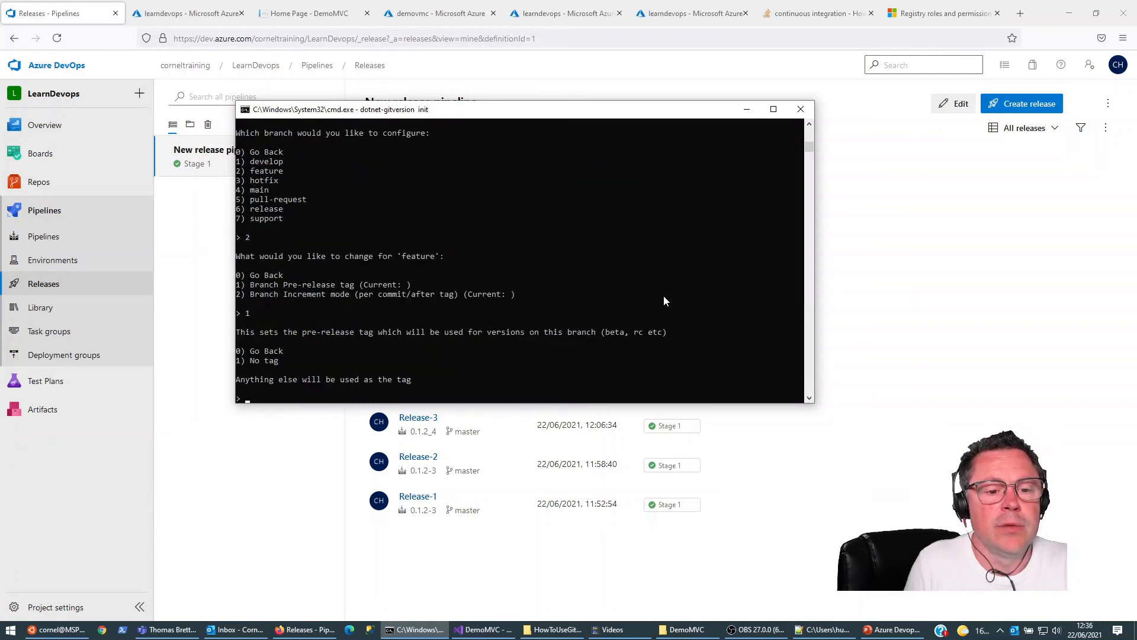
type("feature")
key("Return")
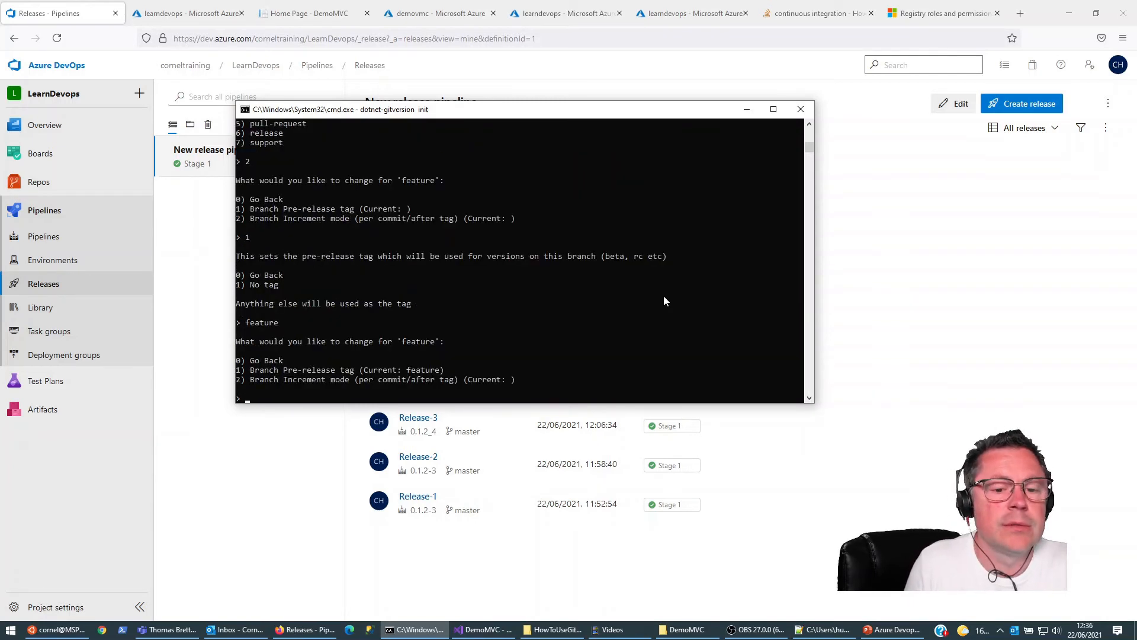
type("0")
key("Return")
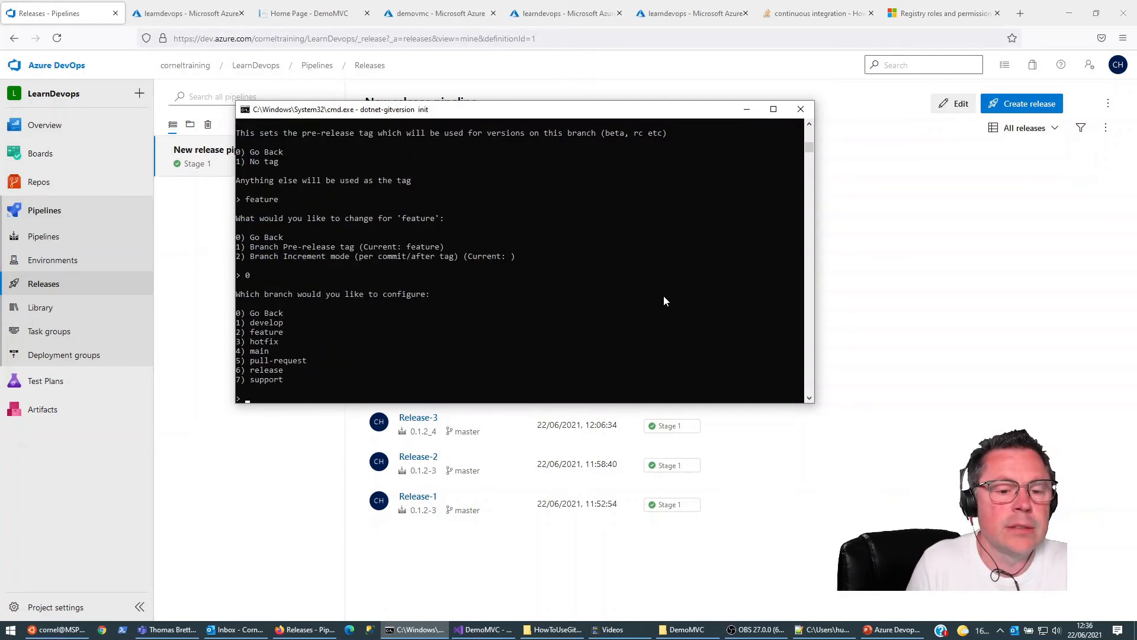
Step: Leave the branch configuration and save the GitVersion changes on exit
type("0")
key("Return")
type("0")
key("Return")
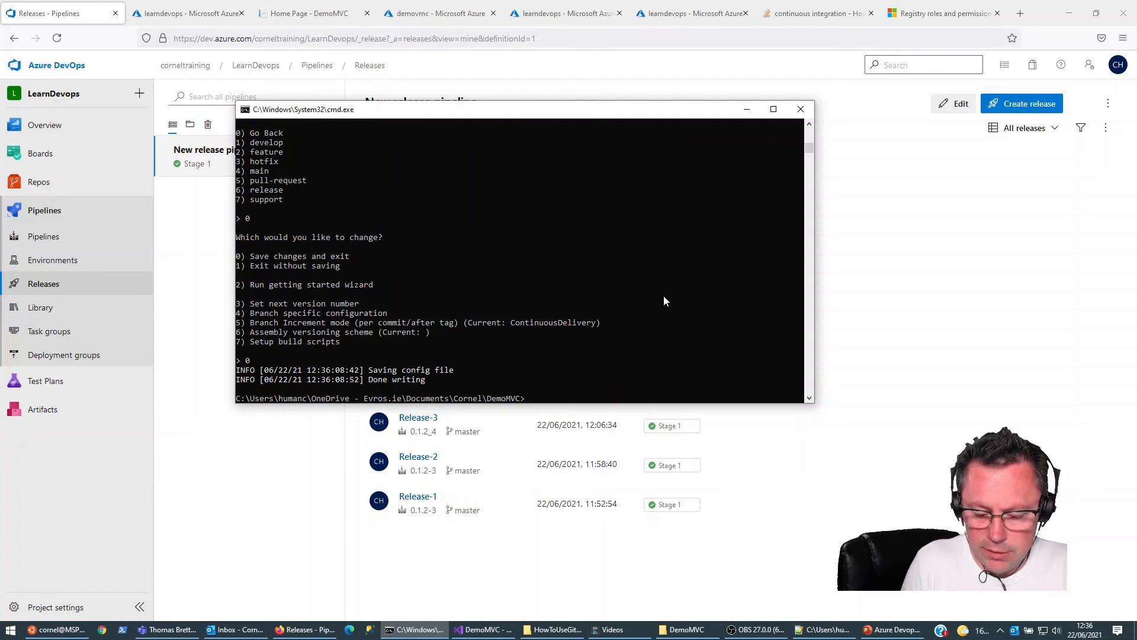
Step: Run dotnet-gitversion to review the version variables on master, and list all branches with git branch -a
key("Up")
key("BackSpace")
key("BackSpace")
key("BackSpace")
key("BackSpace")
key("BackSpace")
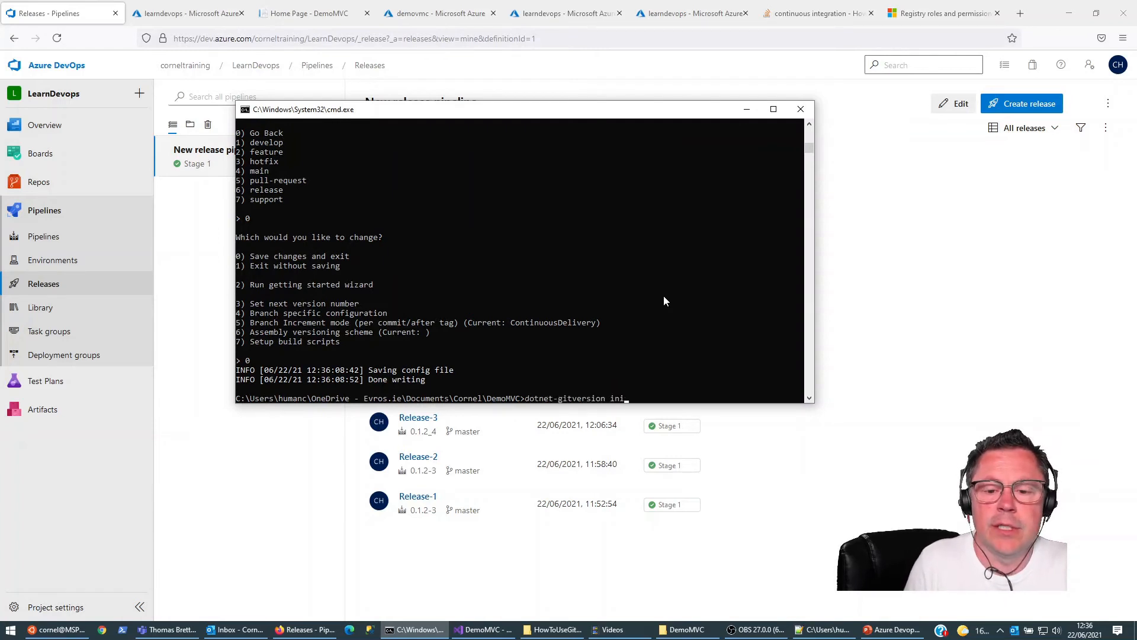
key("Return")
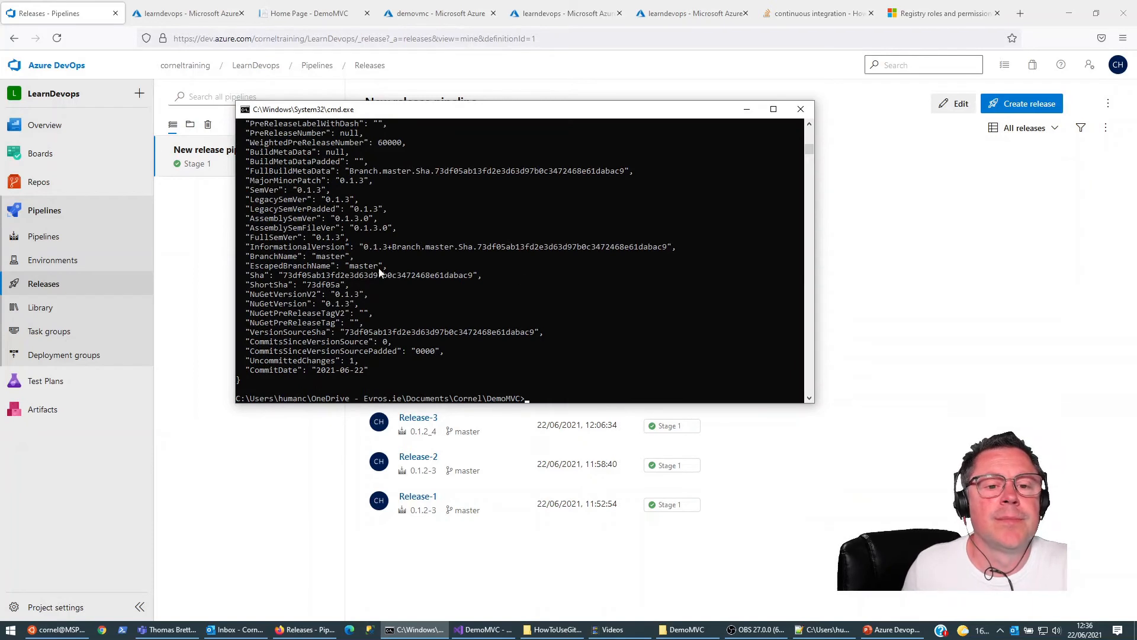
scroll(346, 225, "up", 3)
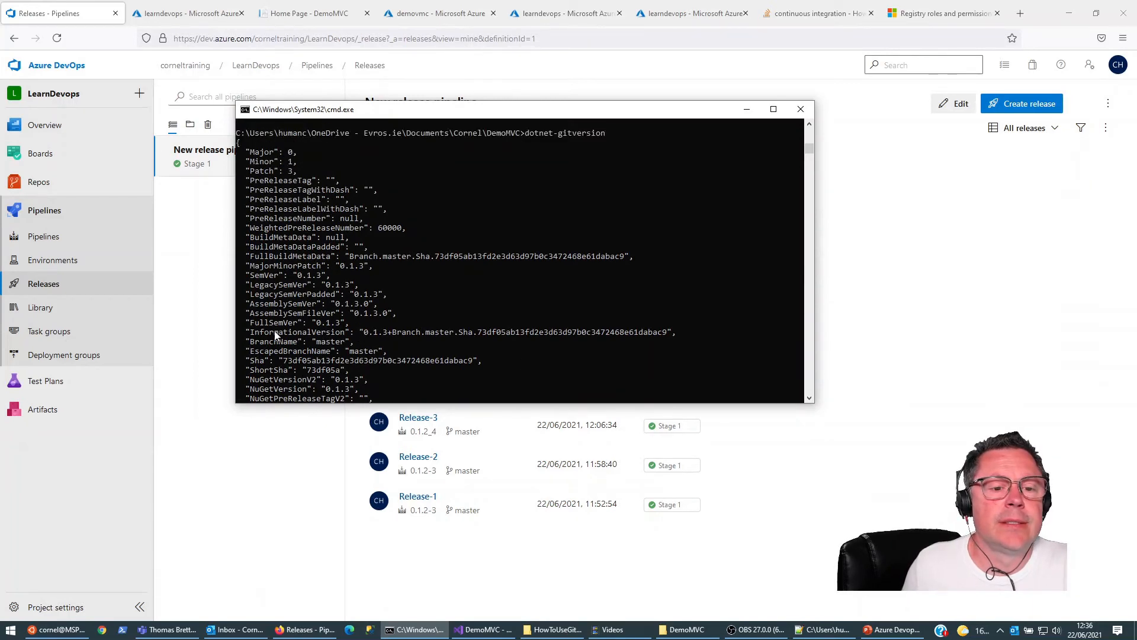
scroll(353, 331, "down", 6)
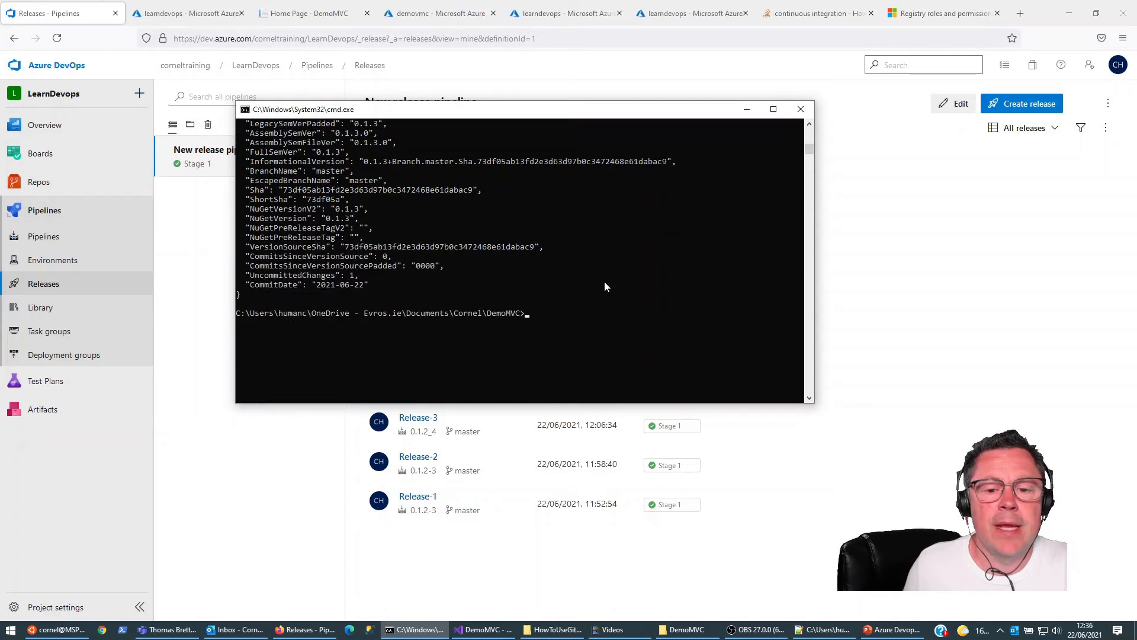
scroll(605, 288, "up", 1)
type("git branch -a")
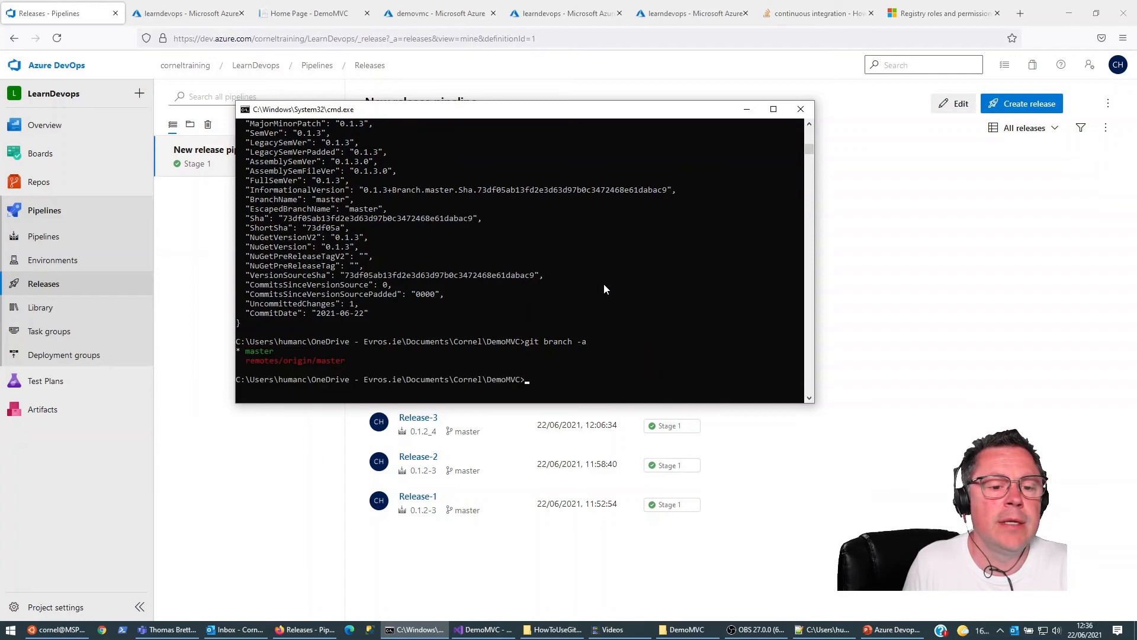
Step: Create a Git branch named develop in the DemoMVC repository and check it out
type("git bra")
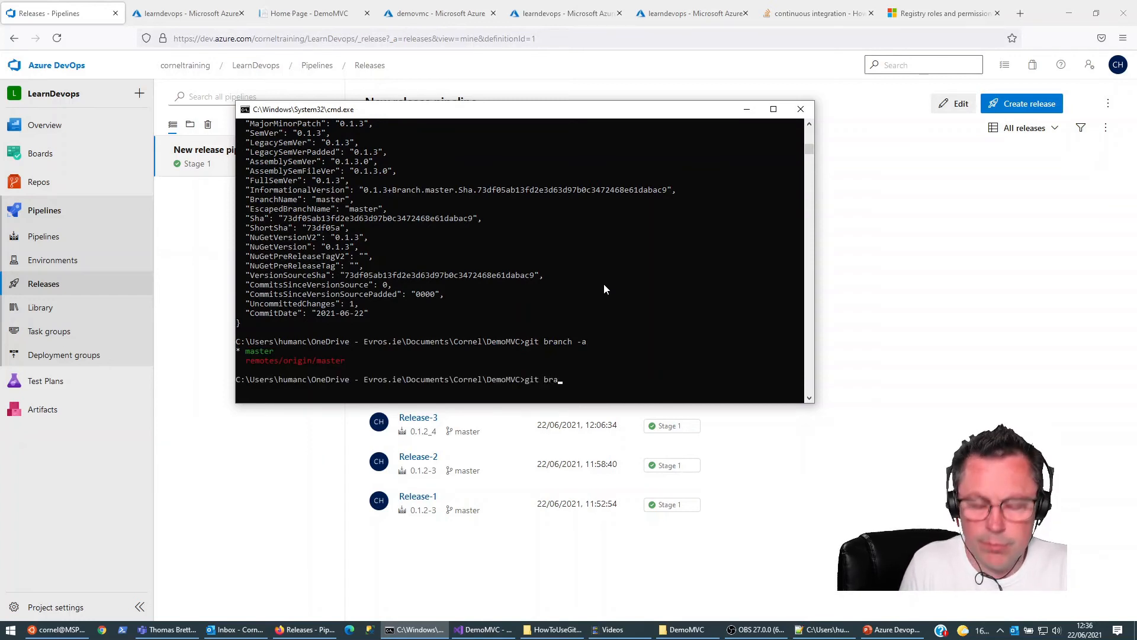
type("nch develop")
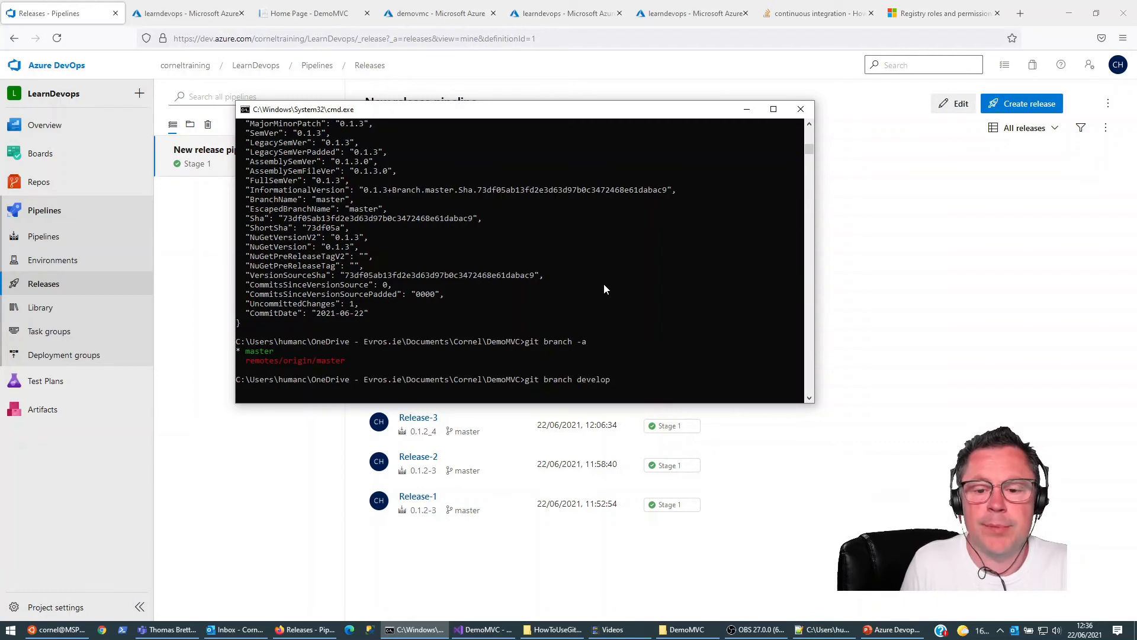
key("Return")
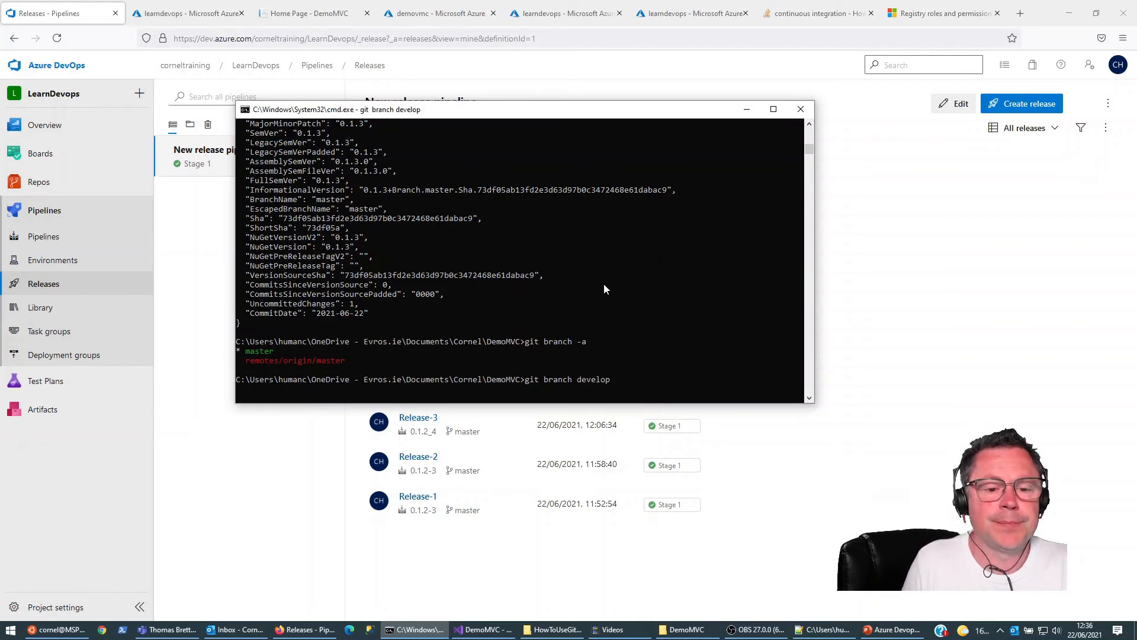
type("git check")
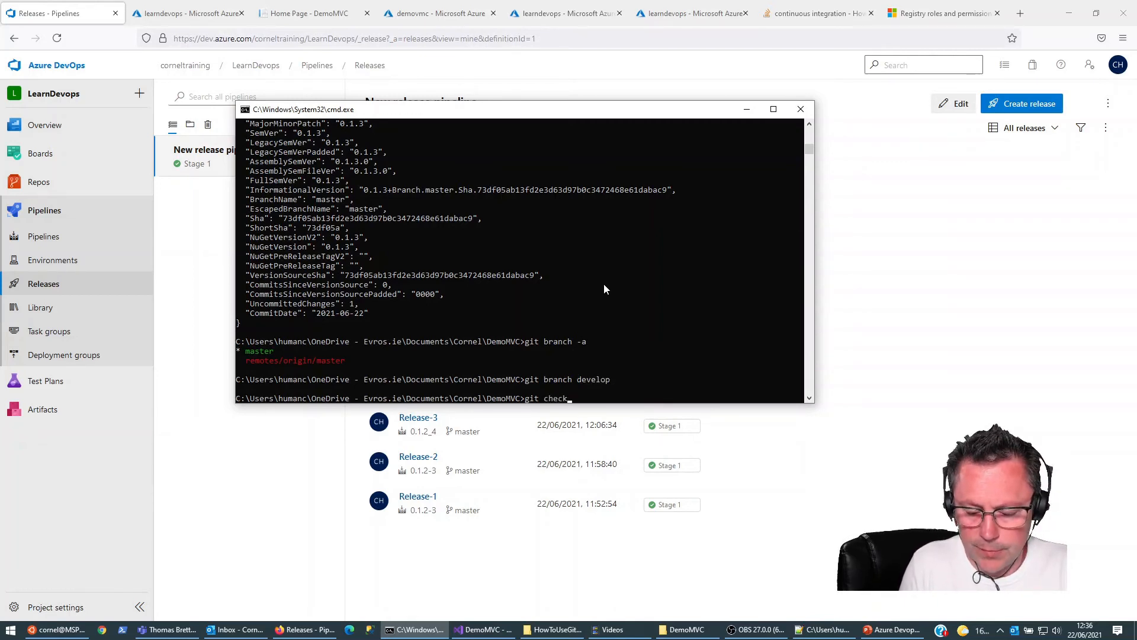
type("out develop")
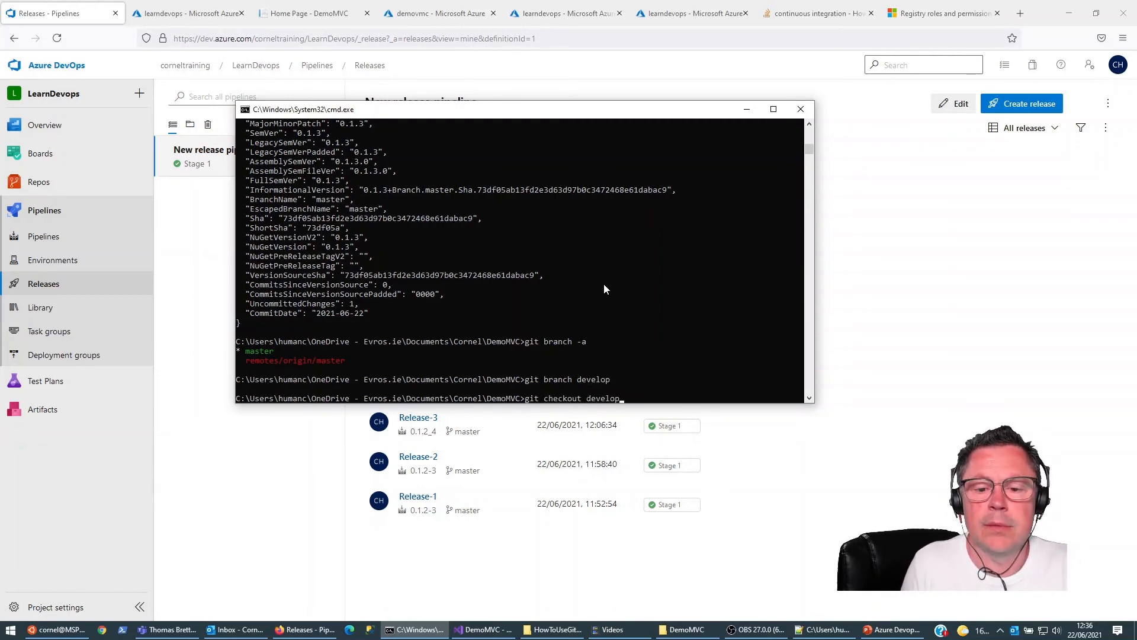
key("Return")
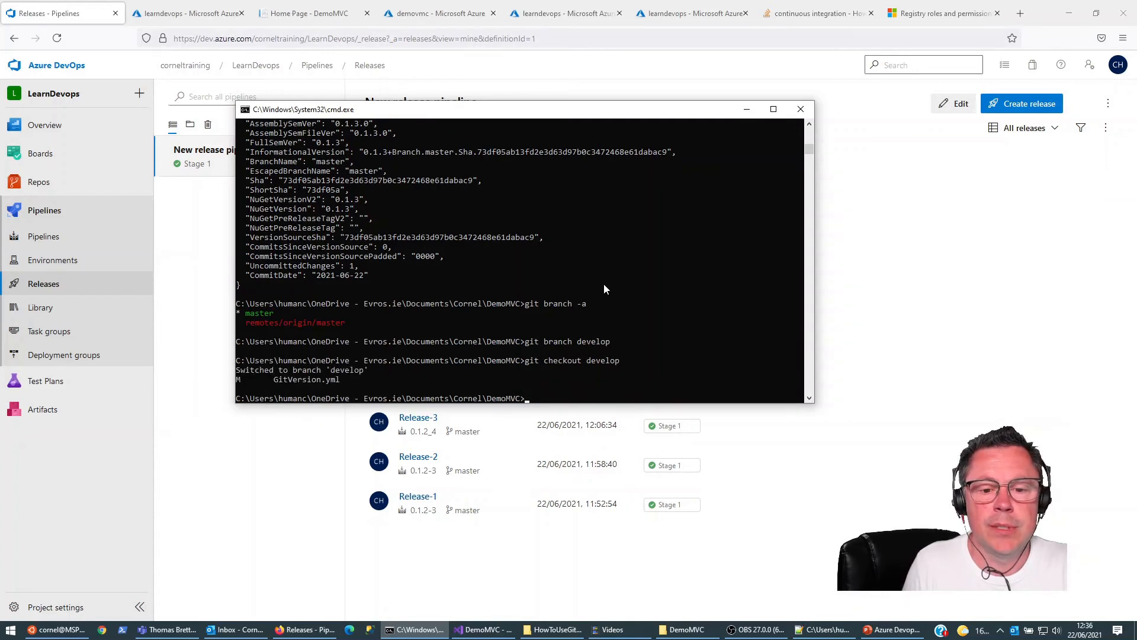
Step: Run dotnet-gitversion again to check the version variables calculated on the develop branch
key("Up")
key("Up")
key("Up")
key("Up")
key("Return")
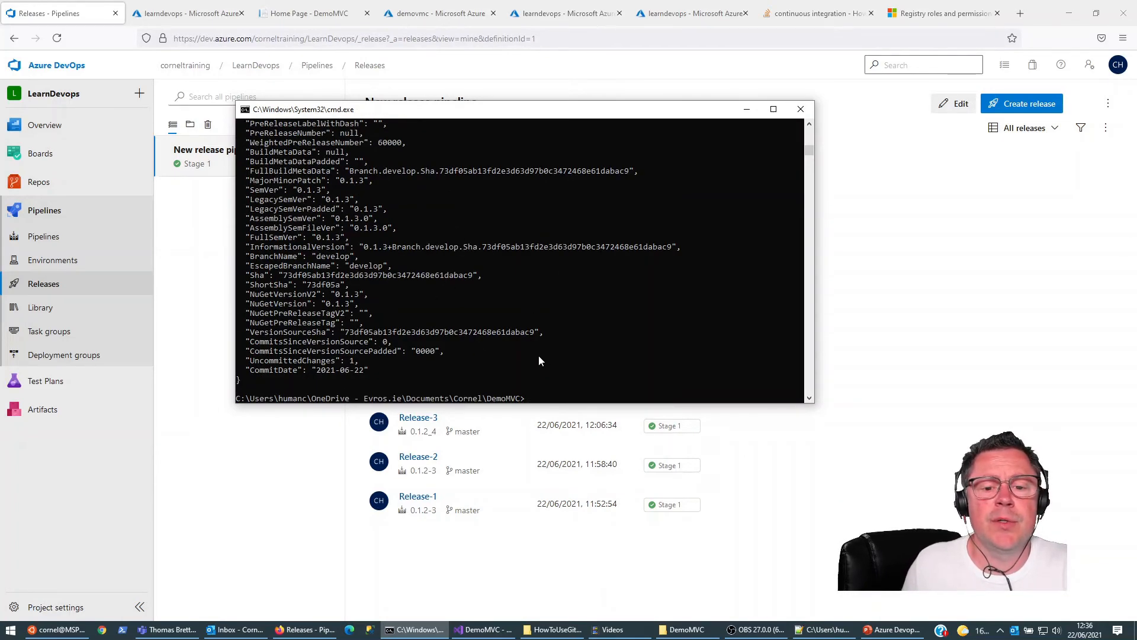
Step: In Visual Studio, change the h1 heading in Index.cshtml to "Major Update - Develop in progress" and save the file
left_click(482, 629)
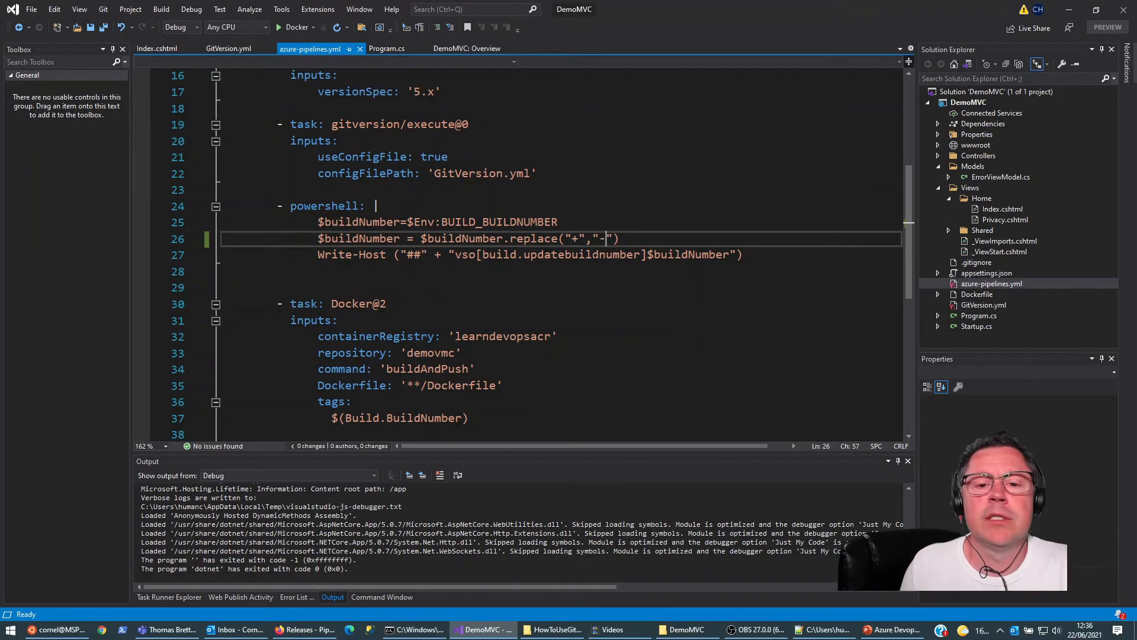
double_click(995, 212)
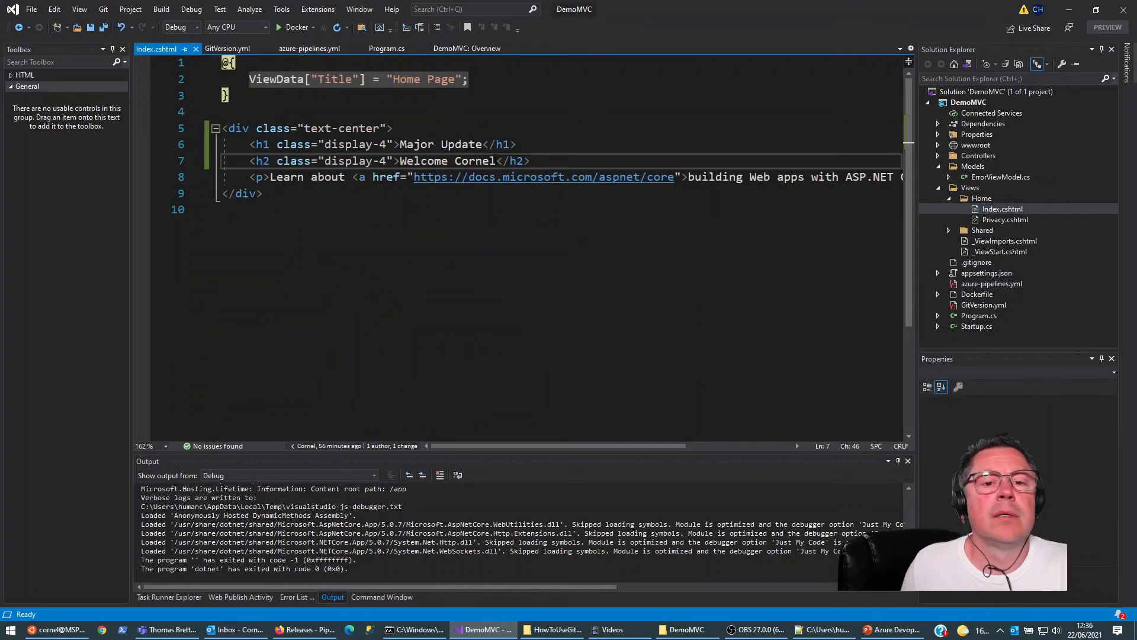
key("Up")
key("Left")
key("Left")
key("Left")
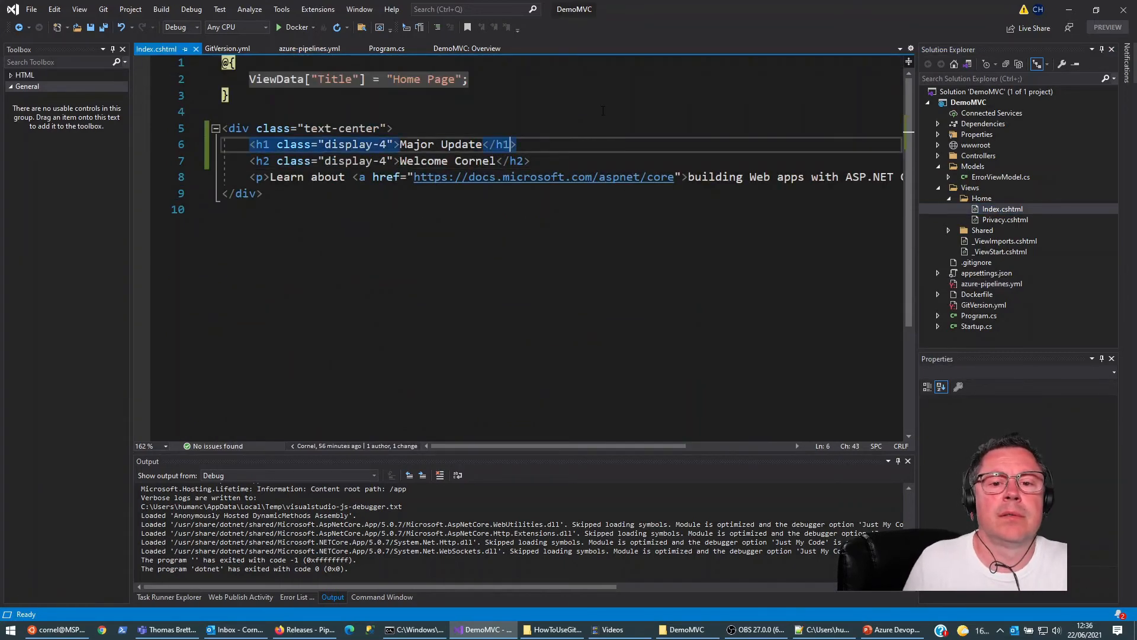
type("- Develop")
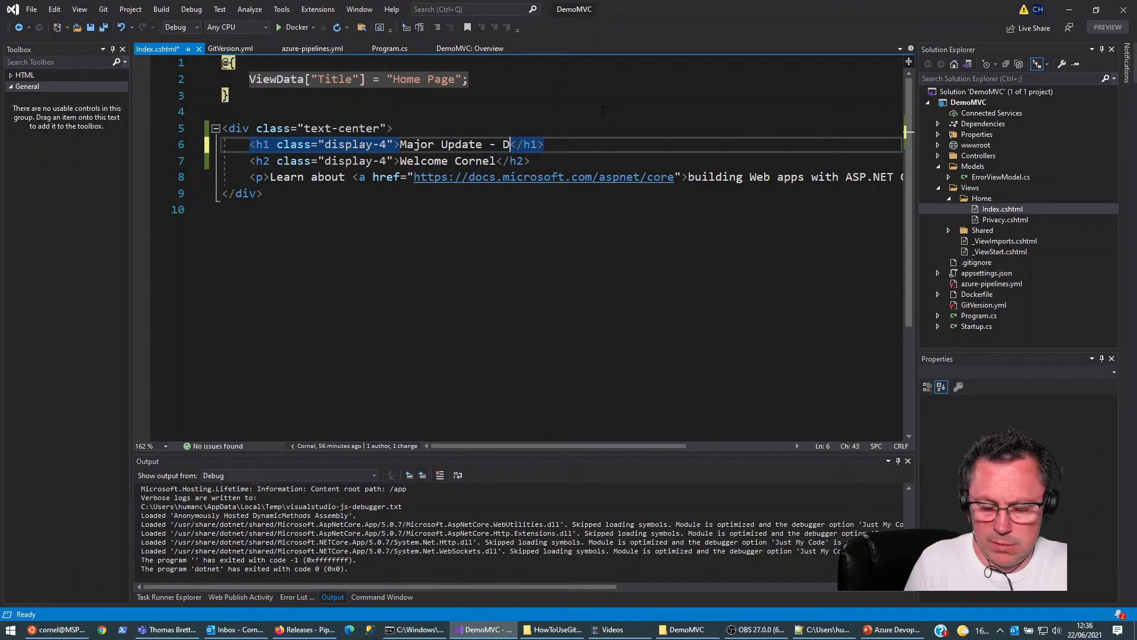
type(" in progre")
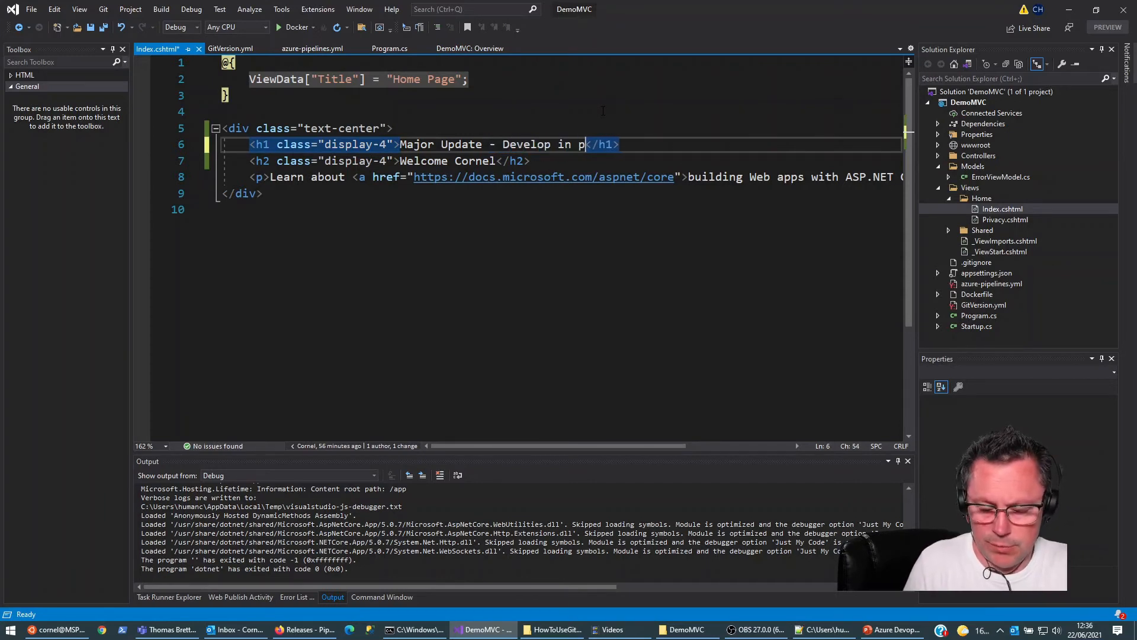
type("ss")
key("ctrl+s")
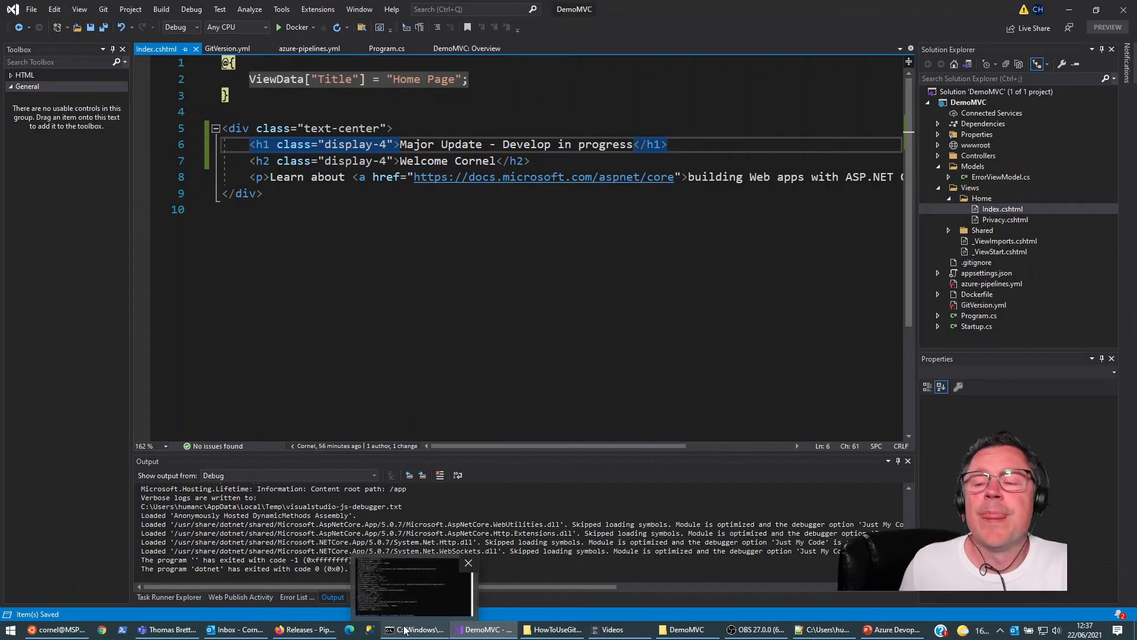
left_click_drag(502, 144, 634, 145)
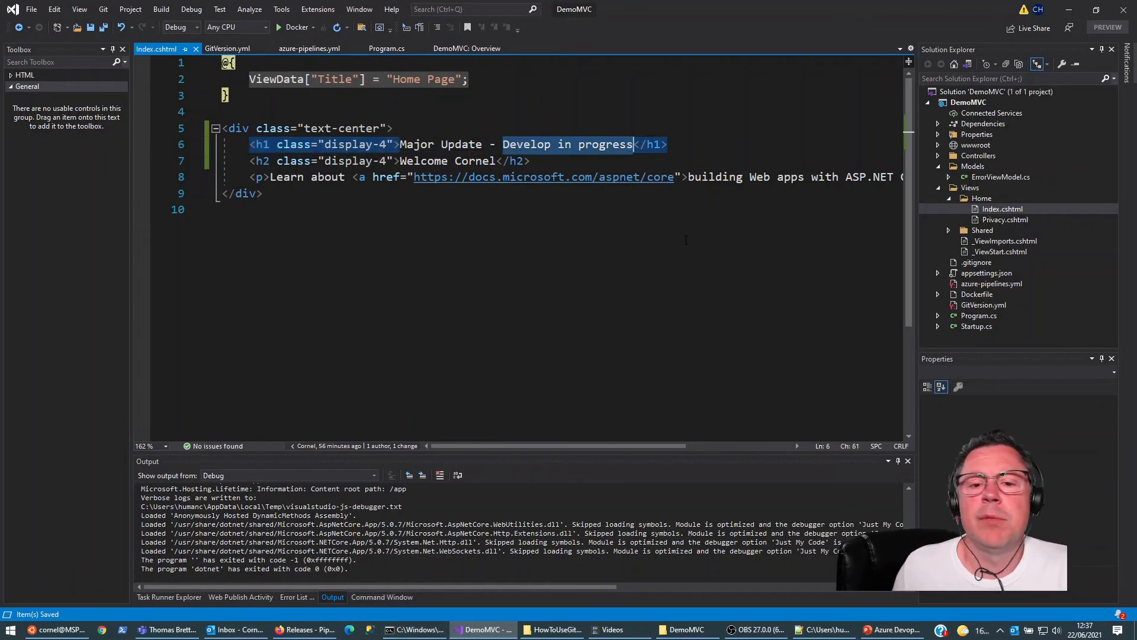
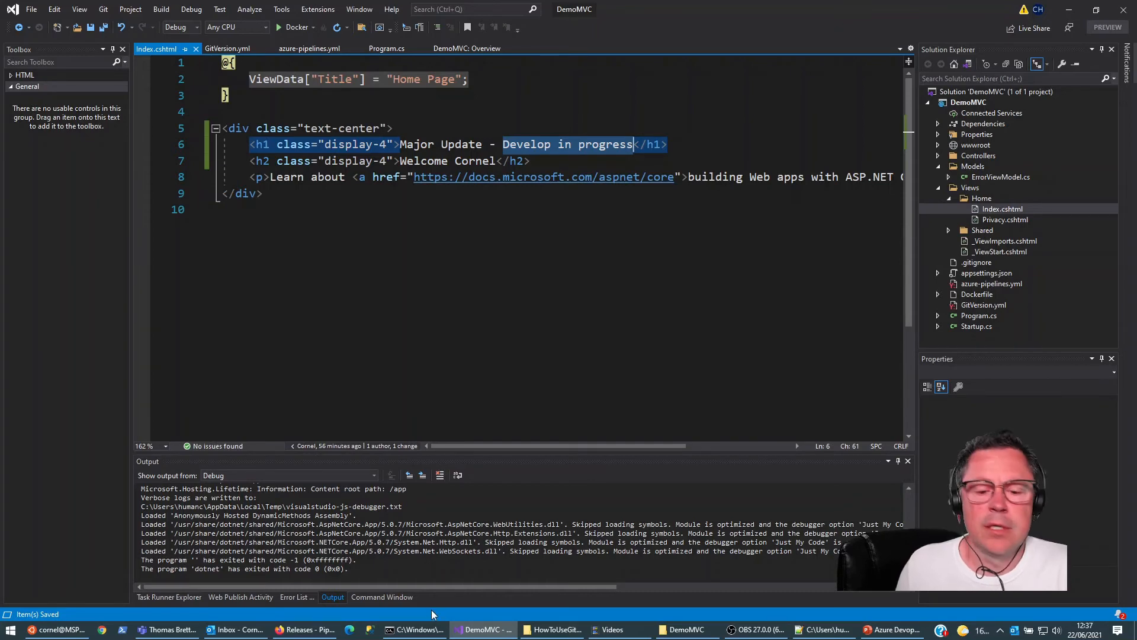
Step: In the command prompt, stage all changes on the develop branch and commit them with the message "Develop in progress"
left_click(437, 628)
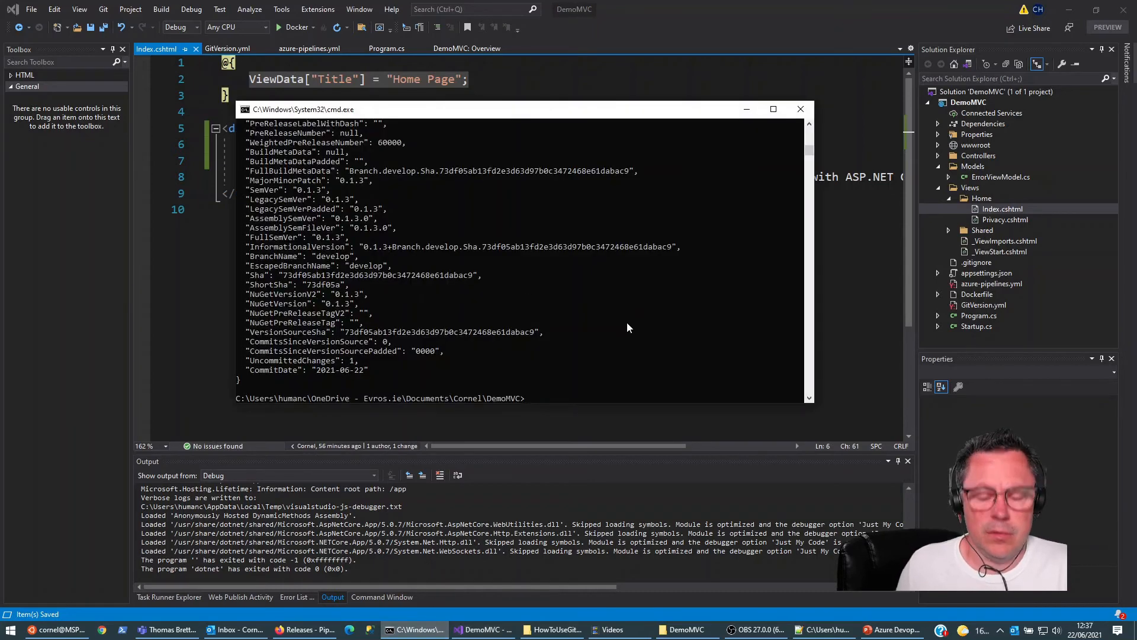
type("git add")
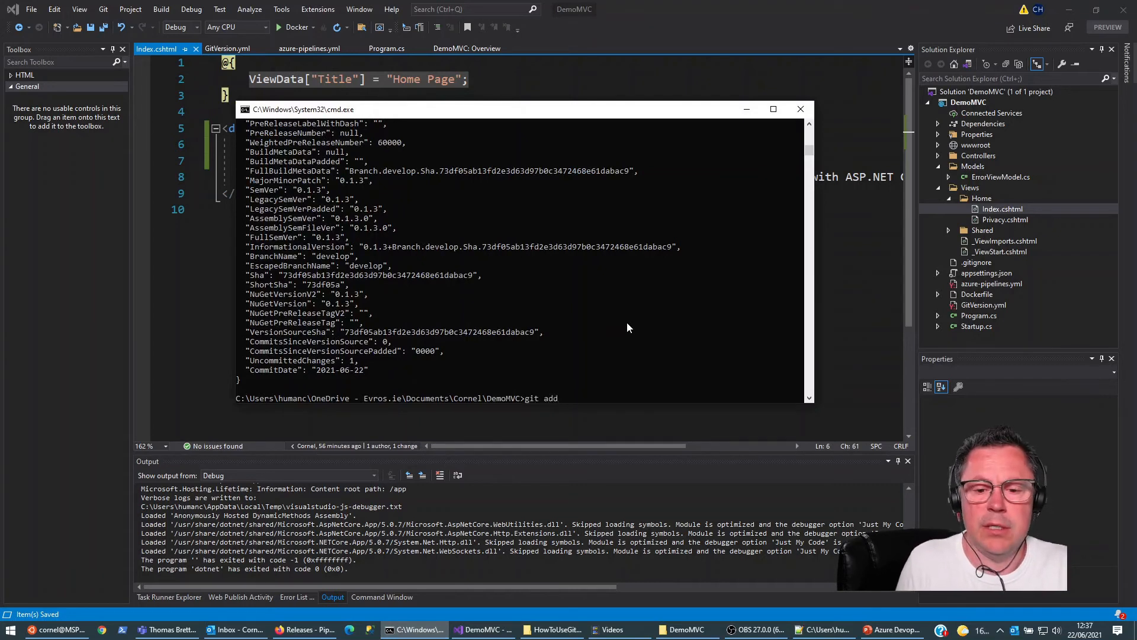
type(" .")
key("Return")
type("git commit -m \"Develop in progress\"")
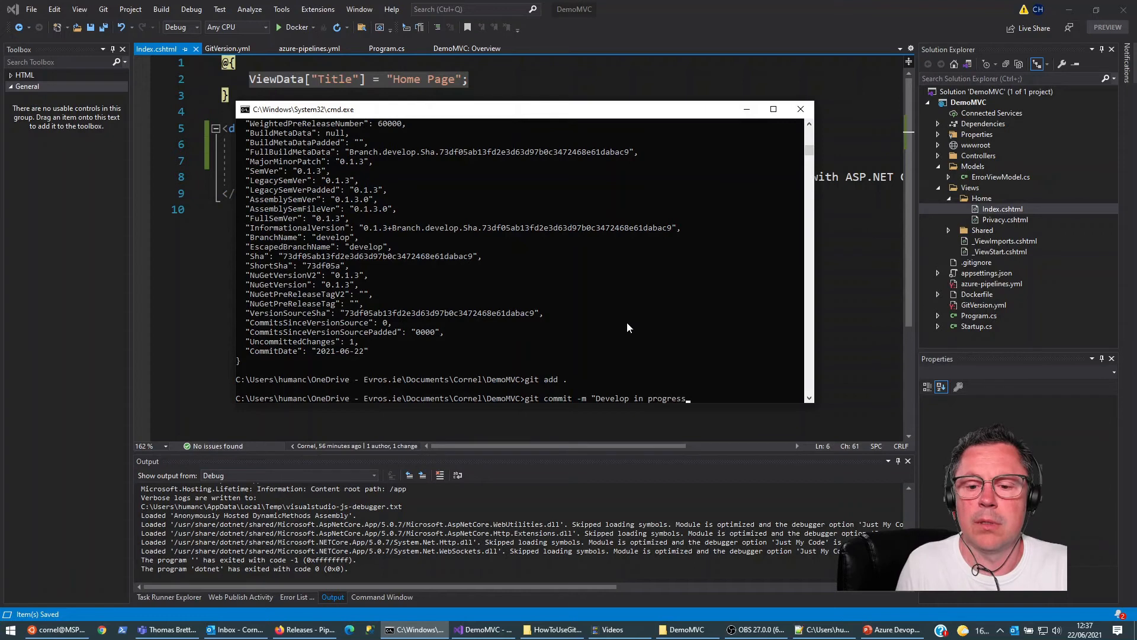
key("Return")
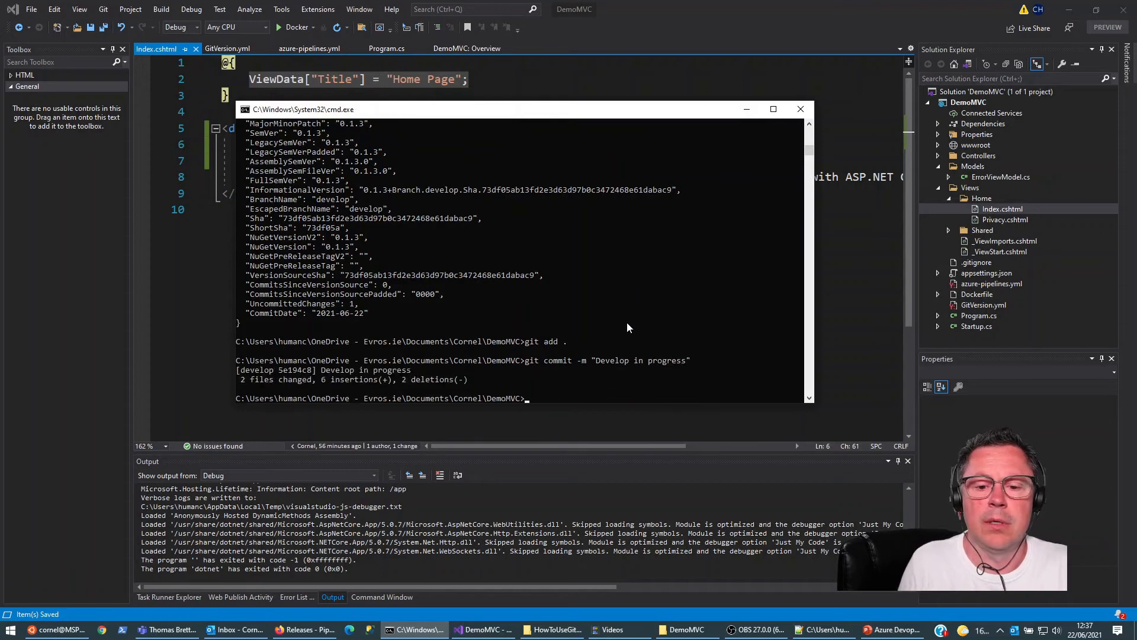
Step: Check out the master branch of the DemoMVC repository
type("git c")
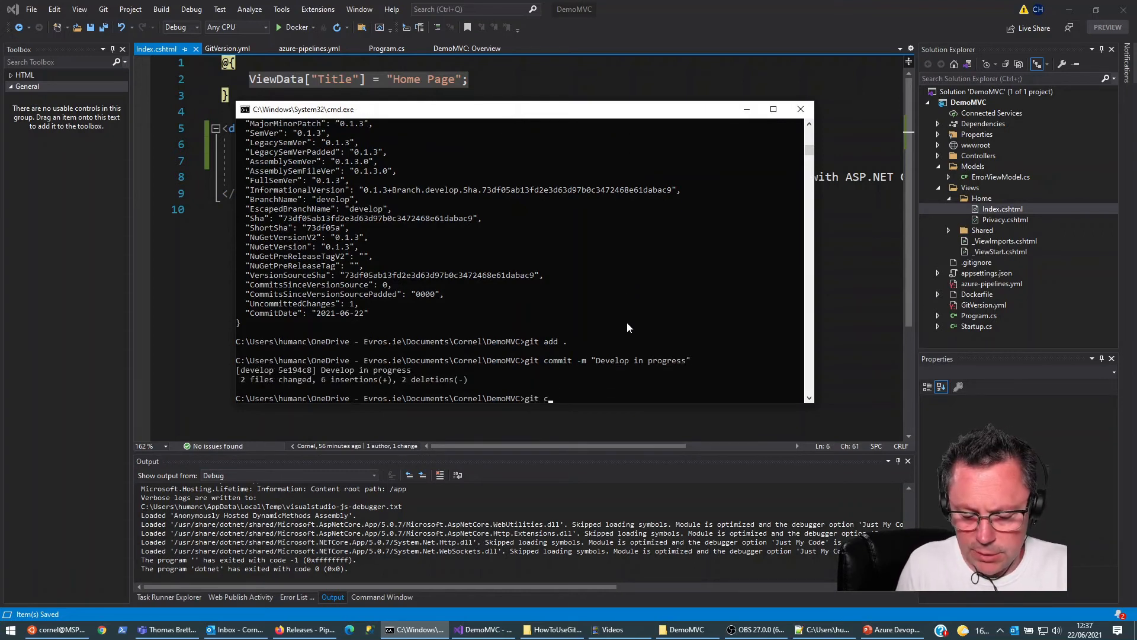
type("heckout master")
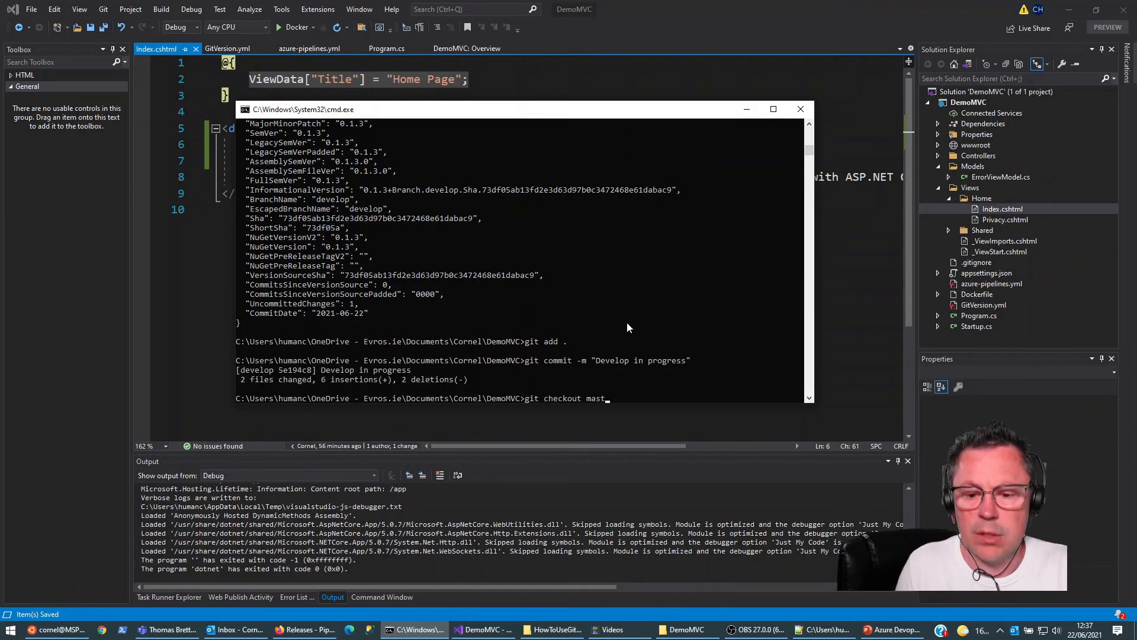
key("Return")
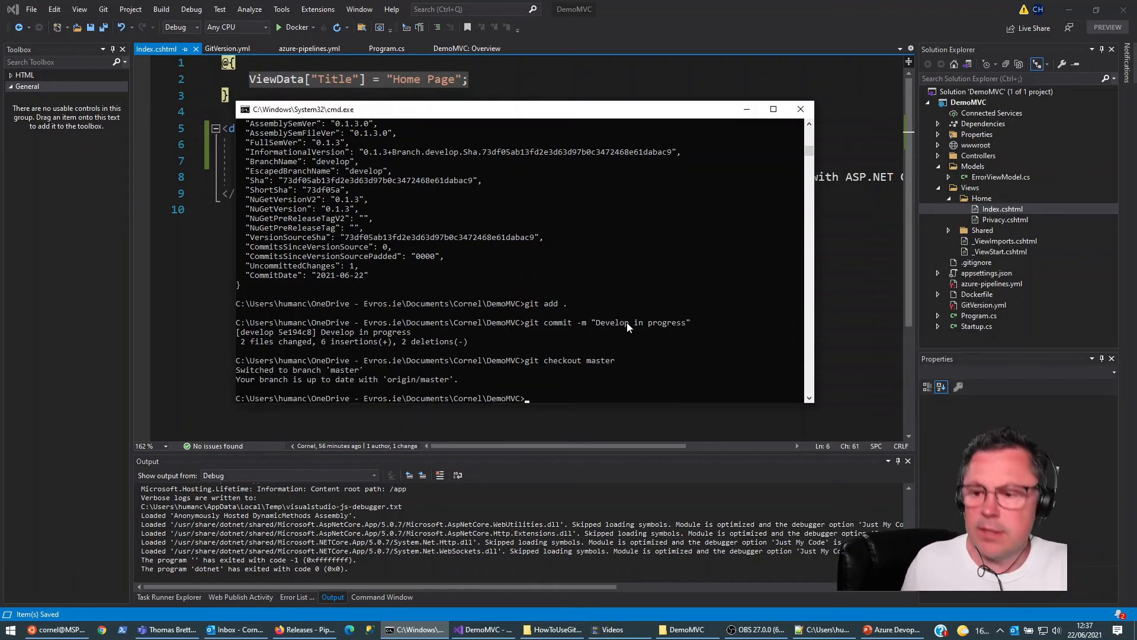
Step: In Visual Studio, add develop and a personal test branch under feature\ to the trigger branches in azure-pipelines.yml and save the file
double_click(991, 284)
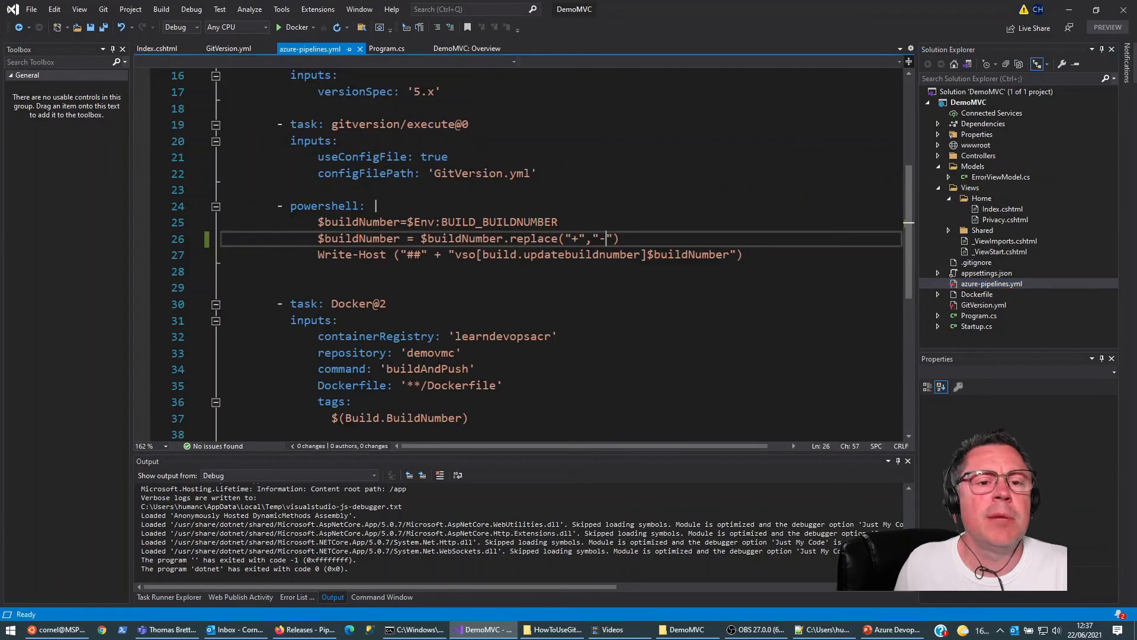
scroll(480, 184, "up", 5)
left_click(337, 142)
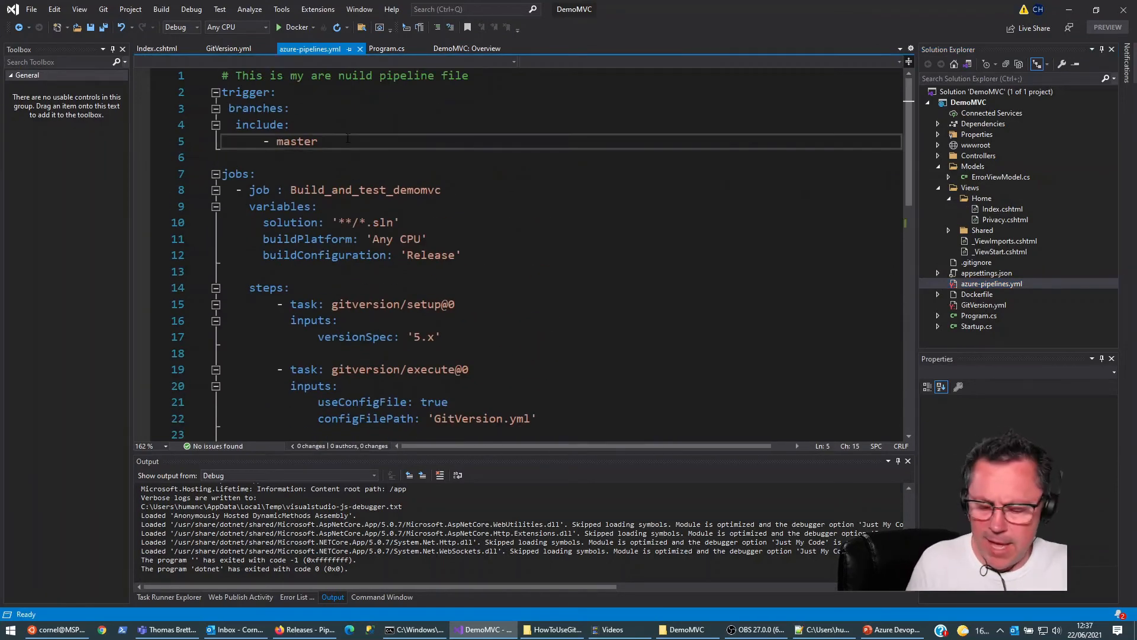
key("Return")
type("- develop")
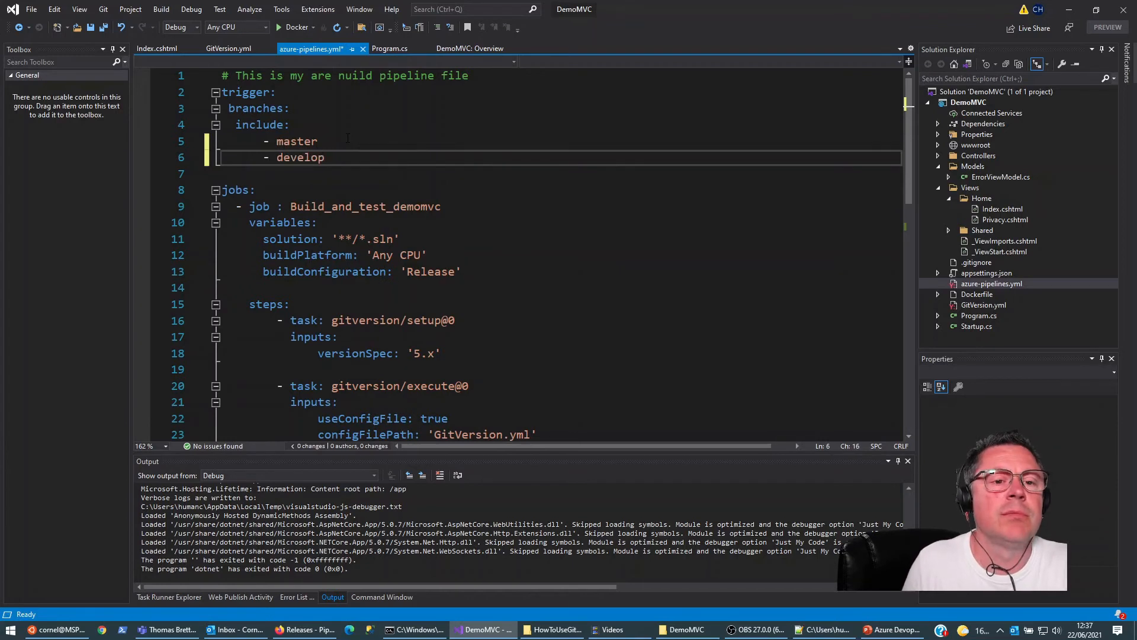
key("Return")
type("- feature")
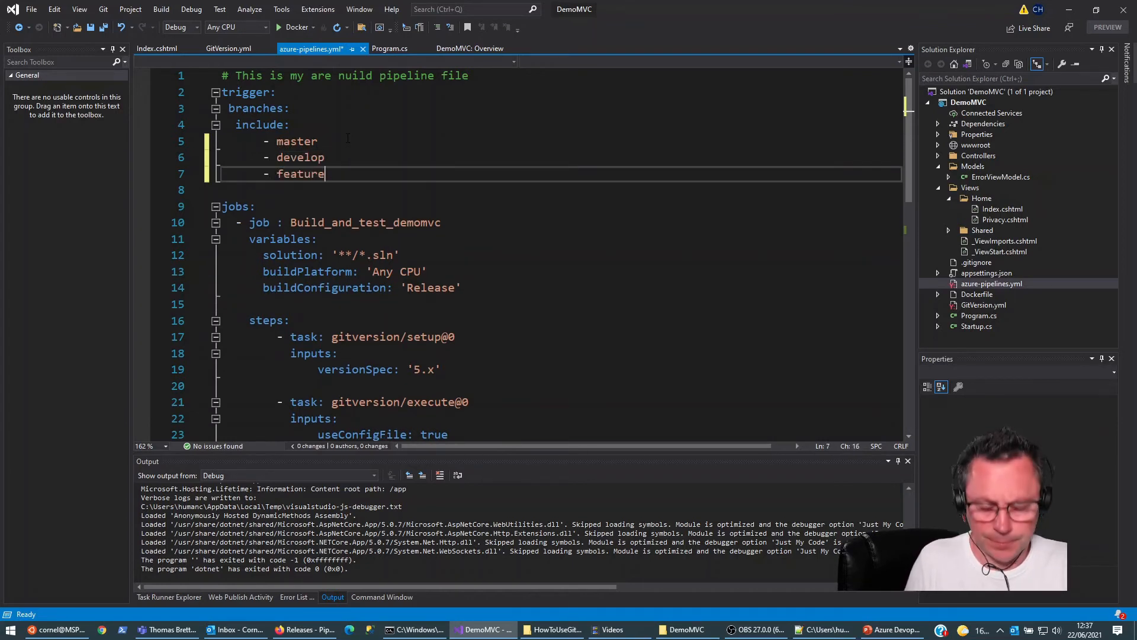
type("\\")
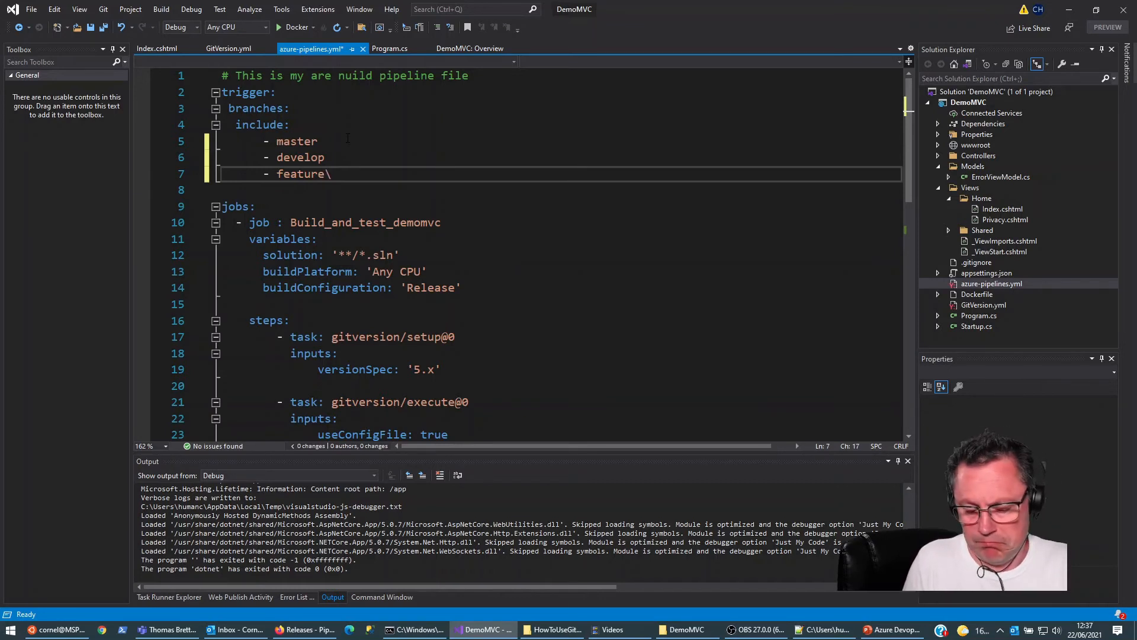
type("cornel_")
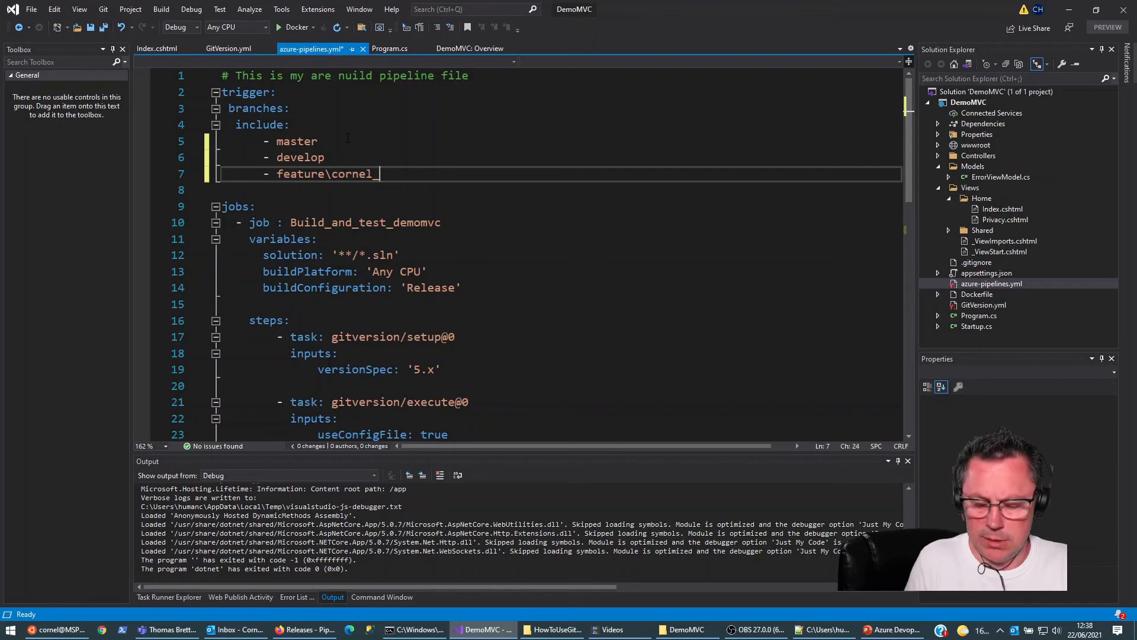
type("test")
key("ctrl+s")
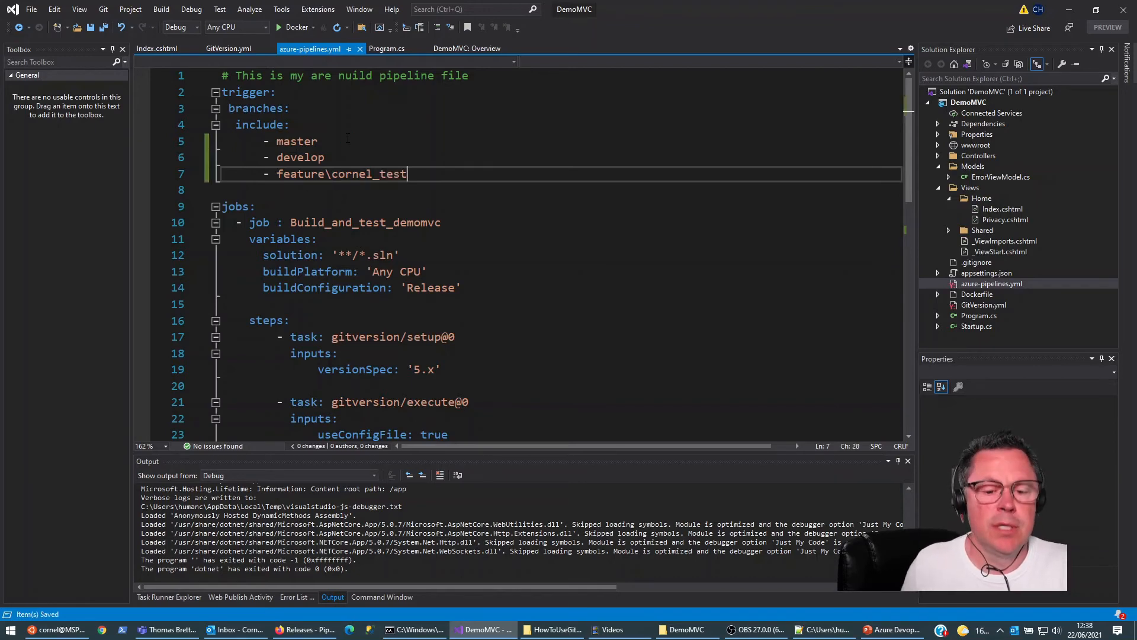
Step: Back in the command prompt, stage all changes on master with git add
key("alt+Tab")
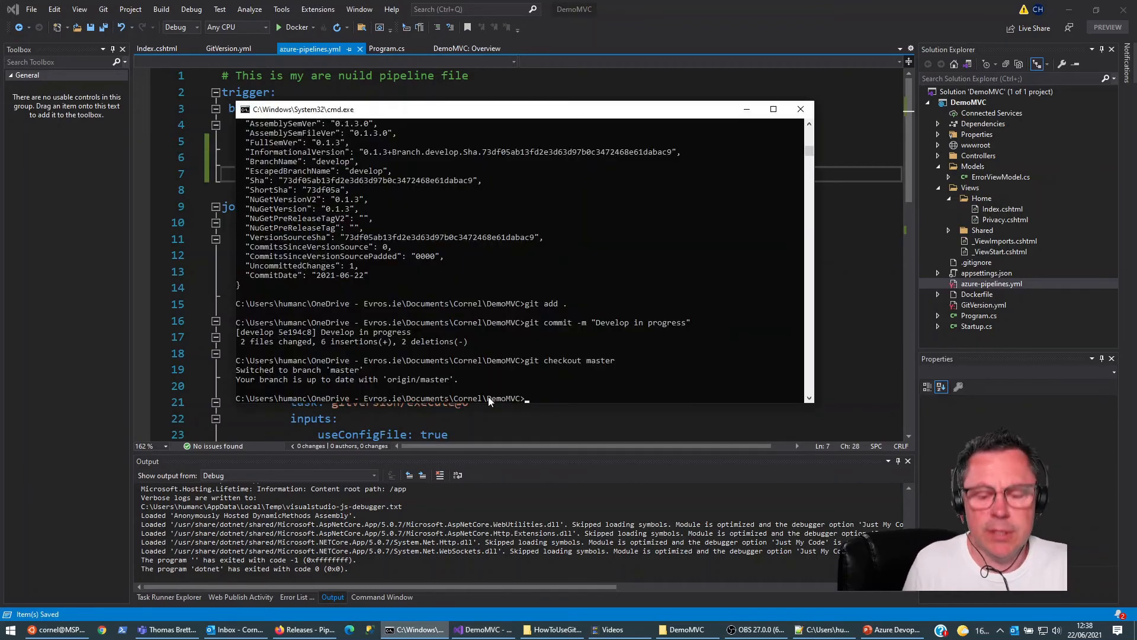
type("git push")
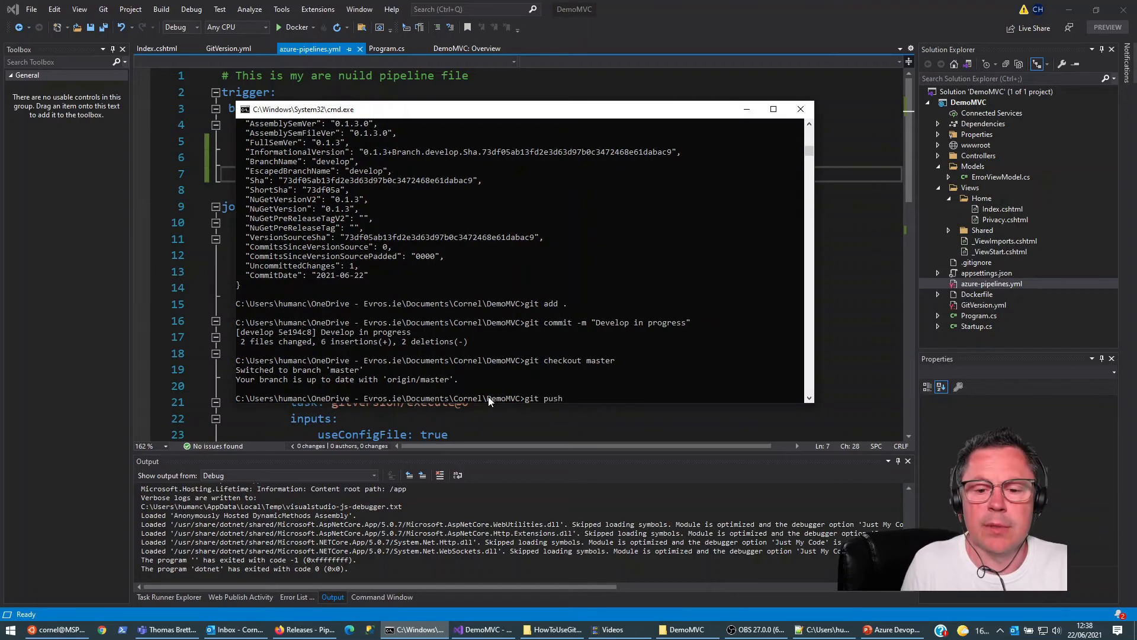
key("BackSpace")
key("BackSpace")
key("BackSpace")
key("BackSpace")
type("add .")
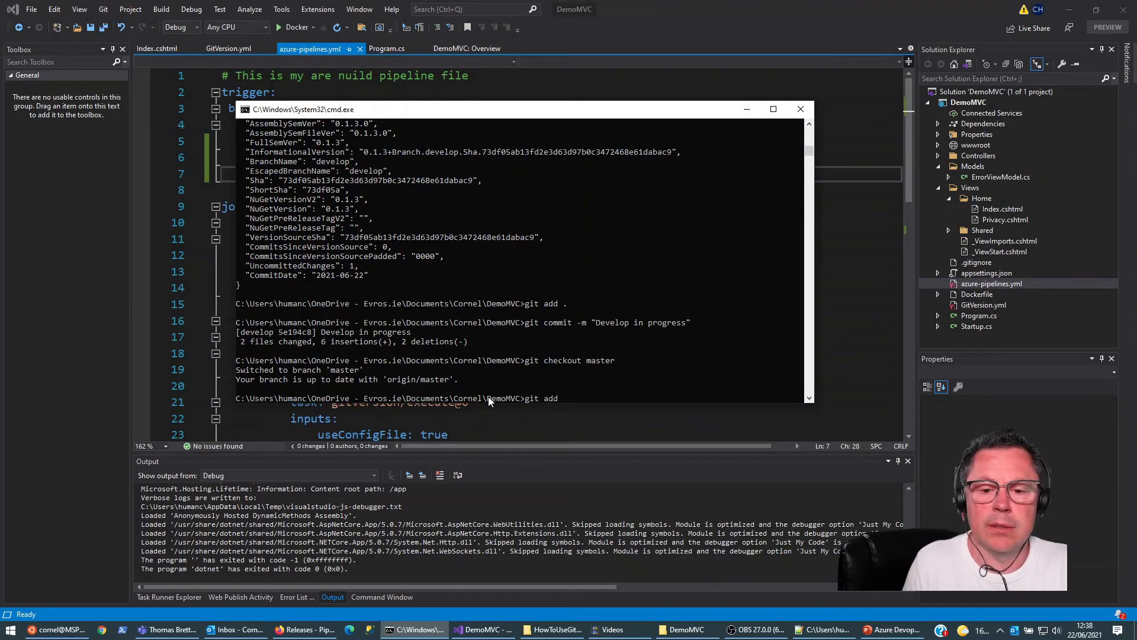
key("Return")
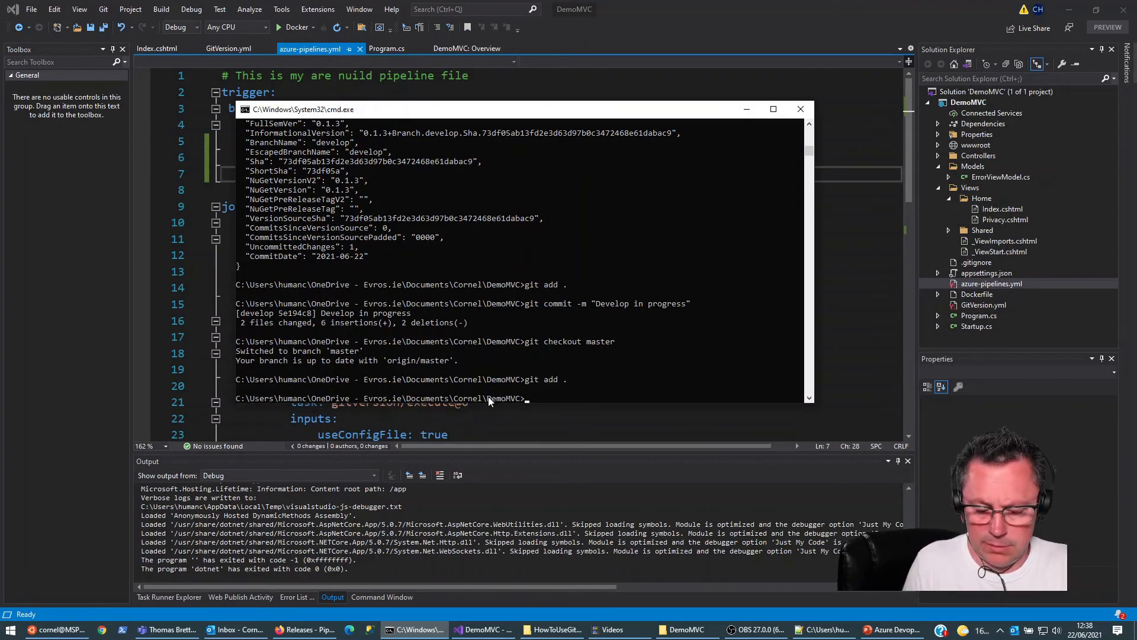
Step: Commit the staged pipeline file with the message "build pipeline updates" and push master to the remote
type("git commit -m ")
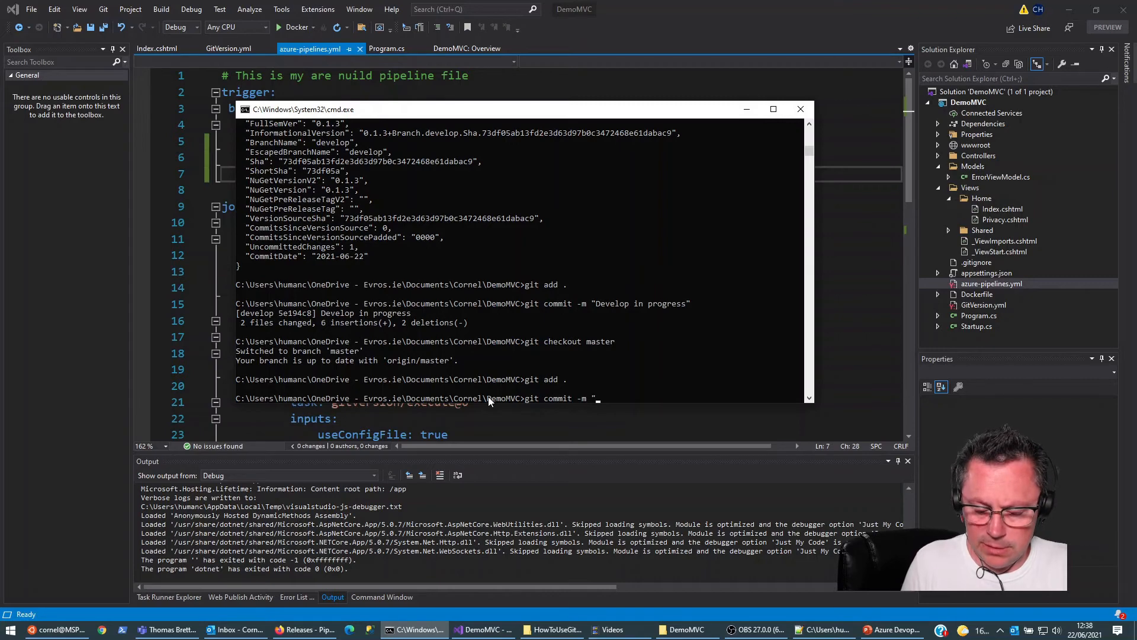
type("\"")
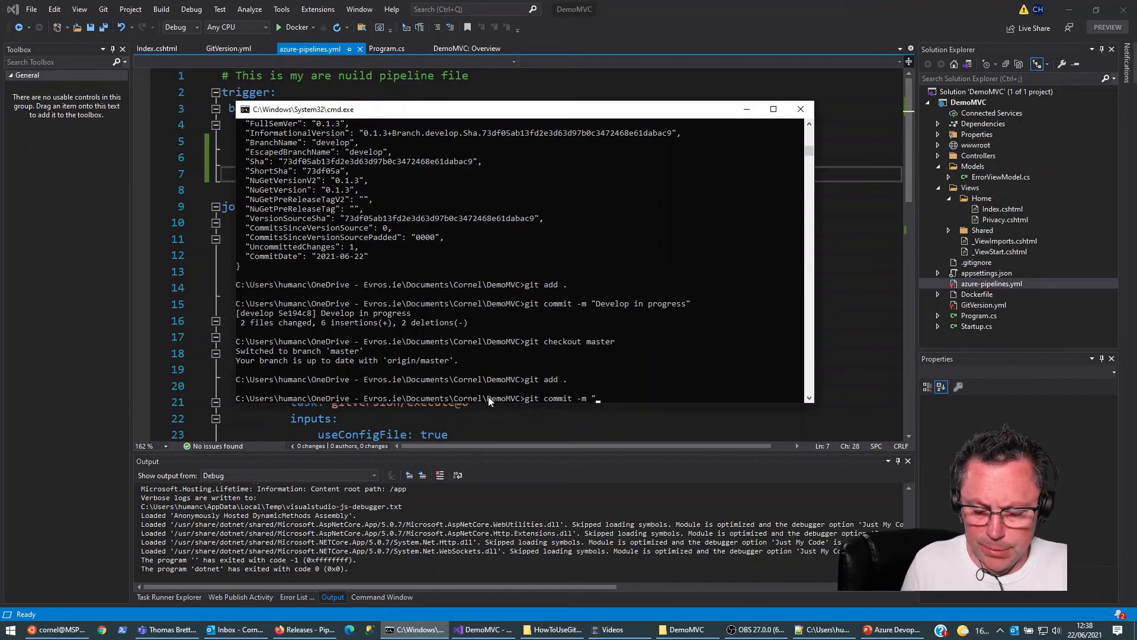
type("build pipeline updates\"")
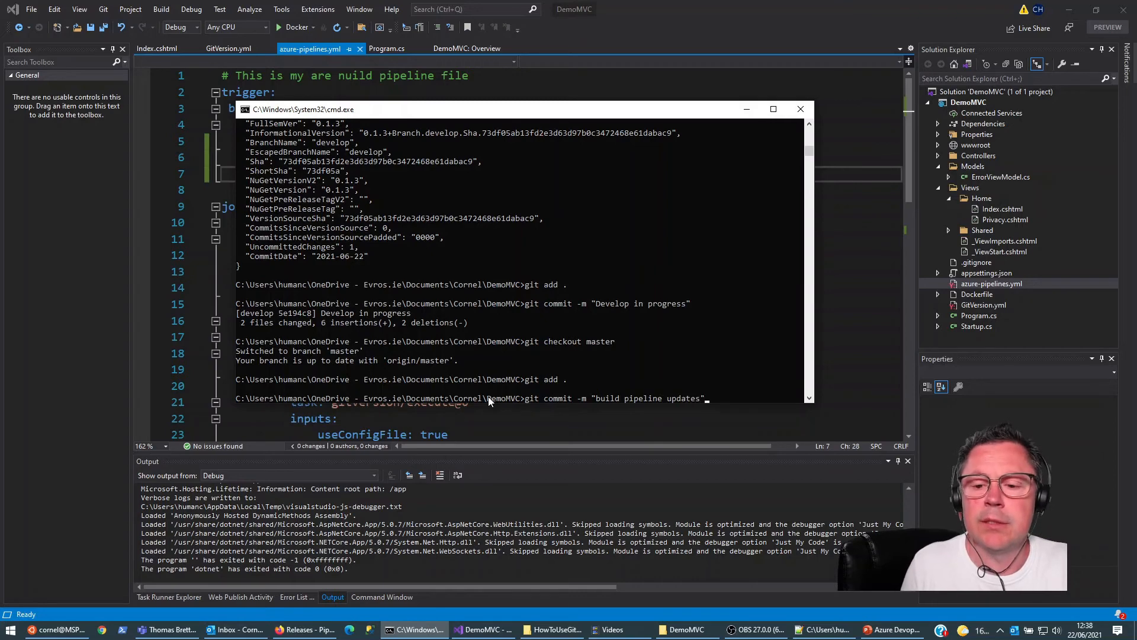
key("Return")
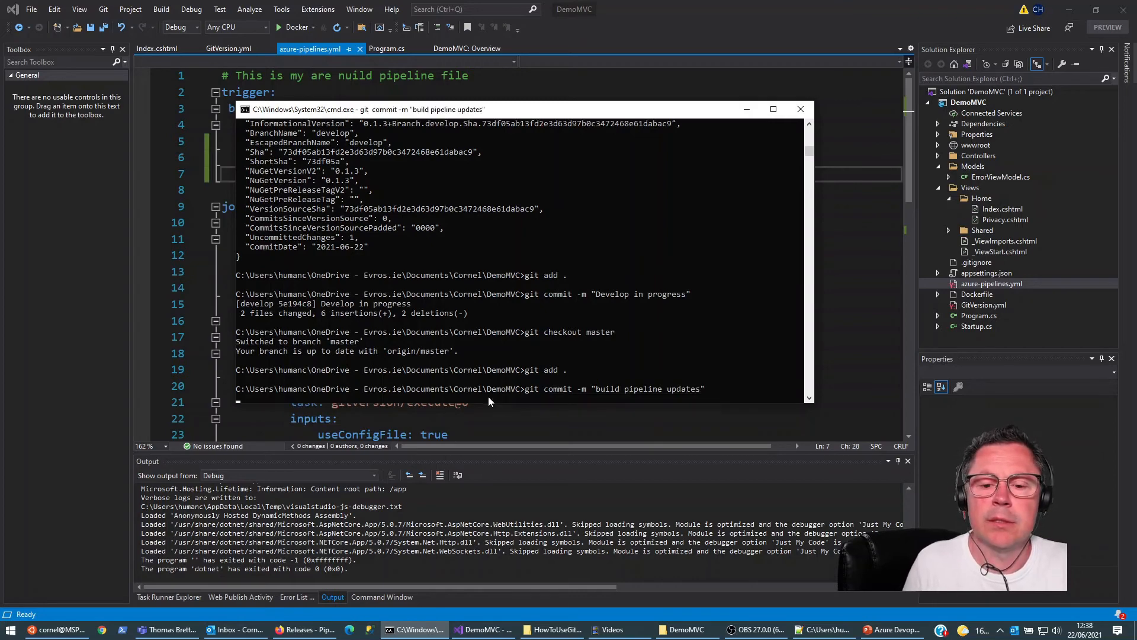
type("git push")
key("Return")
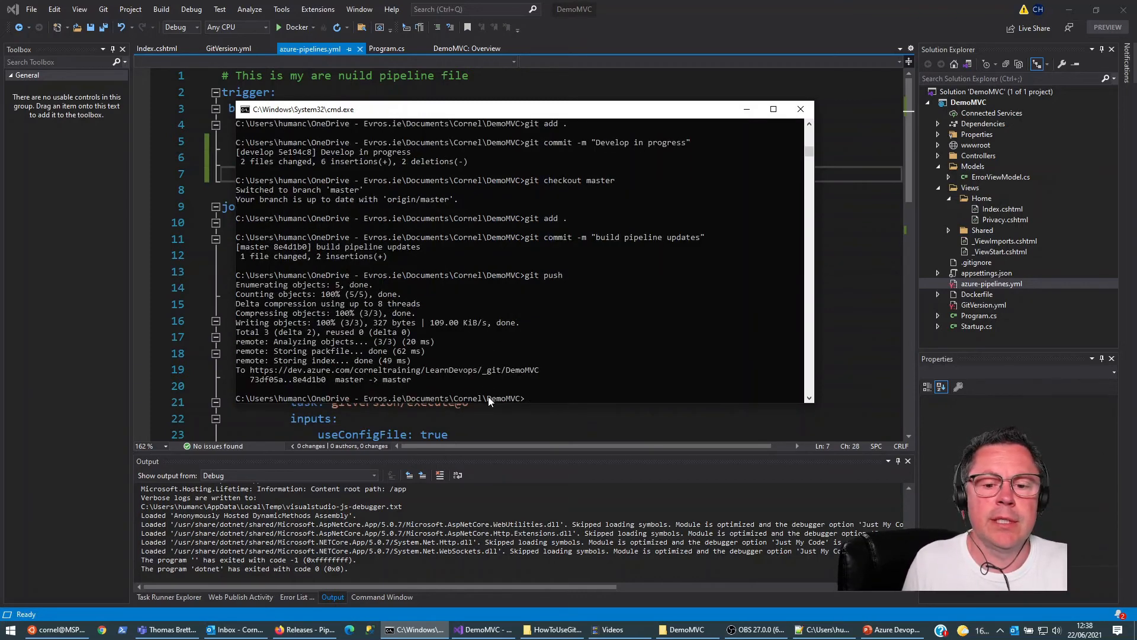
Step: Check out the develop branch and merge master into it
type("git ch")
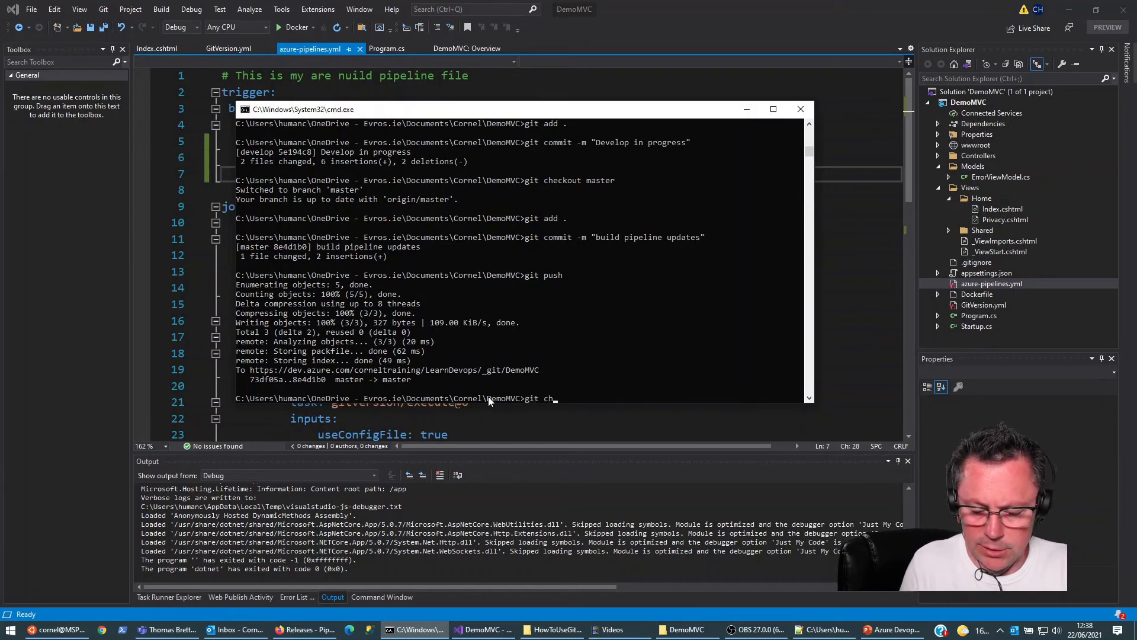
type("eckout develop")
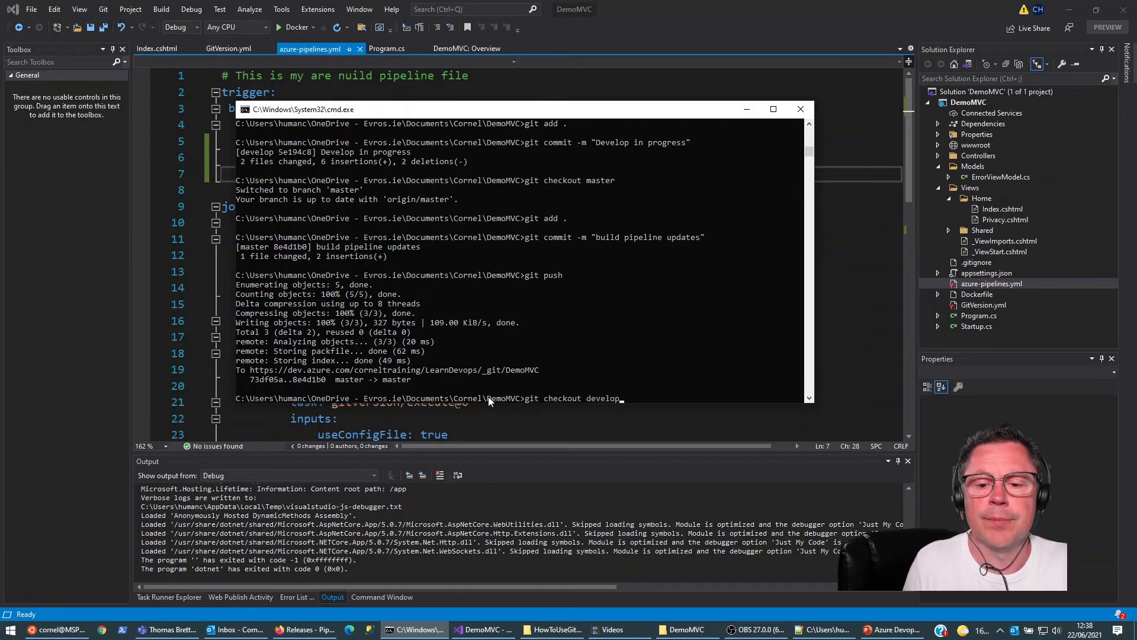
key("Return")
type("git")
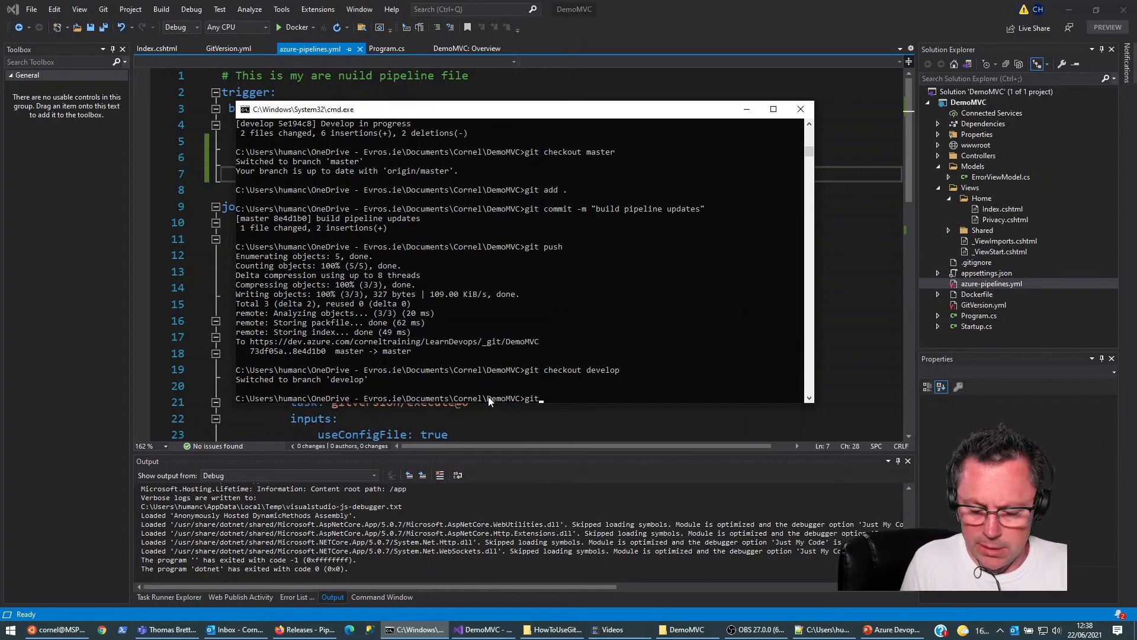
type(" merge master")
key("Return")
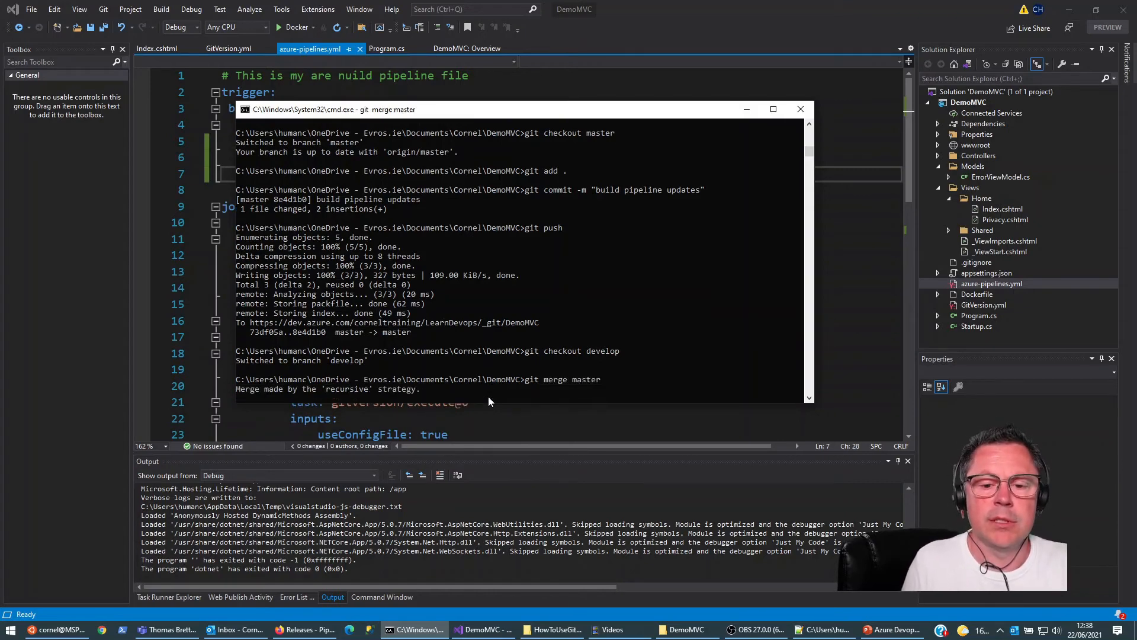
Step: Push the develop branch to the remote, setting origin develop as its upstream
type("git push")
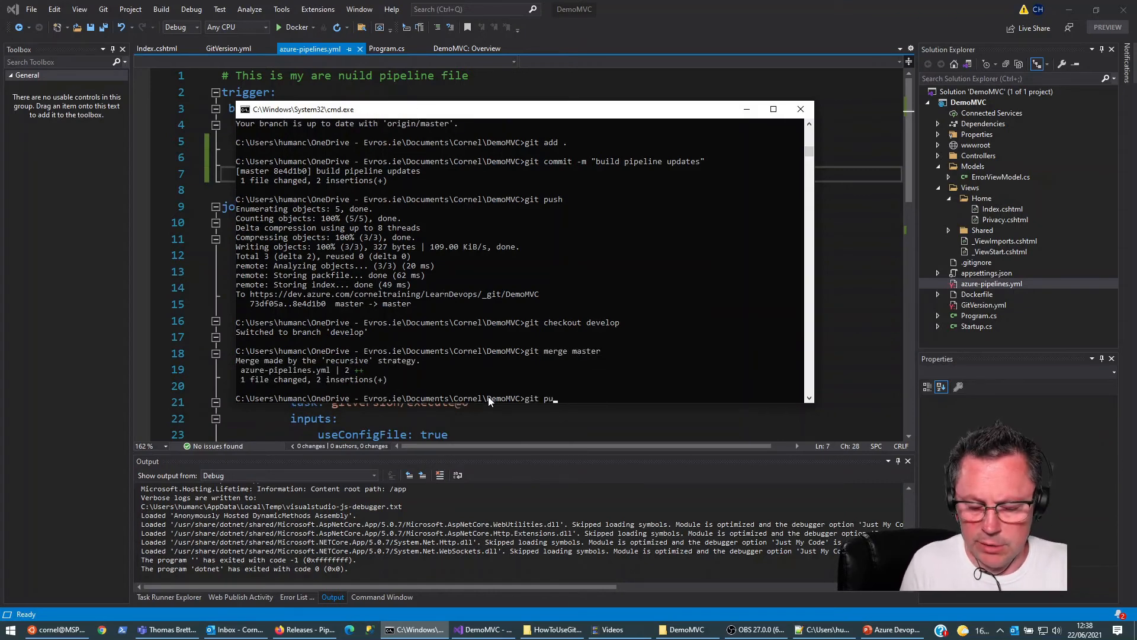
key("Return")
left_click_drag(251, 371, 434, 370)
key("super+c")
right_click(435, 370)
right_click(556, 387)
key("Return")
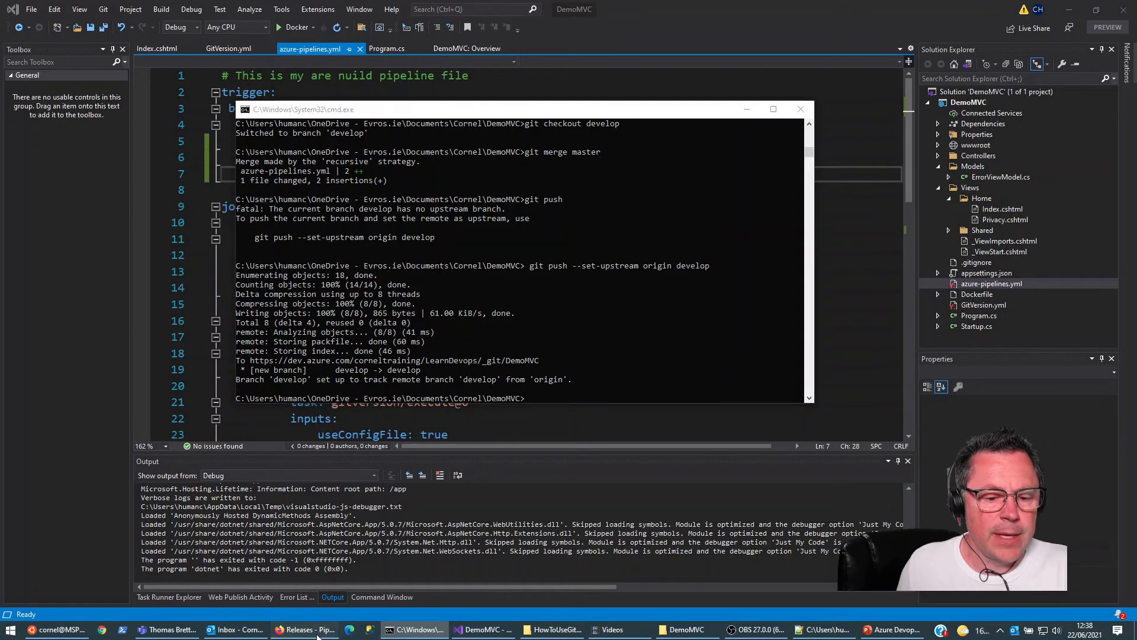
Step: Switch to Azure DevOps in the browser and open the LearnDevops-CI pipeline's runs to check the newly triggered builds
left_click(305, 629)
left_click(45, 237)
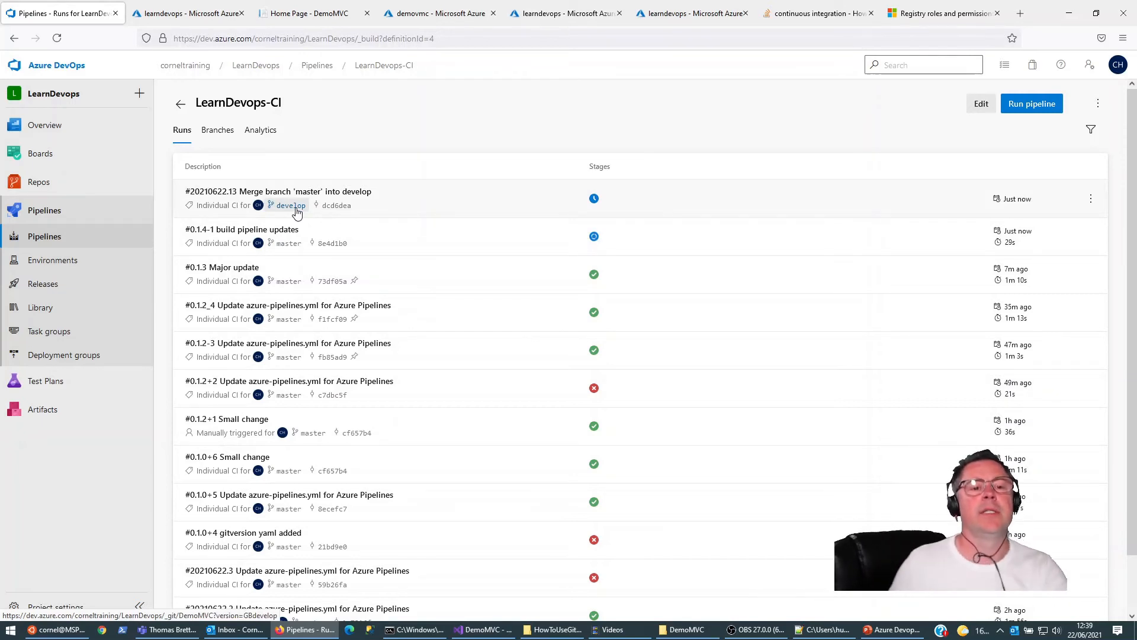
Step: Switch to the command prompt and rerun dotnet-gitversion to review the version variables calculated for the merged develop branch
left_click(417, 629)
key("Up")
key("Up")
key("Up")
key("Up")
key("Up")
key("Up")
key("Up")
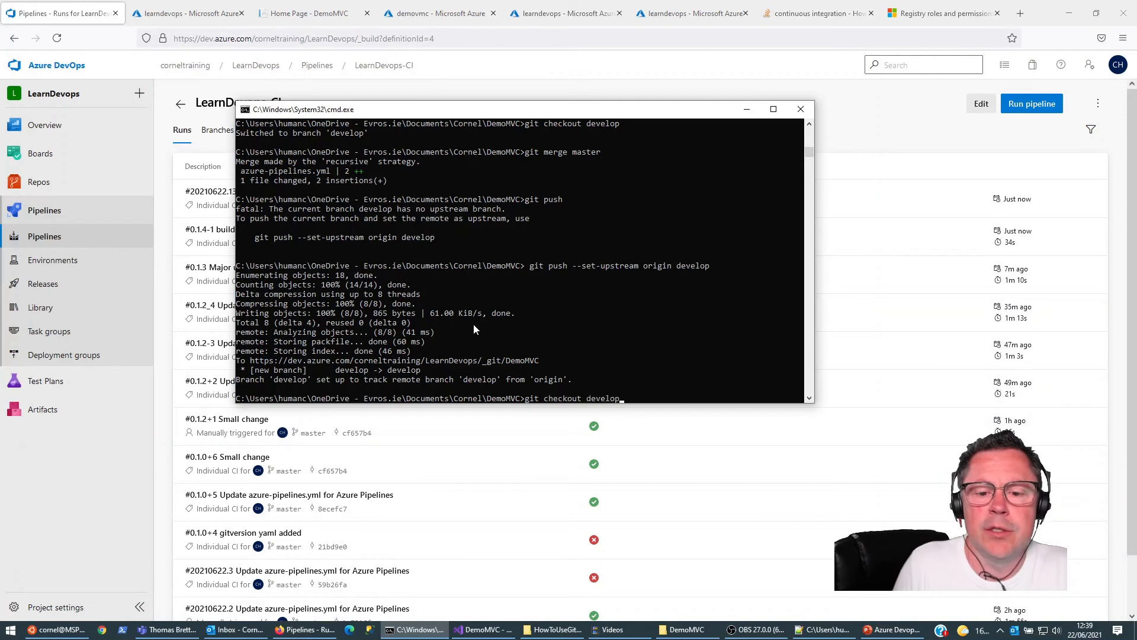
key("Up")
key("Up")
key("Up")
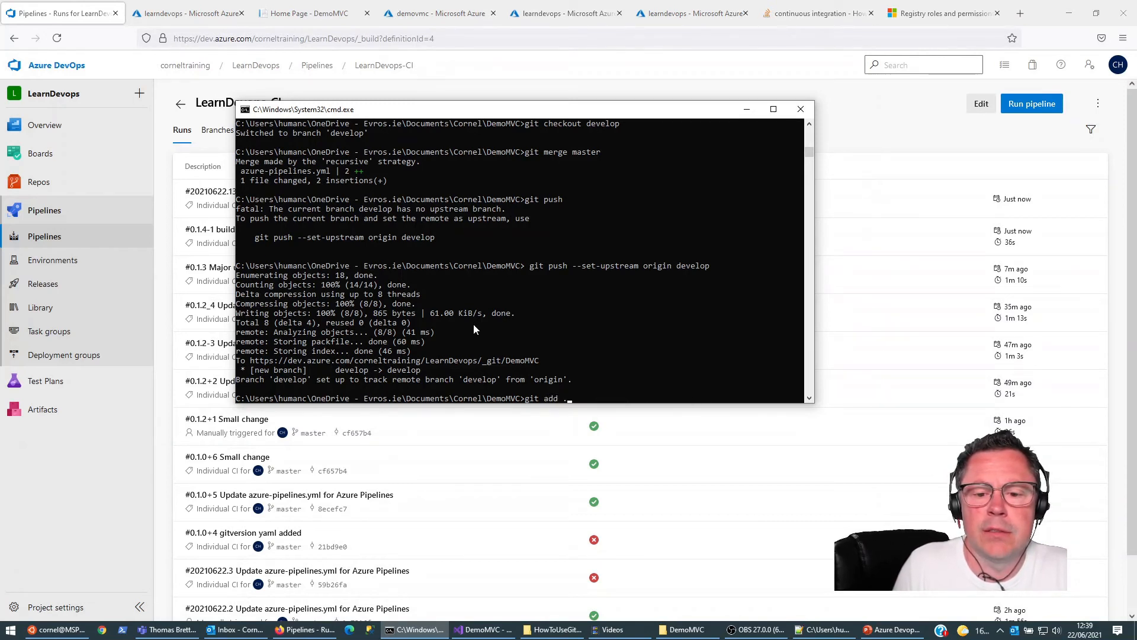
key("Return")
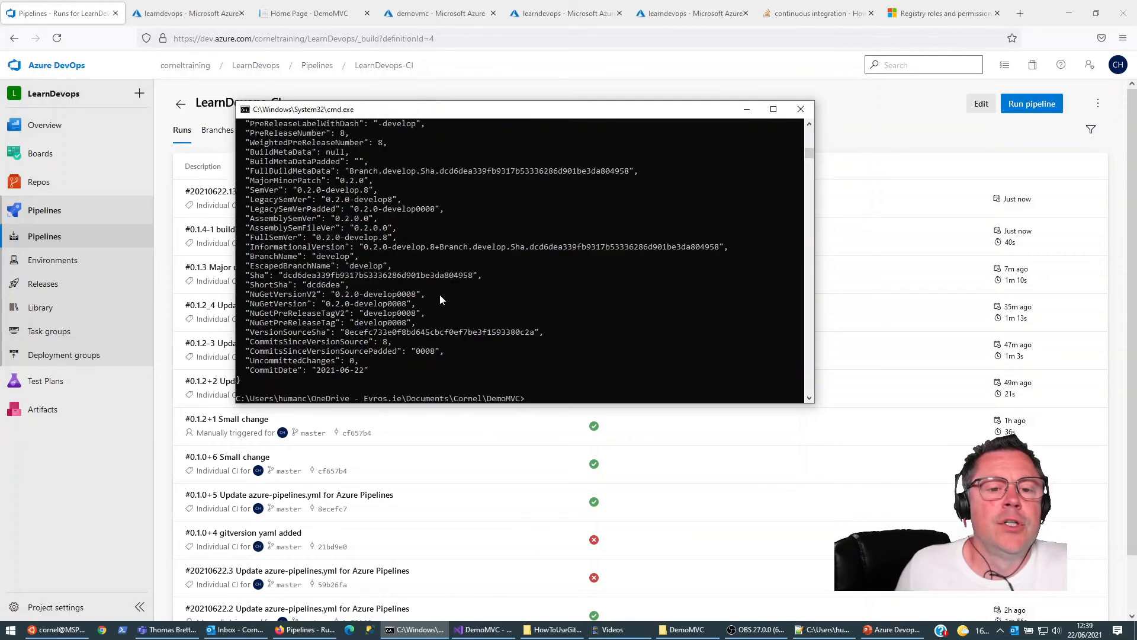
scroll(382, 269, "up", 2)
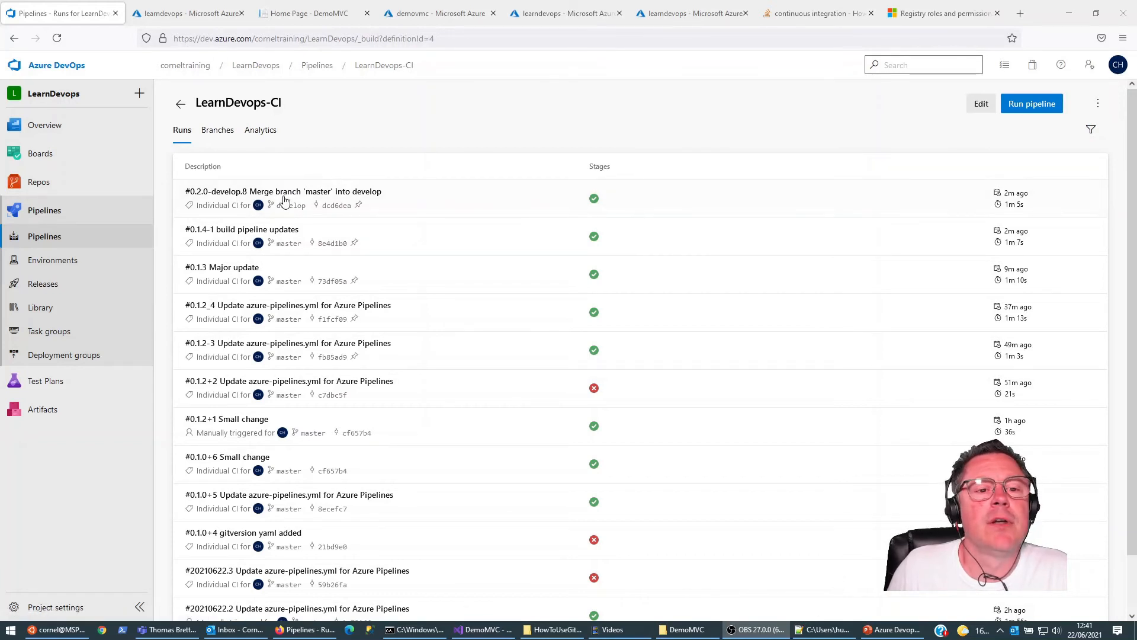
Step: Open the newest develop run of LearnDevops-CI and examine the build number set in its PowerShell task log
left_click(277, 201)
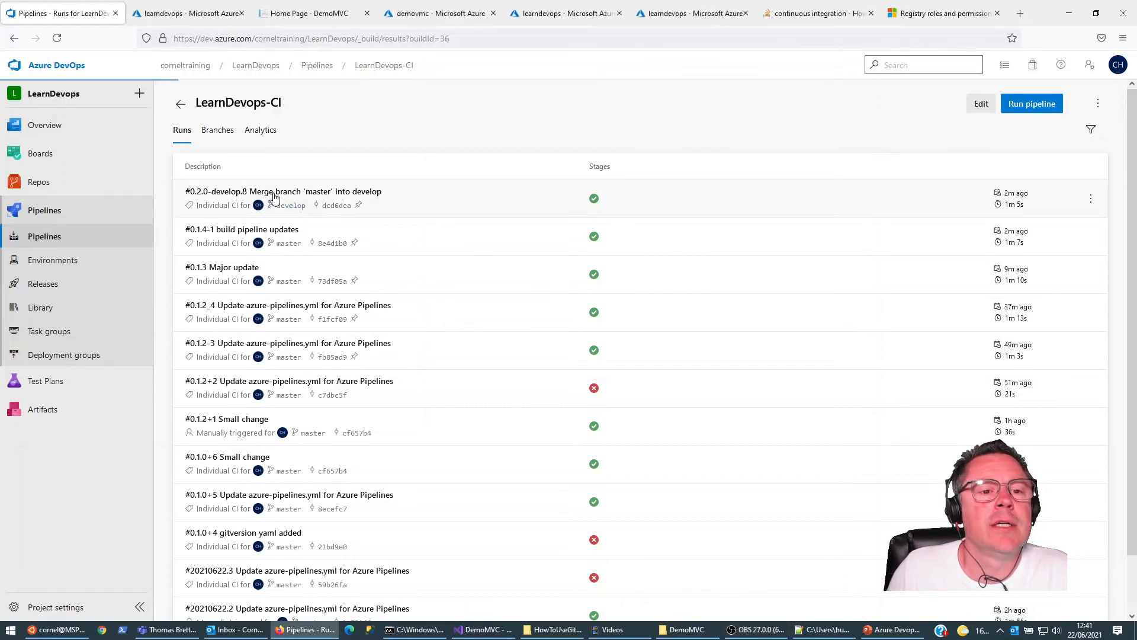
left_click(245, 393)
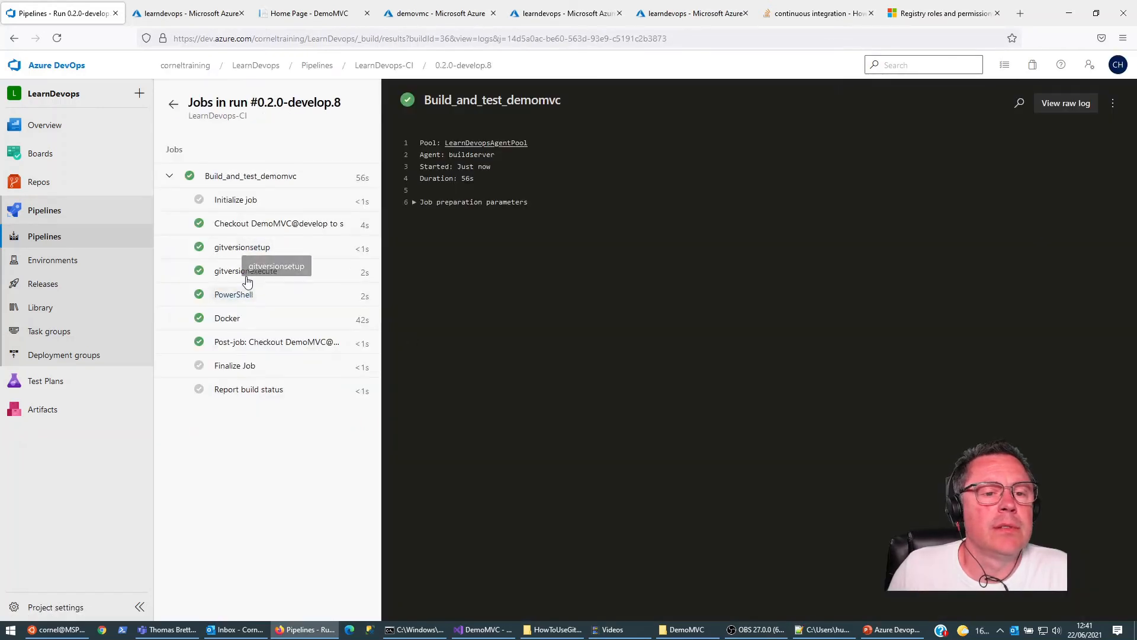
left_click(230, 295)
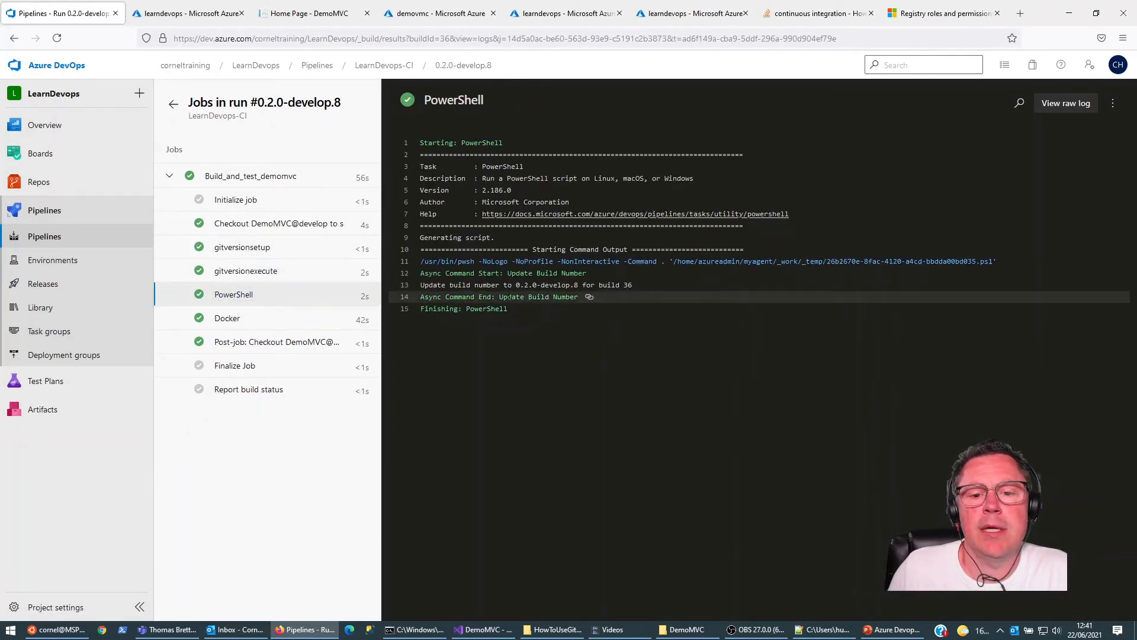
left_click_drag(516, 285, 583, 285)
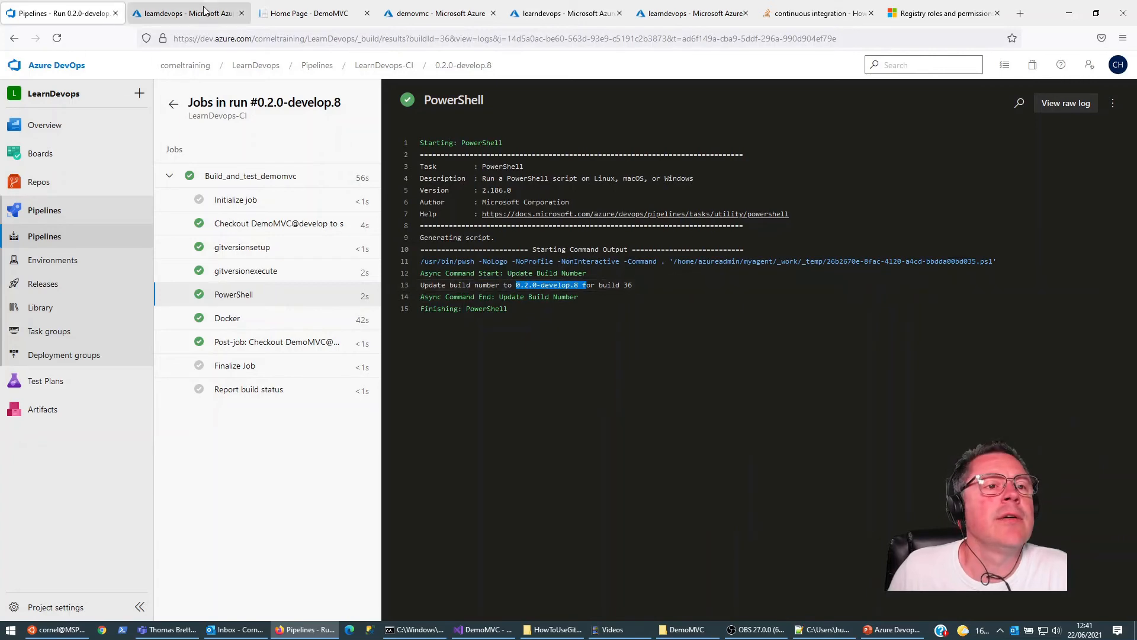
Step: Switch to the demovmc repository in the LearnDevops container registry and refresh its image tags
left_click(189, 13)
left_click(440, 13)
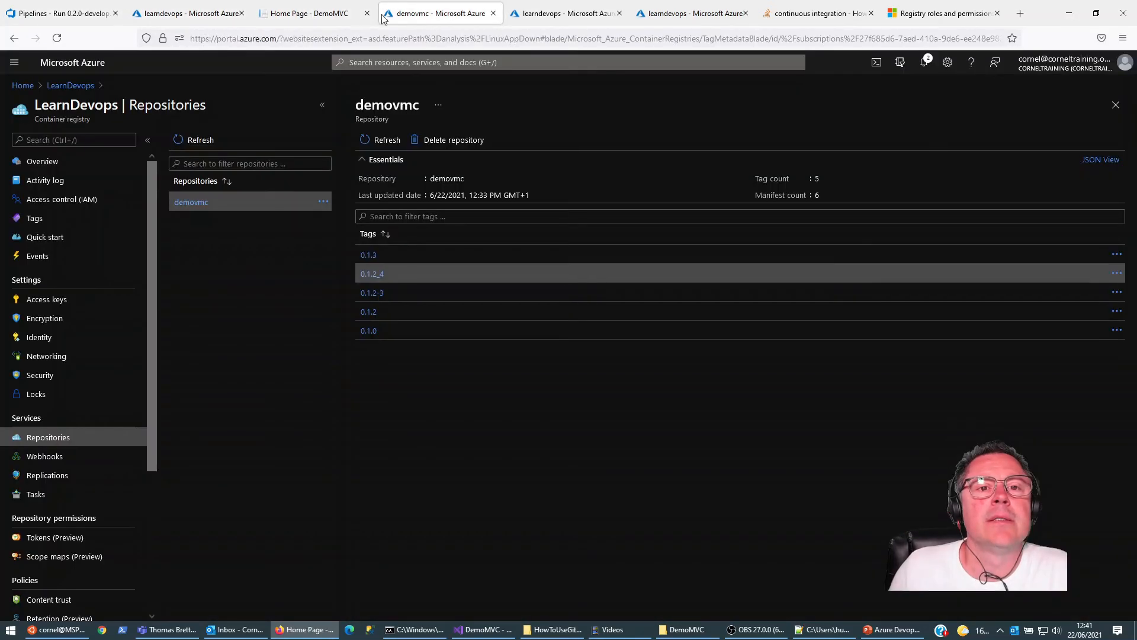
left_click(370, 142)
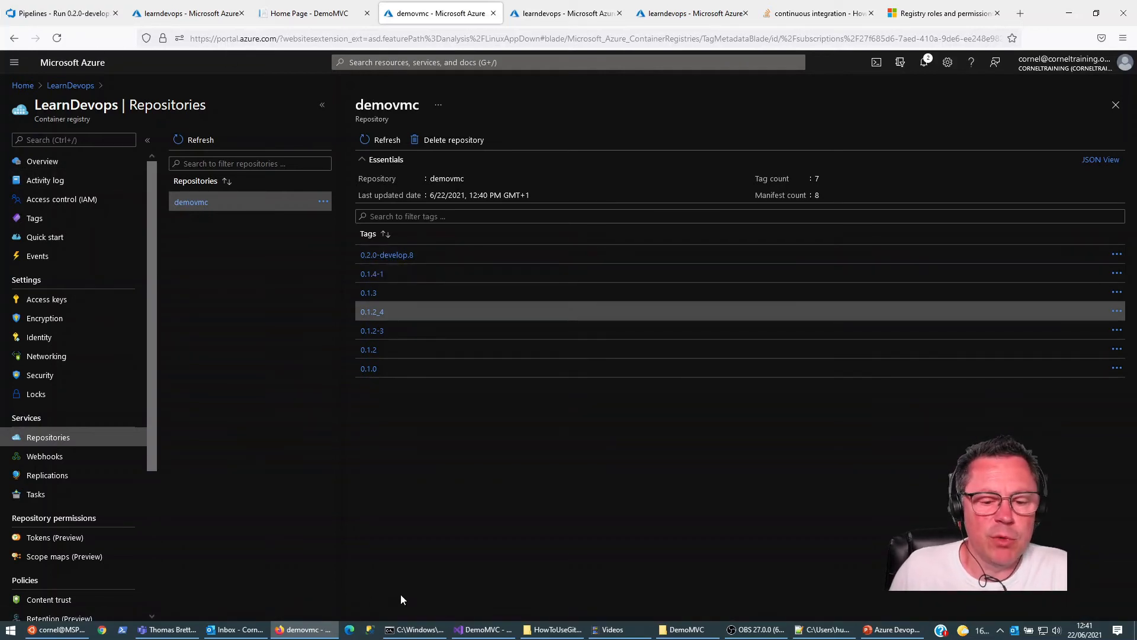
Step: Switch to the command prompt and list all local and remote branches with git branch -a
left_click(414, 629)
left_click(567, 350)
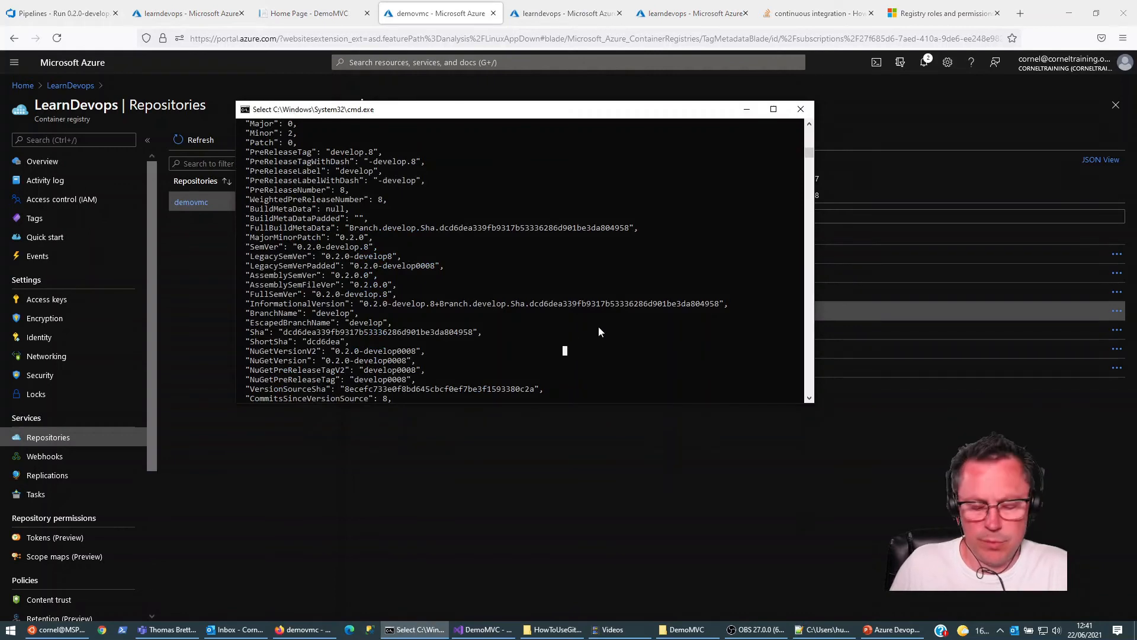
key("Escape")
scroll(559, 244, "down", 9)
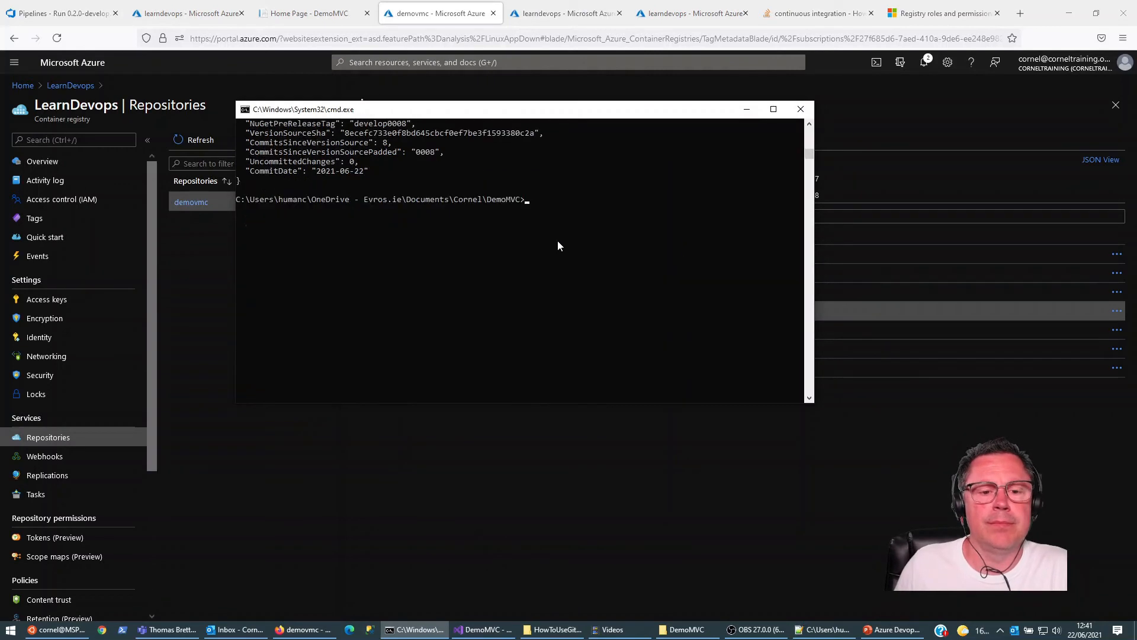
scroll(563, 249, "up", 2)
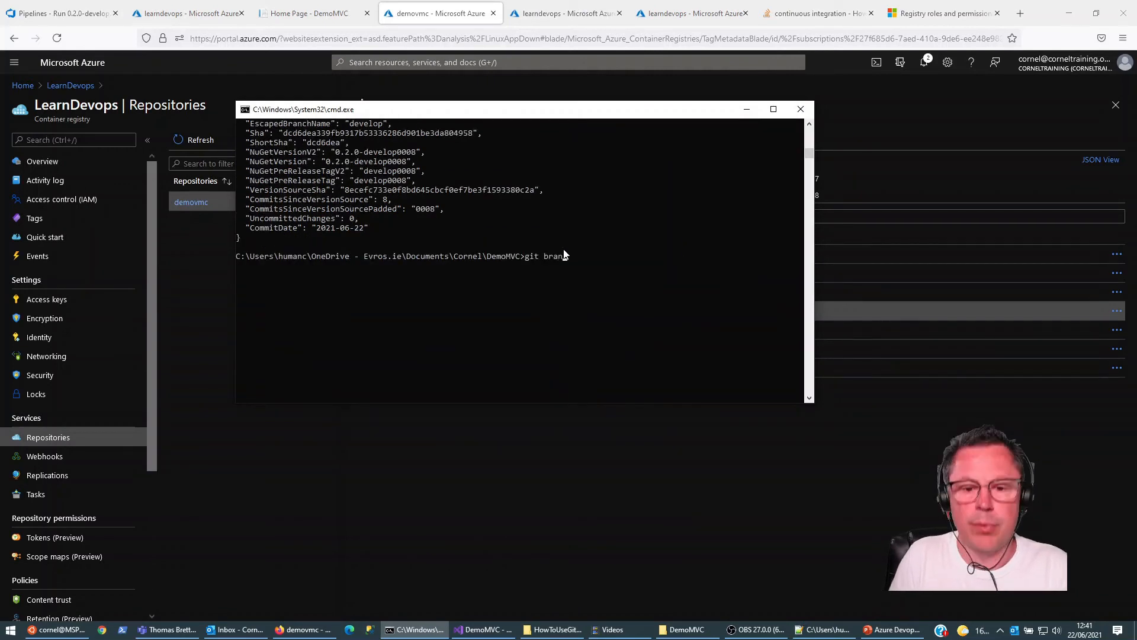
type("-a")
key("Return")
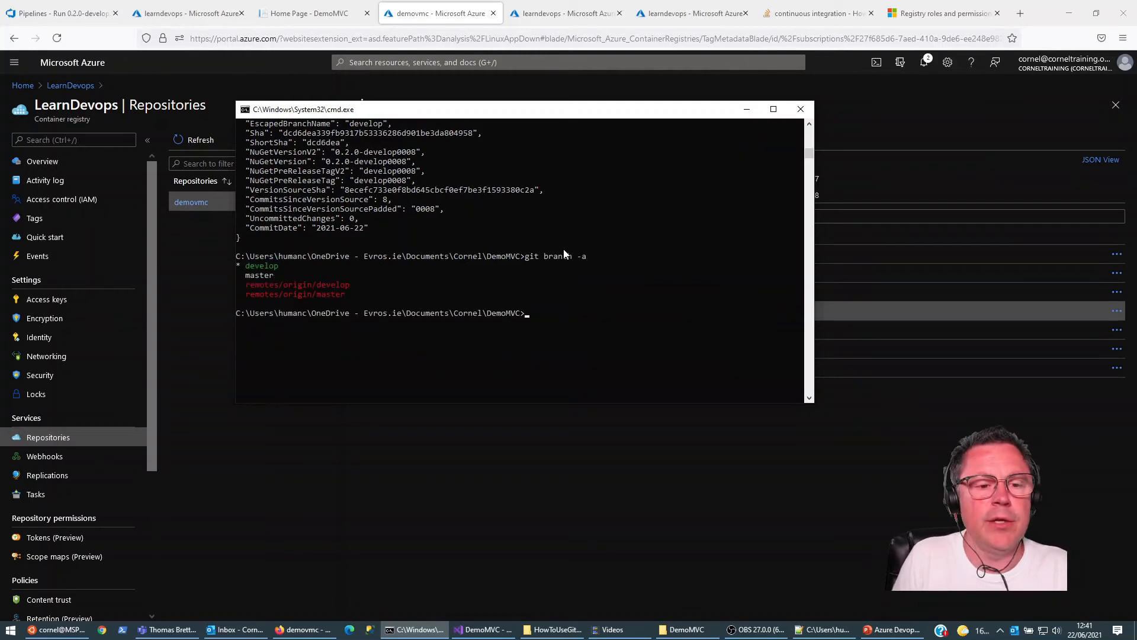
Step: Enter the git branch command for a new feature test branch, with a forward slash after feature
type("git ")
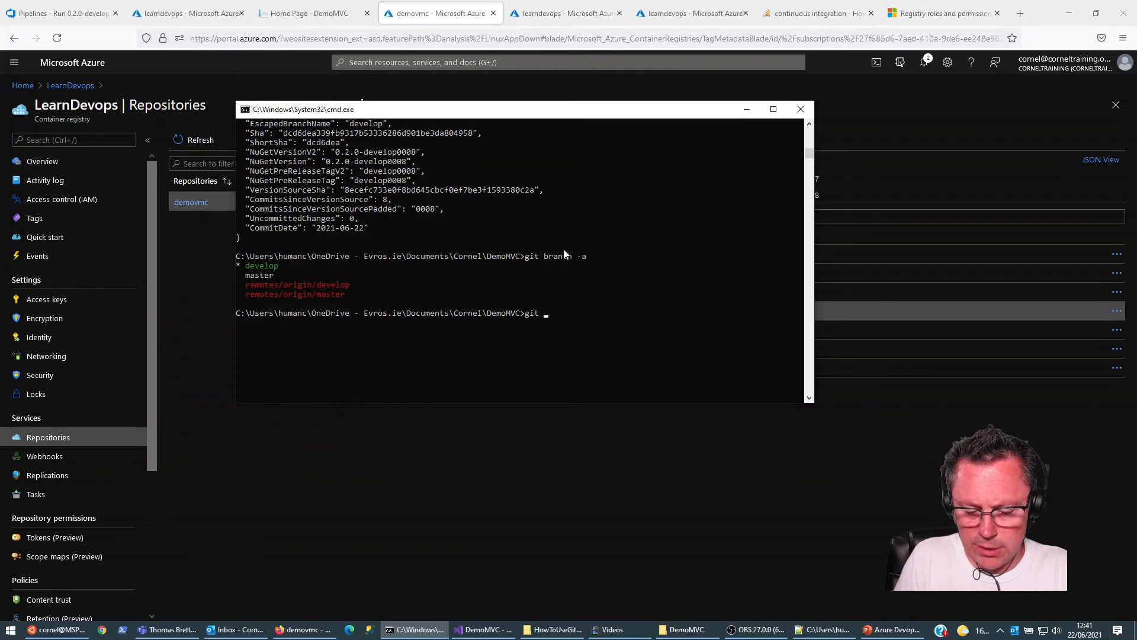
type("branch feature")
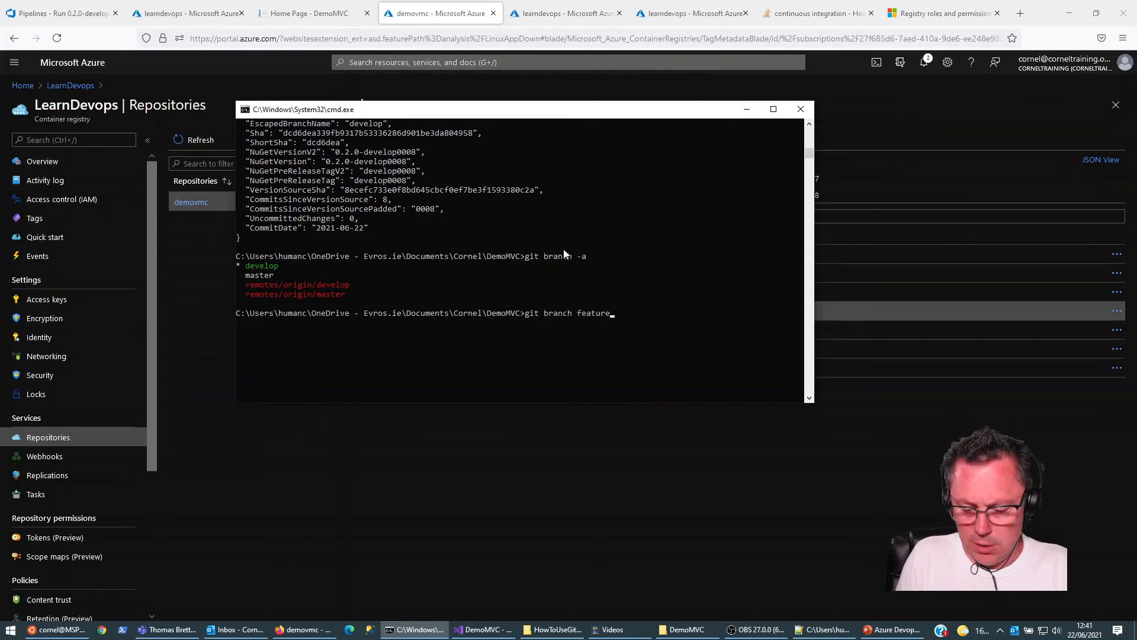
type("/")
key("BackSpace")
type("z")
type("\\")
key("BackSpace")
type("/")
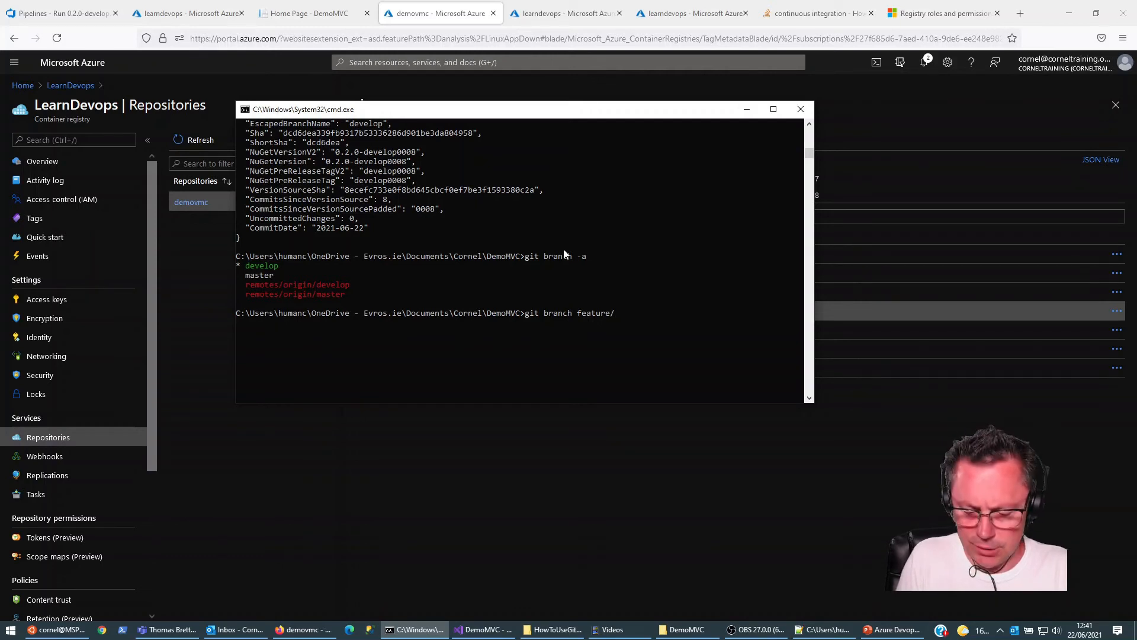
type("cornel_test")
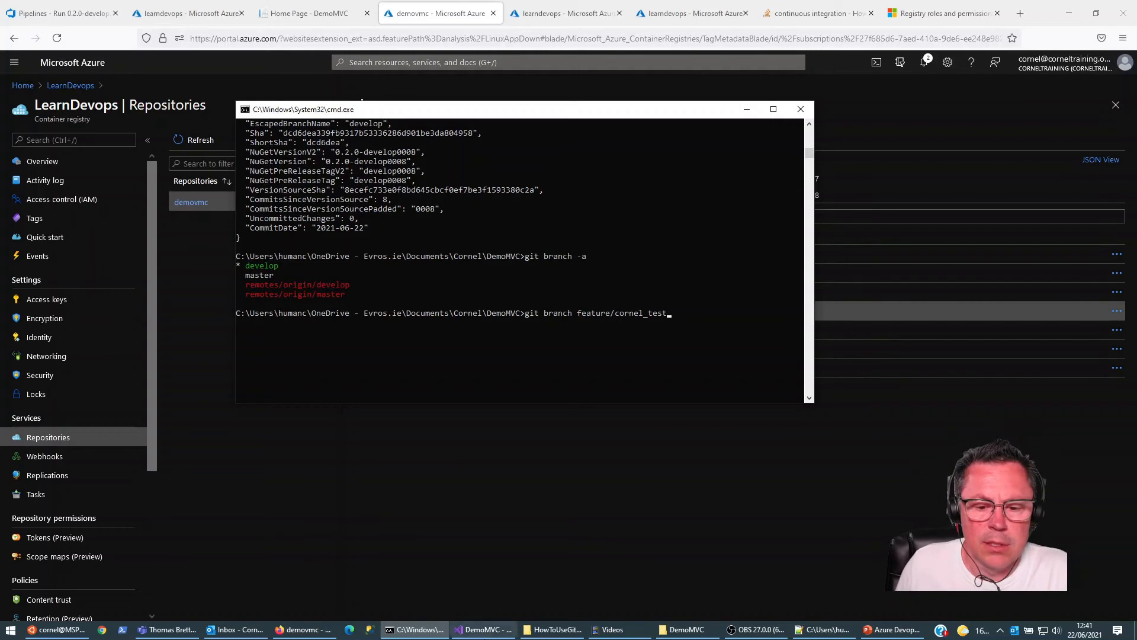
Step: Copy the backslash-separated feature branch name from azure-pipelines.yml and try to create a branch with it in the command prompt
mouse_move(485, 633)
left_click(459, 572)
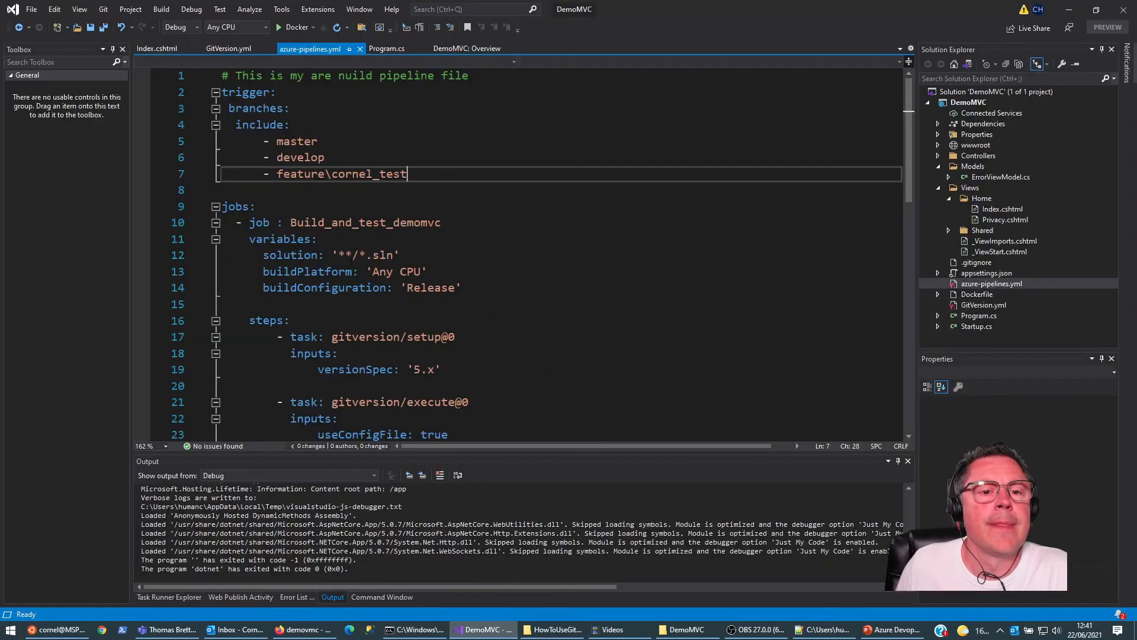
left_click_drag(325, 173, 413, 183)
key("Left")
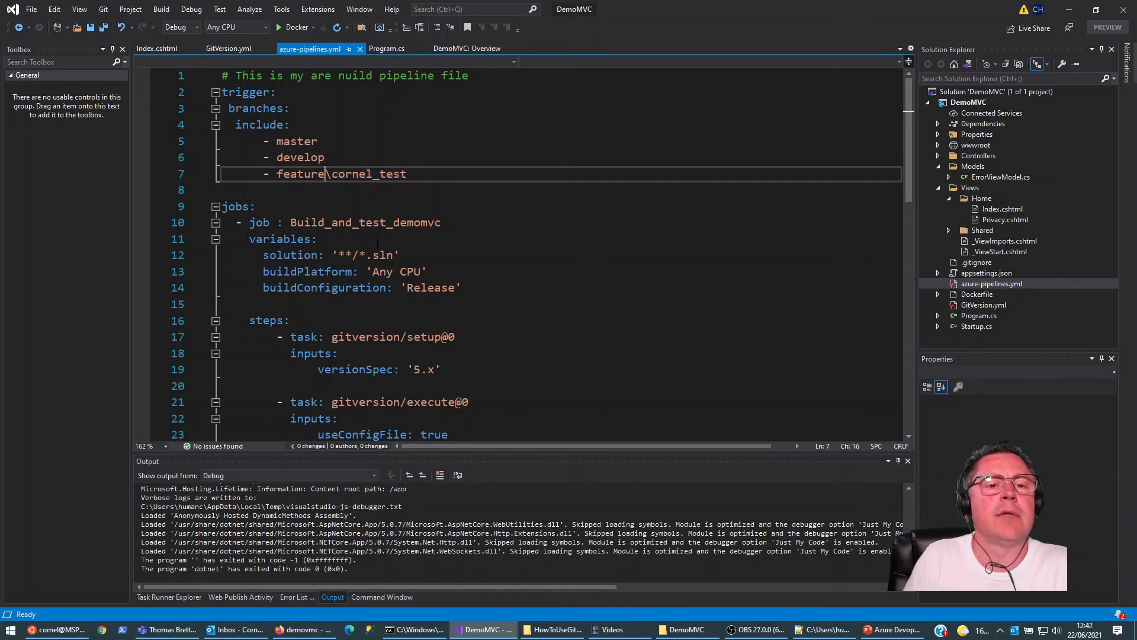
key("shift+Right")
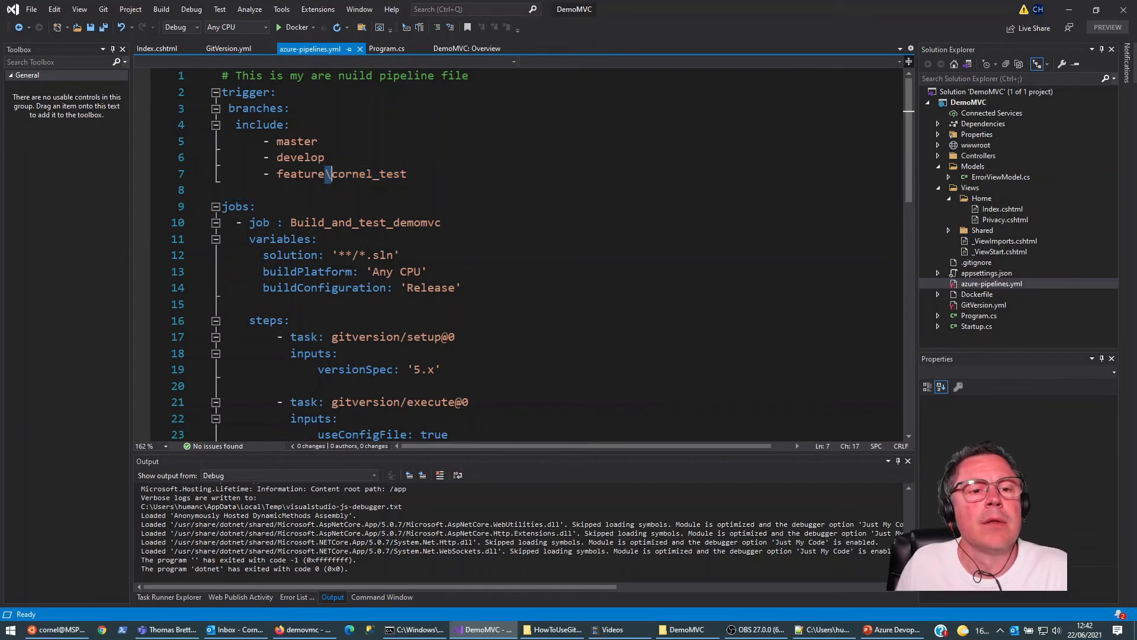
left_click_drag(277, 174, 408, 174)
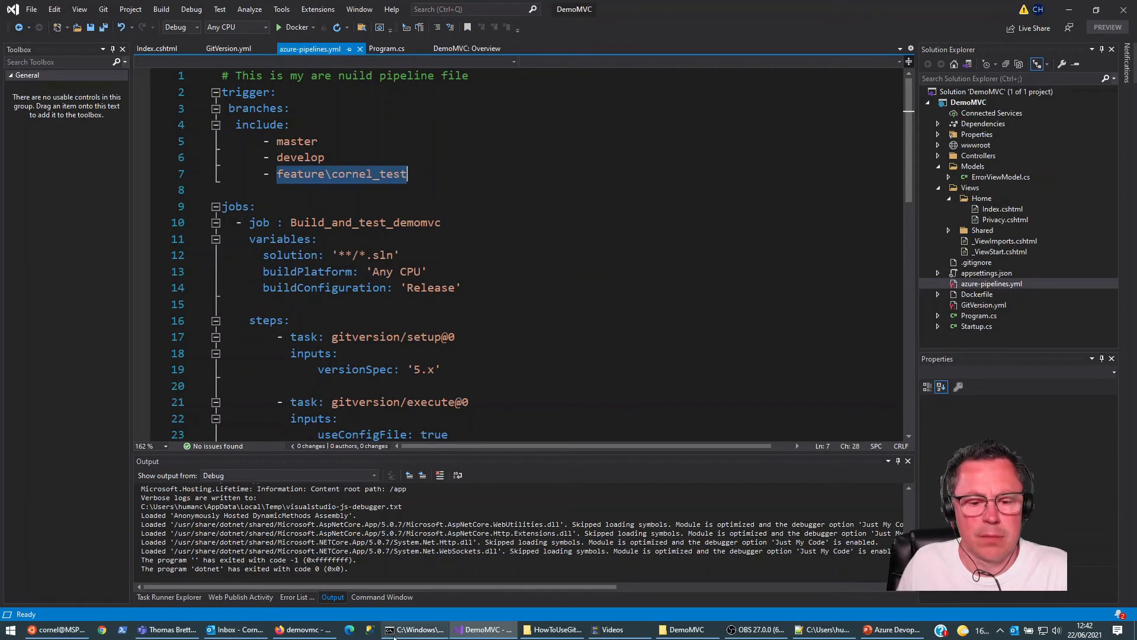
left_click(405, 630)
key("BackSpace")
key("BackSpace")
key("BackSpace")
key("BackSpace")
key("BackSpace")
key("BackSpace")
key("BackSpace")
key("BackSpace")
key("BackSpace")
key("BackSpace")
key("BackSpace")
key("BackSpace")
key("BackSpace")
key("BackSpace")
key("BackSpace")
key("BackSpace")
key("BackSpace")
key("BackSpace")
key("BackSpace")
type("feature\\cornel_test")
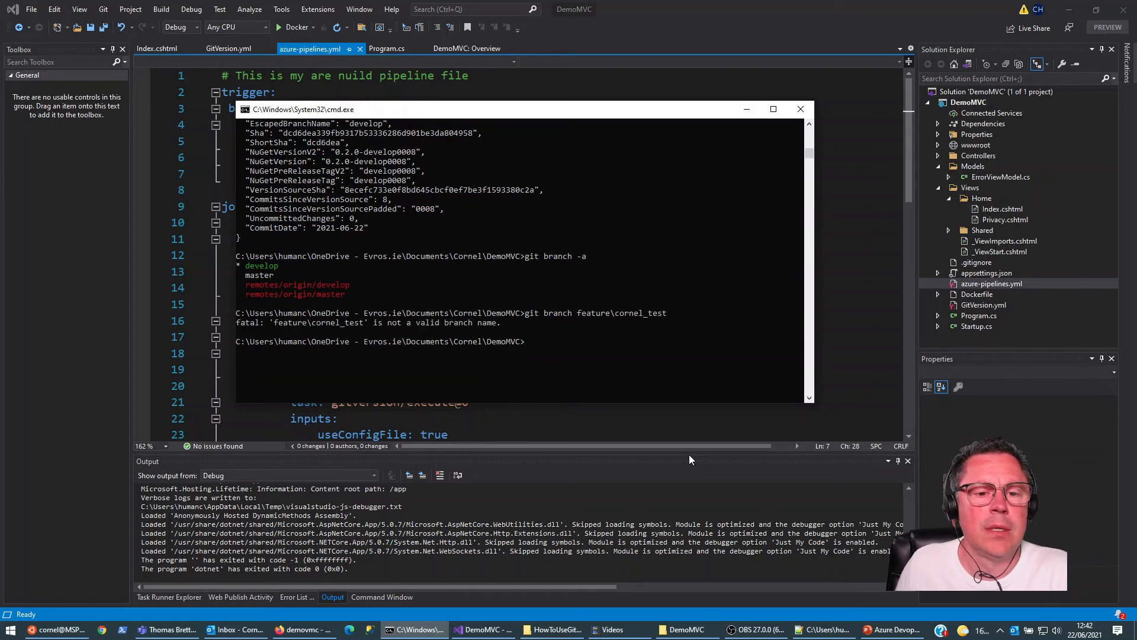
Step: Create the feature test branch with git branch, using a forward slash instead of the backslash in its name
key("Up")
key("Left")
key("Left")
key("Left")
key("Left")
key("Left")
key("Left")
key("Left")
key("Left")
key("Left")
key("Left")
key("Left")
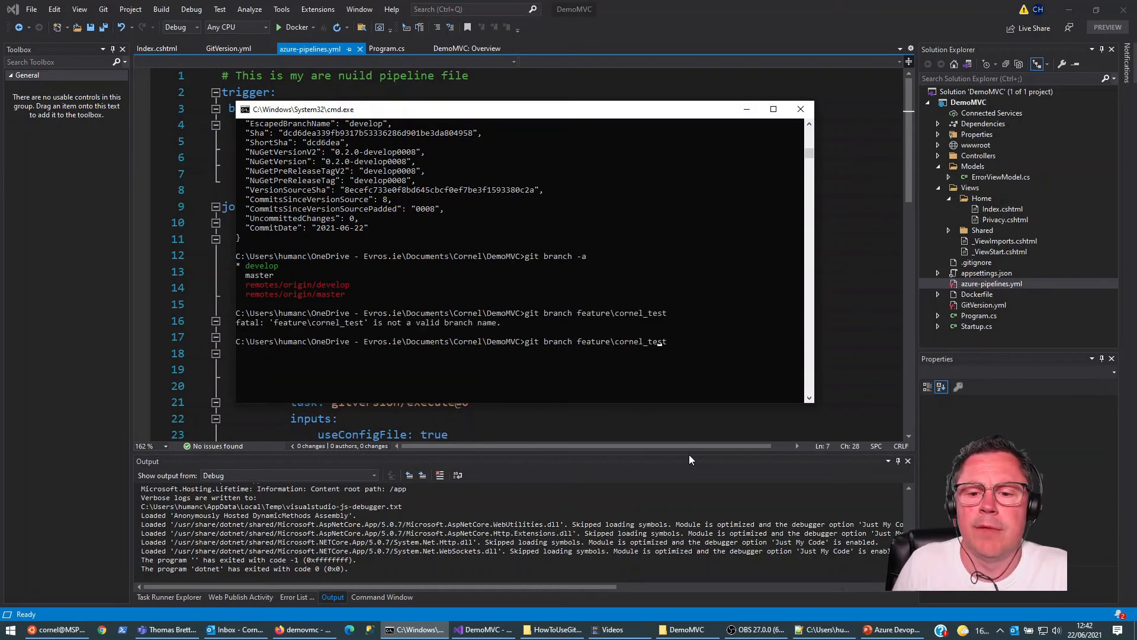
key("BackSpace")
type("/")
key("Return")
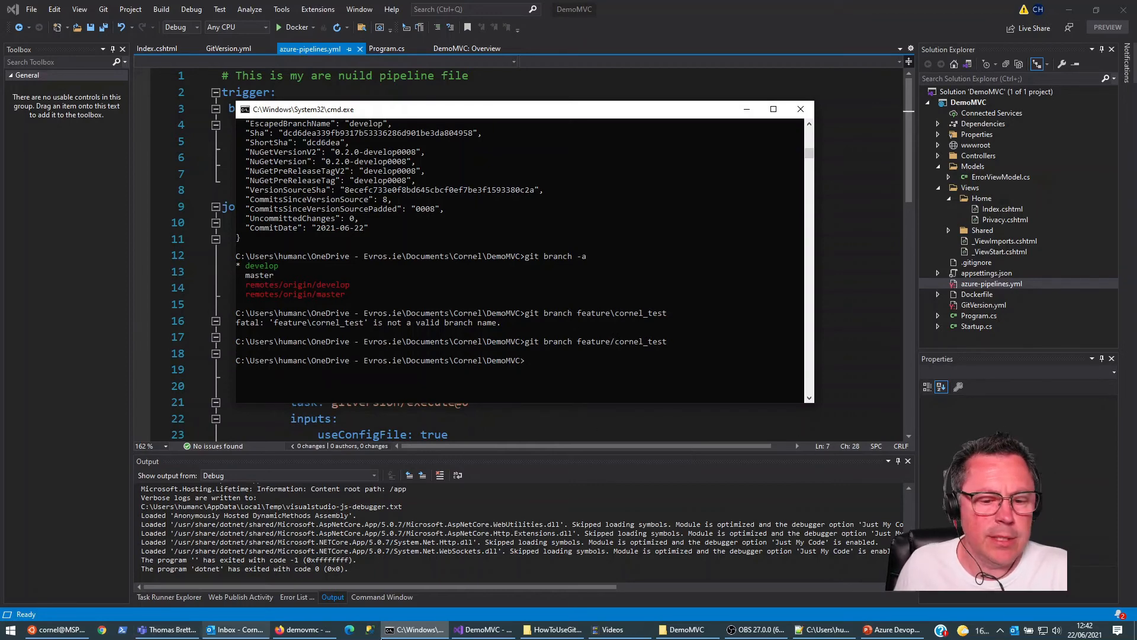
Step: Switch to Visual Studio, change the feature branch trigger in azure-pipelines.yml to use a forward slash, and save the file
left_click(483, 630)
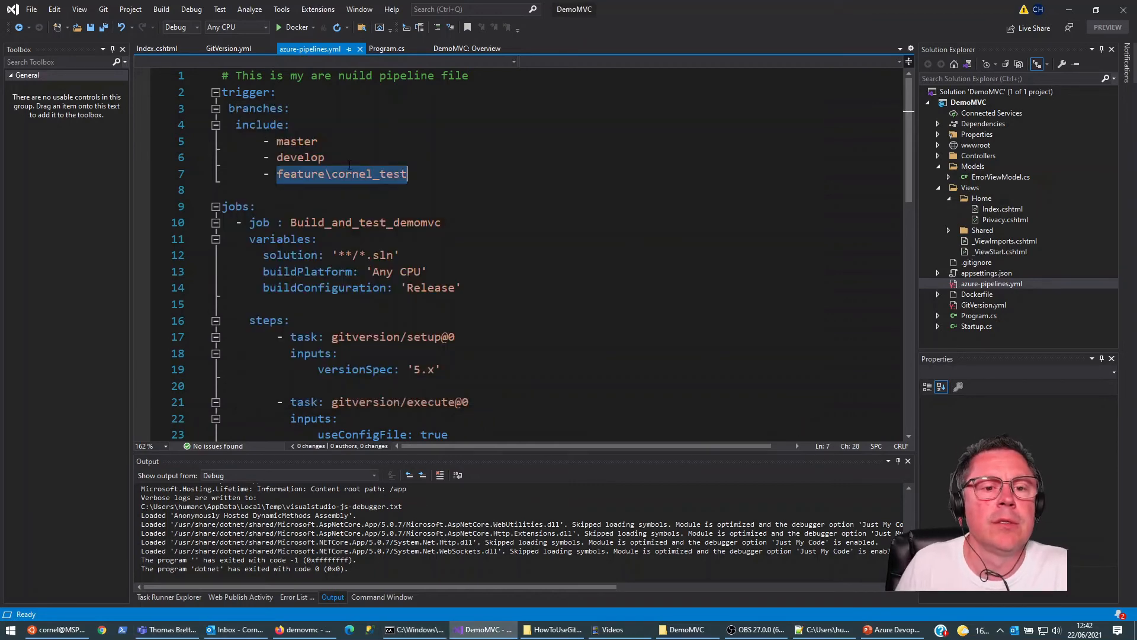
left_click(349, 171)
key("BackSpace")
type("/")
key("ctrl+s")
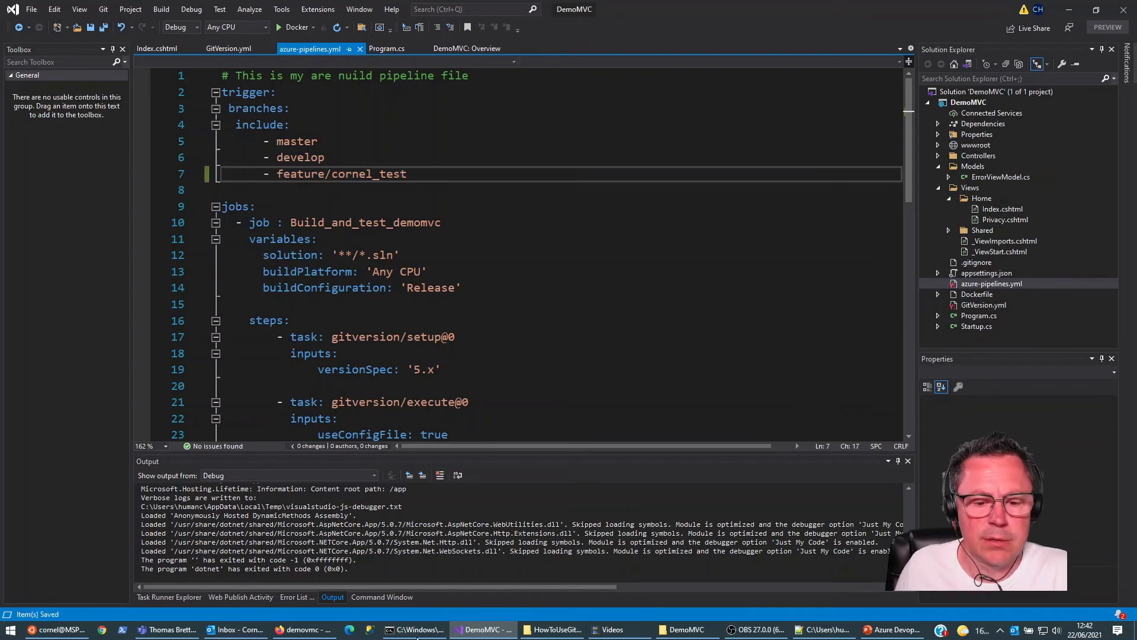
Step: Return to the command prompt and list all branches again to check for the new feature branch
mouse_move(420, 634)
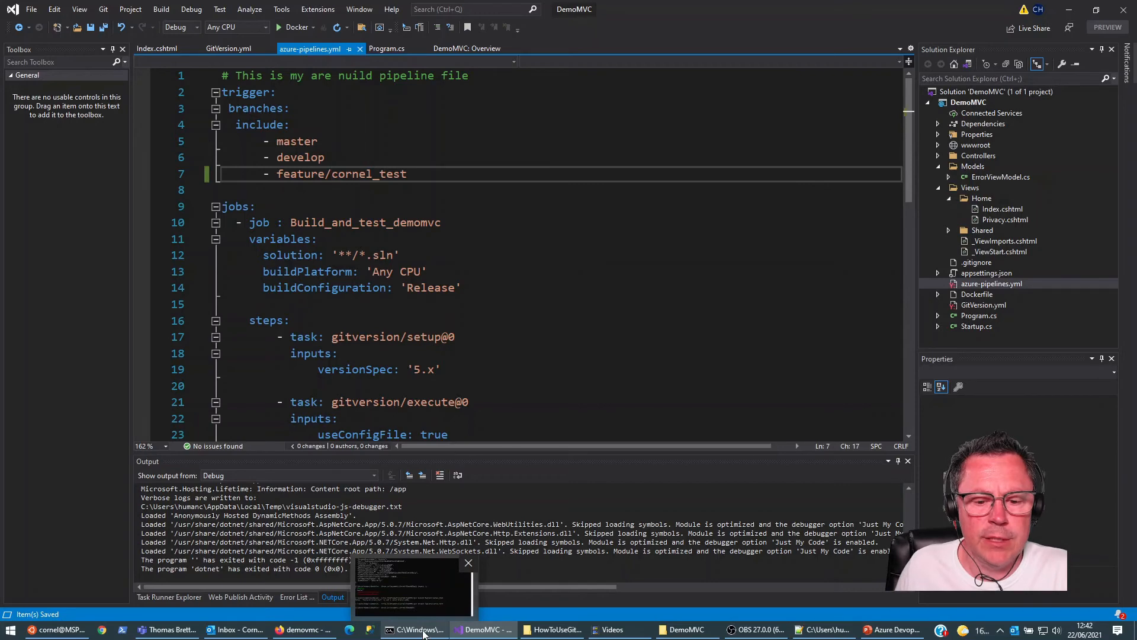
left_click(423, 634)
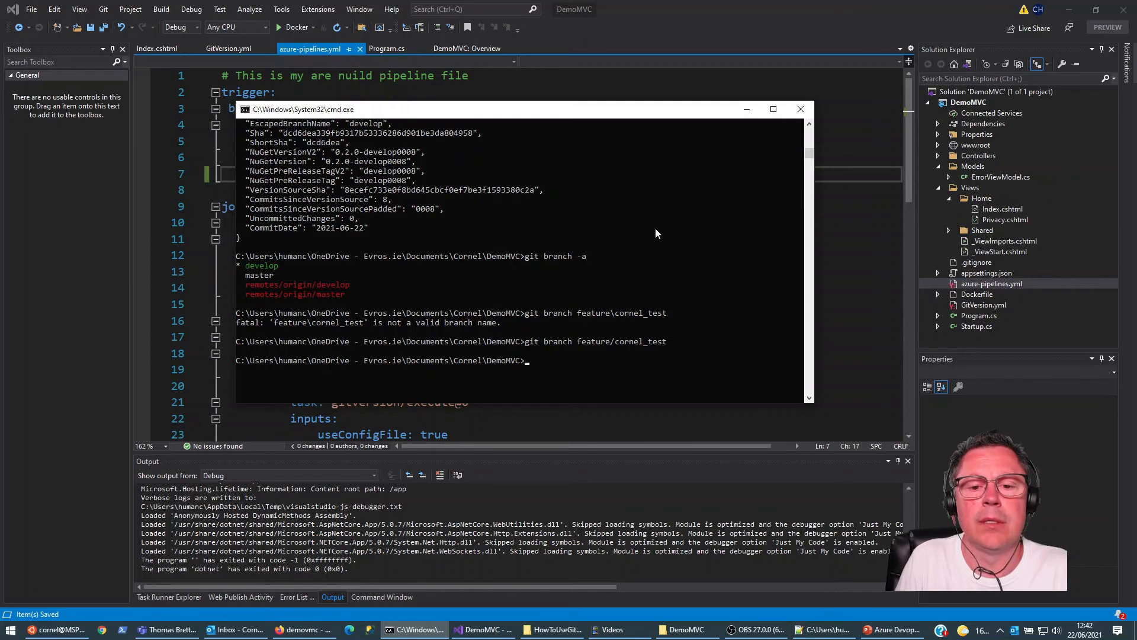
type("git")
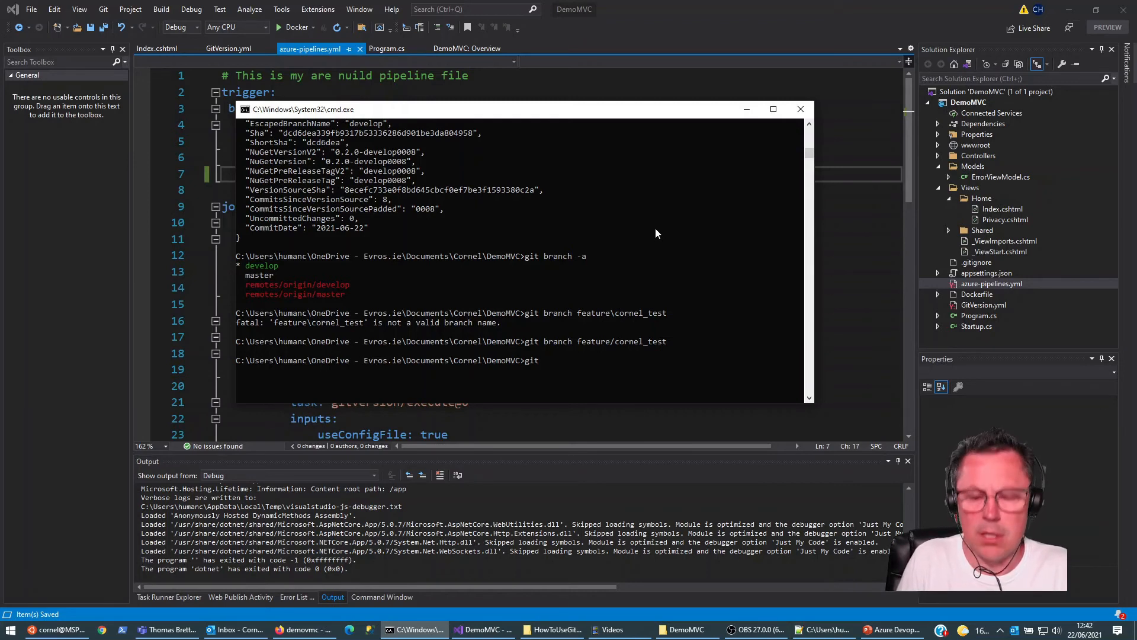
type(" brna")
key("BackSpace")
key("BackSpace")
type("anch")
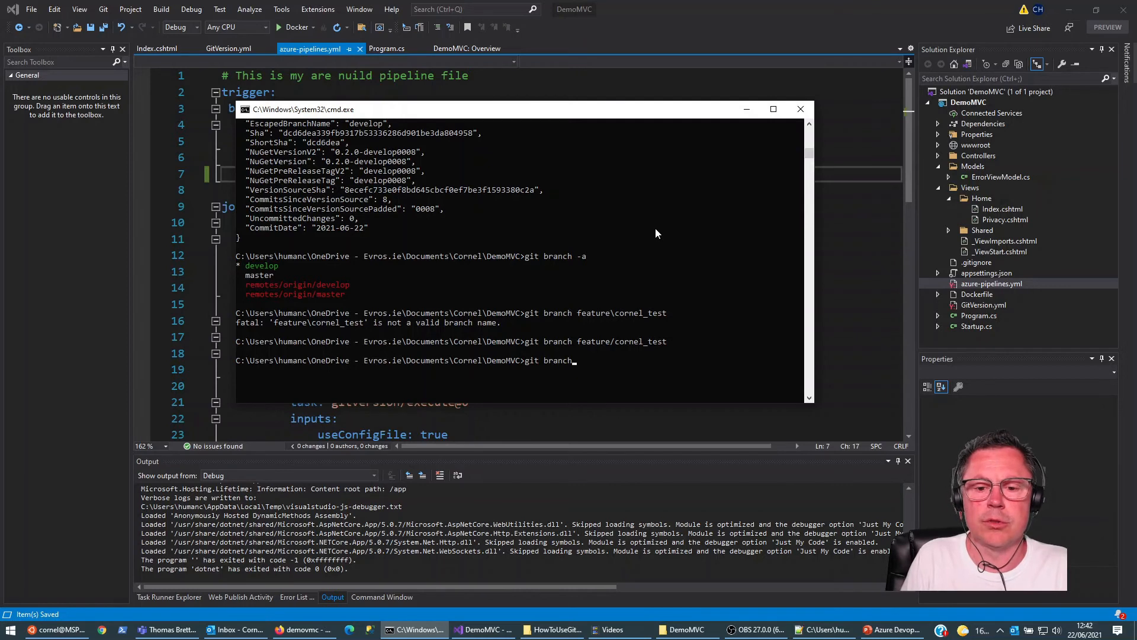
type(" -a")
key("Return")
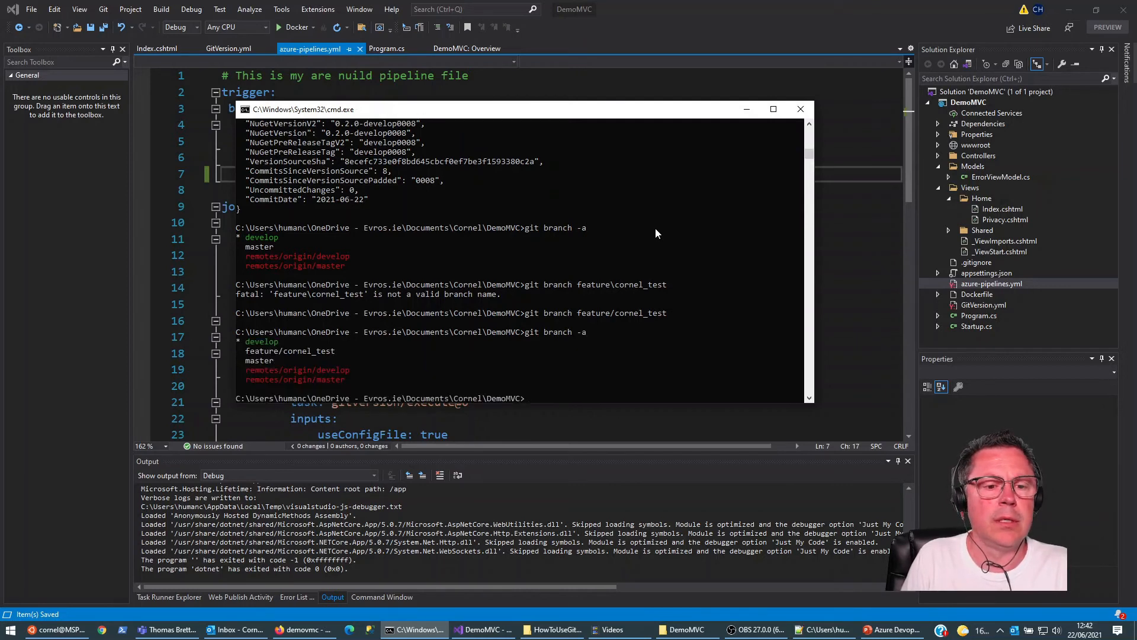
Step: Stage all changes and commit them on develop with the message "update build pipeline for features"
type("git add .")
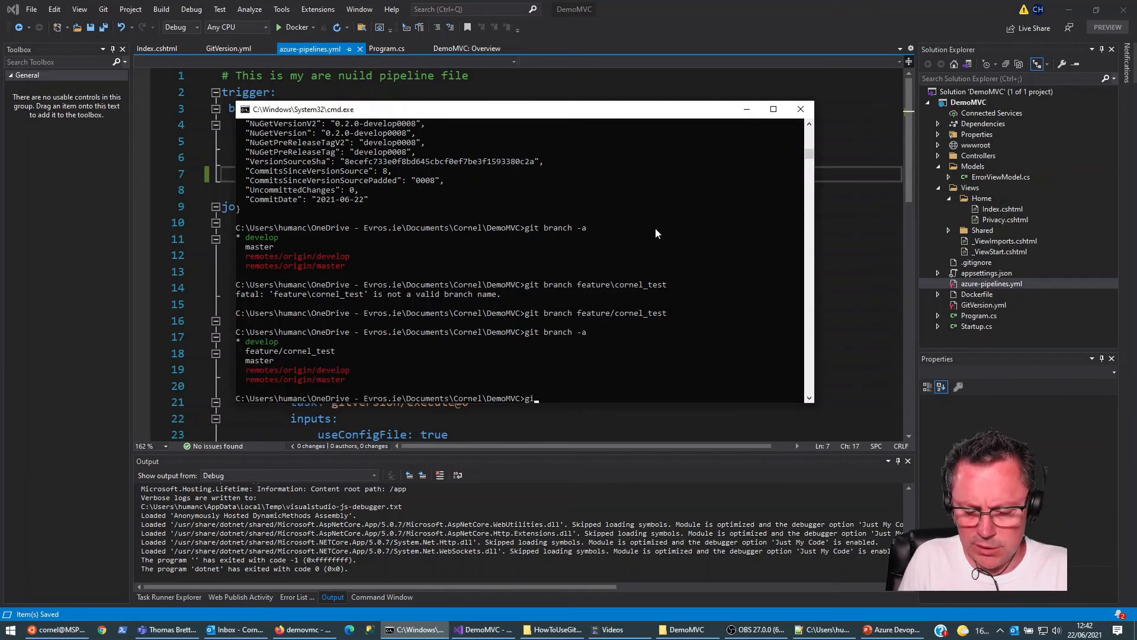
key("Return")
type("git commit")
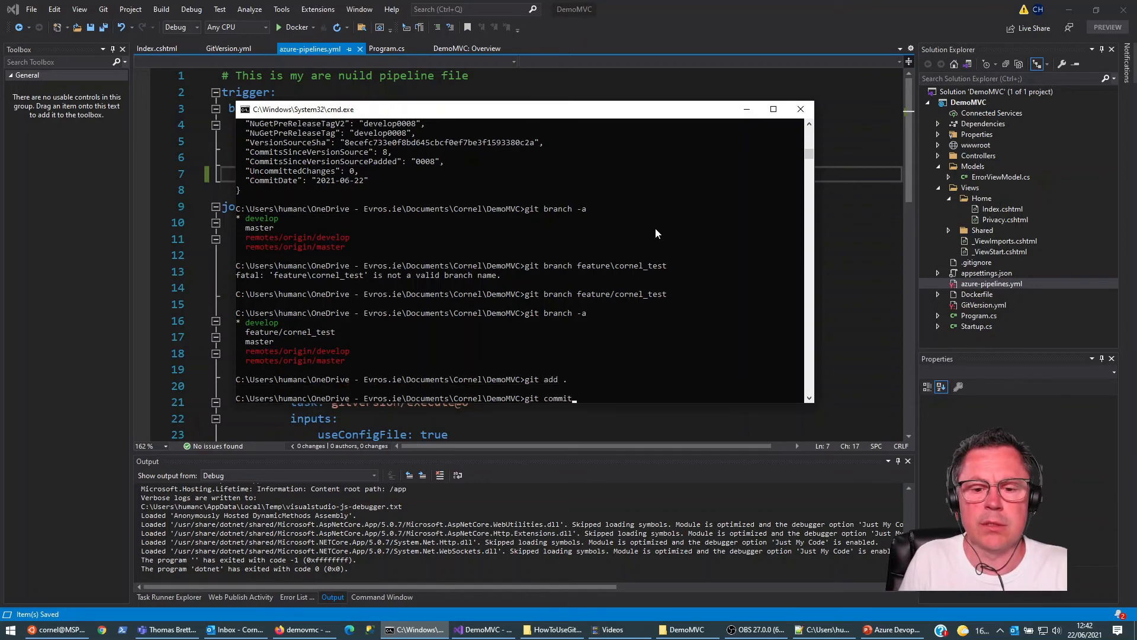
type(" -m \"update build pipeline for features\"")
key("Return")
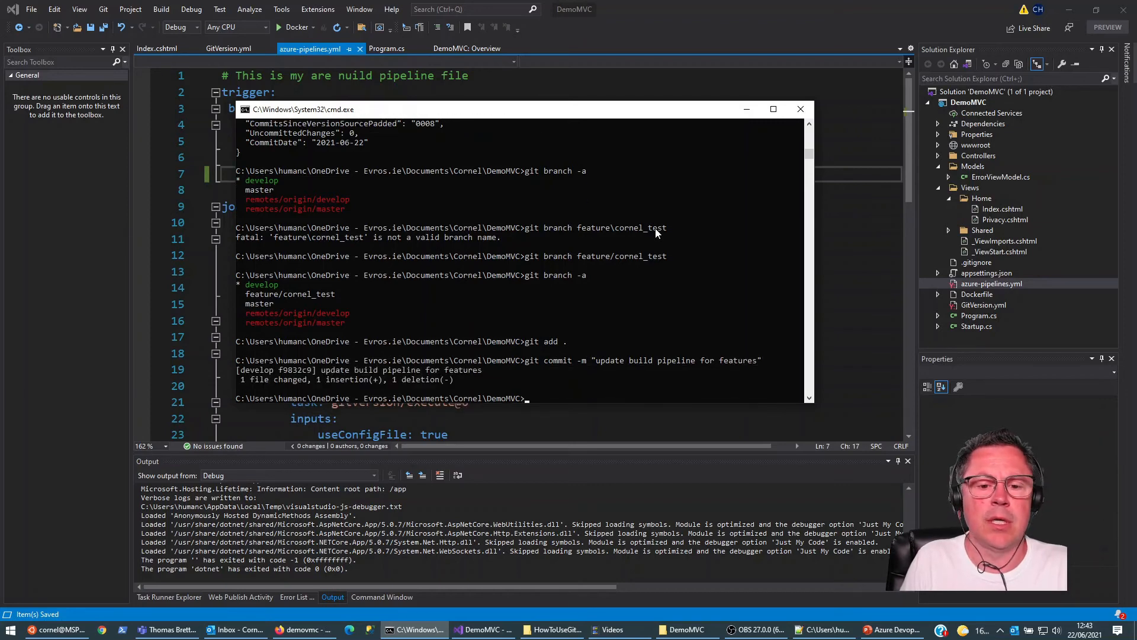
Step: Try to check out the feature test branch
type("git chekc")
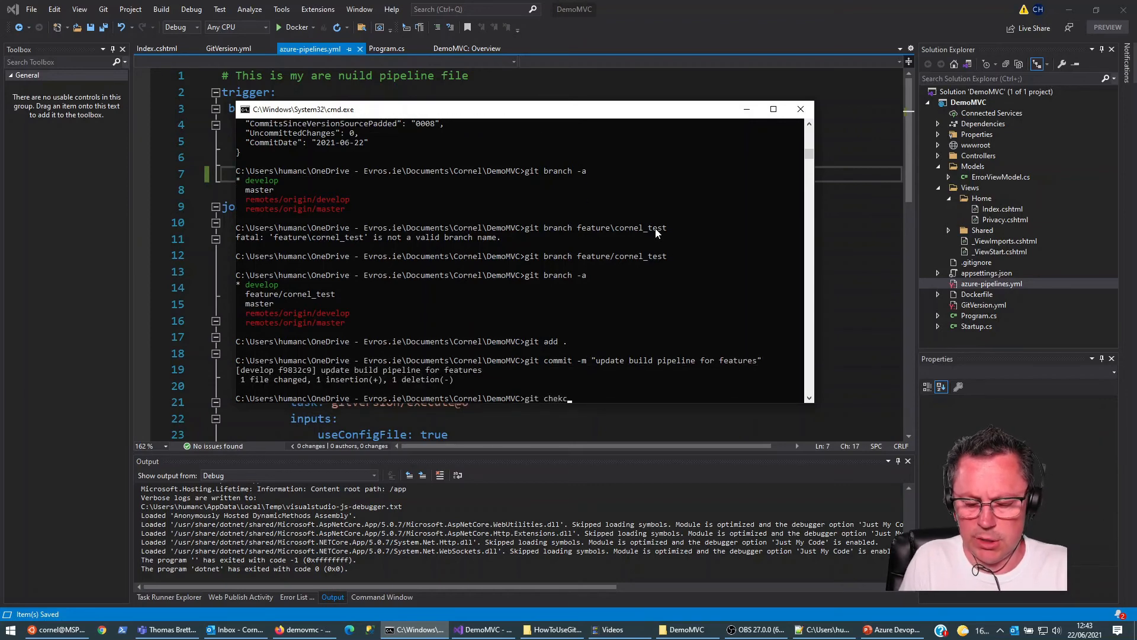
type("out feature/cornel_test")
key("Return")
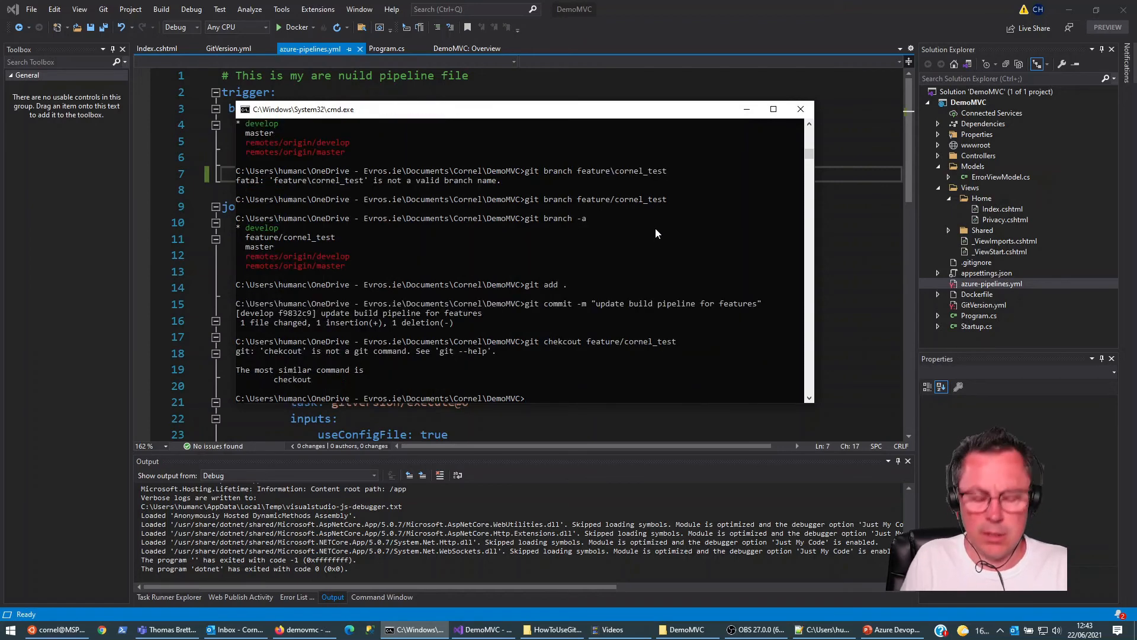
Step: Try to merge the develop branch into the currently checked-out branch
type("git merge ")
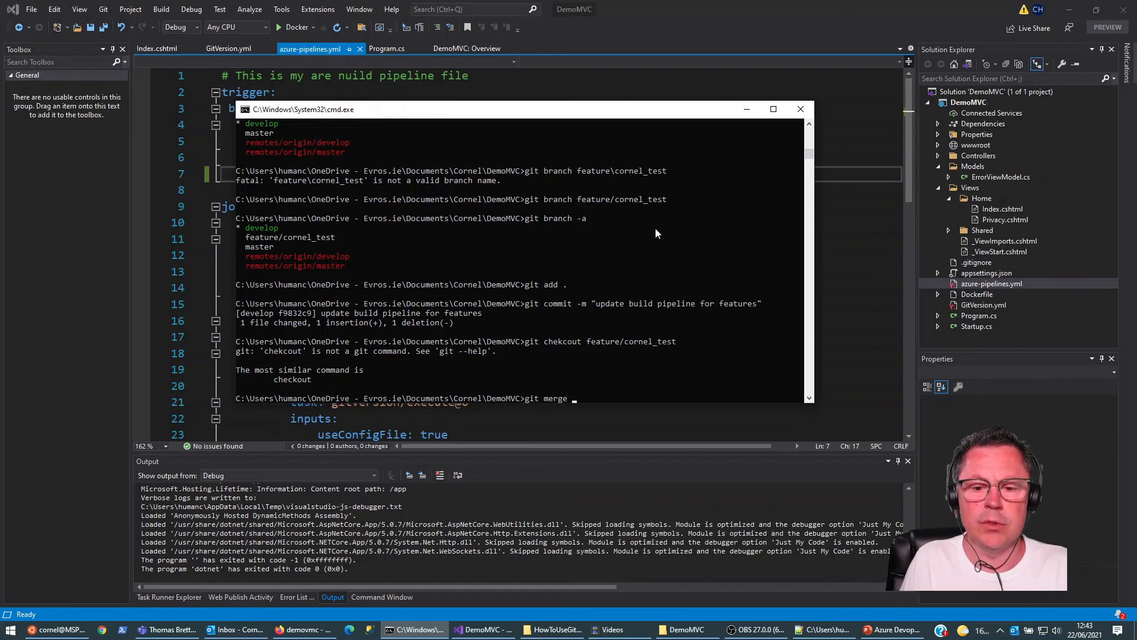
type("develop")
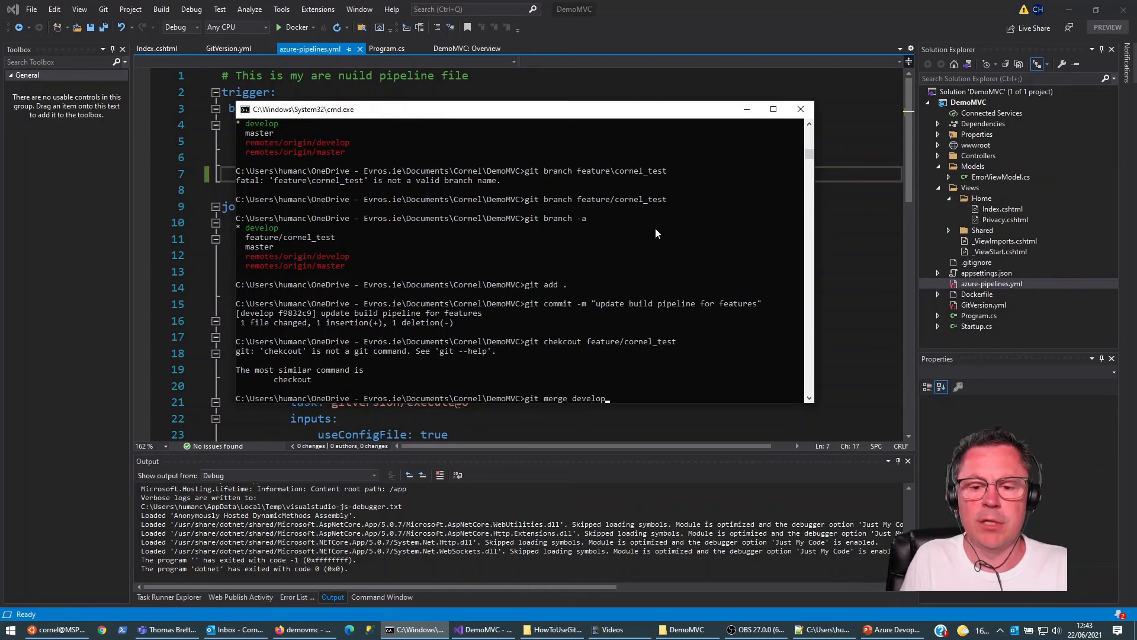
key("Return")
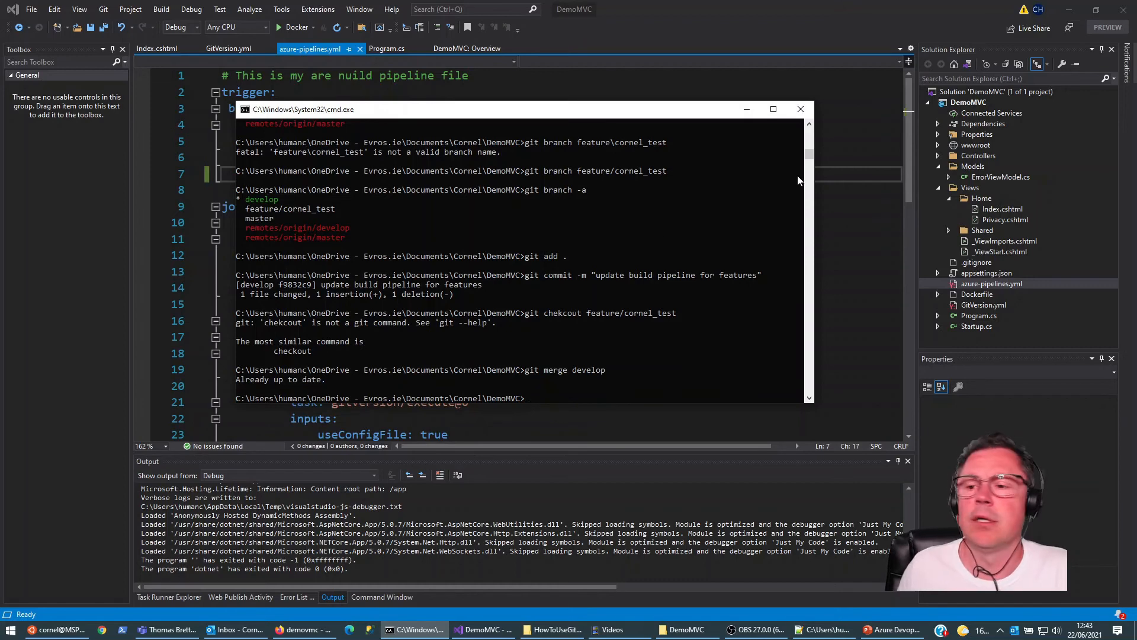
Step: Switch to Visual Studio, open Index.cshtml and duplicate the "Major Update - Develop in progress" heading on the line below it
left_click(996, 207)
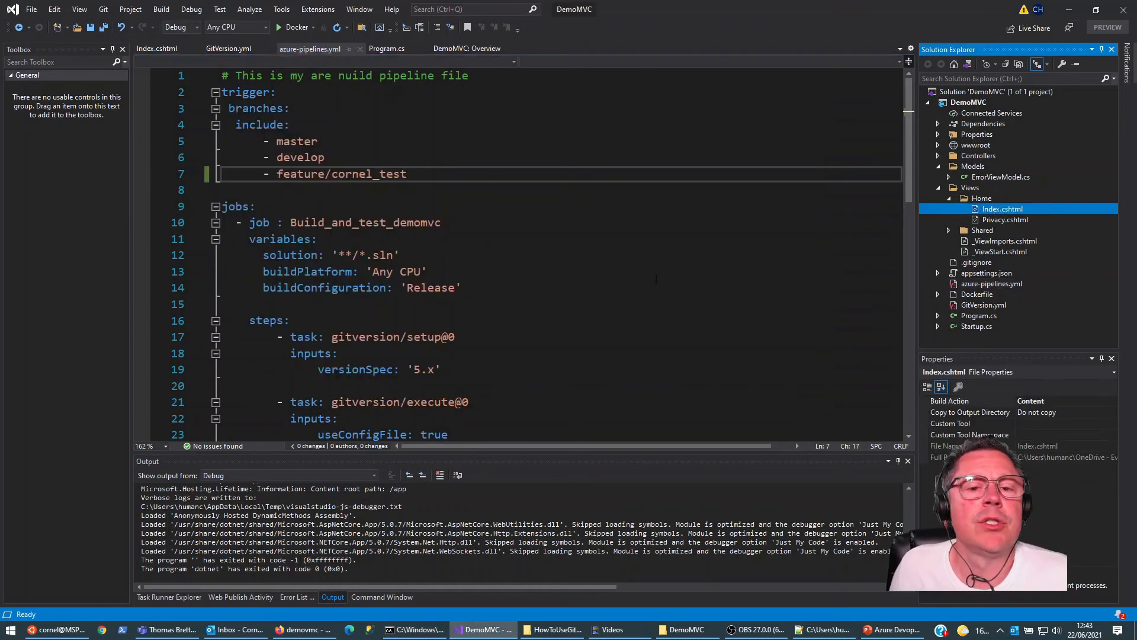
double_click(995, 208)
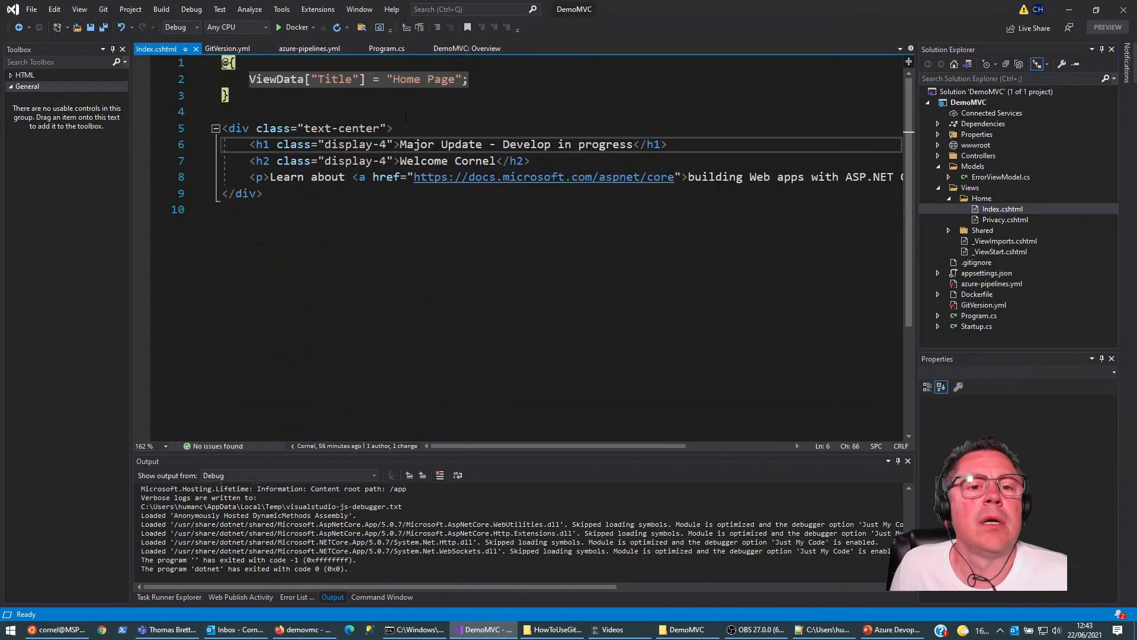
key("Return")
key("Up")
key("shift+End")
key("ctrl+c")
key("Down")
key("ctrl+v")
Step: Replace "Develop in progress" in the duplicated heading with the author's first name followed by "_Test Feaute WIP", and save the file
key("Left")
key("Left")
key("Left")
key("Left")
key("Left")
key("ctrl+shift+Left")
key("ctrl+shift+Left")
key("ctrl+shift+Left")
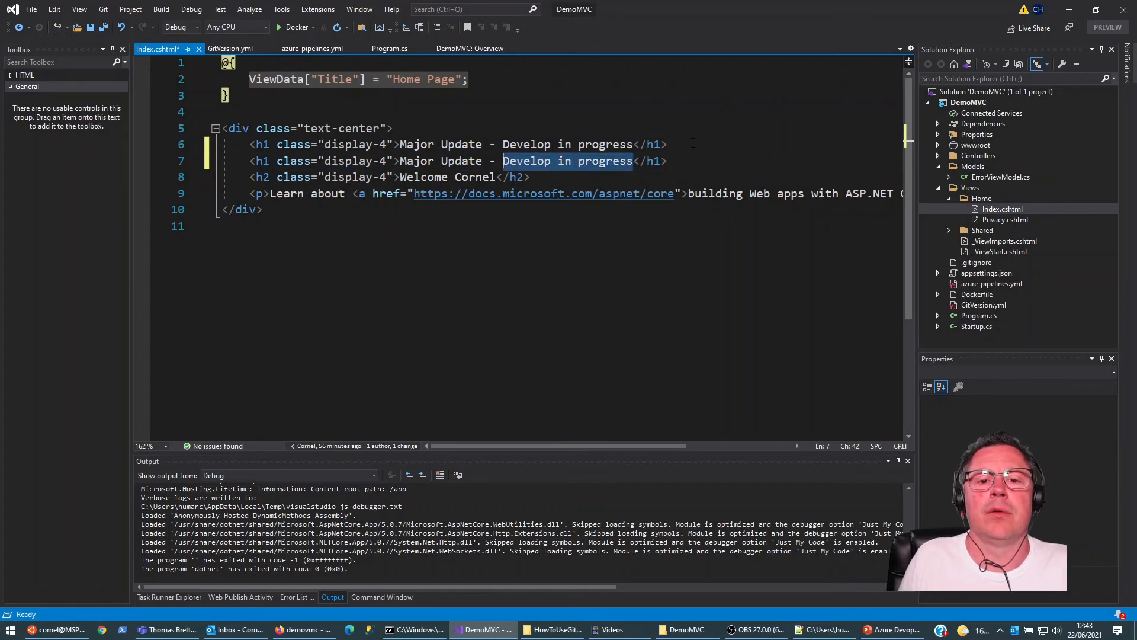
type("Cornel")
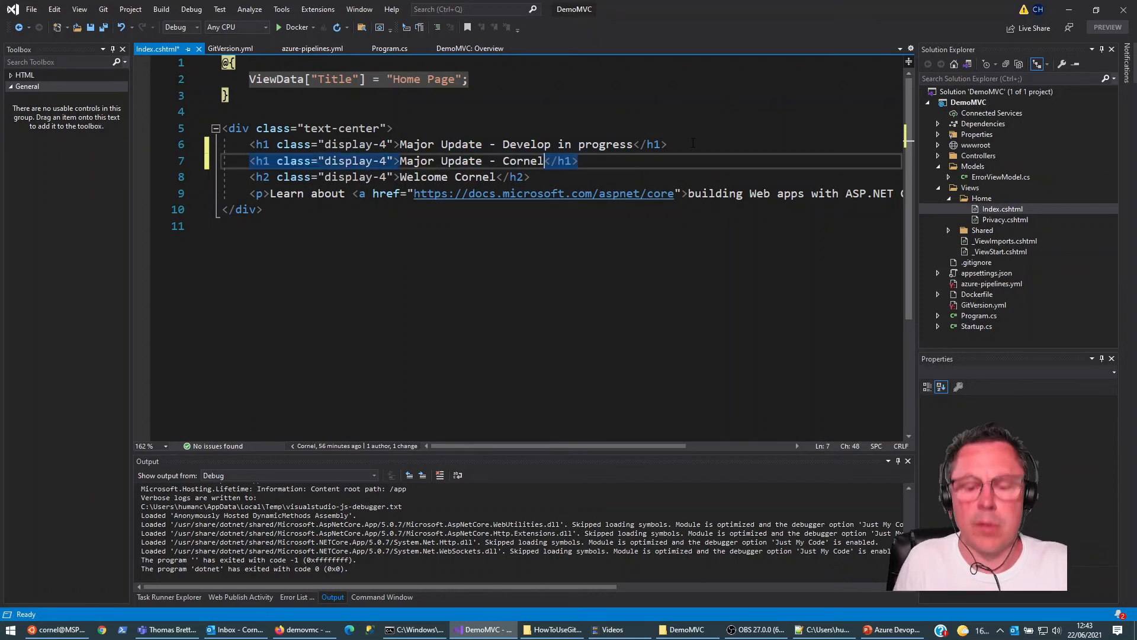
type("_Test Feaute")
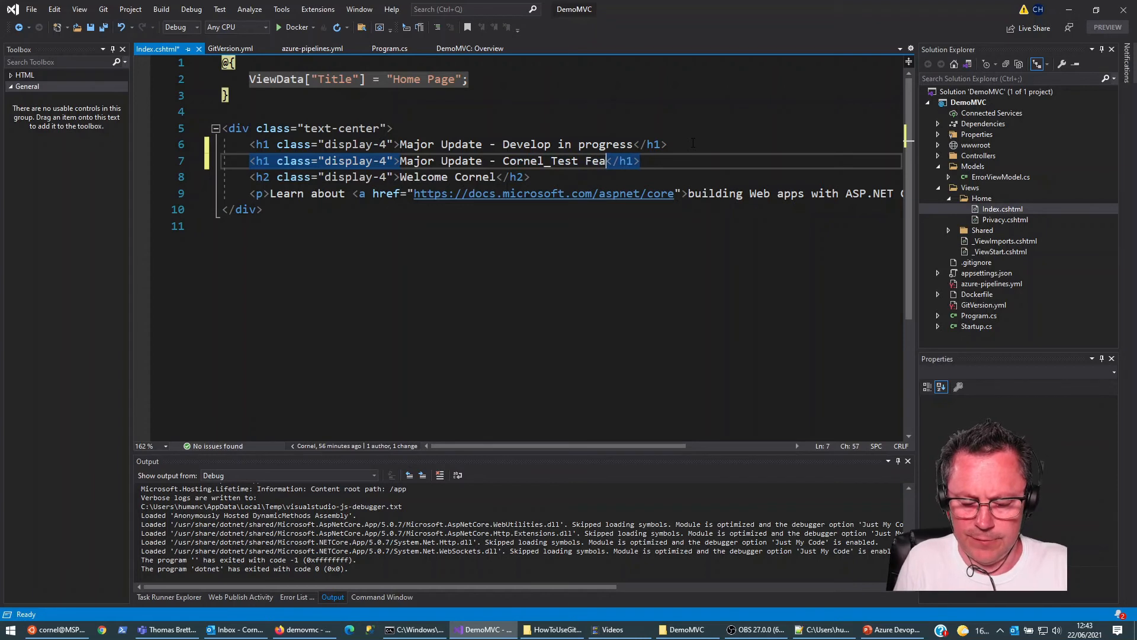
type(" WIP")
key("ctrl+s")
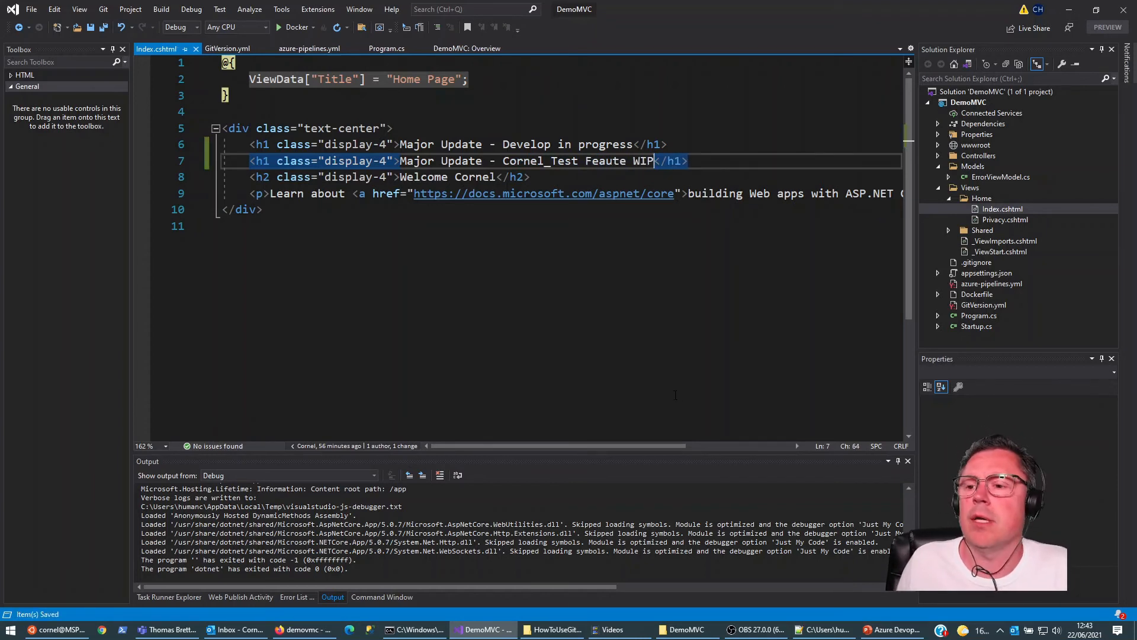
Step: Return to the command prompt and stage all changes in the DemoMVC repository
left_click(401, 632)
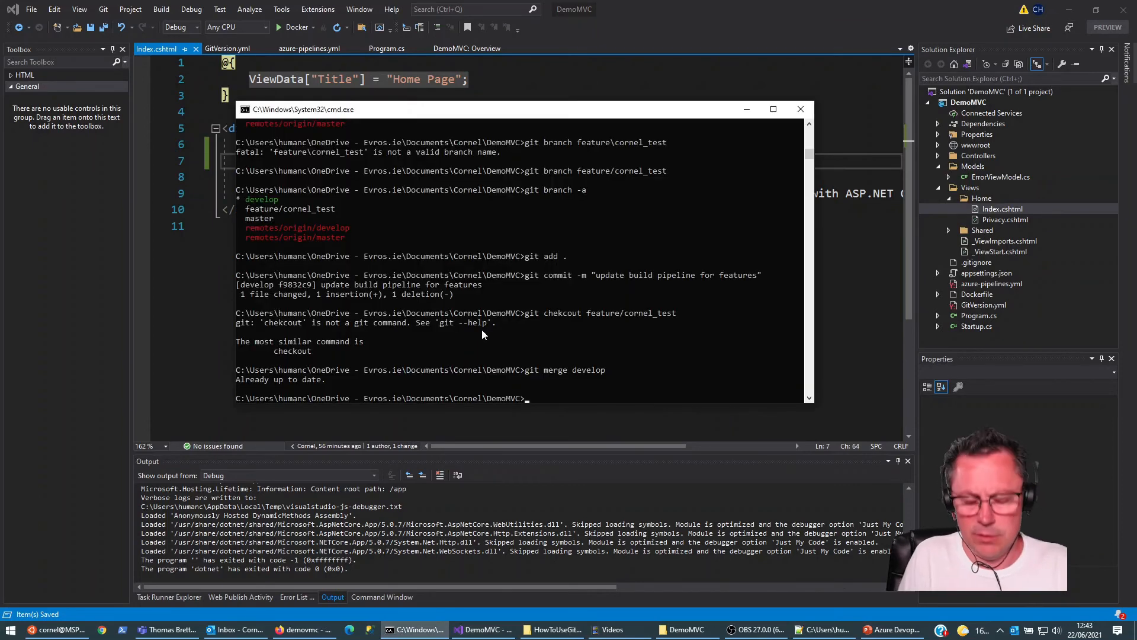
type("git add")
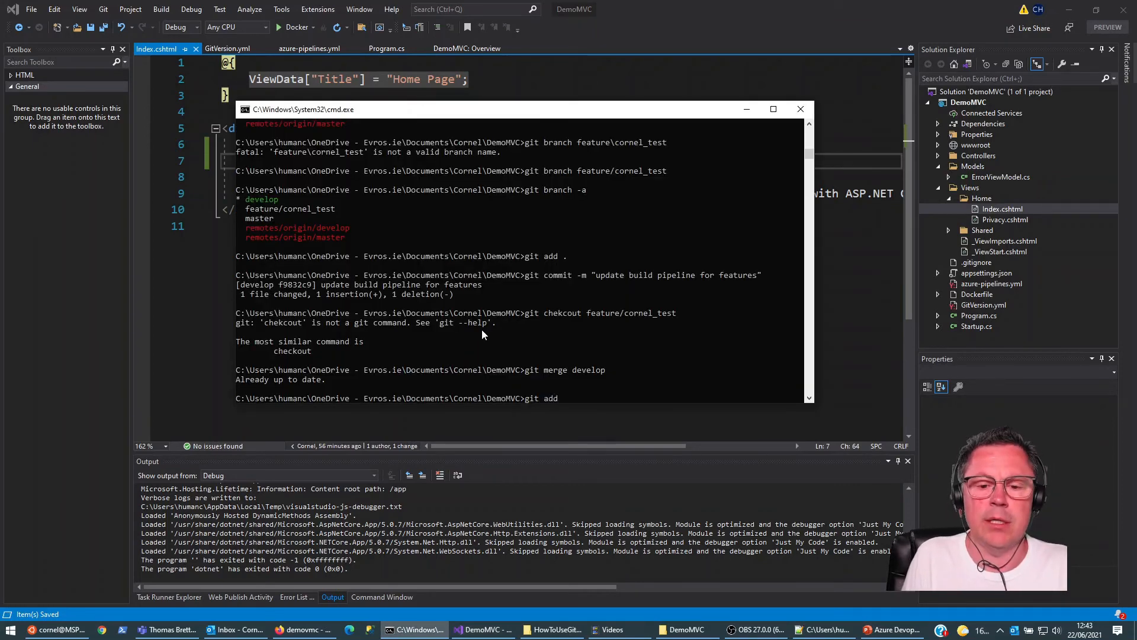
type(" .")
key("Return")
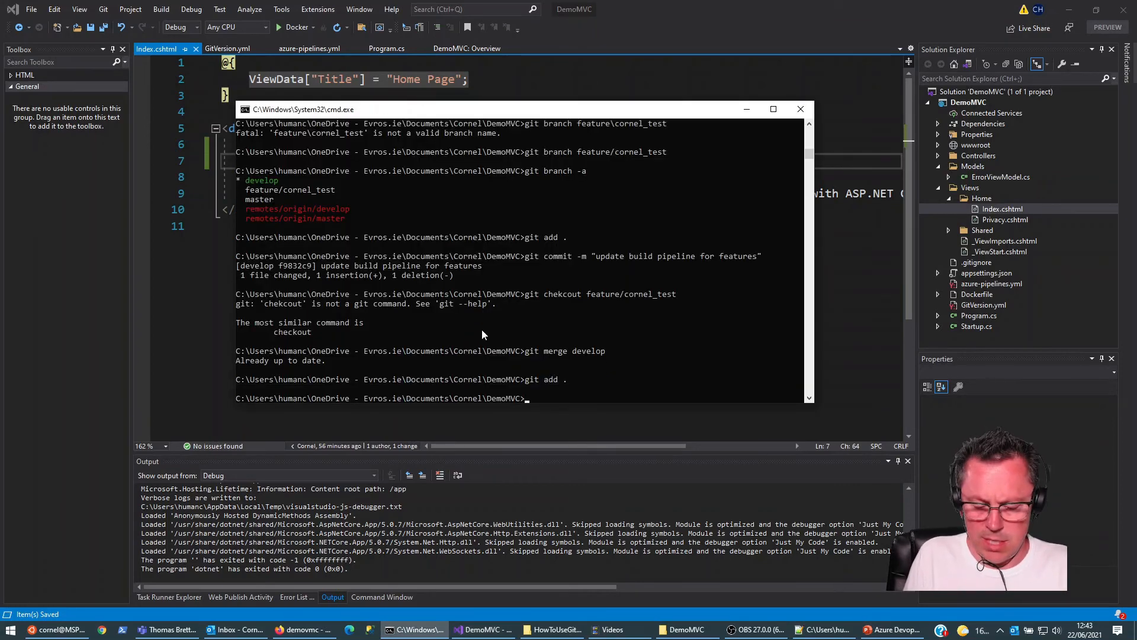
Step: Commit the staged changes with the message "Feature Edit 1" and push them to the remote repository
type("git")
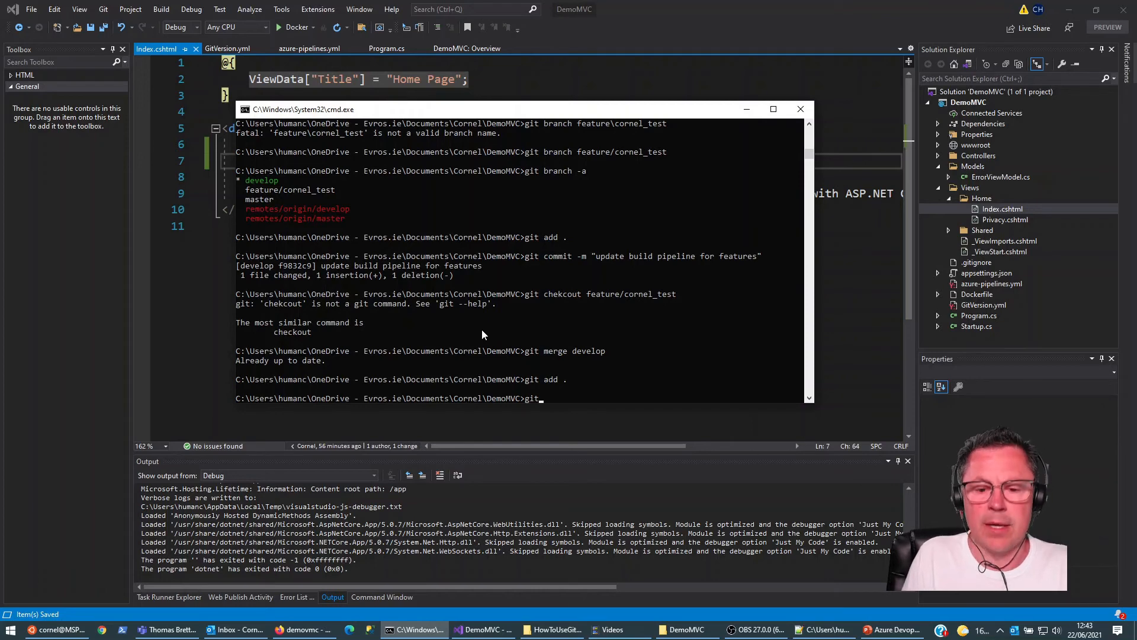
type(" commit -")
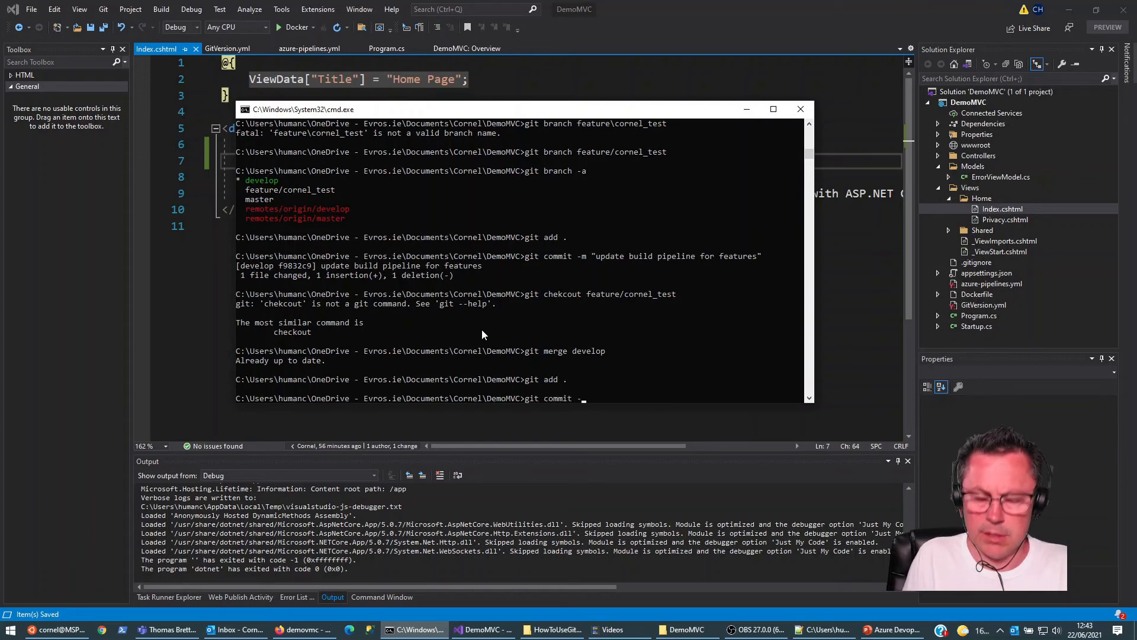
type("m \"Feaute")
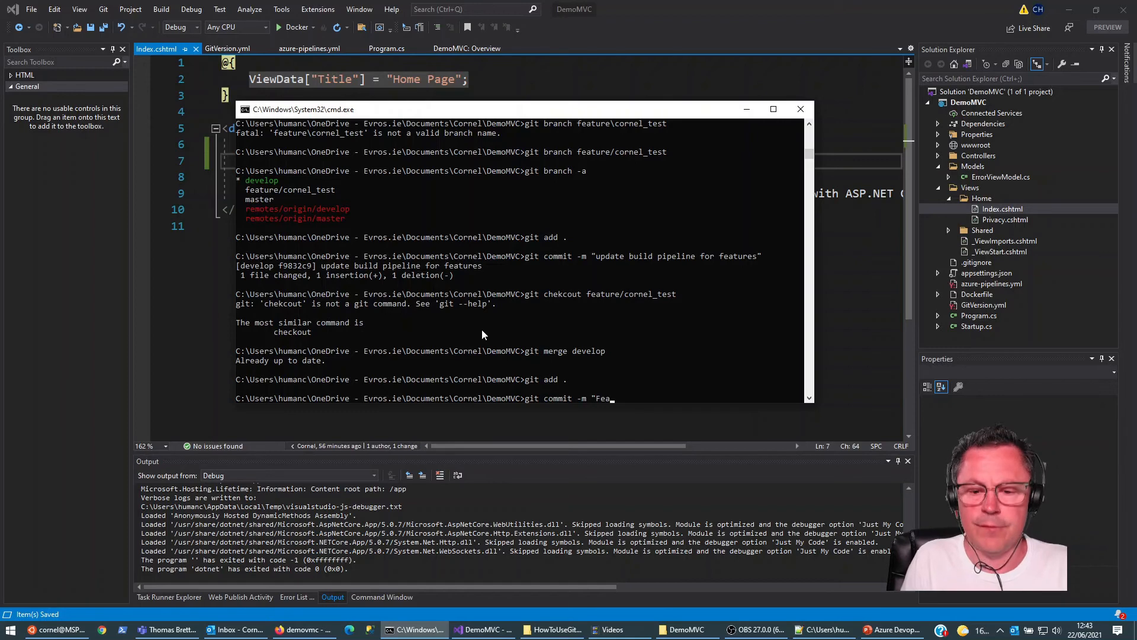
key("BackSpace")
key("BackSpace")
key("BackSpace")
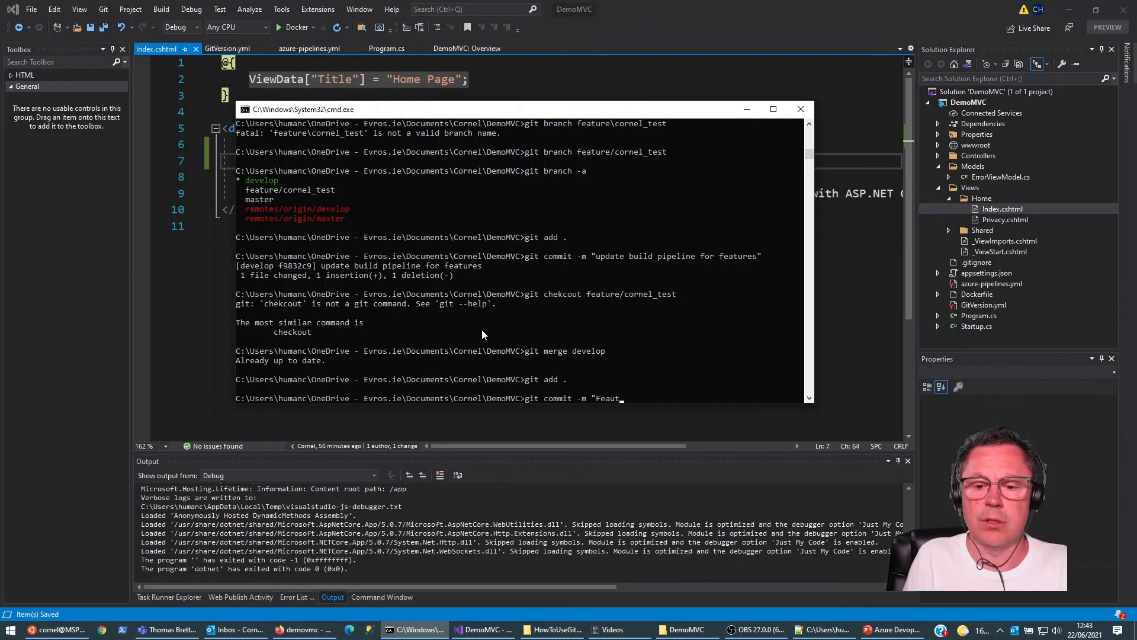
type("ture")
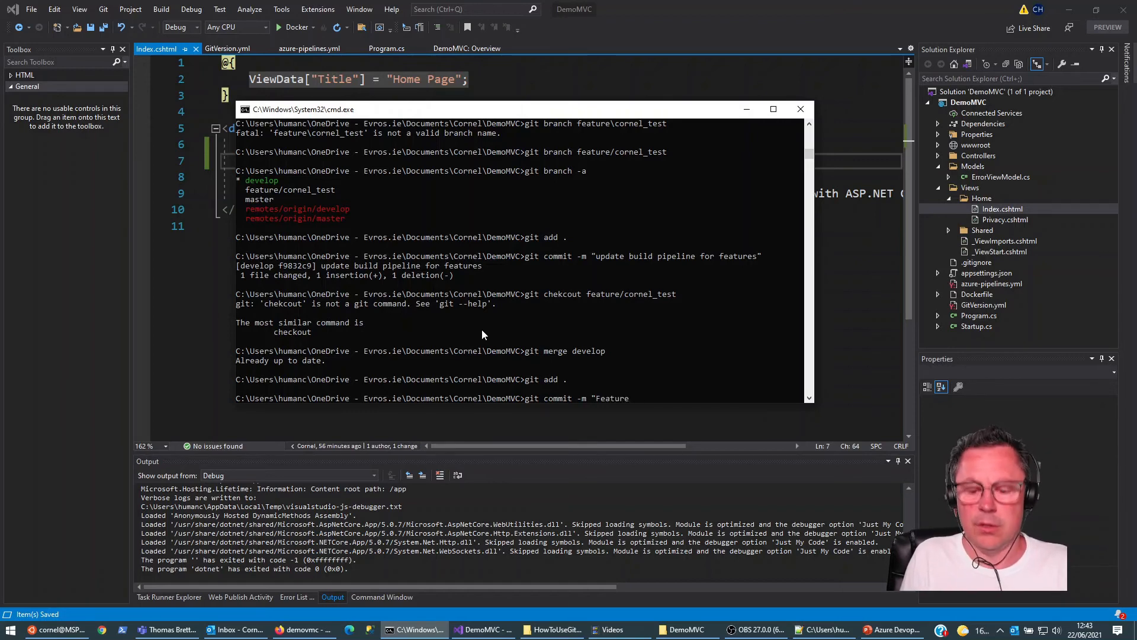
type(" Edit 1\"")
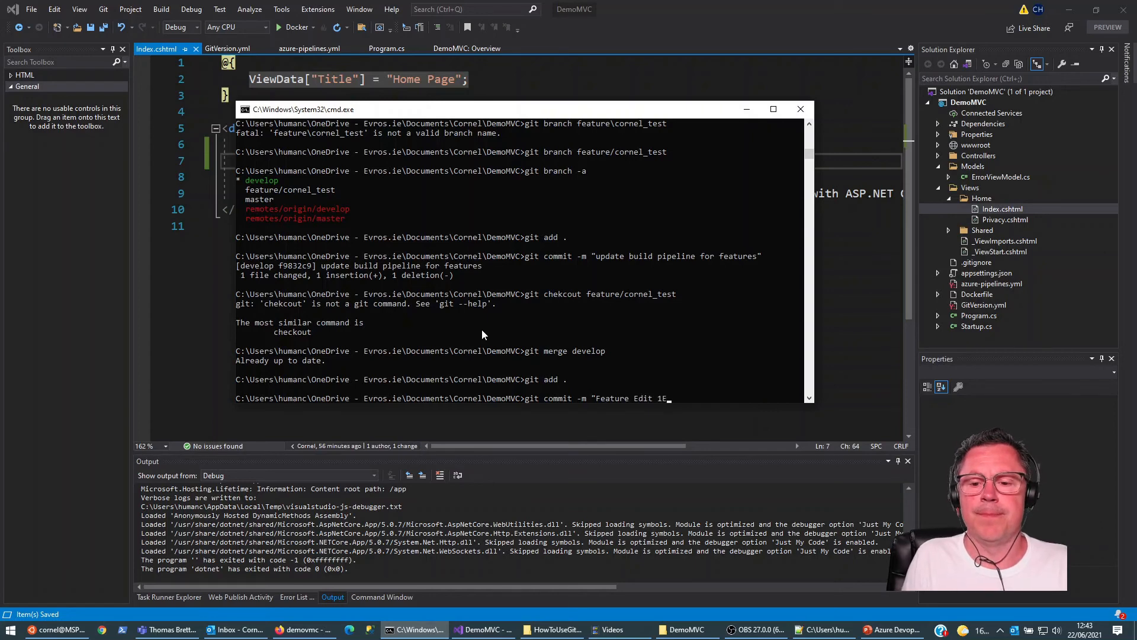
key("Return")
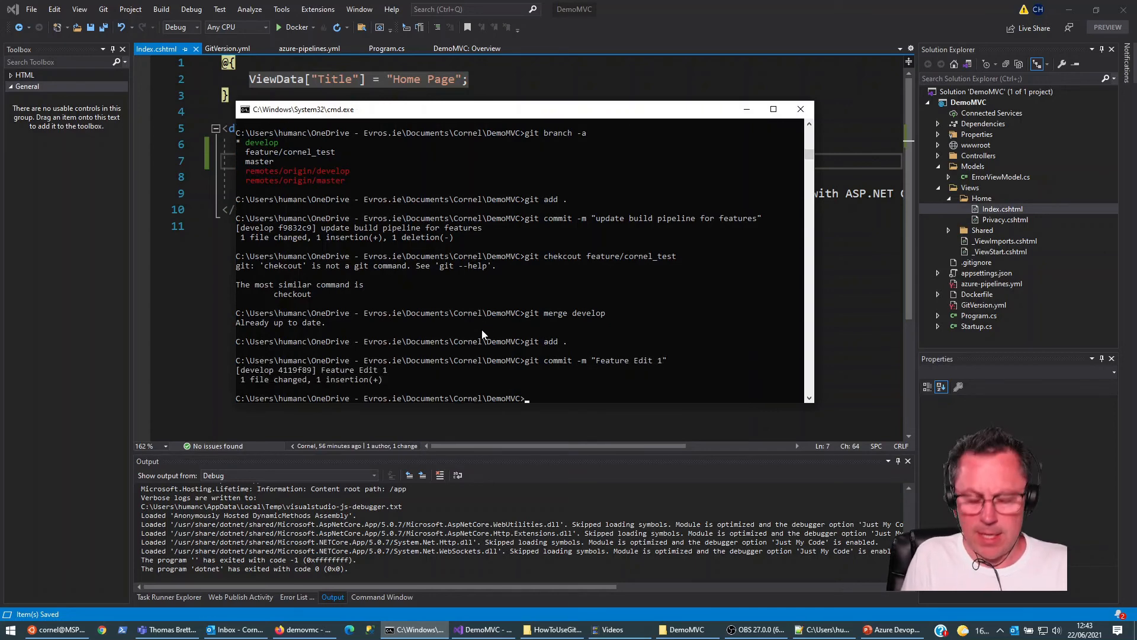
type("git push")
key("Return")
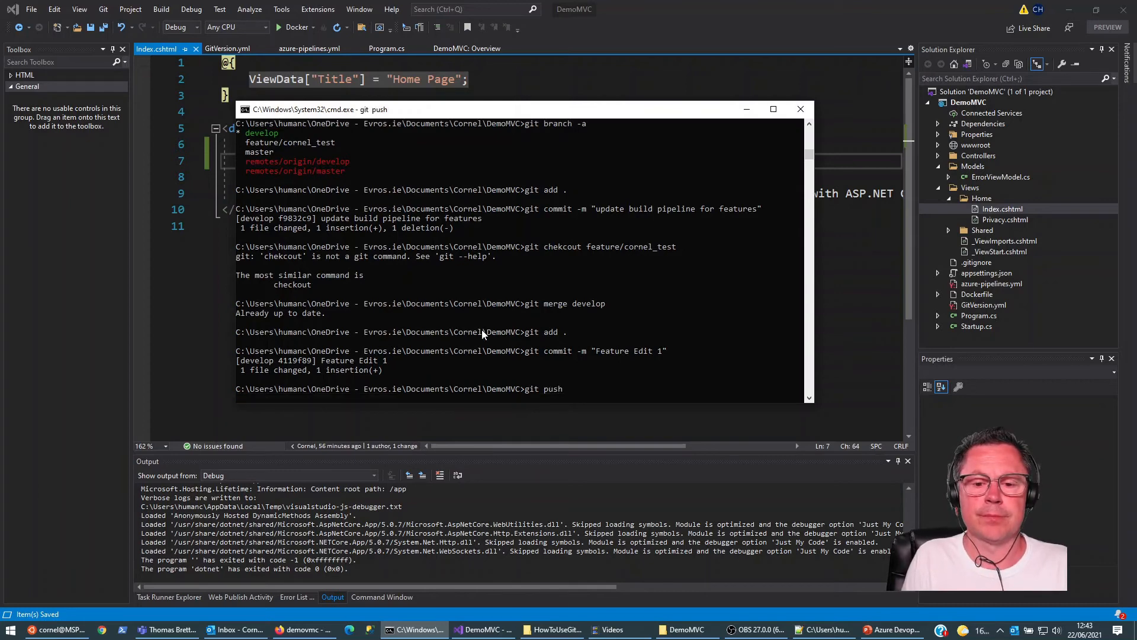
Step: List all local and remote branches to check which branch is current
left_click(595, 323)
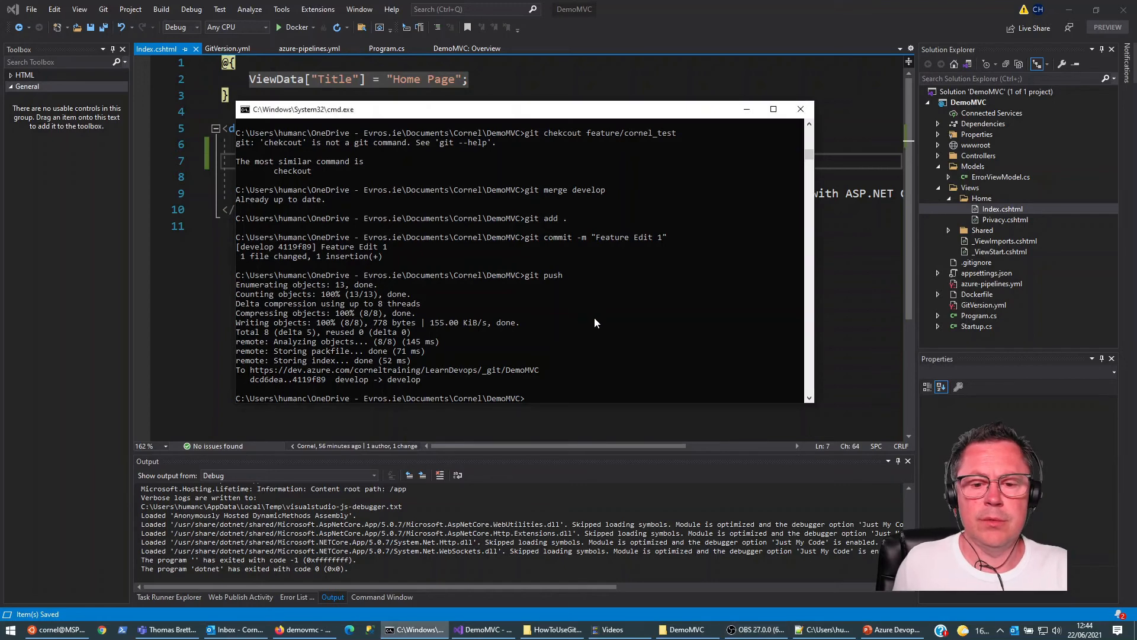
type("git branch -a")
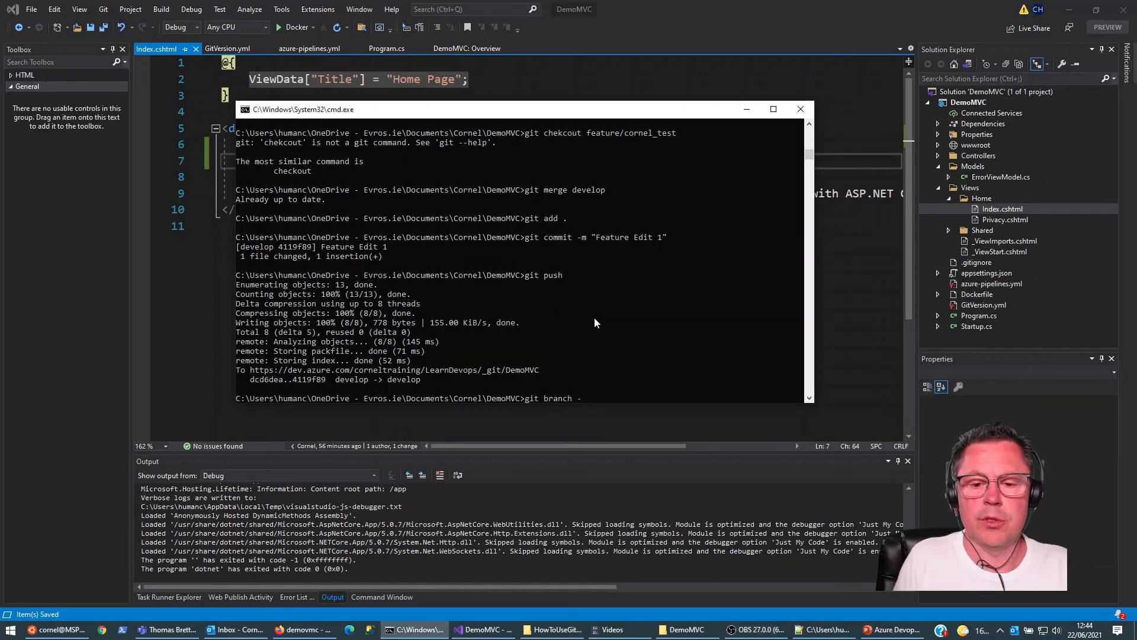
key("Return")
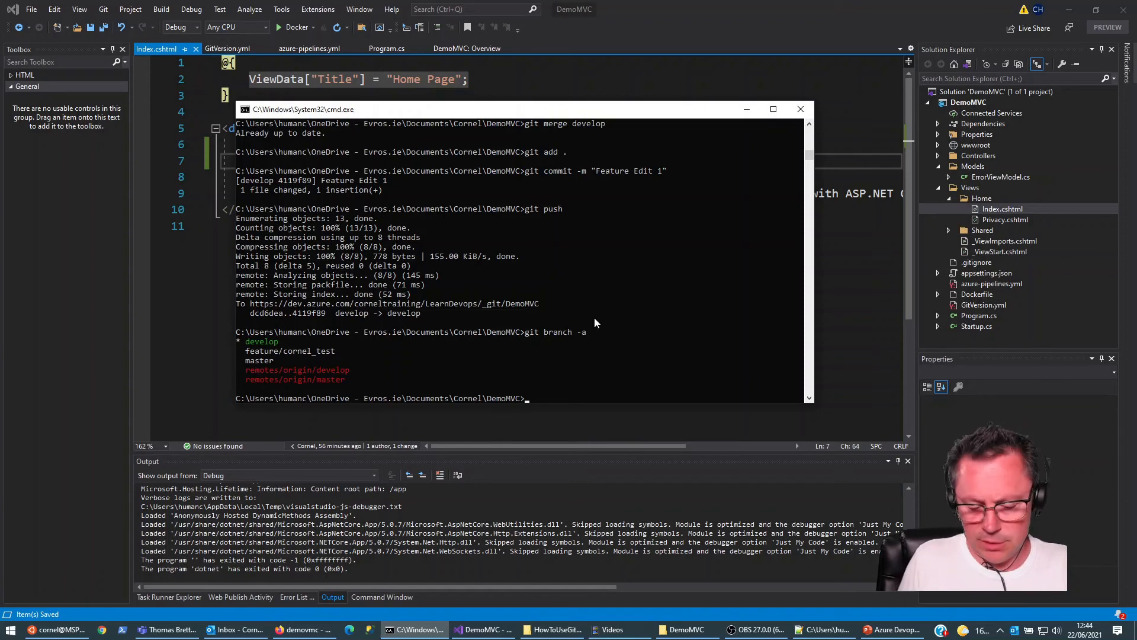
Step: Check out the develop branch
type("git checkjou")
key("BackSpace")
key("BackSpace")
key("BackSpace")
type("out")
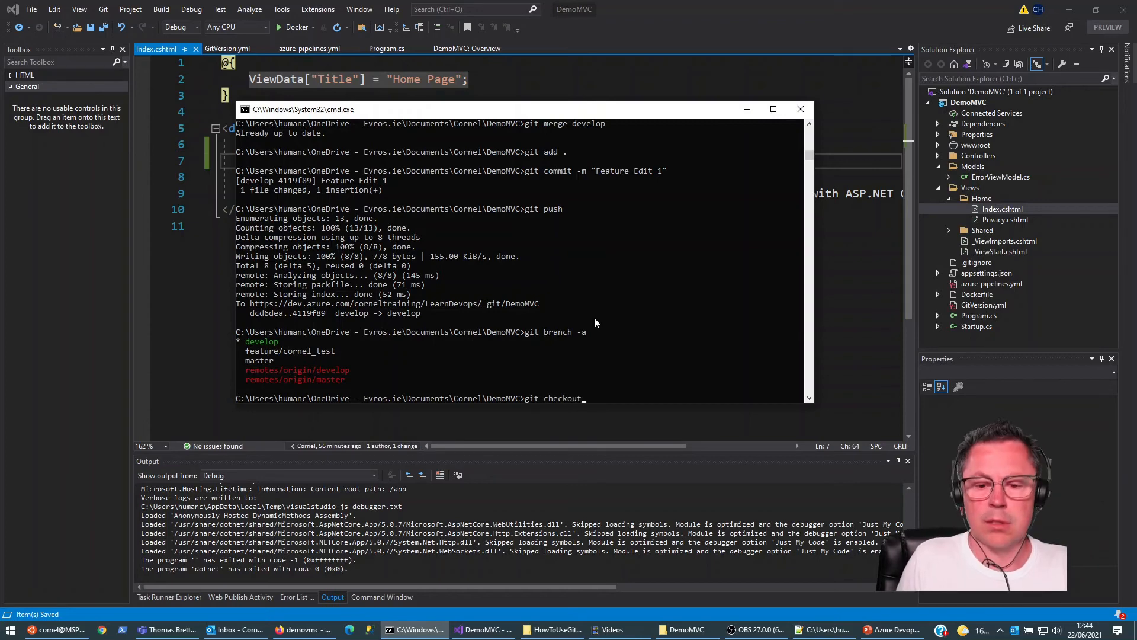
type(" de")
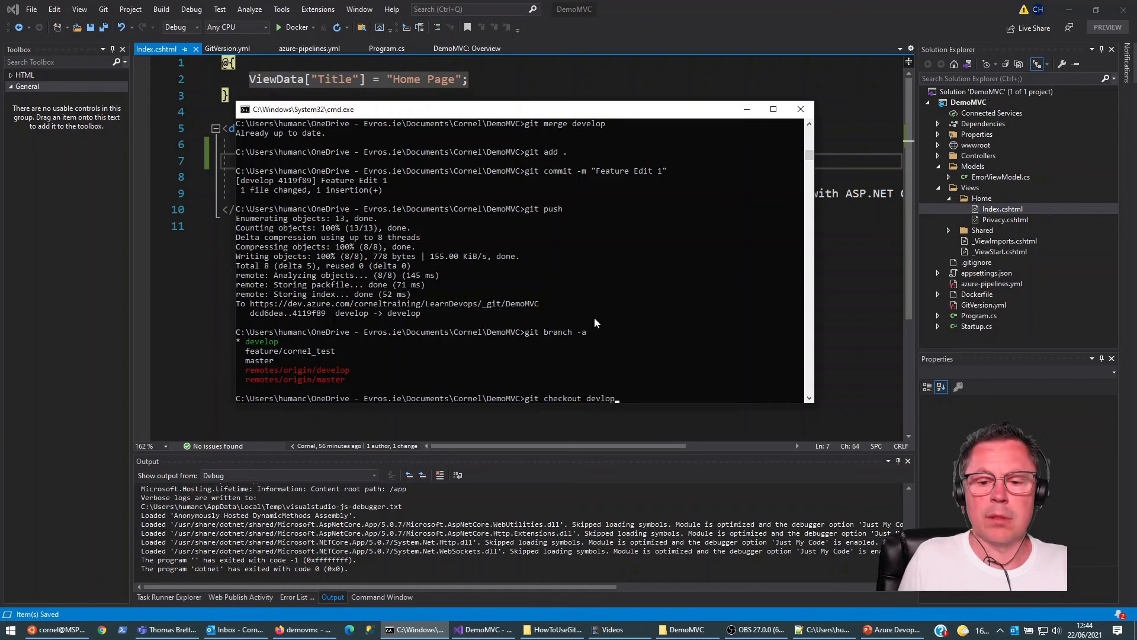
type("velop")
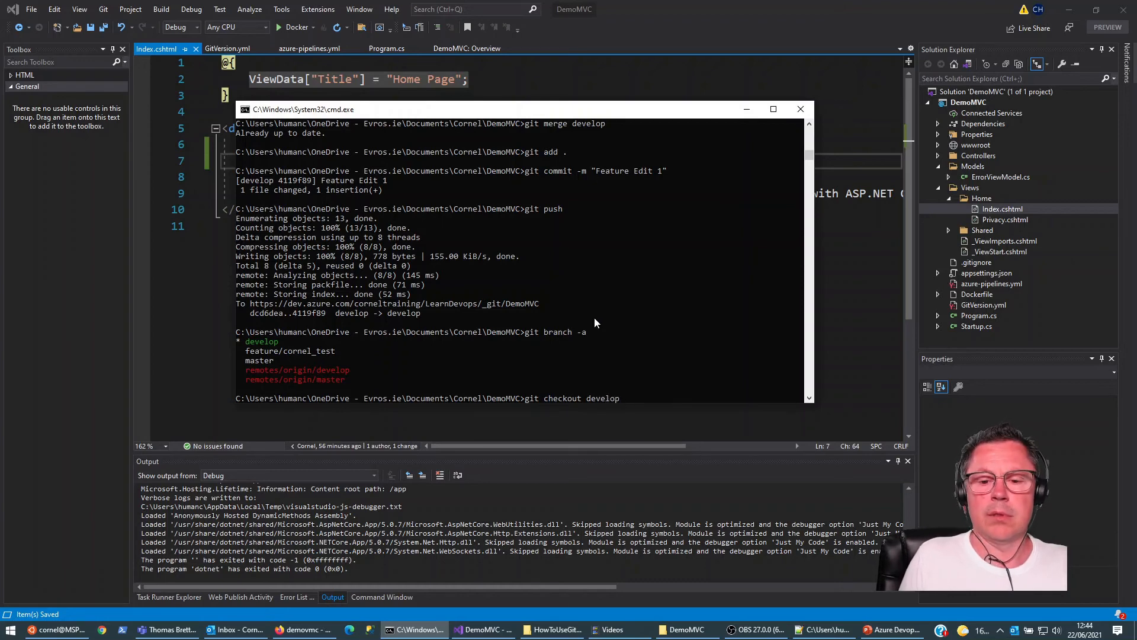
key("Return")
Step: Merge the feature test branch into develop
type("git merge feature")
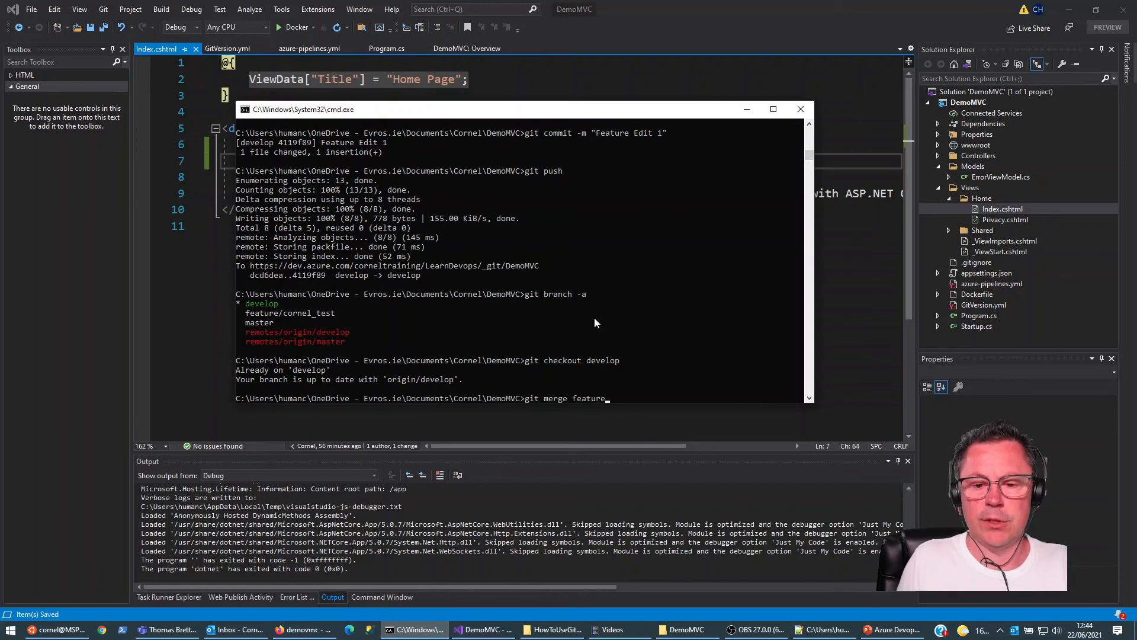
type("/cornel")
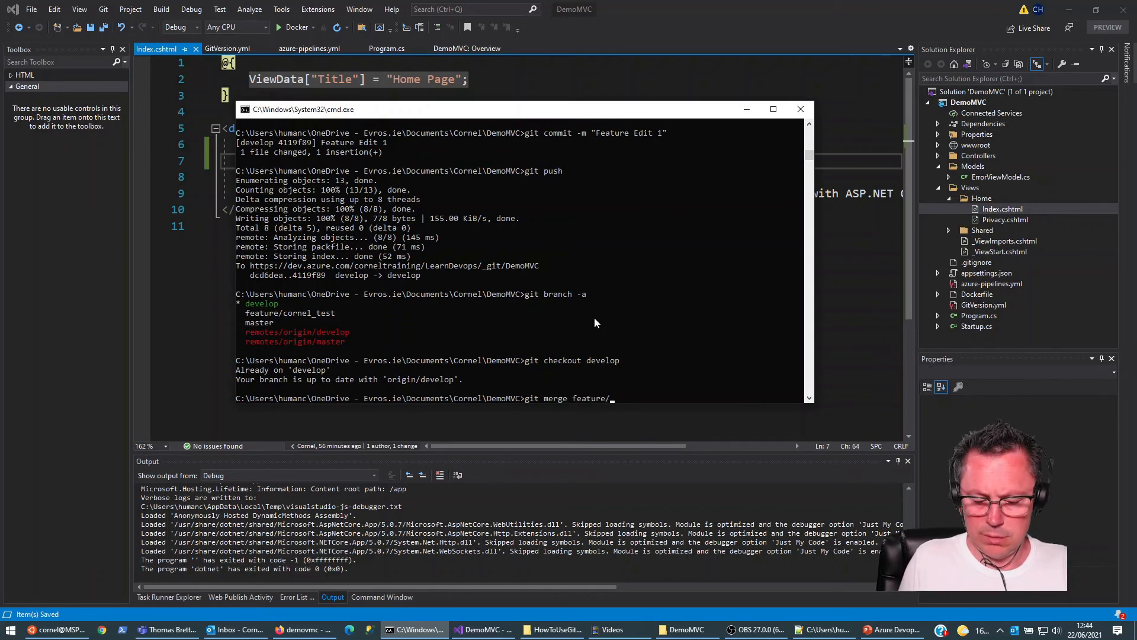
type("_test")
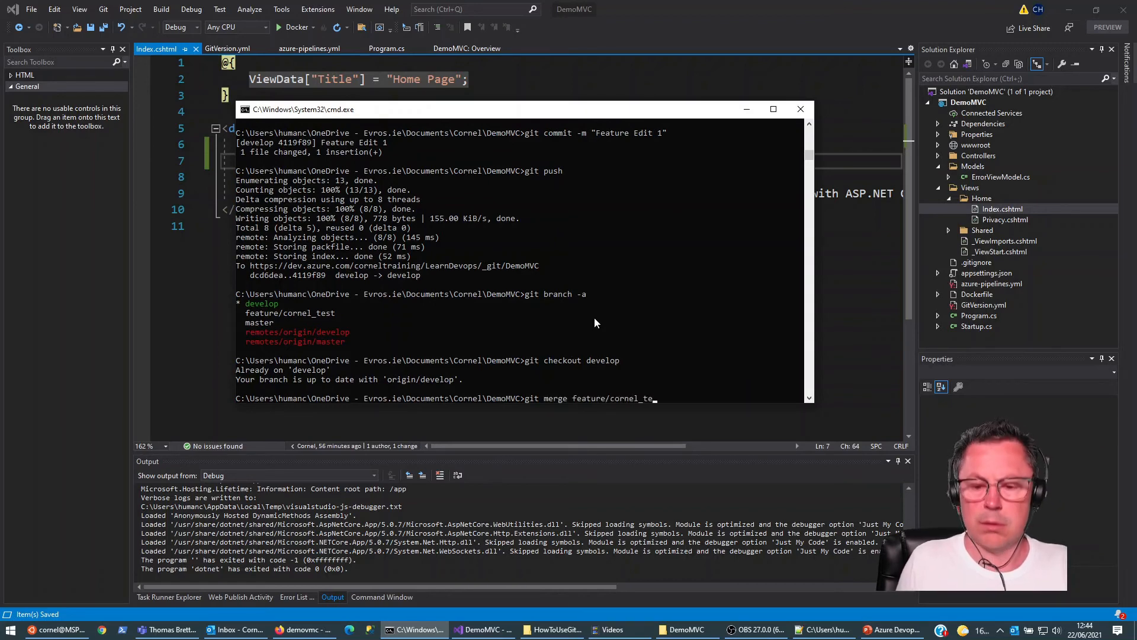
key("Return")
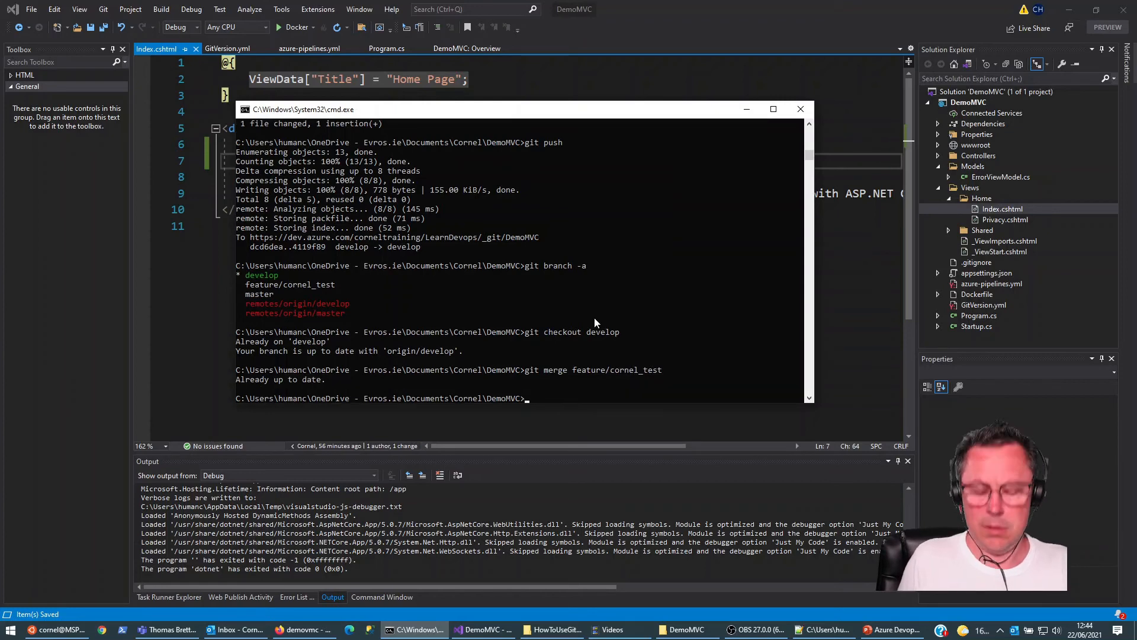
Step: Check out the master branch and merge develop into it
type("git che")
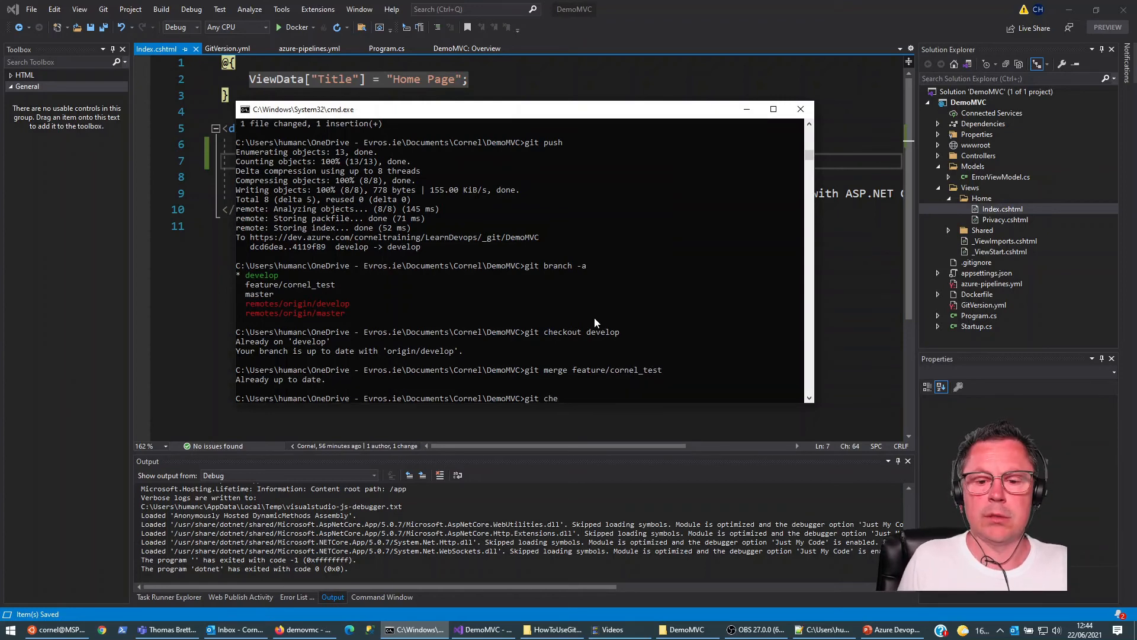
type("ckpuit")
key("BackSpace")
type("out master")
key("Return")
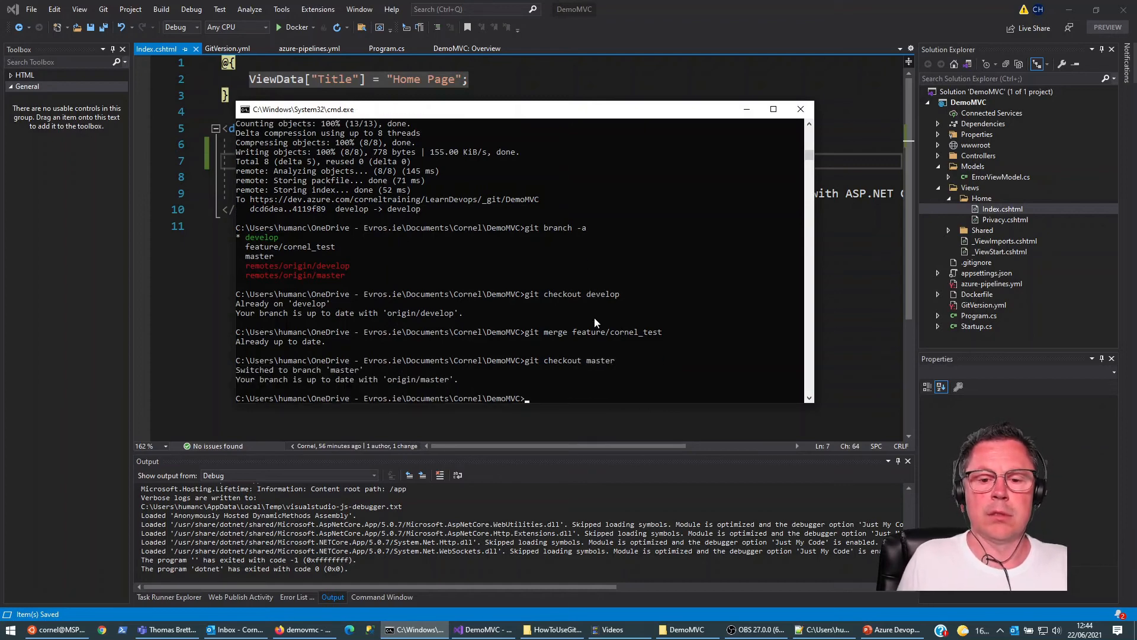
type("git merge develop")
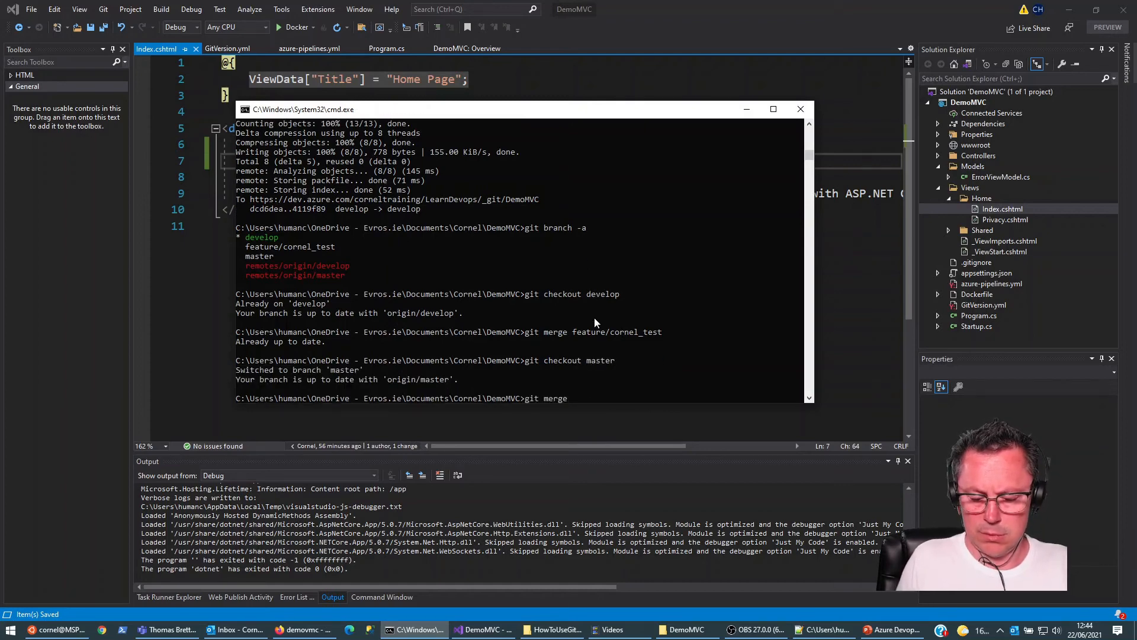
key("Return")
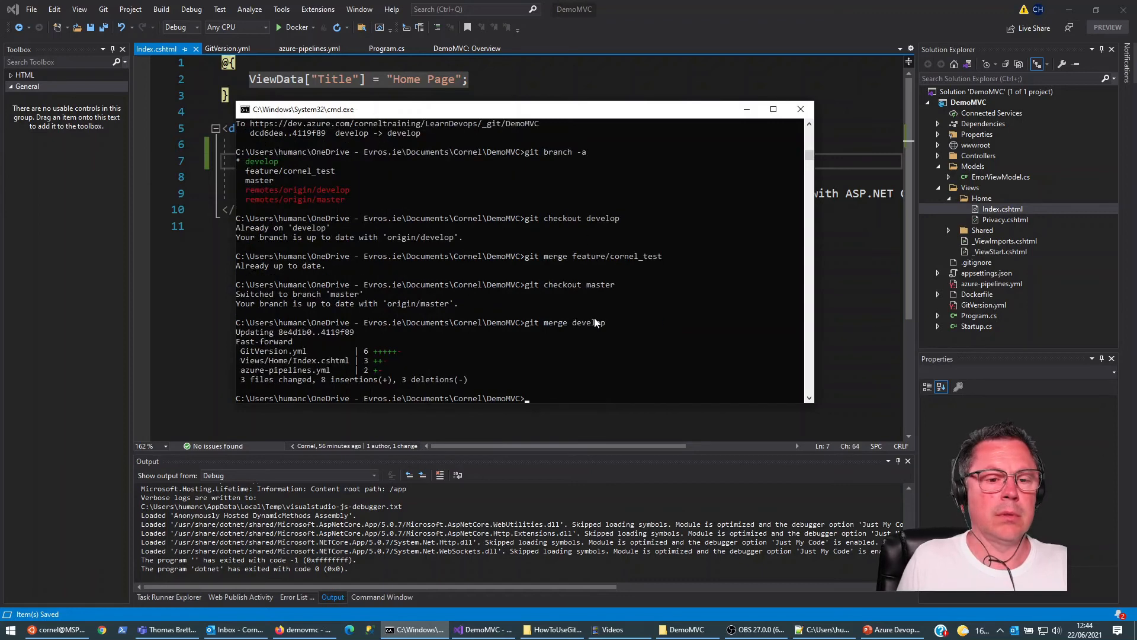
Step: Try to list the repository's tags with "git tag list" and "git tags list"
type("git ta")
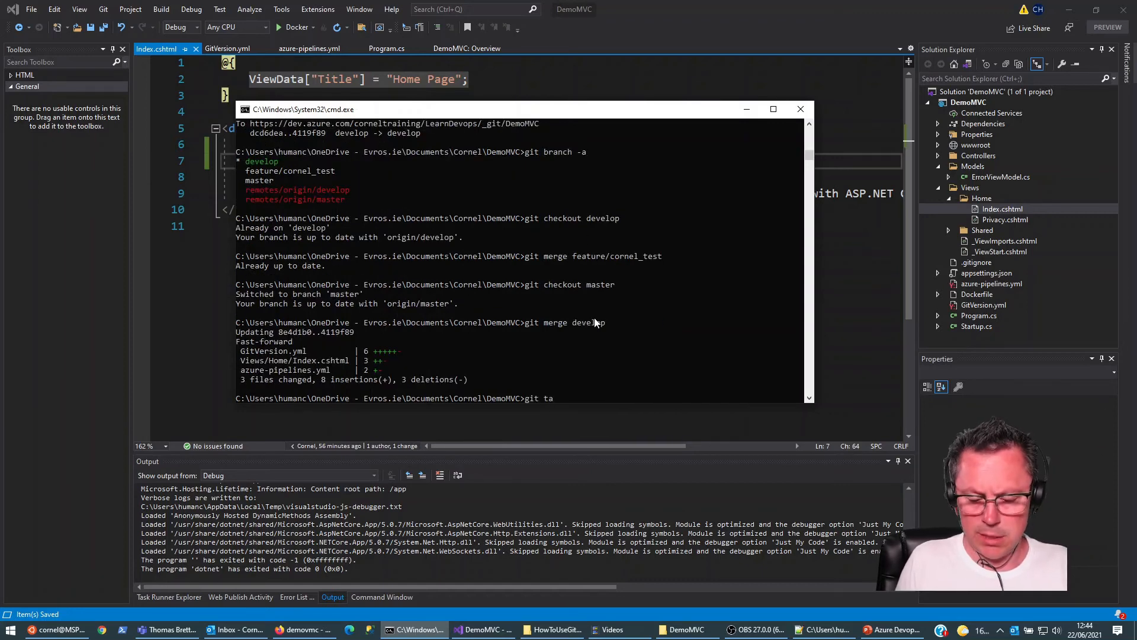
type("g list")
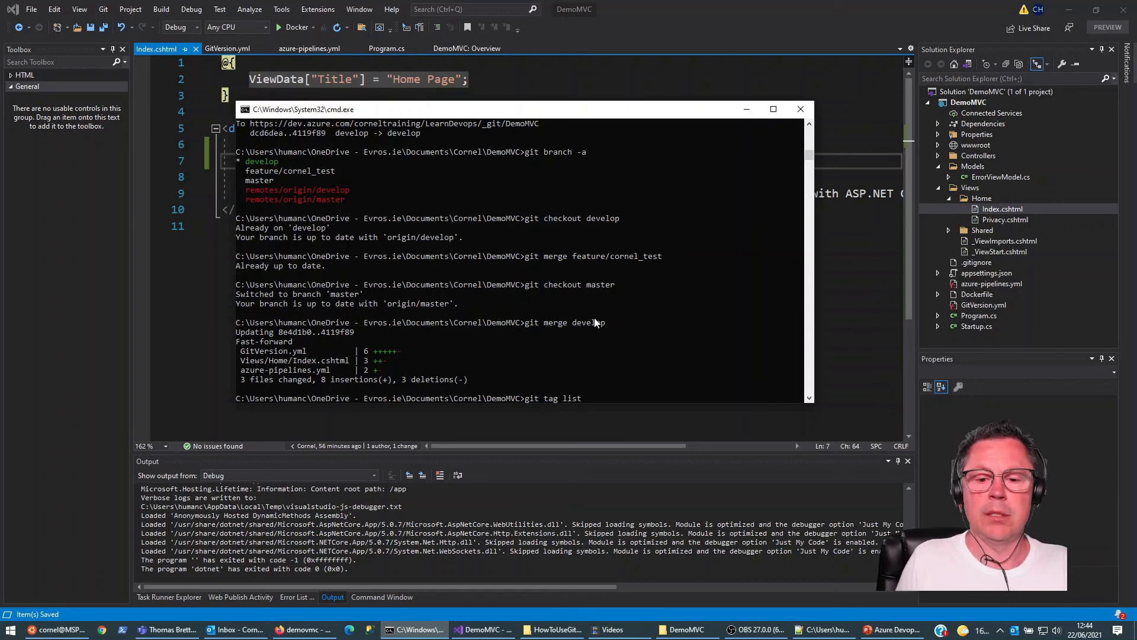
key("Return")
key("Up")
key("Left")
key("Left")
key("Left")
key("Left")
key("Left")
type("s")
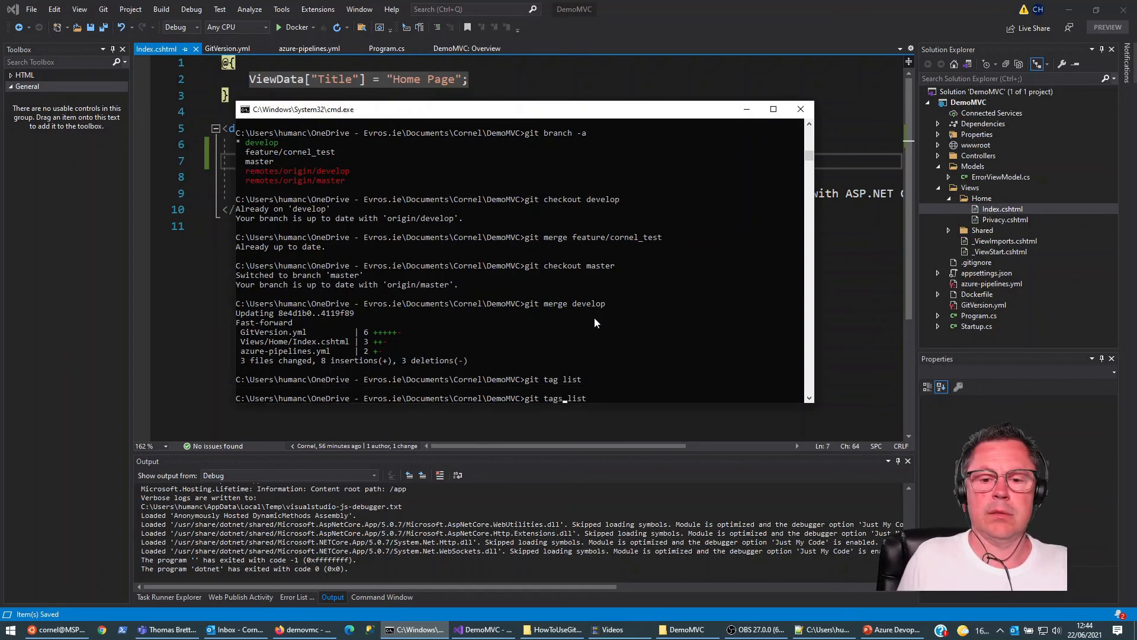
key("Return")
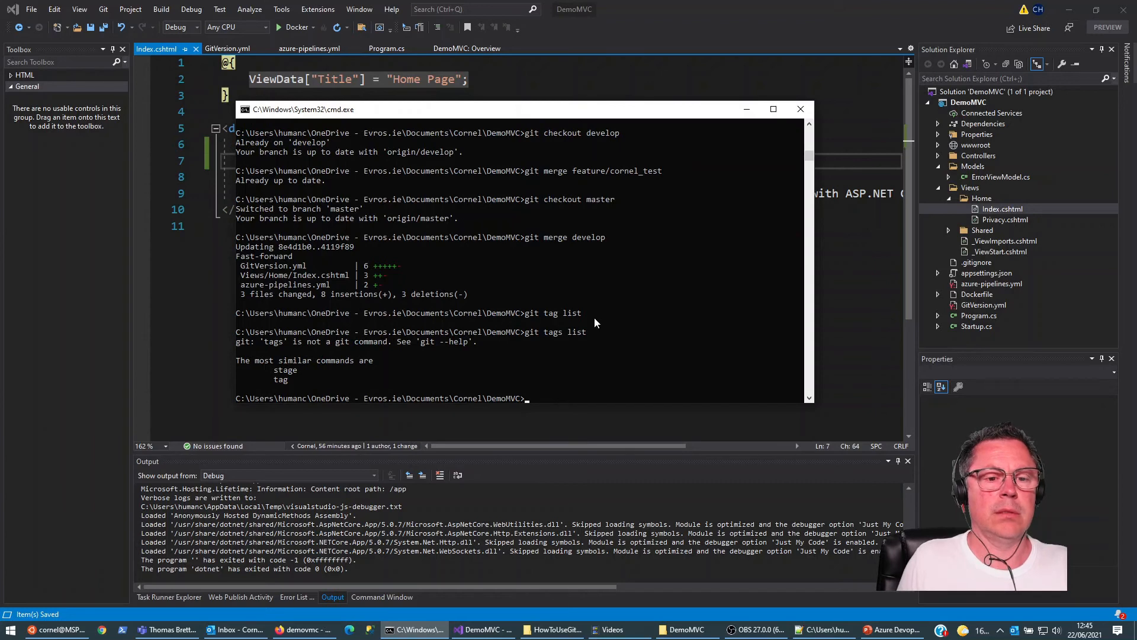
Step: List the repository's existing tags with the plain git tag command
key("Up")
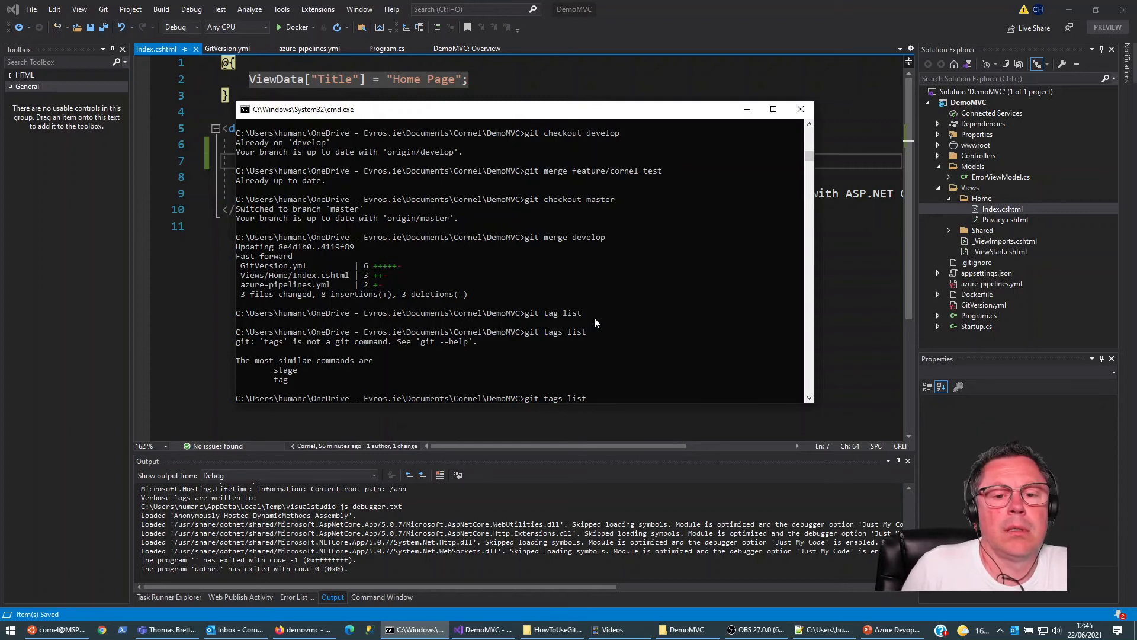
key("BackSpace")
key("BackSpace")
key("BackSpace")
key("BackSpace")
key("BackSpace")
key("BackSpace")
key("BackSpace")
key("BackSpace")
key("BackSpace")
key("BackSpace")
key("BackSpace")
key("BackSpace")
key("BackSpace")
type("git tag")
key("Return")
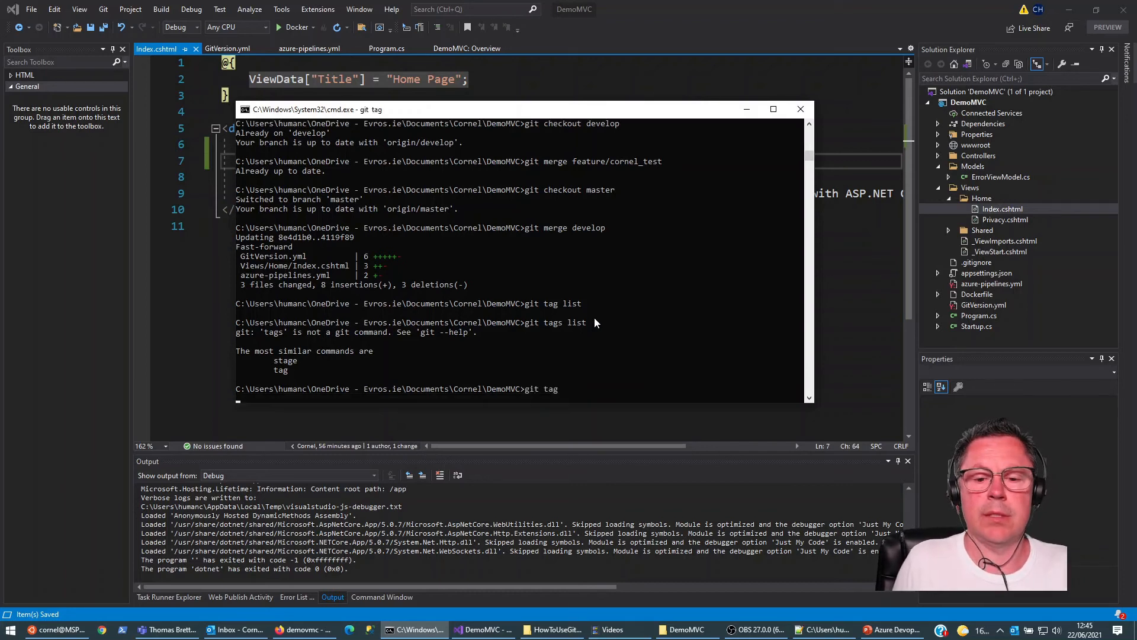
Step: Delete the mistakenly created git tag named "list"
key("Up")
type("-d list")
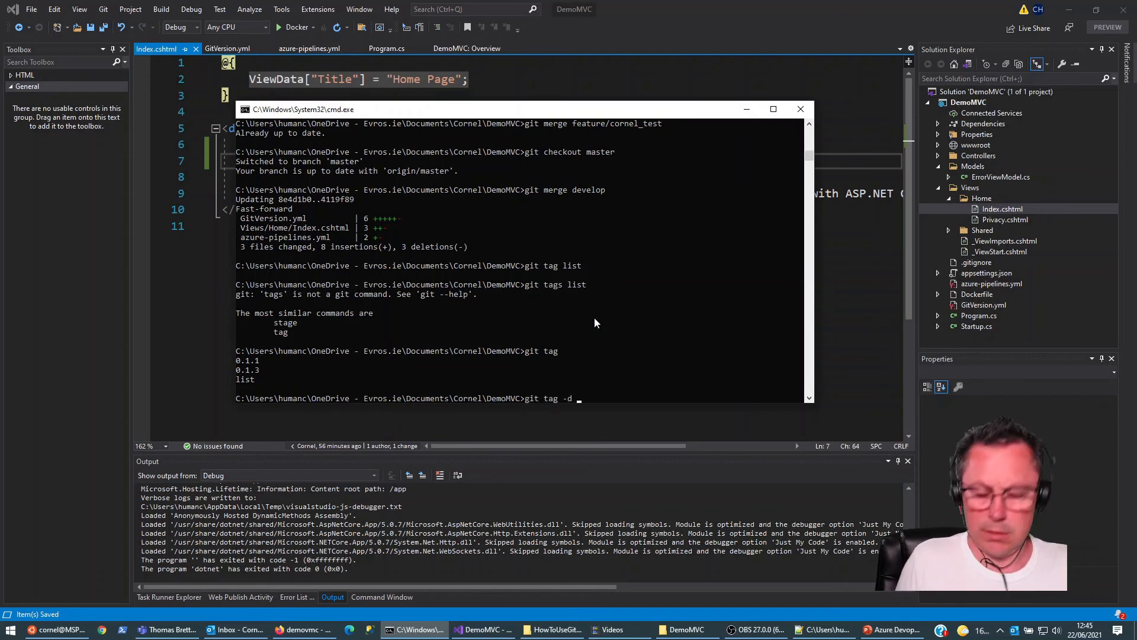
key("Return")
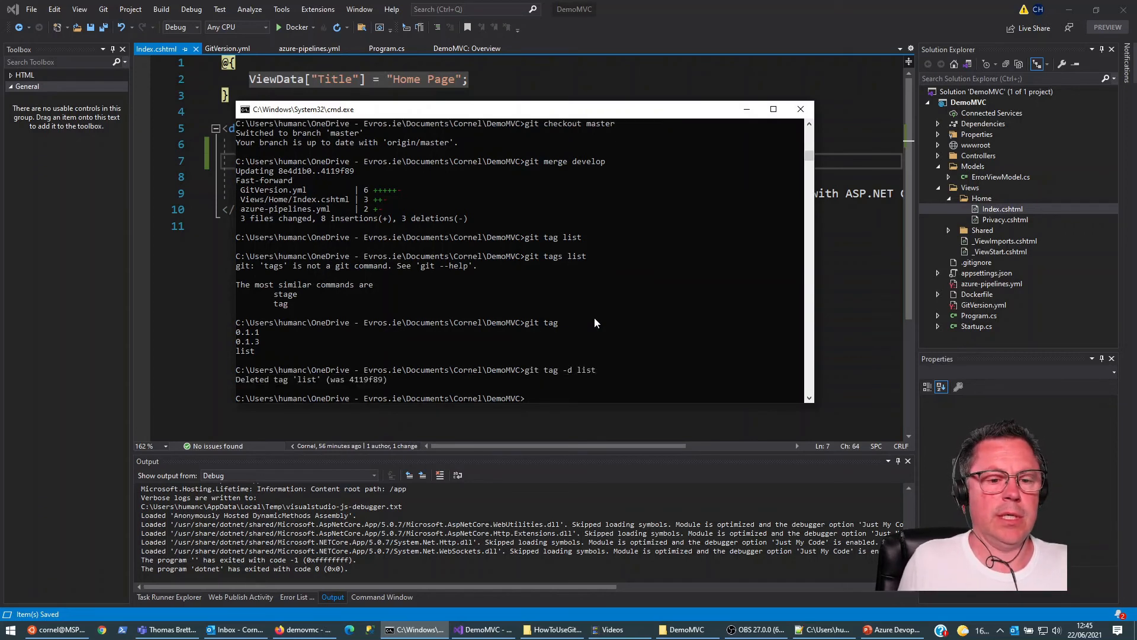
Step: Tag the current commit on master as 0.1.4
key("Up")
key("Up")
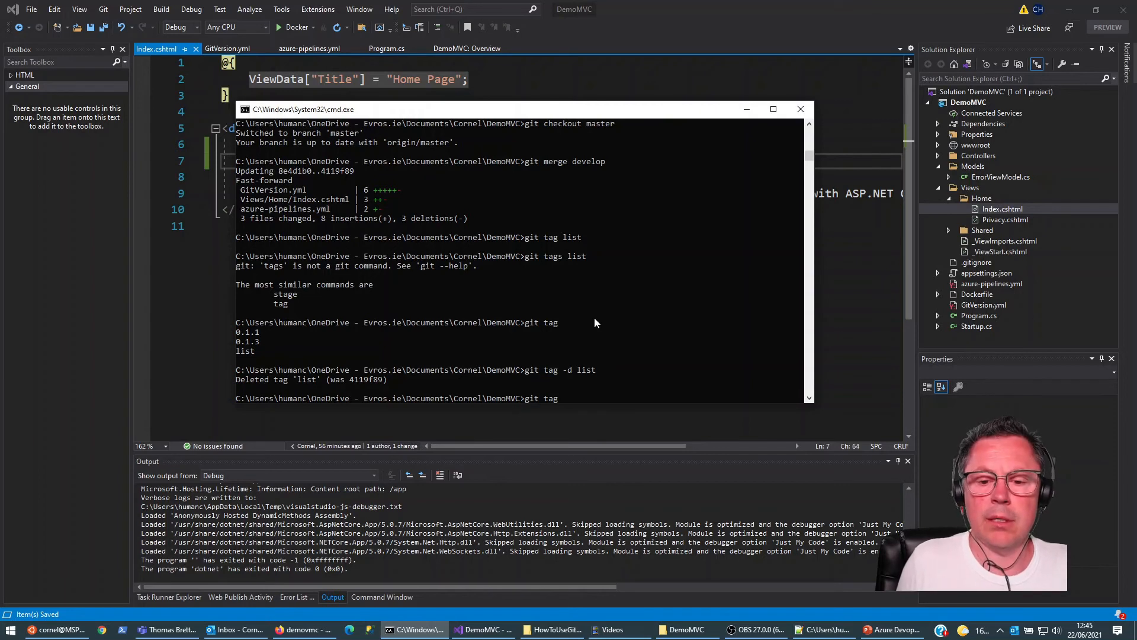
type("0.1.4")
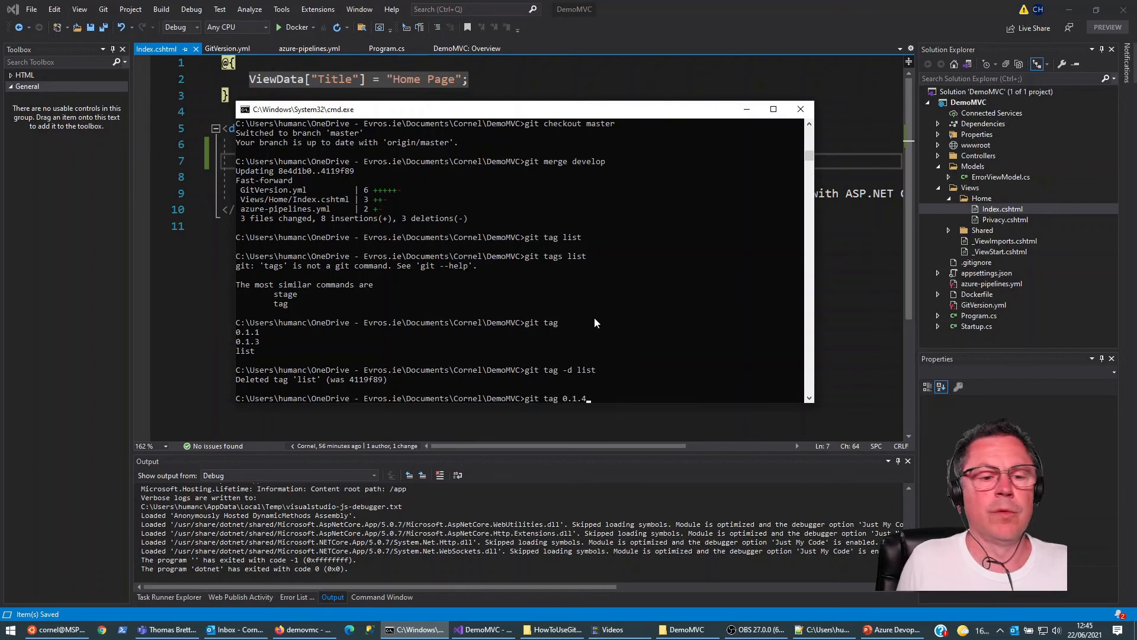
key("Return")
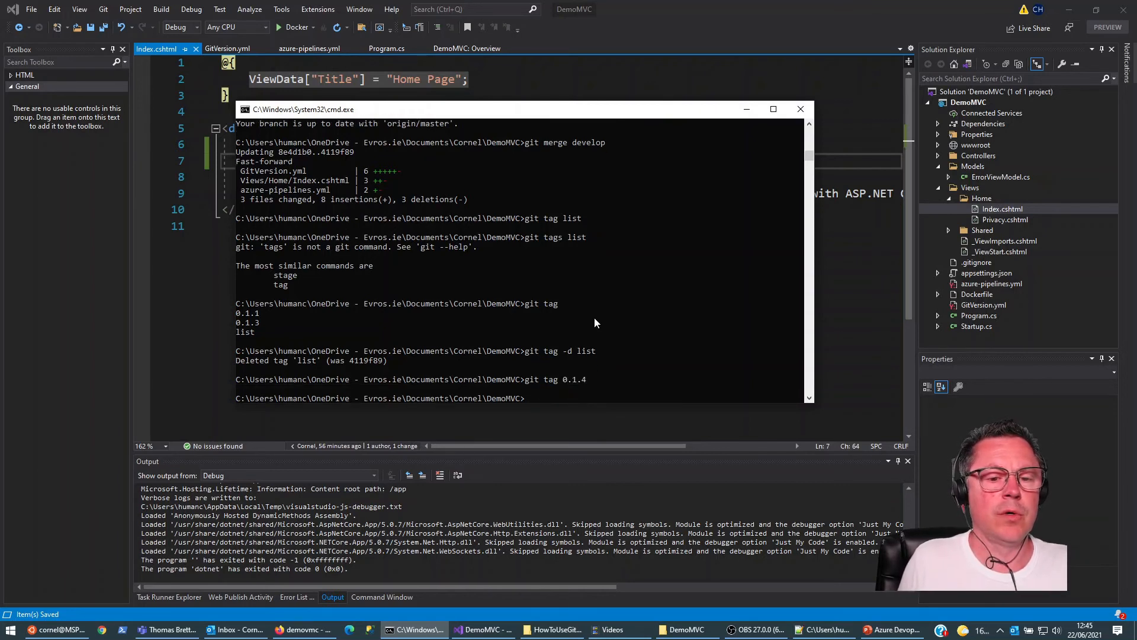
Step: Look back through the earlier git commands in the command history
type("git")
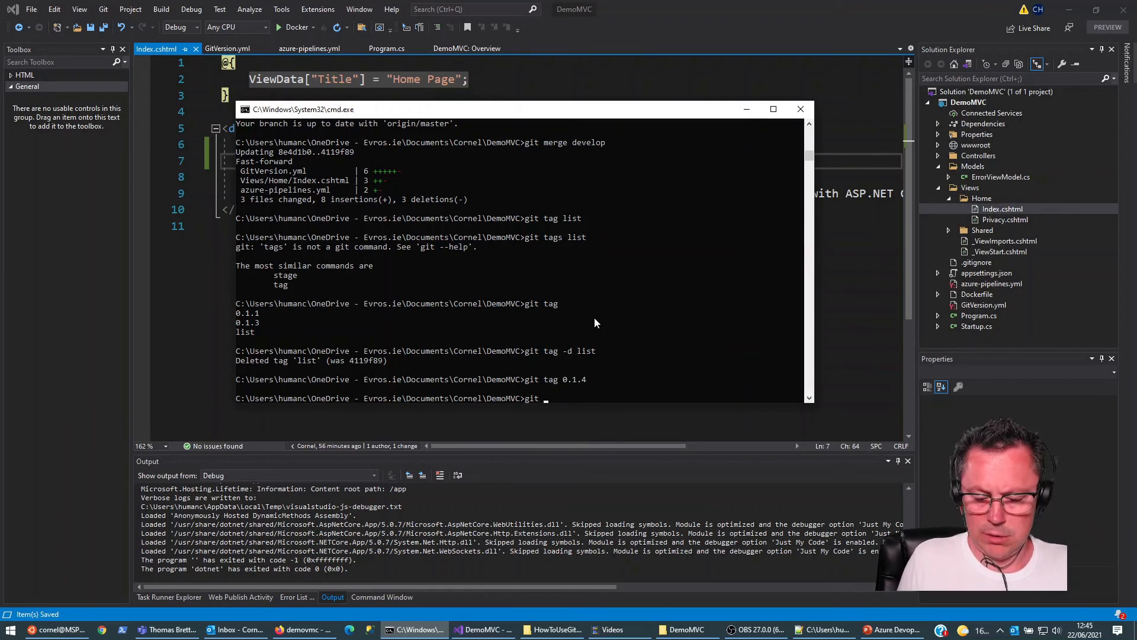
key("BackSpace")
key("BackSpace")
key("BackSpace")
key("Up")
key("Up")
key("Up")
key("Up")
key("Up")
key("Up")
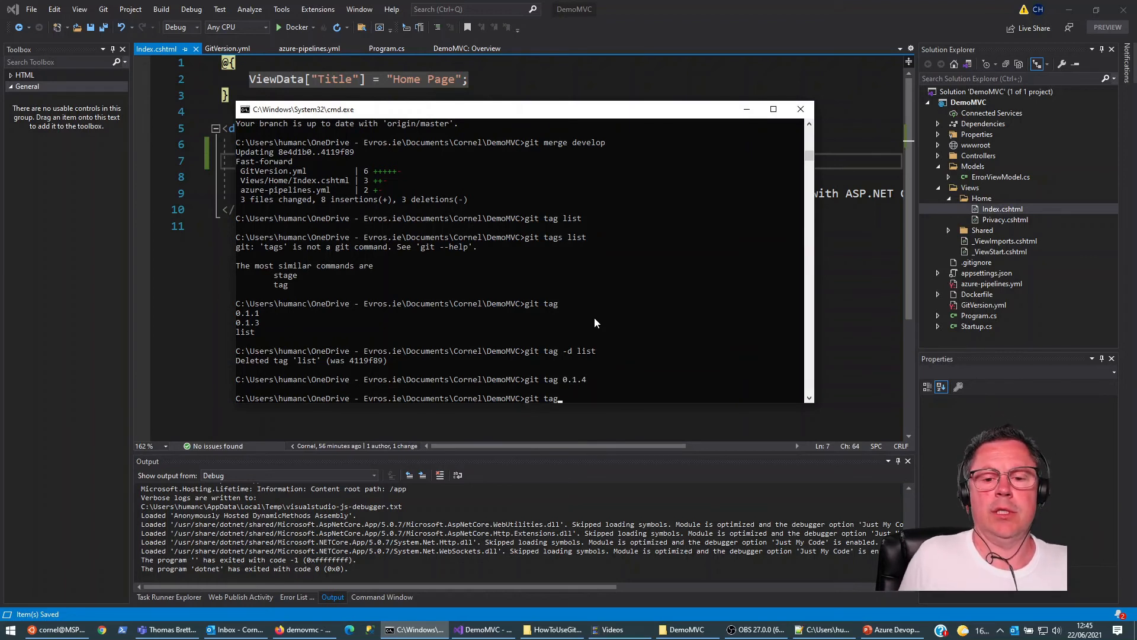
key("Up")
key("Up")
key("Up")
key("Up")
key("Up")
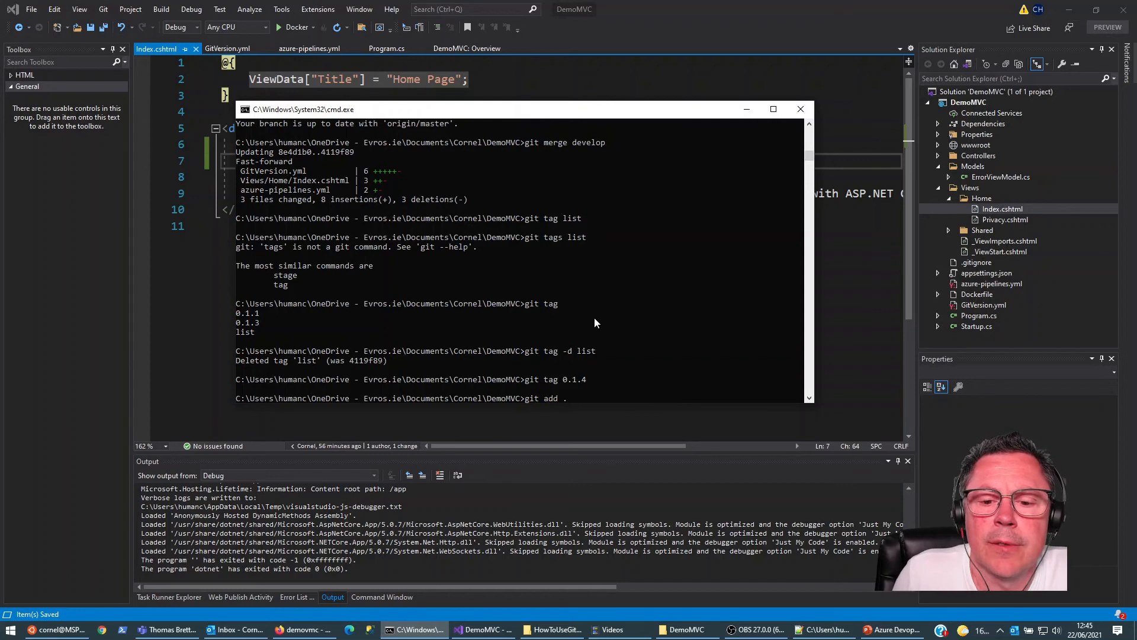
key("Up")
key("Up")
key("Up")
key("Up")
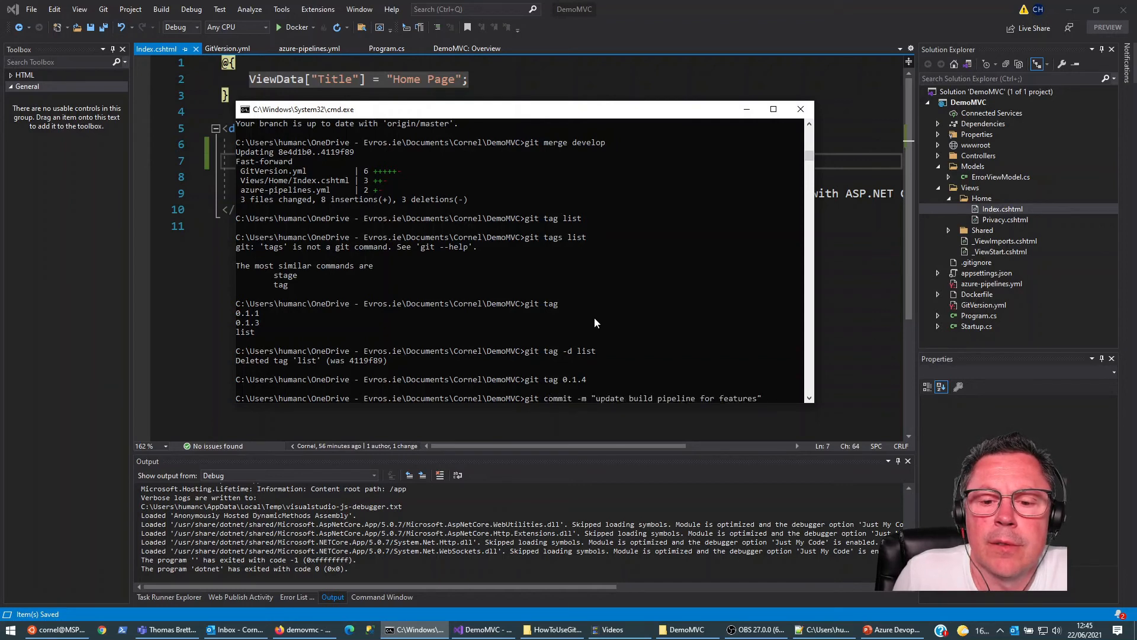
key("Up")
key("Up")
key("Up")
key("Up")
key("Up")
key("Up")
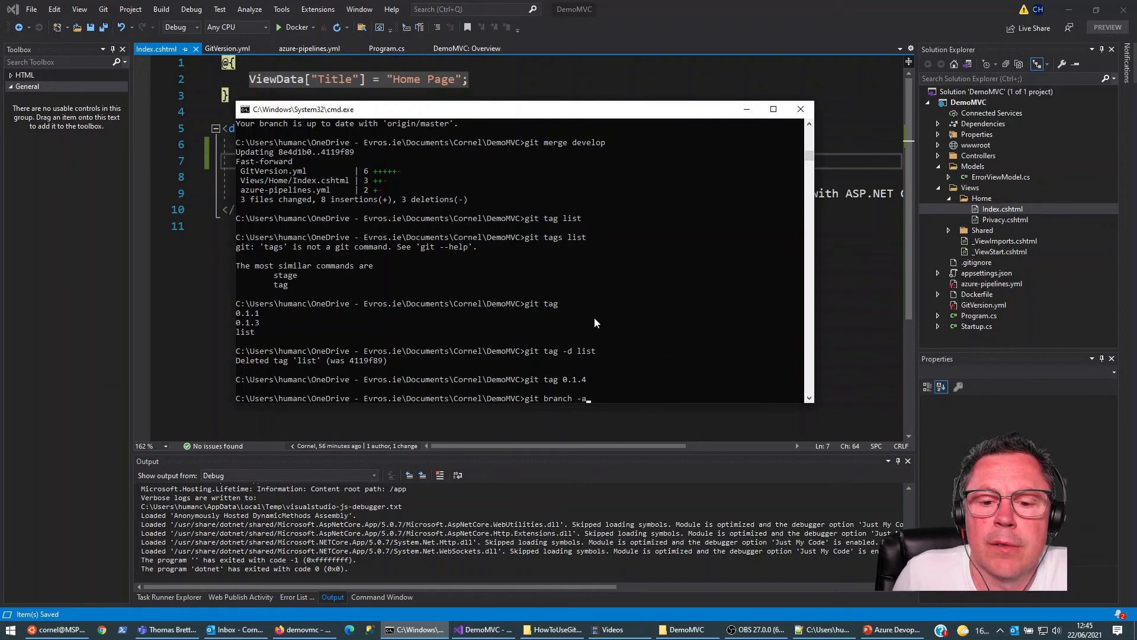
key("Up")
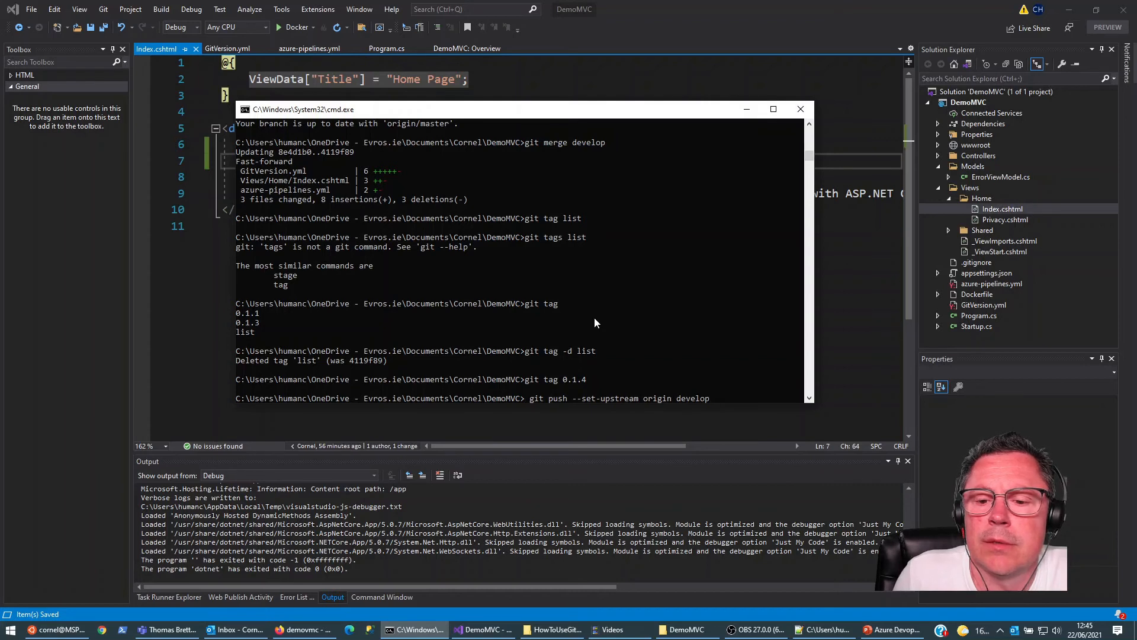
key("Up")
key("Up")
key("Up")
key("Up")
key("Up")
key("Up")
key("Up")
key("Up")
key("Up")
key("Up")
key("Up")
key("Up")
key("Up")
key("Up")
key("Up")
key("Up")
key("Up")
key("Up")
key("Up")
key("Up")
key("Up")
key("Up")
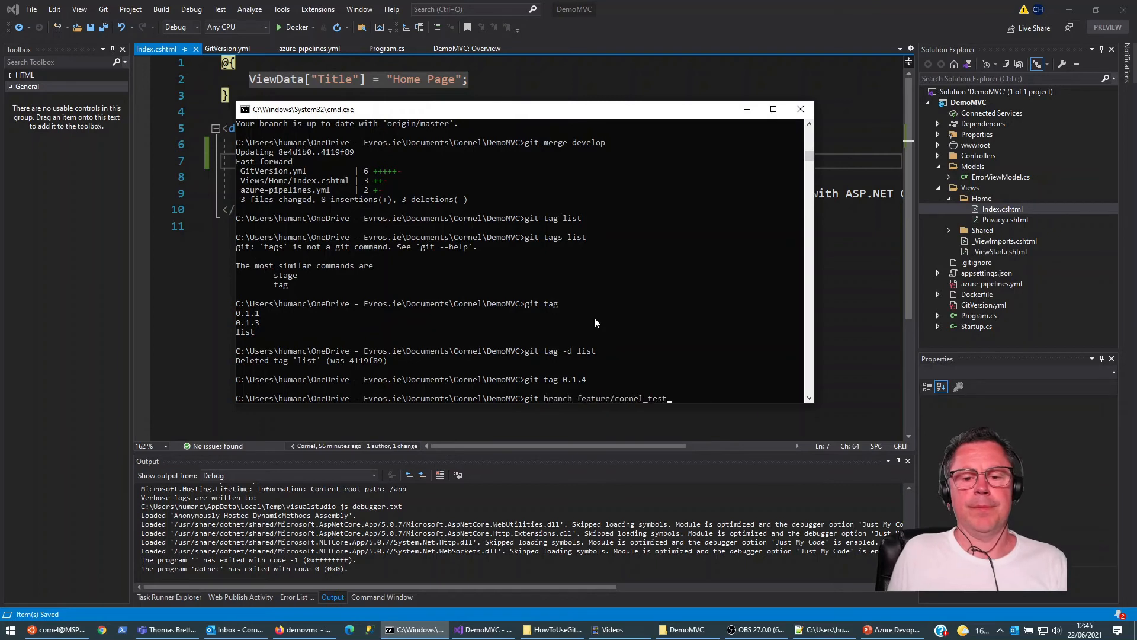
key("Down")
key("Down")
key("Down")
key("Down")
key("Down")
key("Down")
key("Down")
key("Down")
key("Down")
key("Down")
key("Down")
key("Down")
key("Down")
key("Down")
key("BackSpace")
key("BackSpace")
key("BackSpace")
key("BackSpace")
key("BackSpace")
key("BackSpace")
key("BackSpace")
key("BackSpace")
key("BackSpace")
key("BackSpace")
key("BackSpace")
key("BackSpace")
key("BackSpace")
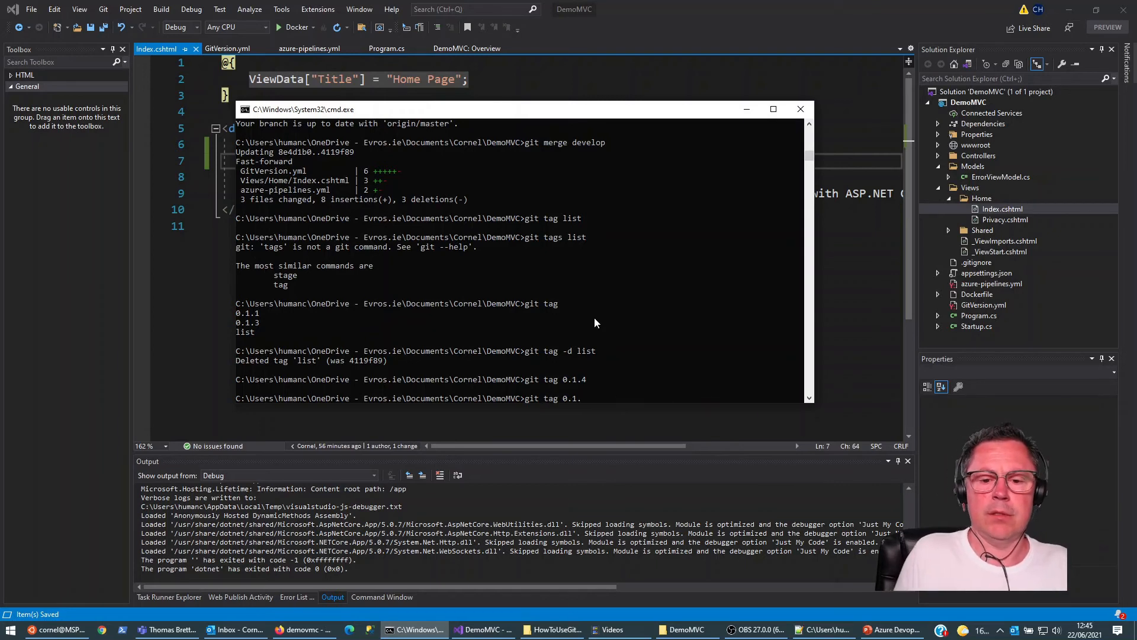
Step: Push the master branch to the remote repository, and push the tags to origin
type("git push")
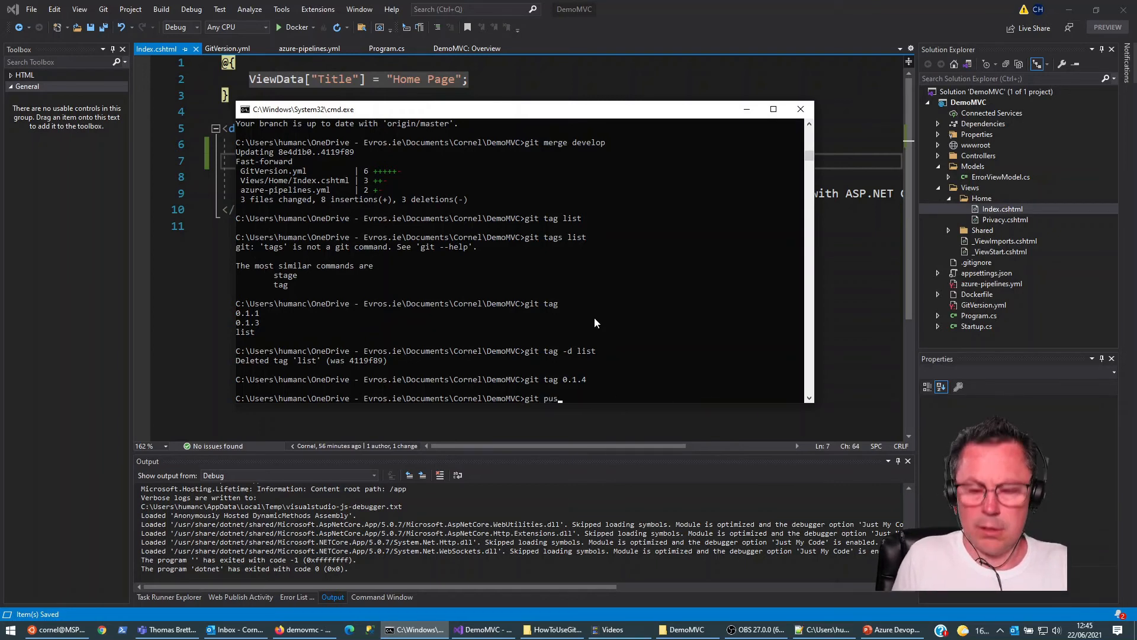
key("Return")
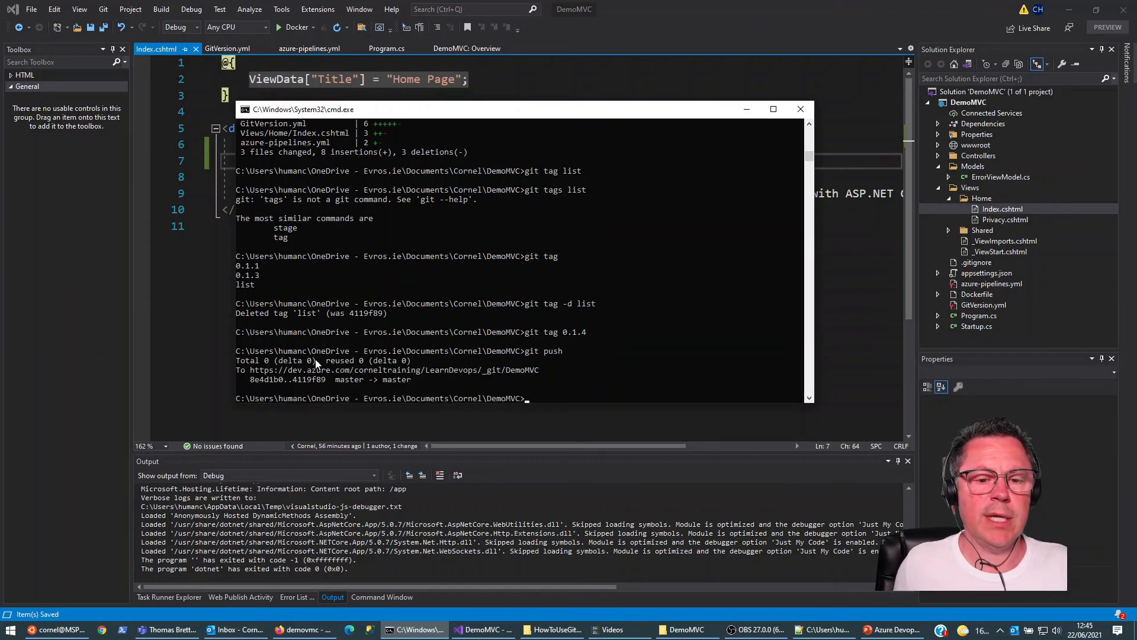
key("alt+Tab")
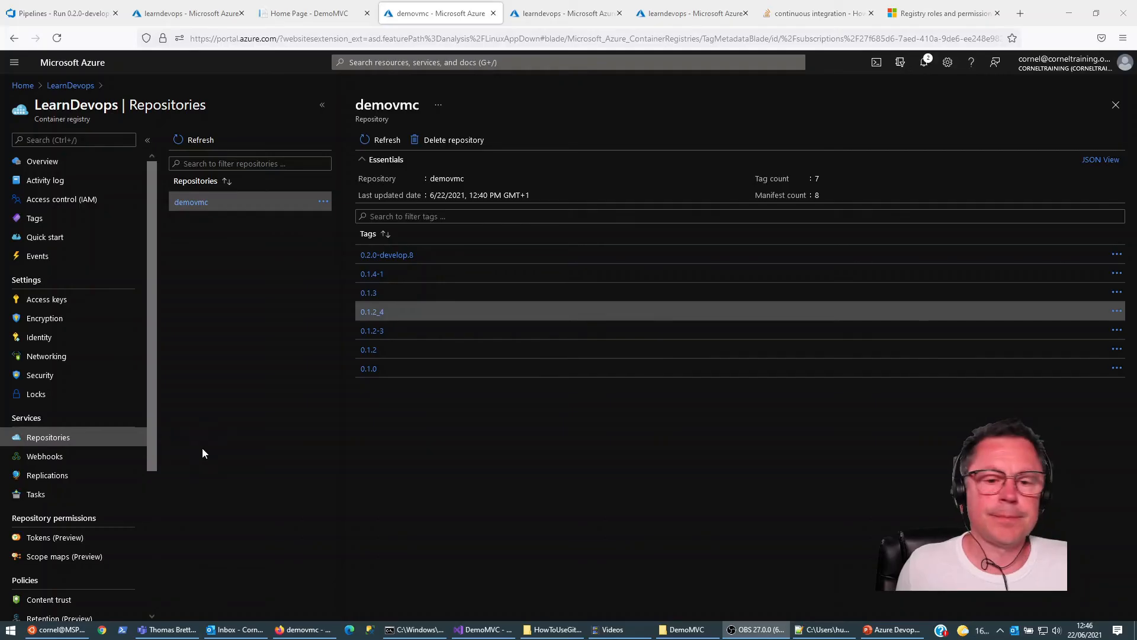
left_click(416, 629)
type("git push origin --tags")
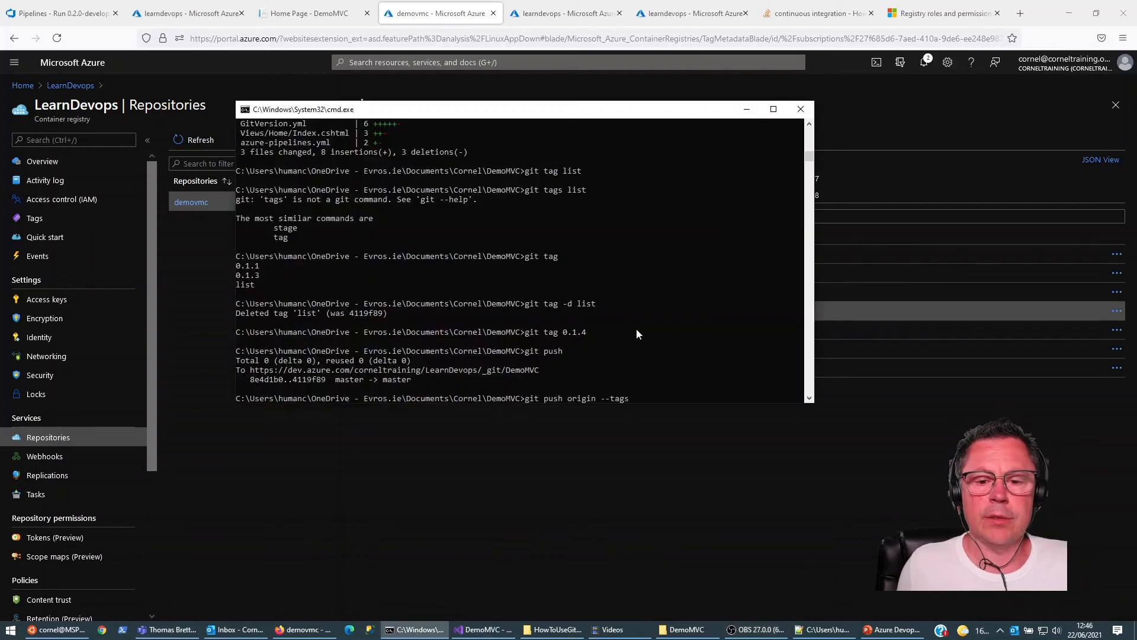
key("Return")
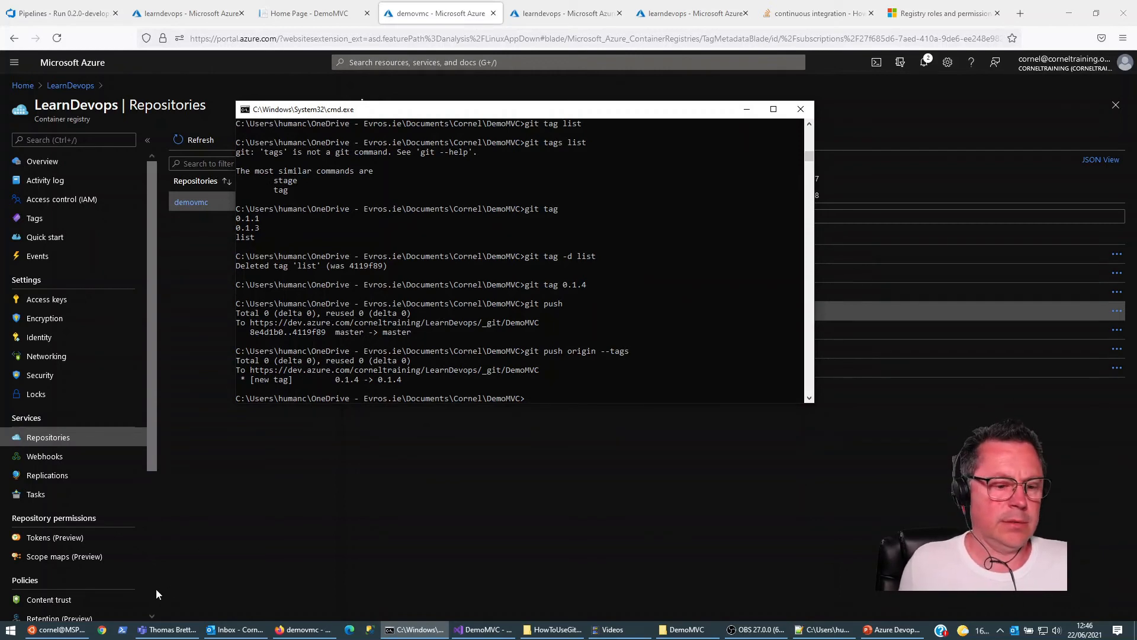
Step: Run git push once more for the master branch
key("Up")
key("Up")
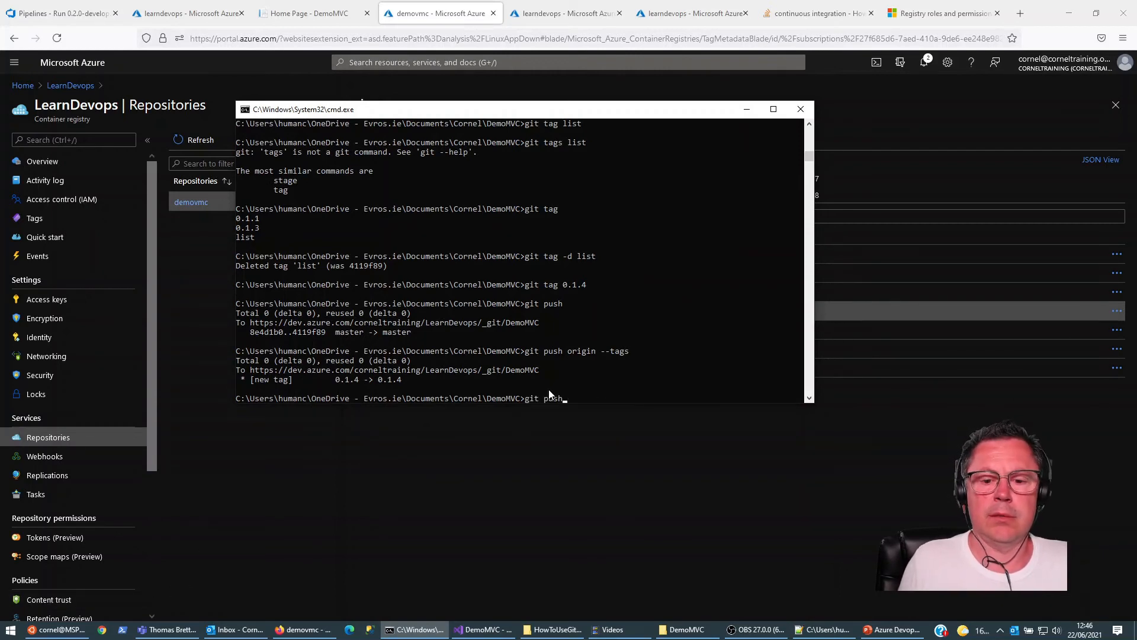
key("Return")
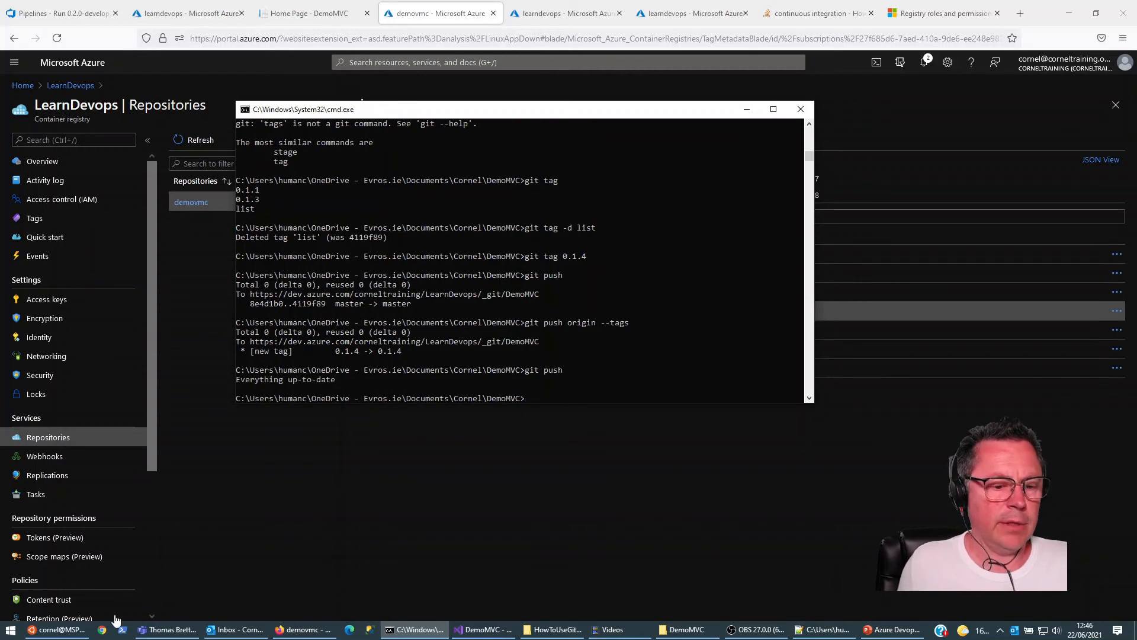
Step: Switch to Azure DevOps in the browser and open the run list of the LearnDevops-CI pipeline
left_click(295, 623)
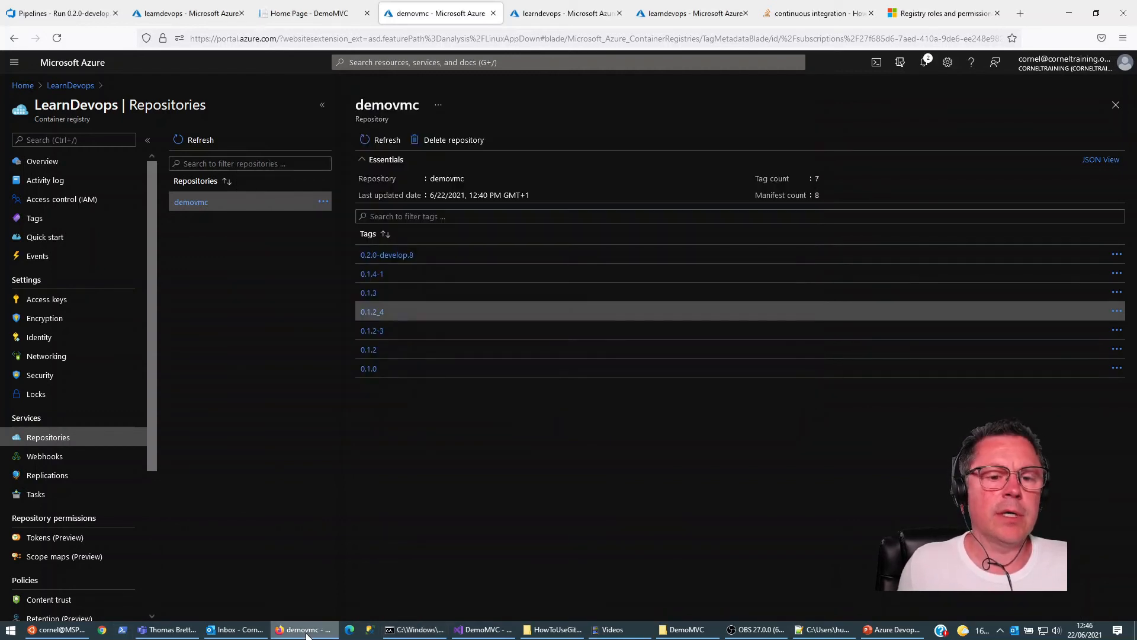
mouse_move(66, 636)
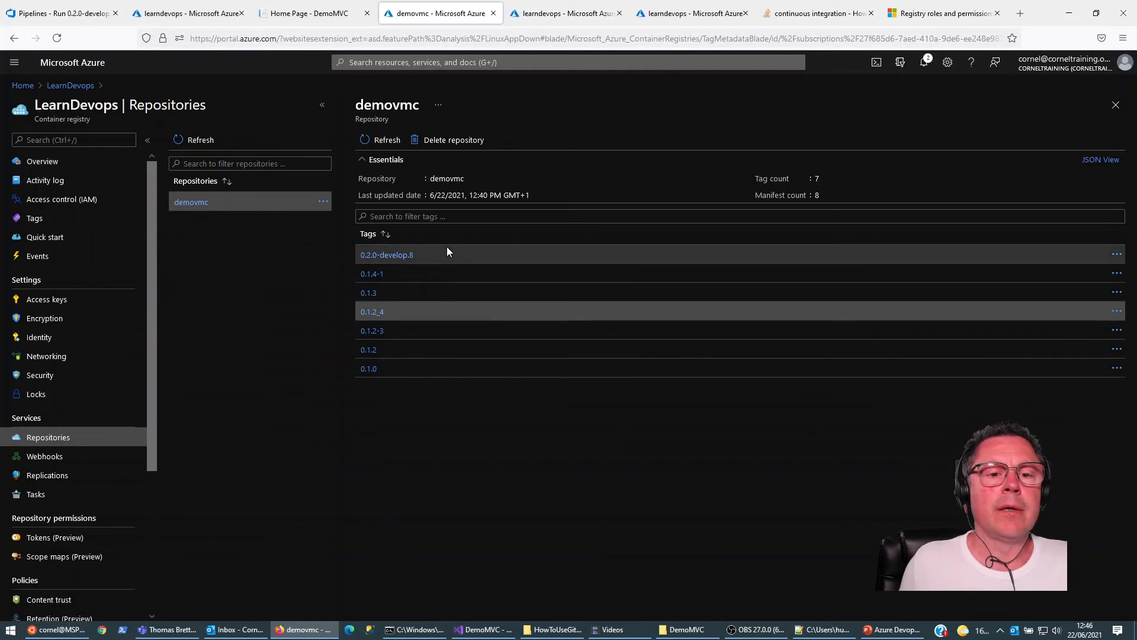
left_click(76, 18)
left_click(54, 237)
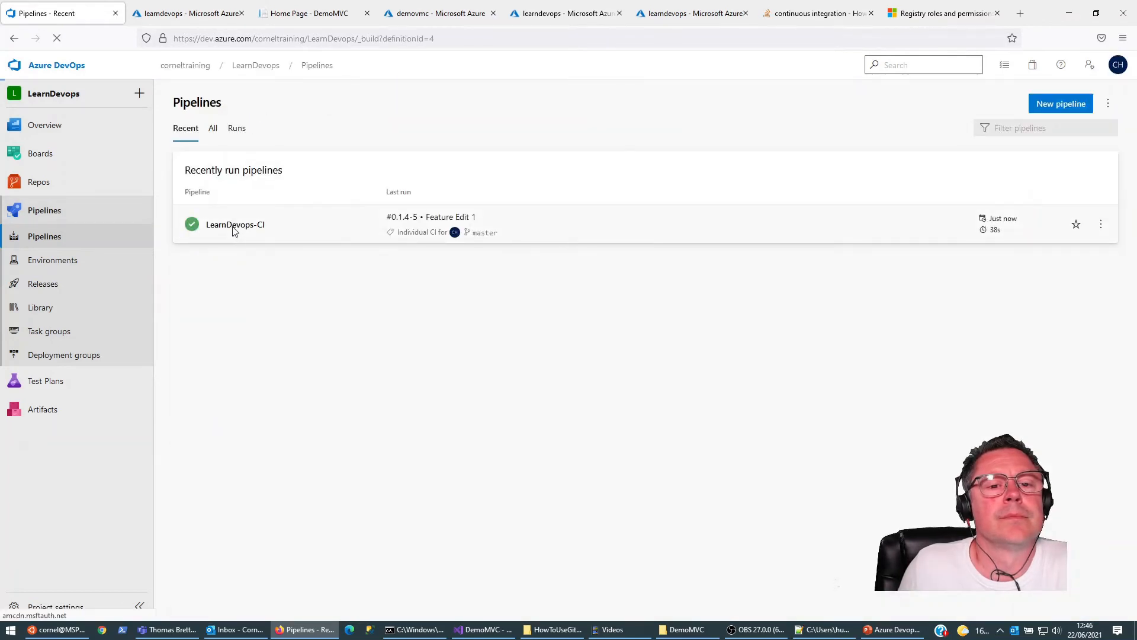
left_click(227, 231)
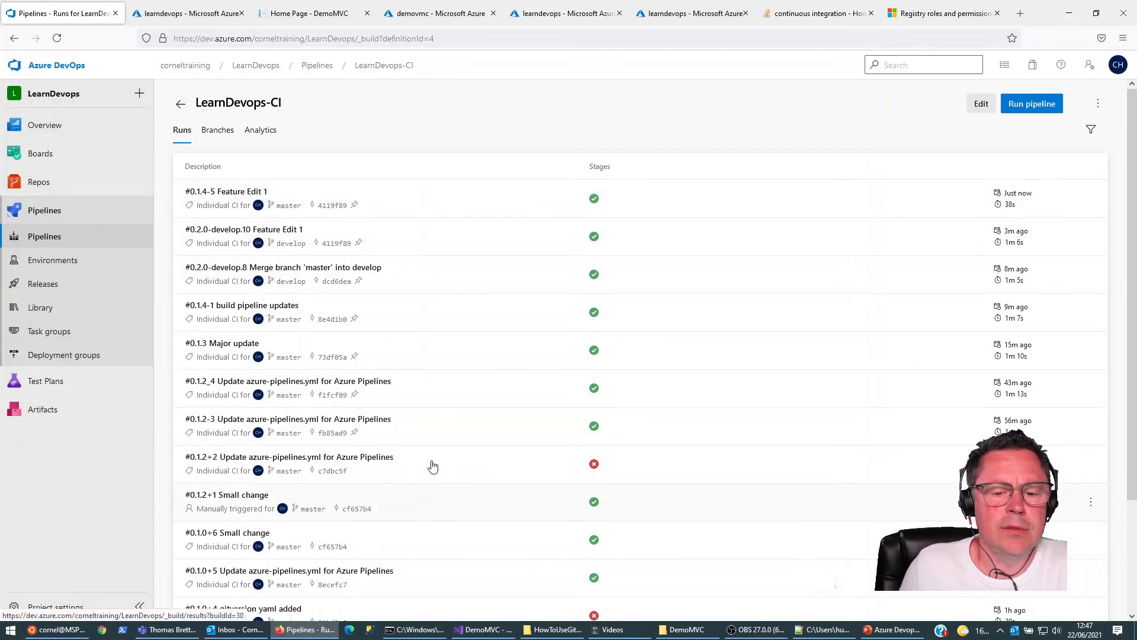
Step: Switch to Visual Studio and open azure-pipelines.yml to review its trigger branches
left_click(483, 629)
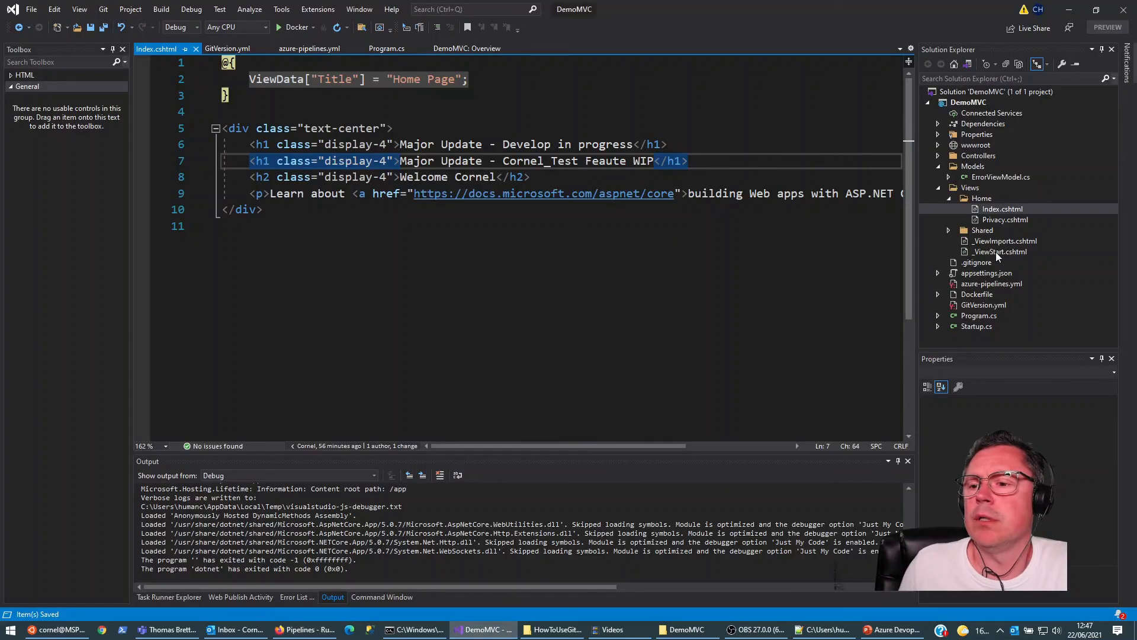
double_click(981, 284)
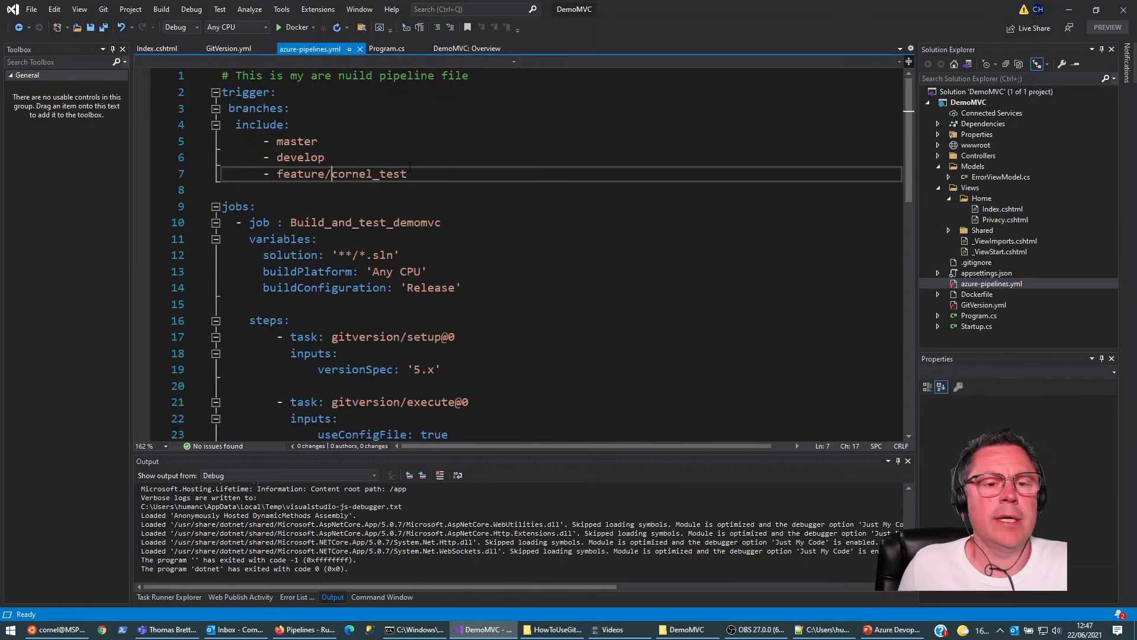
Step: Switch to the command prompt and check out the develop branch of the DemoMVC repository
left_click(414, 629)
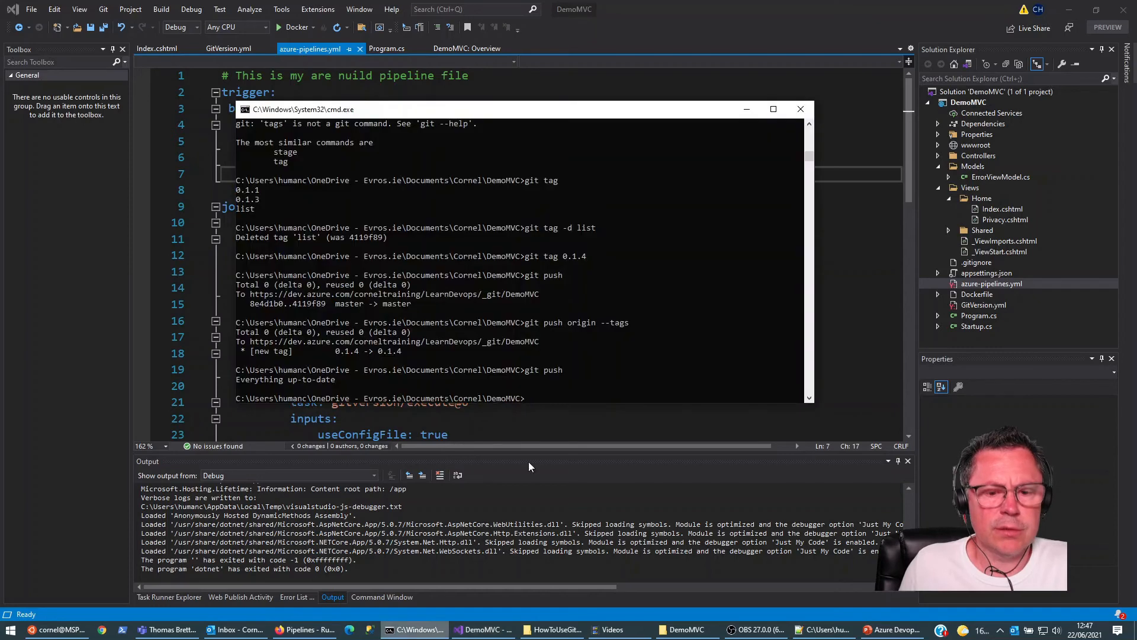
type("git ch")
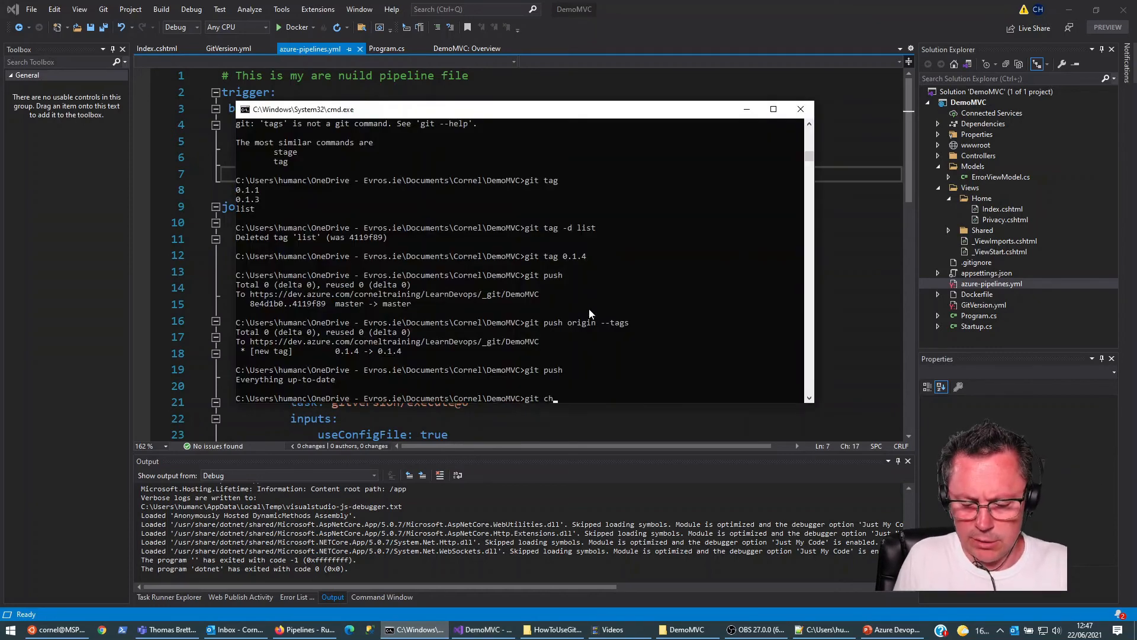
type("eck")
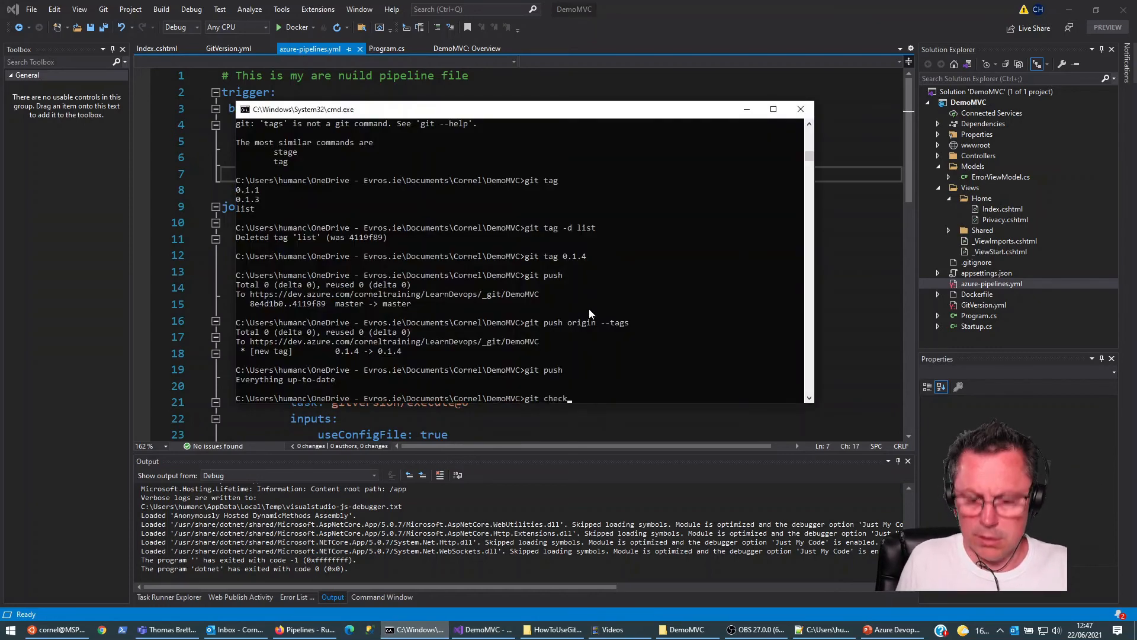
type("out develop")
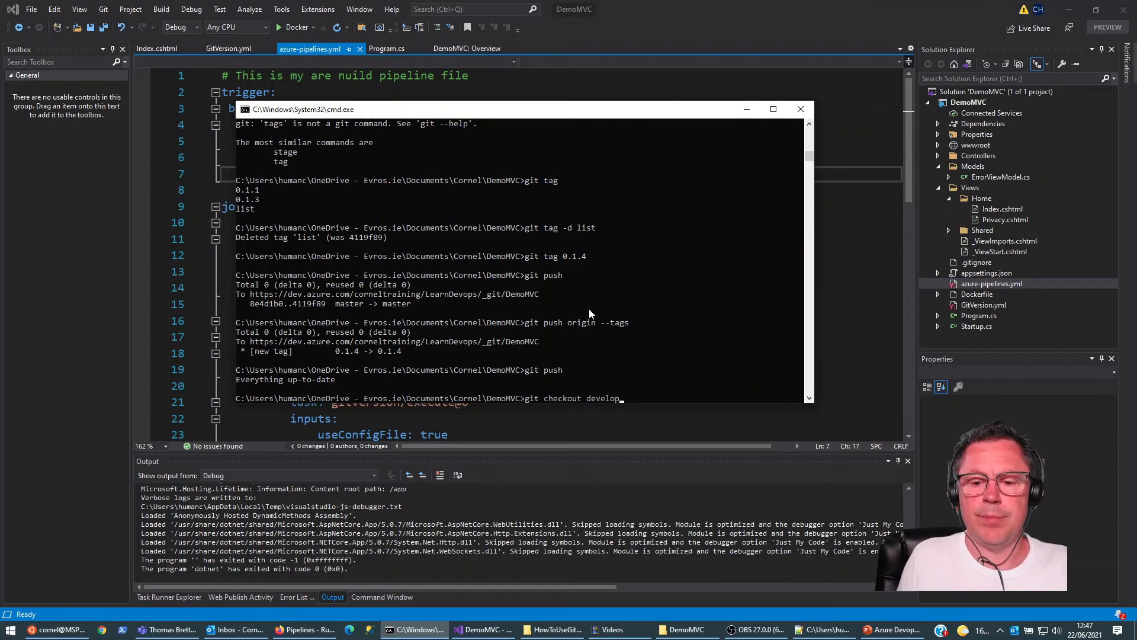
key("Return")
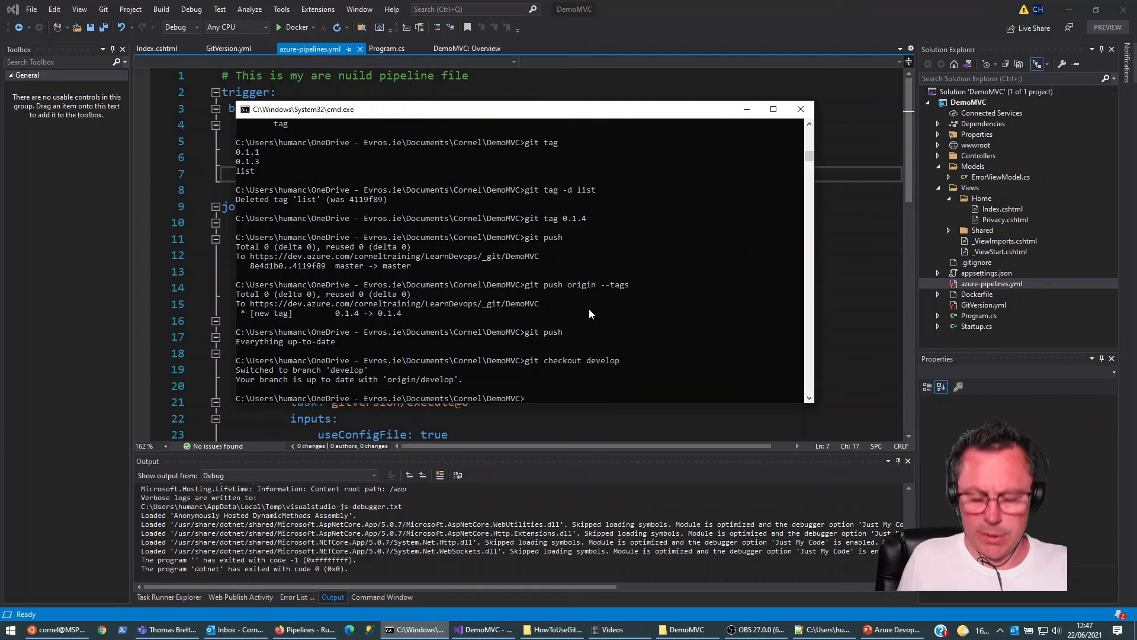
Step: Check out the existing feature test branch listed in the pipeline's trigger
type("git checkout")
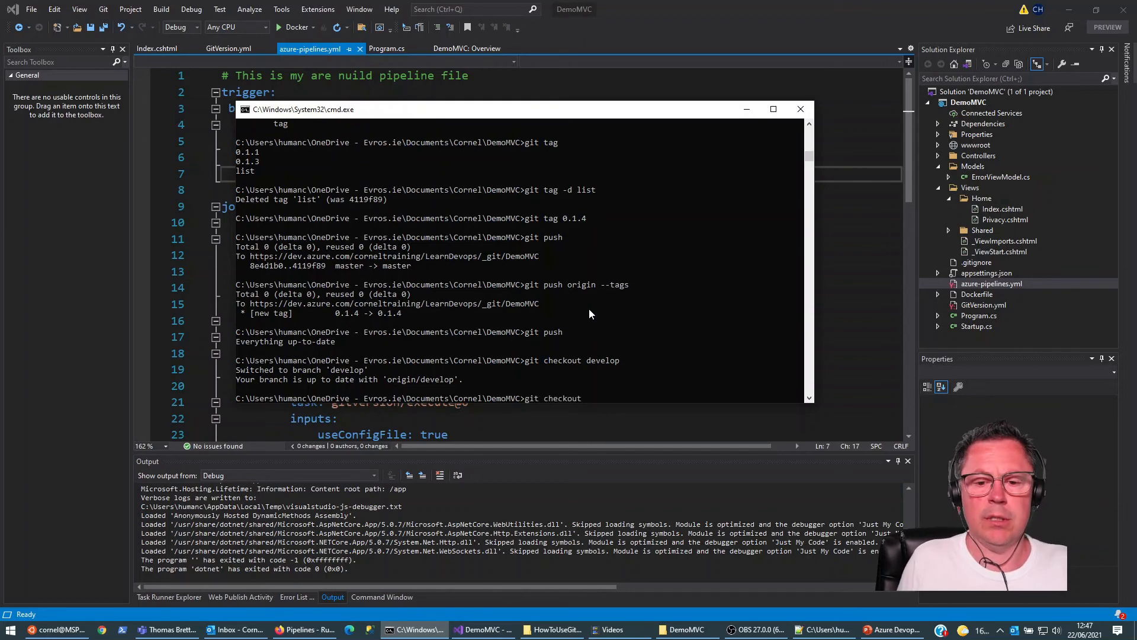
type(" featu")
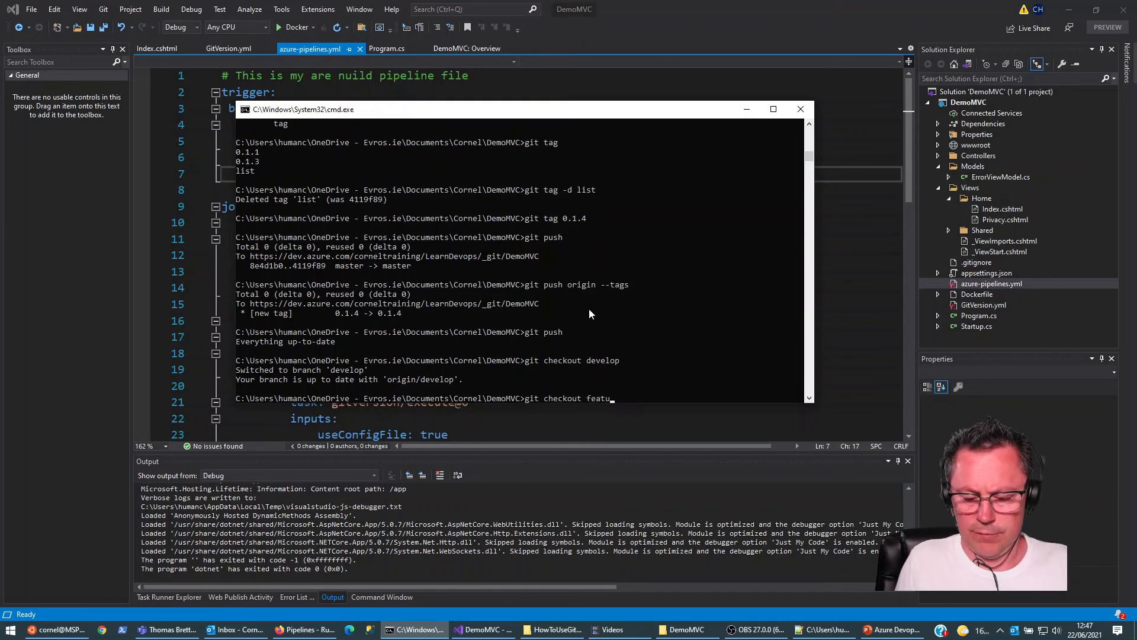
type("re/cornel_test")
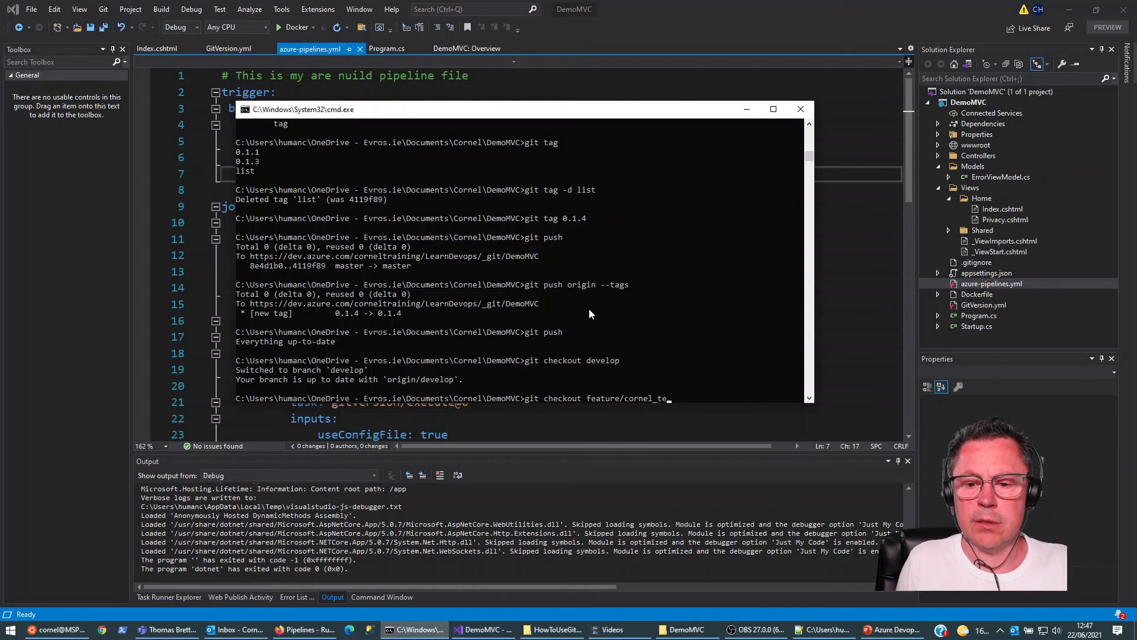
key("Return")
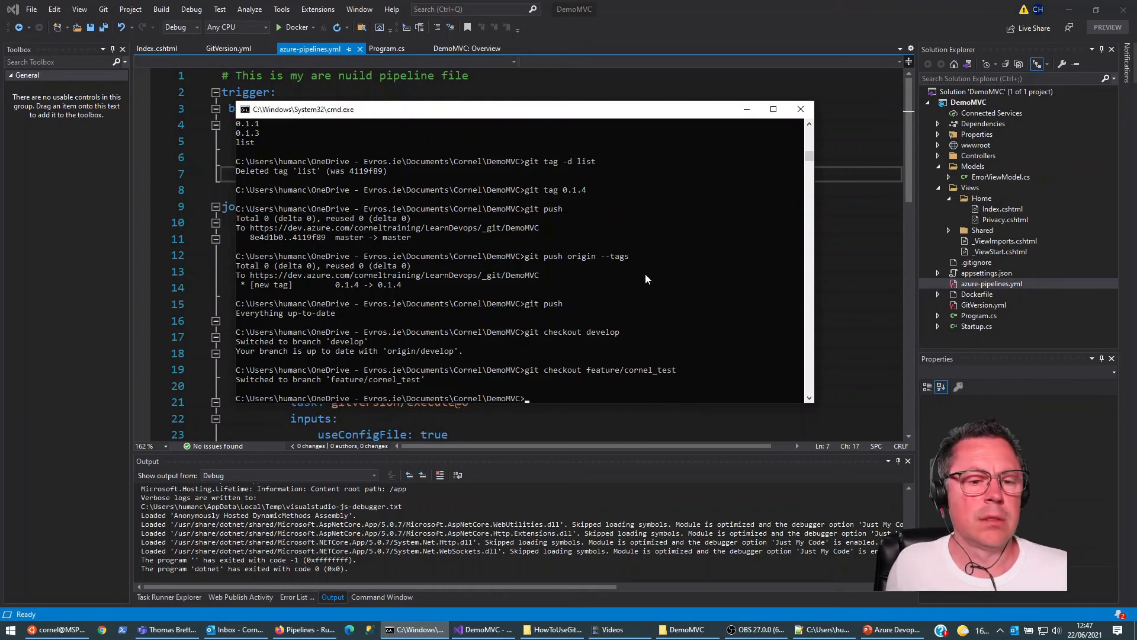
Step: In azure-pipelines.yml, replace the backslash in the feature branch trigger on line 7 with a forward slash and save the file
double_click(982, 283)
key("End")
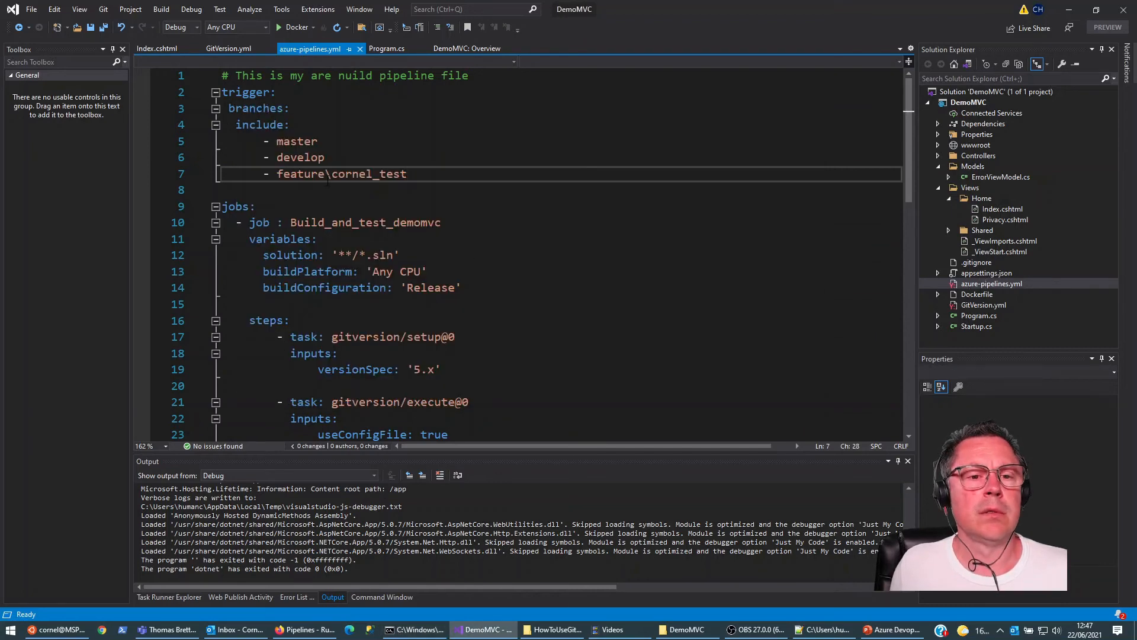
left_click(331, 175)
key("BackSpace")
type("/")
key("ctrl+s")
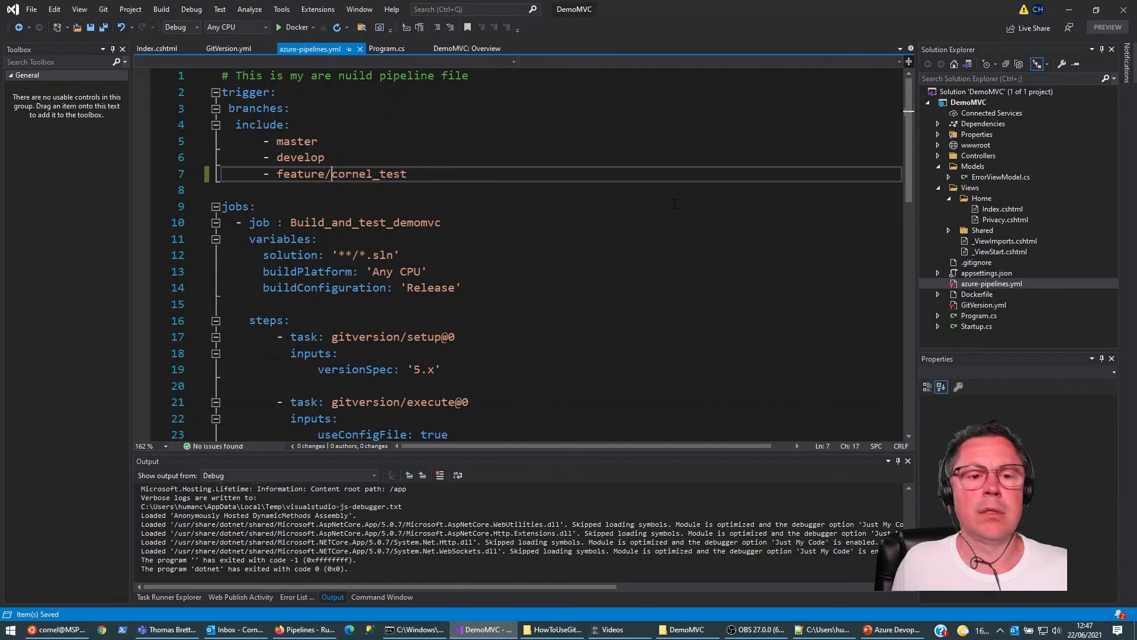
Step: In the command prompt, stage all changes and commit them with the message "pipeline update"
left_click(417, 630)
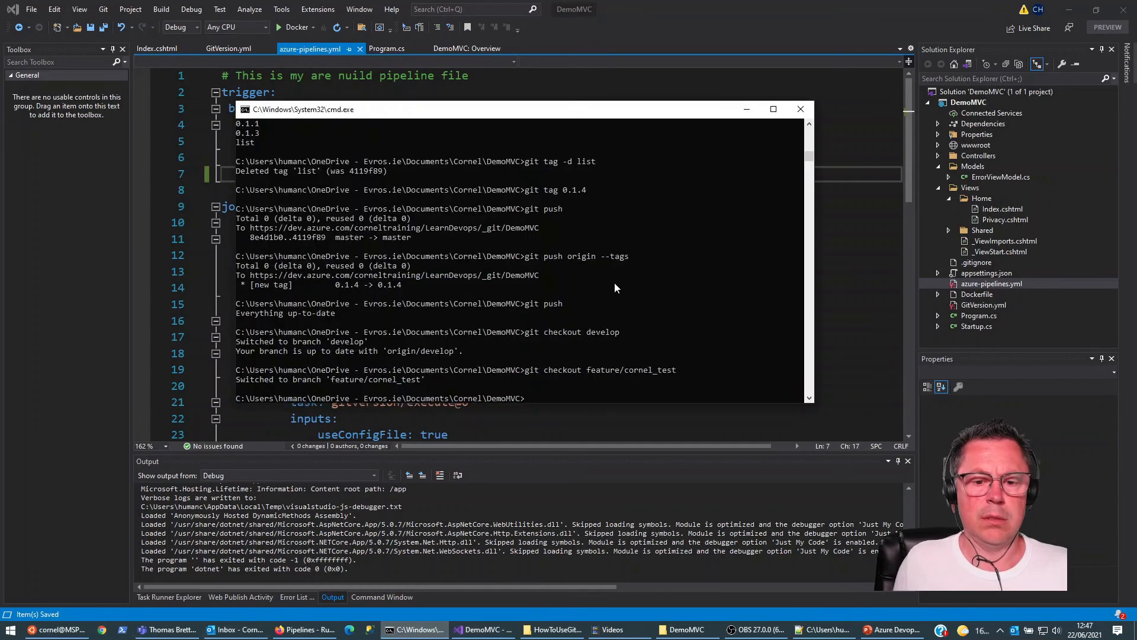
type("git add .")
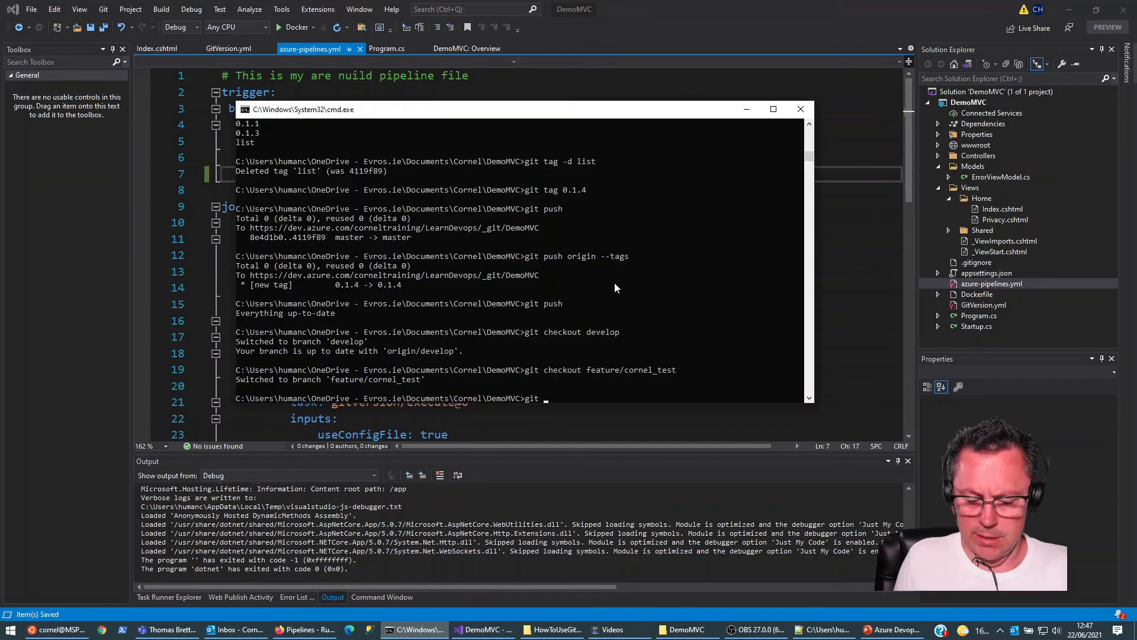
key("Return")
type("git commit -")
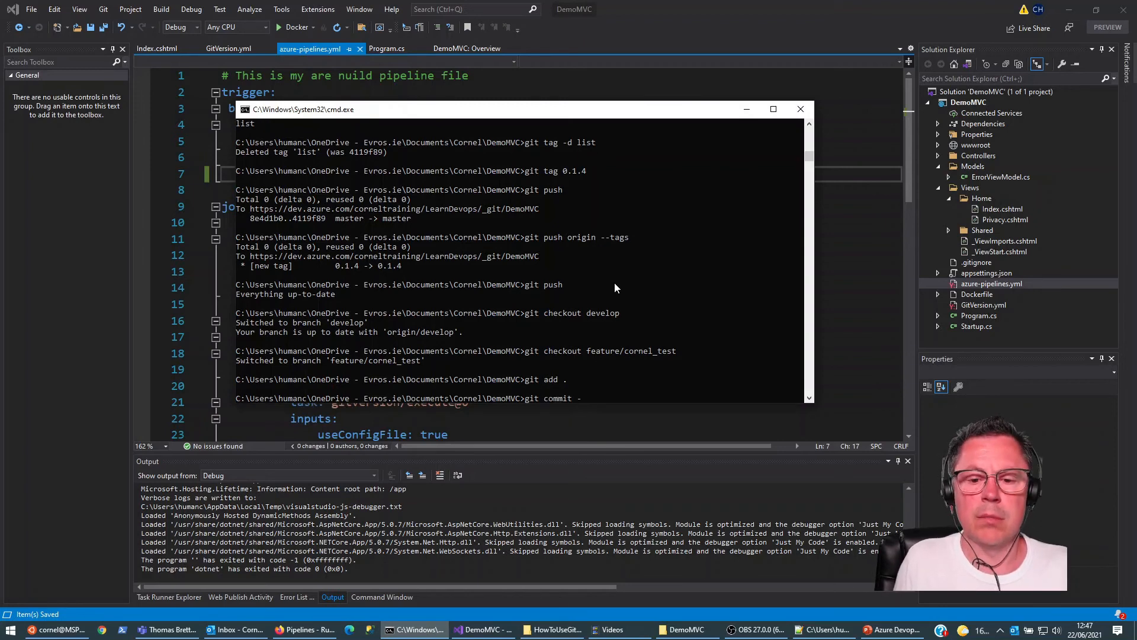
type("m \"")
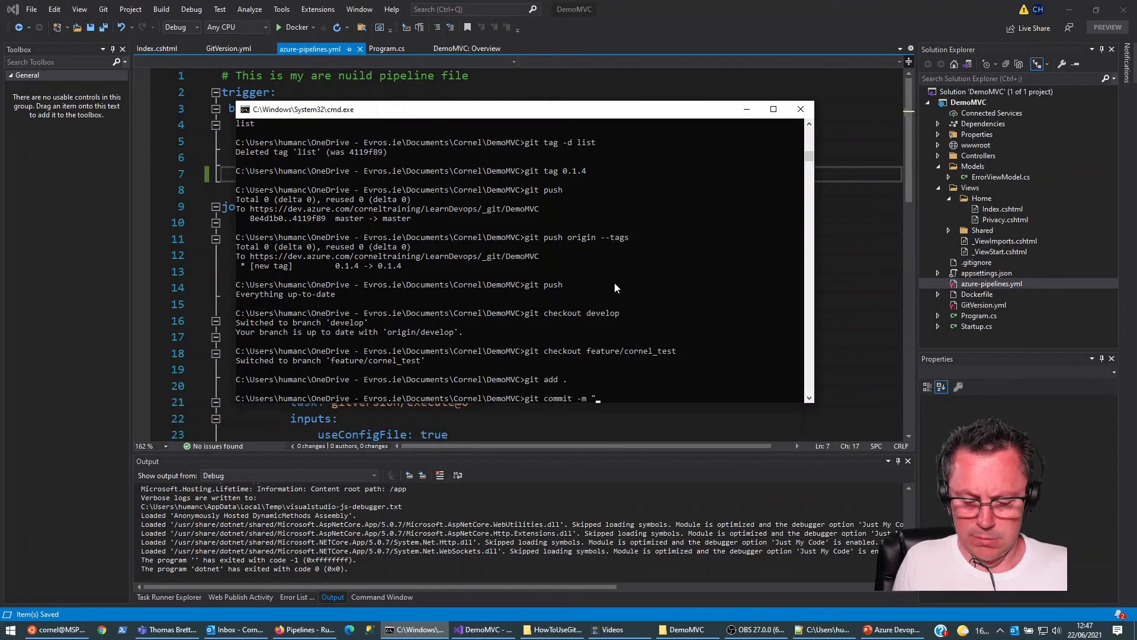
type("pipeli")
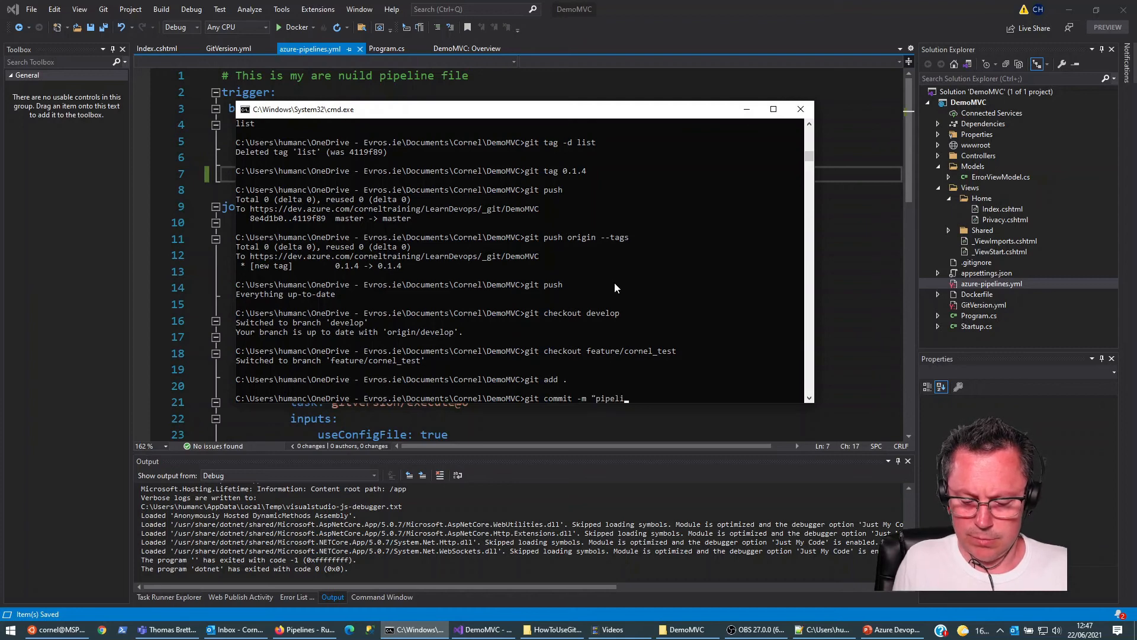
type("ne update\"")
key("Return")
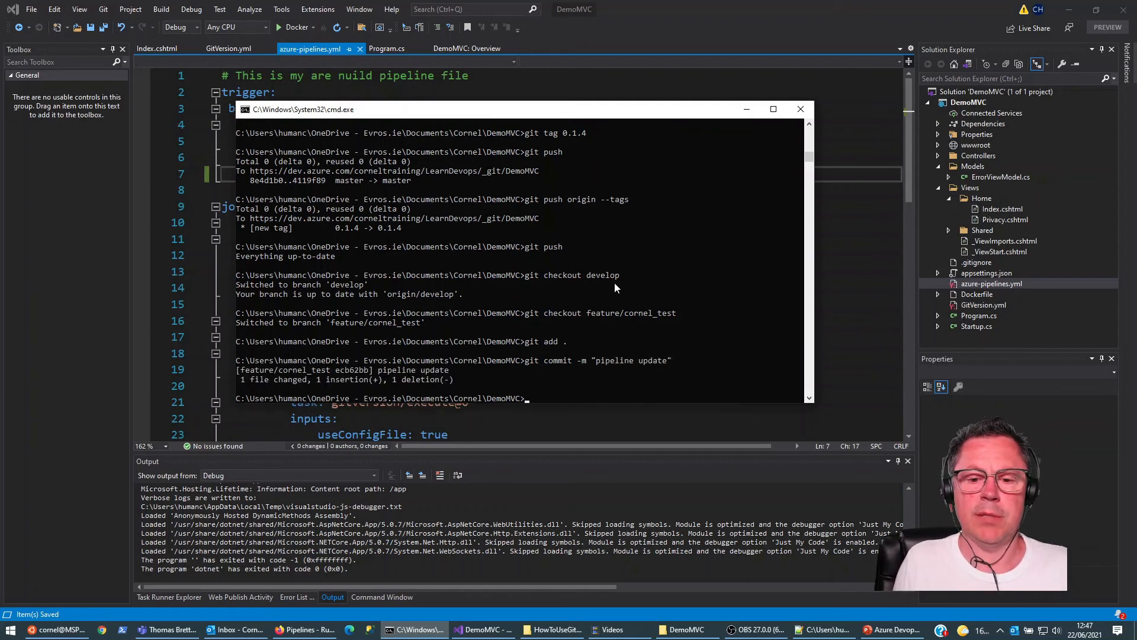
Step: Push the feature branch to the remote, setting its upstream on origin
type("git push")
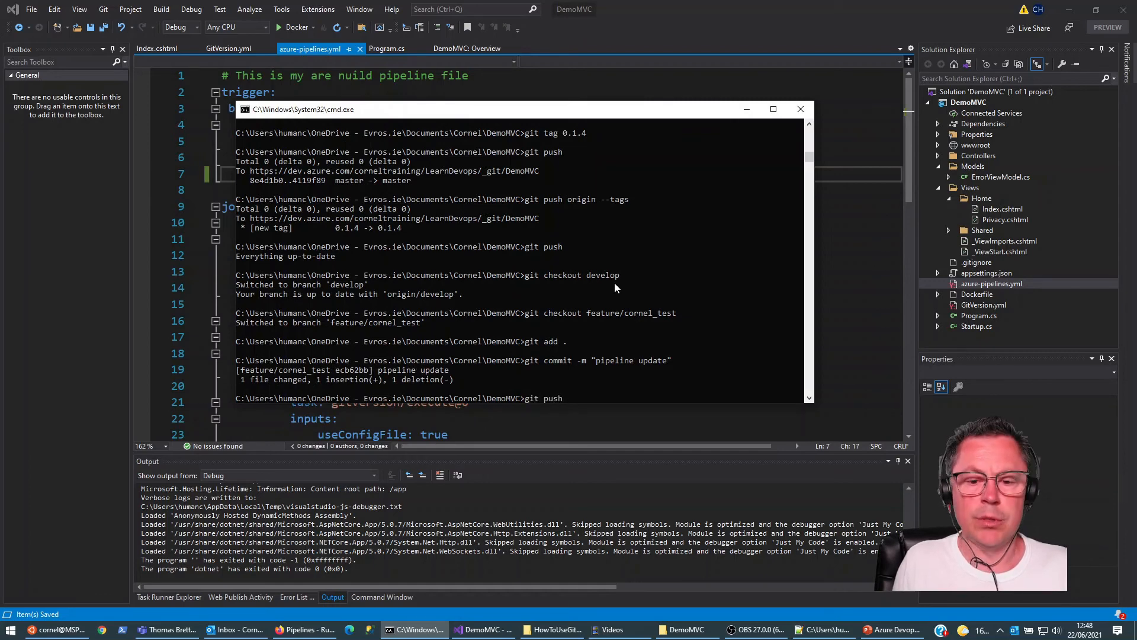
key("Return")
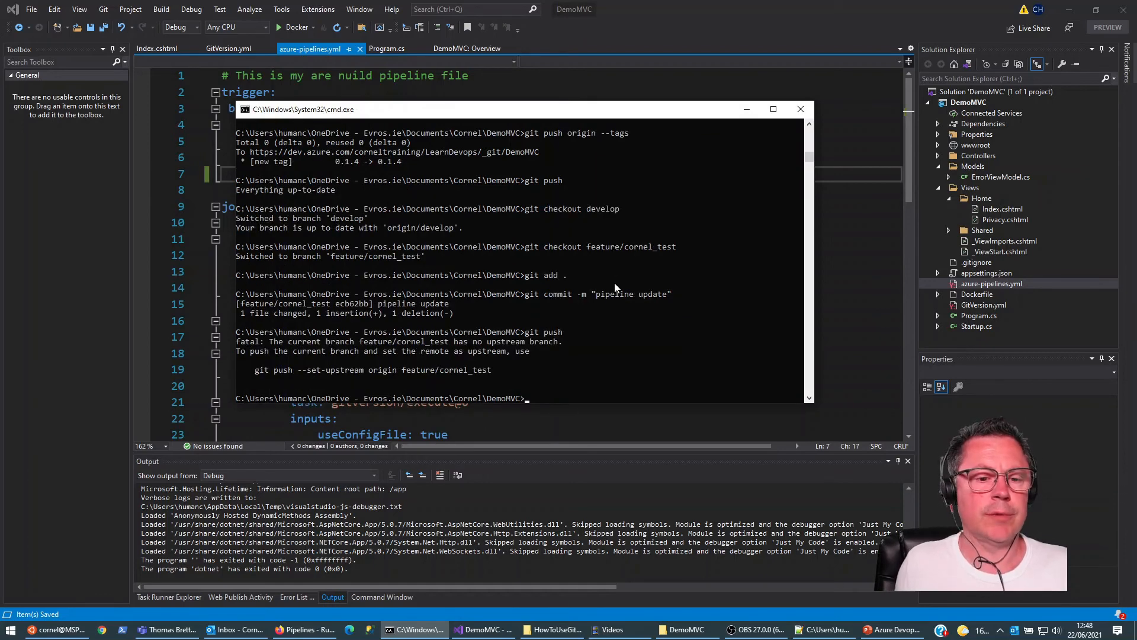
left_click_drag(254, 371, 491, 372)
key("super+c")
right_click(583, 390)
right_click(587, 394)
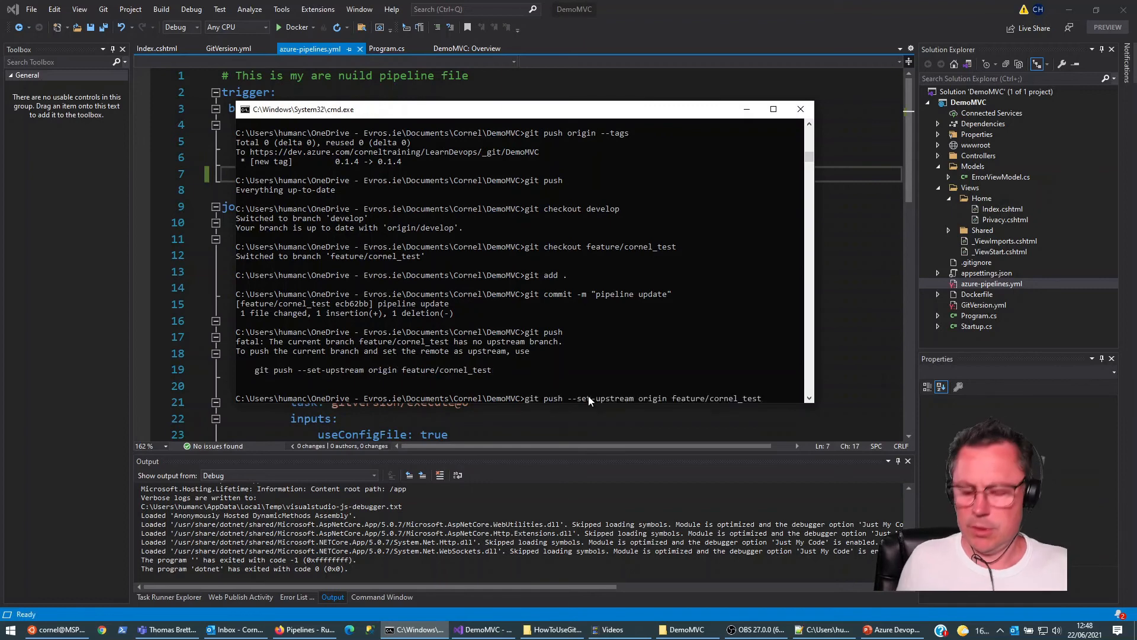
key("Return")
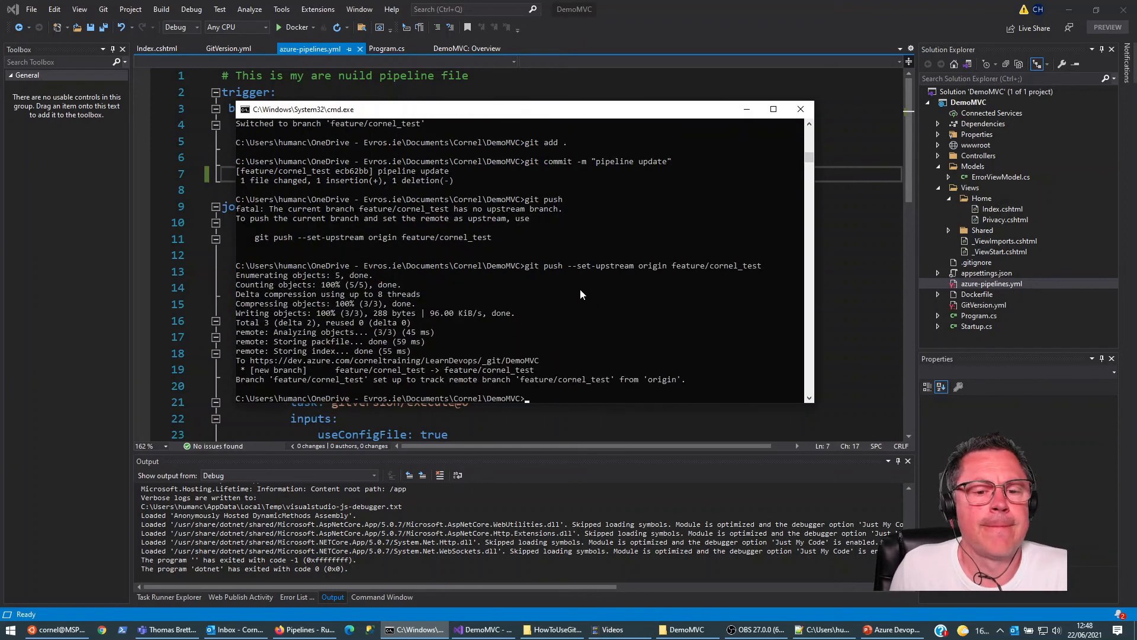
Step: Switch to Azure DevOps in the browser and open the LearnDevops-CI run list to check the feature branch build
left_click(59, 631)
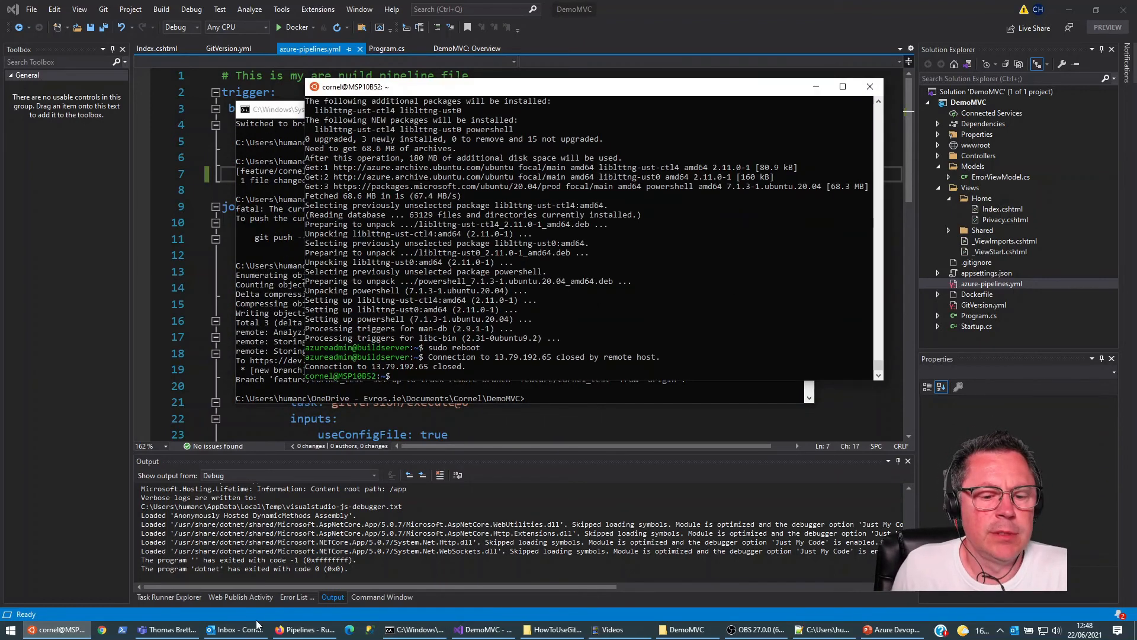
left_click(311, 630)
left_click(49, 214)
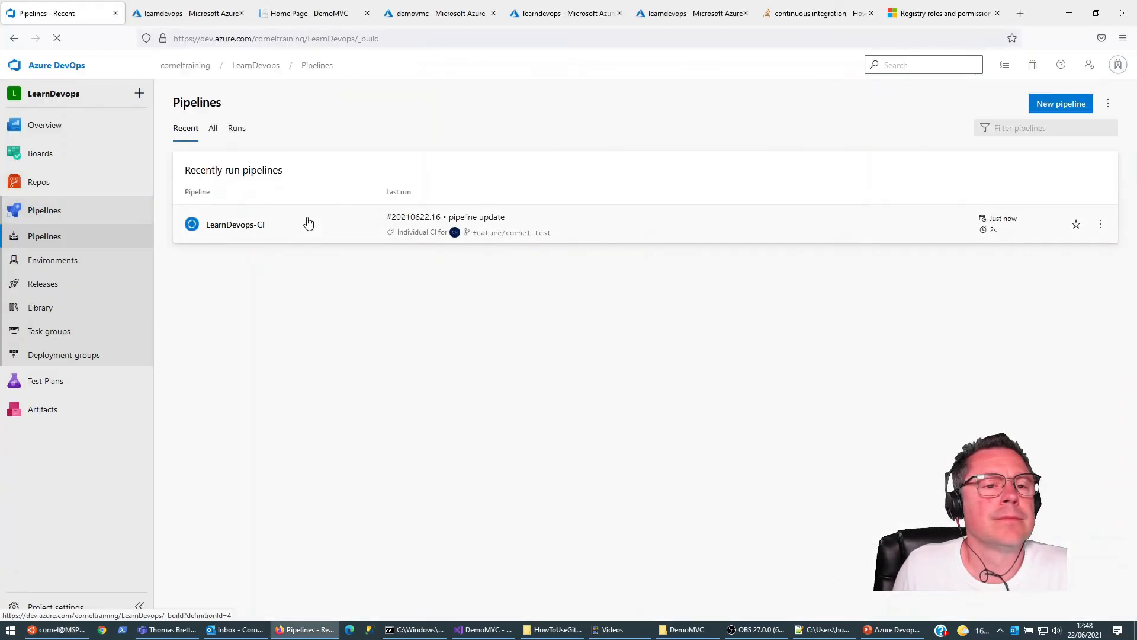
left_click(221, 225)
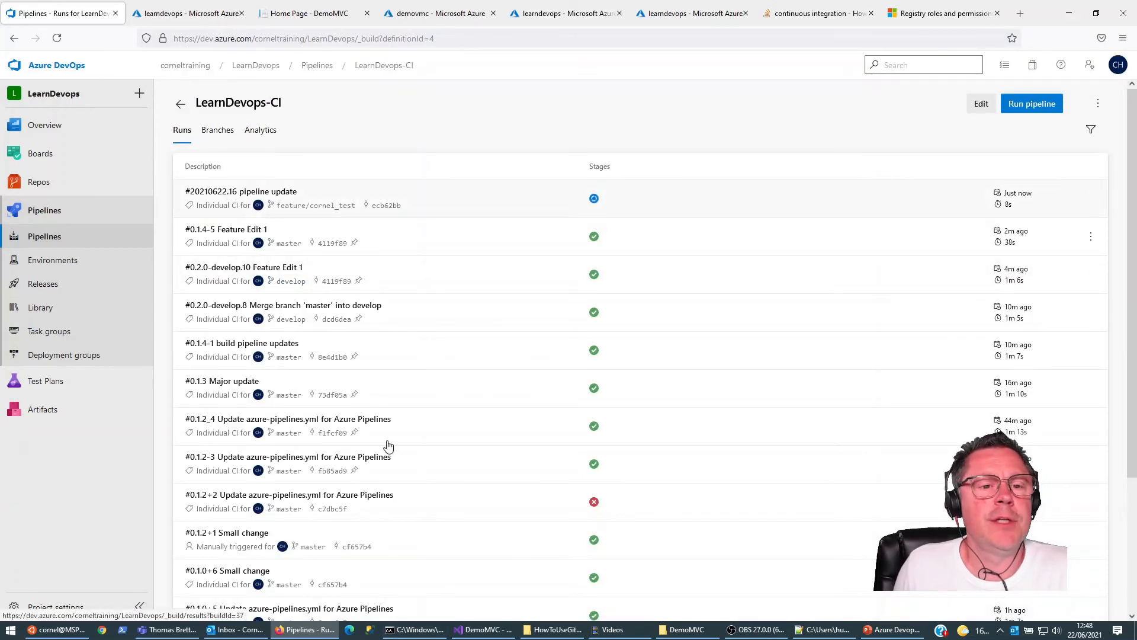
Step: Switch to the command prompt and run dotnet-gitversion to calculate the version variables for the feature branch
left_click(422, 630)
key("Up")
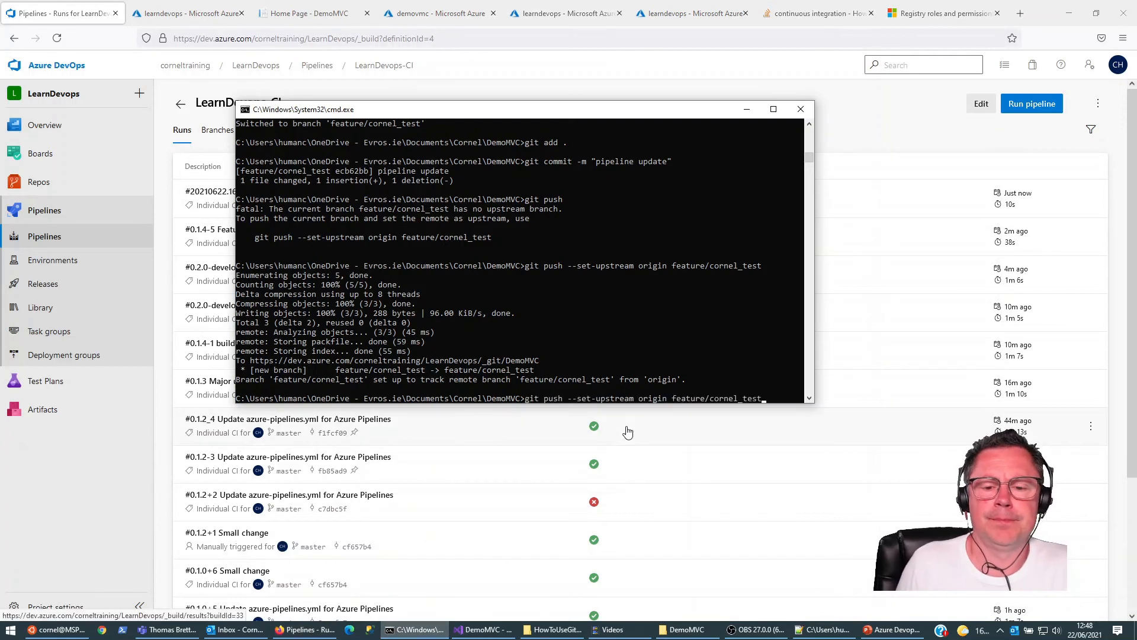
key("BackSpace")
key("BackSpace")
key("BackSpace")
key("BackSpace")
key("BackSpace")
key("BackSpace")
key("BackSpace")
key("BackSpace")
key("BackSpace")
key("BackSpace")
key("BackSpace")
key("BackSpace")
key("BackSpace")
key("BackSpace")
key("BackSpace")
key("BackSpace")
key("BackSpace")
key("BackSpace")
key("BackSpace")
key("BackSpace")
key("BackSpace")
key("BackSpace")
key("BackSpace")
key("BackSpace")
key("BackSpace")
key("BackSpace")
key("BackSpace")
key("BackSpace")
key("BackSpace")
key("BackSpace")
type("dotnet-gitversion")
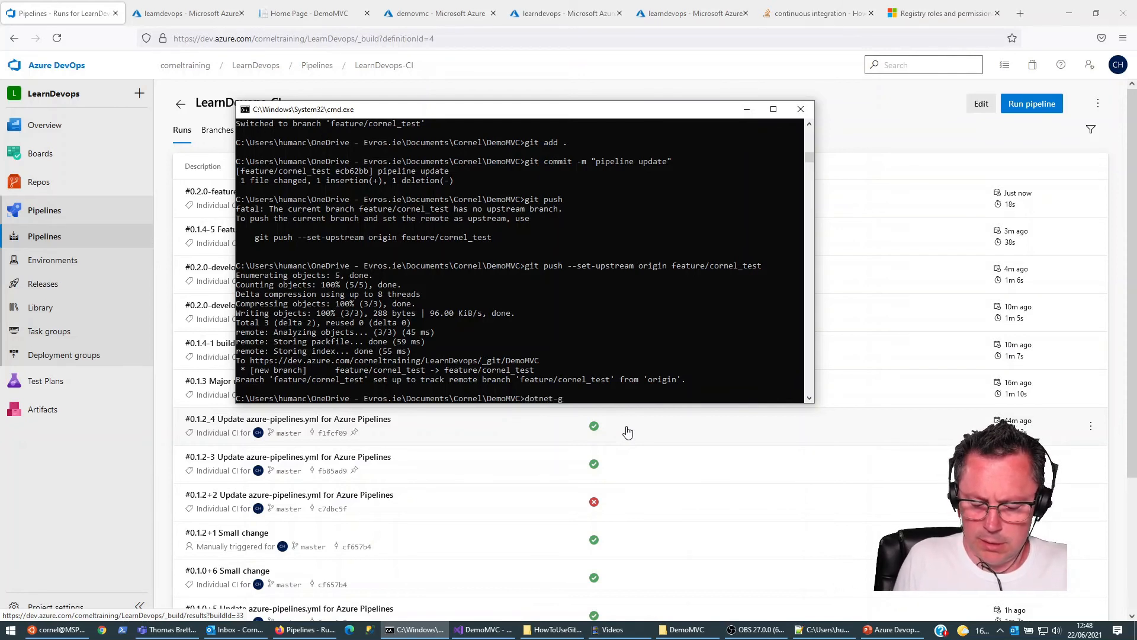
key("Return")
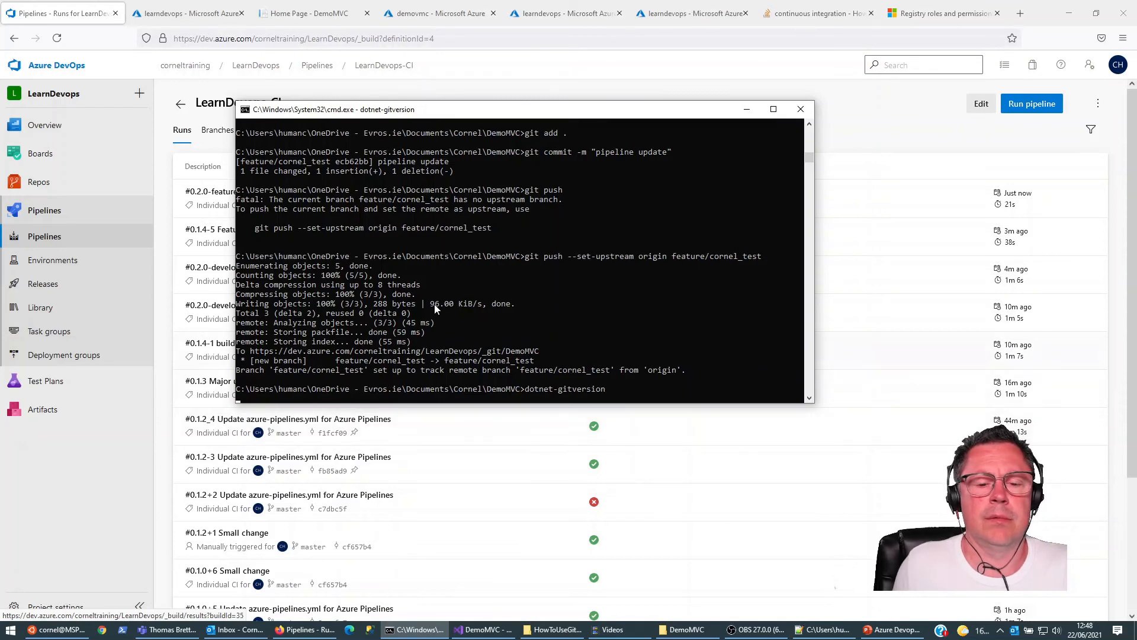
Step: Find the BranchName variable in the GitVersion output and copy its name
scroll(359, 296, "up", 1)
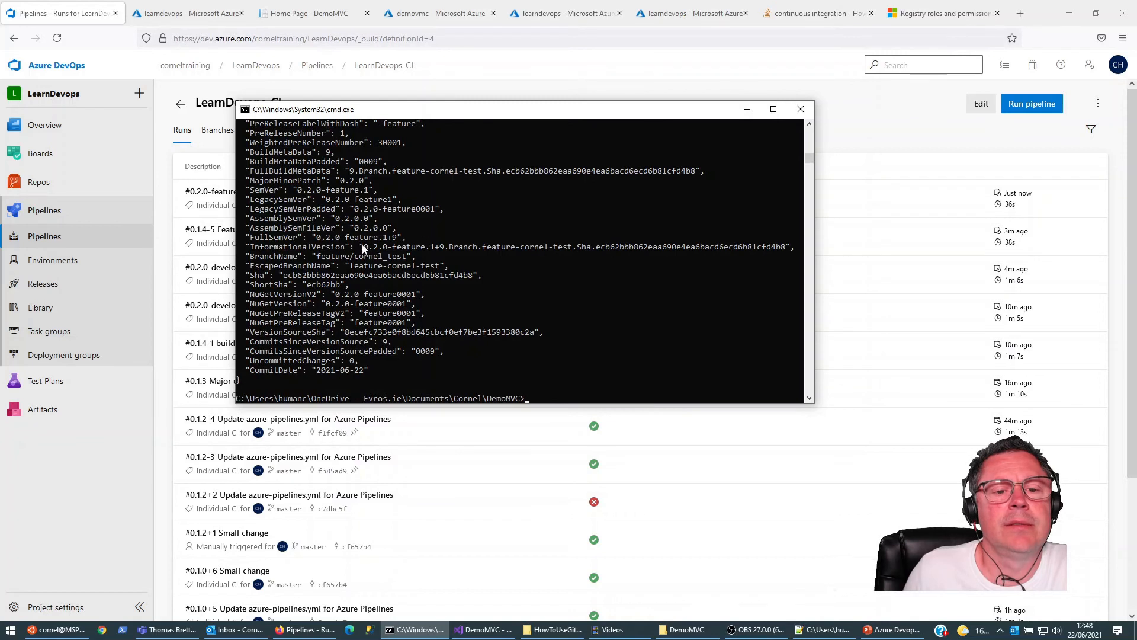
scroll(371, 255, "up", 1)
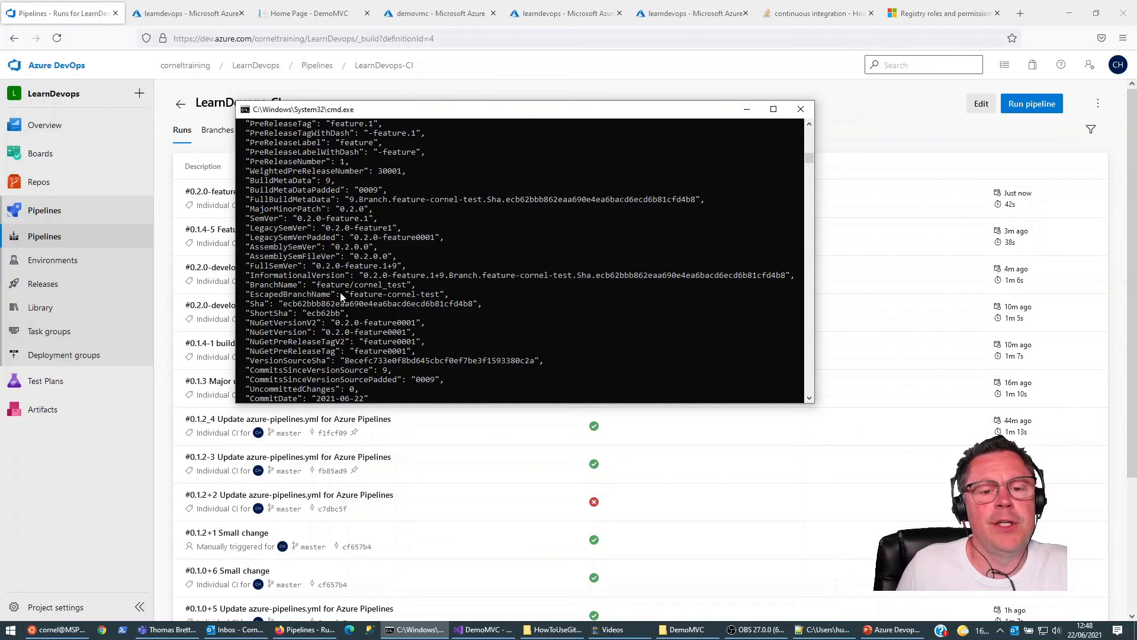
double_click(277, 287)
left_click(284, 291)
left_click_drag(251, 287, 296, 287)
right_click(341, 318)
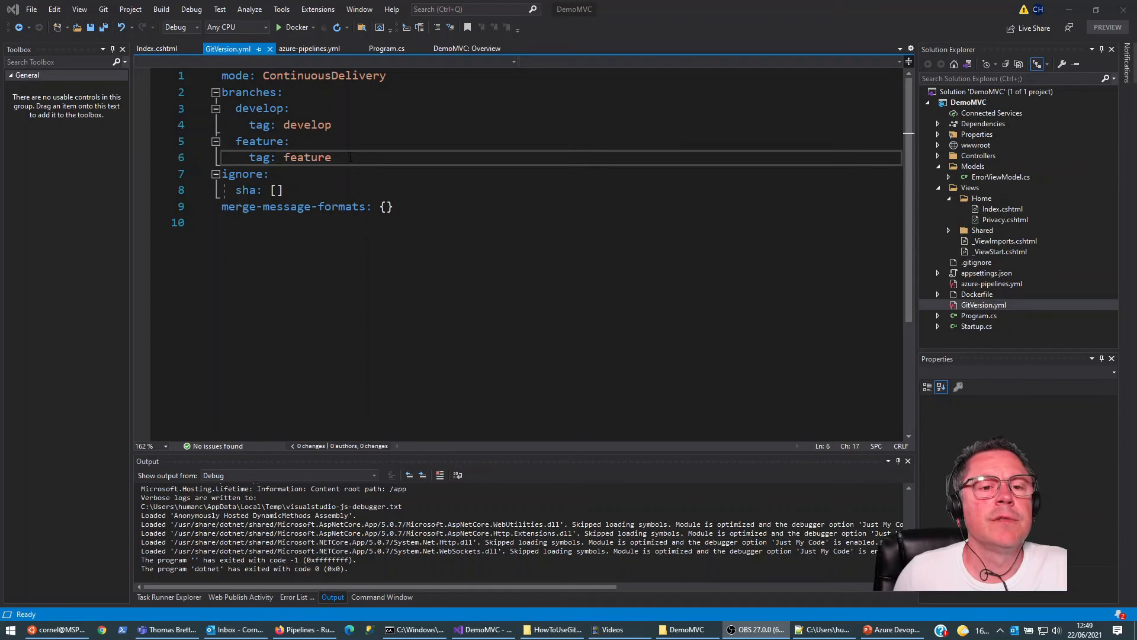
Step: In GitVersion.yml, set the feature branch tag to feature-{BranchName} and save the file
left_click(350, 157)
type("-")
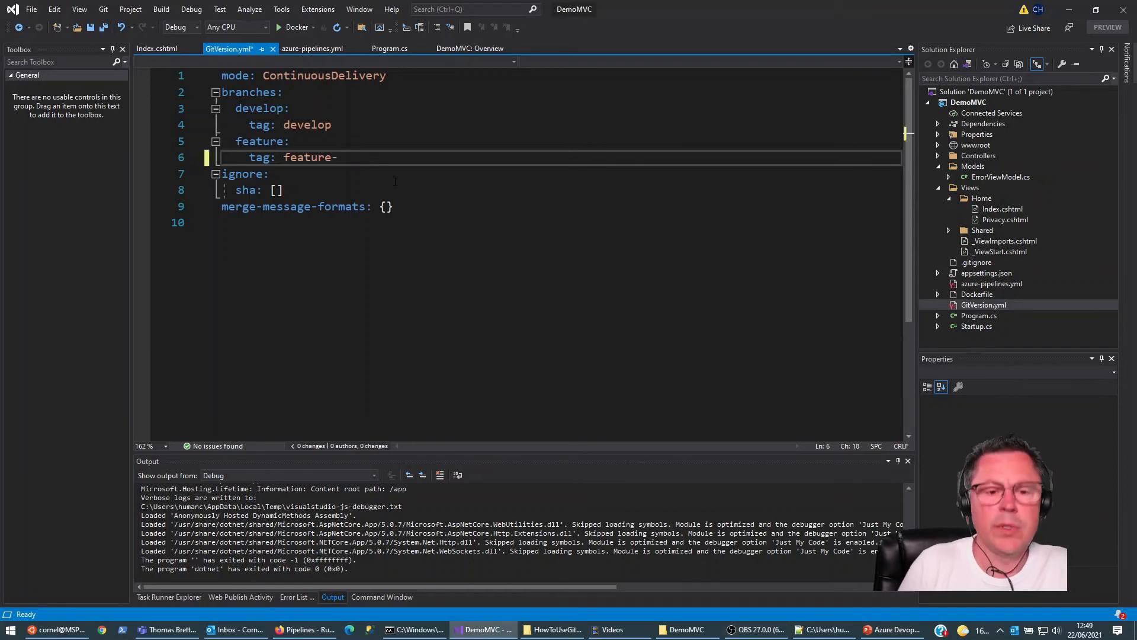
type("{BranchName")
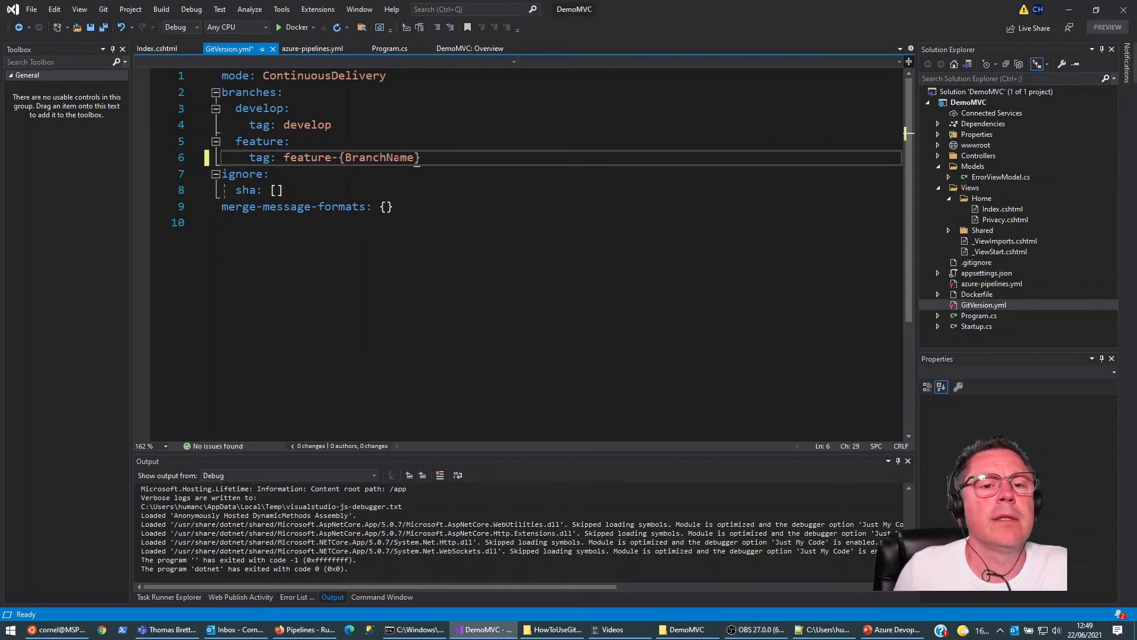
key("ctrl+s")
Step: Rerun dotnet-gitversion in the command prompt to check the version produced by the edited feature tag
left_click(419, 629)
key("Up")
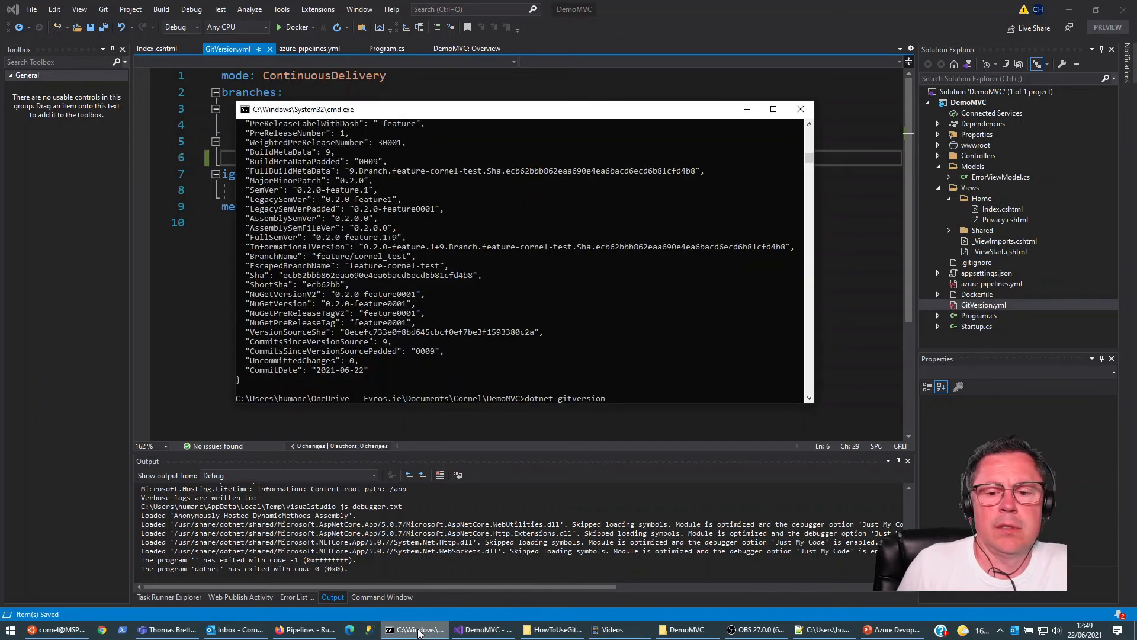
key("Return")
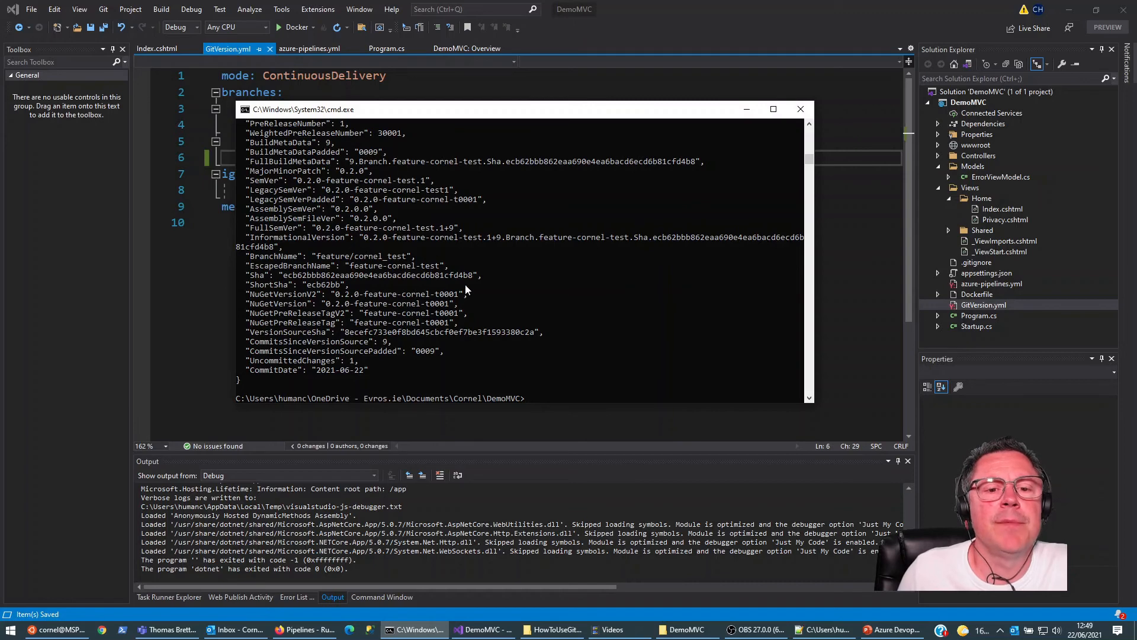
Step: Stage all changes, commit them on the feature branch with the message "name feature branch update", and push the branch
type("git add ,")
key("Return")
key("Up")
type(".")
key("Return")
type("git commit -m")
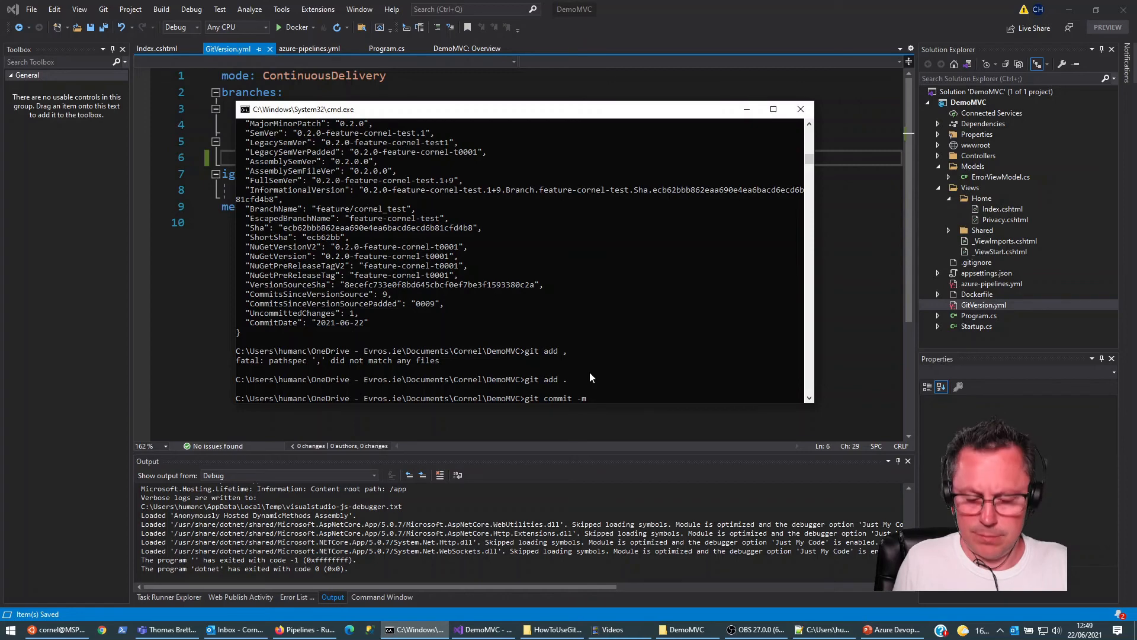
type(" \"name feature ")
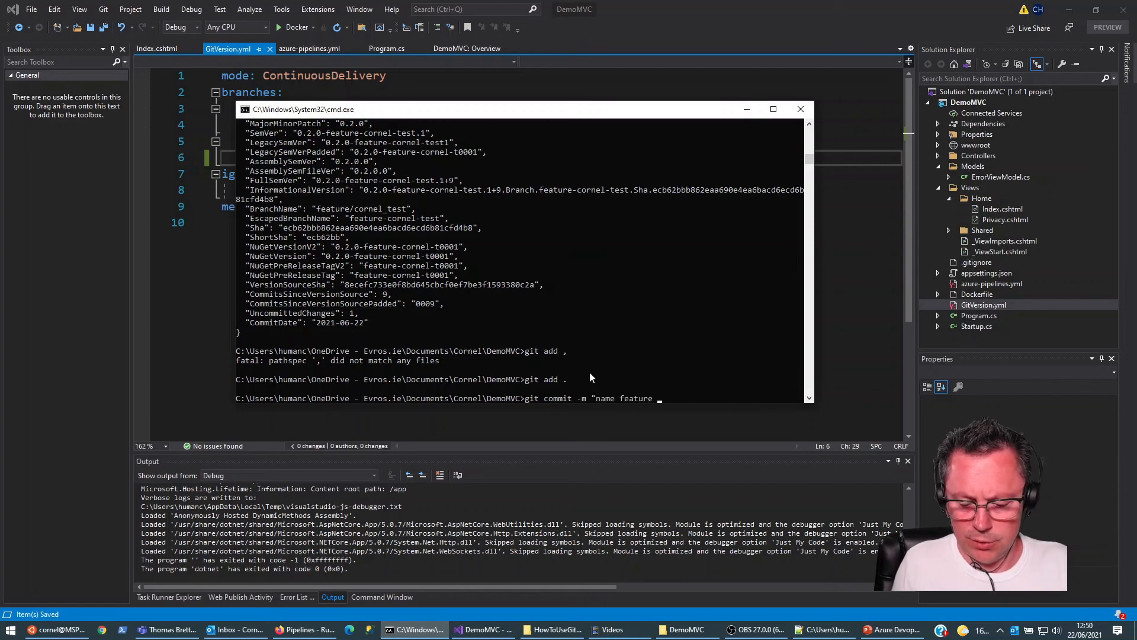
type("branch update\"")
key("Return")
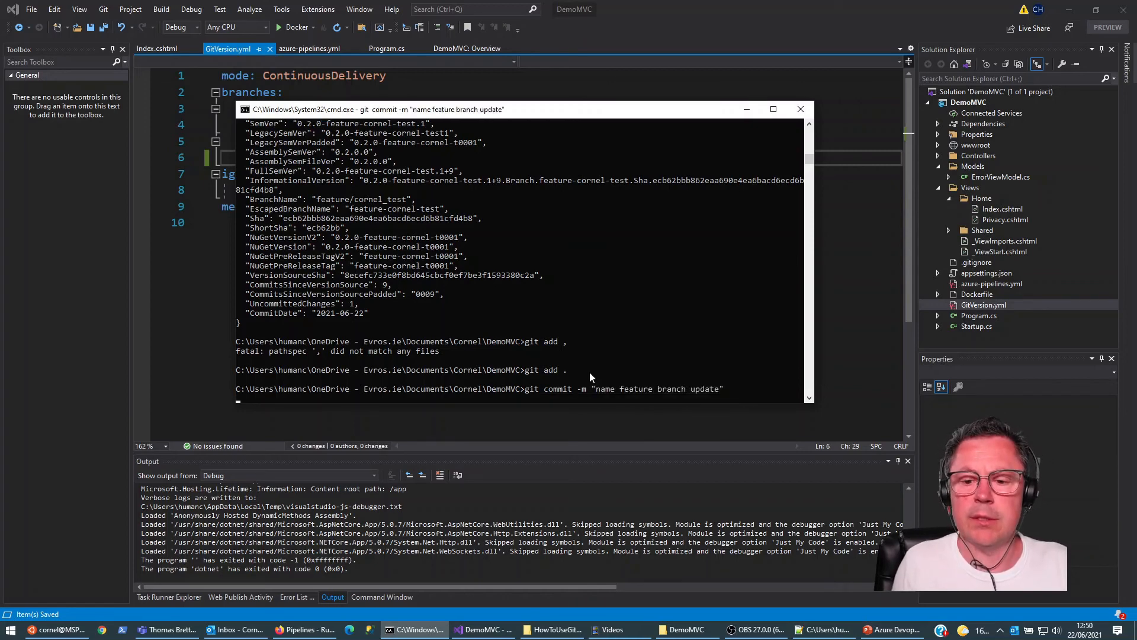
type("git push")
key("Return")
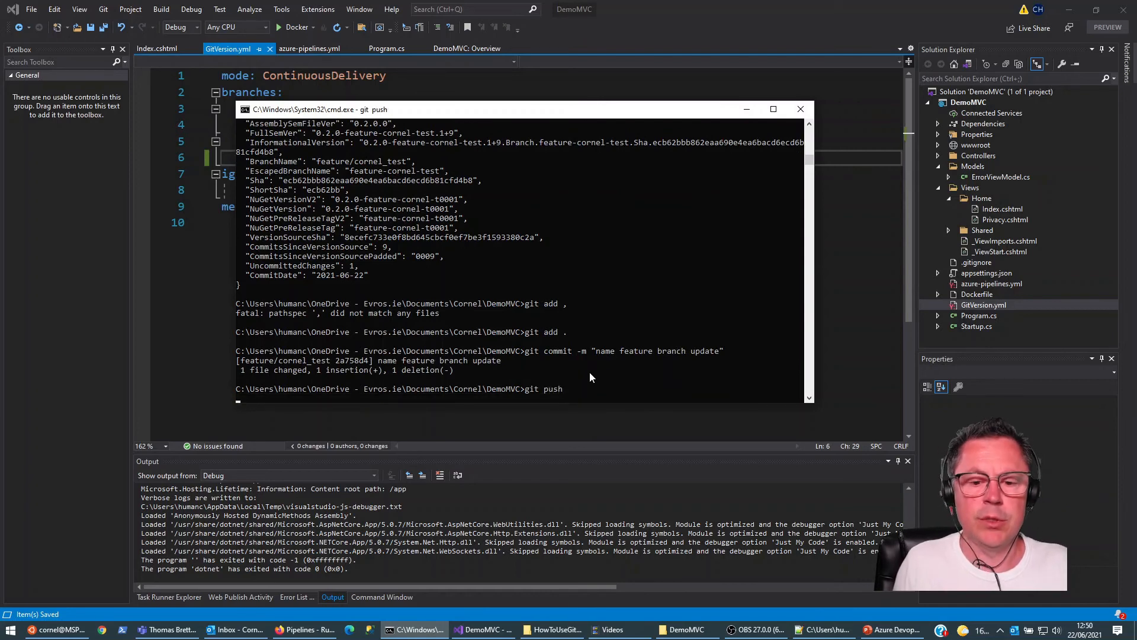
Step: Check out the develop branch and merge the pushed feature branch into it
type("git checko")
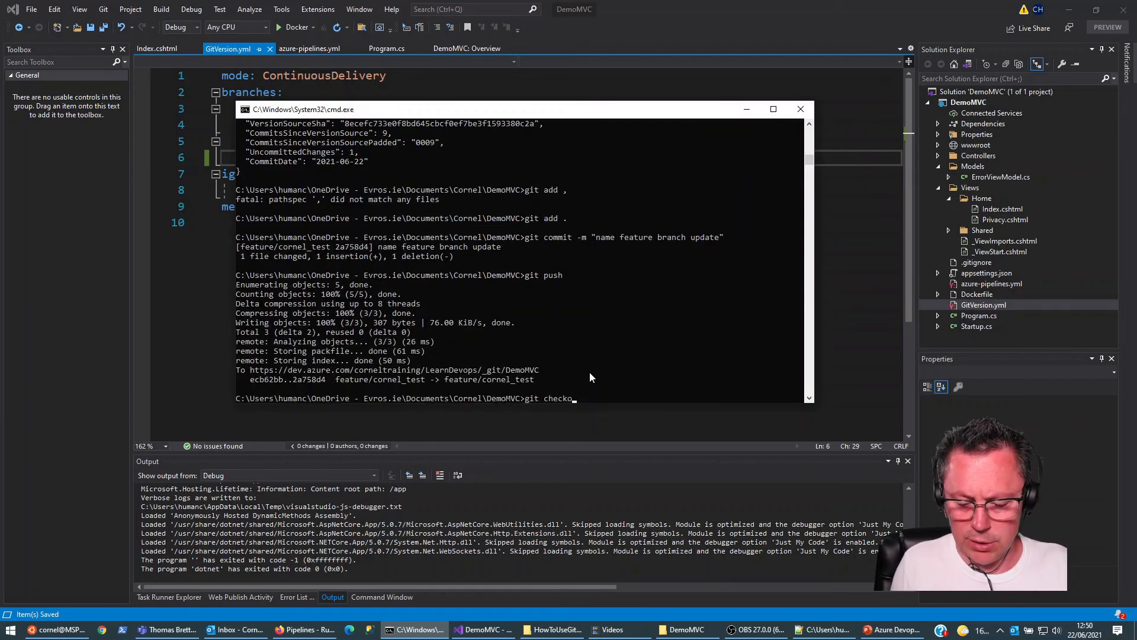
type("ut develop")
key("Return")
type("git merge feature")
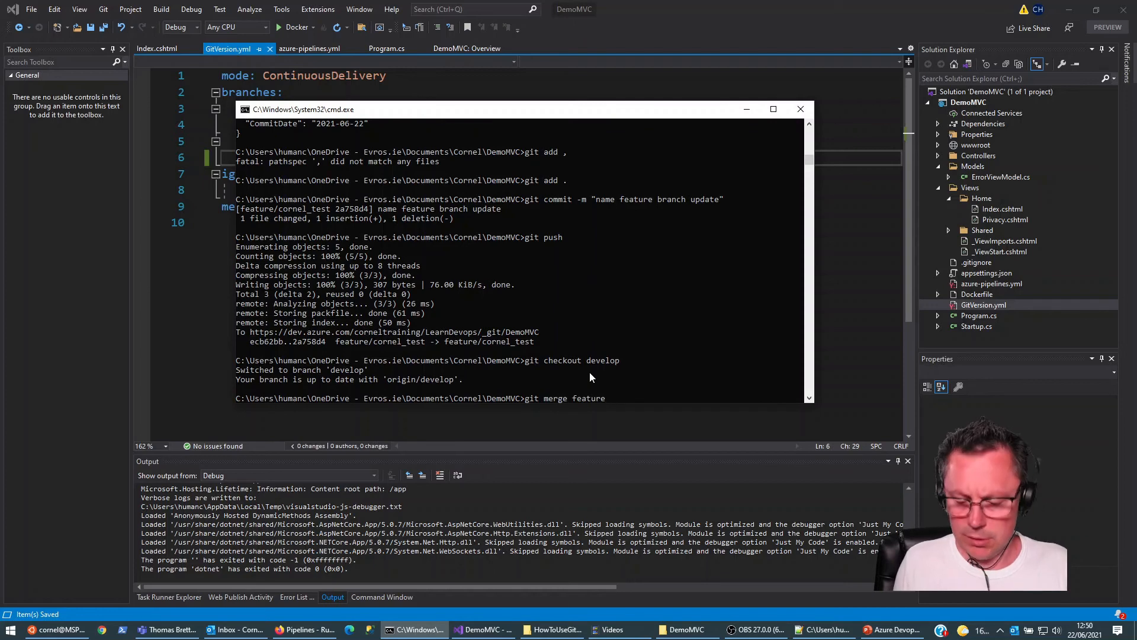
type("/cornel_test")
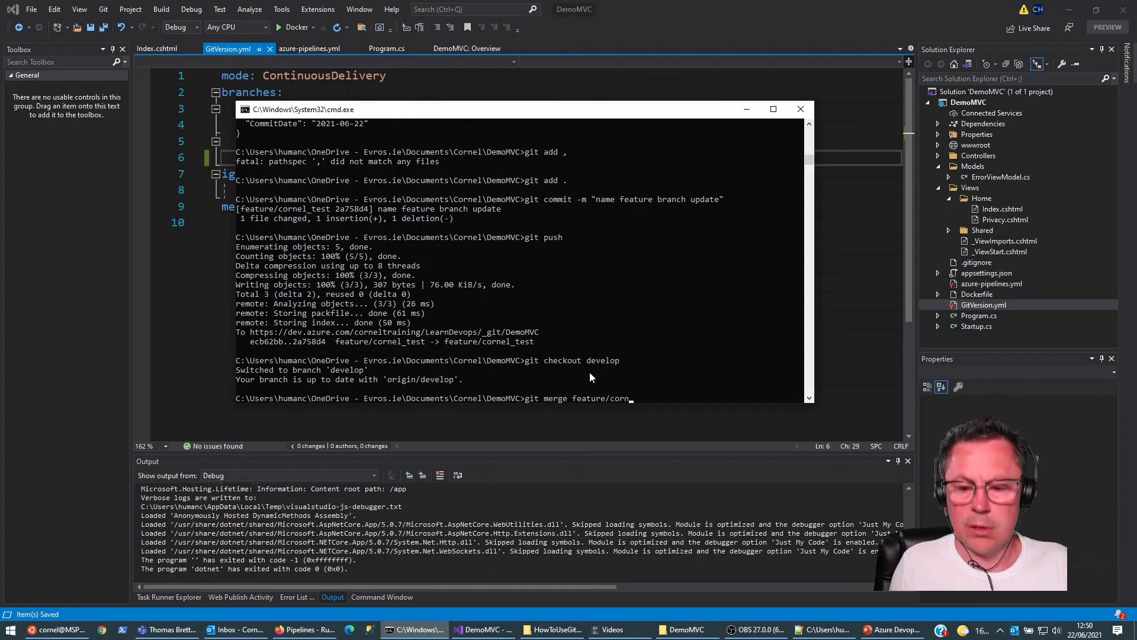
key("Return")
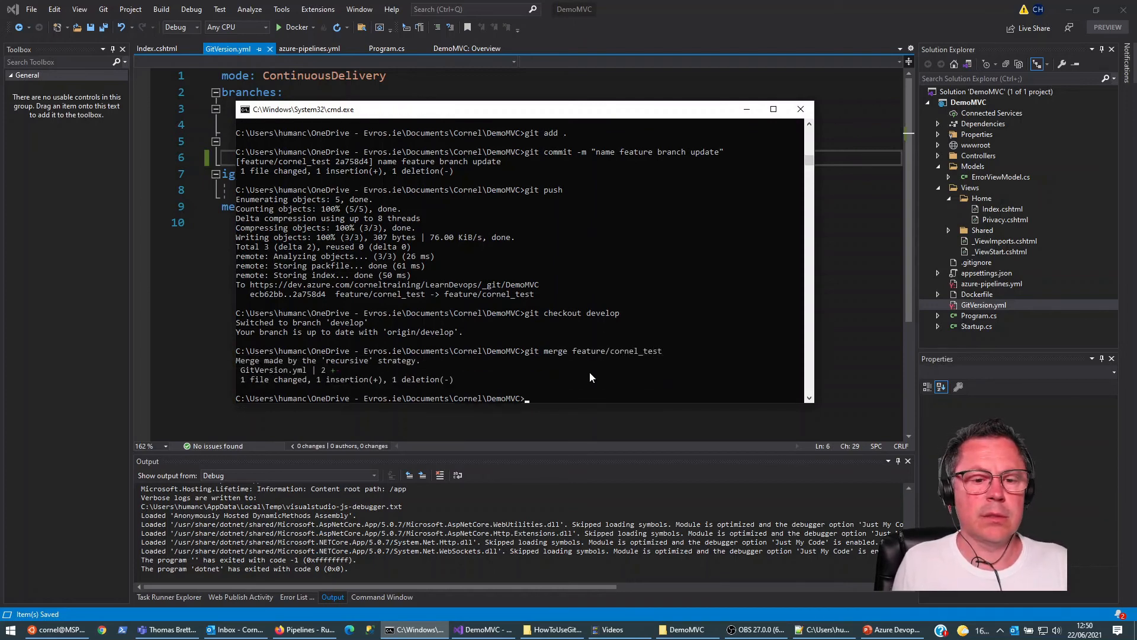
Step: Push the merged develop branch to the remote repository
type("git")
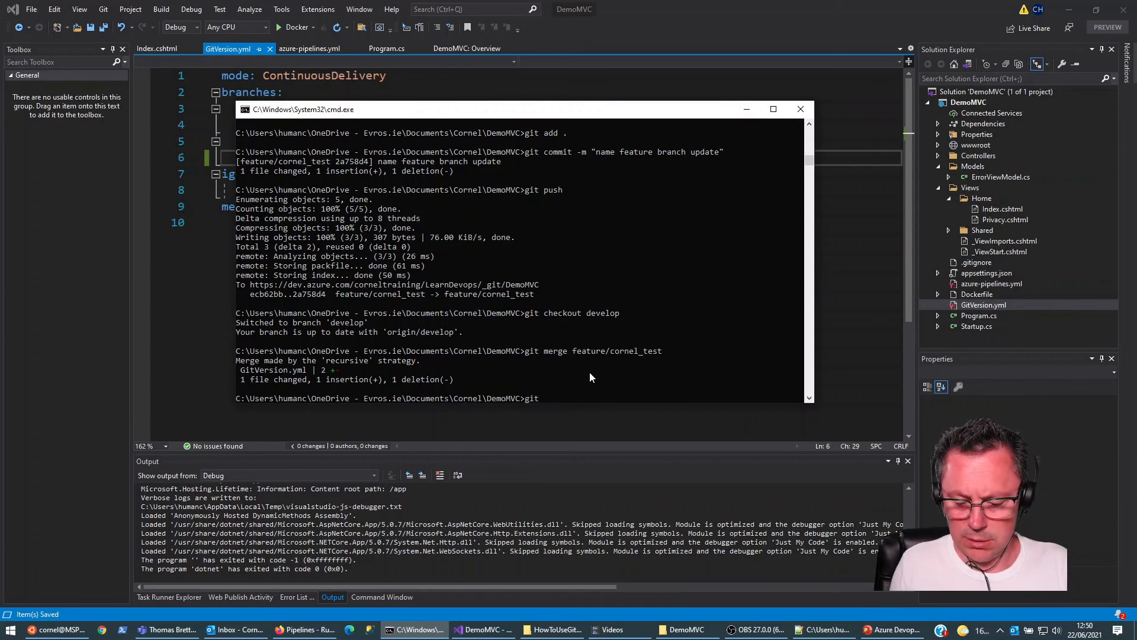
type(" push#")
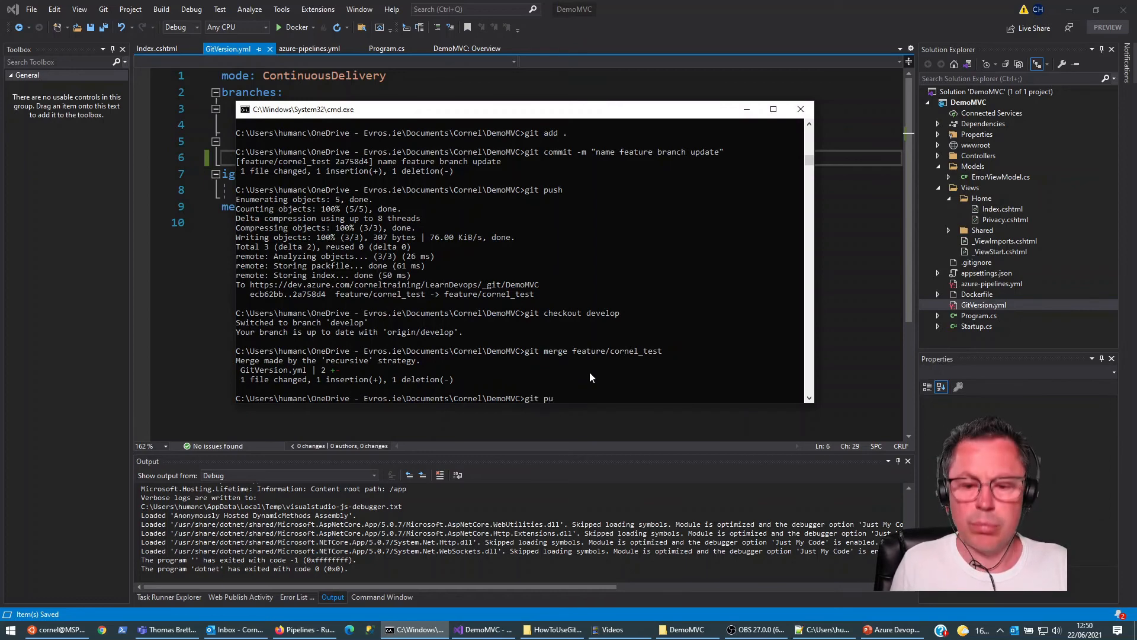
key("Return")
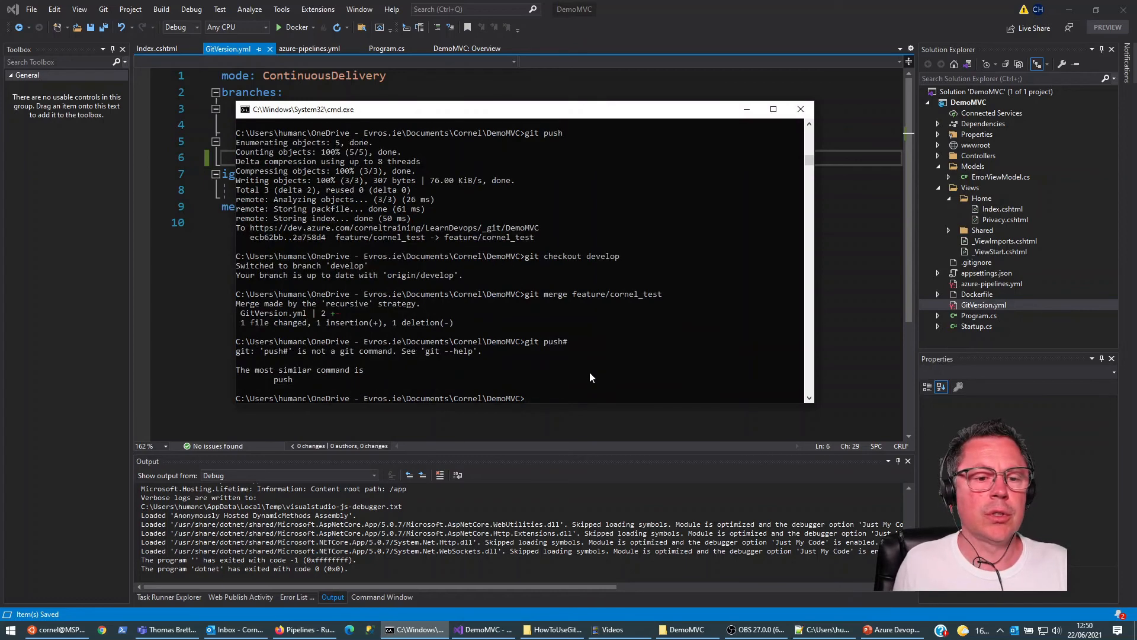
type("git push")
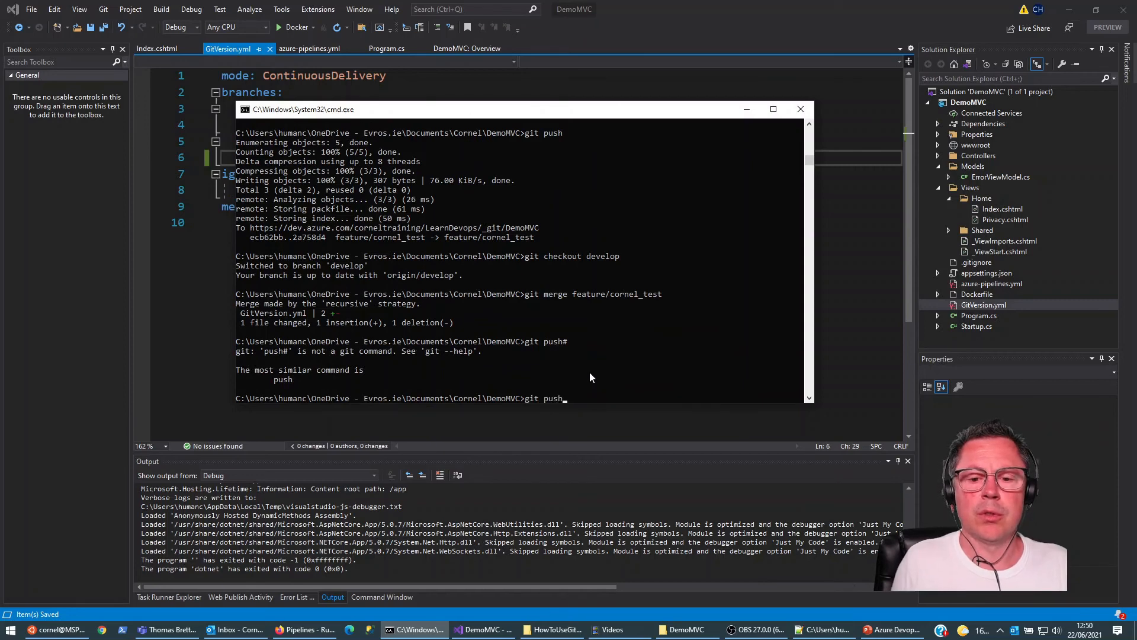
key("Return")
Step: Check out master, merge develop into it, and push master to the remote repository
type("git checkout master")
key("Return")
type("git merge develop[")
key("Return")
key("Up")
key("BackSpace")
key("Return")
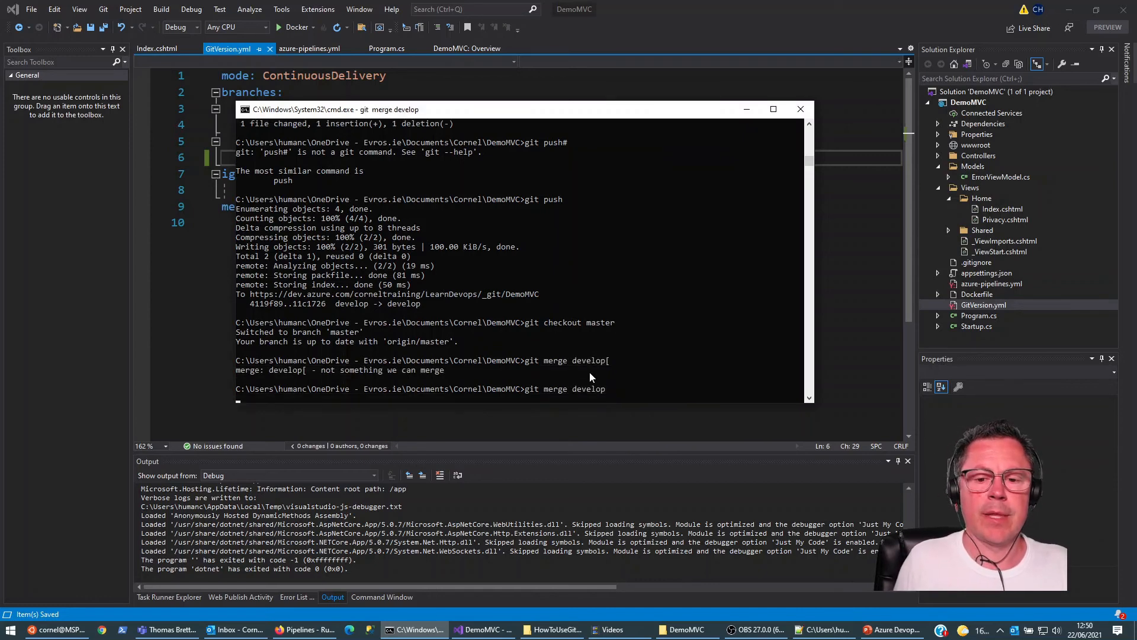
type("git push")
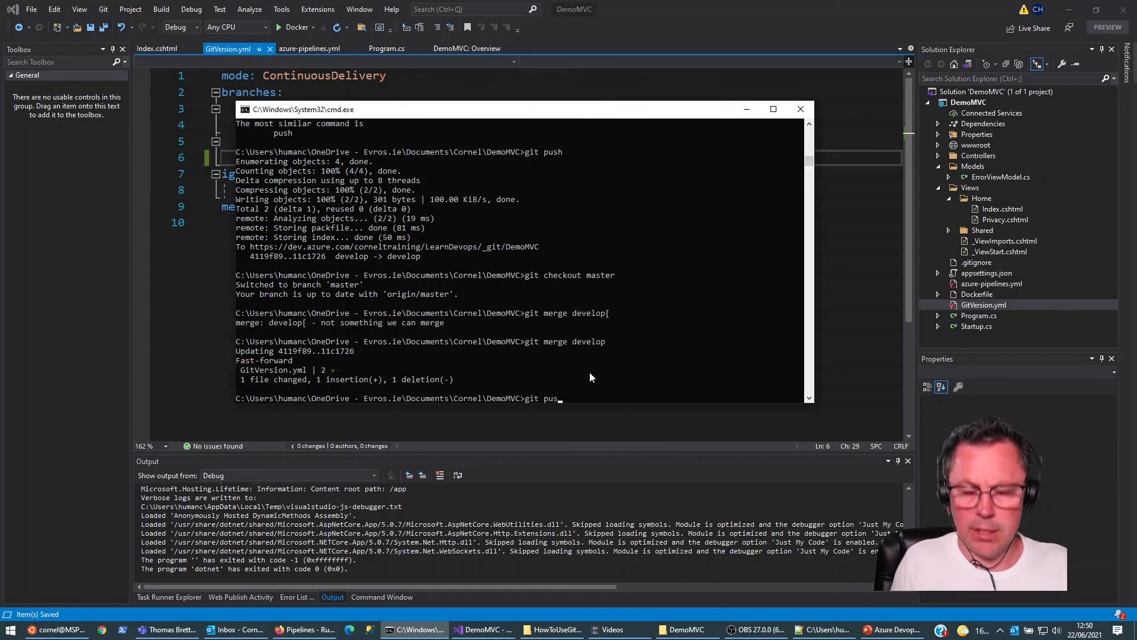
key("Return")
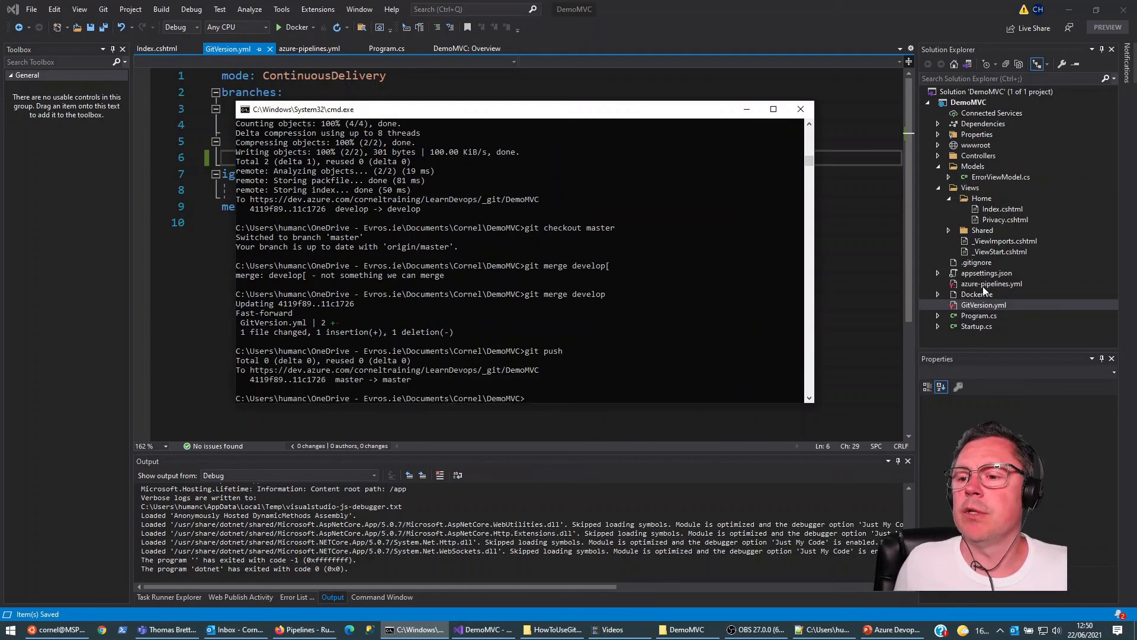
Step: Check the trigger branches in azure-pipelines.yml and switch to Azure DevOps in the browser to review the LearnDevops-CI runs
left_click(984, 286)
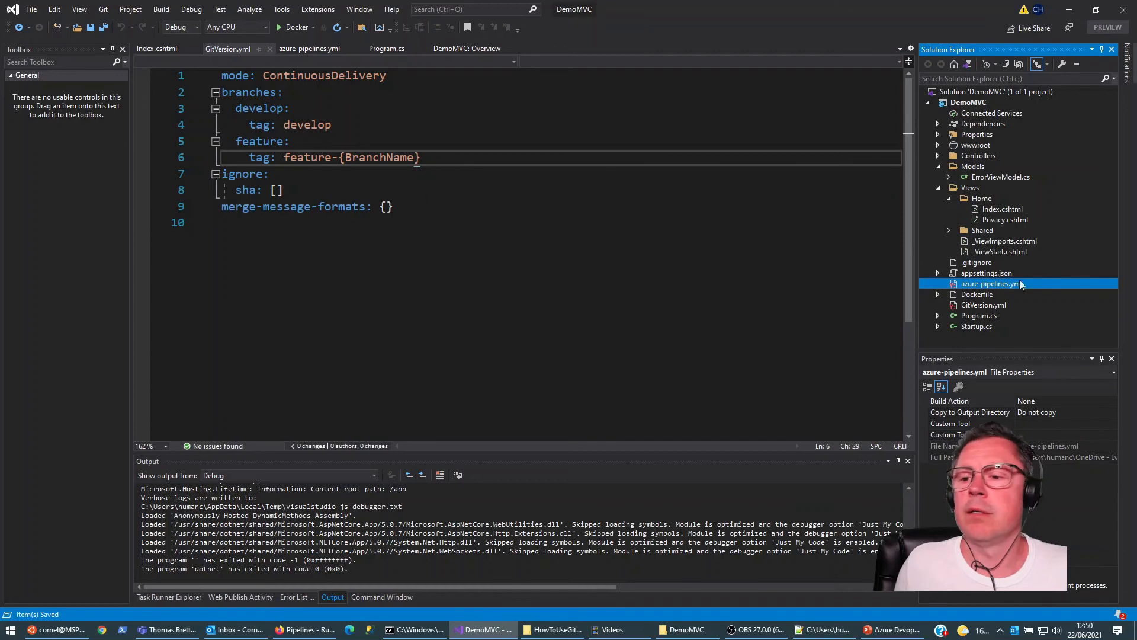
double_click(971, 285)
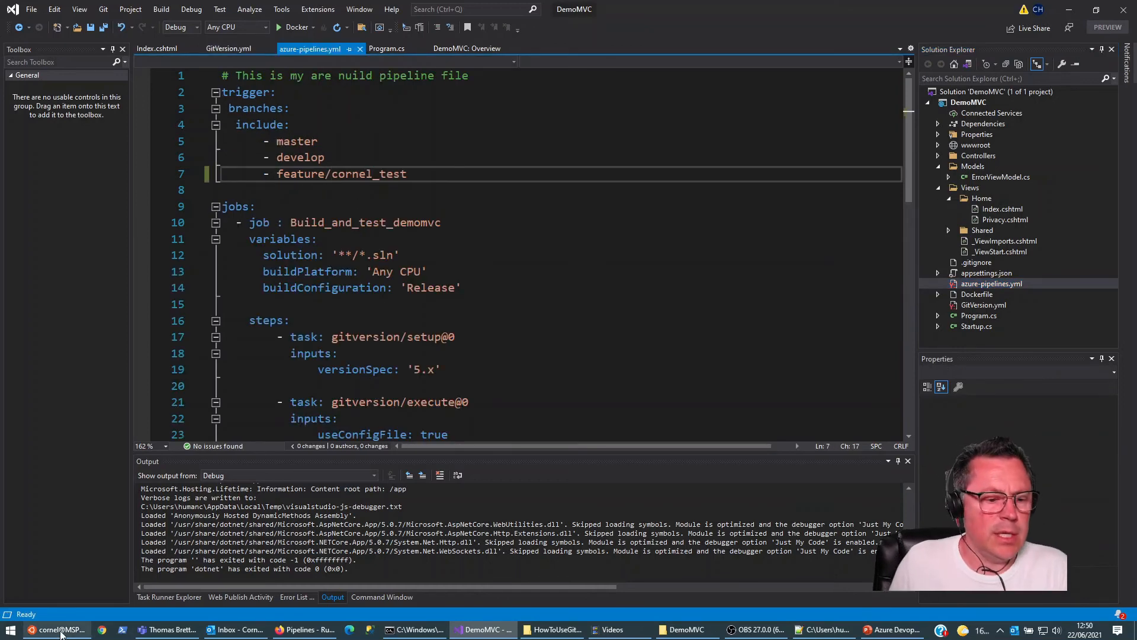
left_click(56, 629)
left_click(303, 629)
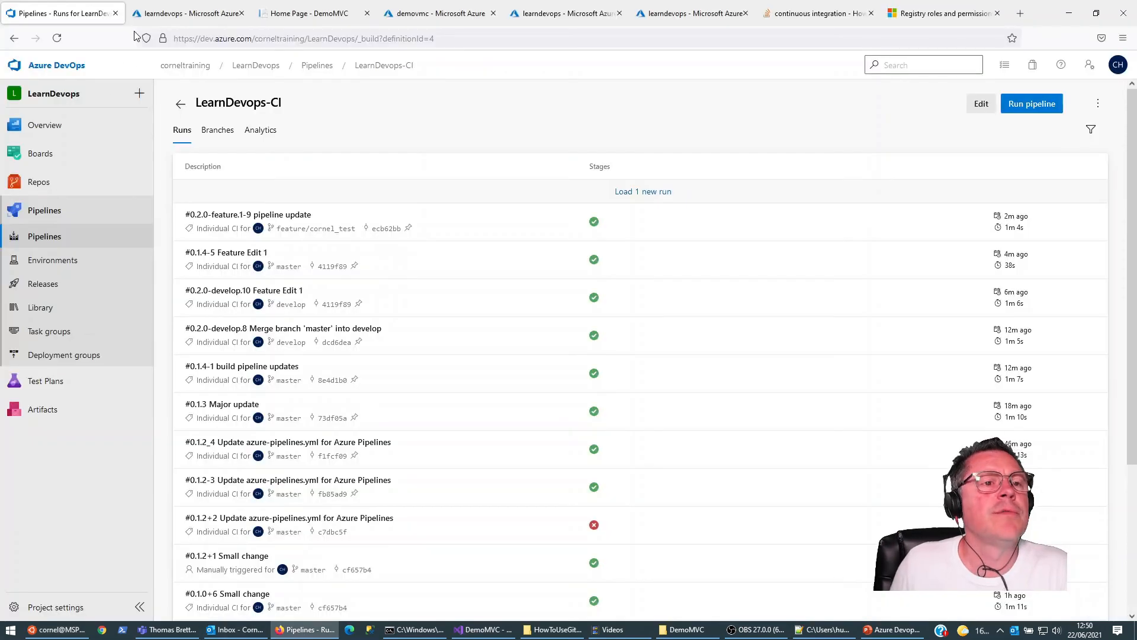
left_click(42, 236)
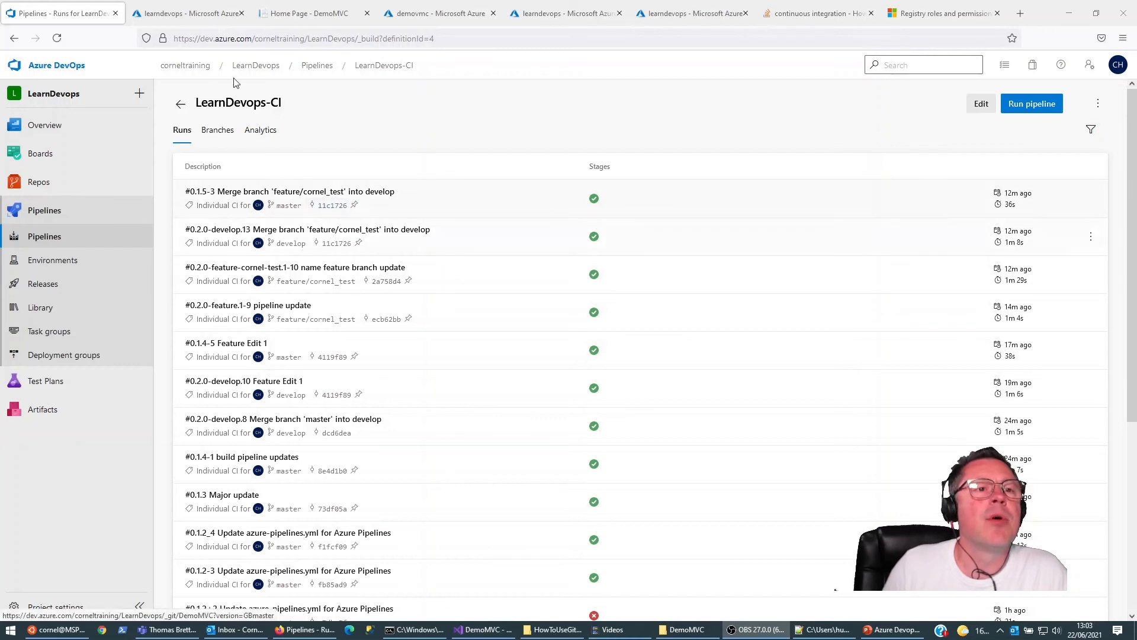
Step: Switch to the demovmc container repository in the Azure portal, refresh it, and compare the image tags 0.1.5-3 and 0.1.3
left_click(205, 15)
left_click(286, 15)
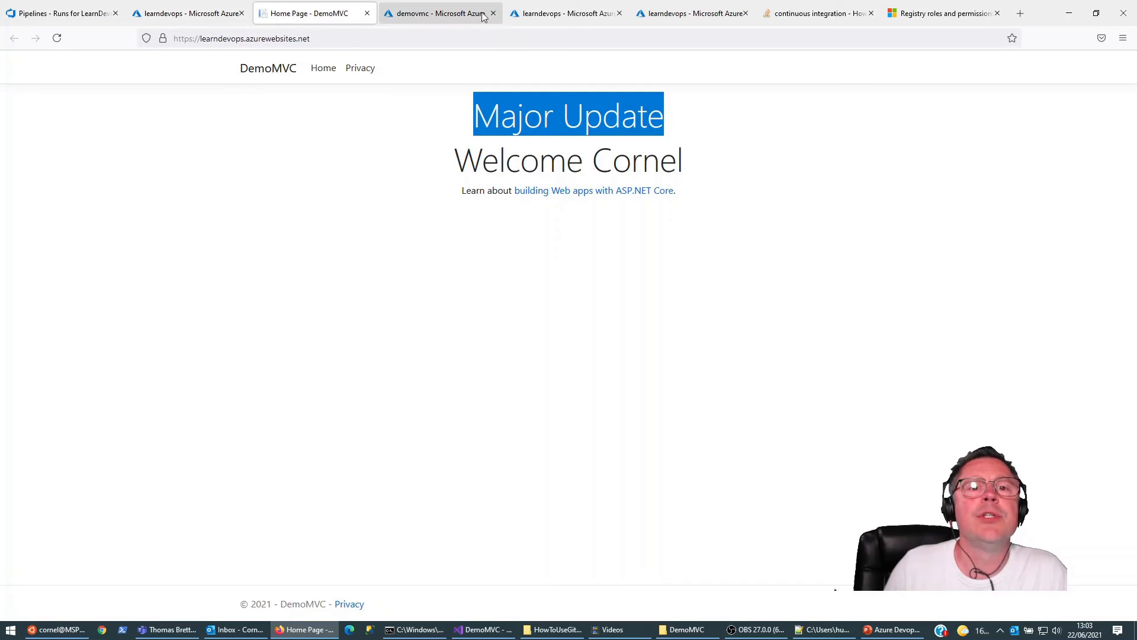
left_click(390, 14)
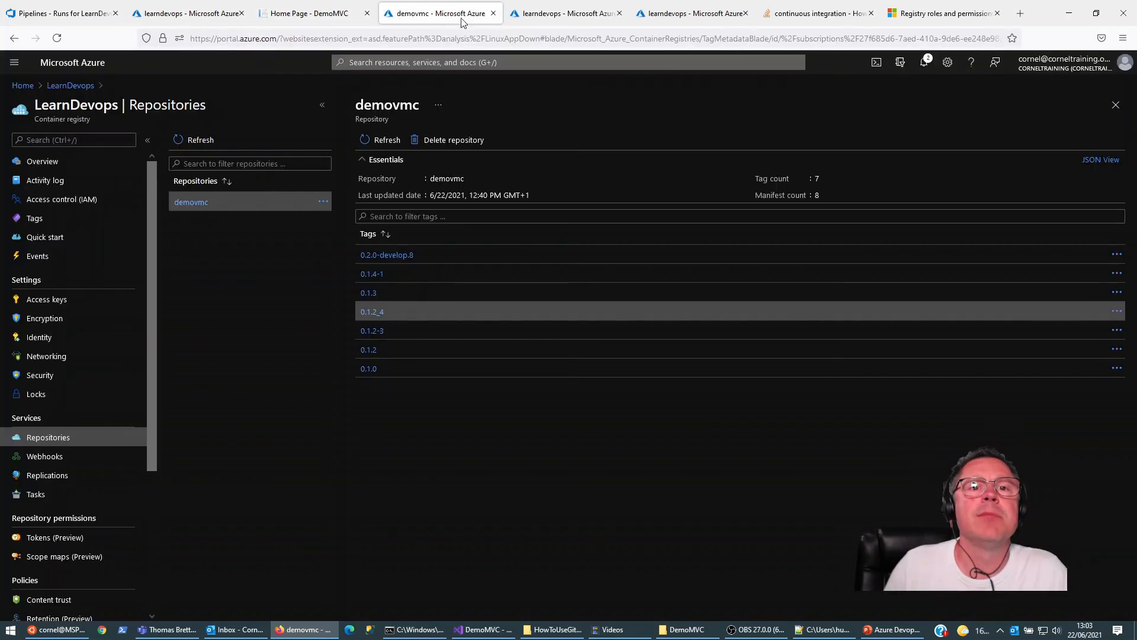
left_click(372, 140)
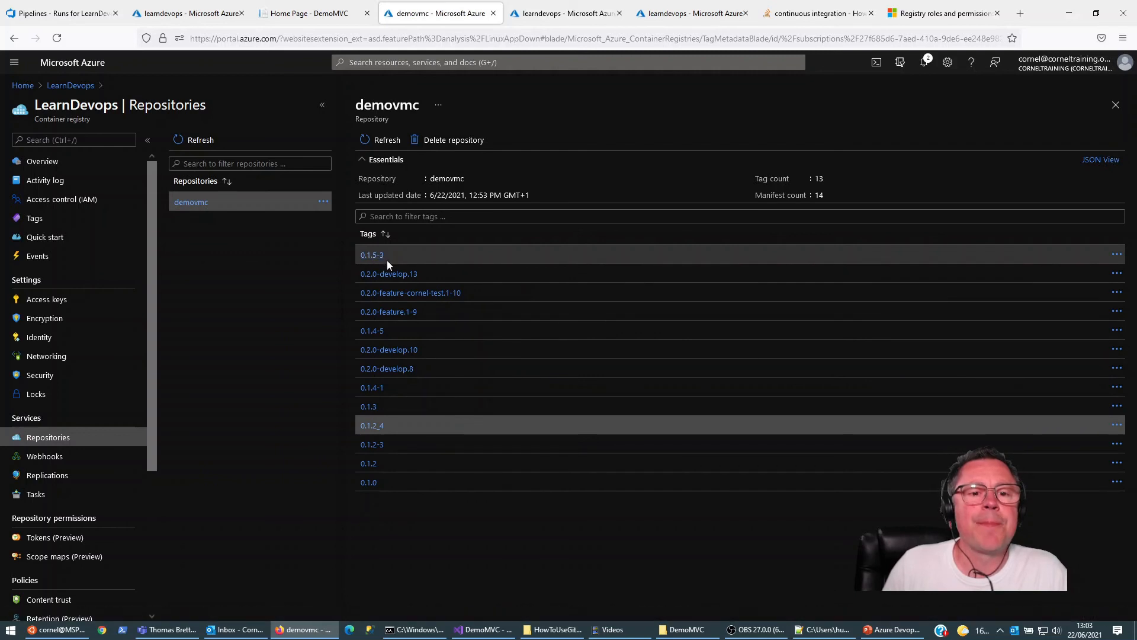
left_click_drag(358, 254, 380, 259)
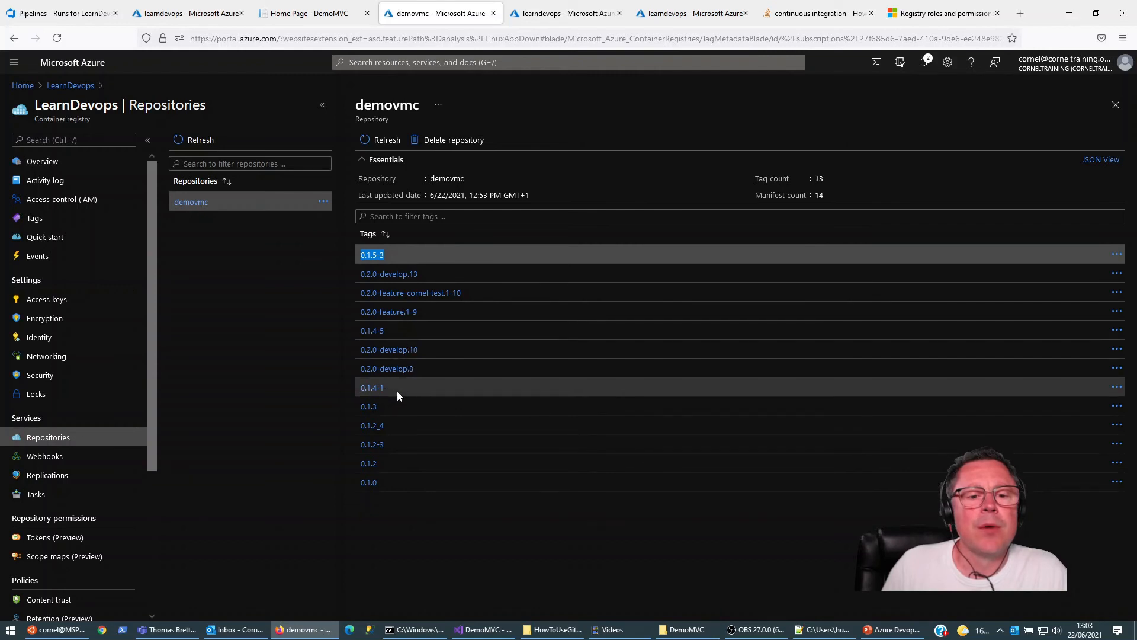
left_click(370, 412)
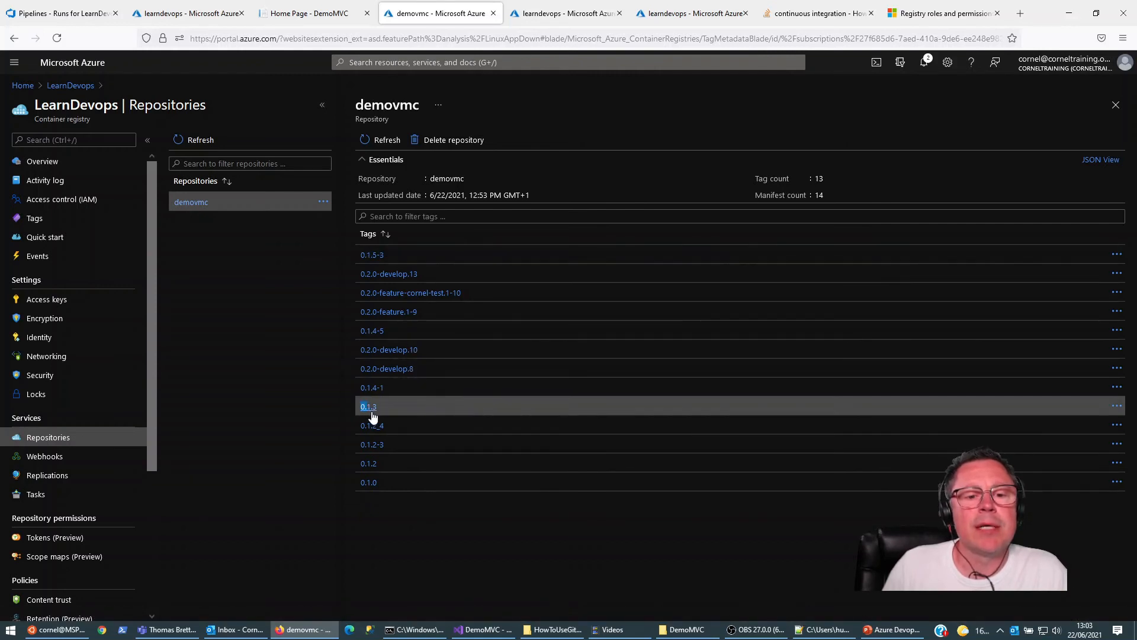
double_click(367, 407)
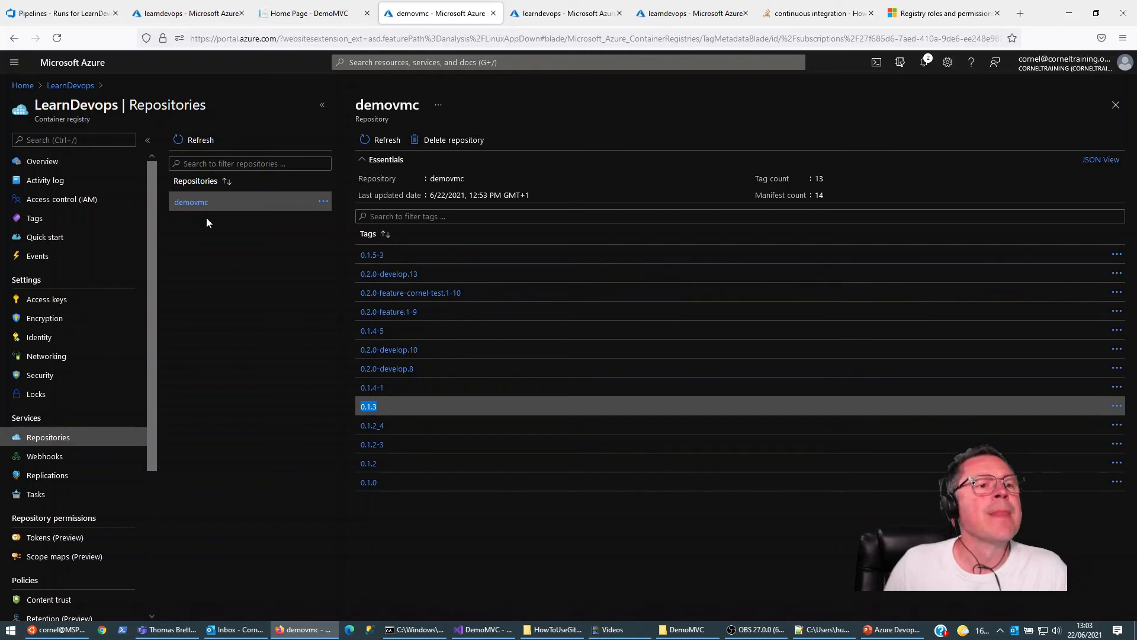
Step: Return to Azure DevOps, open the existing release pipeline for editing, rename it to DemoApp Production, and save it
left_click(84, 20)
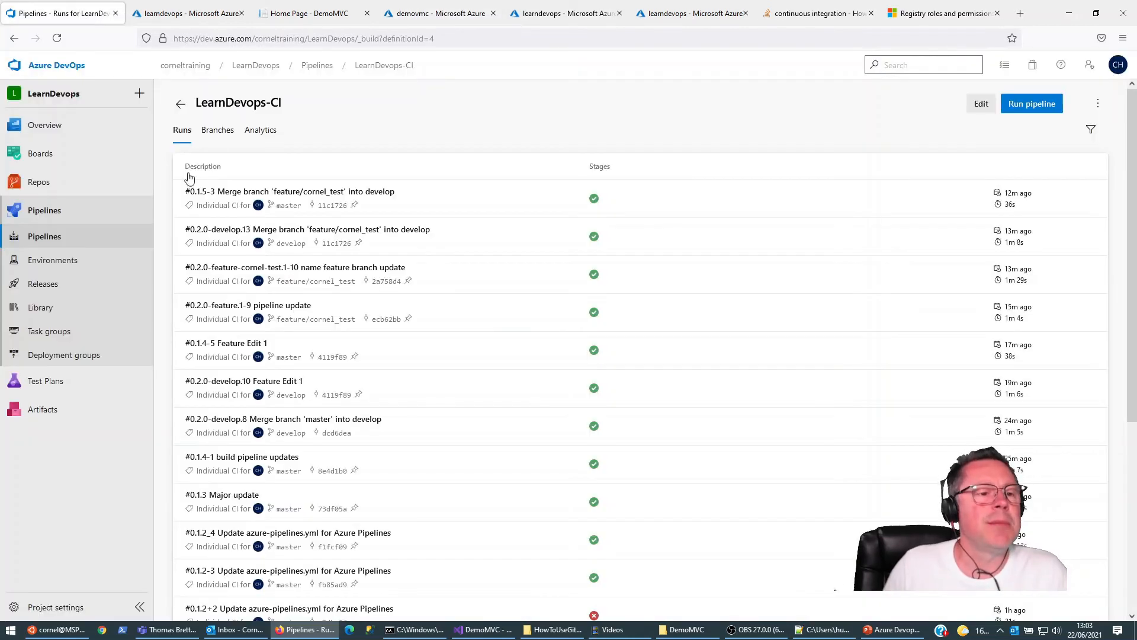
left_click(46, 285)
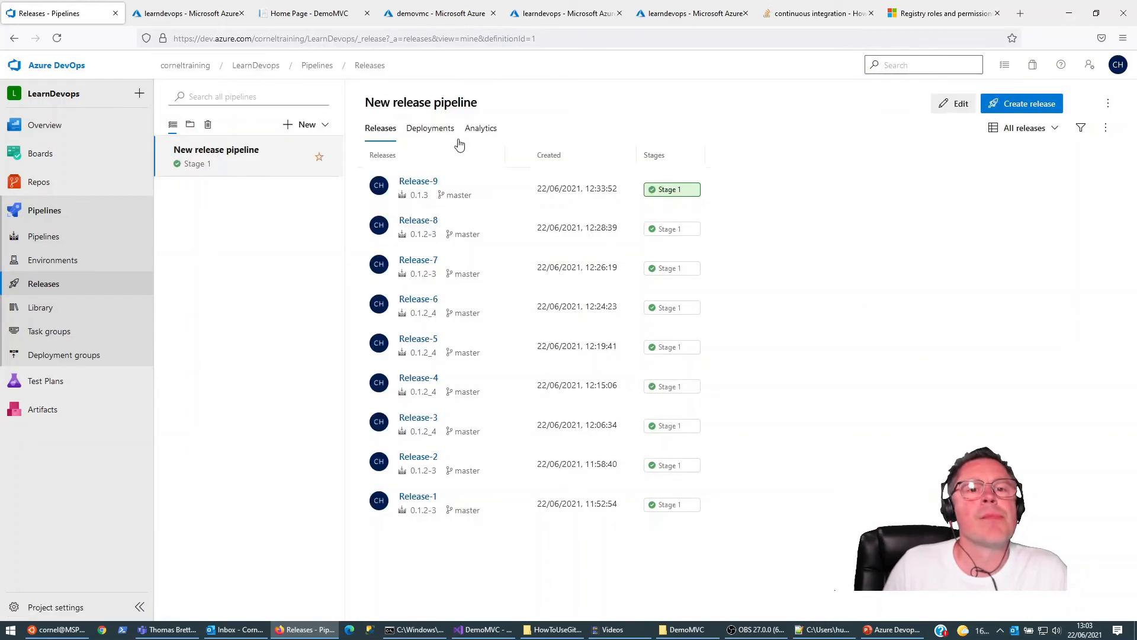
left_click(52, 287)
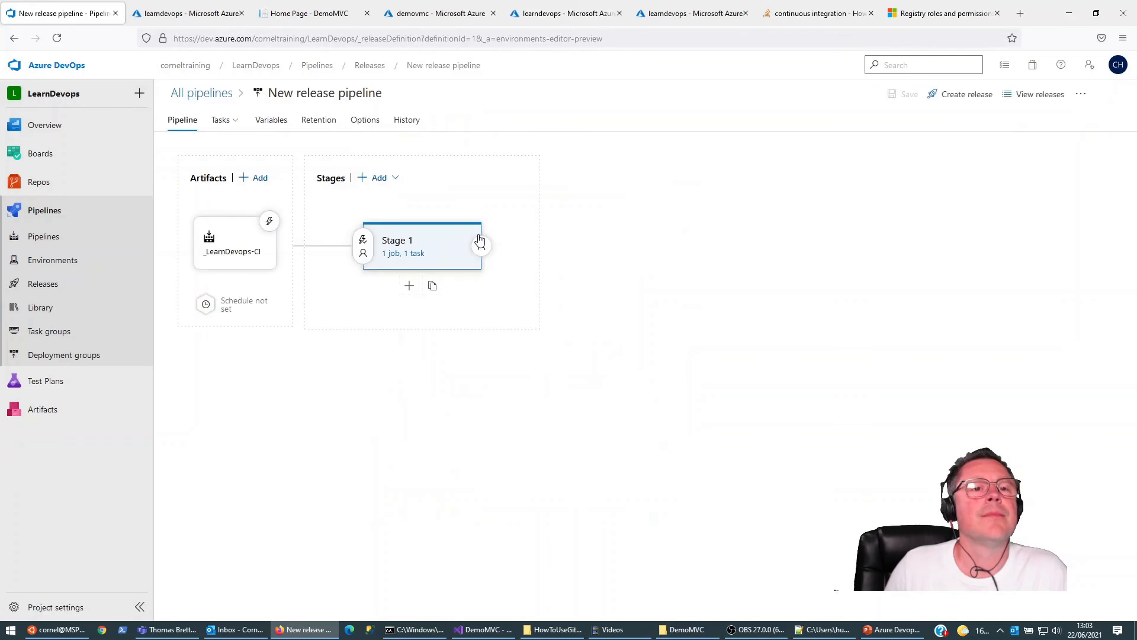
left_click(403, 97)
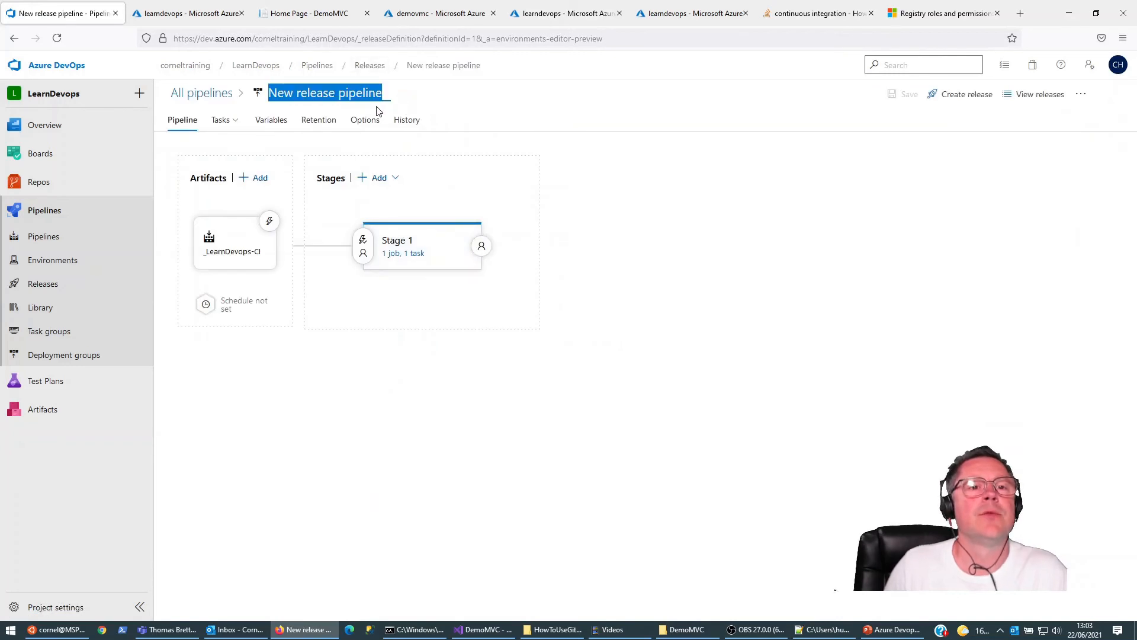
type("DemoApp")
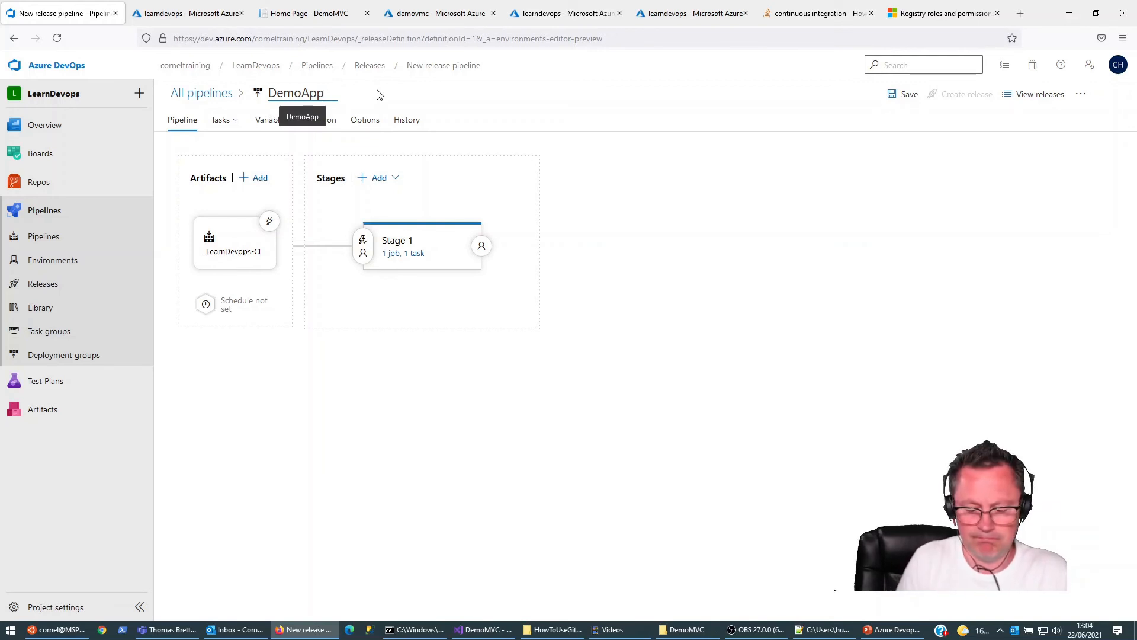
type("Production")
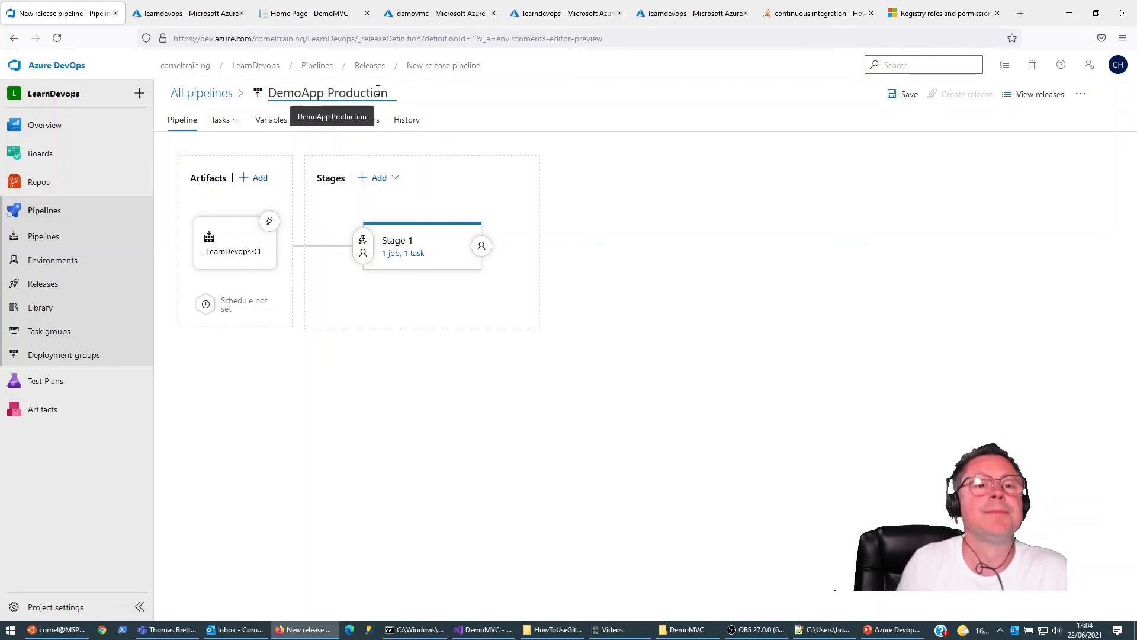
left_click(749, 297)
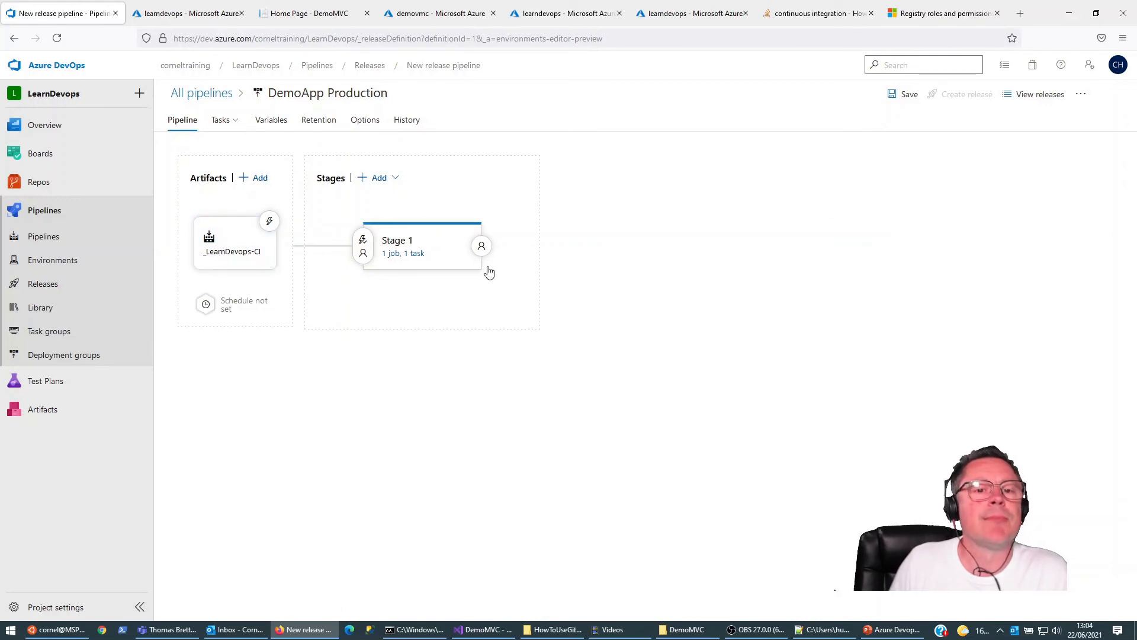
left_click(909, 94)
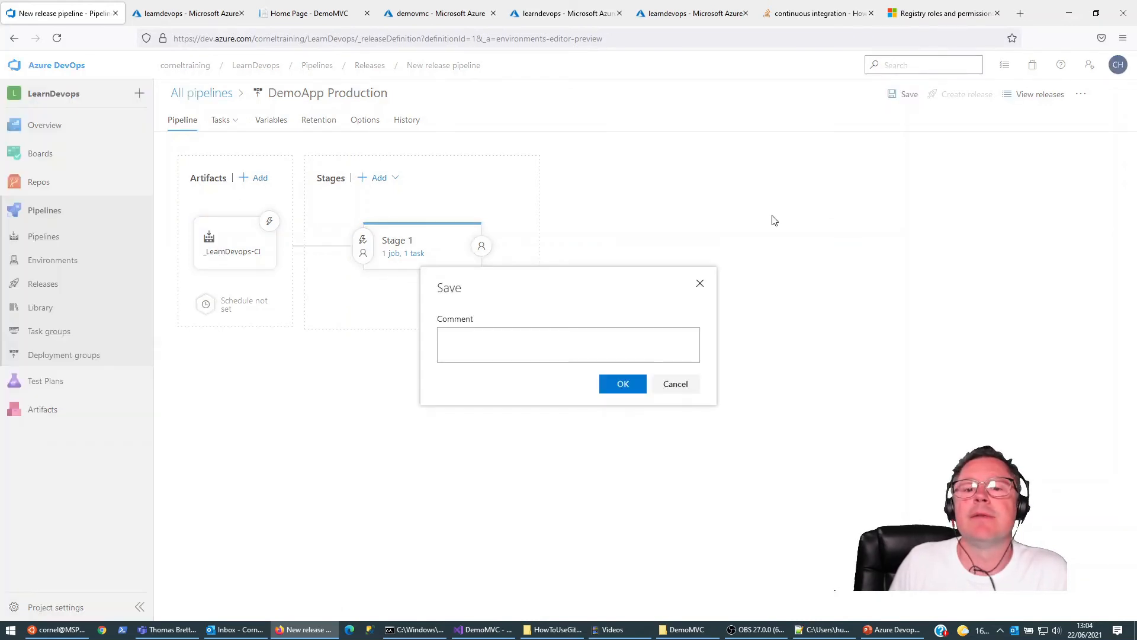
left_click(621, 384)
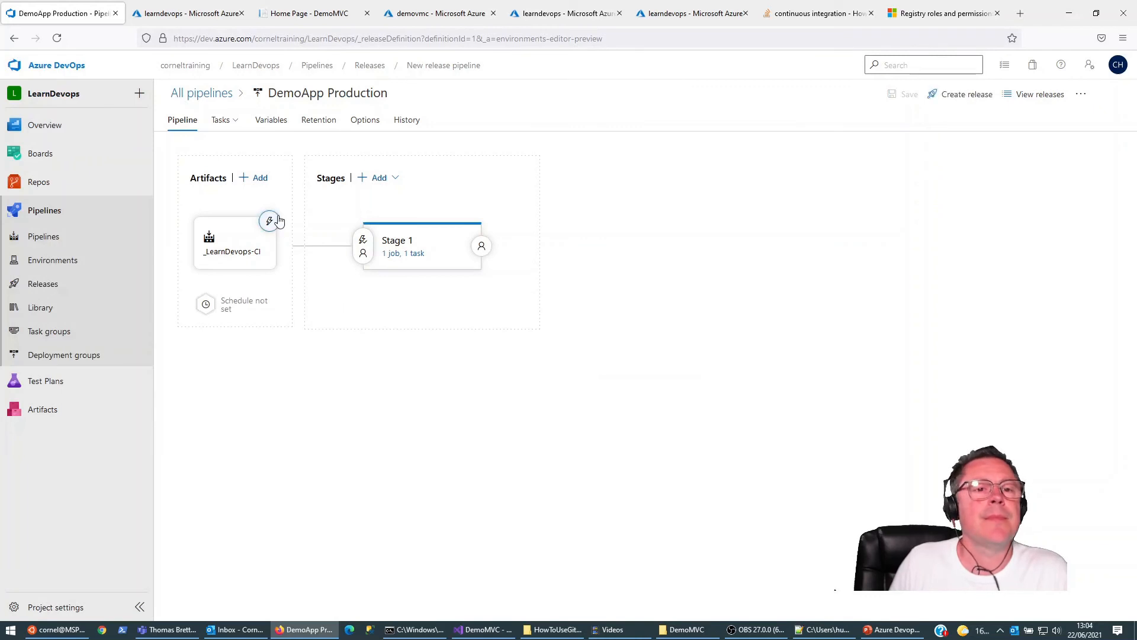
Step: Check Stage 1's container deploy task, and create a DemoApp Production release using _LearnDevops-CI version 0.2.0-feature-cornel-test.1-10
left_click(391, 259)
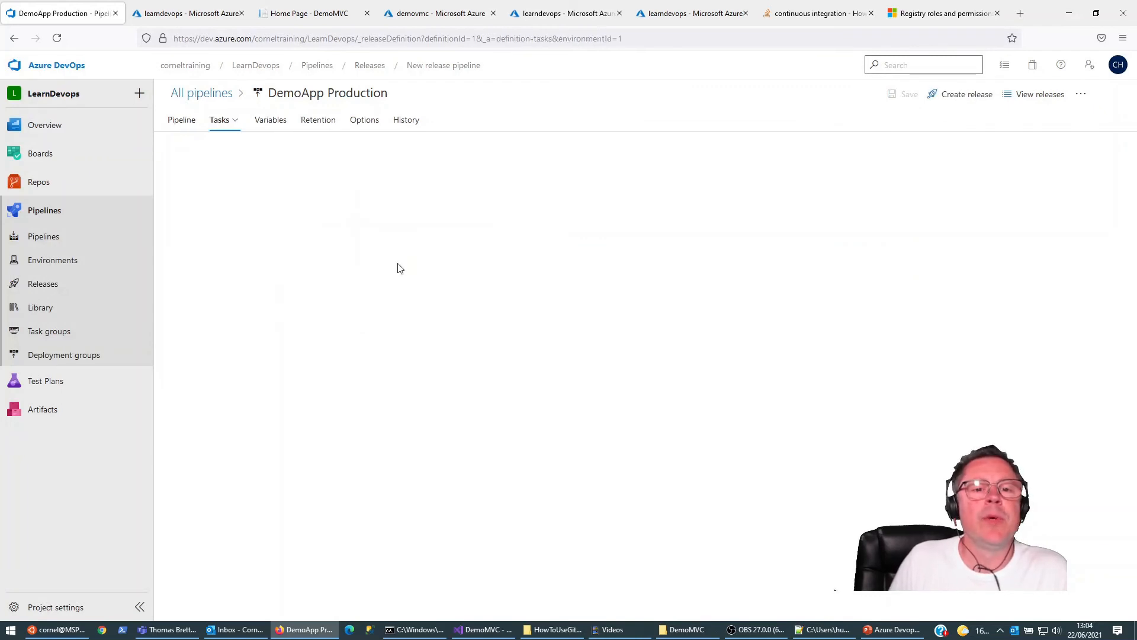
left_click(338, 227)
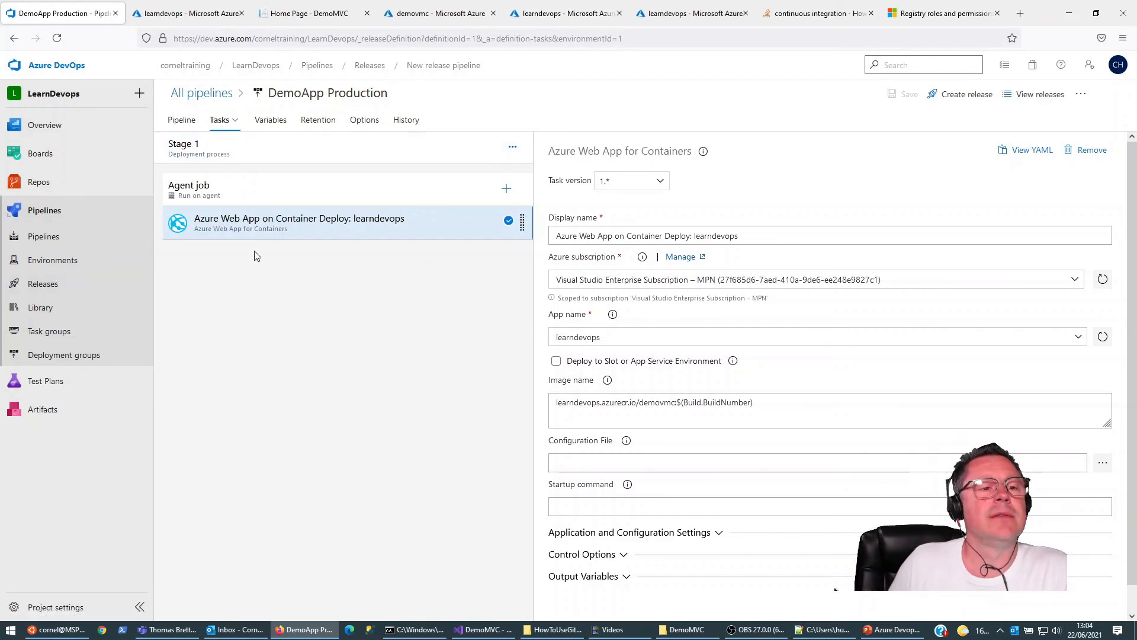
left_click(52, 285)
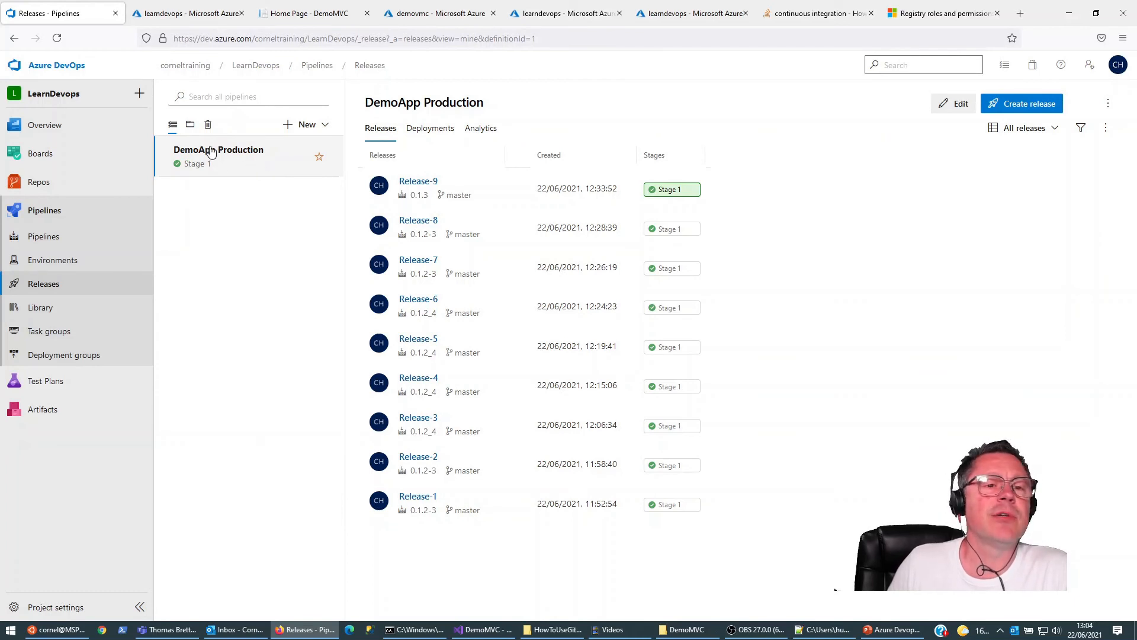
left_click(1021, 105)
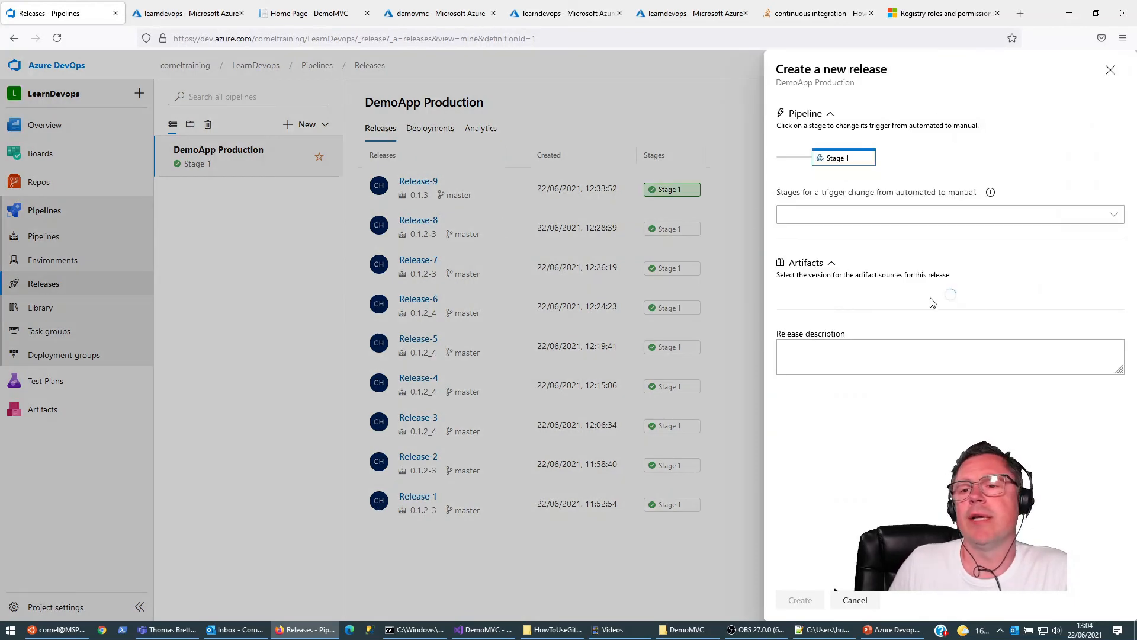
left_click(1110, 321)
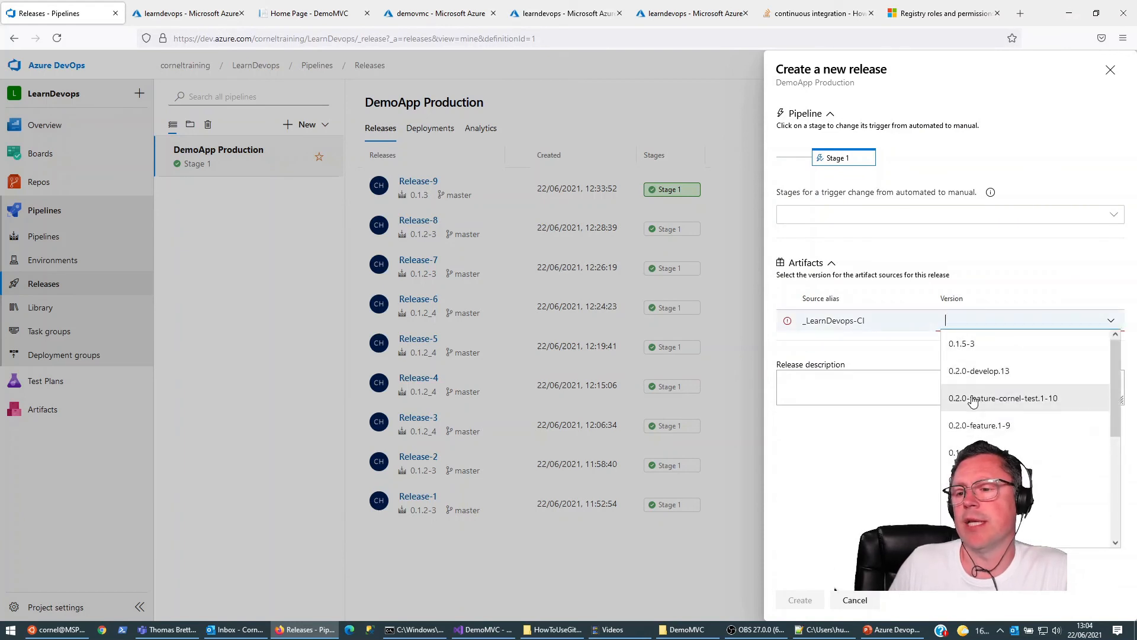
left_click(1019, 399)
left_click(798, 600)
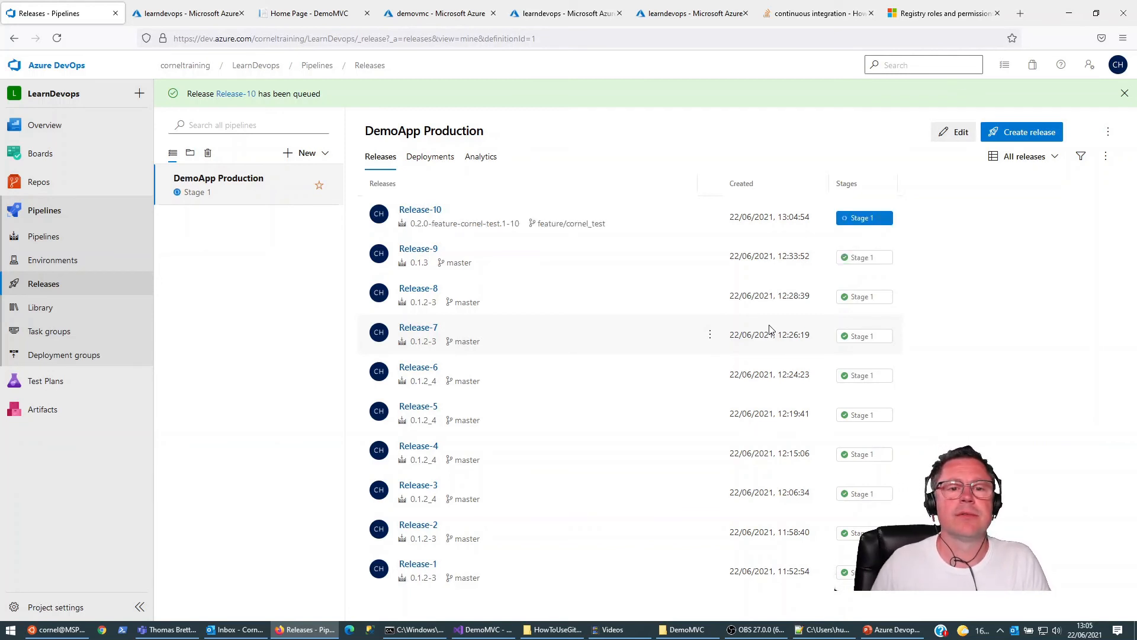
Step: Reload the deployed DemoMVC site, return to Azure DevOps, and open Stage 1 of Release-10 to follow its deployment
left_click(302, 13)
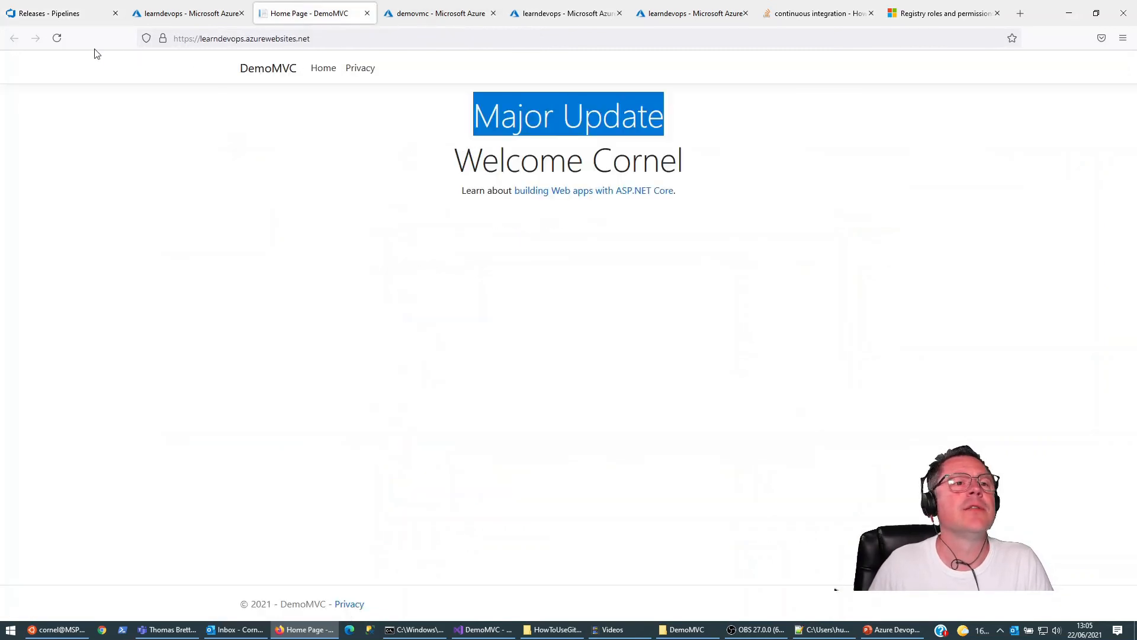
left_click(57, 38)
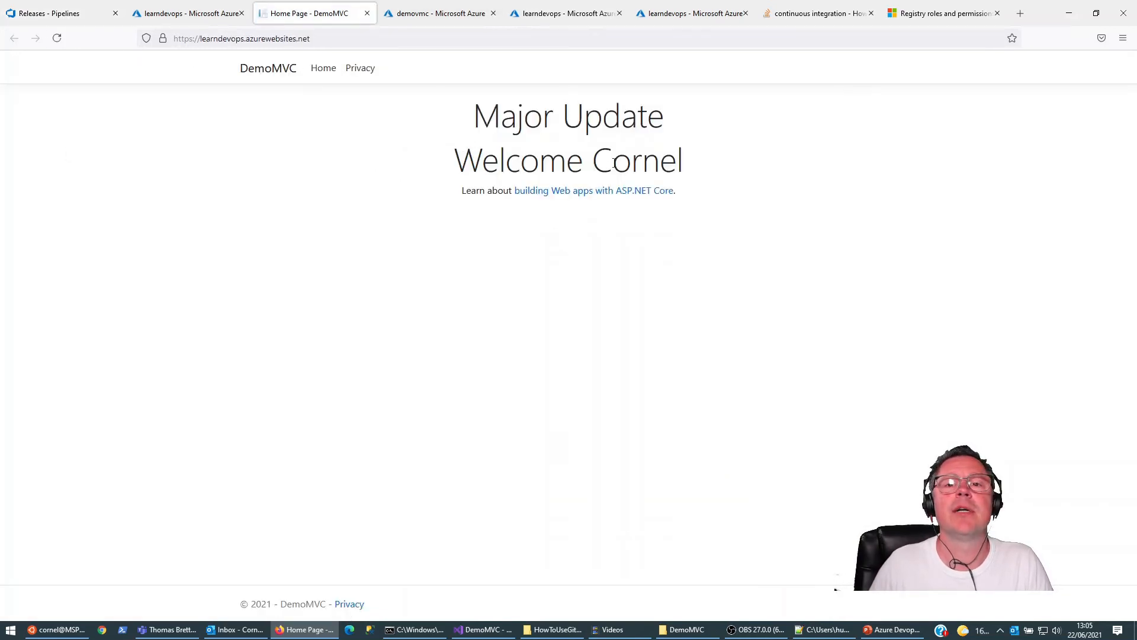
left_click(44, 14)
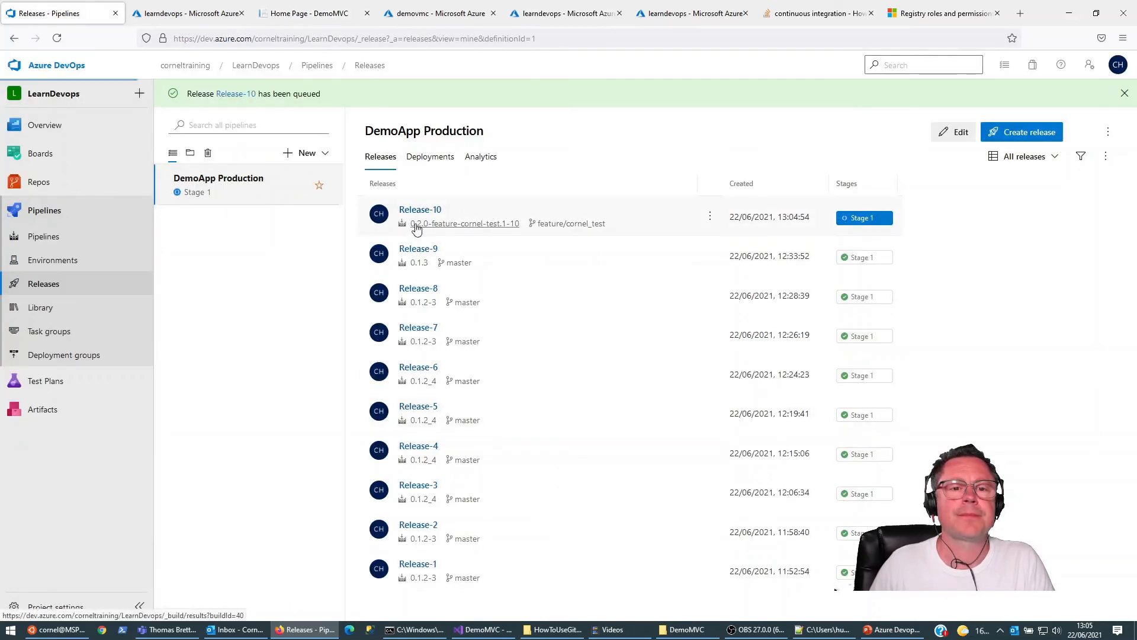
left_click(417, 229)
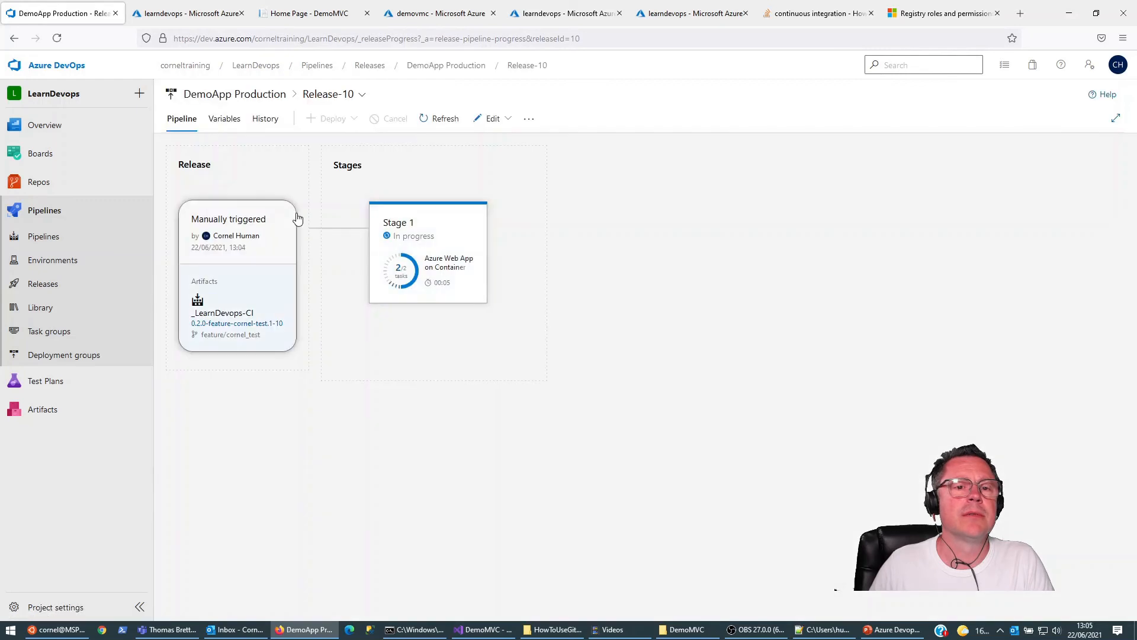
left_click(426, 237)
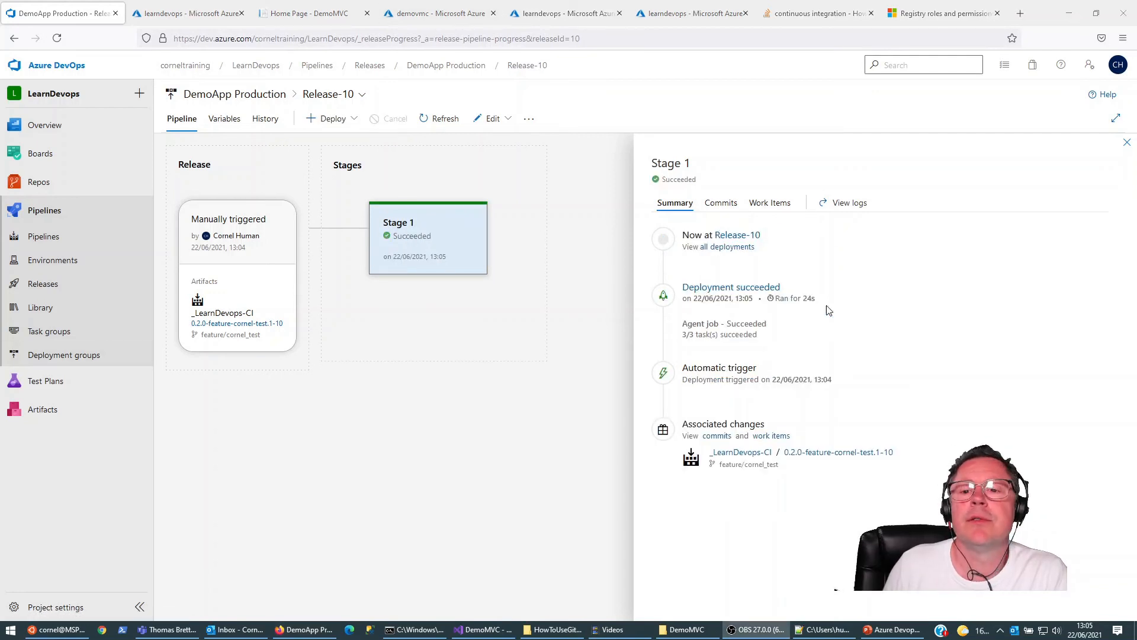
Step: Reload the DemoMVC home page, examine its main heading, and return to the Release-10 page in Azure DevOps
left_click(416, 14)
left_click(327, 21)
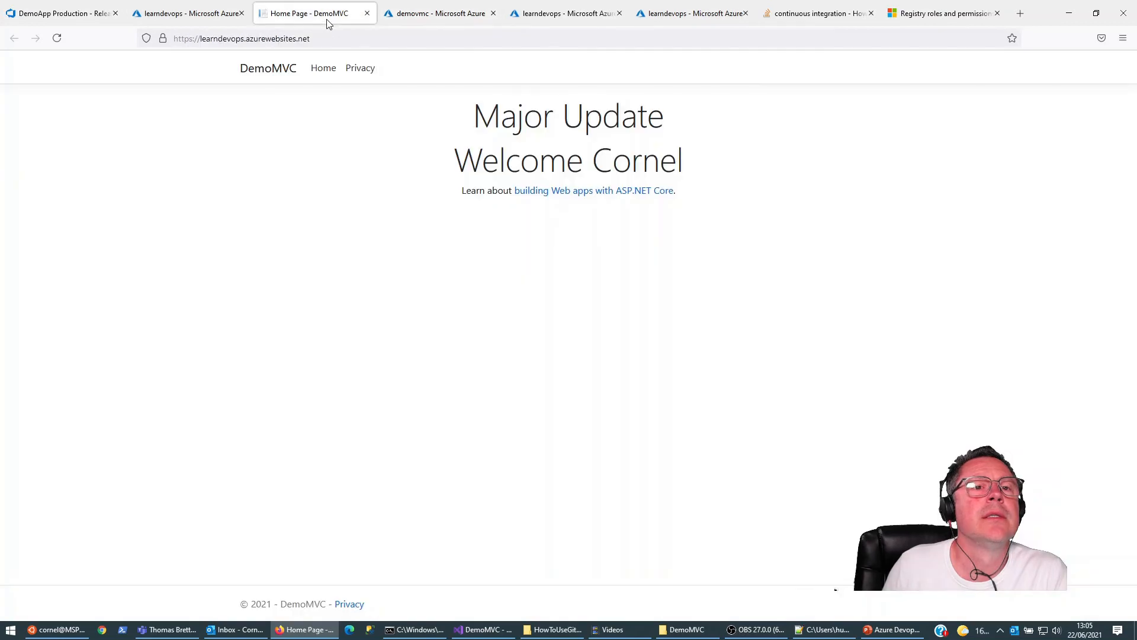
left_click(57, 39)
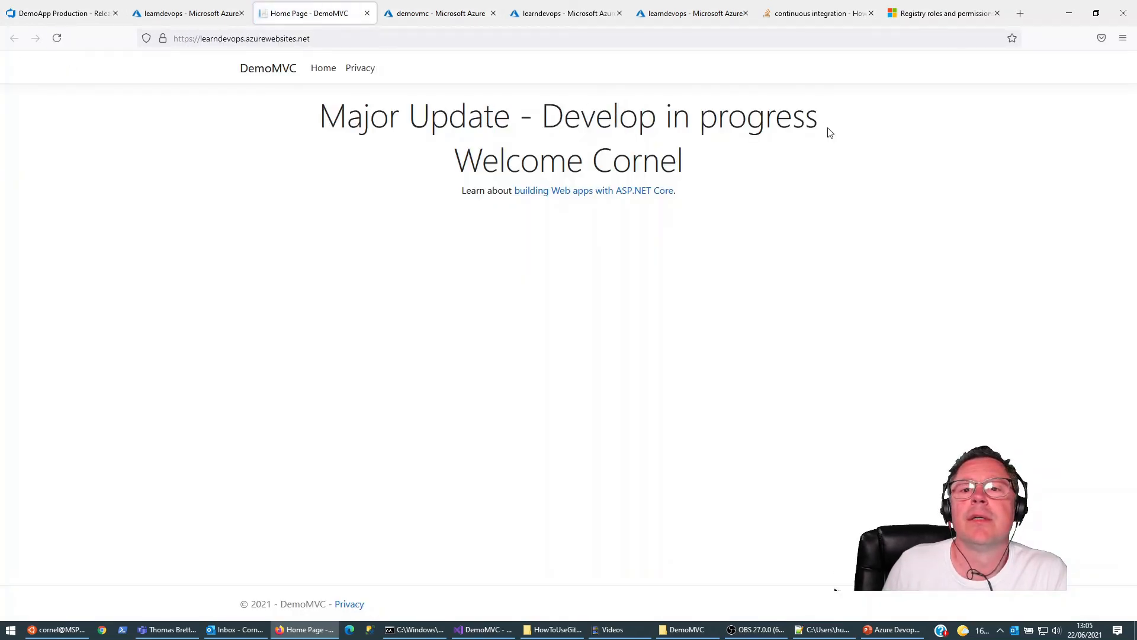
left_click_drag(320, 117, 861, 121)
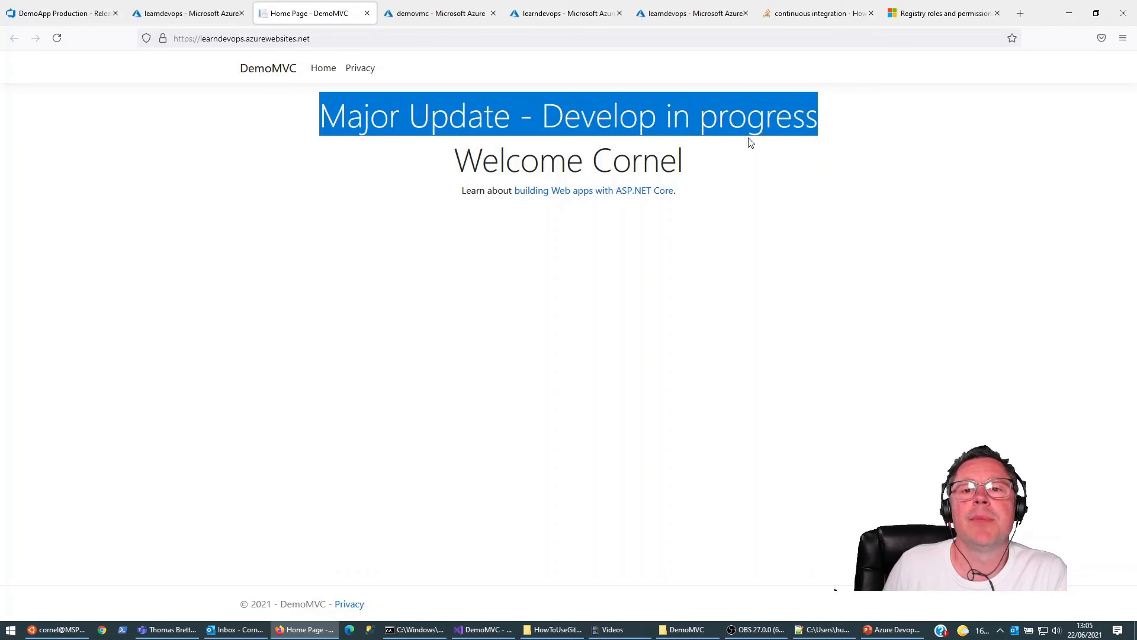
left_click(106, 13)
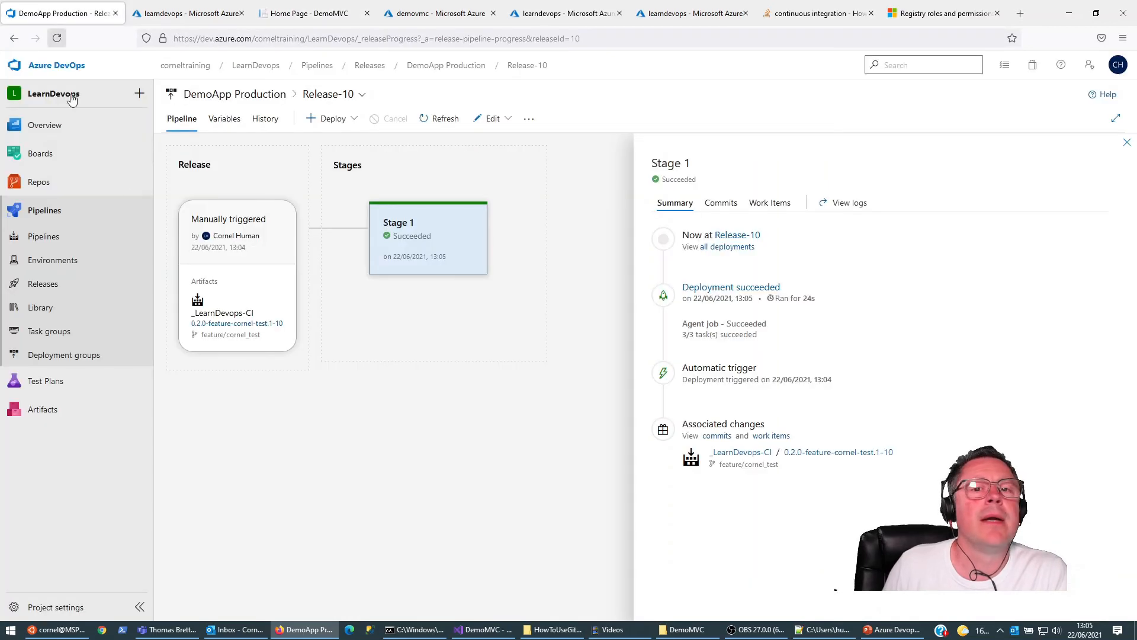
mouse_move(393, 275)
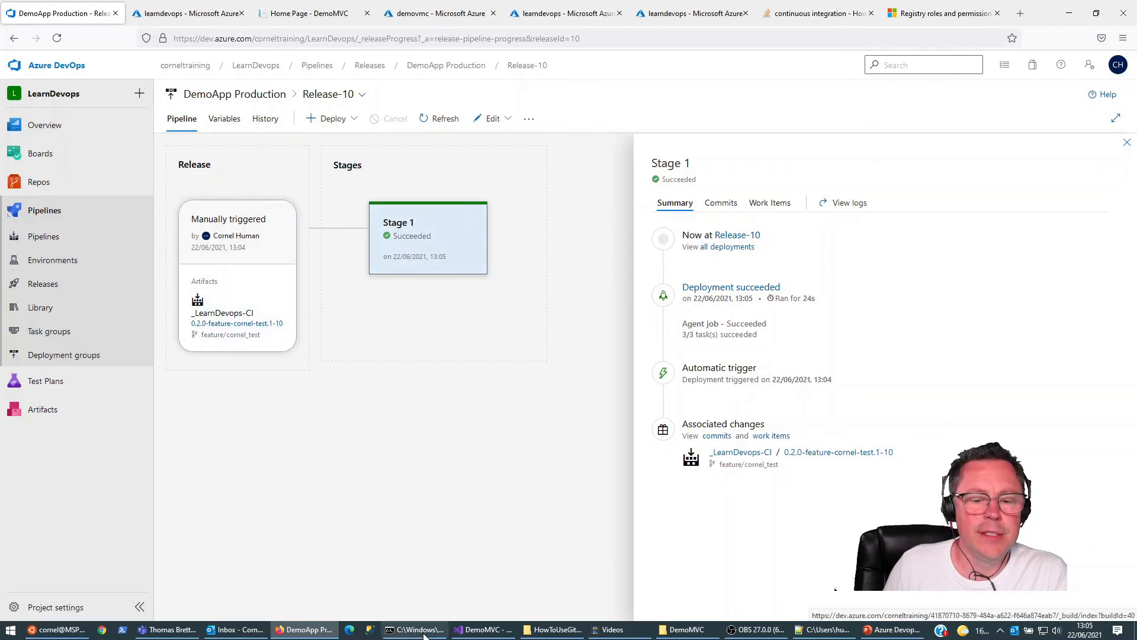
Step: Switch to the command prompt in the DemoMVC folder and list all local and remote Git branches
left_click(493, 631)
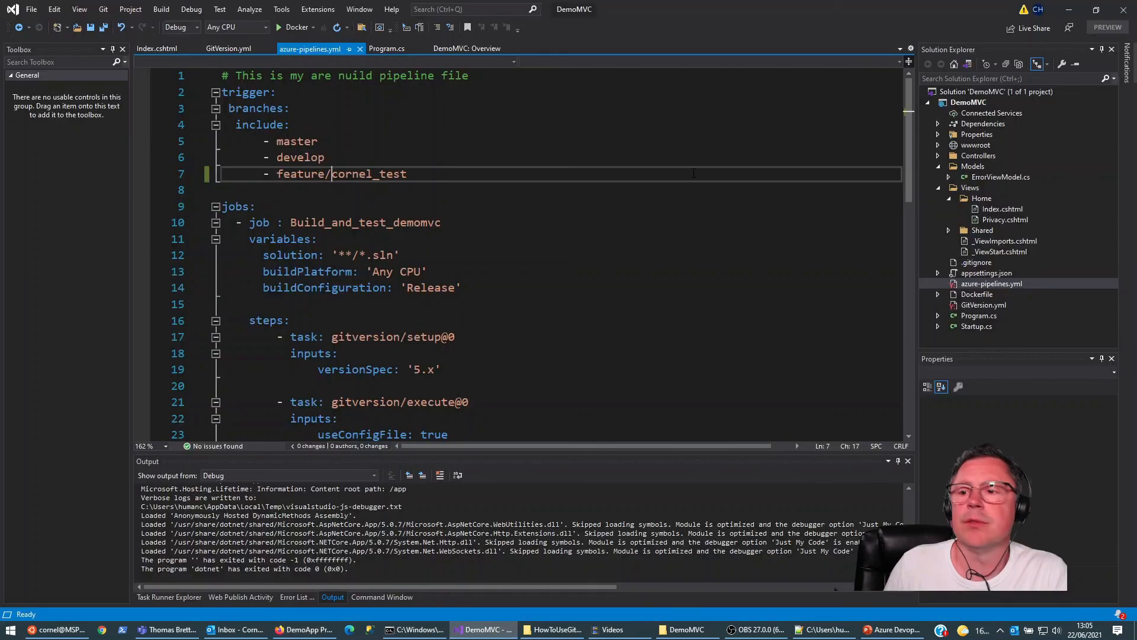
left_click(440, 625)
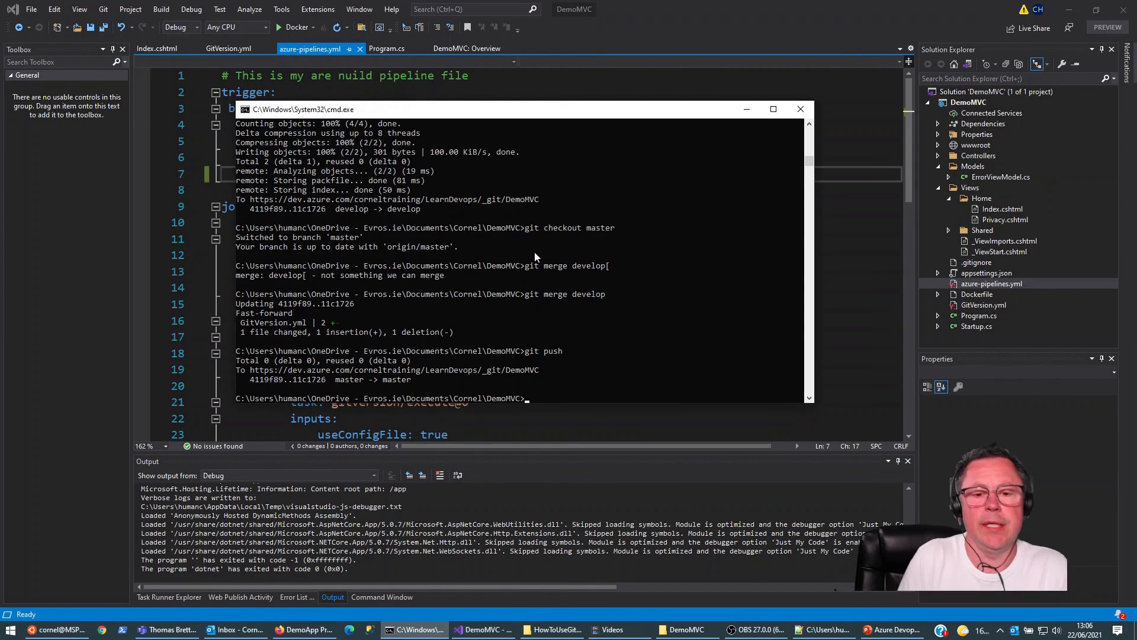
type("git branch -a")
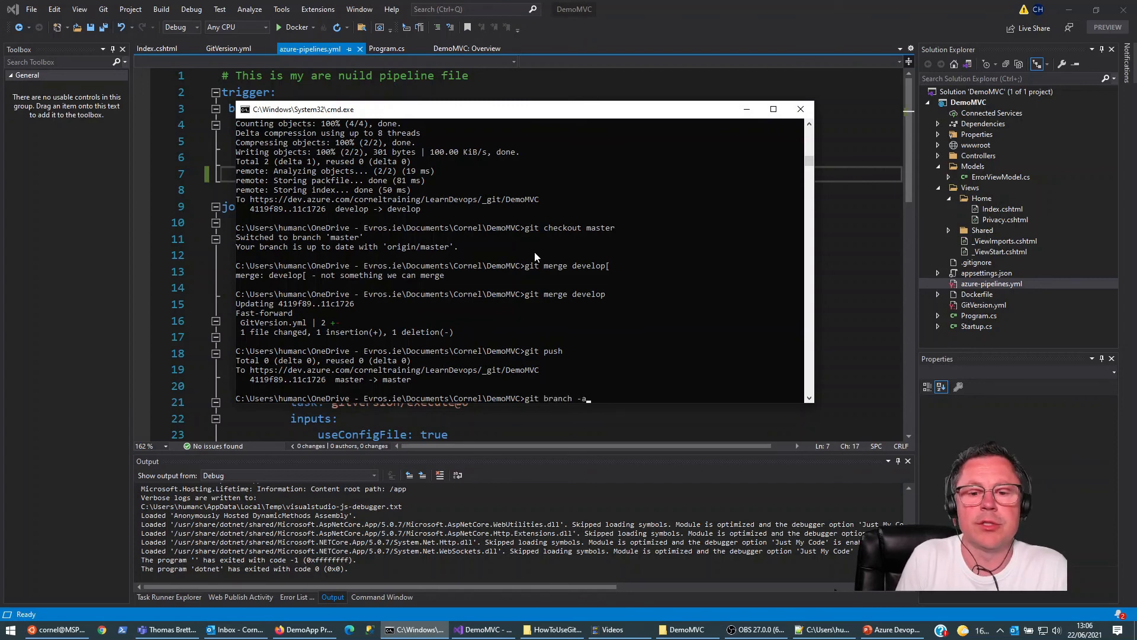
key("Return")
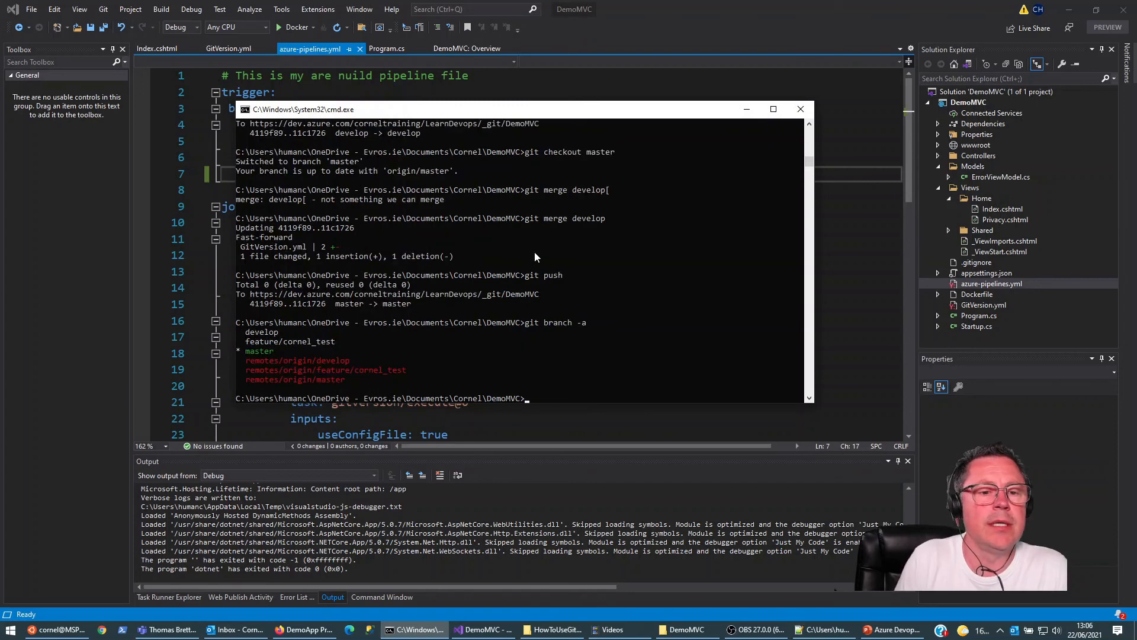
Step: Check out the branch feature/cornel_Test with Git
type("git ")
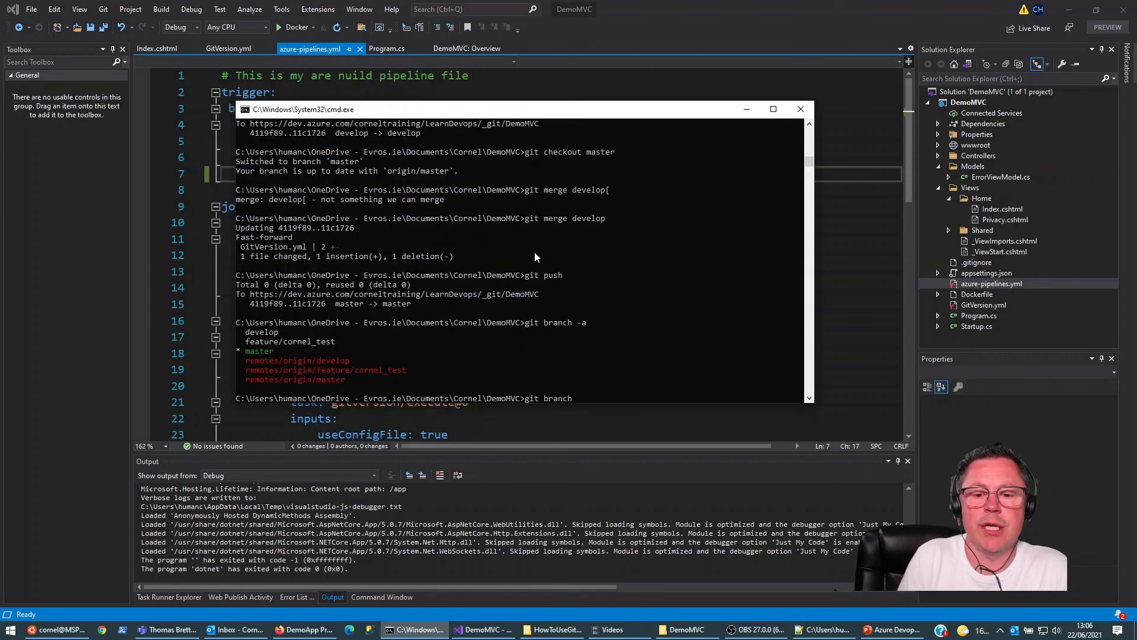
type("checko")
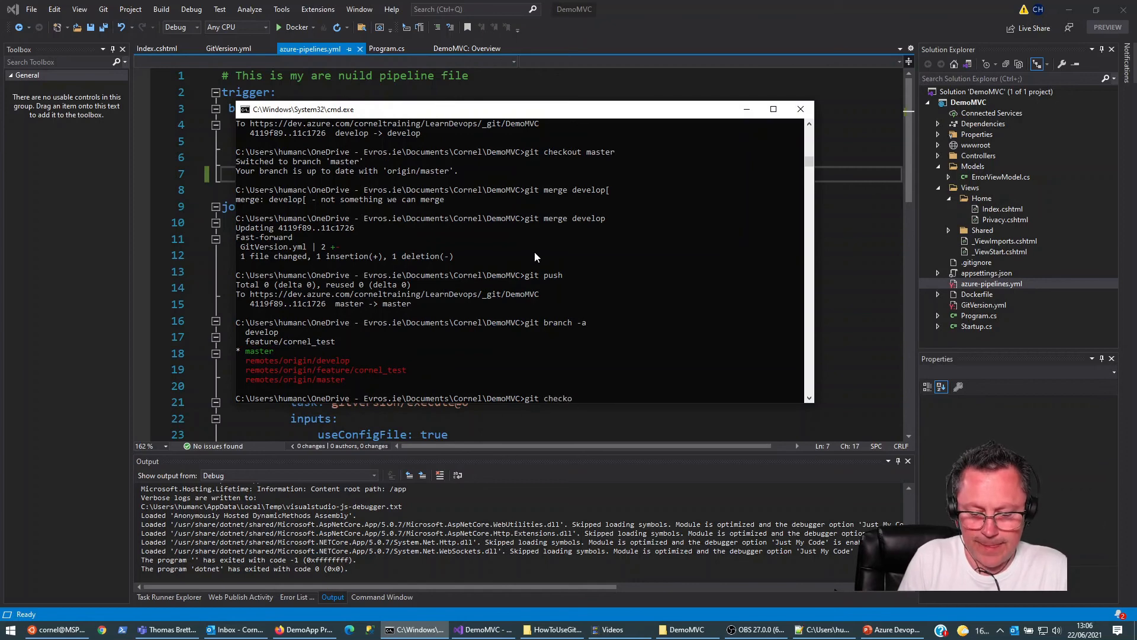
type("ut feaut")
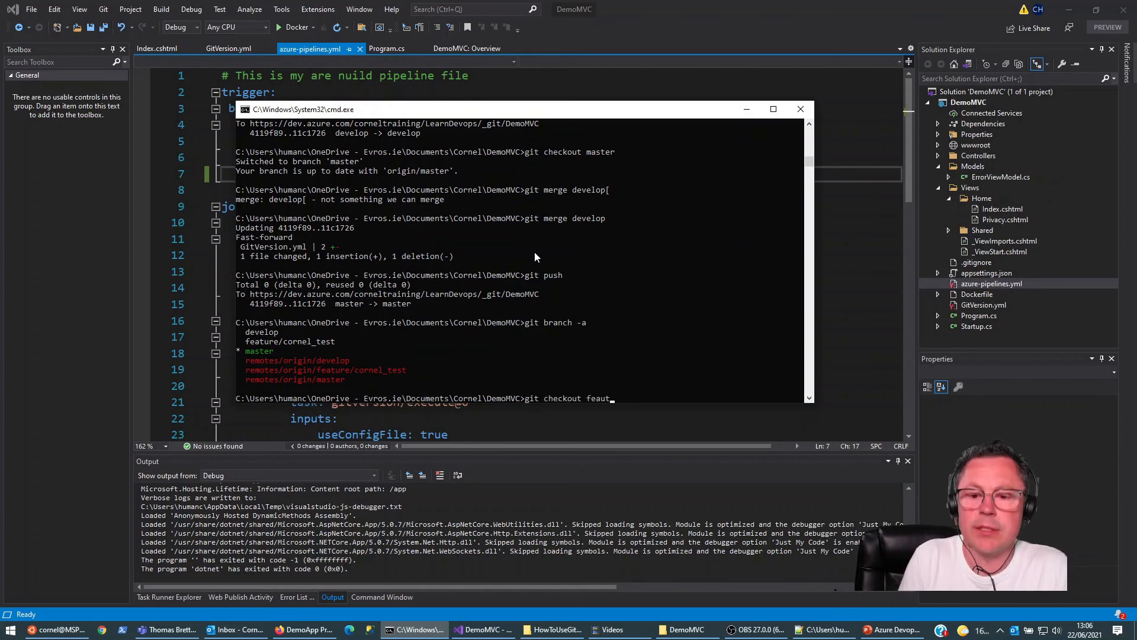
key("BackSpace")
key("BackSpace")
type("ture/cornel_Te")
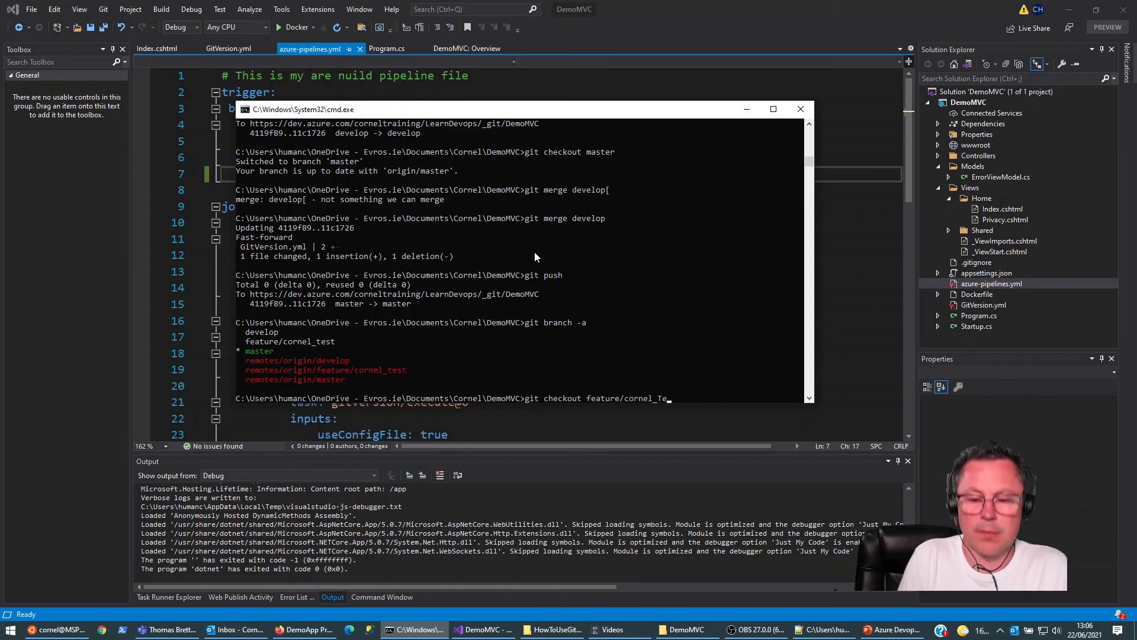
type("st")
key("Return")
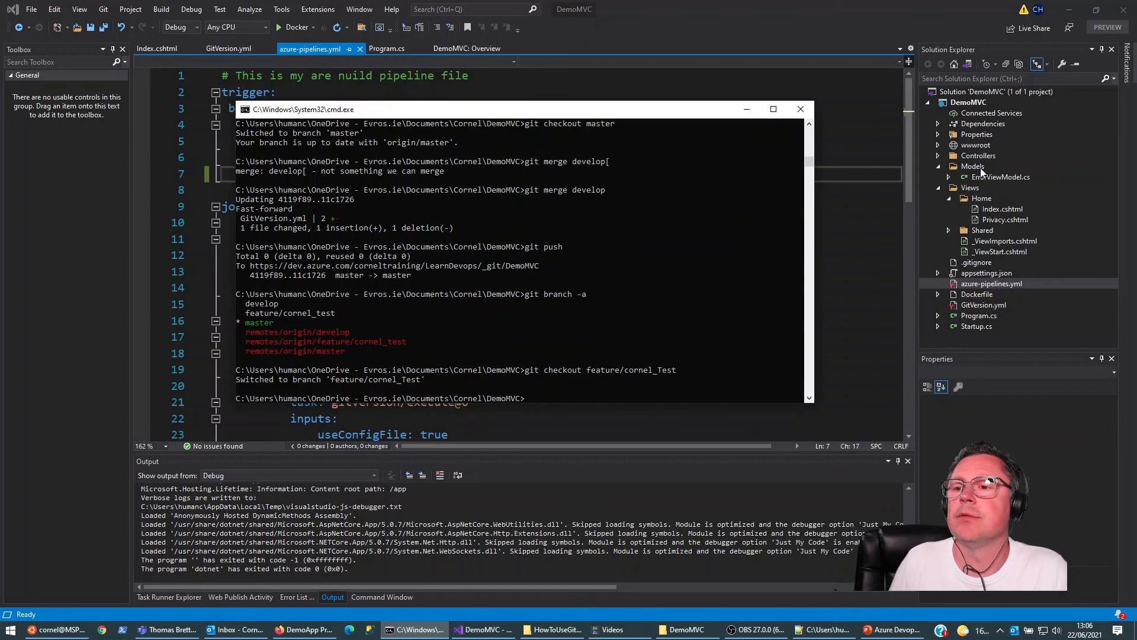
Step: Open Index.cshtml from Views/Home in Visual Studio and duplicate the h1 heading line directly below the original
double_click(1002, 209)
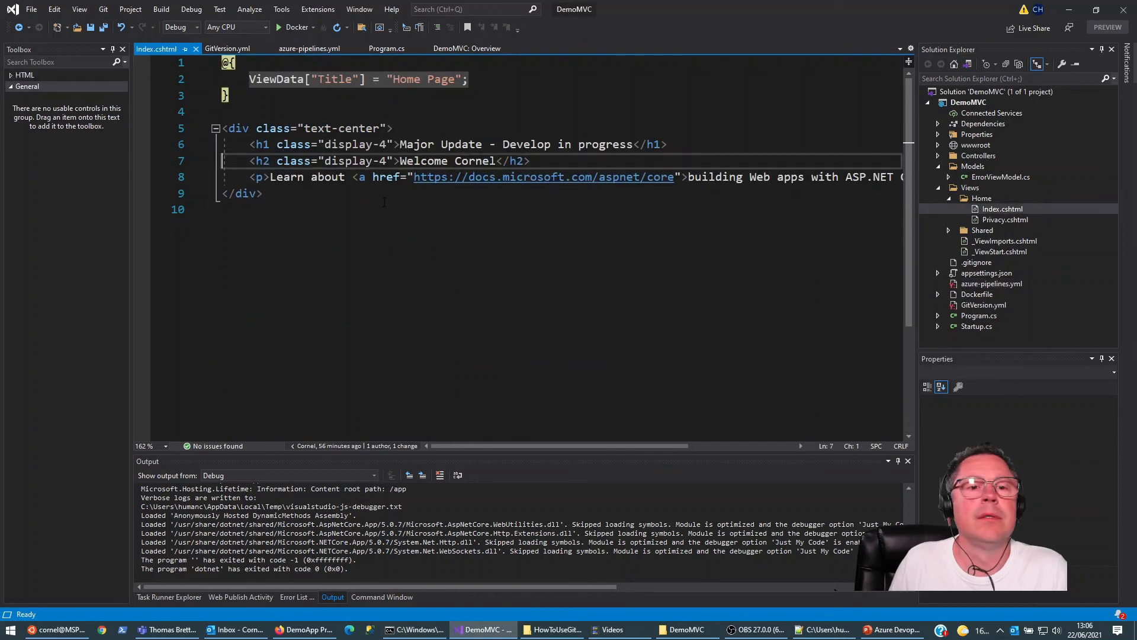
left_click(728, 141)
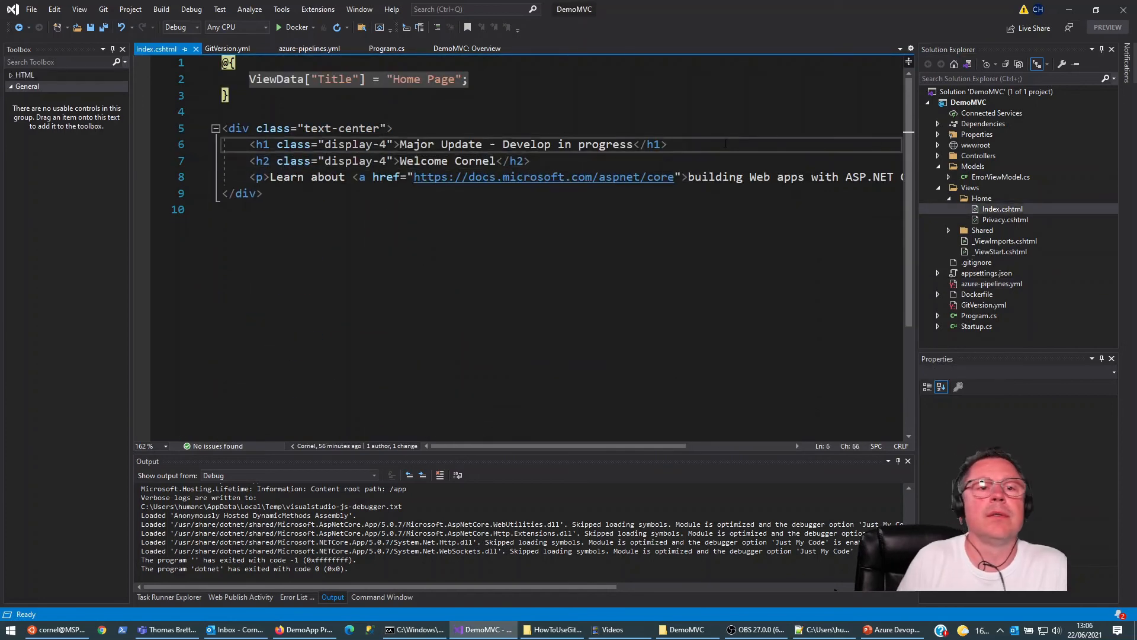
key("Return")
key("Up")
key("shift+End")
key("ctrl+c")
key("Down")
key("ctrl+v")
Step: Replace the duplicated h1 heading's text with "My Feature 101" and save Index.cshtml
key("Left")
key("Left")
key("Left")
key("ctrl+shift+Left")
key("ctrl+shift+Left")
key("ctrl+shift+Left")
key("ctrl+shift+Left")
key("ctrl+shift+Left")
key("ctrl+shift+Left")
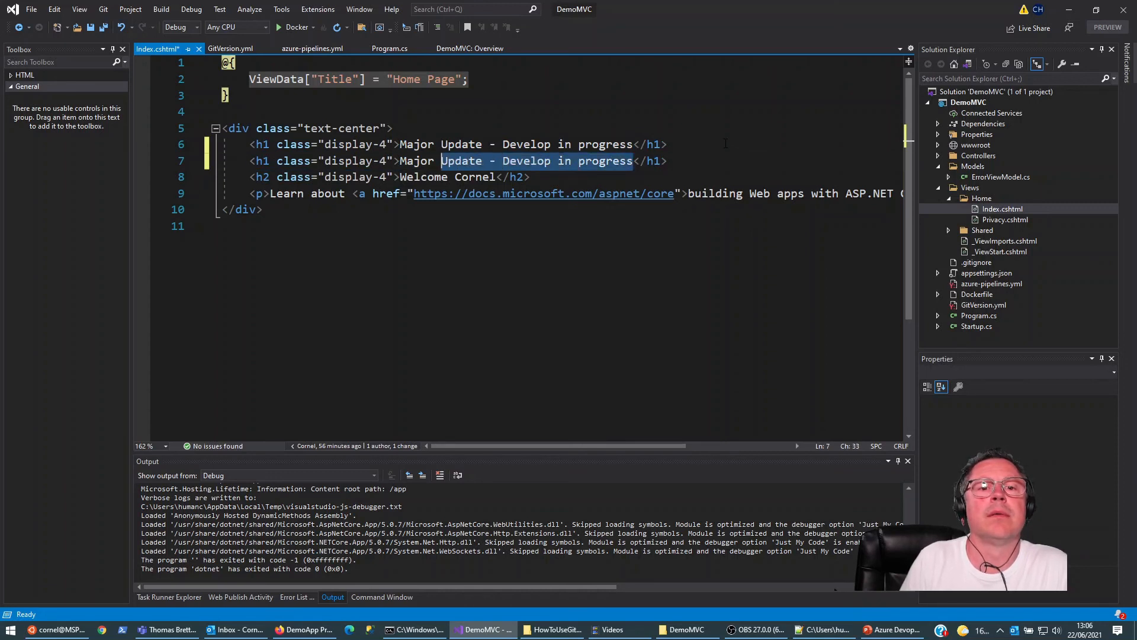
type("My Feature ")
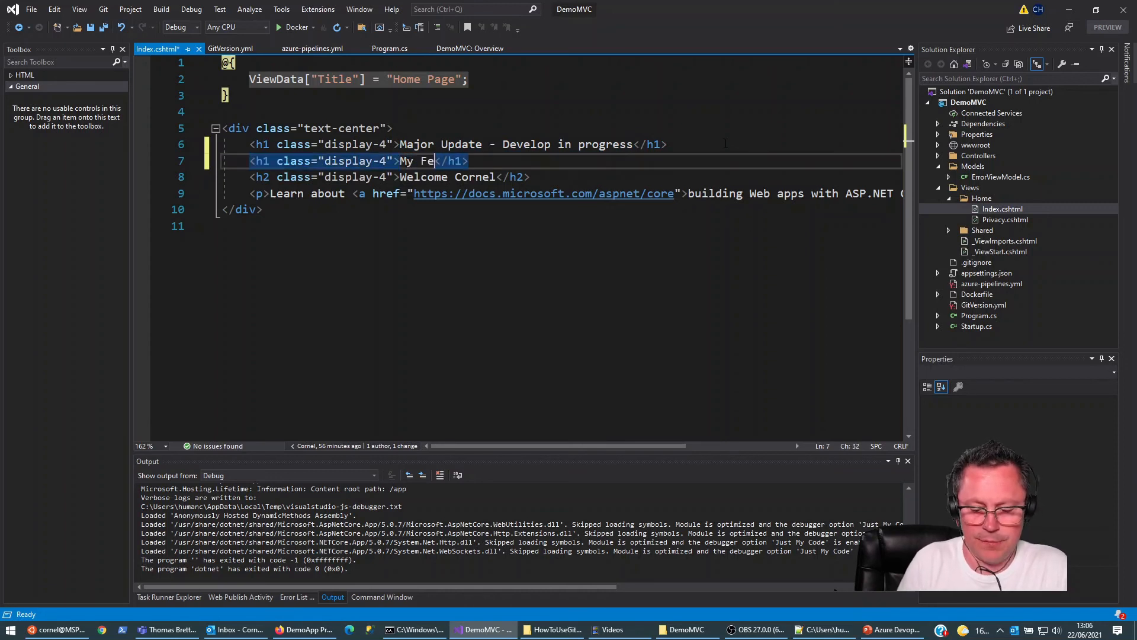
type("101")
key("ctrl+s")
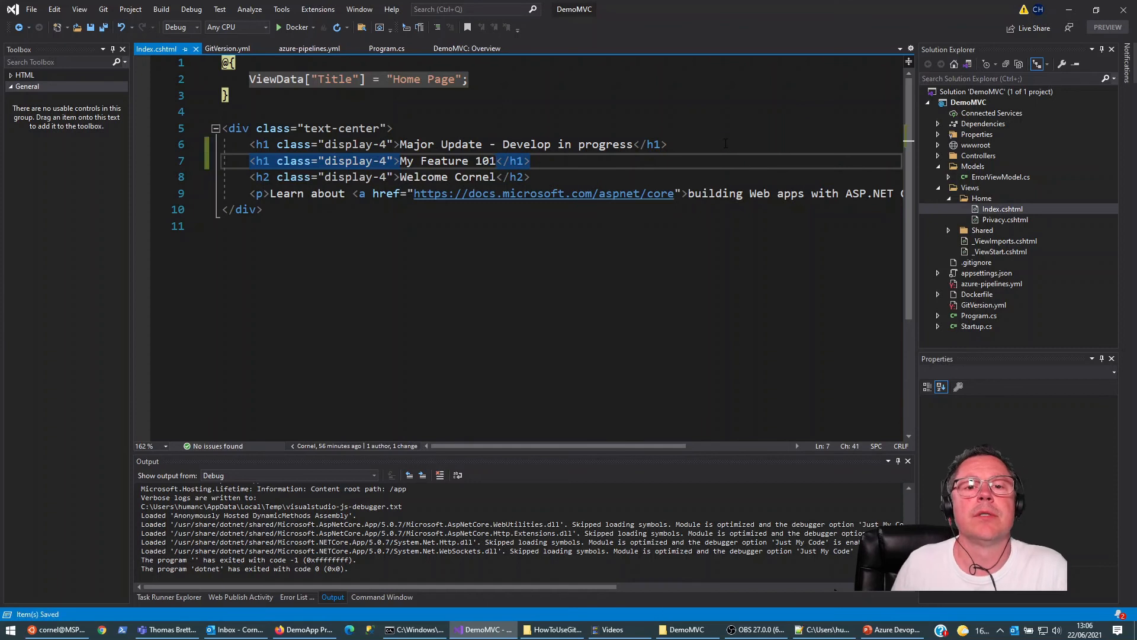
Step: Stage all changes in the command prompt and commit them with the message "-my feature edit 1"
left_click(414, 629)
type("git add .")
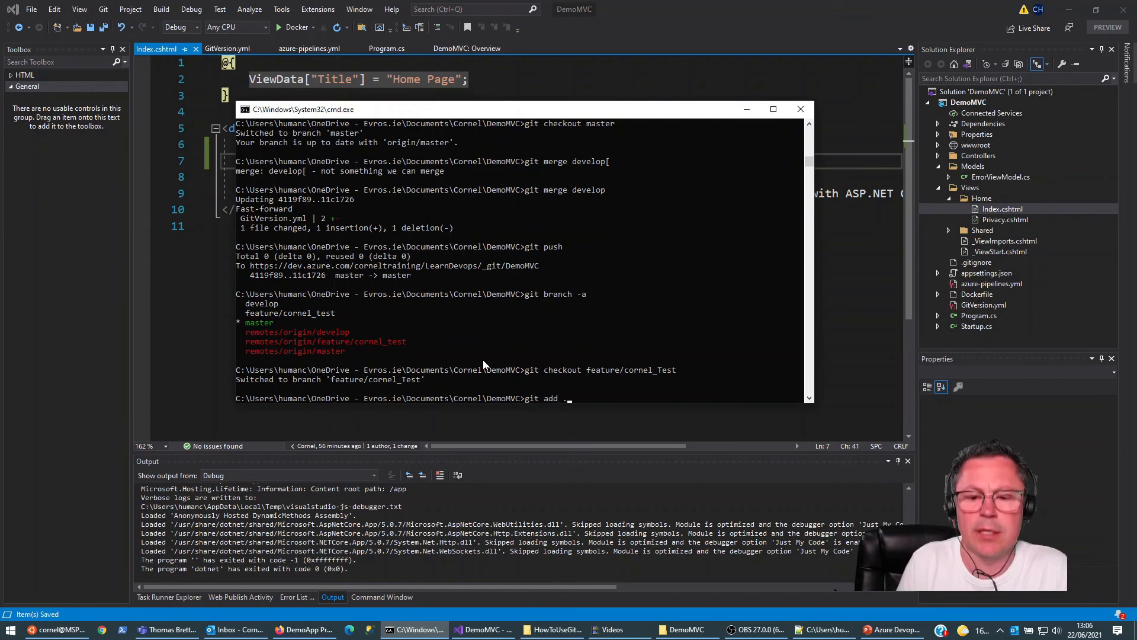
key("Return")
type("git comm")
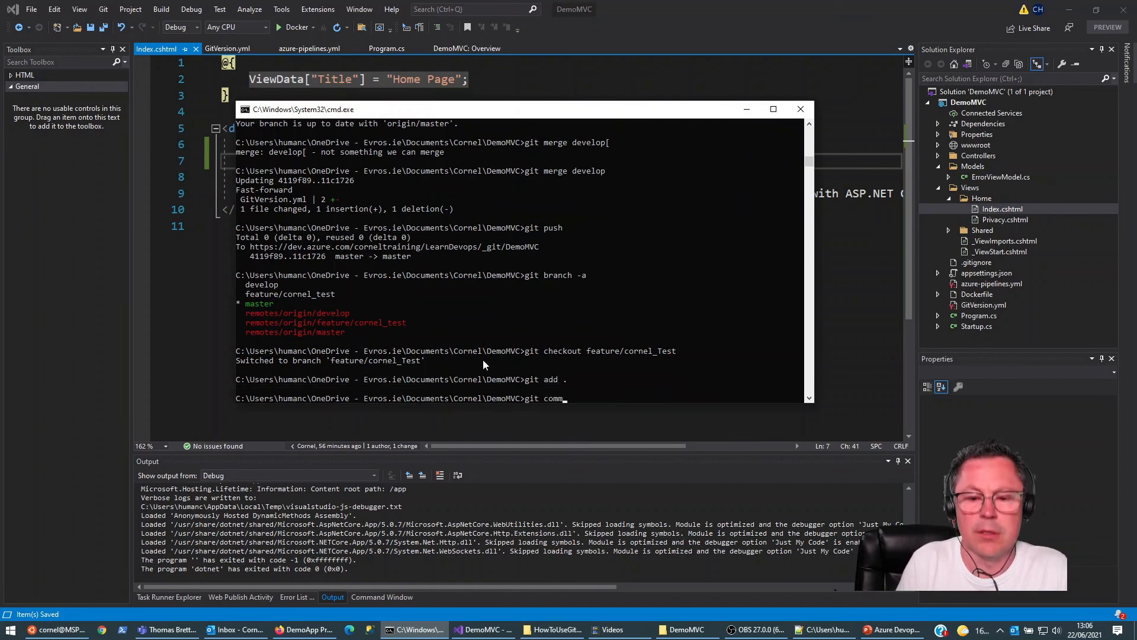
type("it -m -\"my fea")
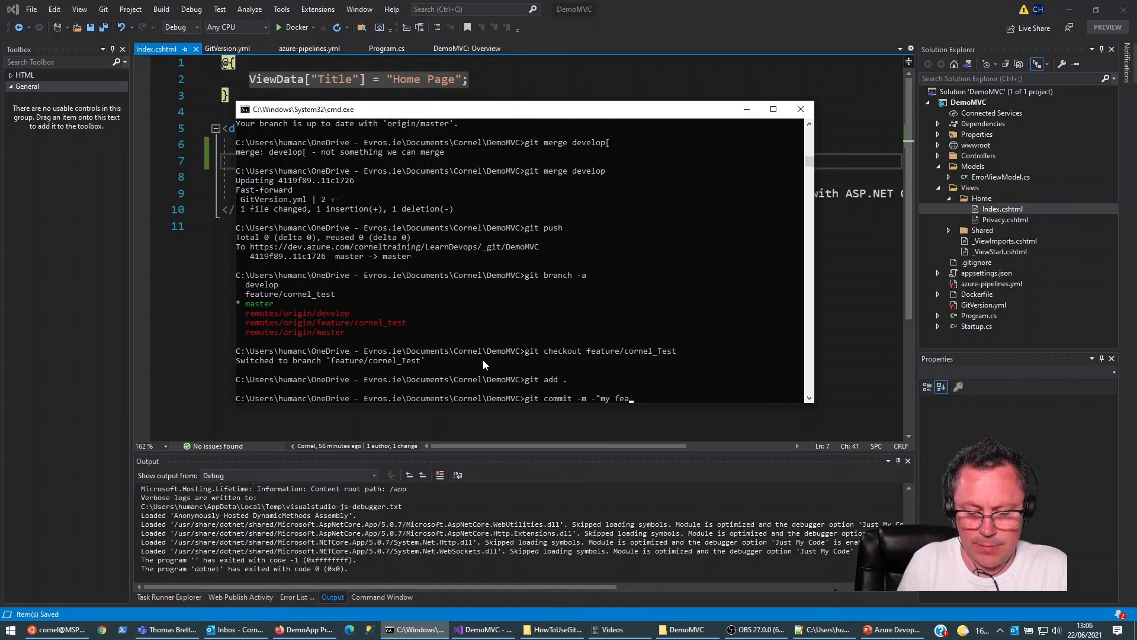
type("ture edit 1\"")
key("Return")
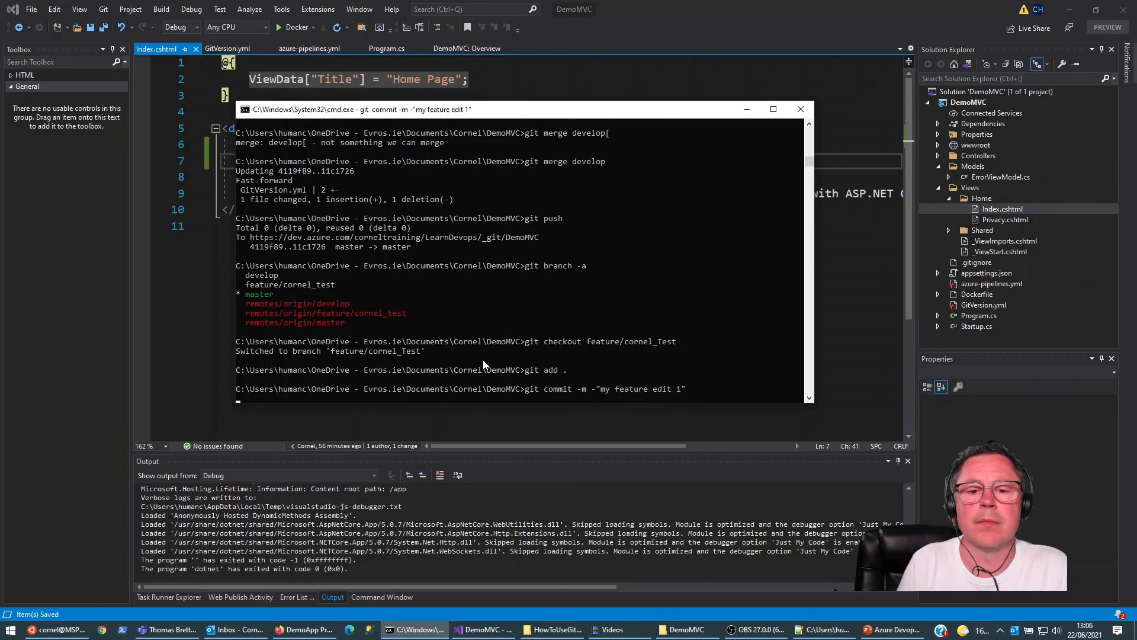
Step: Try to push the feature/cornel_Test branch to the remote with a plain git push
type("git push")
key("Return")
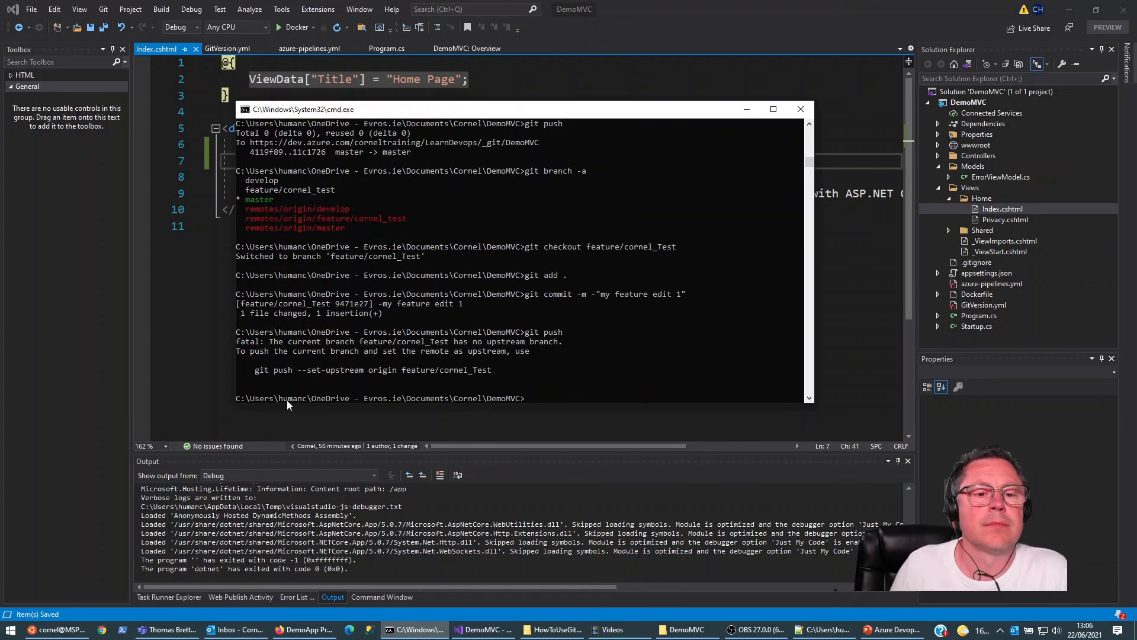
Step: Push the feature/cornel_Test branch with git push --set-upstream origin feature/cornel_Test
left_click_drag(253, 372, 487, 374)
right_click(556, 383)
right_click(584, 399)
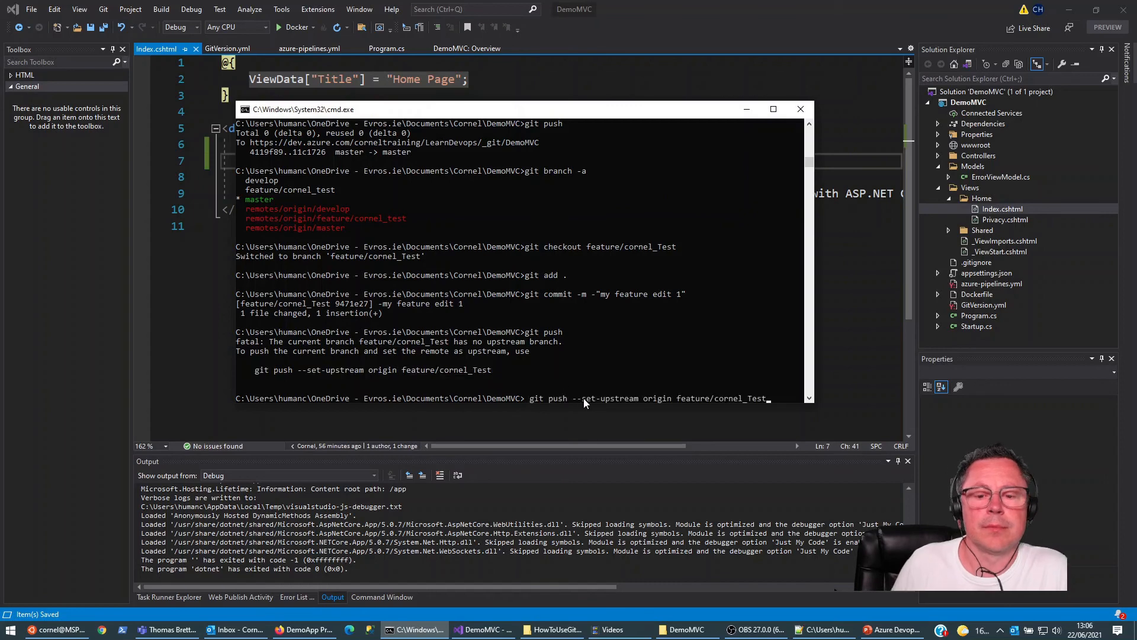
key("Return")
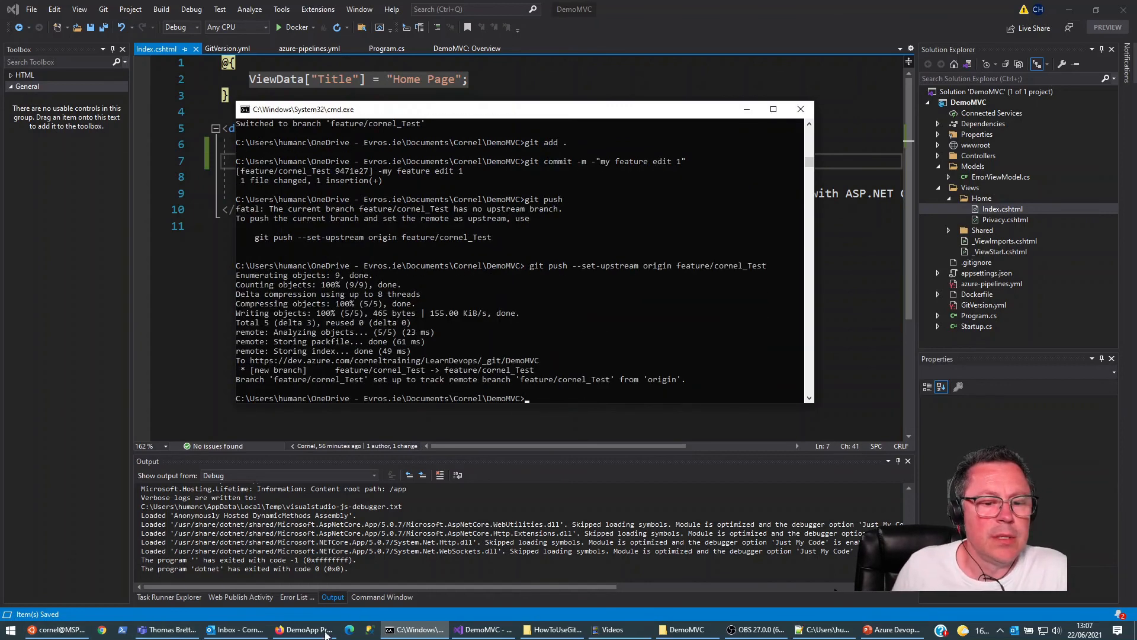
Step: Switch to Azure DevOps in the browser and check the LearnDevops-CI pipeline's runs for a new feature branch build
mouse_move(323, 633)
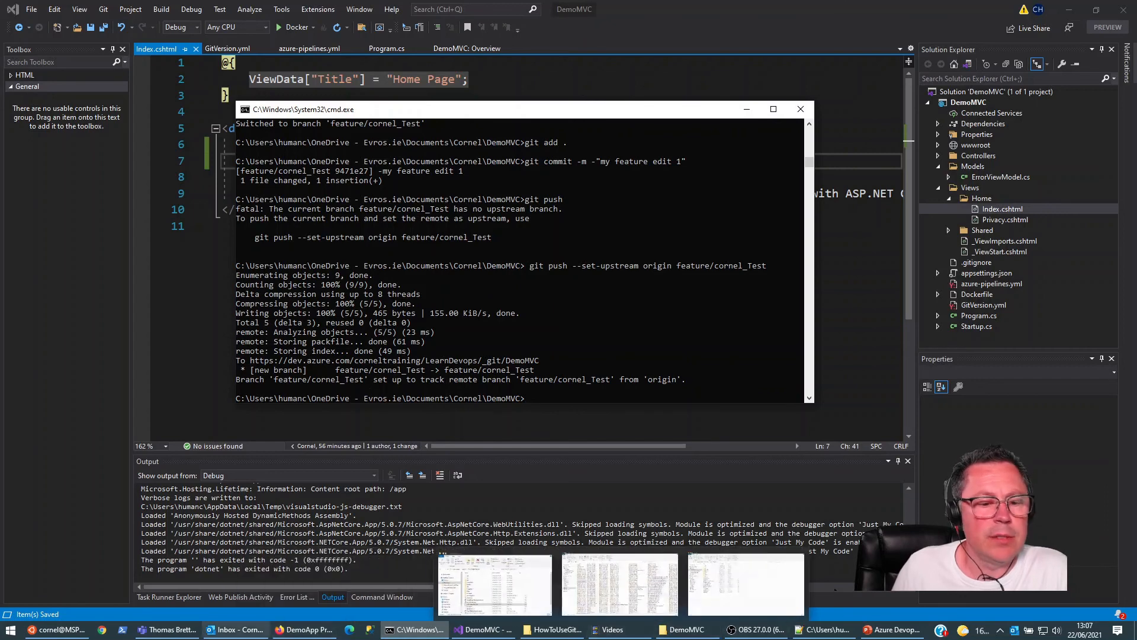
left_click(290, 606)
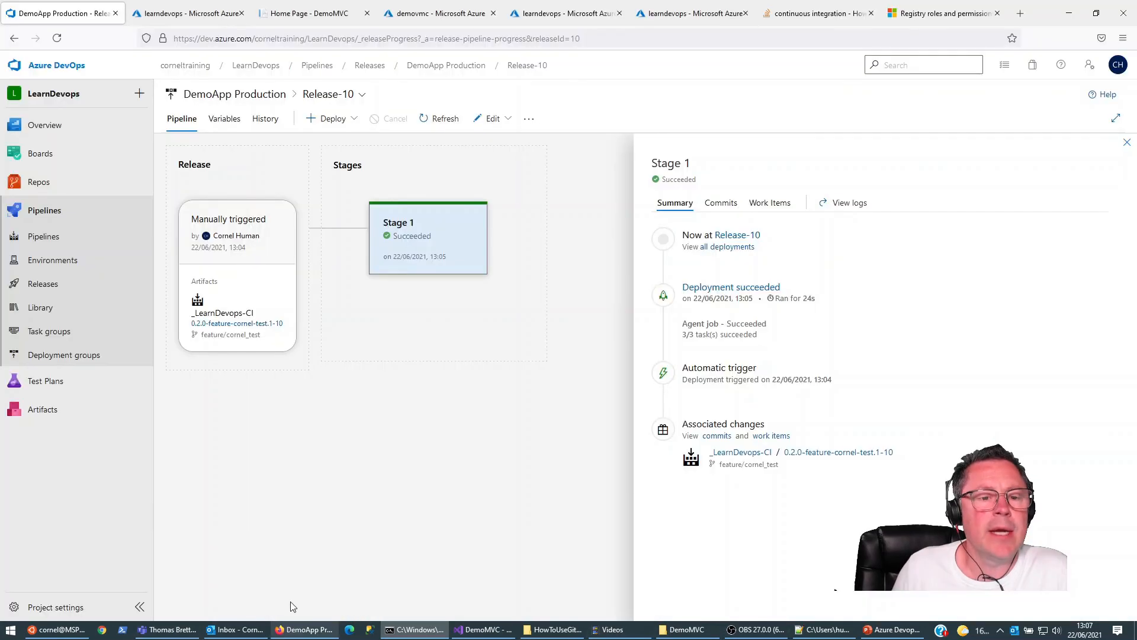
left_click(44, 238)
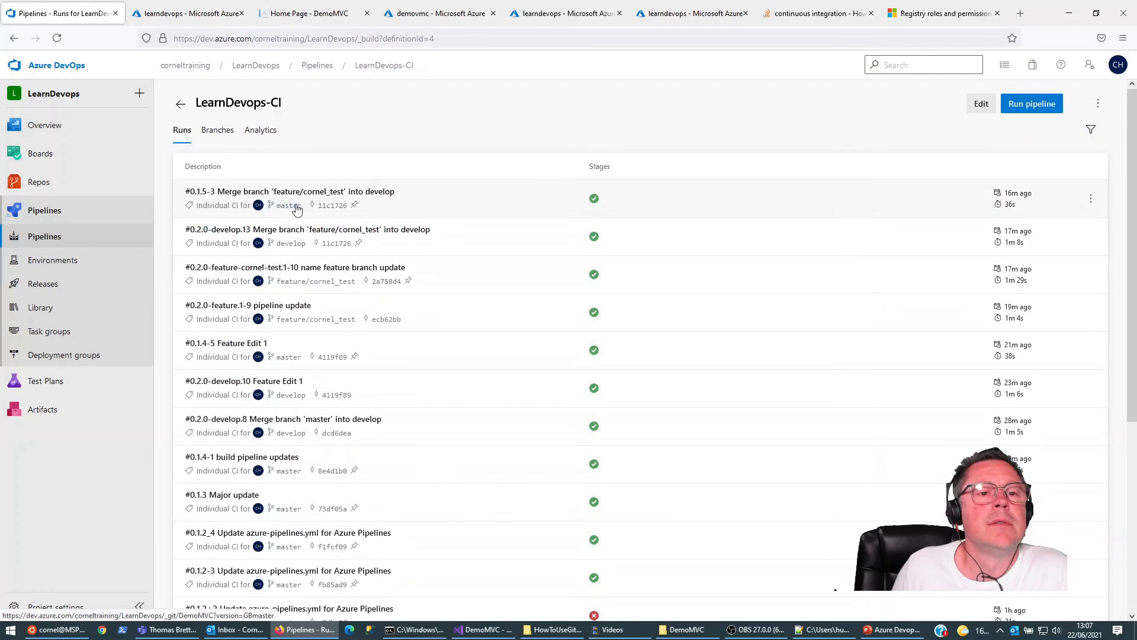
Step: Return to the command prompt and rerun the upstream push of feature/cornel_Test to origin
left_click(414, 629)
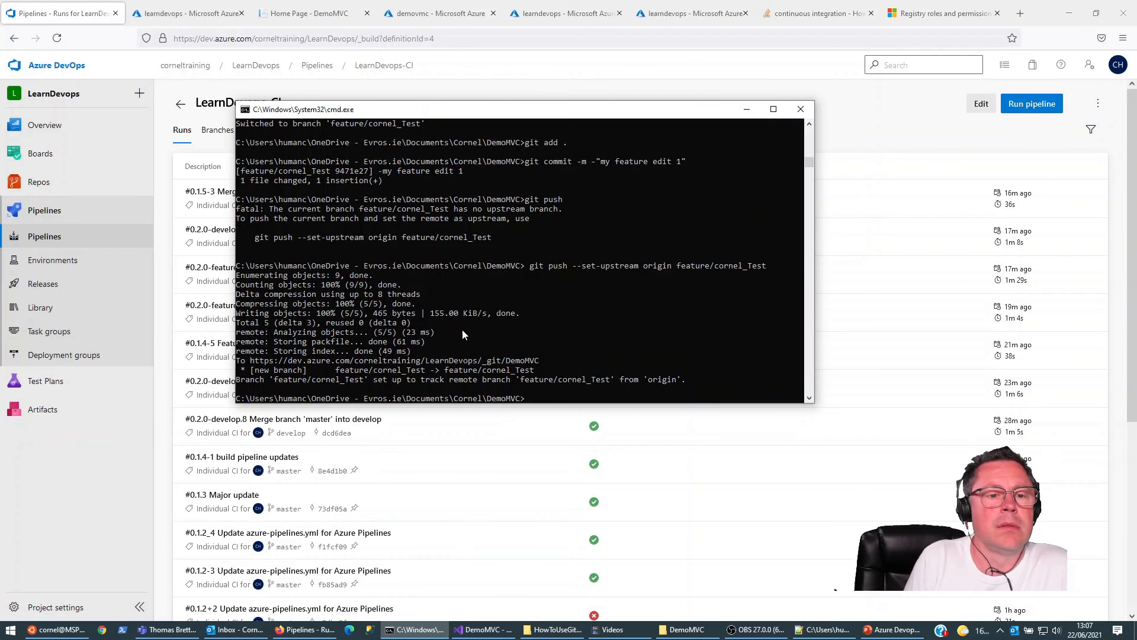
key("Up")
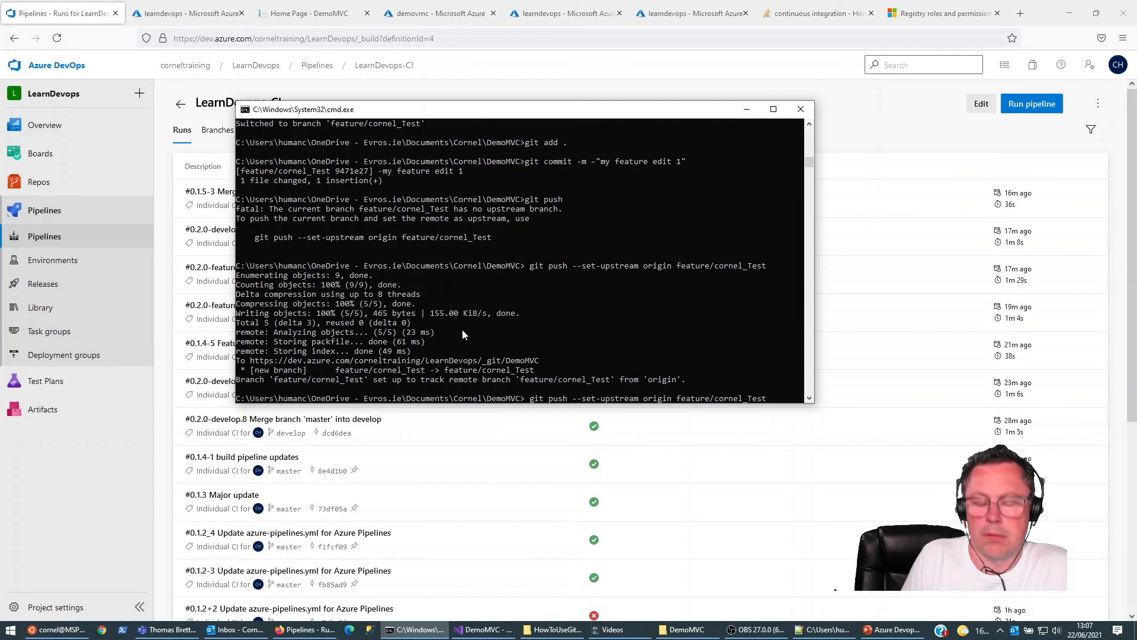
key("Return")
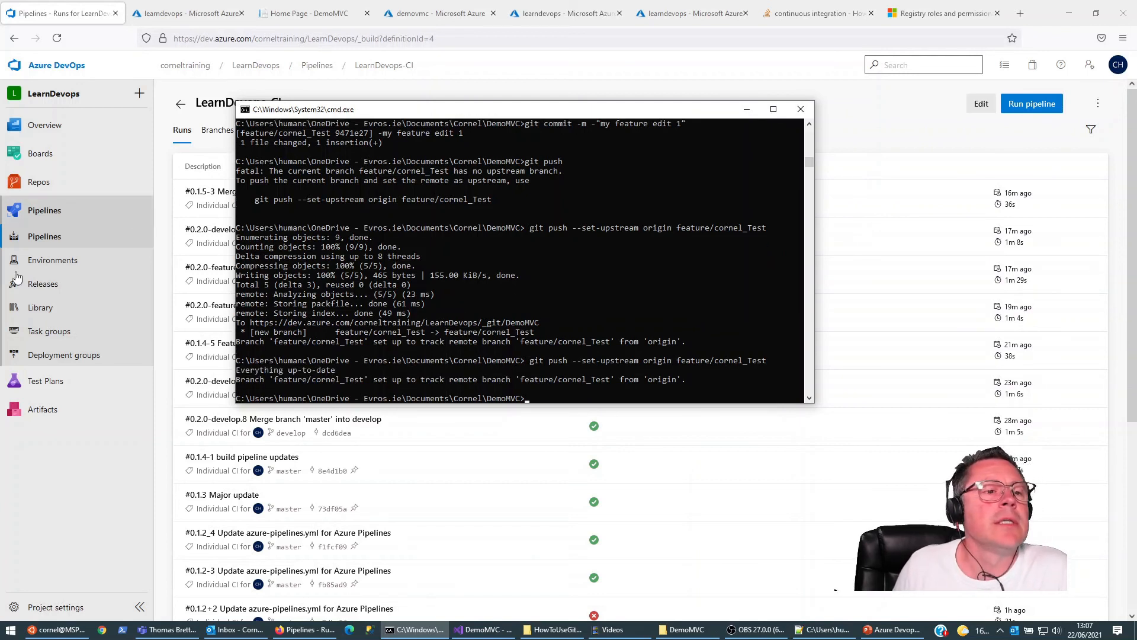
Step: Recheck the LearnDevops-CI runs in Azure DevOps and examine the branch triggers in its azure-pipelines.yml on master
left_click(45, 237)
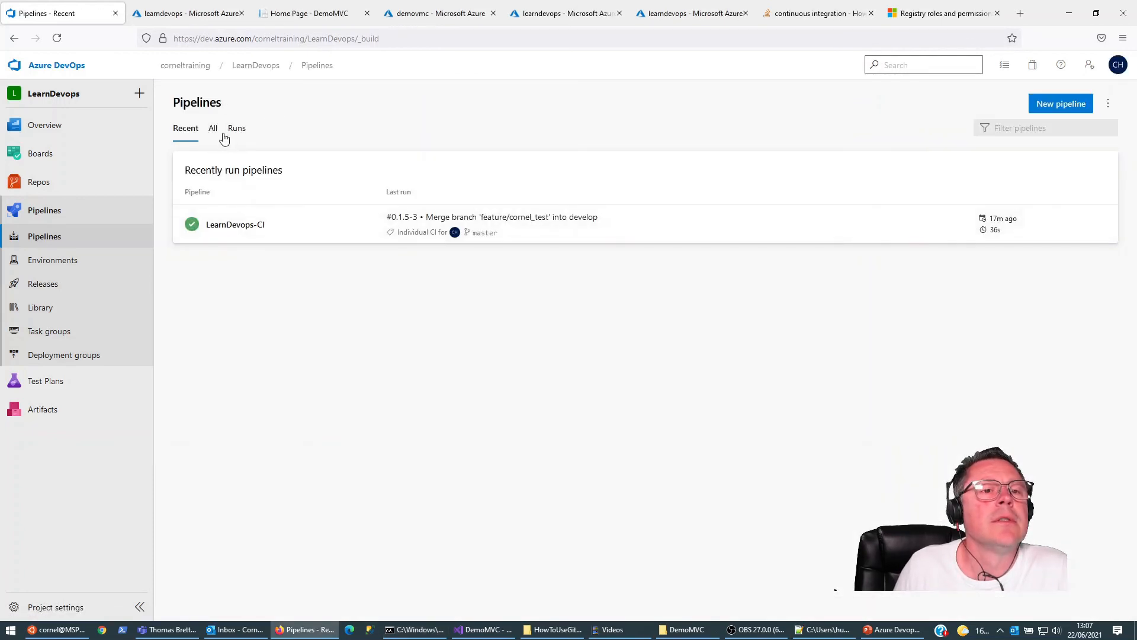
left_click(213, 127)
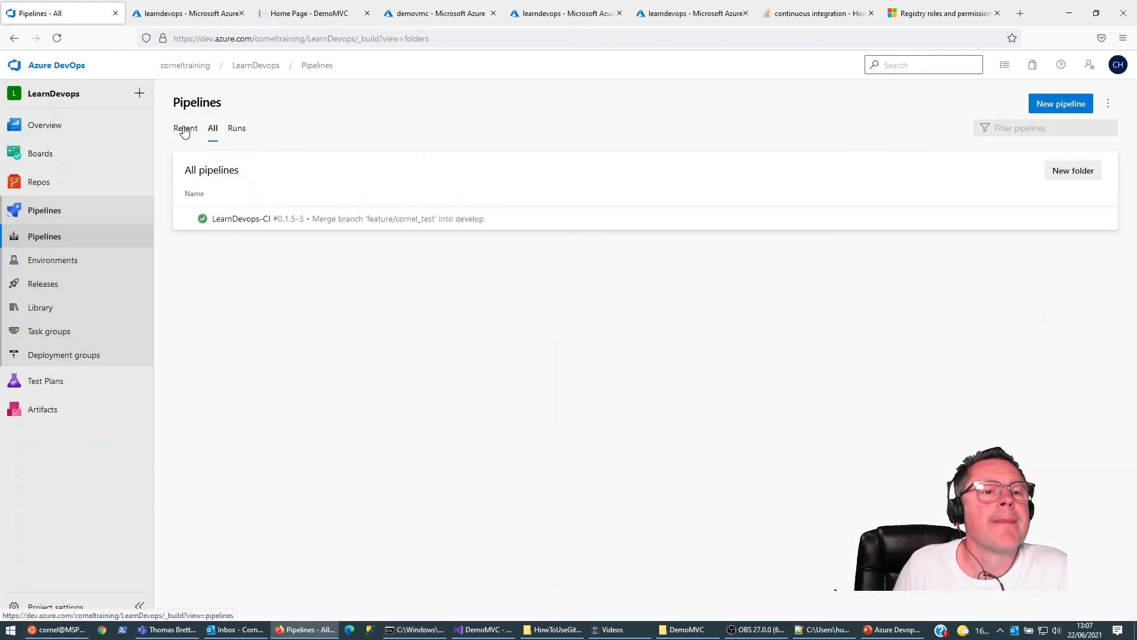
left_click(187, 130)
left_click(226, 226)
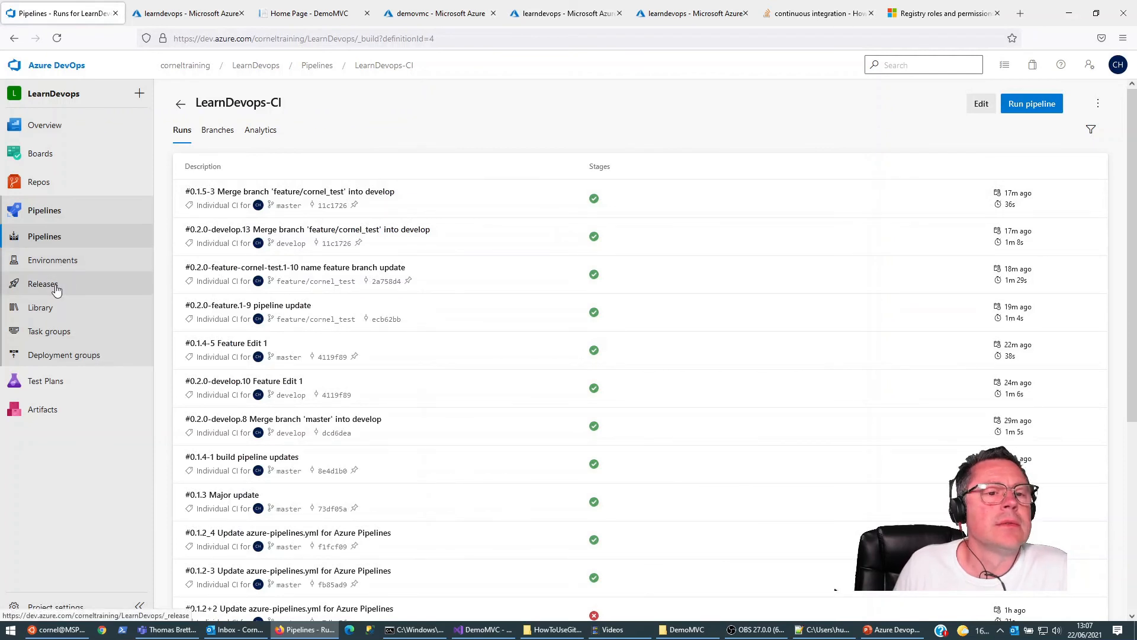
left_click(980, 106)
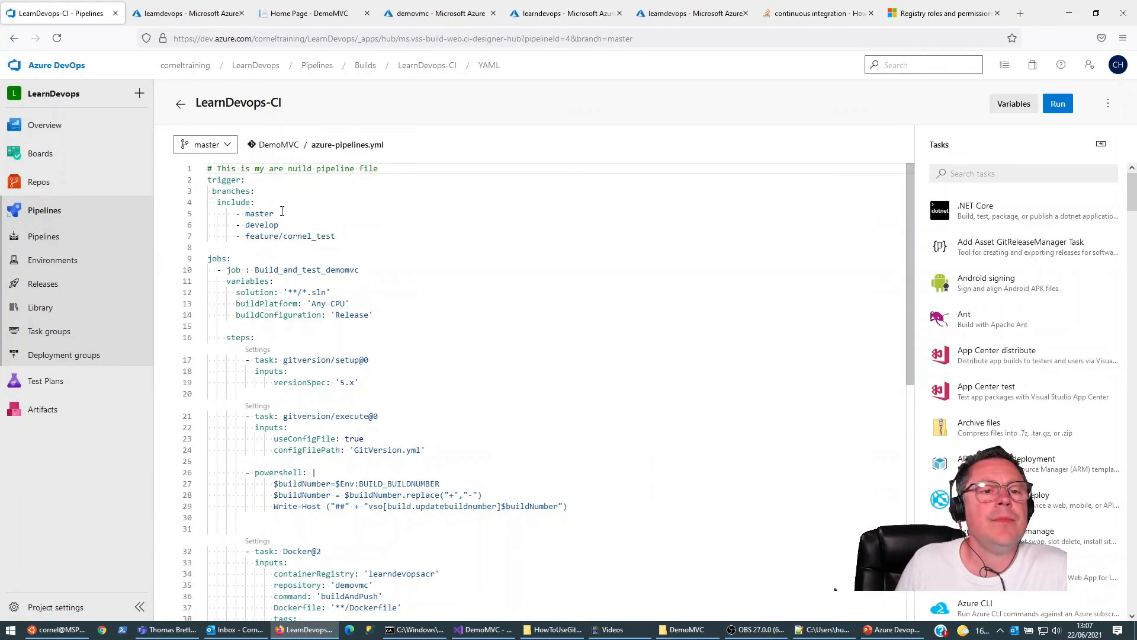
left_click(50, 237)
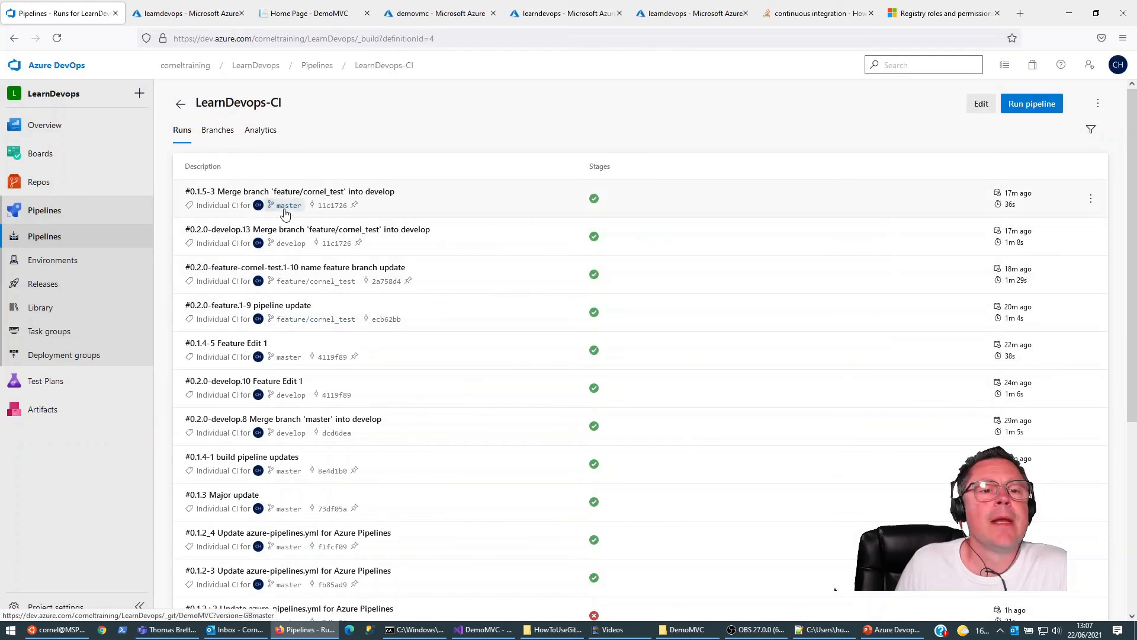
Step: List all local and remote branches in the command prompt with git branch -a
left_click(404, 632)
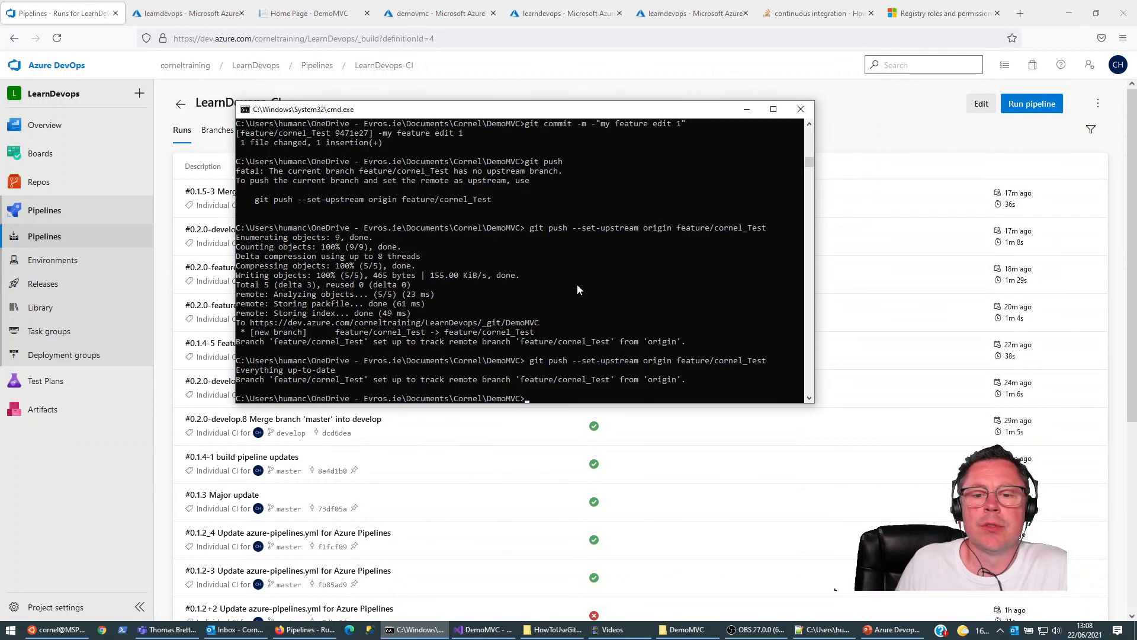
type("git branch")
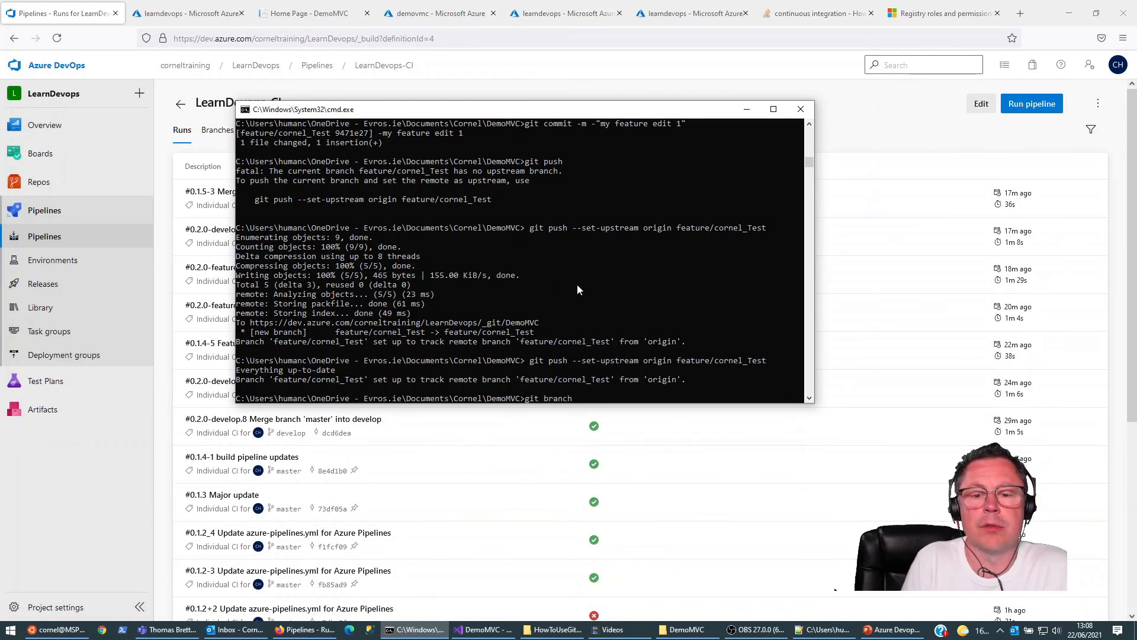
type(" -a")
key("Return")
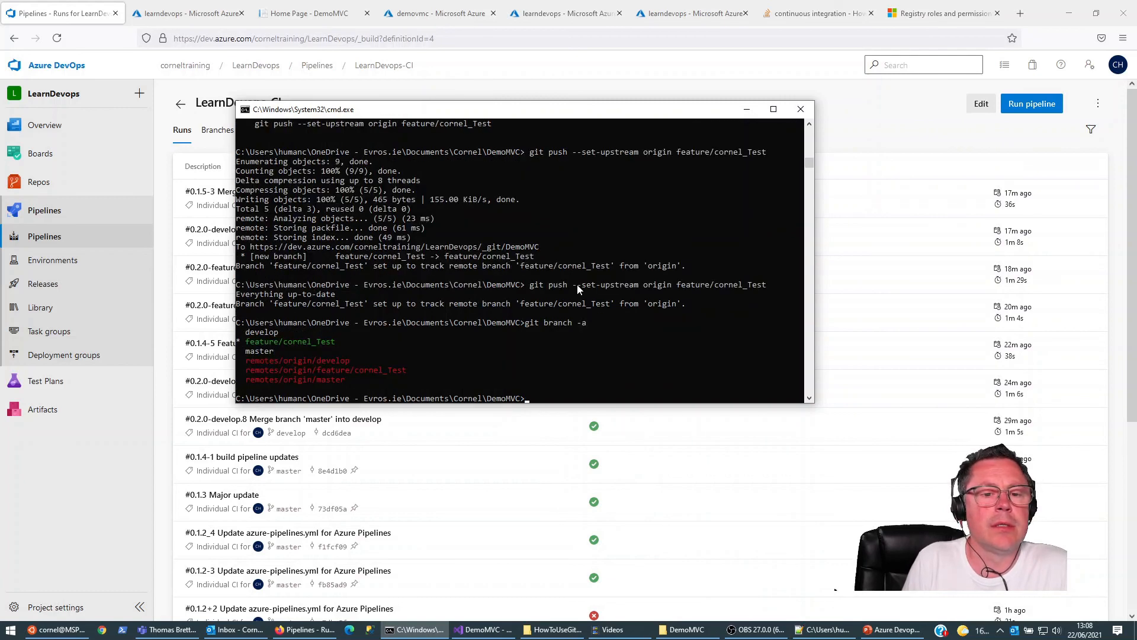
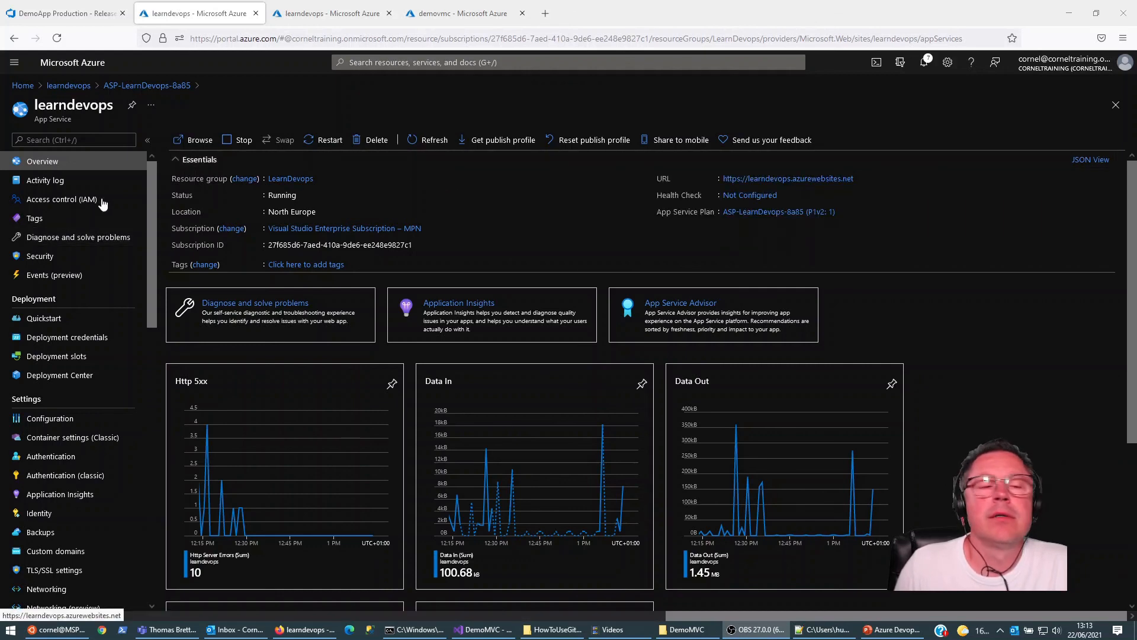
Step: Add a deployment slot named develop to the learndevops App Service, cloning its settings from learndevops
left_click(46, 355)
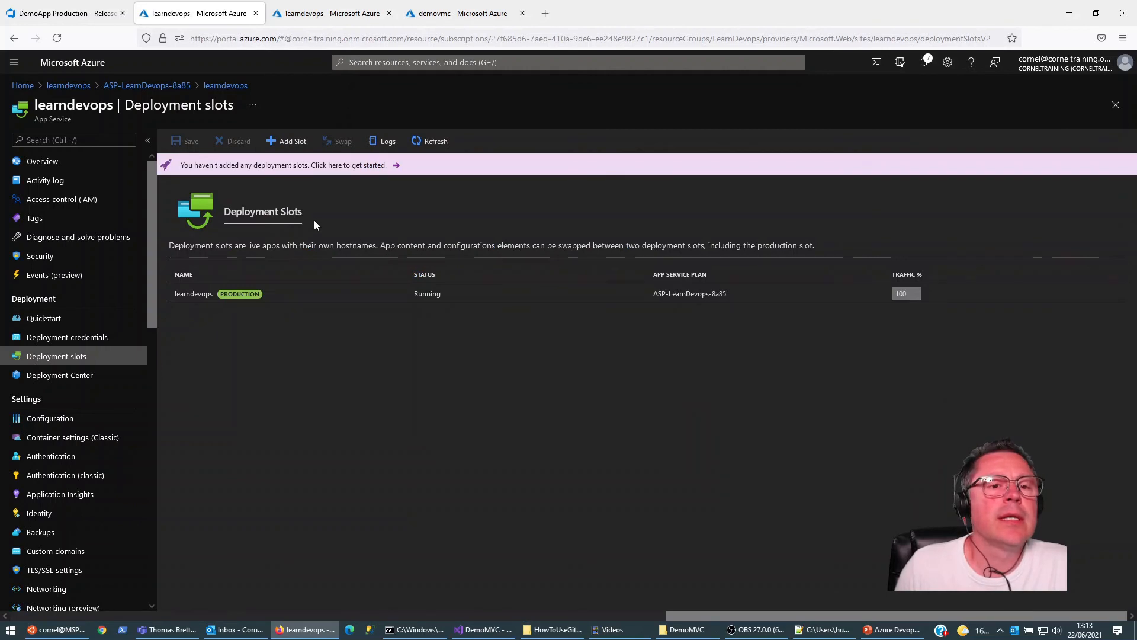
left_click(292, 144)
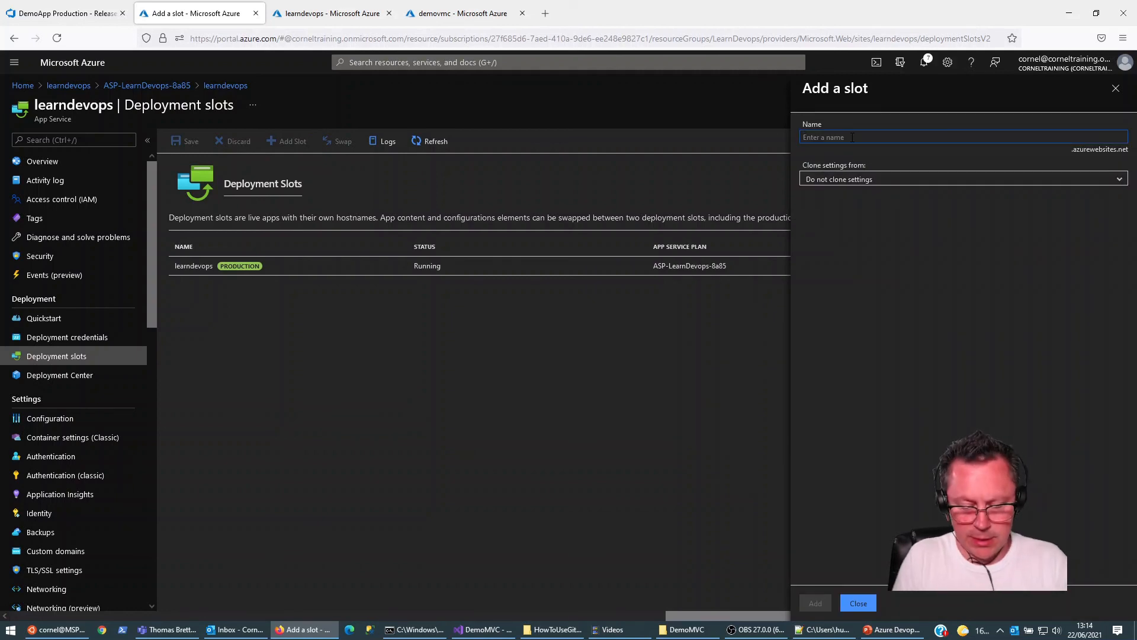
type("develop")
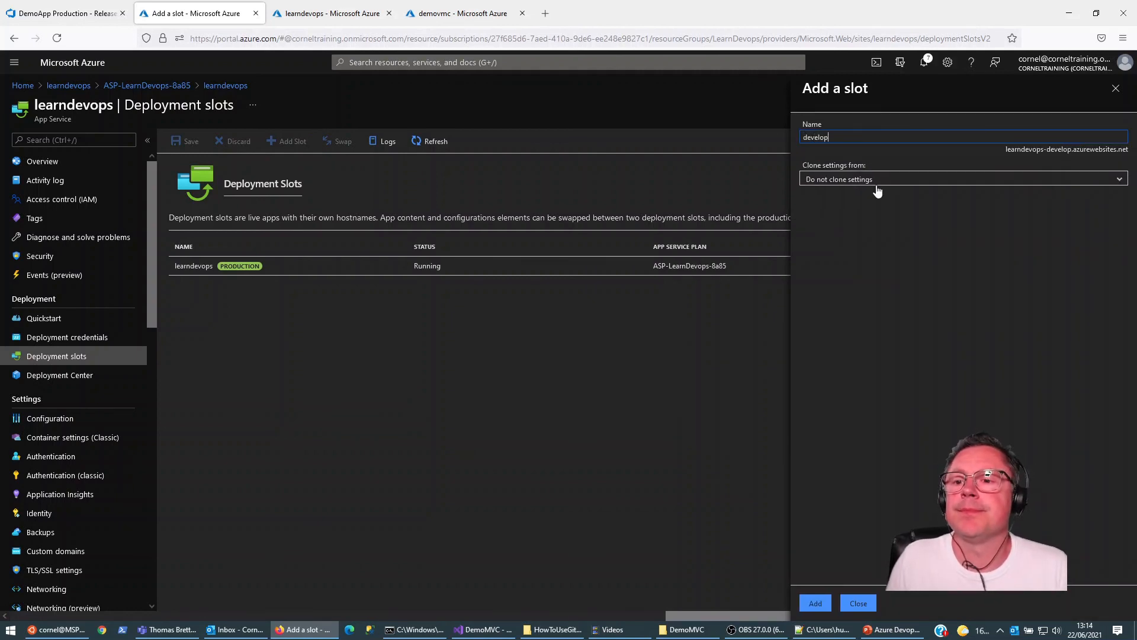
left_click(1123, 181)
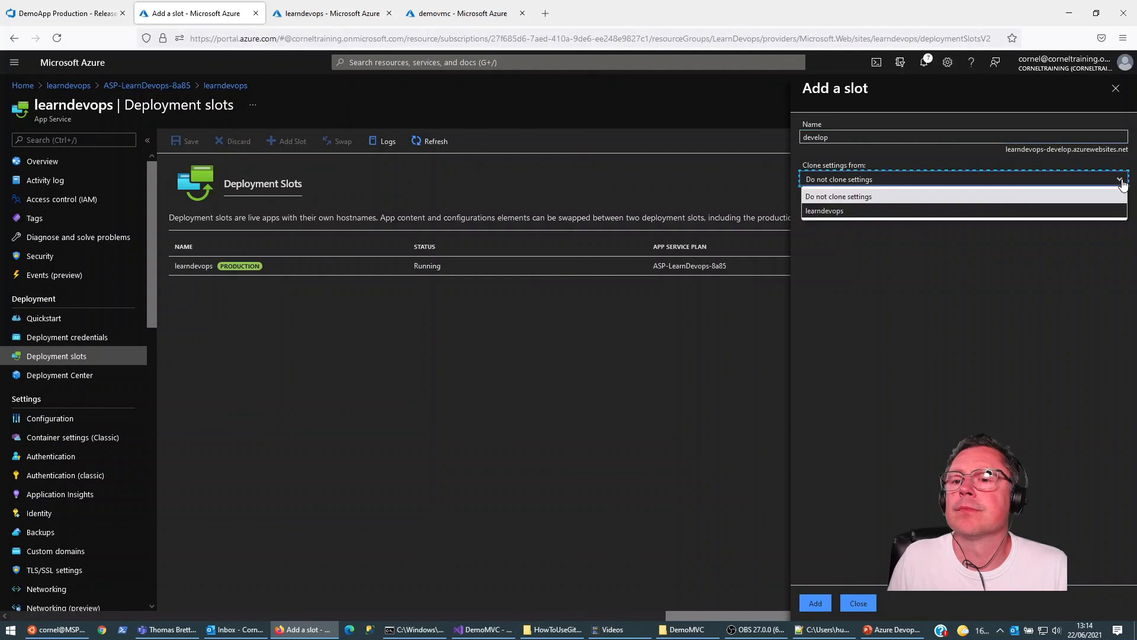
left_click(842, 214)
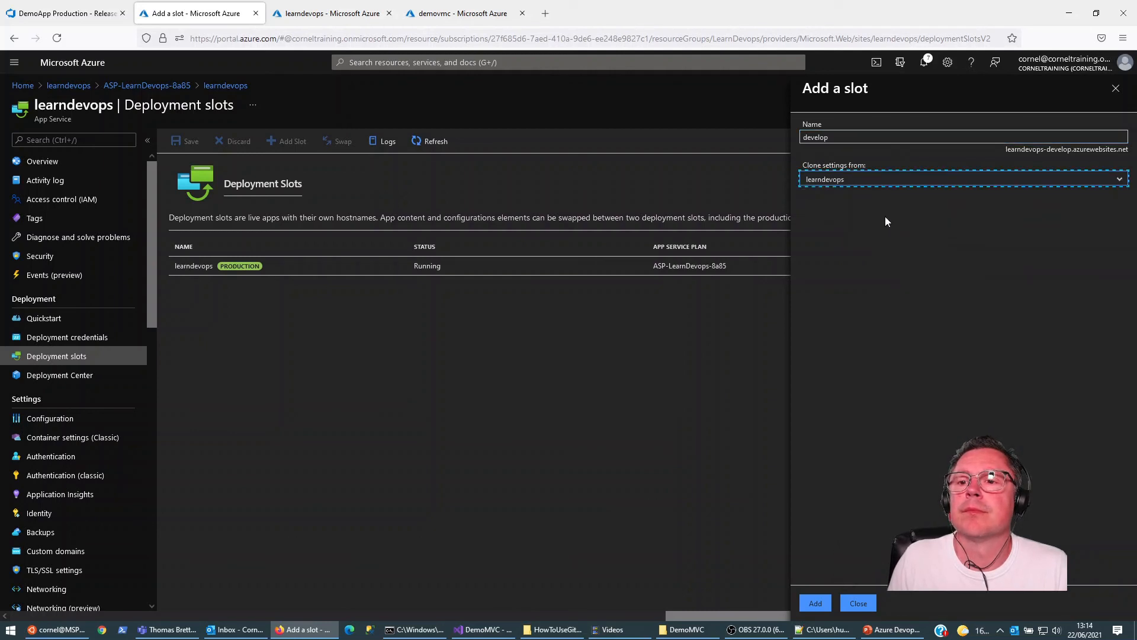
left_click(815, 603)
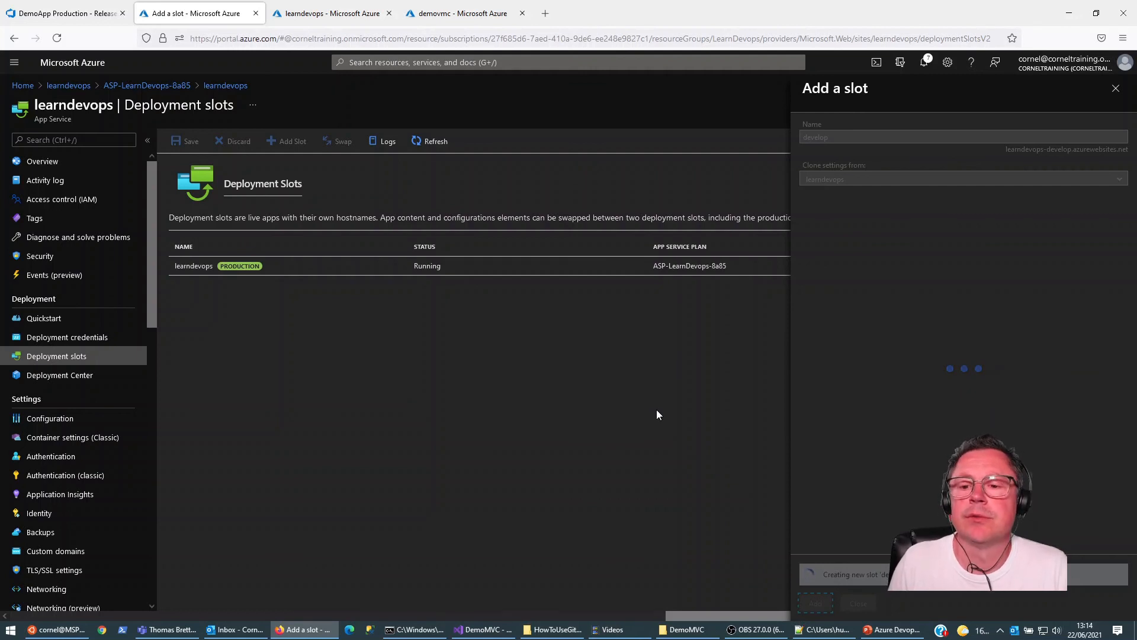
Step: Switch to Azure DevOps and clone the DemoApp Production release pipeline
left_click(78, 16)
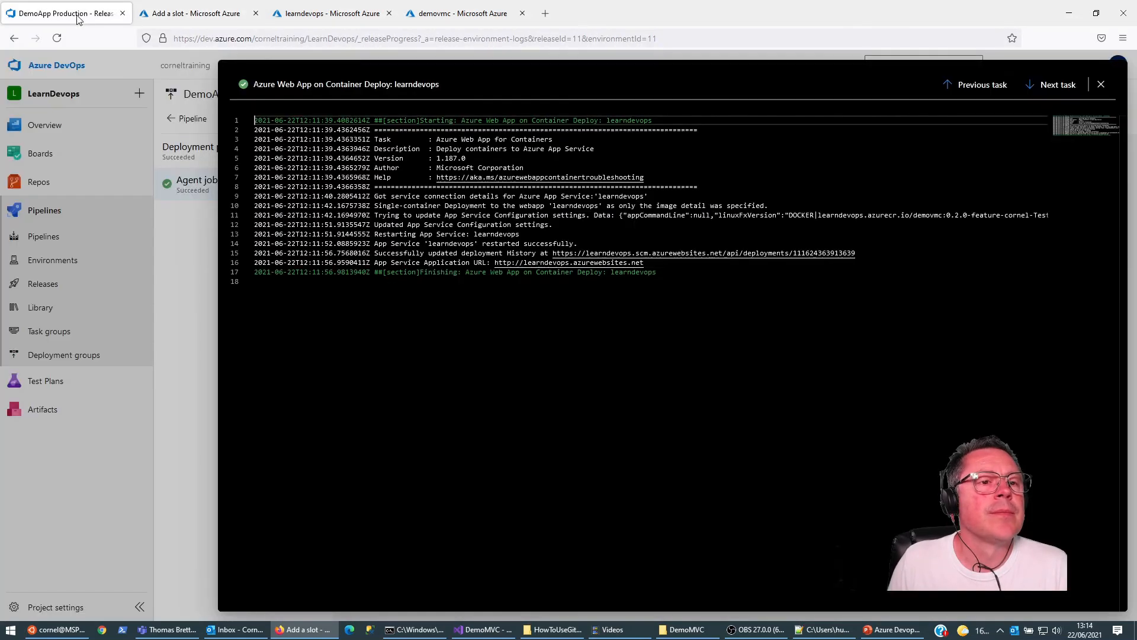
left_click(51, 233)
left_click(45, 279)
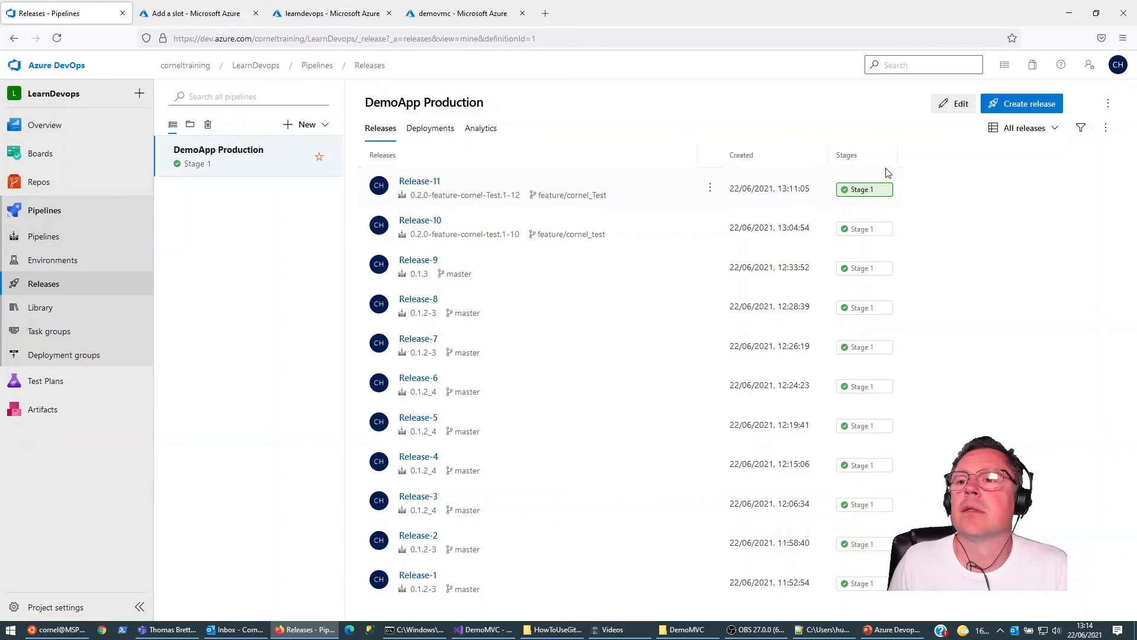
left_click(1108, 104)
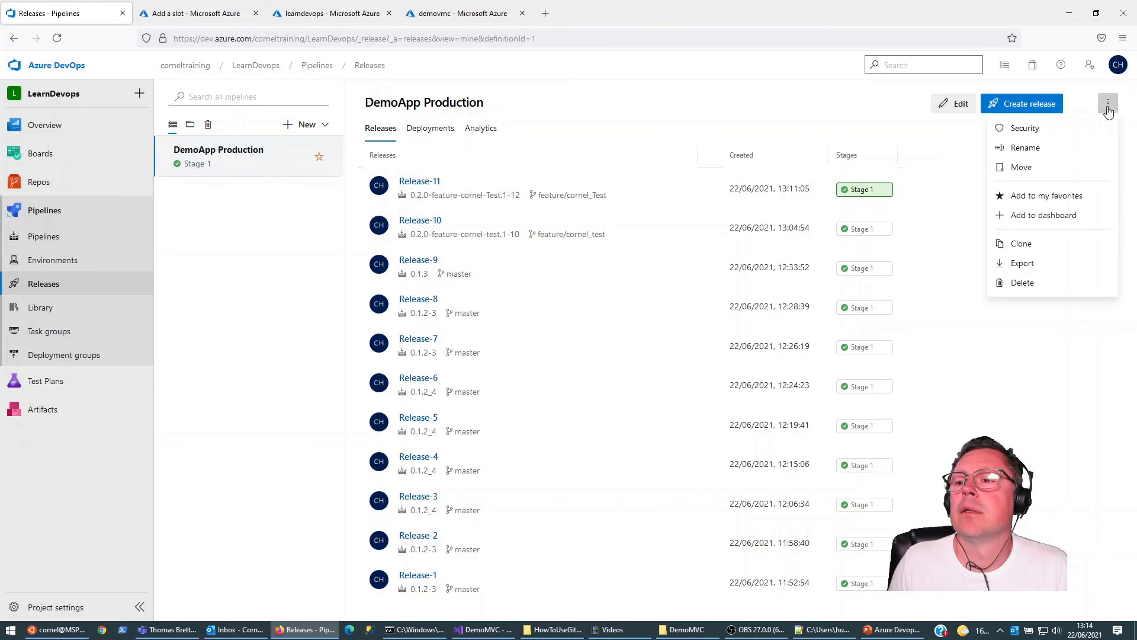
left_click(1021, 242)
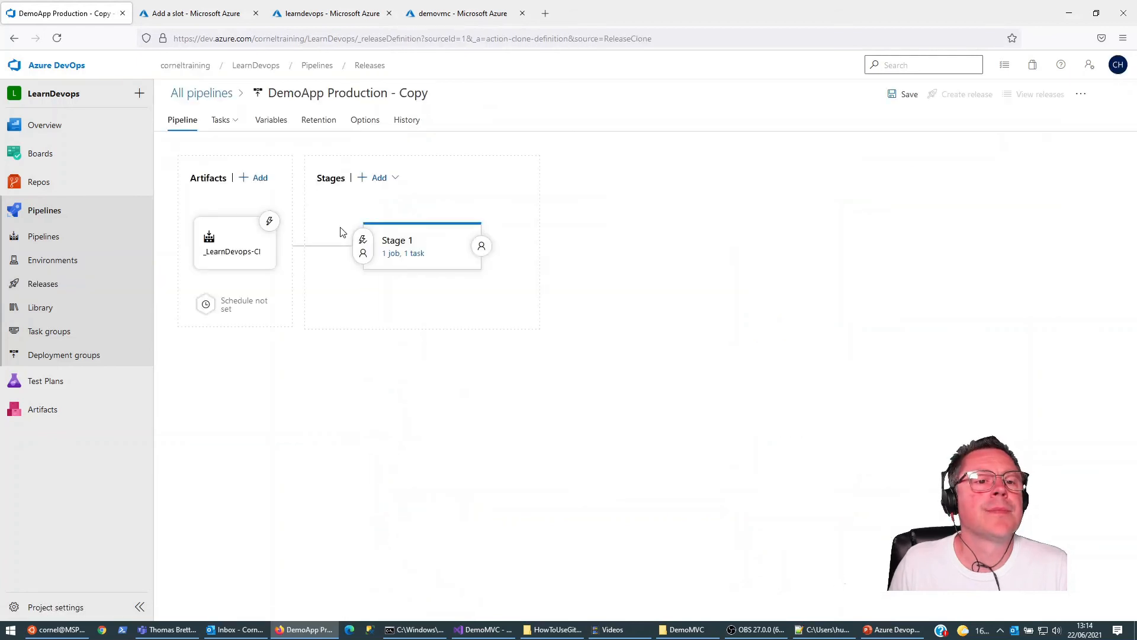
Step: Rename the cloned release pipeline as DemoApp Dev
left_click_drag(269, 93, 384, 118)
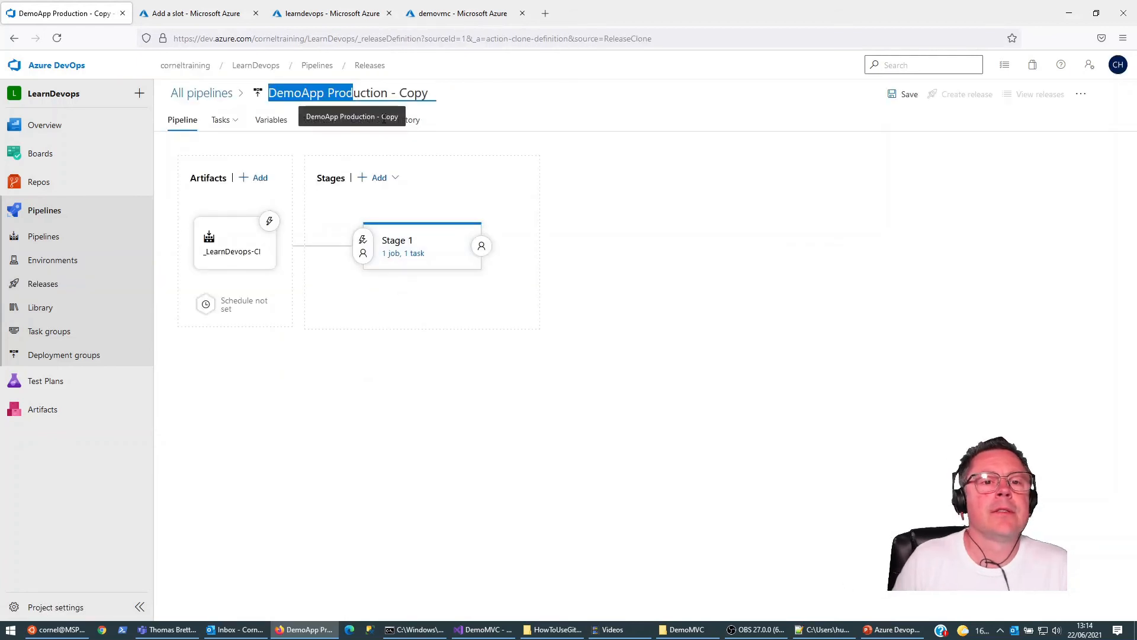
key("Right")
key("Left")
key("Left")
key("ctrl+shift+Right")
key("ctrl+shift+Right")
key("ctrl+shift+Right")
type("Dev")
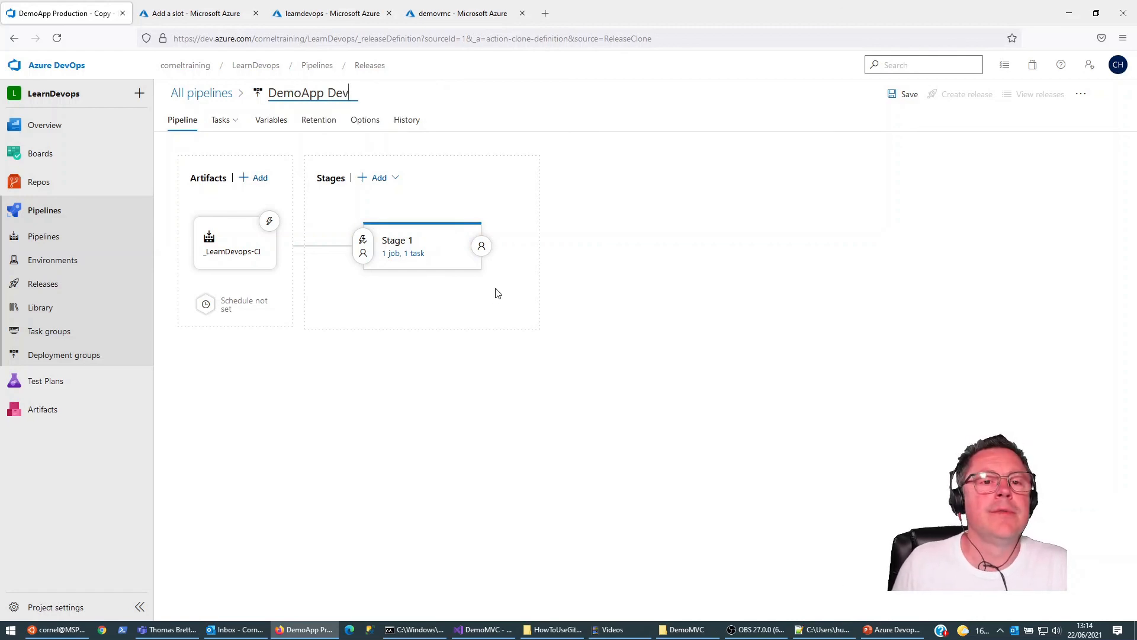
Step: Set Stage 1's Azure Web App on Container Deploy task to deploy to a slot, choosing the develop slot in the LearnDevops resource group
left_click(415, 255)
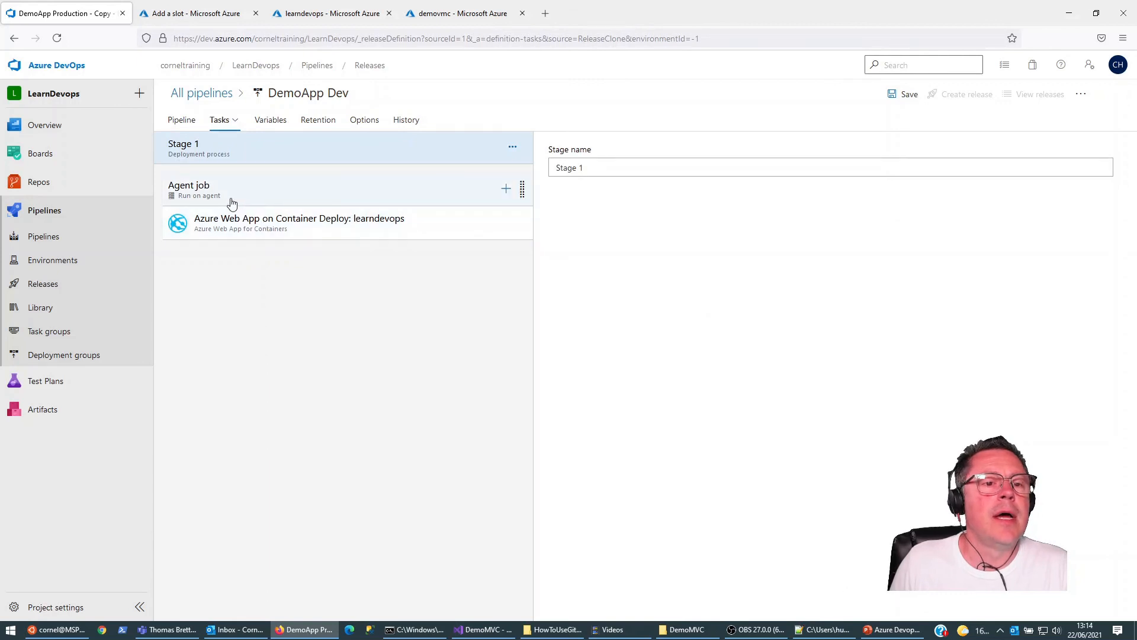
left_click(228, 232)
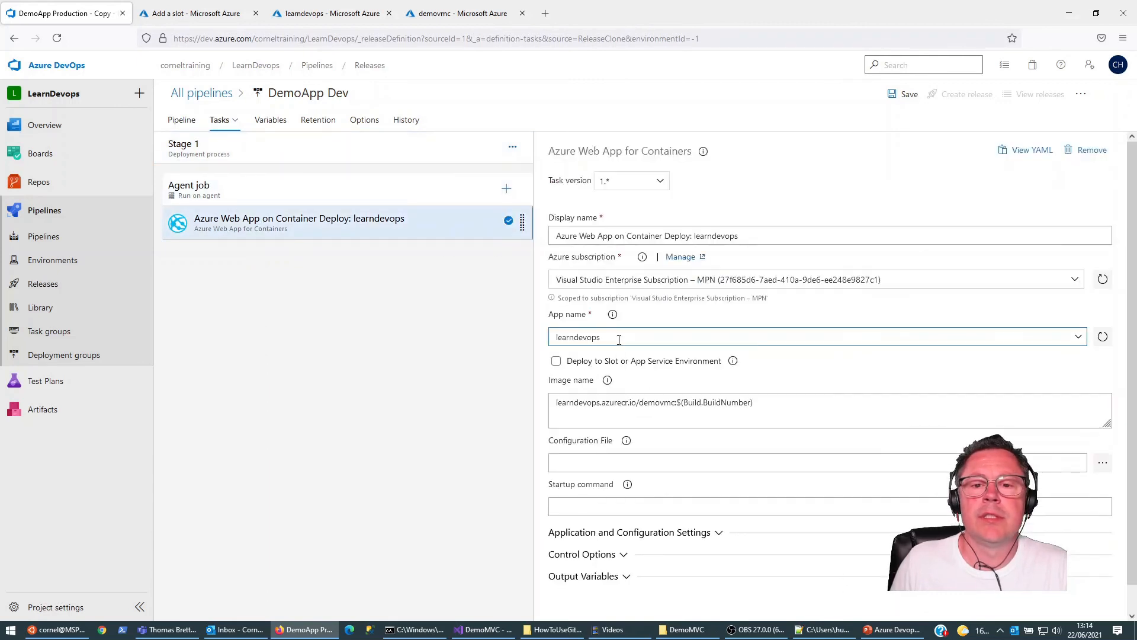
left_click(555, 362)
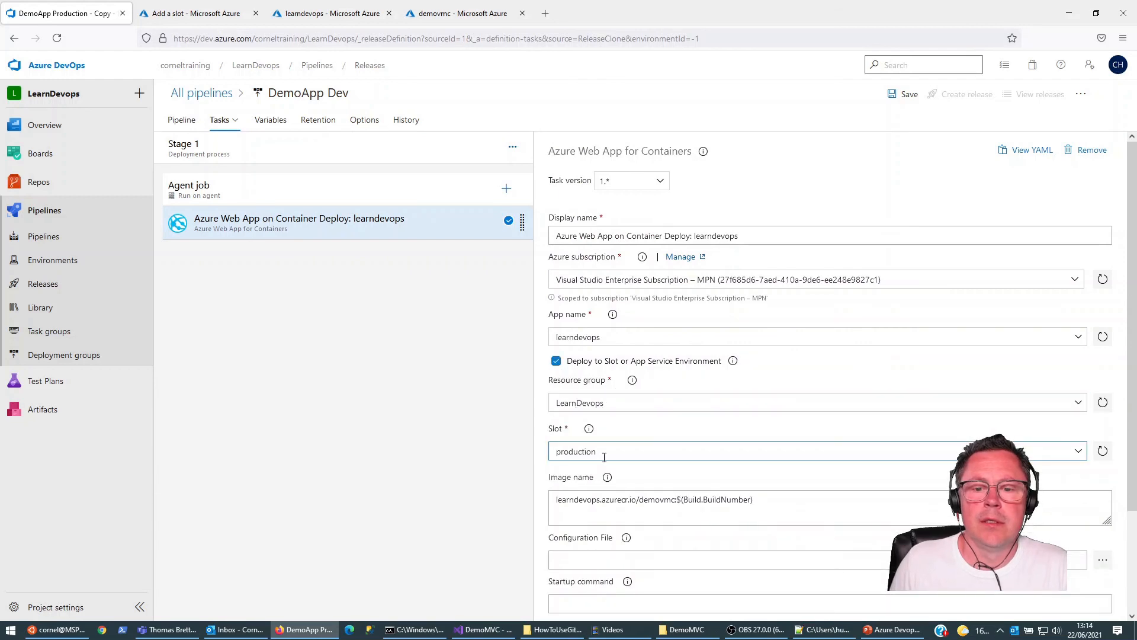
left_click(621, 452)
left_click(1076, 453)
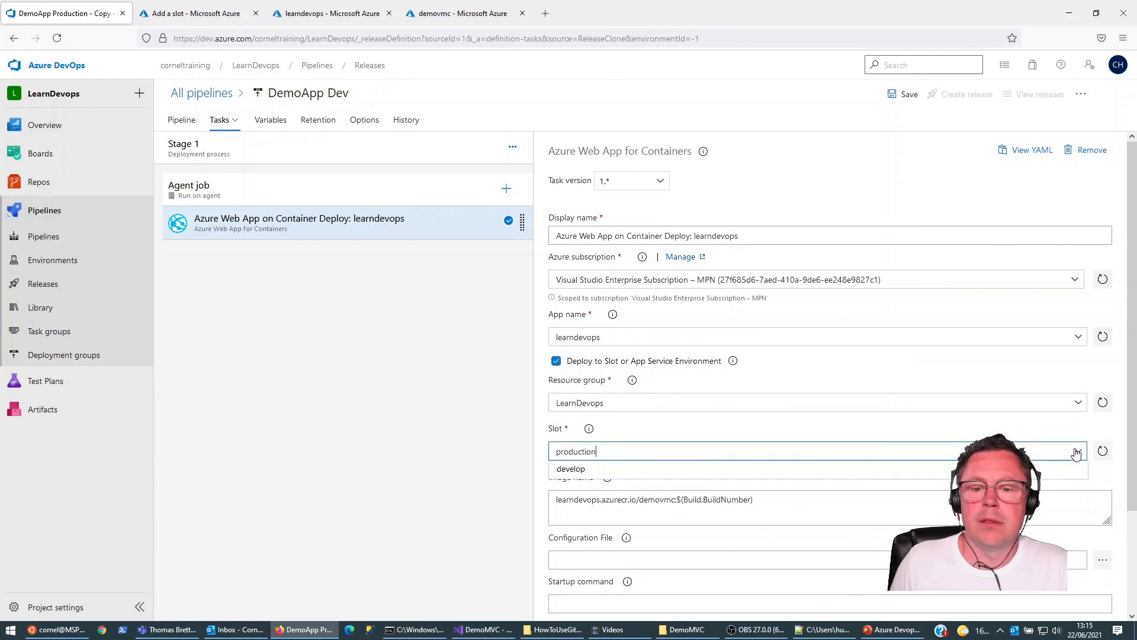
left_click(574, 469)
scroll(711, 486, "down", 2)
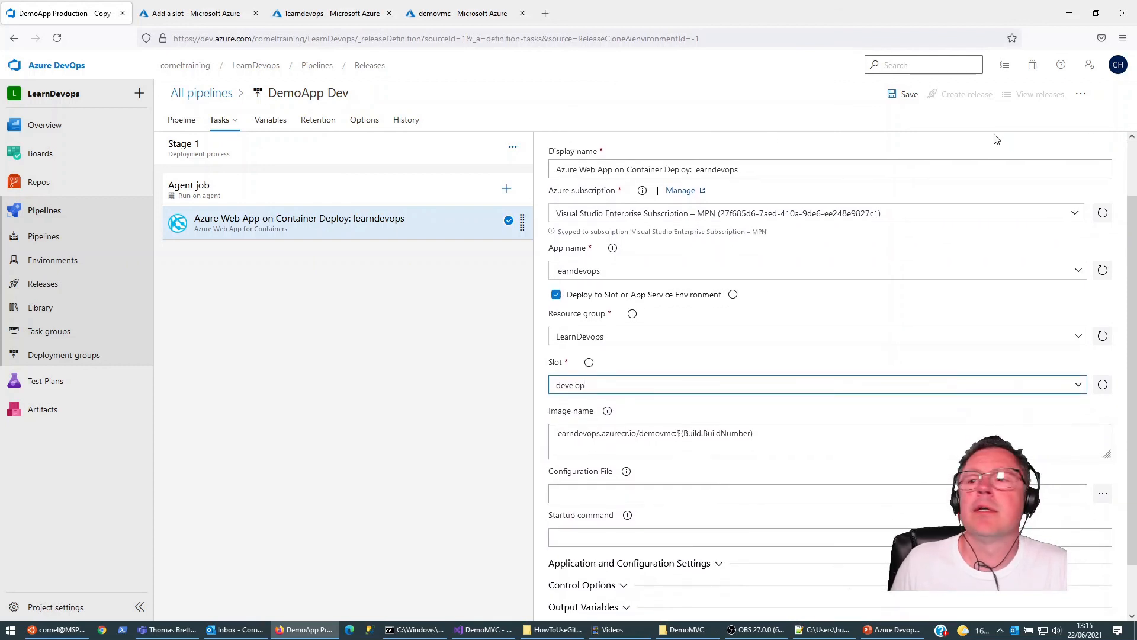
Step: Change the release pipeline's name to DemoApp Develop and save it in the root folder
left_click(352, 95)
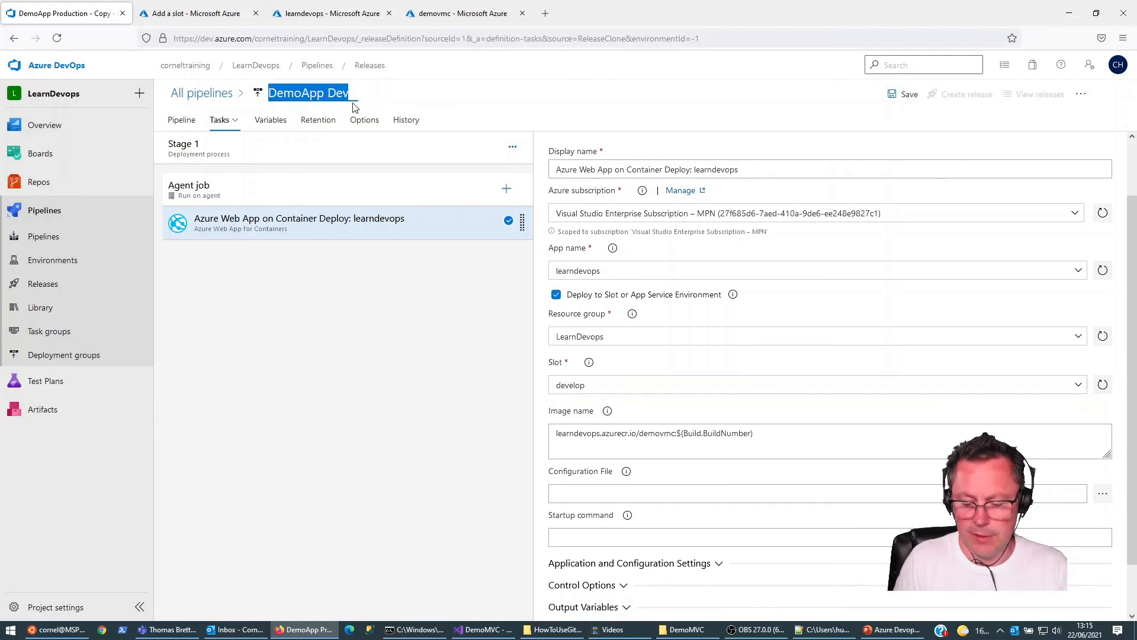
key("End")
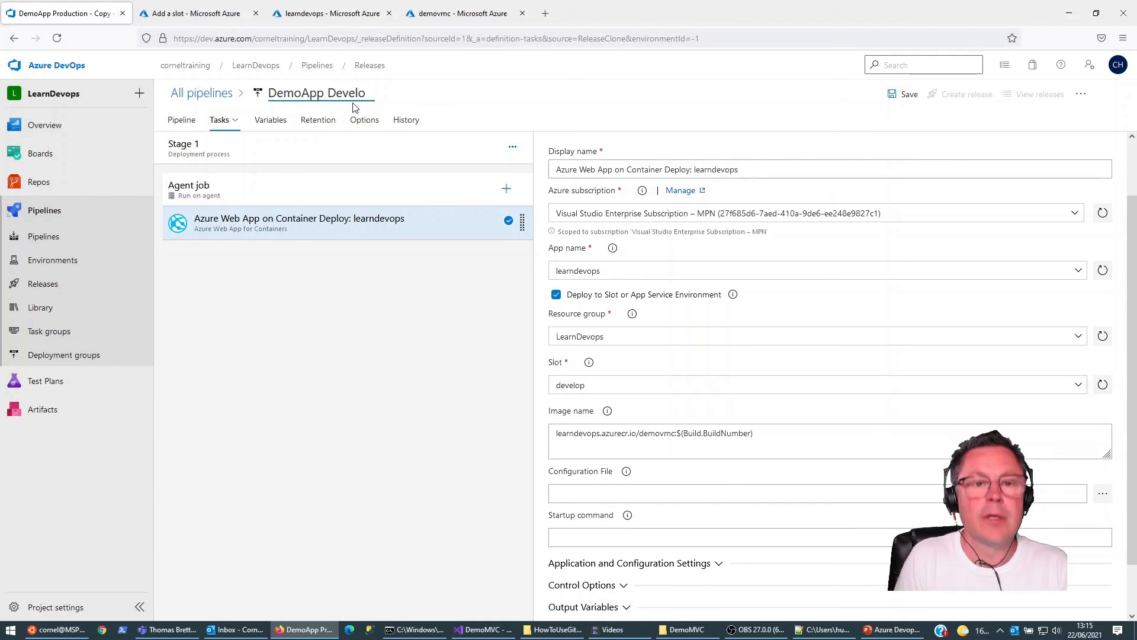
left_click(907, 96)
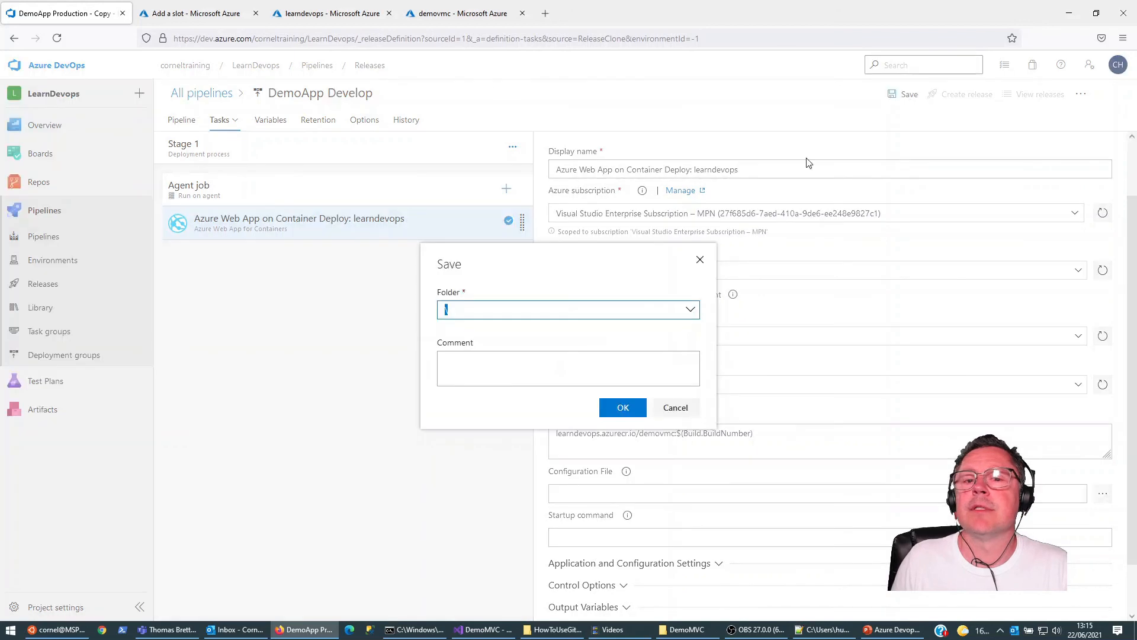
left_click(612, 413)
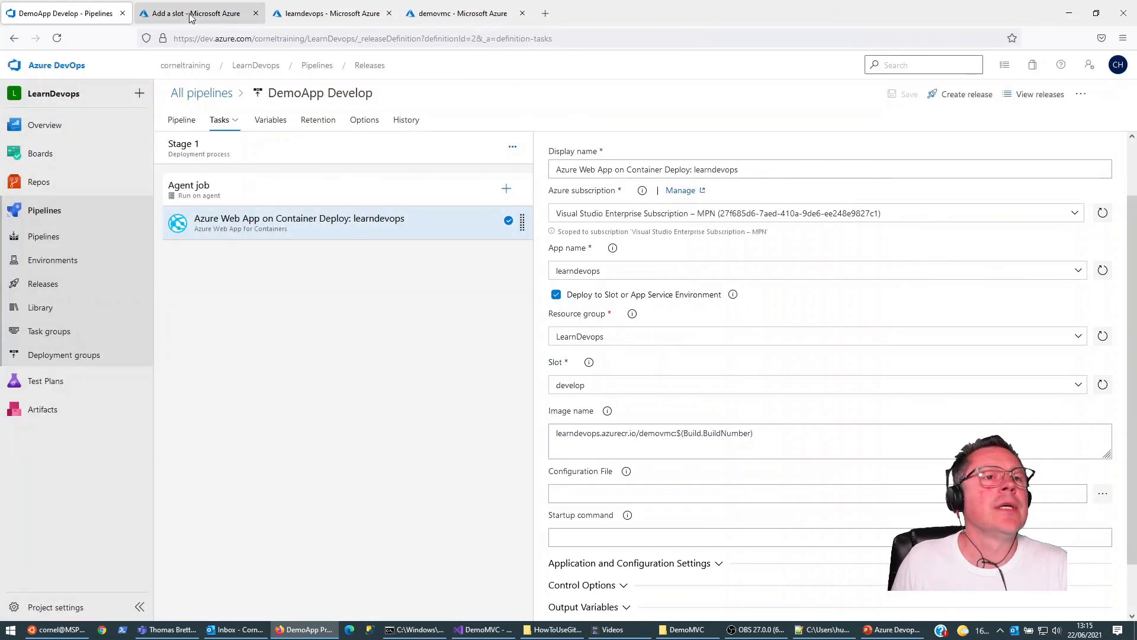
Step: Return to the Azure portal and add a deployment slot named feature-cornel with settings cloned from learndevops
left_click(190, 13)
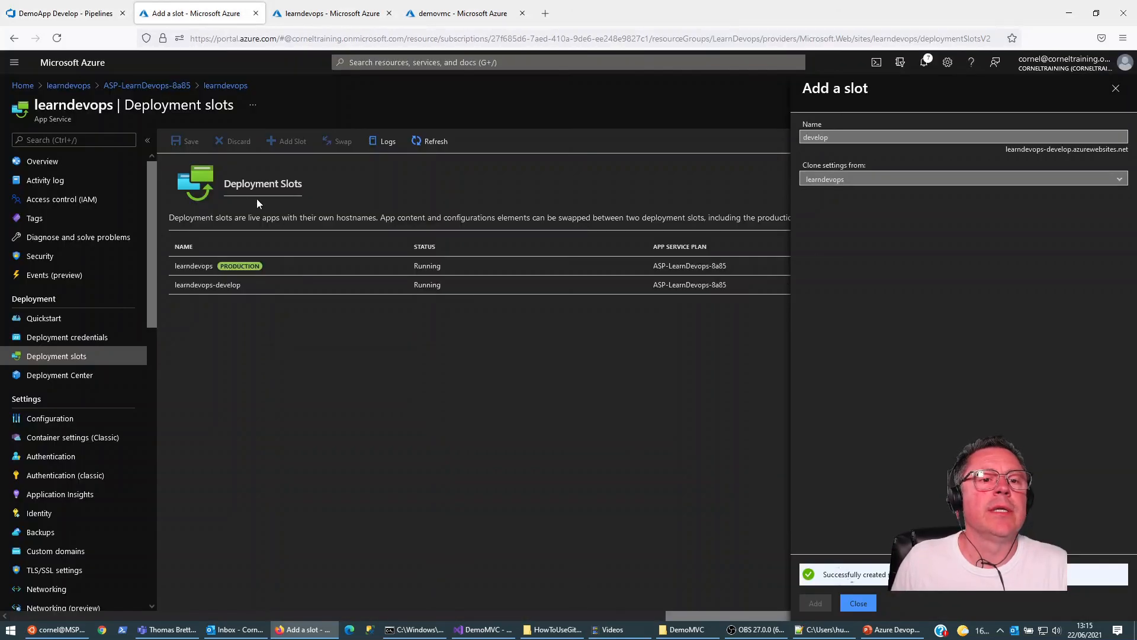
left_click(860, 604)
left_click(287, 142)
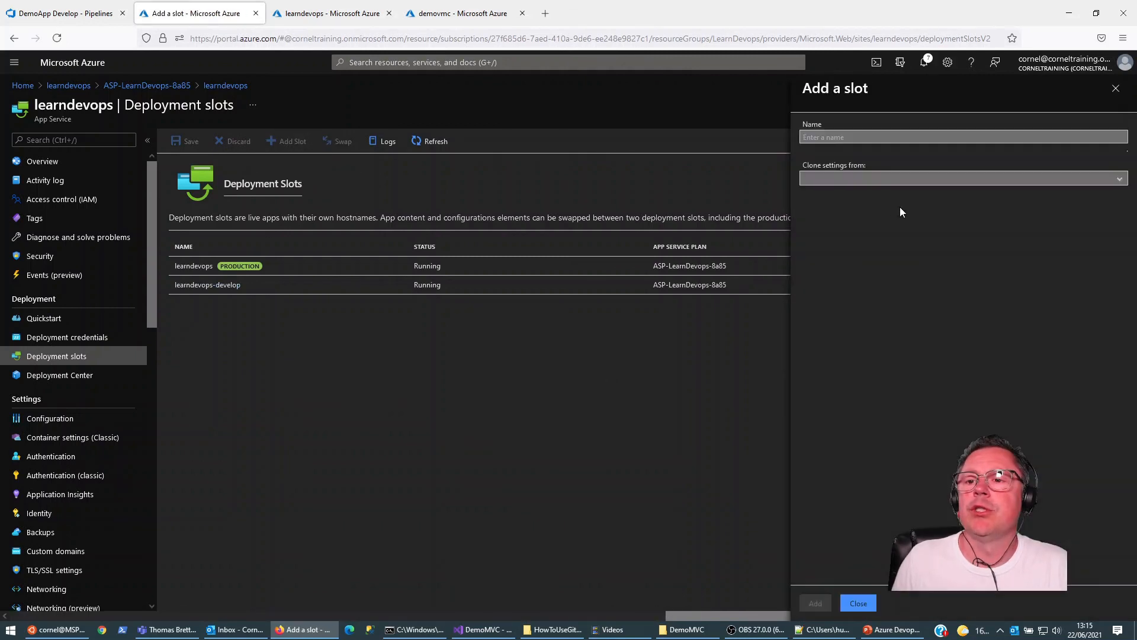
left_click(855, 135)
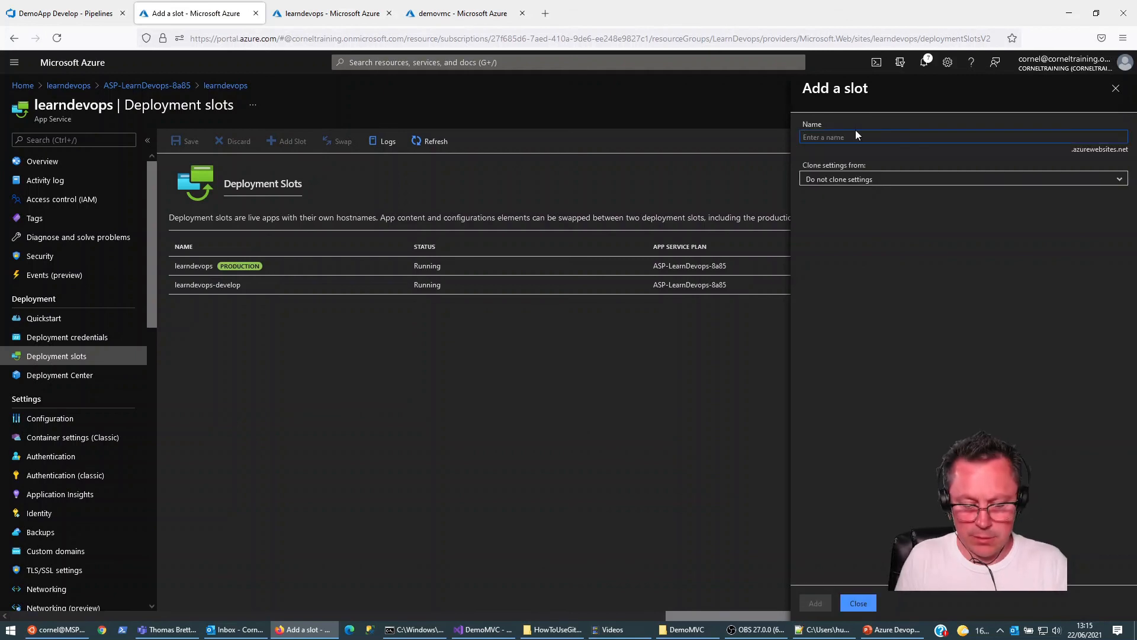
type("feature")
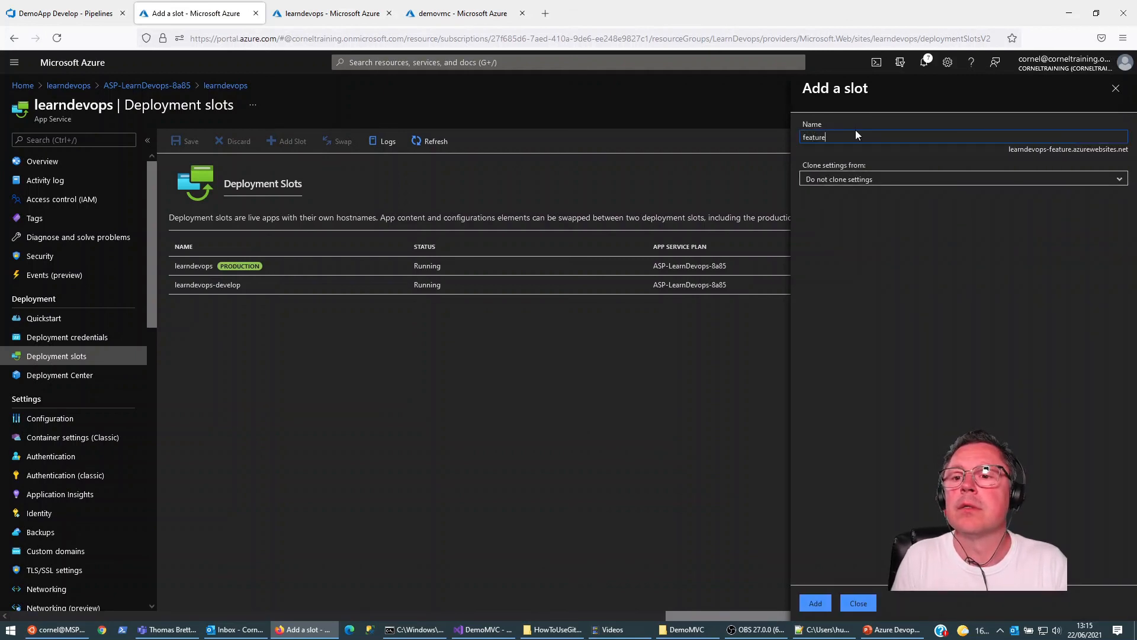
type("-cornel")
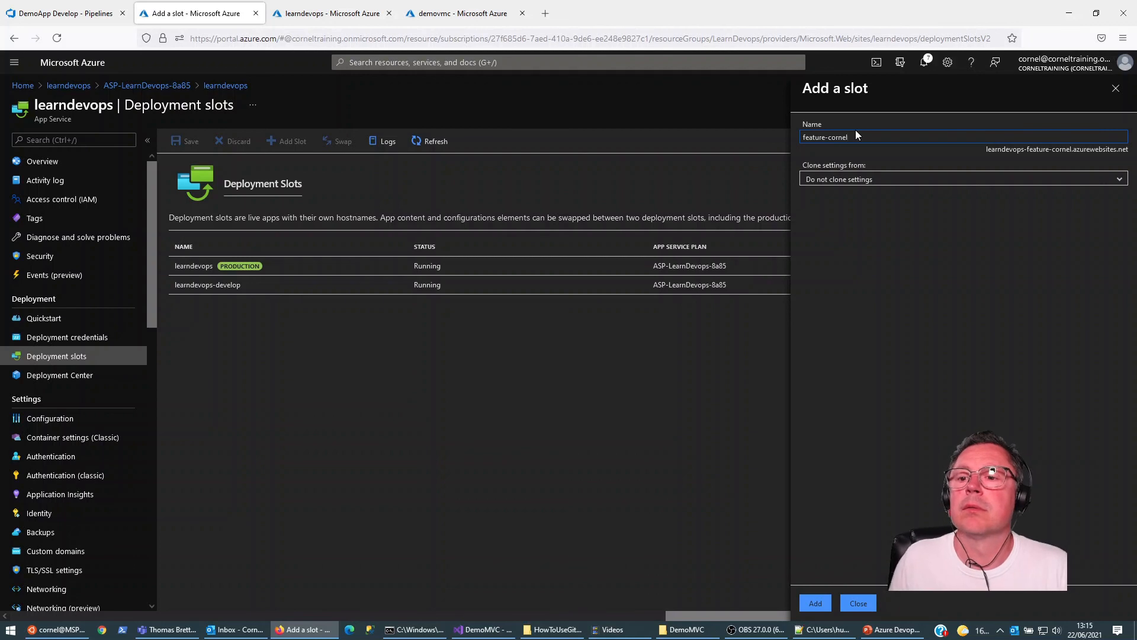
left_click(1114, 184)
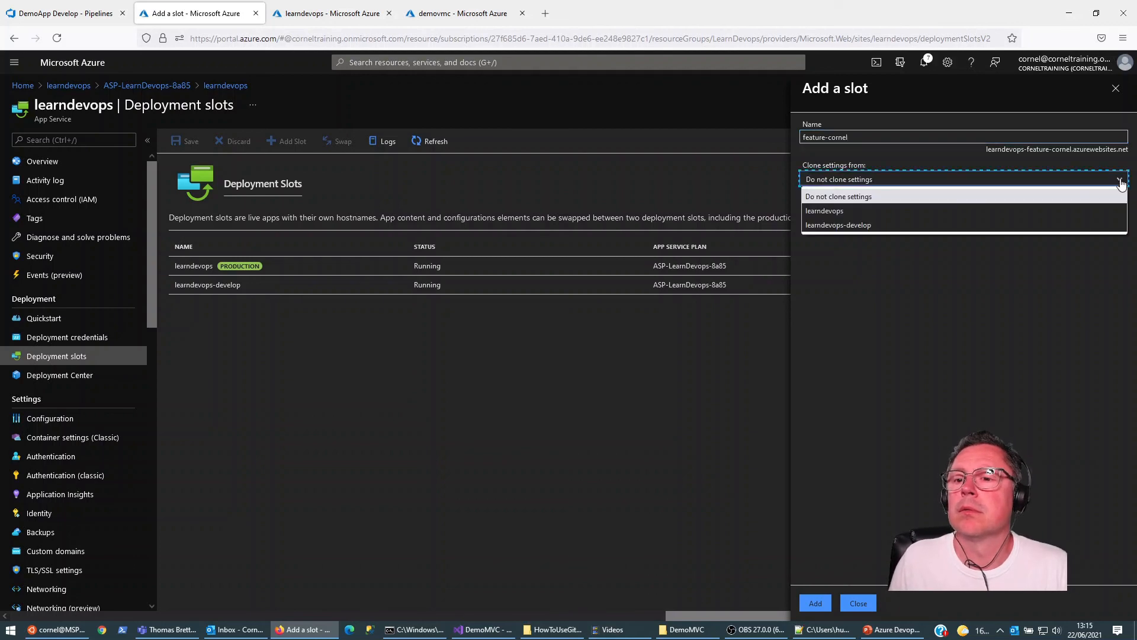
left_click(881, 214)
left_click(817, 602)
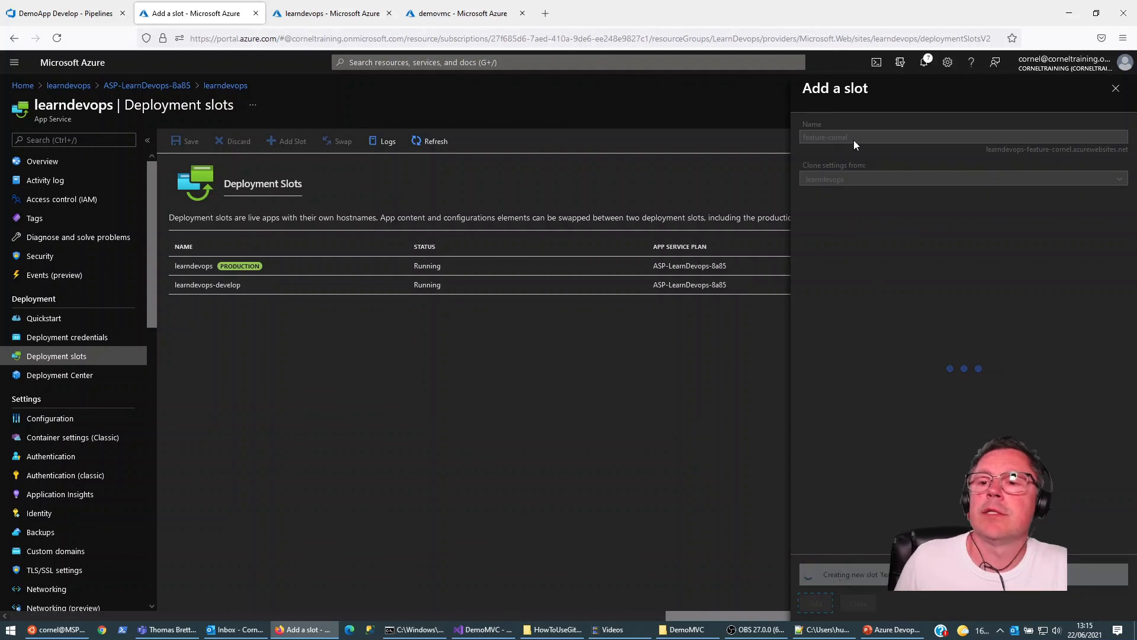
Step: Switch back to Azure DevOps and clone the DemoApp Develop release pipeline
left_click(66, 13)
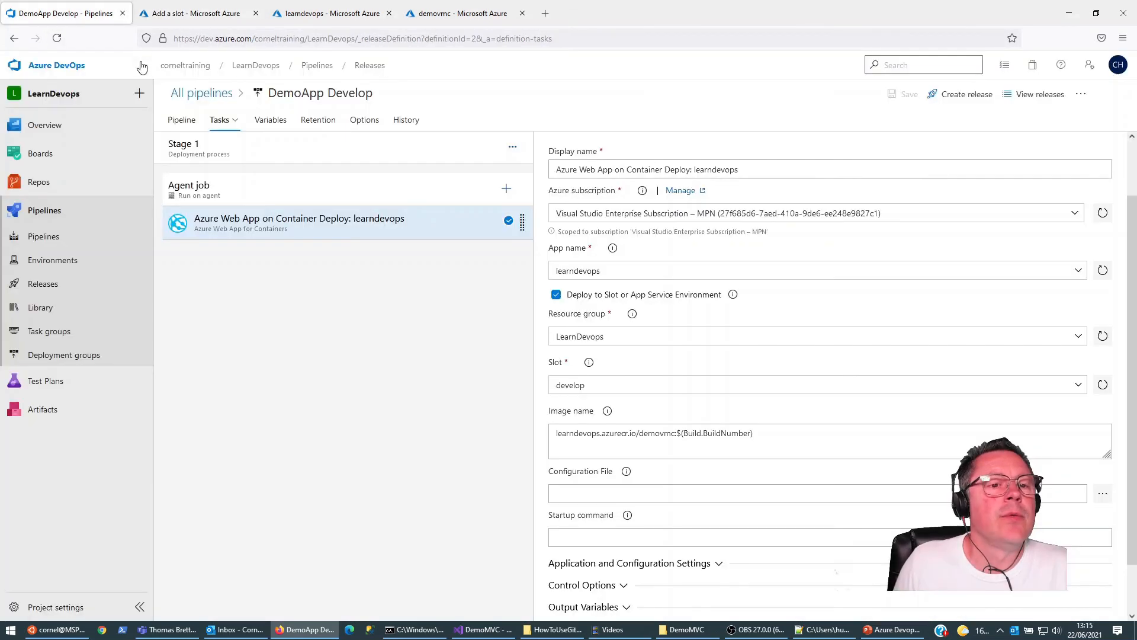
left_click(39, 289)
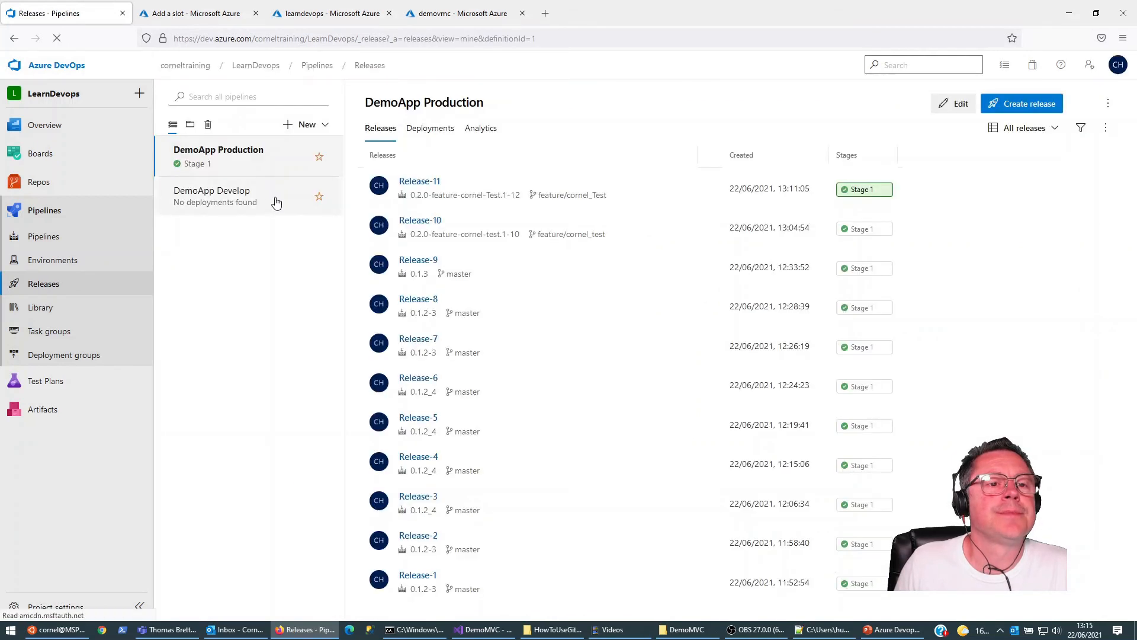
left_click(235, 209)
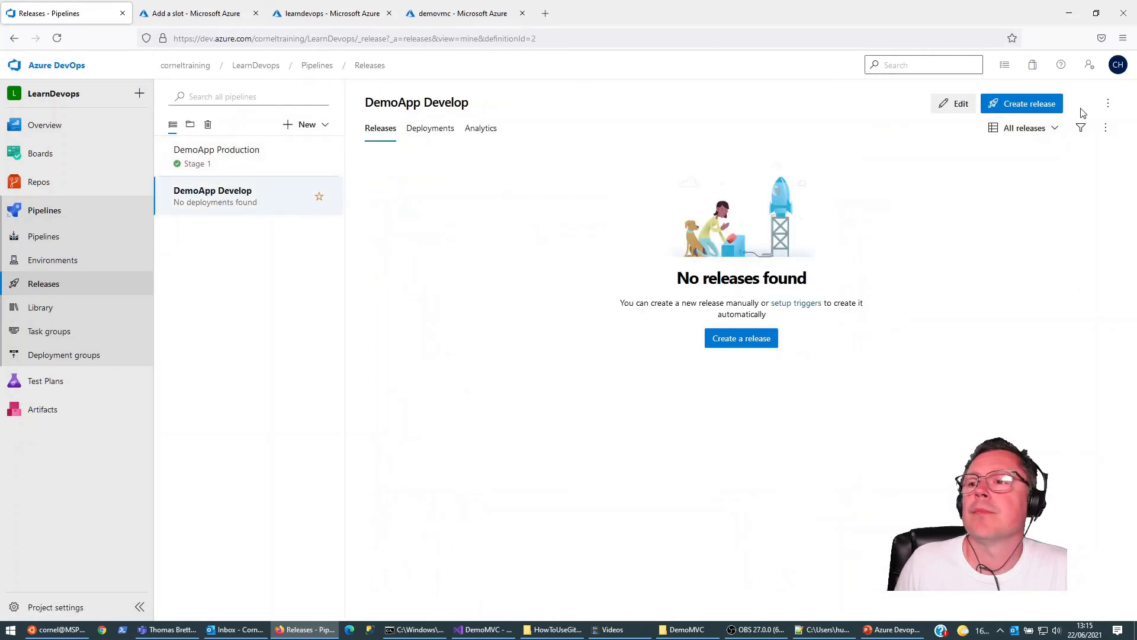
left_click(1108, 105)
left_click(1031, 243)
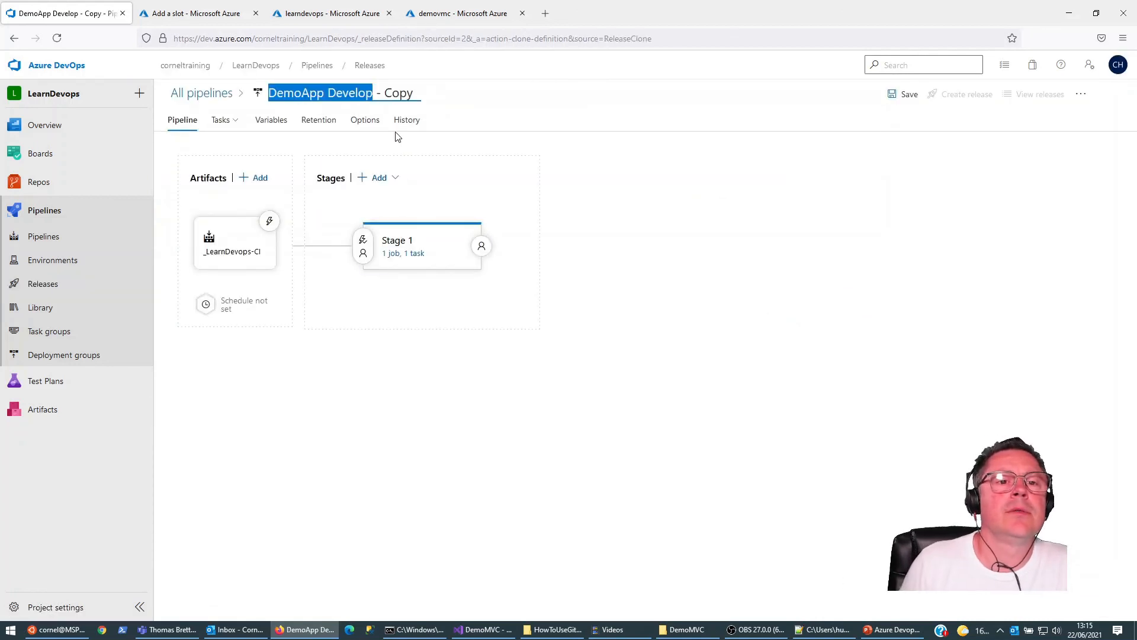
Step: Rename the copy of the DemoApp Develop pipeline as DemoApp Feature-Cornel
key("ctrl+shift+Right")
key("ctrl+shift+Right")
key("ctrl+shift+Right")
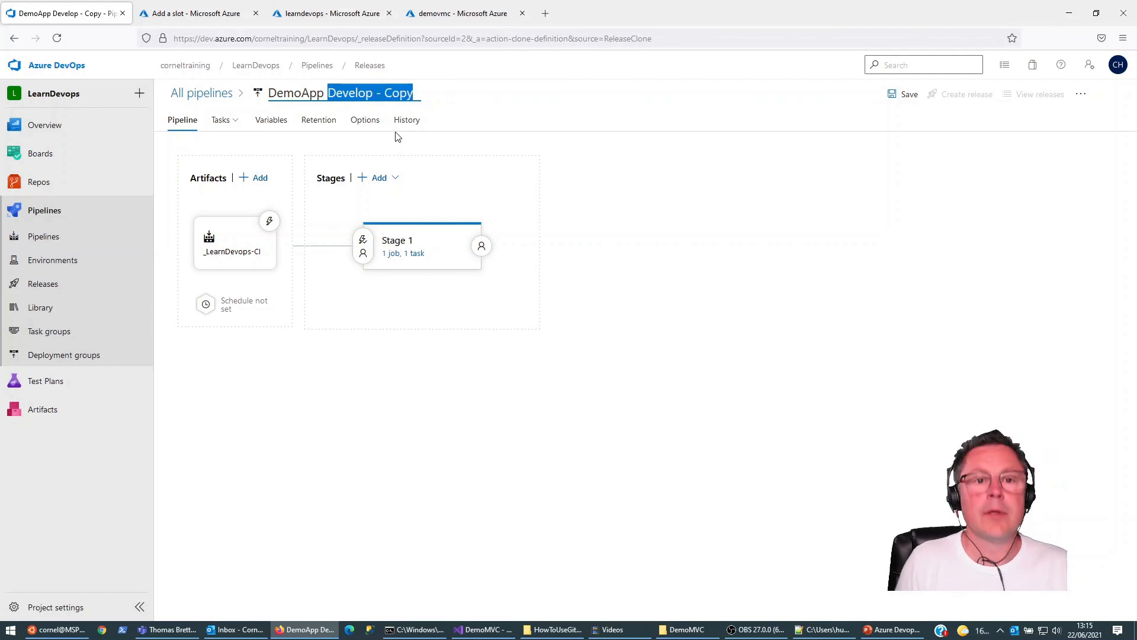
type("Feature")
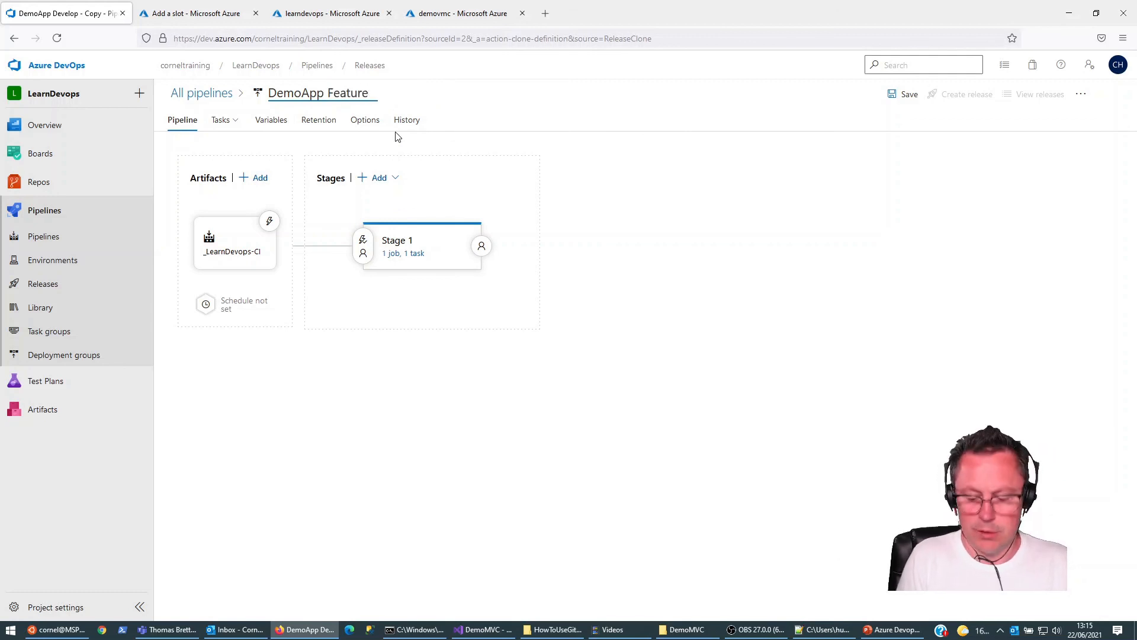
type("-Cornel")
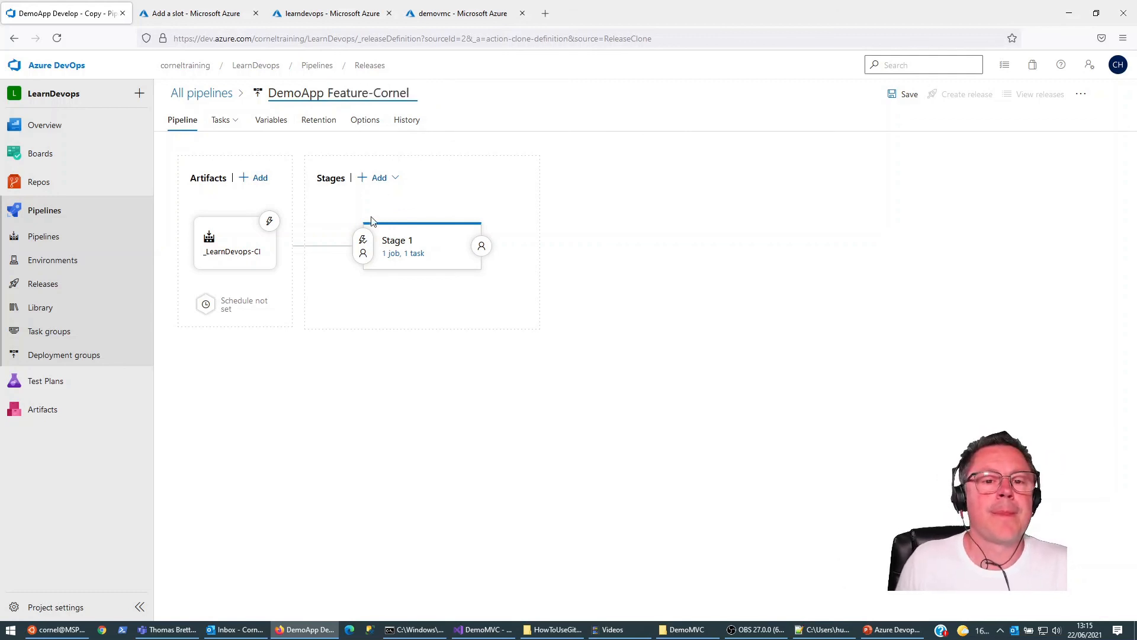
Step: Set the Stage 1 web app deployment task's slot to feature-cornel and save the DemoApp Feature-Cornel pipeline
left_click(395, 253)
left_click(356, 224)
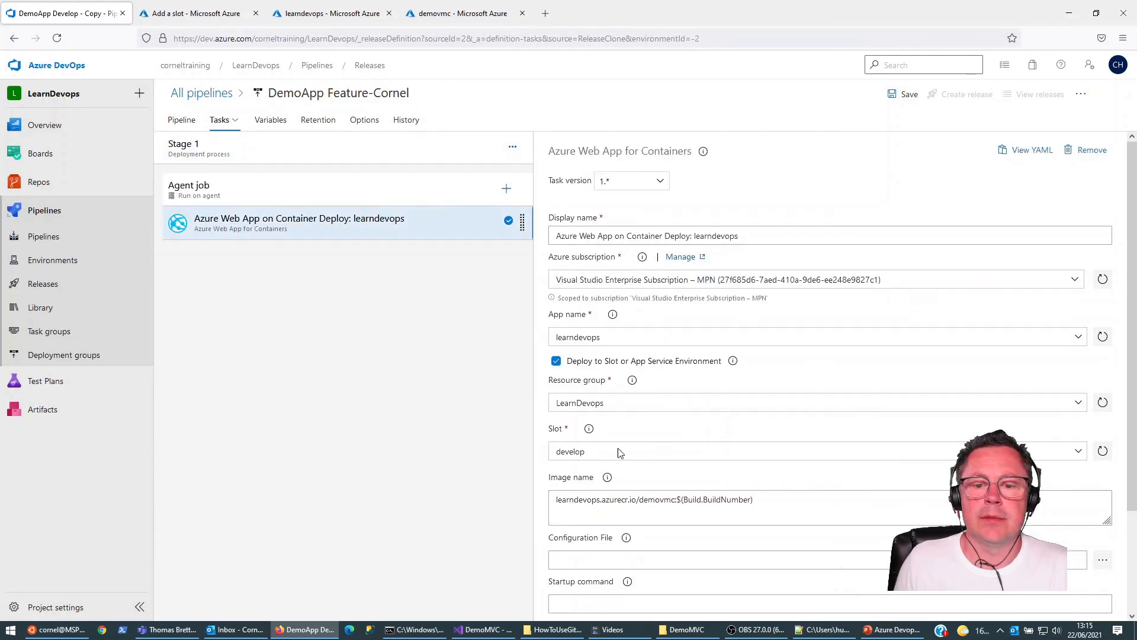
left_click(1078, 452)
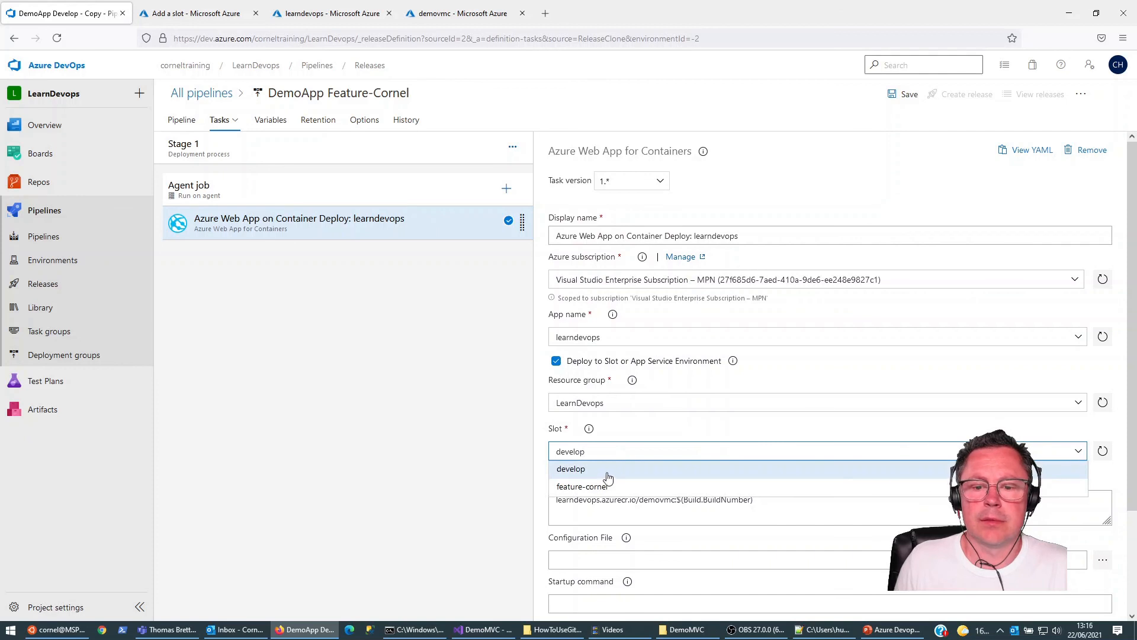
left_click(590, 487)
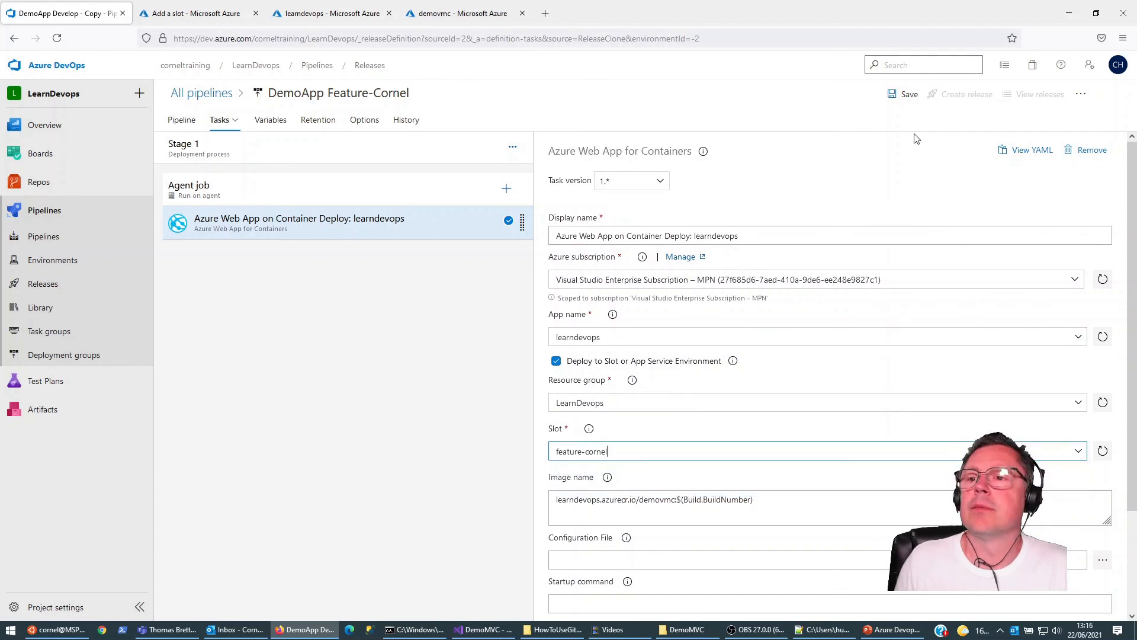
left_click(906, 93)
left_click(618, 410)
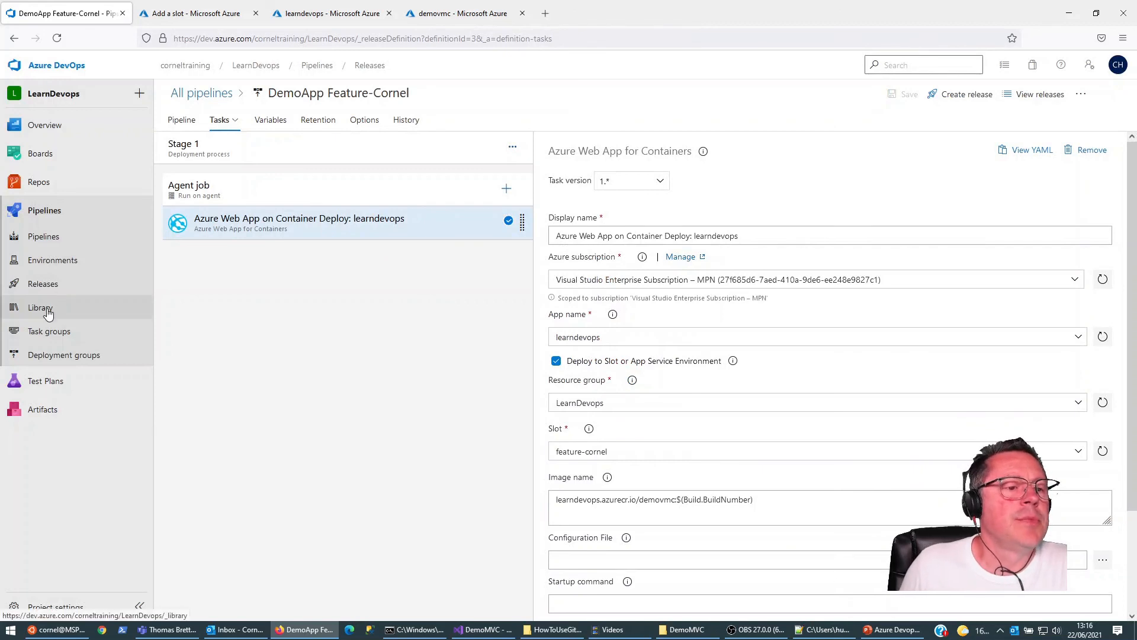
Step: Create a release for the DemoApp Develop pipeline using artifact version 0.2.0-develop.13
left_click(43, 287)
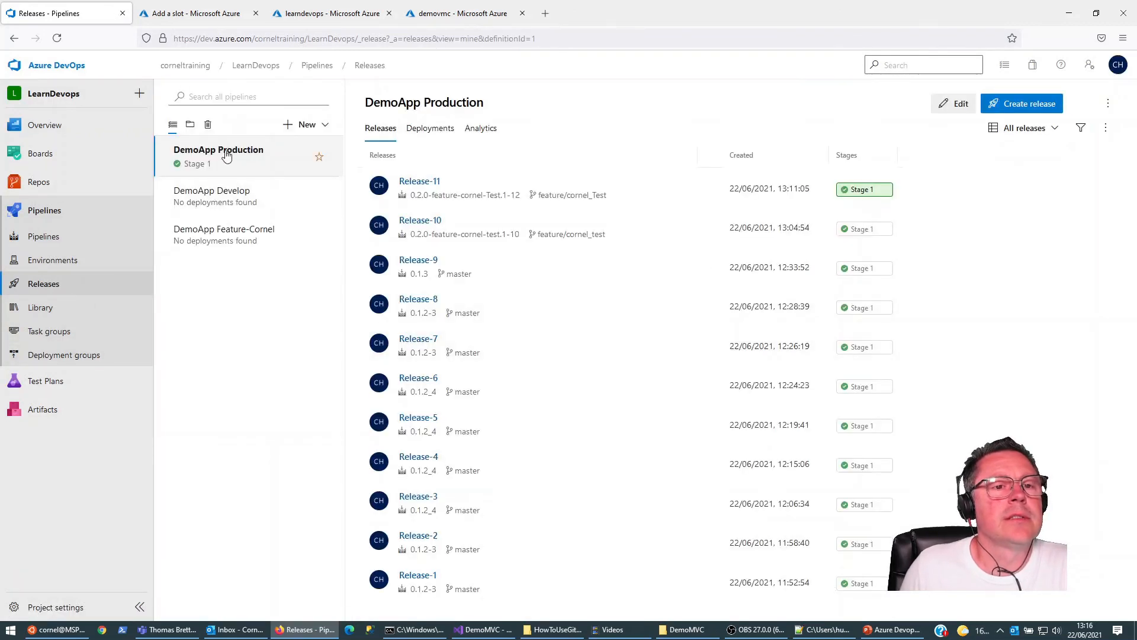
left_click(237, 199)
left_click(1011, 105)
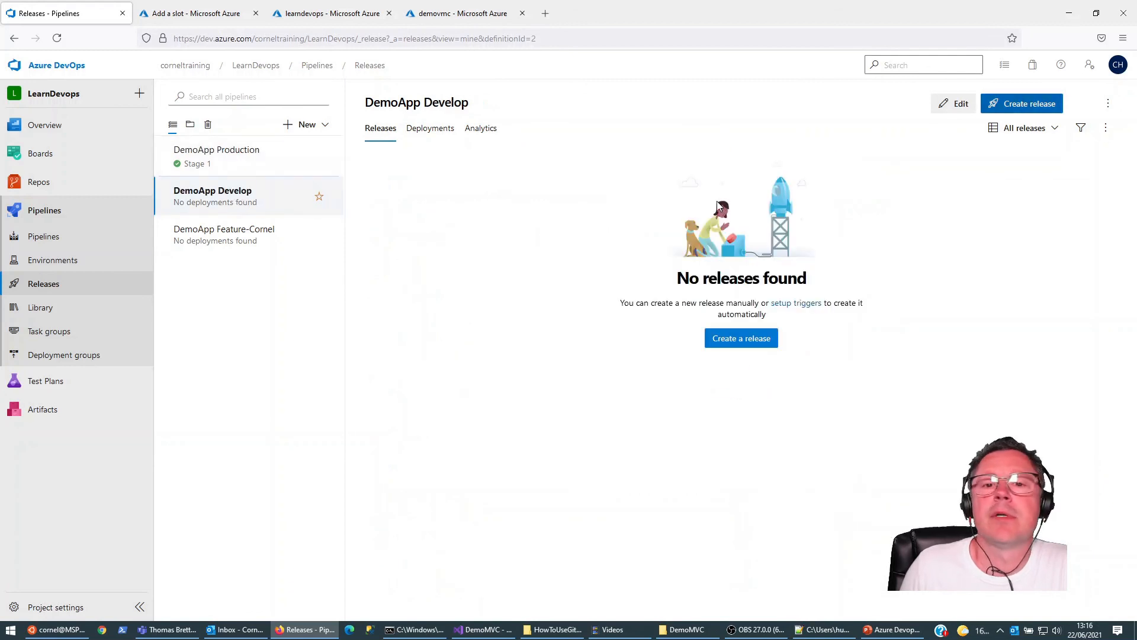
left_click(1107, 325)
left_click(999, 403)
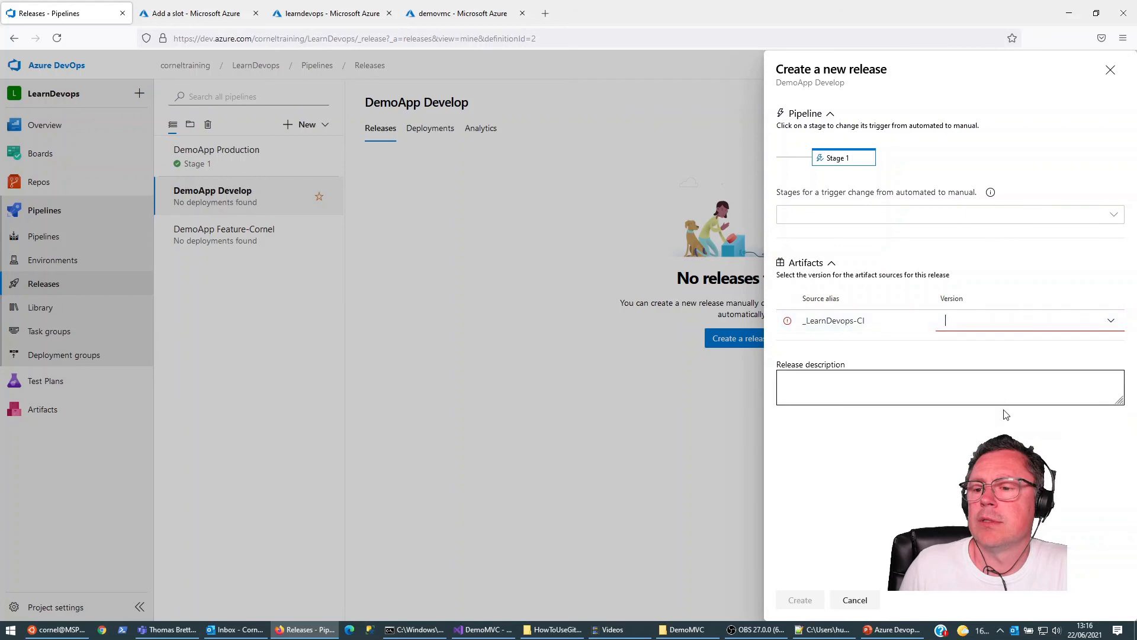
left_click(798, 600)
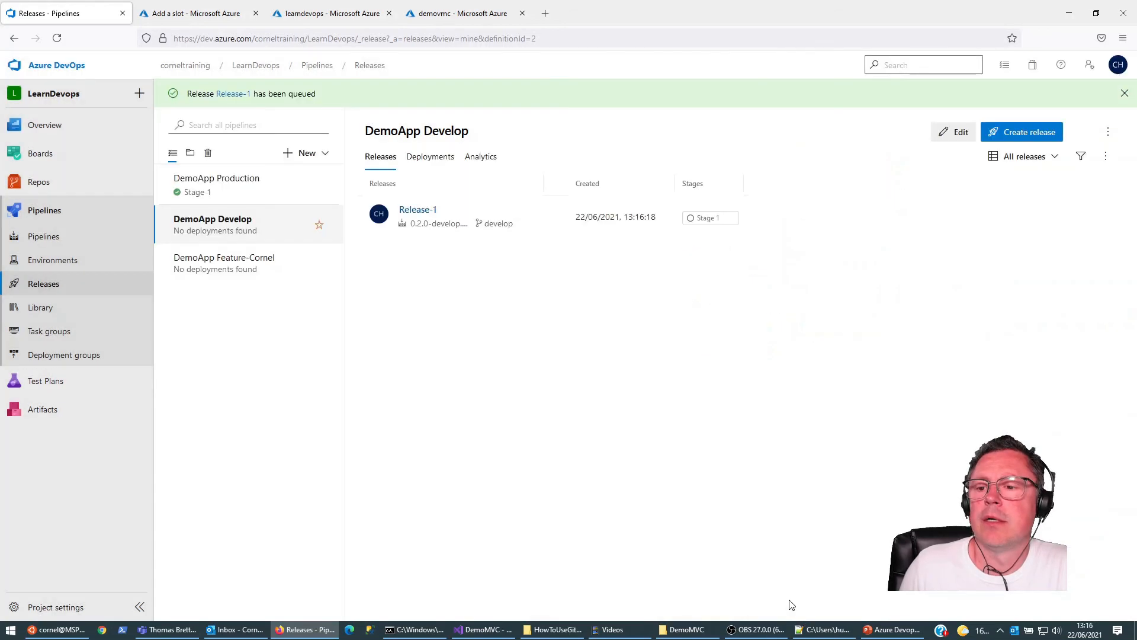
Step: Create a release for the DemoApp Feature-Cornel pipeline using artifact version 0.2.0-feature-cornel-Test.1-12
left_click(261, 264)
left_click(1058, 105)
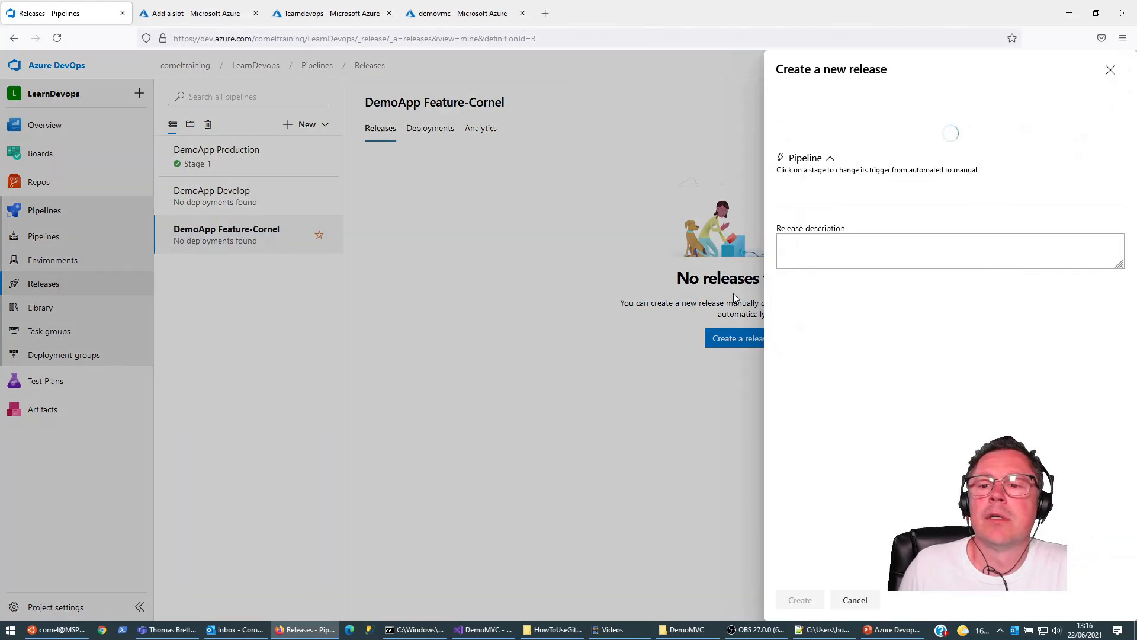
left_click(1110, 321)
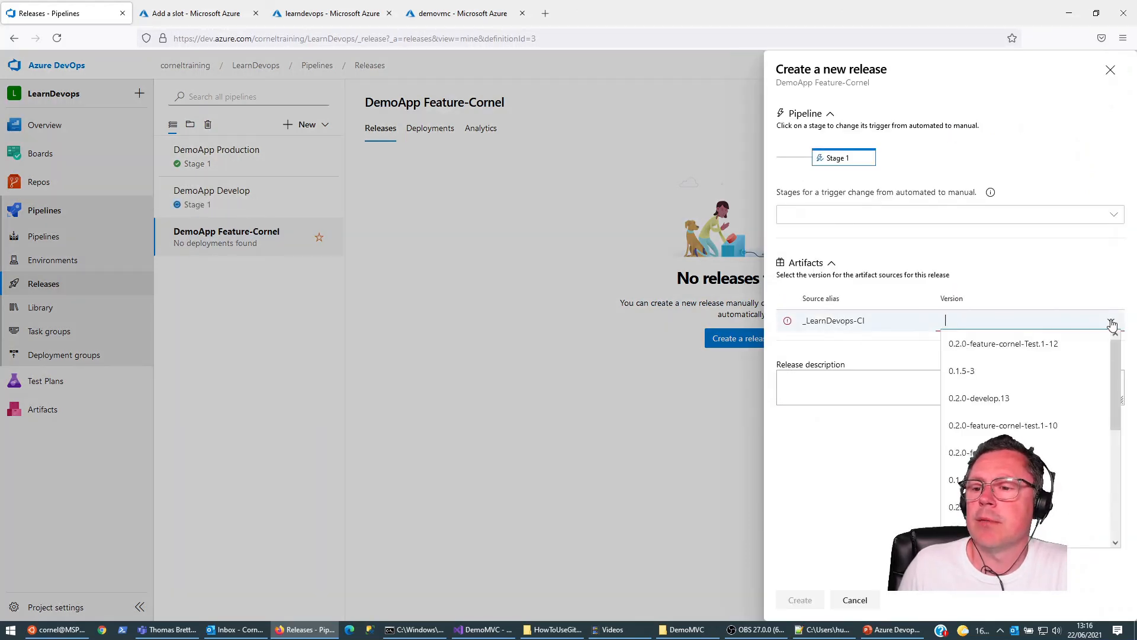
left_click(985, 349)
left_click(804, 600)
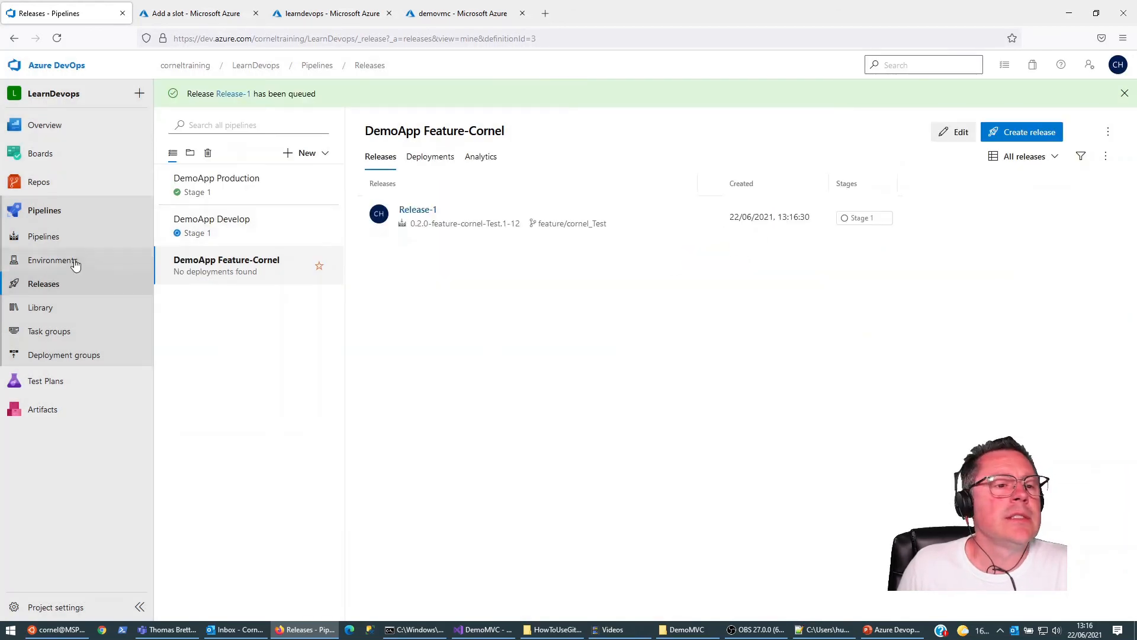
Step: Create a release for the DemoApp Production pipeline using artifact version 0.1.3 from master
left_click(46, 284)
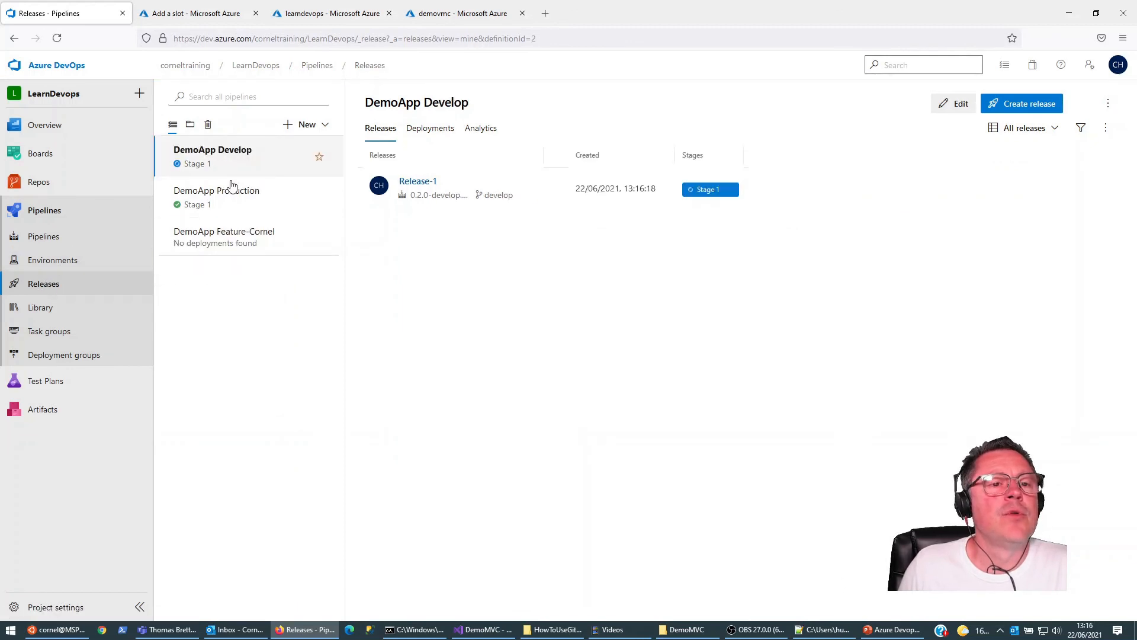
left_click(235, 193)
left_click(1024, 104)
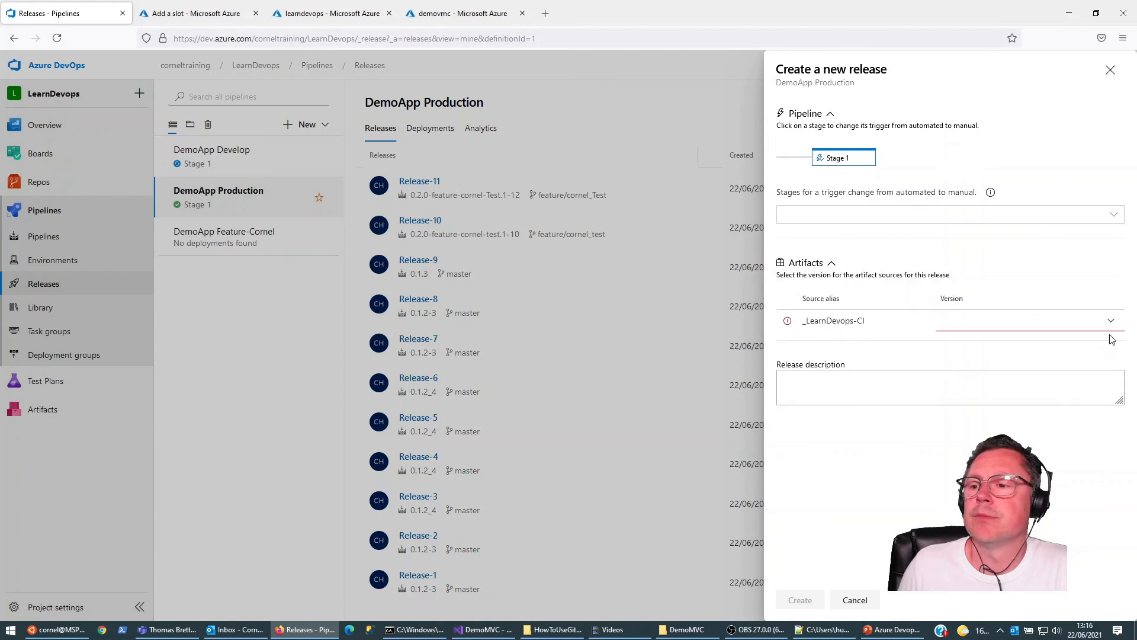
left_click(1111, 320)
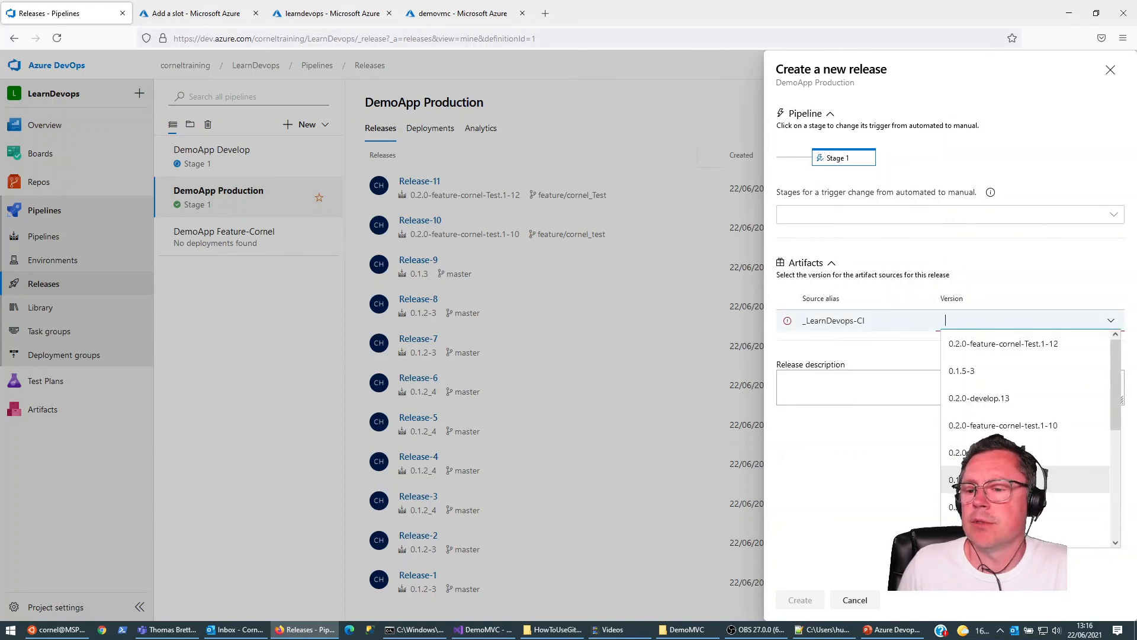
scroll(999, 431, "down", 5)
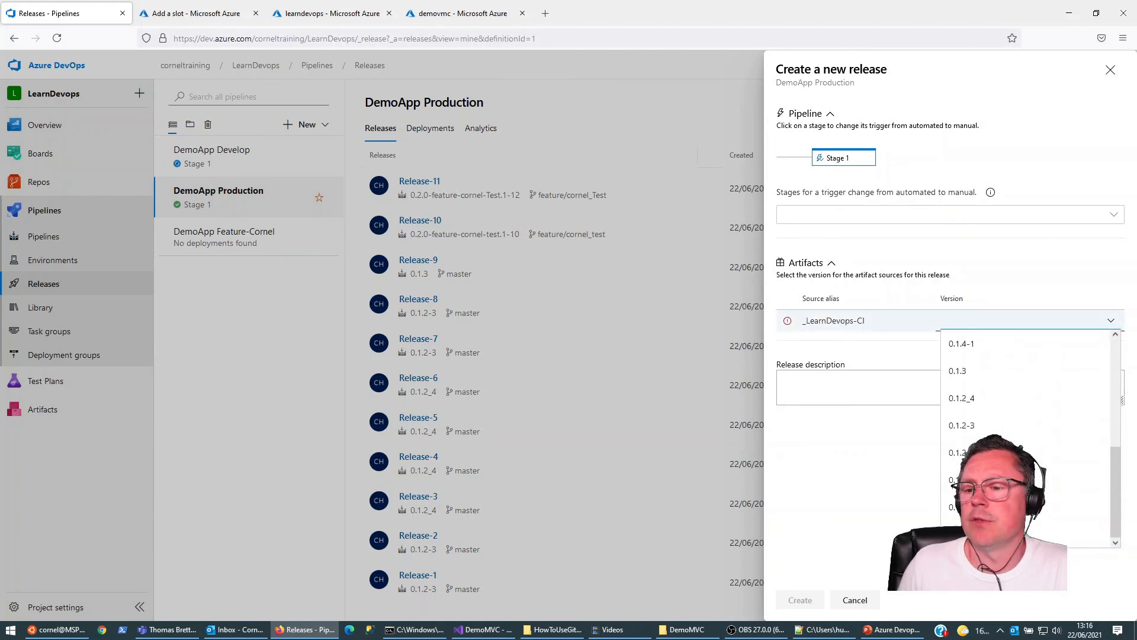
left_click(961, 373)
left_click(800, 600)
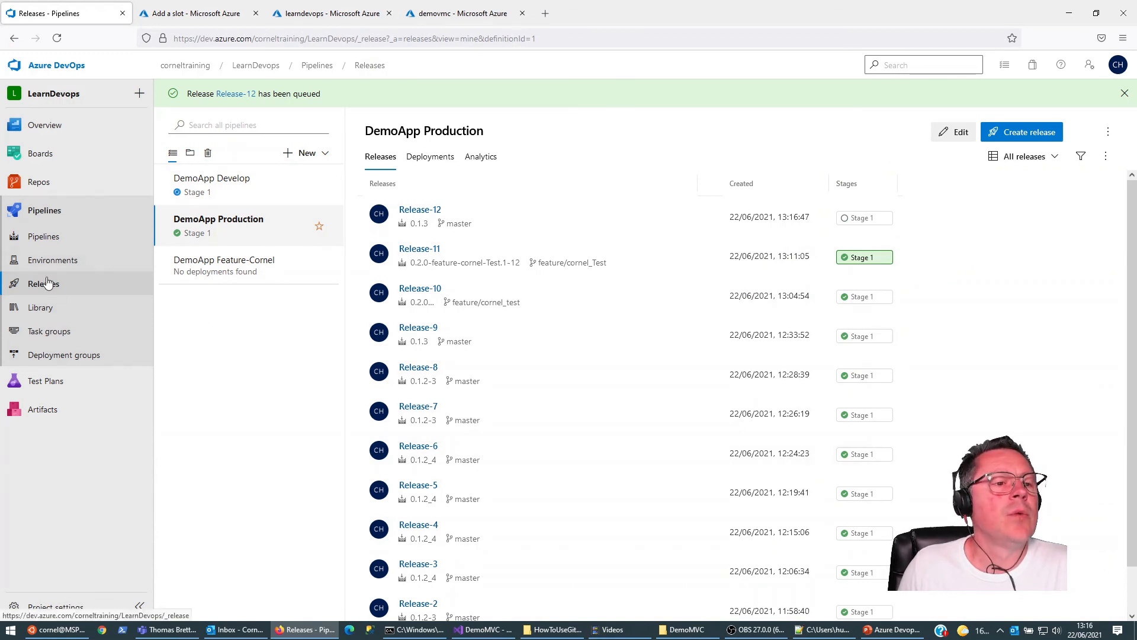
Step: Check the release status of the Feature-Cornel, Production and Develop pipelines, and open Release-1 of DemoApp Develop
left_click(44, 284)
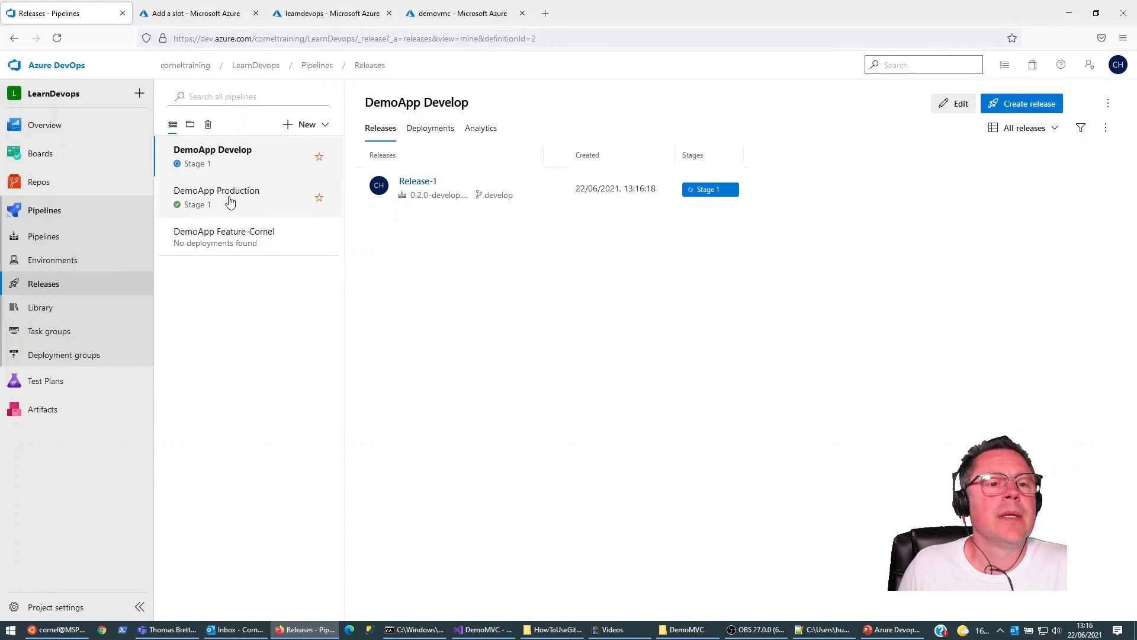
left_click(214, 239)
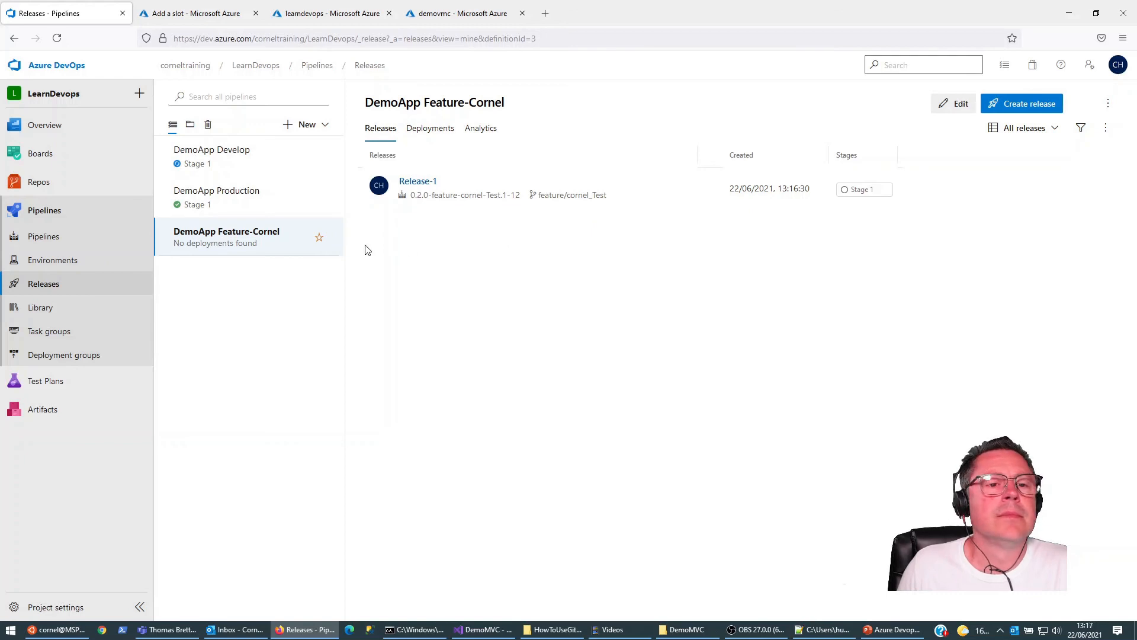
mouse_move(867, 193)
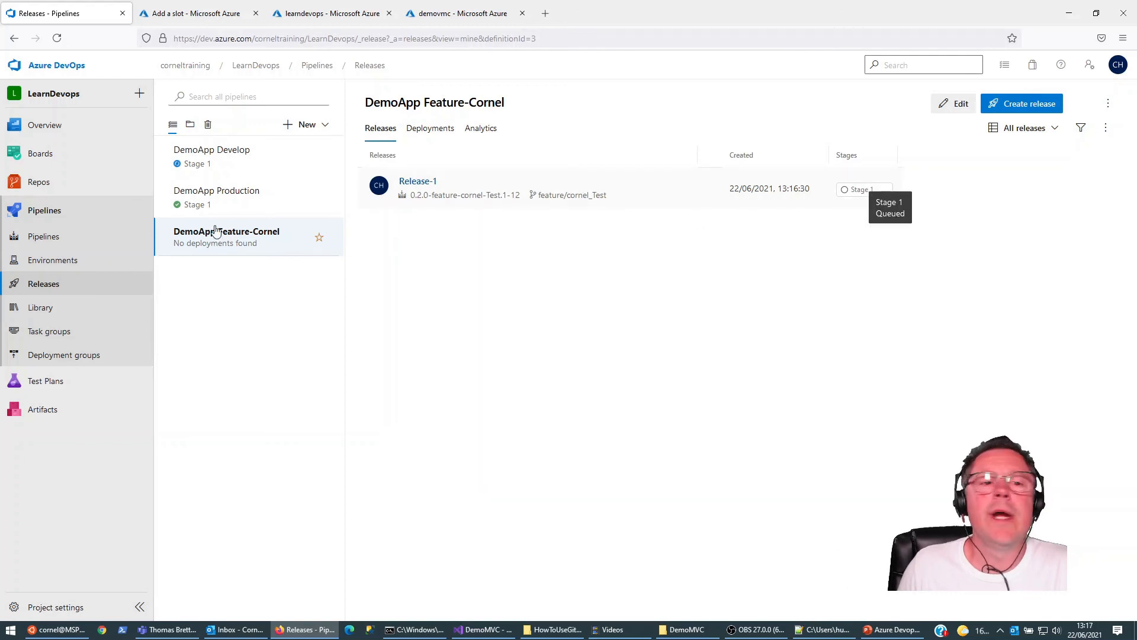
left_click(202, 199)
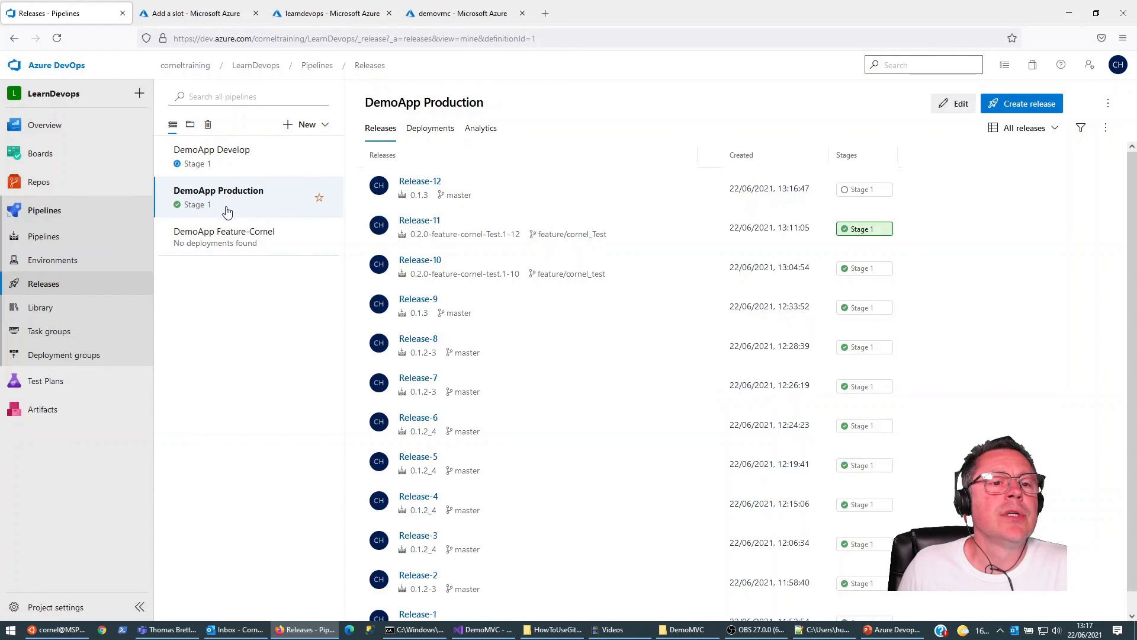
left_click(195, 159)
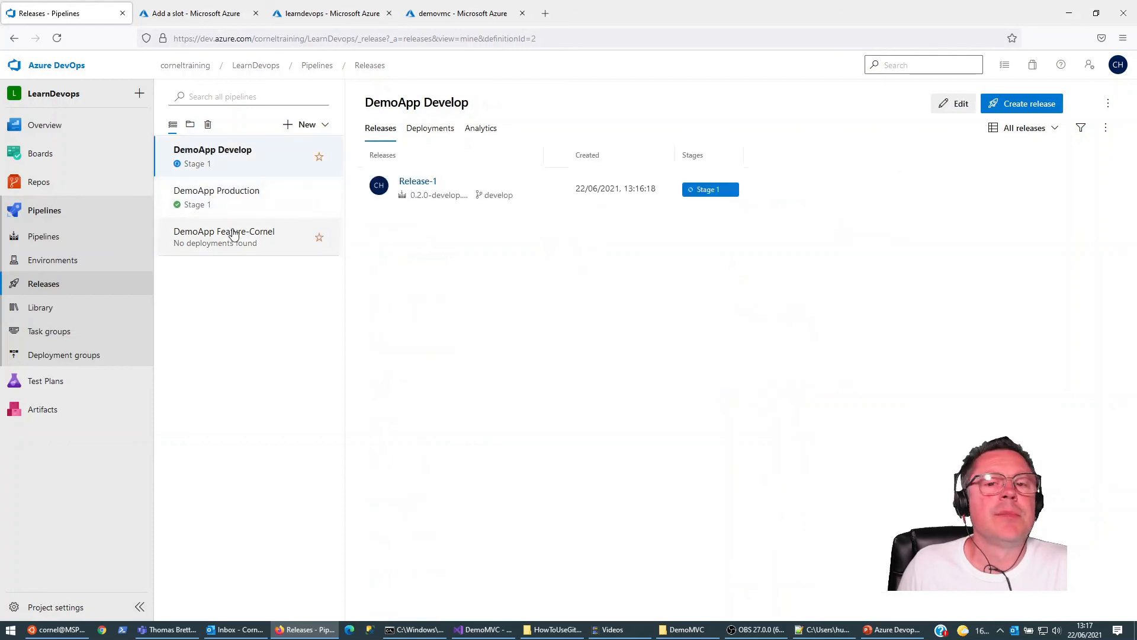
left_click(418, 182)
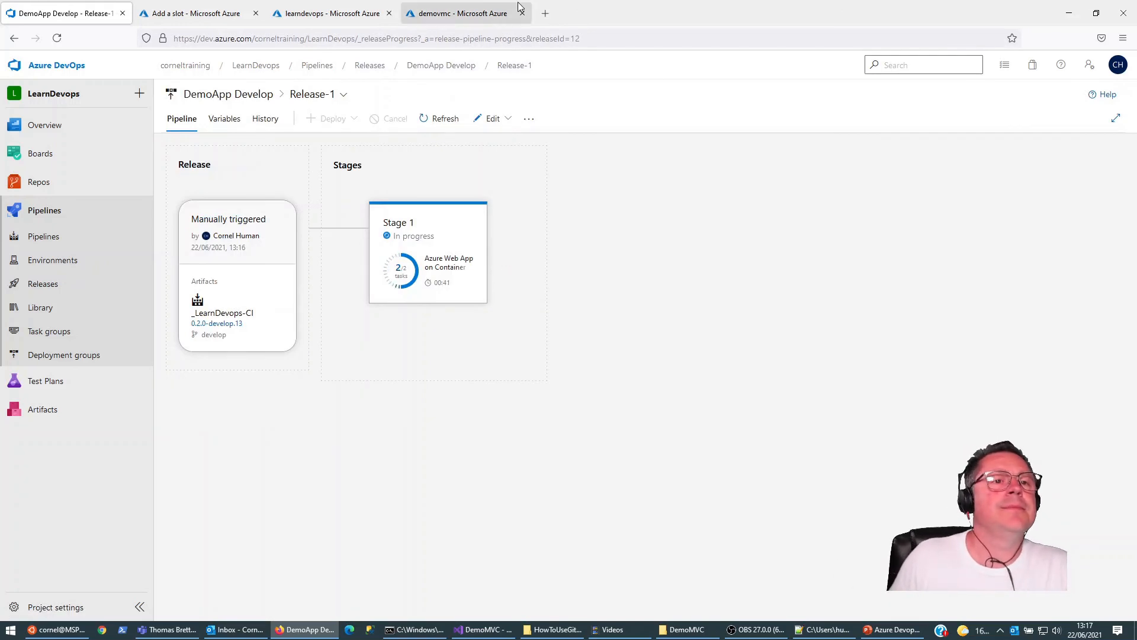
Step: Switch to the Azure portal, open the learndevops-develop deployment slot and view its website
left_click(184, 11)
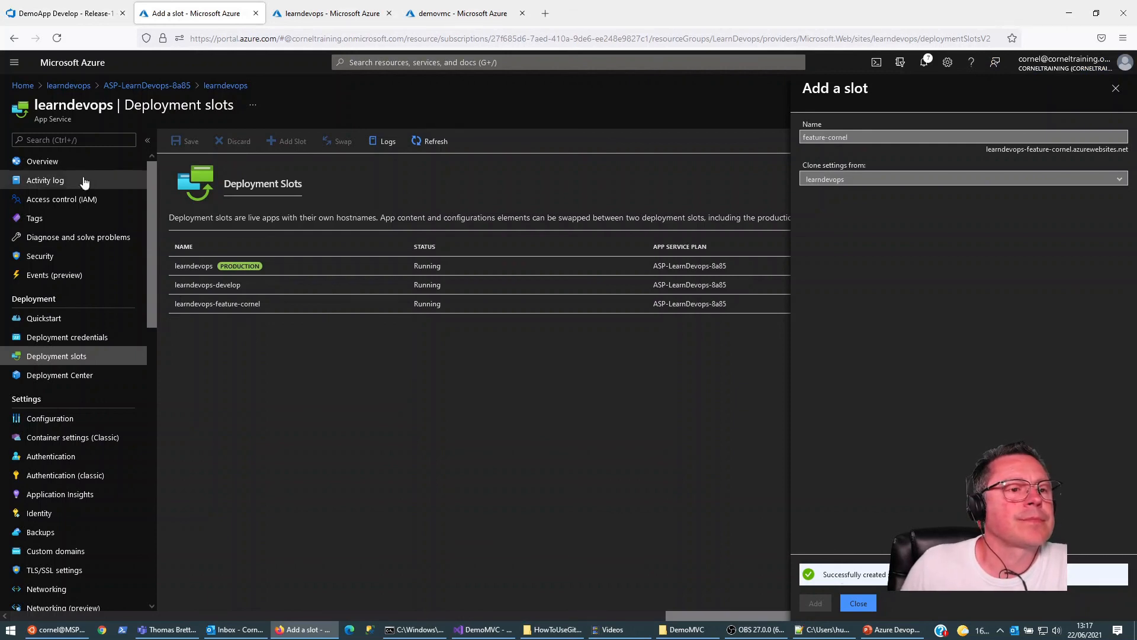
left_click(74, 160)
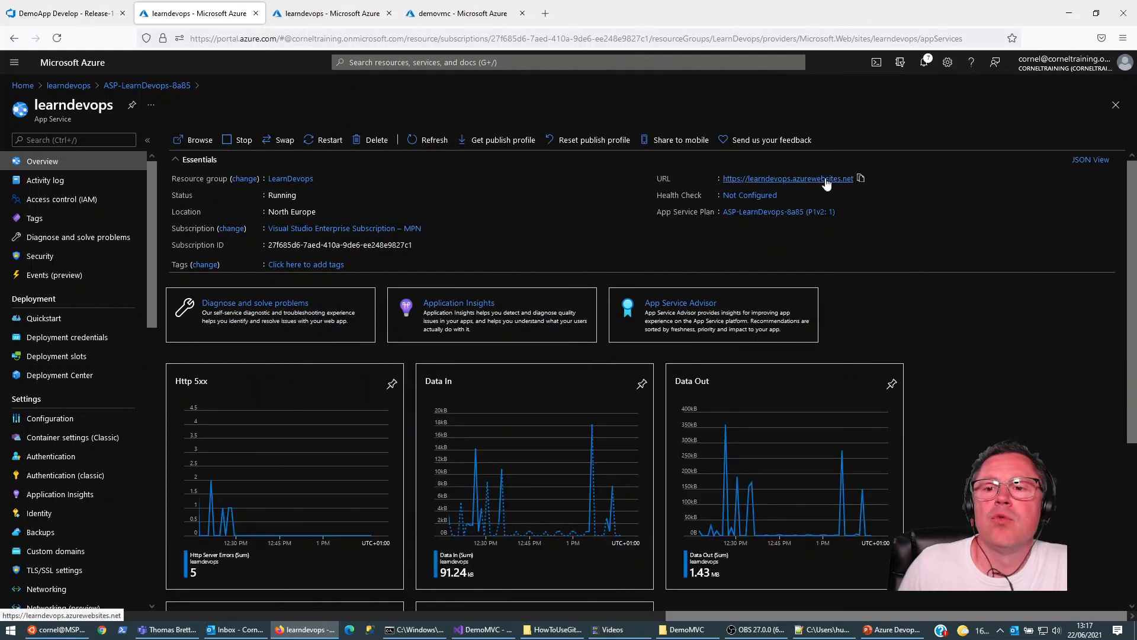
left_click(55, 356)
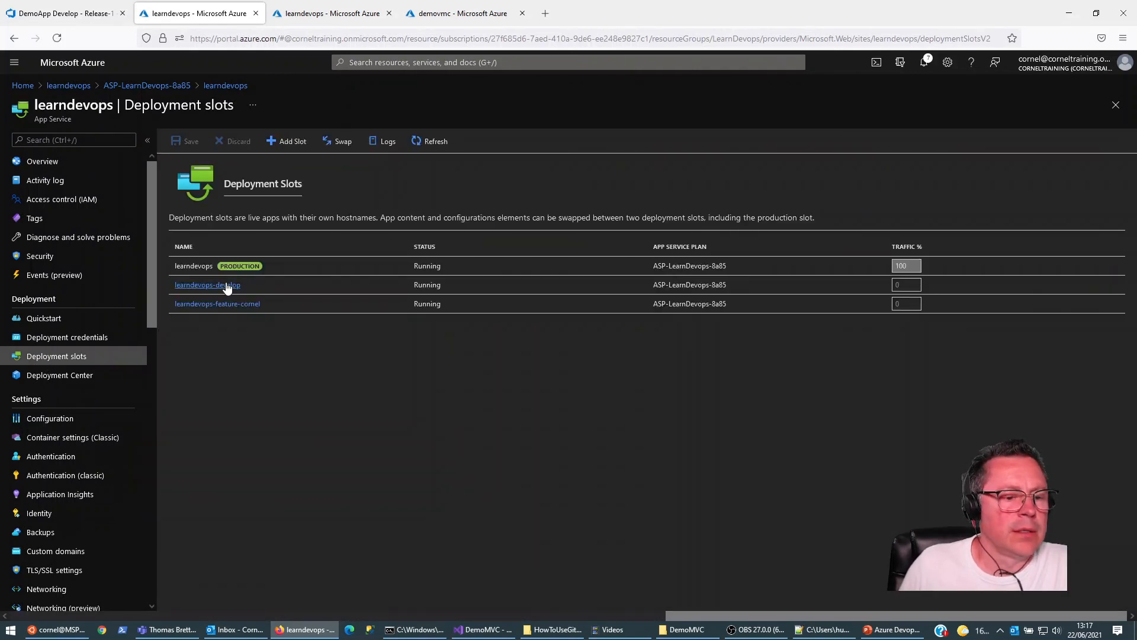
left_click(227, 285)
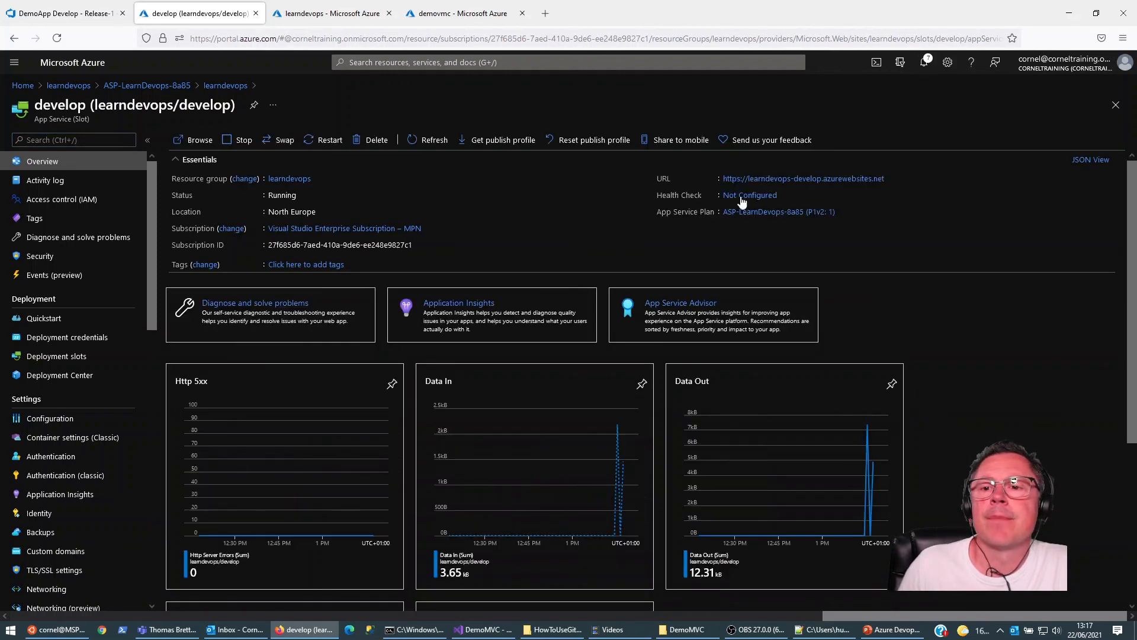
left_click(837, 179)
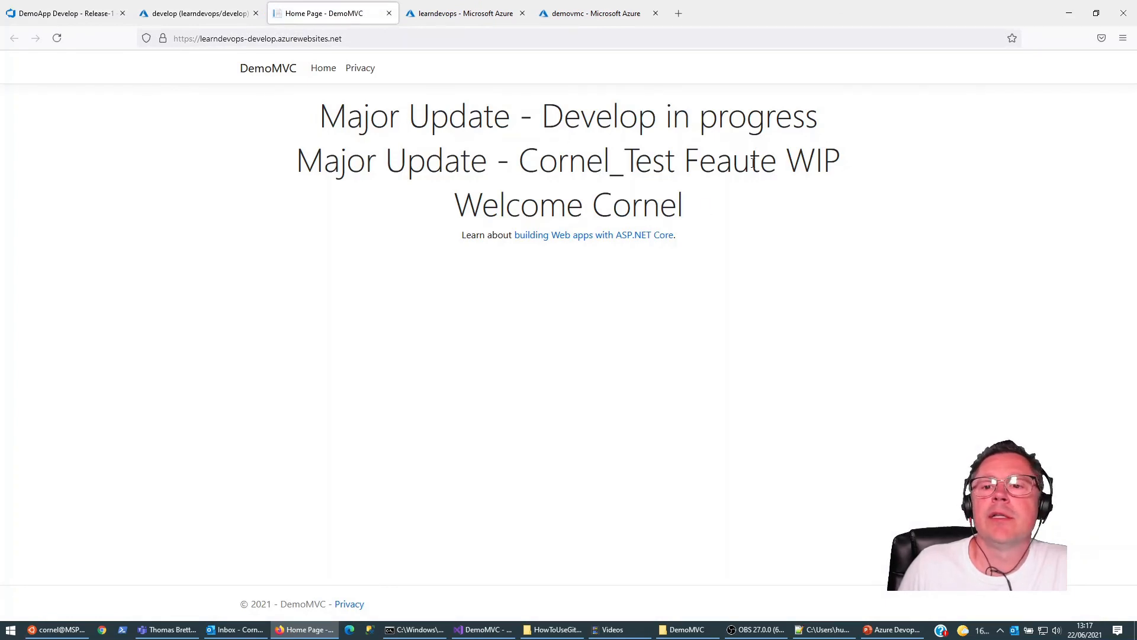
Step: Return to Azure DevOps and check the deployment status of the Develop release and the other release pipelines
left_click(188, 13)
left_click(89, 13)
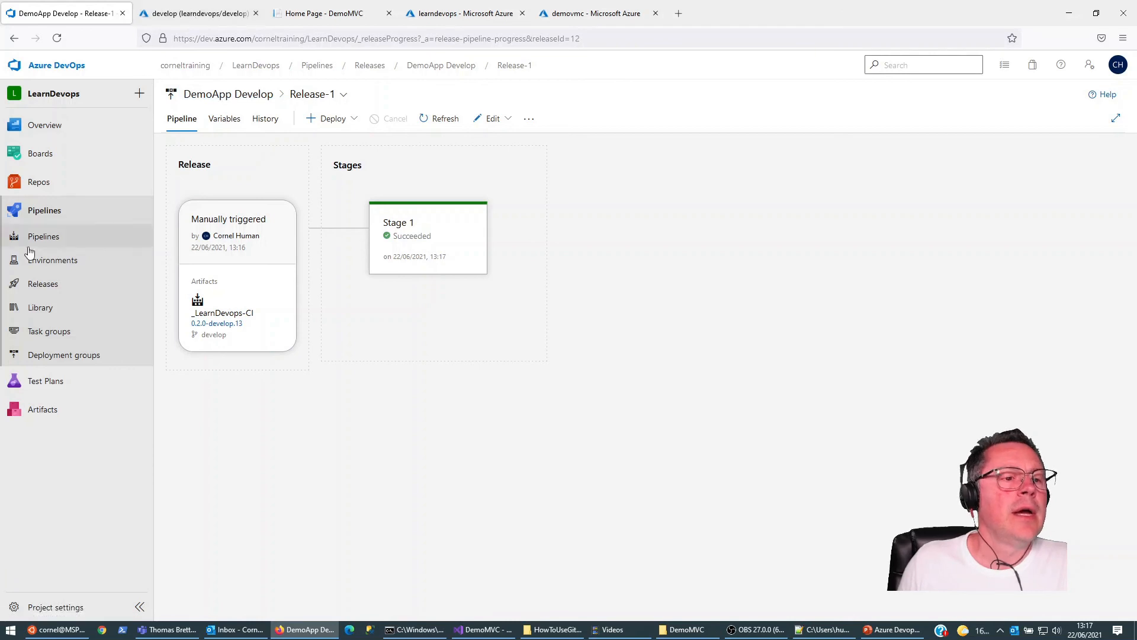
left_click(45, 286)
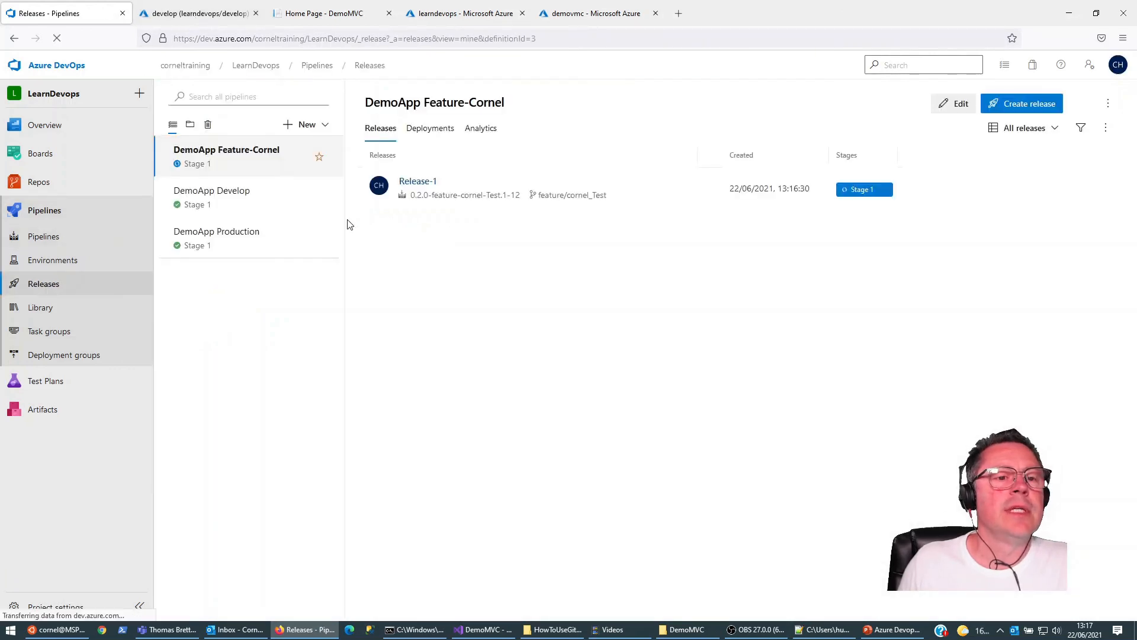
Step: Close the surplus learndevops and demovmc Azure portal tabs, keeping the develop slot and DemoMVC home page open
left_click(225, 14)
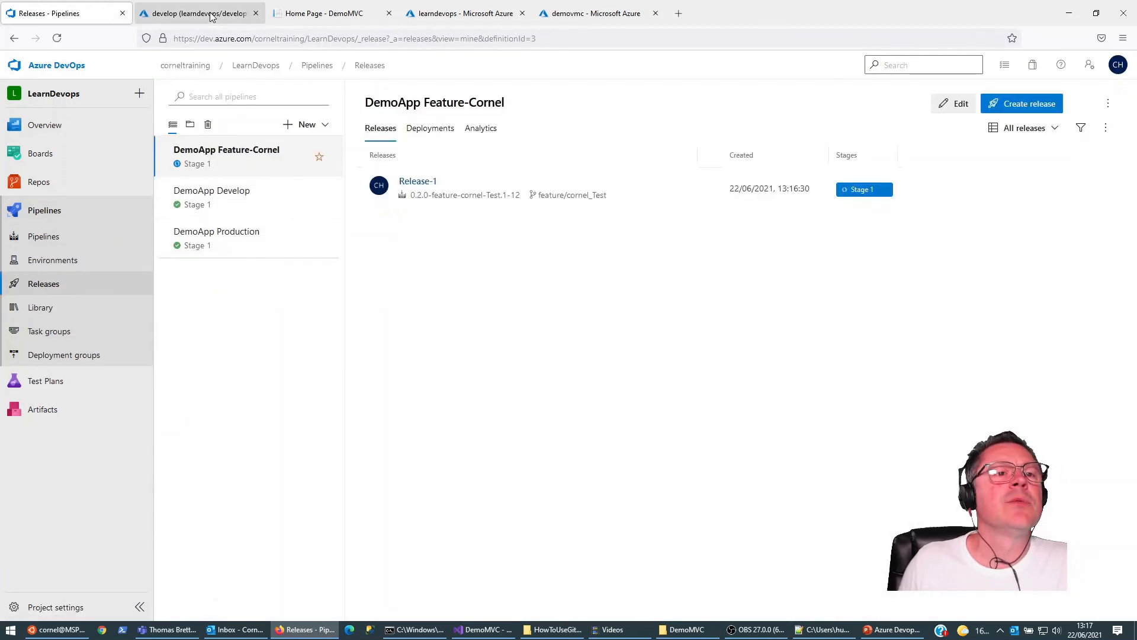
left_click(319, 14)
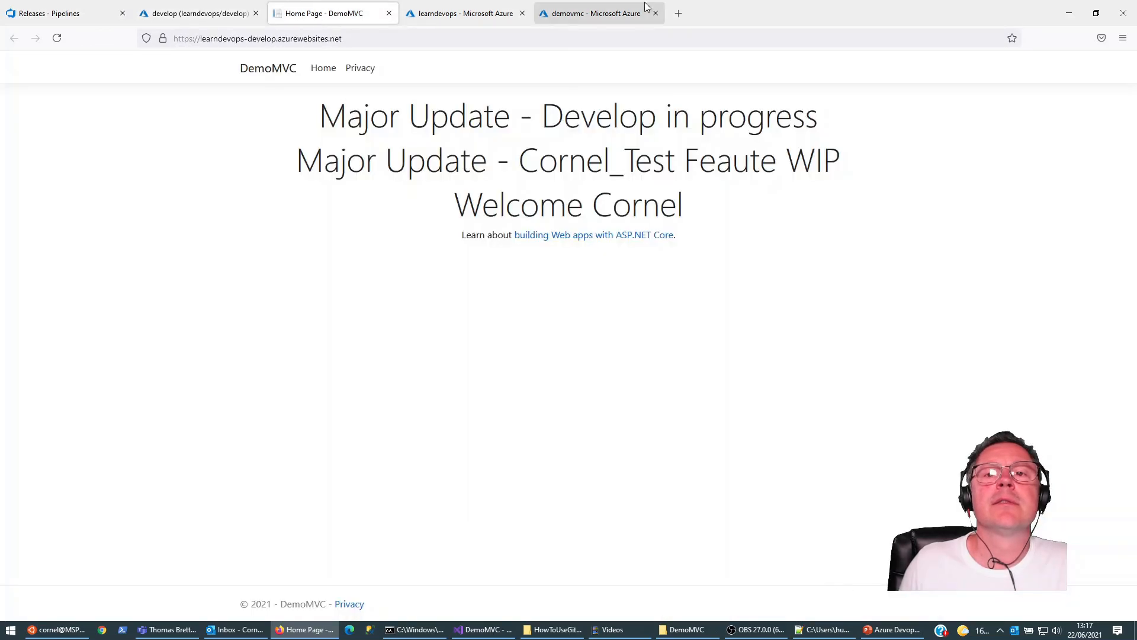
left_click(456, 11)
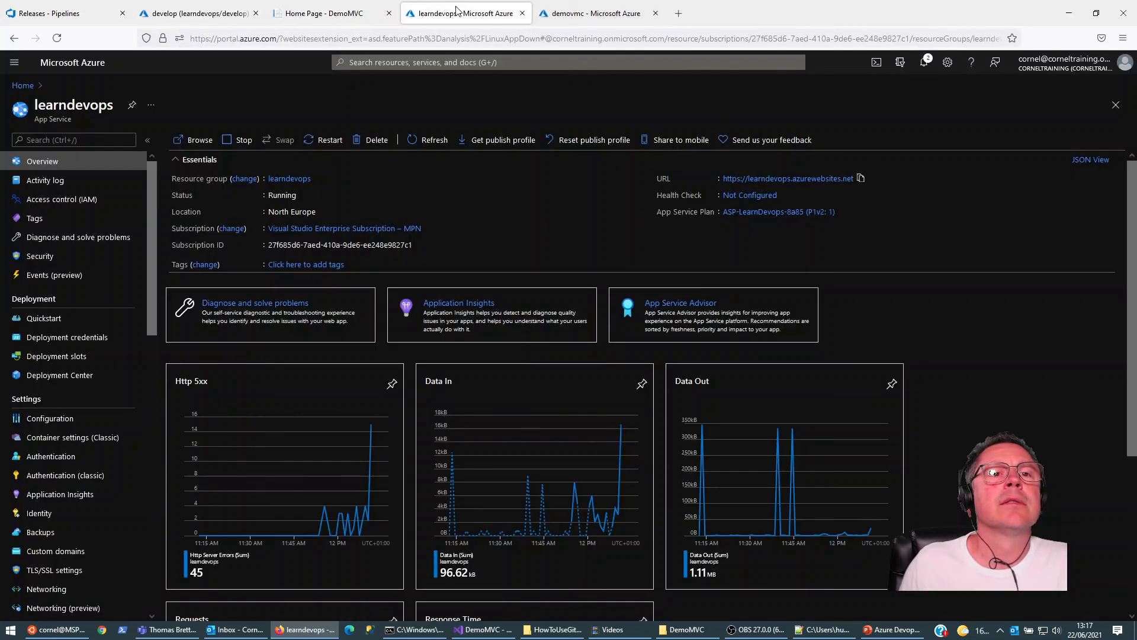
left_click(523, 13)
left_click(522, 13)
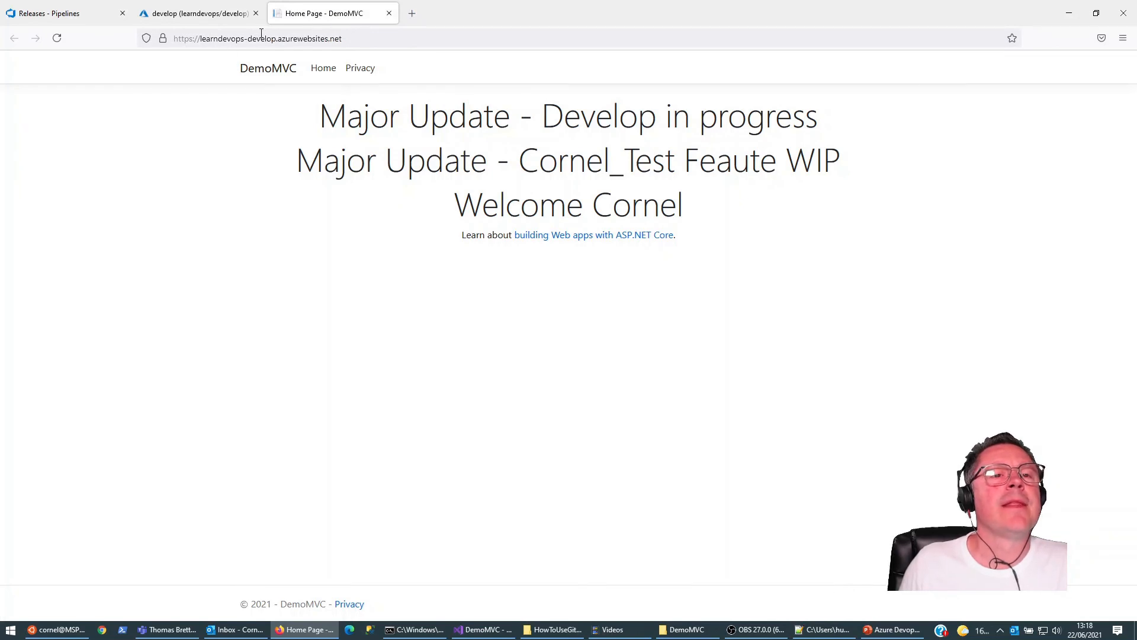
Step: Switch to the Azure portal, list the deployment slots from the develop slot, and refresh the list
left_click(195, 13)
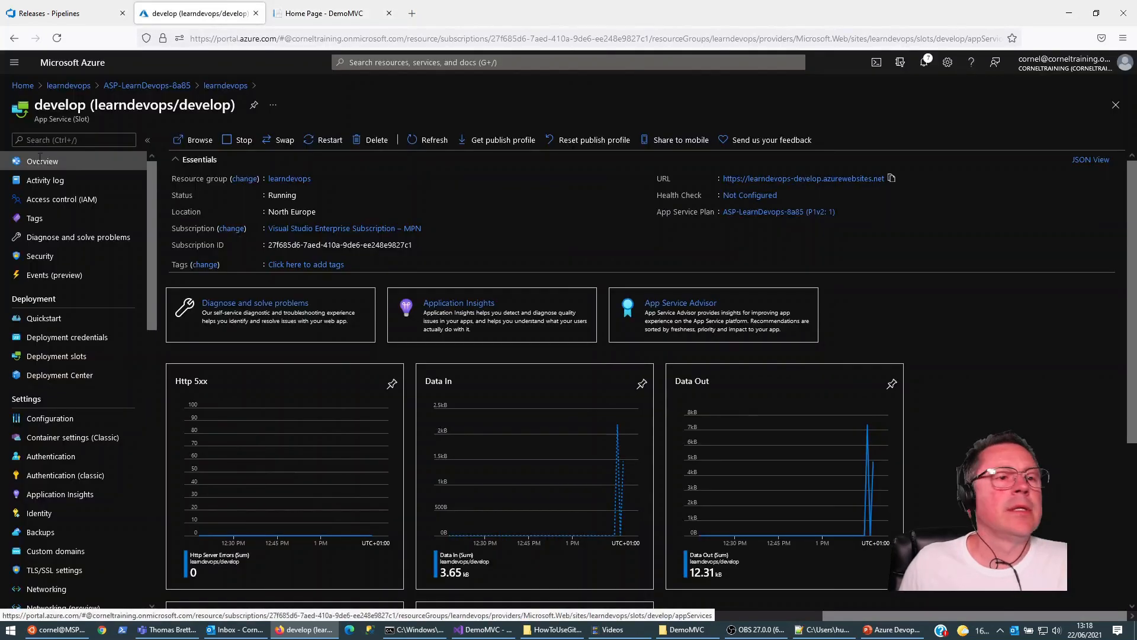
left_click(60, 356)
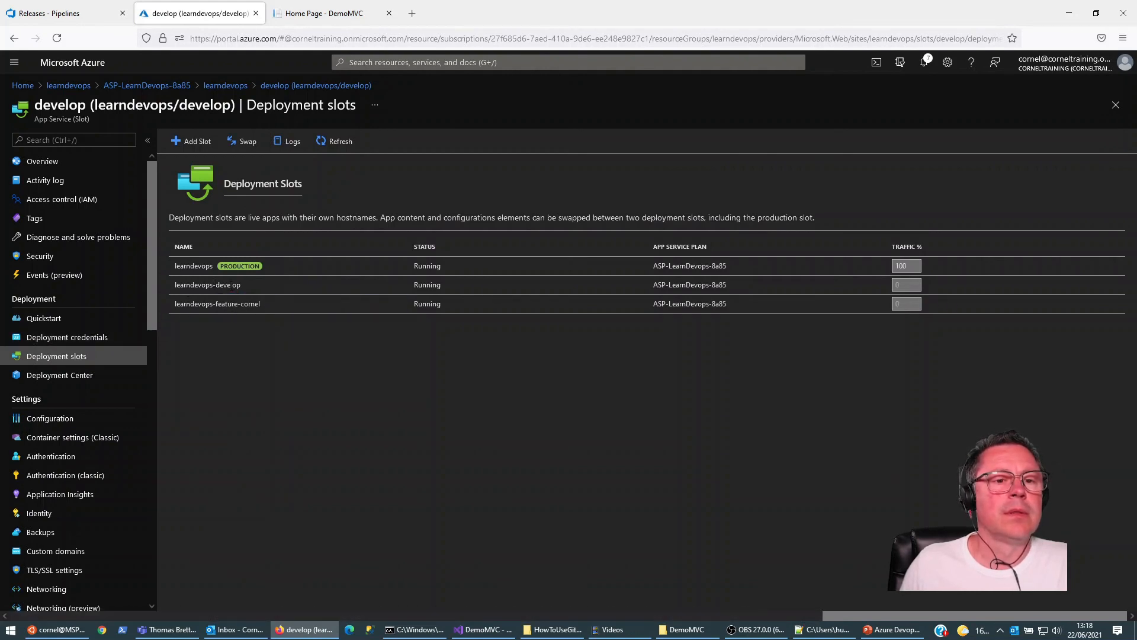
left_click(337, 142)
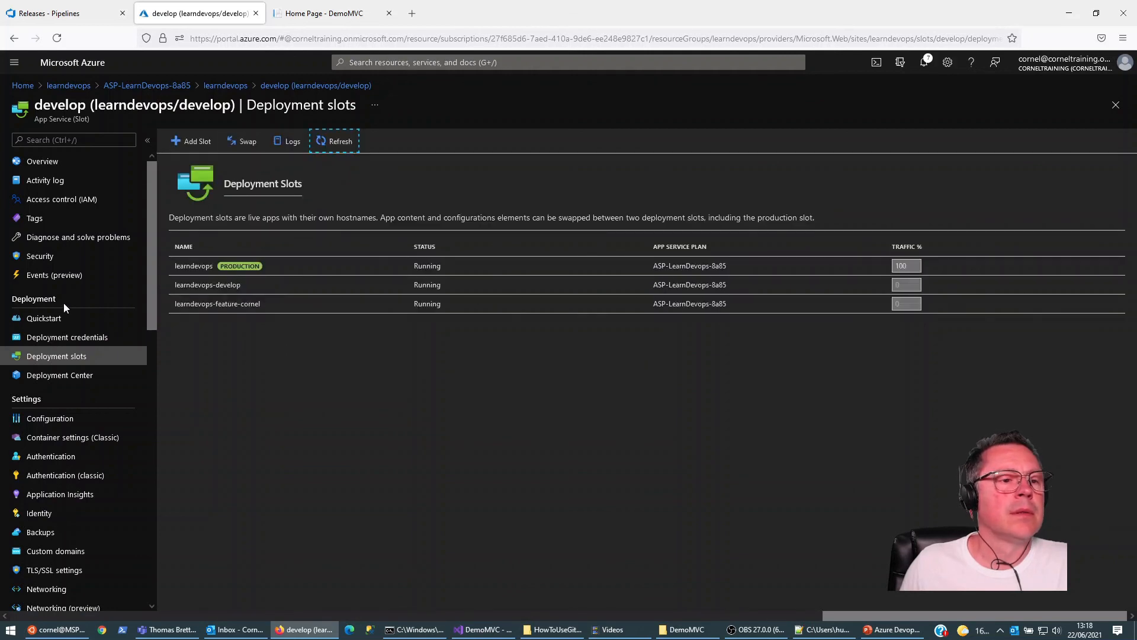
Step: View the production website of the learndevops app service, and check the DemoApp Production release status in Azure DevOps
left_click(78, 86)
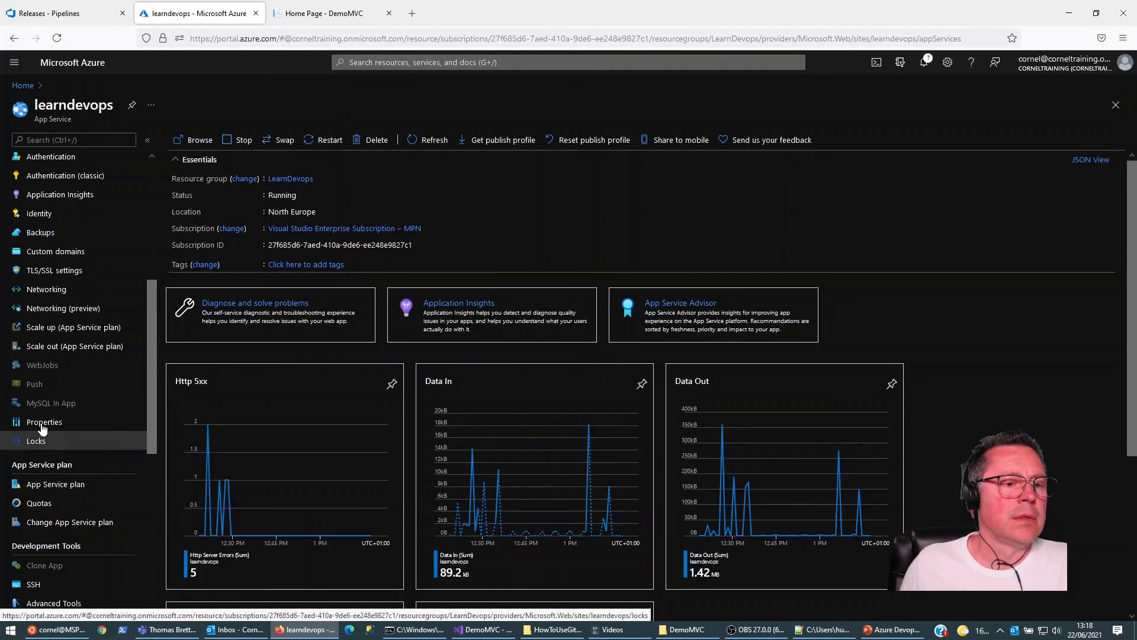
scroll(86, 243, "up", 3)
scroll(86, 240, "up", 2)
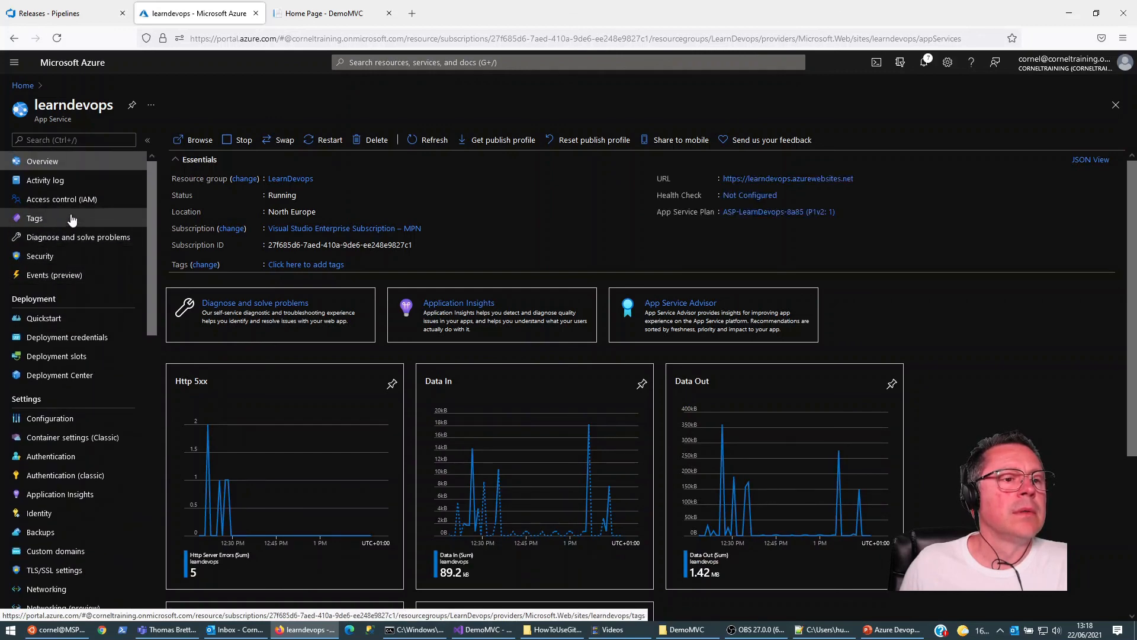
scroll(90, 384, "down", 5)
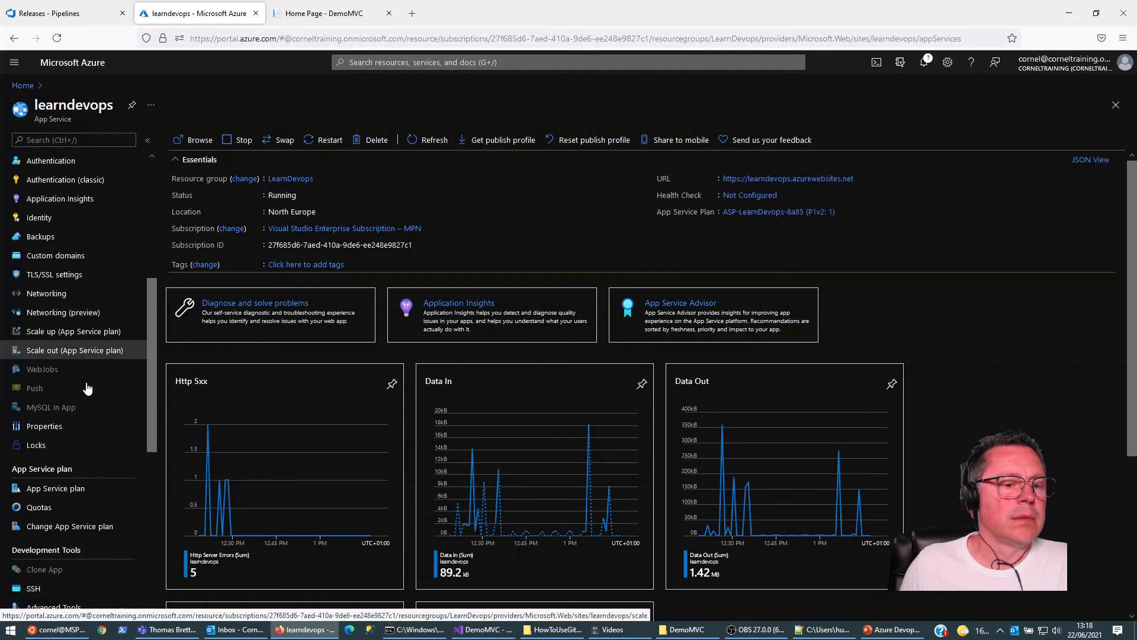
left_click(782, 178)
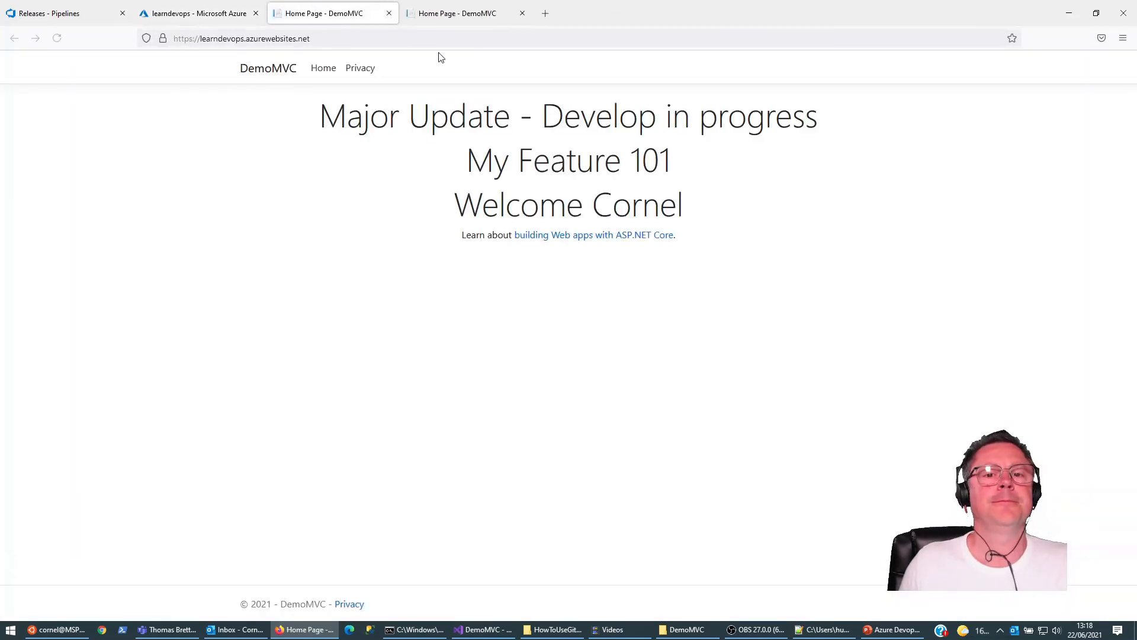
left_click(390, 13)
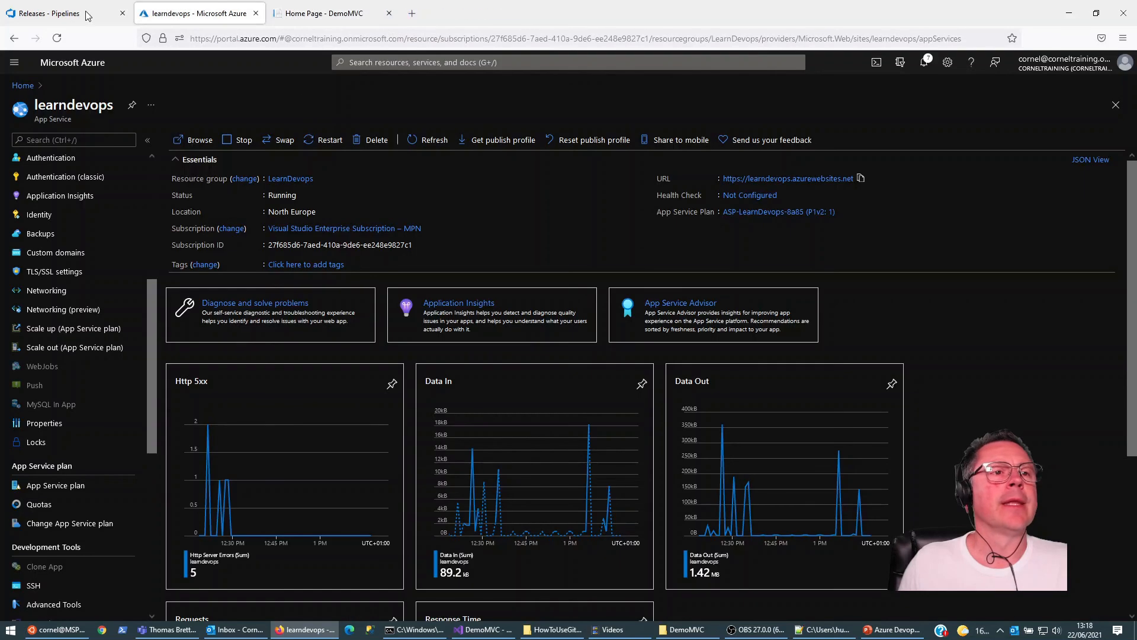
left_click(79, 10)
left_click(48, 287)
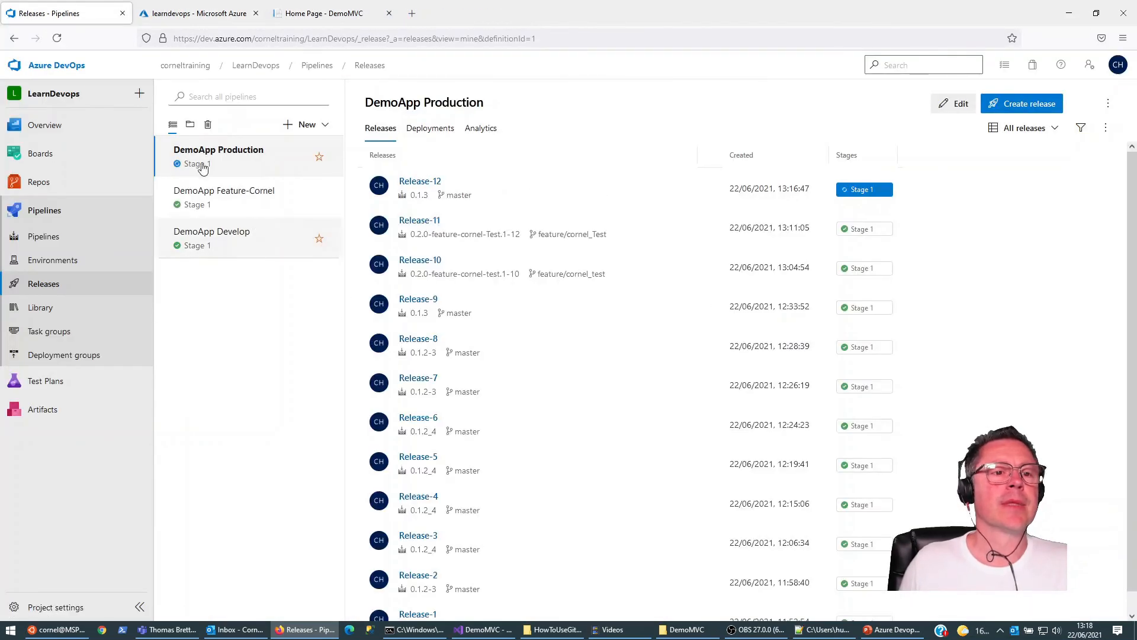
Step: In the Azure portal, open the learndevops-feature-cornel deployment slot, view its website and compare it with the develop site
left_click(195, 13)
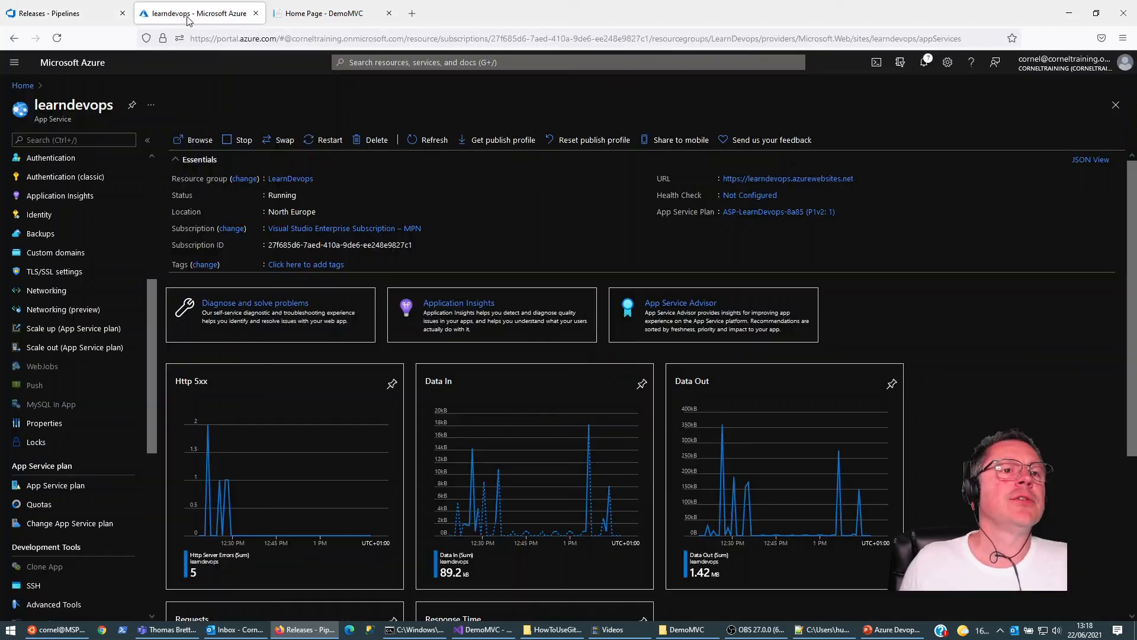
scroll(69, 262, "up", 5)
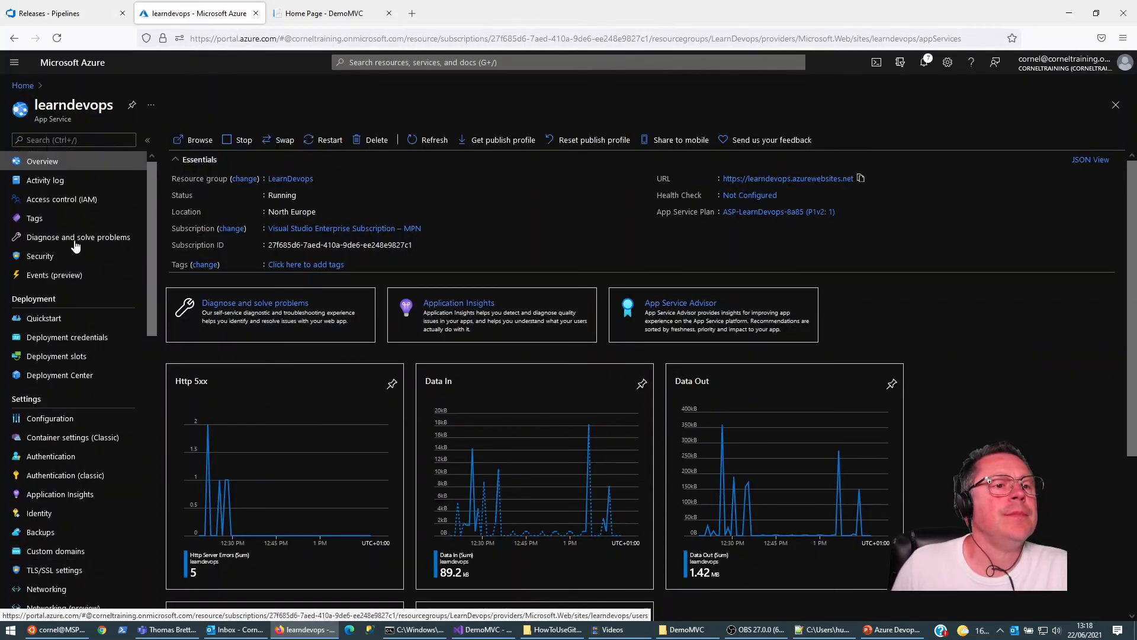
left_click(69, 356)
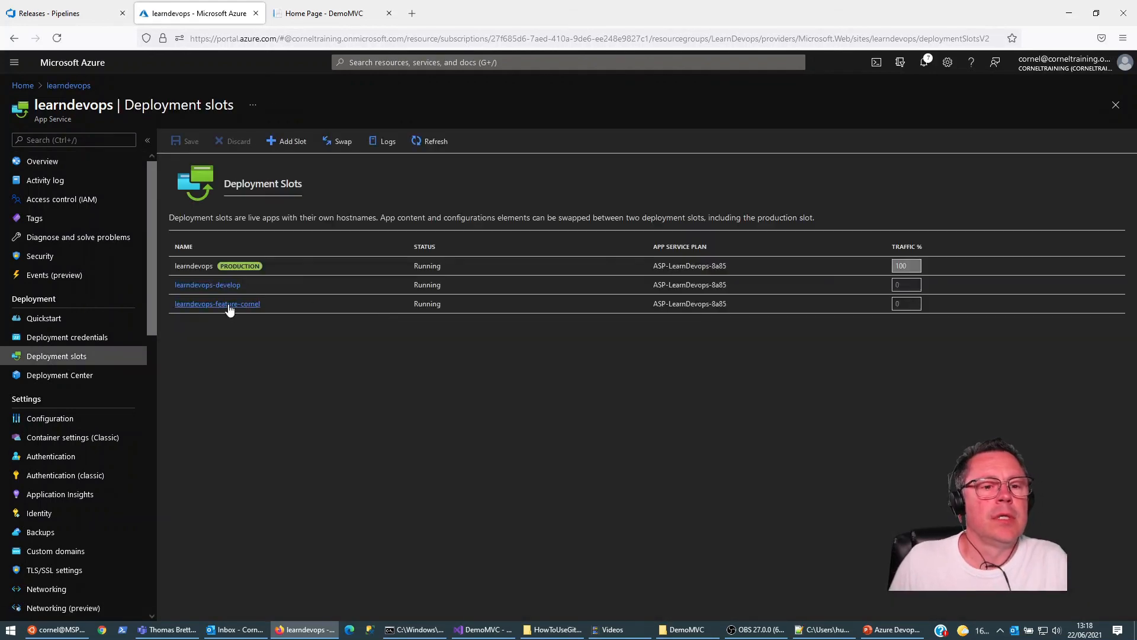
left_click(229, 305)
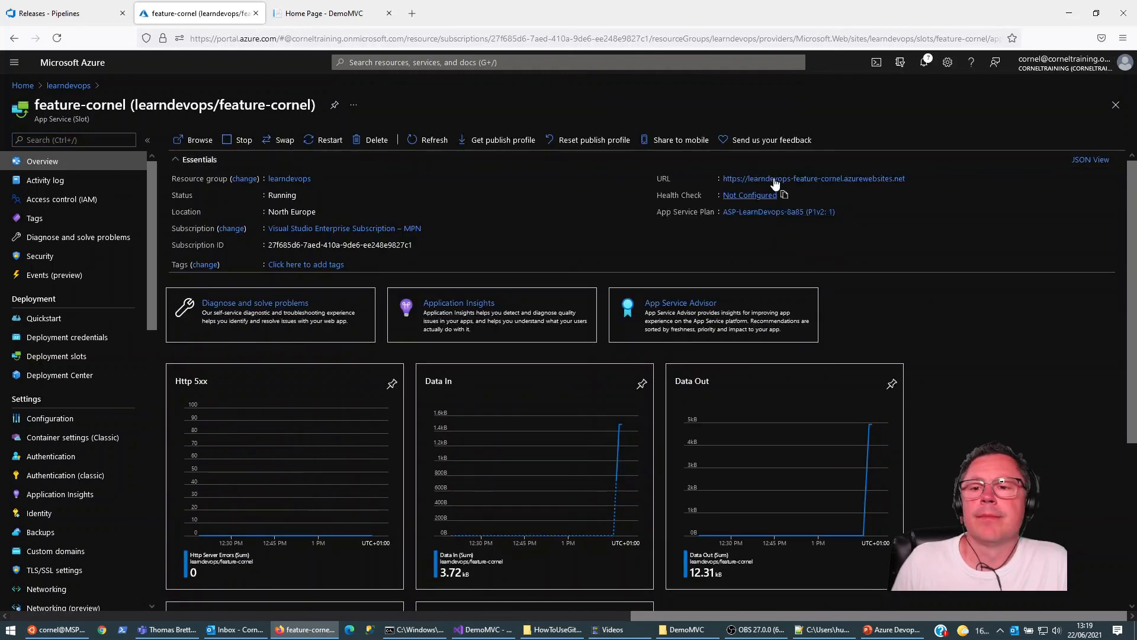
left_click(771, 181)
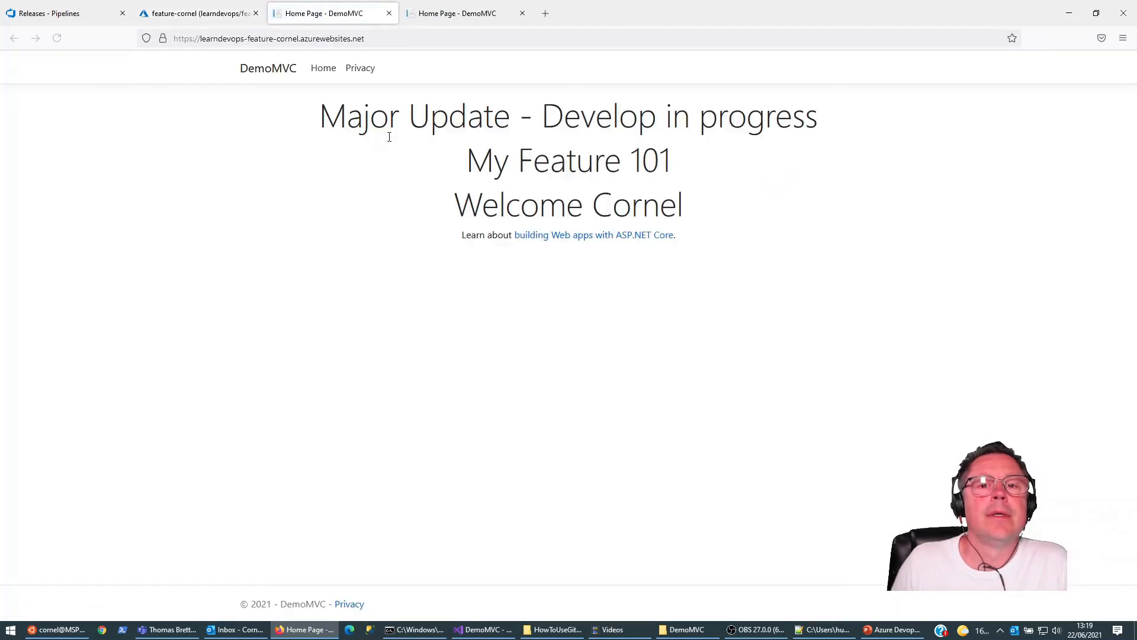
left_click(456, 14)
left_click(324, 13)
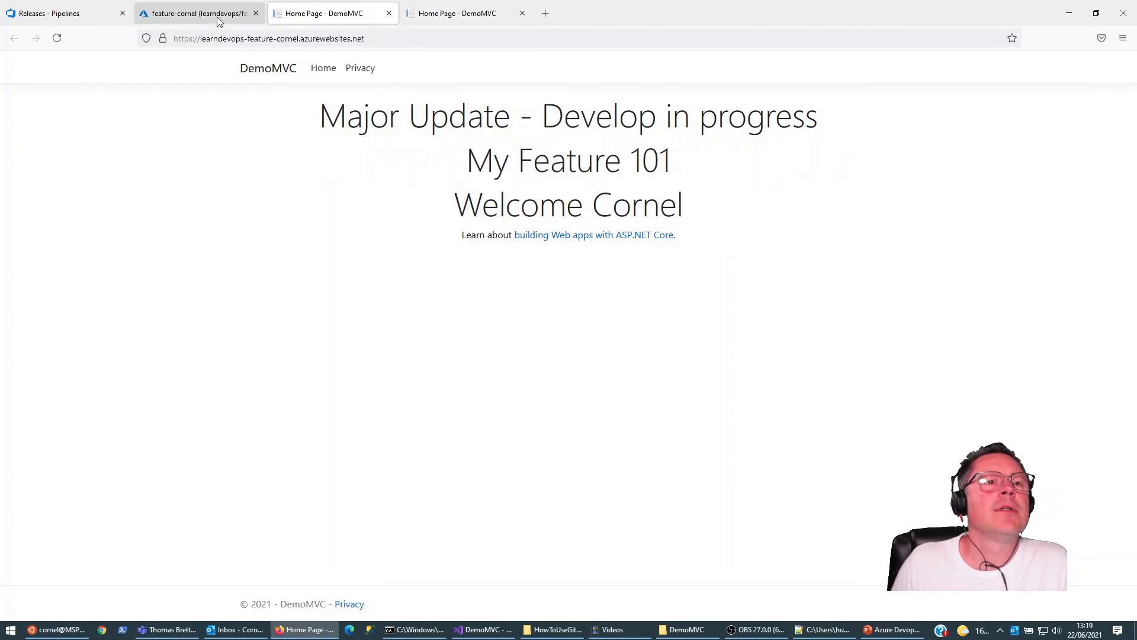
Step: Return to the learndevops app service, recheck the DemoApp Production release in Azure DevOps, and view the production website
left_click(207, 15)
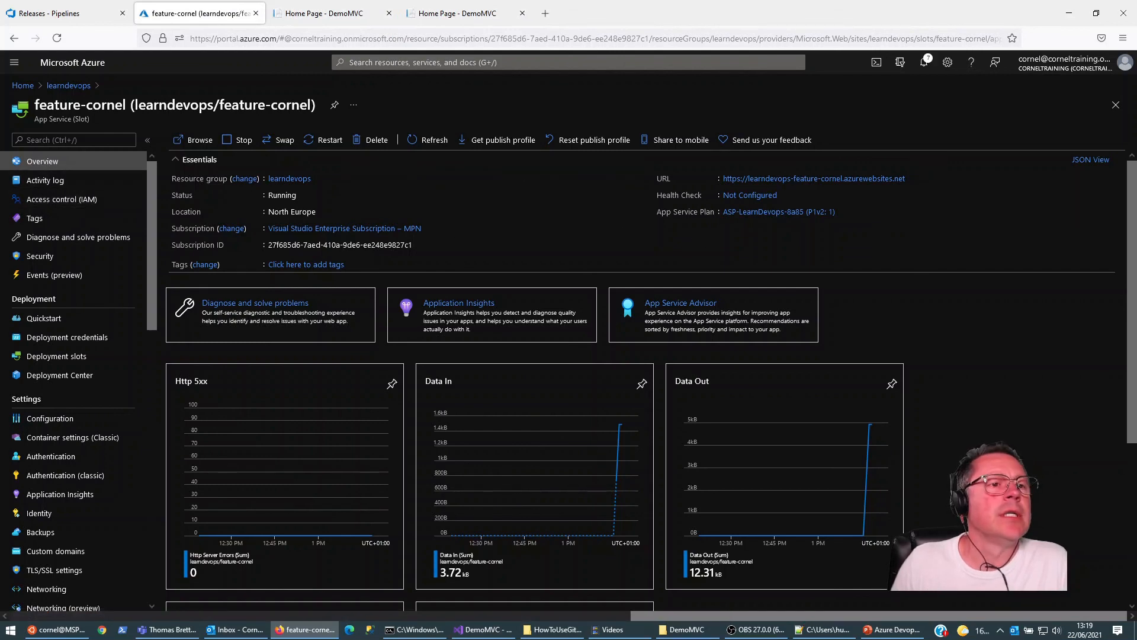
left_click(11, 38)
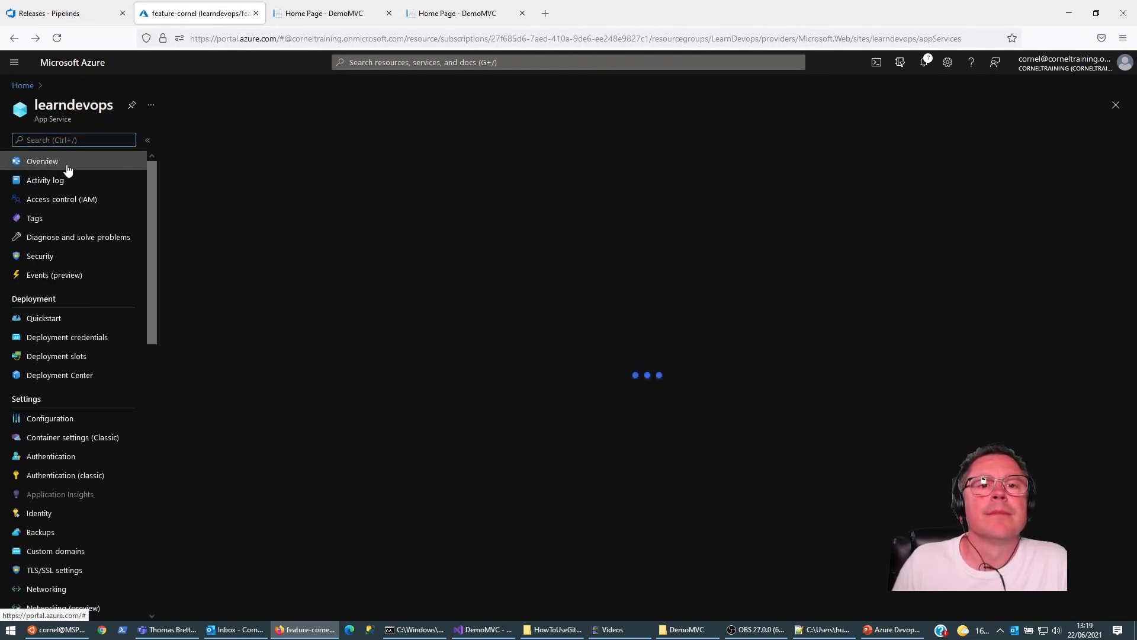
left_click(83, 12)
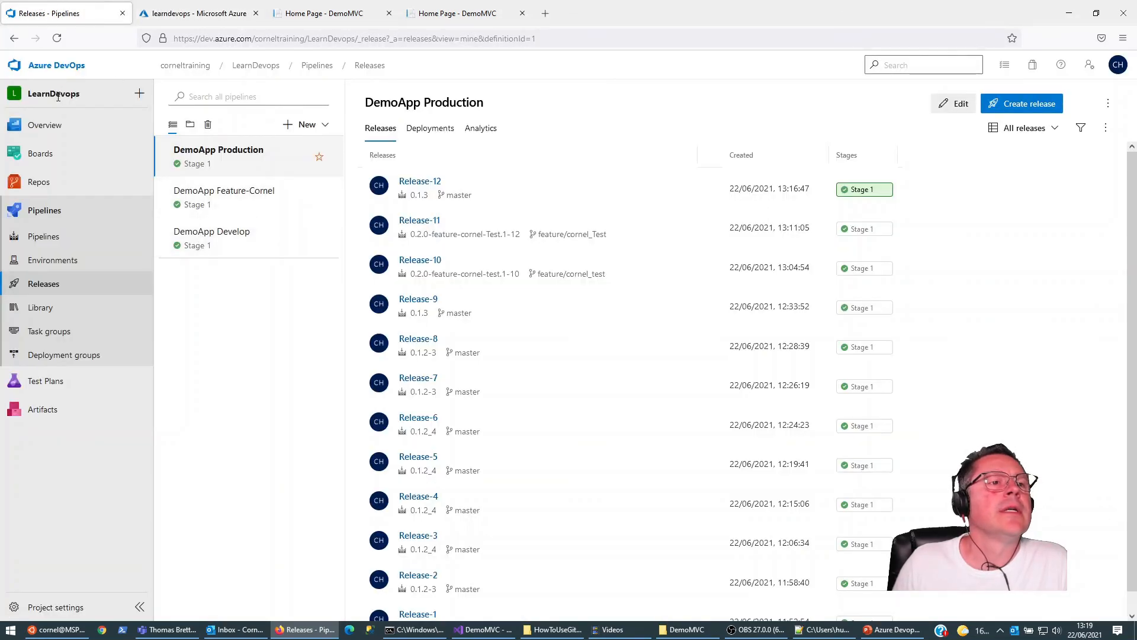
left_click(196, 13)
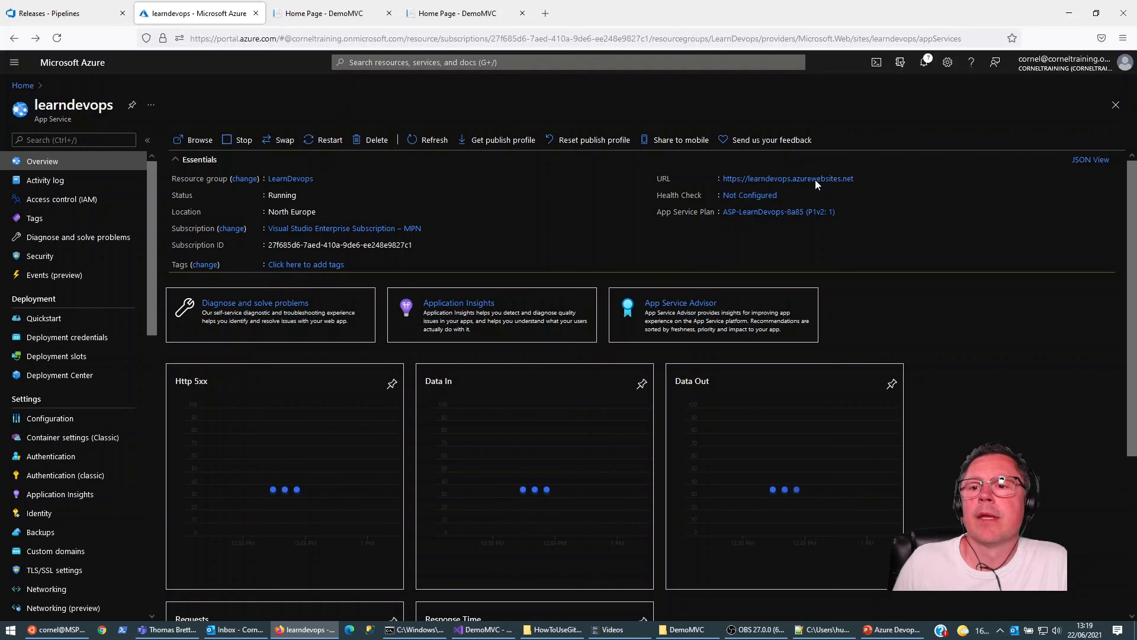
left_click(815, 180)
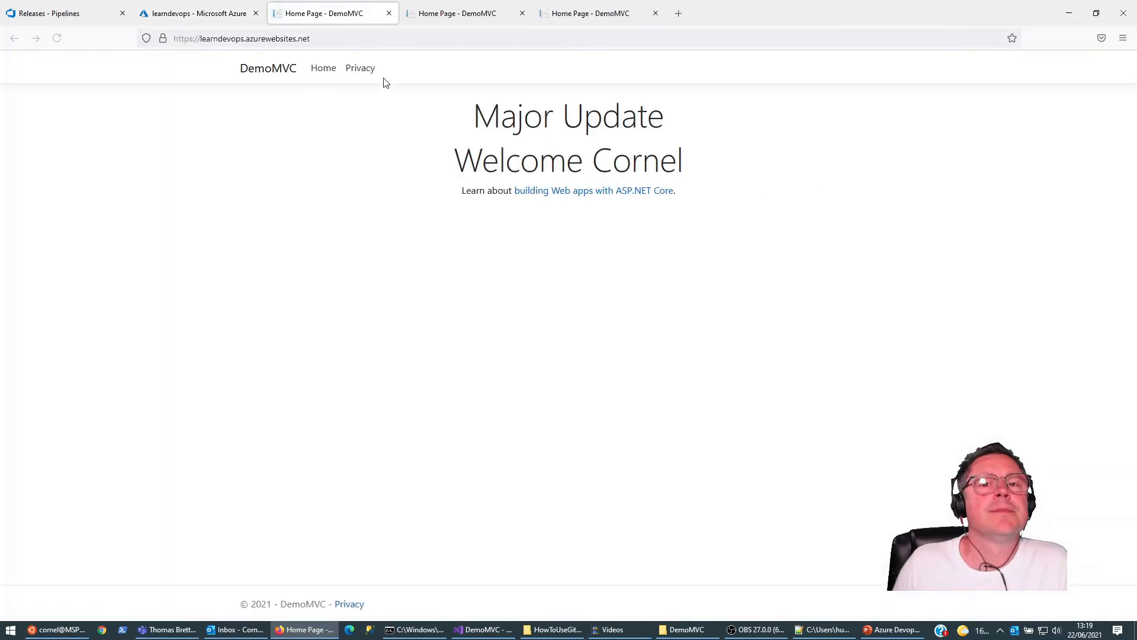
Step: Compare the home pages of the production, feature-cornel and develop sites
left_click(438, 18)
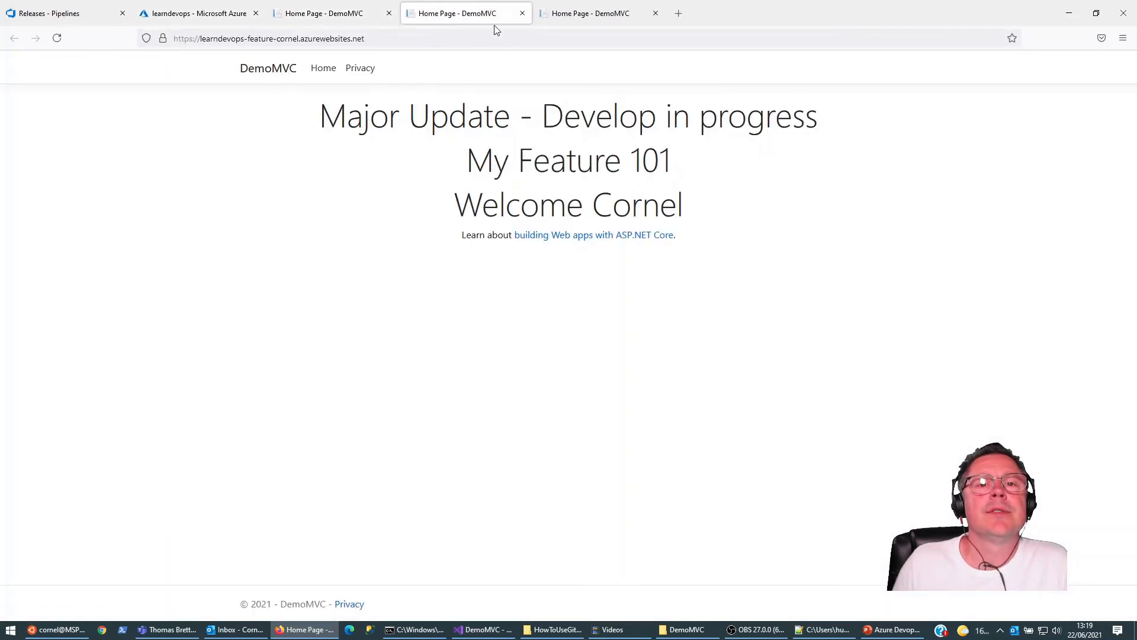
left_click(570, 17)
left_click(471, 15)
left_click(344, 9)
left_click(458, 14)
left_click(569, 13)
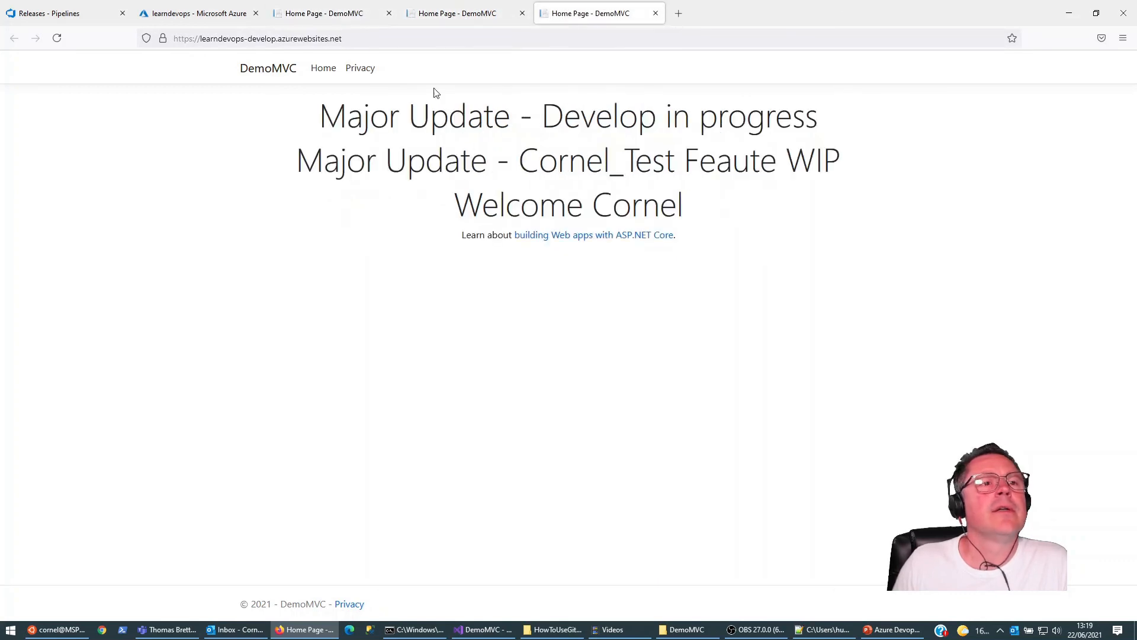
Step: Return to the Azure DevOps releases, show the command prompt, and search the web for gitversion to open its Documentation page
left_click(77, 15)
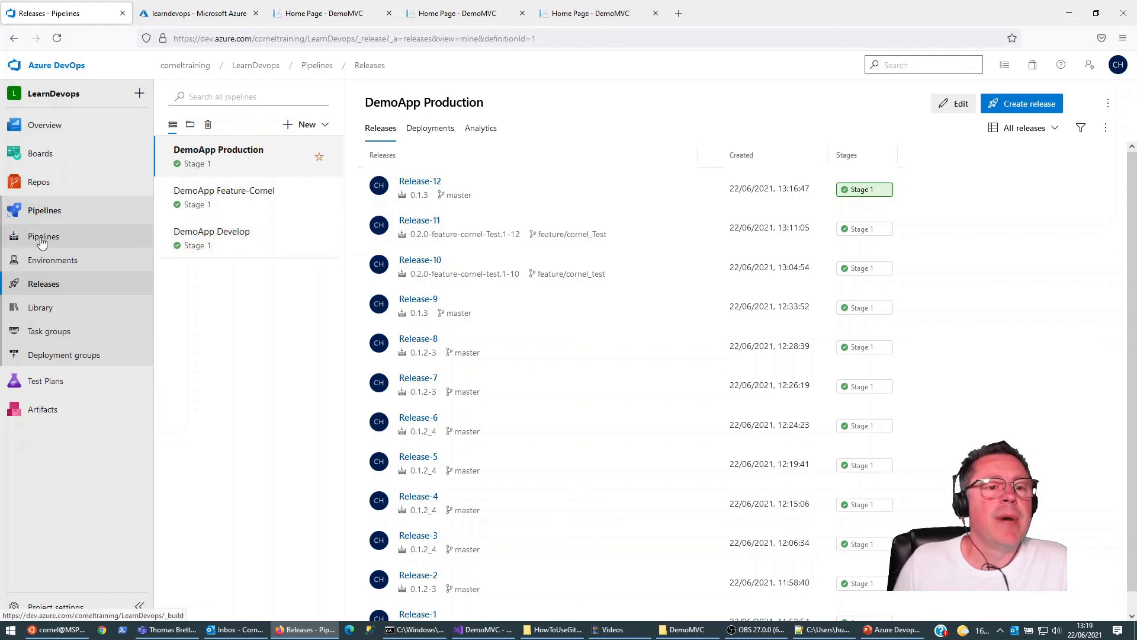
left_click(418, 632)
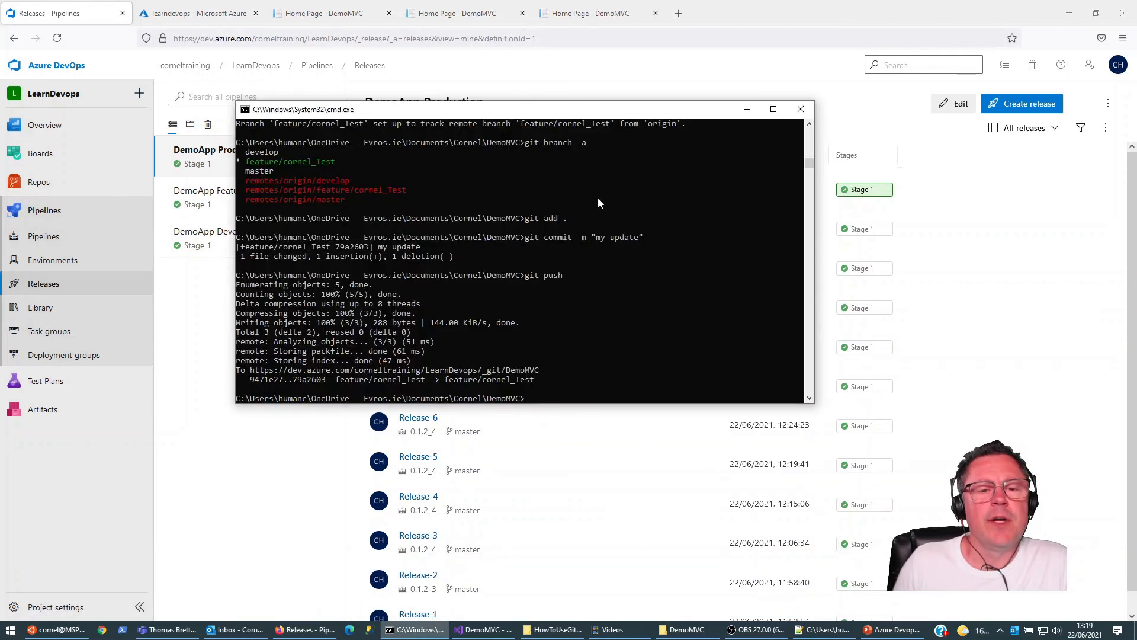
left_click(679, 13)
type("gitversion")
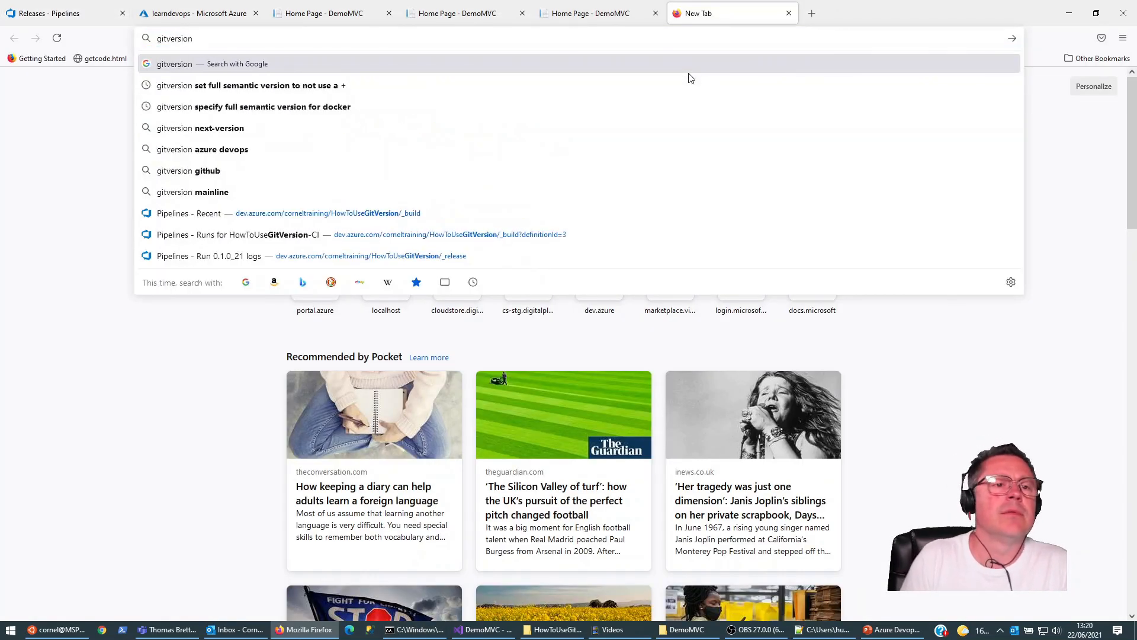
key("Return")
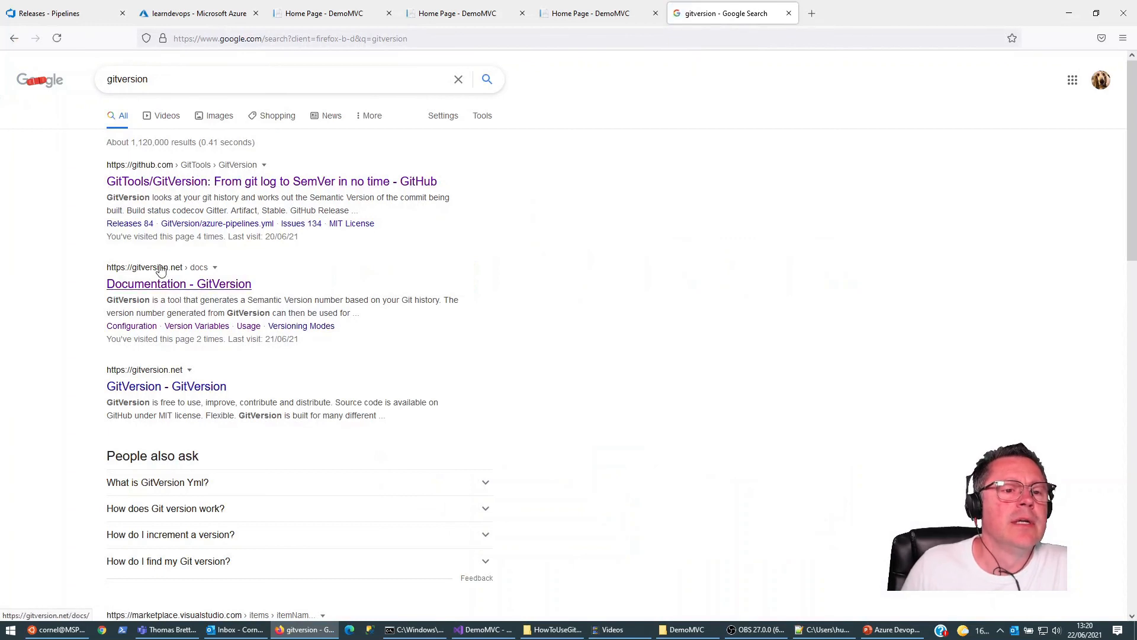
left_click(166, 287)
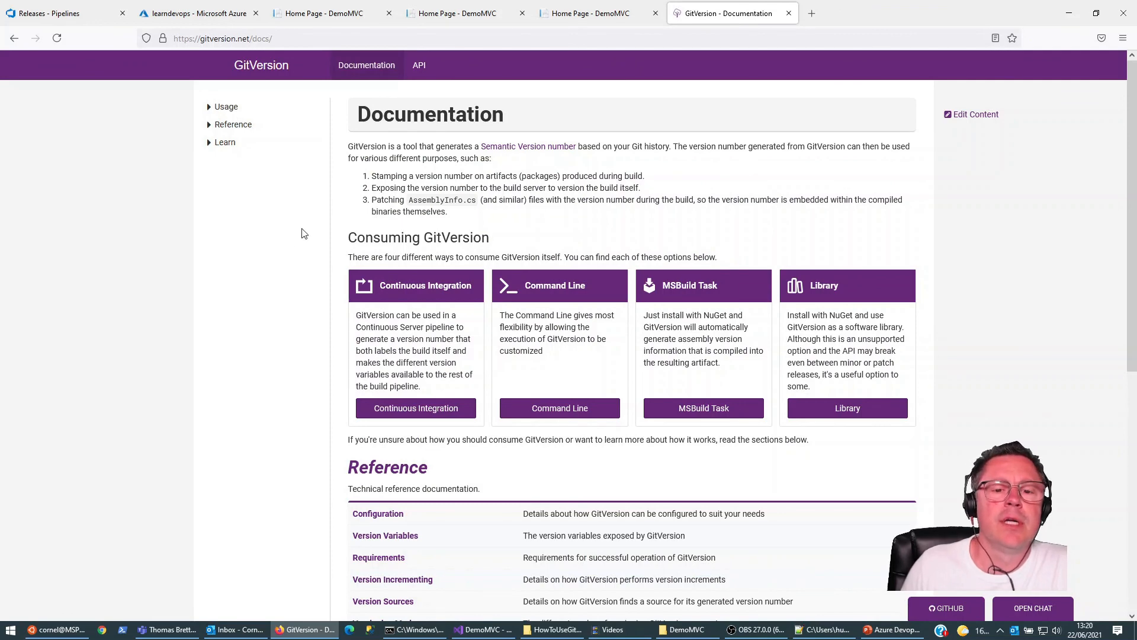
Step: Read through the GitVersion documentation overview, including its Reference and Learn sections
scroll(533, 249, "down", 5)
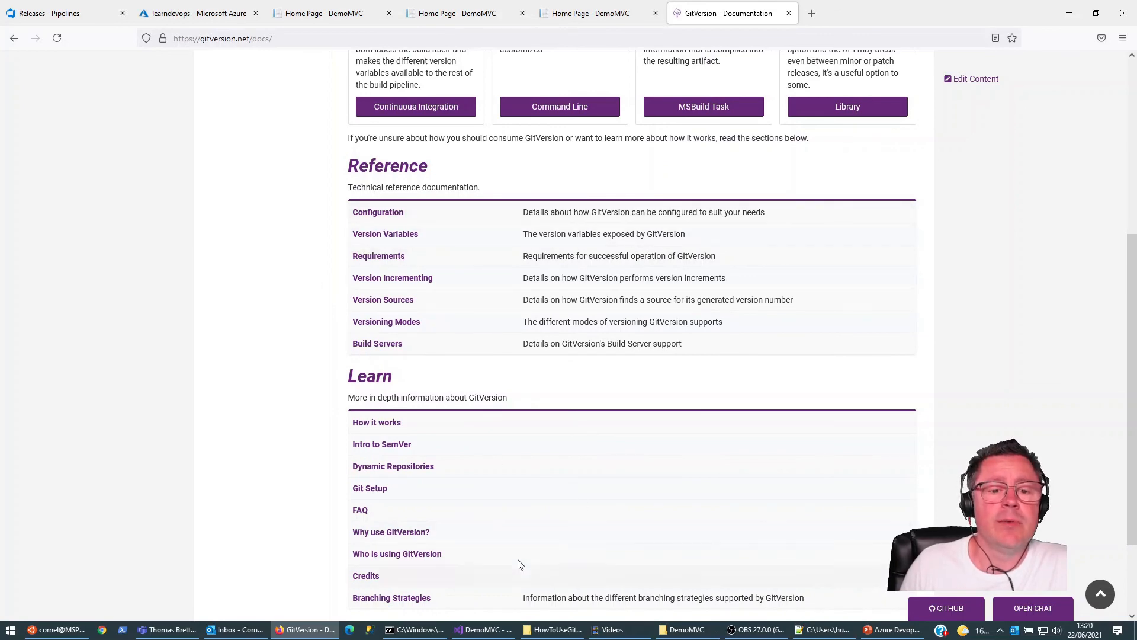
scroll(282, 208, "up", 5)
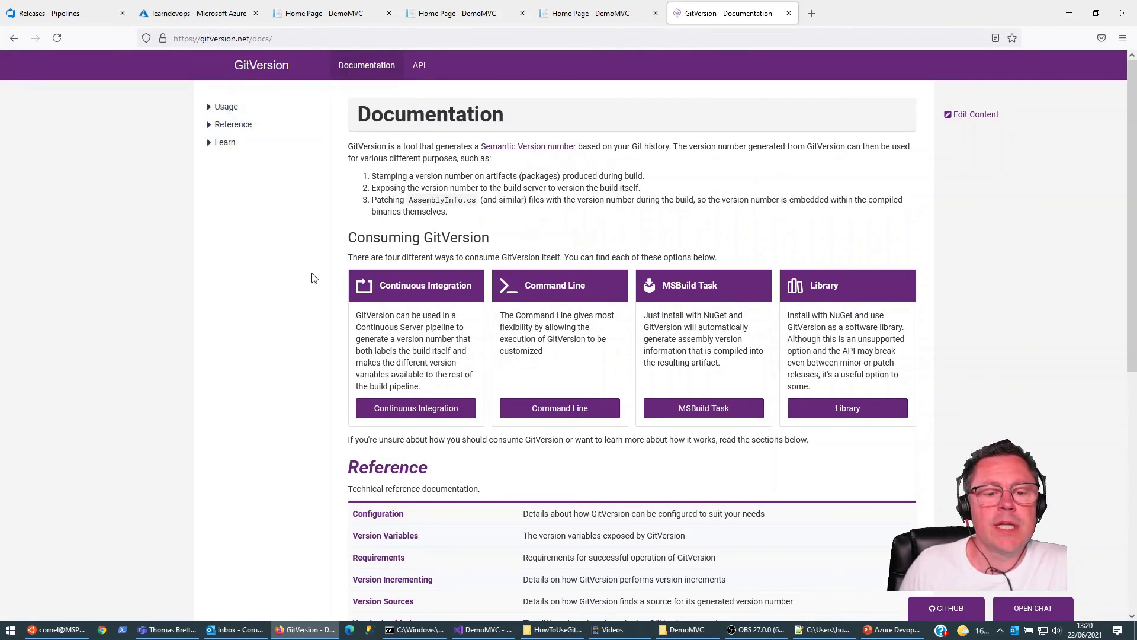
scroll(315, 275, "down", 5)
scroll(316, 269, "up", 5)
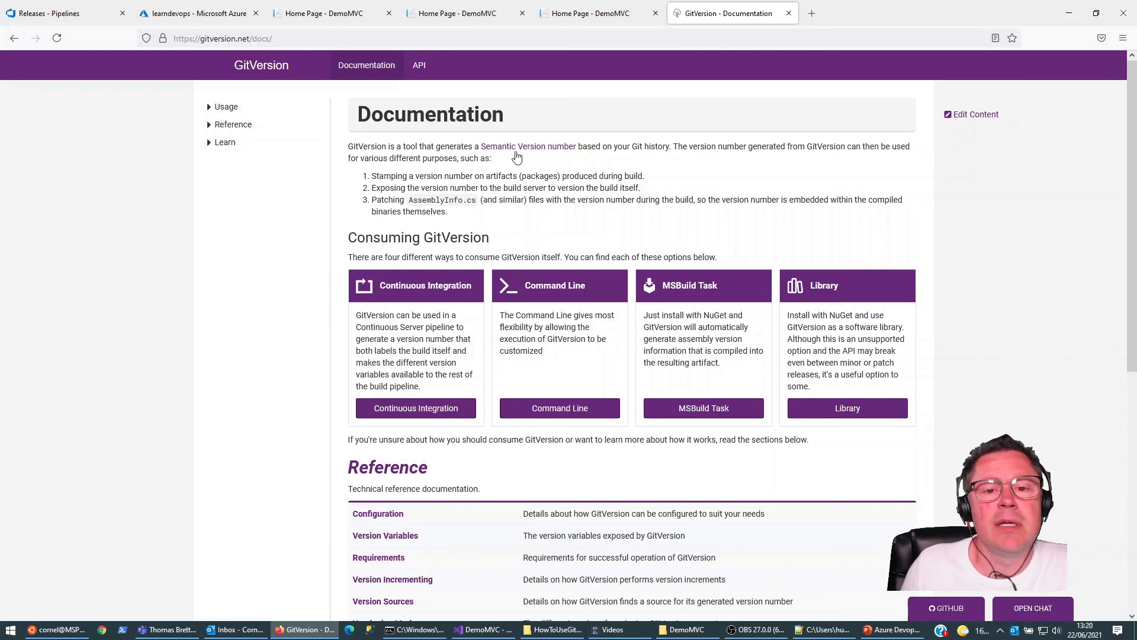
Step: Open the DemoApp Develop release pipeline for editing and examine the image name in Stage 1's Azure Web App on Container Deploy task
left_click(50, 13)
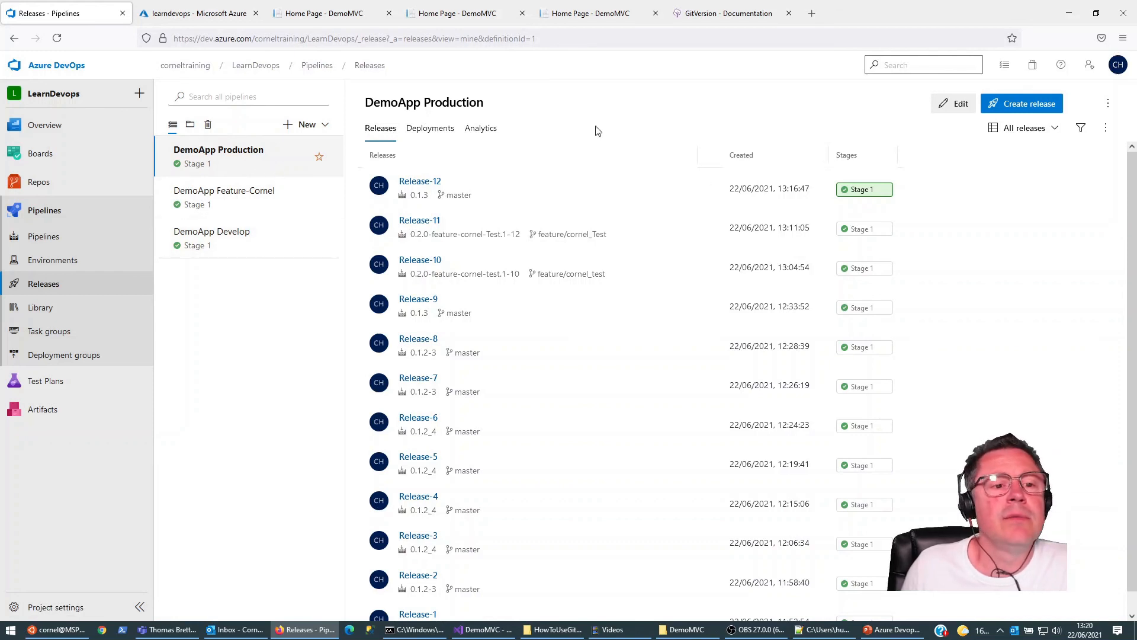
left_click(244, 242)
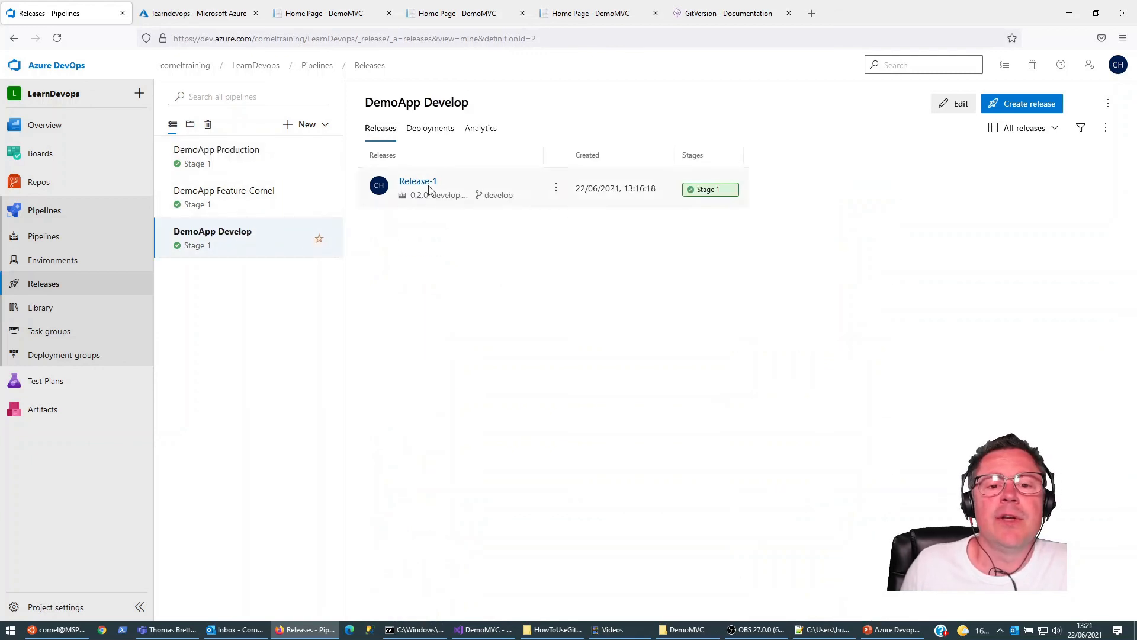
left_click(951, 103)
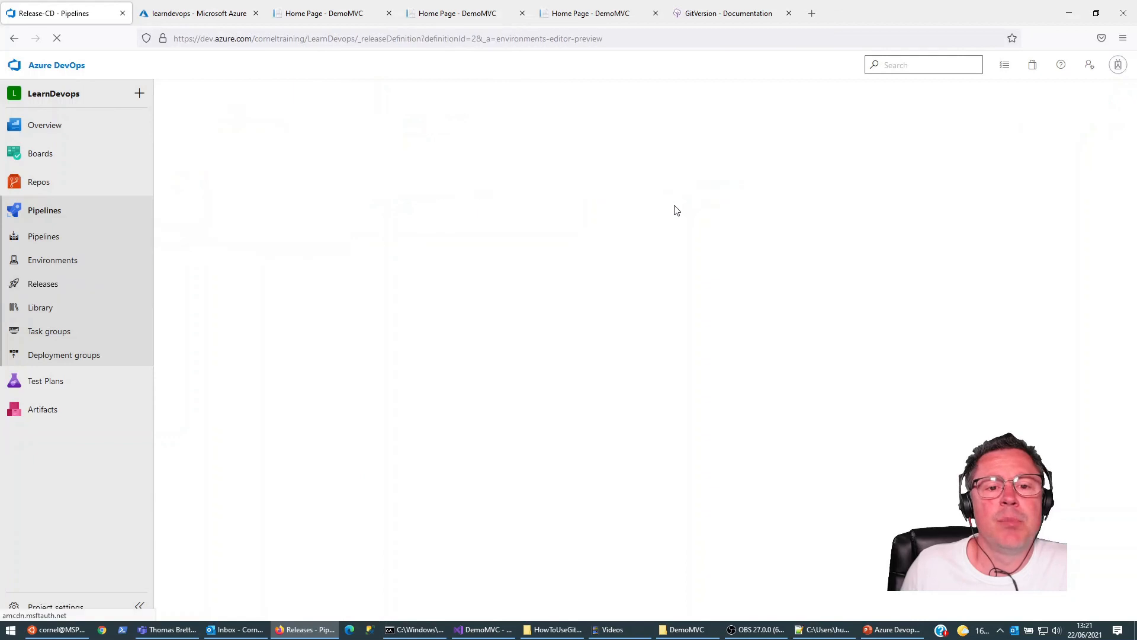
left_click(415, 261)
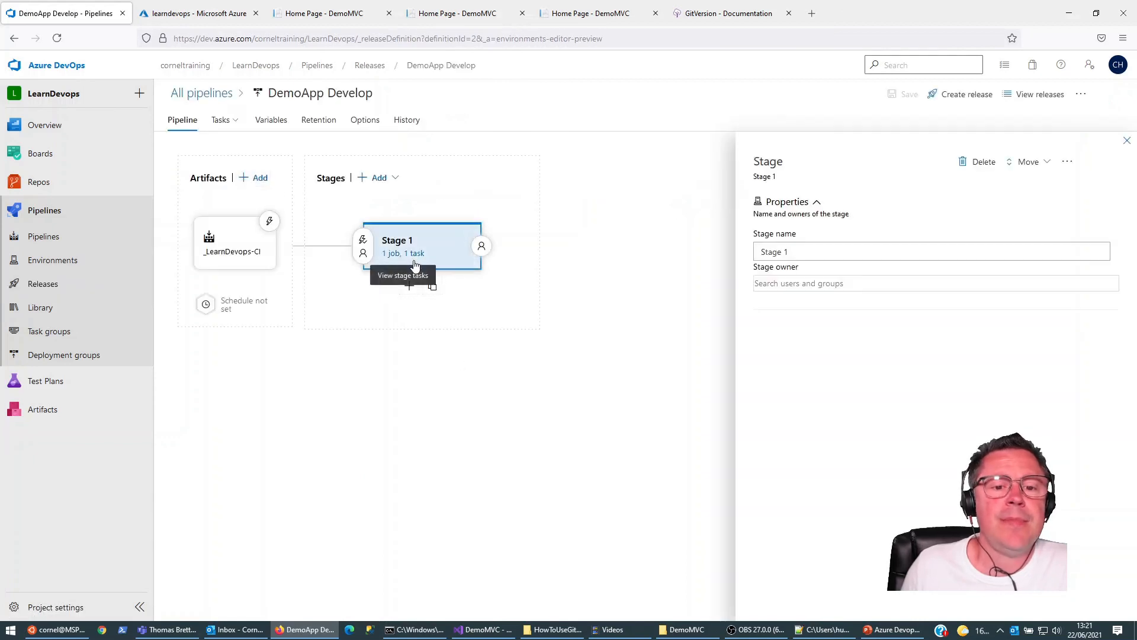
left_click(415, 262)
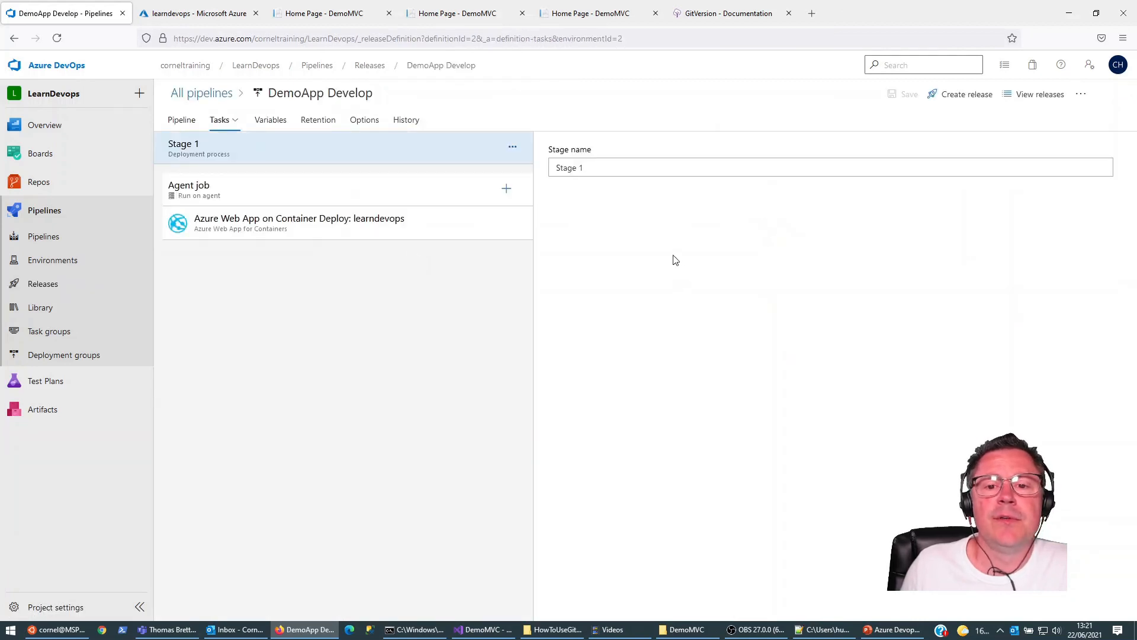
left_click(296, 221)
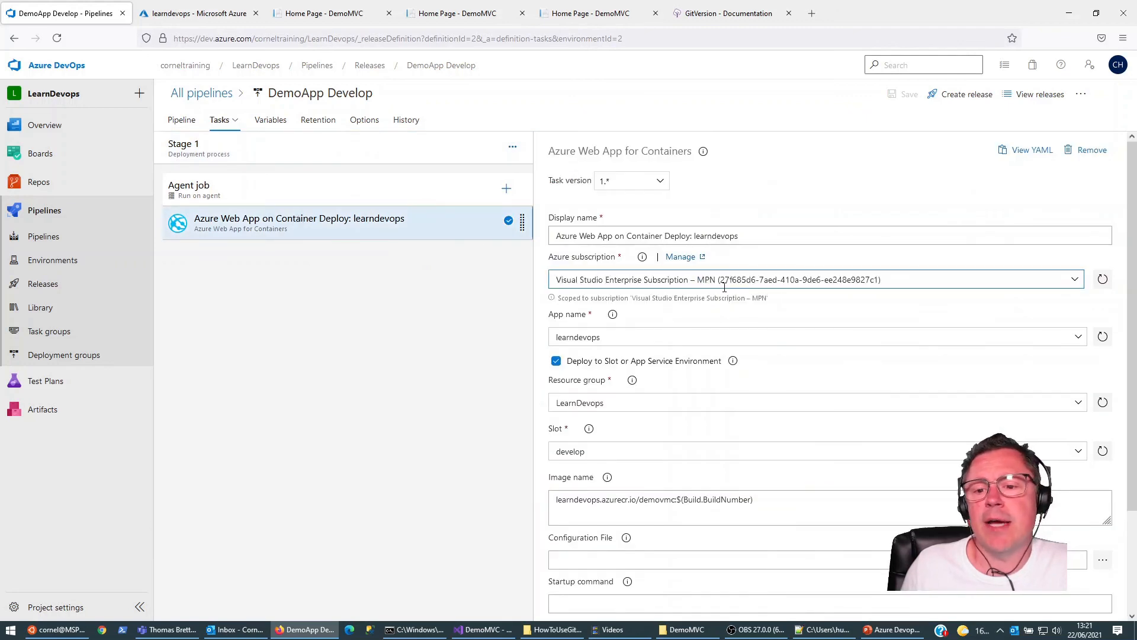
left_click(677, 501)
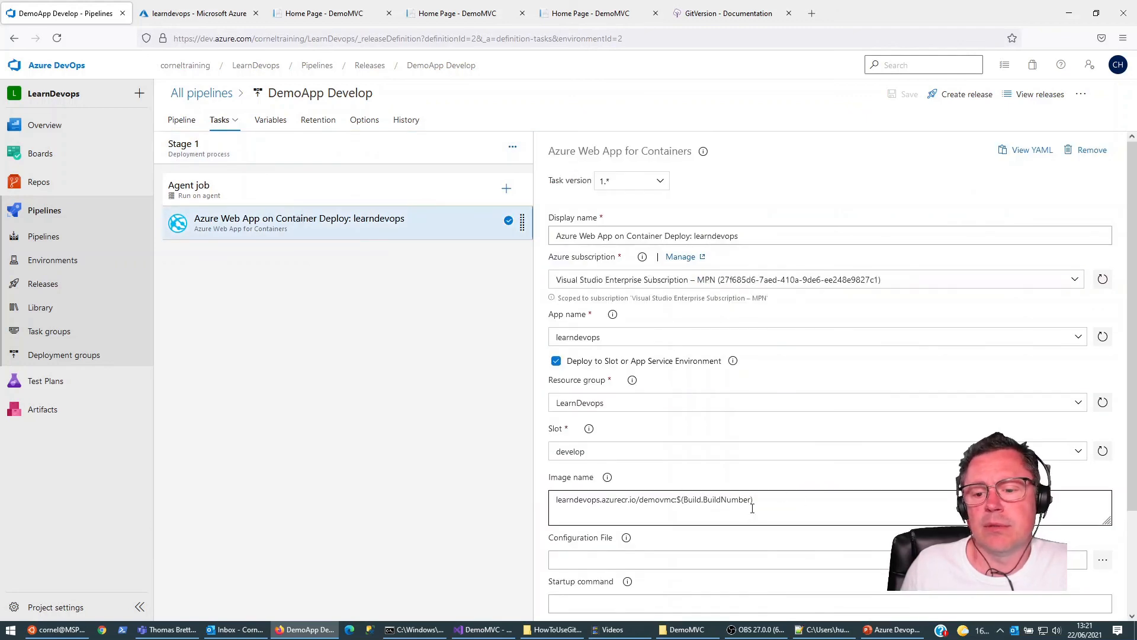